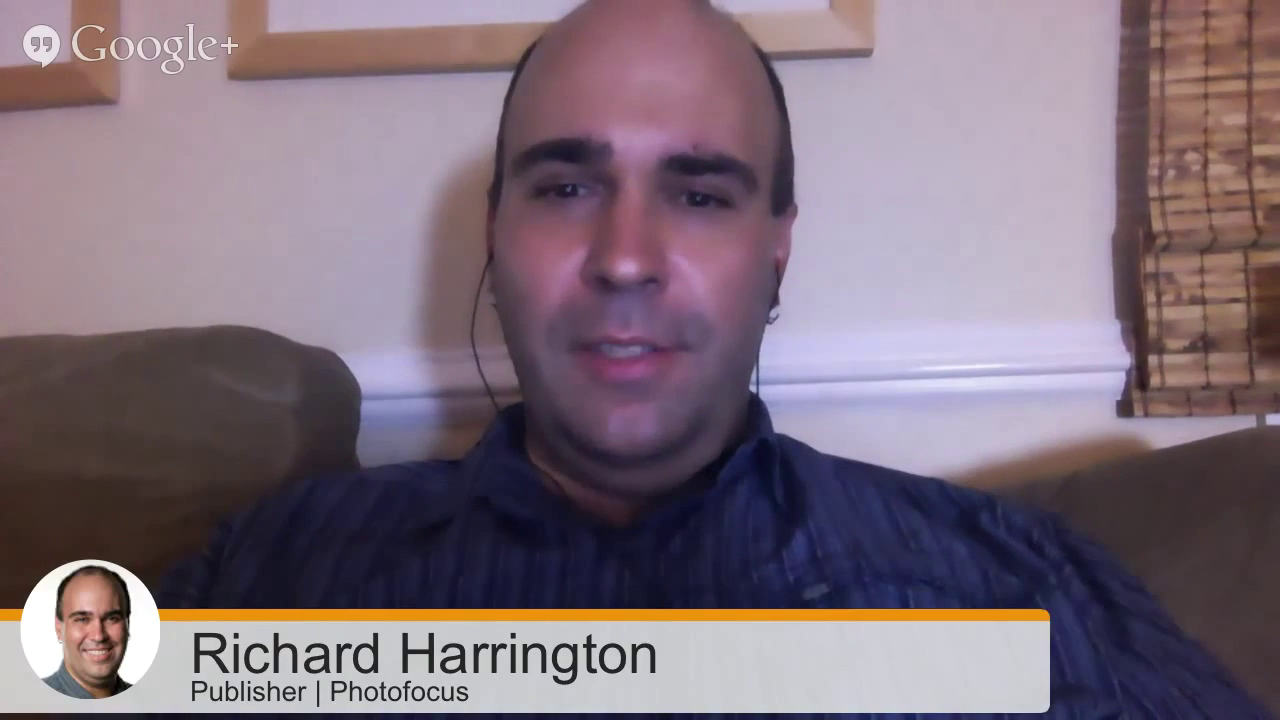
Switch from the Hangouts webcam view to Adobe Bridge showing the Demo_PS Show folder
{"action": "key", "text": "super+Tab"}
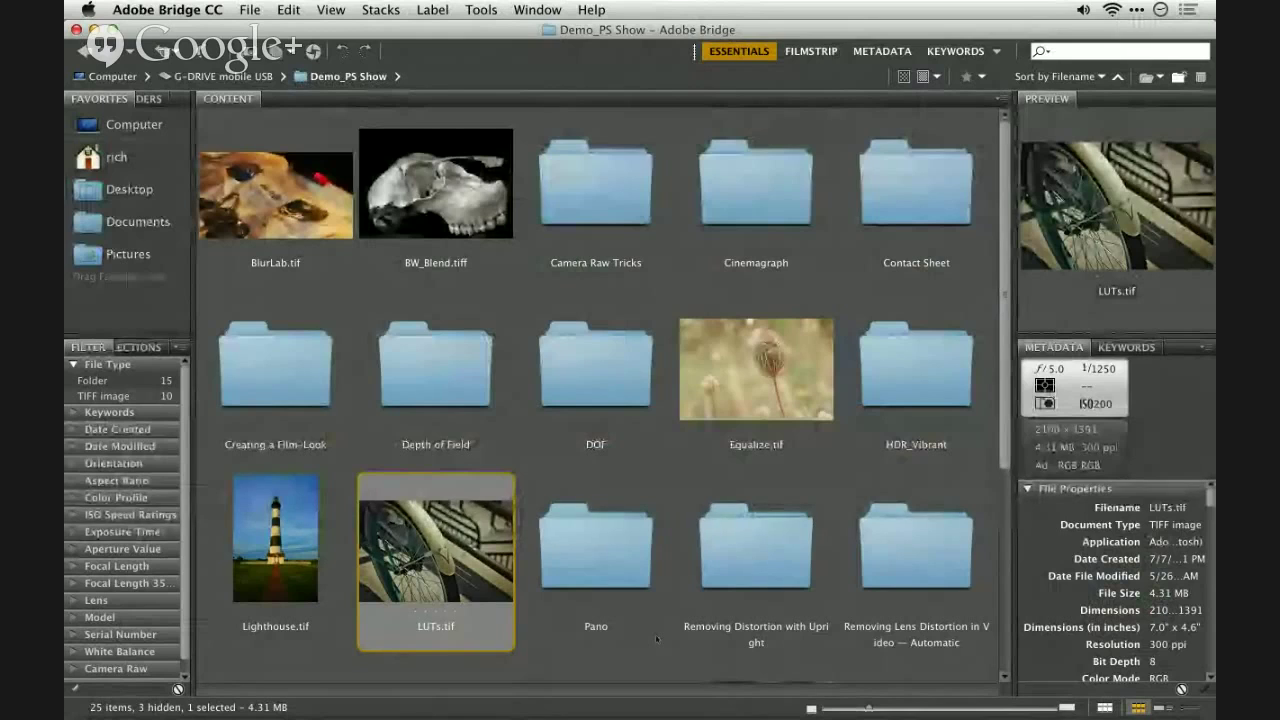
Enlarge the Bridge thumbnails, scroll the content, and open the DOF folder of ginger ORF photos
{"action": "mouse_move", "coordinate": [870, 700]}
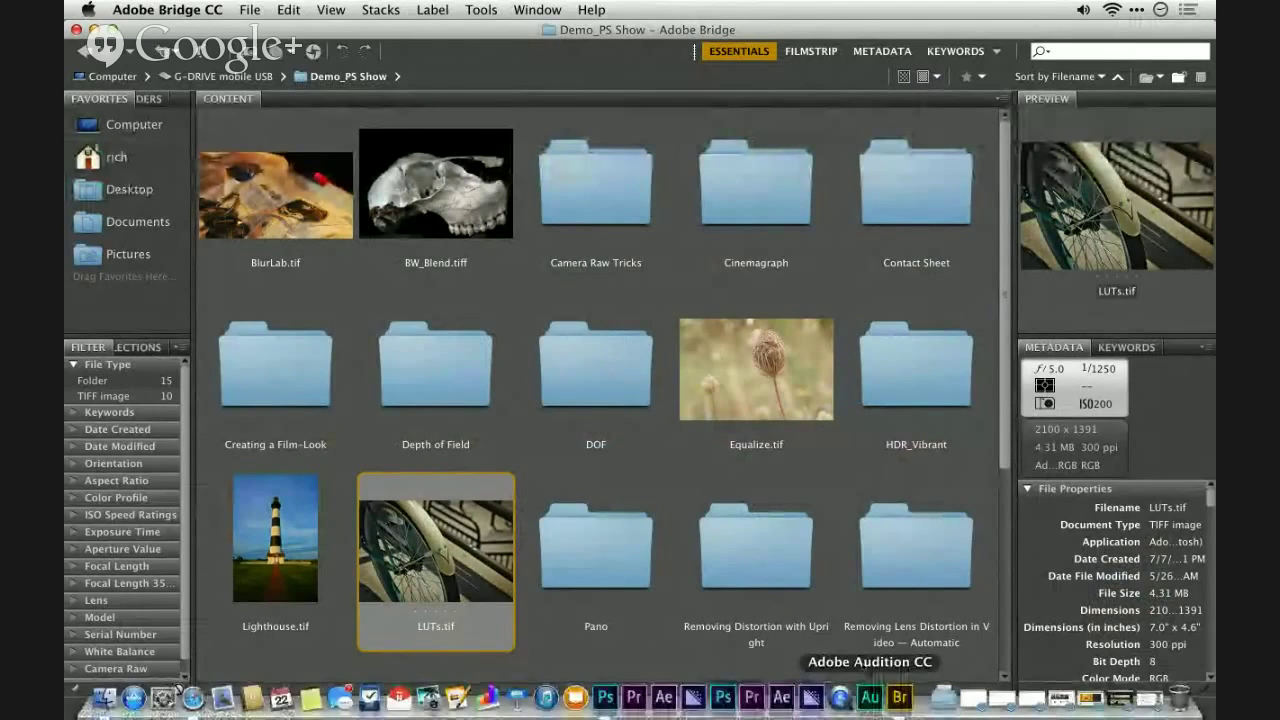
{"action": "left_click_drag", "start_coordinate": [872, 708], "coordinate": [900, 708]}
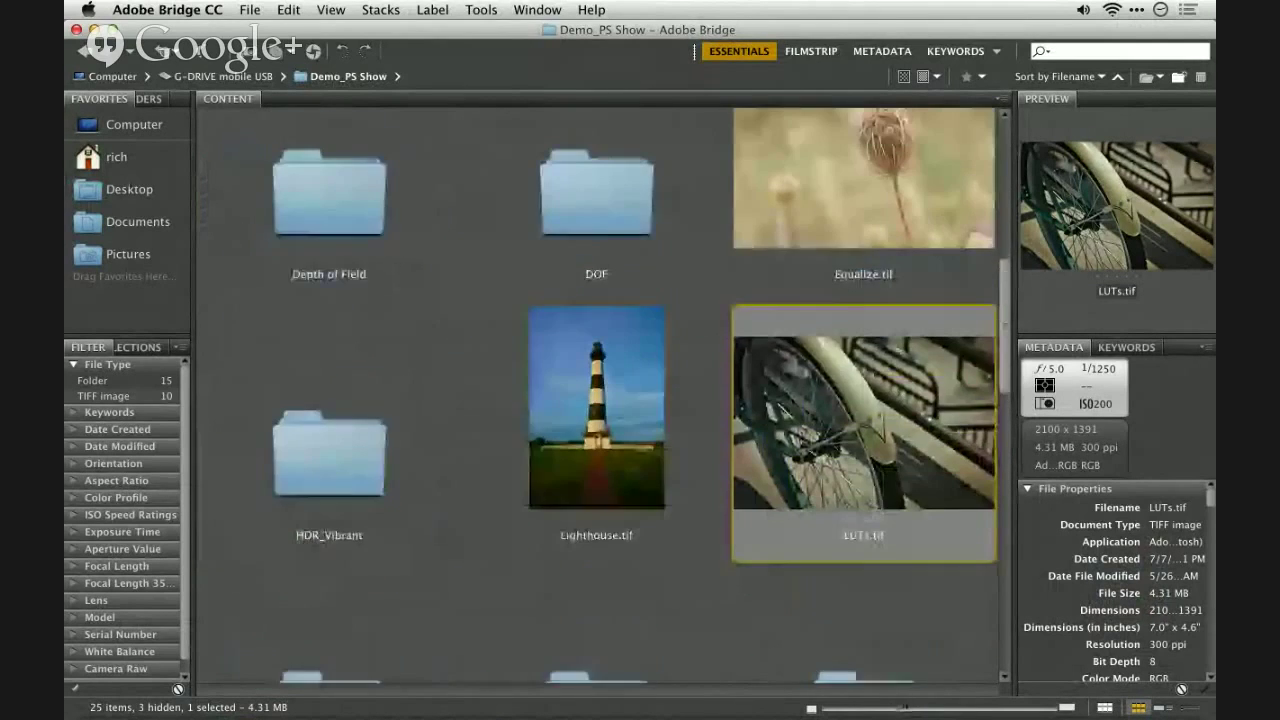
{"action": "scroll", "coordinate": [789, 533], "scroll_direction": "up", "scroll_amount": 5}
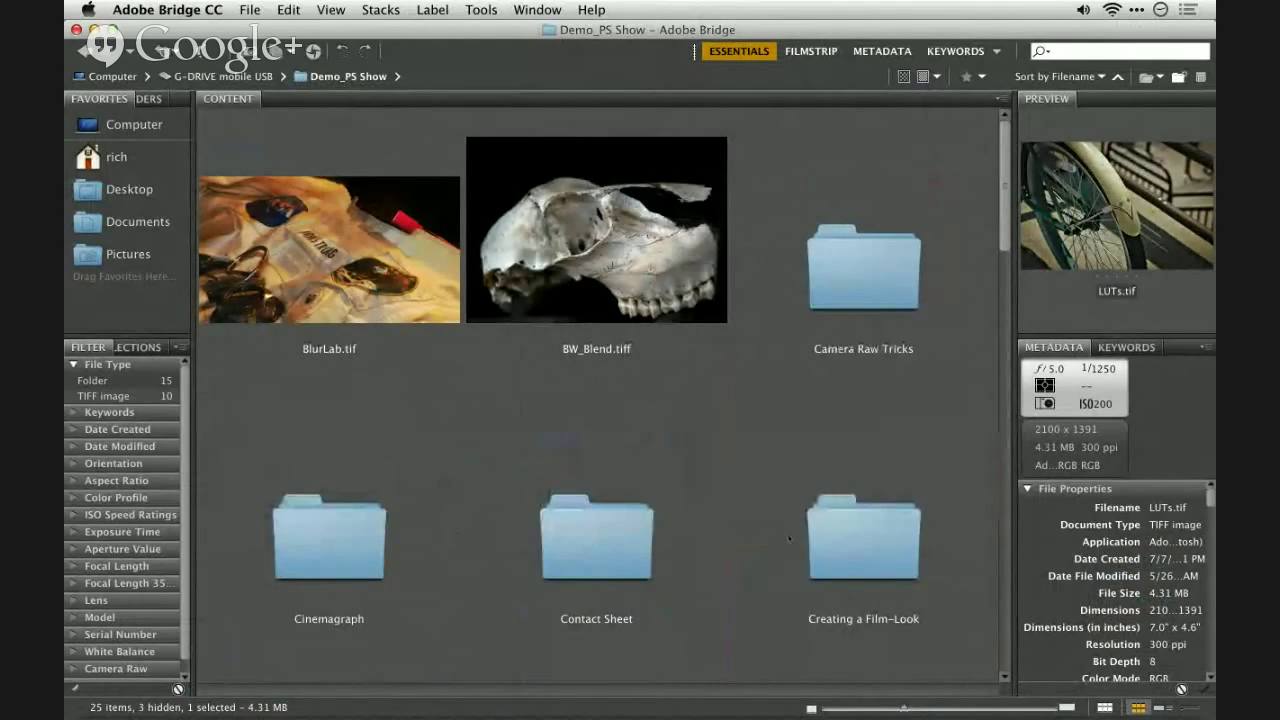
{"action": "scroll", "coordinate": [789, 538], "scroll_direction": "down", "scroll_amount": 10}
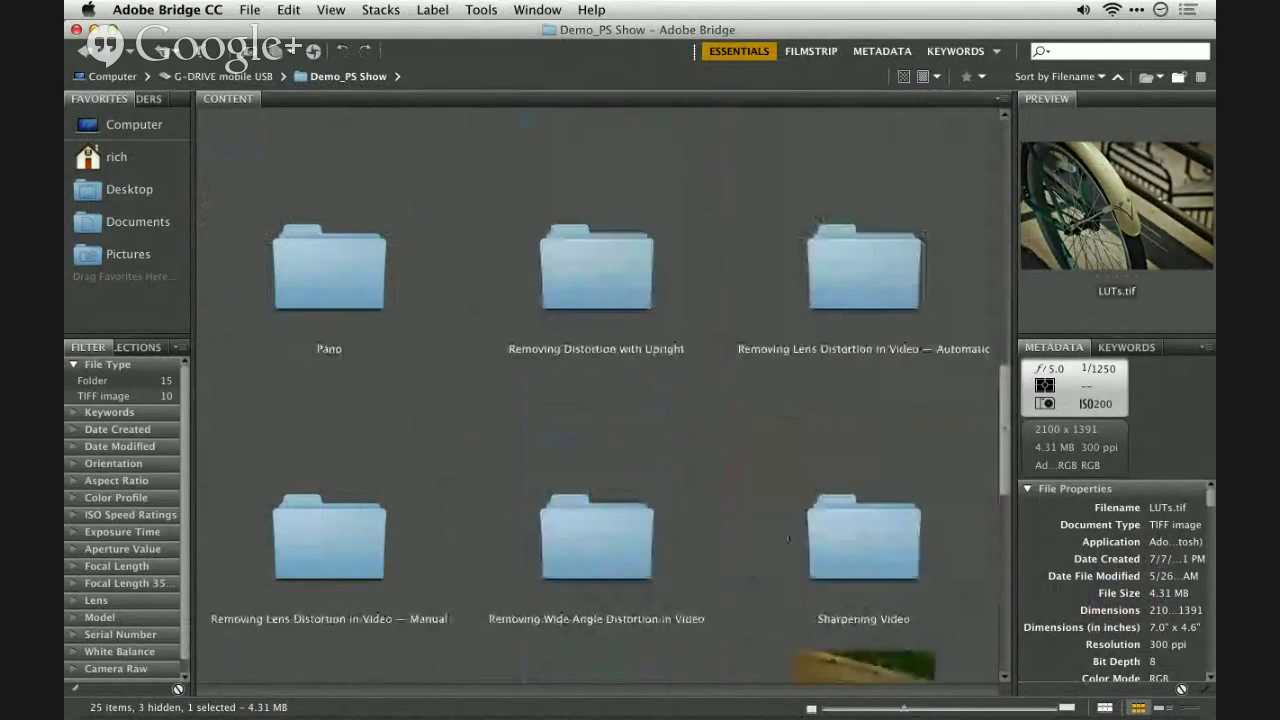
{"action": "scroll", "coordinate": [789, 540], "scroll_direction": "down", "scroll_amount": 8}
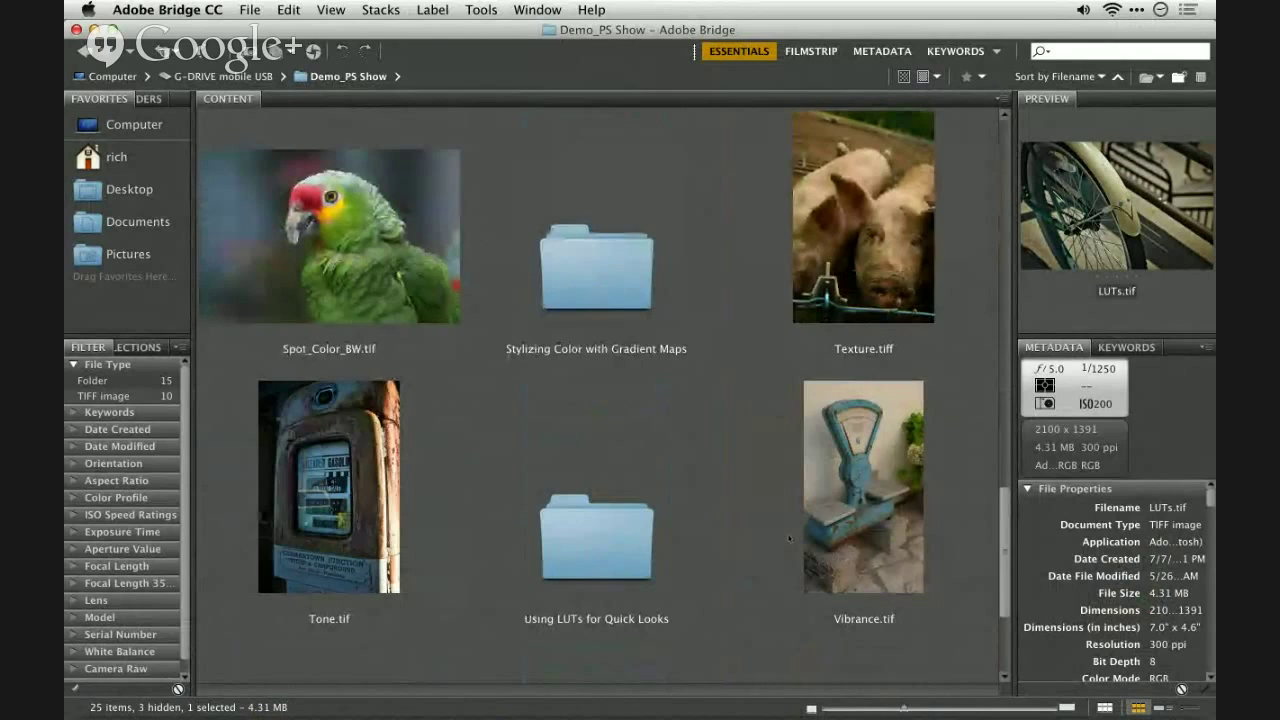
{"action": "scroll", "coordinate": [789, 538], "scroll_direction": "up", "scroll_amount": 3}
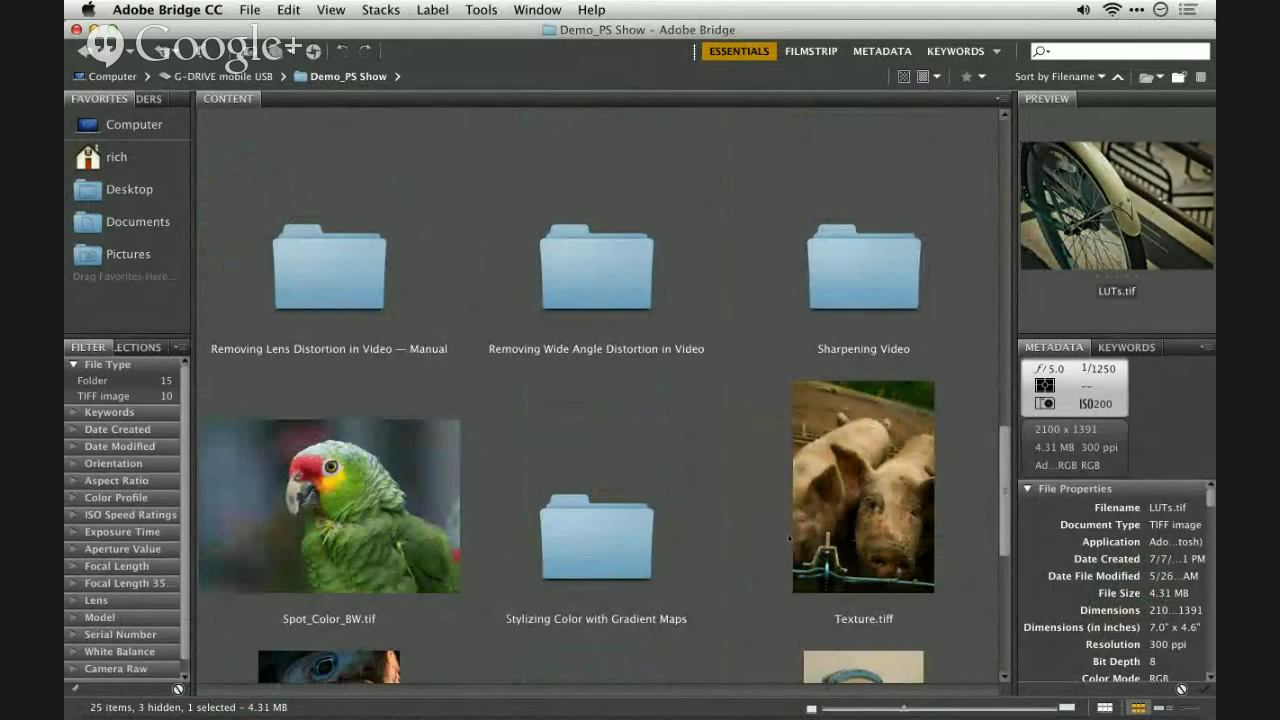
{"action": "scroll", "coordinate": [789, 538], "scroll_direction": "up", "scroll_amount": 5}
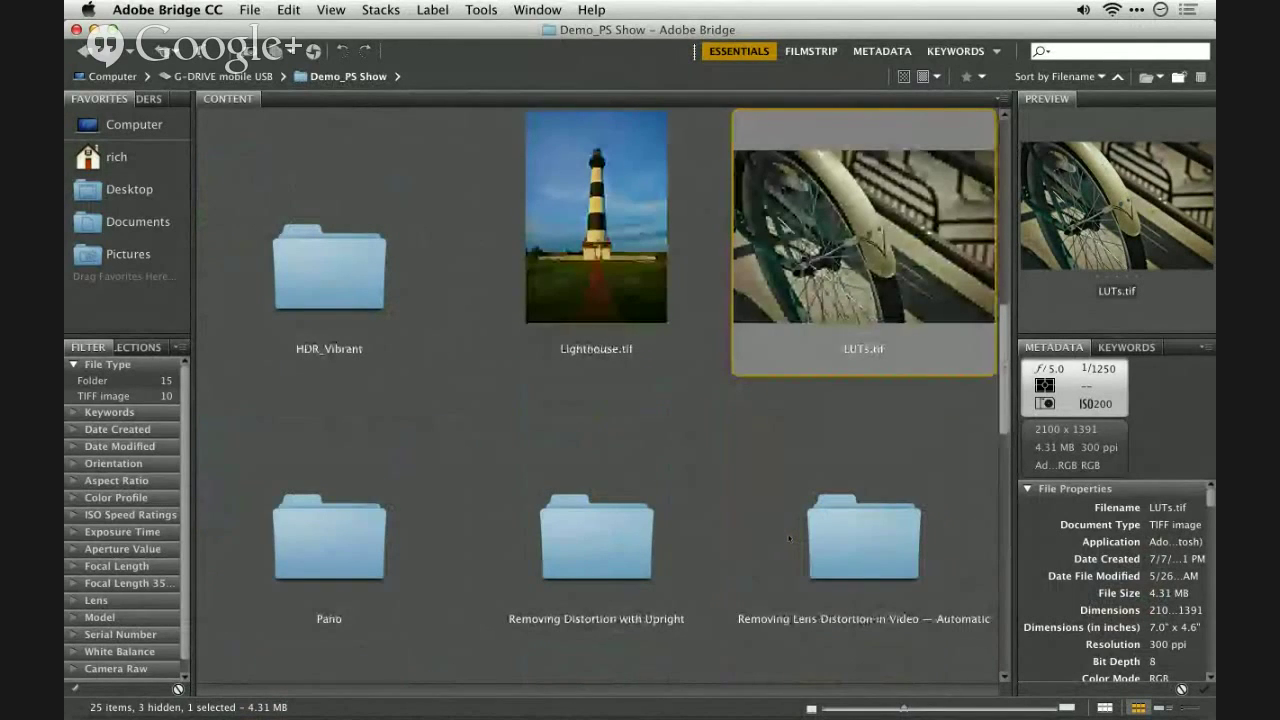
{"action": "scroll", "coordinate": [789, 538], "scroll_direction": "up", "scroll_amount": 5}
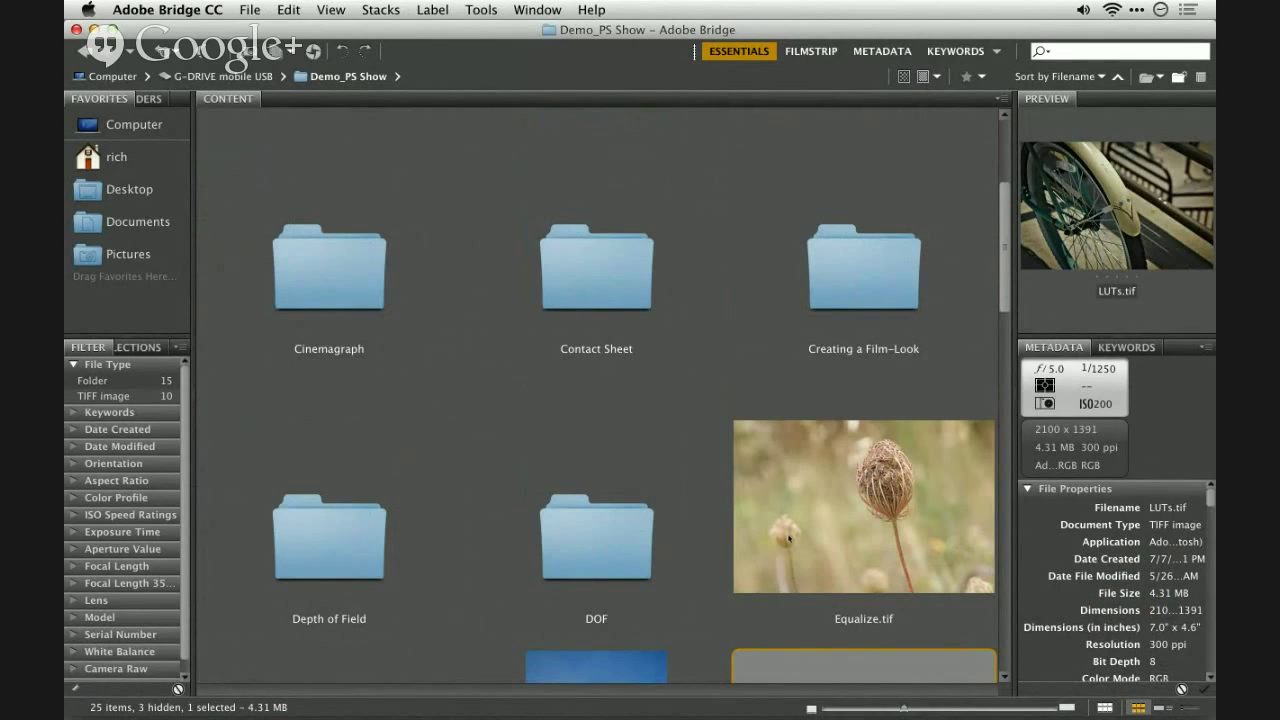
{"action": "double_click", "coordinate": [628, 571]}
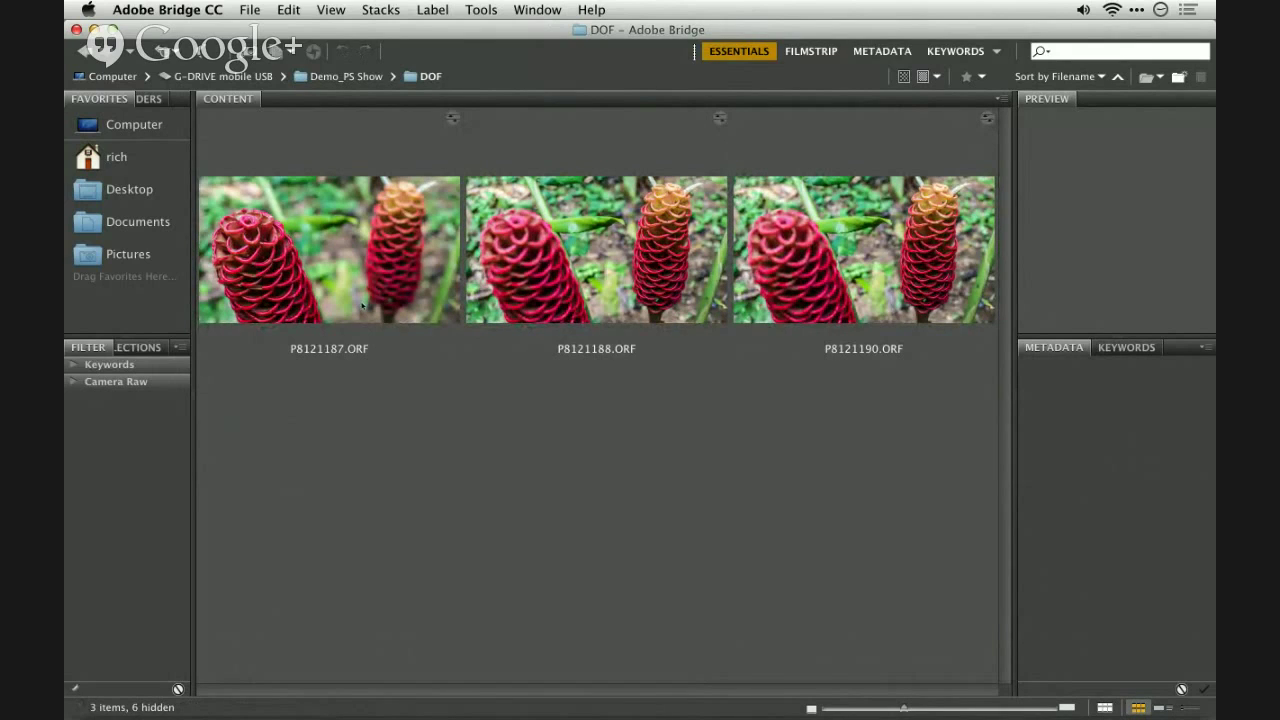
Select P8121187.ORF and view the DOF photos full-screen, stepping between them
{"action": "left_click", "coordinate": [363, 305]}
{"action": "key", "text": "space"}
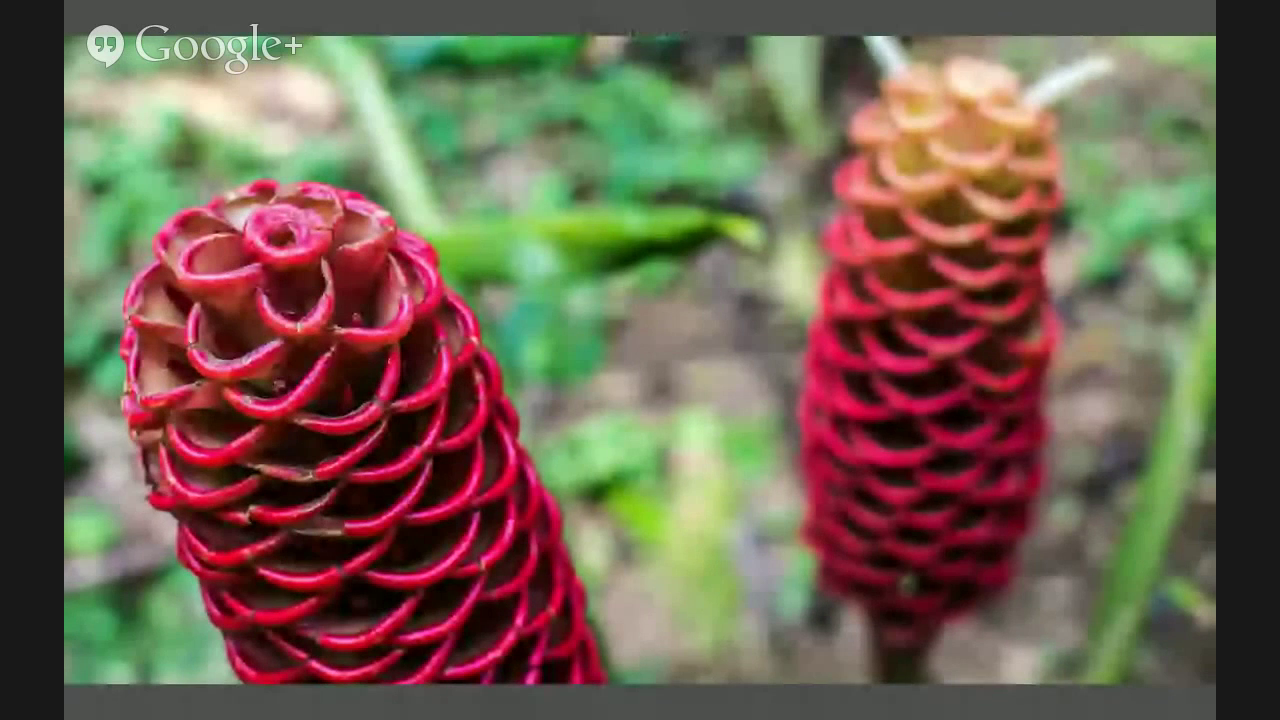
{"action": "key", "text": "Right"}
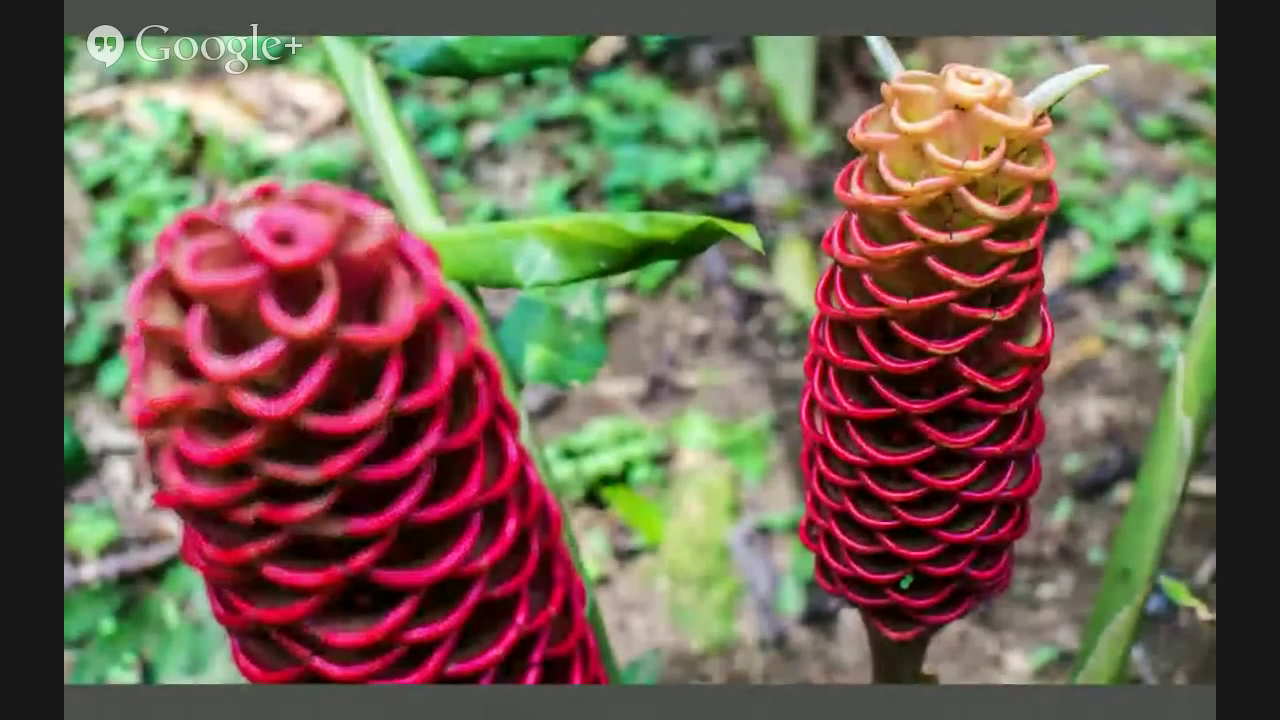
{"action": "key", "text": "Right"}
{"action": "key", "text": "Right"}
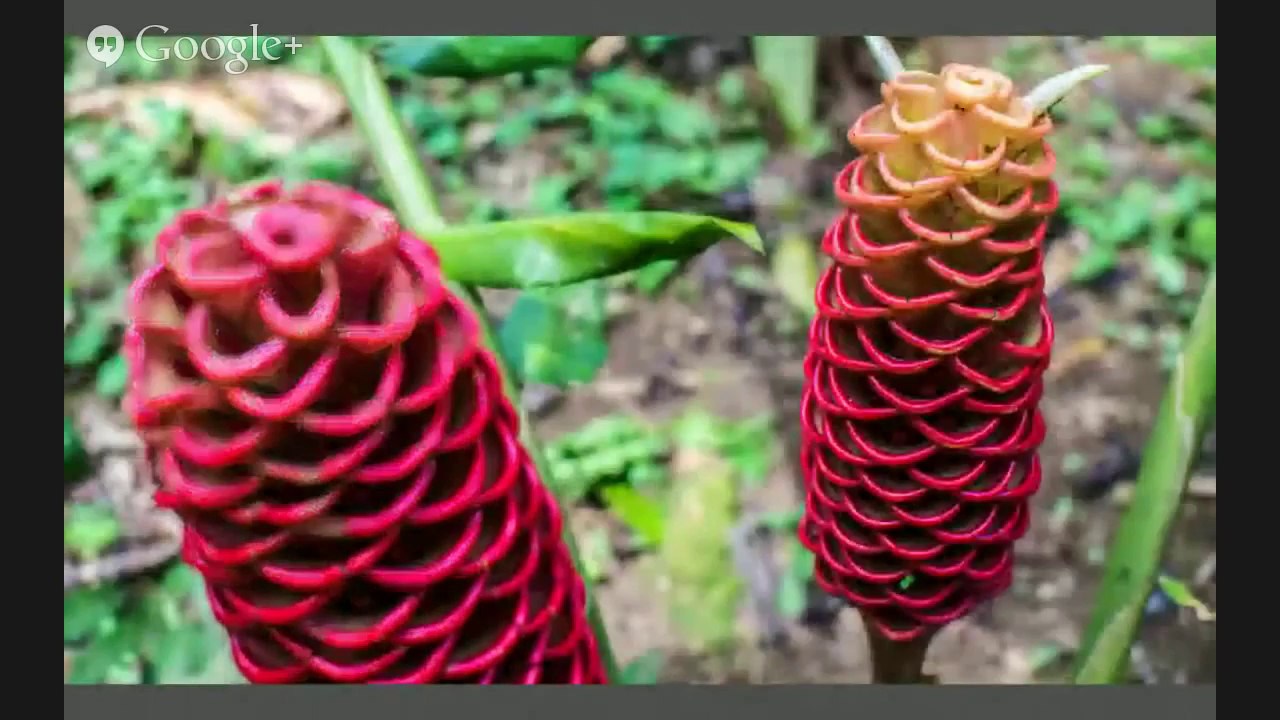
{"action": "key", "text": "Left"}
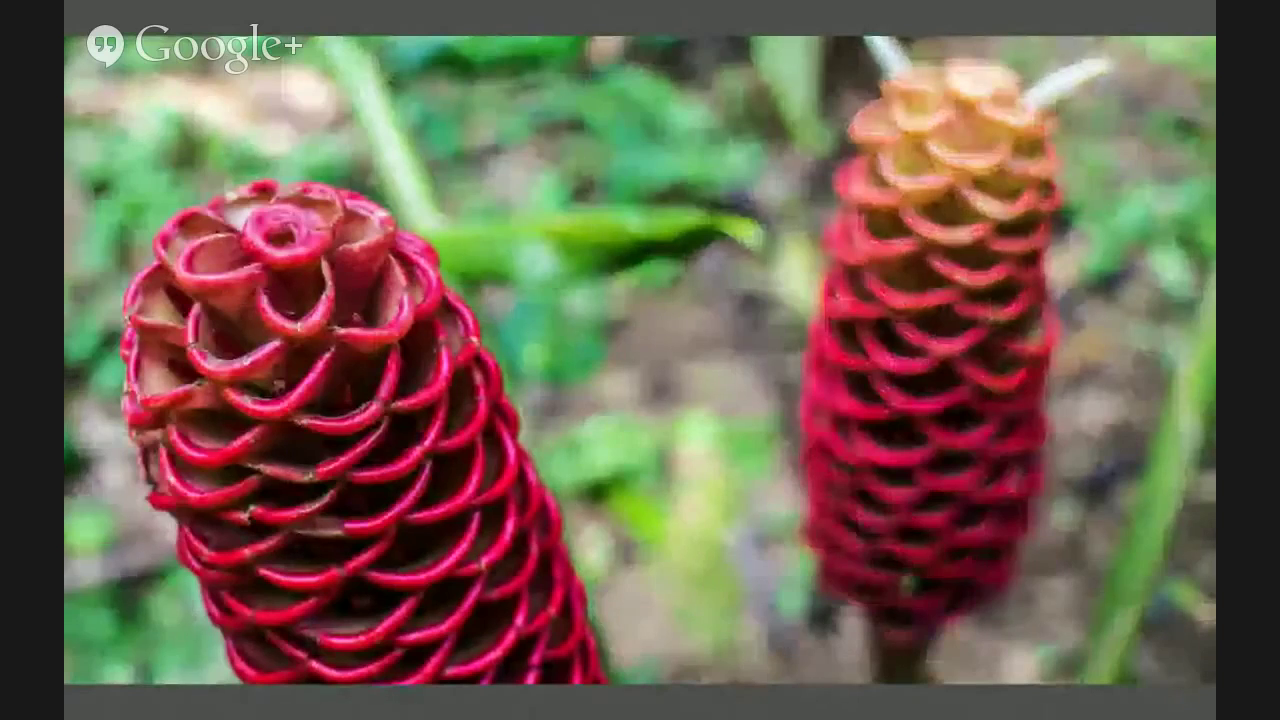
{"action": "key", "text": "space"}
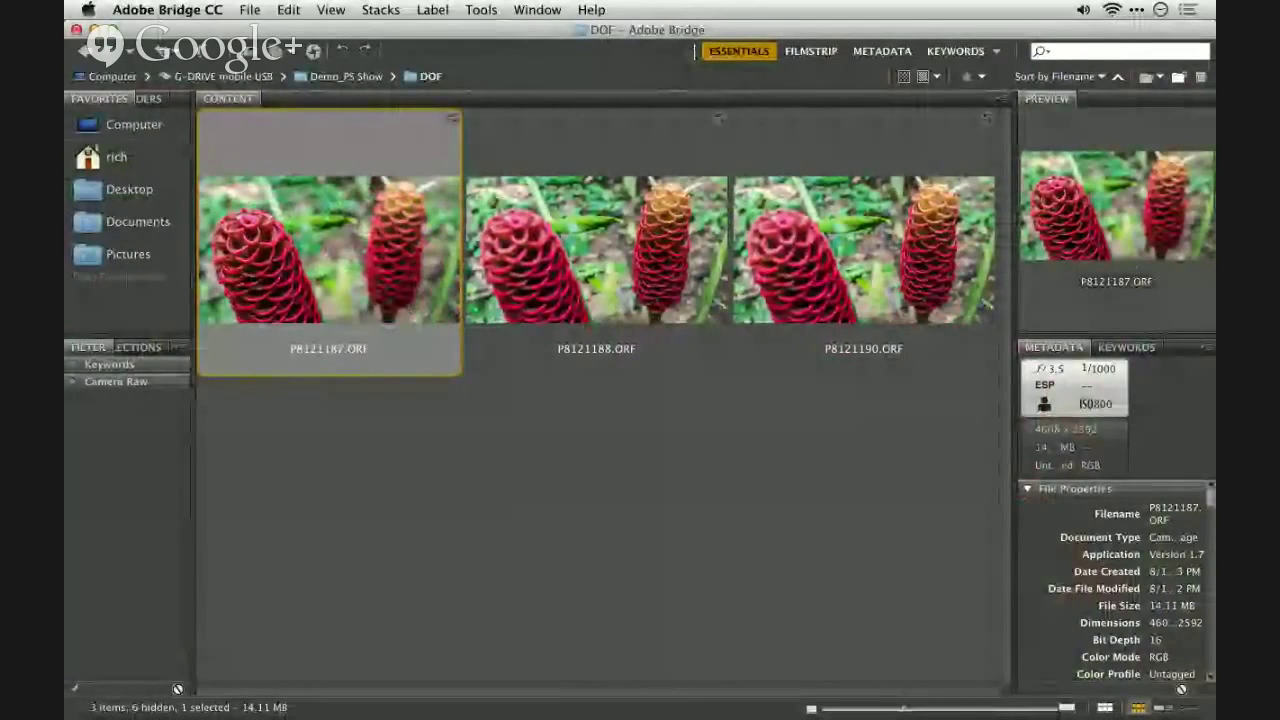
Select P8121188.ORF together with P8121187.ORF and compare the two full-screen
{"action": "left_click", "coordinate": [585, 293], "text": "shift"}
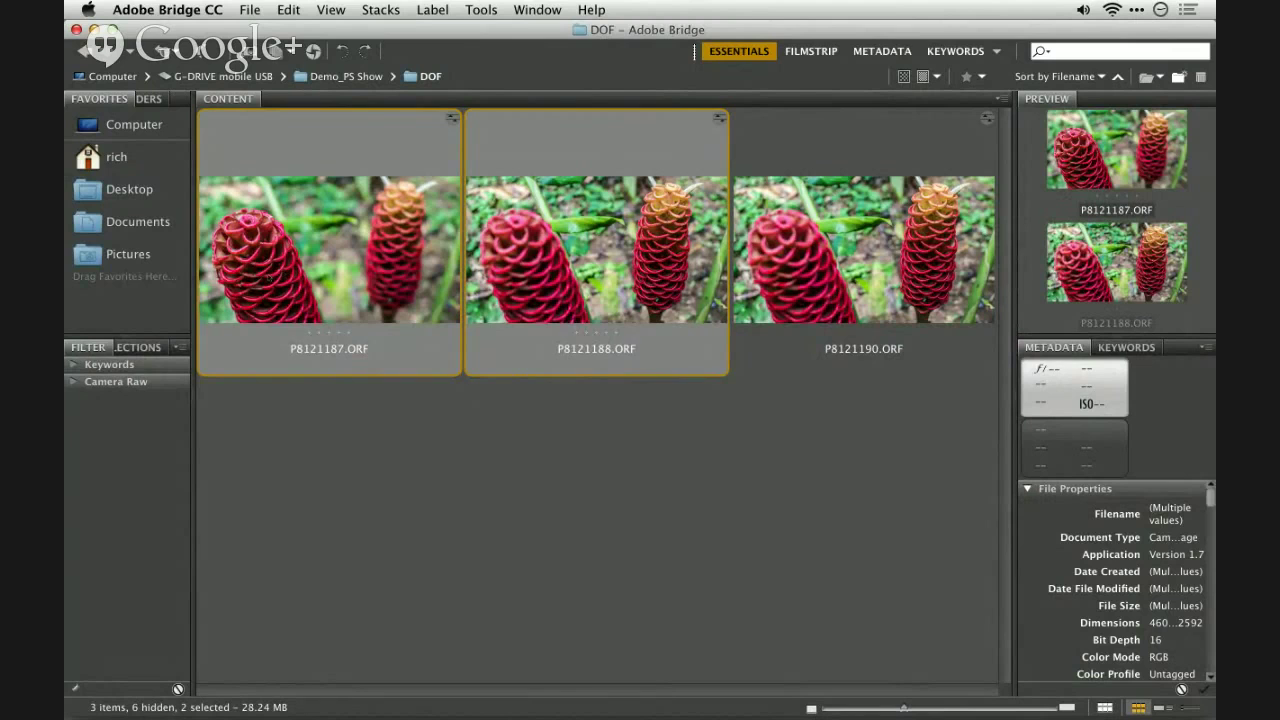
{"action": "key", "text": "space"}
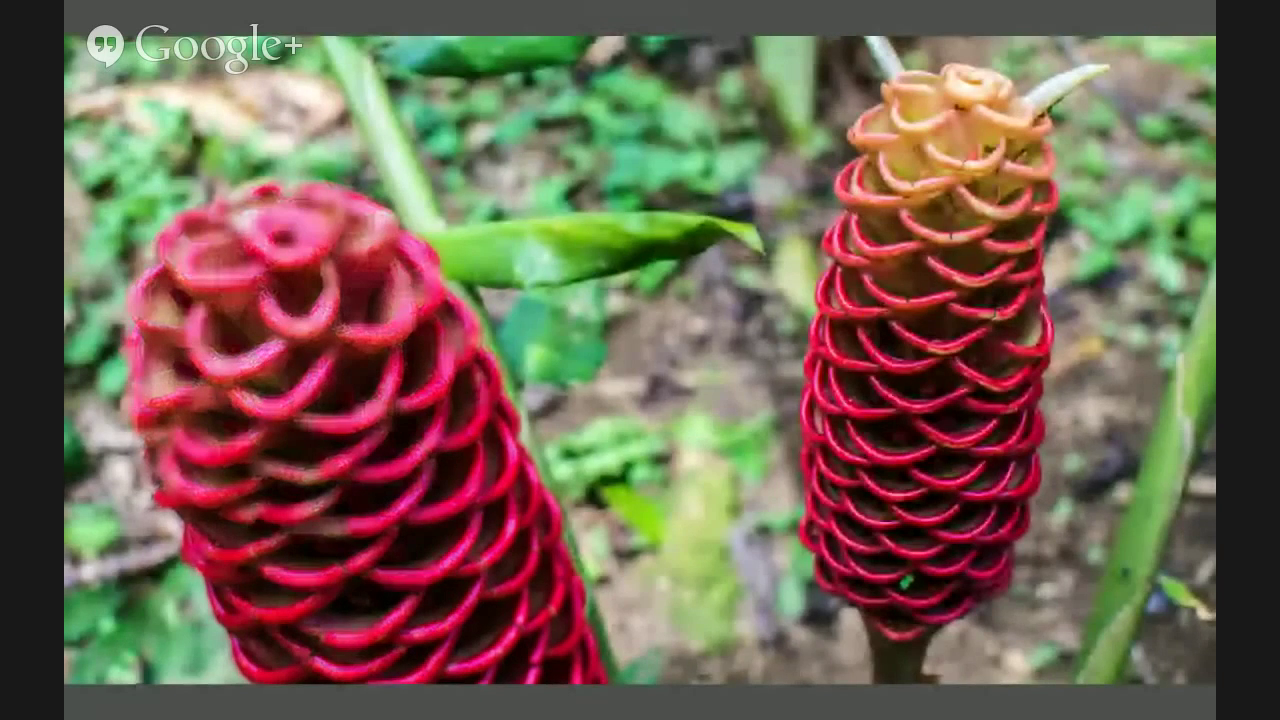
{"action": "key", "text": "Right"}
{"action": "key", "text": "Left"}
{"action": "key", "text": "Right"}
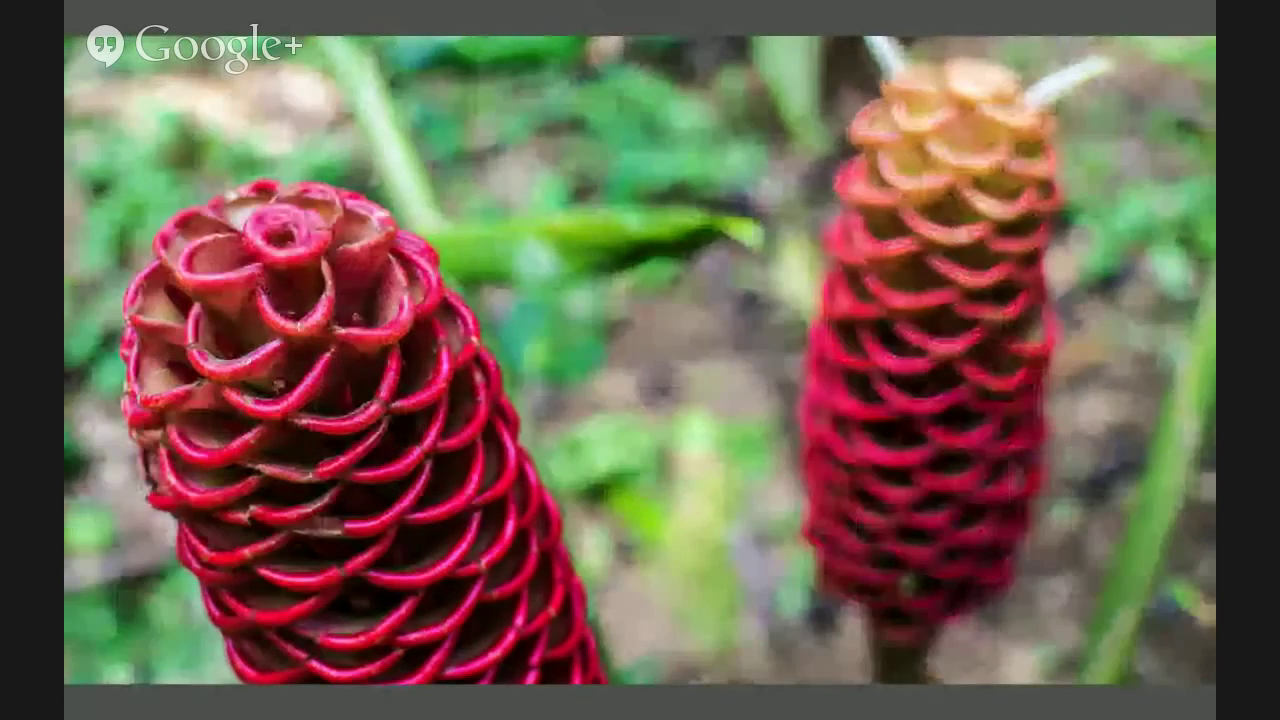
{"action": "key", "text": "Left"}
{"action": "key", "text": "space"}
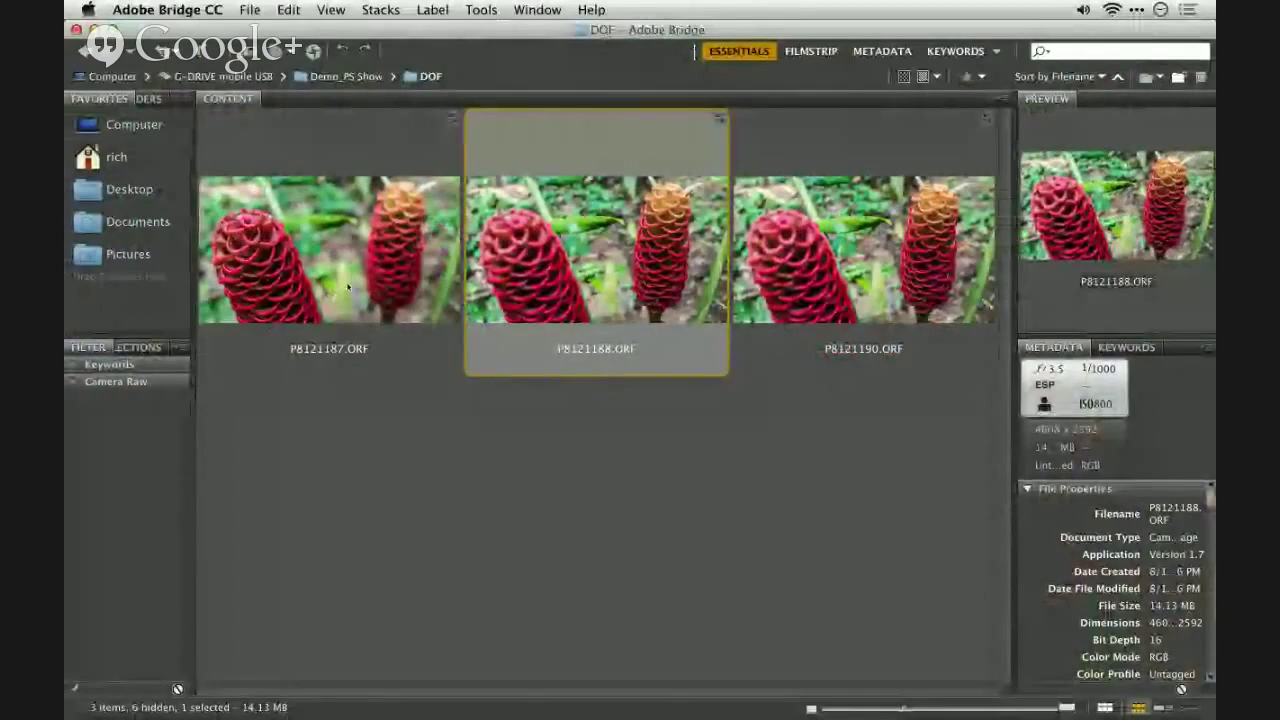
{"action": "key", "text": "shift+Left"}
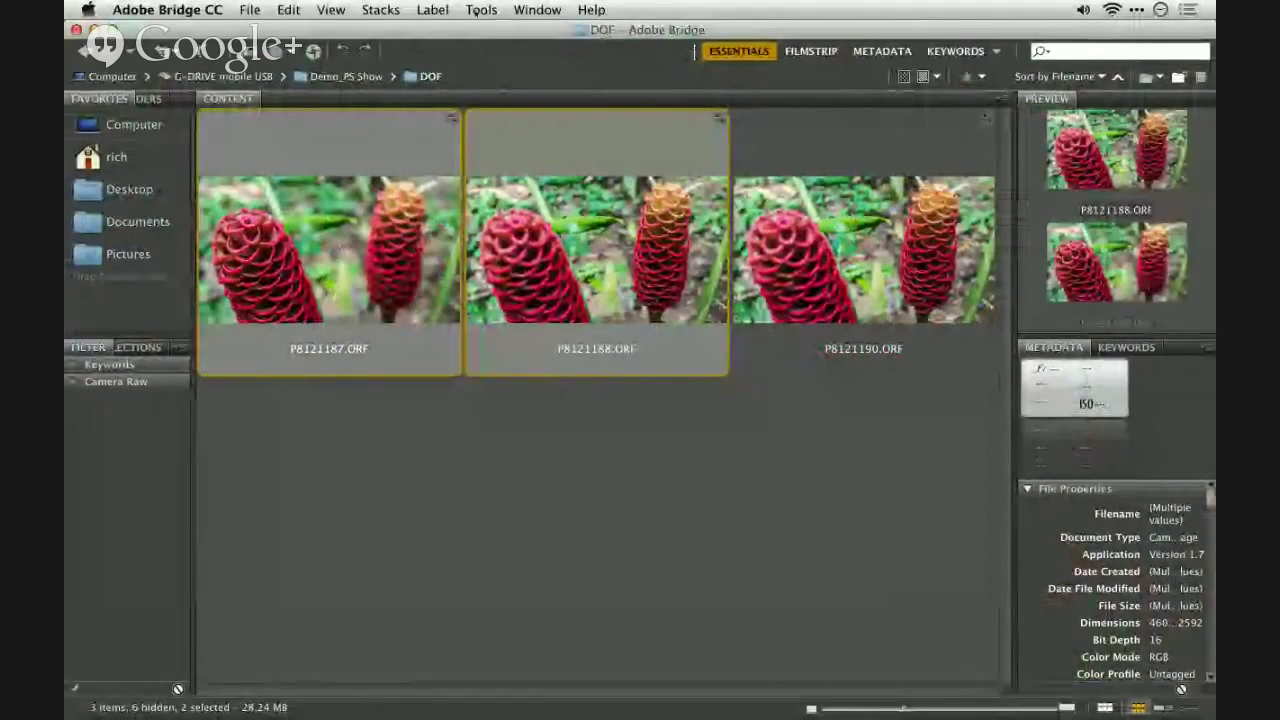
Send P8121187.ORF and P8121188.ORF to Photoshop Photomerge via Tools > Photoshop, queuing the job
{"action": "left_click", "coordinate": [481, 9]}
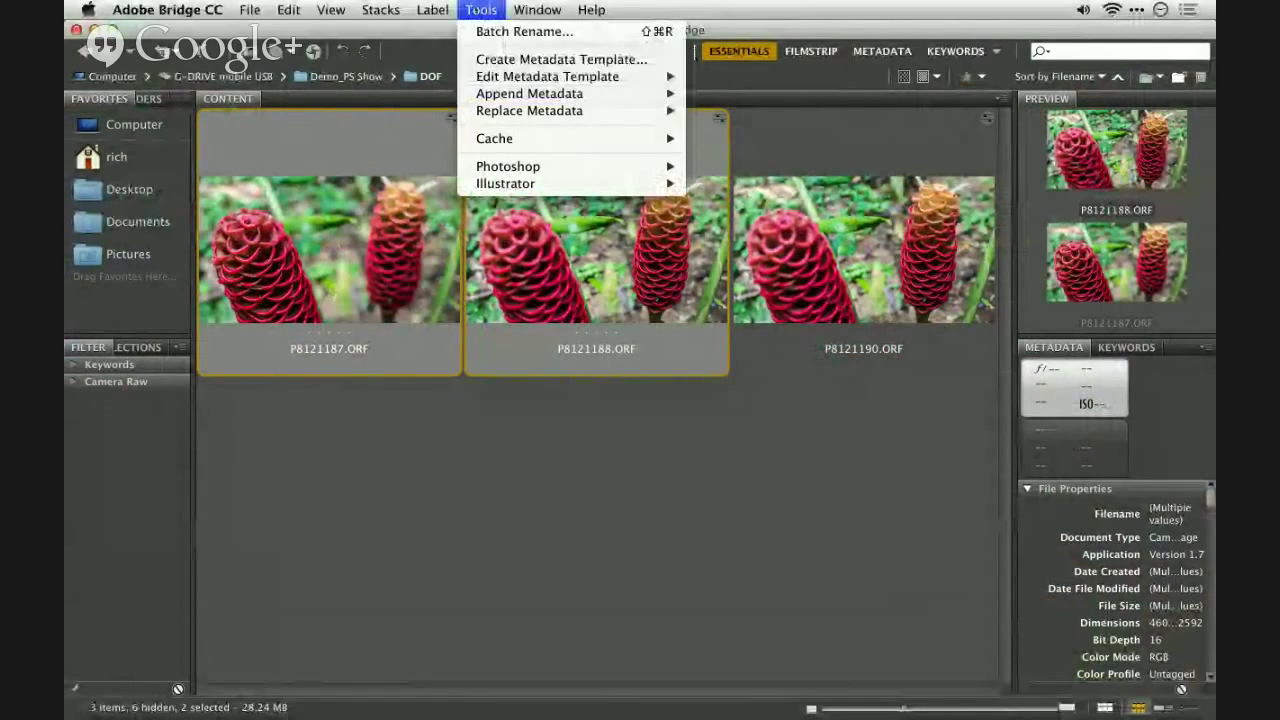
{"action": "mouse_move", "coordinate": [510, 166]}
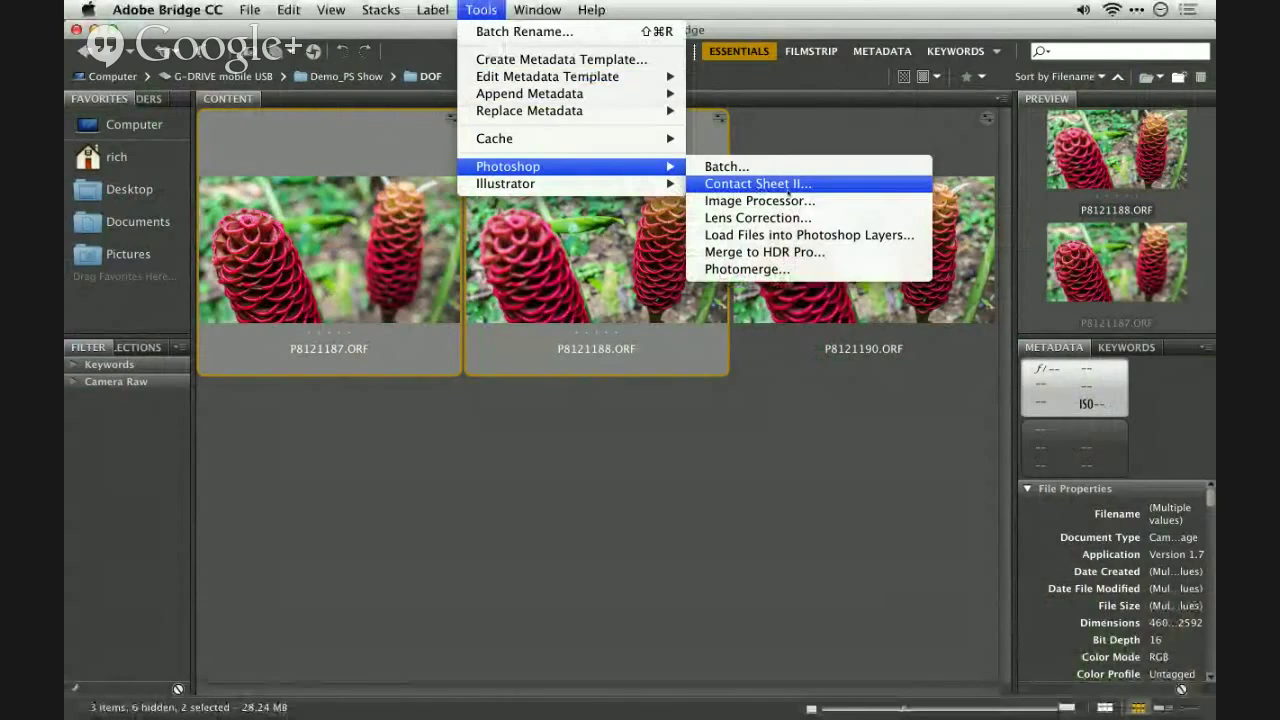
{"action": "left_click", "coordinate": [787, 269]}
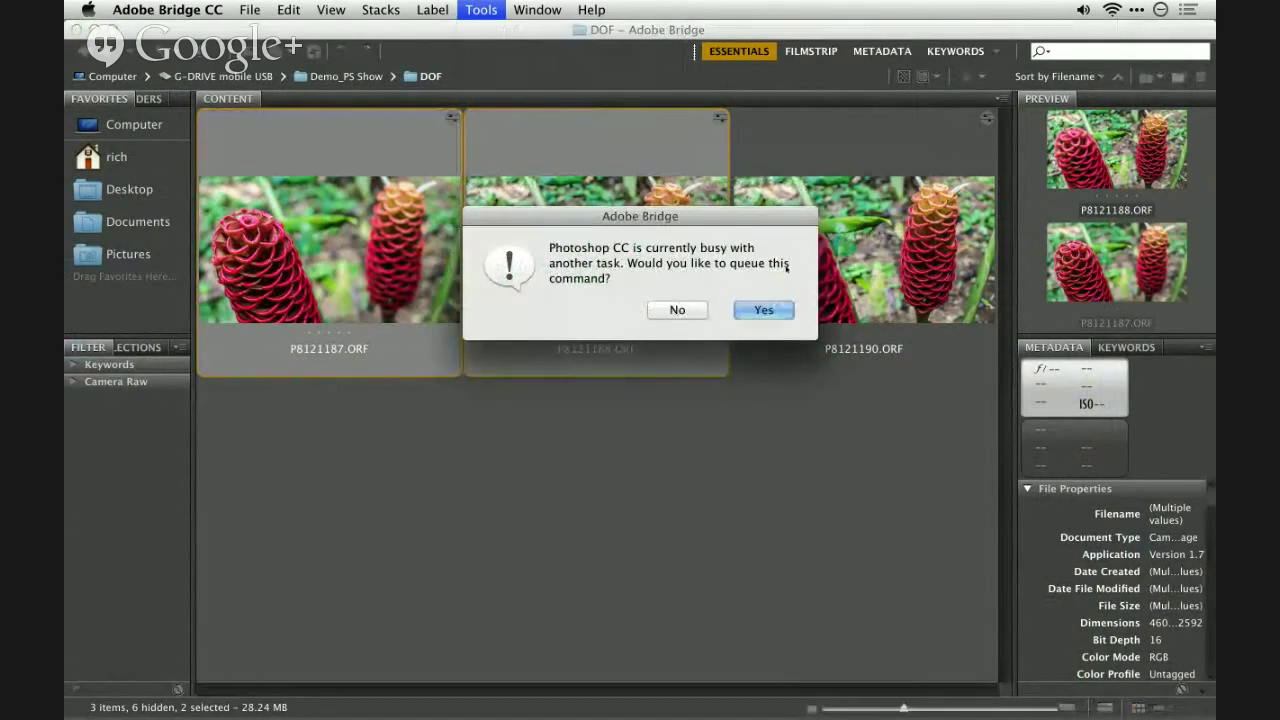
{"action": "left_click", "coordinate": [770, 307]}
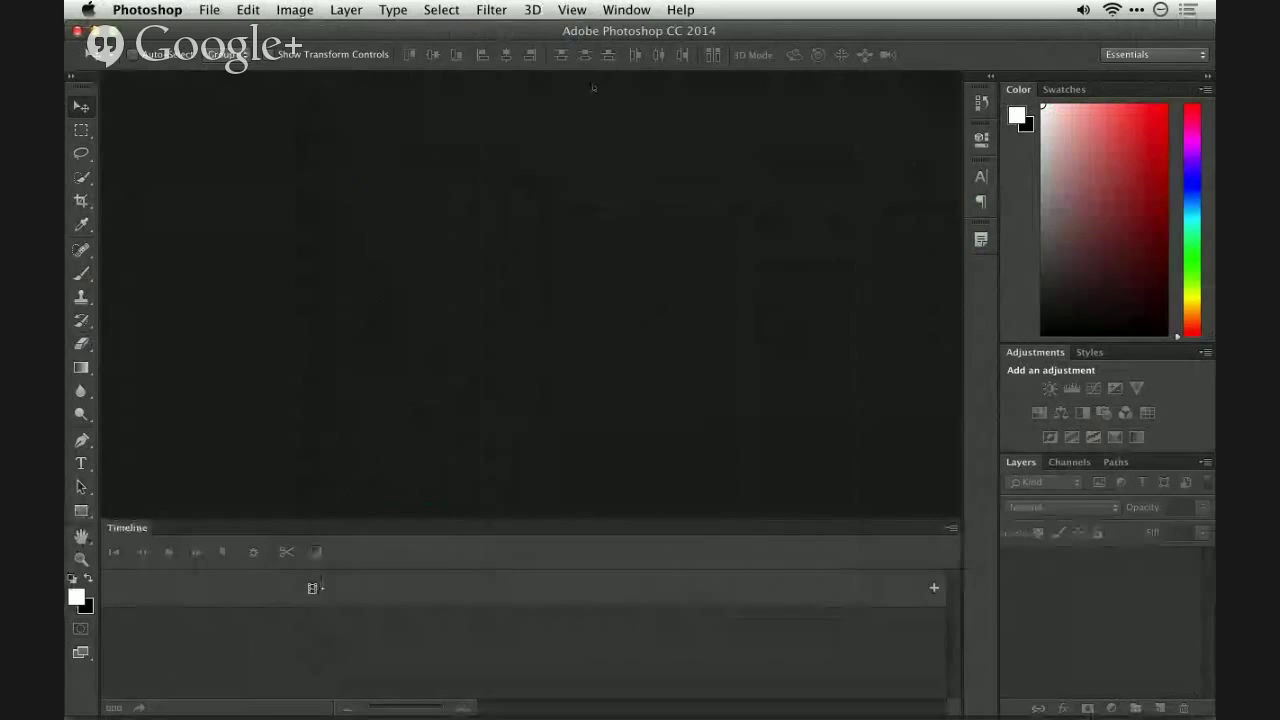
Cancel the Photomerge and open File > Scripts > Load Files into Stack
{"action": "left_click", "coordinate": [909, 163]}
{"action": "left_click", "coordinate": [209, 10]}
{"action": "mouse_move", "coordinate": [262, 433]}
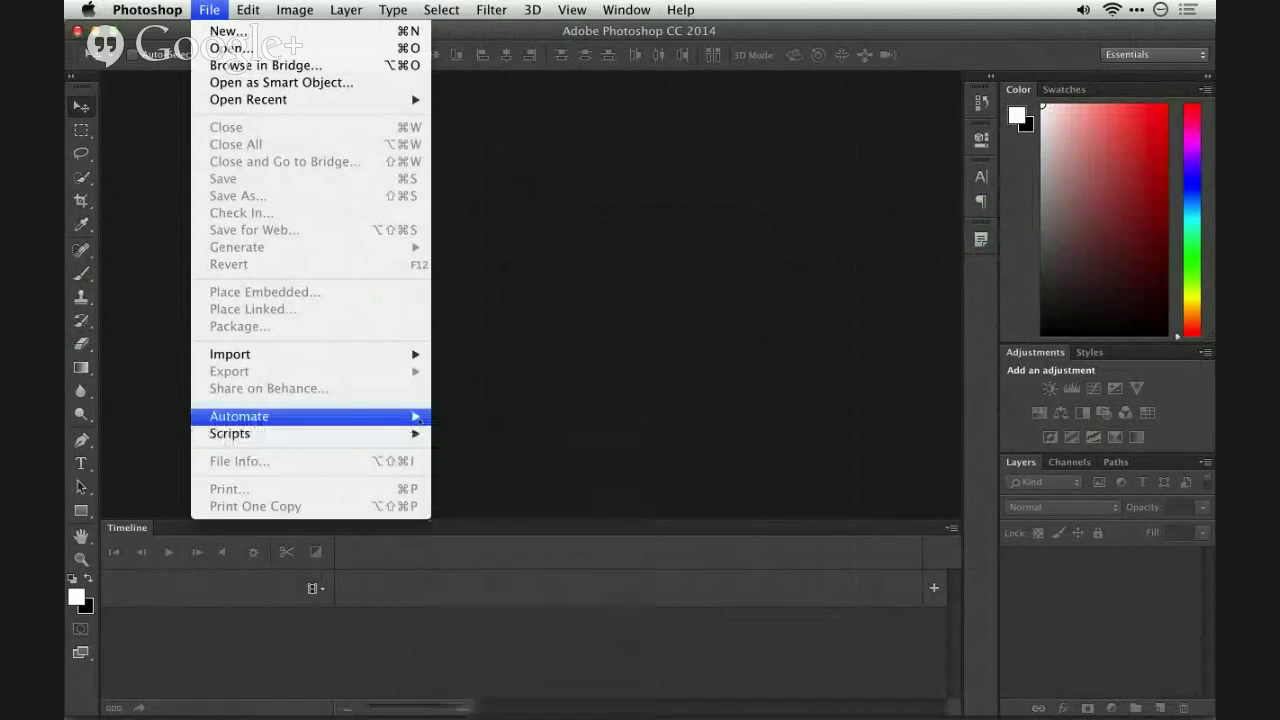
{"action": "mouse_move", "coordinate": [417, 419]}
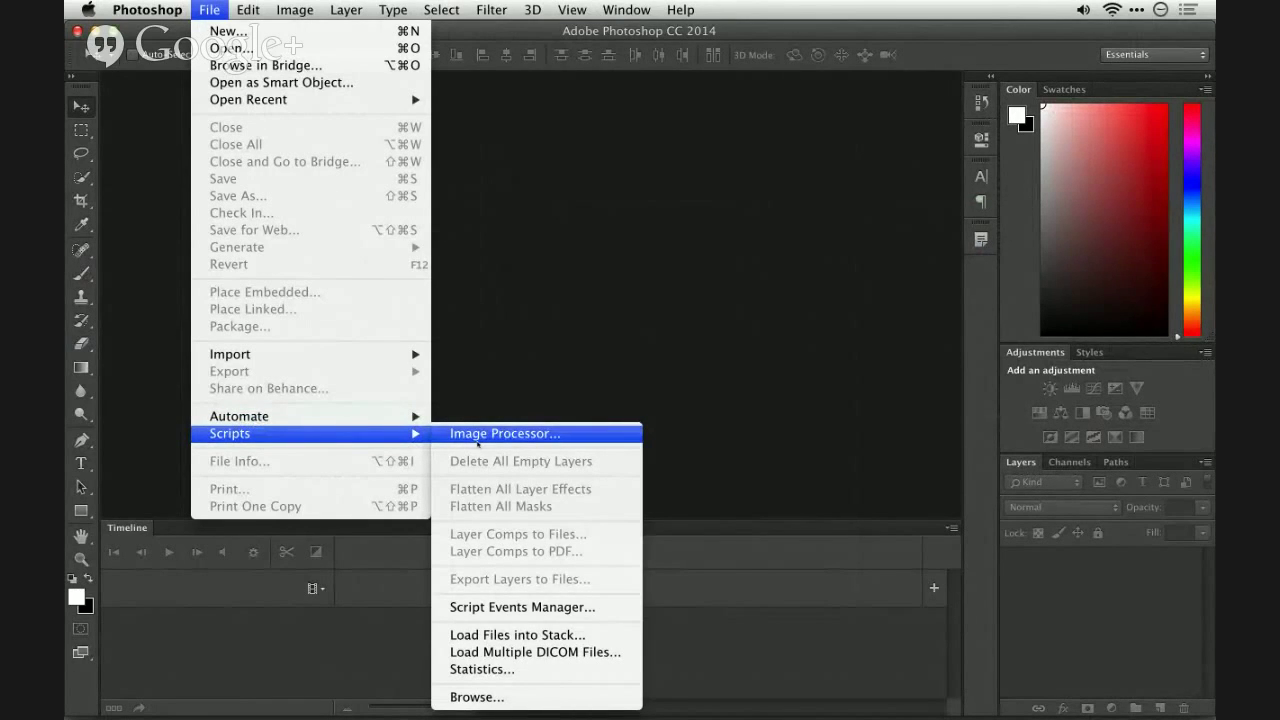
{"action": "left_click", "coordinate": [557, 636]}
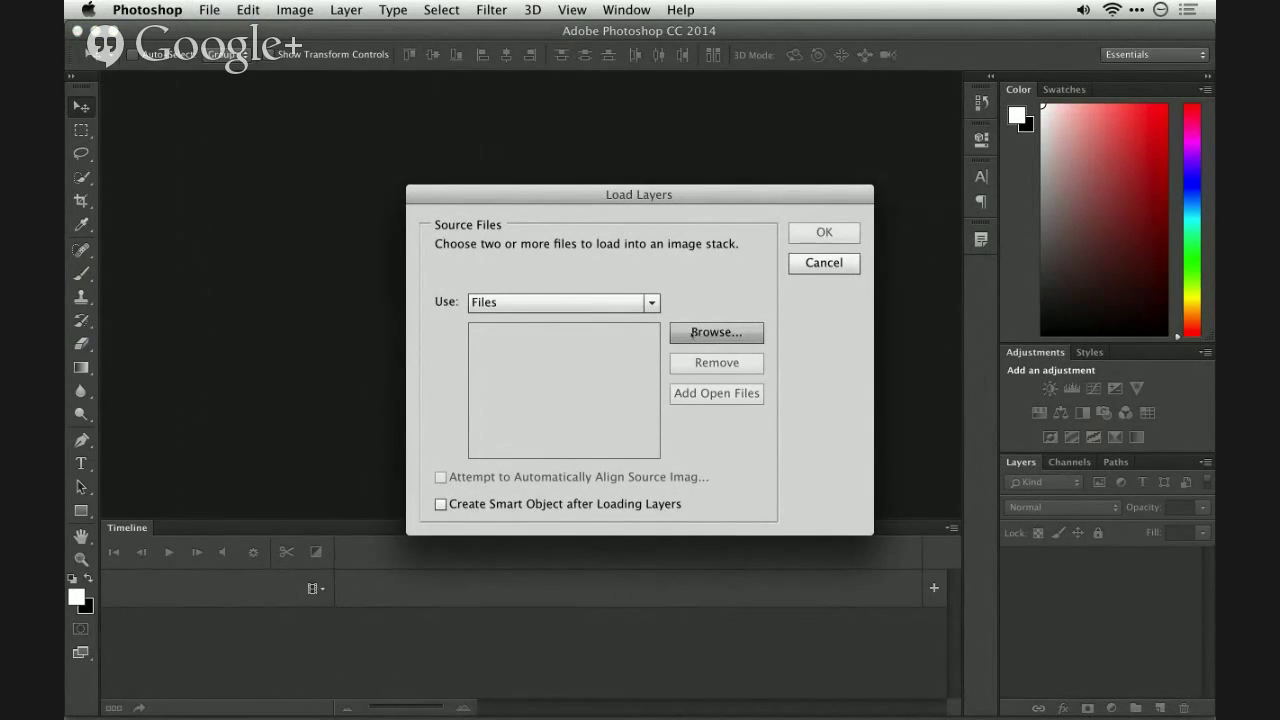
{"action": "left_click_drag", "start_coordinate": [711, 201], "coordinate": [673, 170]}
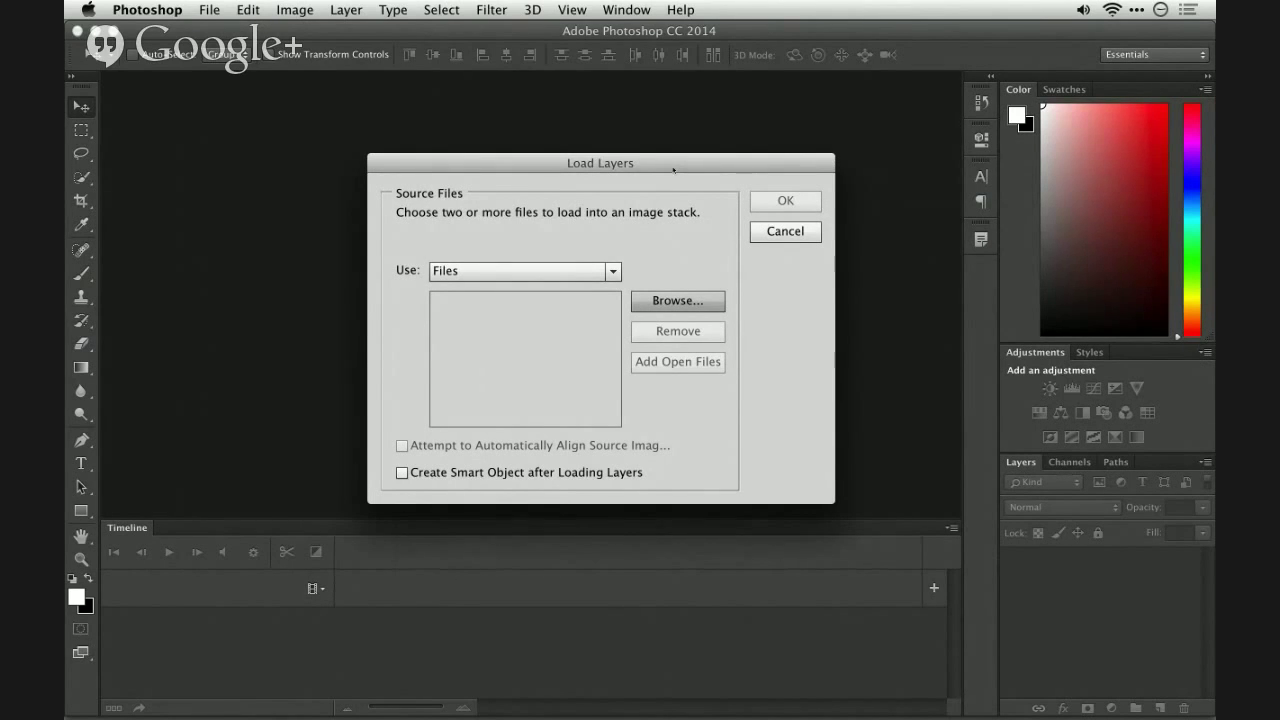
Load P8121187.ORF and P8121188.ORF from G-DRIVE > Demo_PS Show > DOF as stacked layers
{"action": "key", "text": "space"}
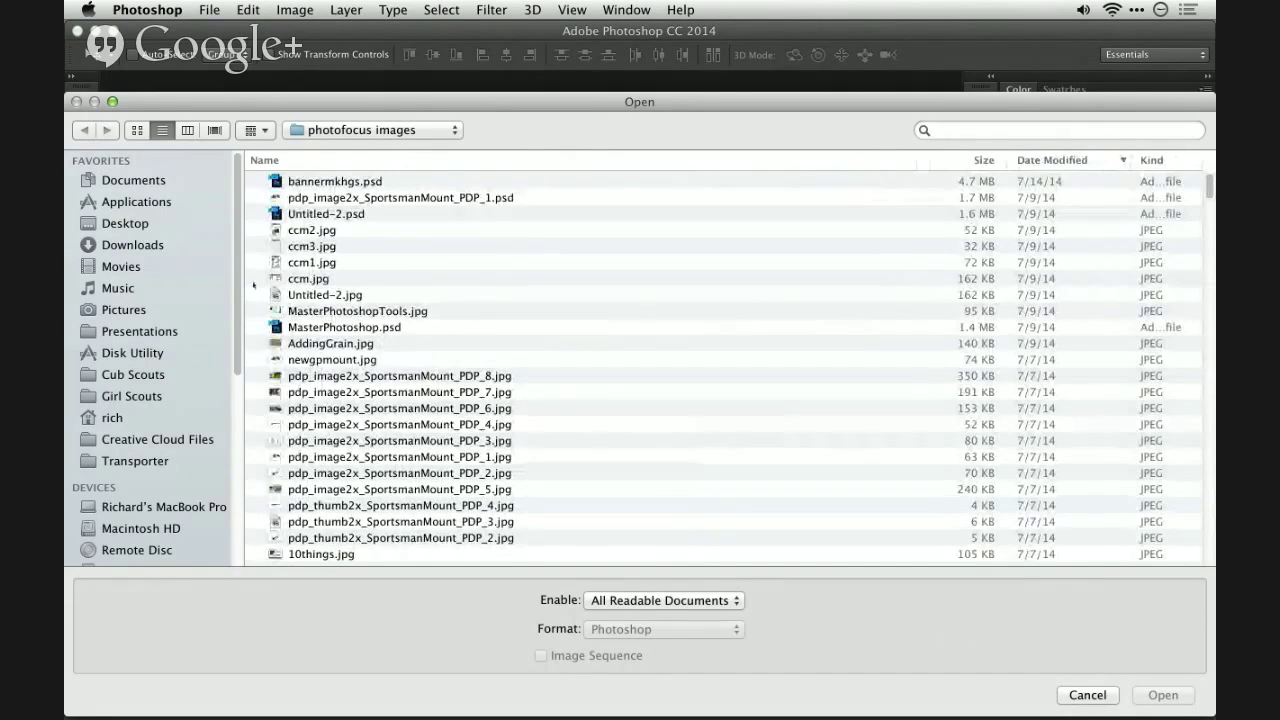
{"action": "left_click", "coordinate": [340, 130]}
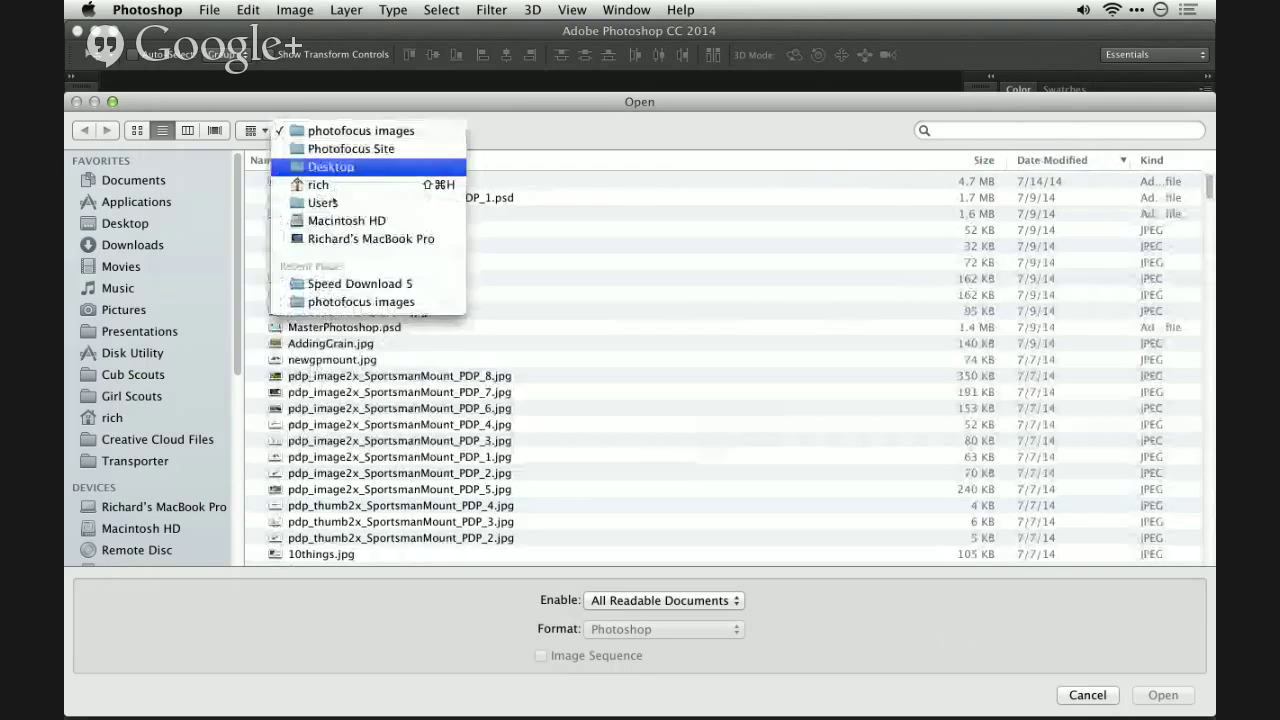
{"action": "left_click", "coordinate": [332, 238]}
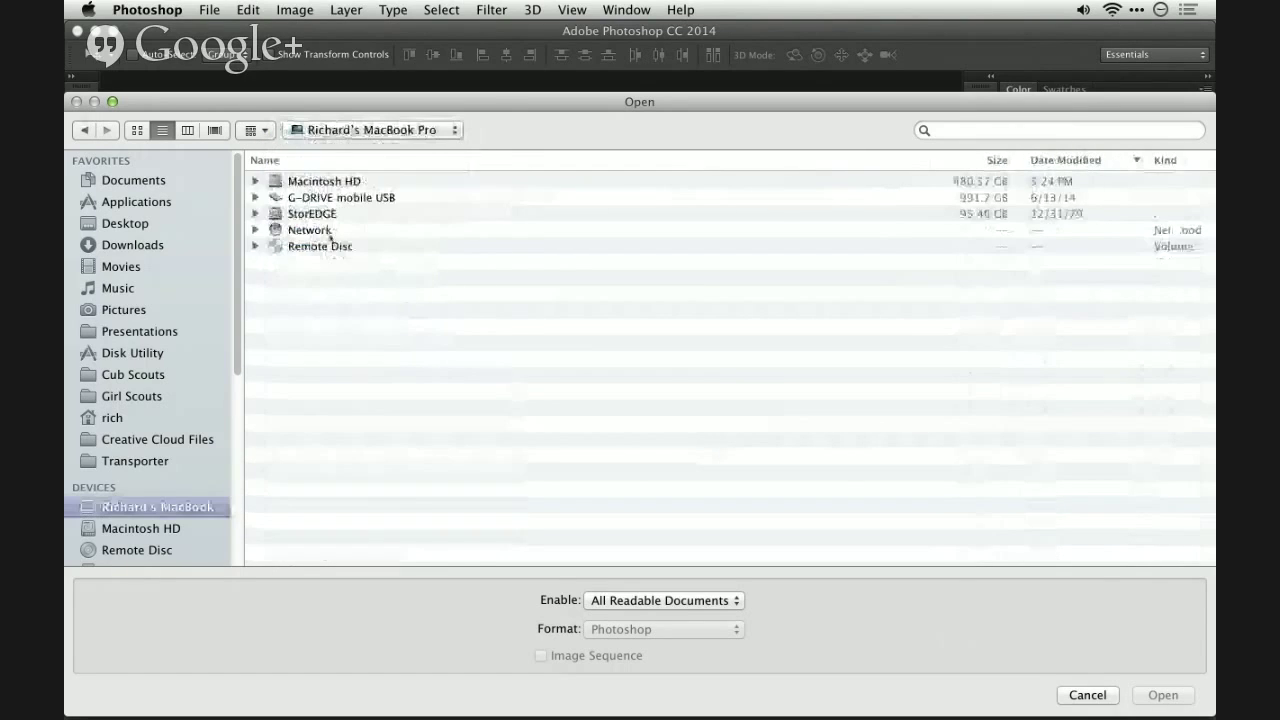
{"action": "double_click", "coordinate": [329, 181]}
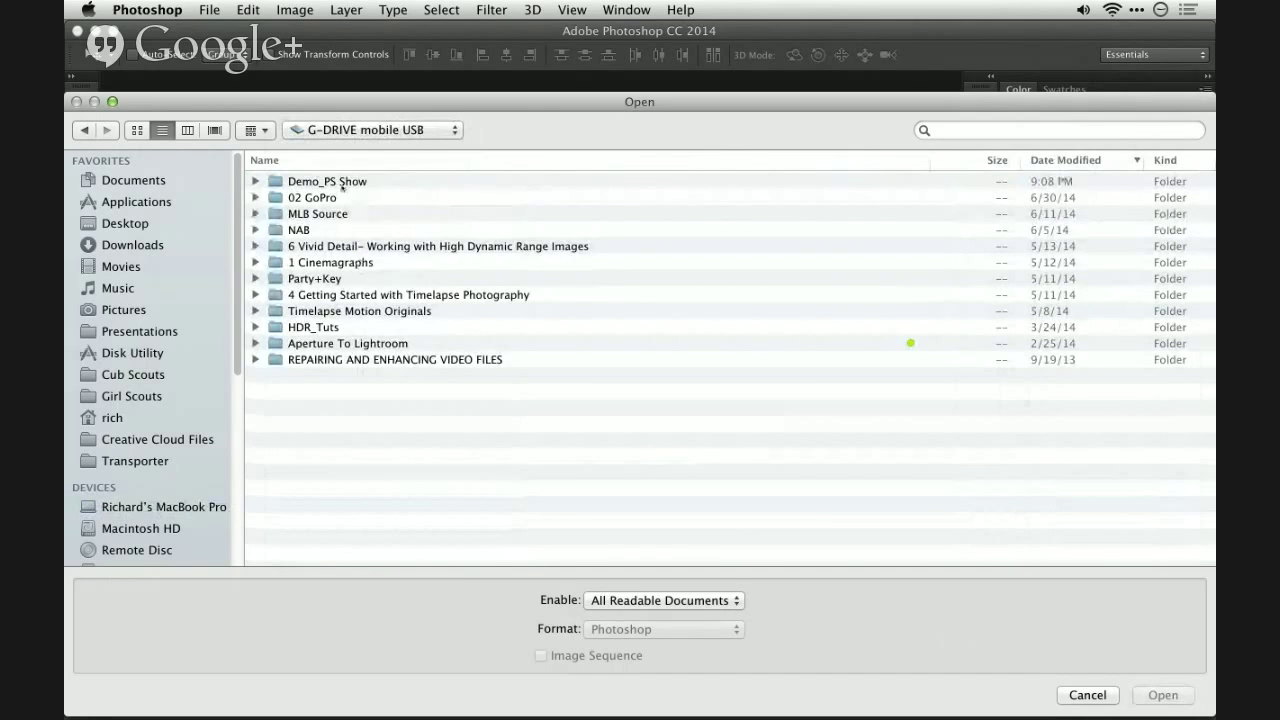
{"action": "double_click", "coordinate": [340, 182]}
{"action": "double_click", "coordinate": [304, 182]}
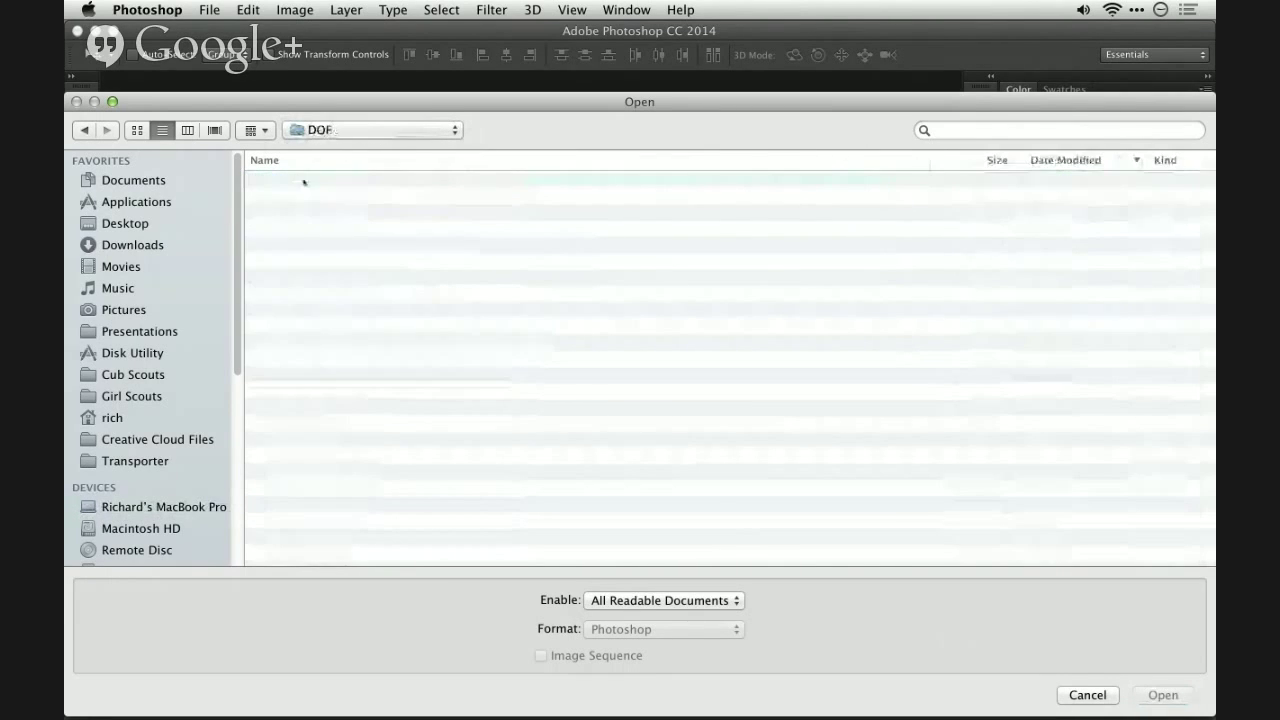
{"action": "left_click", "coordinate": [330, 230]}
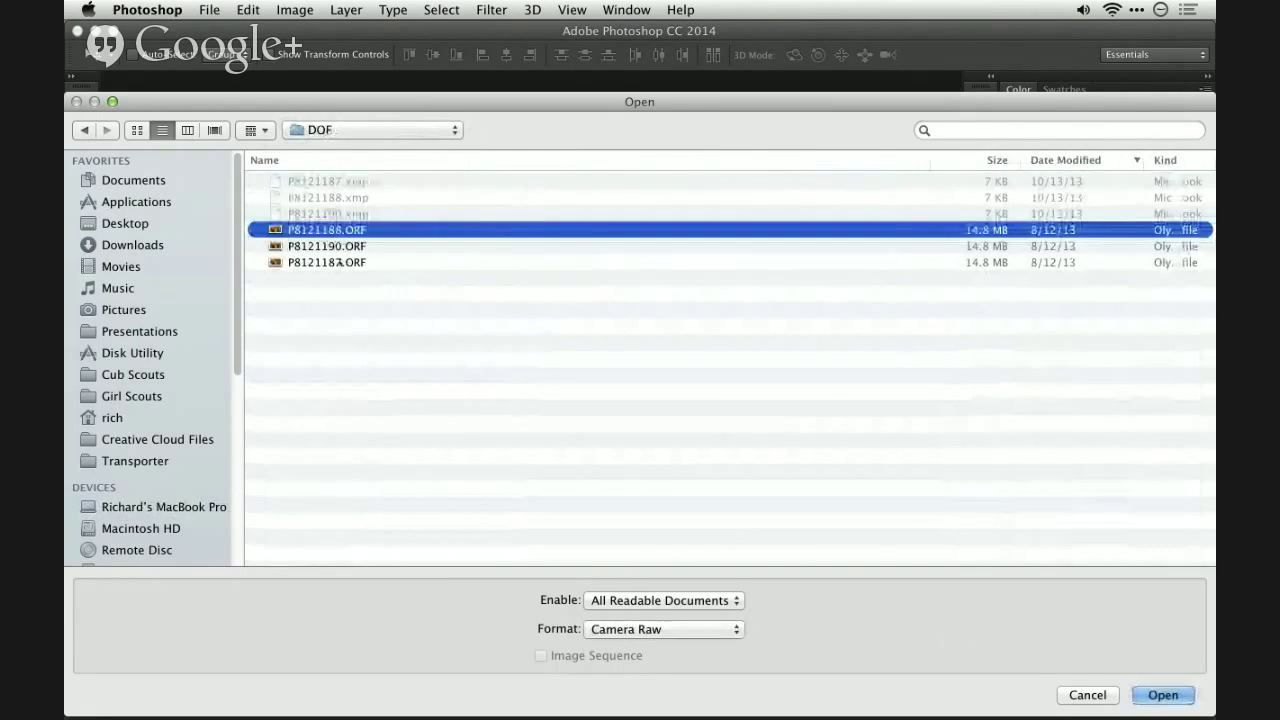
{"action": "left_click", "coordinate": [340, 262], "text": "super"}
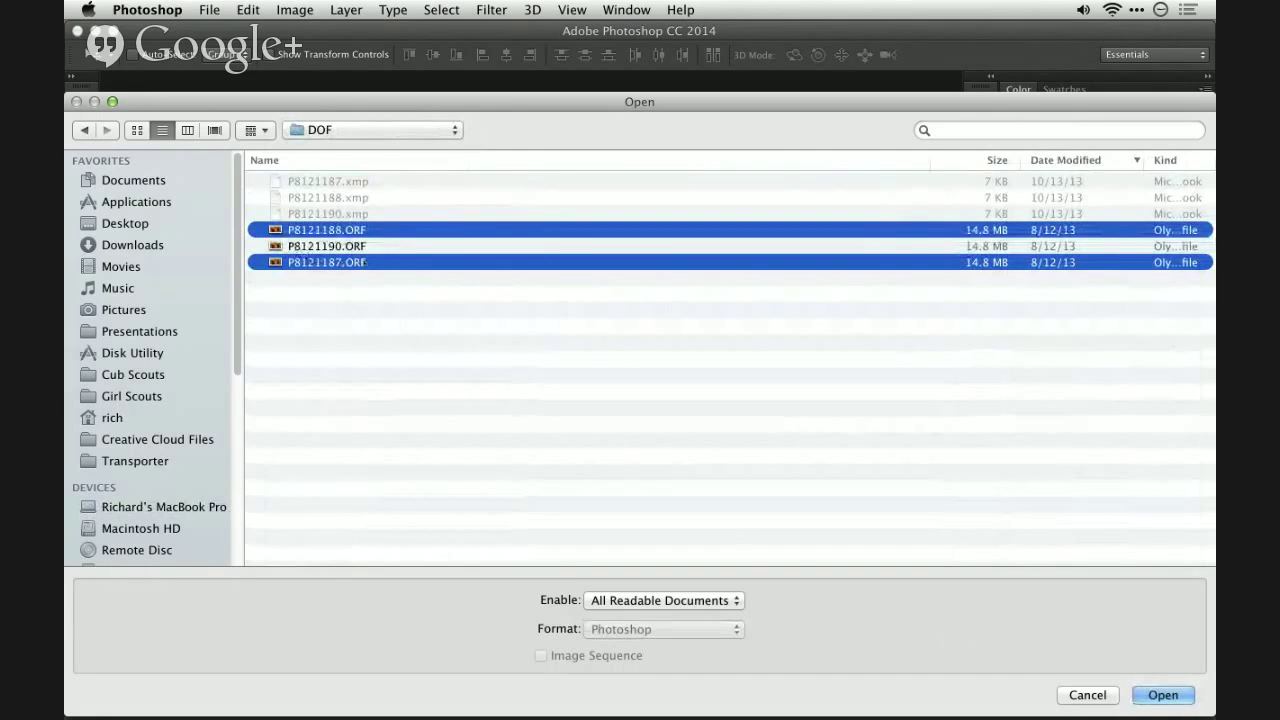
{"action": "key", "text": "Return"}
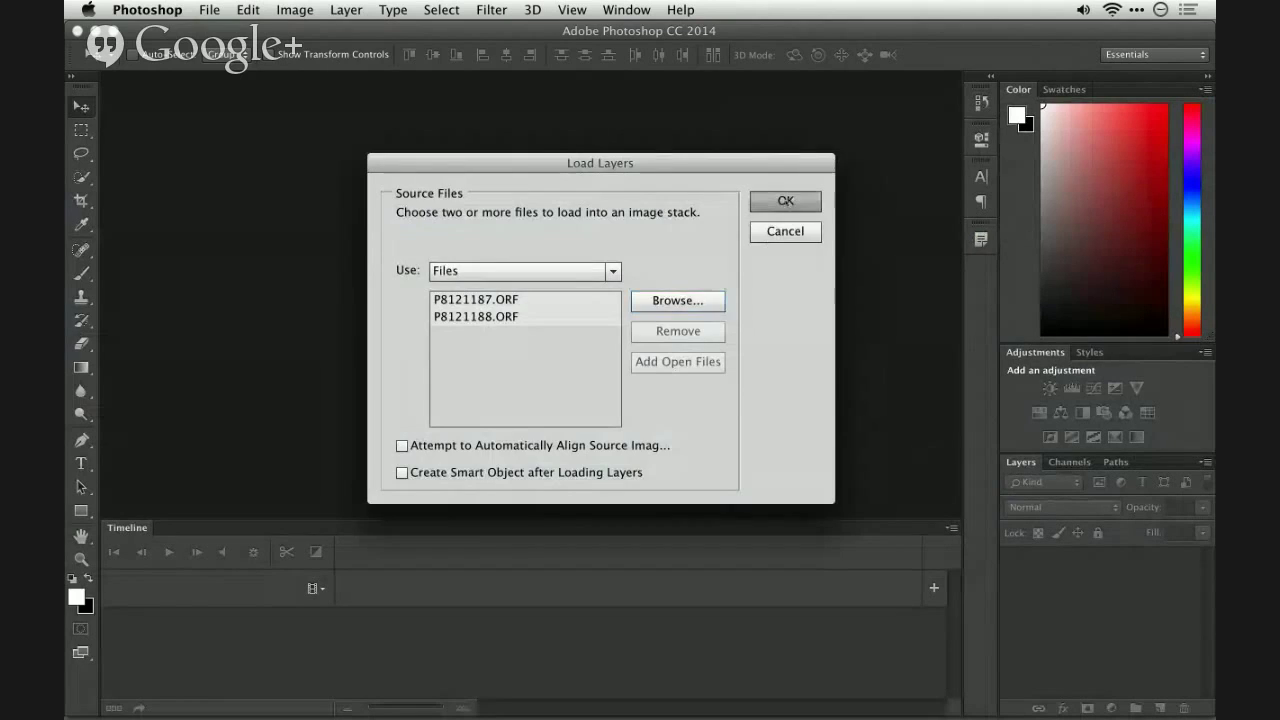
{"action": "left_click", "coordinate": [785, 200]}
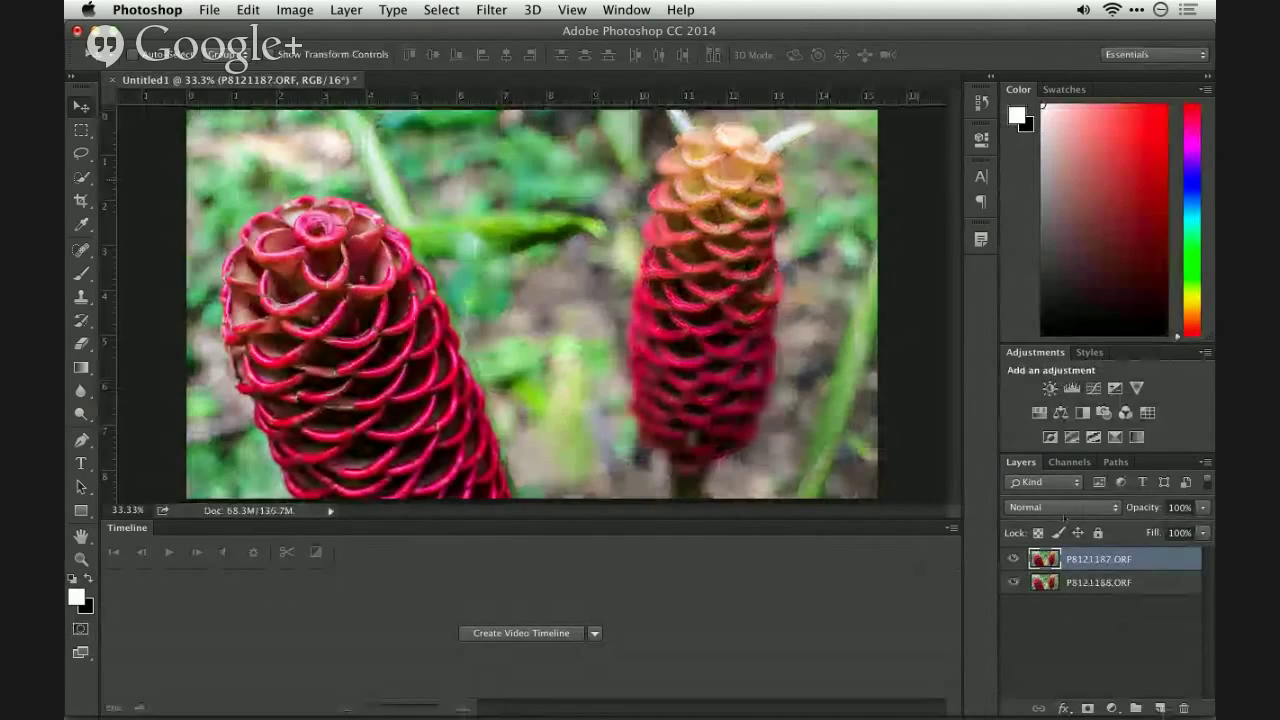
Select both photo layers and try the Auto-Align Layers dialog, cancelling it twice
{"action": "left_click", "coordinate": [1109, 582], "text": "shift"}
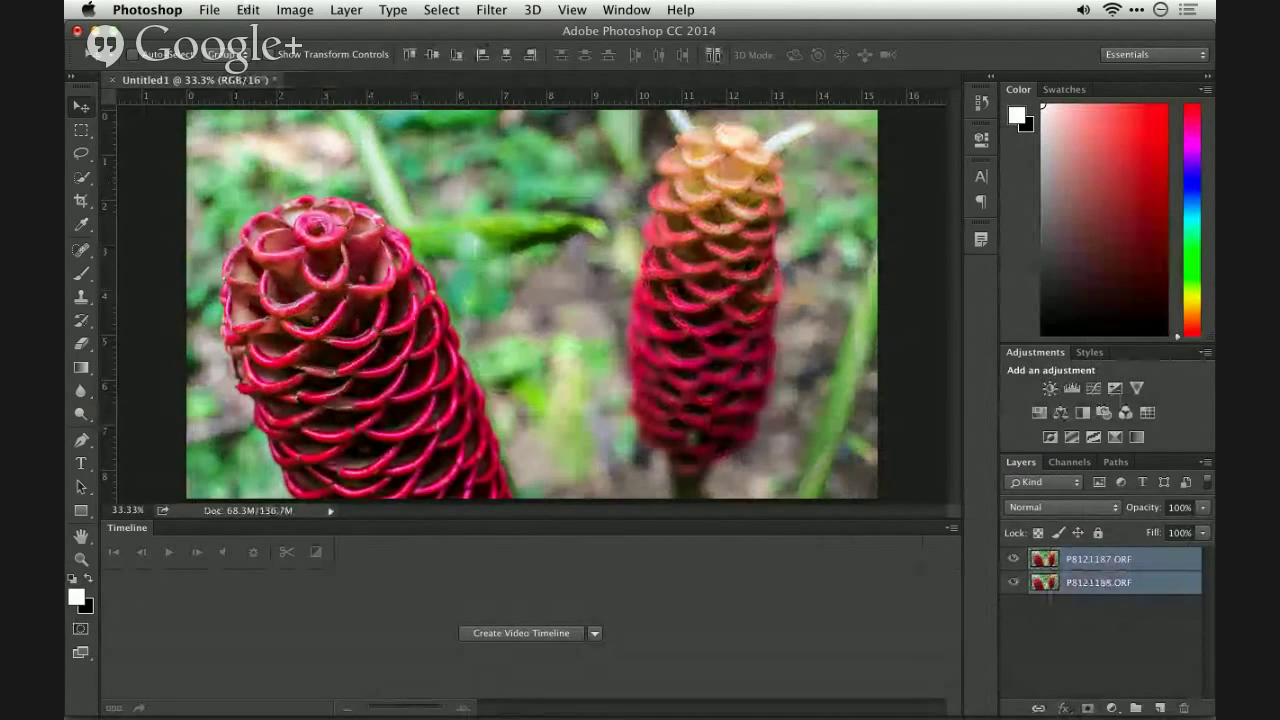
{"action": "left_click", "coordinate": [209, 10]}
{"action": "mouse_move", "coordinate": [345, 10]}
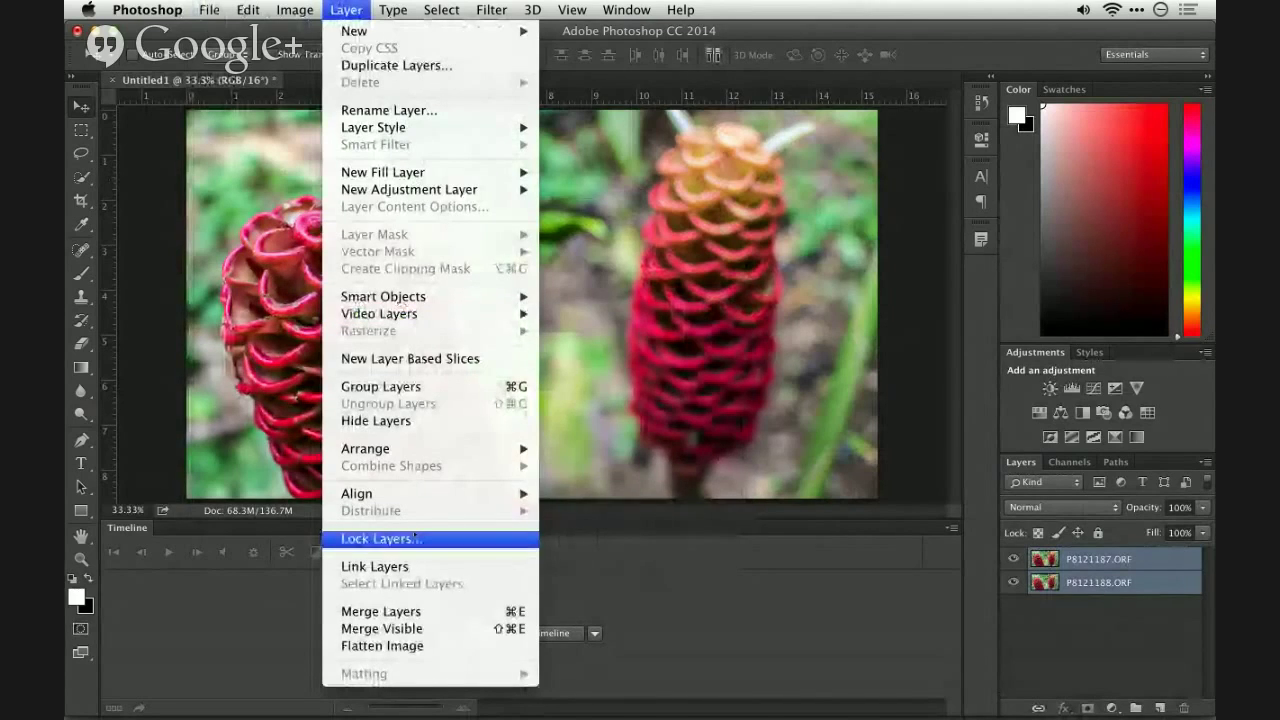
{"action": "mouse_move", "coordinate": [416, 455]}
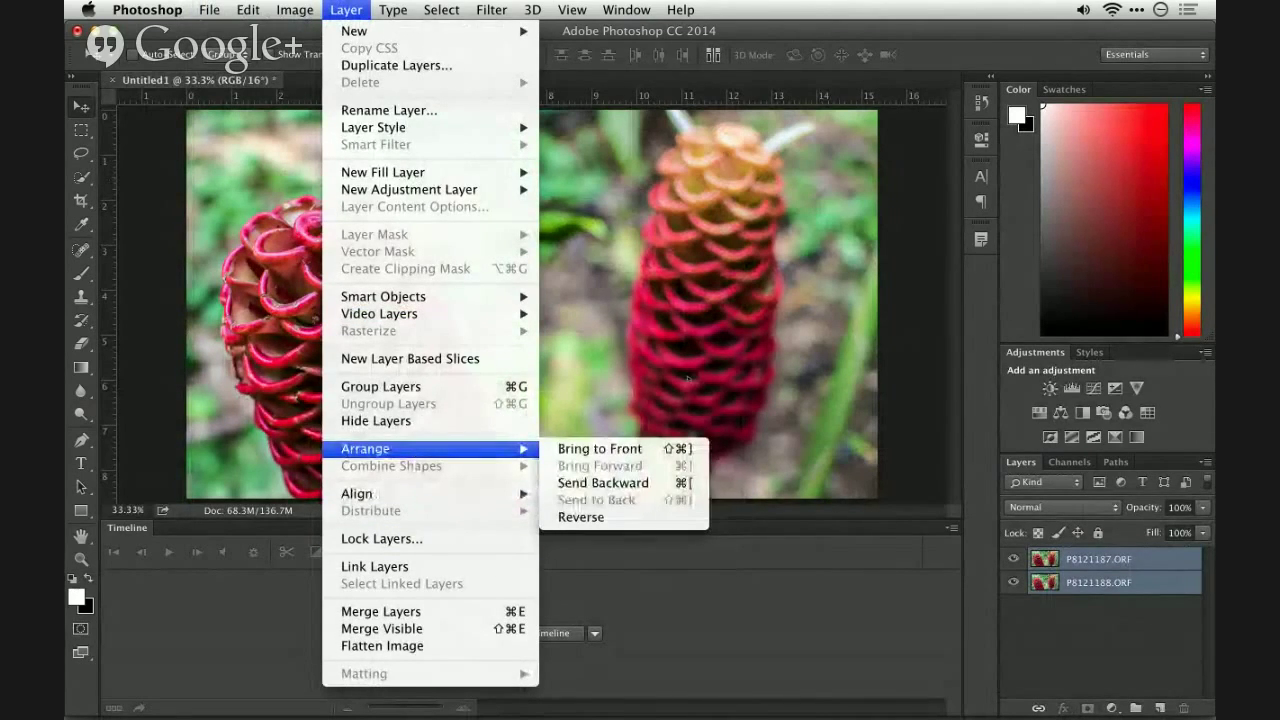
{"action": "left_click", "coordinate": [714, 352]}
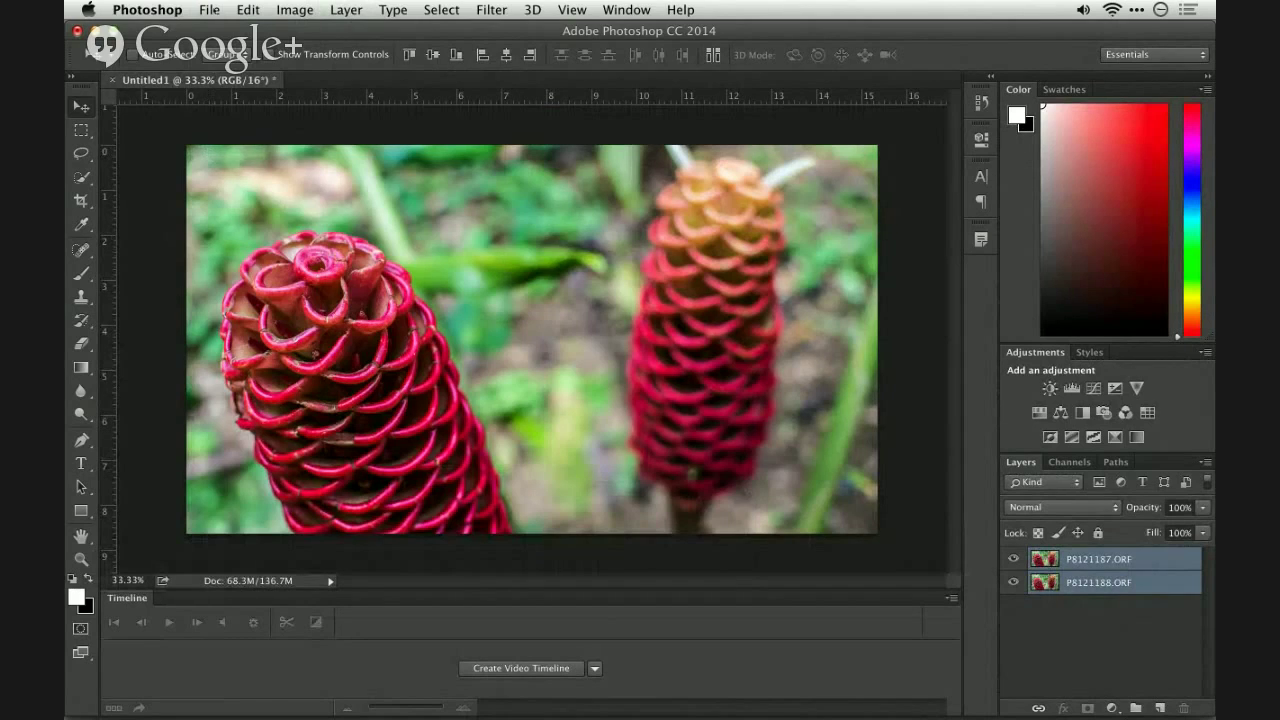
{"action": "left_click", "coordinate": [210, 10]}
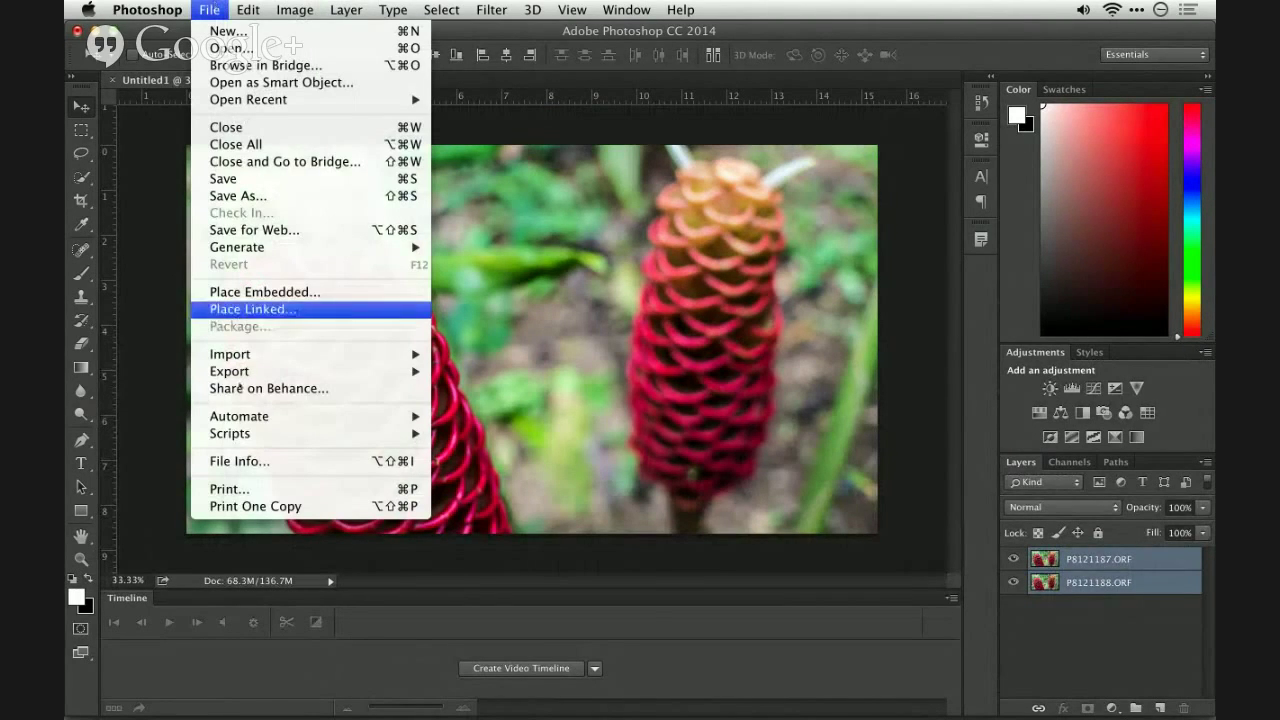
{"action": "mouse_move", "coordinate": [243, 434]}
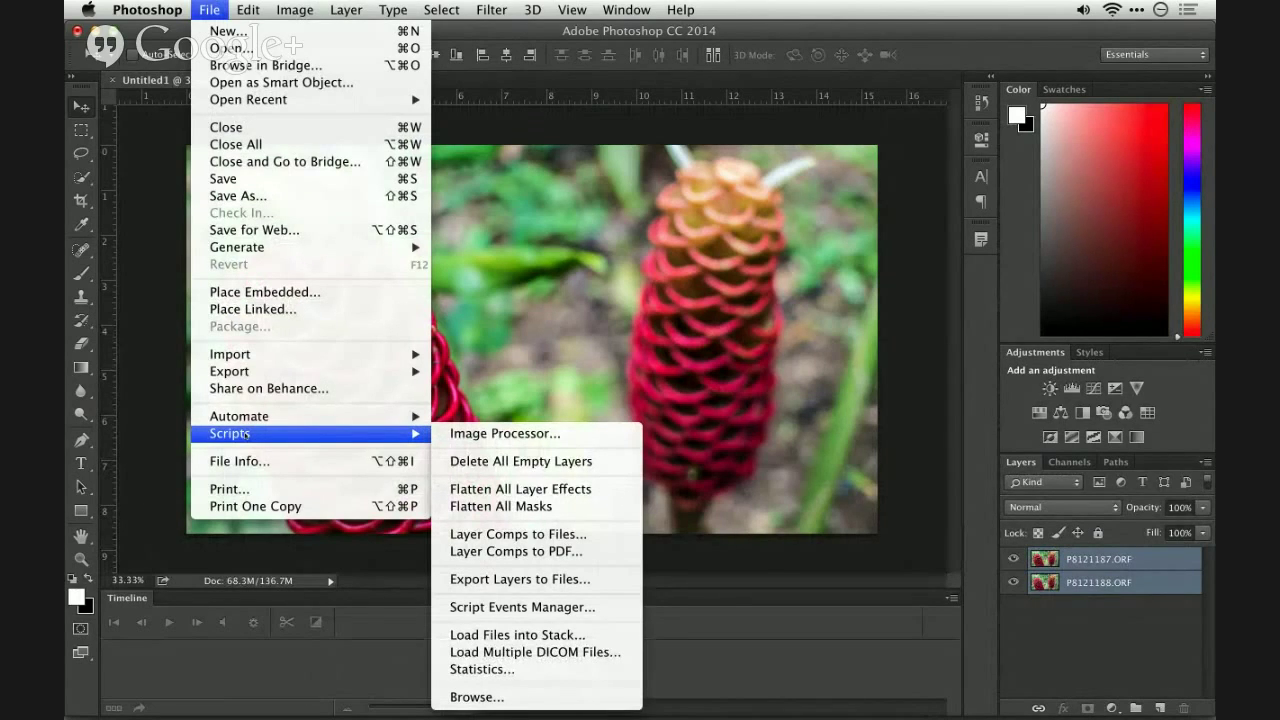
{"action": "left_click", "coordinate": [512, 396]}
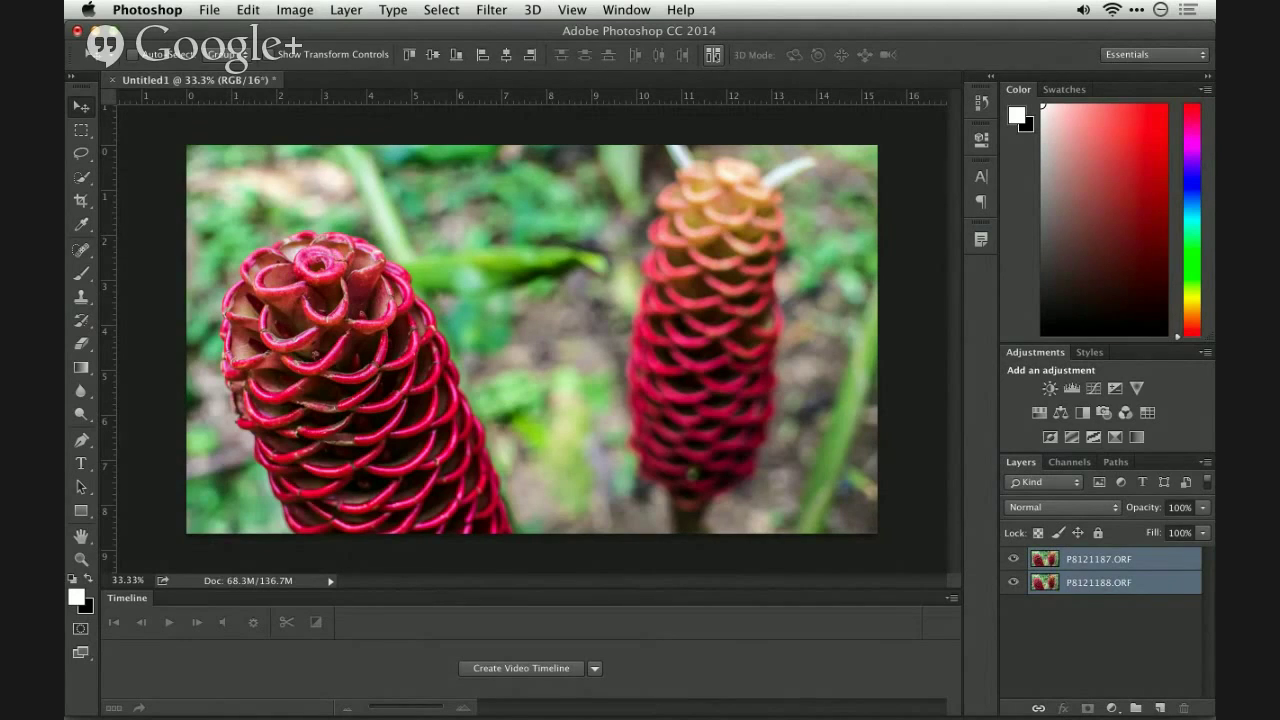
{"action": "left_click", "coordinate": [713, 55]}
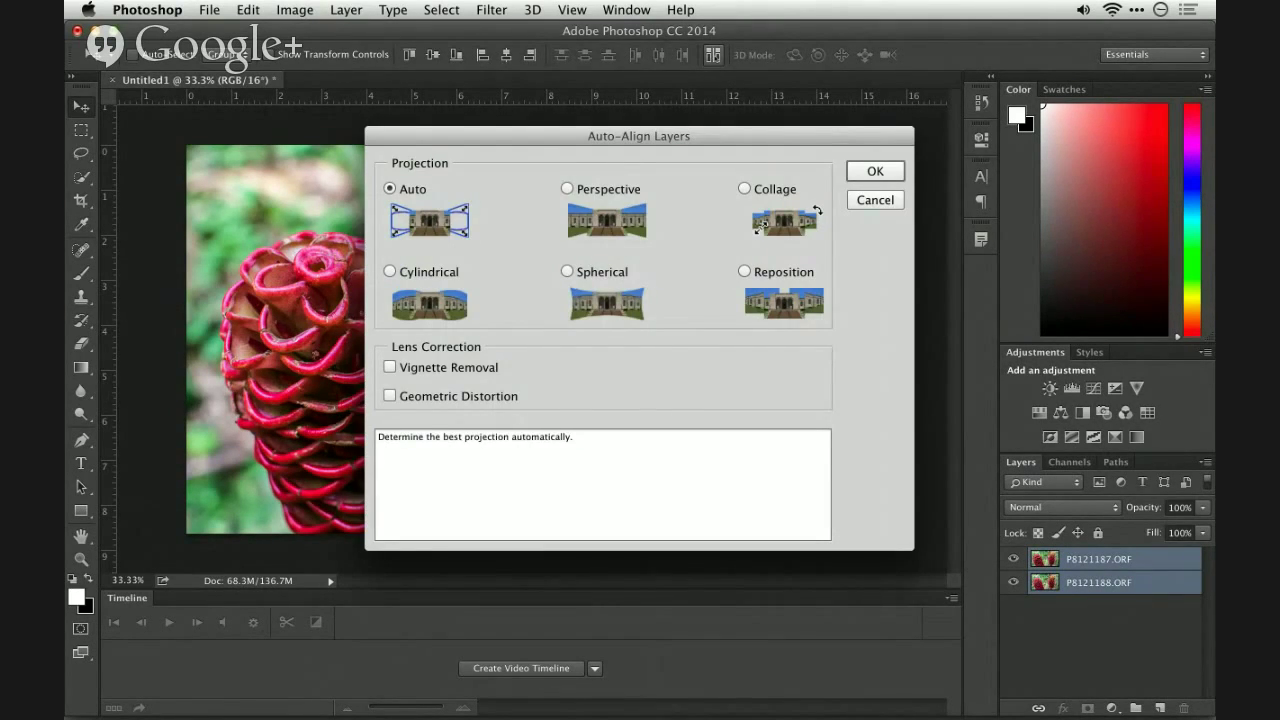
{"action": "left_click", "coordinate": [868, 202]}
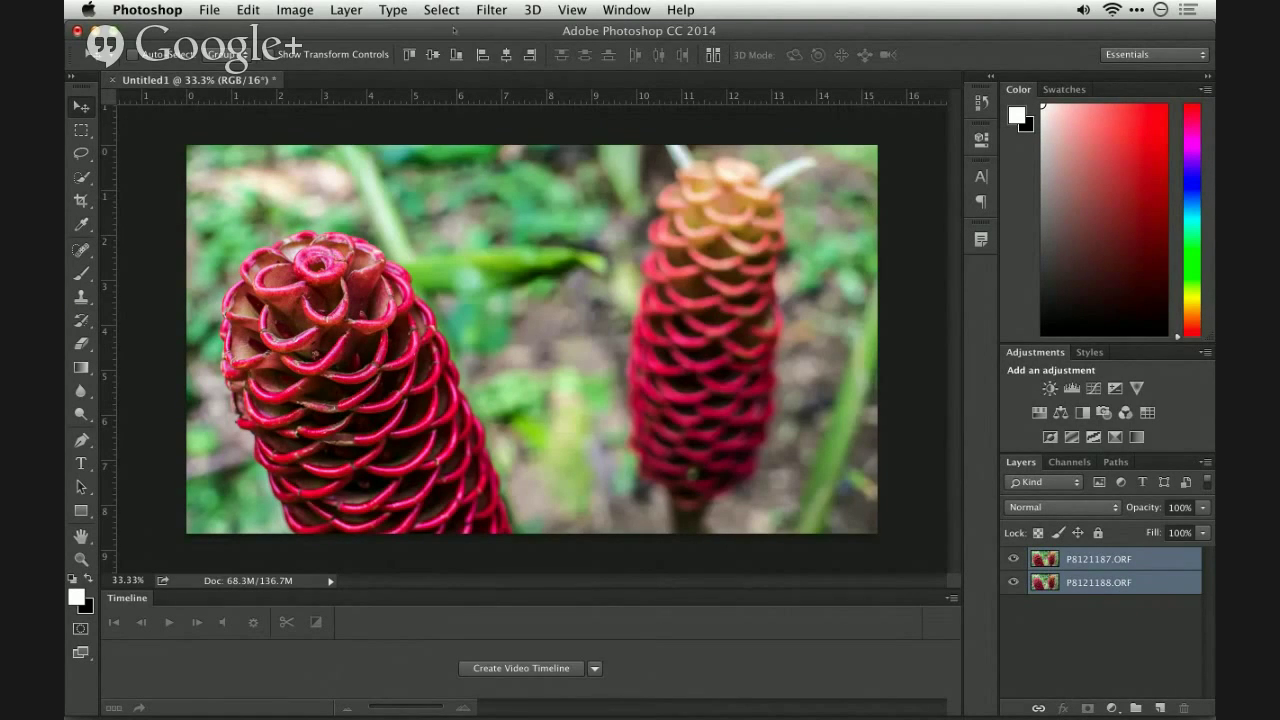
{"action": "left_click", "coordinate": [211, 9]}
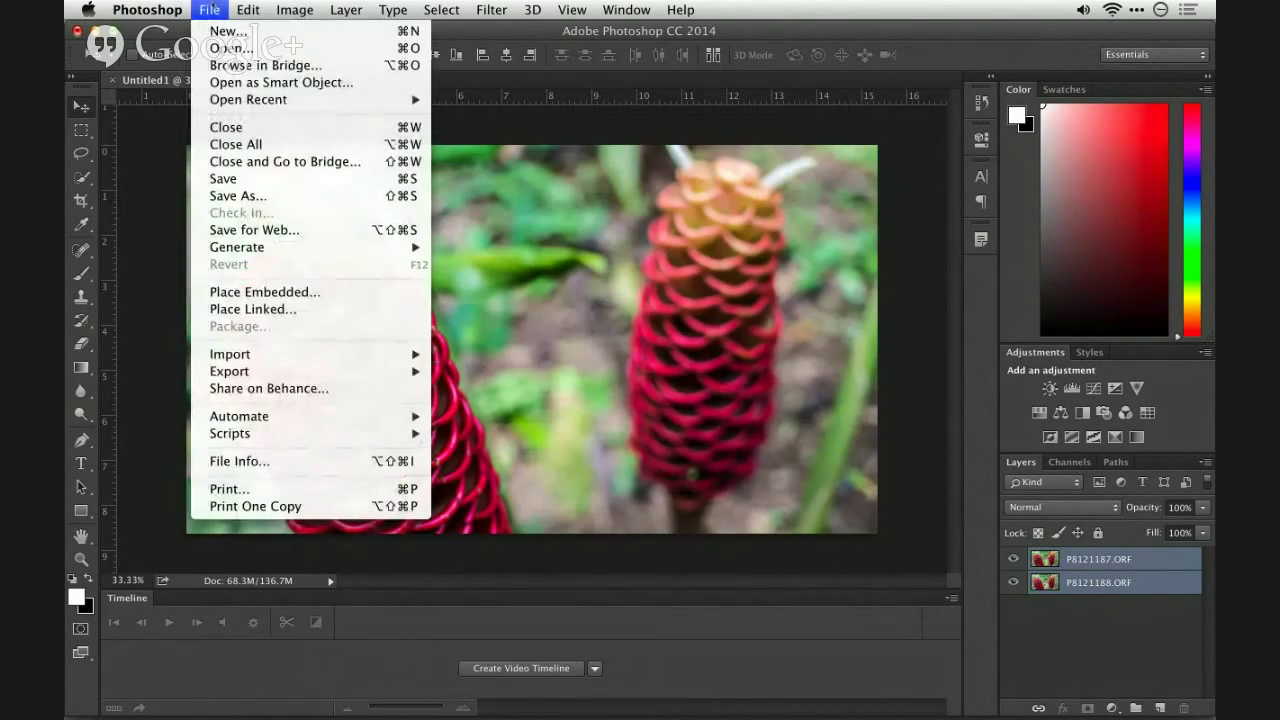
{"action": "left_click", "coordinate": [211, 9]}
{"action": "left_click", "coordinate": [713, 54]}
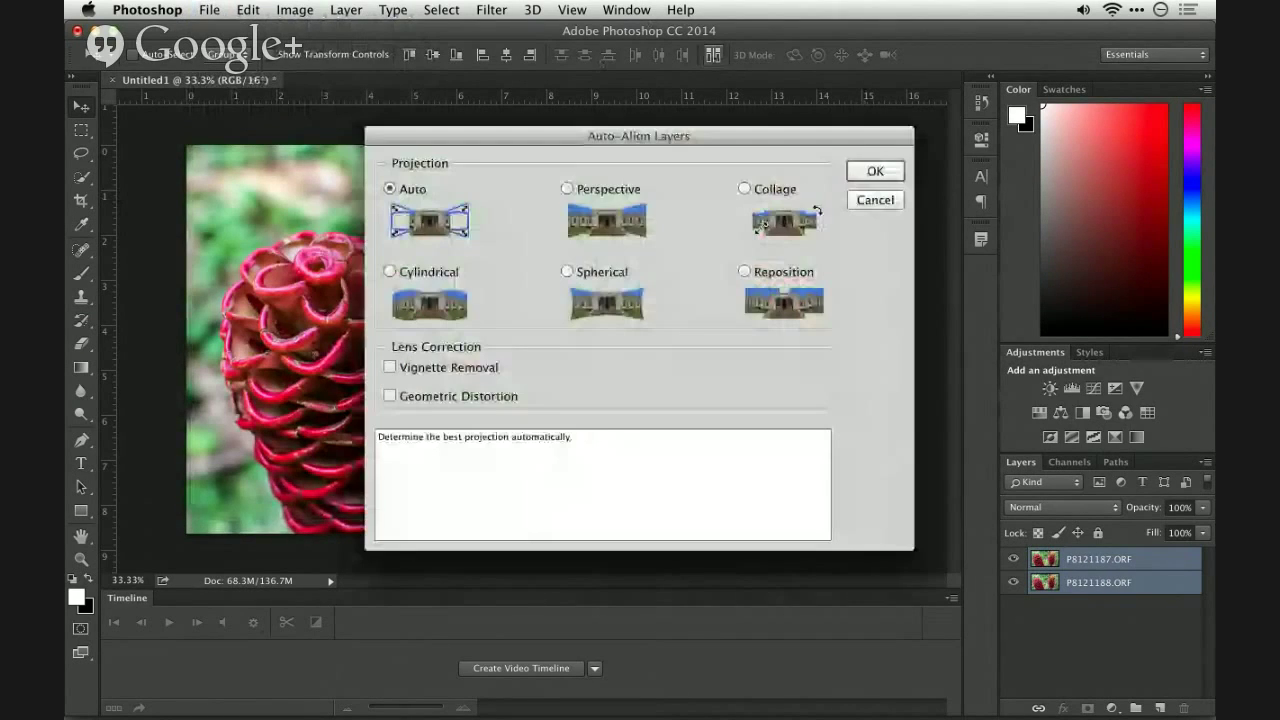
{"action": "left_click", "coordinate": [876, 201]}
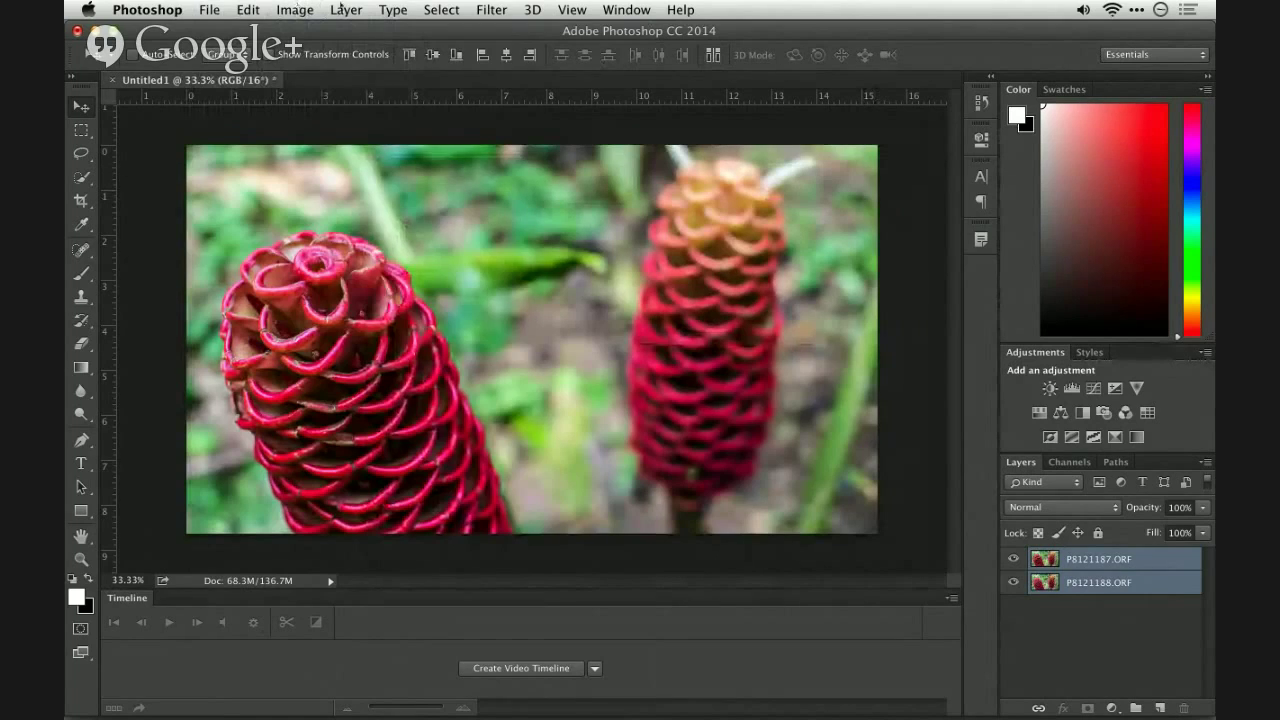
Auto-align the two ginger layers with Auto projection from the Edit menu
{"action": "left_click", "coordinate": [346, 9]}
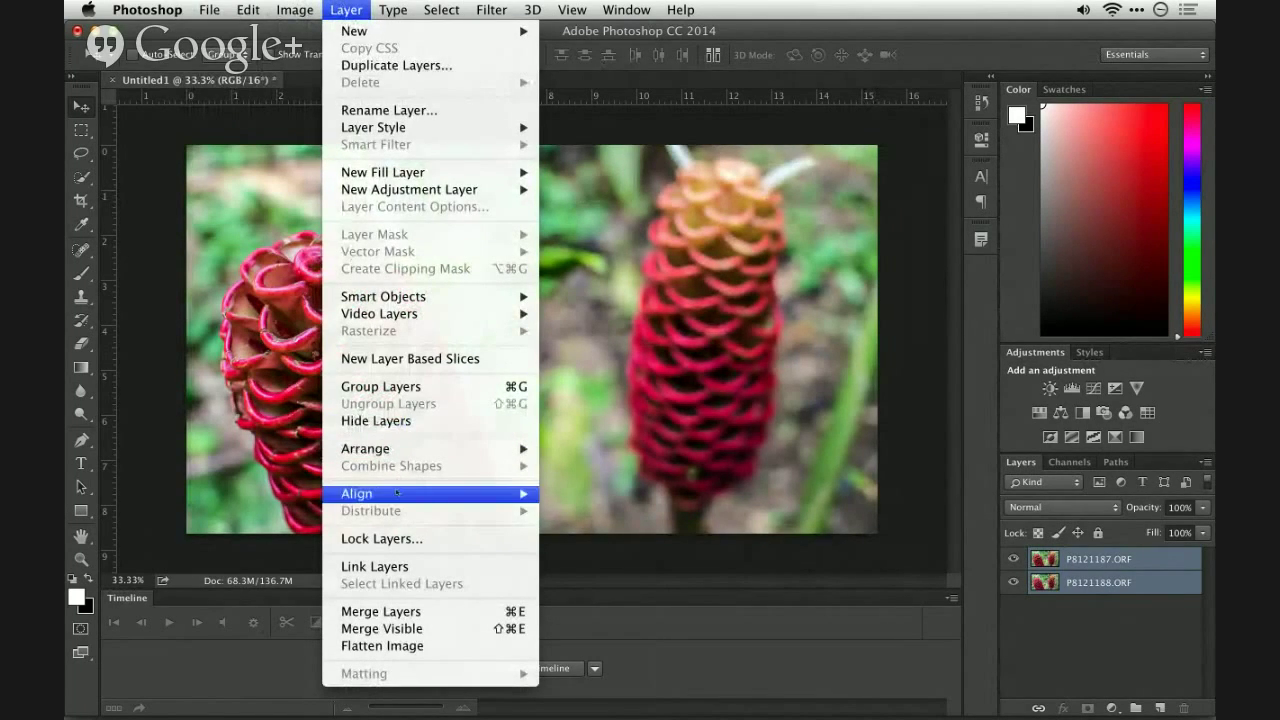
{"action": "mouse_move", "coordinate": [397, 493]}
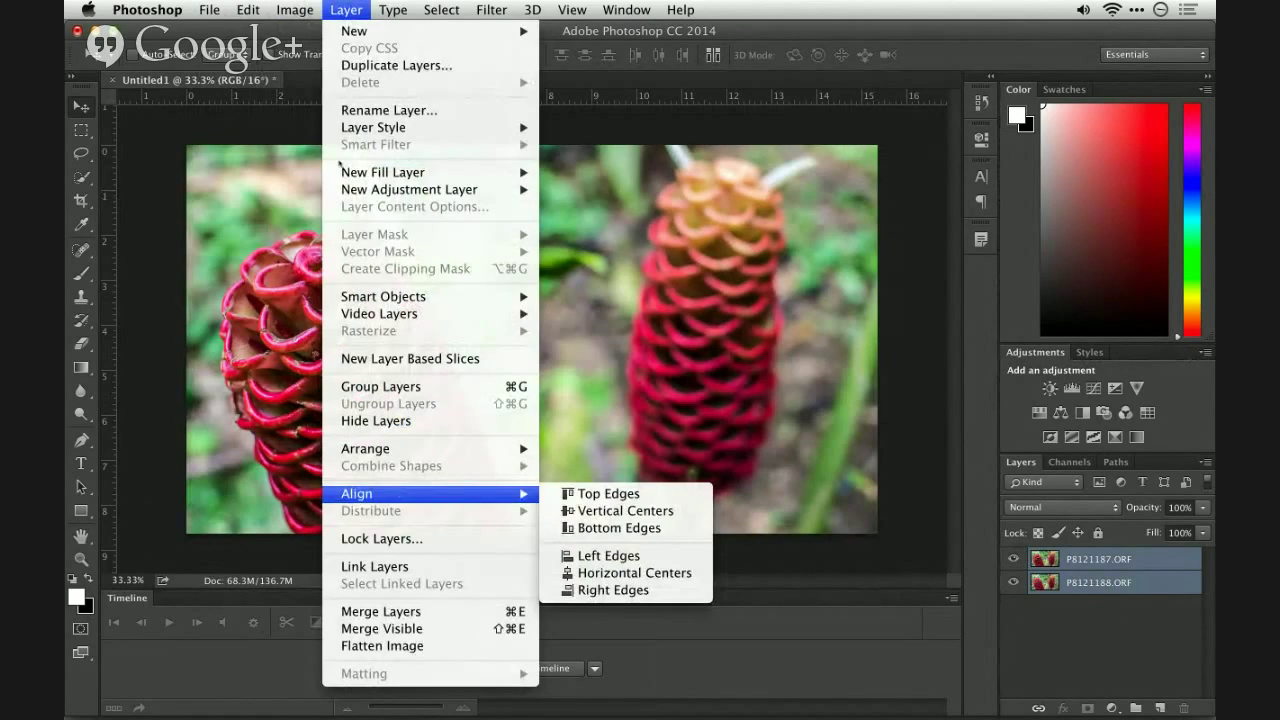
{"action": "mouse_move", "coordinate": [303, 8]}
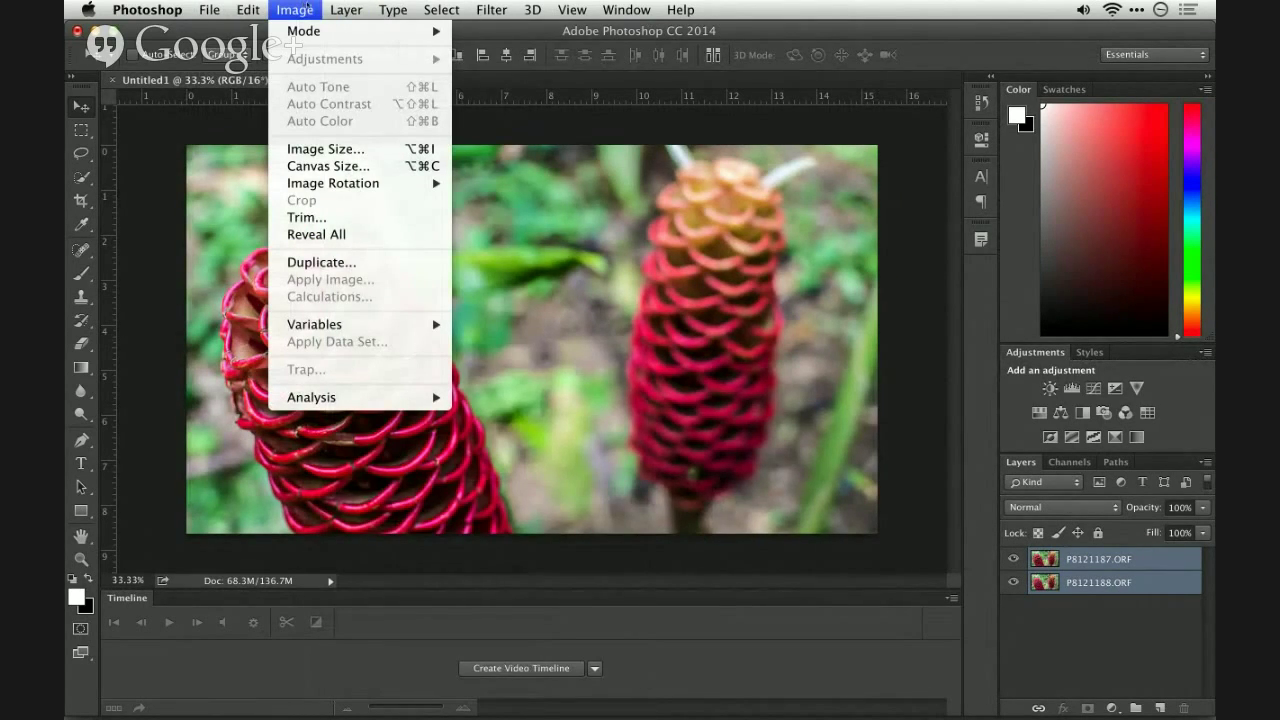
{"action": "mouse_move", "coordinate": [248, 9]}
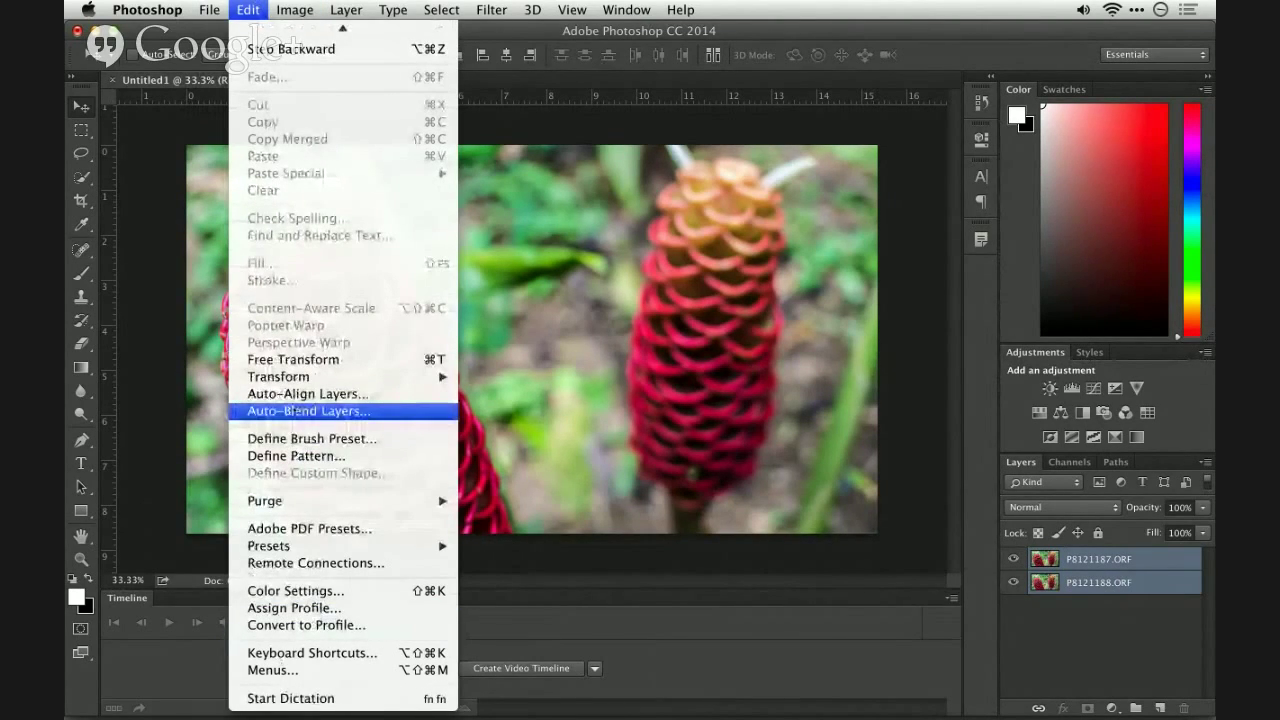
{"action": "left_click", "coordinate": [300, 393]}
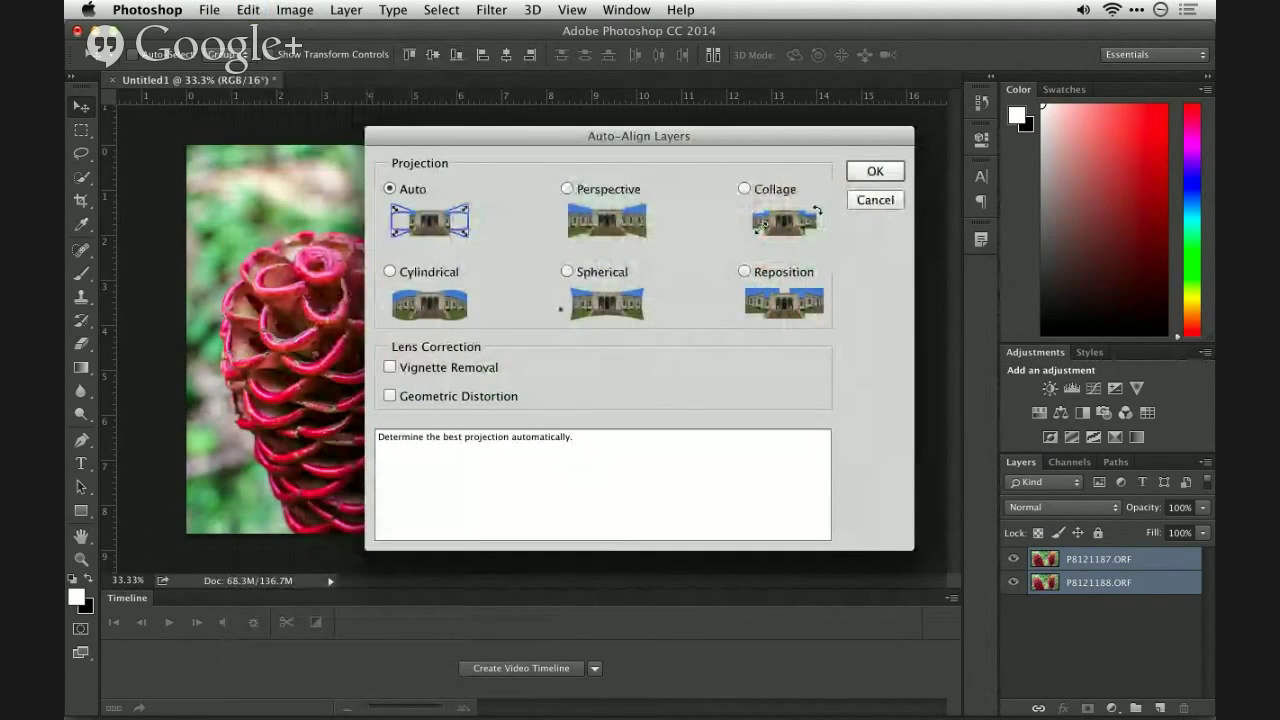
{"action": "left_click", "coordinate": [874, 172]}
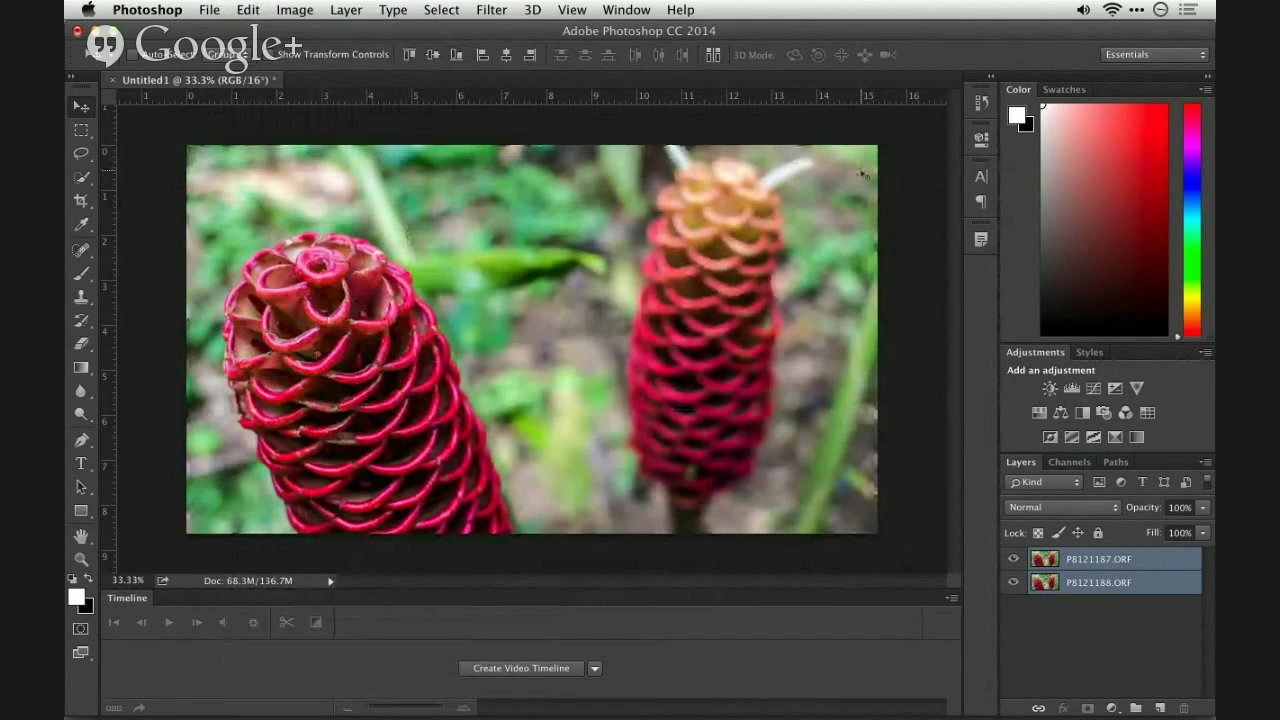
Toggle the top layer's visibility repeatedly to compare focus between the aligned shots
{"action": "left_click", "coordinate": [1014, 559]}
{"action": "left_click", "coordinate": [1014, 559]}
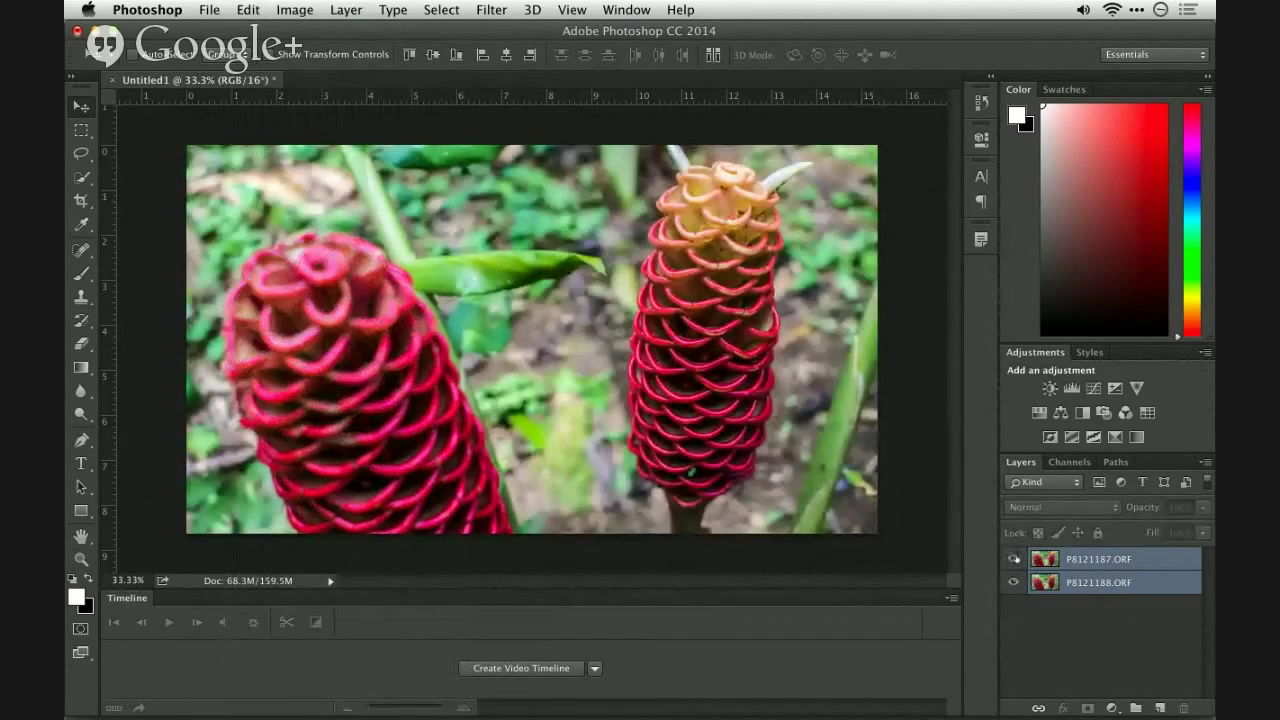
{"action": "left_click", "coordinate": [1014, 559]}
{"action": "left_click", "coordinate": [1016, 559]}
{"action": "left_click", "coordinate": [1016, 559]}
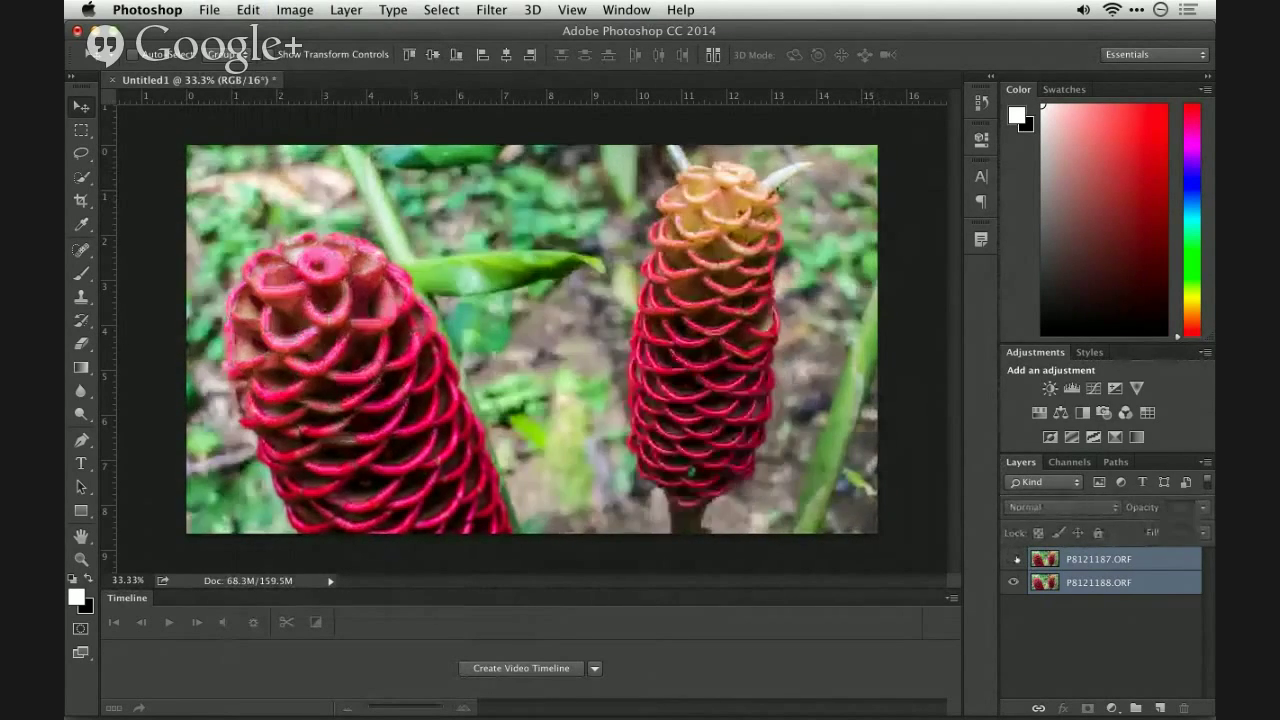
{"action": "left_click", "coordinate": [1016, 559]}
{"action": "left_click", "coordinate": [1015, 559]}
{"action": "left_click", "coordinate": [1015, 559]}
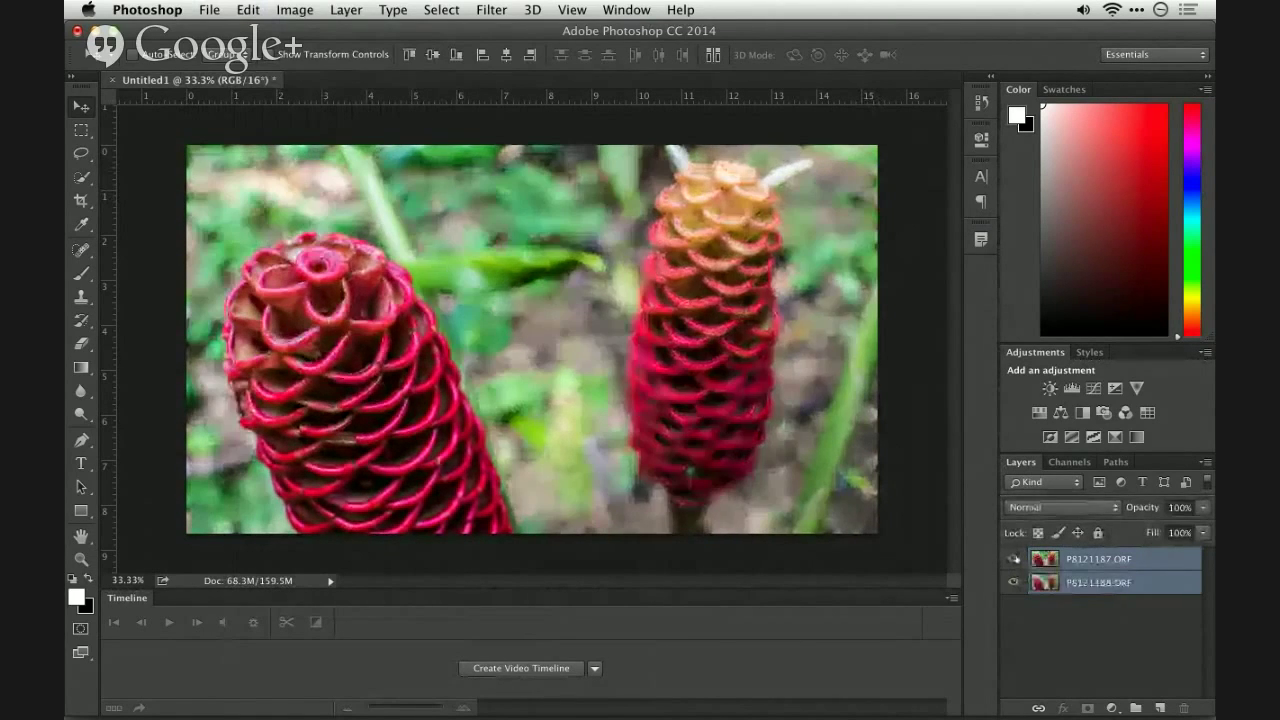
{"action": "left_click", "coordinate": [1015, 559]}
{"action": "left_click", "coordinate": [248, 10]}
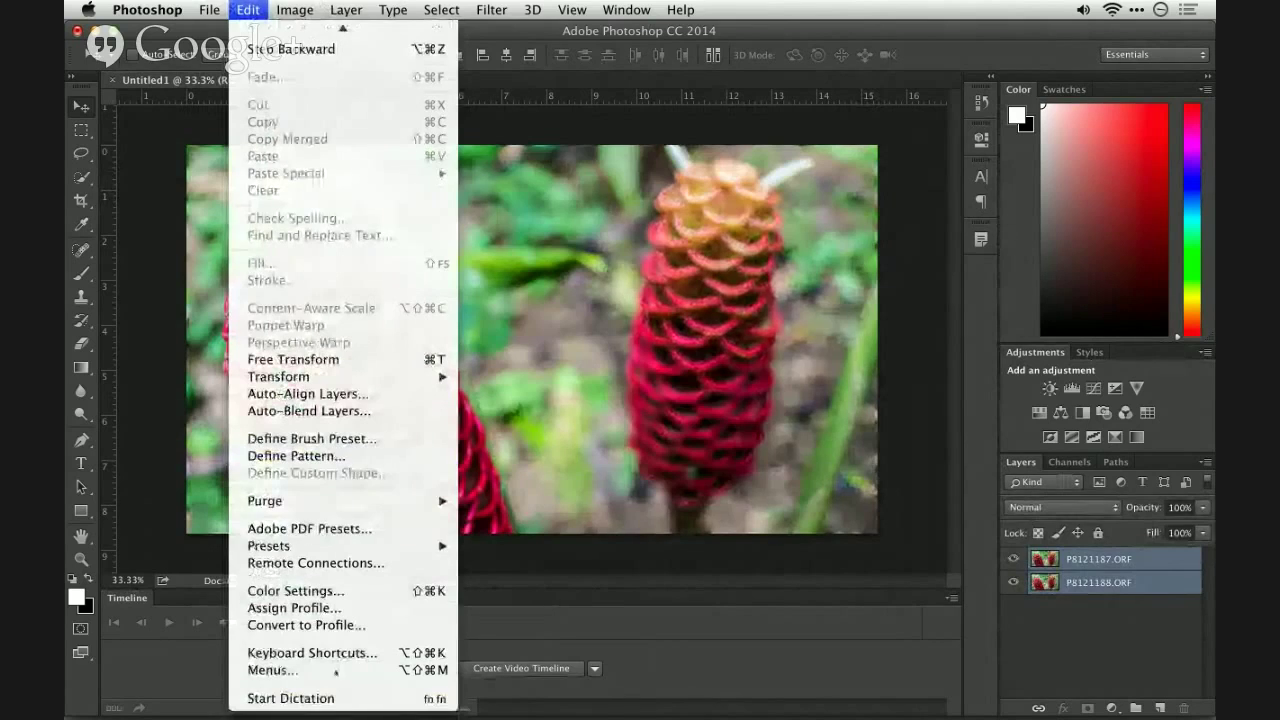
Auto-blend the layers with Stack Images and Seamless Tones and Colors, then inspect the masks
{"action": "left_click", "coordinate": [300, 411]}
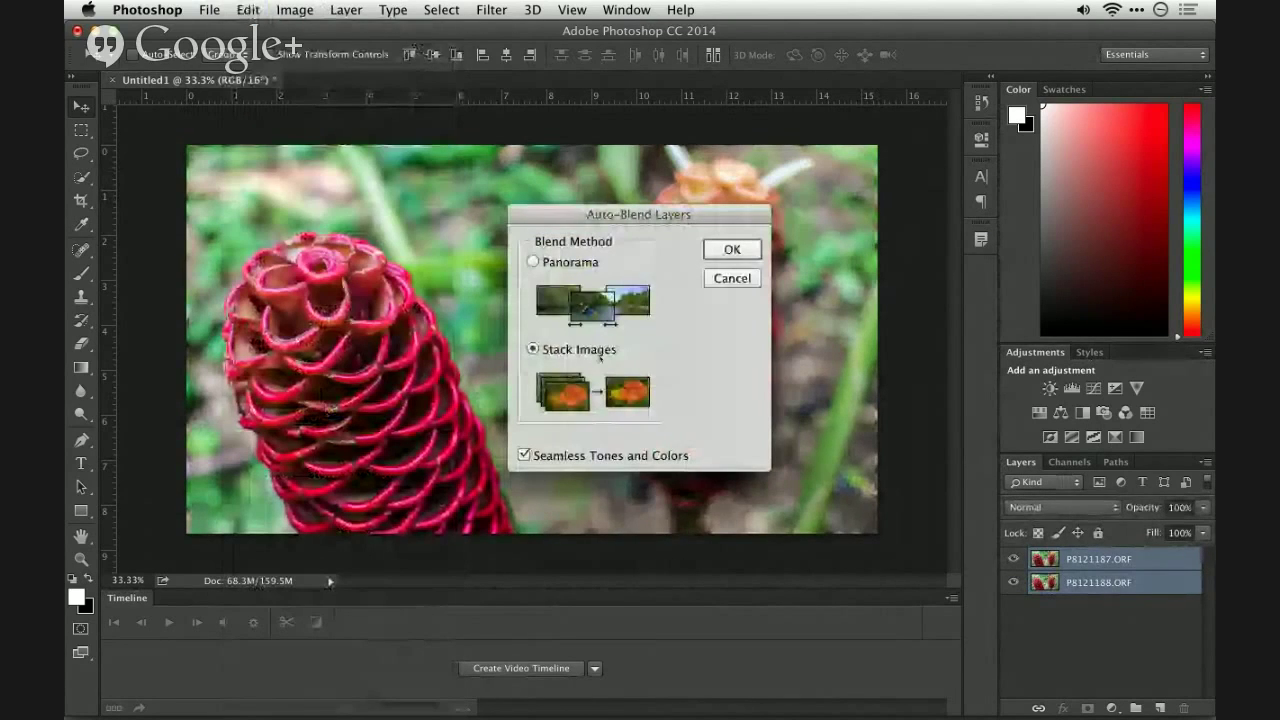
{"action": "left_click", "coordinate": [732, 249]}
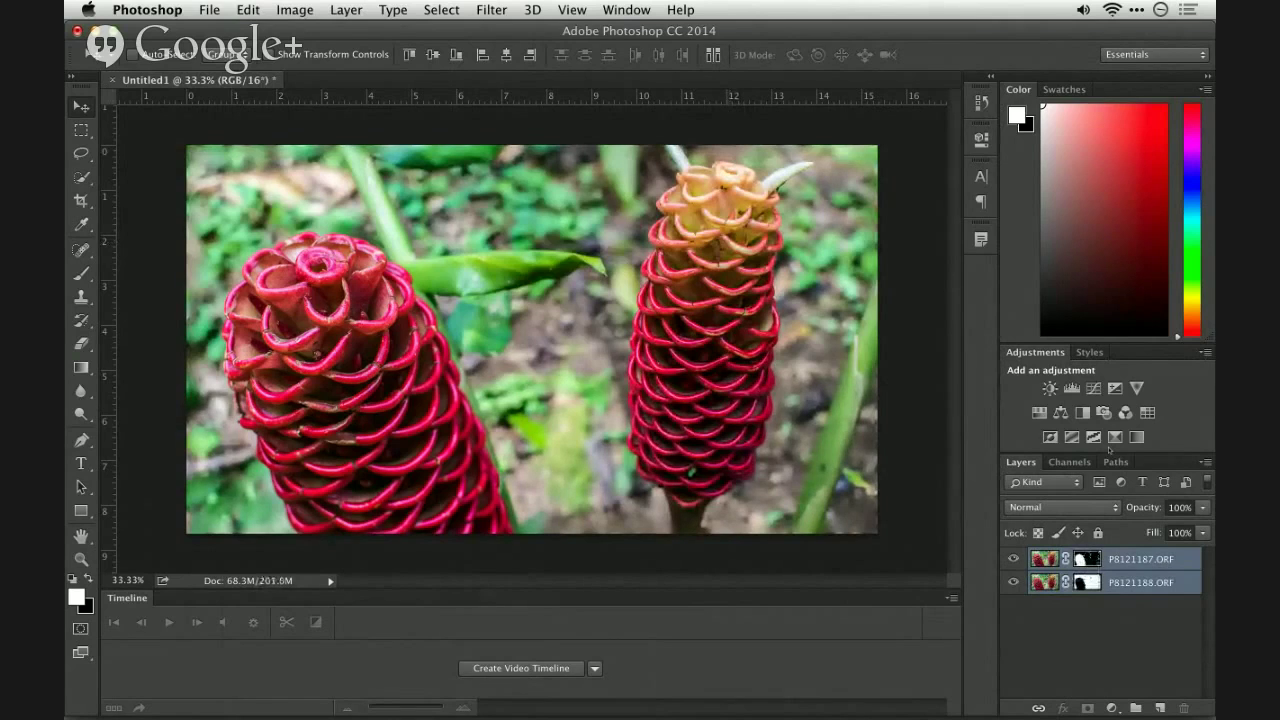
{"action": "left_click", "coordinate": [1014, 582]}
{"action": "left_click", "coordinate": [1014, 582]}
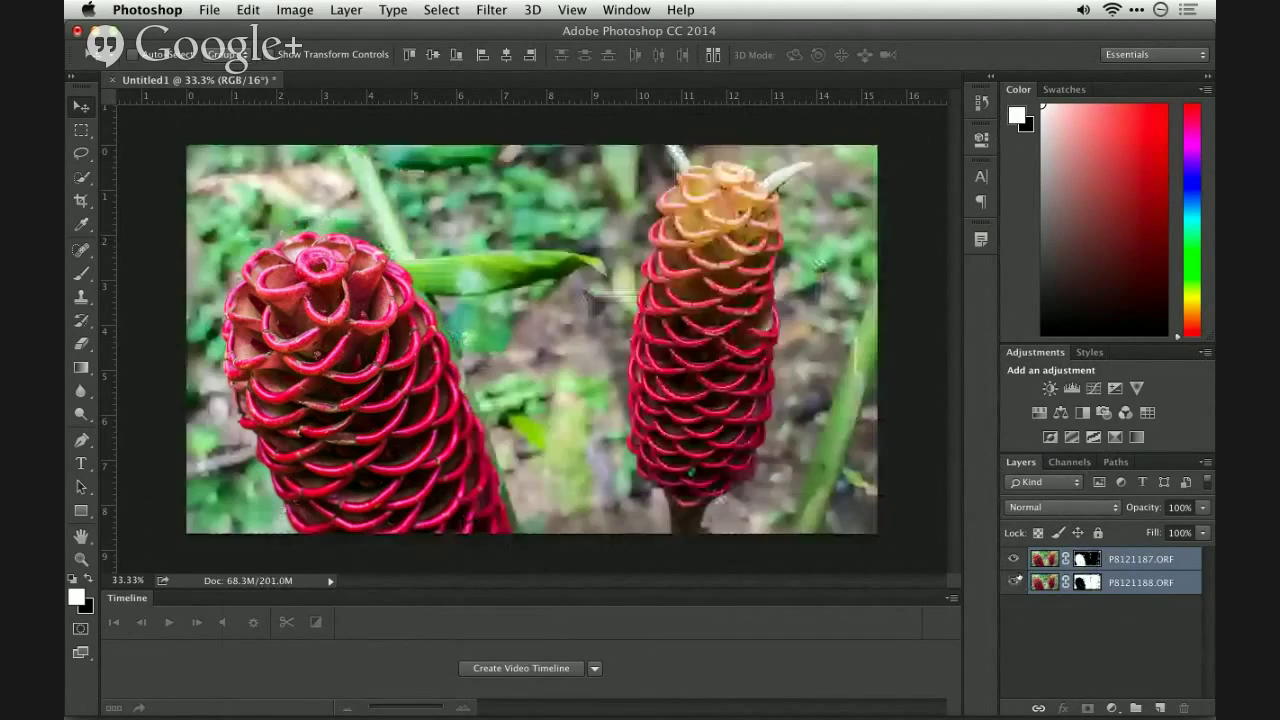
{"action": "left_click", "coordinate": [1014, 582], "text": "alt"}
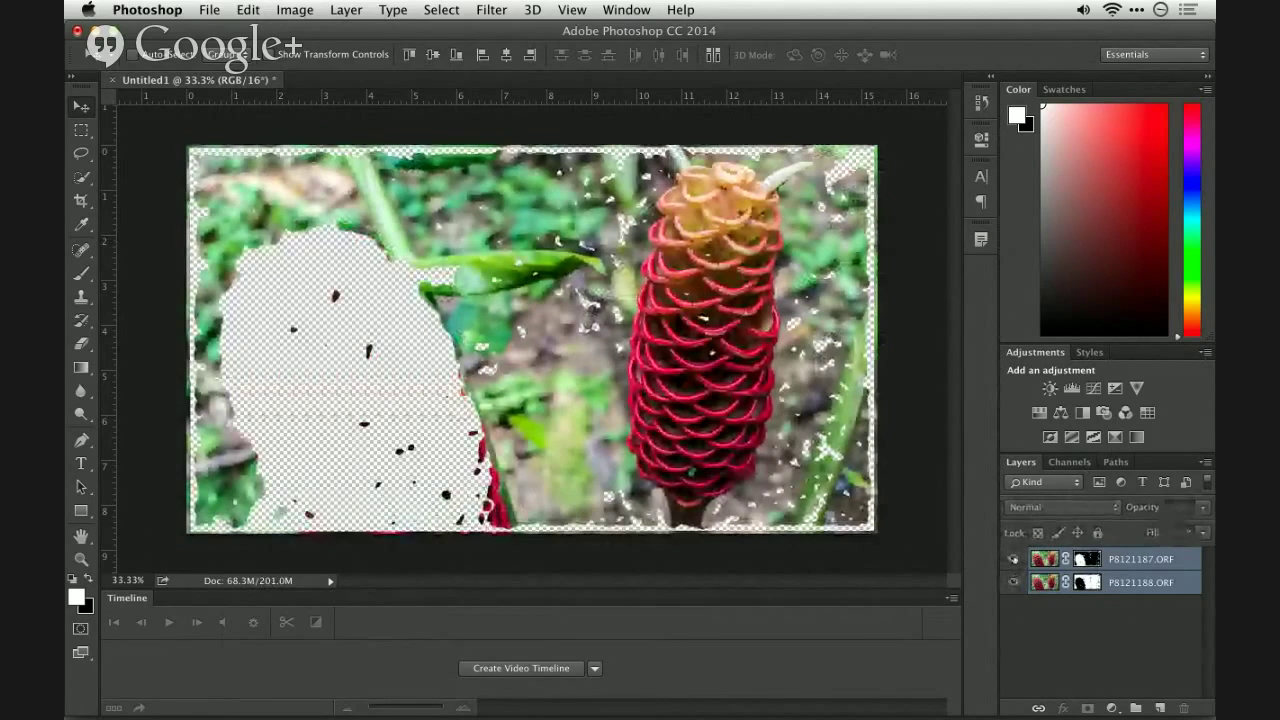
{"action": "left_click", "coordinate": [1014, 559]}
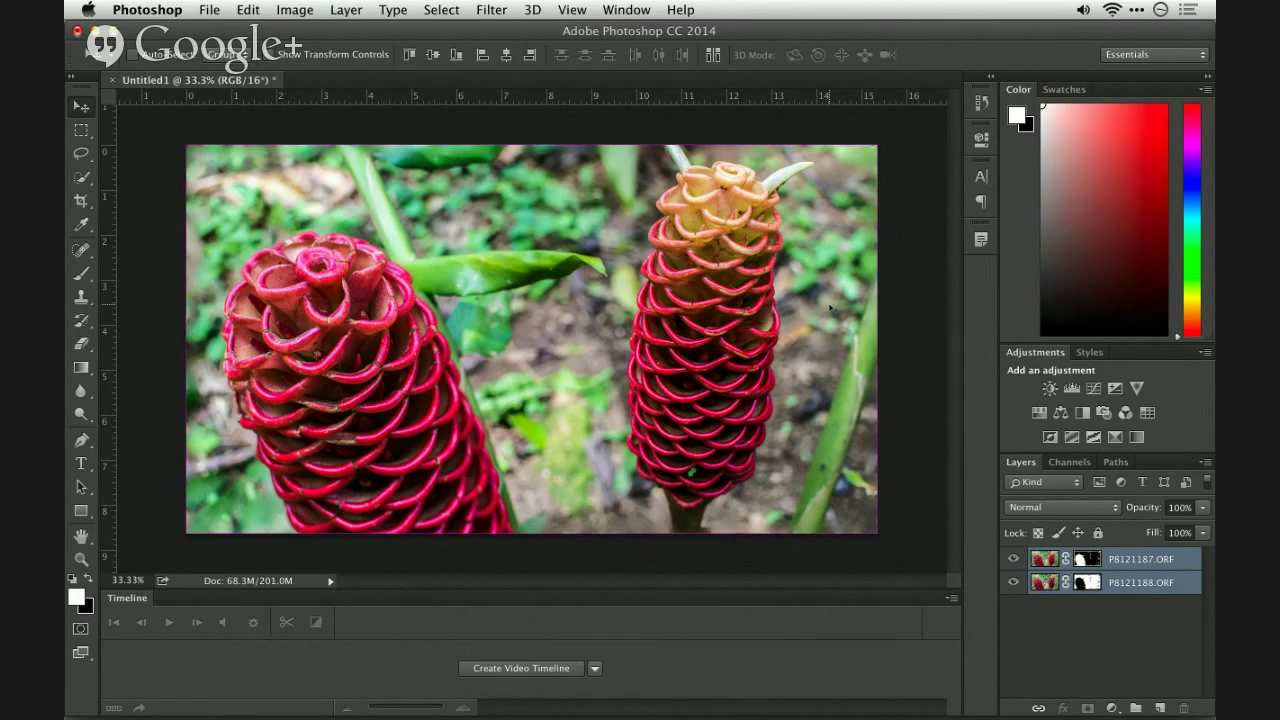
In Bridge, select Equalize.tif and open its context menu, then briefly return to Photoshop
{"action": "key", "text": "super+Tab"}
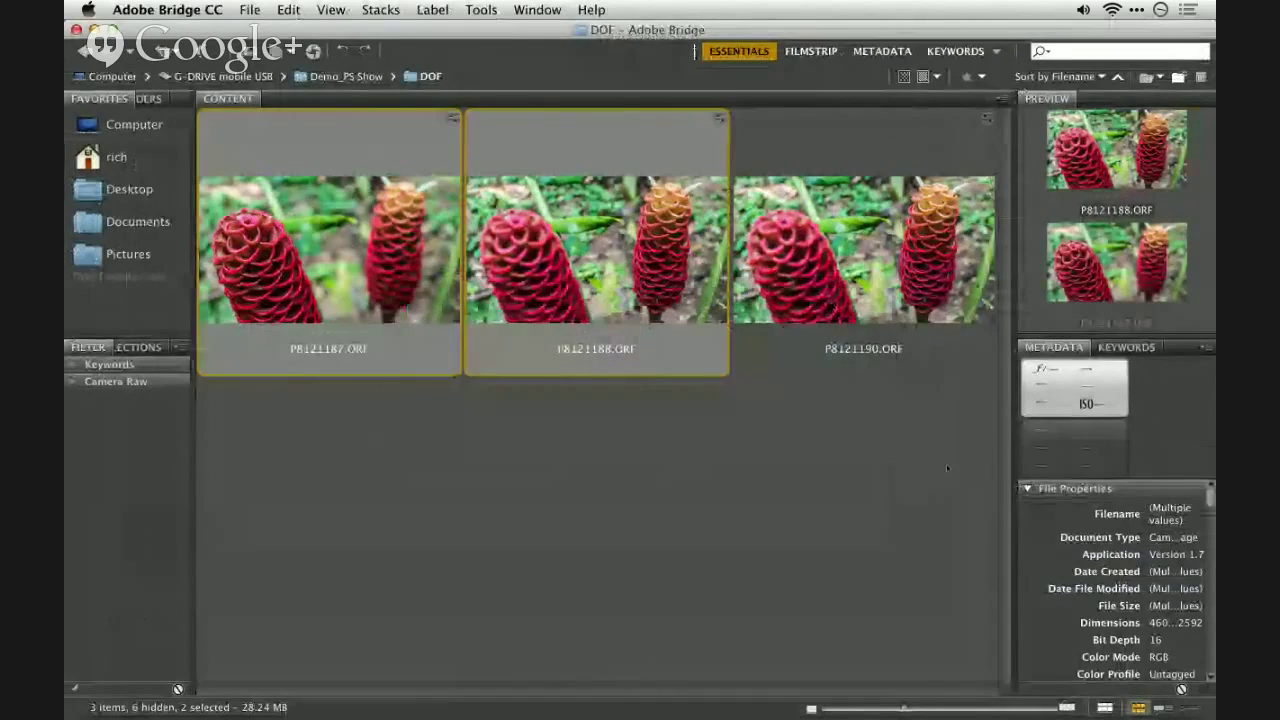
{"action": "key", "text": "super+Up"}
{"action": "left_click", "coordinate": [948, 468]}
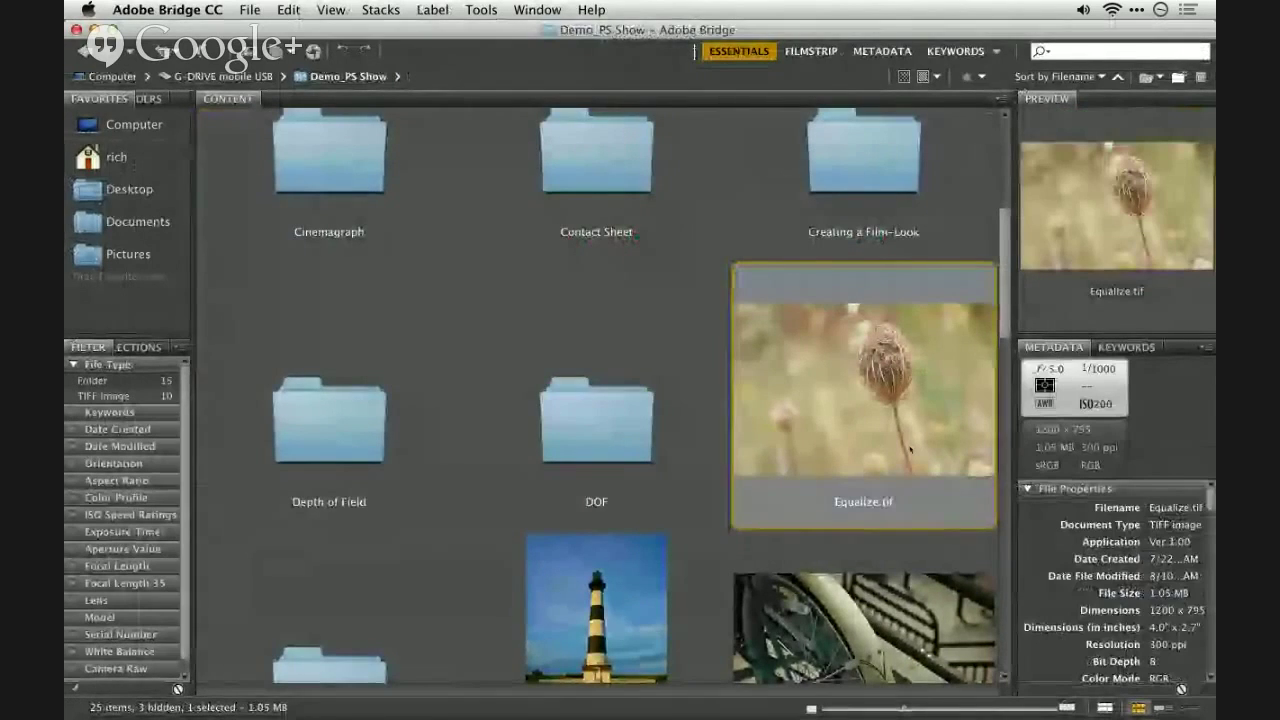
{"action": "right_click", "coordinate": [898, 283]}
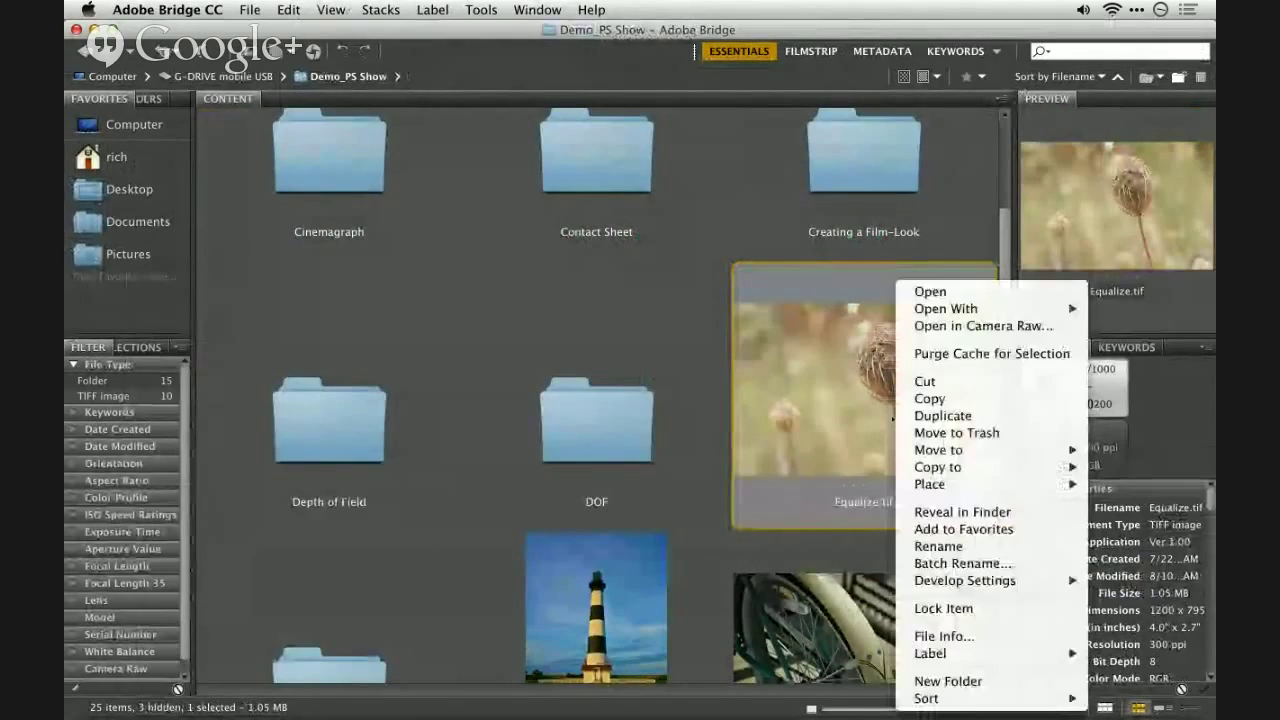
{"action": "left_click", "coordinate": [925, 327]}
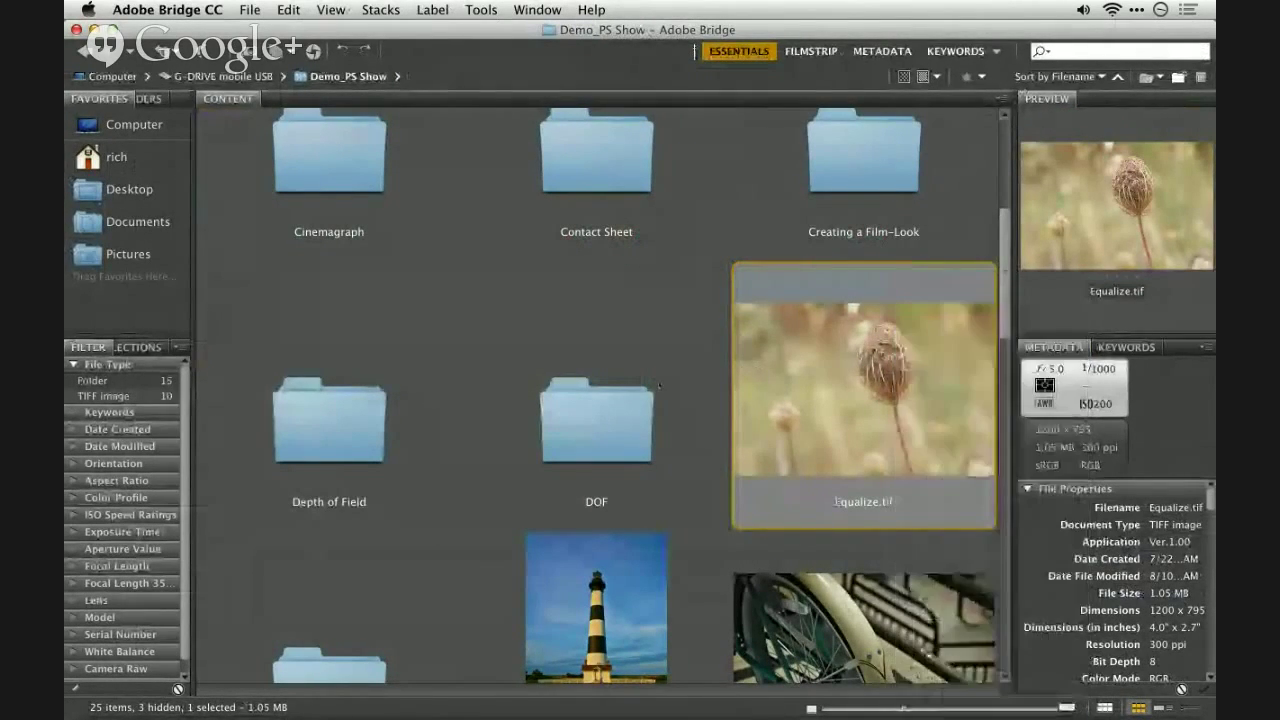
{"action": "key", "text": "super+Tab"}
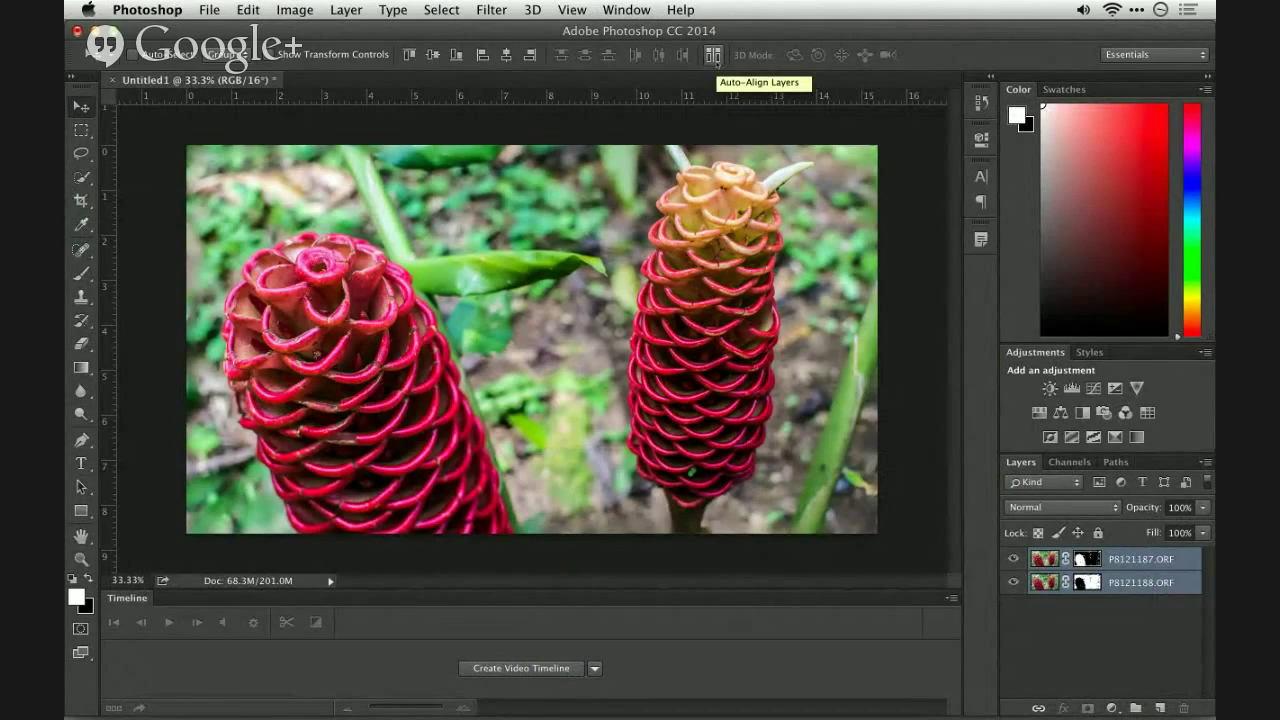
Open Equalize.tif in Adobe Photoshop CC 2014 via the Open With context menu
{"action": "key", "text": "super+Tab"}
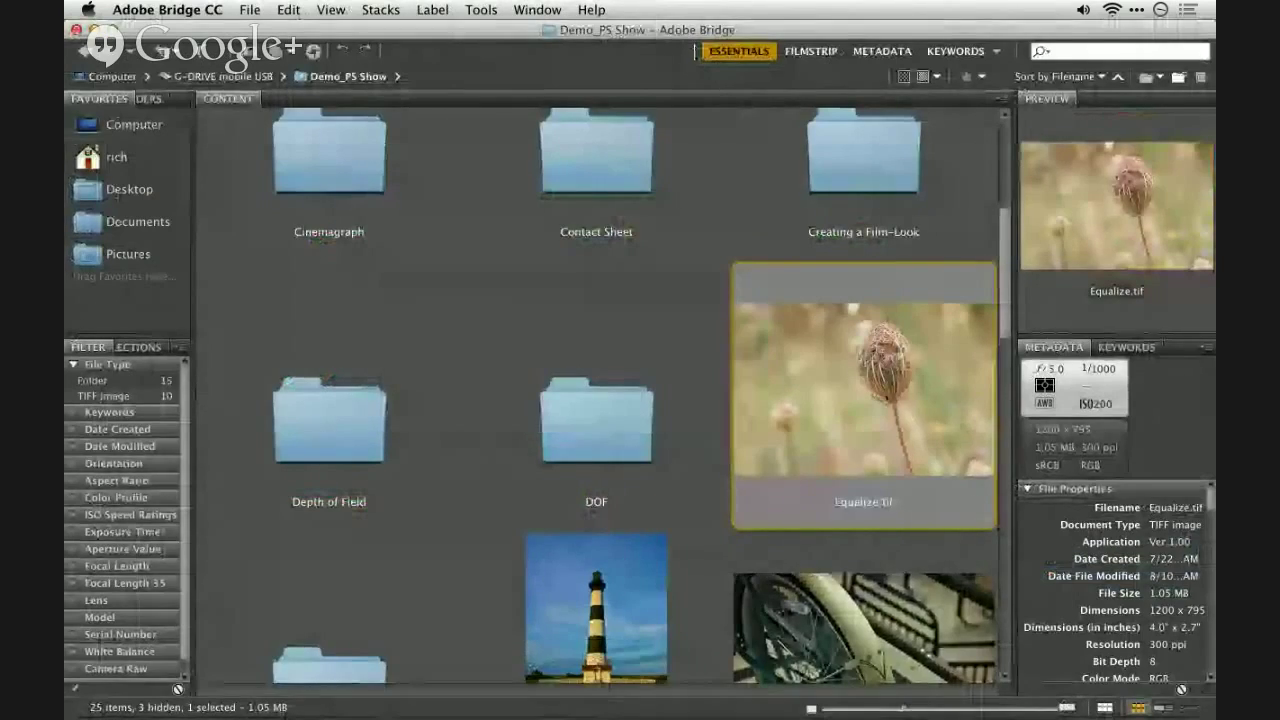
{"action": "right_click", "coordinate": [890, 284]}
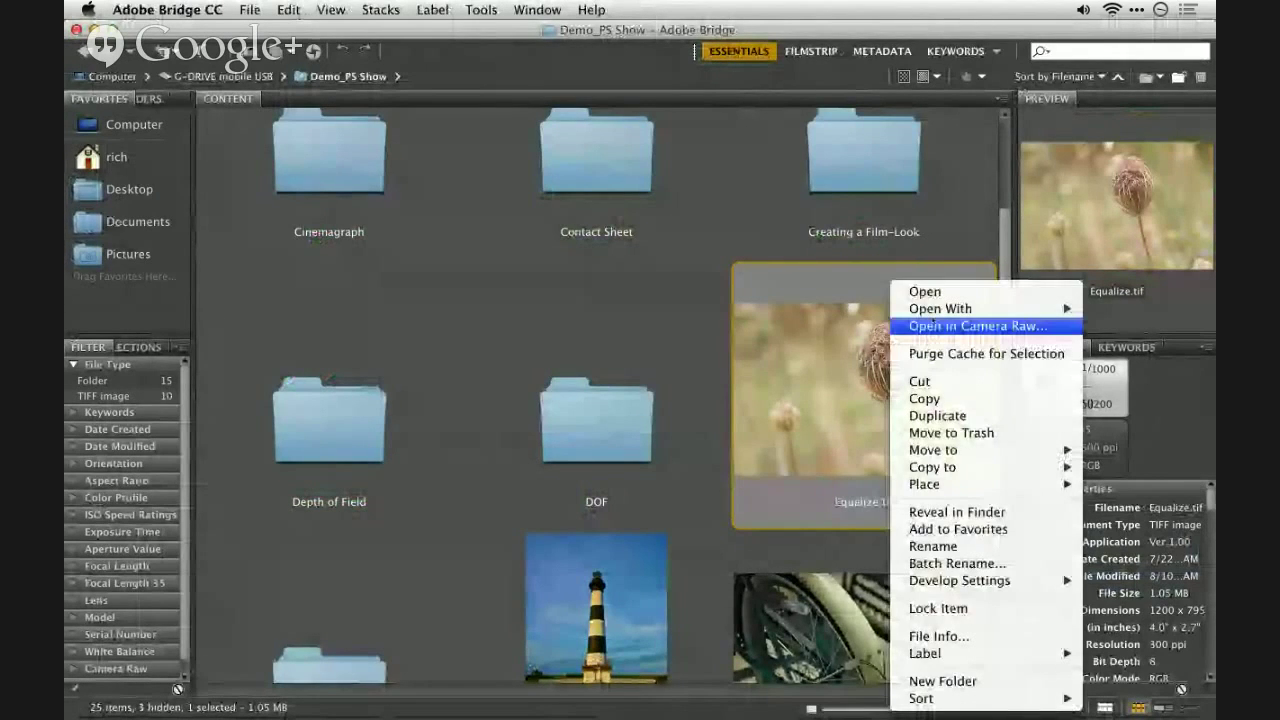
{"action": "mouse_move", "coordinate": [930, 309]}
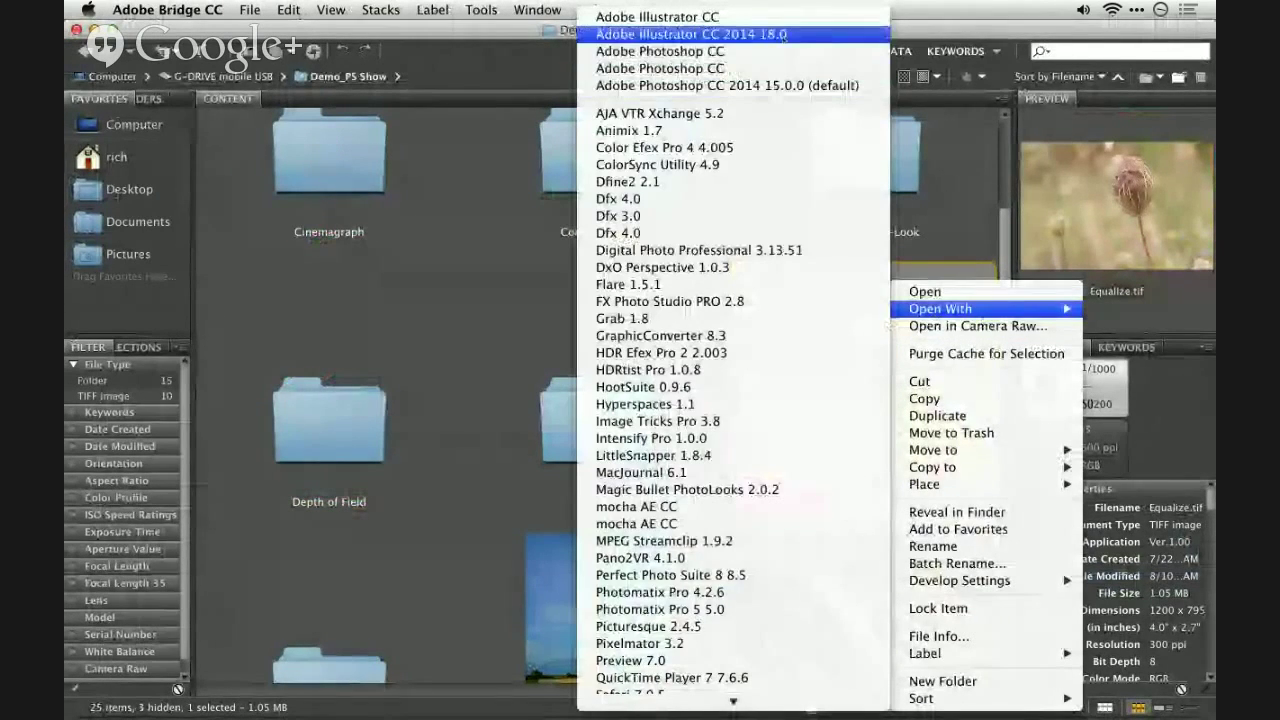
{"action": "left_click", "coordinate": [727, 85]}
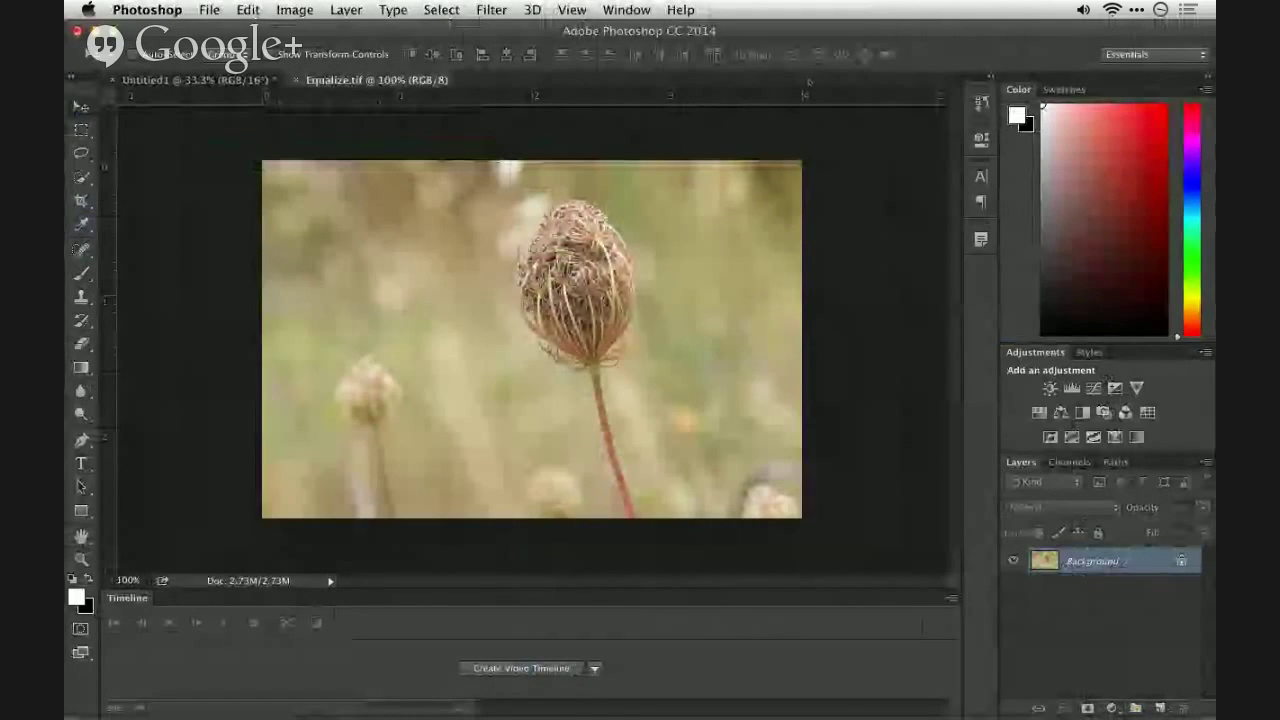
Apply Image > Adjustments > Equalize to the seed-head photo
{"action": "left_click", "coordinate": [305, 8]}
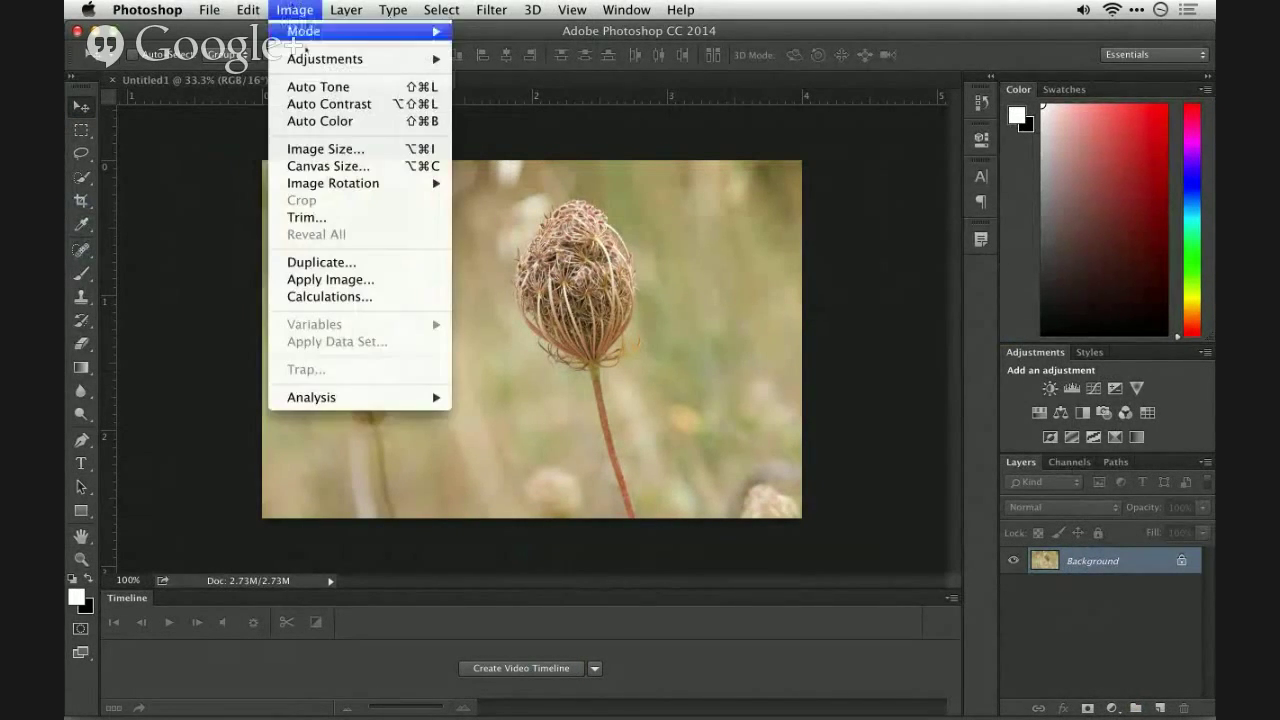
{"action": "mouse_move", "coordinate": [302, 60]}
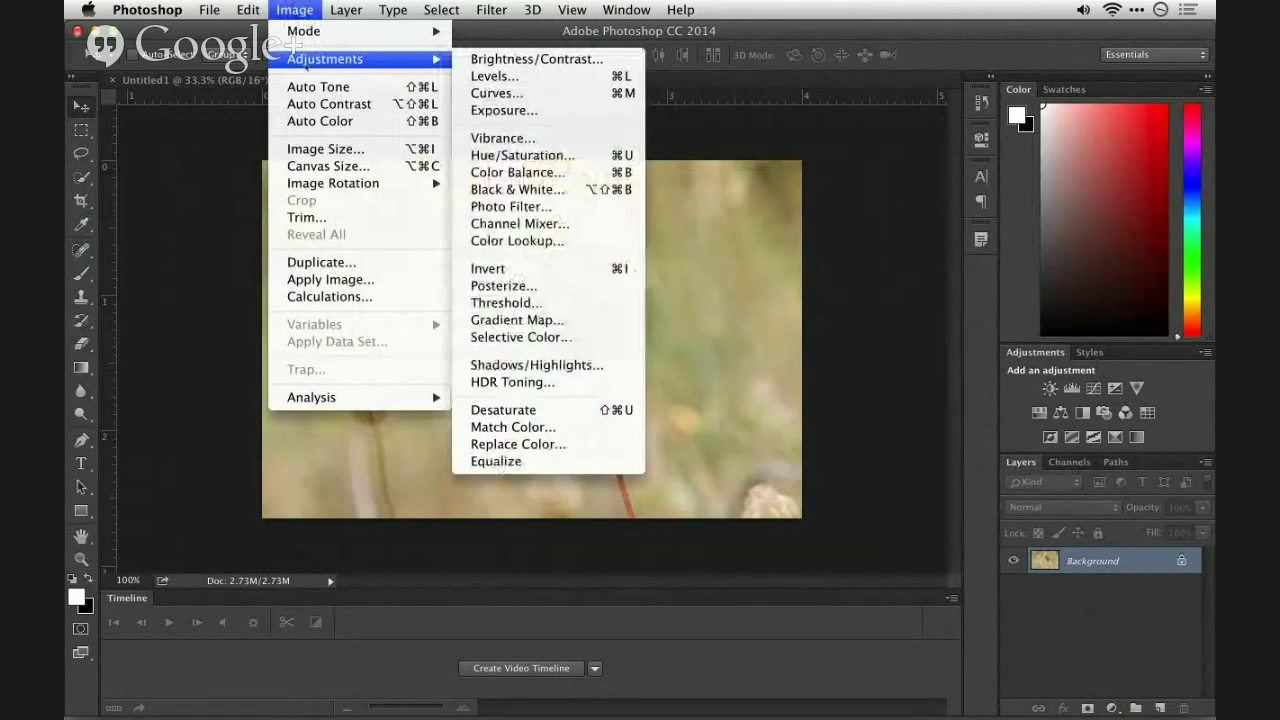
{"action": "left_click", "coordinate": [596, 463]}
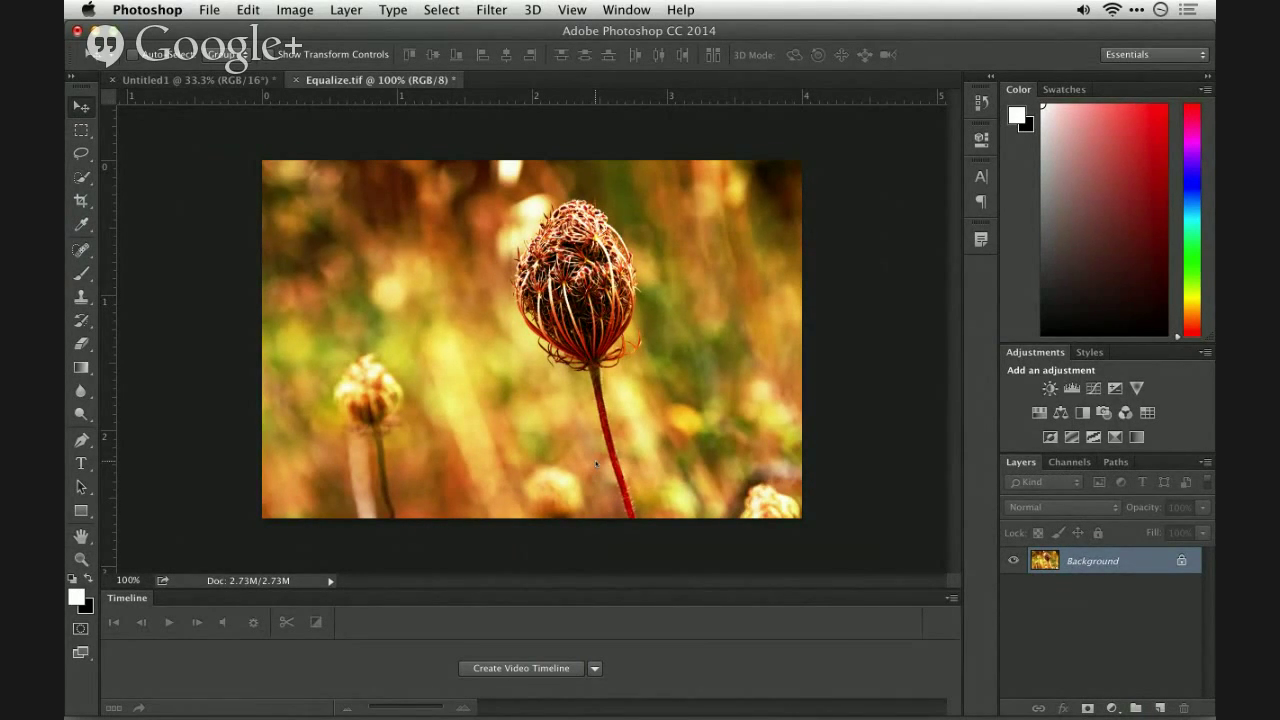
Fade the Equalize effect to 52% opacity with Edit > Fade Equalize
{"action": "left_click", "coordinate": [246, 10]}
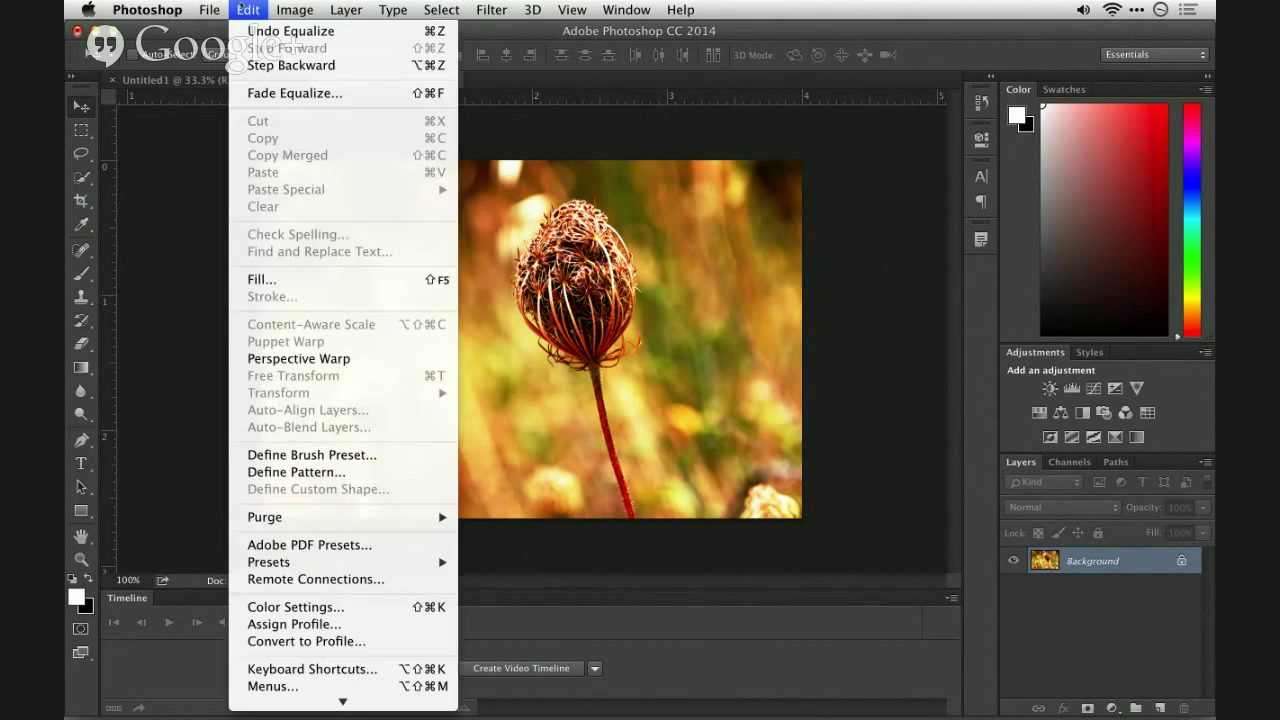
{"action": "left_click", "coordinate": [257, 92]}
{"action": "left_click", "coordinate": [602, 343]}
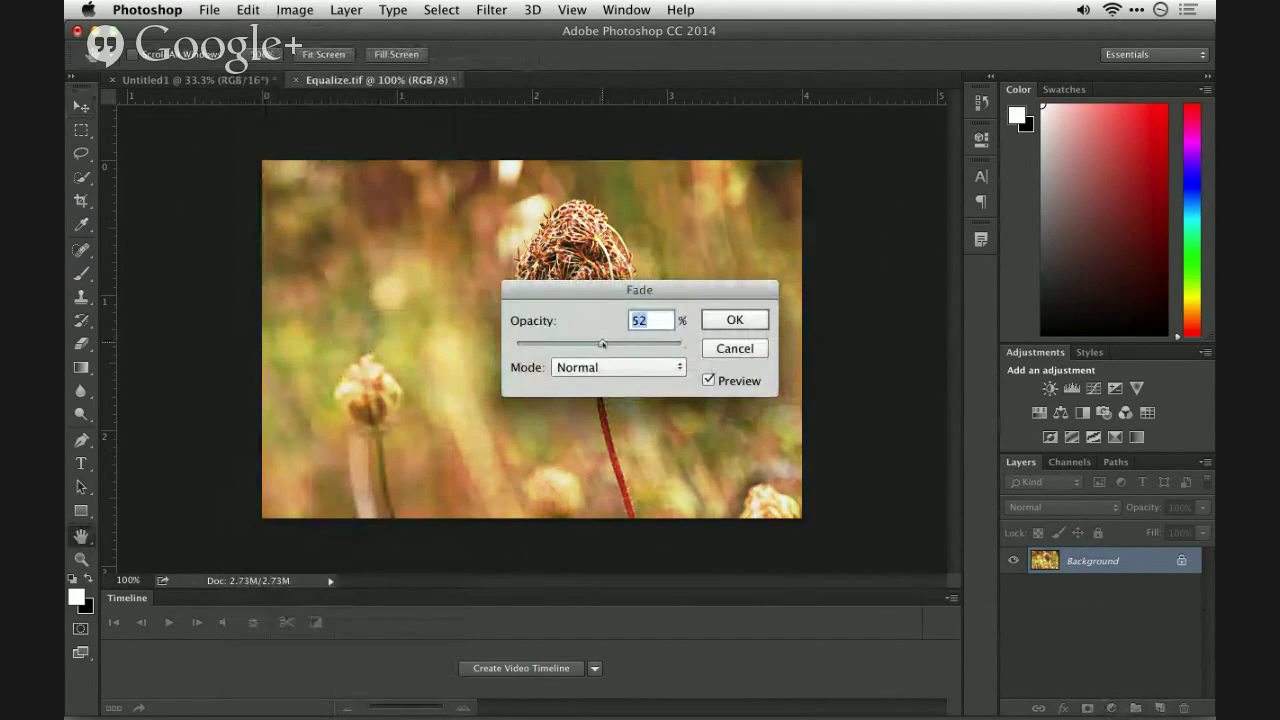
{"action": "left_click", "coordinate": [734, 320]}
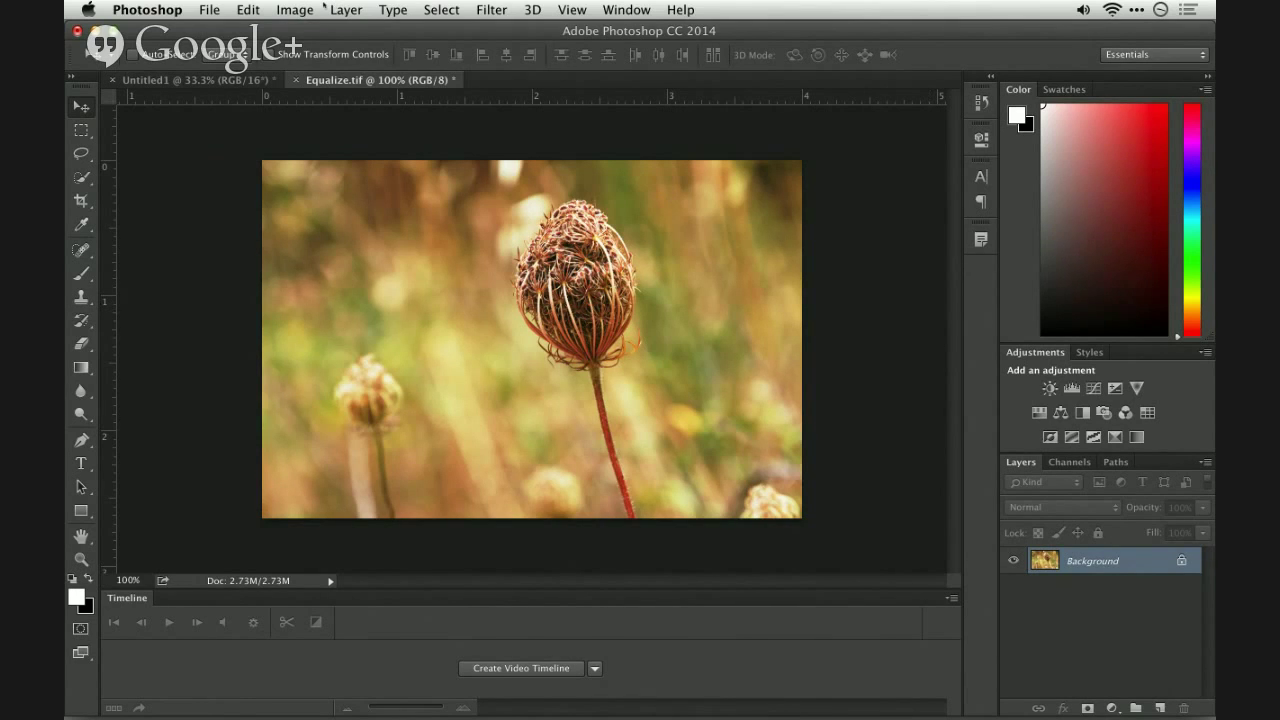
Show the History panel and save a new snapshot of the faded result
{"action": "left_click", "coordinate": [626, 9]}
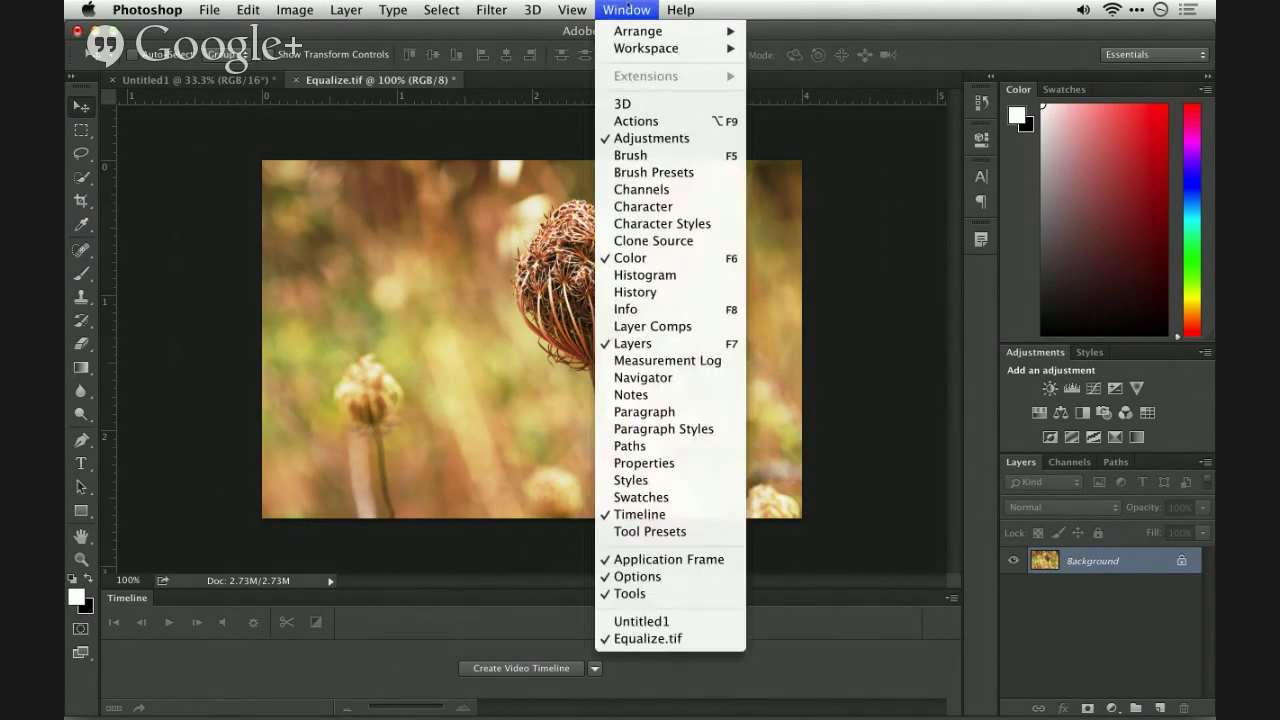
{"action": "left_click", "coordinate": [671, 292]}
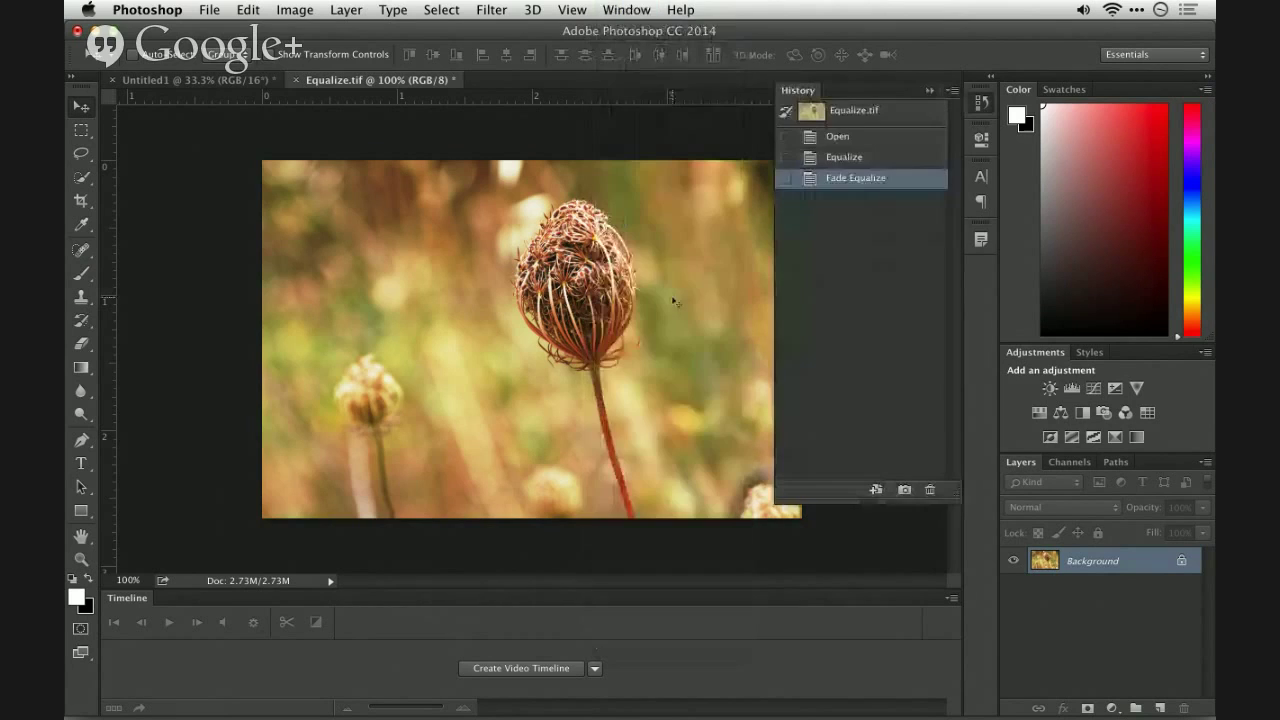
{"action": "left_click", "coordinate": [904, 489]}
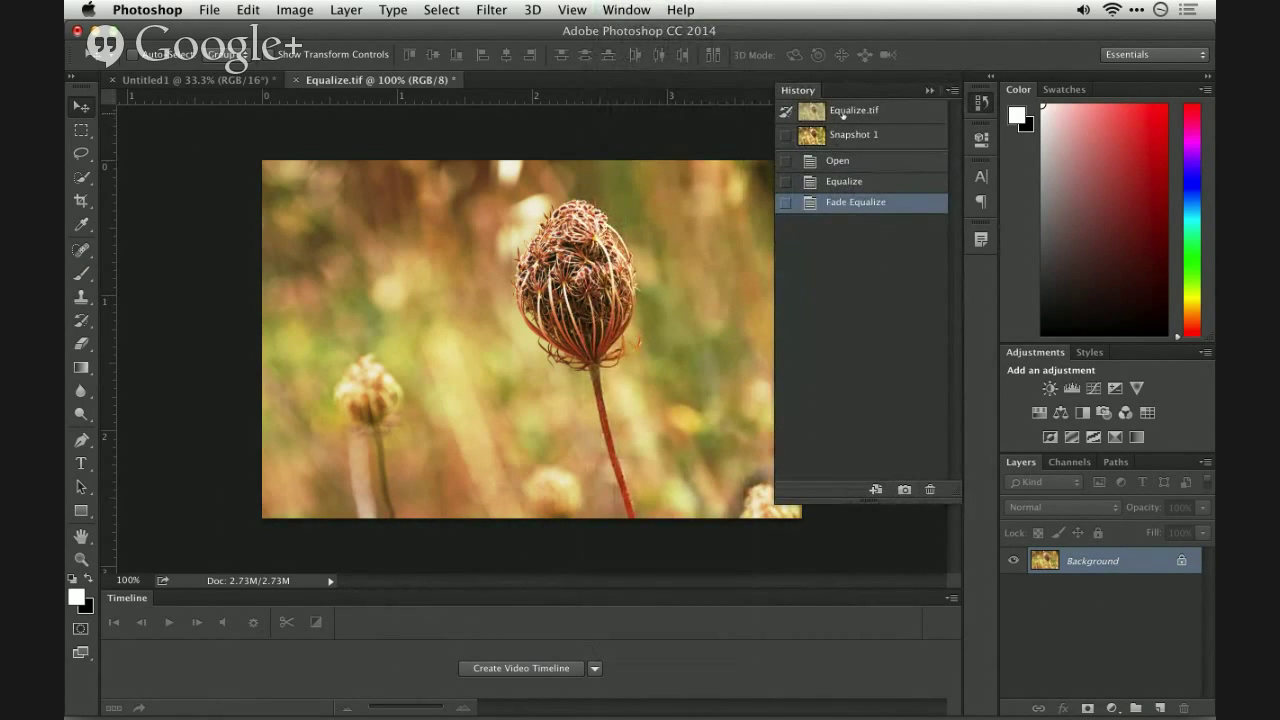
Compare the original Equalize.tif state with Snapshot 1, then switch back to Bridge
{"action": "left_click", "coordinate": [844, 116]}
{"action": "left_click", "coordinate": [846, 134]}
{"action": "left_click", "coordinate": [846, 112]}
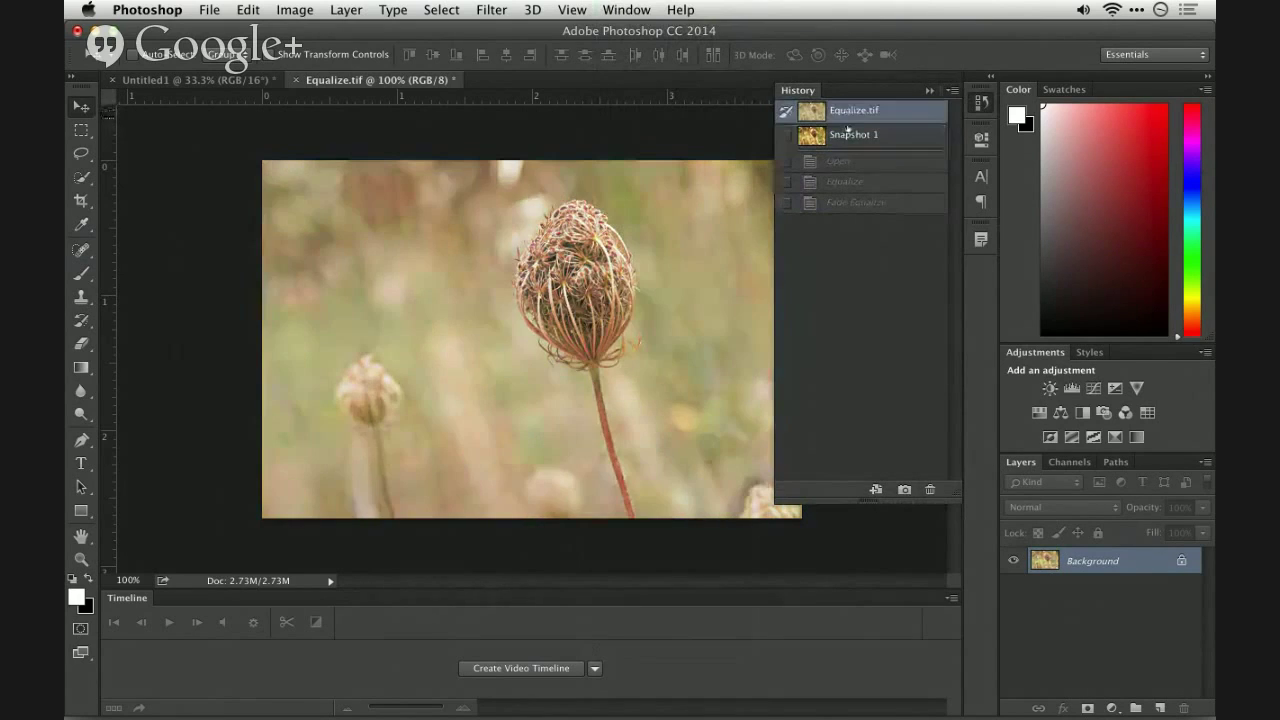
{"action": "left_click", "coordinate": [847, 134]}
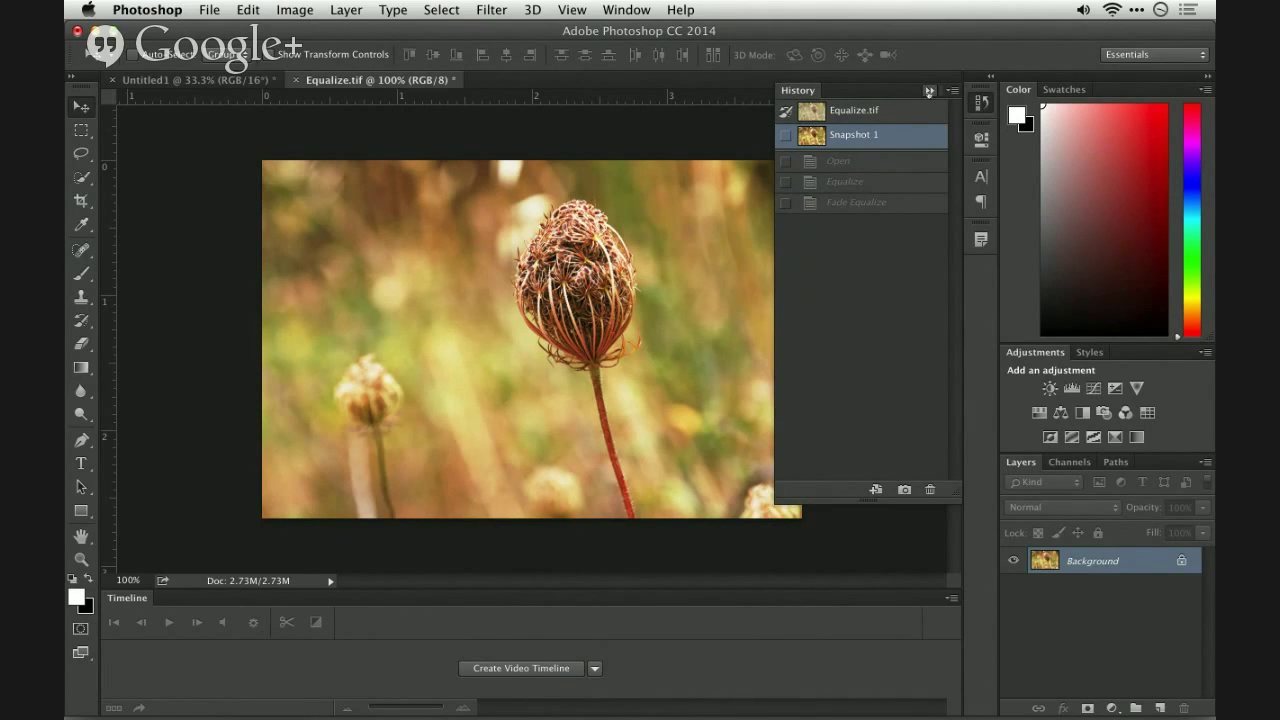
{"action": "key", "text": "super+Tab"}
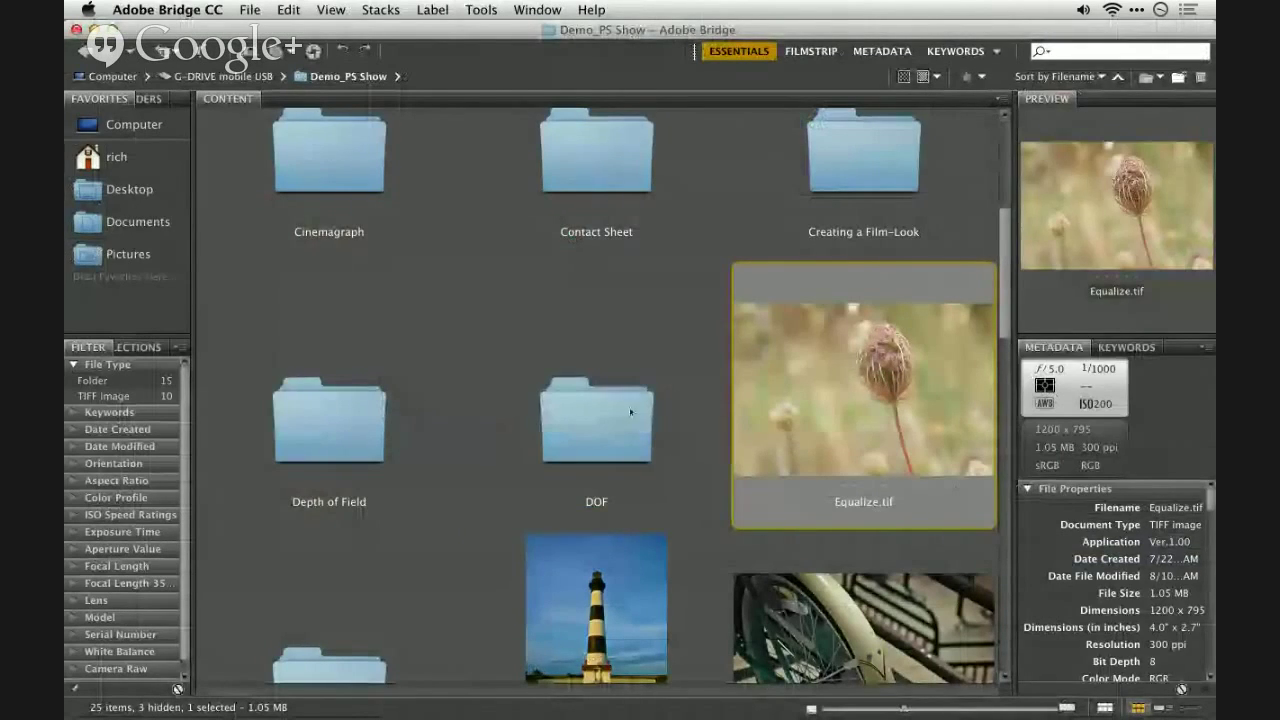
Select the DOF and Depth of Field folders in Bridge, then browse the content
{"action": "left_click", "coordinate": [629, 413], "text": "super"}
{"action": "left_click", "coordinate": [357, 401], "text": "super"}
{"action": "right_click", "coordinate": [357, 402]}
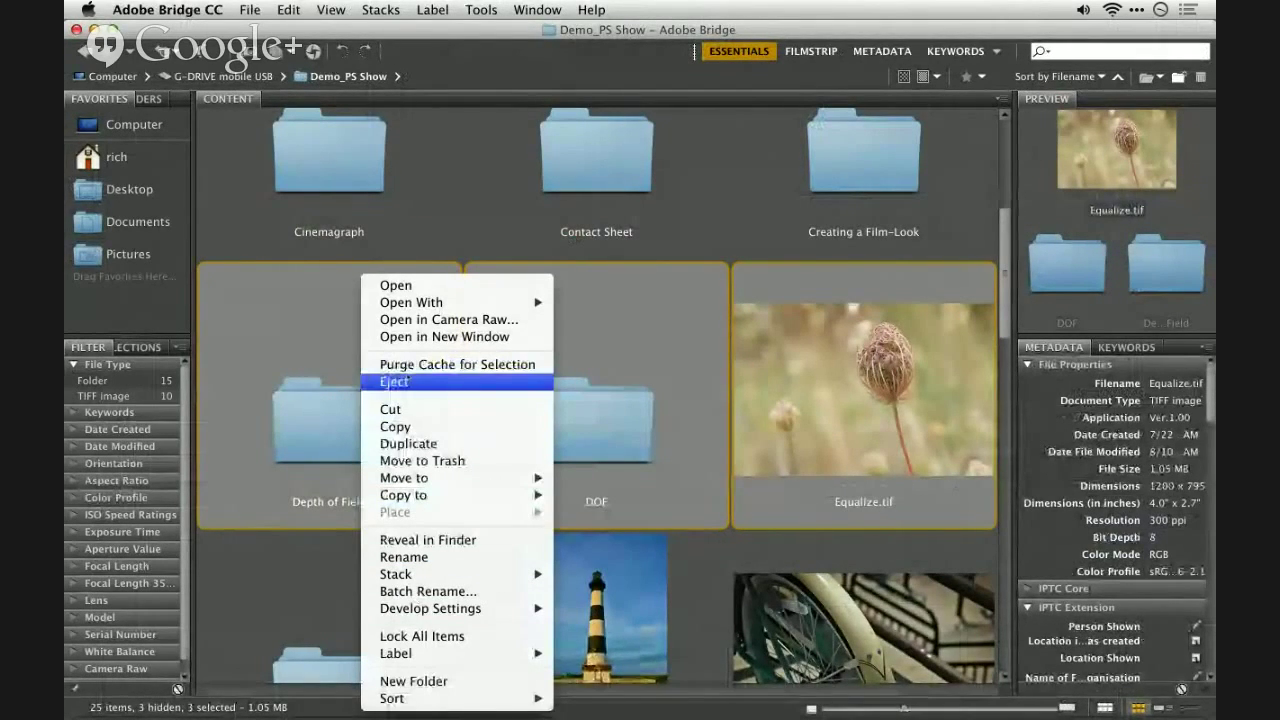
{"action": "left_click", "coordinate": [334, 414]}
{"action": "scroll", "coordinate": [334, 414], "scroll_direction": "down", "scroll_amount": 5}
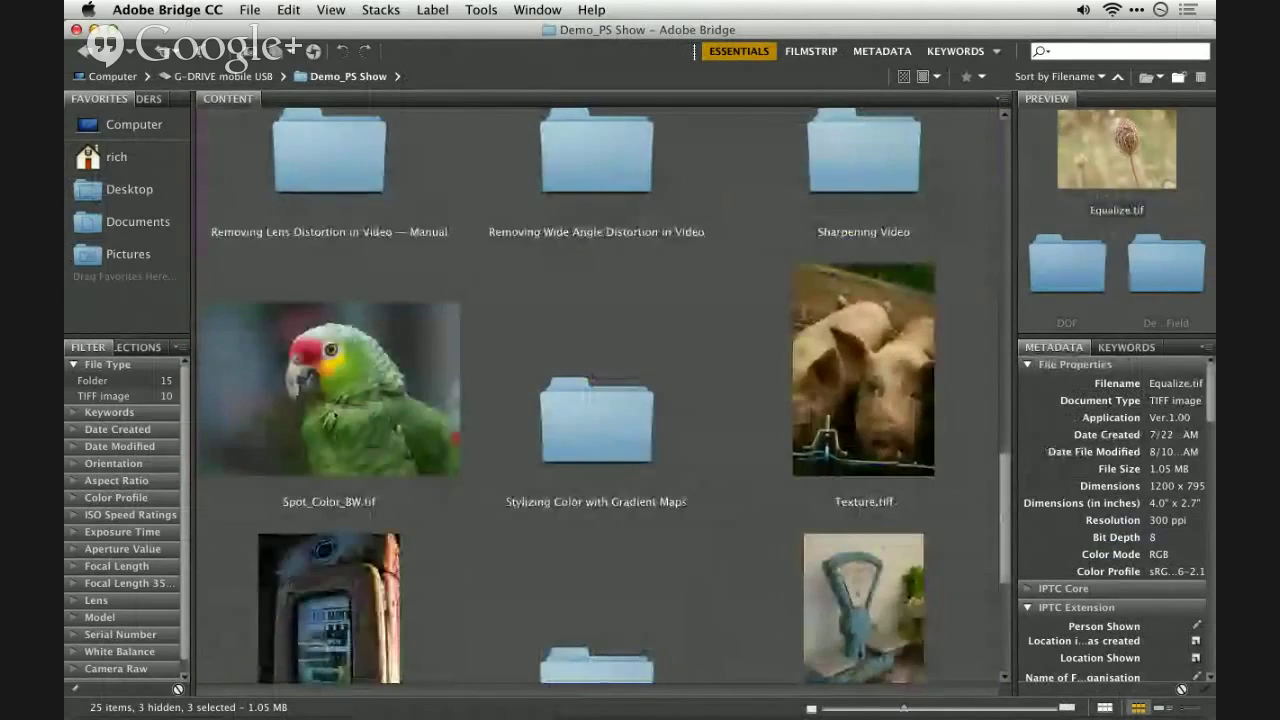
{"action": "scroll", "coordinate": [598, 395], "scroll_direction": "down", "scroll_amount": 3}
{"action": "scroll", "coordinate": [598, 395], "scroll_direction": "up", "scroll_amount": 3}
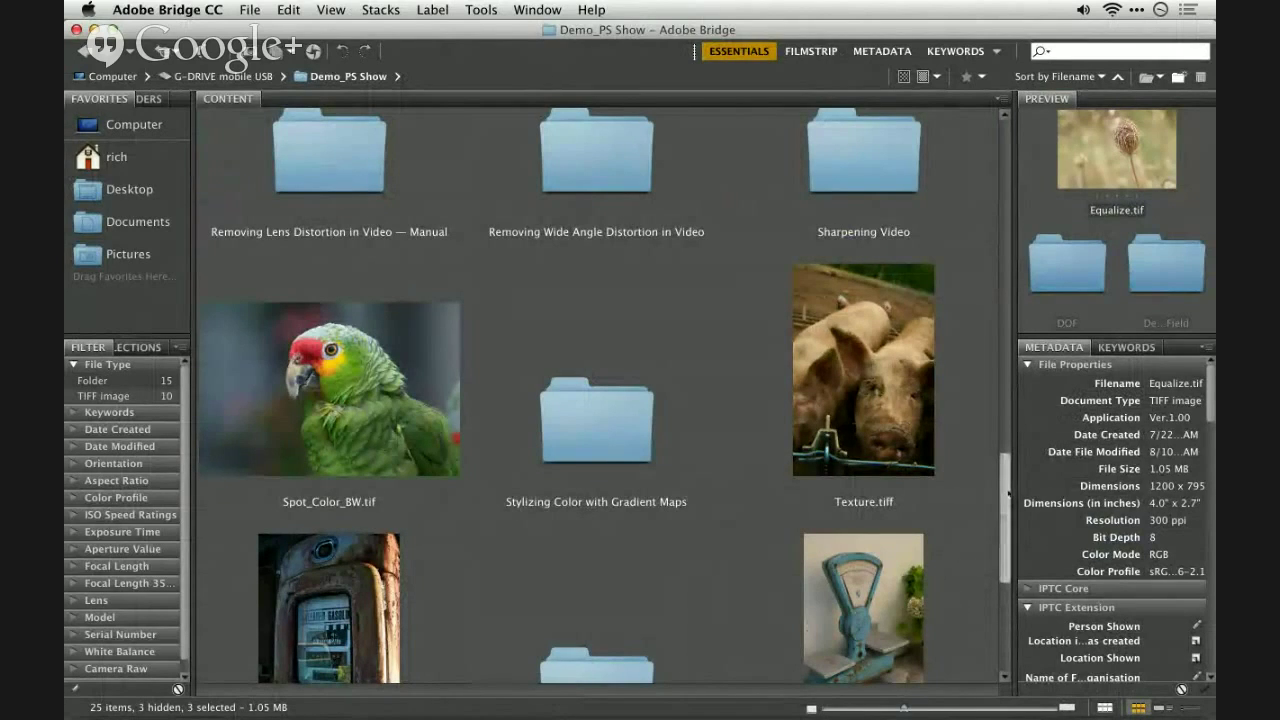
{"action": "scroll", "coordinate": [1008, 492], "scroll_direction": "down", "scroll_amount": 1}
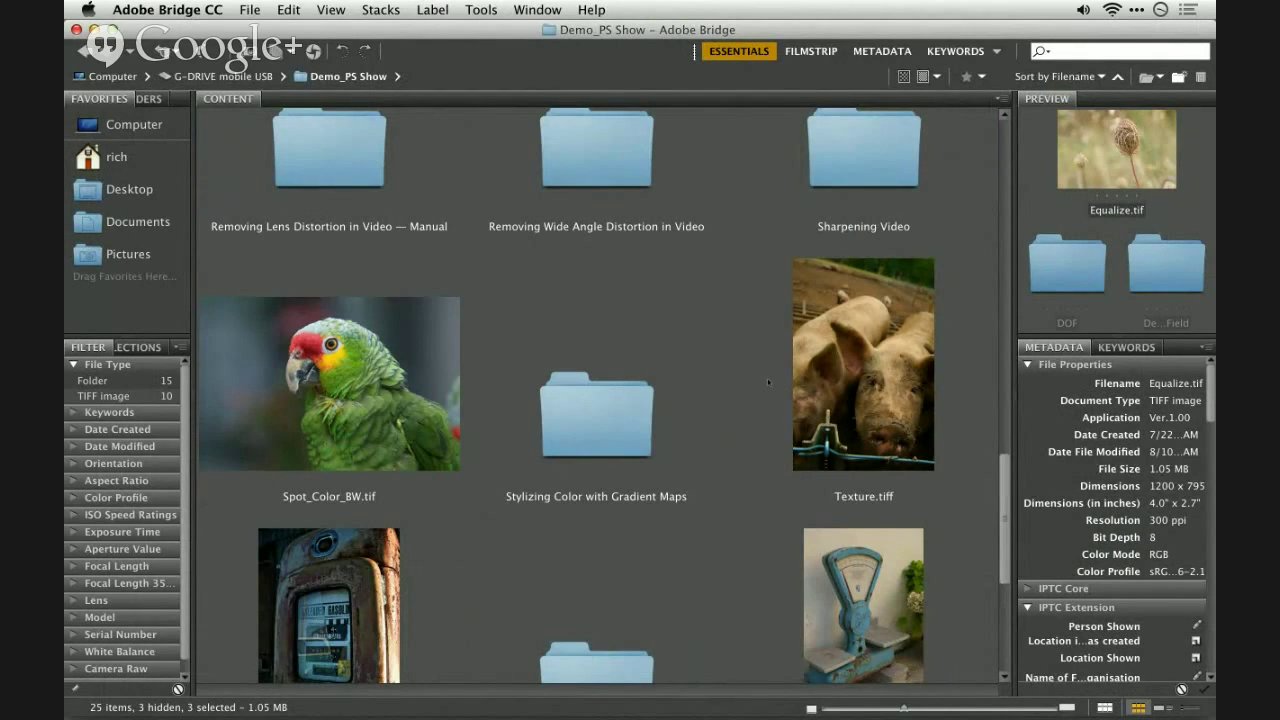
Open Texture.tiff in Adobe Photoshop CC 2014 from Bridge
{"action": "left_click", "coordinate": [897, 358]}
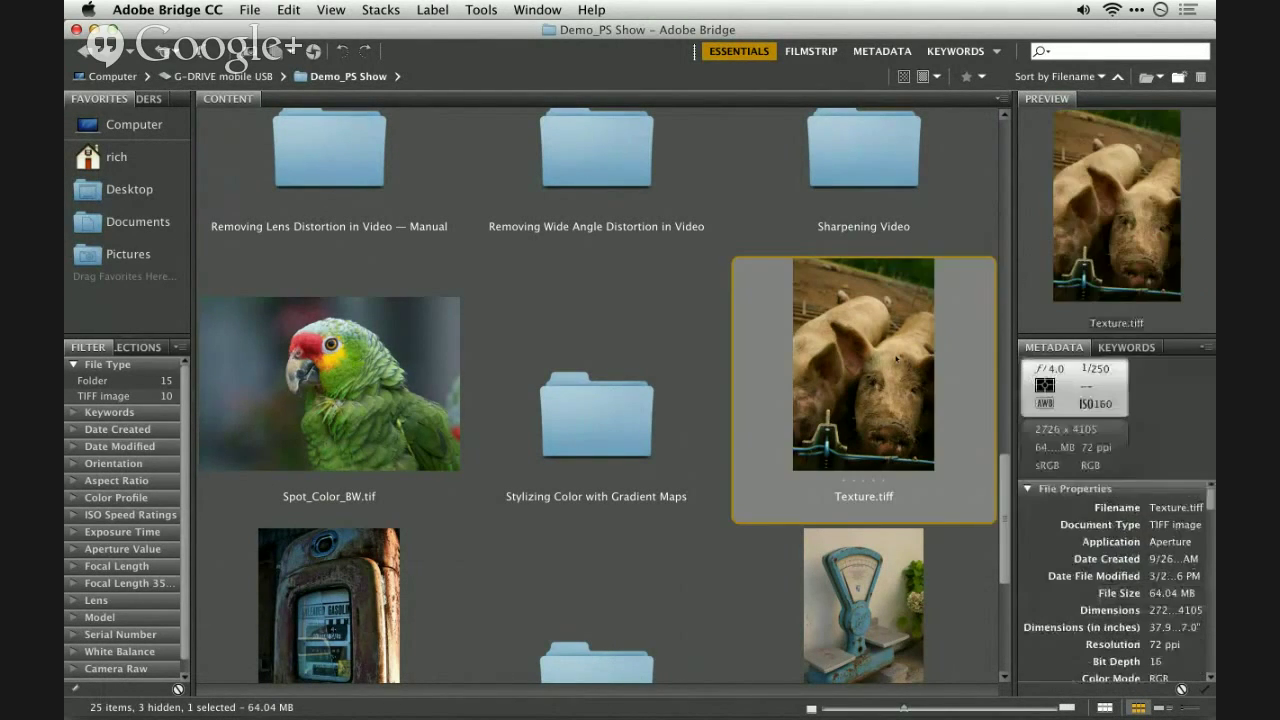
{"action": "right_click", "coordinate": [897, 358]}
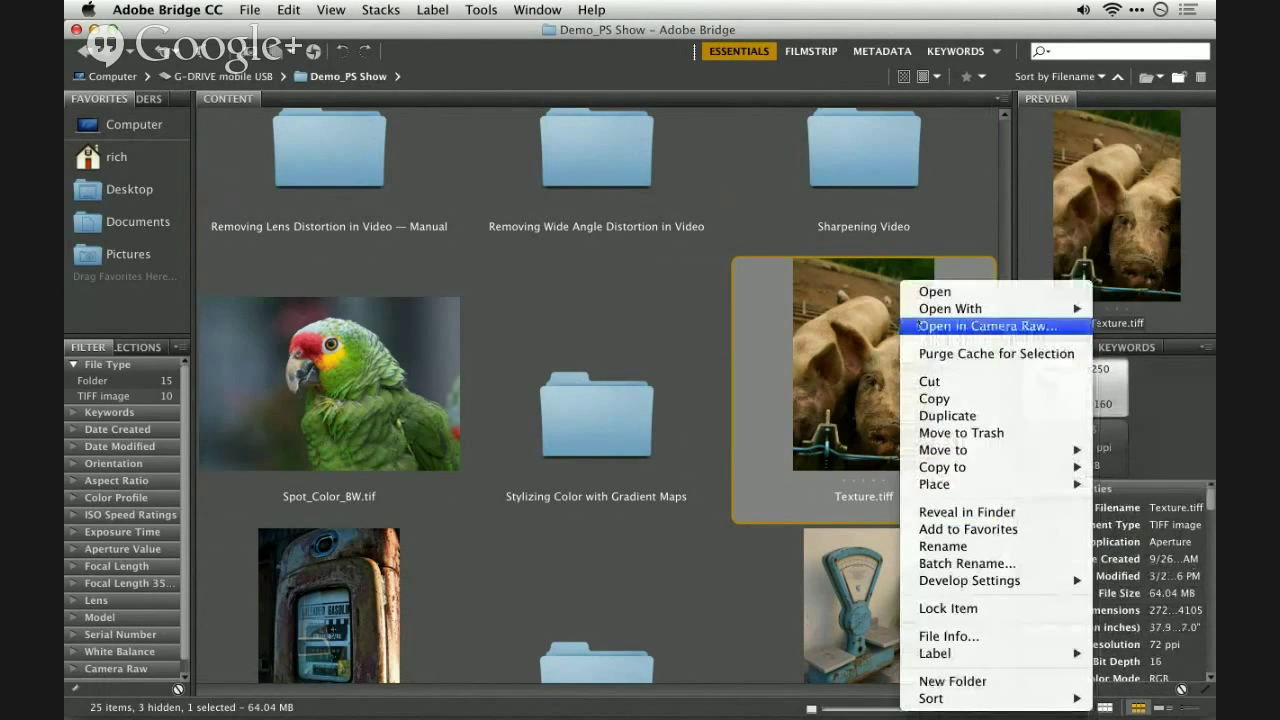
{"action": "mouse_move", "coordinate": [920, 312]}
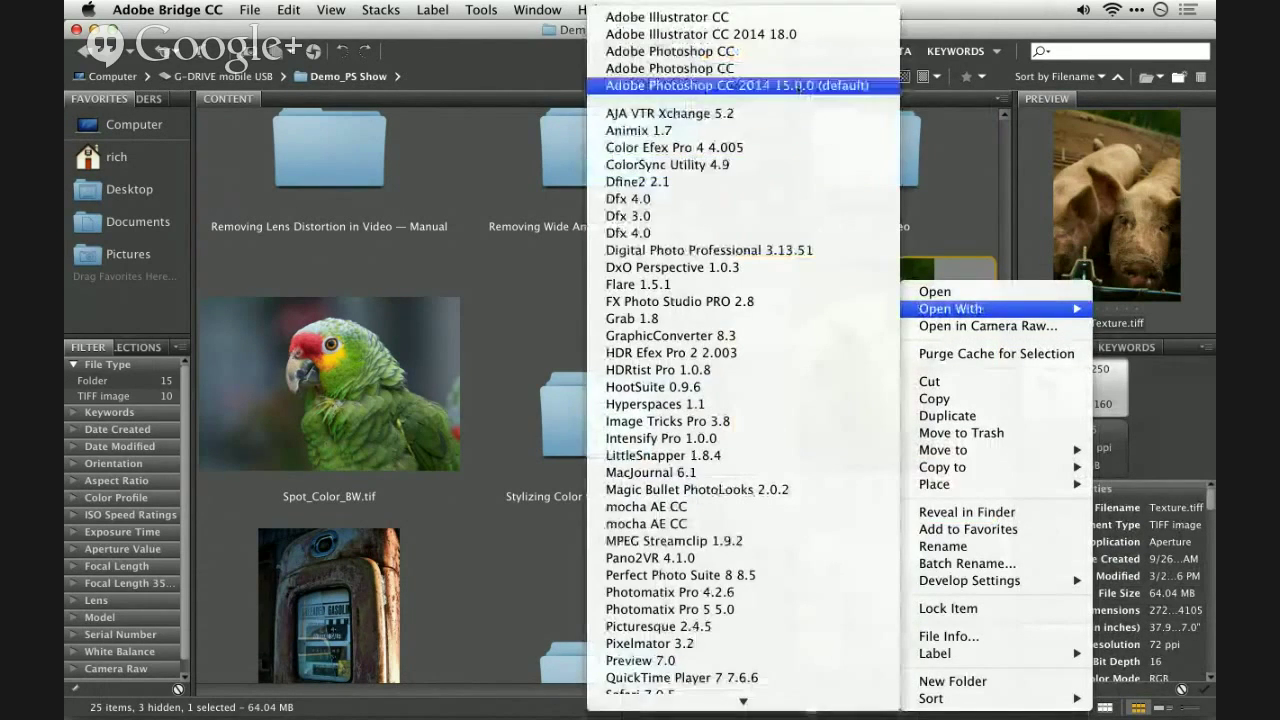
{"action": "left_click", "coordinate": [800, 85]}
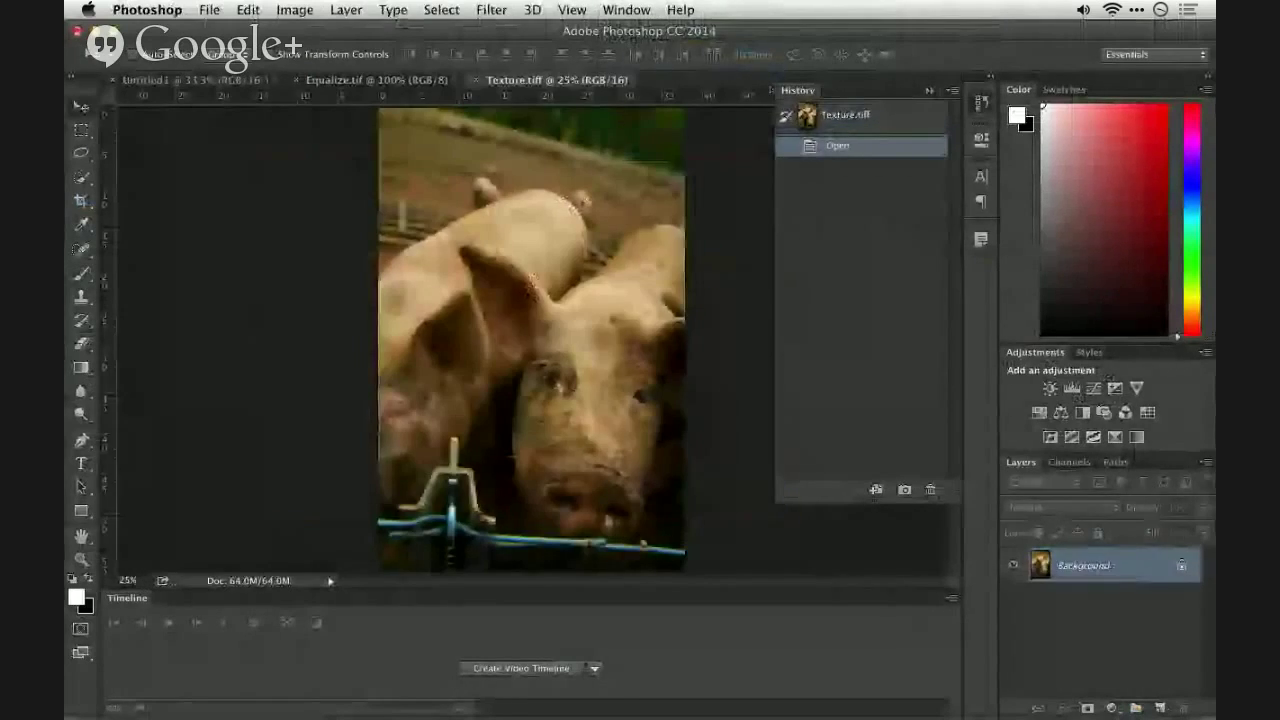
Close Equalize.tif without saving its changes
{"action": "left_click", "coordinate": [376, 80]}
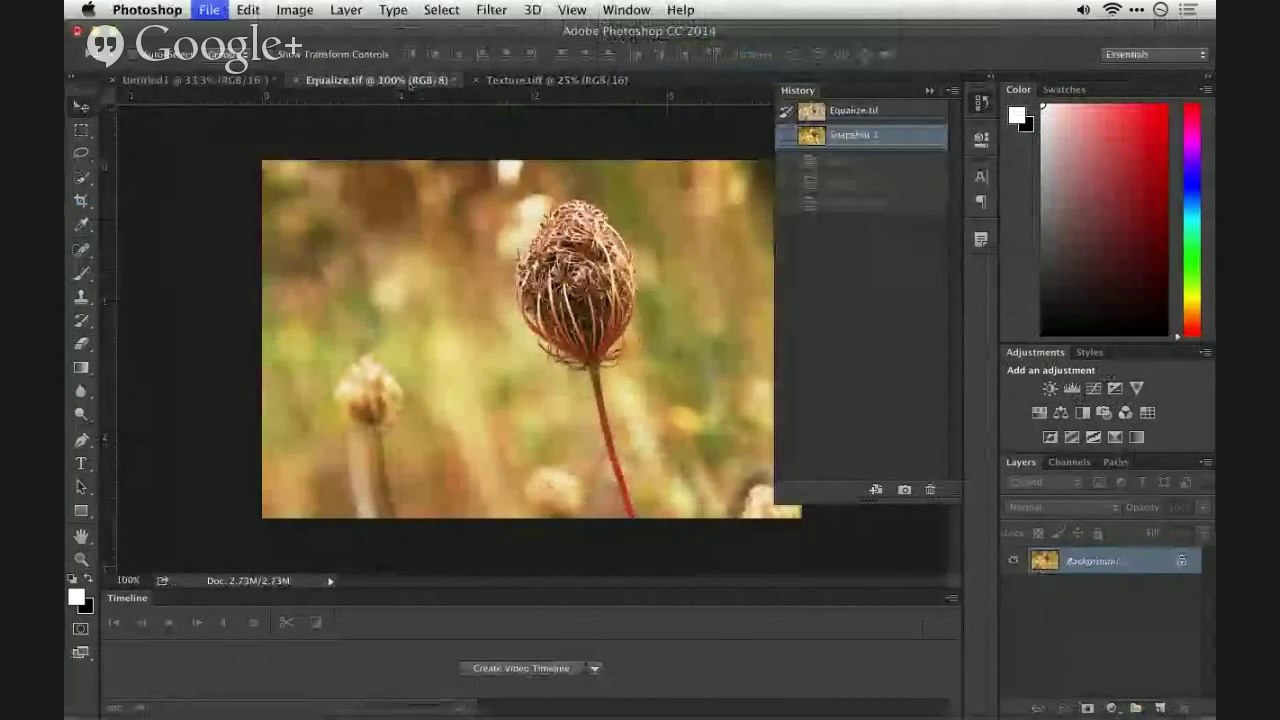
{"action": "key", "text": "super+w"}
{"action": "key", "text": "super+d"}
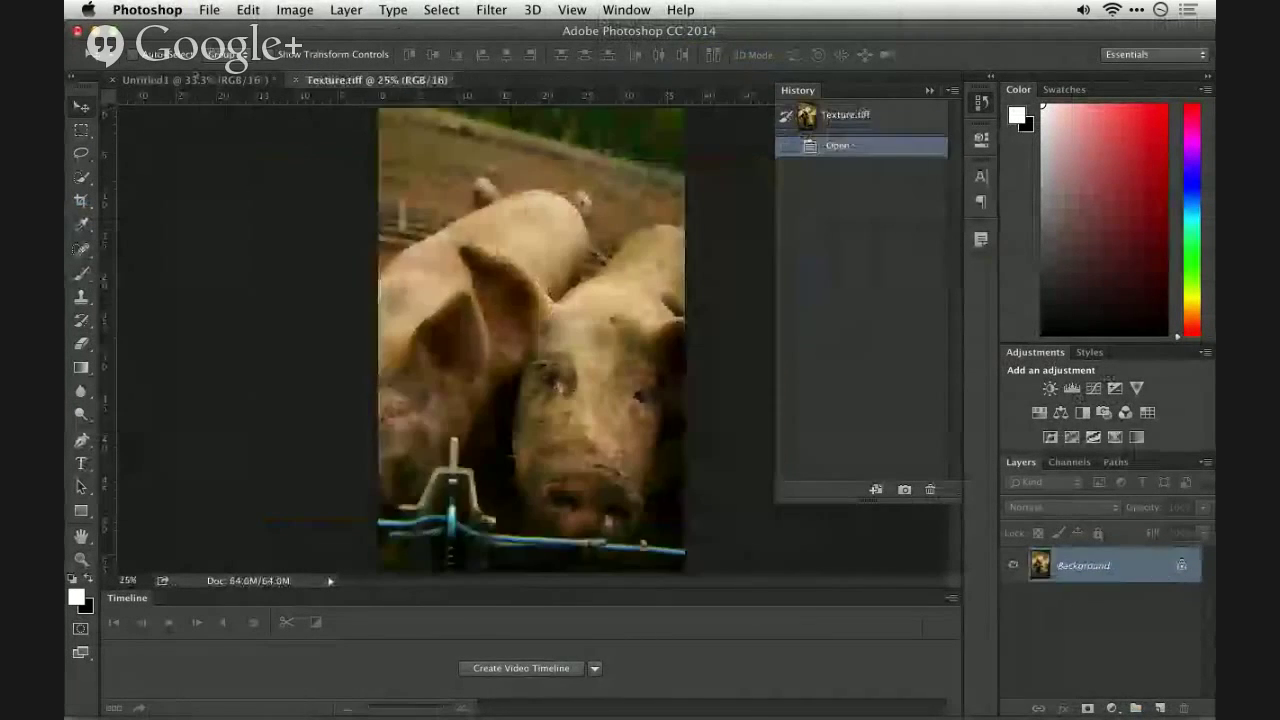
Close Untitled1 without saving and collapse the History panel to its dock icon
{"action": "left_click", "coordinate": [192, 80]}
{"action": "key", "text": "super+w"}
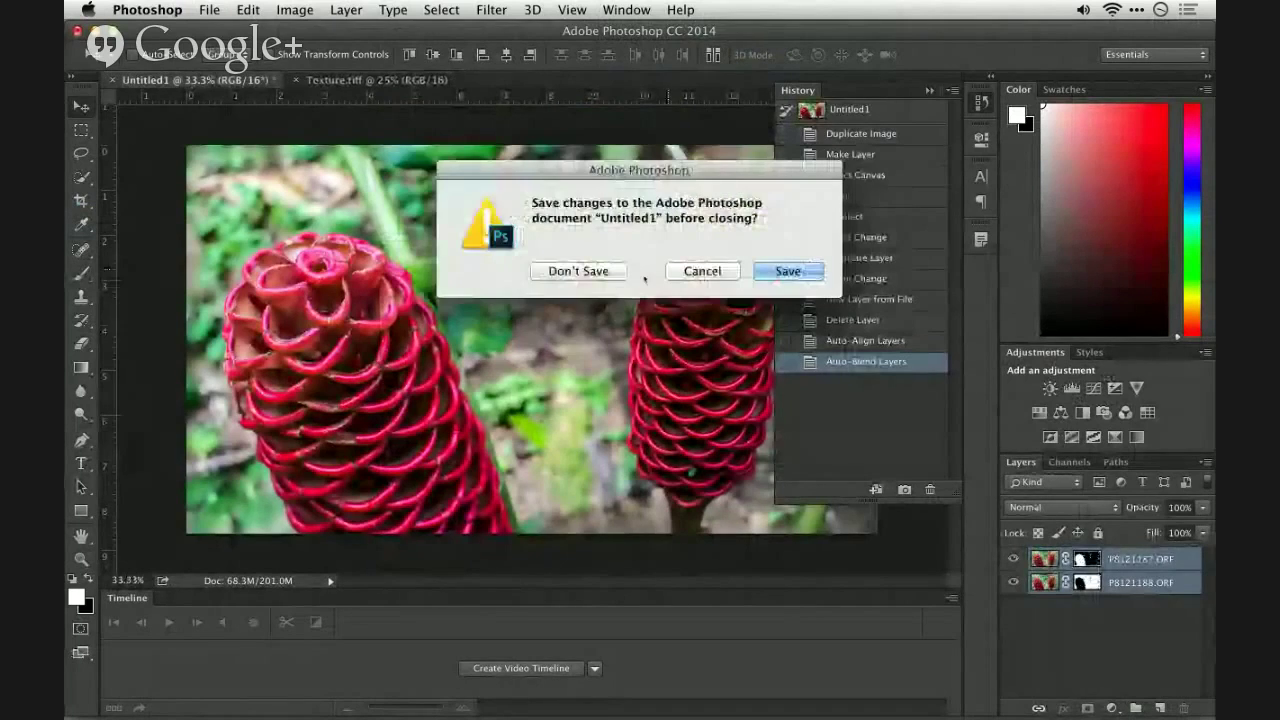
{"action": "key", "text": "super+d"}
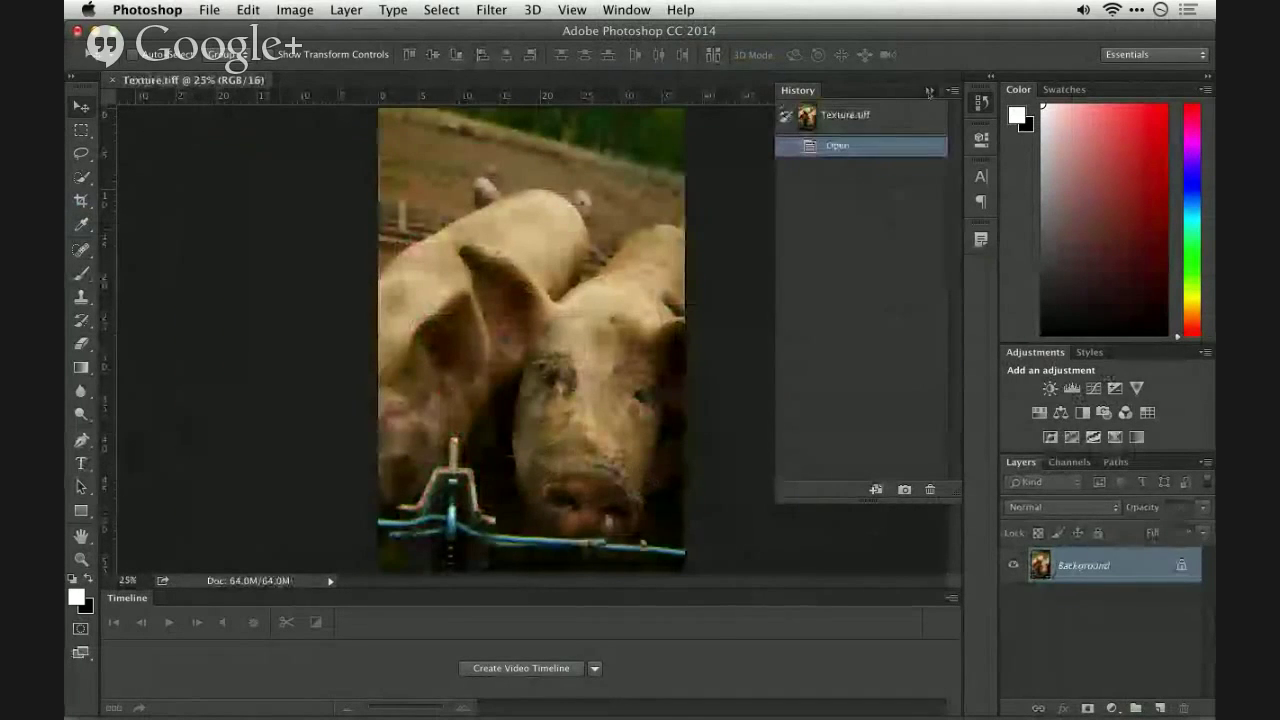
{"action": "left_click", "coordinate": [929, 90]}
{"action": "left_click", "coordinate": [1136, 9]}
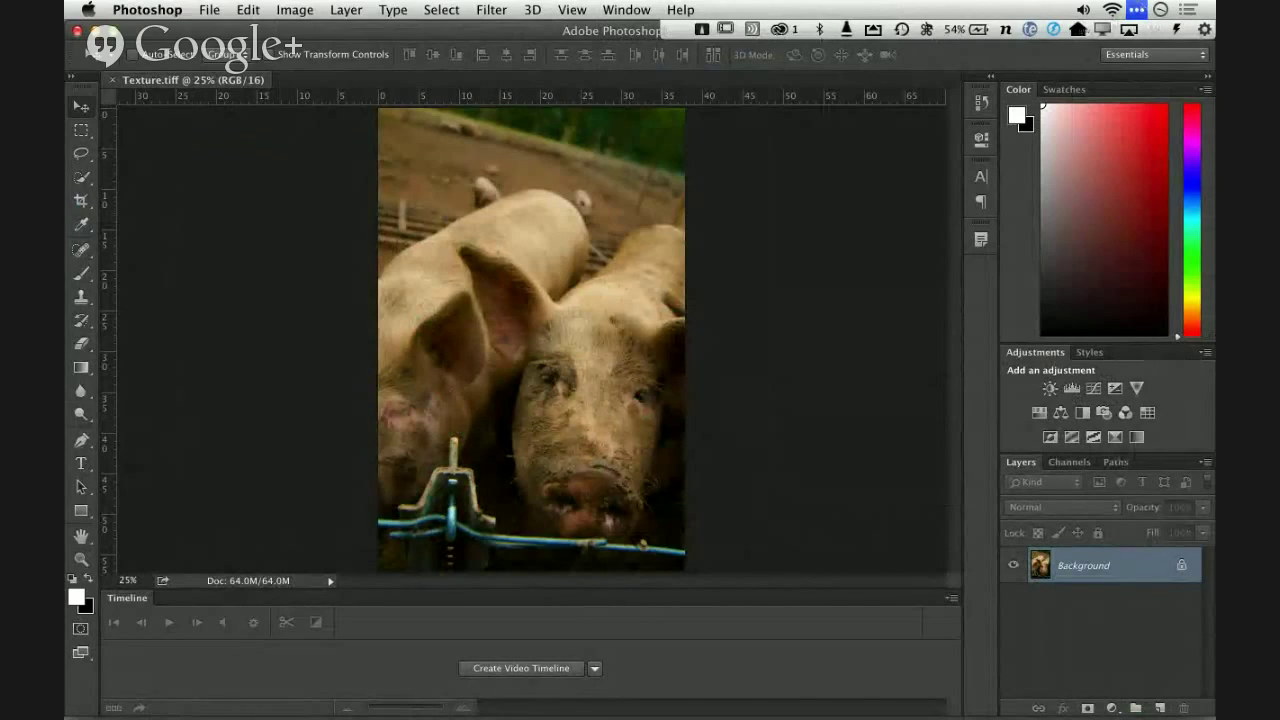
Browse Creative Cloud Market assets filtered to the Patterns category
{"action": "left_click", "coordinate": [780, 29]}
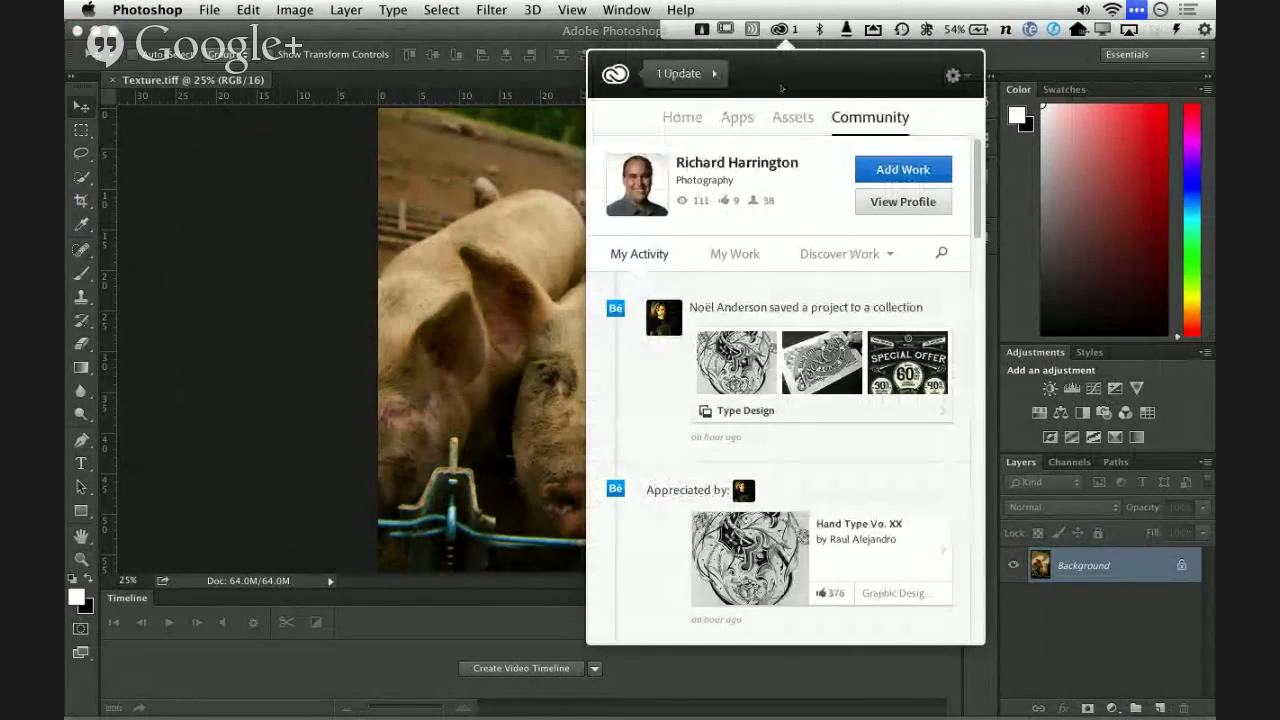
{"action": "left_click", "coordinate": [793, 118]}
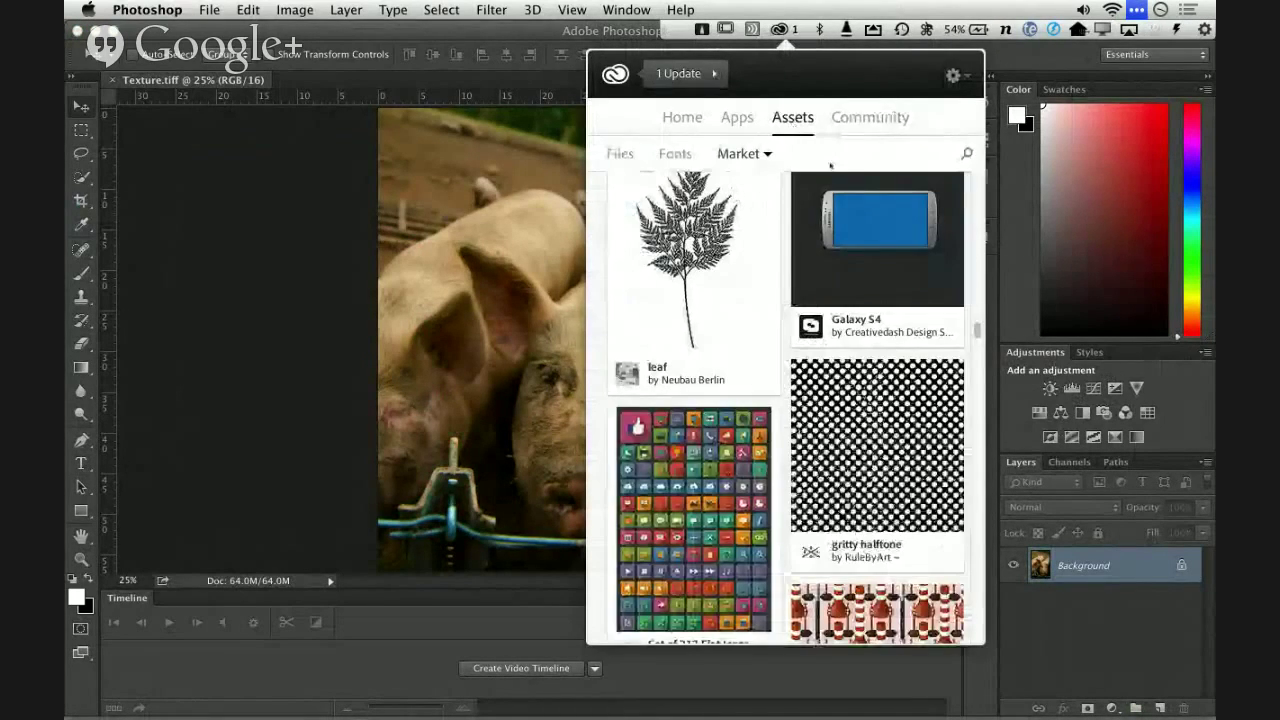
{"action": "scroll", "coordinate": [904, 350], "scroll_direction": "up", "scroll_amount": 1}
{"action": "scroll", "coordinate": [904, 350], "scroll_direction": "up", "scroll_amount": 10}
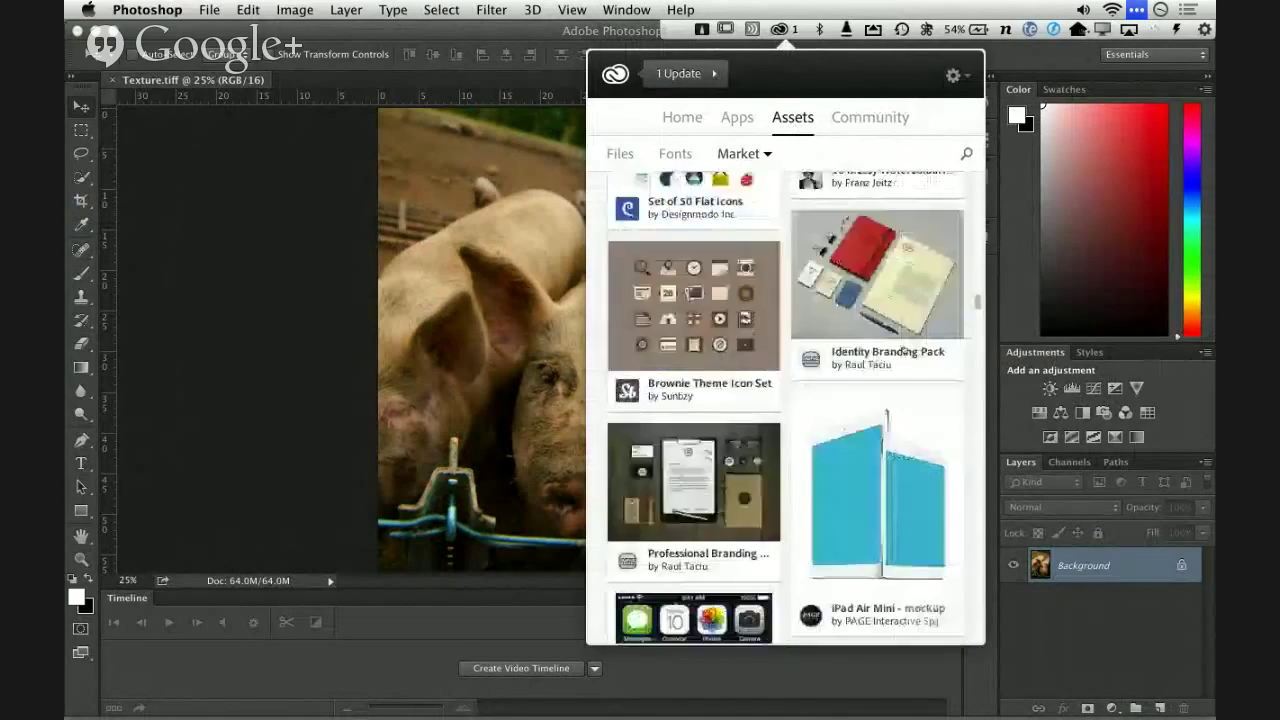
{"action": "scroll", "coordinate": [904, 350], "scroll_direction": "up", "scroll_amount": 10}
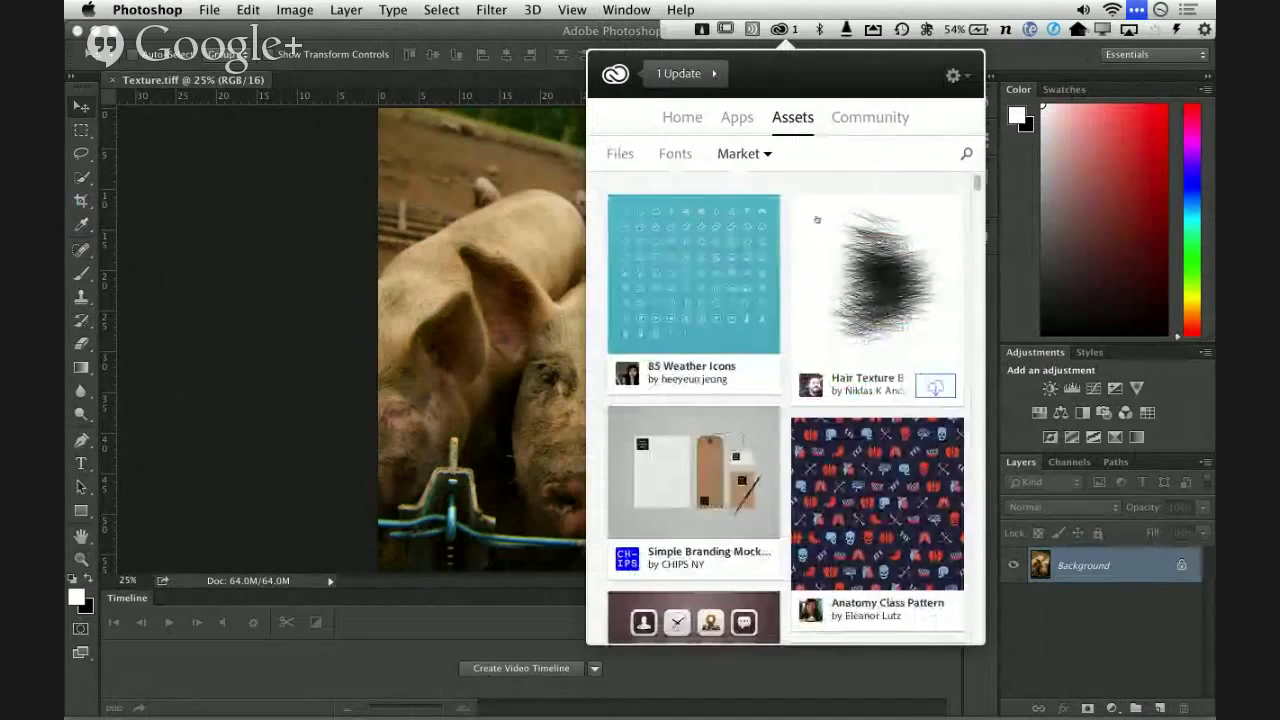
{"action": "left_click", "coordinate": [768, 154]}
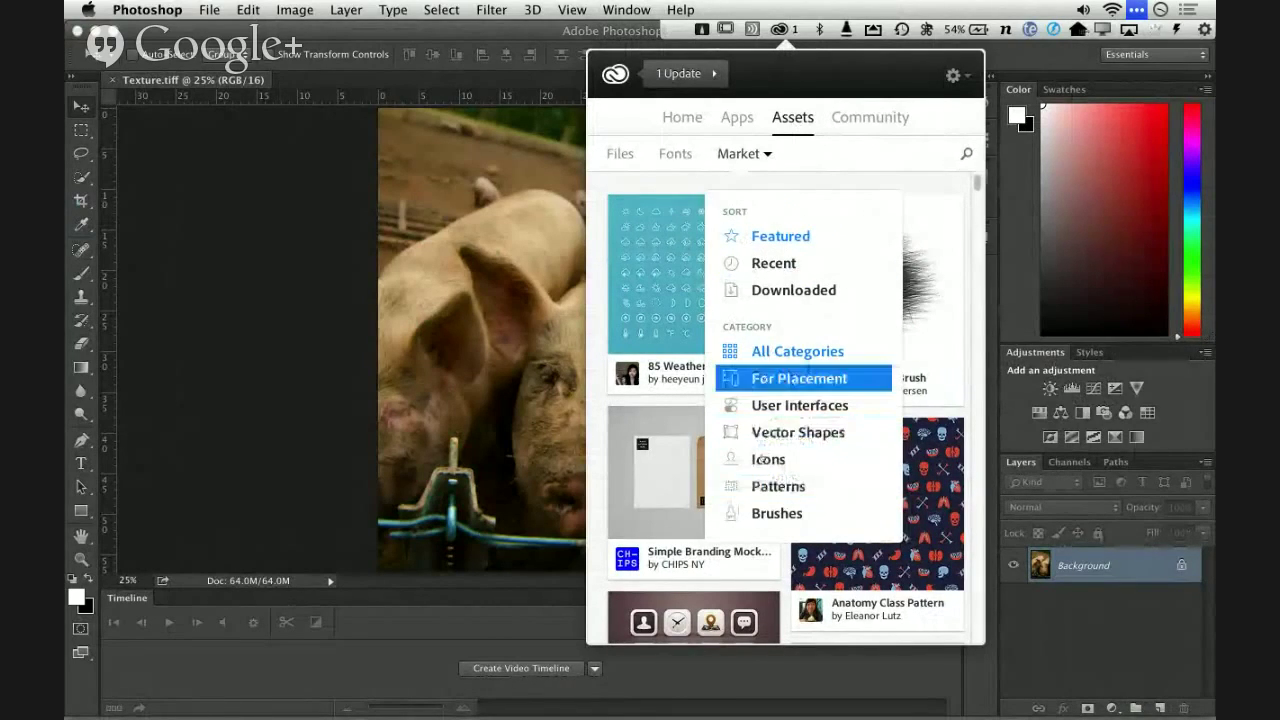
{"action": "left_click", "coordinate": [762, 489]}
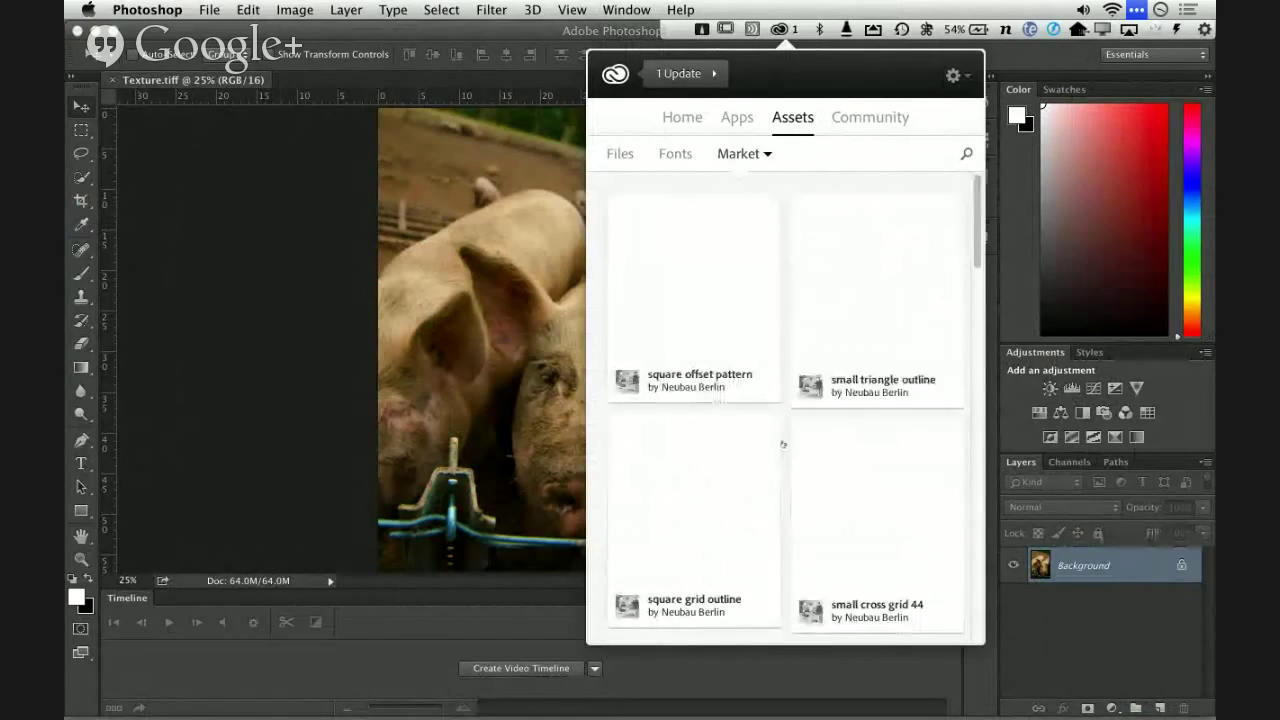
{"action": "scroll", "coordinate": [866, 359], "scroll_direction": "down", "scroll_amount": 3}
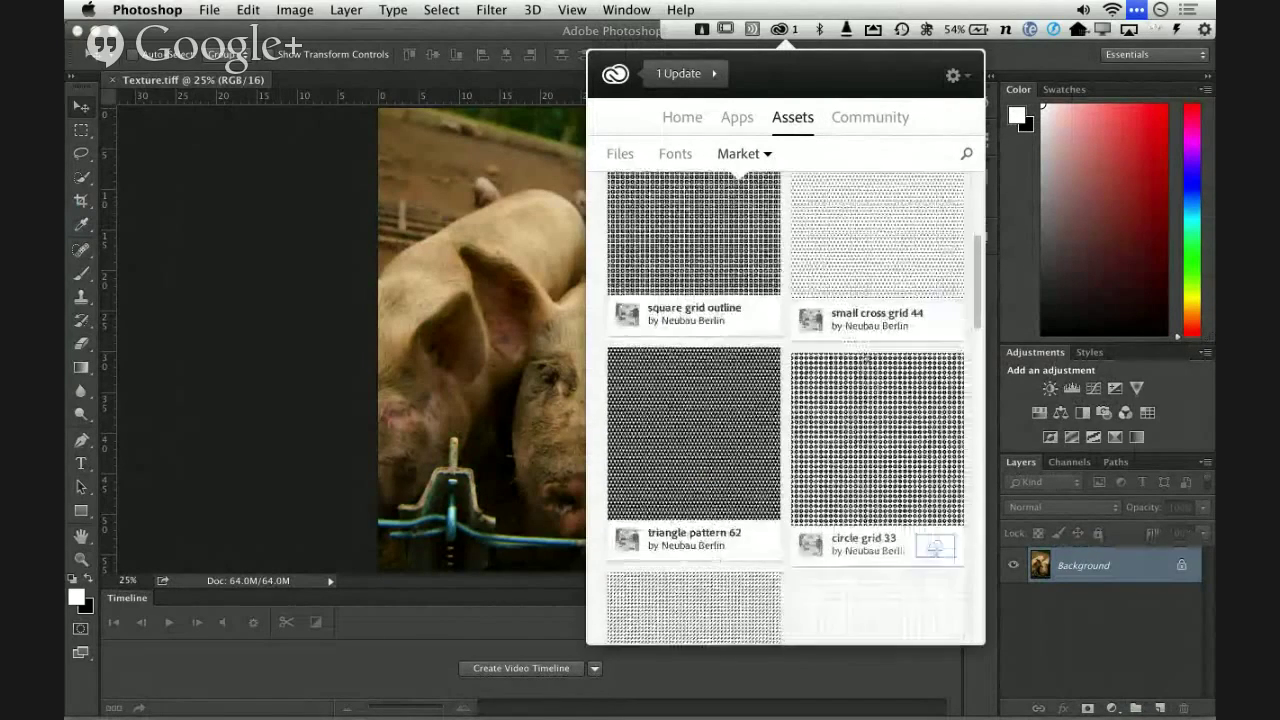
{"action": "scroll", "coordinate": [866, 359], "scroll_direction": "up", "scroll_amount": 3}
Search the Market for 'grunge', download Light Fabric Texture, and close the panel
{"action": "left_click", "coordinate": [966, 153]}
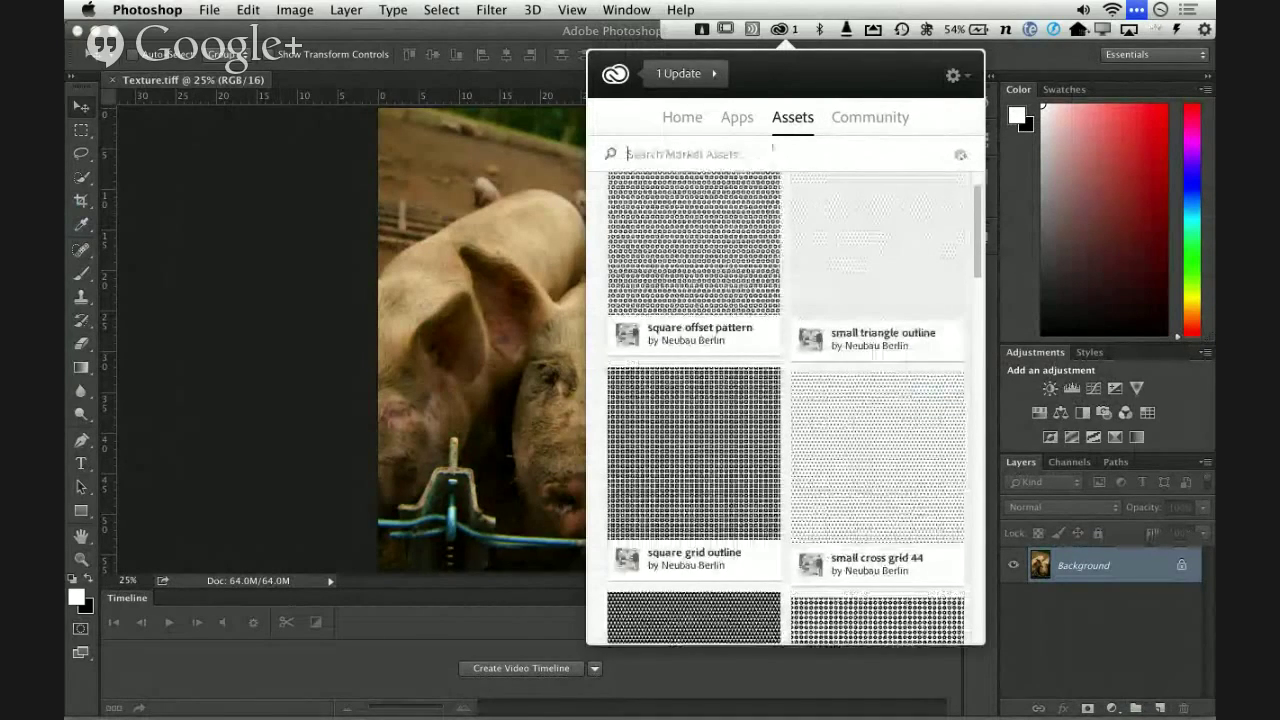
{"action": "type", "text": "grunge"}
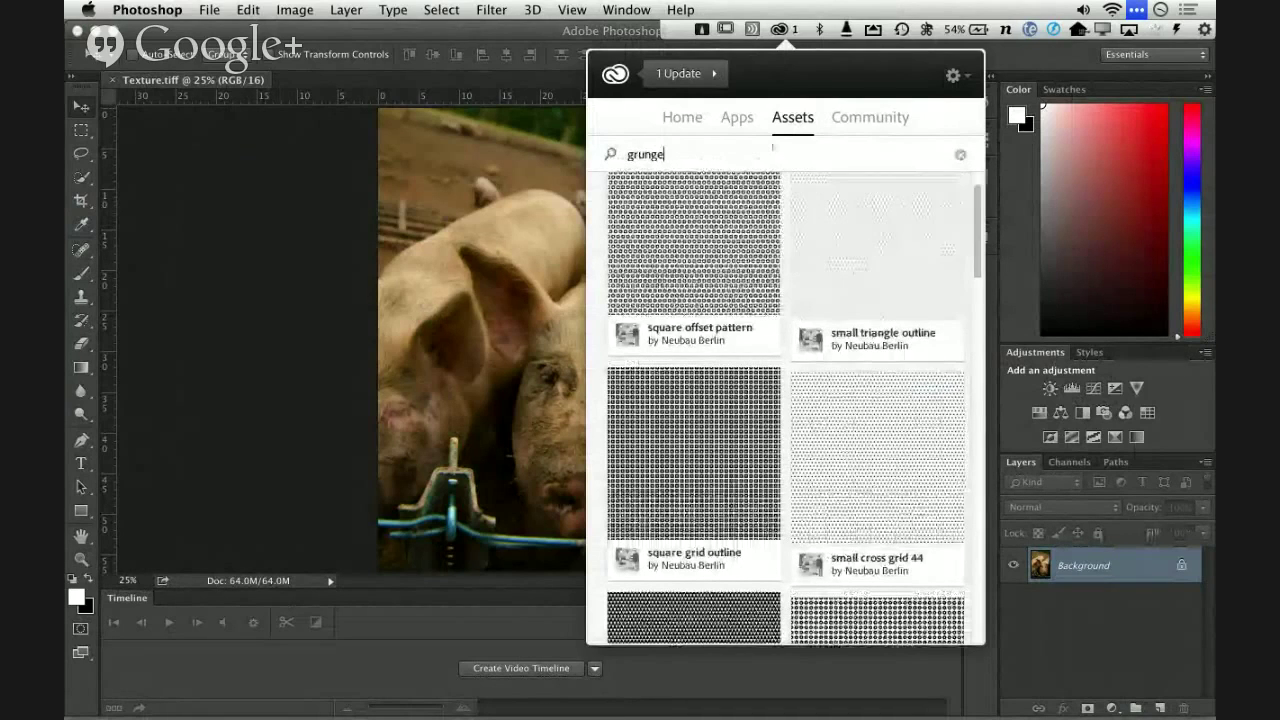
{"action": "key", "text": "Return"}
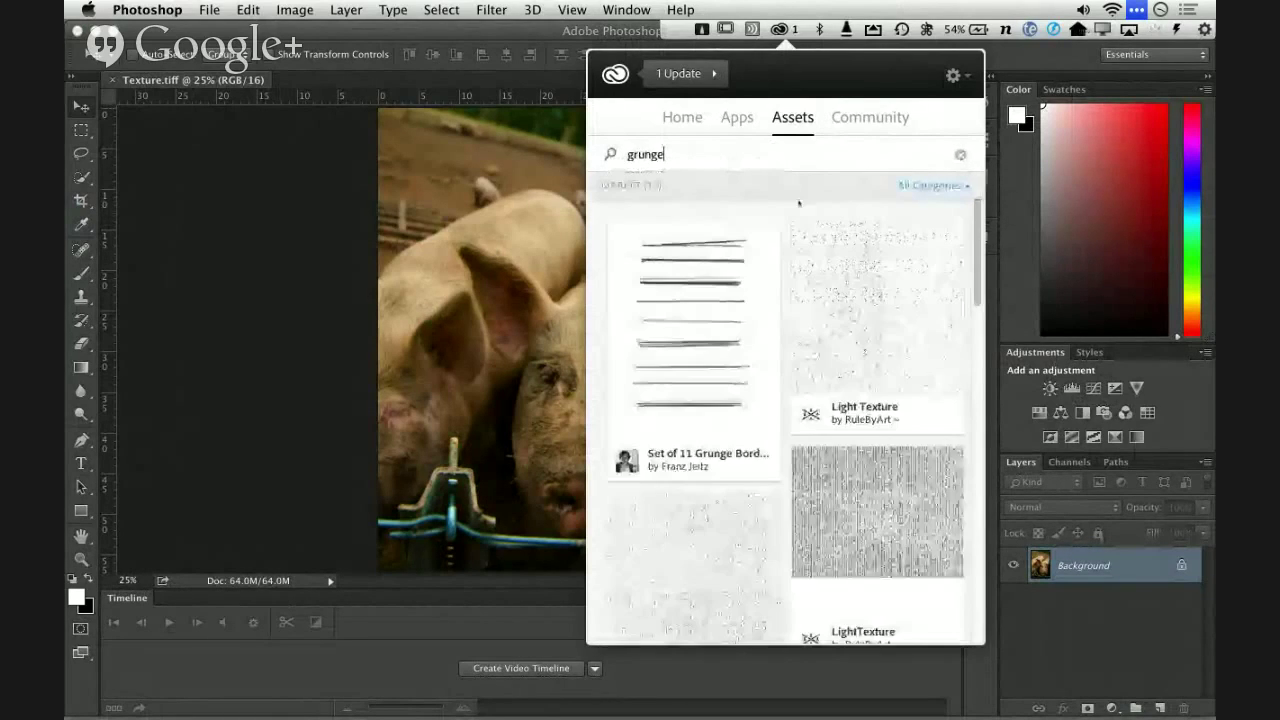
{"action": "scroll", "coordinate": [897, 364], "scroll_direction": "down", "scroll_amount": 10}
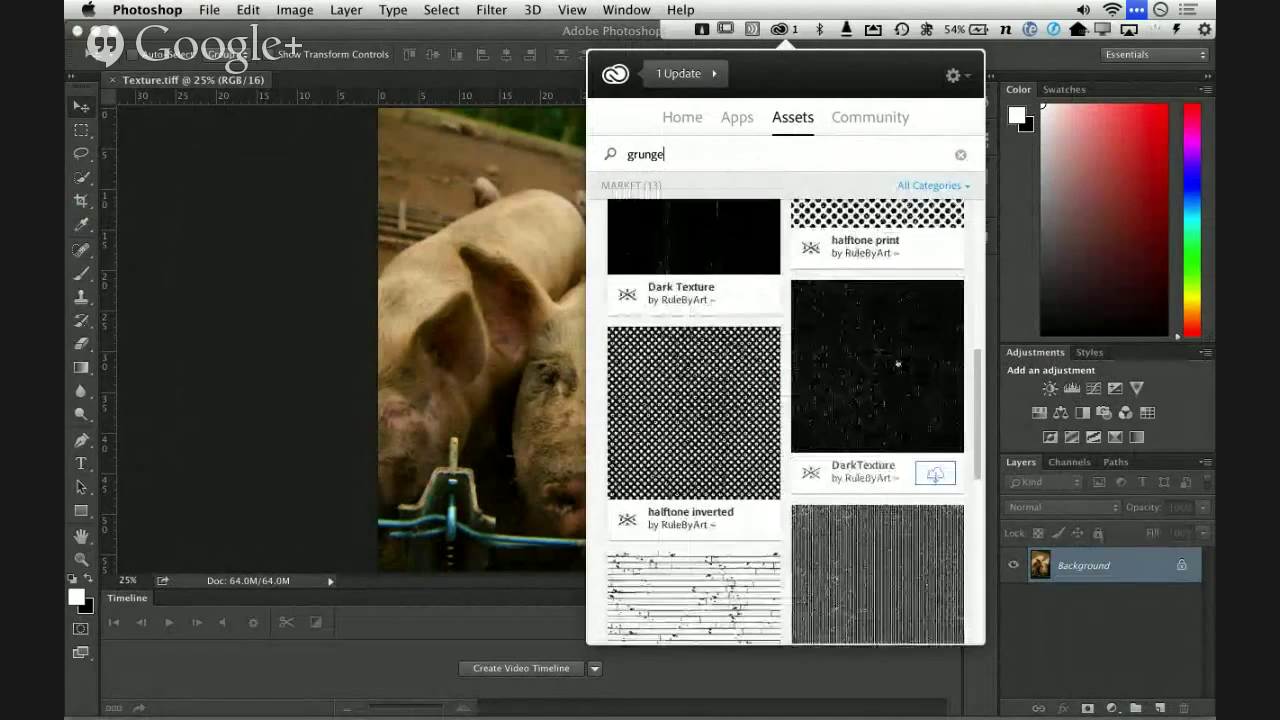
{"action": "scroll", "coordinate": [897, 364], "scroll_direction": "down", "scroll_amount": 5}
{"action": "scroll", "coordinate": [897, 364], "scroll_direction": "down", "scroll_amount": 6}
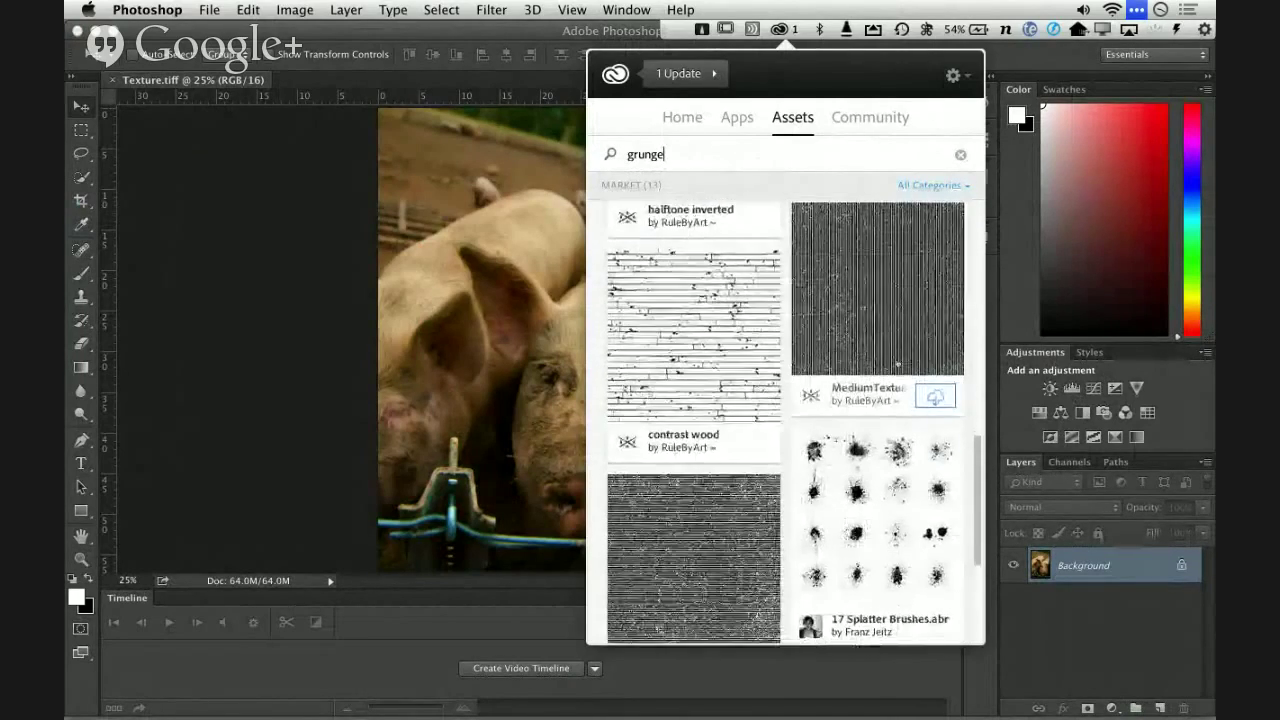
{"action": "scroll", "coordinate": [897, 364], "scroll_direction": "down", "scroll_amount": 4}
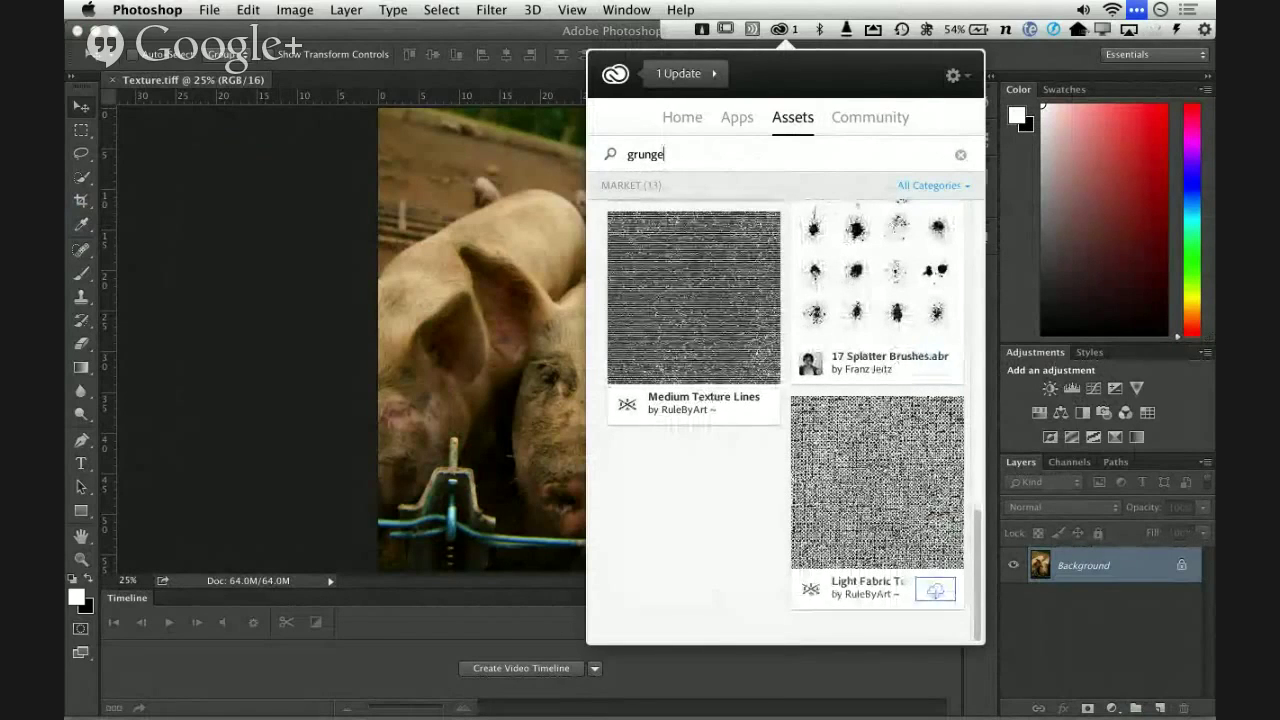
{"action": "left_click", "coordinate": [952, 596]}
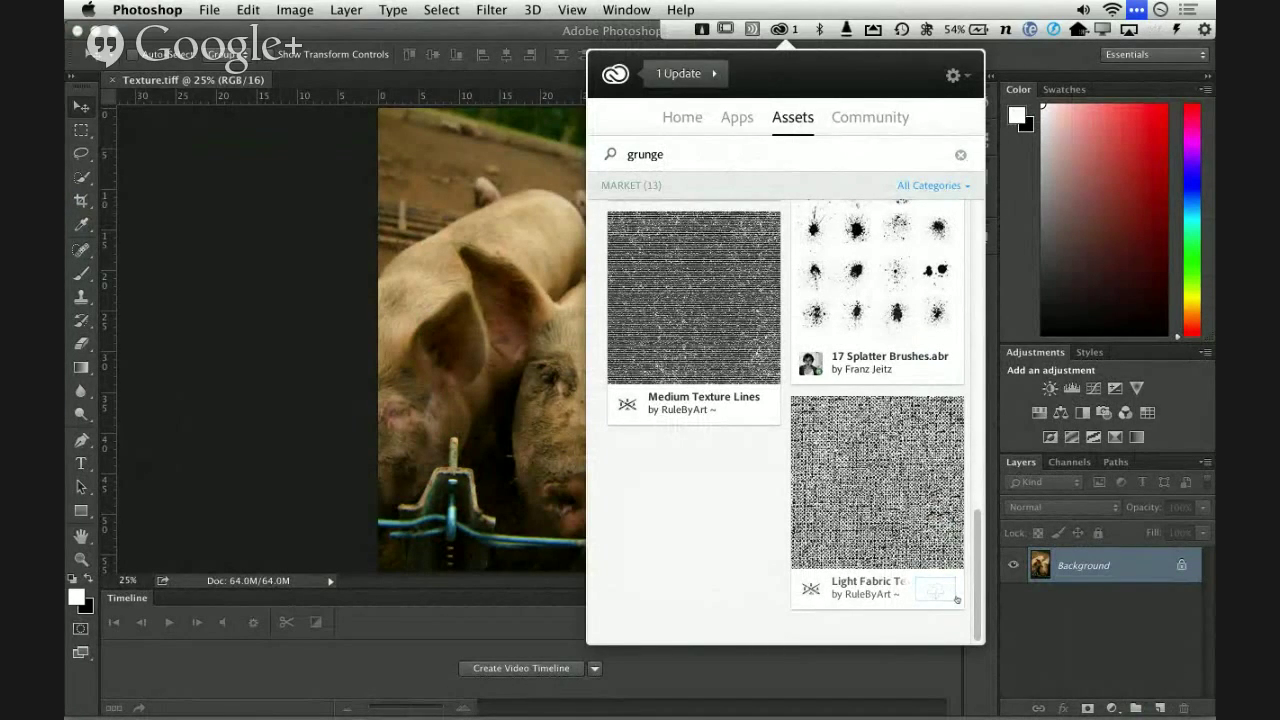
{"action": "left_click", "coordinate": [240, 357]}
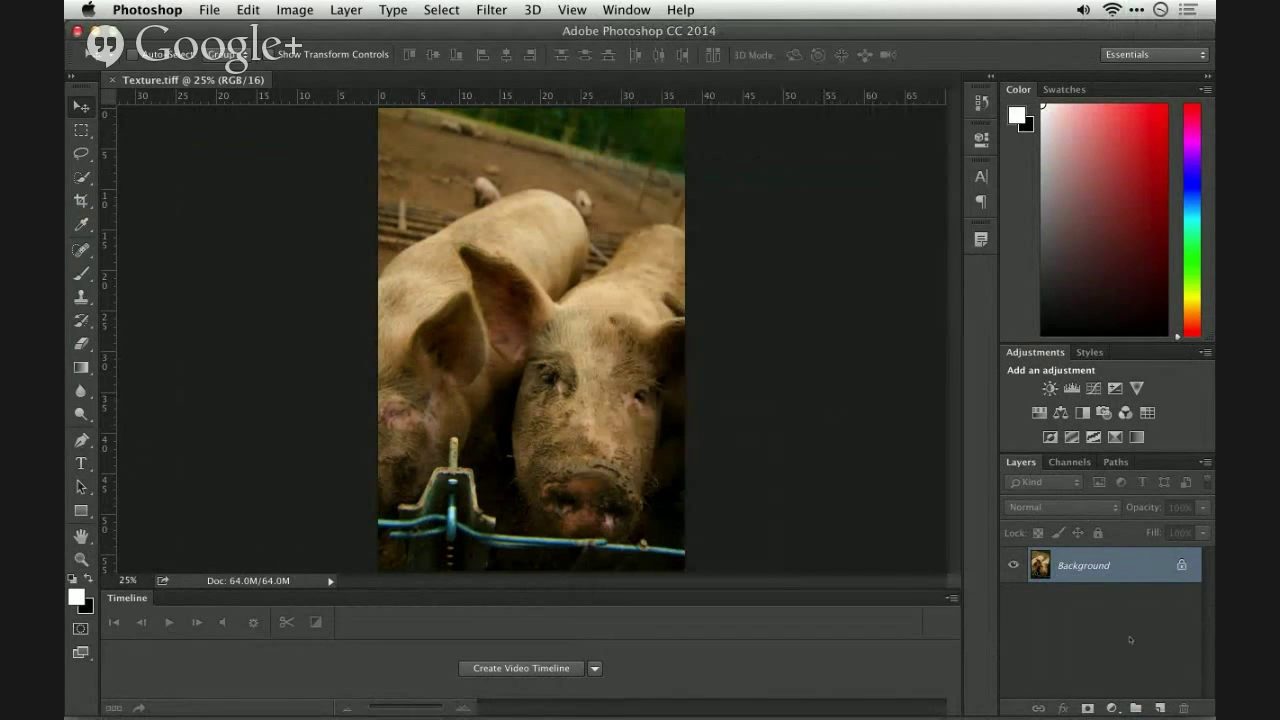
{"action": "left_click", "coordinate": [1113, 707]}
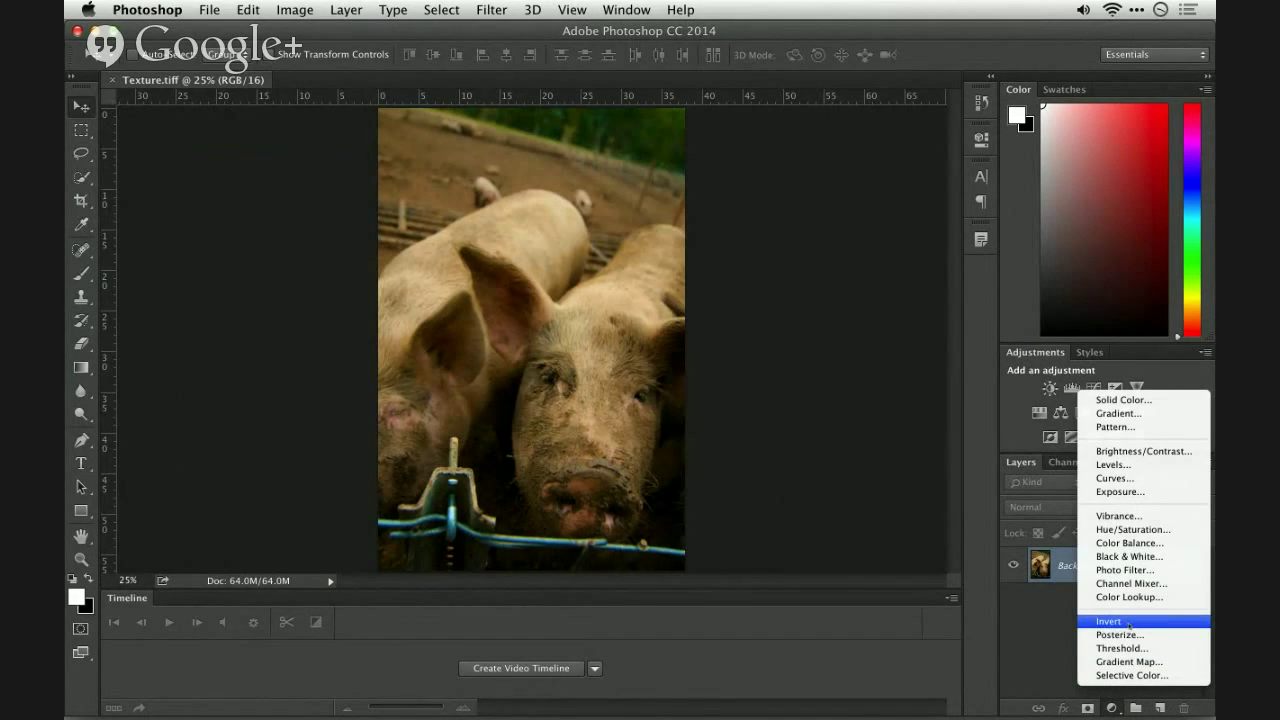
{"action": "left_click", "coordinate": [1127, 428]}
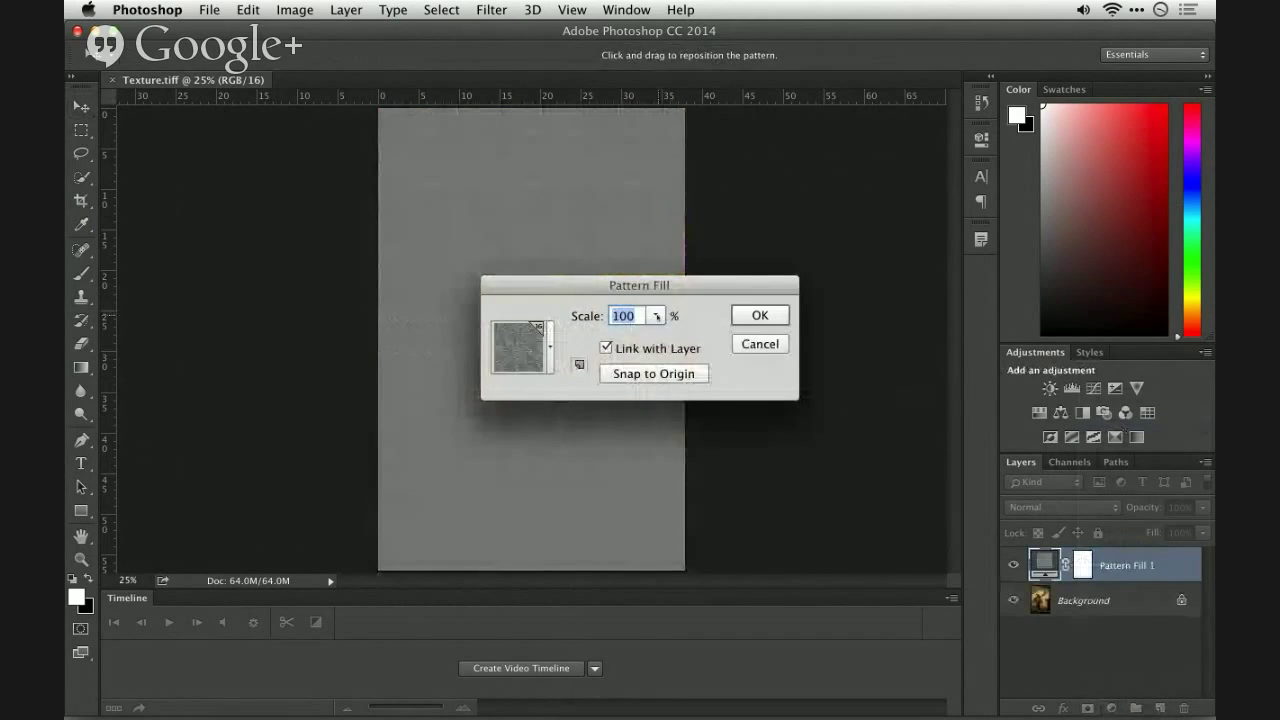
{"action": "left_click", "coordinate": [657, 316]}
{"action": "left_click", "coordinate": [537, 326]}
{"action": "left_click", "coordinate": [619, 395]}
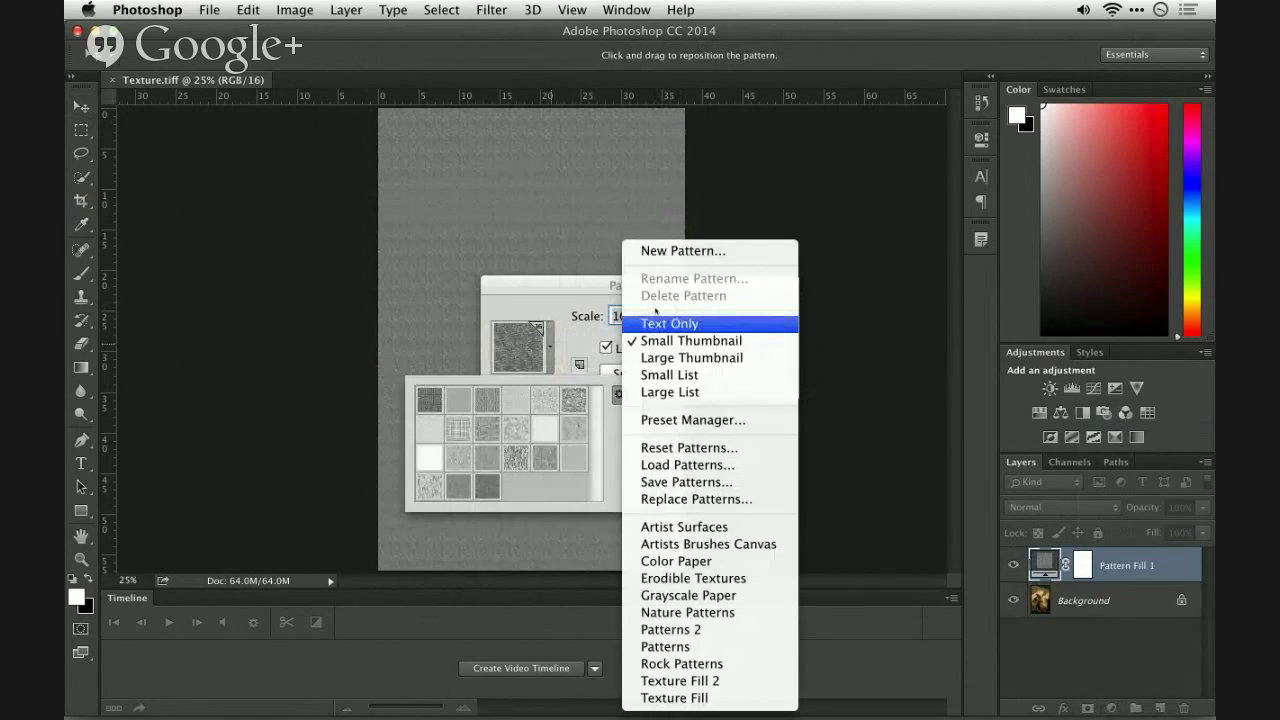
{"action": "left_click", "coordinate": [663, 447]}
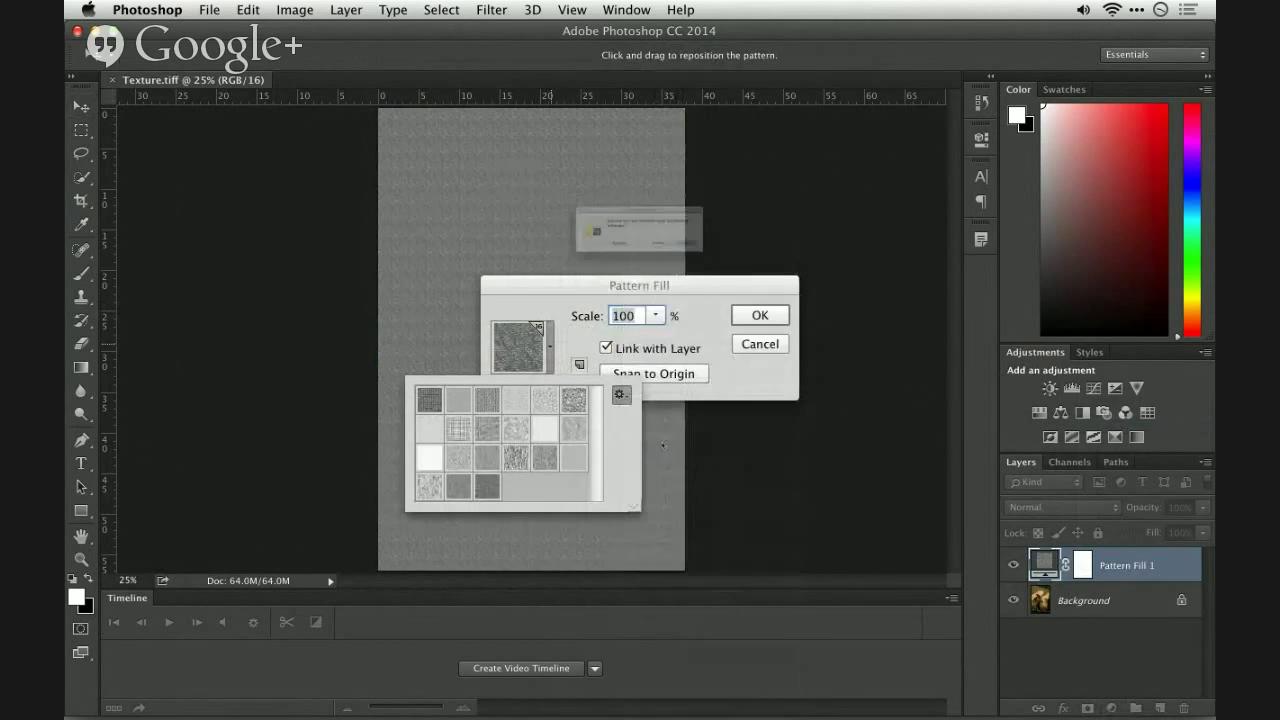
{"action": "left_click", "coordinate": [771, 269]}
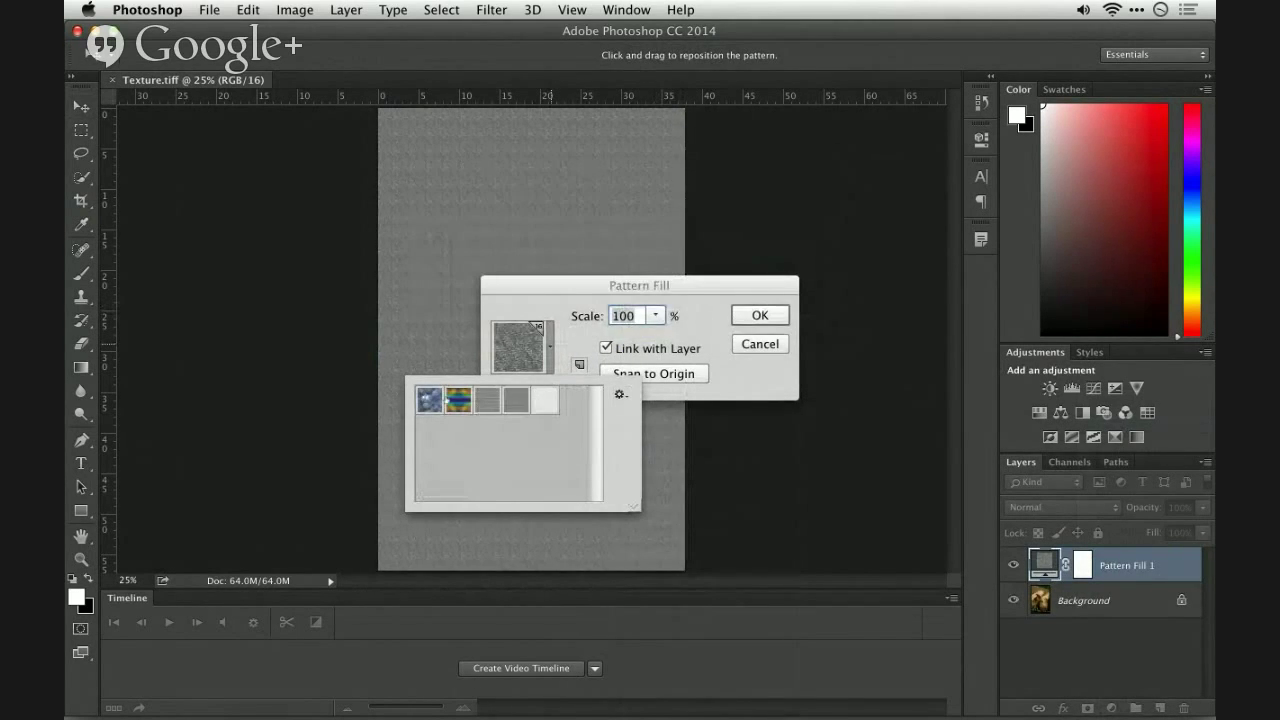
{"action": "left_click", "coordinate": [430, 400]}
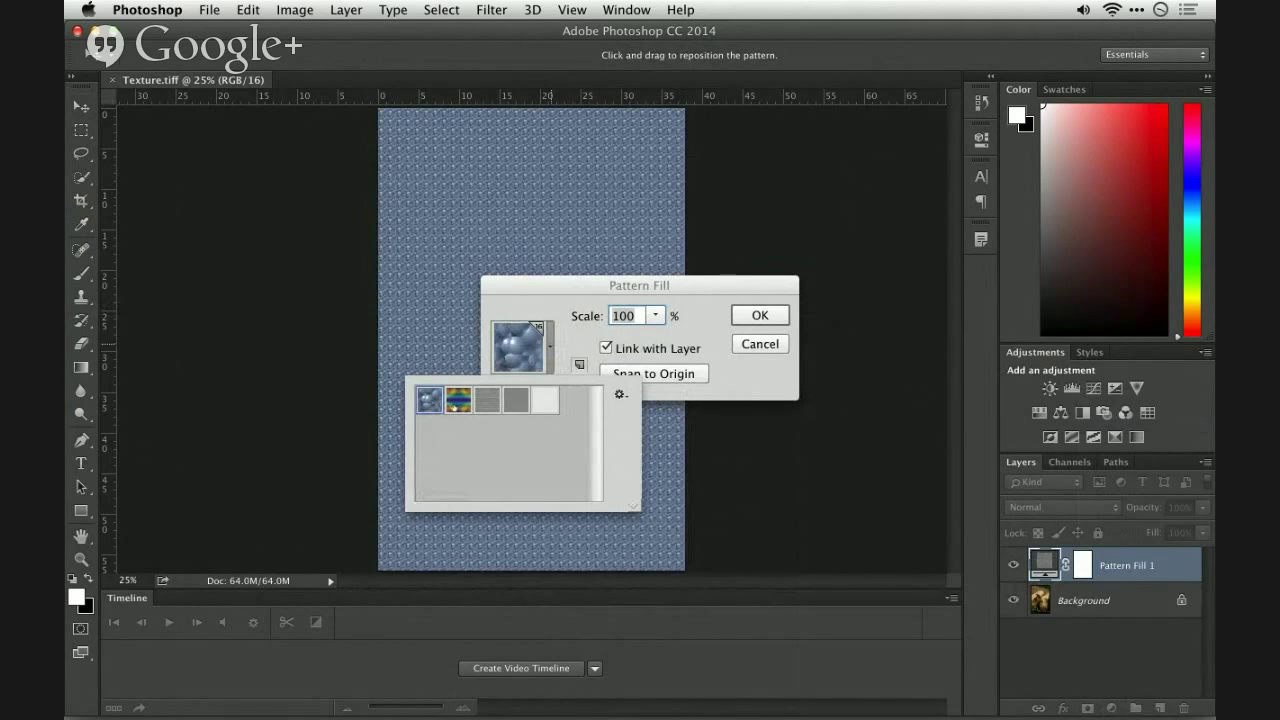
{"action": "left_click", "coordinate": [459, 400]}
{"action": "left_click", "coordinate": [655, 315]}
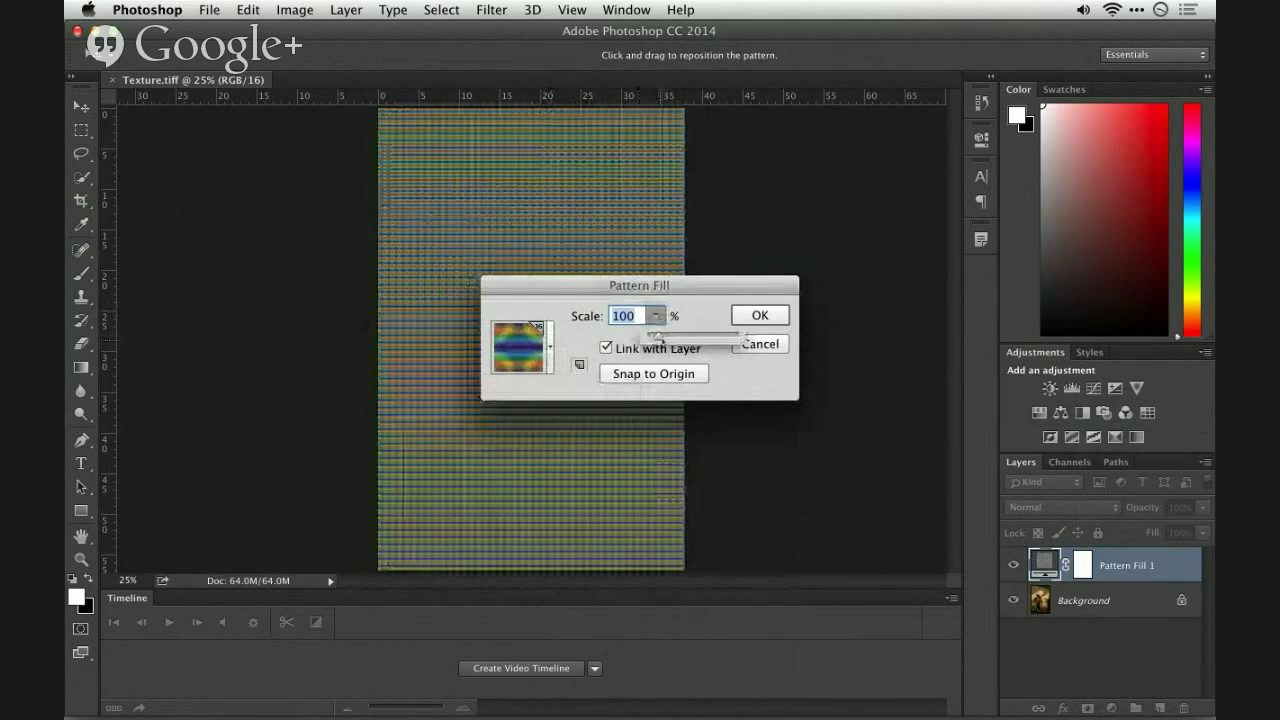
{"action": "left_click_drag", "start_coordinate": [657, 336], "coordinate": [693, 337]}
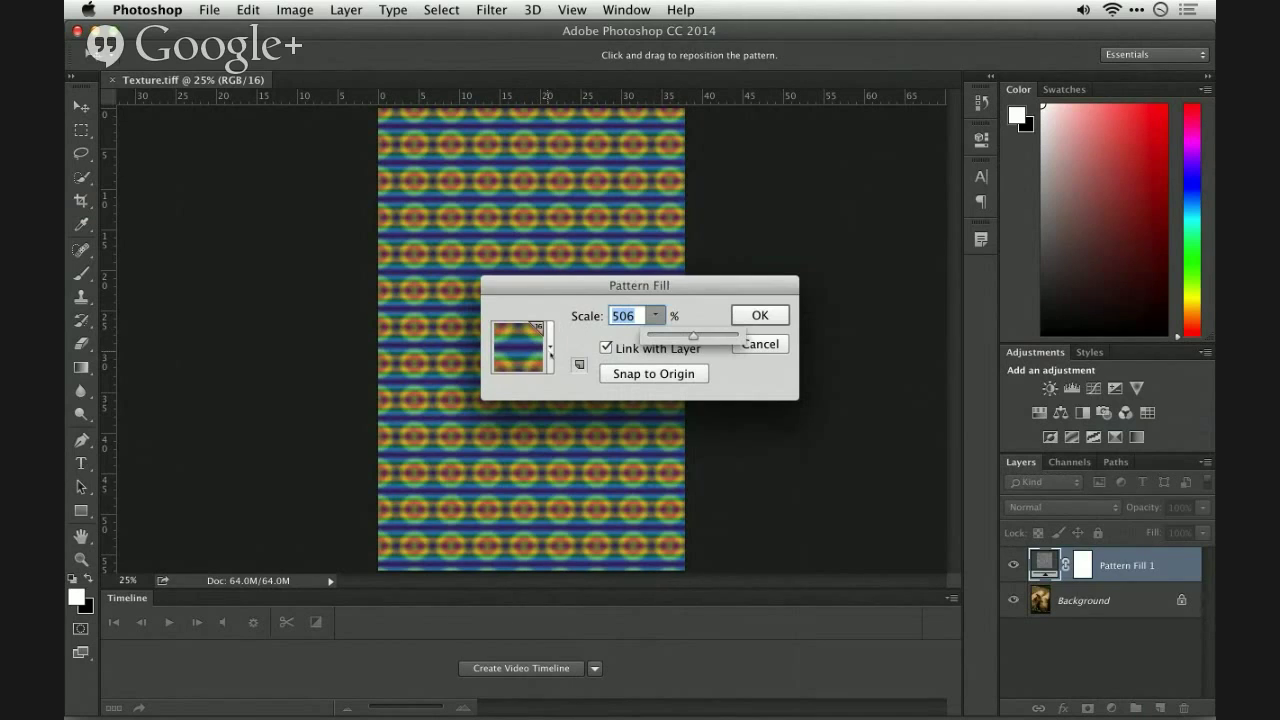
{"action": "left_click", "coordinate": [530, 365]}
{"action": "left_click", "coordinate": [430, 401]}
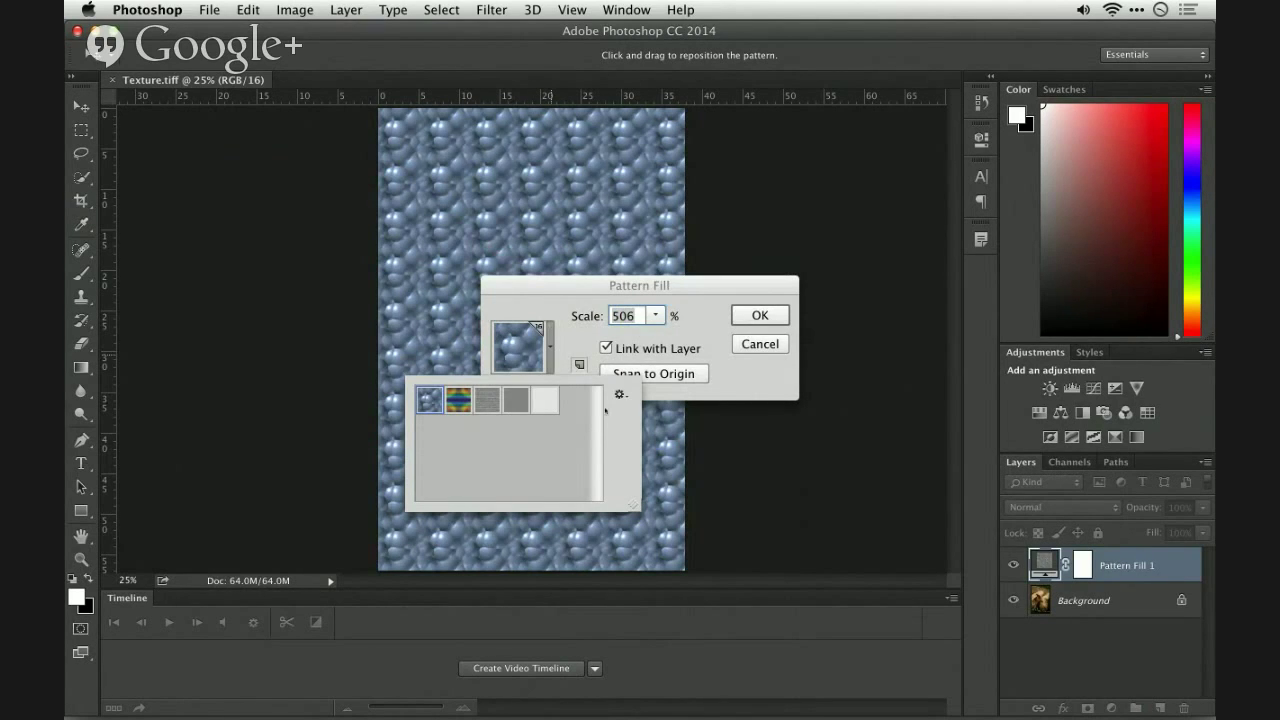
{"action": "left_click", "coordinate": [565, 336]}
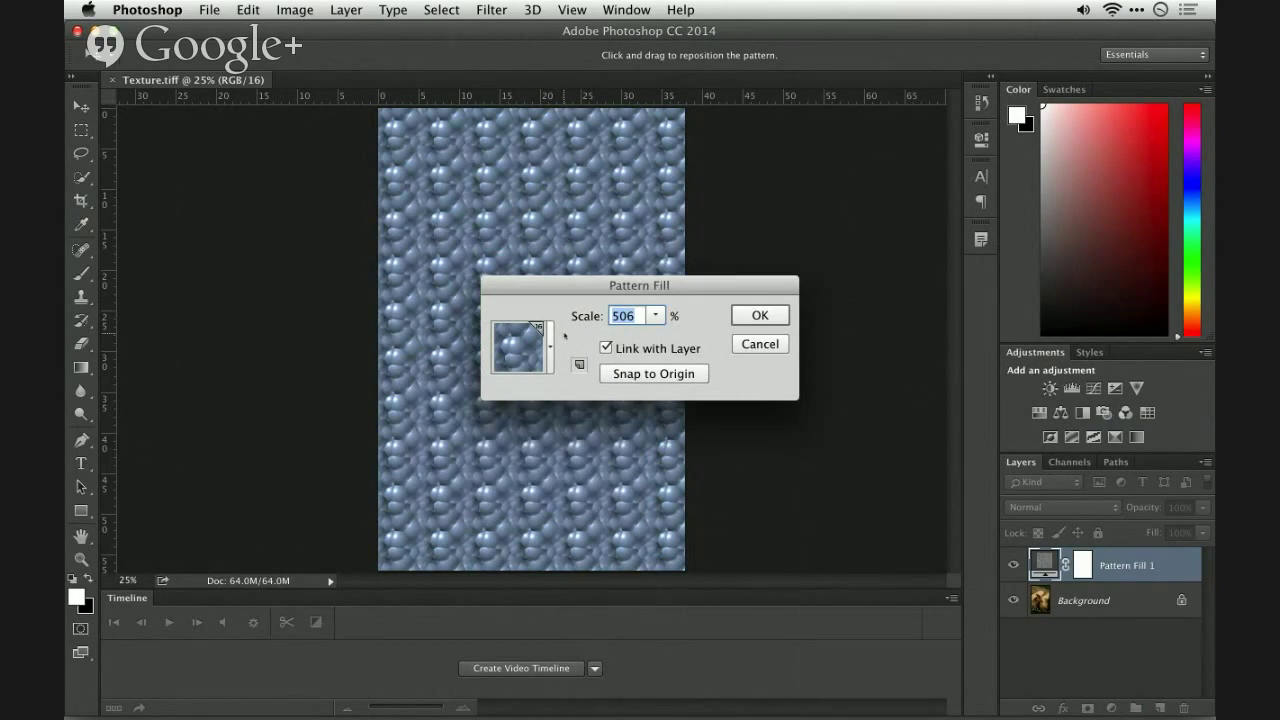
{"action": "left_click", "coordinate": [778, 342]}
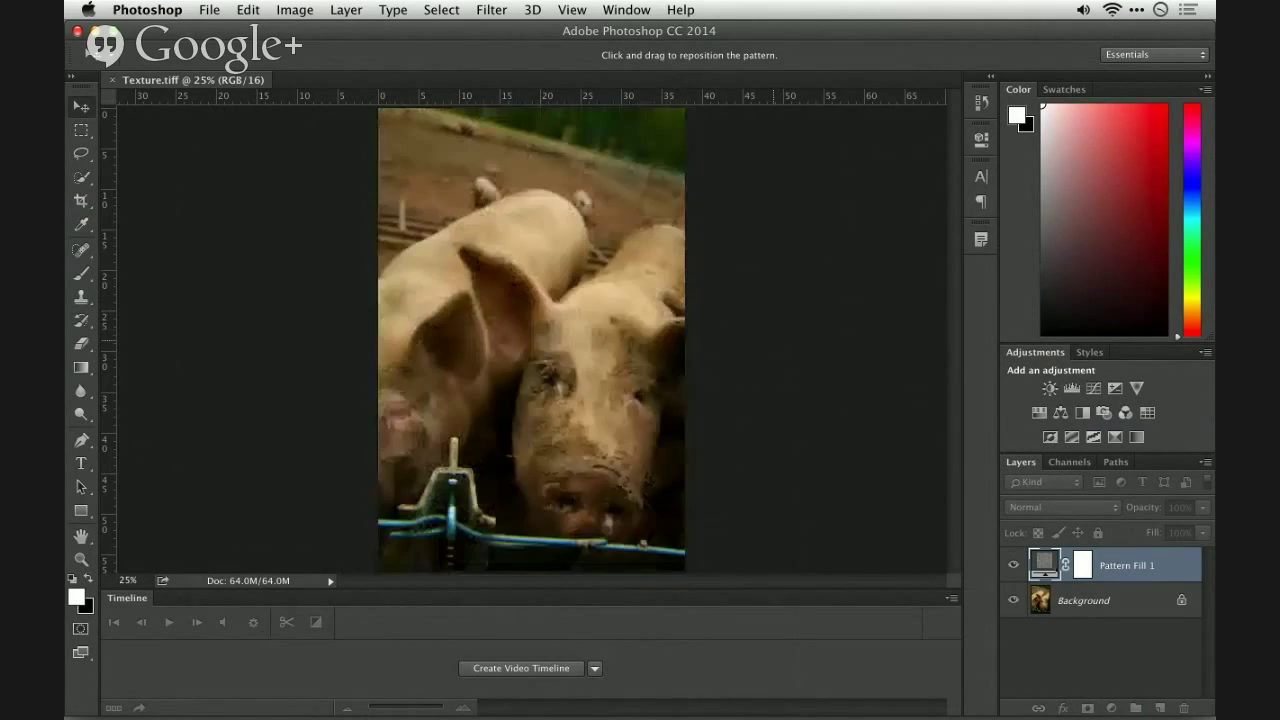
Add a Pattern fill layer and load the Artist Surfaces pattern library, replacing current patterns
{"action": "left_click", "coordinate": [1111, 707]}
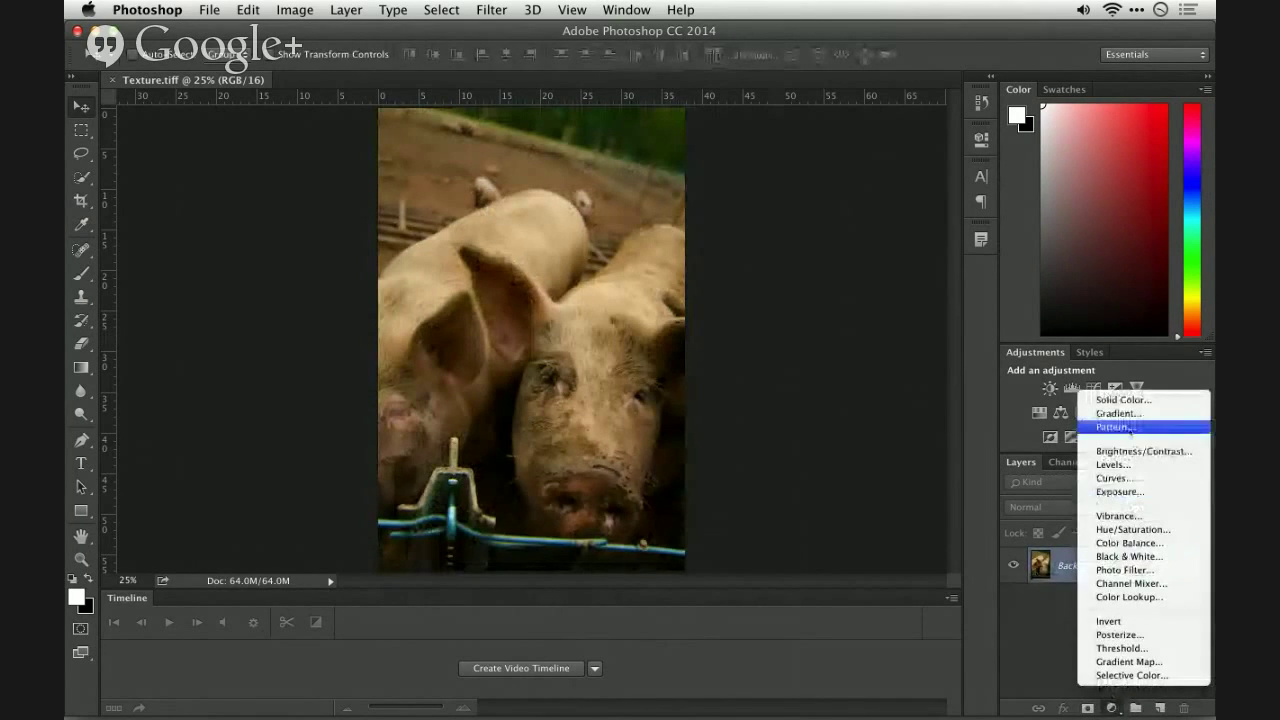
{"action": "left_click", "coordinate": [1114, 427]}
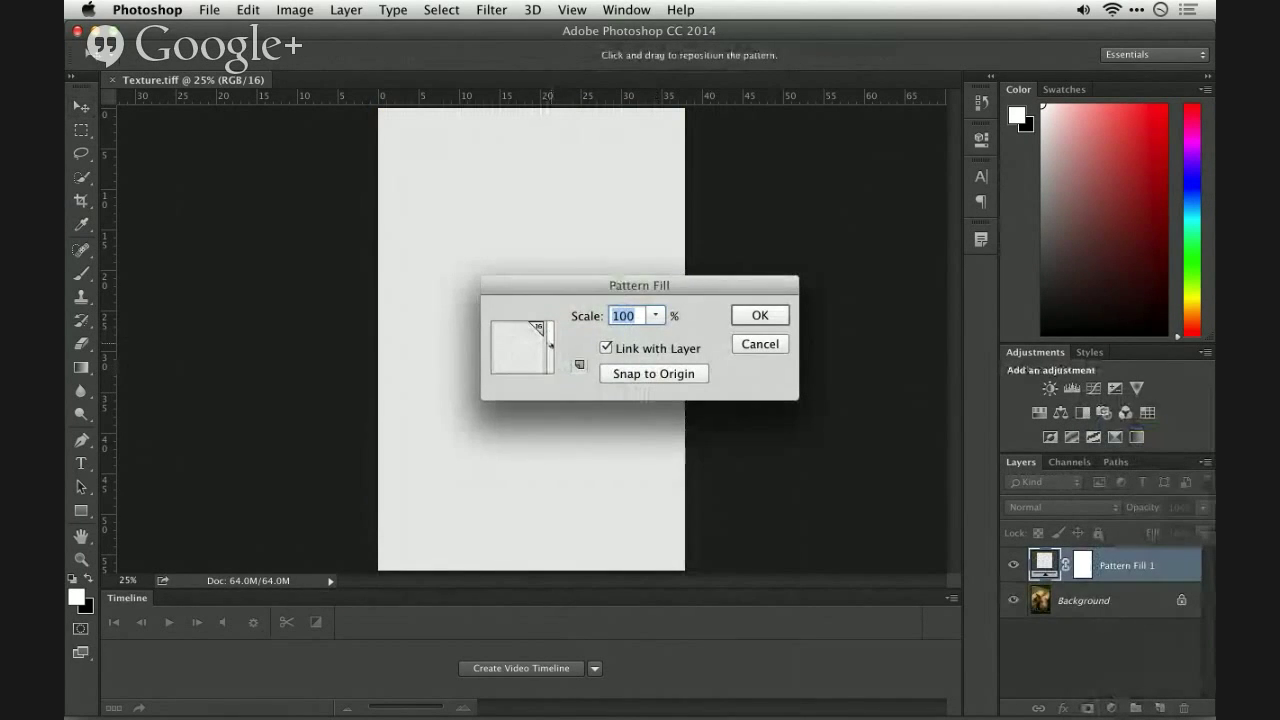
{"action": "left_click", "coordinate": [549, 345]}
{"action": "left_click", "coordinate": [620, 394]}
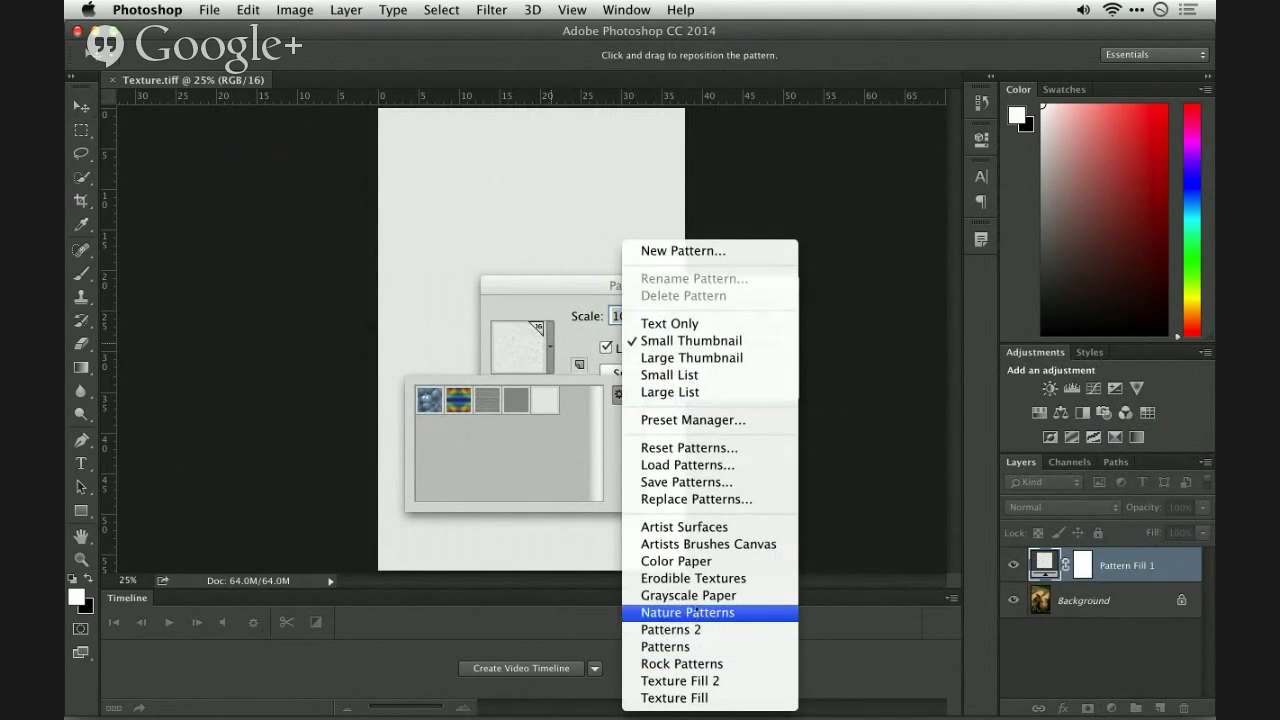
{"action": "left_click", "coordinate": [705, 527]}
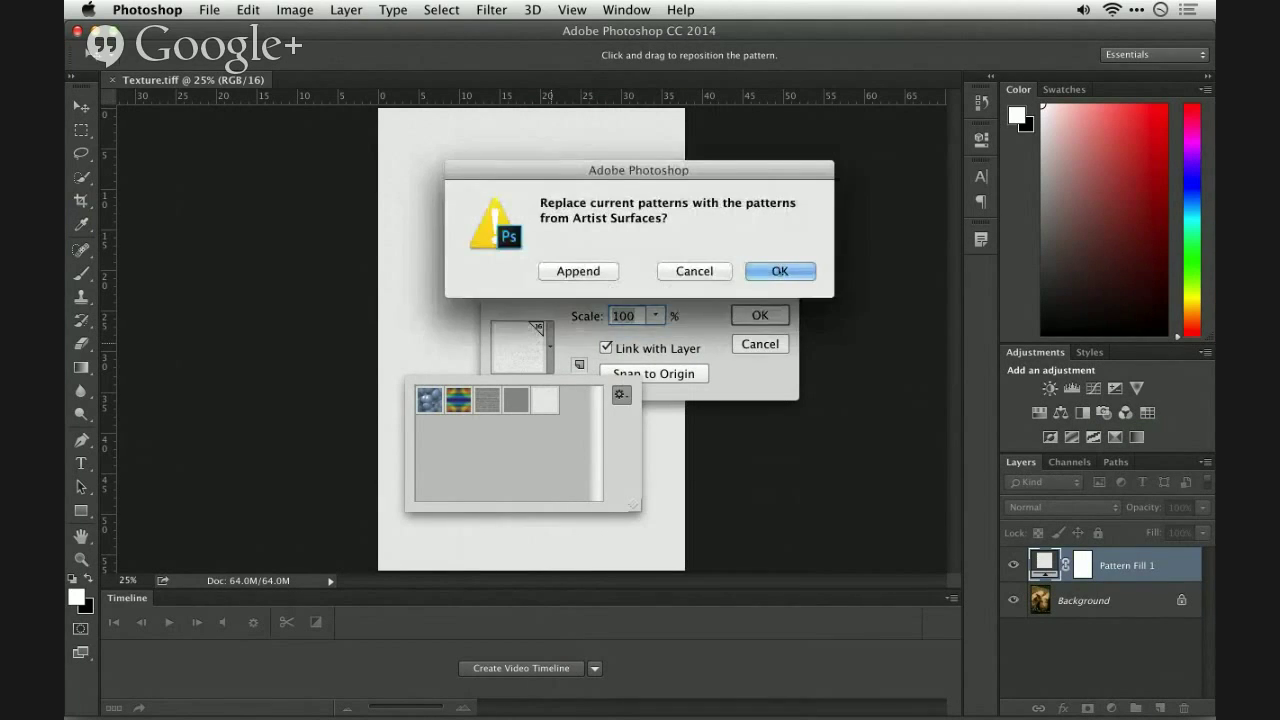
{"action": "key", "text": "Return"}
Choose a light, nearly plain Artist Surfaces texture at 887% scale and commit the fill
{"action": "left_click", "coordinate": [487, 428]}
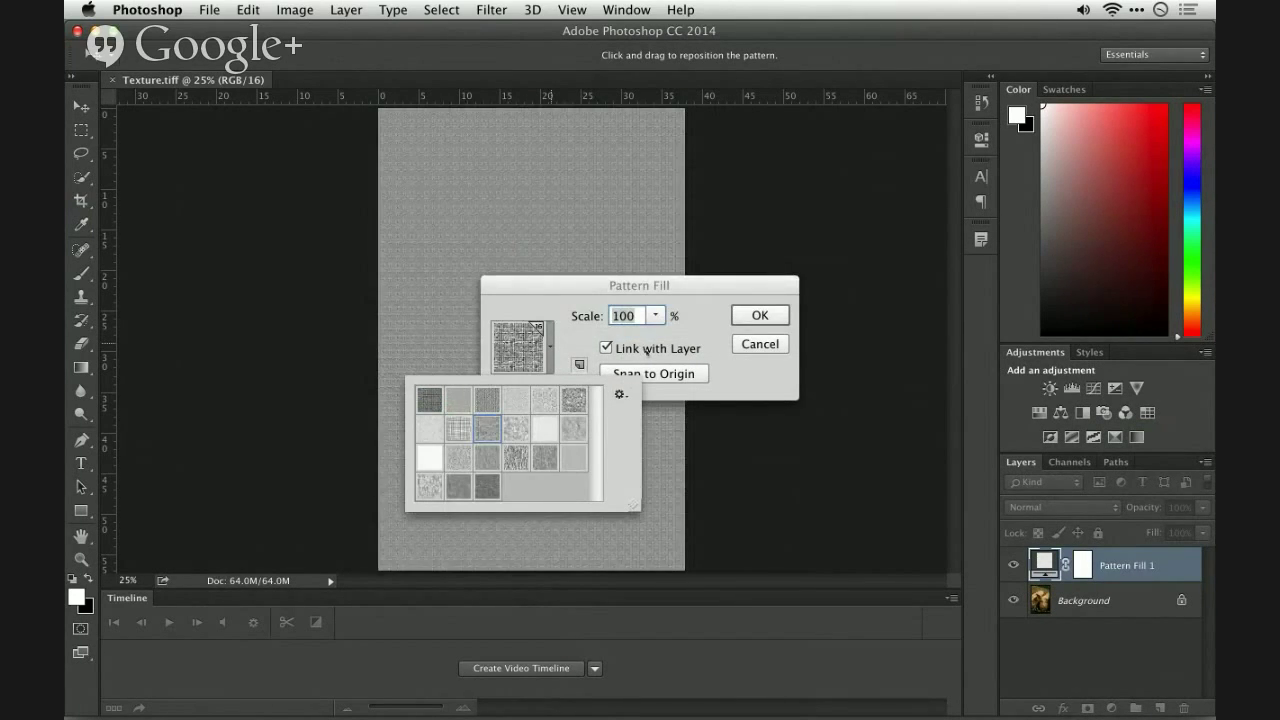
{"action": "left_click", "coordinate": [647, 349]}
{"action": "left_click", "coordinate": [656, 315]}
{"action": "left_click_drag", "start_coordinate": [660, 336], "coordinate": [738, 337]}
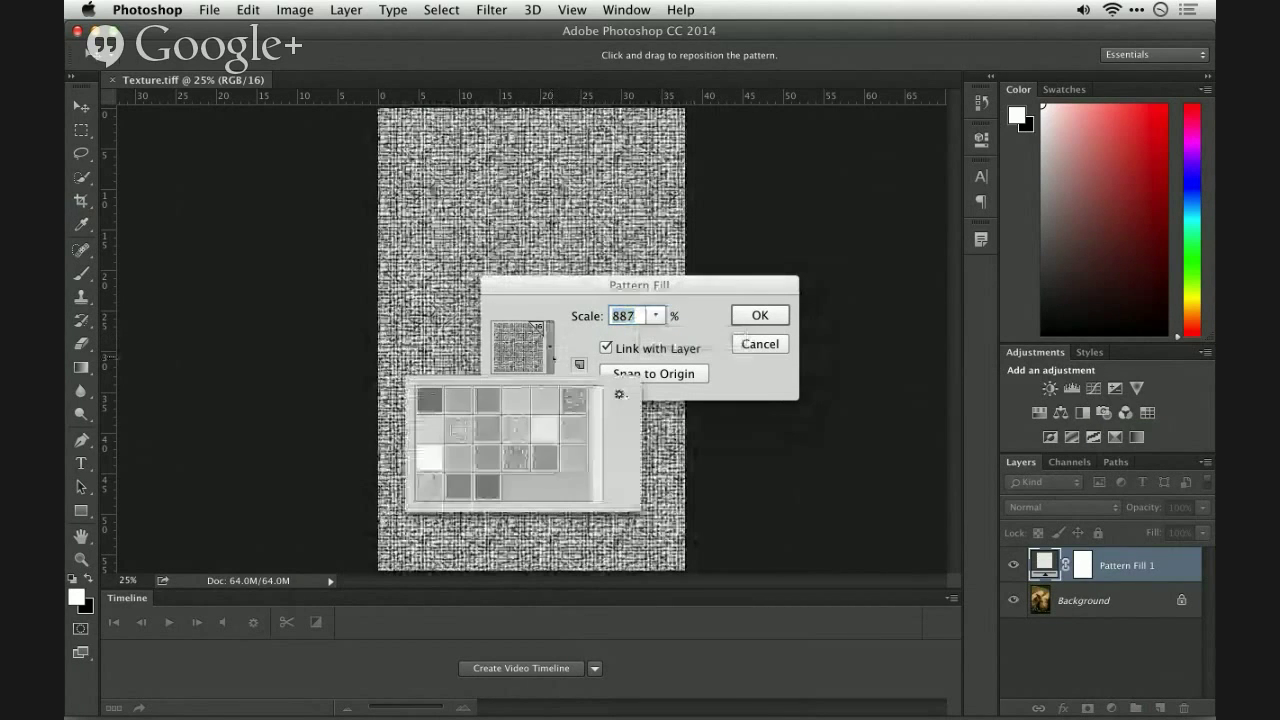
{"action": "left_click", "coordinate": [574, 430]}
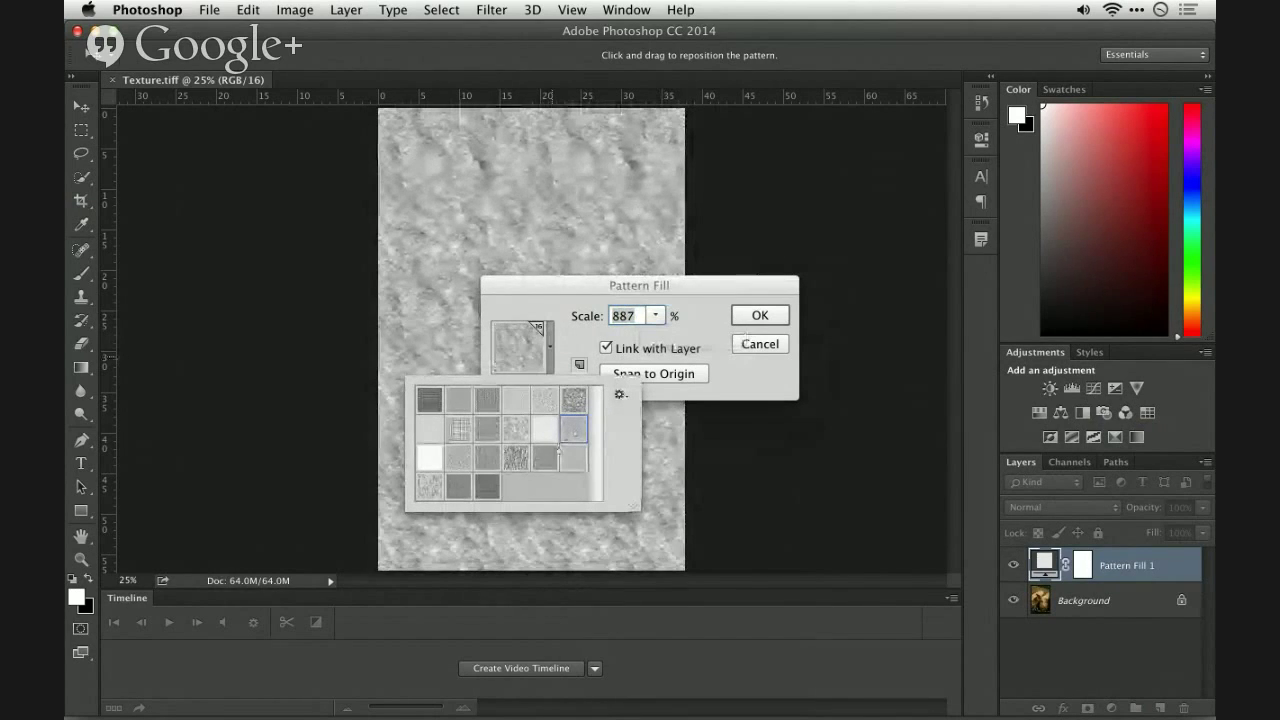
{"action": "left_click", "coordinate": [544, 457]}
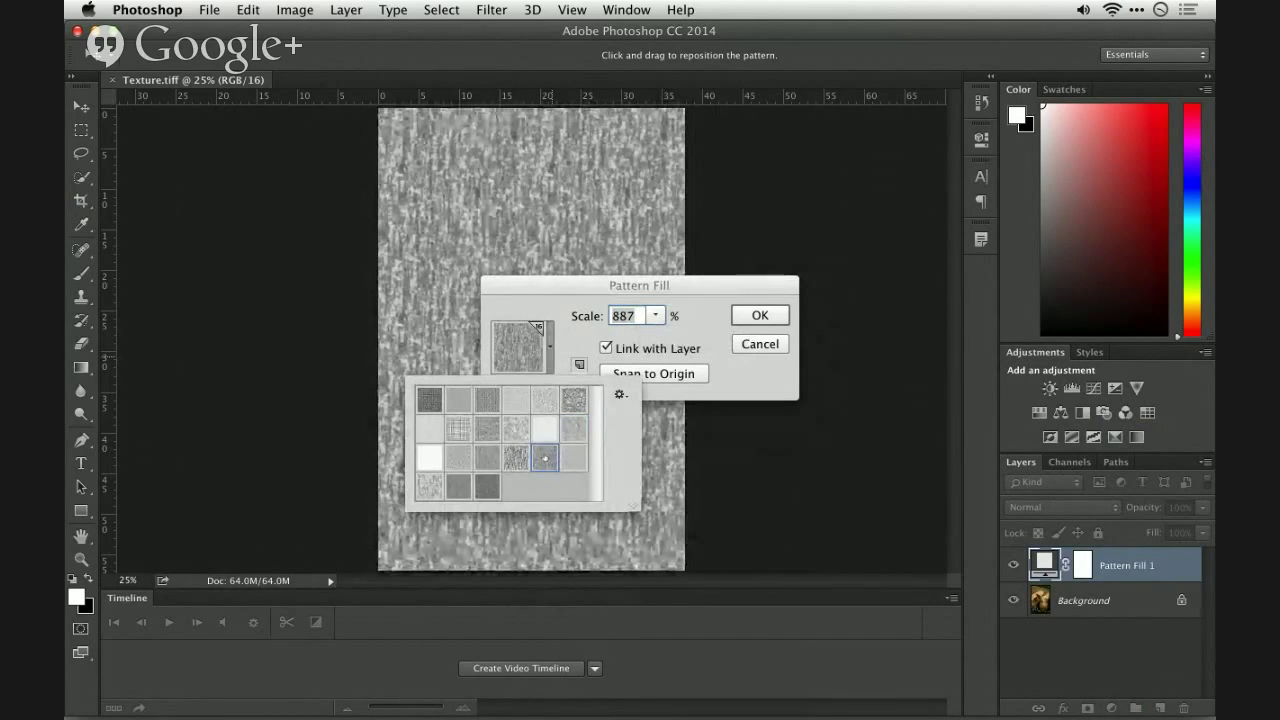
{"action": "left_click", "coordinate": [569, 460]}
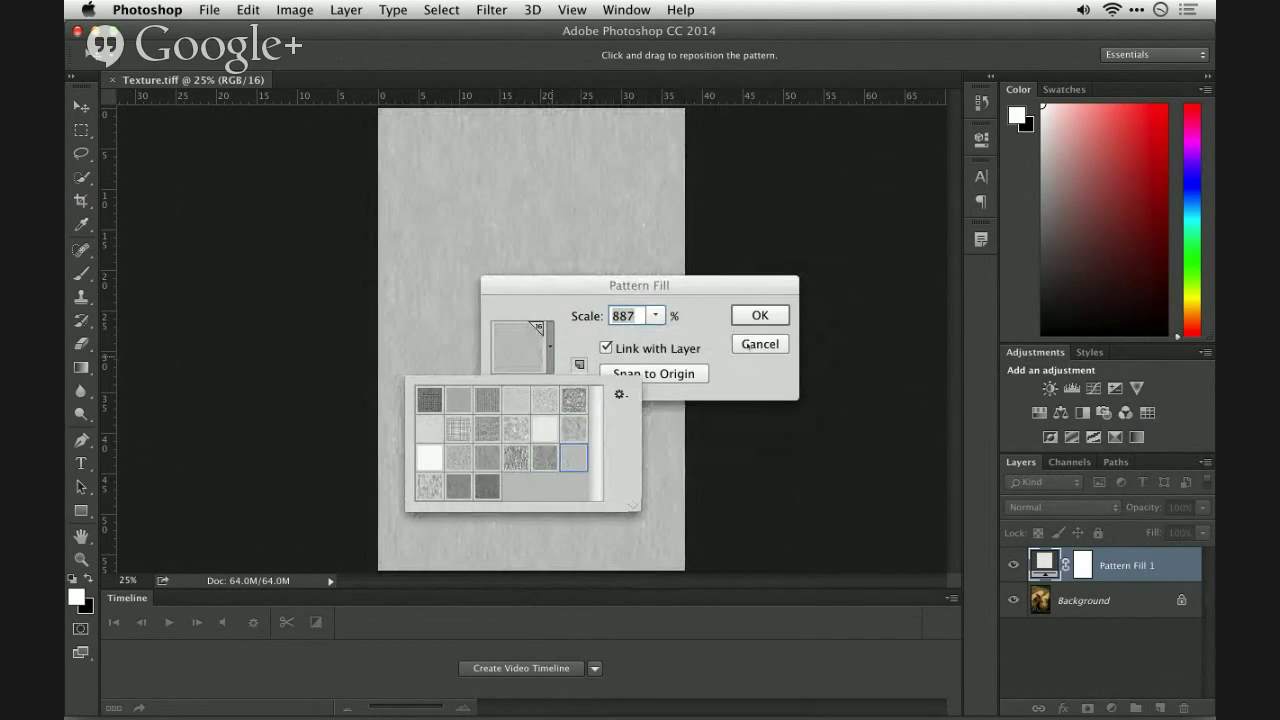
{"action": "left_click", "coordinate": [760, 316]}
{"action": "left_click", "coordinate": [761, 317]}
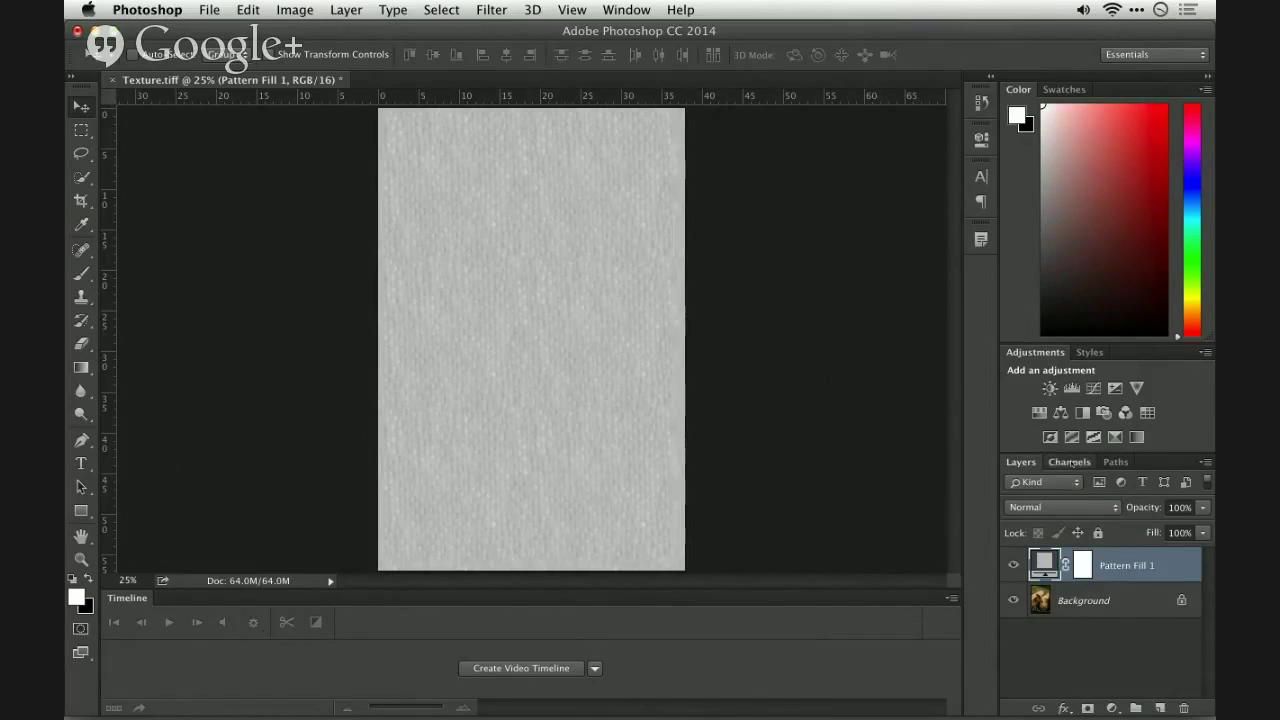
Load the RGB composite brightness as a selection and add it as a mask on the pig photo
{"action": "left_click", "coordinate": [1070, 462]}
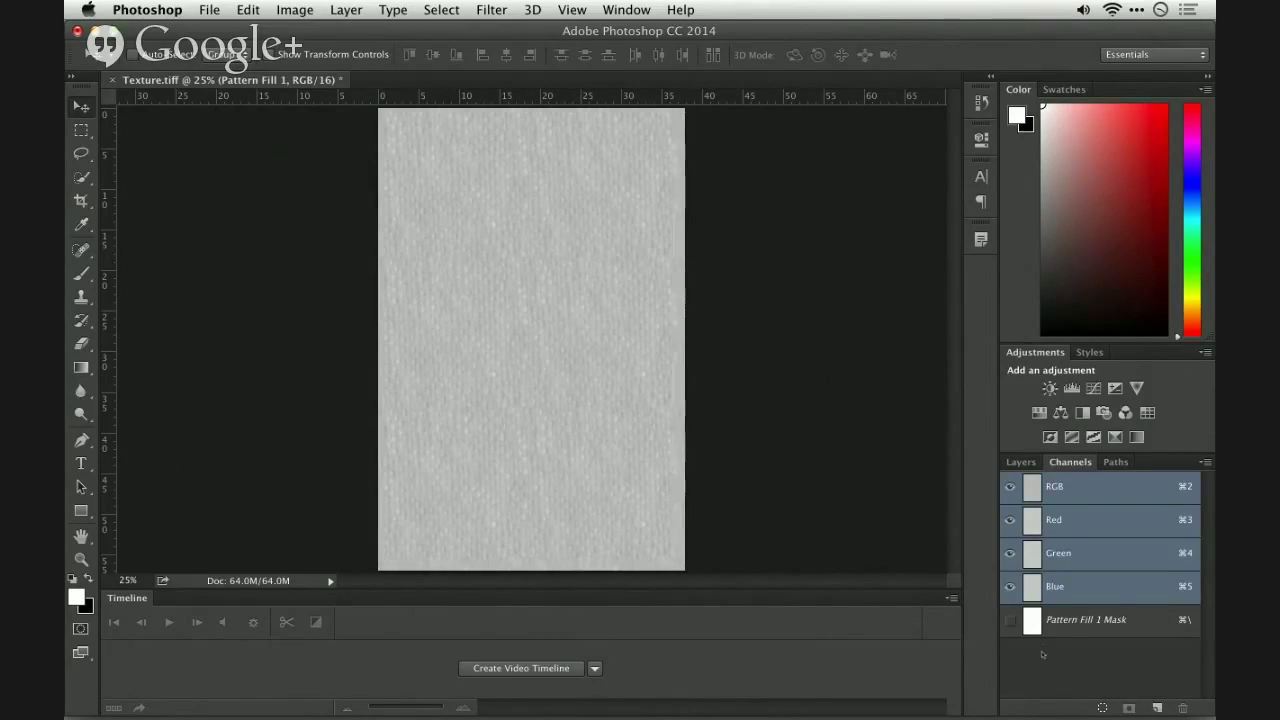
{"action": "left_click", "coordinate": [1031, 493], "text": "super"}
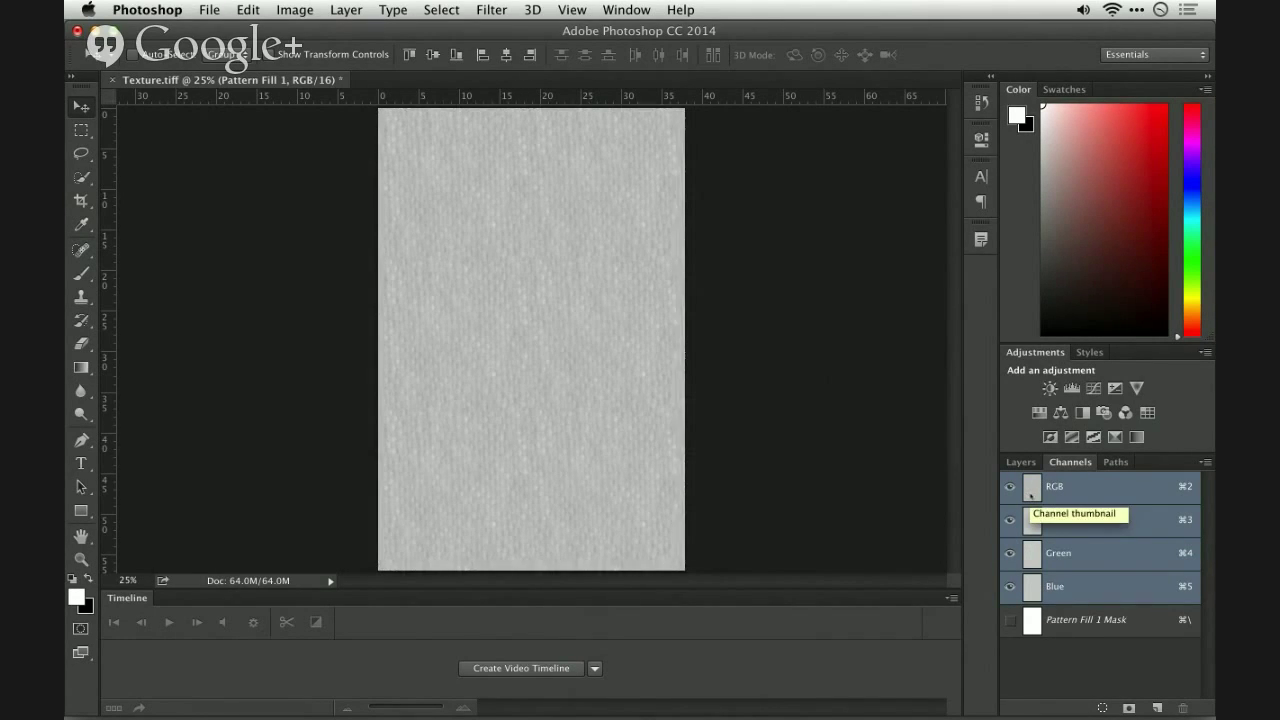
{"action": "left_click", "coordinate": [1021, 462]}
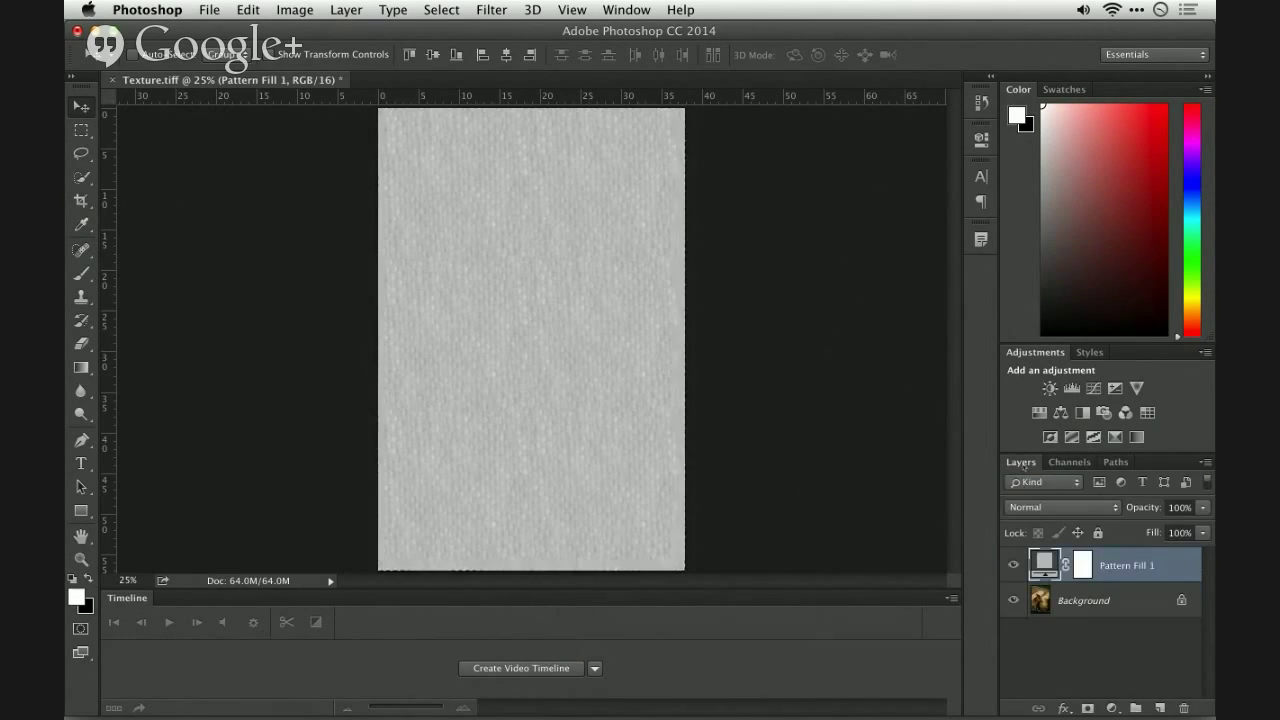
{"action": "left_click", "coordinate": [1014, 565]}
{"action": "left_click", "coordinate": [1040, 600]}
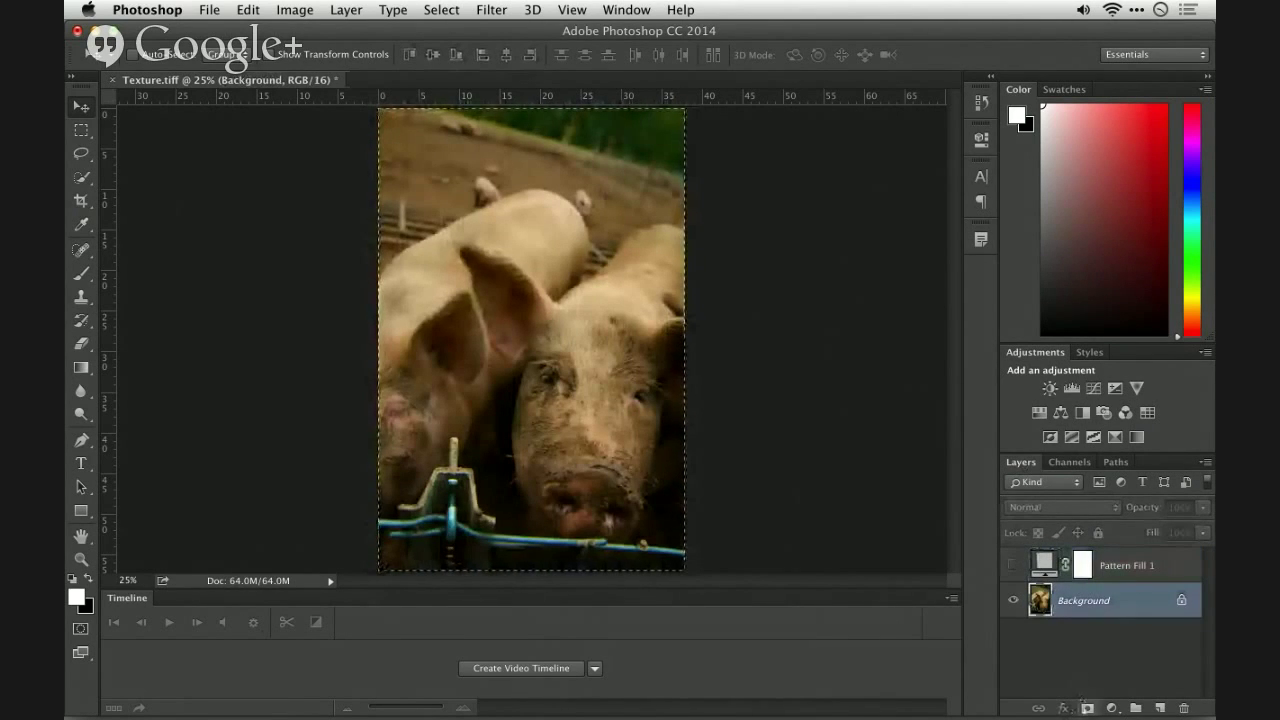
{"action": "left_click", "coordinate": [1087, 708]}
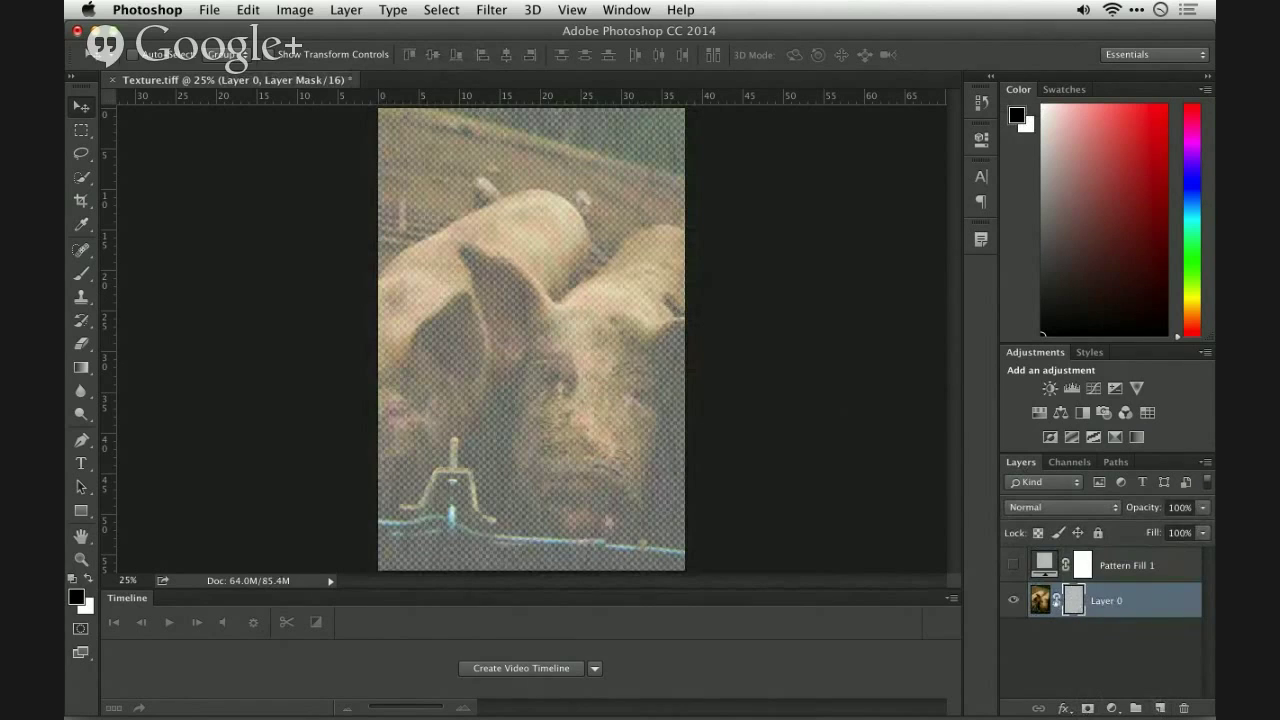
Move the masked photo above Pattern Fill 1 and show the fill layer again
{"action": "left_click_drag", "start_coordinate": [1050, 600], "coordinate": [1014, 560]}
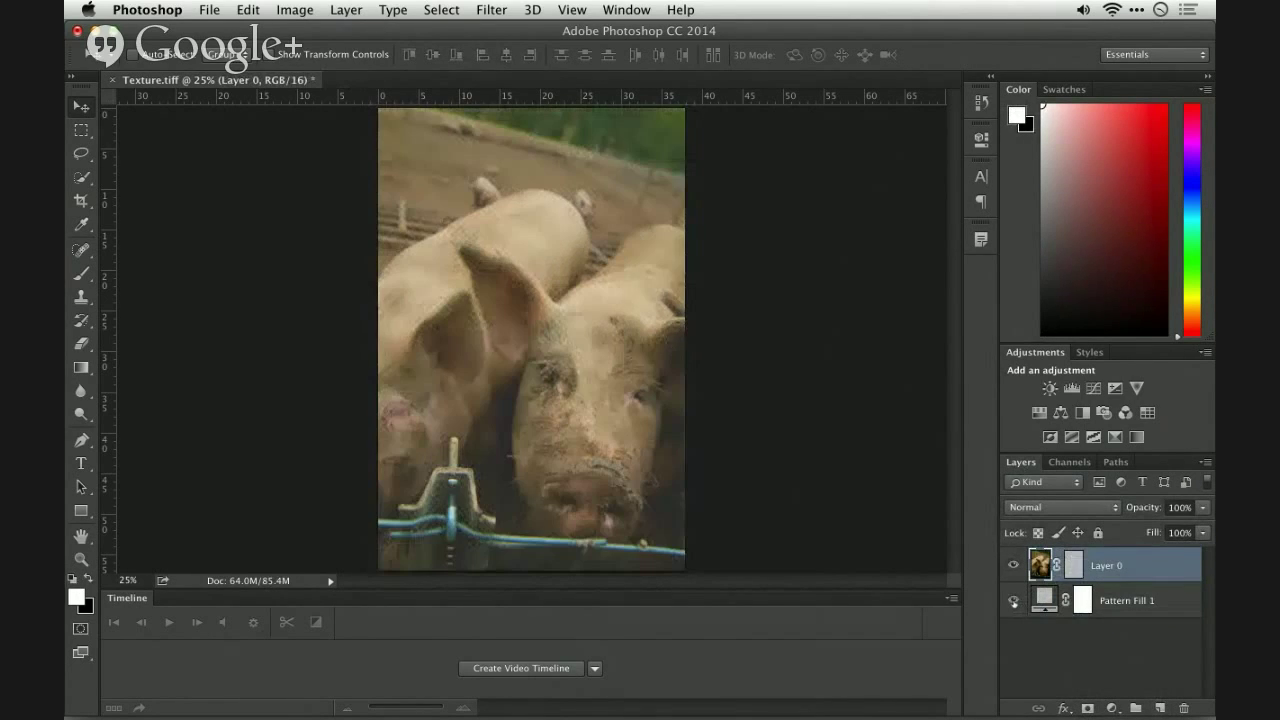
{"action": "key", "text": "super+plus"}
{"action": "key", "text": "super+plus"}
{"action": "key", "text": "super+plus"}
{"action": "key", "text": "super+plus"}
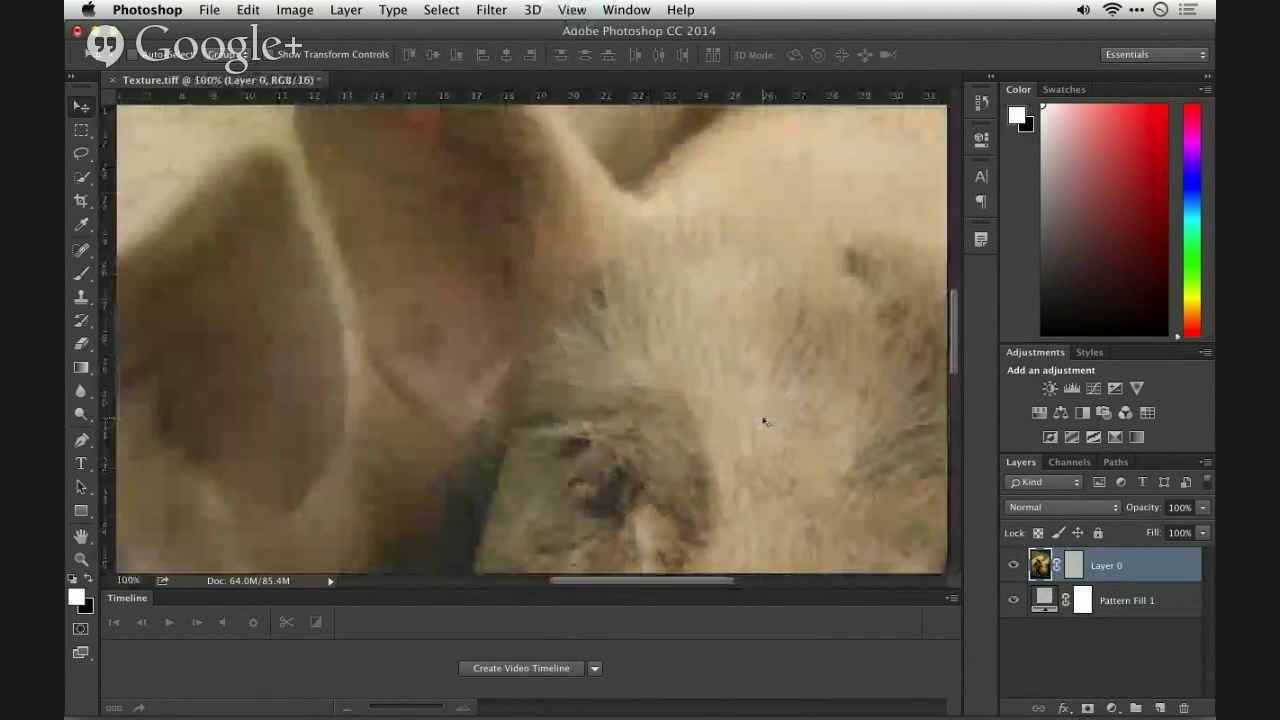
{"action": "key", "text": "super+plus"}
{"action": "key", "text": "super+minus"}
{"action": "key", "text": "super+minus"}
{"action": "key", "text": "super+minus"}
{"action": "key", "text": "super+minus"}
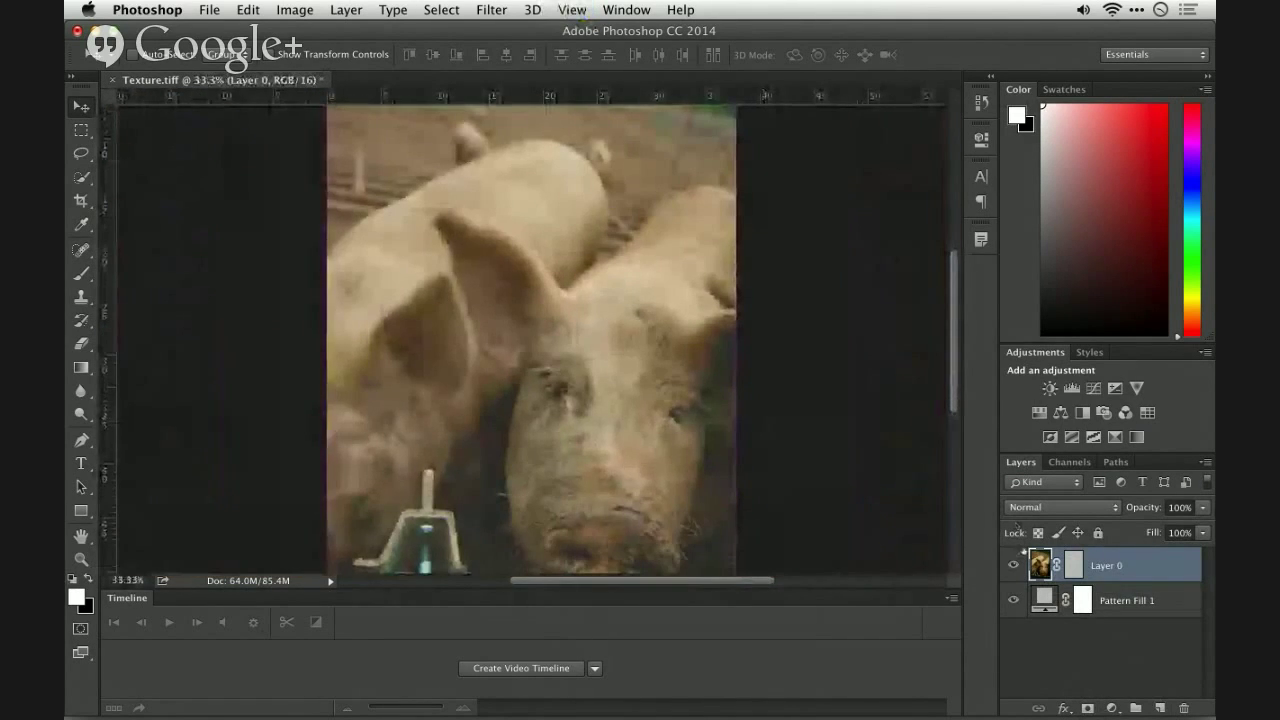
{"action": "left_click", "coordinate": [1013, 602]}
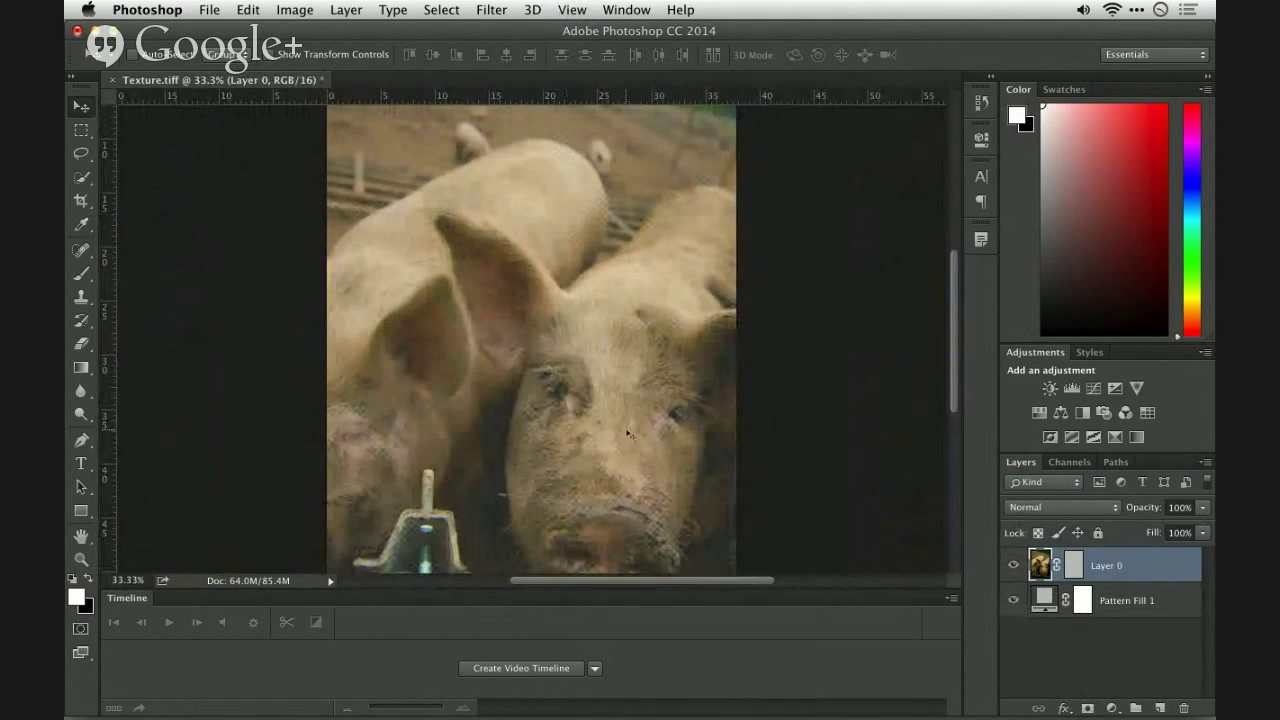
Duplicate Pattern Fill 1, move the copy to the top, and set its blend mode to Overlay
{"action": "left_click", "coordinate": [1130, 600]}
{"action": "key", "text": "super+j"}
{"action": "left_click_drag", "start_coordinate": [1130, 600], "coordinate": [1125, 552]}
{"action": "left_click", "coordinate": [1060, 507]}
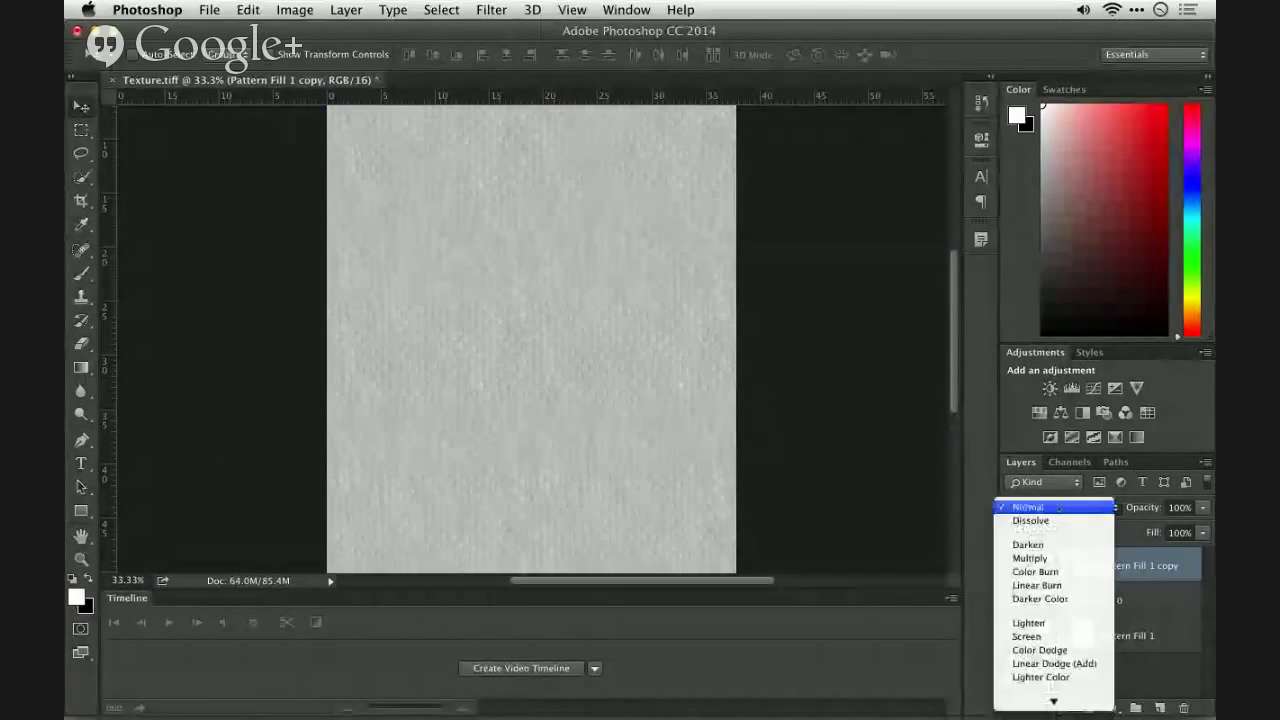
{"action": "left_click", "coordinate": [1045, 558]}
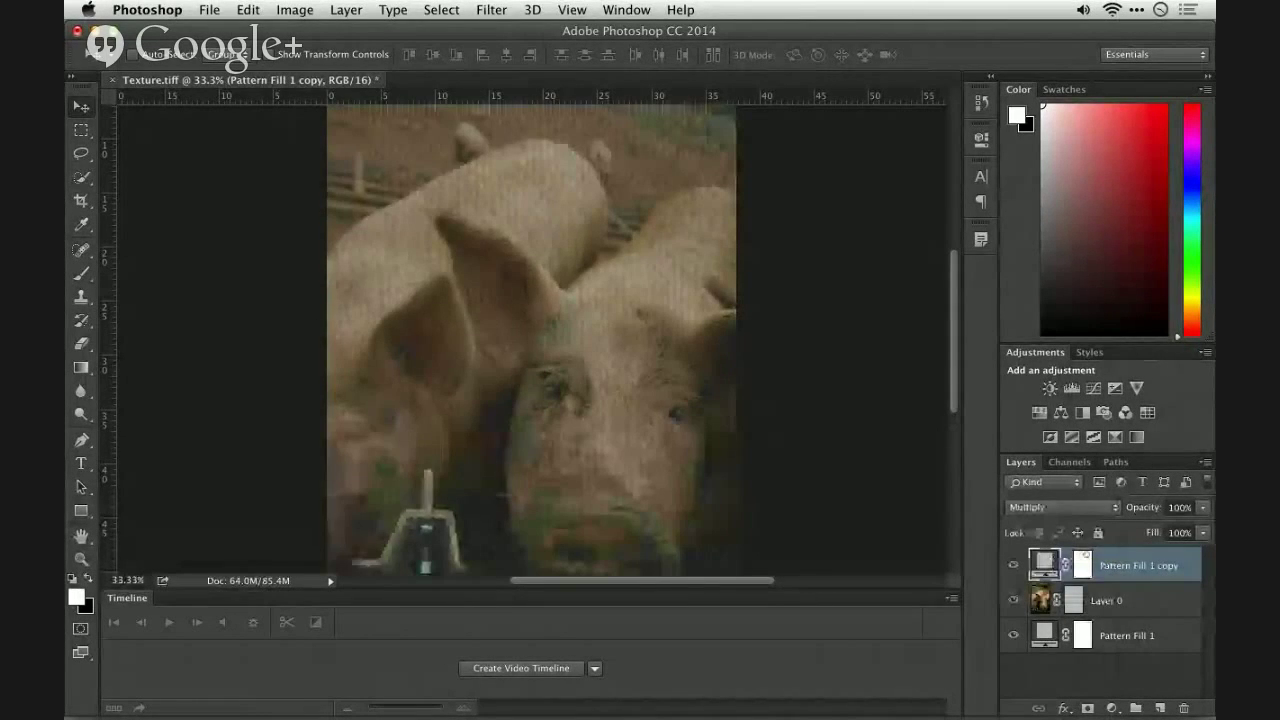
{"action": "left_click", "coordinate": [1065, 507]}
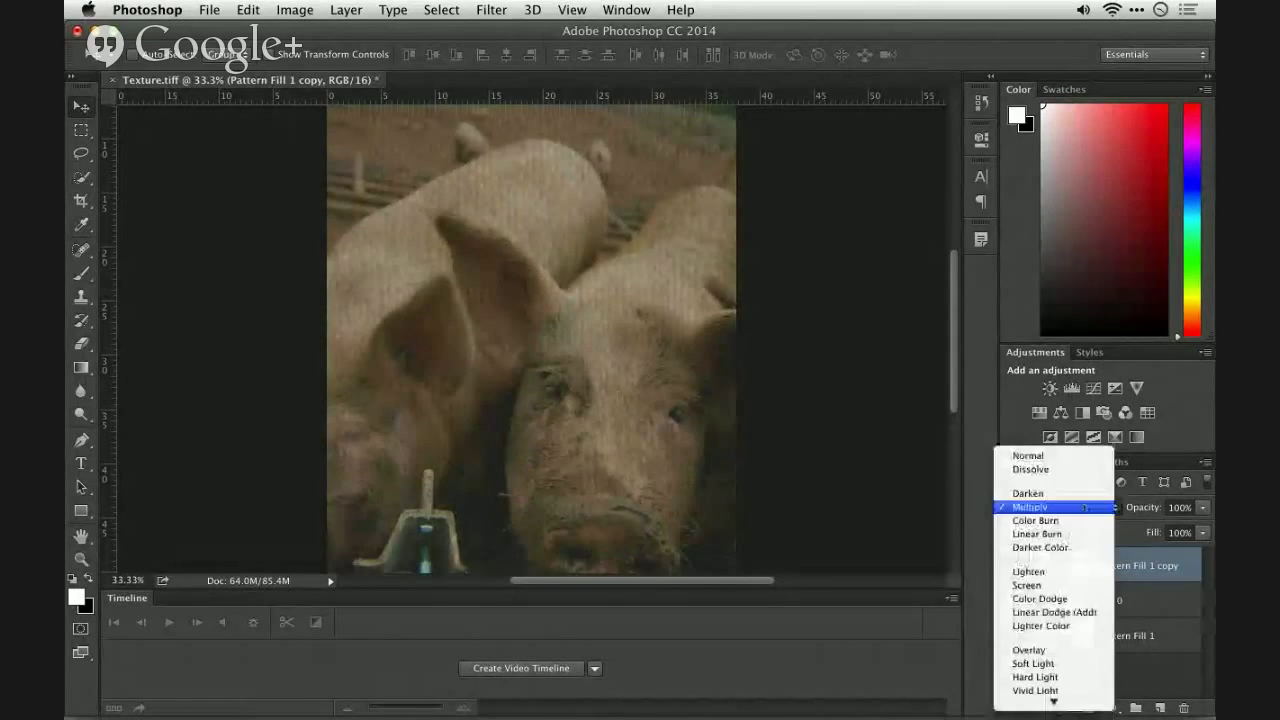
{"action": "left_click", "coordinate": [1073, 651]}
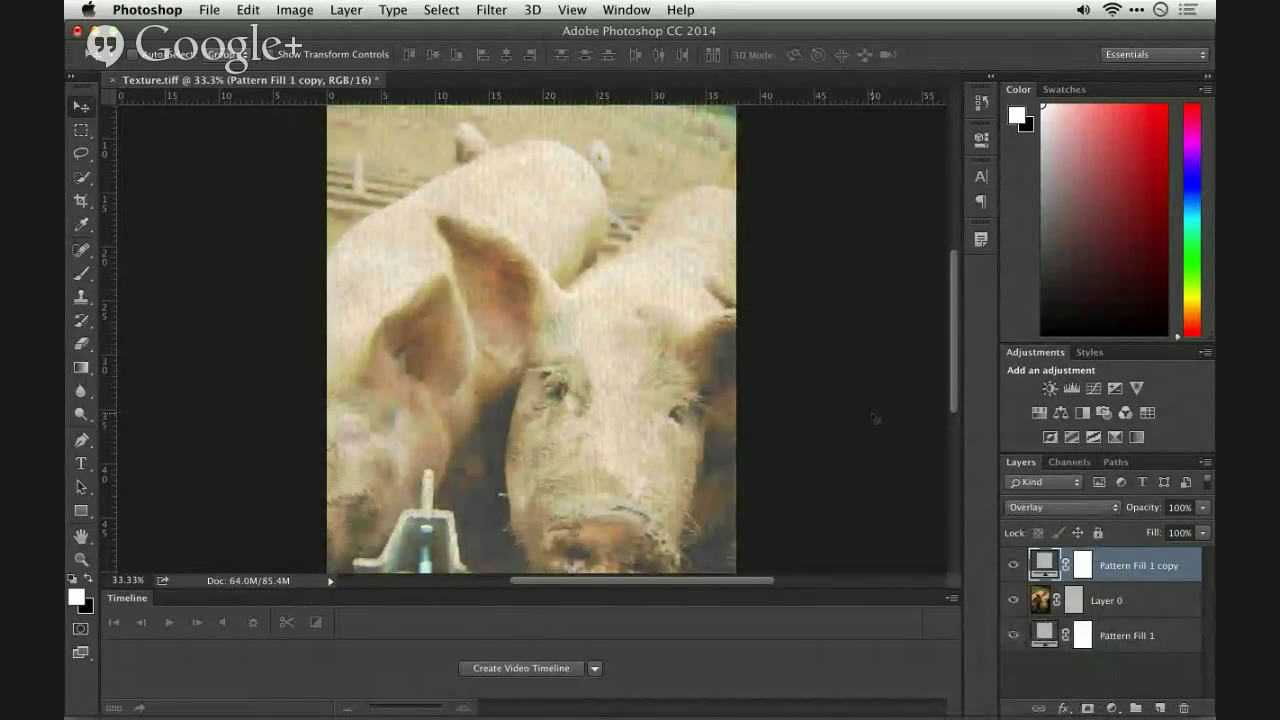
{"action": "key", "text": "super+plus"}
{"action": "key", "text": "super+minus"}
{"action": "key", "text": "super+minus"}
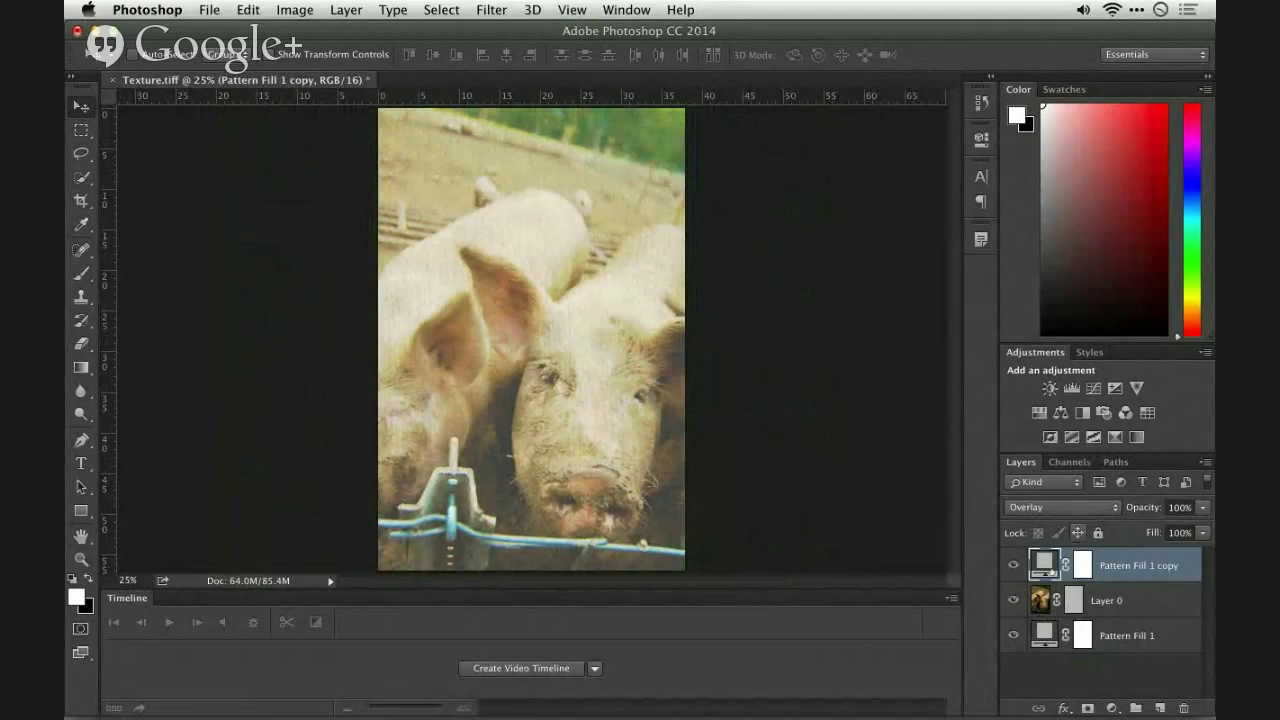
Hide the Pattern Fill 1 copy and toggle Pattern Fill 1's visibility on and off
{"action": "left_click", "coordinate": [1014, 565]}
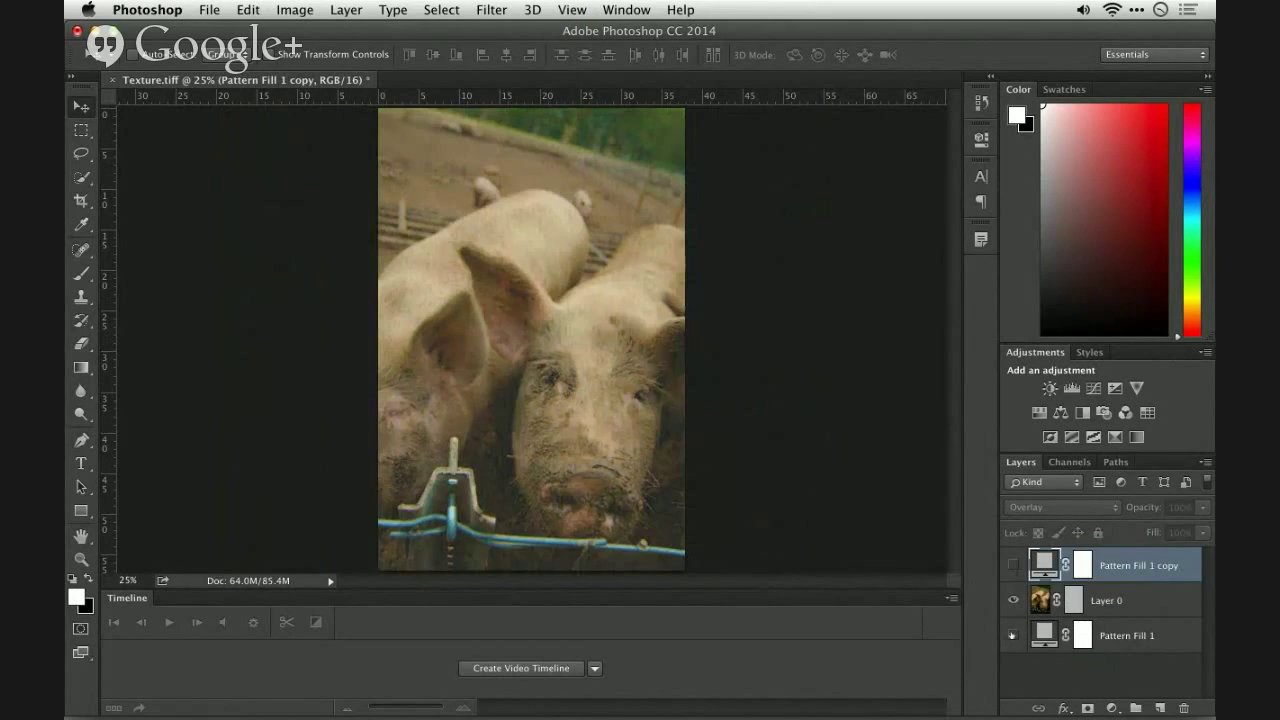
{"action": "left_click", "coordinate": [1012, 635]}
{"action": "left_click", "coordinate": [1012, 635]}
{"action": "left_click", "coordinate": [1010, 600]}
{"action": "left_click", "coordinate": [1012, 600]}
{"action": "key", "text": "super+Tab"}
{"action": "key", "text": "super+Tab"}
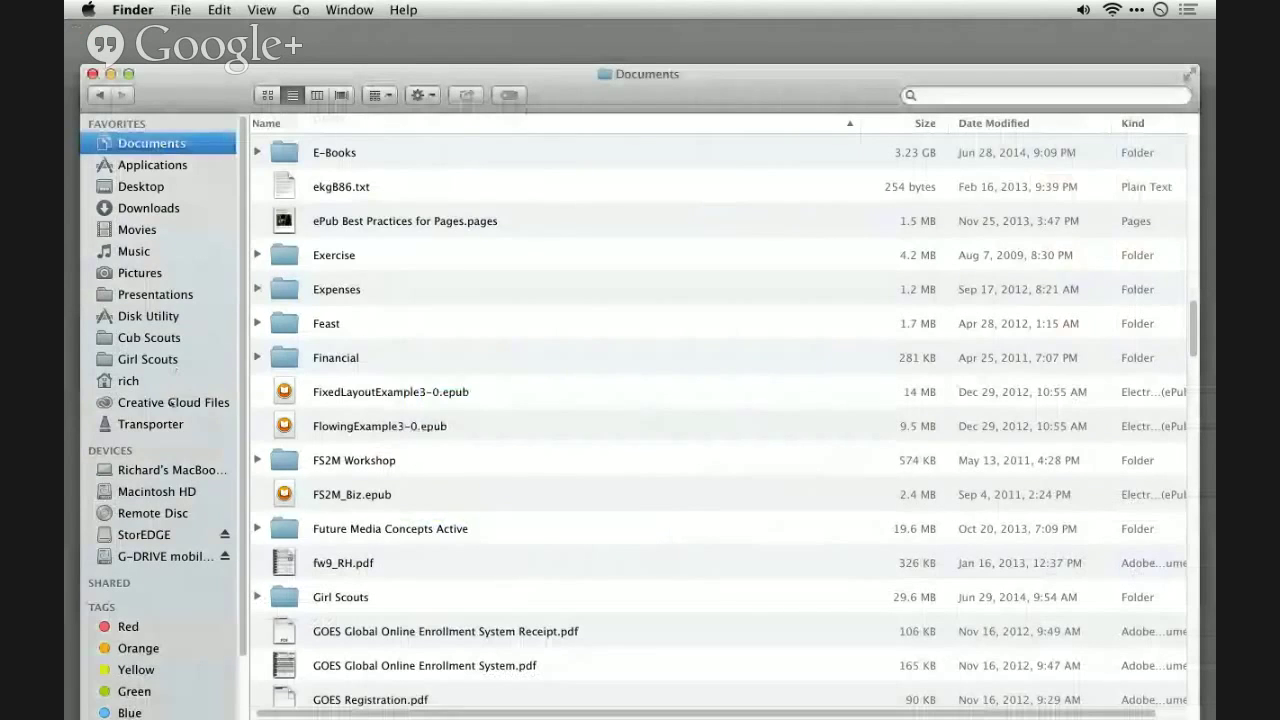
{"action": "left_click", "coordinate": [172, 402]}
{"action": "double_click", "coordinate": [357, 360]}
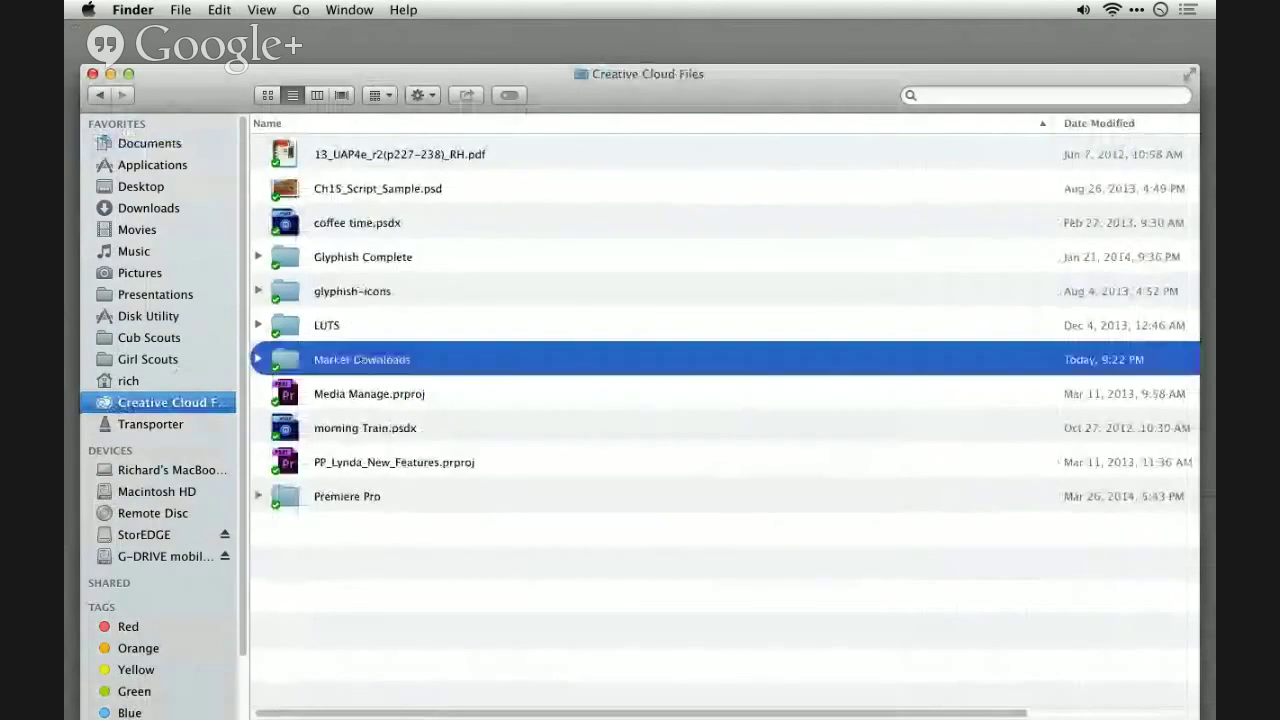
{"action": "left_click", "coordinate": [346, 161]}
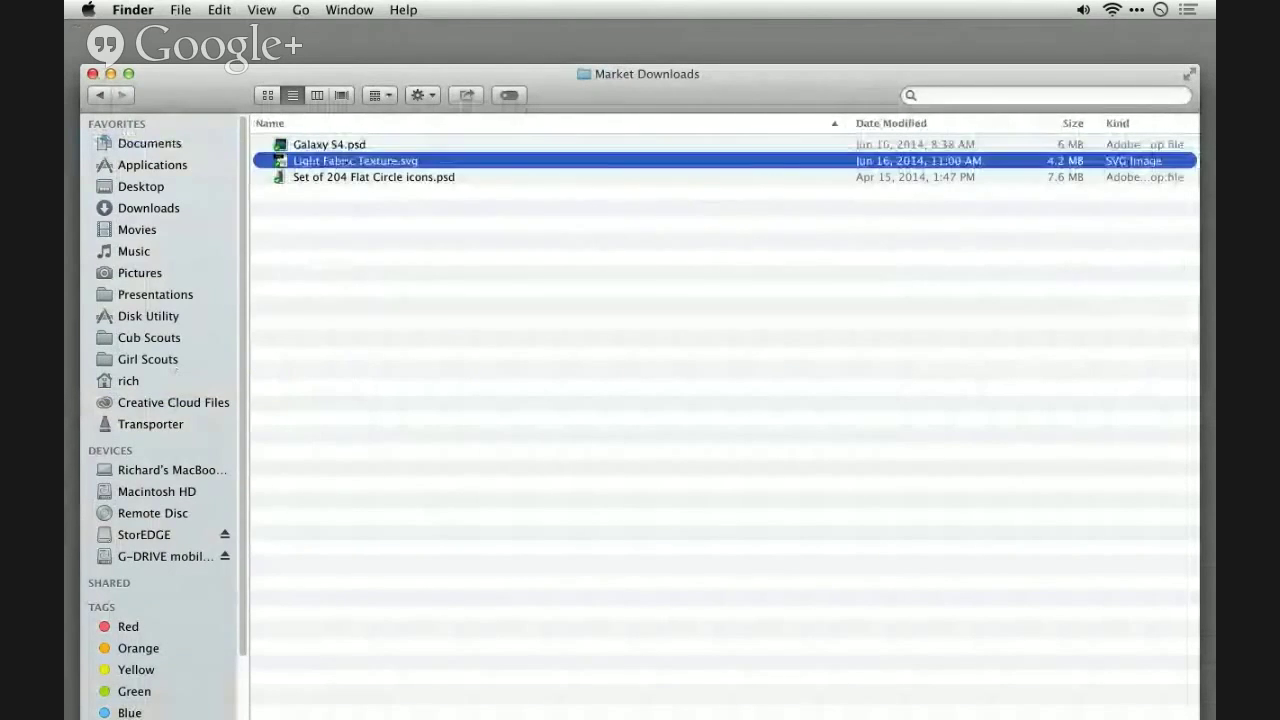
{"action": "key", "text": "space"}
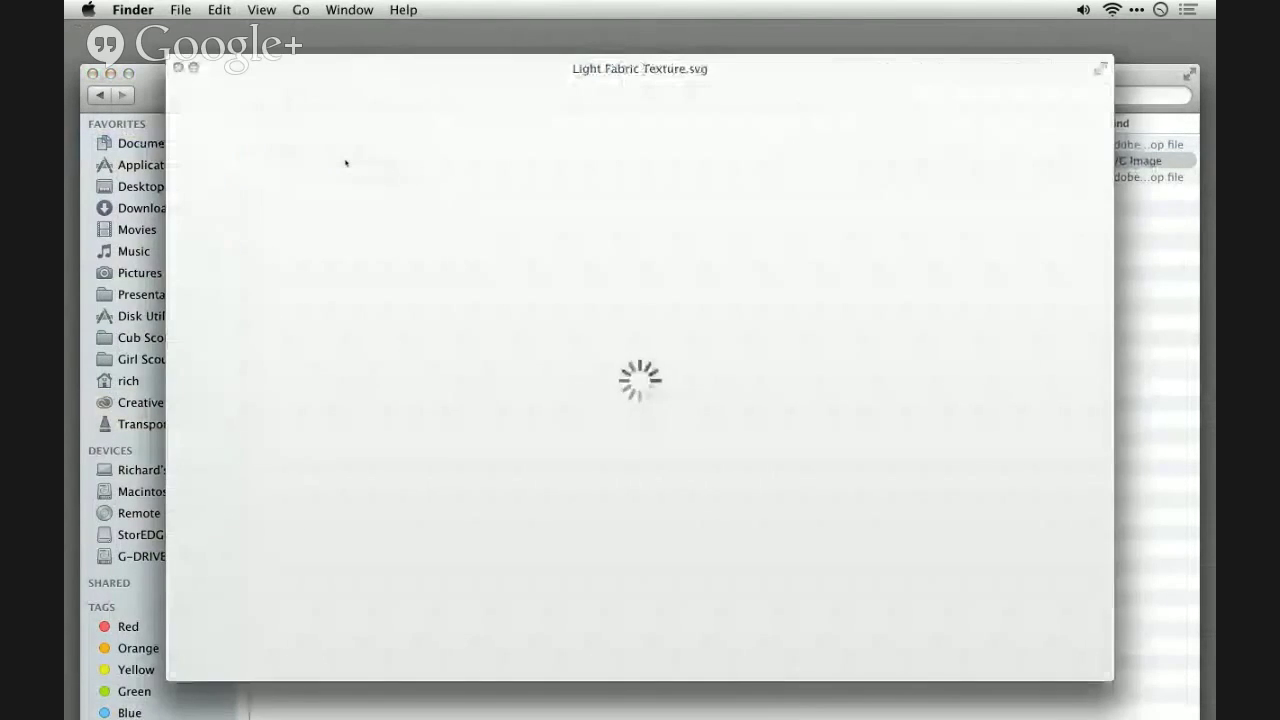
{"action": "key", "text": "space"}
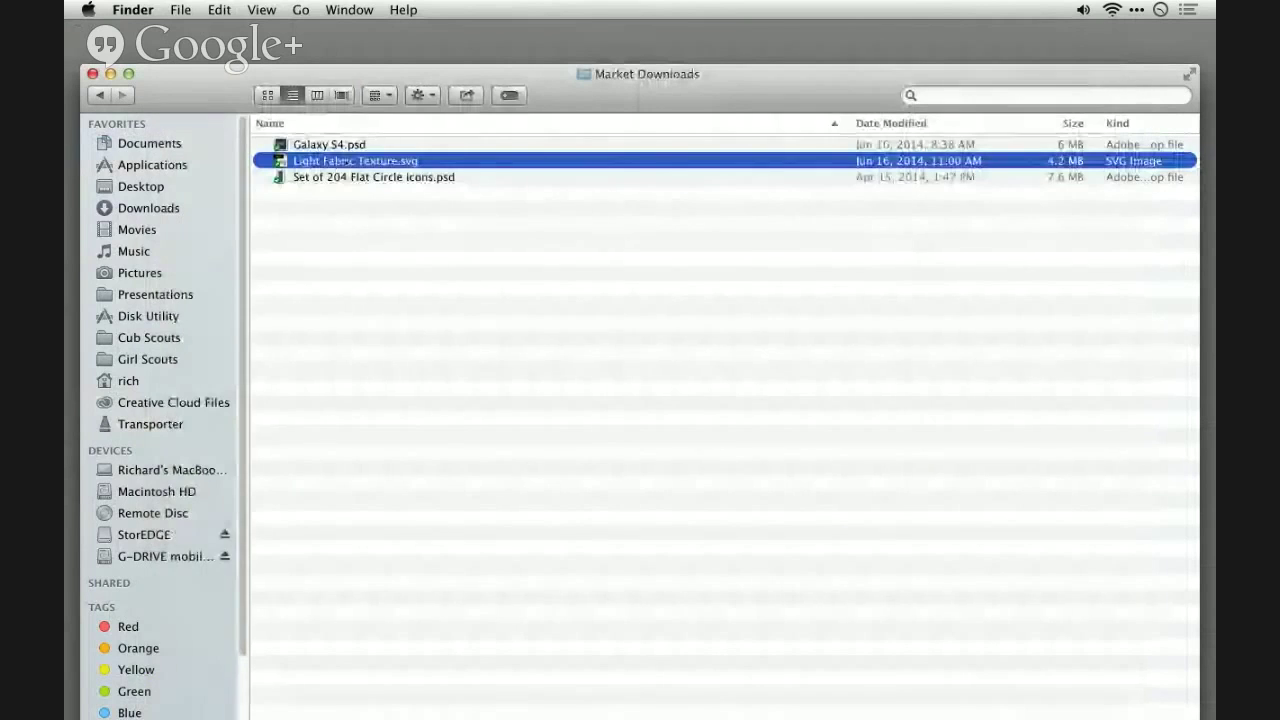
{"action": "left_click_drag", "start_coordinate": [345, 162], "coordinate": [604, 697]}
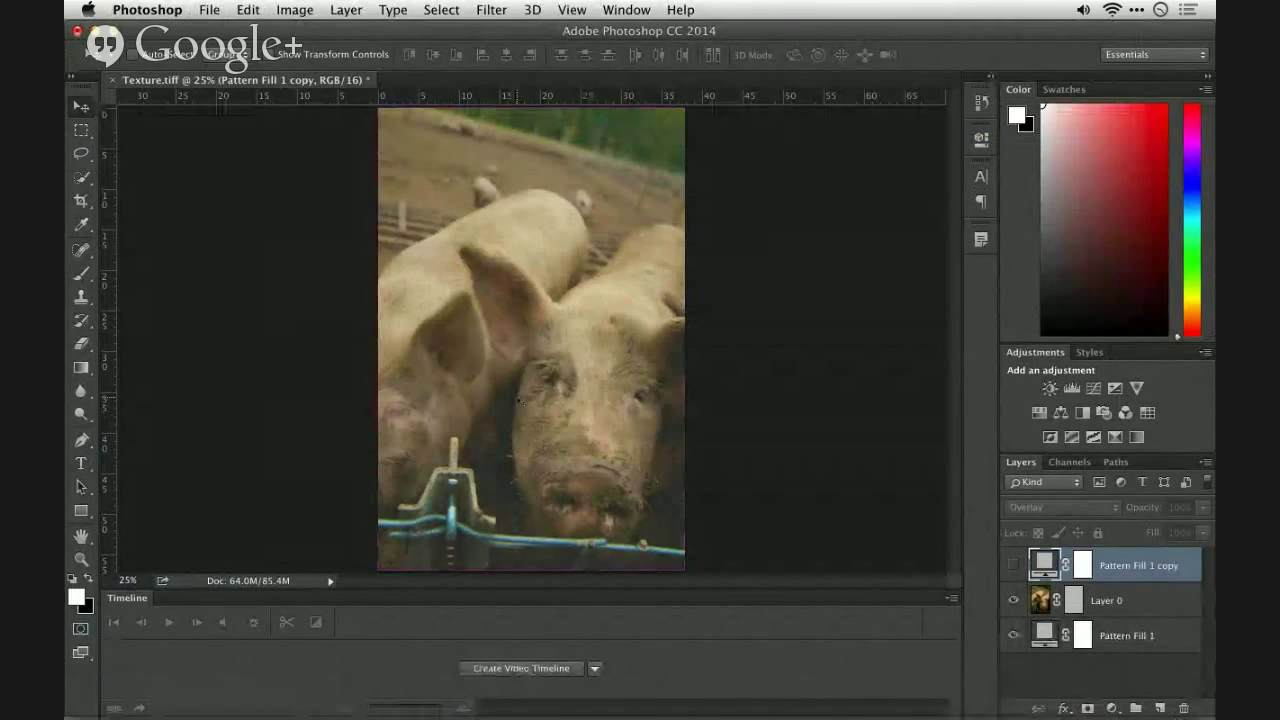
Browse Creative Cloud Files > Market Downloads in the Open dialog, then cancel without opening
{"action": "key", "text": "super+o"}
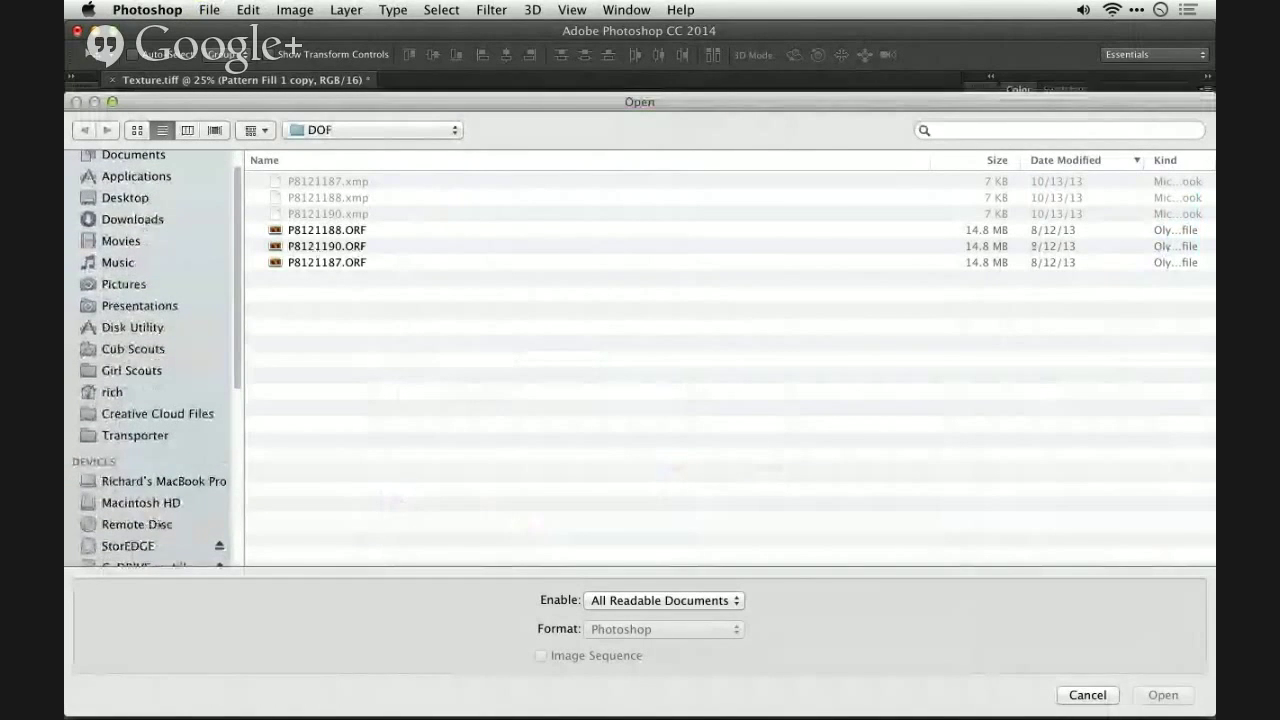
{"action": "scroll", "coordinate": [157, 493], "scroll_direction": "down", "scroll_amount": 3}
{"action": "scroll", "coordinate": [157, 494], "scroll_direction": "up", "scroll_amount": 2}
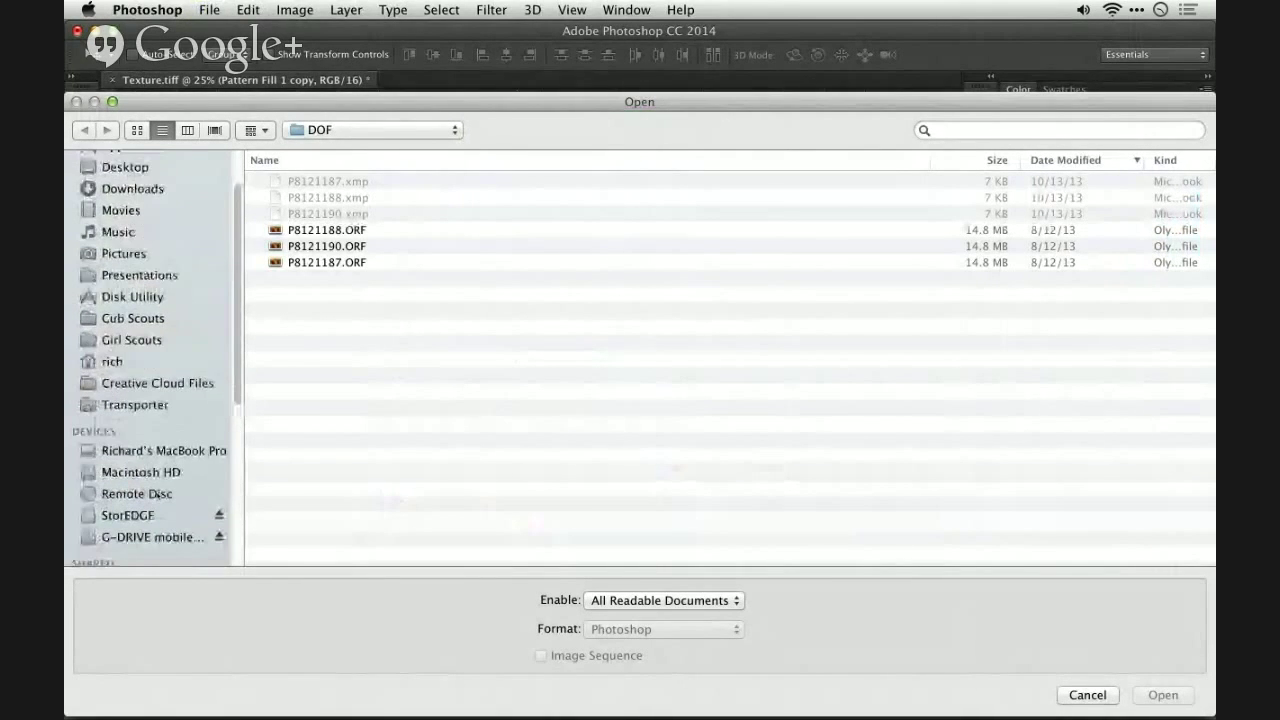
{"action": "left_click", "coordinate": [157, 392]}
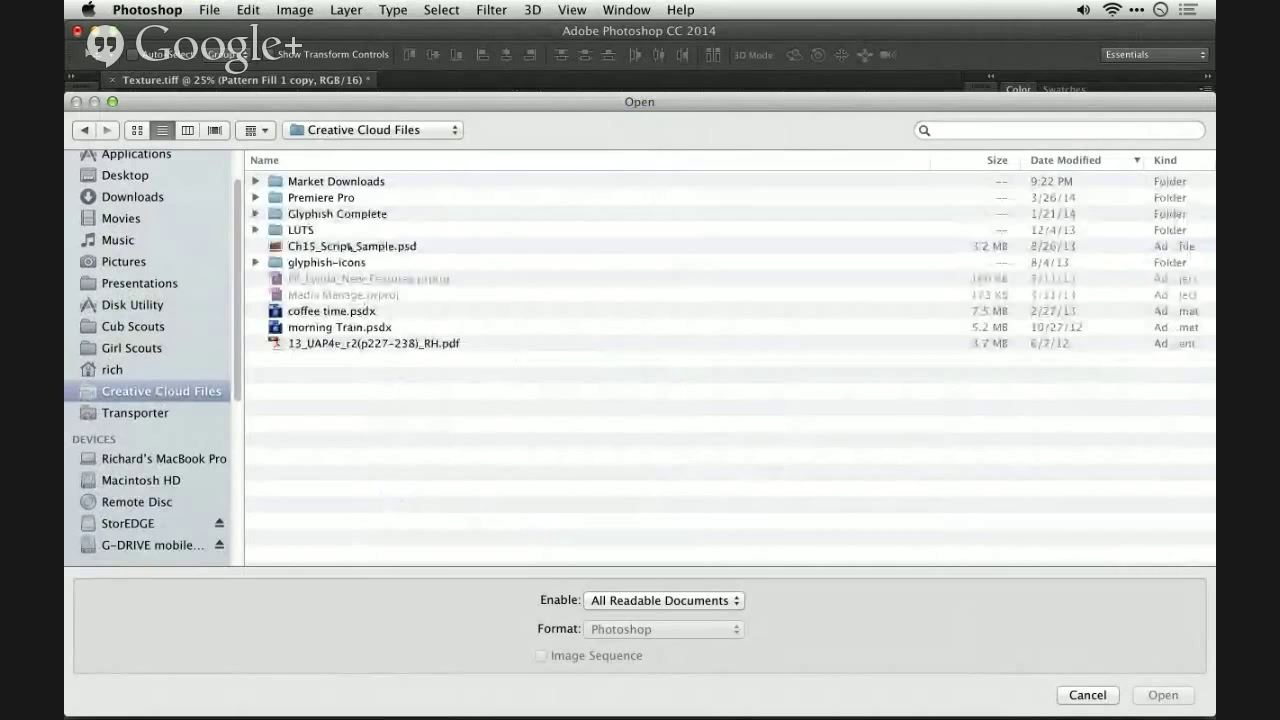
{"action": "double_click", "coordinate": [329, 181]}
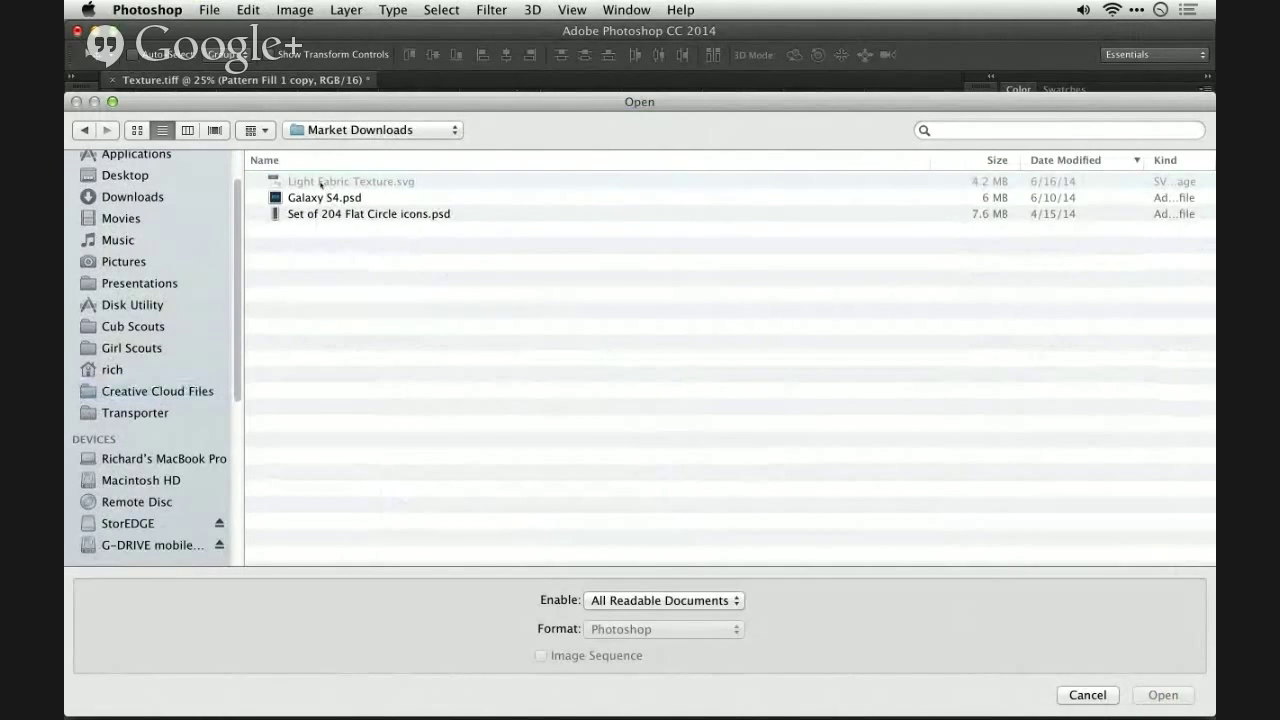
{"action": "left_click", "coordinate": [322, 198]}
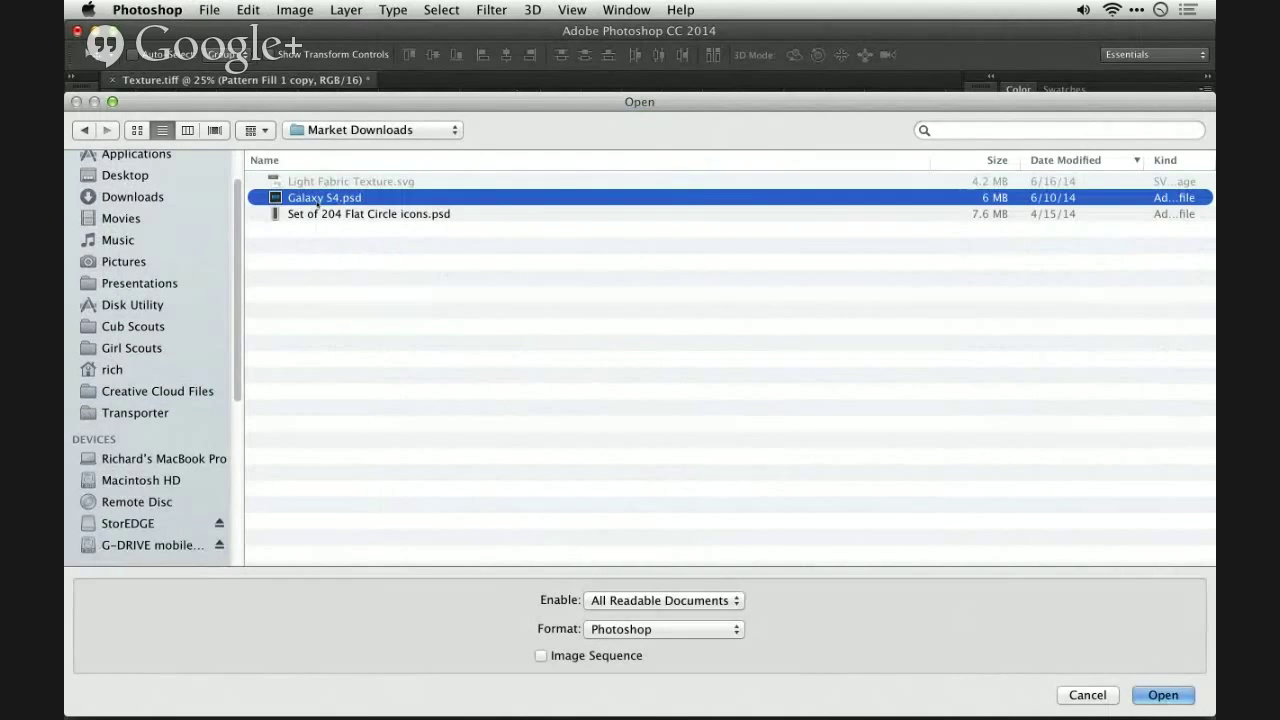
{"action": "left_click", "coordinate": [1068, 694]}
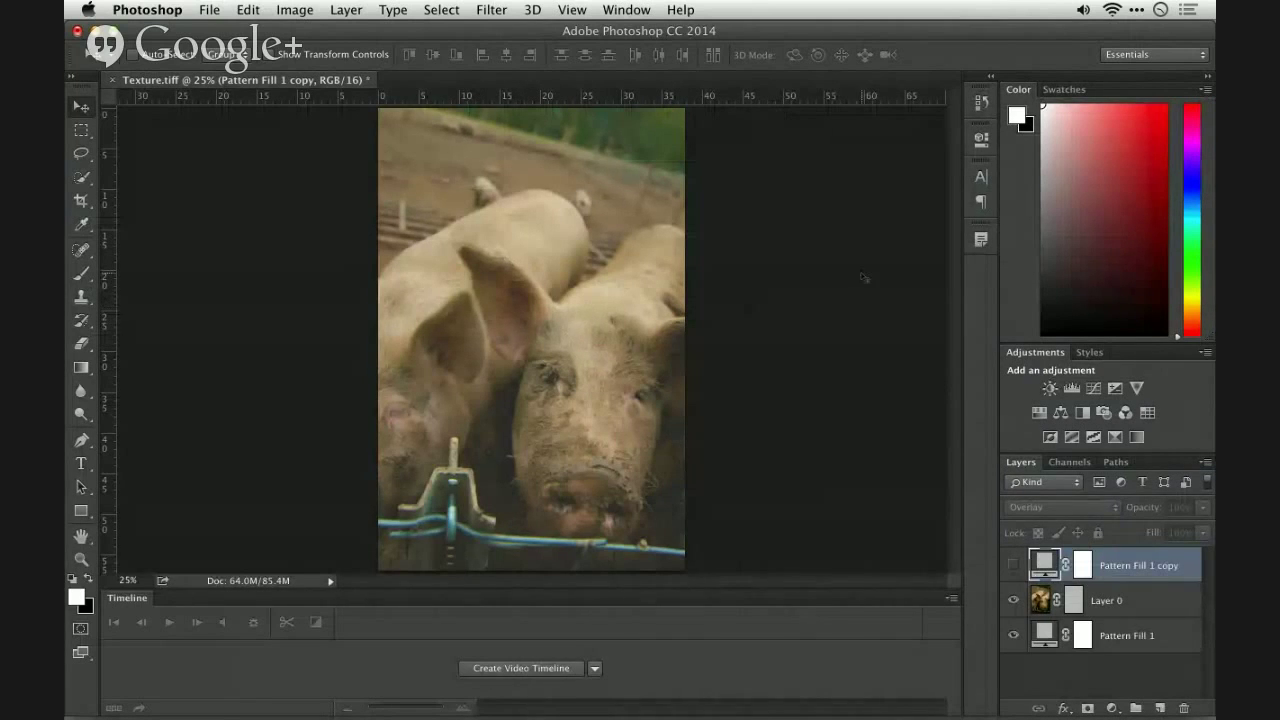
Check the Pattern Fill 1 copy settings, then hide the copy and the pig photo
{"action": "left_click", "coordinate": [1013, 565]}
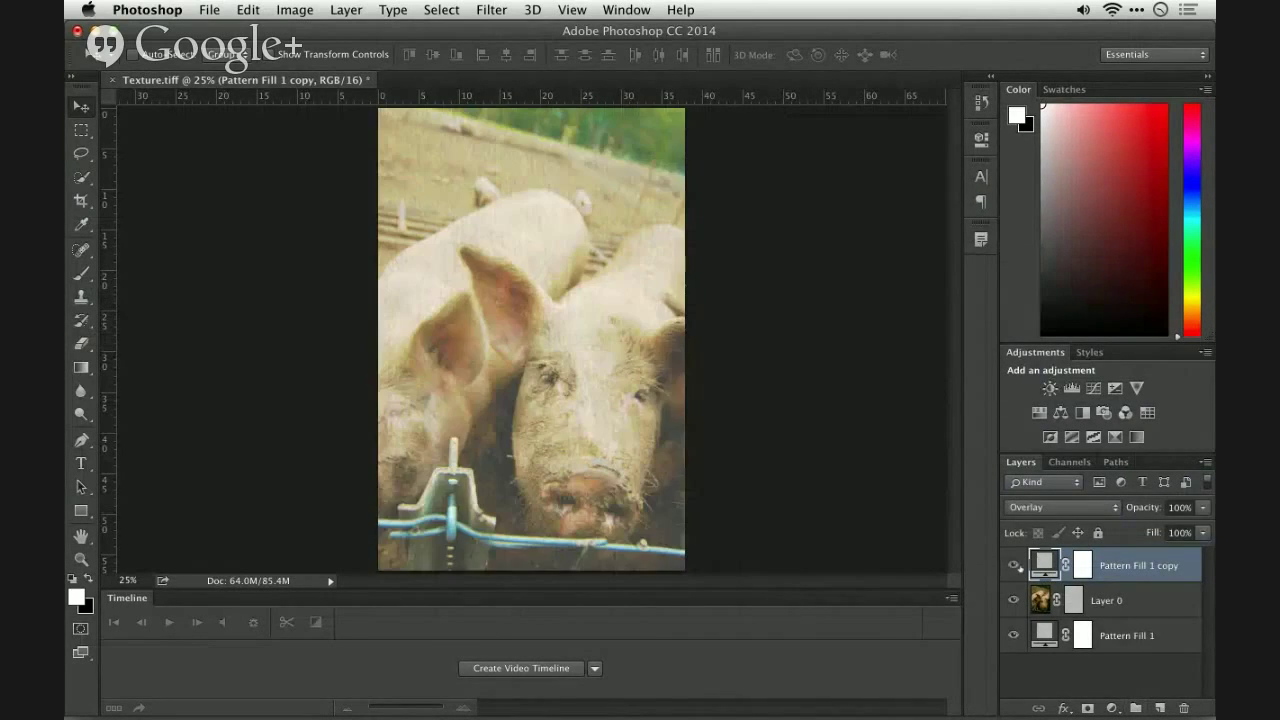
{"action": "double_click", "coordinate": [1044, 565]}
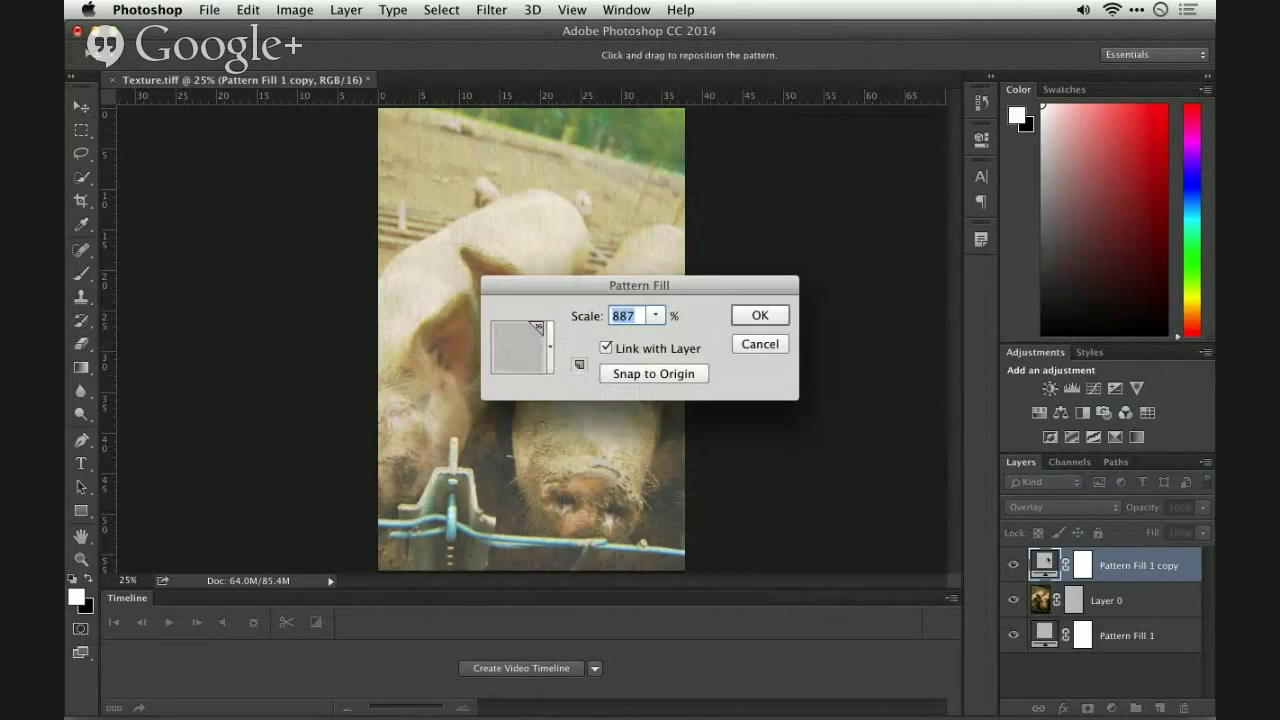
{"action": "left_click", "coordinate": [656, 316]}
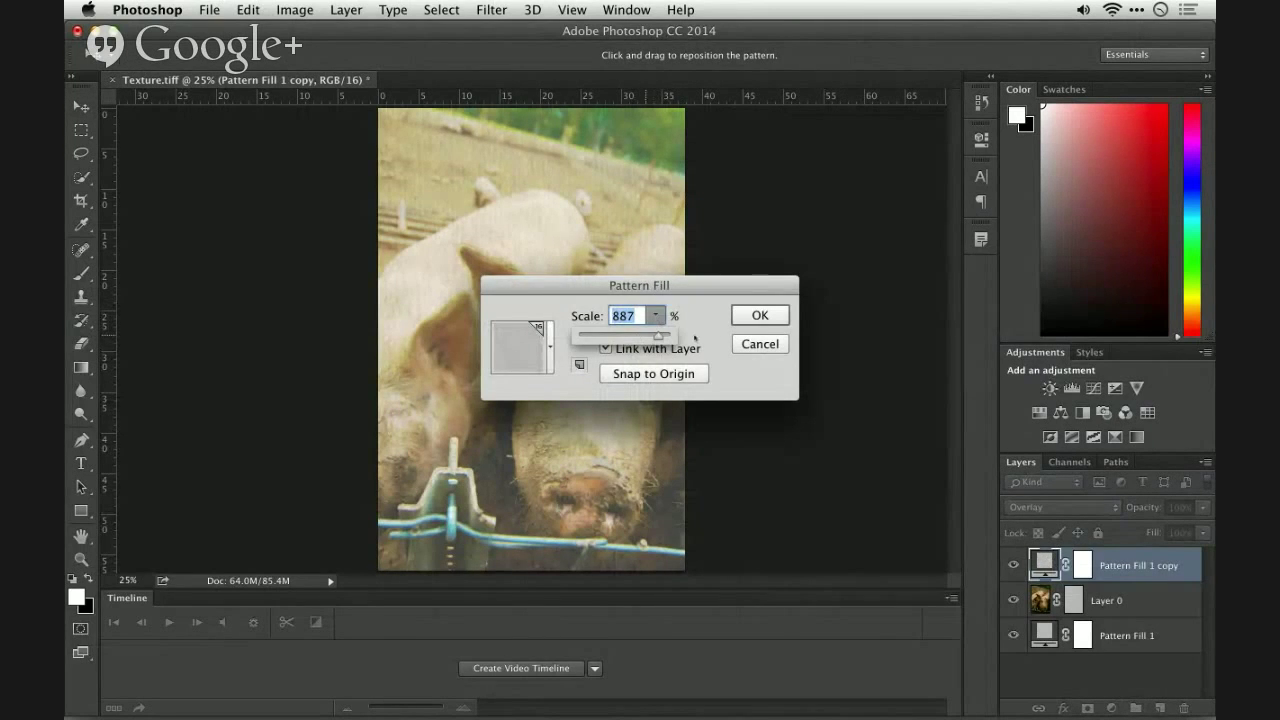
{"action": "left_click", "coordinate": [707, 343]}
{"action": "left_click", "coordinate": [760, 315]}
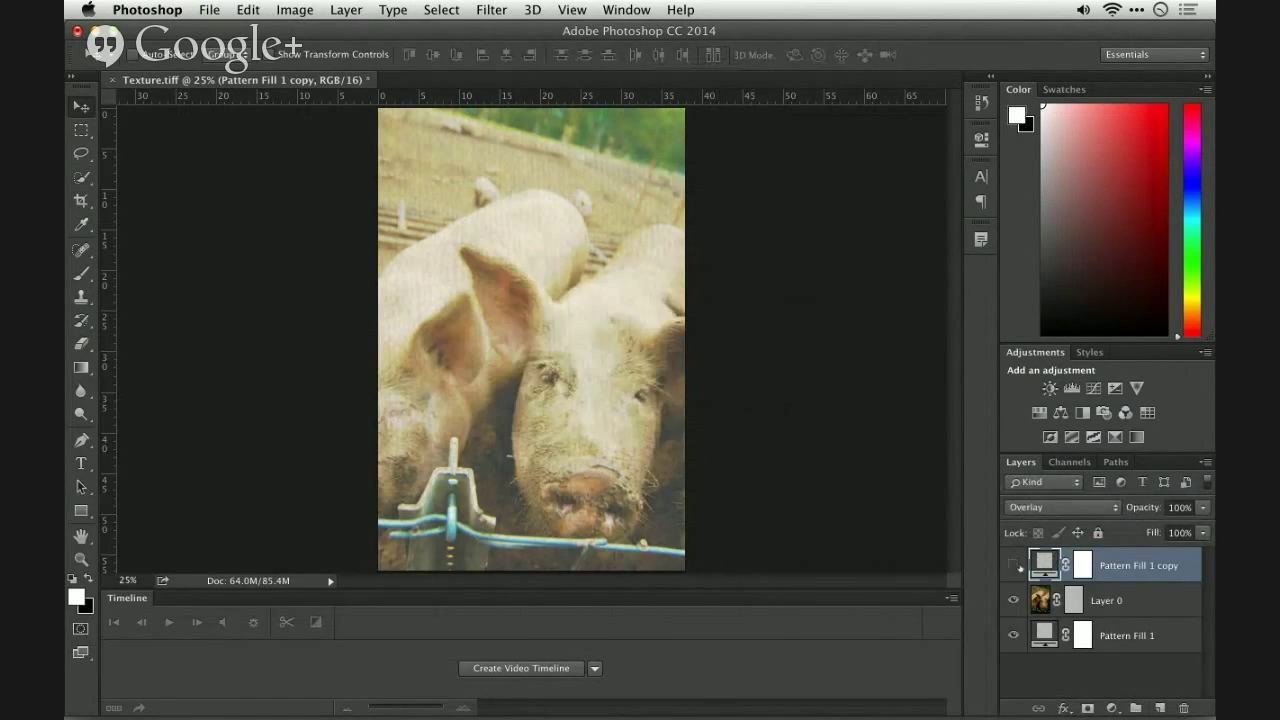
{"action": "left_click", "coordinate": [1013, 565]}
{"action": "left_click", "coordinate": [1014, 600]}
Change Pattern Fill 1 to the dark woven pattern at 979% scale, shifted toward the upper left
{"action": "double_click", "coordinate": [1044, 635]}
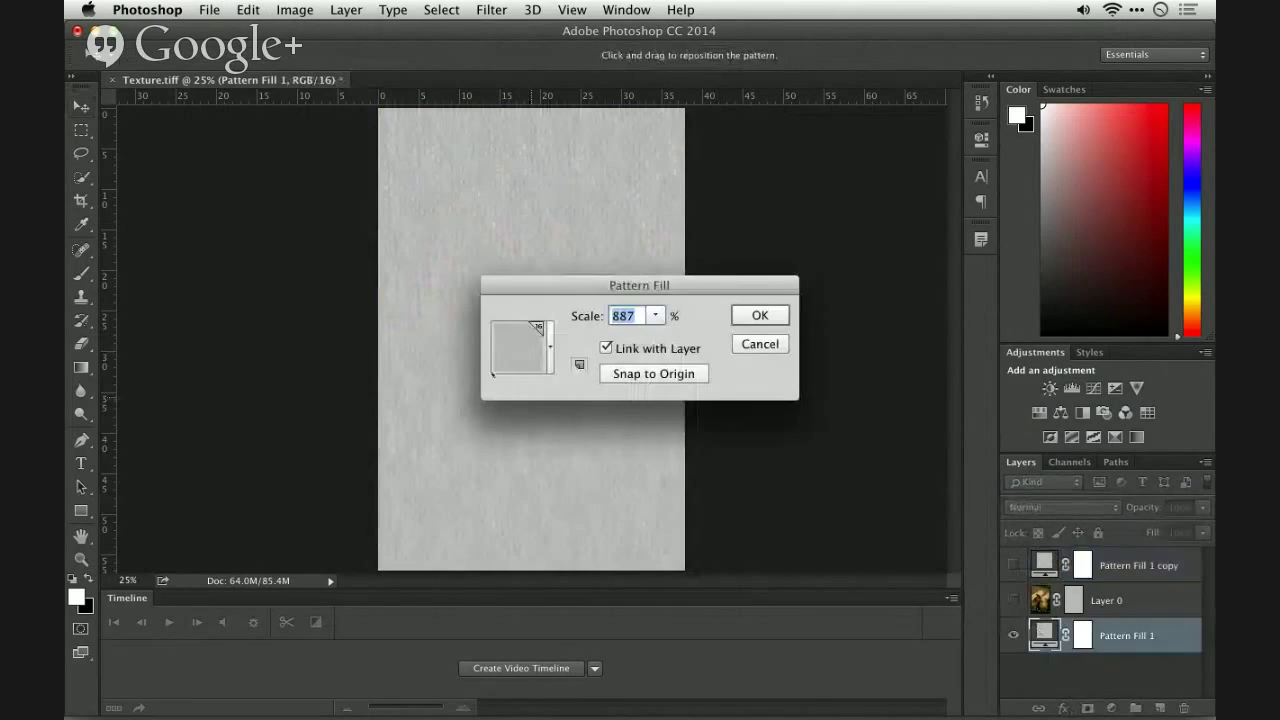
{"action": "left_click", "coordinate": [551, 350]}
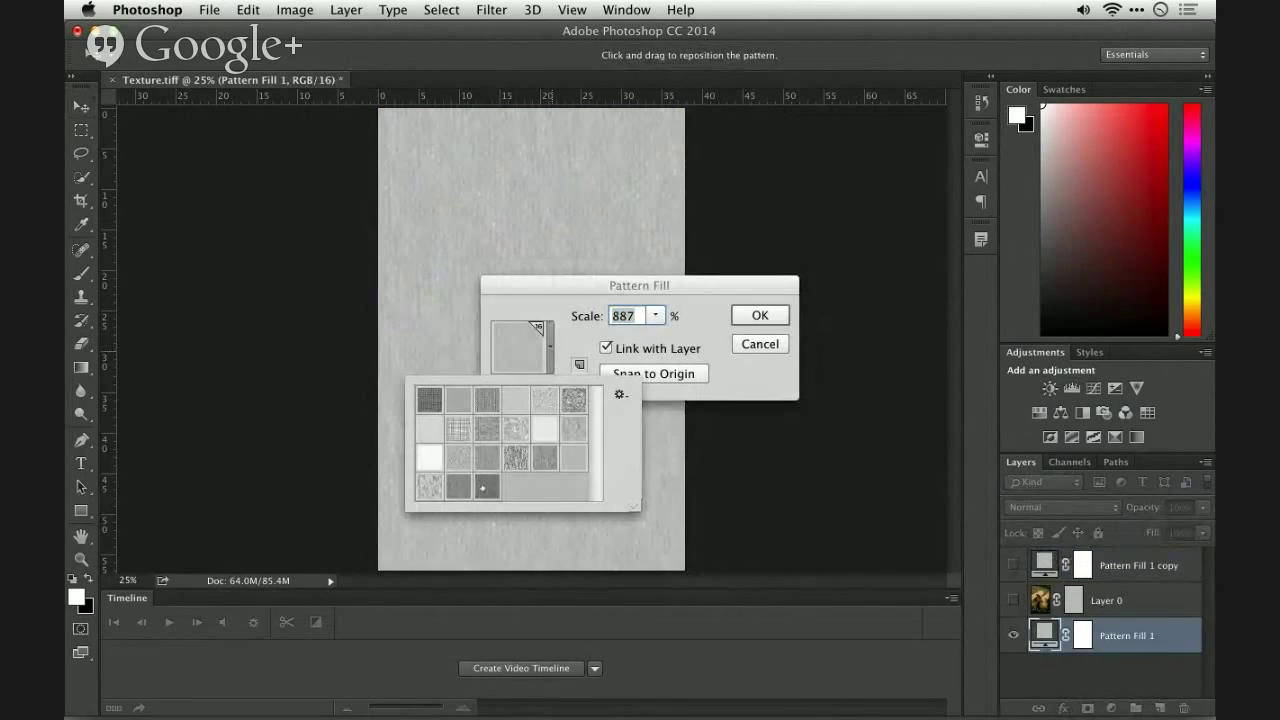
{"action": "left_click", "coordinate": [483, 487]}
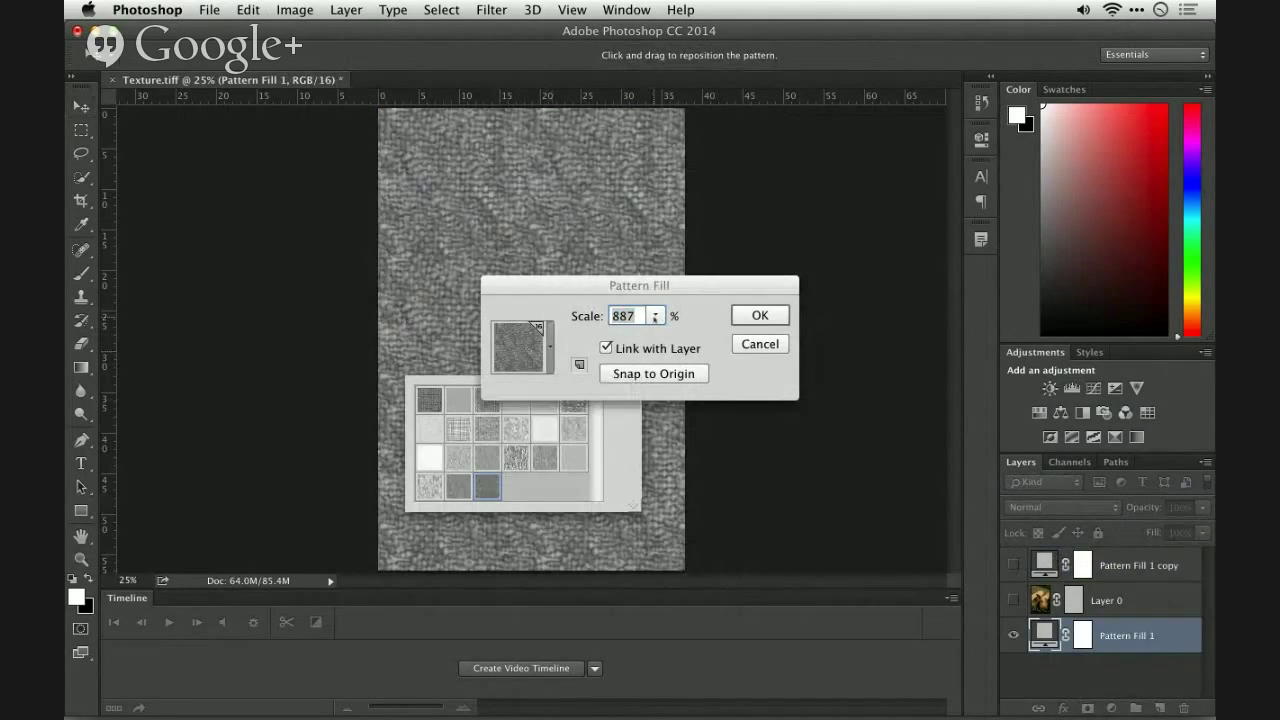
{"action": "left_click", "coordinate": [655, 315]}
{"action": "left_click_drag", "start_coordinate": [657, 337], "coordinate": [667, 337]}
{"action": "left_click_drag", "start_coordinate": [597, 250], "coordinate": [450, 265]}
{"action": "left_click", "coordinate": [761, 315]}
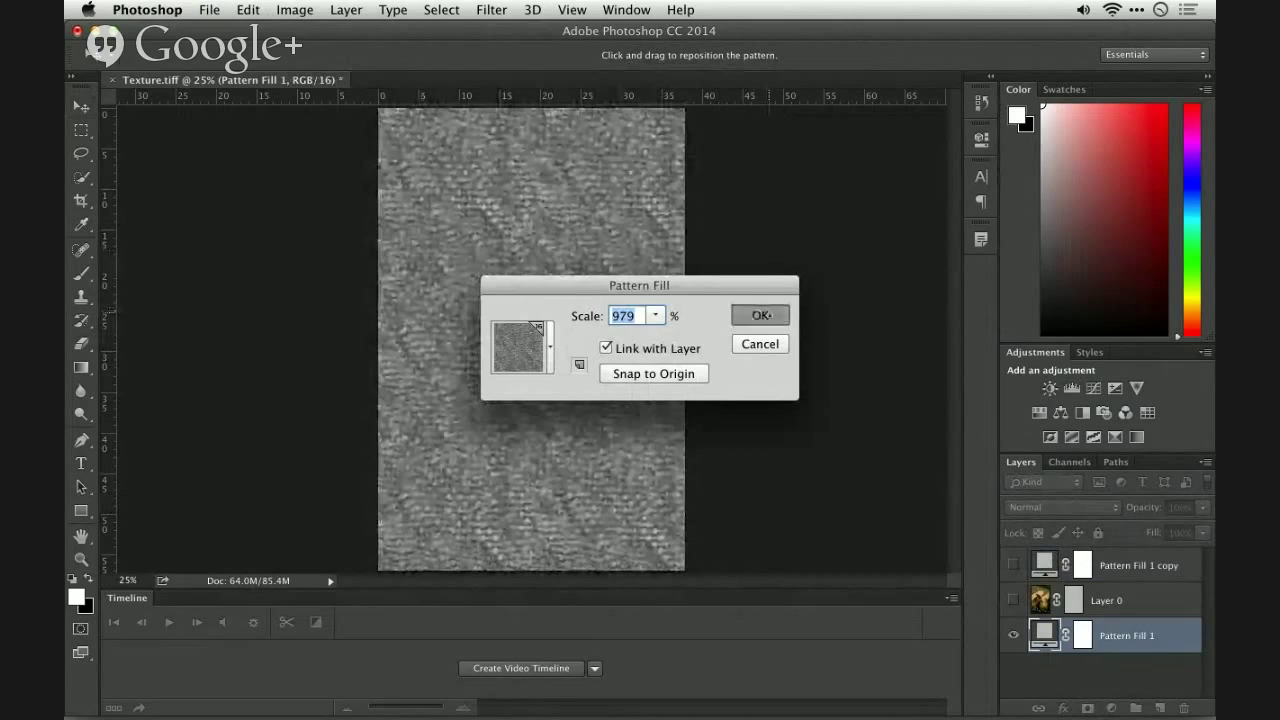
Show Layer 0 again, inspect the woven texture at 66.7%, fit the view, and select Layer 0
{"action": "left_click", "coordinate": [1013, 600]}
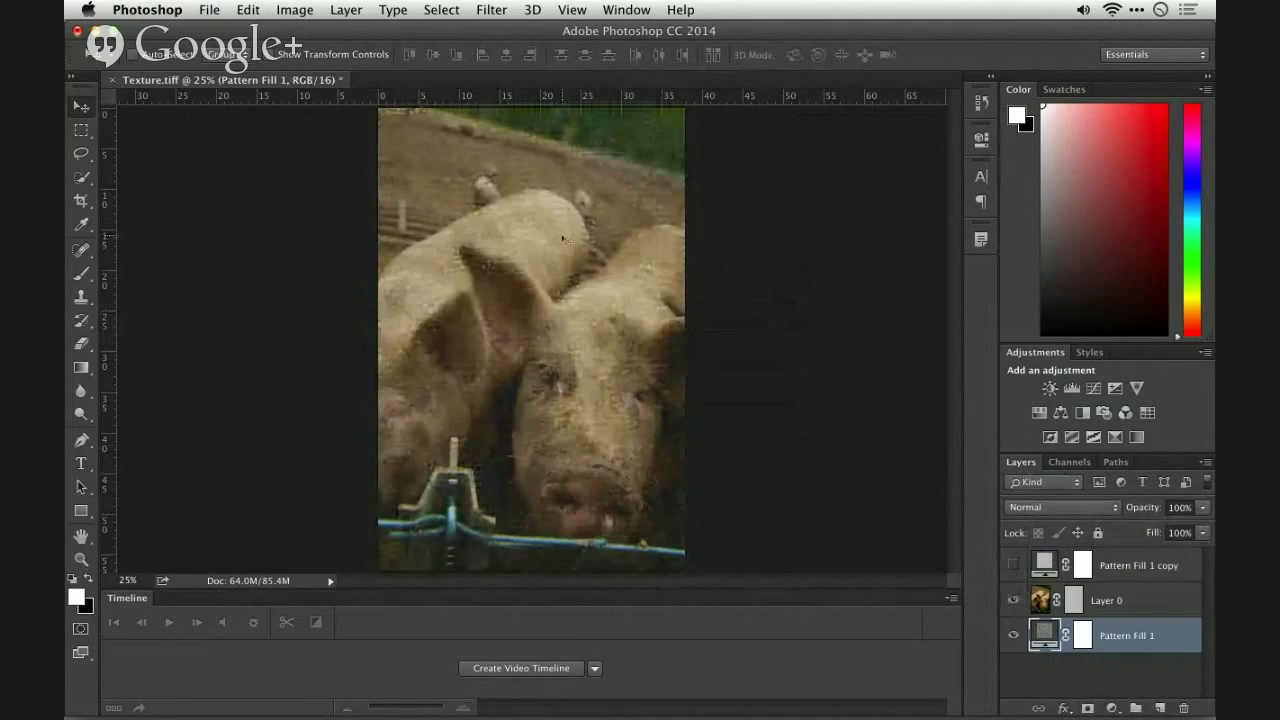
{"action": "key", "text": "super+equal"}
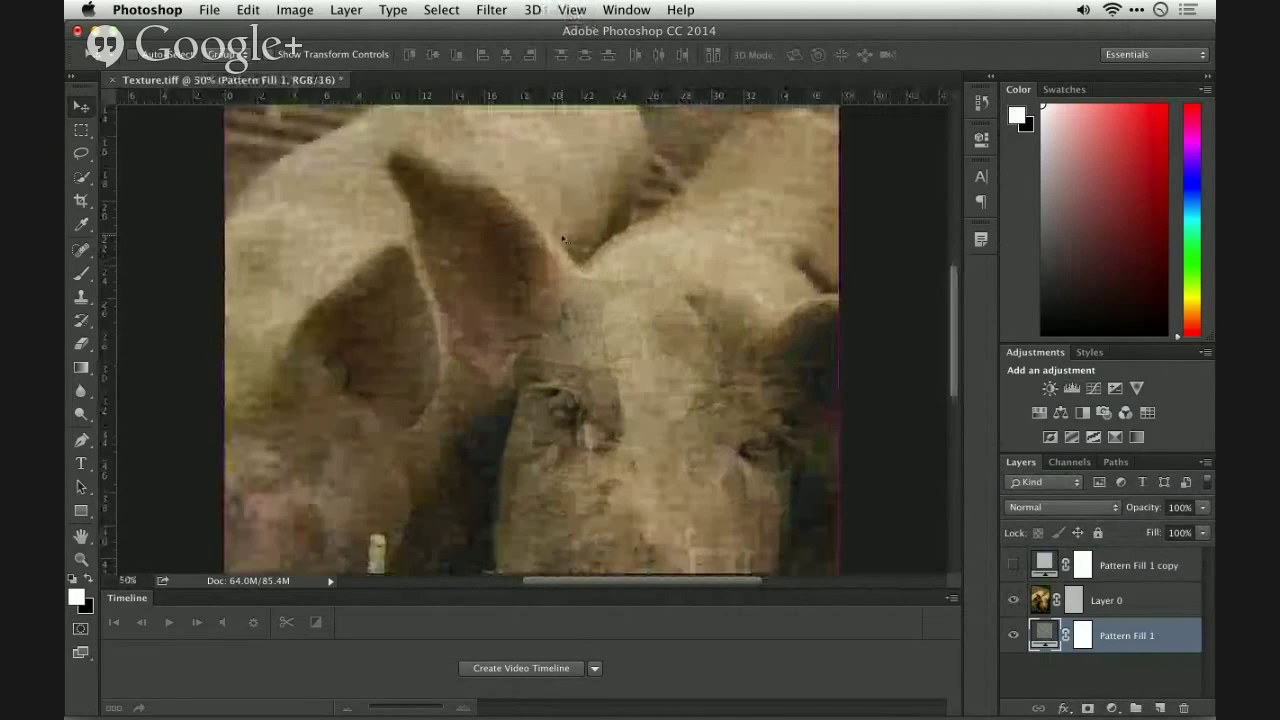
{"action": "key", "text": "super+equal"}
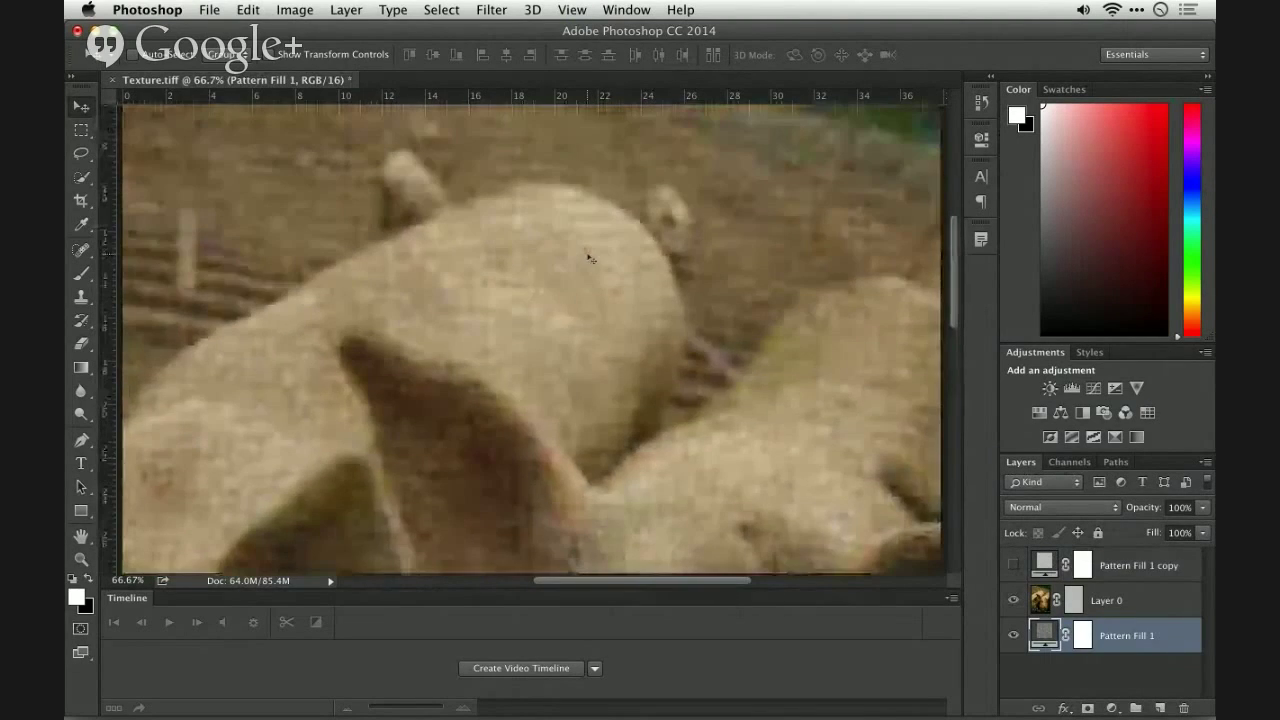
{"action": "key", "text": "super+0"}
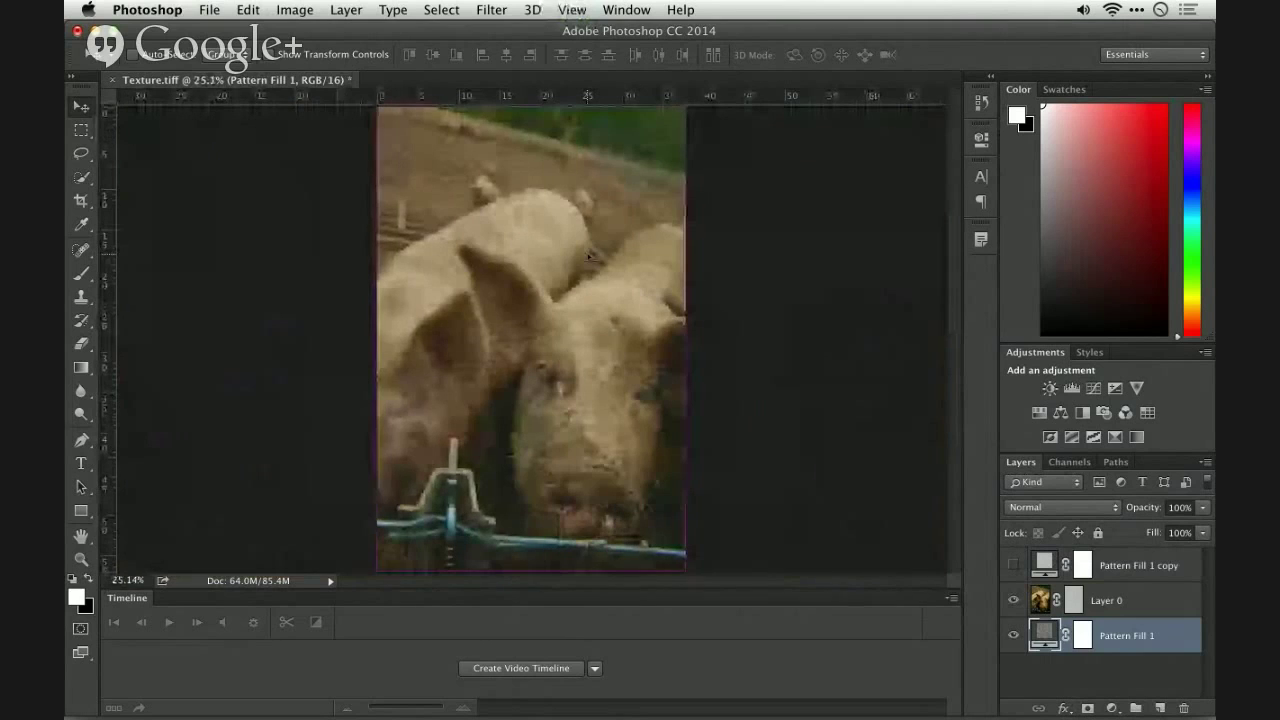
{"action": "left_click", "coordinate": [1130, 600]}
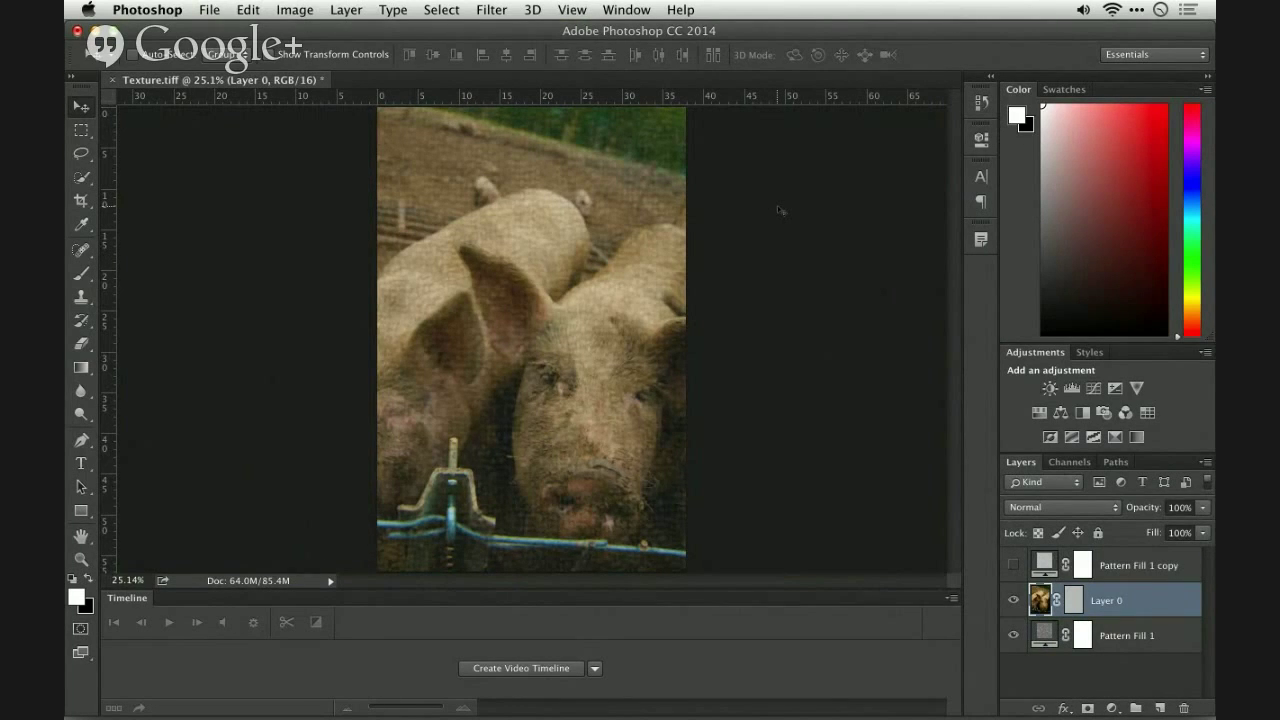
Search Finder for files whose names contain 'texture'
{"action": "key", "text": "super+Tab"}
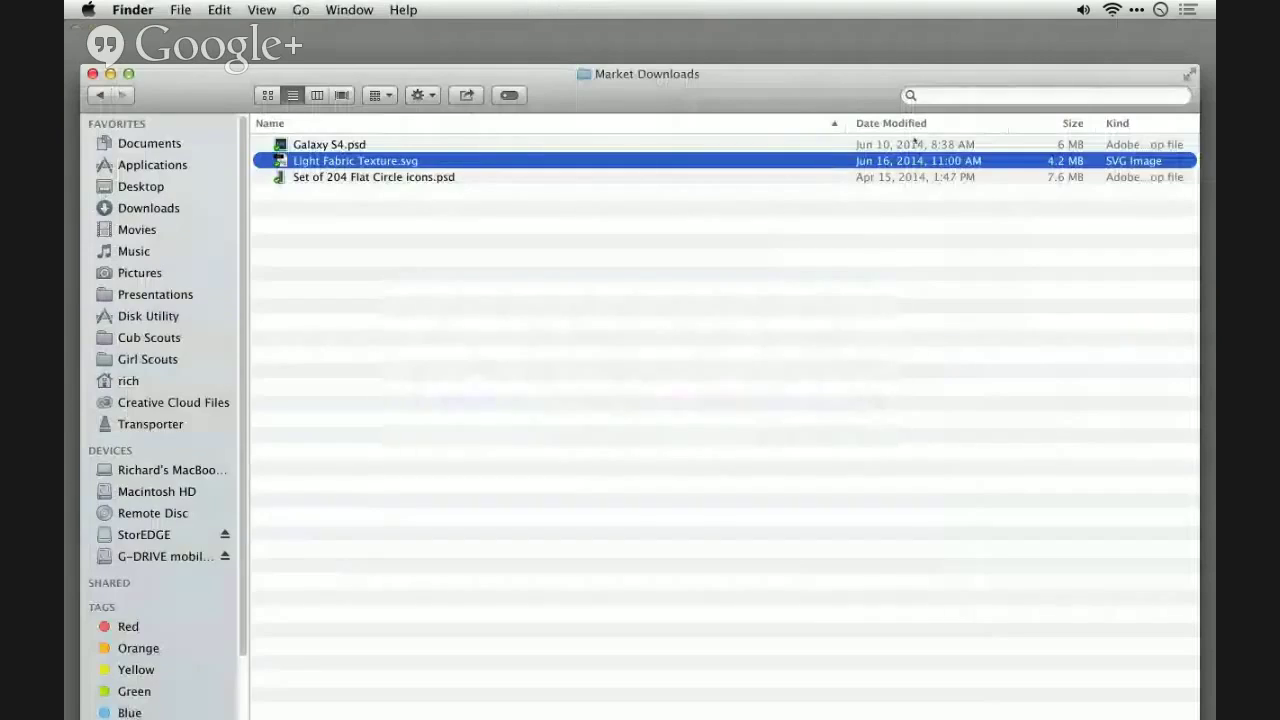
{"action": "left_click", "coordinate": [971, 97]}
{"action": "type", "text": "texture"}
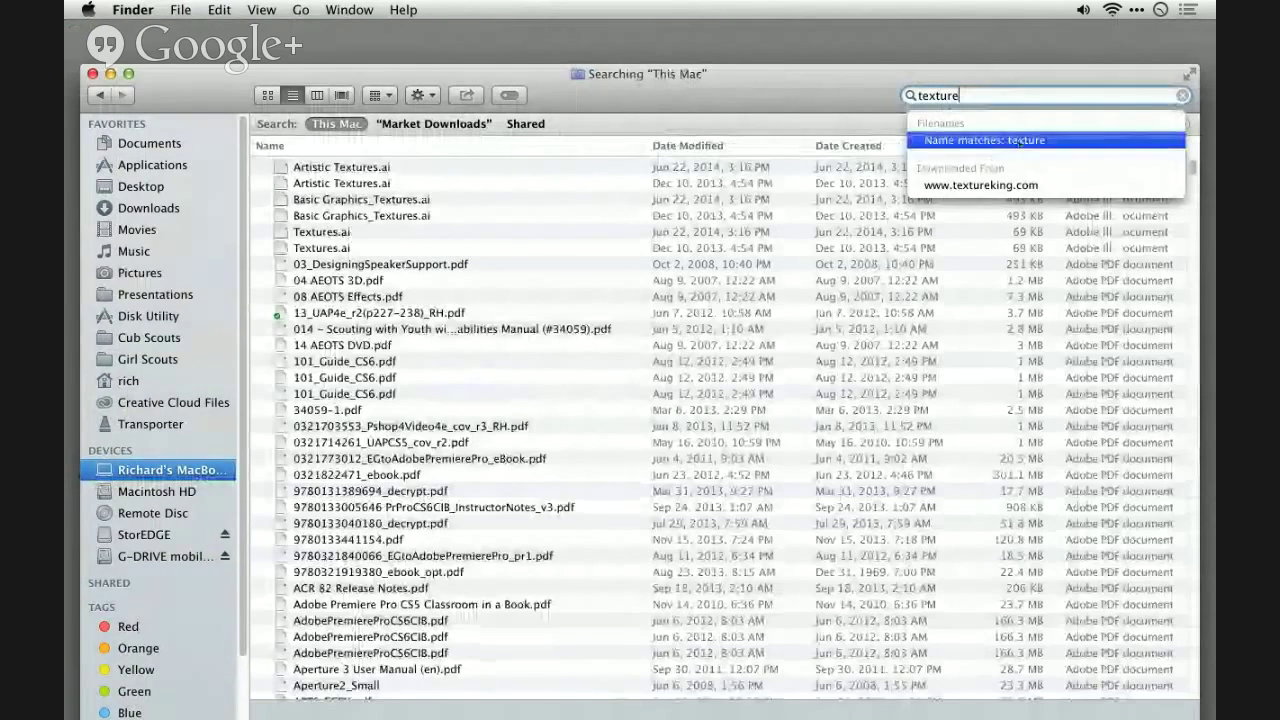
{"action": "left_click", "coordinate": [1020, 141]}
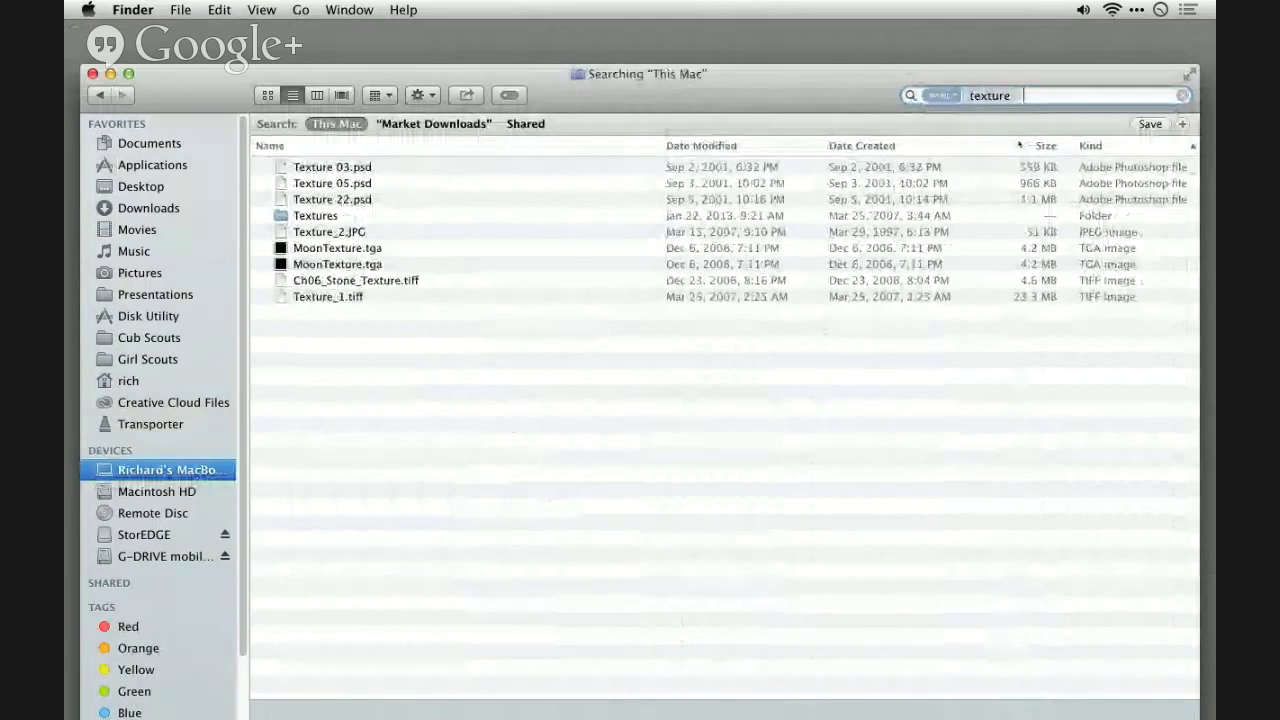
Preview Texture_1.tiff in Quick Look and open it in Photoshop
{"action": "left_click", "coordinate": [330, 216]}
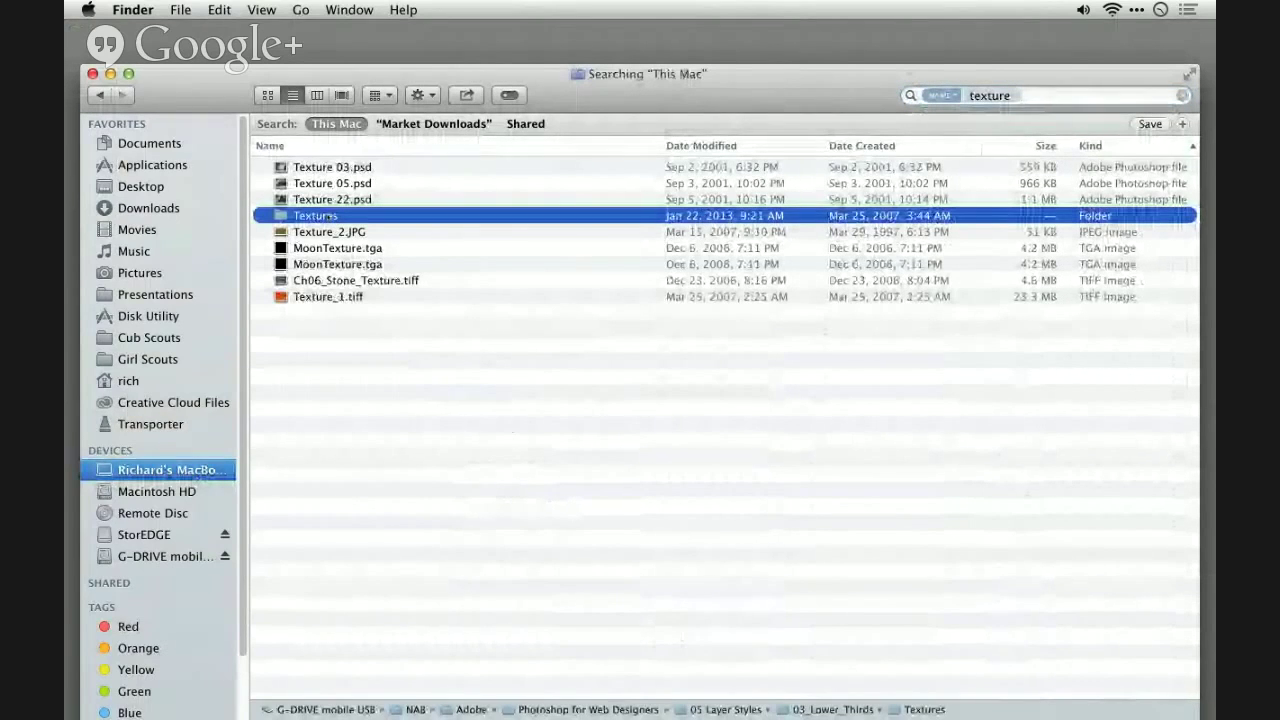
{"action": "left_click", "coordinate": [305, 297]}
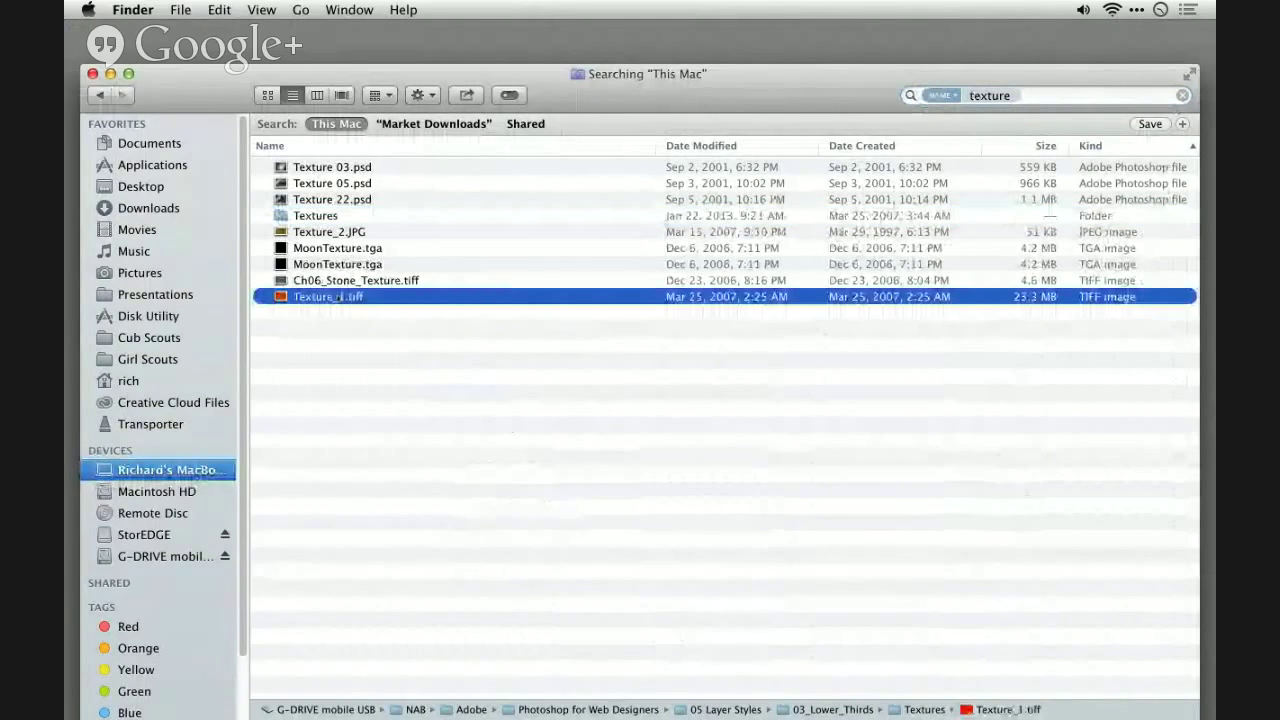
{"action": "key", "text": "space"}
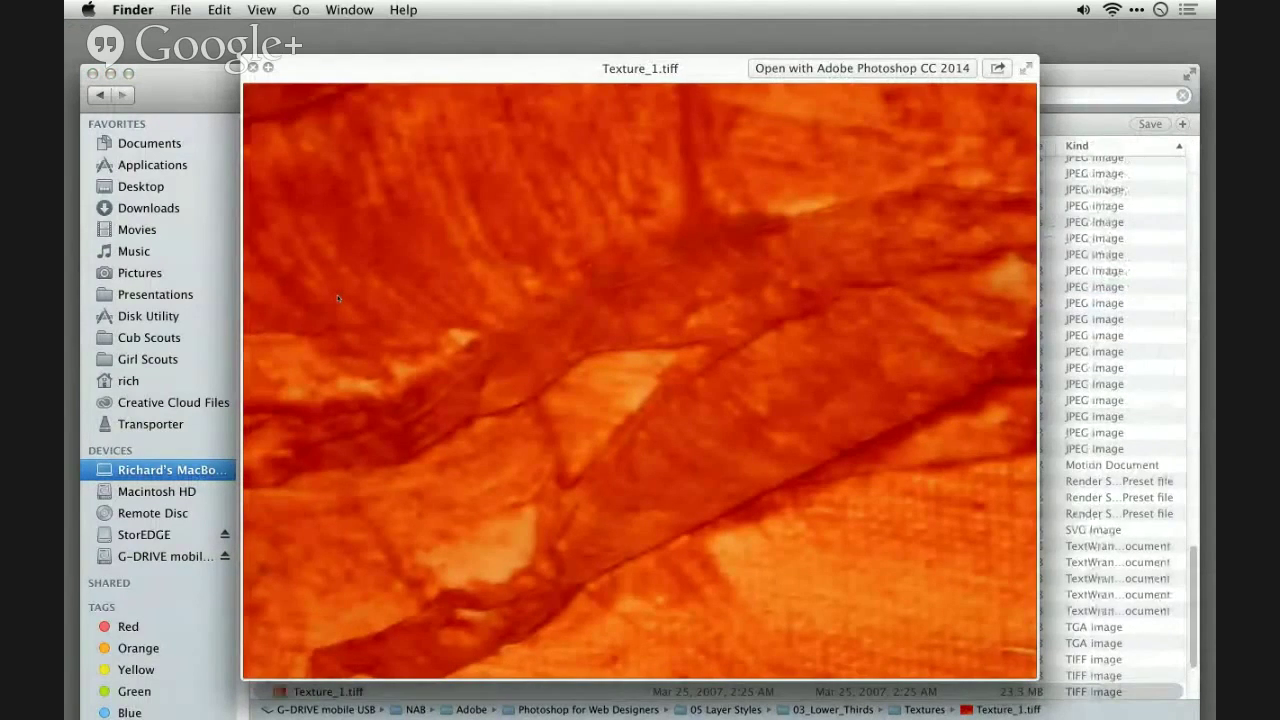
{"action": "key", "text": "space"}
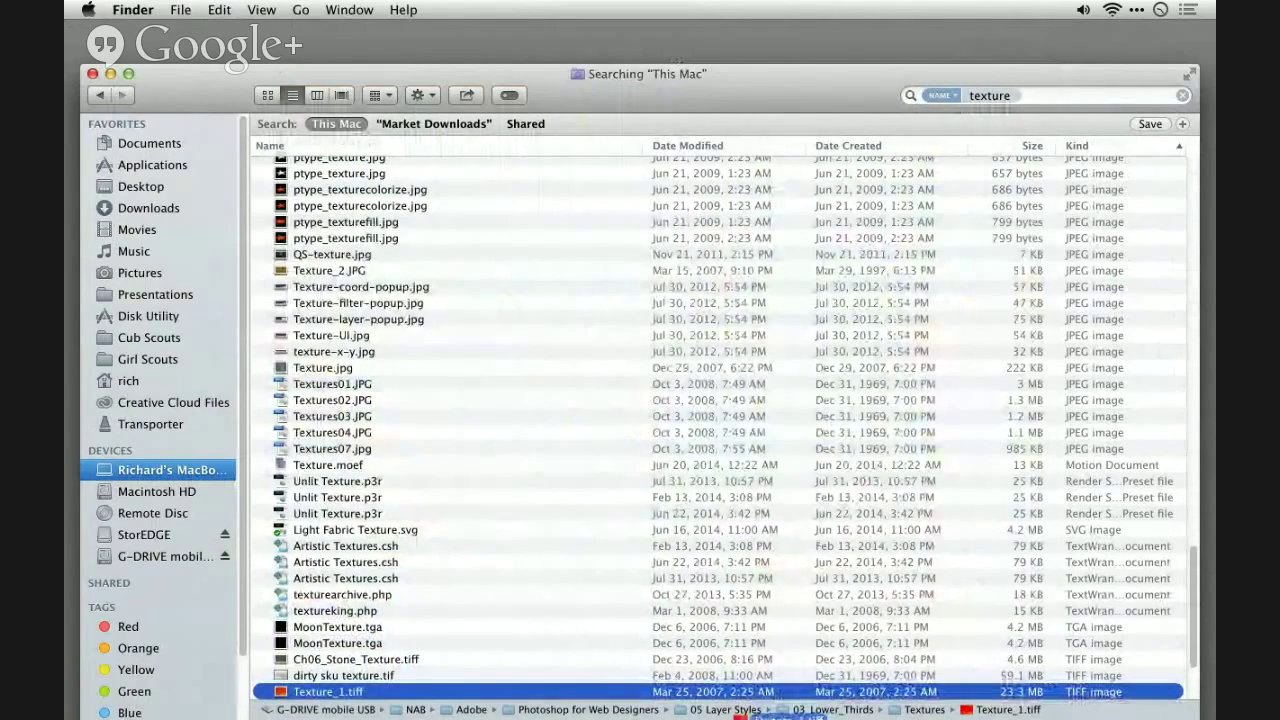
{"action": "left_click_drag", "start_coordinate": [740, 691], "coordinate": [605, 697]}
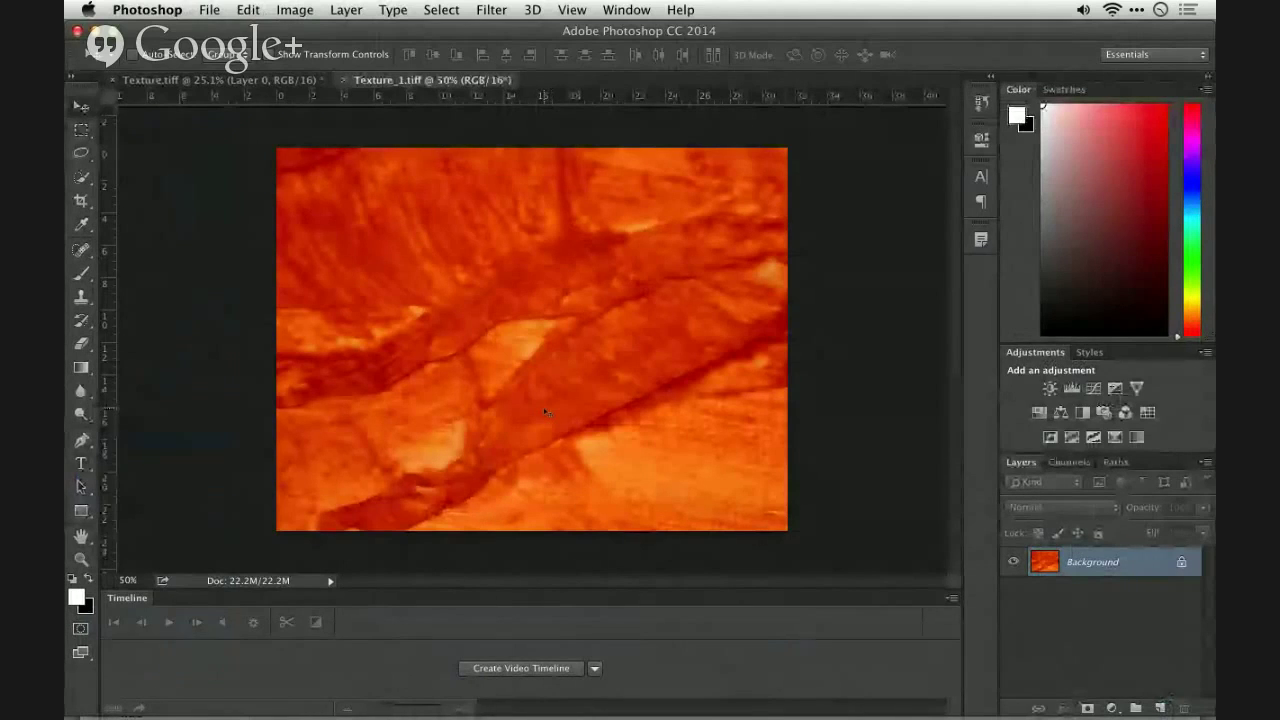
Select the whole texture canvas and define it as a pattern named OrangeRough
{"action": "key", "text": "super+a"}
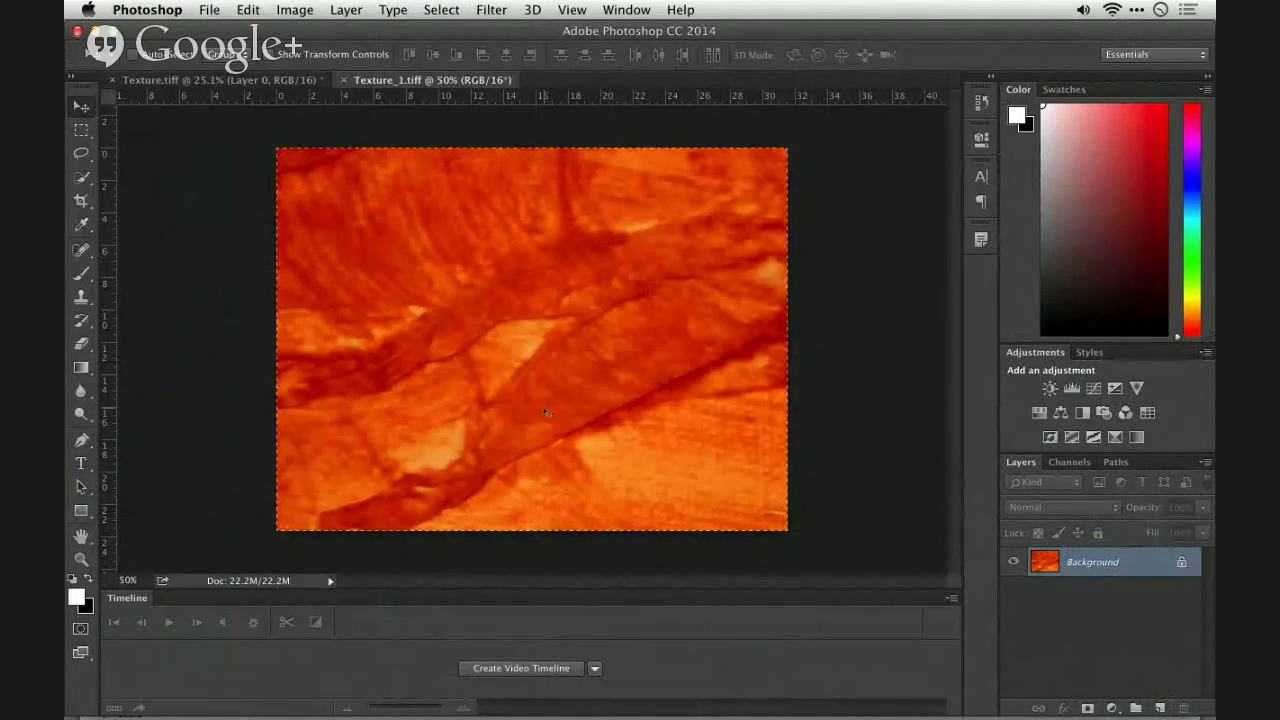
{"action": "left_click", "coordinate": [248, 9]}
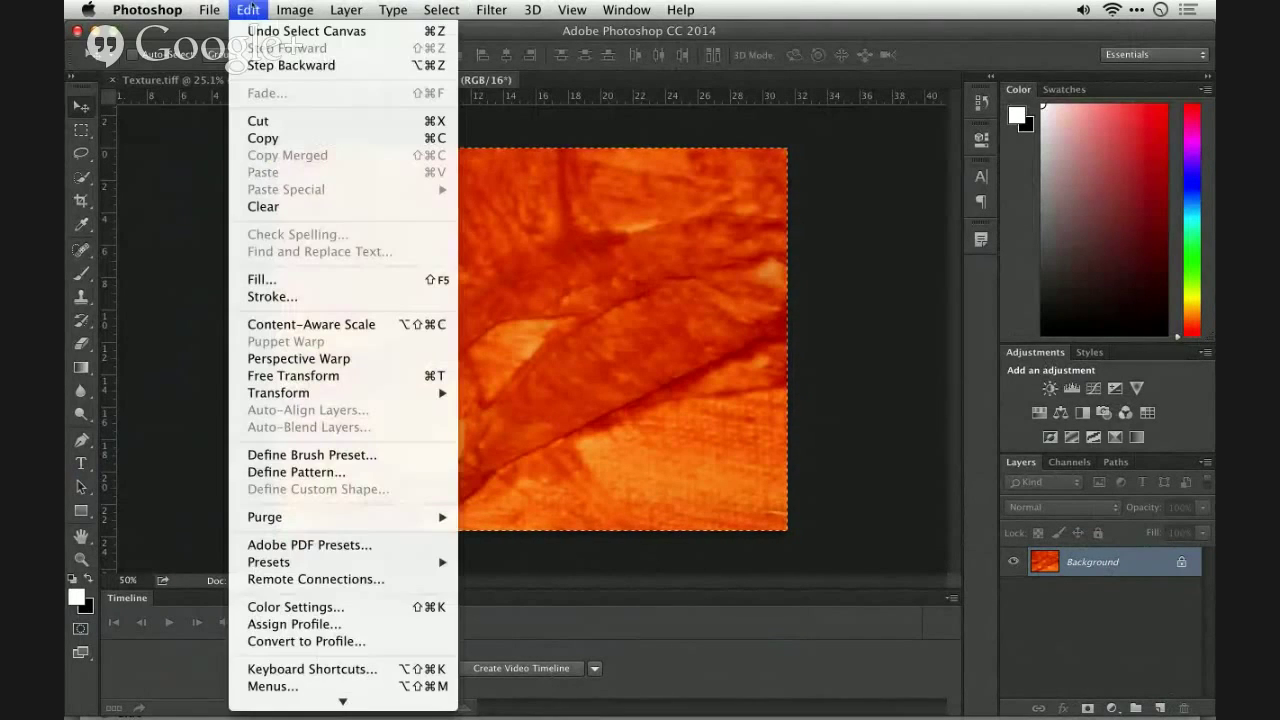
{"action": "left_click", "coordinate": [283, 471]}
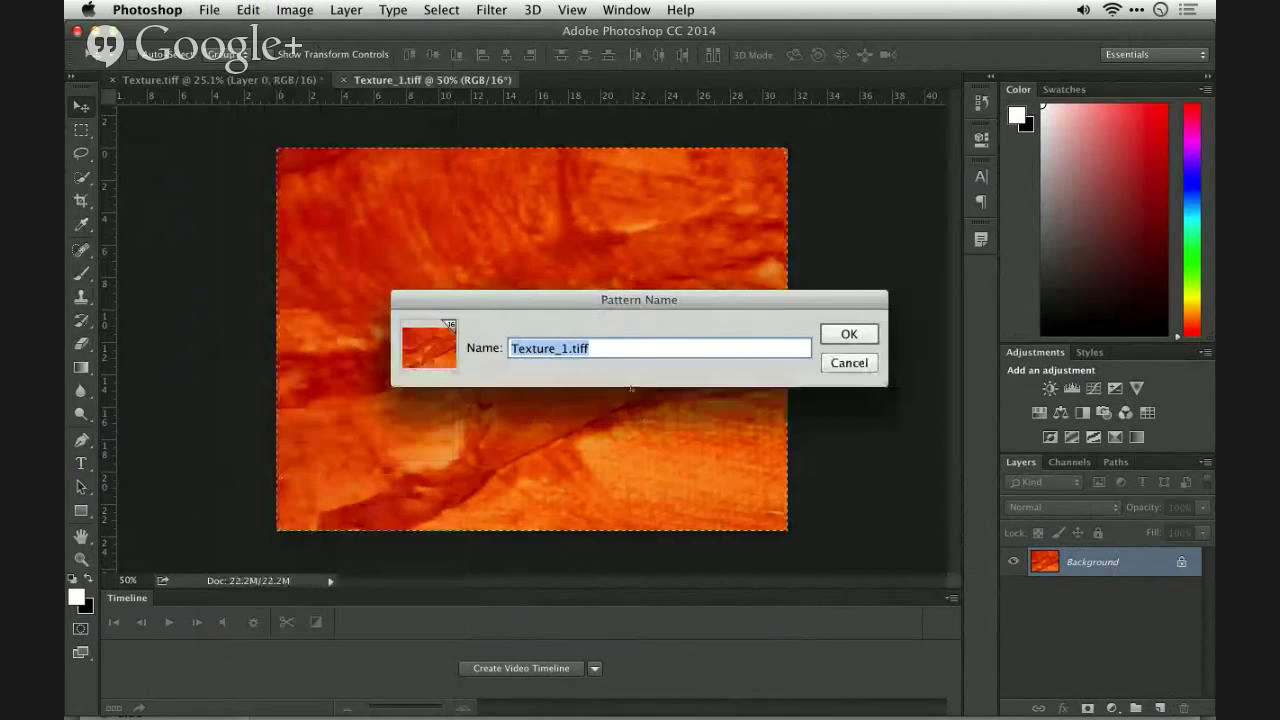
{"action": "type", "text": "Oragne"}
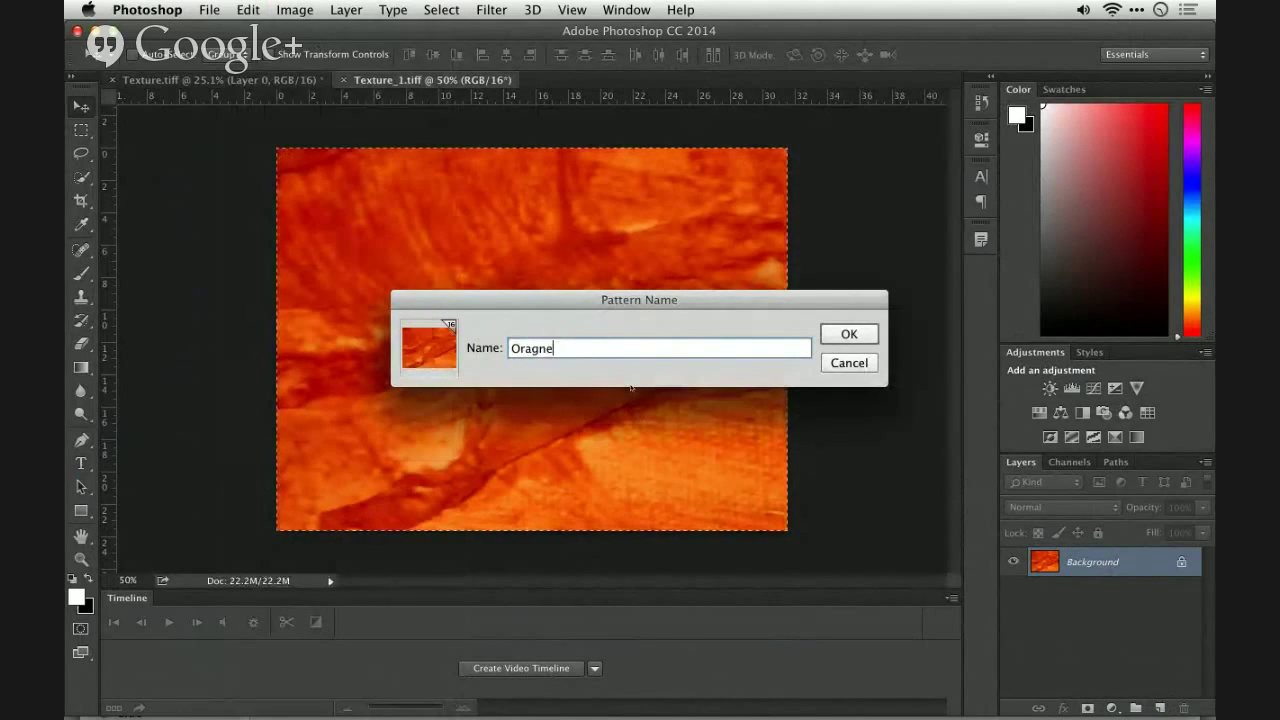
{"action": "key", "text": "BackSpace"}
{"action": "key", "text": "BackSpace"}
{"action": "key", "text": "BackSpace"}
{"action": "type", "text": "nge"}
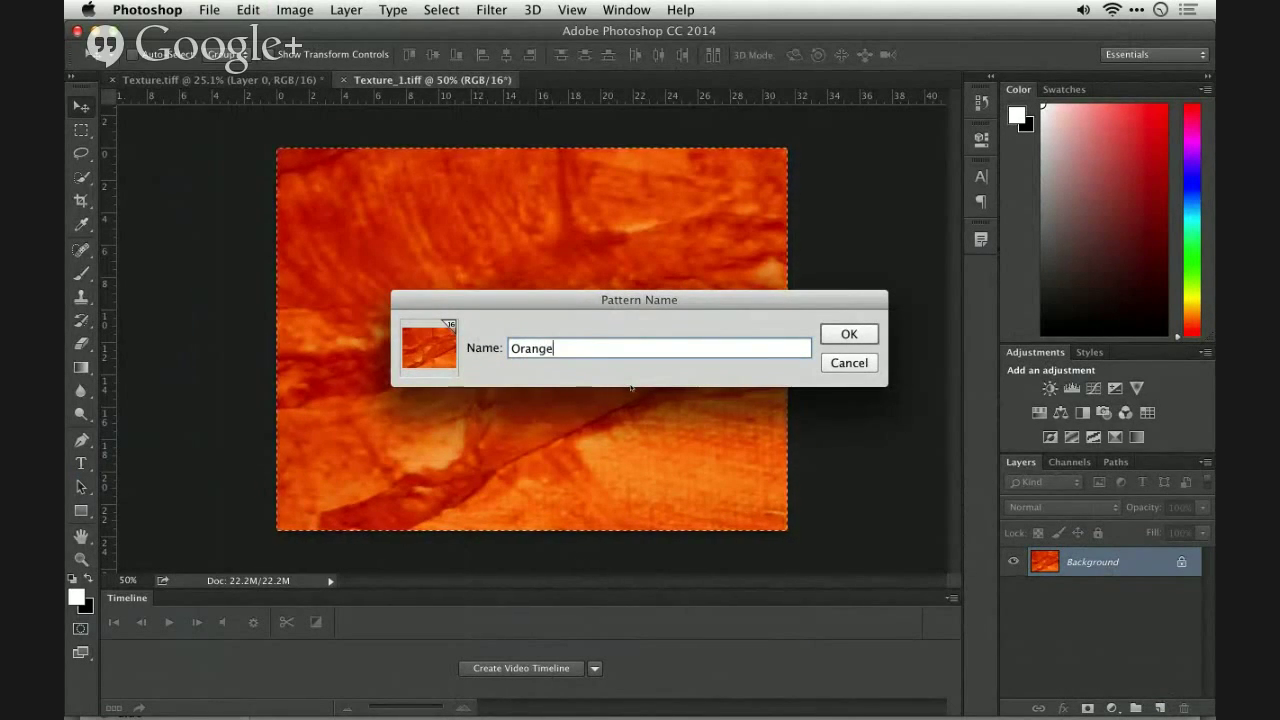
{"action": "type", "text": "Rough"}
{"action": "key", "text": "Return"}
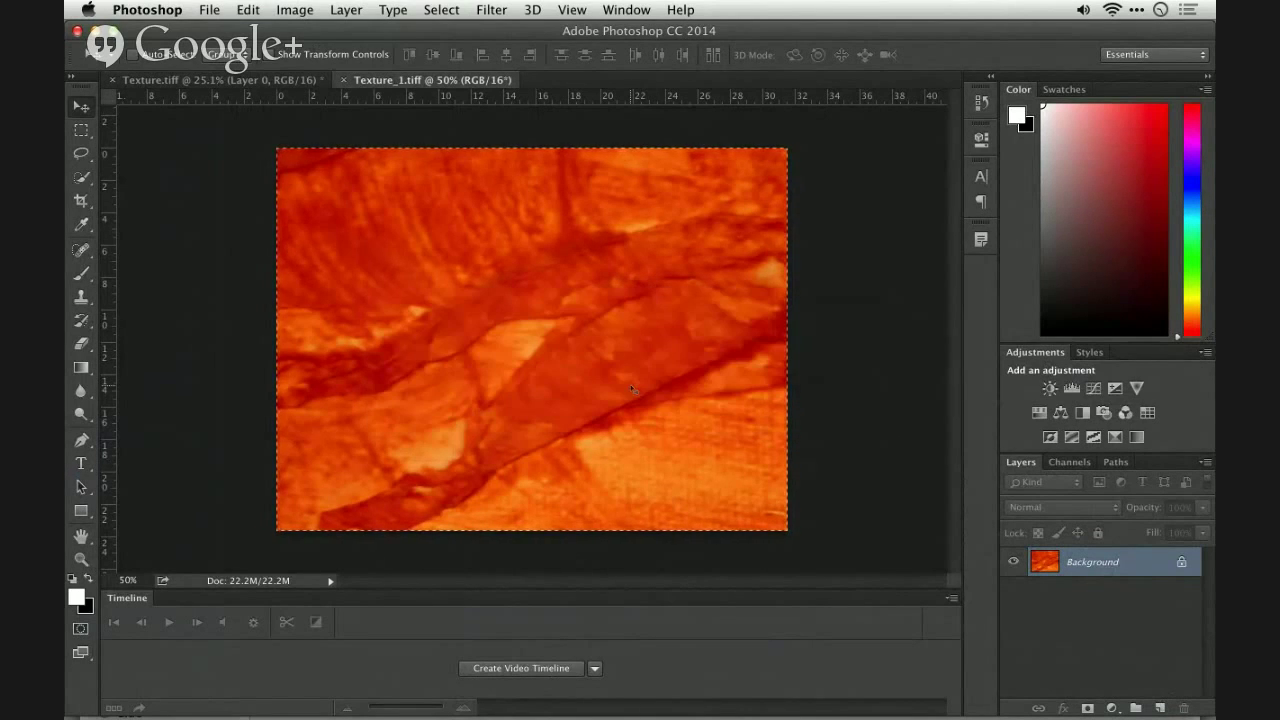
Open the Offset filter settings from Filter > Other
{"action": "left_click", "coordinate": [492, 10]}
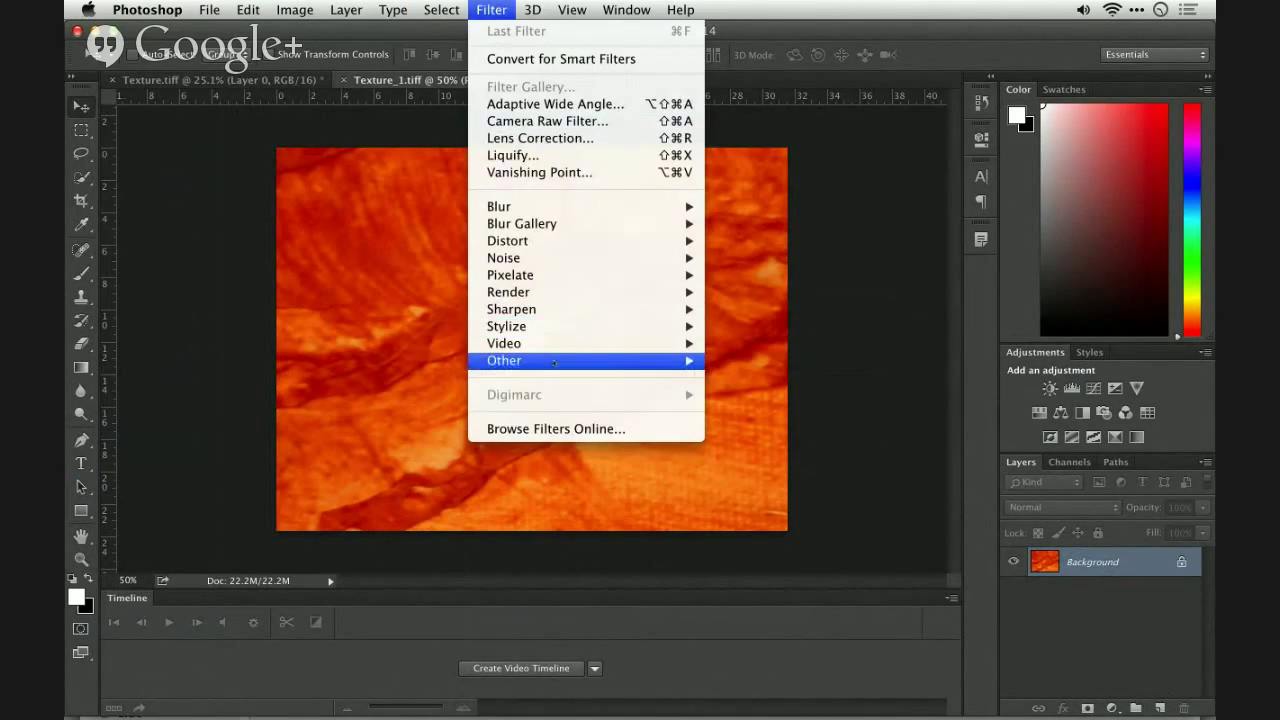
{"action": "mouse_move", "coordinate": [554, 362]}
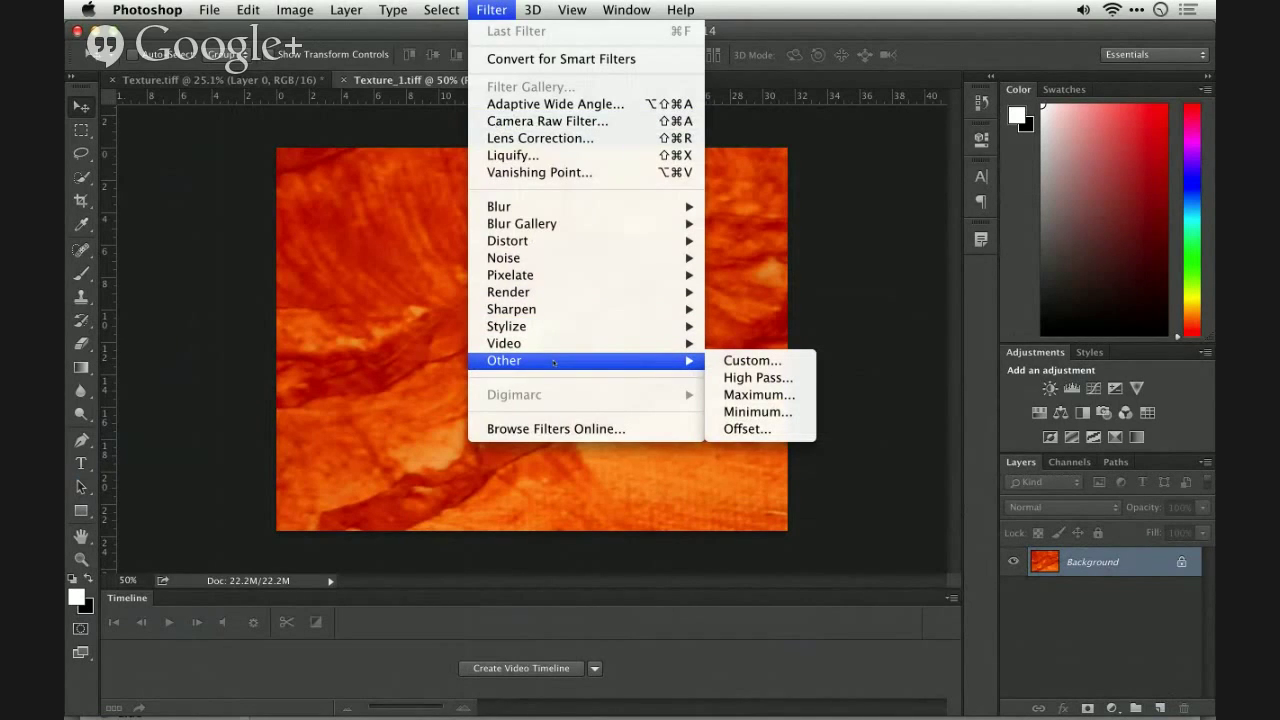
{"action": "left_click", "coordinate": [797, 430]}
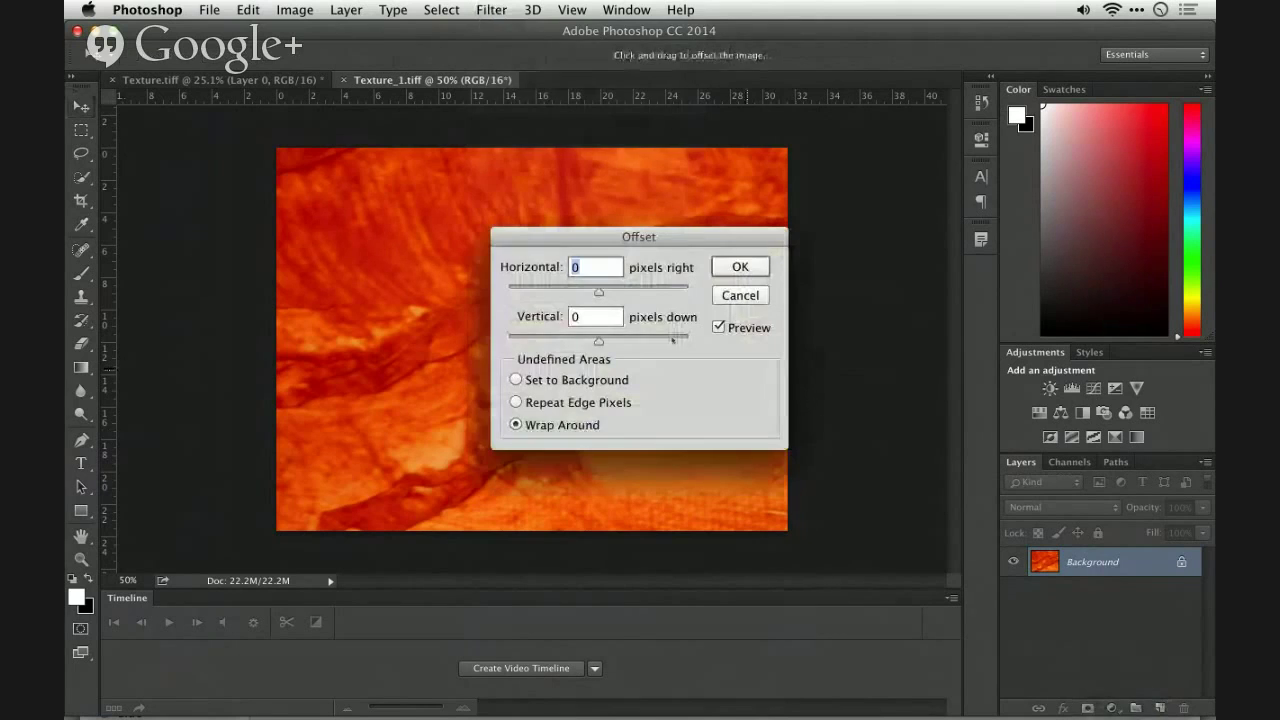
Offset the texture +1074 px horizontally and +947 px vertically with Wrap Around
{"action": "left_click_drag", "start_coordinate": [635, 290], "coordinate": [624, 291]}
{"action": "left_click_drag", "start_coordinate": [624, 337], "coordinate": [628, 340]}
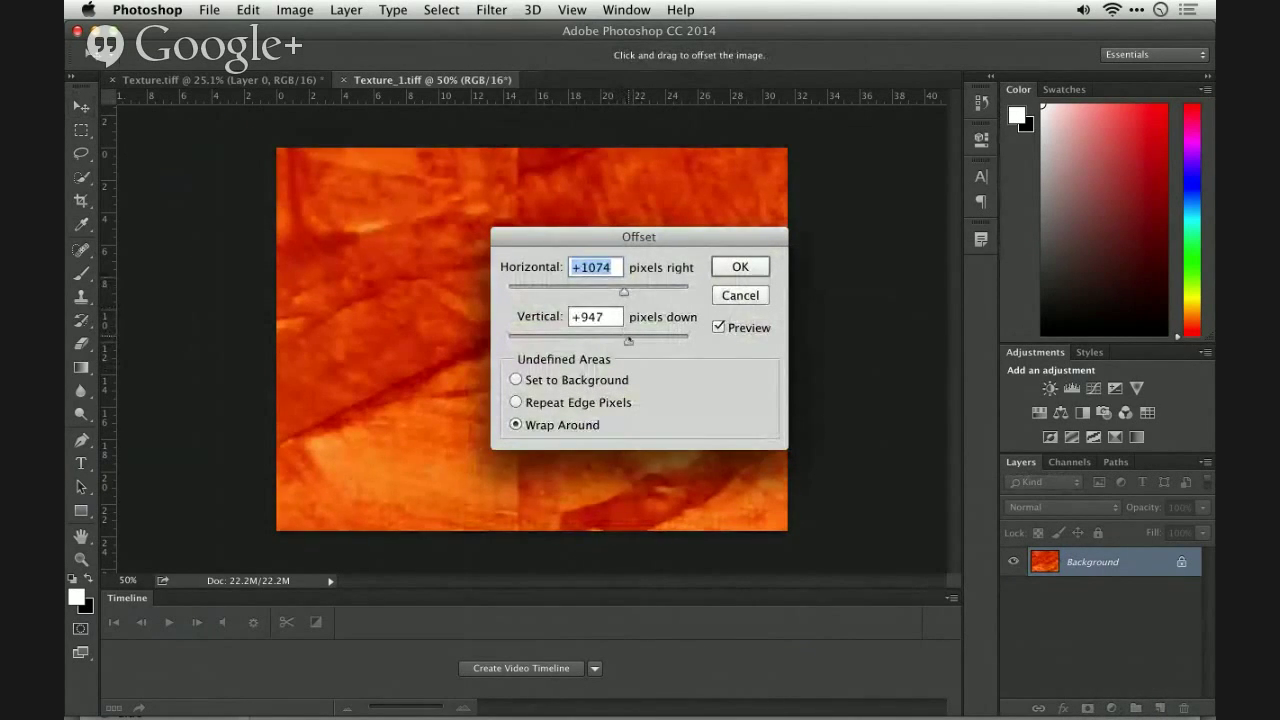
{"action": "left_click", "coordinate": [736, 267]}
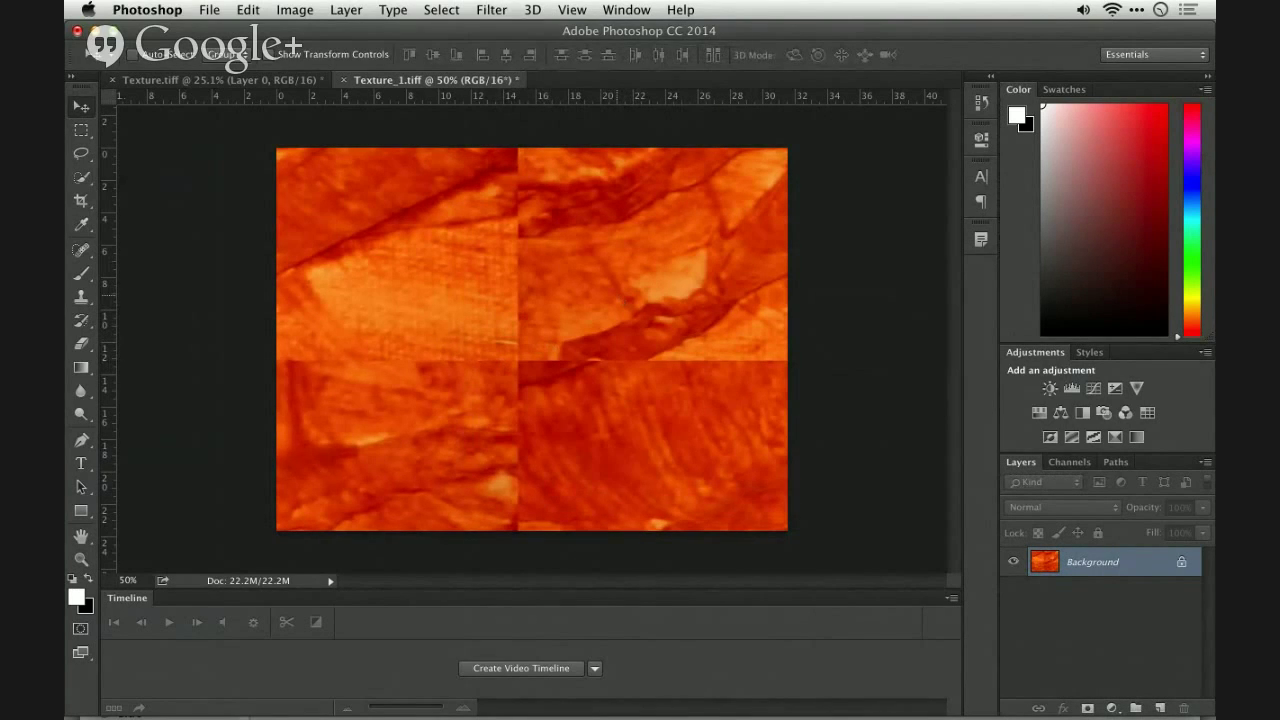
Clone-stamp over the horizontal and vertical tile seams, then select the whole image
{"action": "key", "text": "s"}
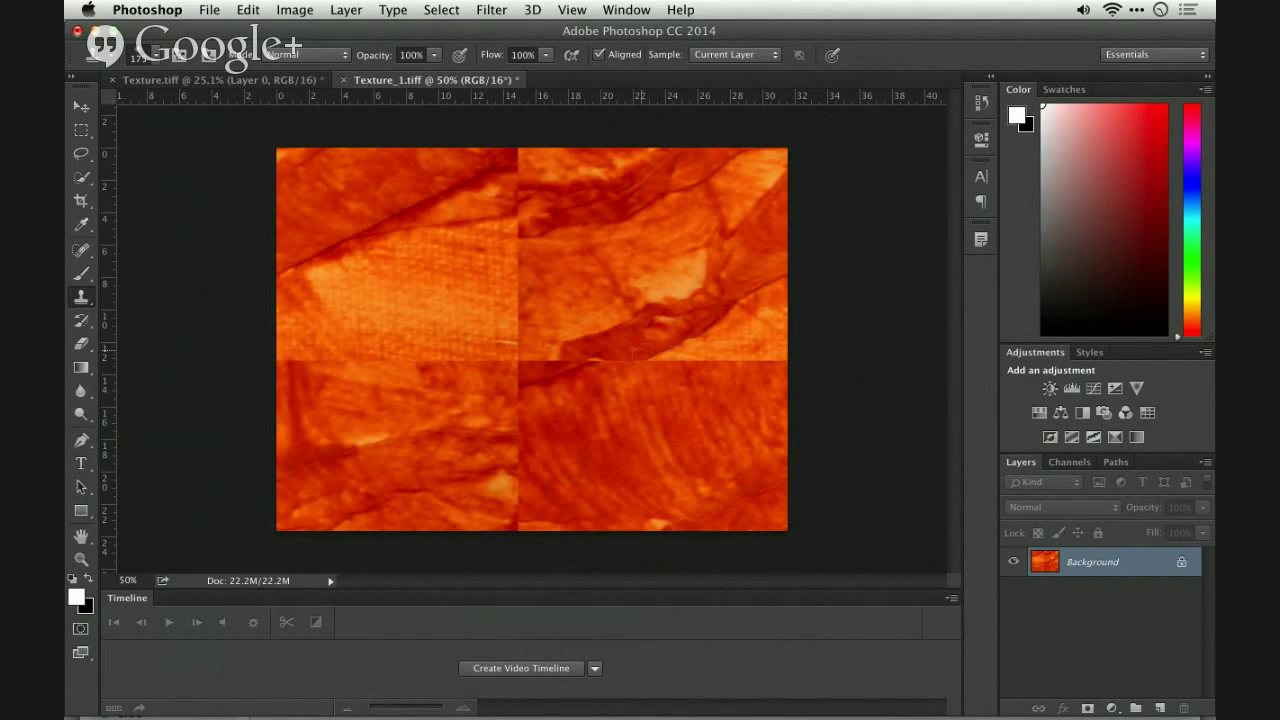
{"action": "mouse_move", "coordinate": [640, 360]}
{"action": "left_mouse_down"}
{"action": "mouse_move", "coordinate": [531, 368]}
{"action": "mouse_move", "coordinate": [596, 396]}
{"action": "mouse_move", "coordinate": [525, 377]}
{"action": "mouse_move", "coordinate": [525, 360]}
{"action": "left_mouse_up"}
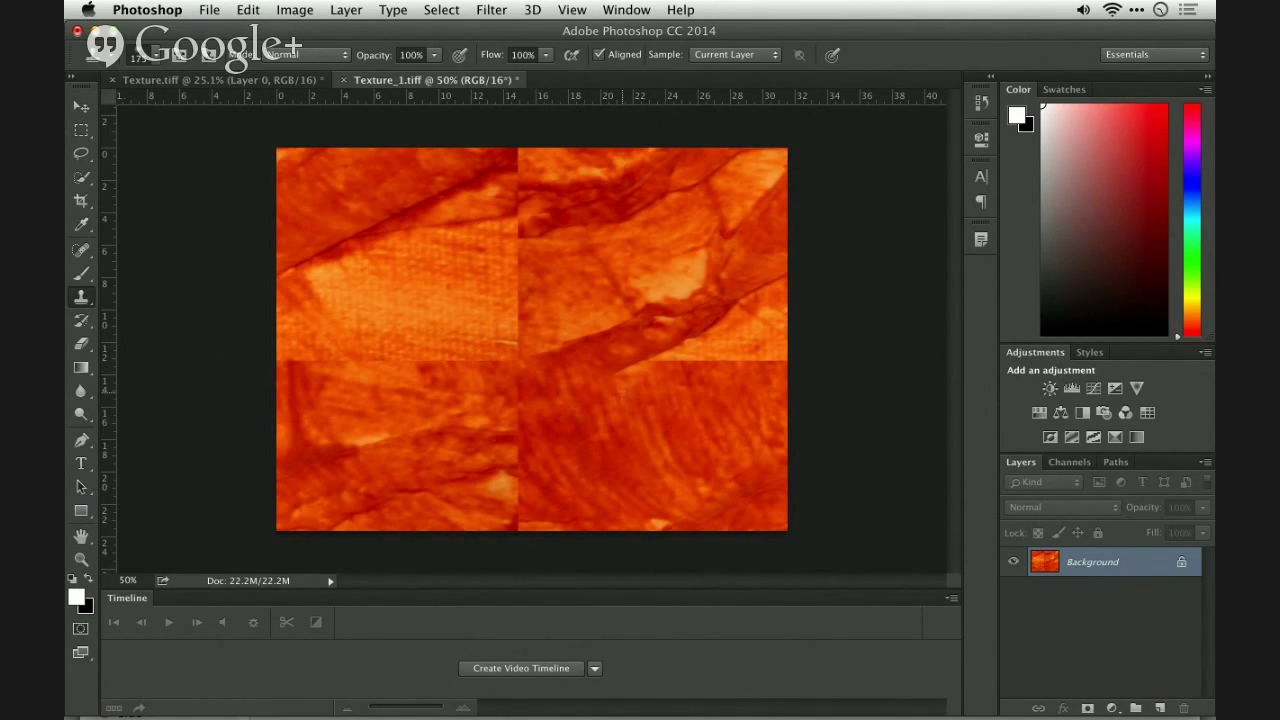
{"action": "left_click_drag", "start_coordinate": [660, 364], "coordinate": [779, 356]}
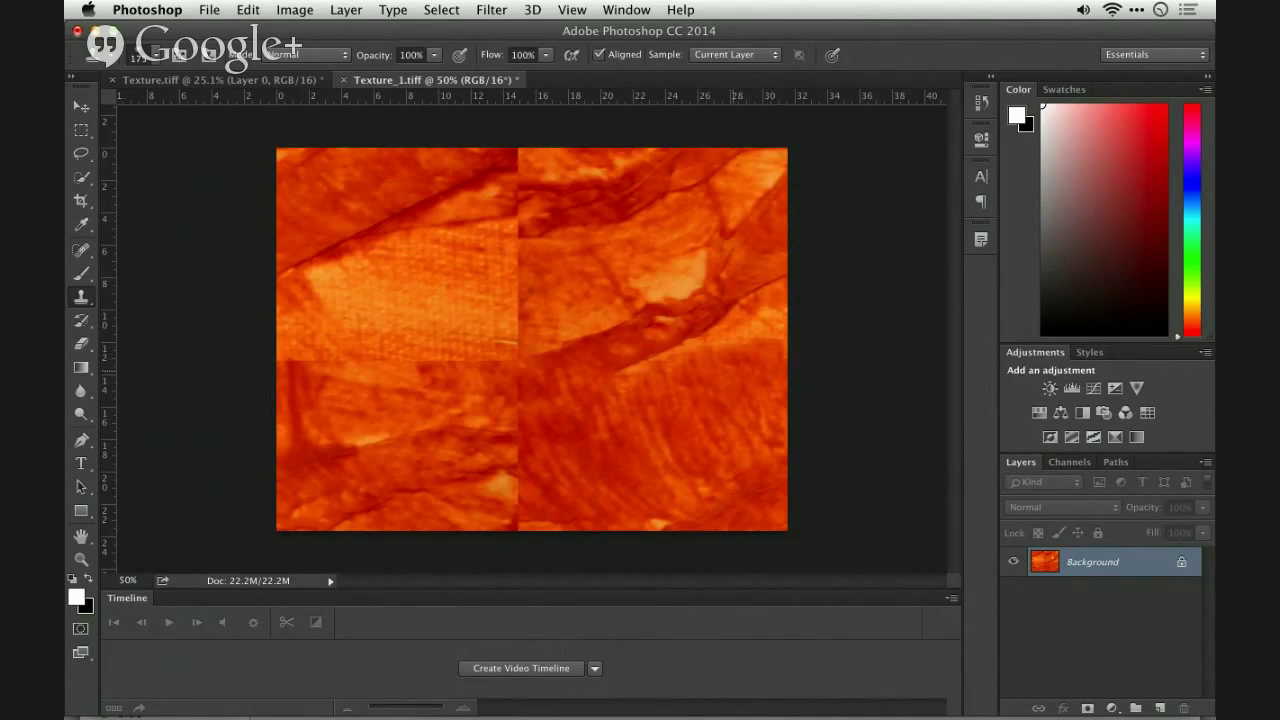
{"action": "left_click_drag", "start_coordinate": [420, 360], "coordinate": [497, 364]}
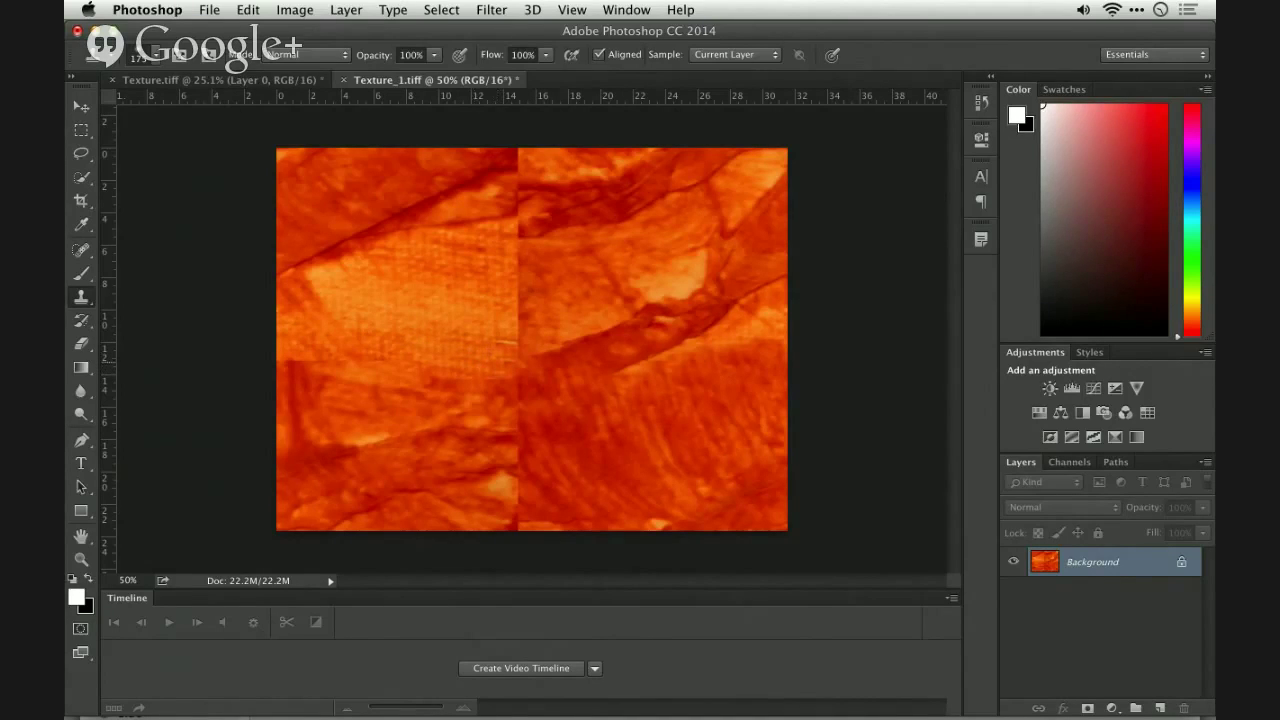
{"action": "mouse_move", "coordinate": [352, 360]}
{"action": "left_mouse_down"}
{"action": "mouse_move", "coordinate": [305, 378]}
{"action": "mouse_move", "coordinate": [283, 352]}
{"action": "left_mouse_up"}
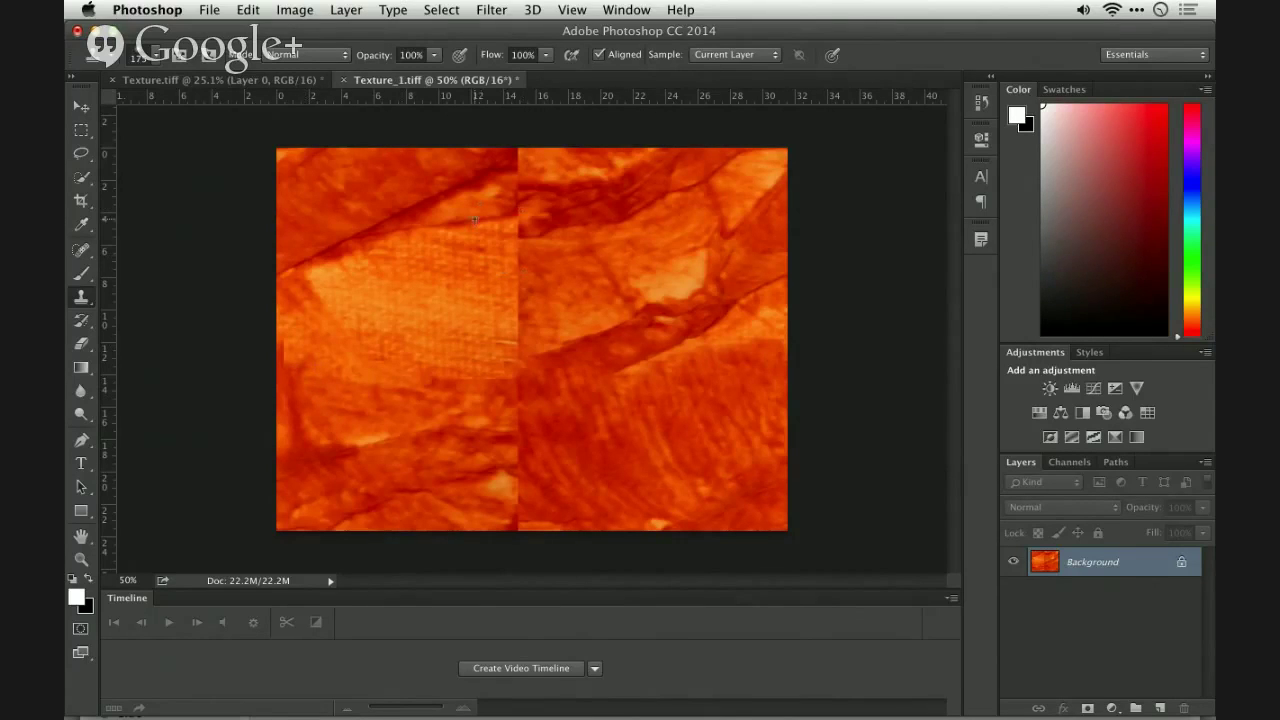
{"action": "mouse_move", "coordinate": [512, 216]}
{"action": "left_mouse_down"}
{"action": "mouse_move", "coordinate": [526, 226]}
{"action": "mouse_move", "coordinate": [517, 345]}
{"action": "left_mouse_up"}
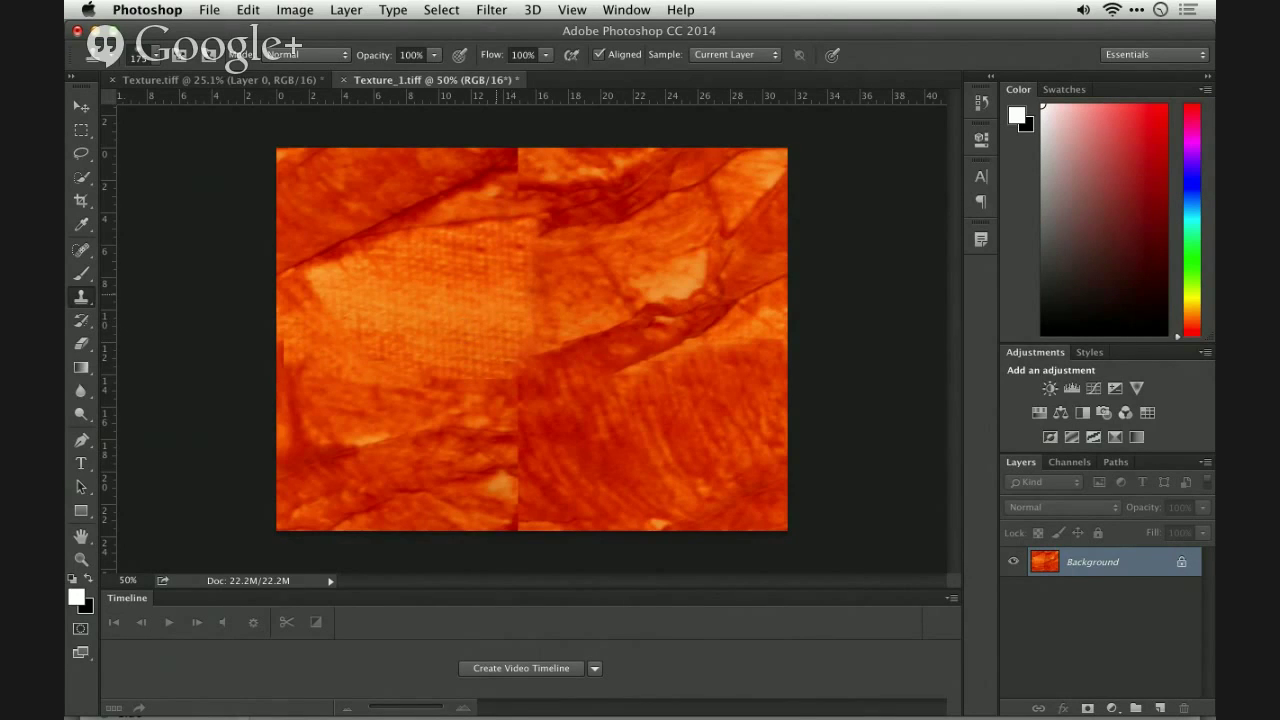
{"action": "left_click_drag", "start_coordinate": [530, 185], "coordinate": [515, 163]}
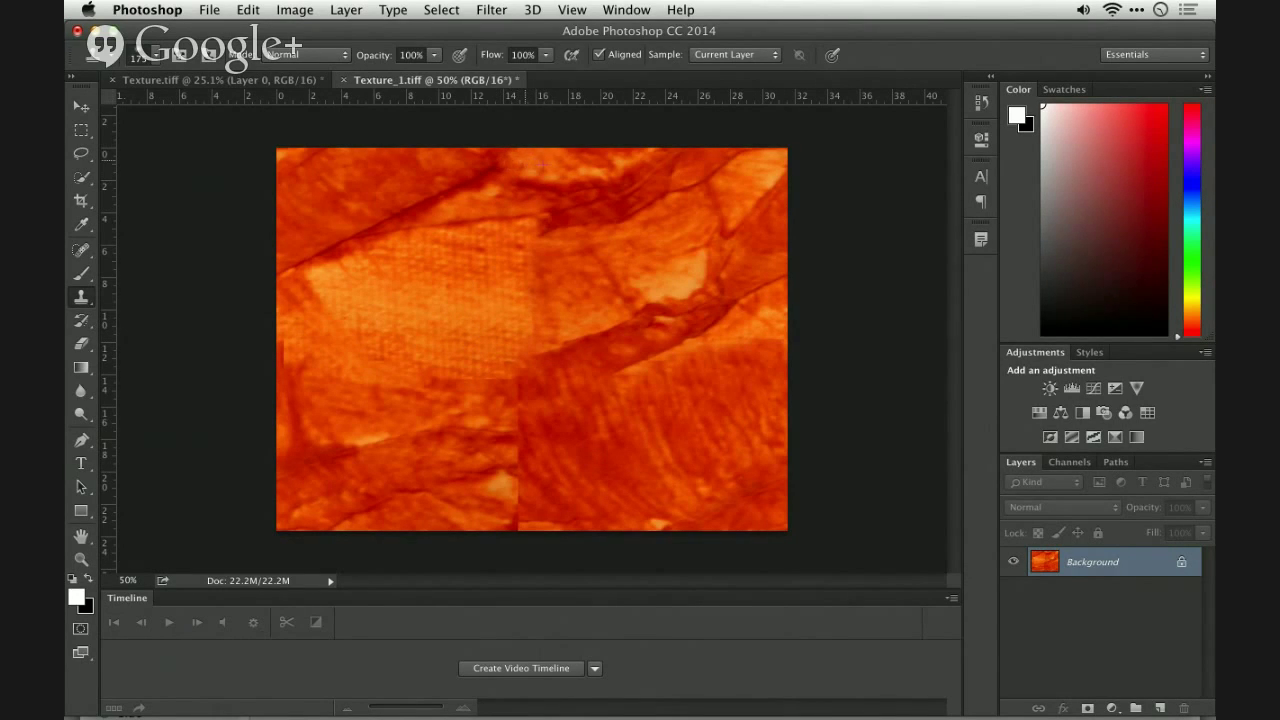
{"action": "key", "text": "super+a"}
{"action": "key", "text": "super+d"}
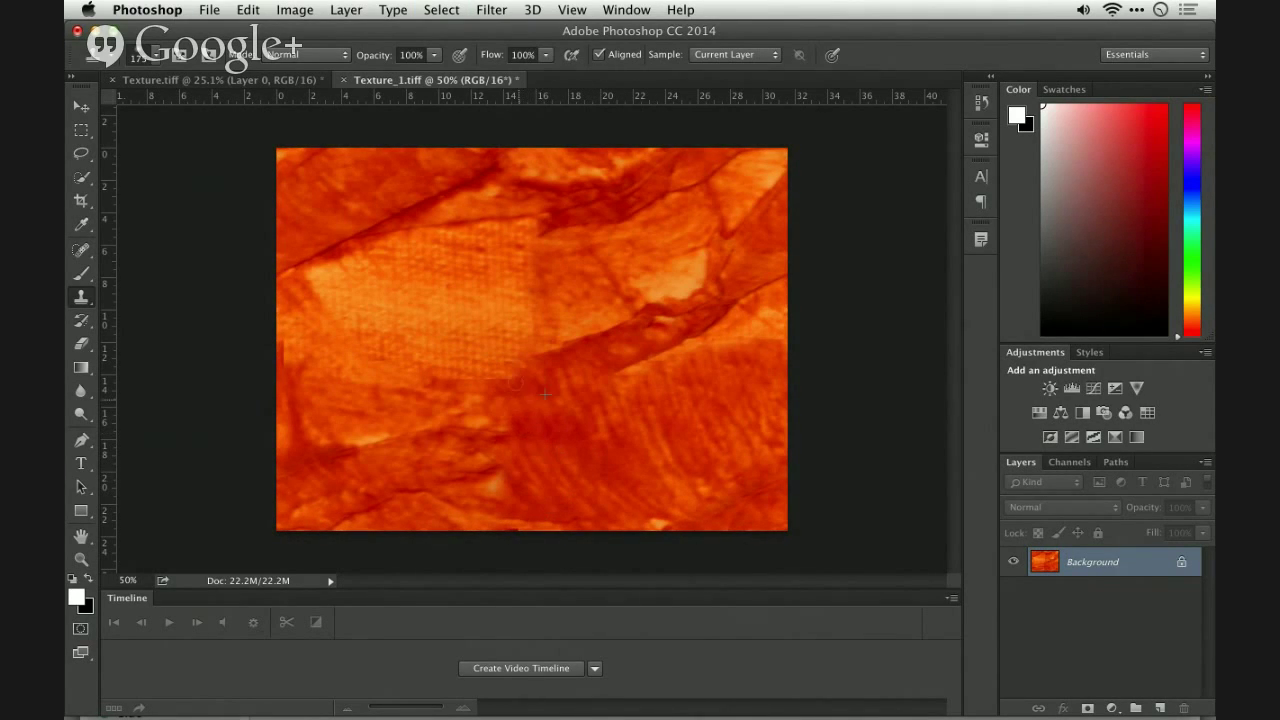
{"action": "key", "text": "super+a"}
Define the seamless texture as a new pattern named OrangeRough2
{"action": "left_click", "coordinate": [260, 9]}
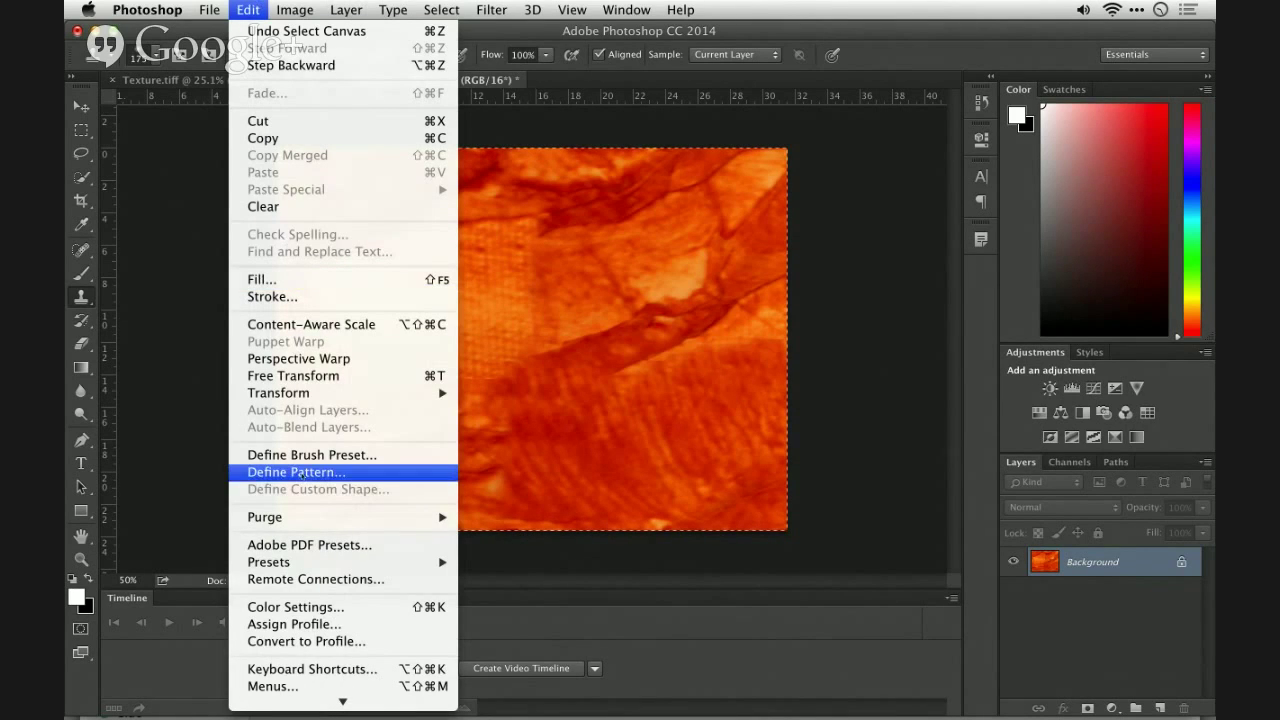
{"action": "left_click", "coordinate": [297, 472]}
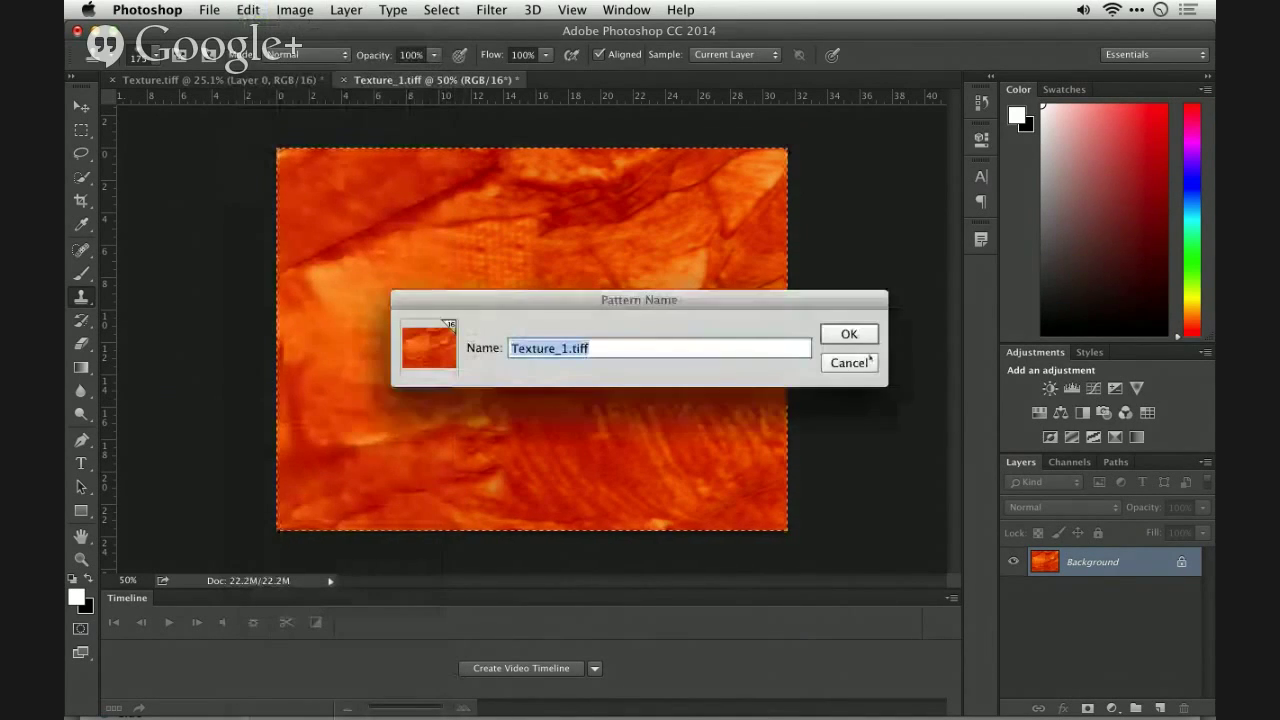
{"action": "type", "text": "Ora"}
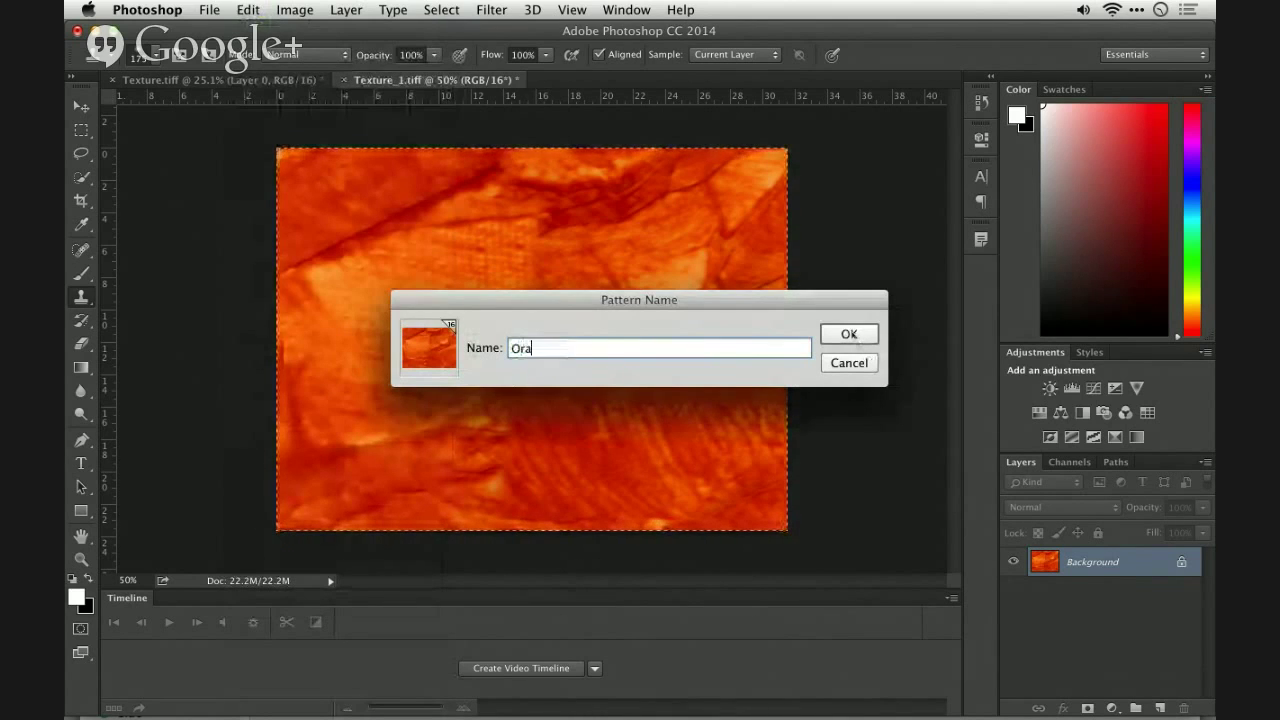
{"action": "type", "text": "ngeRough2"}
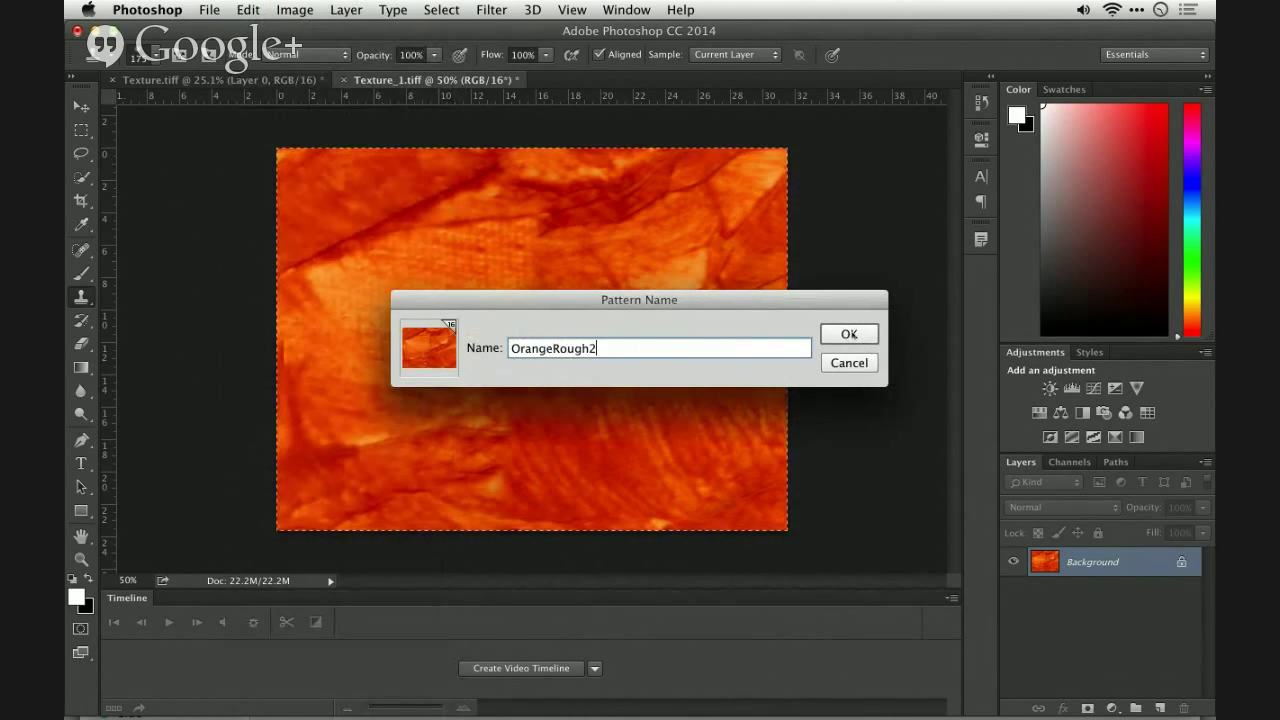
{"action": "left_click", "coordinate": [849, 334]}
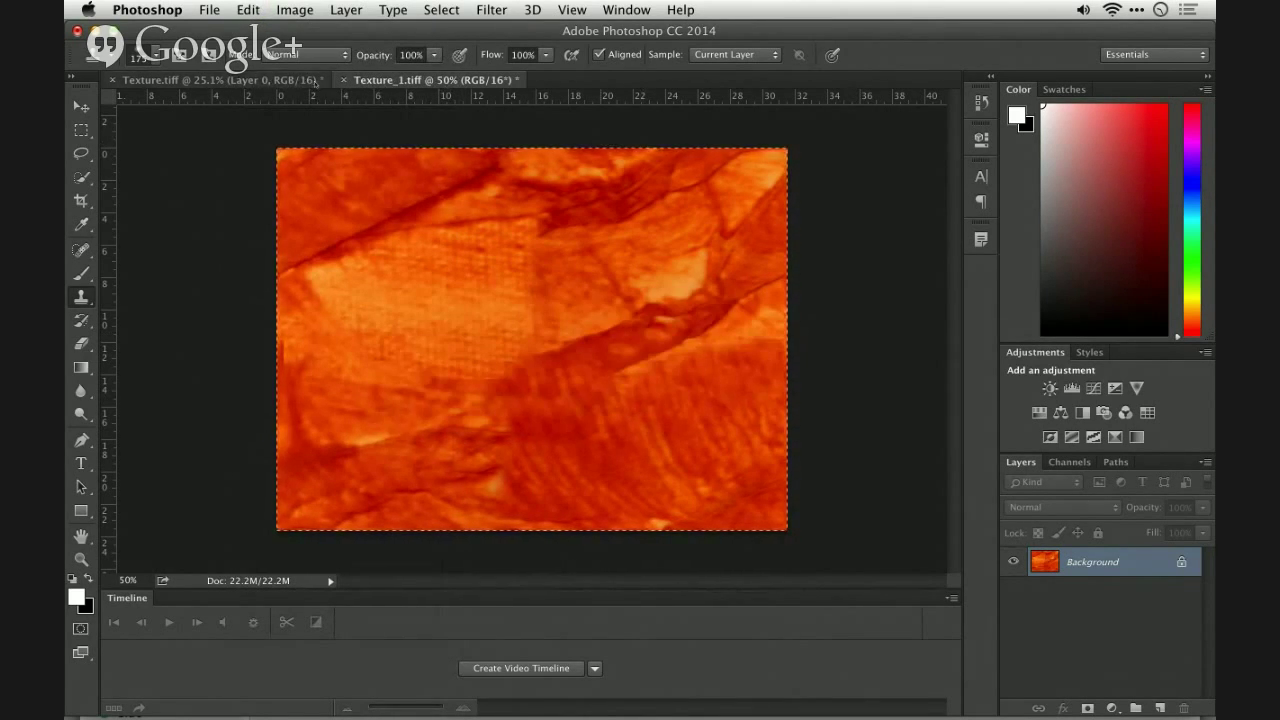
Add a Pattern Fill layer over the pig photo at 100% scale
{"action": "left_click", "coordinate": [313, 80]}
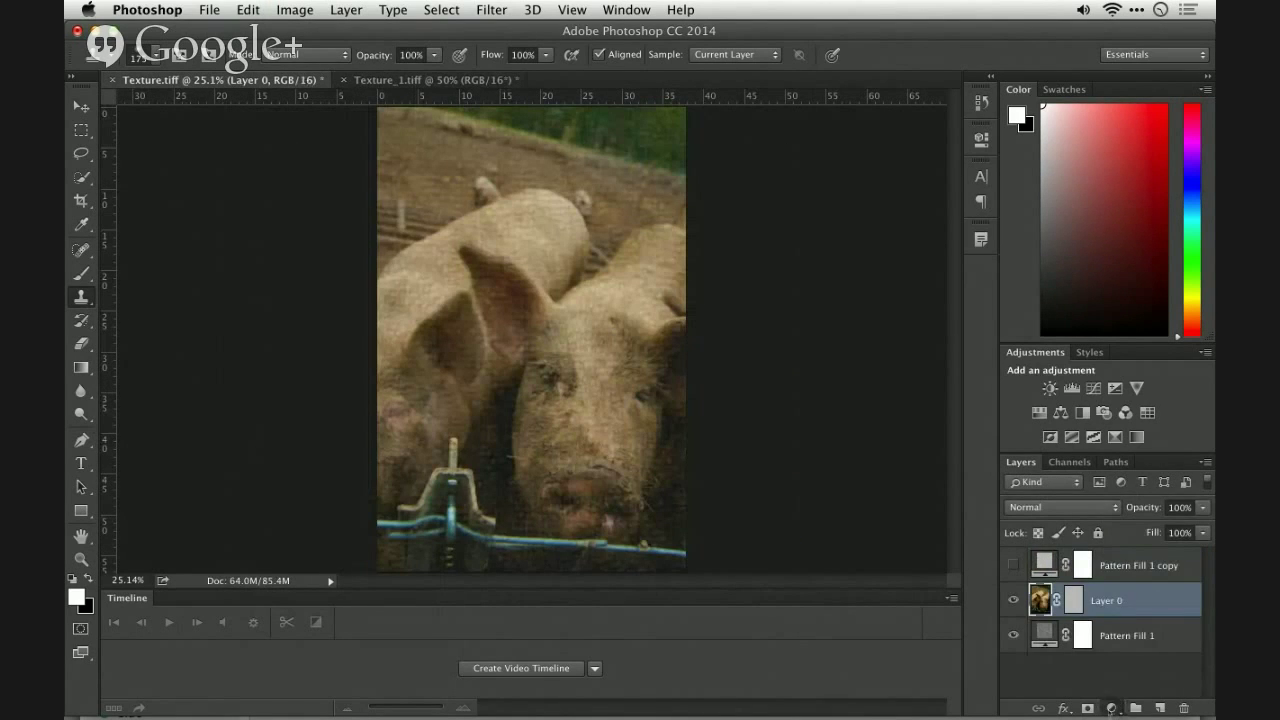
{"action": "left_click", "coordinate": [1111, 708]}
{"action": "left_click", "coordinate": [1107, 428]}
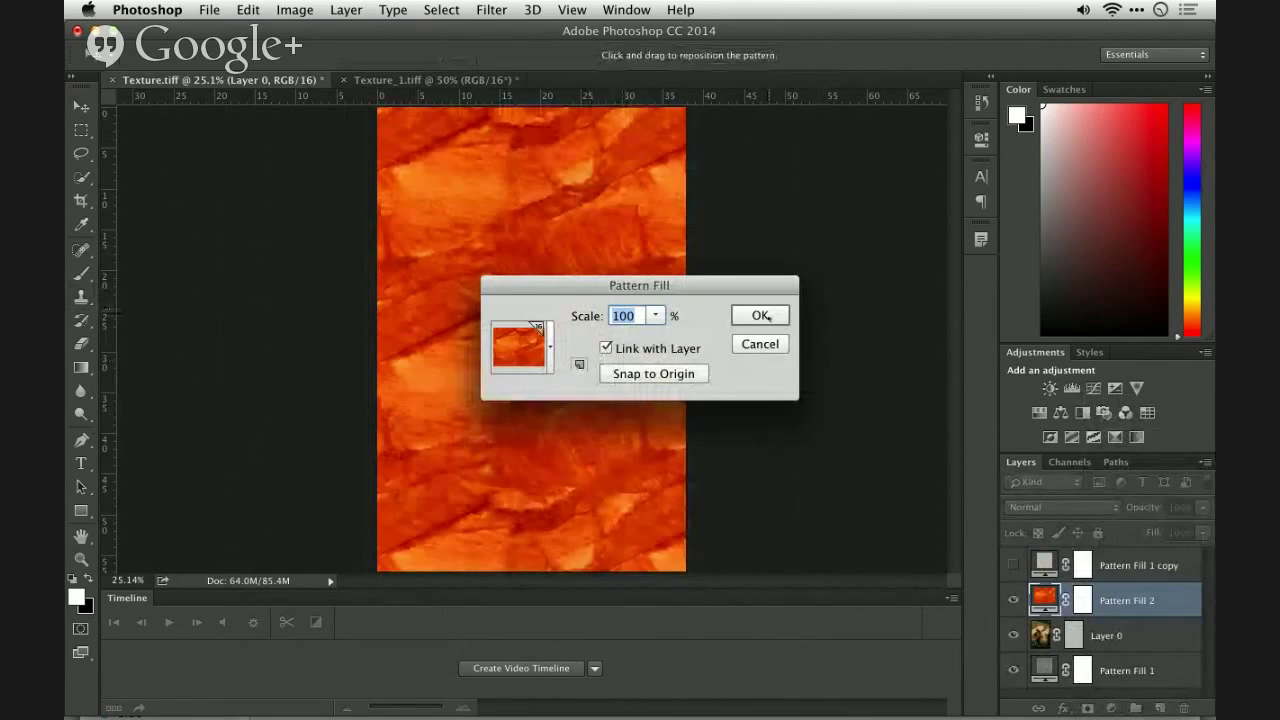
{"action": "left_click", "coordinate": [772, 315]}
{"action": "key", "text": "s"}
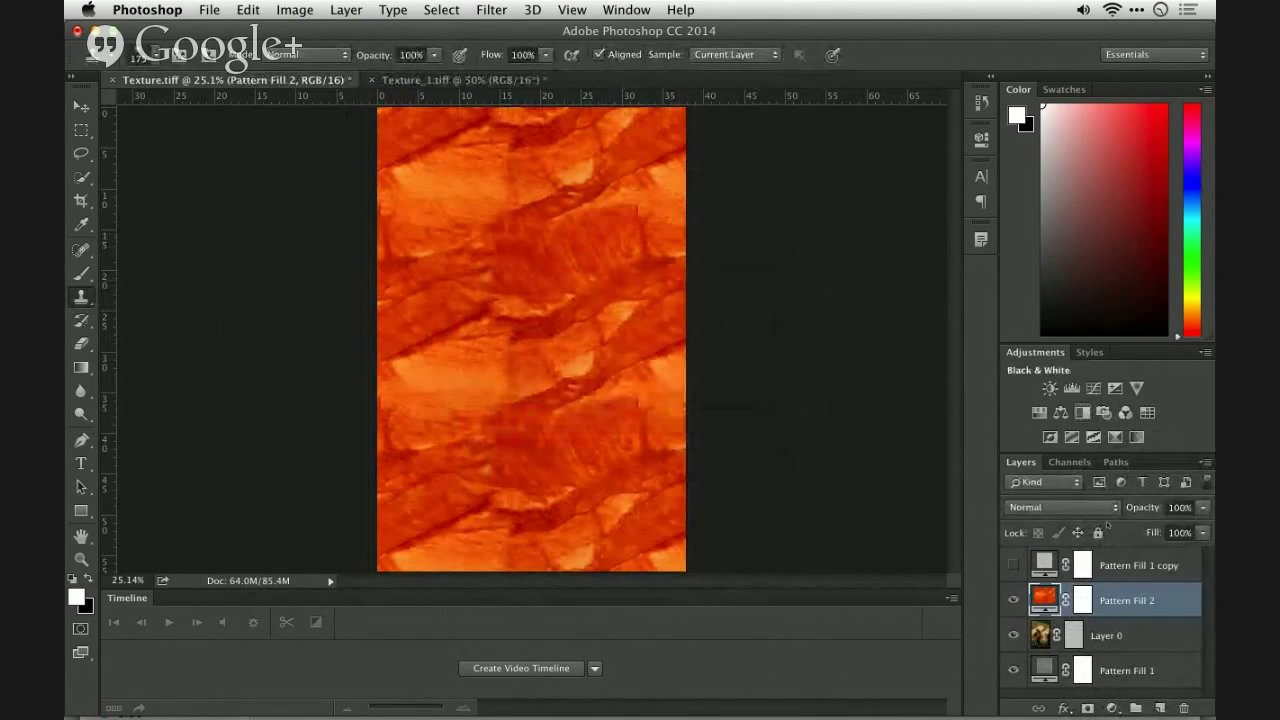
Shrink Pattern Fill 2 to 83% and reposition it, then close Texture.tiff
{"action": "double_click", "coordinate": [1044, 600]}
{"action": "left_click_drag", "start_coordinate": [655, 315], "coordinate": [656, 336]}
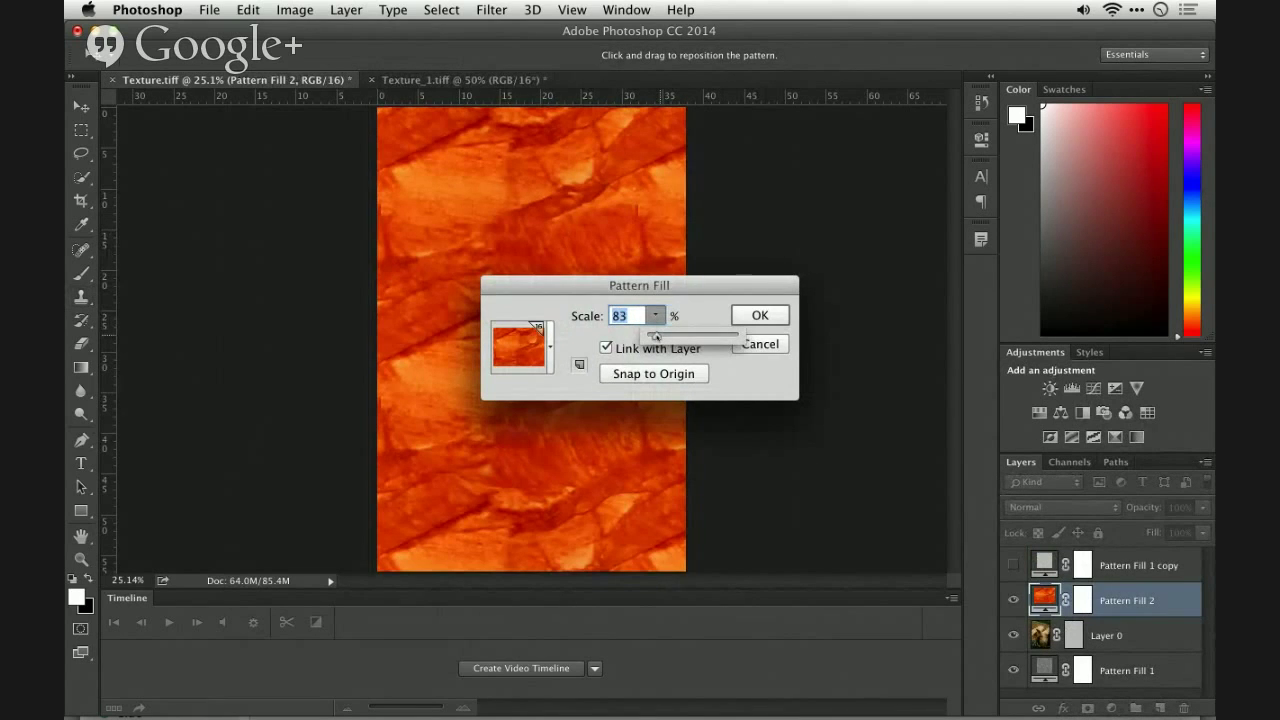
{"action": "left_click_drag", "start_coordinate": [623, 203], "coordinate": [558, 195]}
{"action": "left_click", "coordinate": [745, 316]}
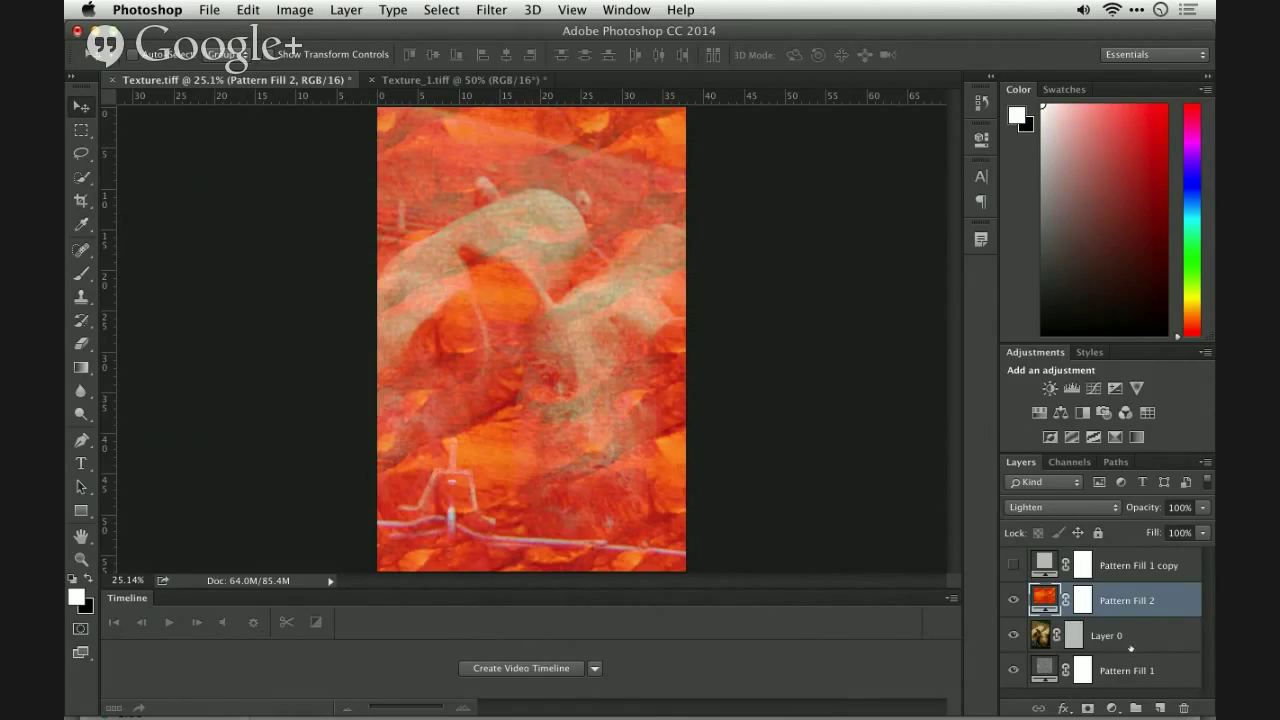
{"action": "left_click", "coordinate": [1130, 645]}
{"action": "key", "text": "super+w"}
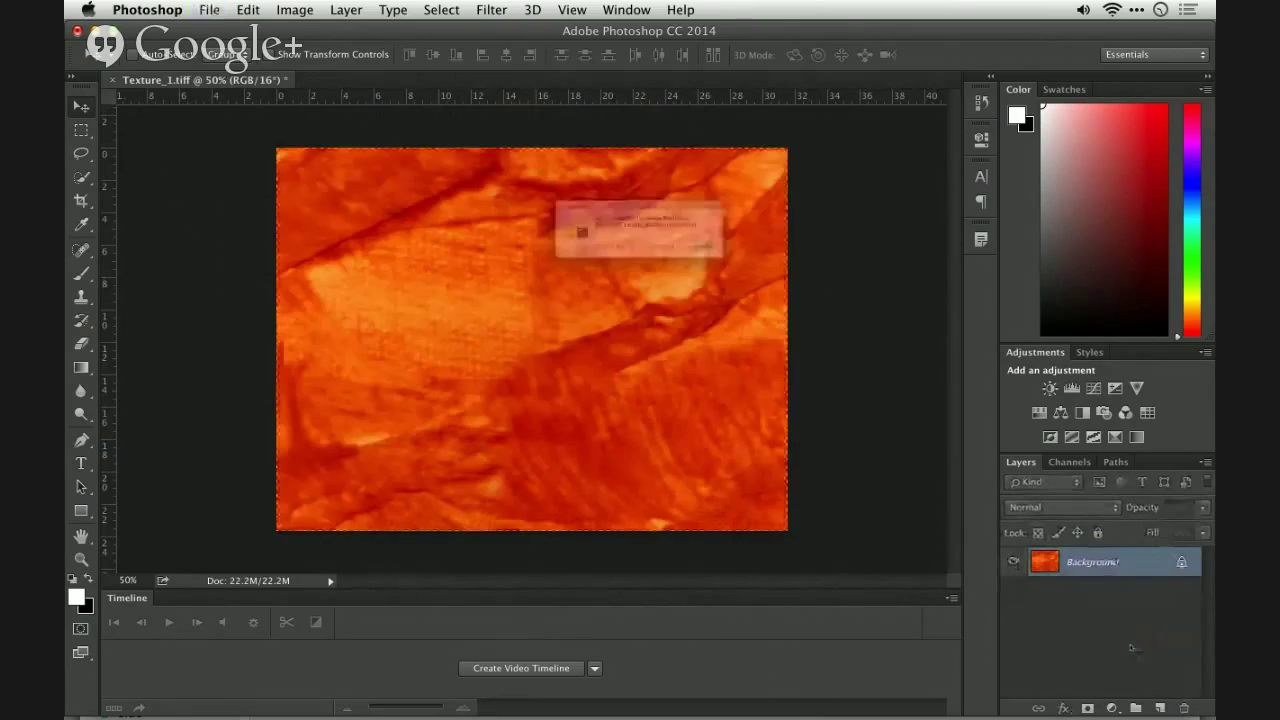
From Adobe Bridge, open Spot_Color_BW.tif with Adobe Photoshop CC 2014
{"action": "key", "text": "super+Tab"}
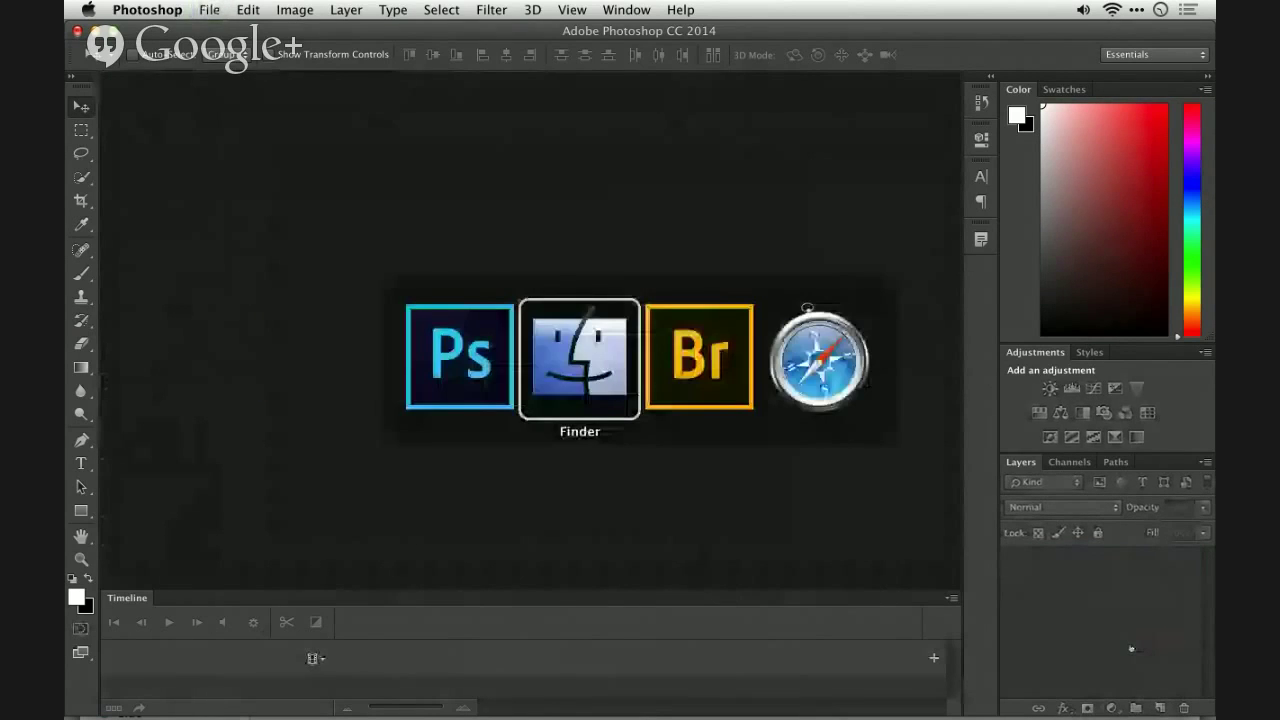
{"action": "key", "text": "super+Tab"}
{"action": "left_click", "coordinate": [329, 383]}
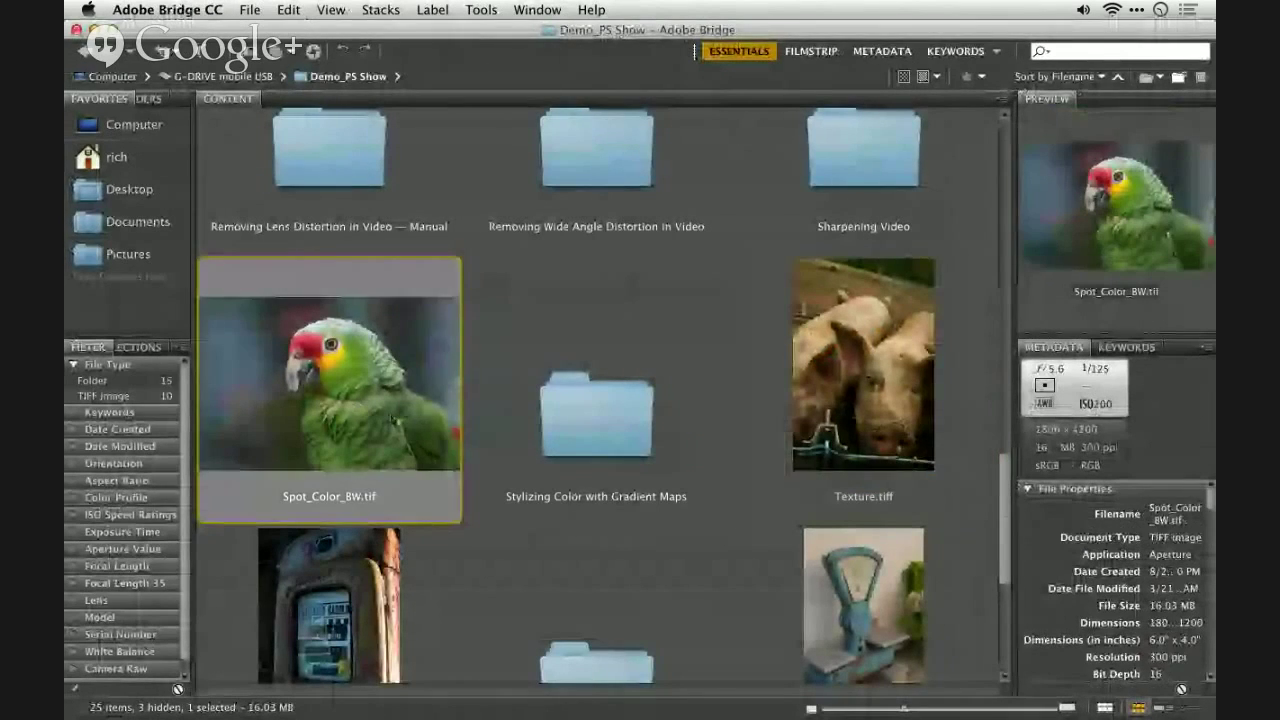
{"action": "right_click", "coordinate": [396, 281]}
{"action": "mouse_move", "coordinate": [487, 312]}
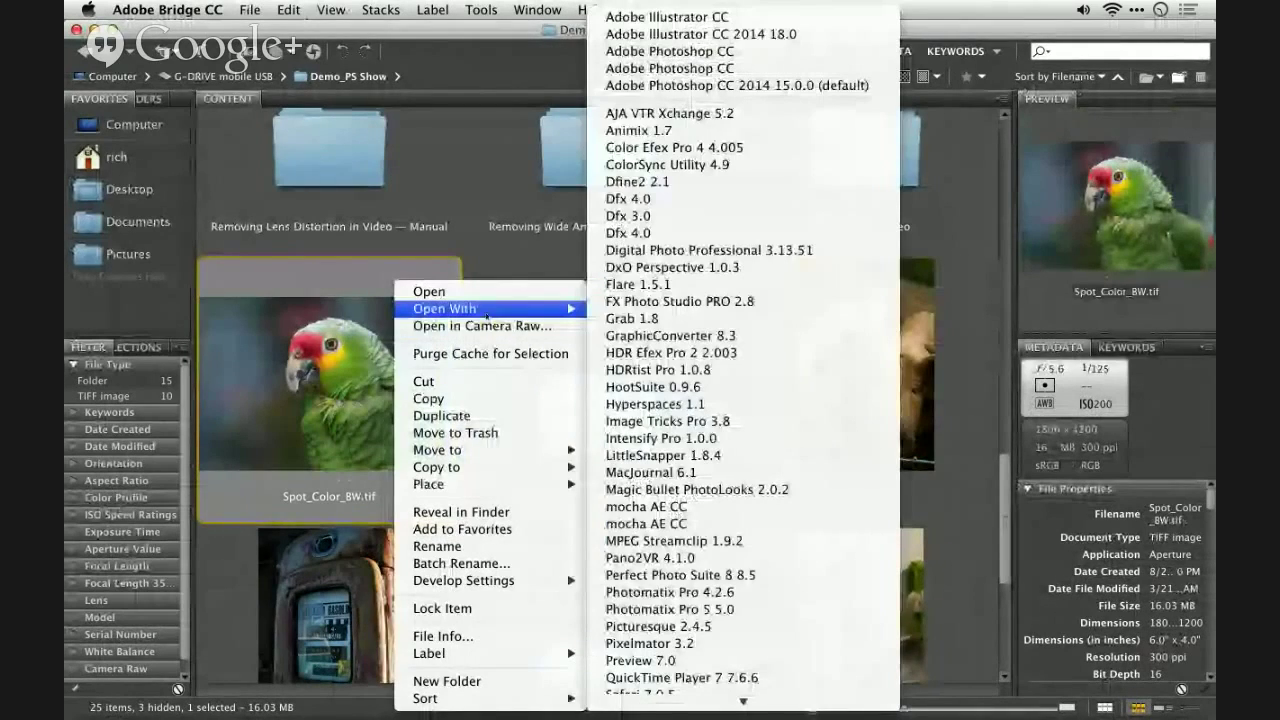
{"action": "left_click", "coordinate": [658, 86]}
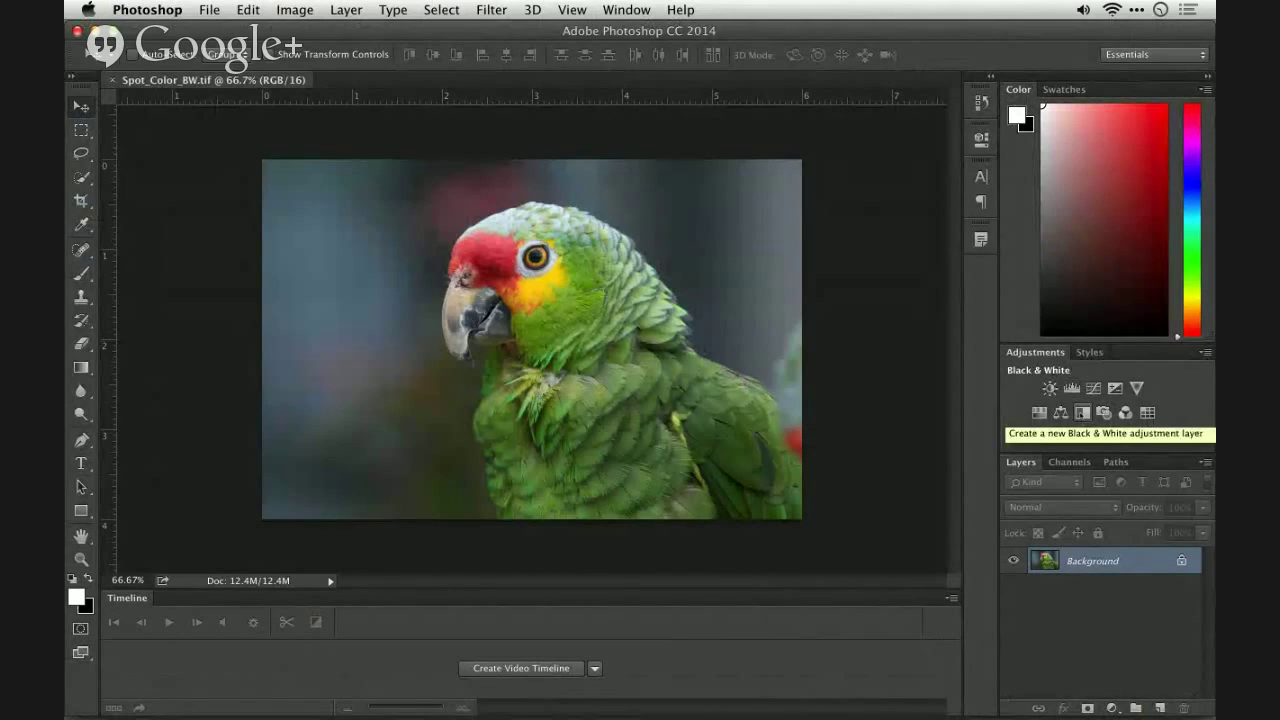
Add a Black & White adjustment layer, adjust greens and reds on-image, and blend with Lighten
{"action": "left_click", "coordinate": [1082, 412]}
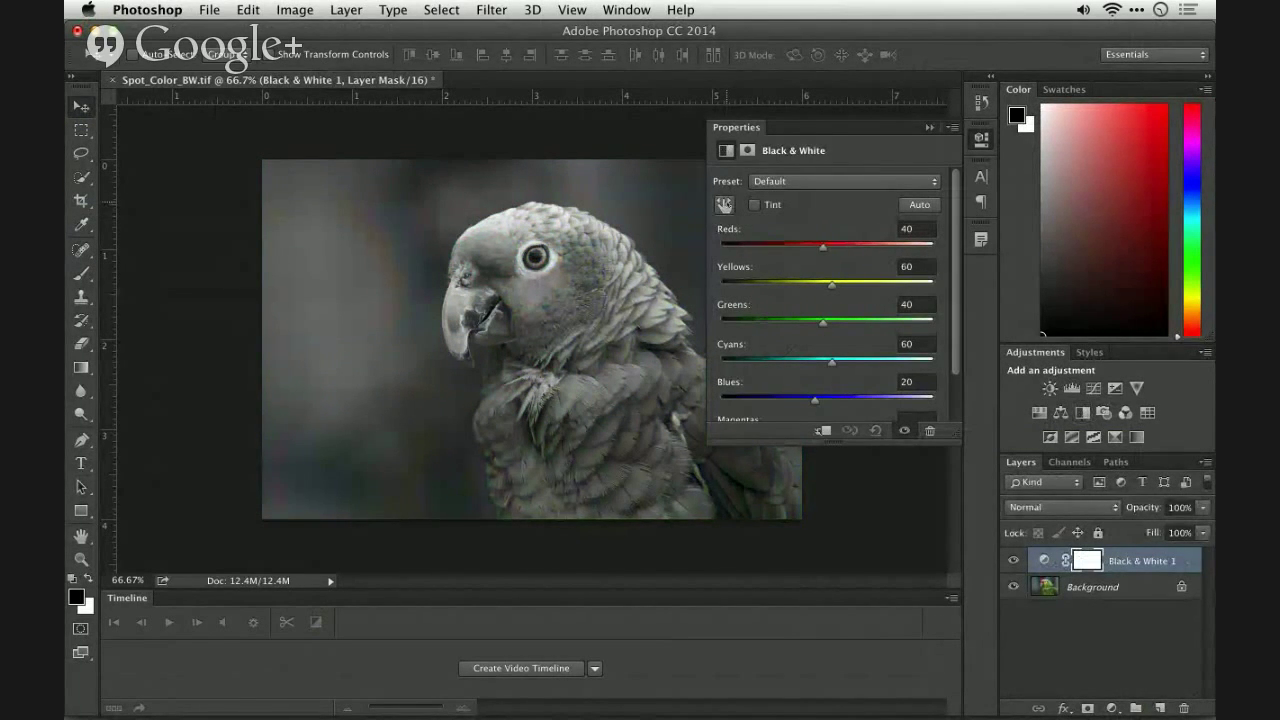
{"action": "left_click", "coordinate": [723, 205]}
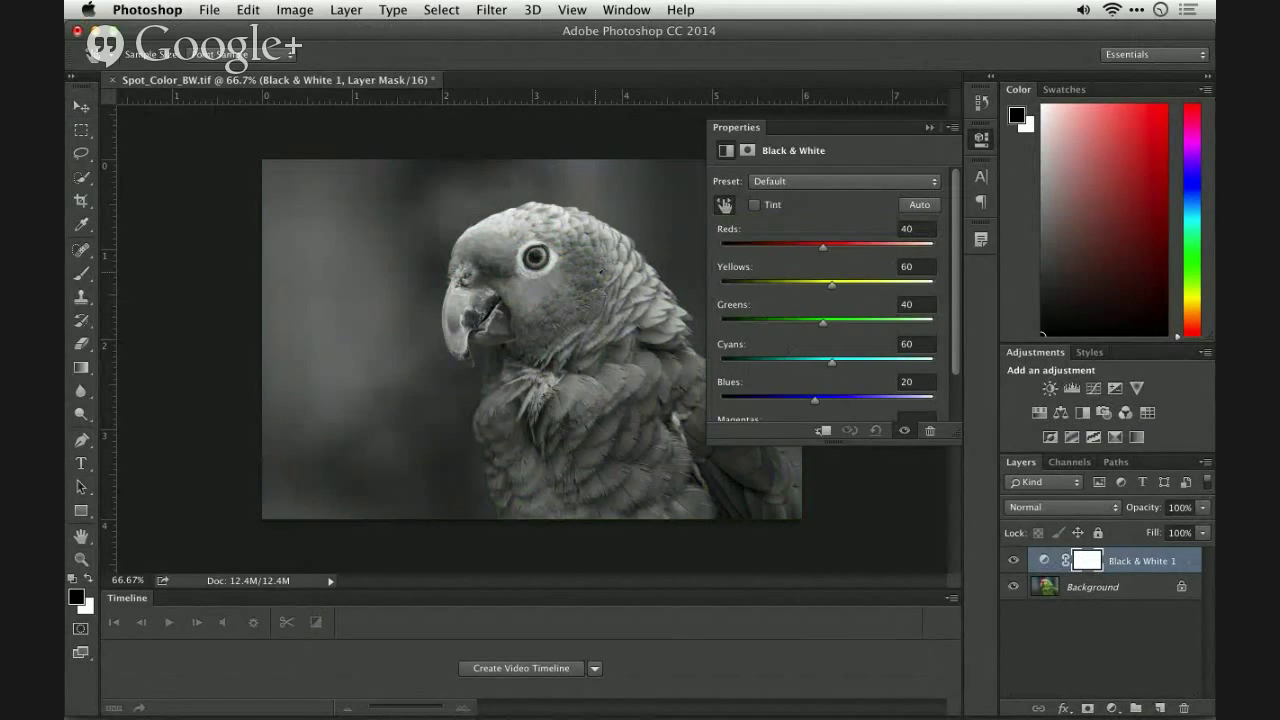
{"action": "left_click_drag", "start_coordinate": [598, 276], "coordinate": [555, 294]}
{"action": "left_click_drag", "start_coordinate": [478, 263], "coordinate": [585, 285]}
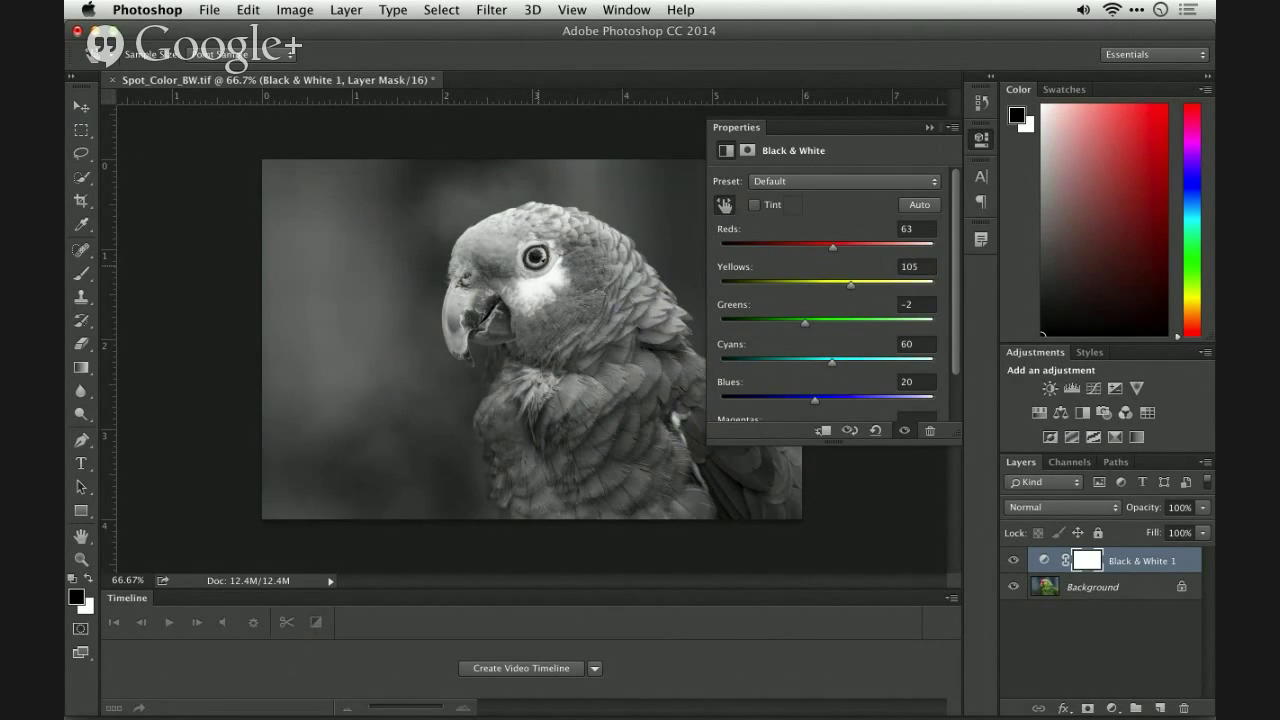
{"action": "left_click", "coordinate": [1059, 508]}
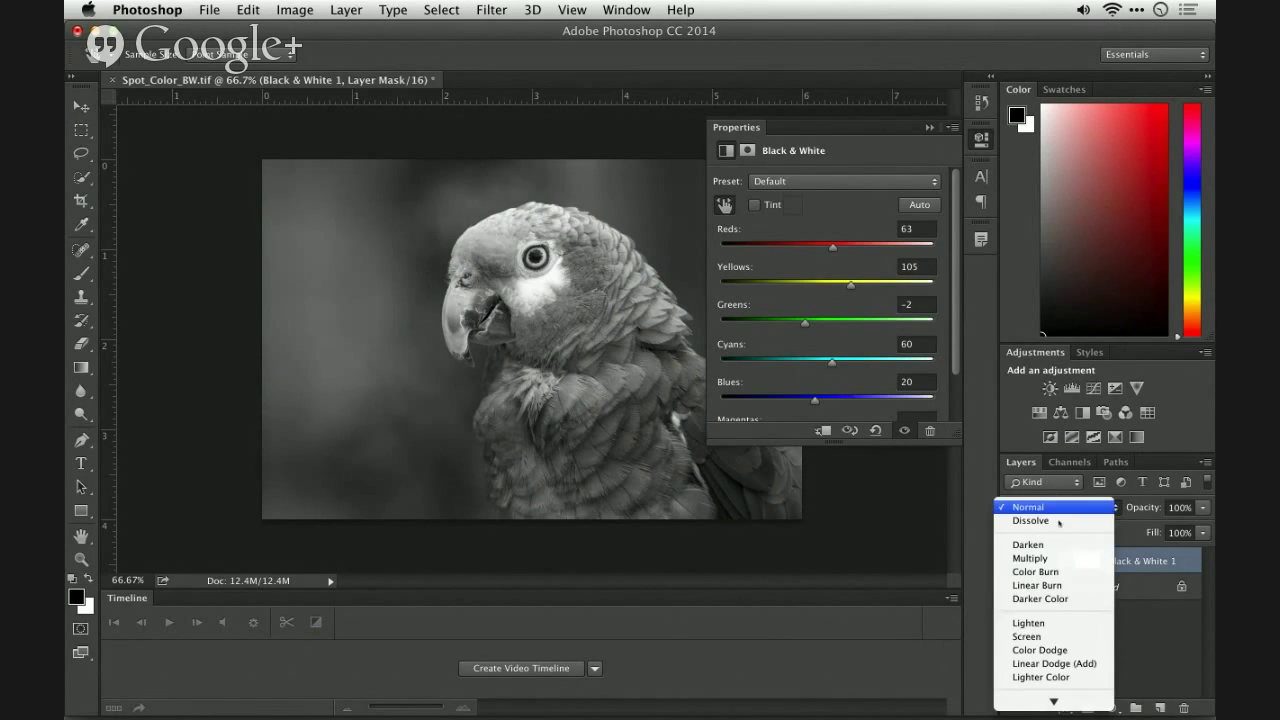
{"action": "left_click", "coordinate": [1060, 623]}
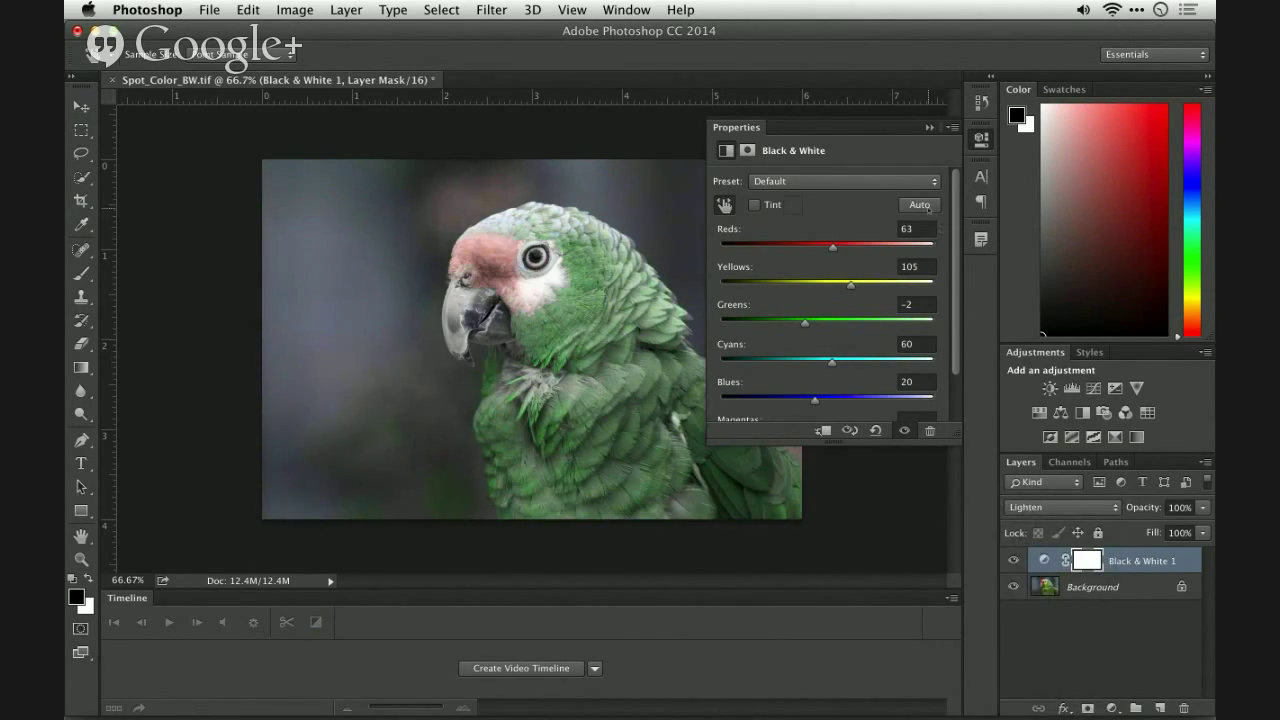
Reset the mix and tune Reds, Yellows, Cyans and Greens (-93) so feathers stay green
{"action": "left_click", "coordinate": [875, 430]}
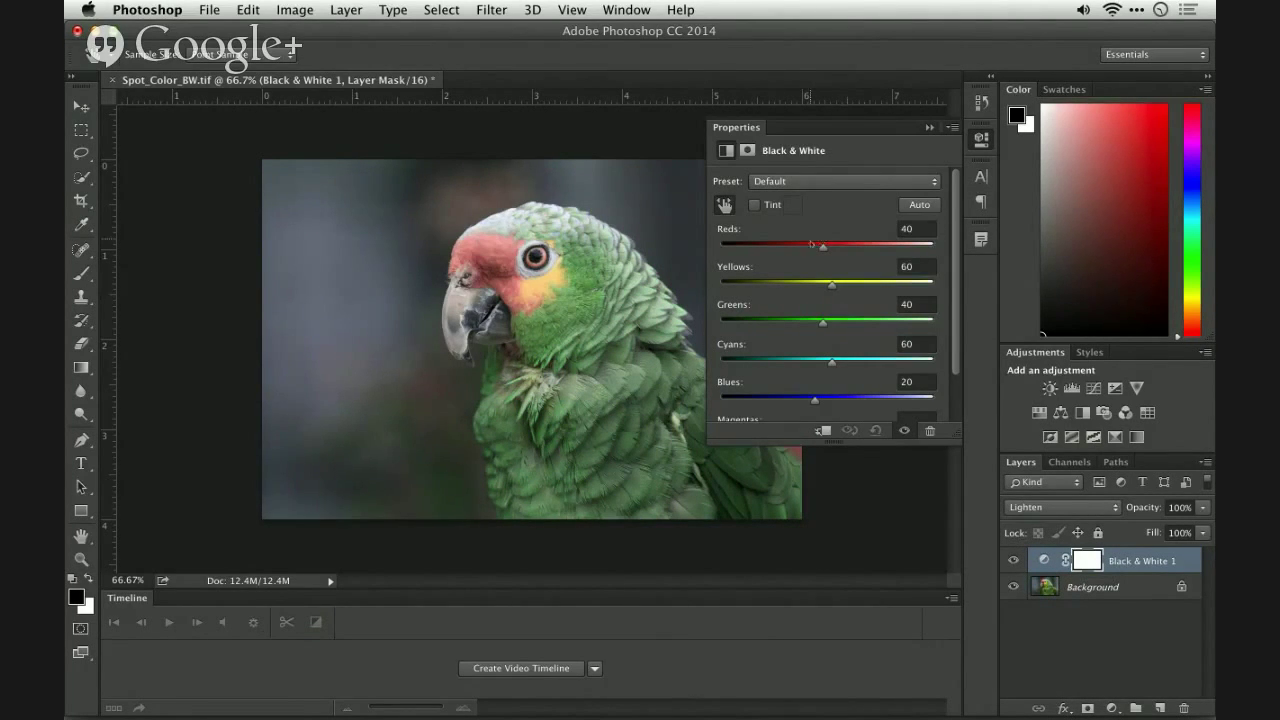
{"action": "left_click_drag", "start_coordinate": [830, 249], "coordinate": [738, 250]}
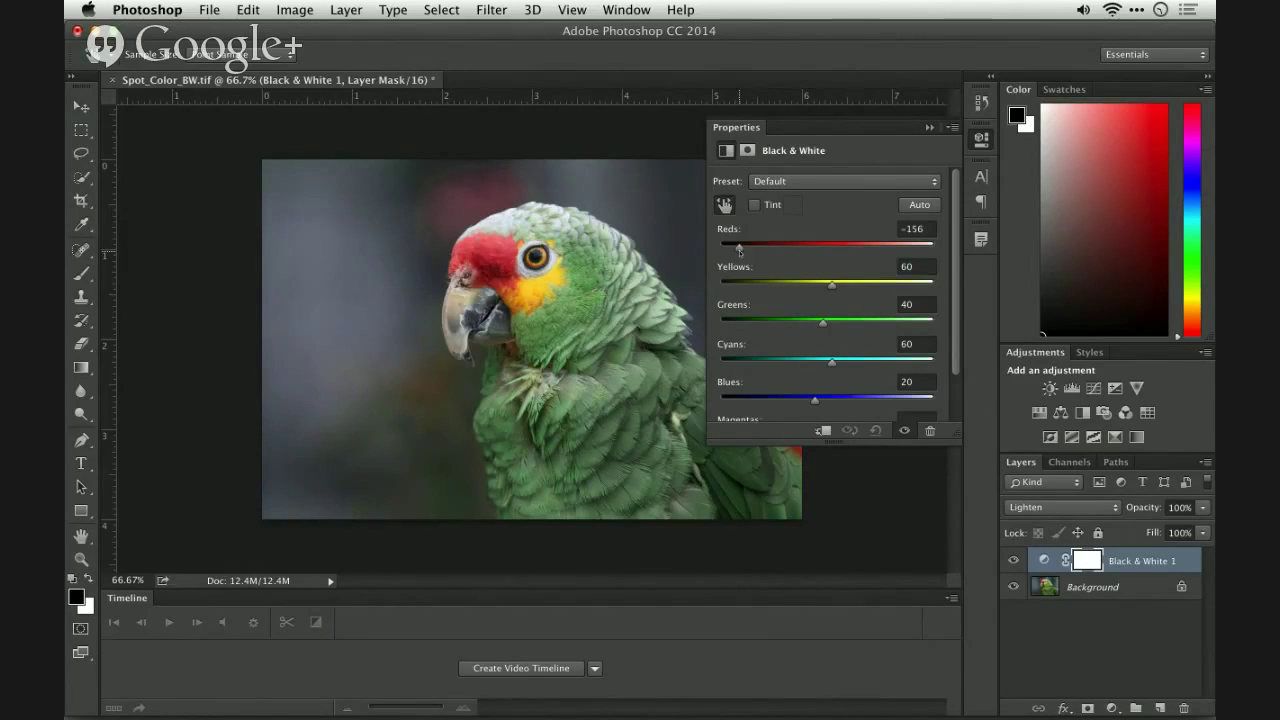
{"action": "left_click_drag", "start_coordinate": [831, 285], "coordinate": [885, 287]}
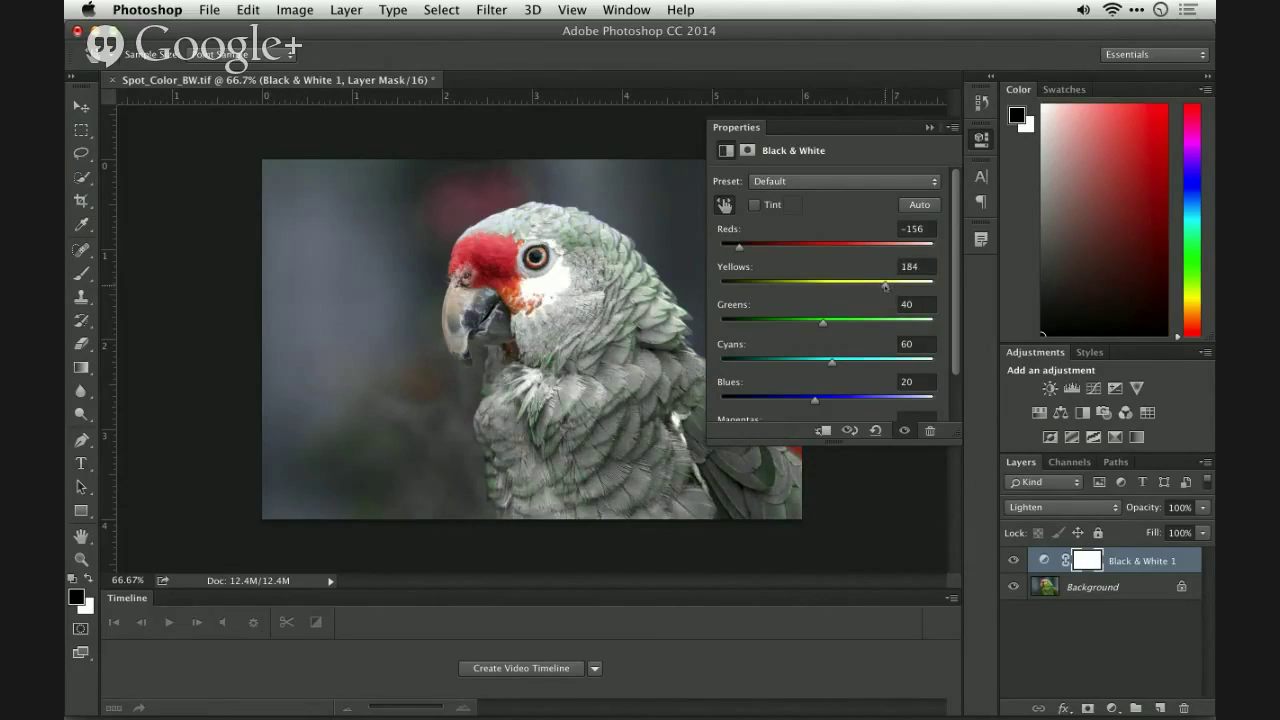
{"action": "left_click_drag", "start_coordinate": [832, 326], "coordinate": [863, 325]}
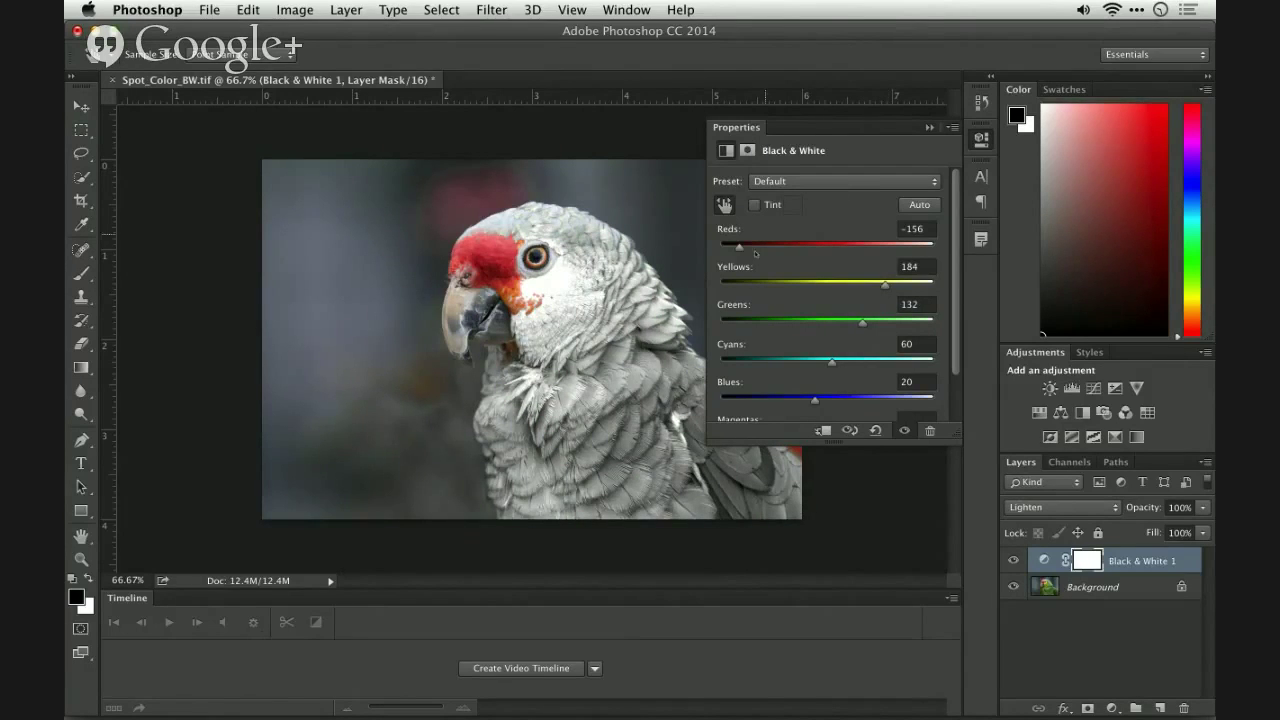
{"action": "left_click_drag", "start_coordinate": [745, 255], "coordinate": [876, 258]}
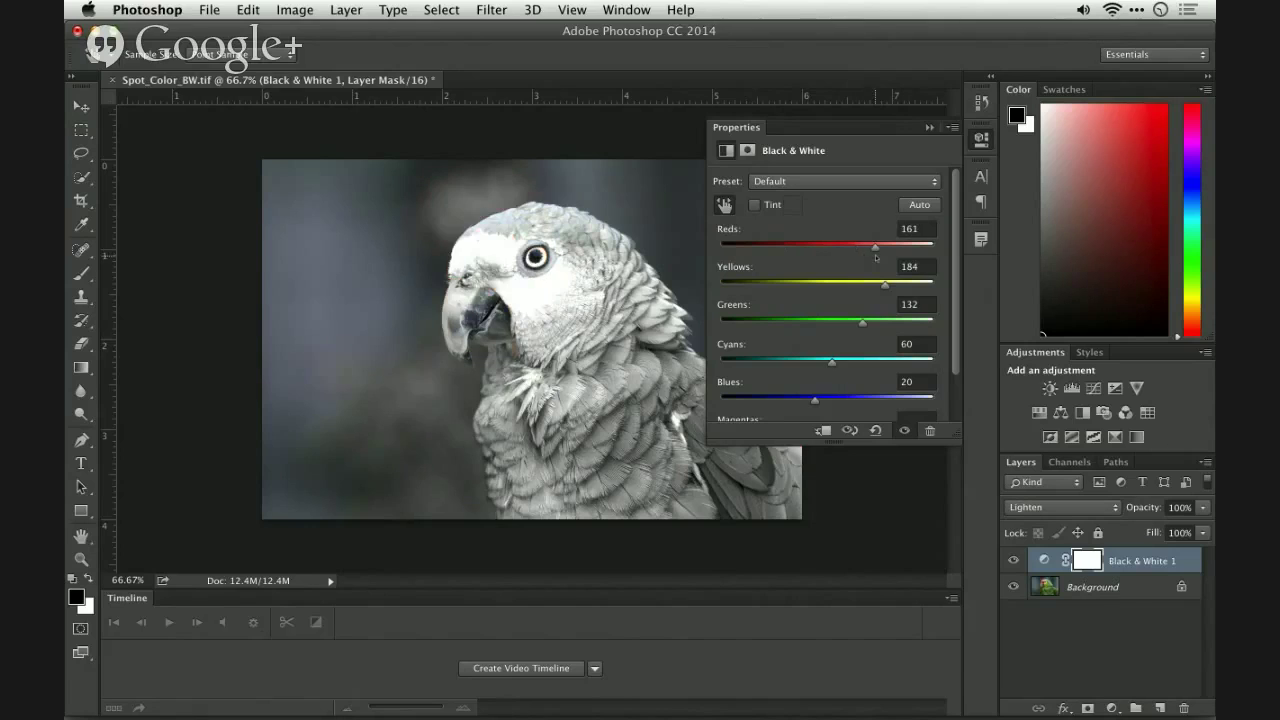
{"action": "left_click_drag", "start_coordinate": [862, 325], "coordinate": [765, 328]}
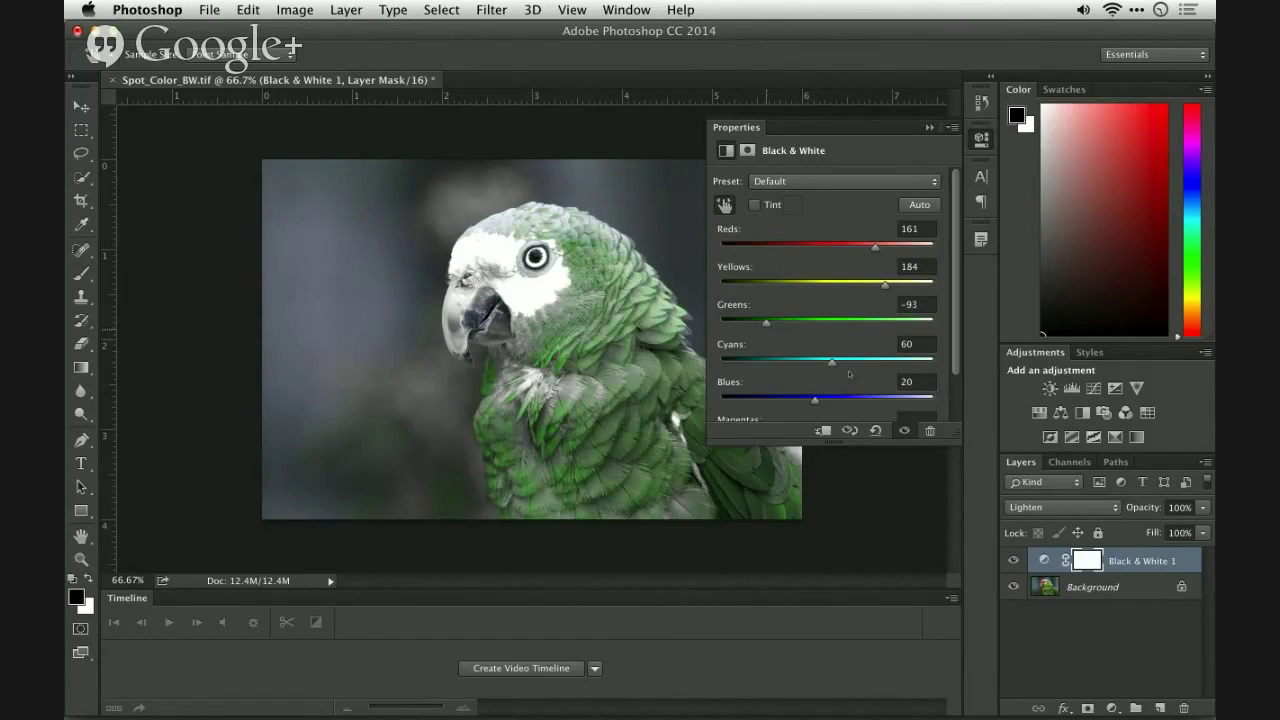
{"action": "left_click_drag", "start_coordinate": [852, 365], "coordinate": [894, 362]}
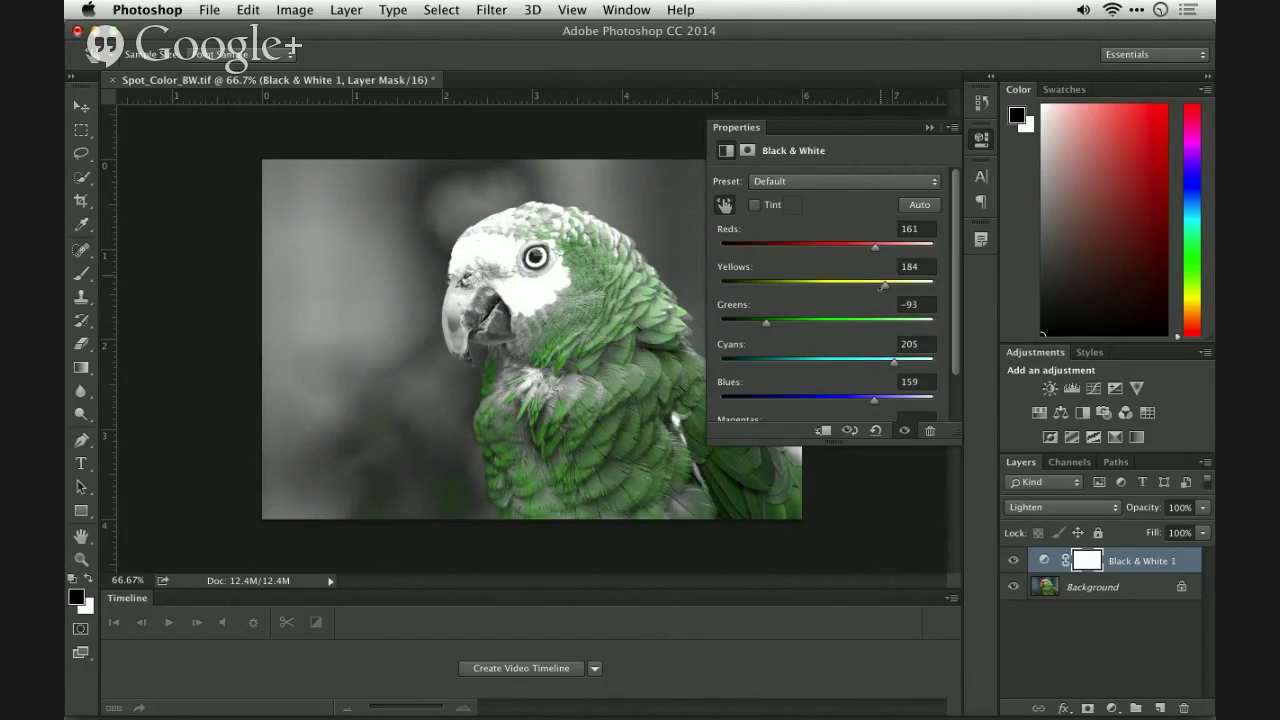
{"action": "left_click_drag", "start_coordinate": [885, 286], "coordinate": [847, 290]}
{"action": "left_click", "coordinate": [1069, 509]}
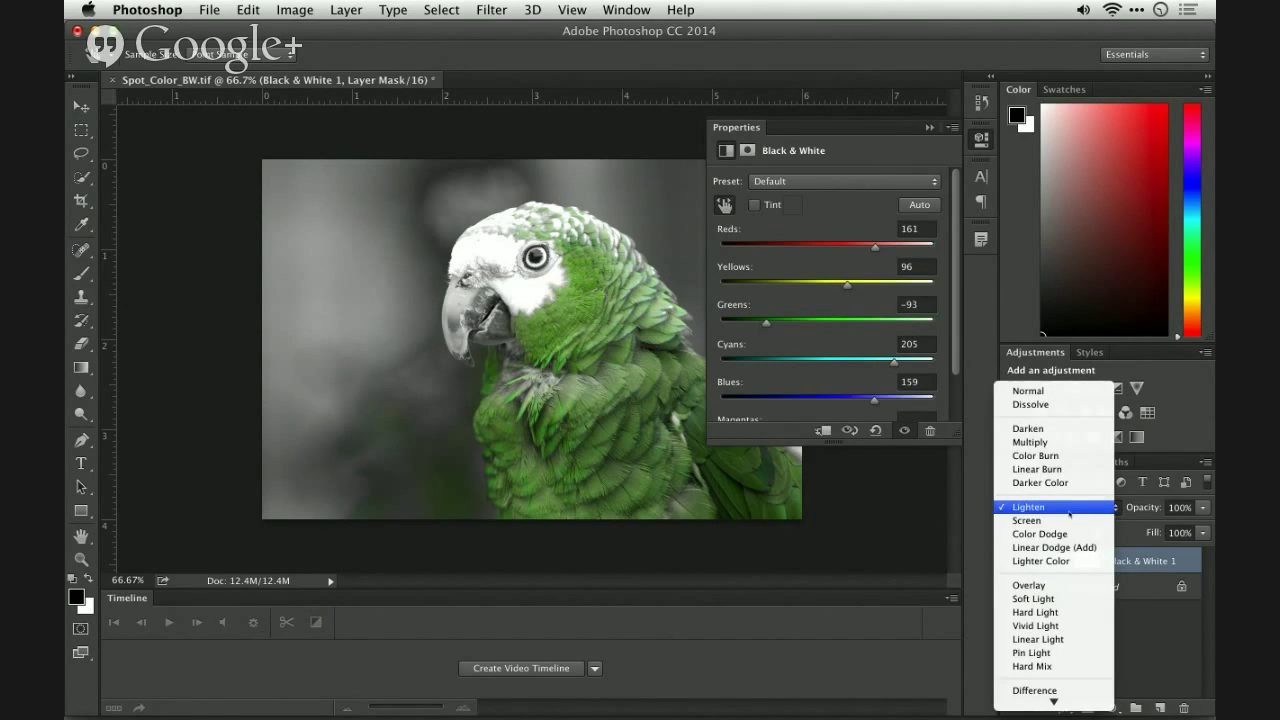
Set Black & White 1 to Darken with Yellows -68, Greens -34 and Cyans -99
{"action": "key", "text": "Escape"}
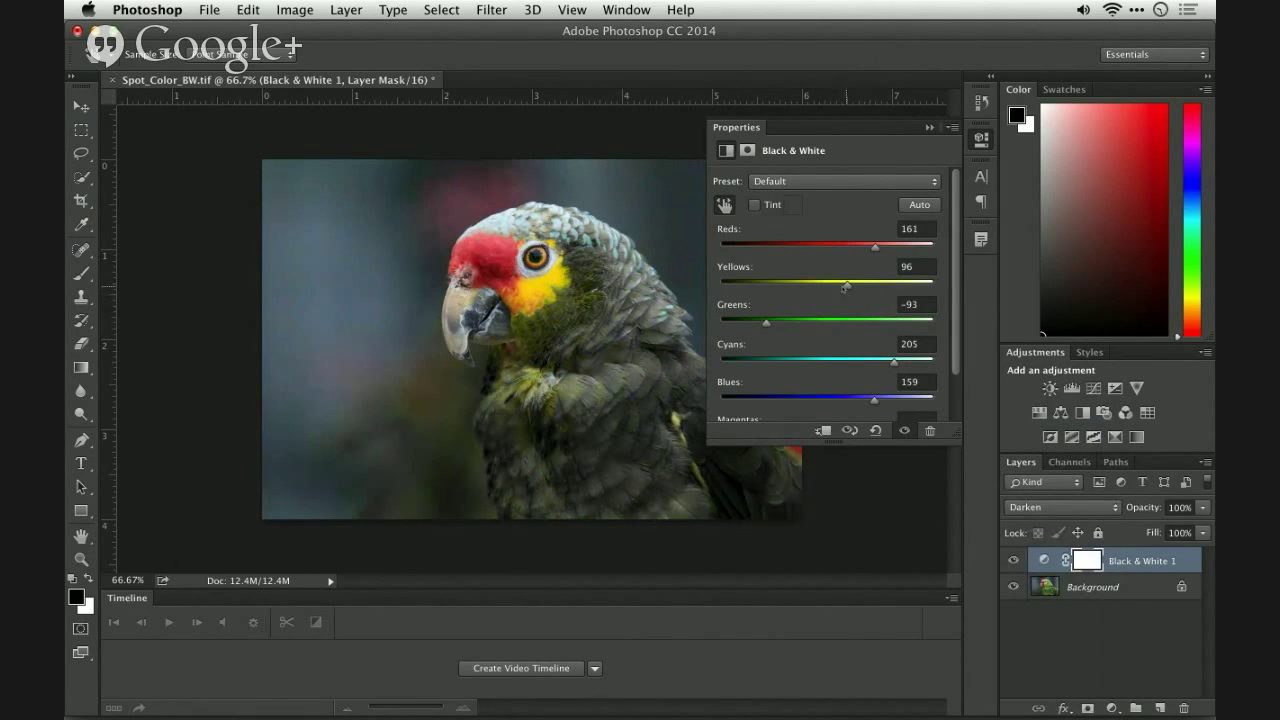
{"action": "left_click_drag", "start_coordinate": [846, 287], "coordinate": [801, 287]}
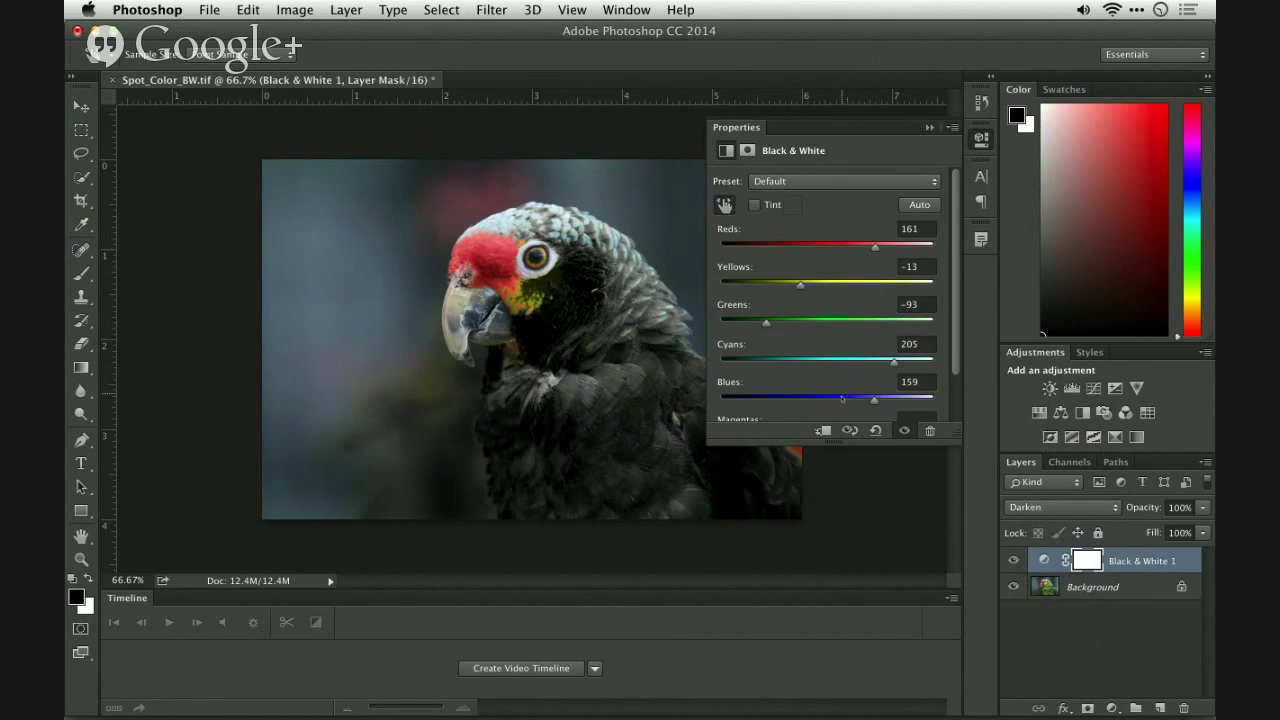
{"action": "left_click", "coordinate": [806, 360]}
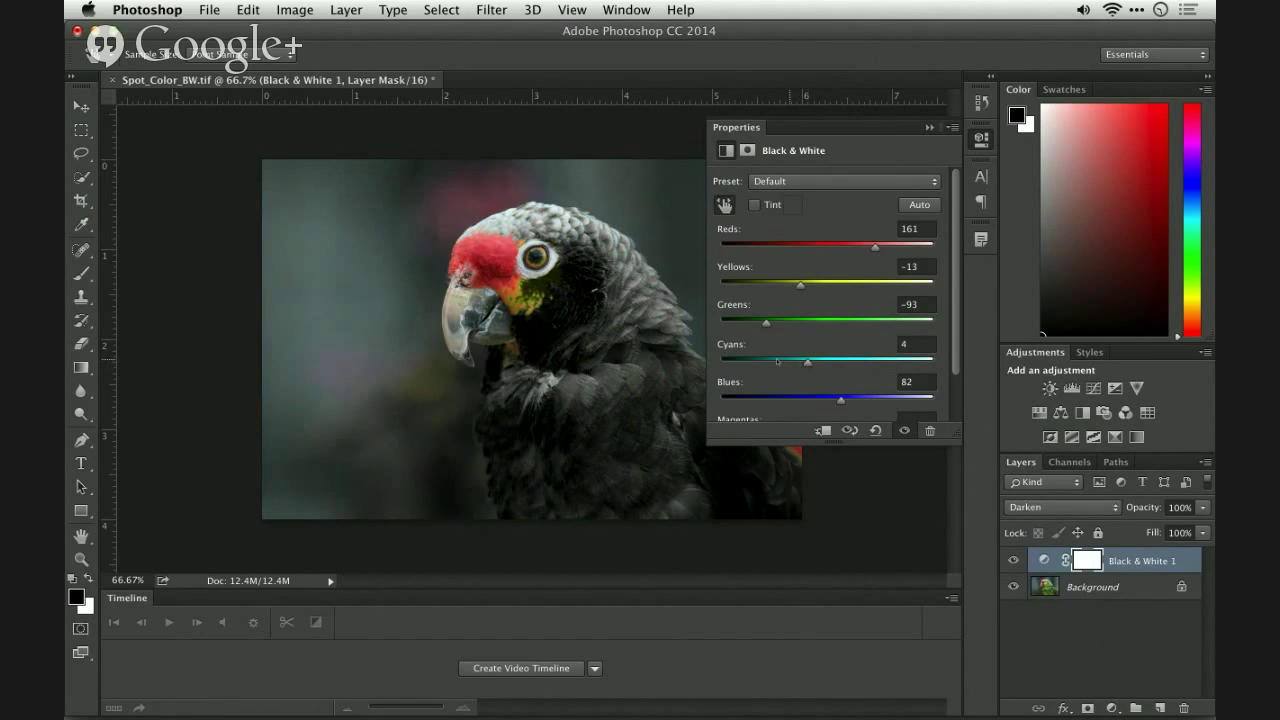
{"action": "left_click", "coordinate": [777, 360]}
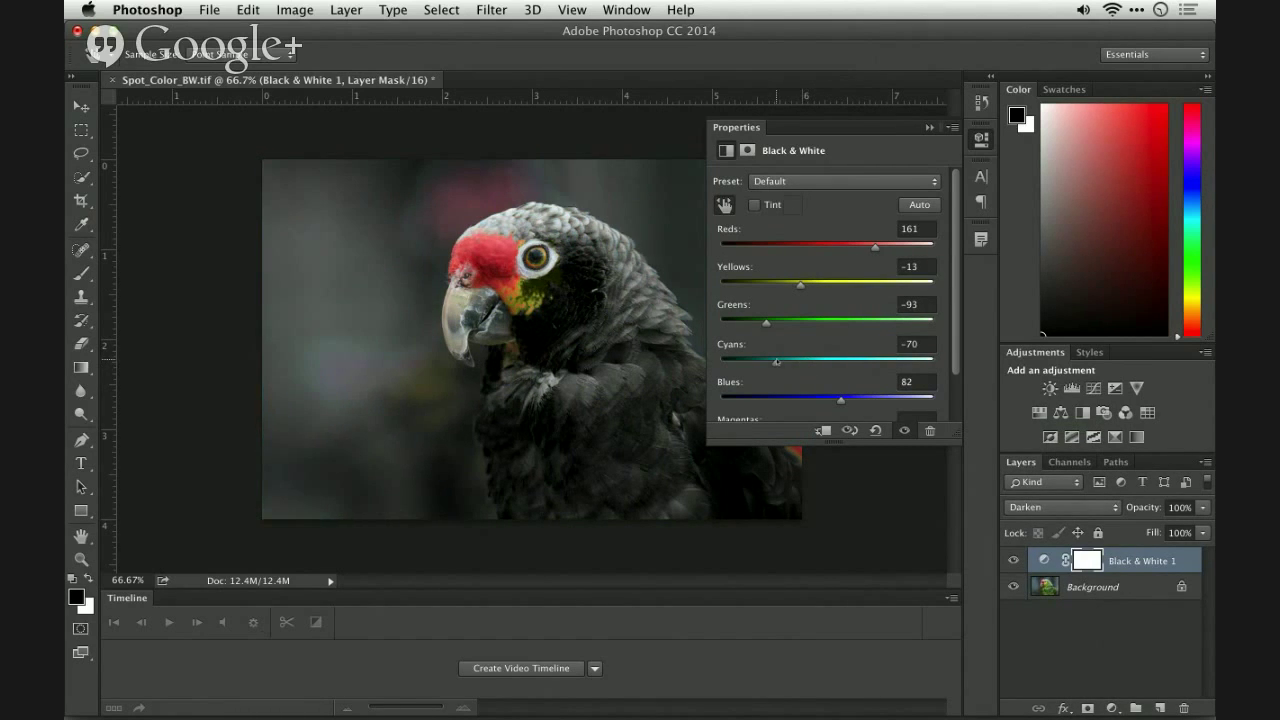
{"action": "left_click", "coordinate": [792, 324]}
{"action": "left_click_drag", "start_coordinate": [800, 287], "coordinate": [784, 286]}
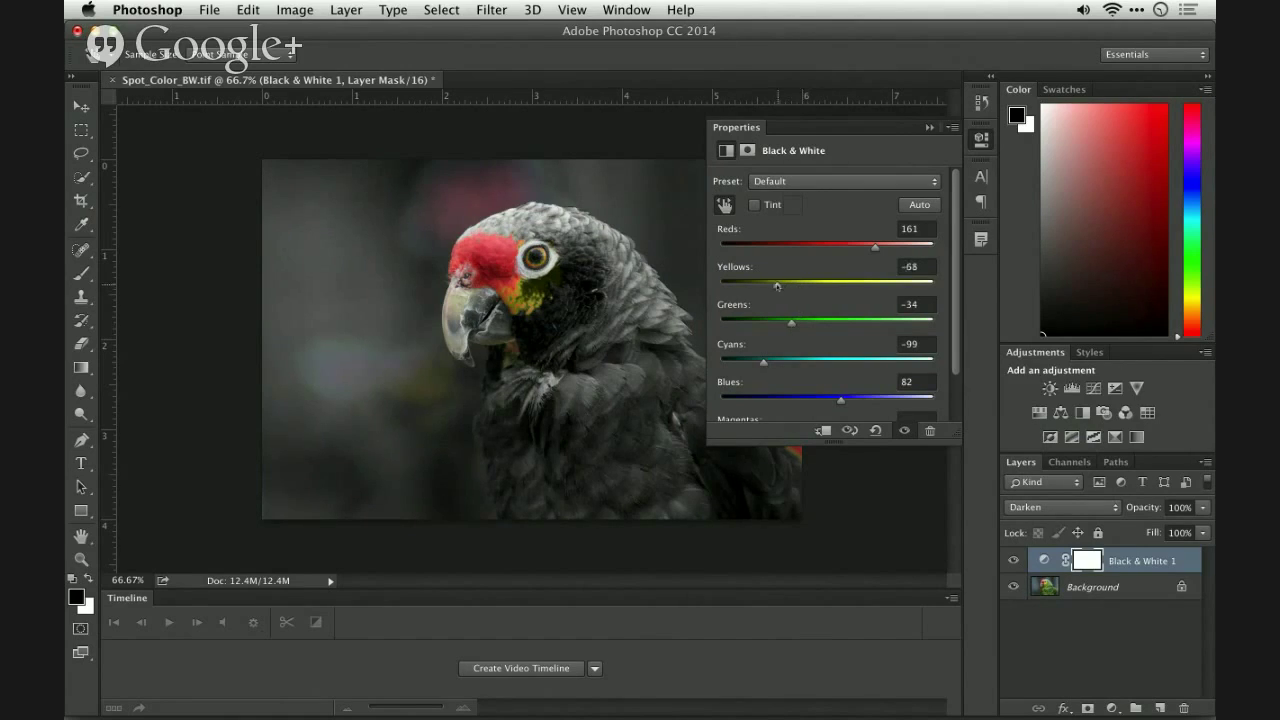
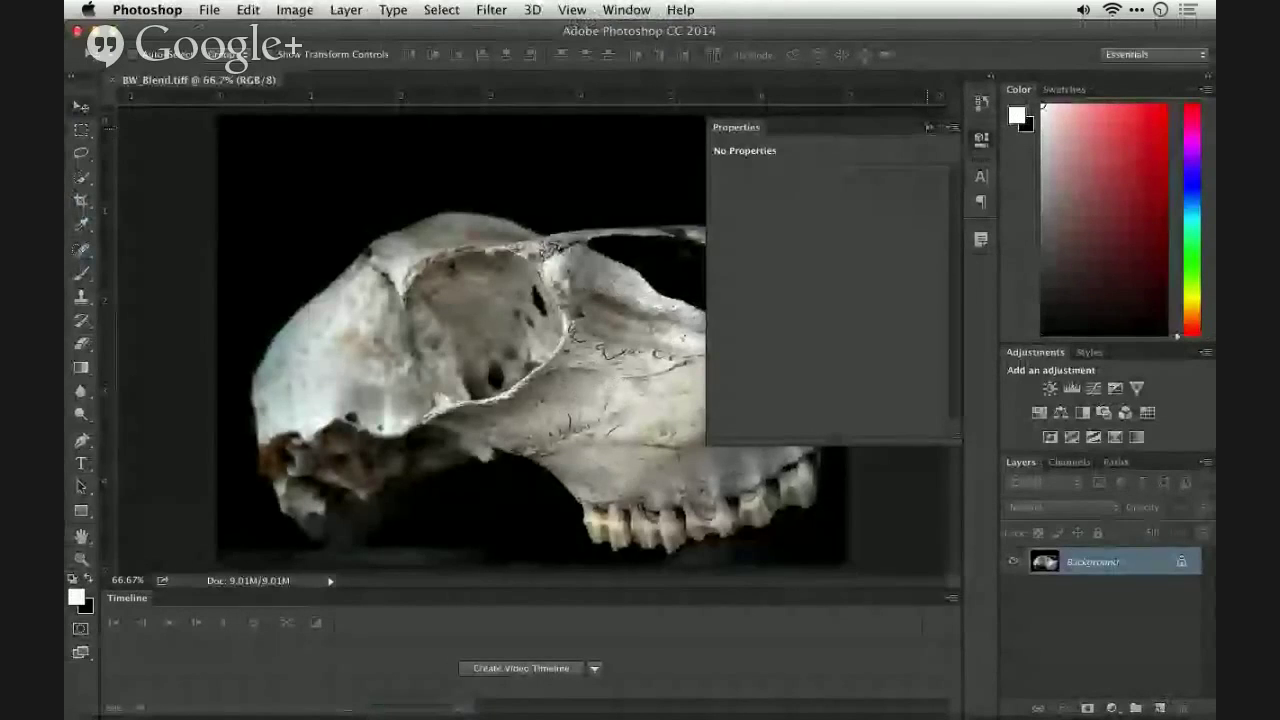
Dismiss the empty Properties panel and add a Black & White adjustment layer to BW_Blend.tiff
{"action": "left_click", "coordinate": [929, 127]}
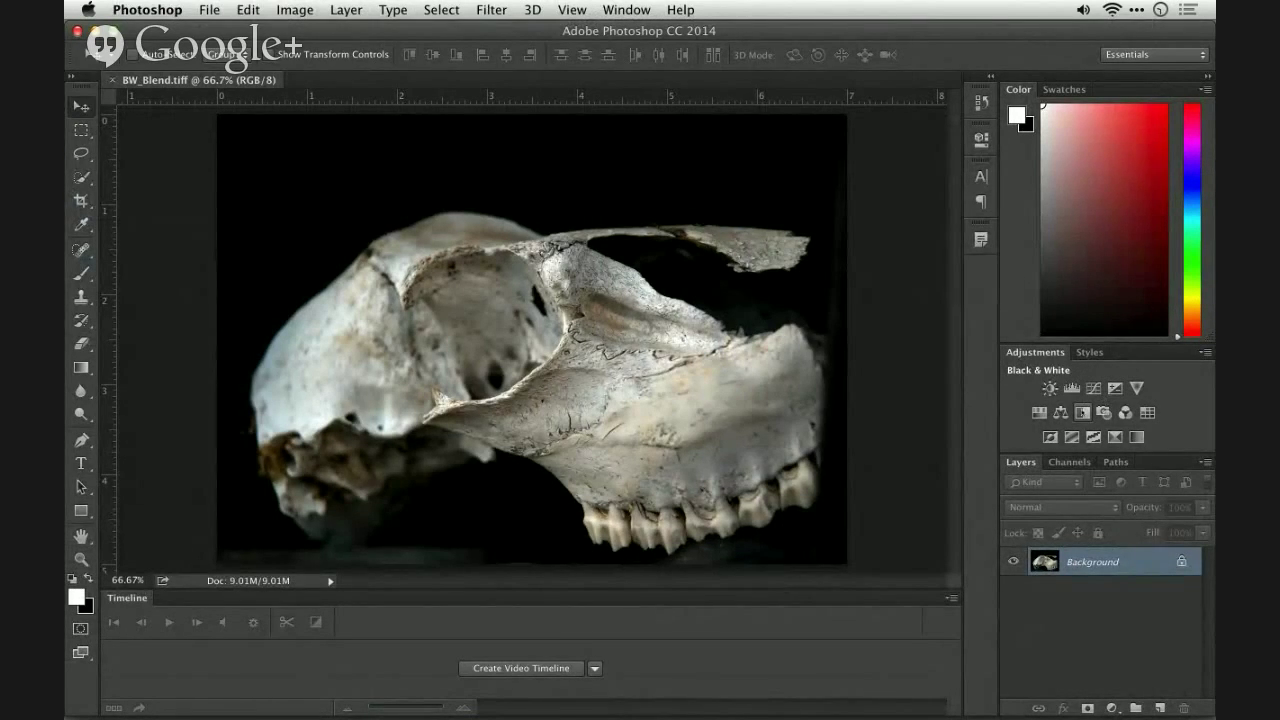
{"action": "left_click", "coordinate": [1082, 412]}
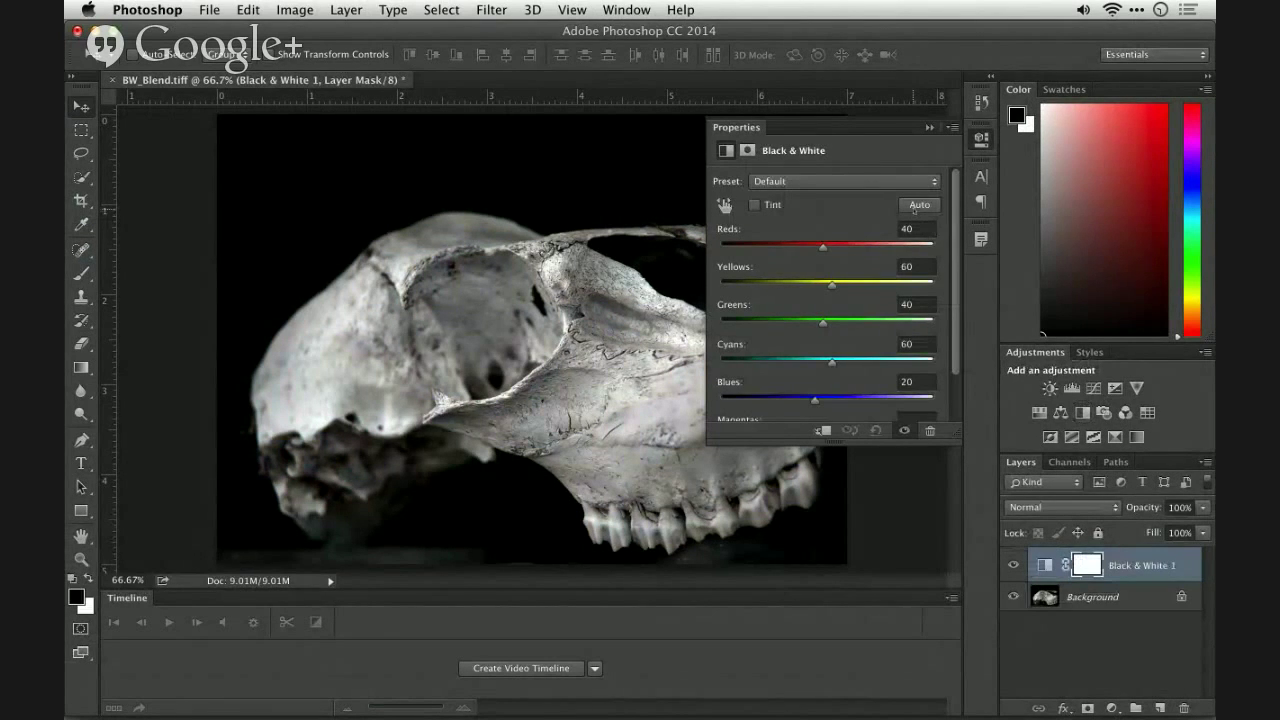
Apply the Auto black-and-white mix and select the Black & White adjustment layer itself
{"action": "left_click", "coordinate": [917, 205]}
{"action": "left_click", "coordinate": [934, 130]}
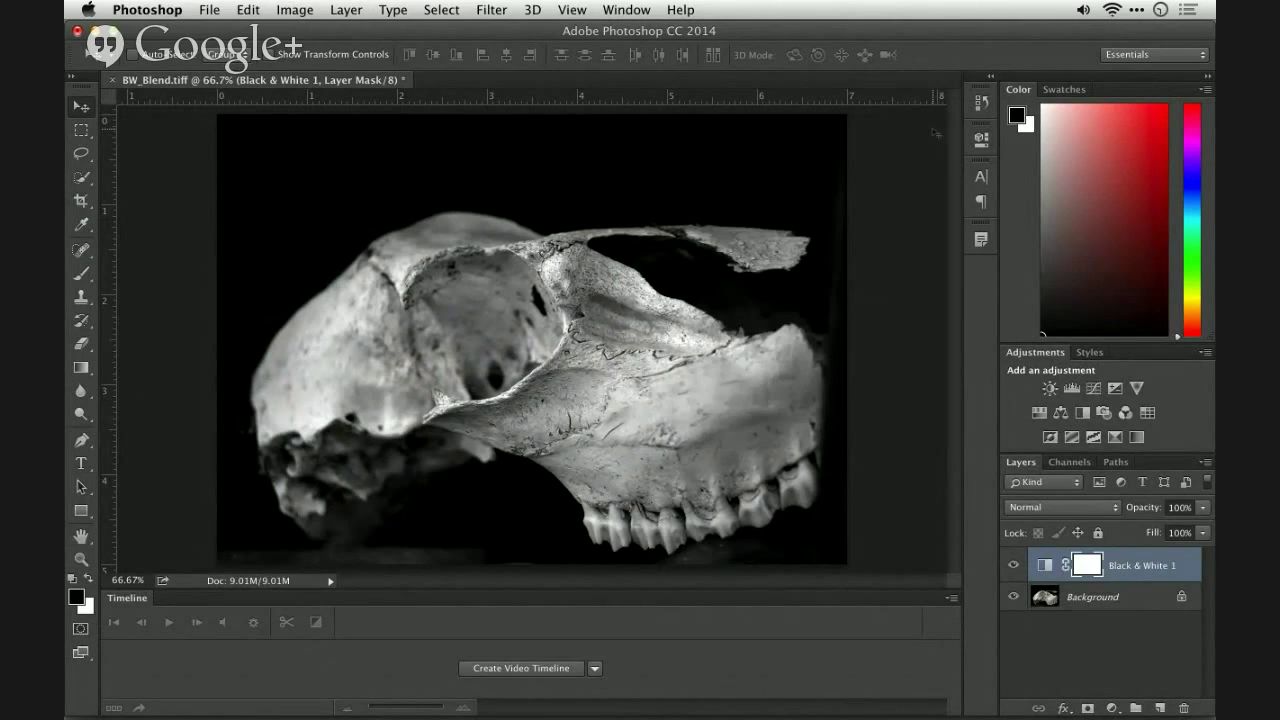
{"action": "left_click", "coordinate": [1094, 508]}
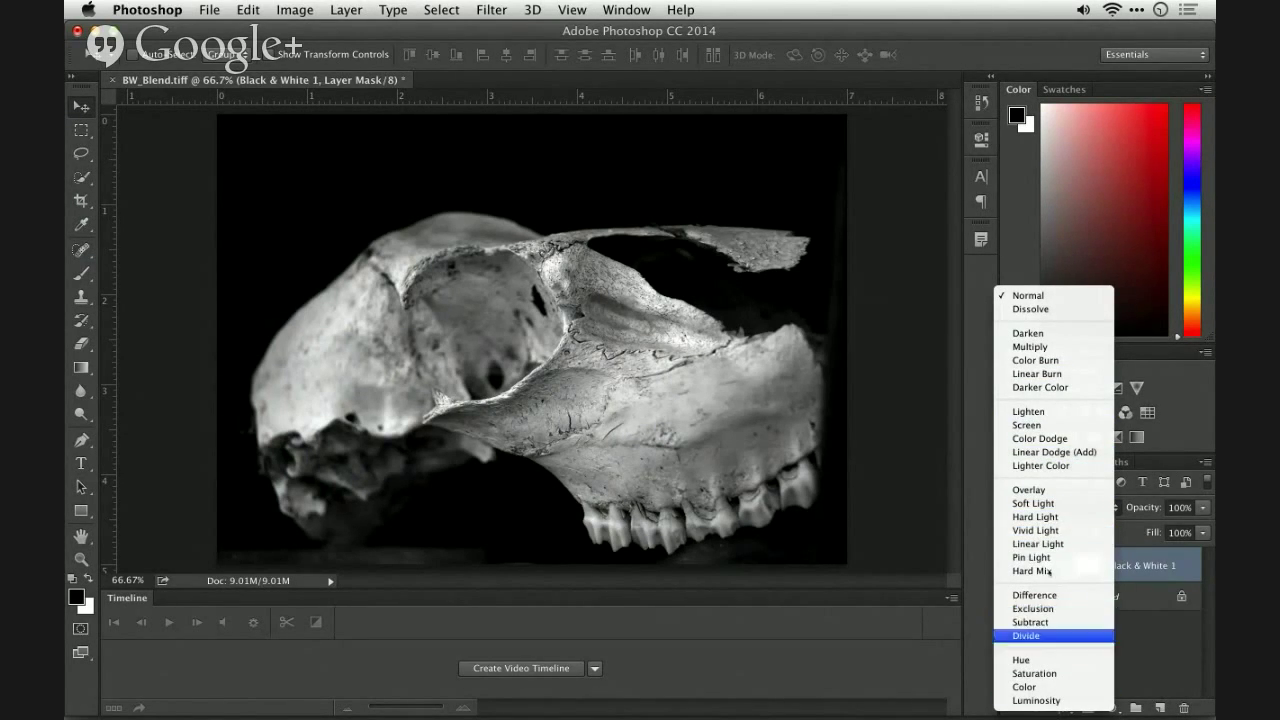
{"action": "left_click", "coordinate": [1152, 592]}
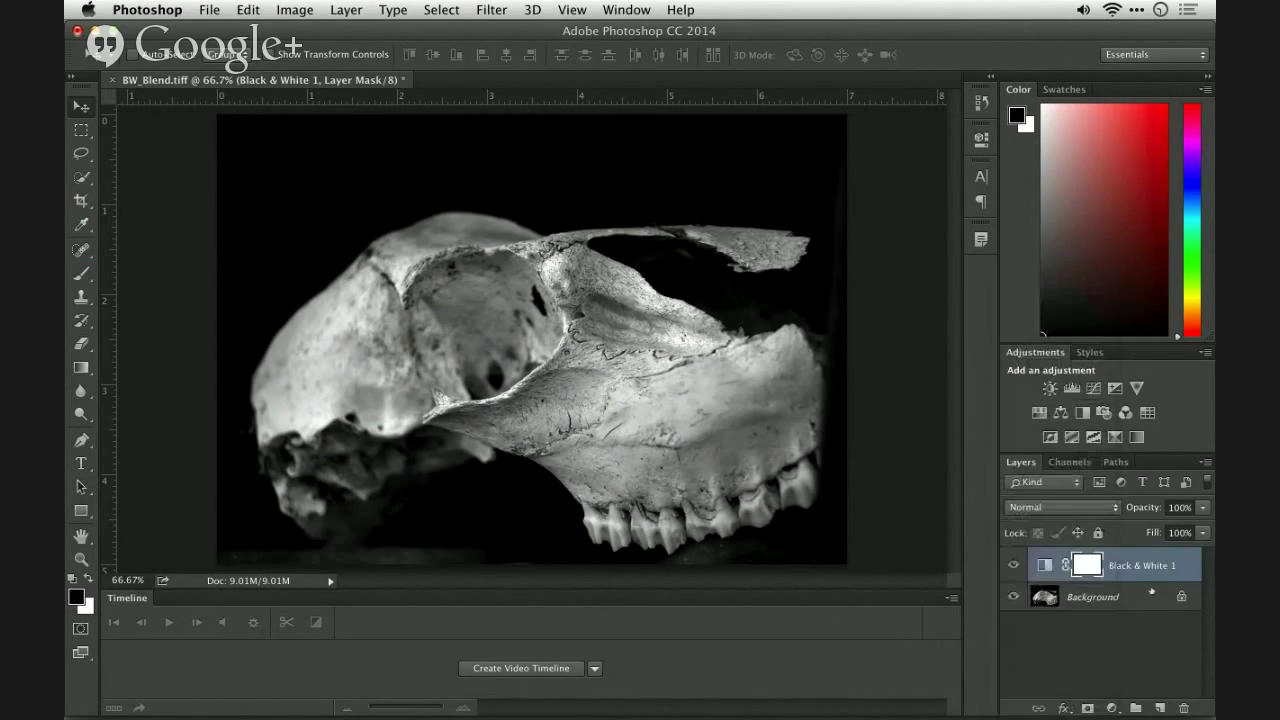
{"action": "left_click", "coordinate": [1149, 564]}
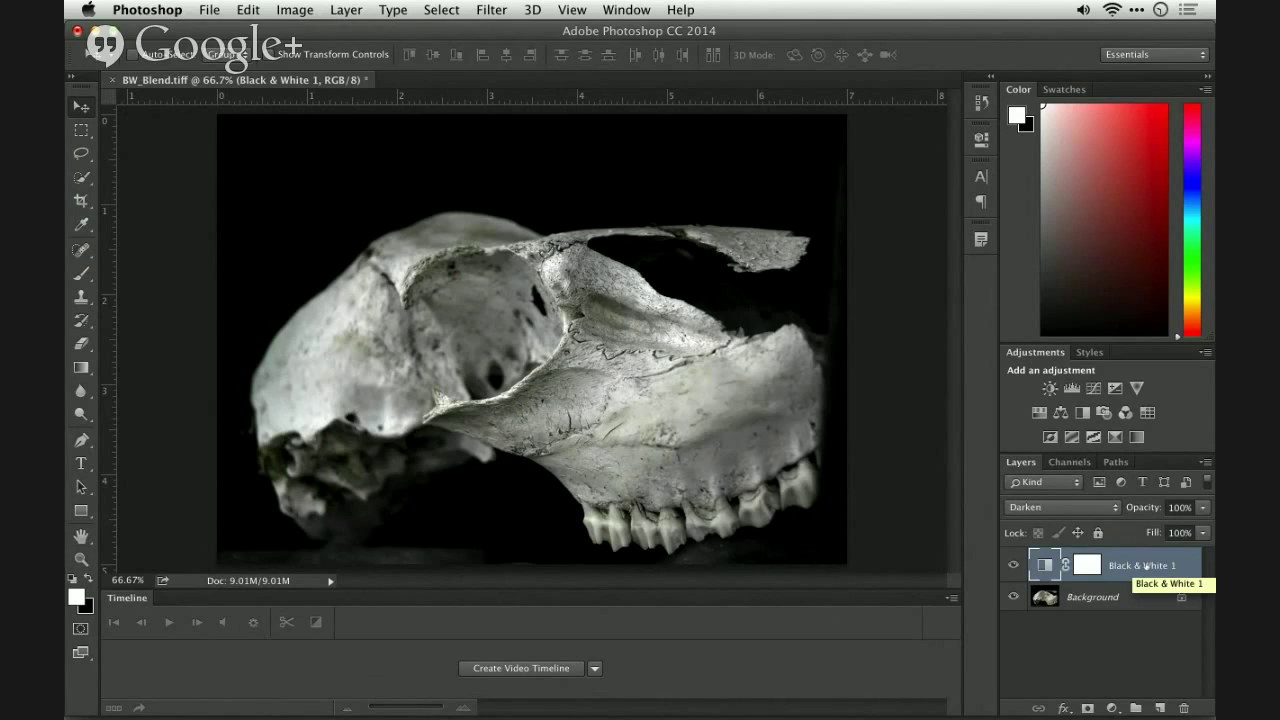
Cycle the Black & White layer through blend modes from Multiply to Hard Light, comparing
{"action": "key", "text": "shift+plus"}
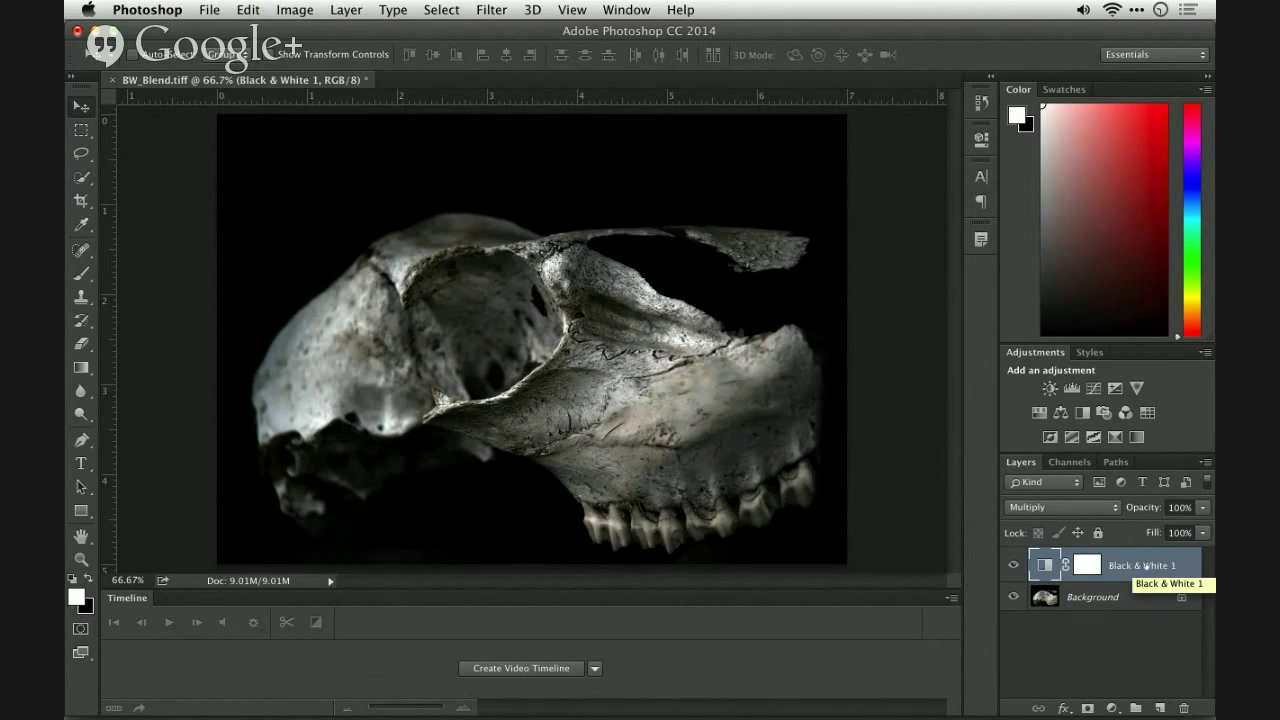
{"action": "left_click", "coordinate": [1013, 565]}
{"action": "left_click", "coordinate": [1013, 565]}
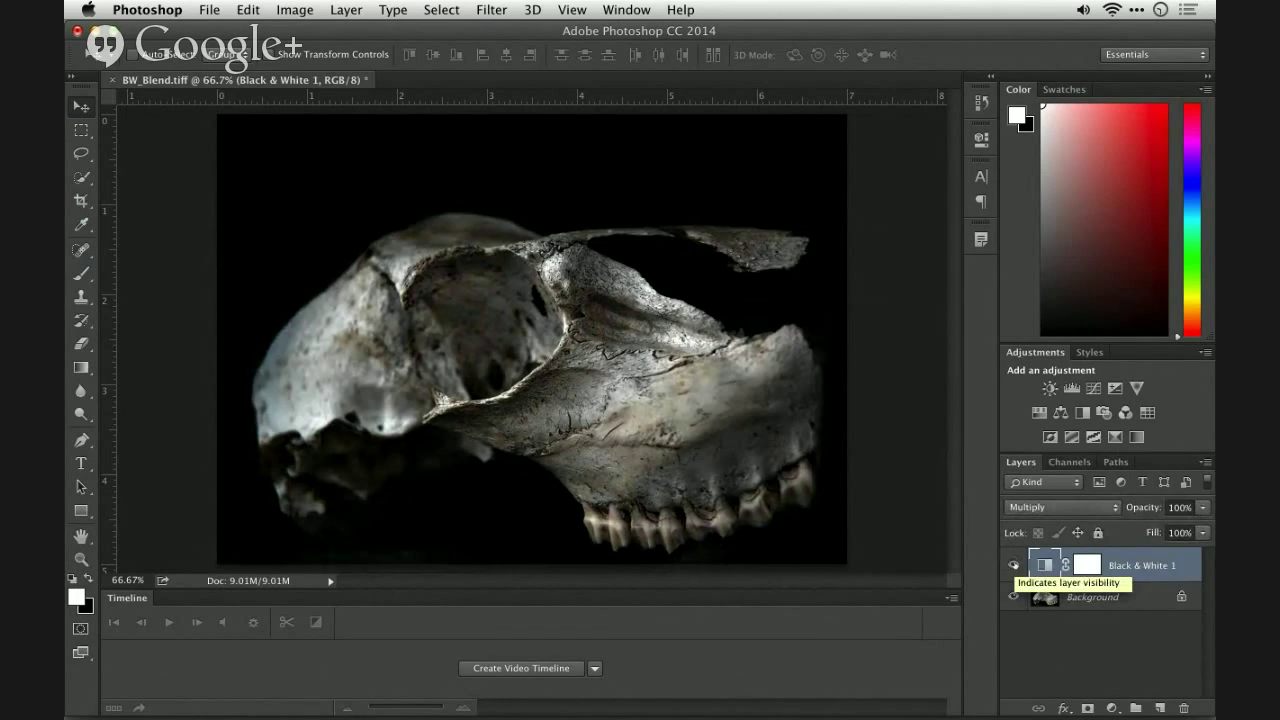
{"action": "key", "text": "shift+plus"}
{"action": "key", "text": "shift+plus"}
{"action": "key", "text": "shift+plus"}
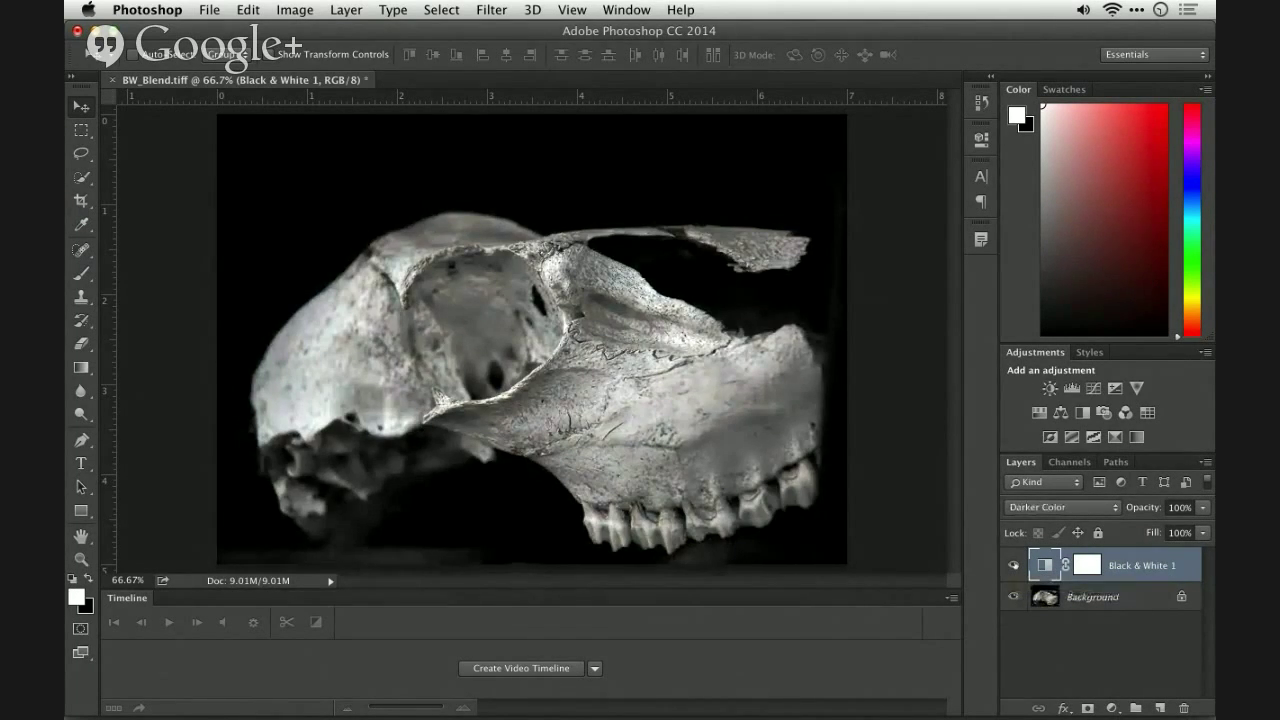
{"action": "key", "text": "shift+plus"}
{"action": "key", "text": "shift+plus"}
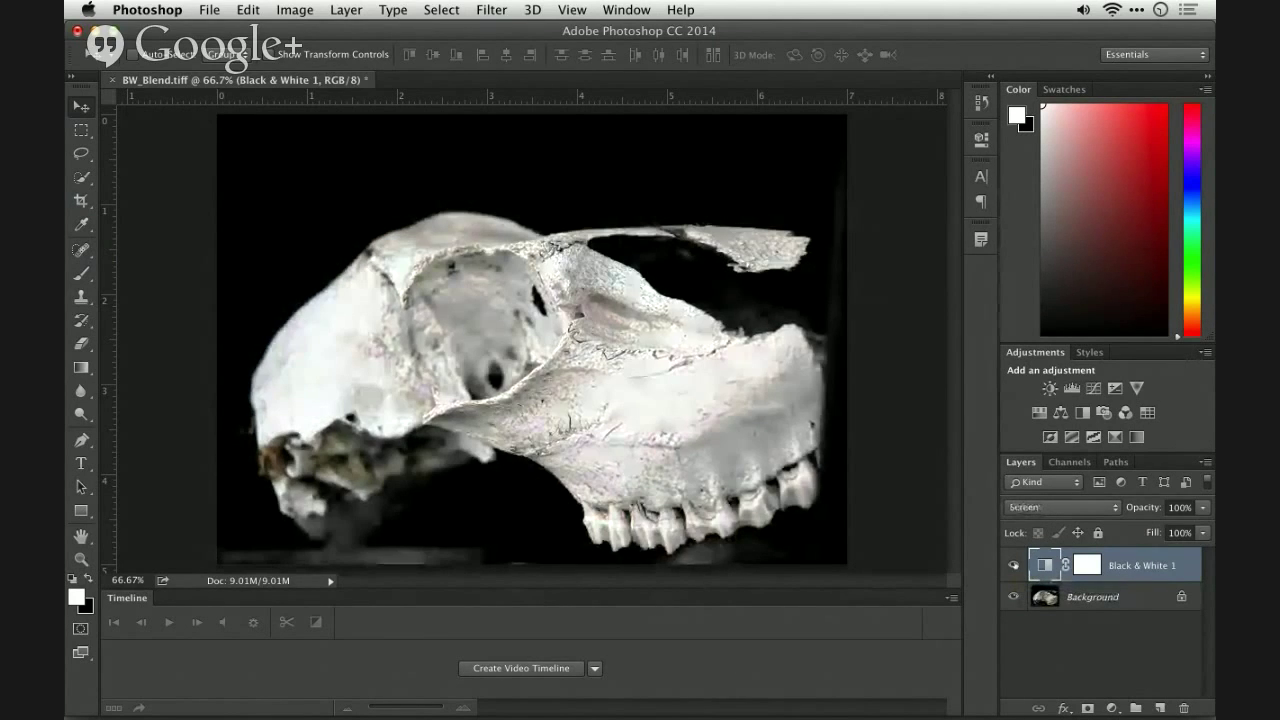
{"action": "key", "text": "shift+plus"}
{"action": "key", "text": "shift+plus"}
{"action": "key", "text": "shift+plus"}
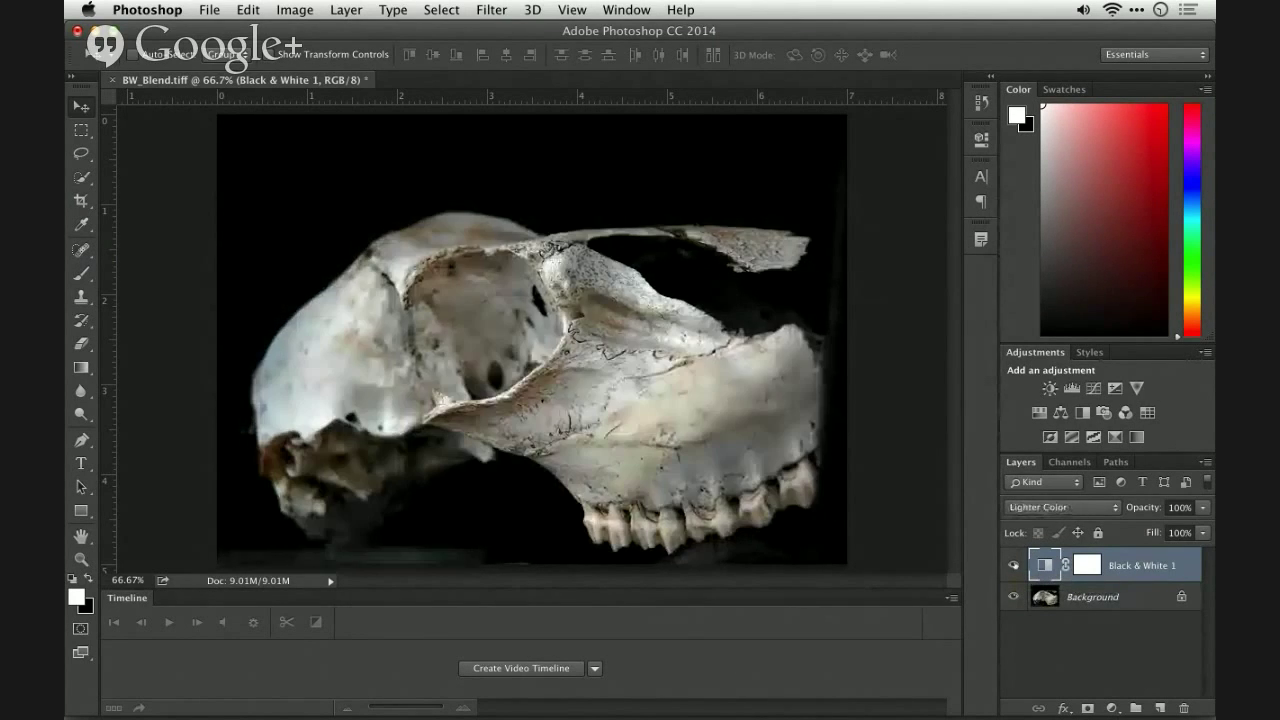
{"action": "key", "text": "shift+plus"}
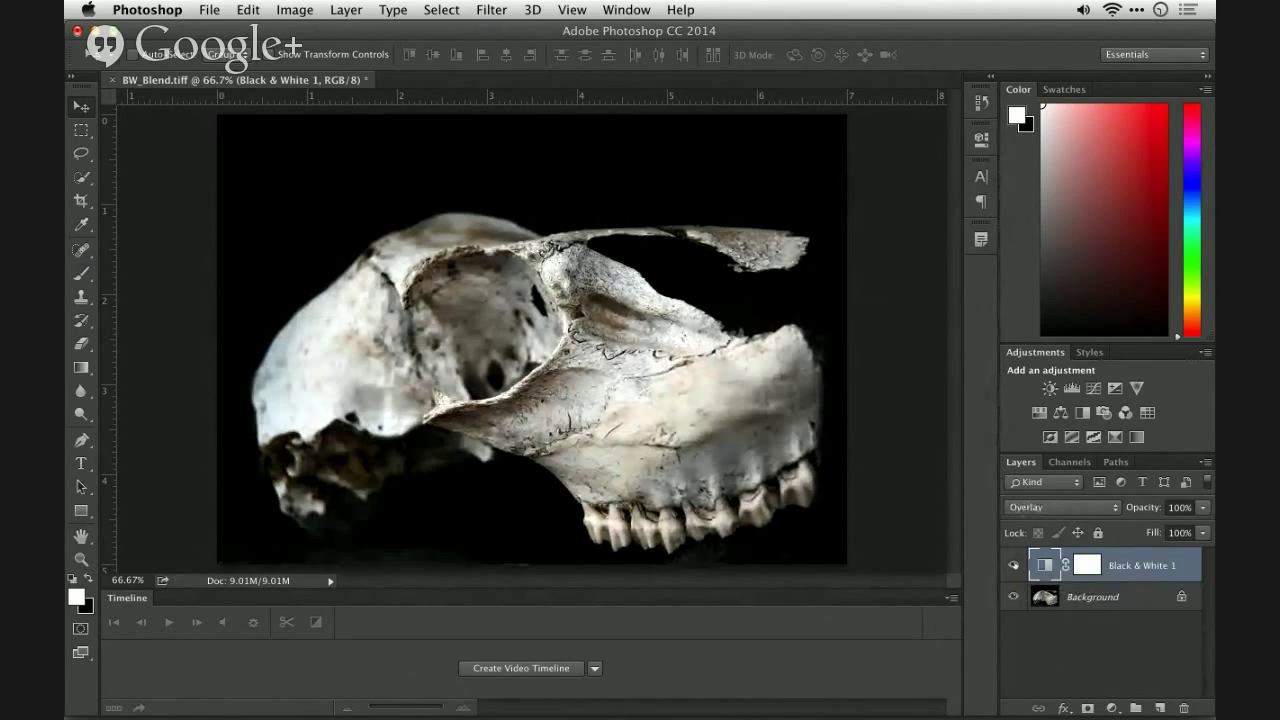
{"action": "key", "text": "shift+plus"}
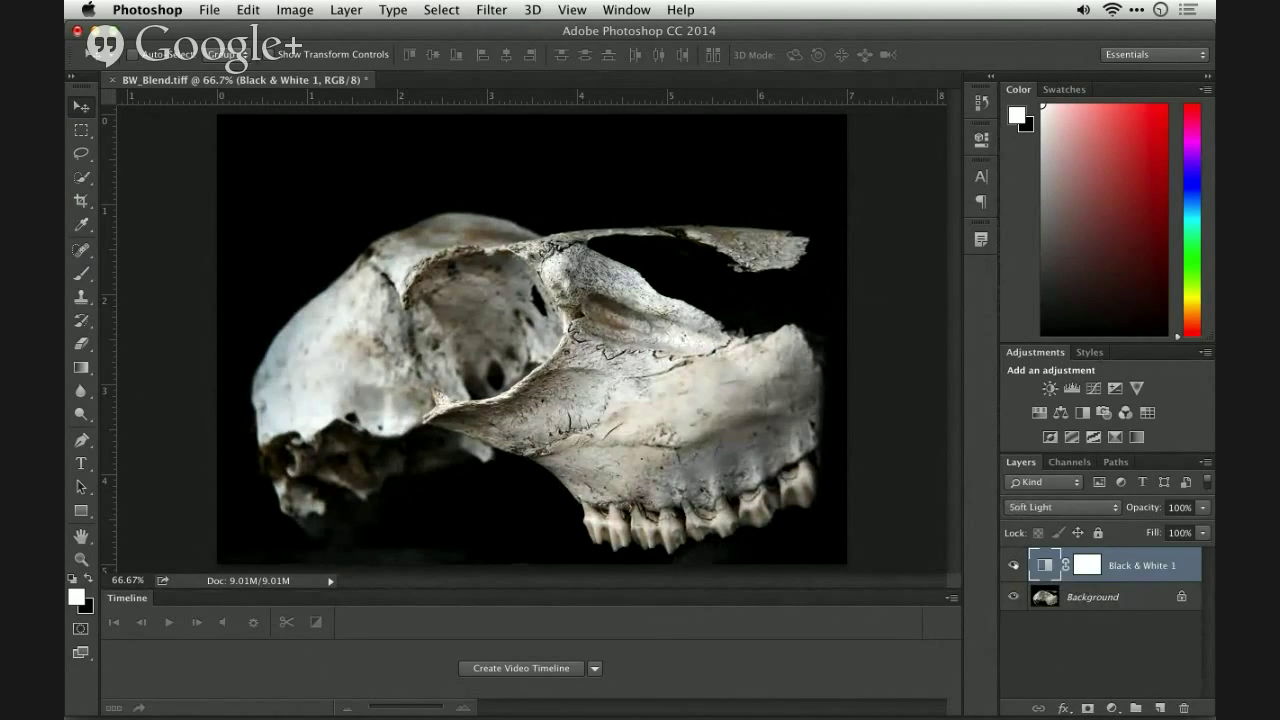
{"action": "key", "text": "shift+plus"}
{"action": "key", "text": "shift+plus"}
{"action": "key", "text": "shift+minus"}
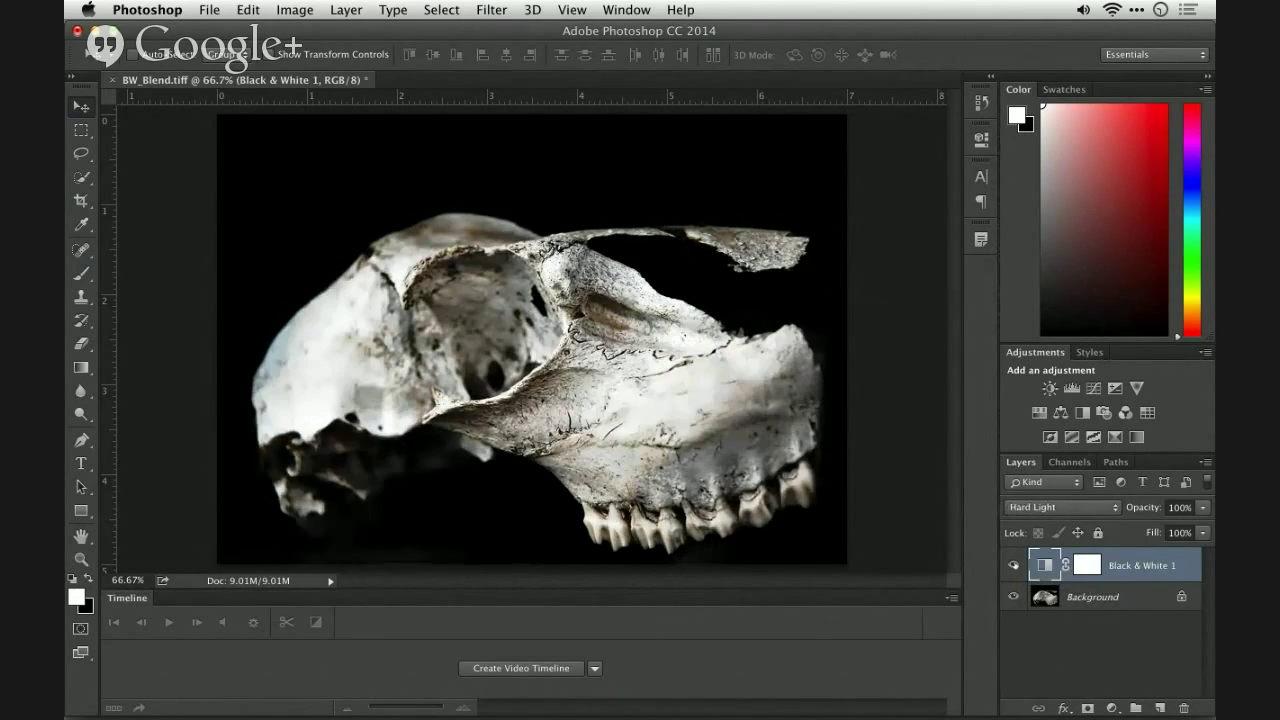
Delete the Black & White layer and add a Color Lookup adjustment layer instead
{"action": "left_click_drag", "start_coordinate": [1113, 570], "coordinate": [1165, 706]}
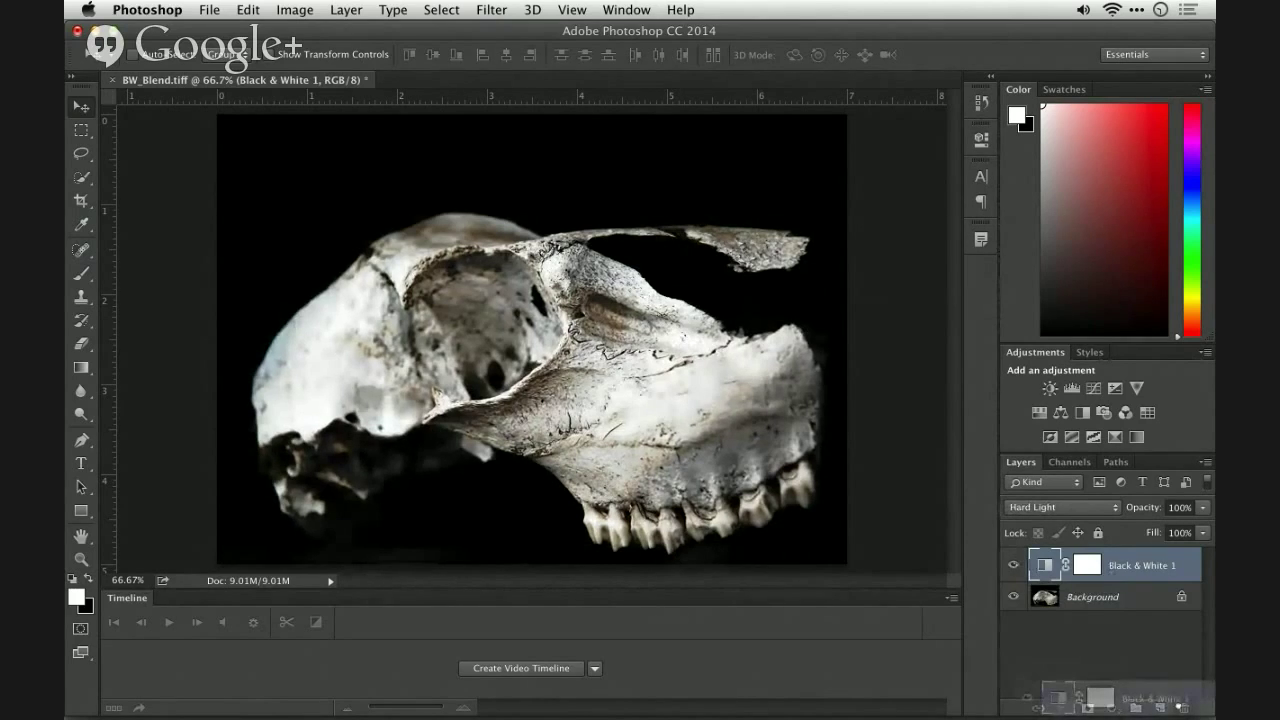
{"action": "left_click_drag", "start_coordinate": [1165, 706], "coordinate": [1183, 707]}
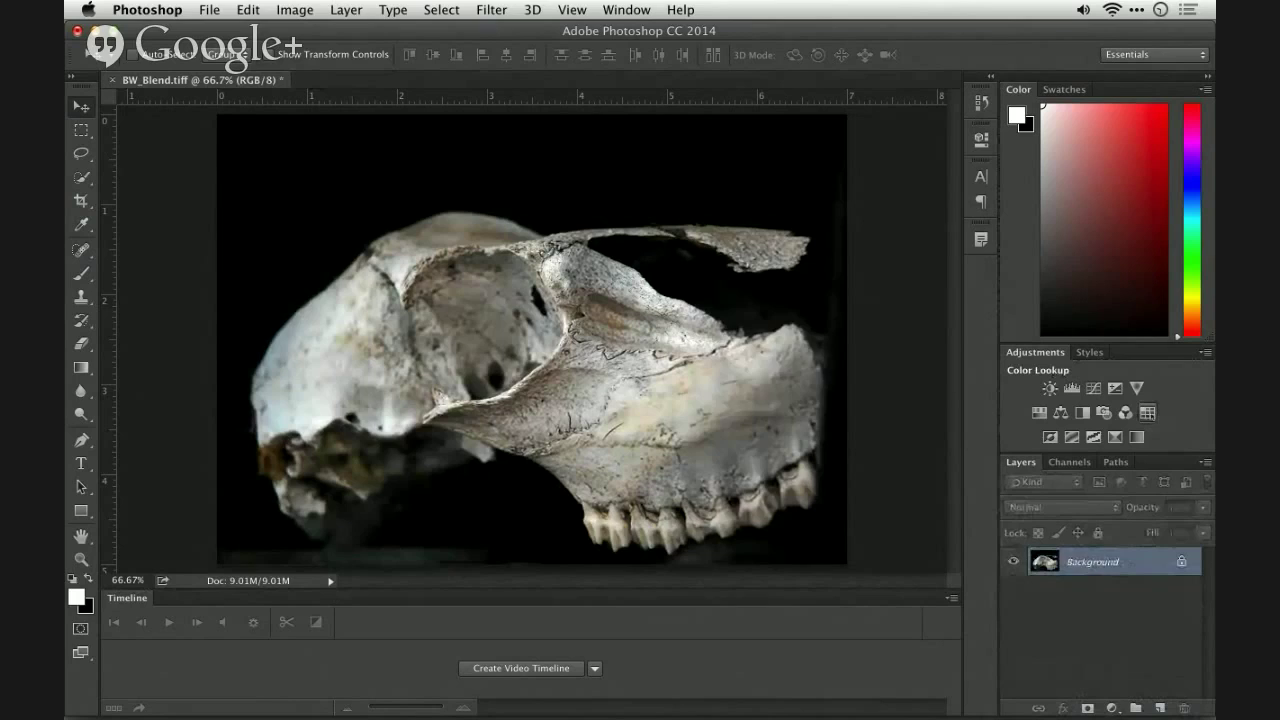
{"action": "left_click", "coordinate": [1147, 412]}
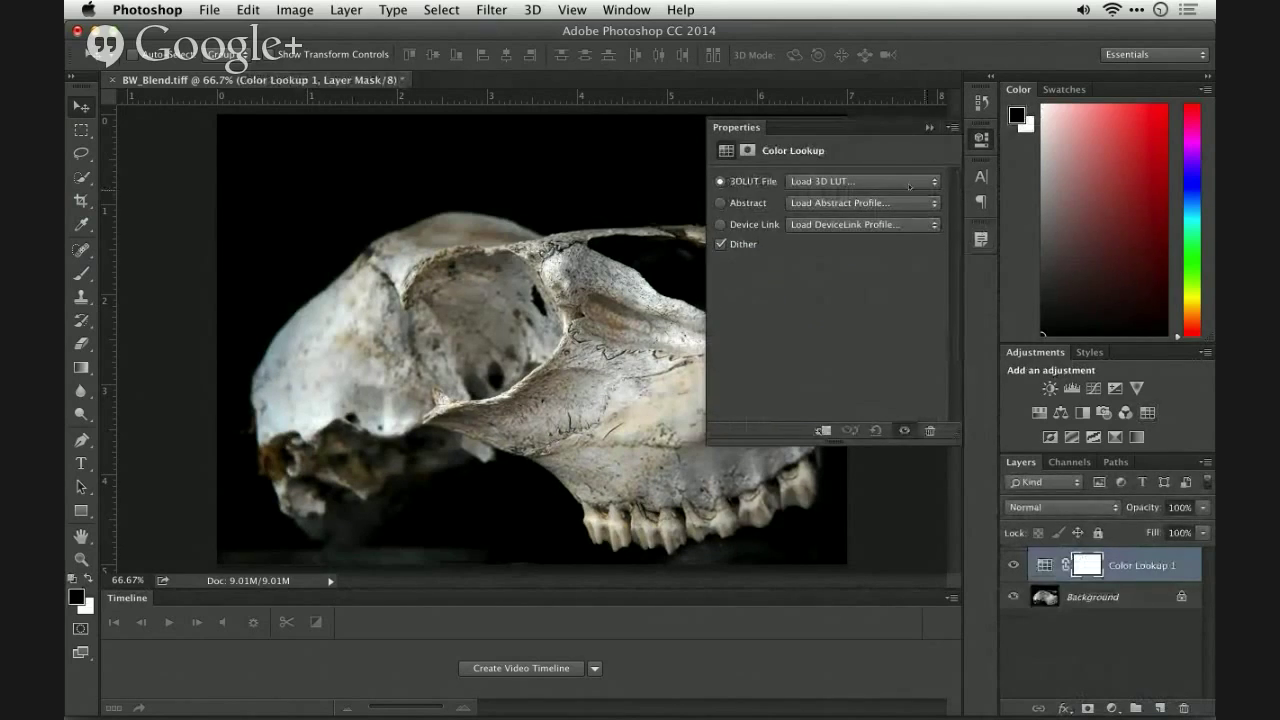
Apply the FallColors.look 3DLUT to the Color Lookup layer and compare before/after
{"action": "left_click", "coordinate": [905, 182]}
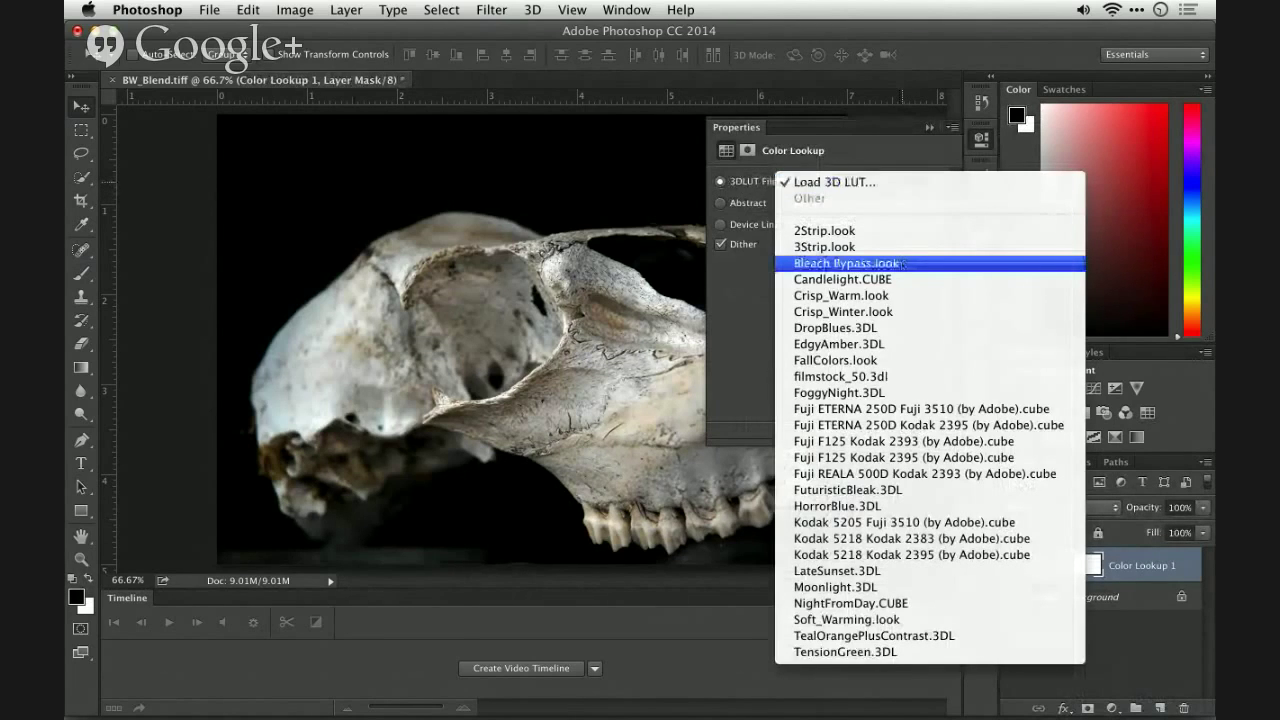
{"action": "left_click", "coordinate": [903, 360]}
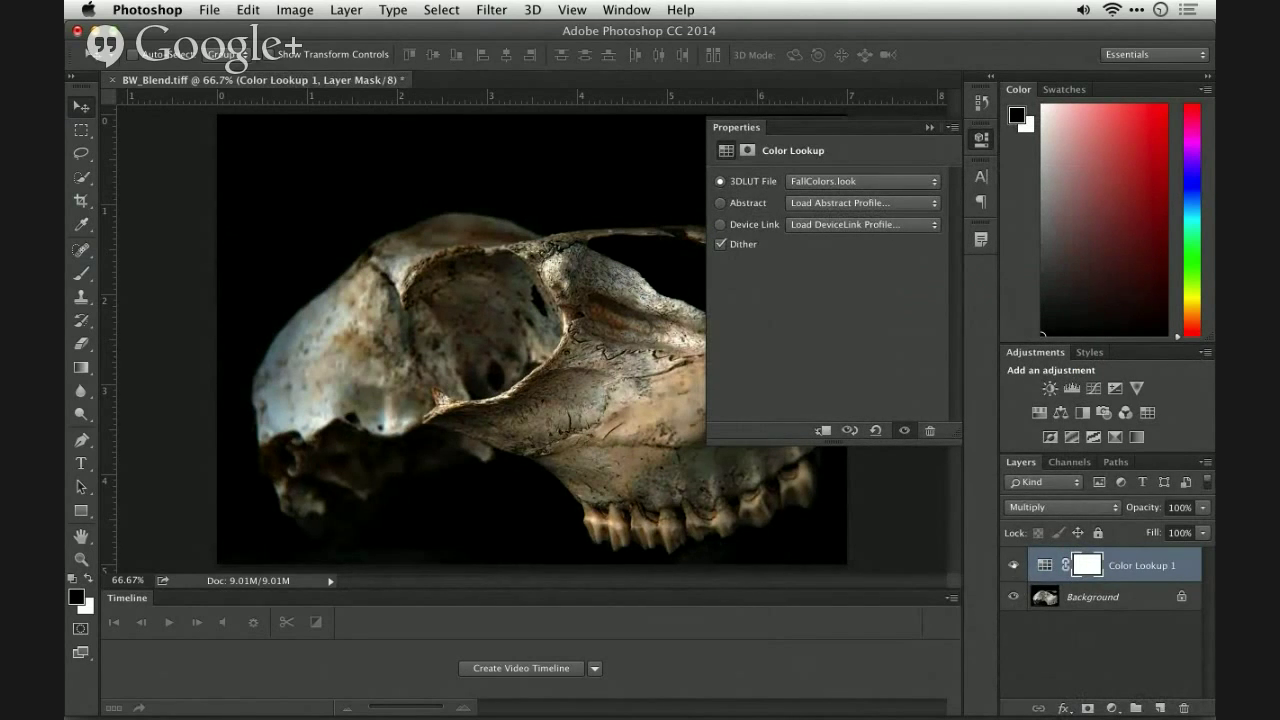
{"action": "left_click", "coordinate": [1013, 565]}
{"action": "left_click", "coordinate": [1013, 565]}
{"action": "left_click", "coordinate": [930, 128]}
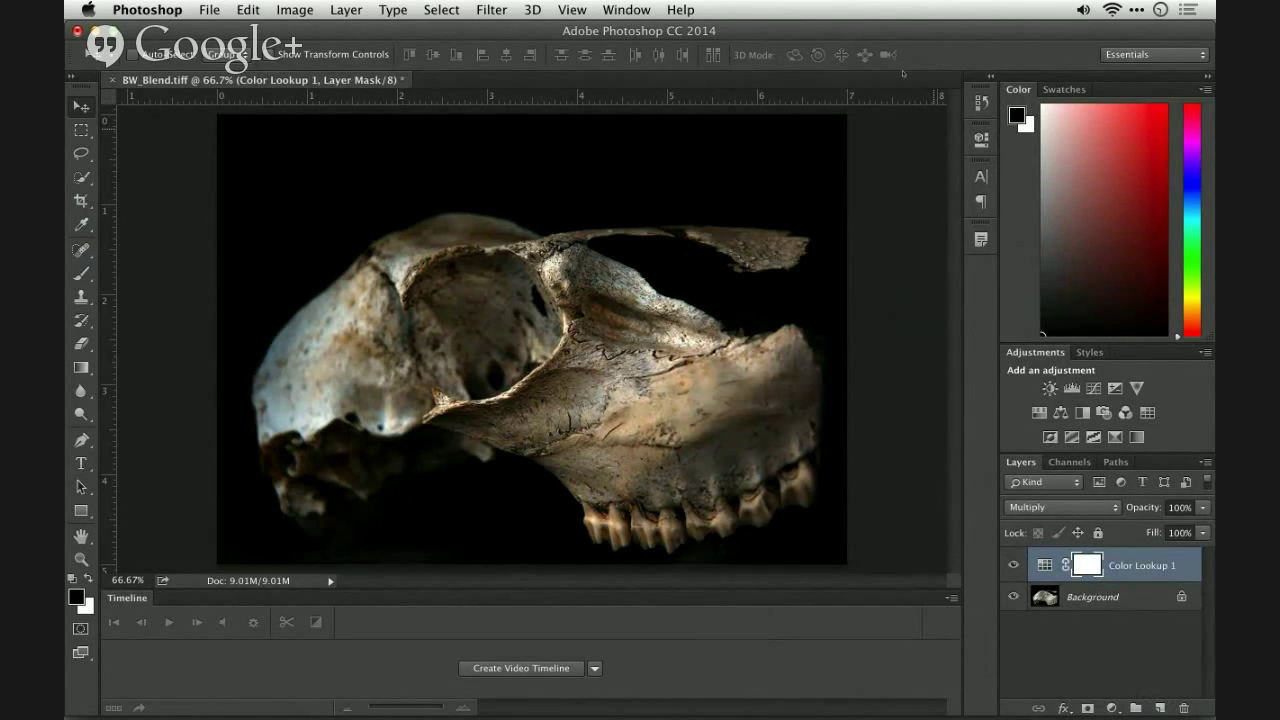
Try Normal blending, then set the Color Lookup layer back to Multiply and compare
{"action": "left_click", "coordinate": [1100, 507]}
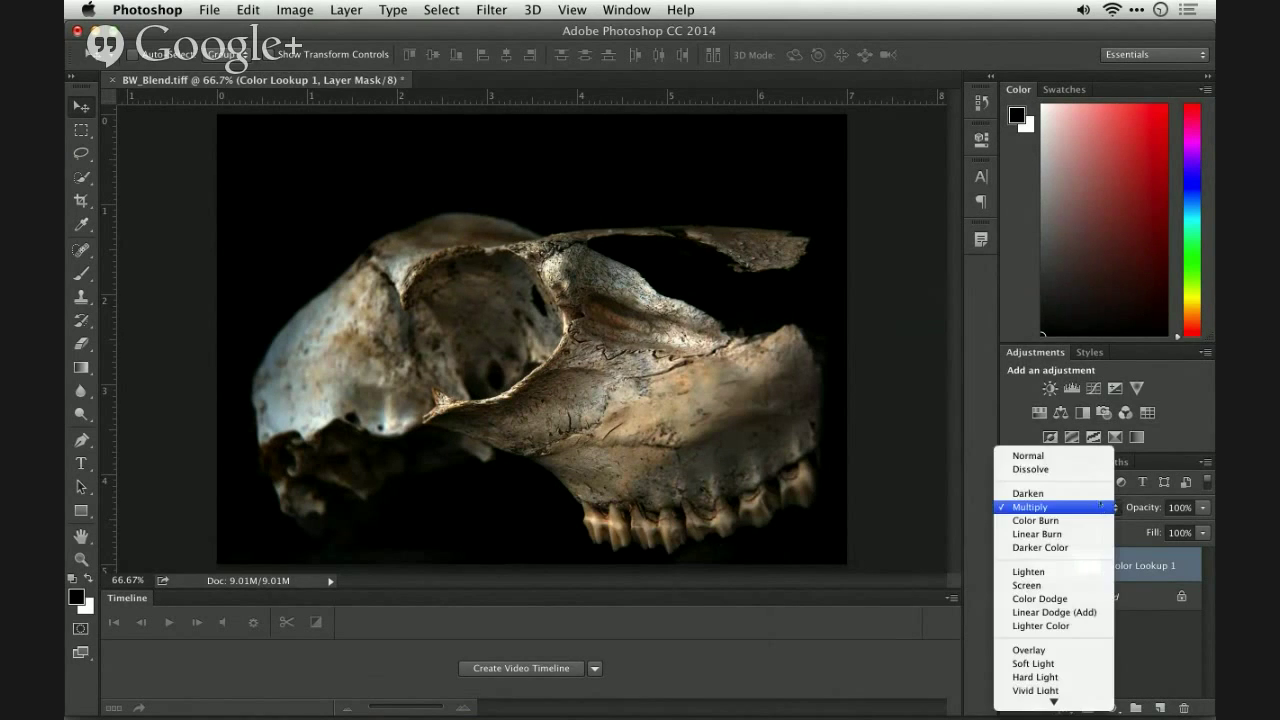
{"action": "left_click", "coordinate": [1080, 457]}
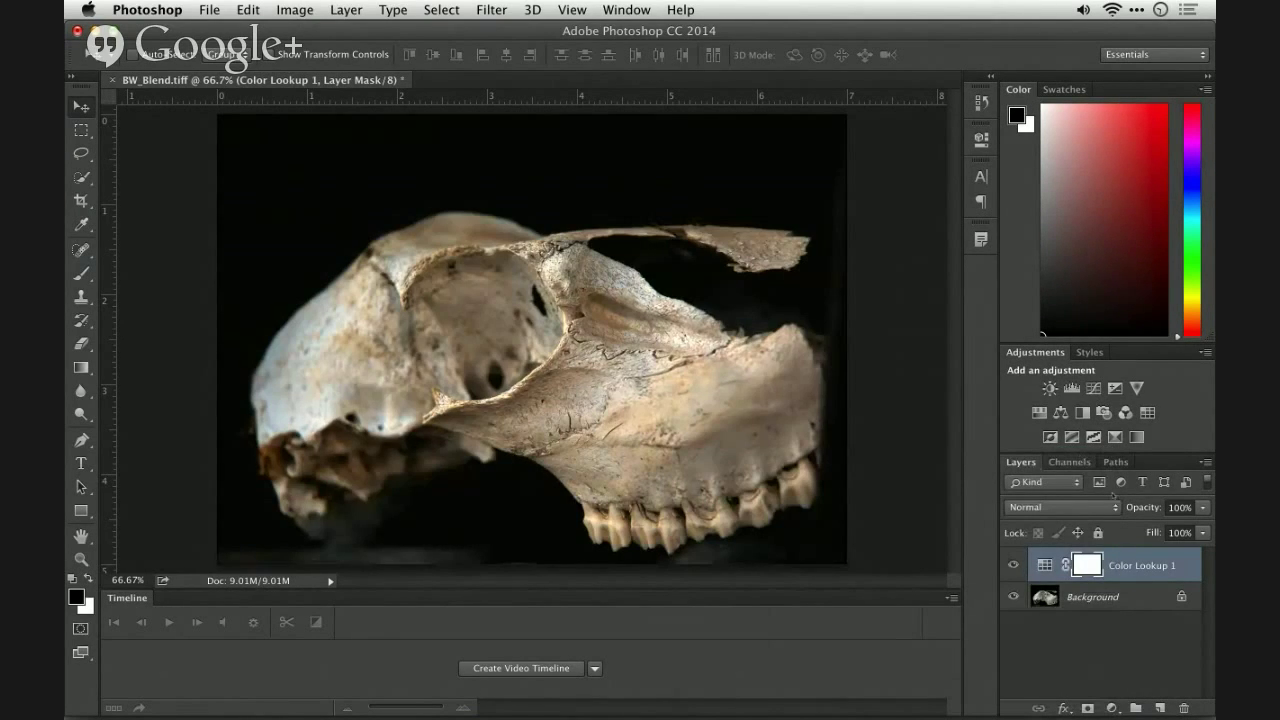
{"action": "left_click", "coordinate": [1106, 510]}
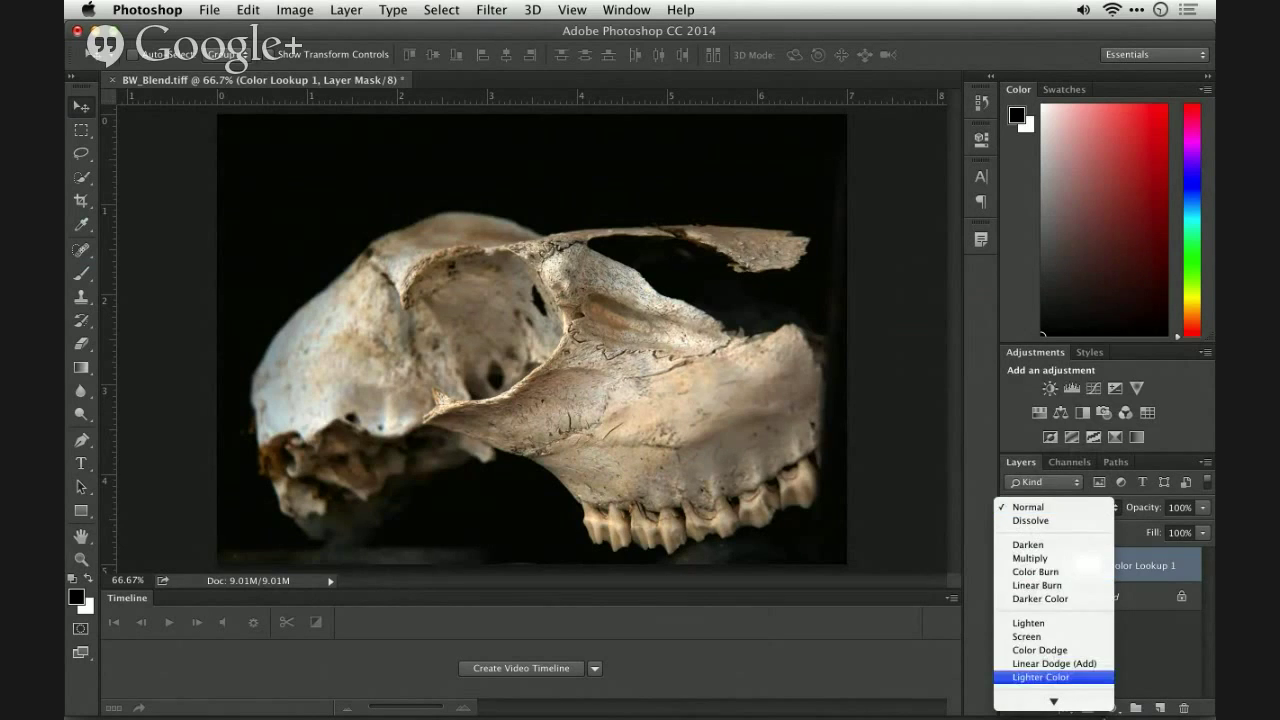
{"action": "mouse_move", "coordinate": [1053, 700]}
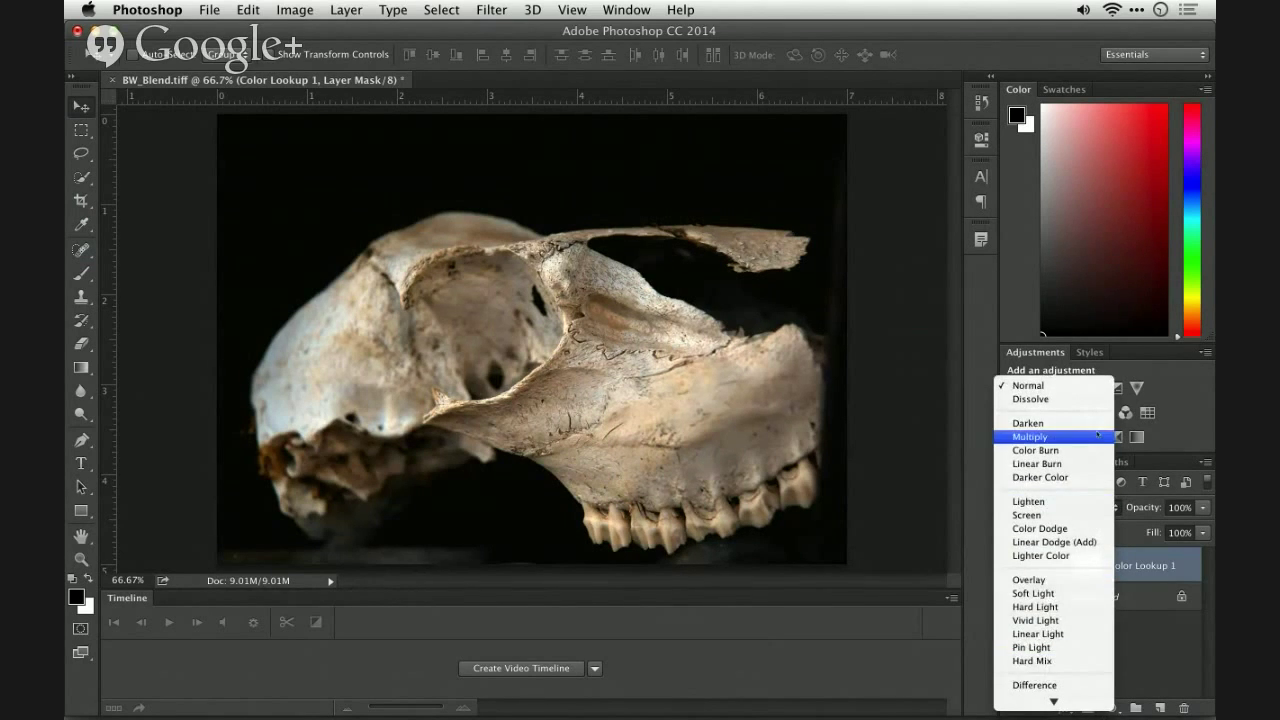
{"action": "left_click", "coordinate": [1090, 437]}
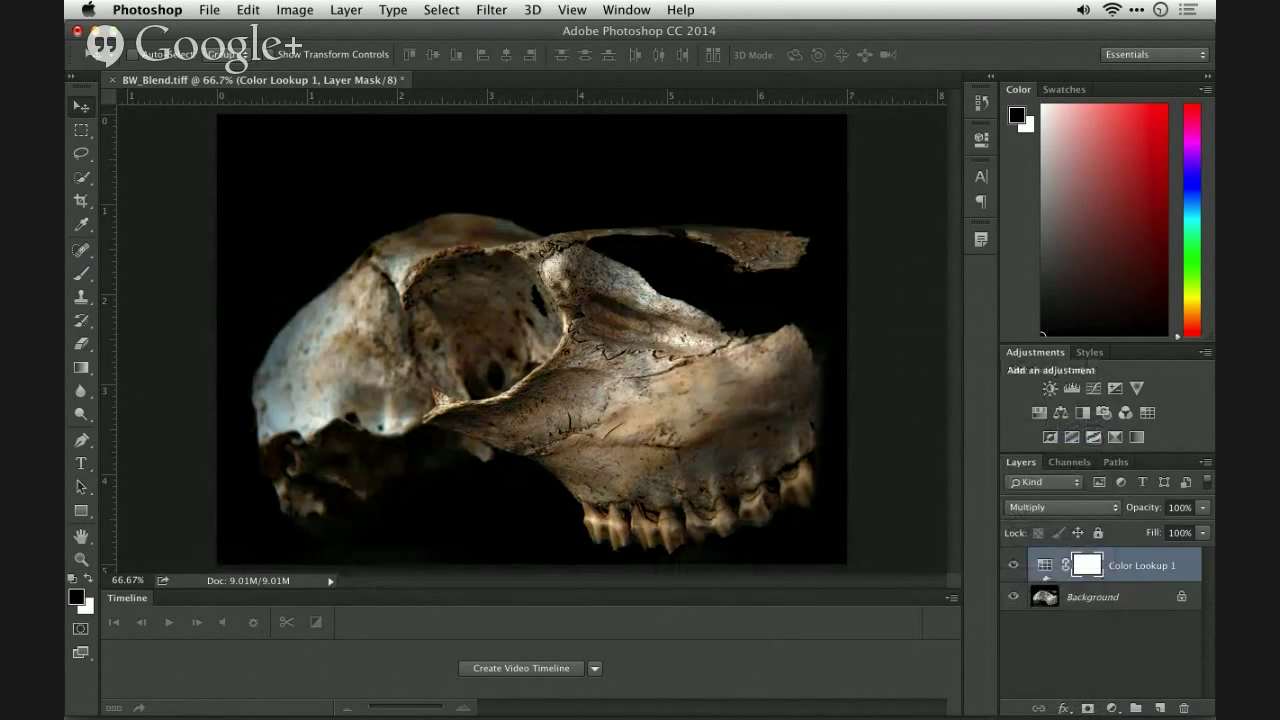
{"action": "left_click", "coordinate": [1013, 566]}
{"action": "left_click", "coordinate": [1013, 566]}
Switch the Color Lookup layer's 3DLUT to HorrorBlue.3DL
{"action": "double_click", "coordinate": [1044, 565]}
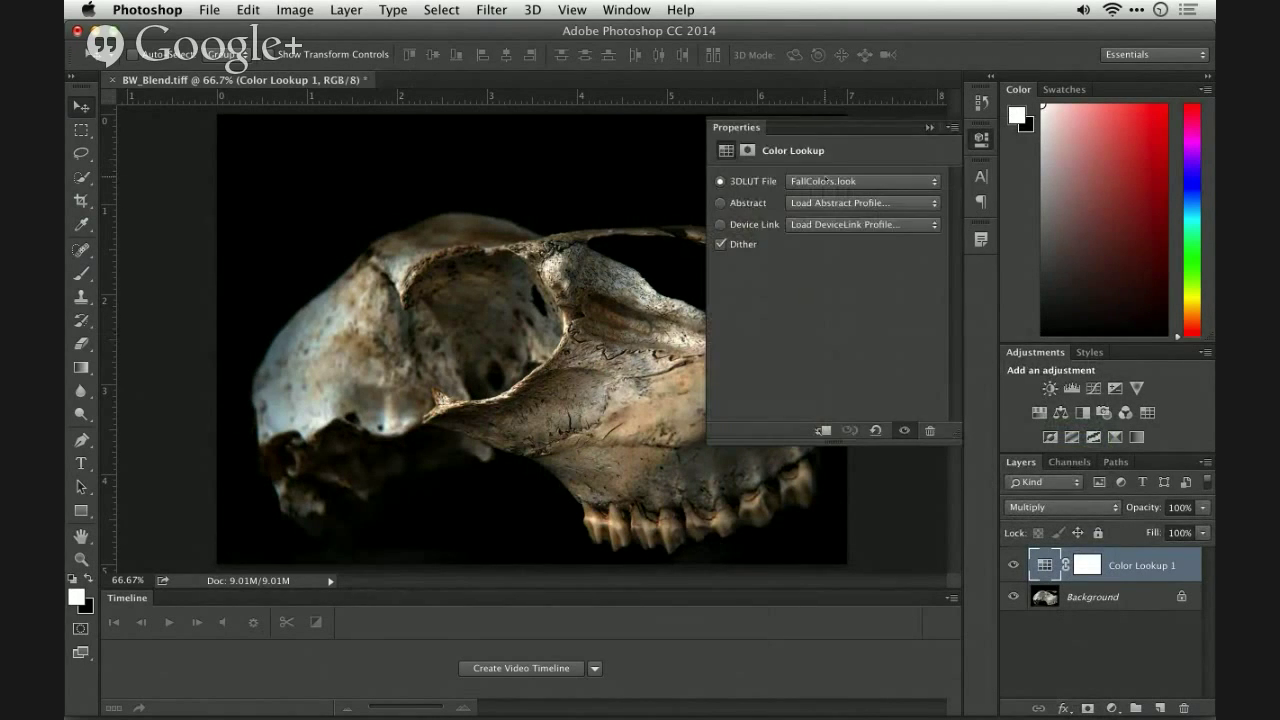
{"action": "left_click", "coordinate": [827, 181]}
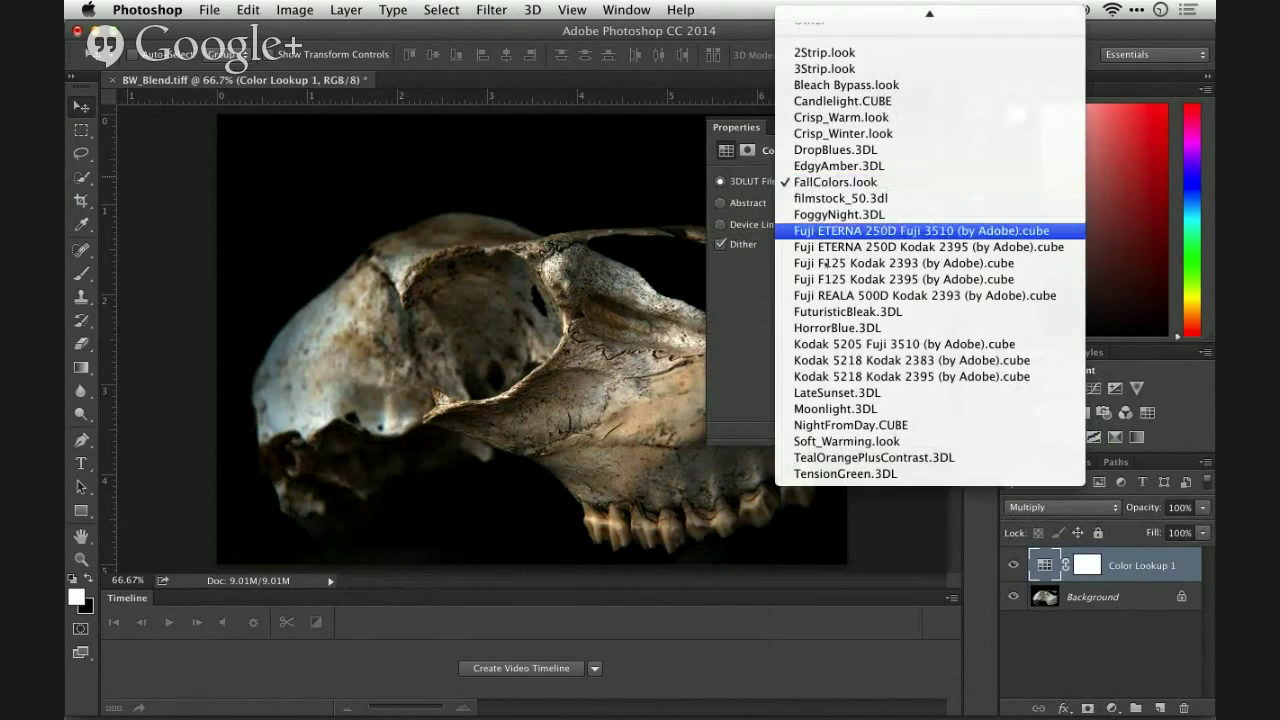
{"action": "left_click", "coordinate": [824, 328]}
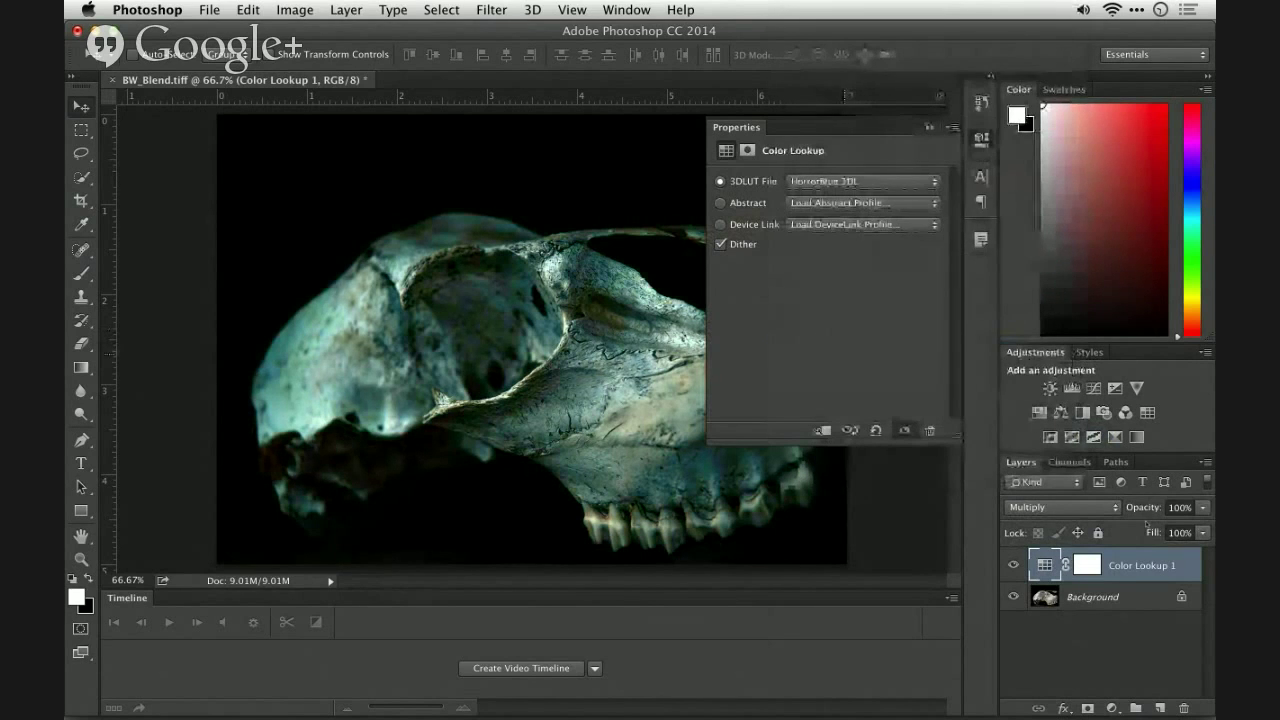
{"action": "left_click", "coordinate": [929, 127]}
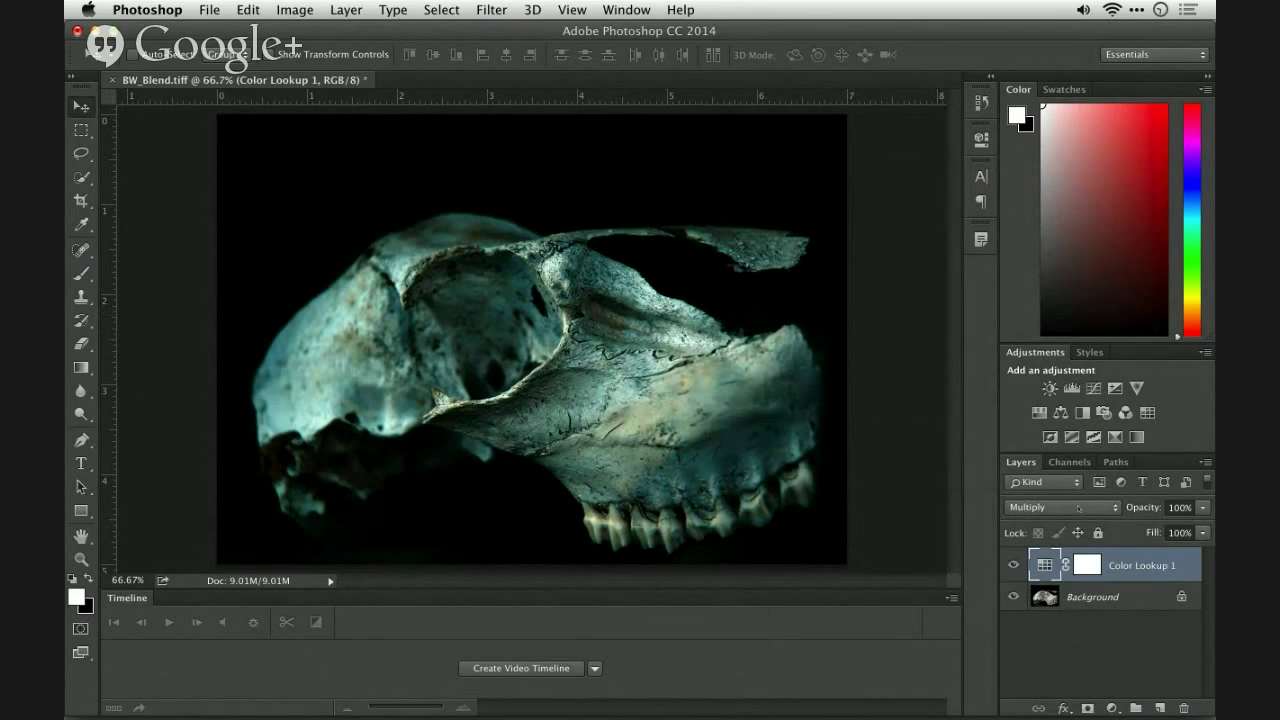
Try Soft Light blending on Color Lookup 1, compare, then delete the layer
{"action": "left_click", "coordinate": [1078, 508]}
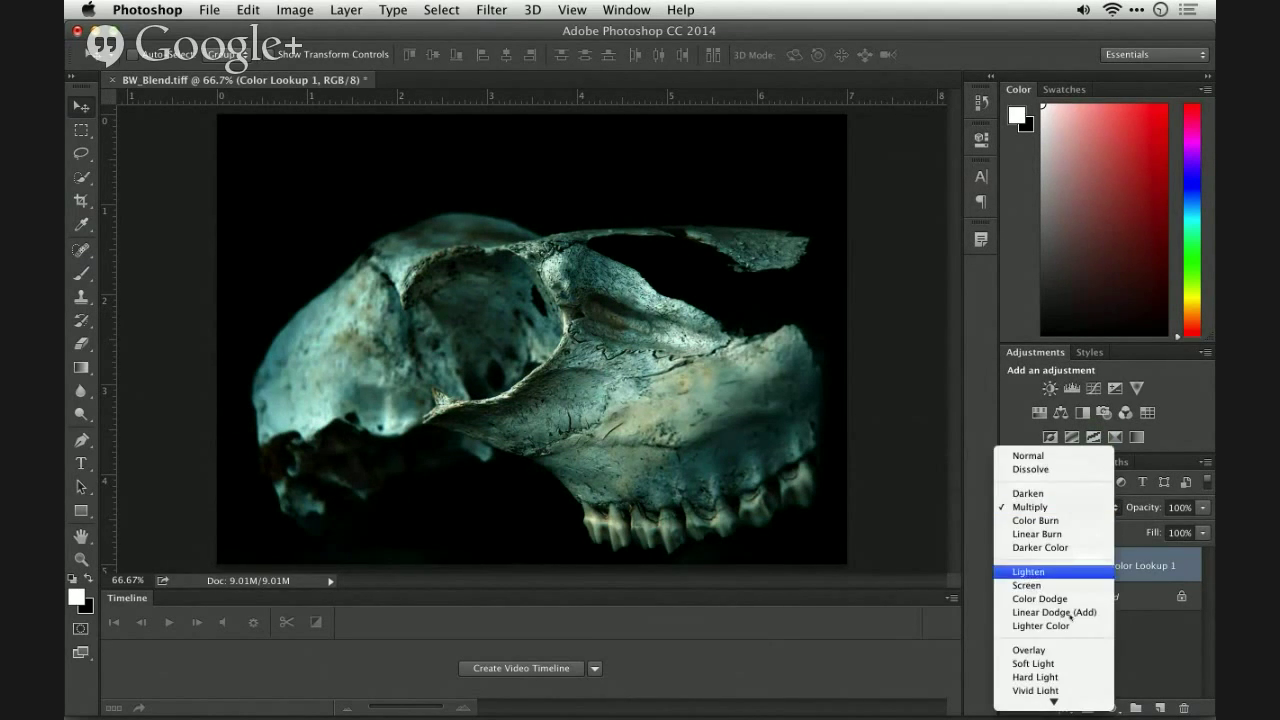
{"action": "left_click", "coordinate": [1059, 663]}
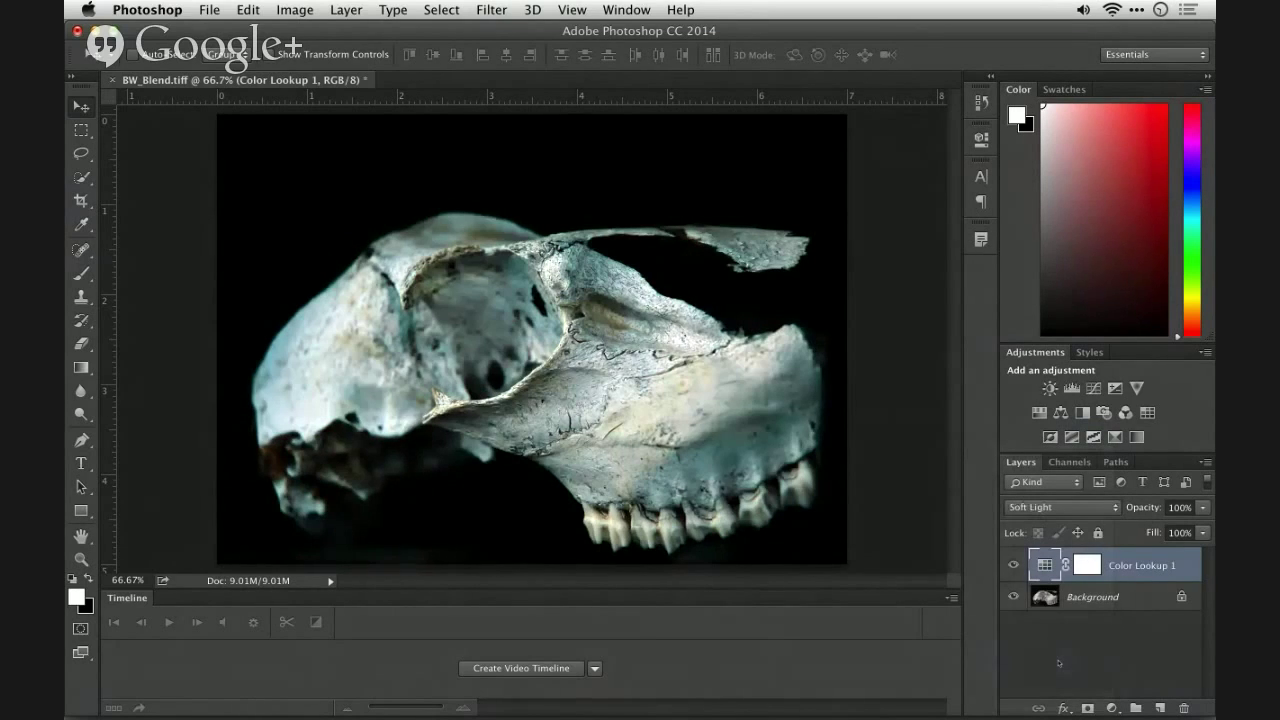
{"action": "left_click", "coordinate": [1013, 566]}
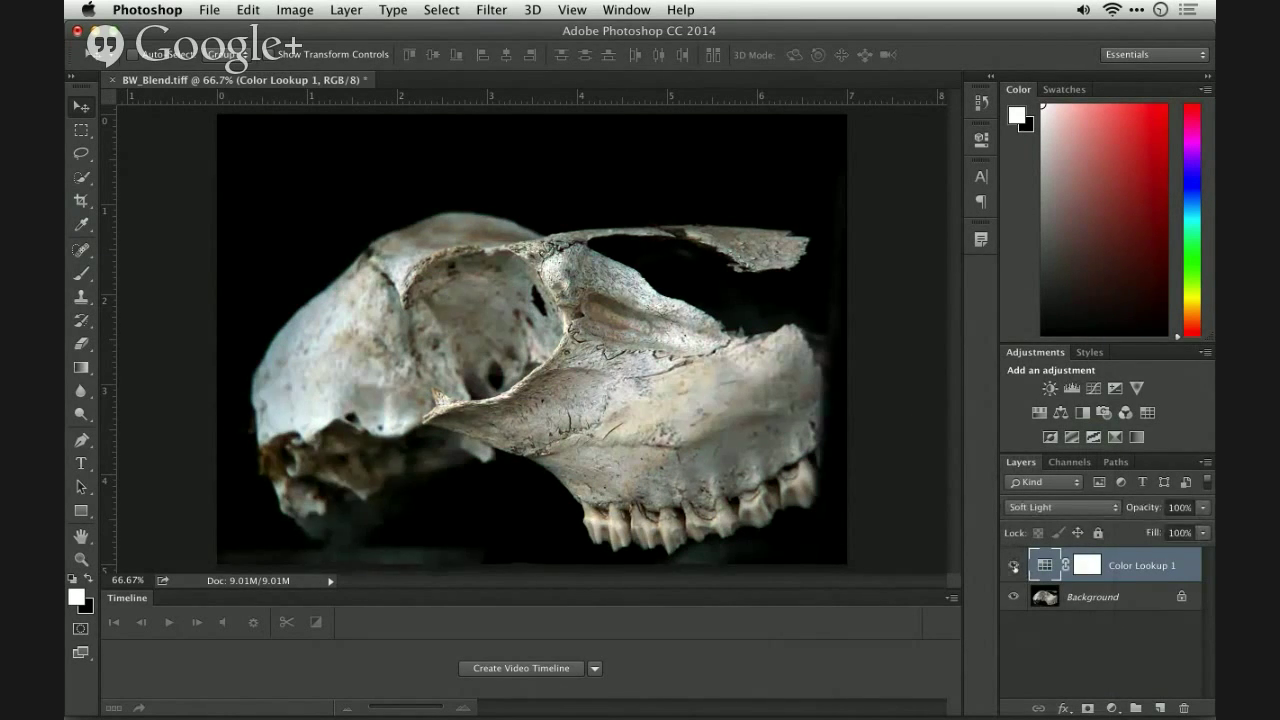
{"action": "left_click", "coordinate": [1013, 566]}
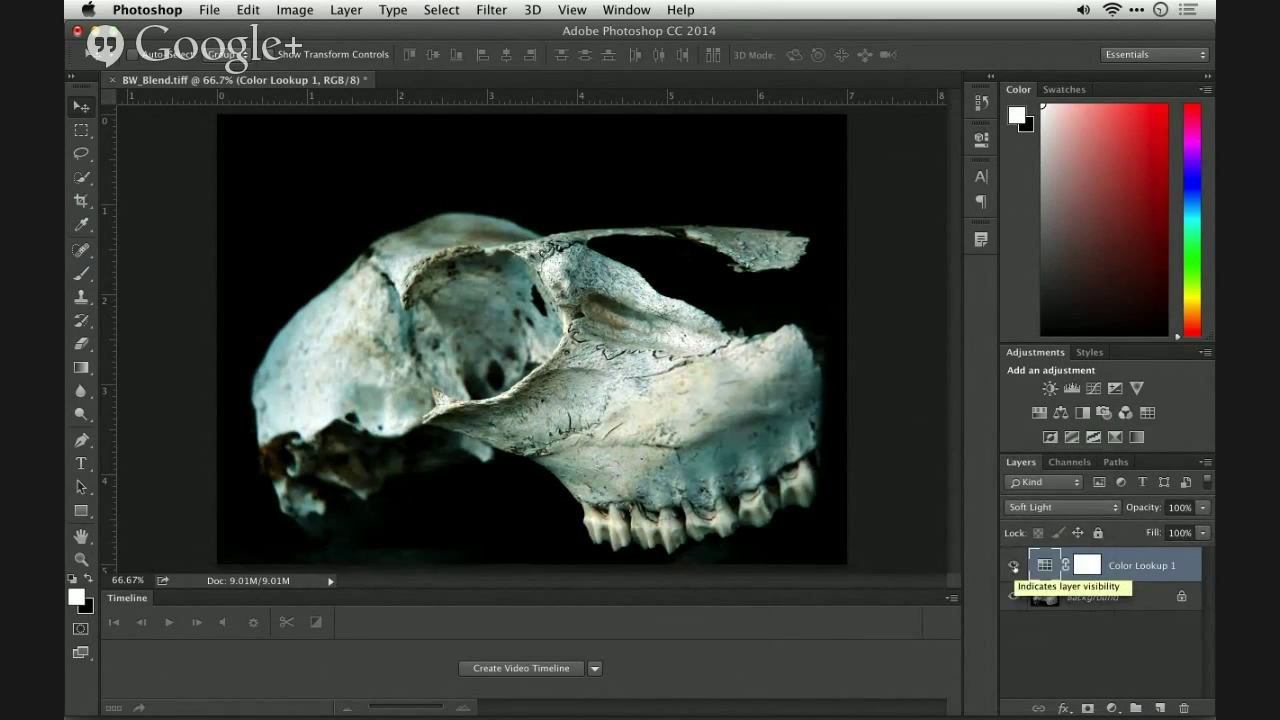
{"action": "left_click", "coordinate": [1052, 508]}
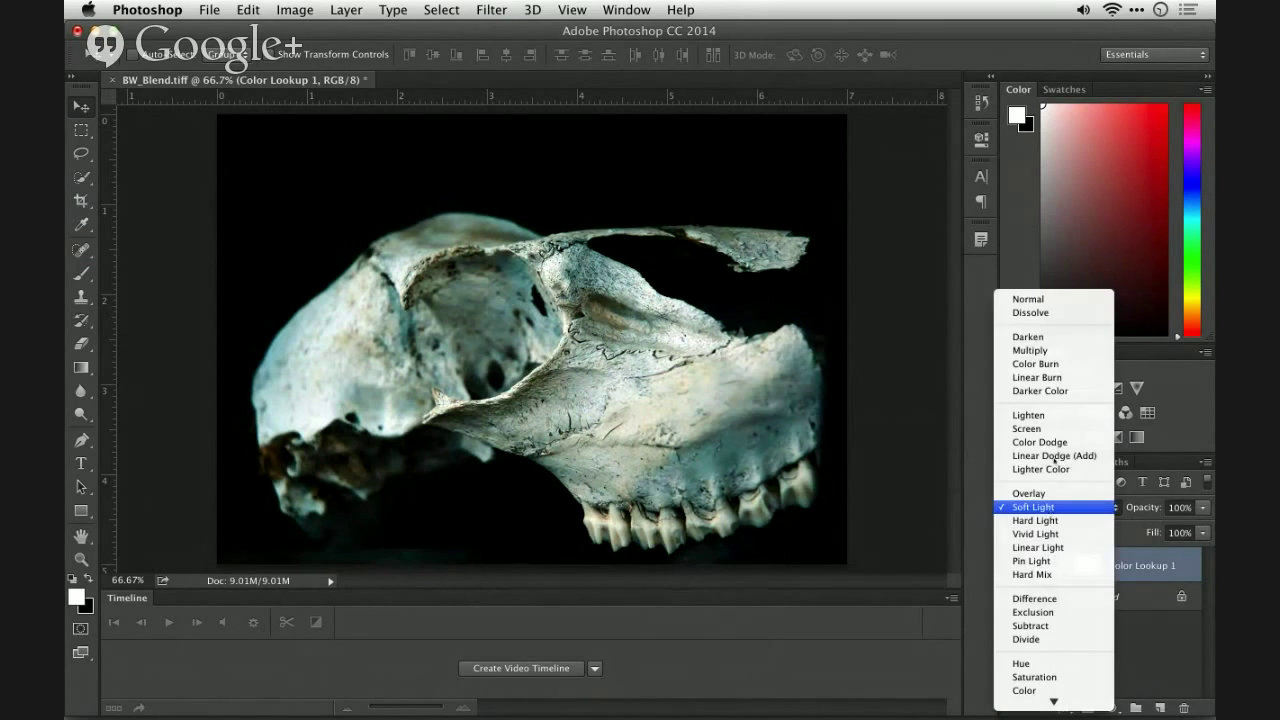
{"action": "left_click", "coordinate": [906, 376]}
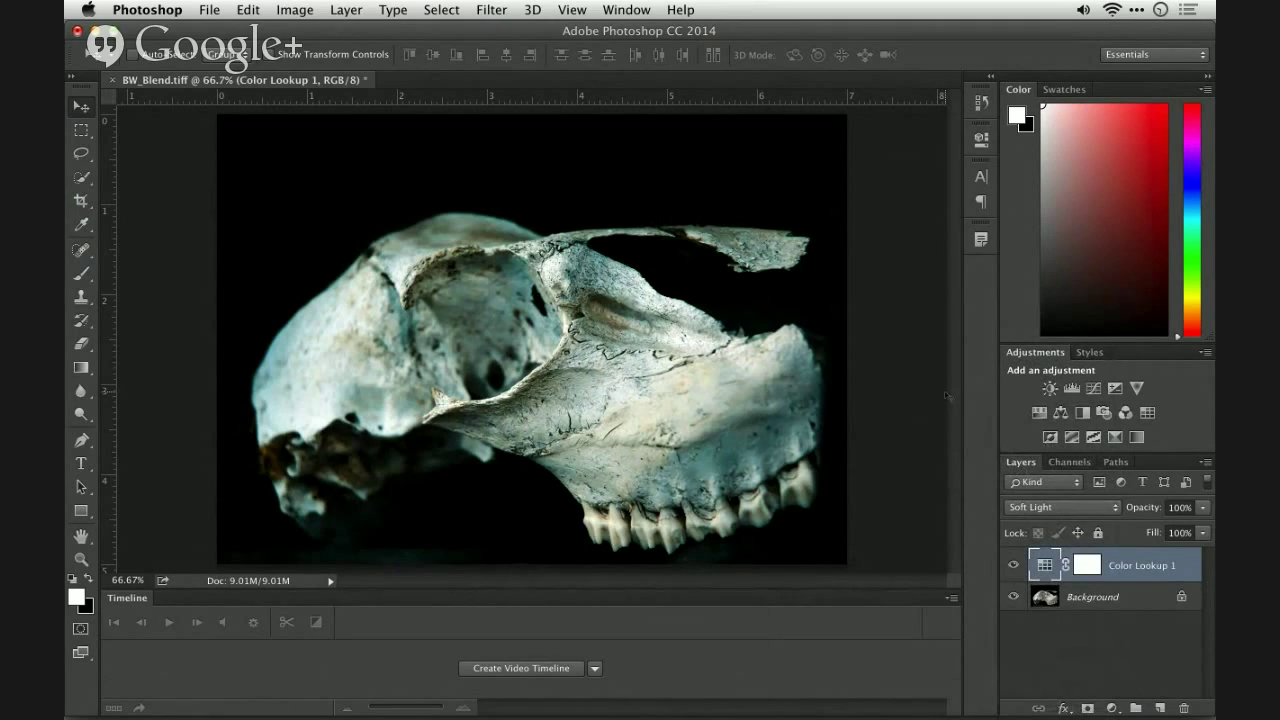
{"action": "left_click_drag", "start_coordinate": [1116, 566], "coordinate": [1183, 708]}
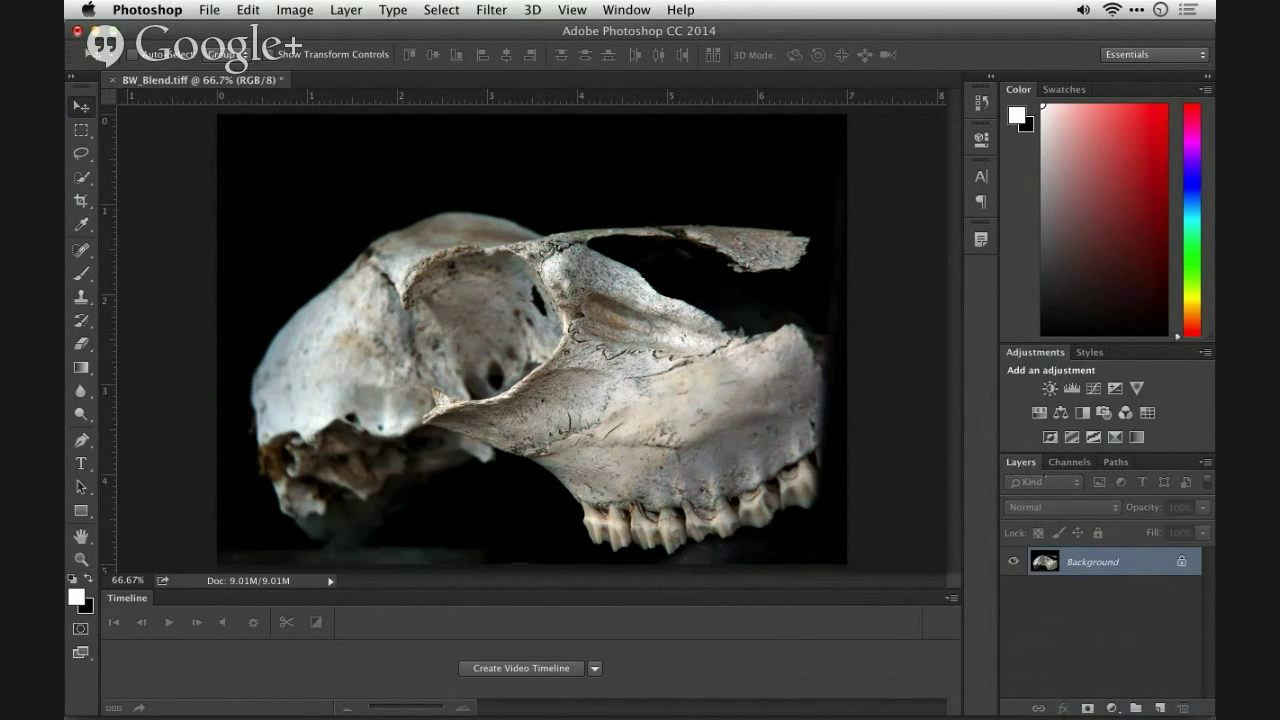
Open Filter > Filter Gallery on the skull photo
{"action": "left_click", "coordinate": [497, 9]}
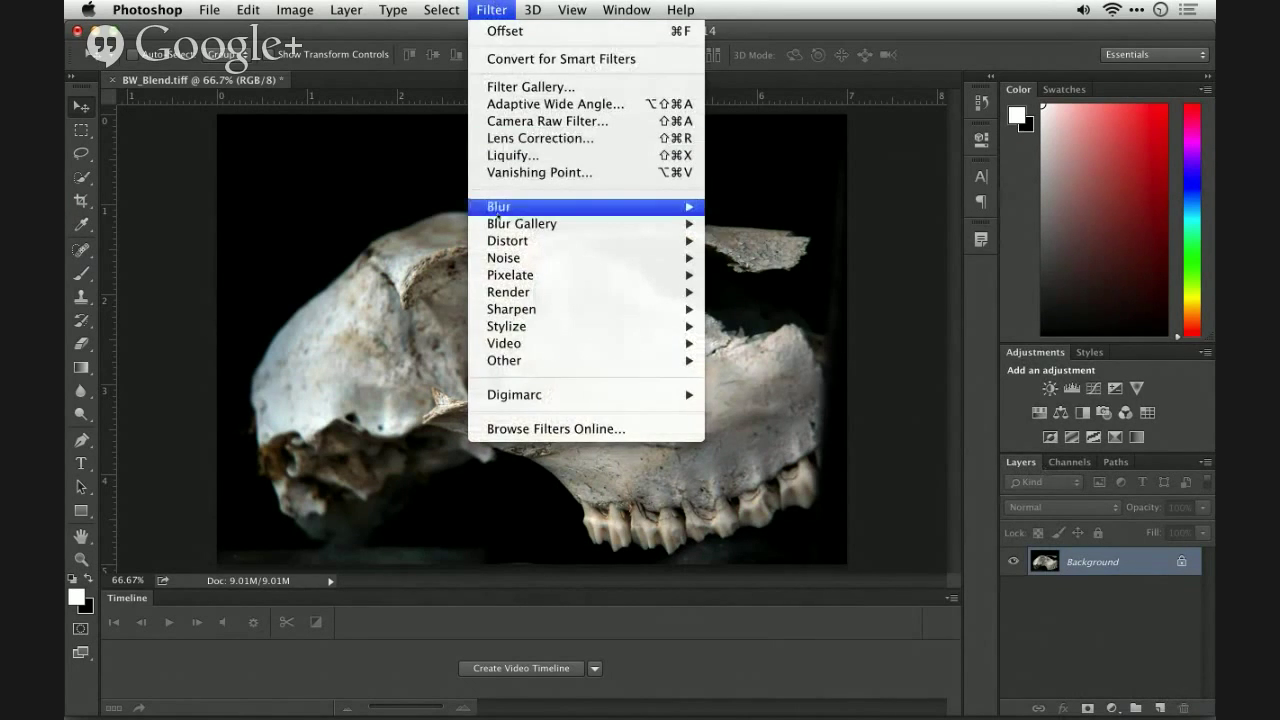
{"action": "mouse_move", "coordinate": [650, 206]}
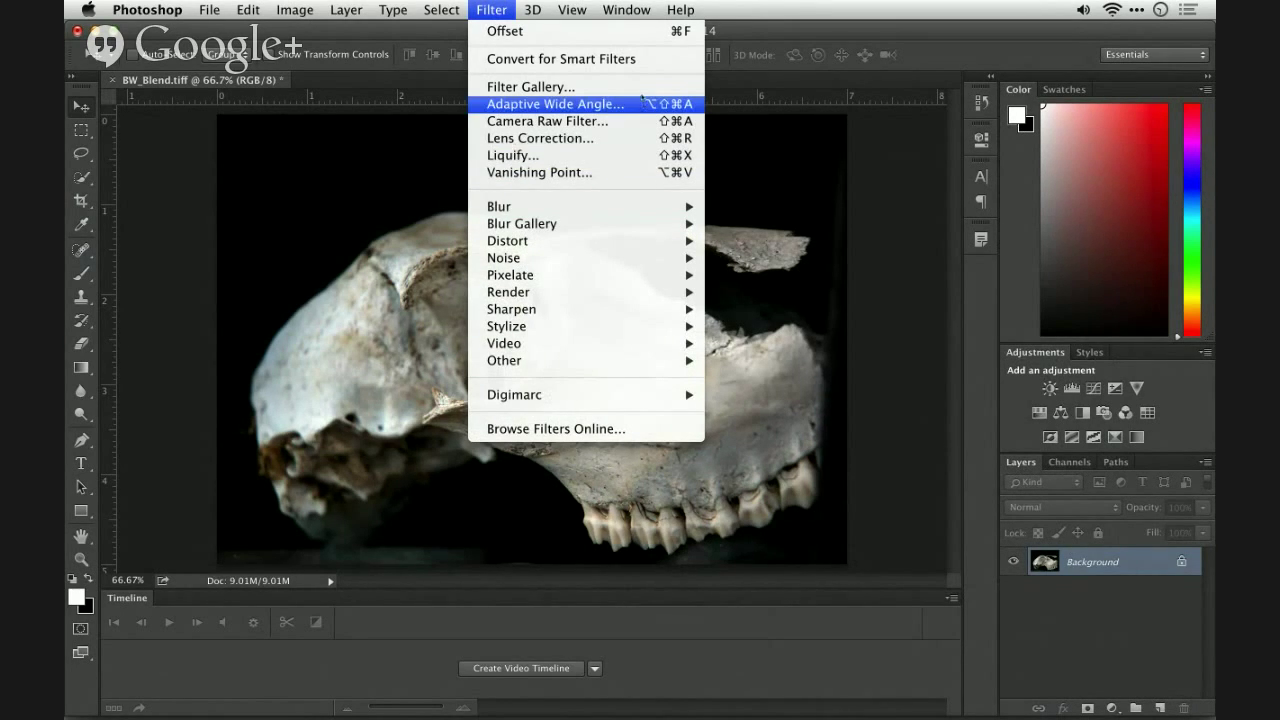
{"action": "left_click", "coordinate": [641, 87]}
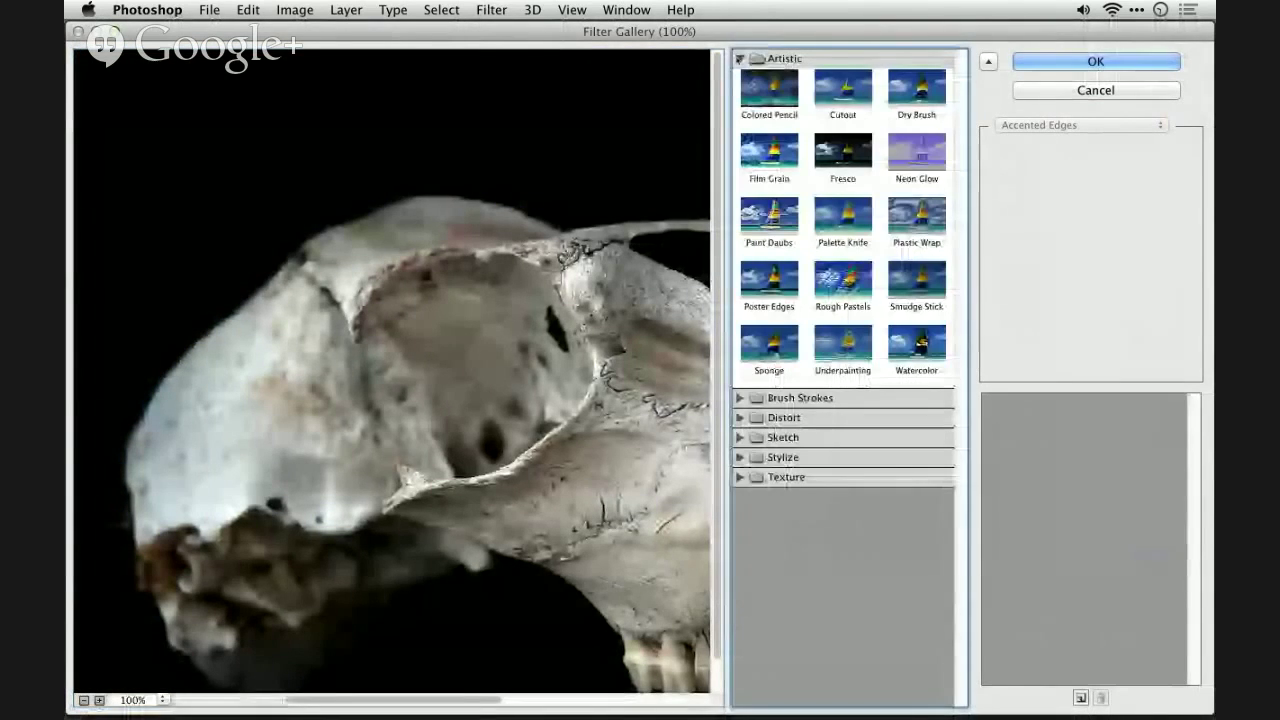
Apply Glowing Edges from the Stylize group with edge width 4, brightness 9, smoothness 5
{"action": "left_click", "coordinate": [740, 437]}
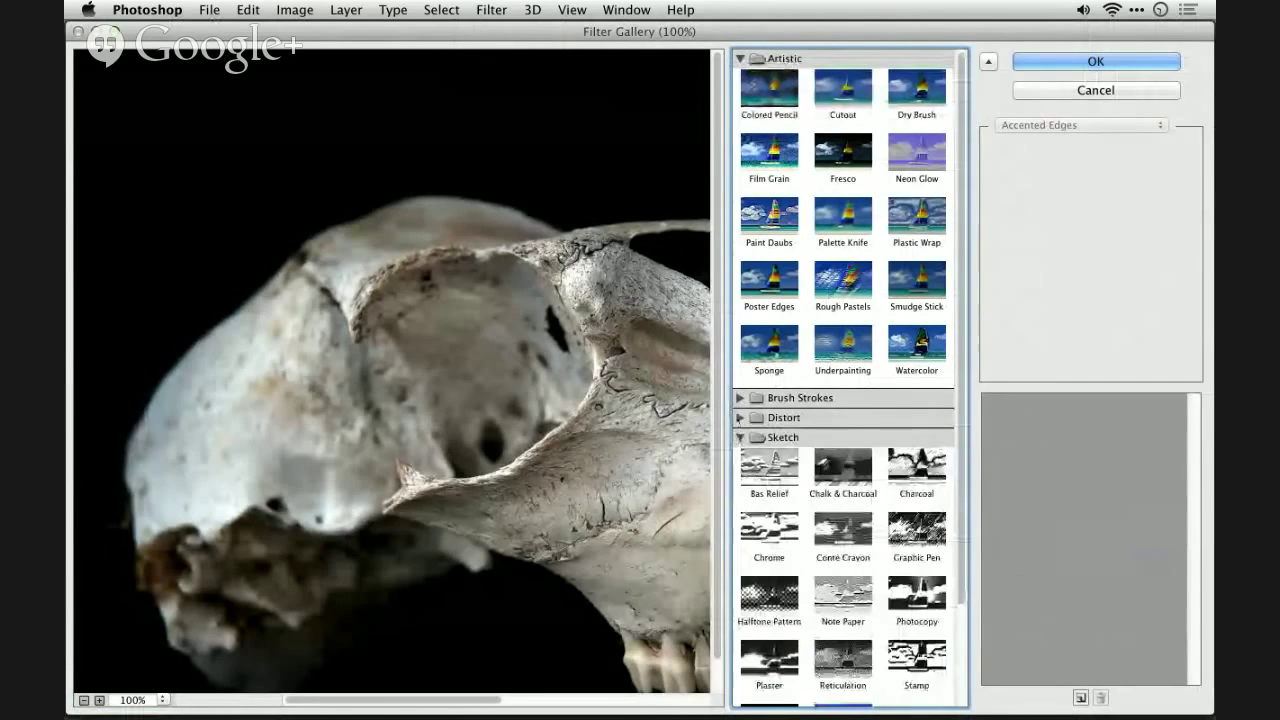
{"action": "left_click", "coordinate": [740, 417]}
{"action": "left_click", "coordinate": [740, 397]}
{"action": "scroll", "coordinate": [740, 397], "scroll_direction": "down", "scroll_amount": 5}
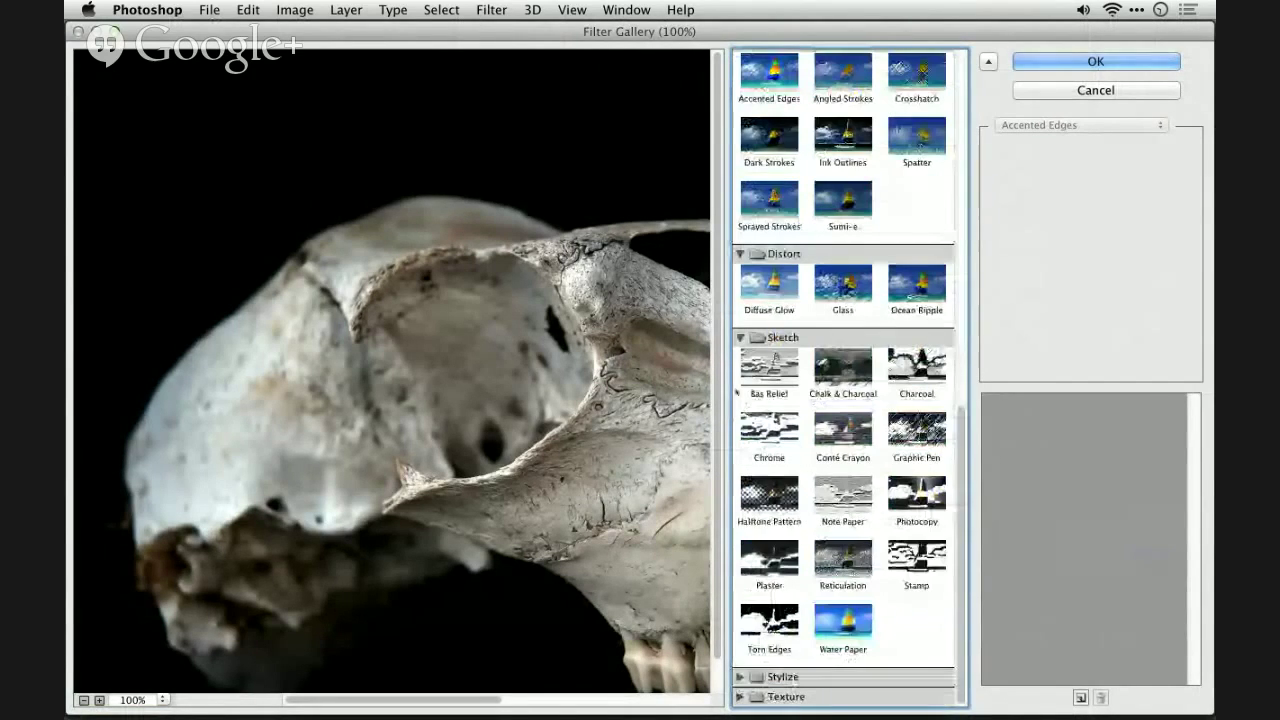
{"action": "left_click", "coordinate": [740, 677]}
{"action": "scroll", "coordinate": [818, 521], "scroll_direction": "down", "scroll_amount": 1}
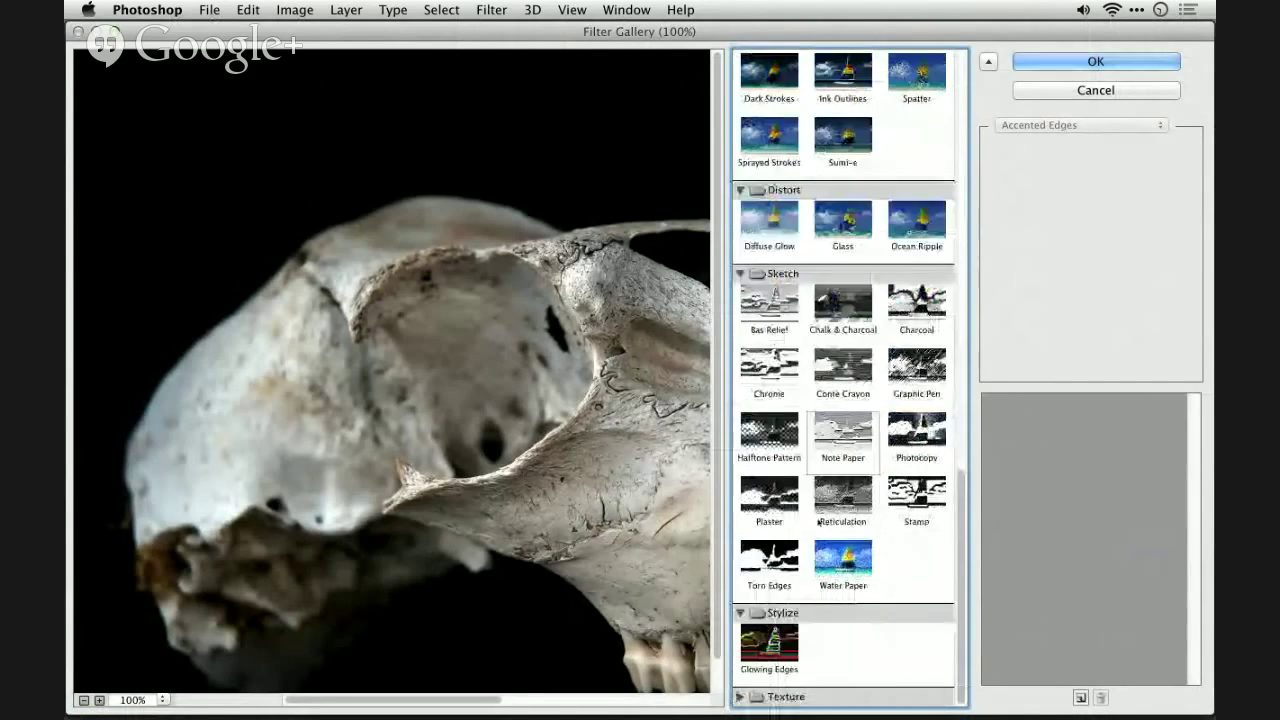
{"action": "left_click", "coordinate": [769, 645]}
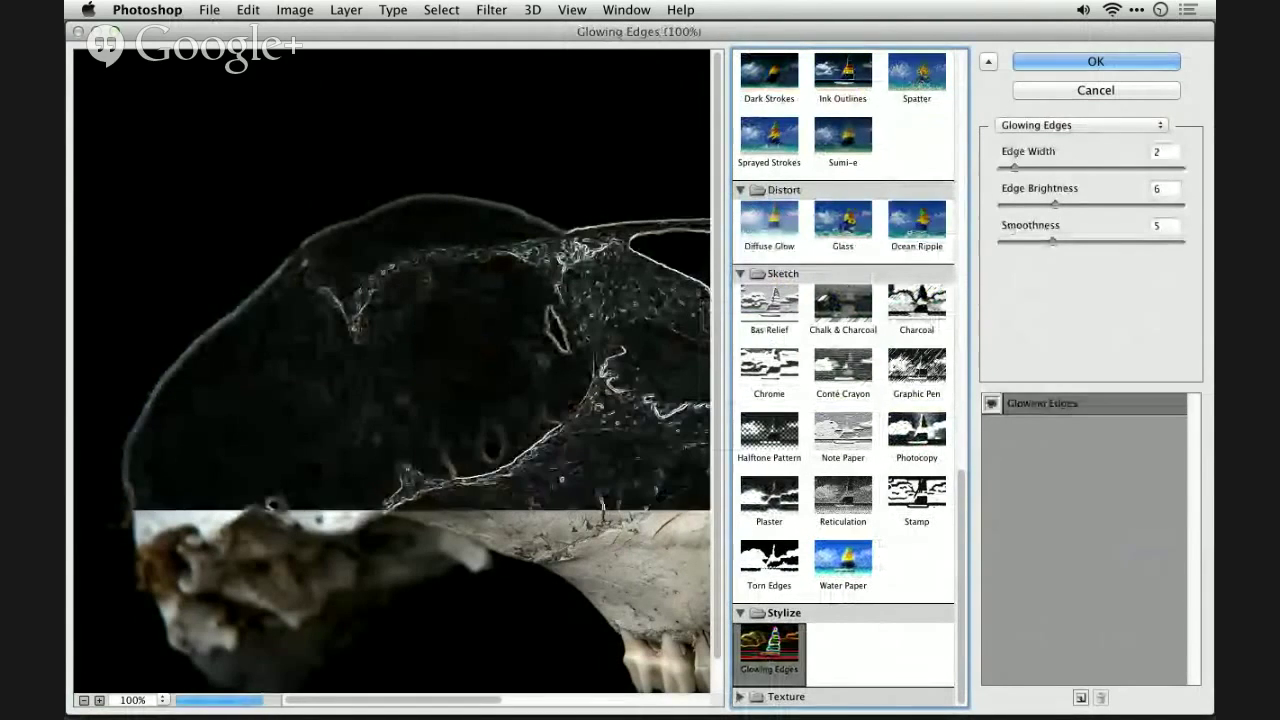
{"action": "left_click_drag", "start_coordinate": [1014, 167], "coordinate": [1084, 204]}
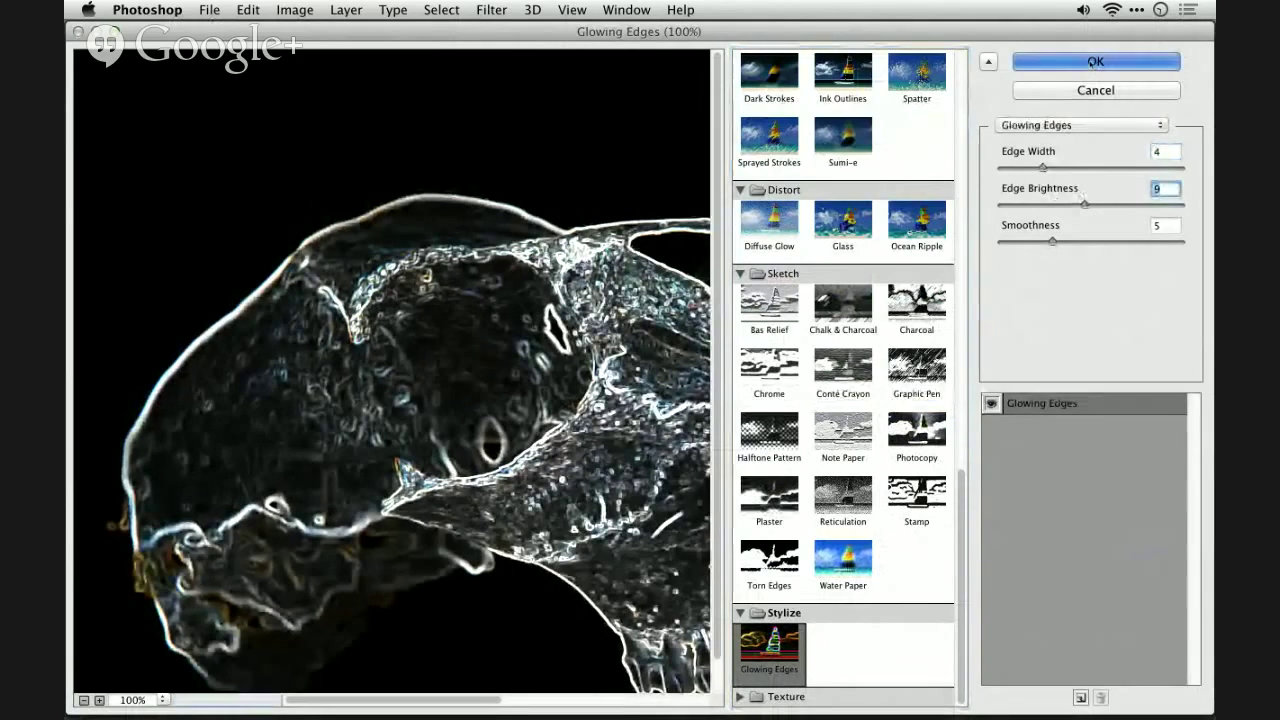
{"action": "left_click", "coordinate": [1096, 62]}
Fade the Filter Gallery effect using Screen mode
{"action": "left_click", "coordinate": [248, 10]}
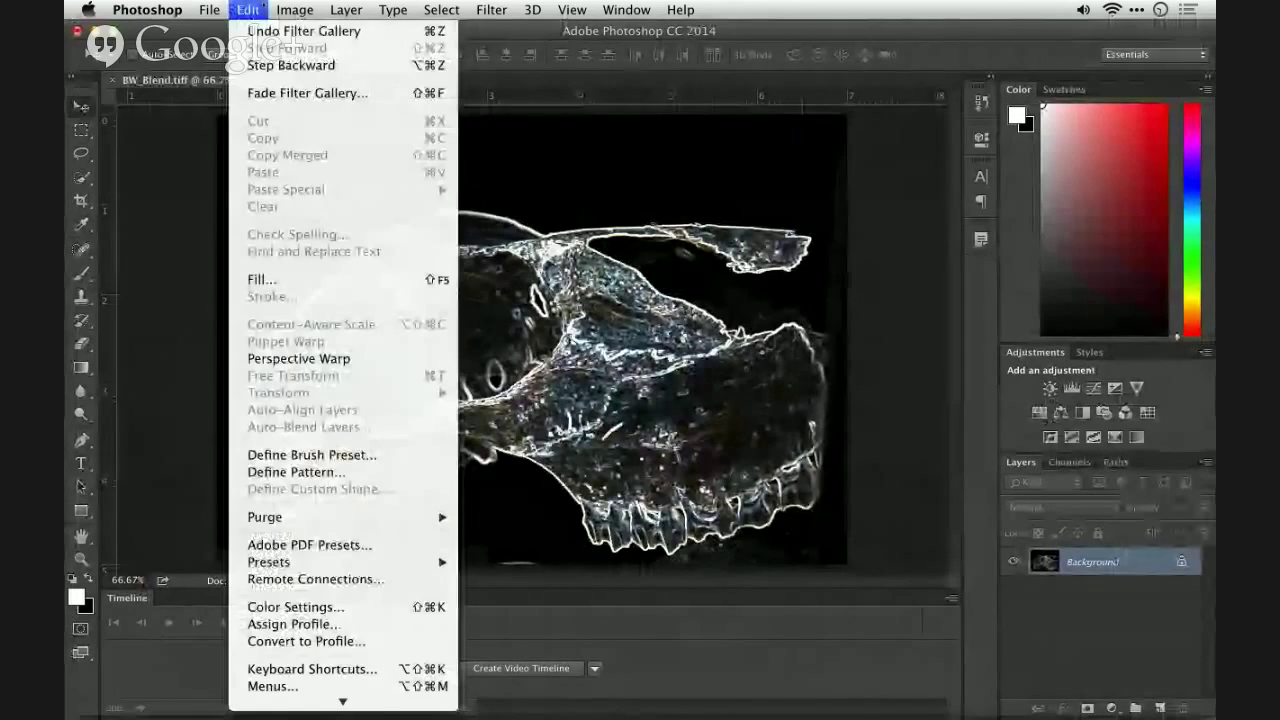
{"action": "left_click", "coordinate": [307, 93]}
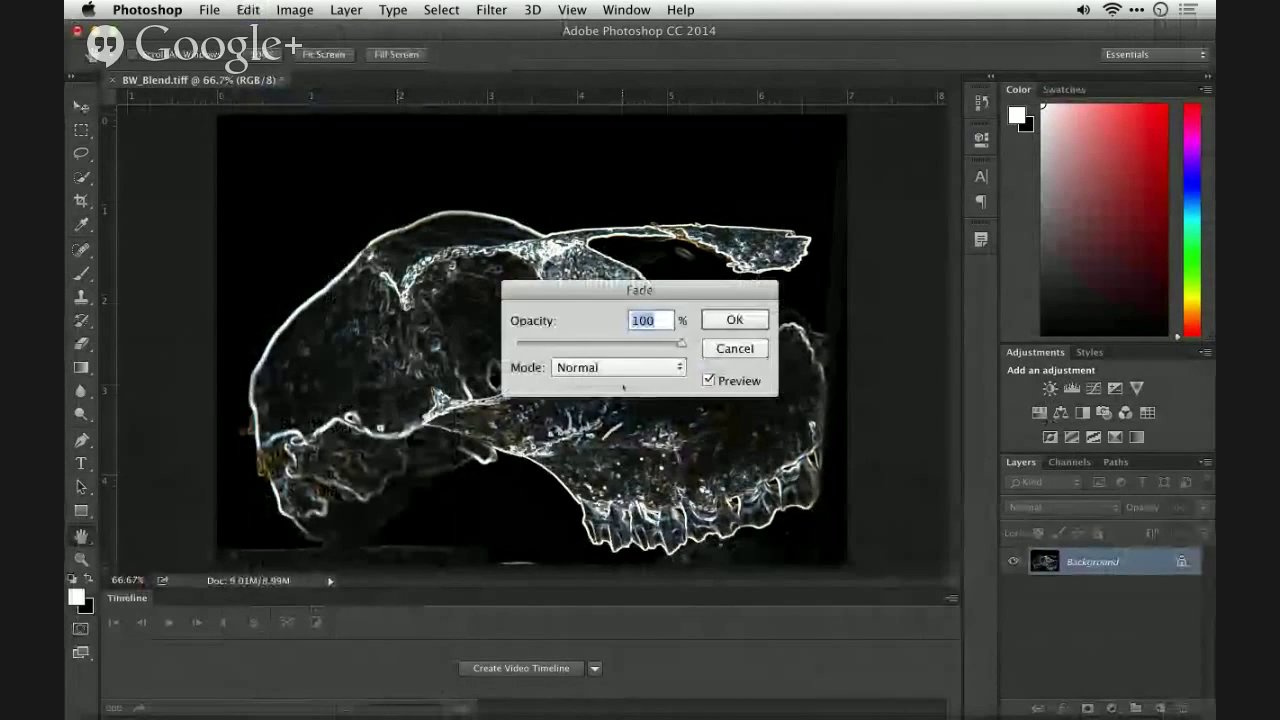
{"action": "left_click", "coordinate": [620, 367]}
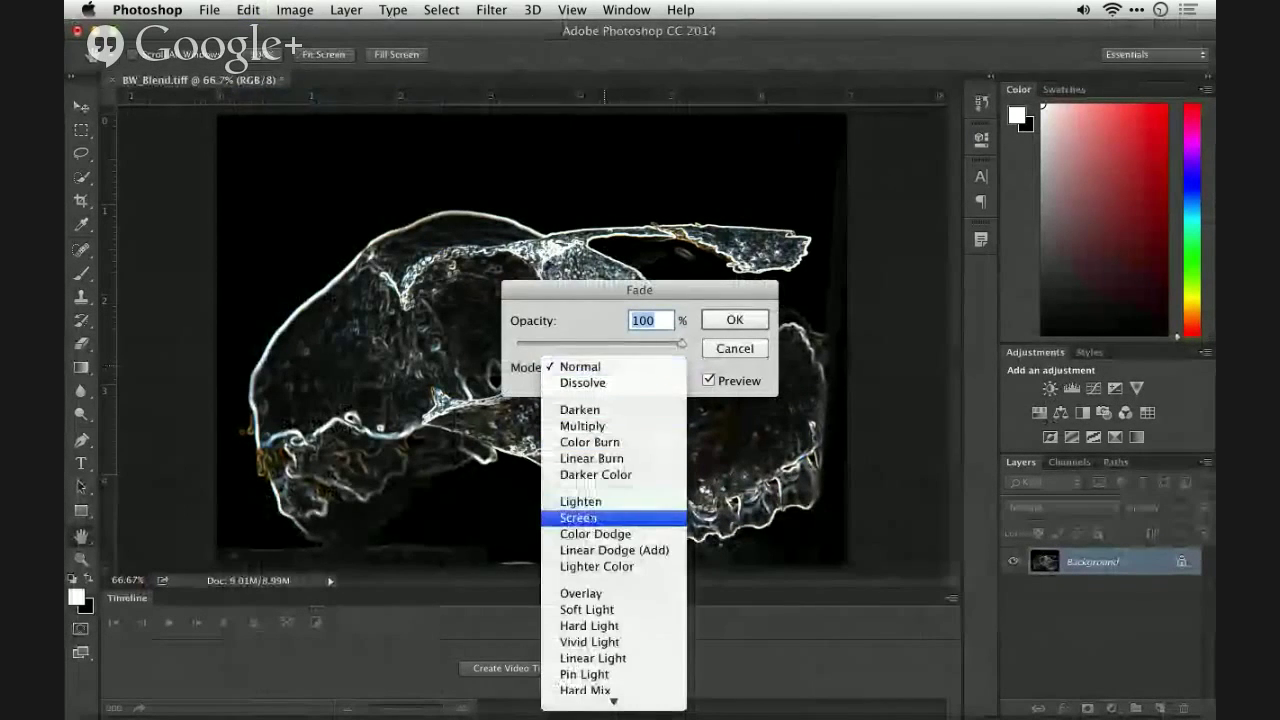
{"action": "left_click", "coordinate": [591, 518]}
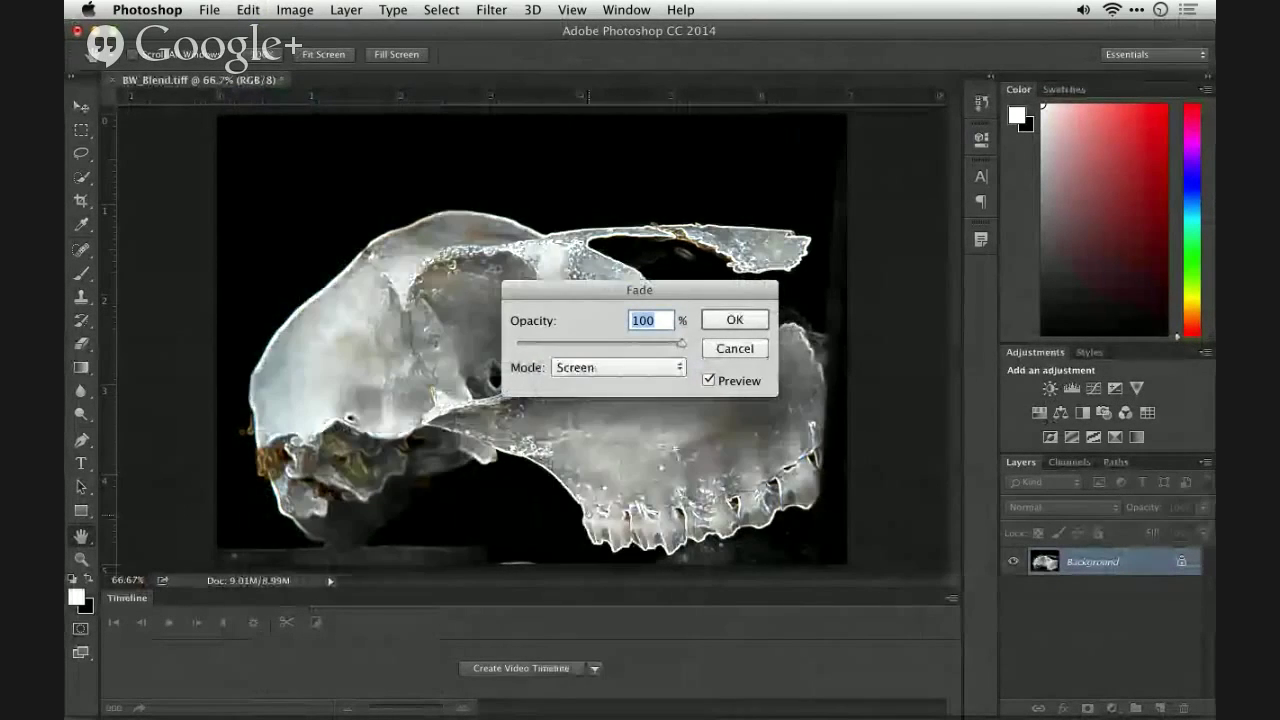
{"action": "left_click", "coordinate": [737, 320]}
Step backward through history to the unfiltered skull photo
{"action": "key", "text": "v"}
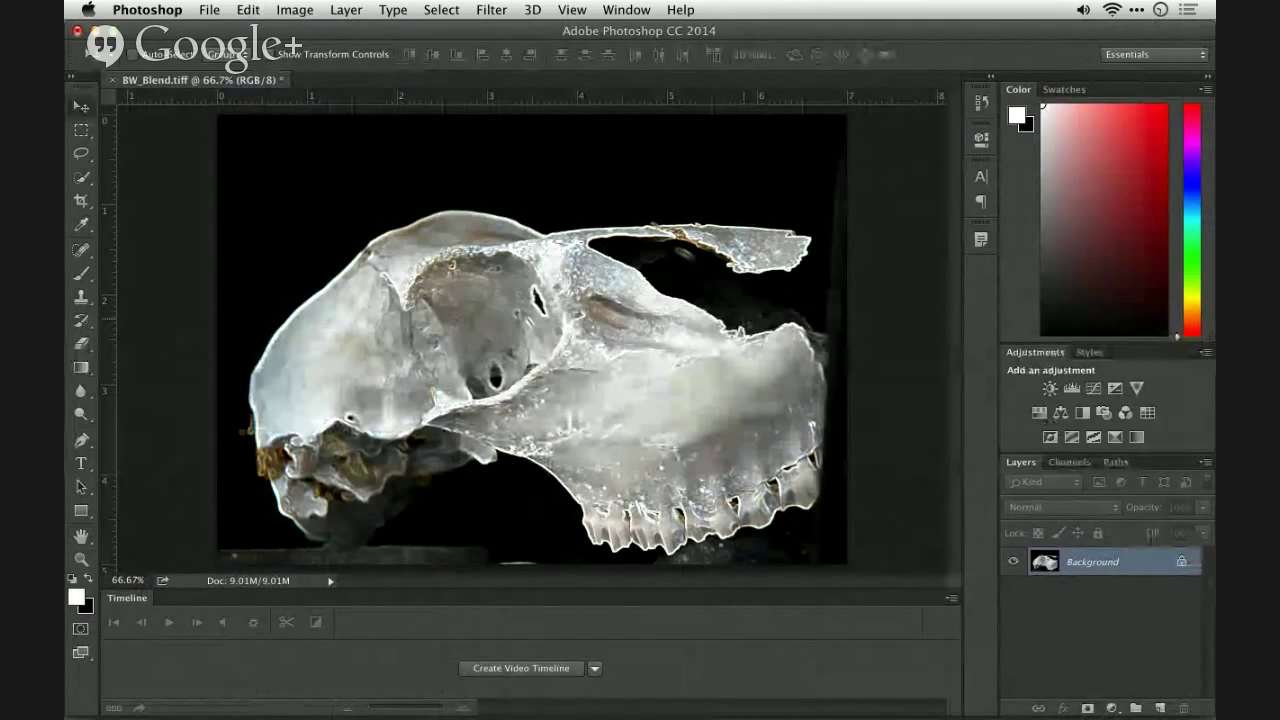
{"action": "key", "text": "super+alt+z"}
{"action": "key", "text": "super+alt+z"}
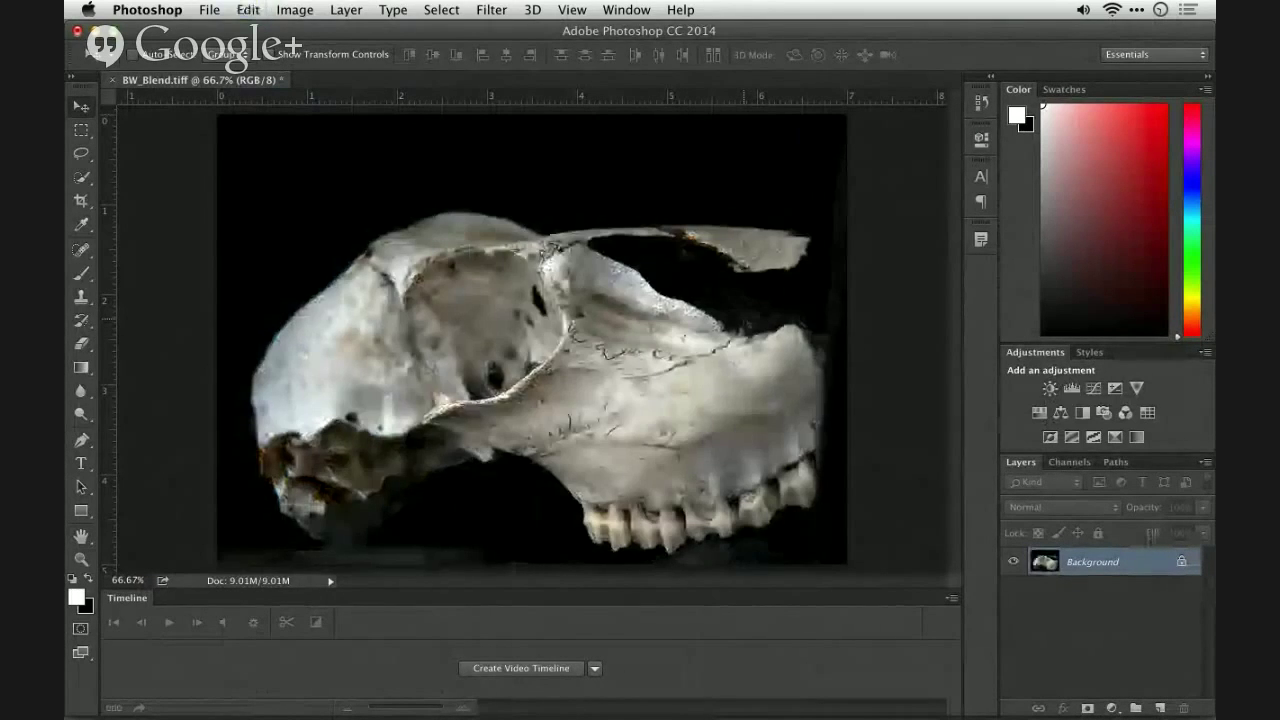
{"action": "key", "text": "super+shift+z"}
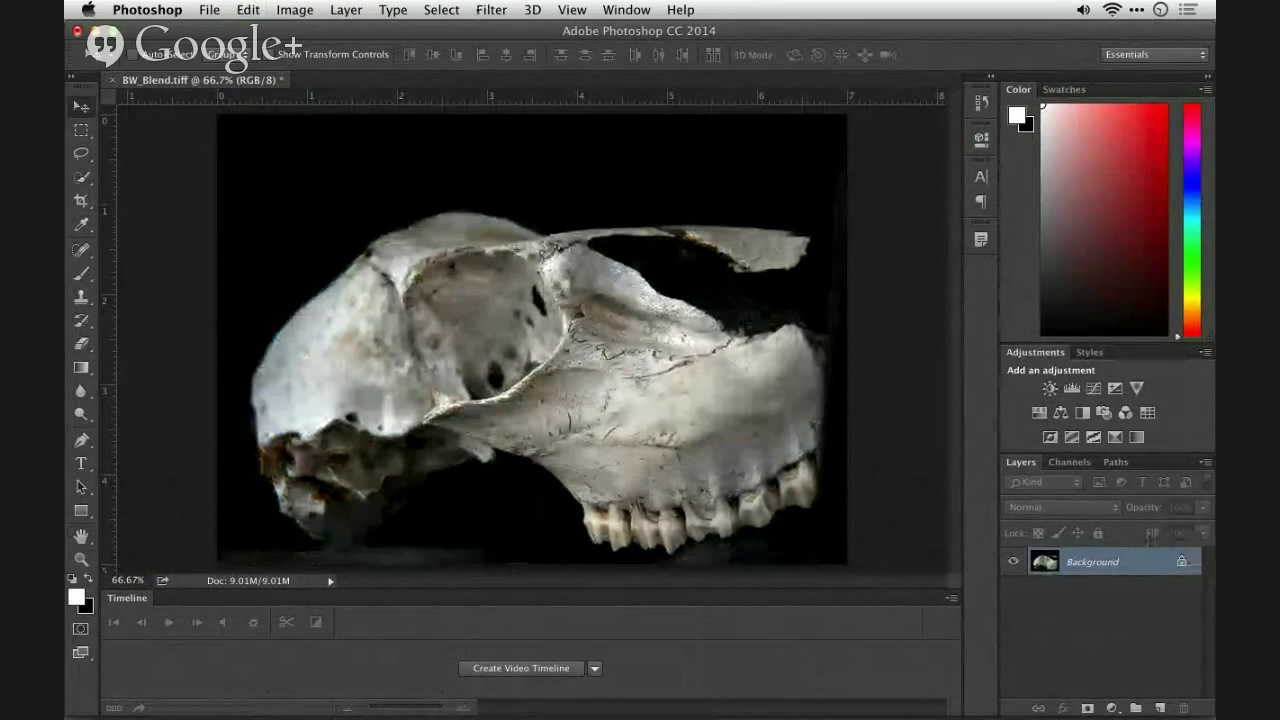
Convert the skull layer to a smart object for smart filters
{"action": "left_click", "coordinate": [491, 10]}
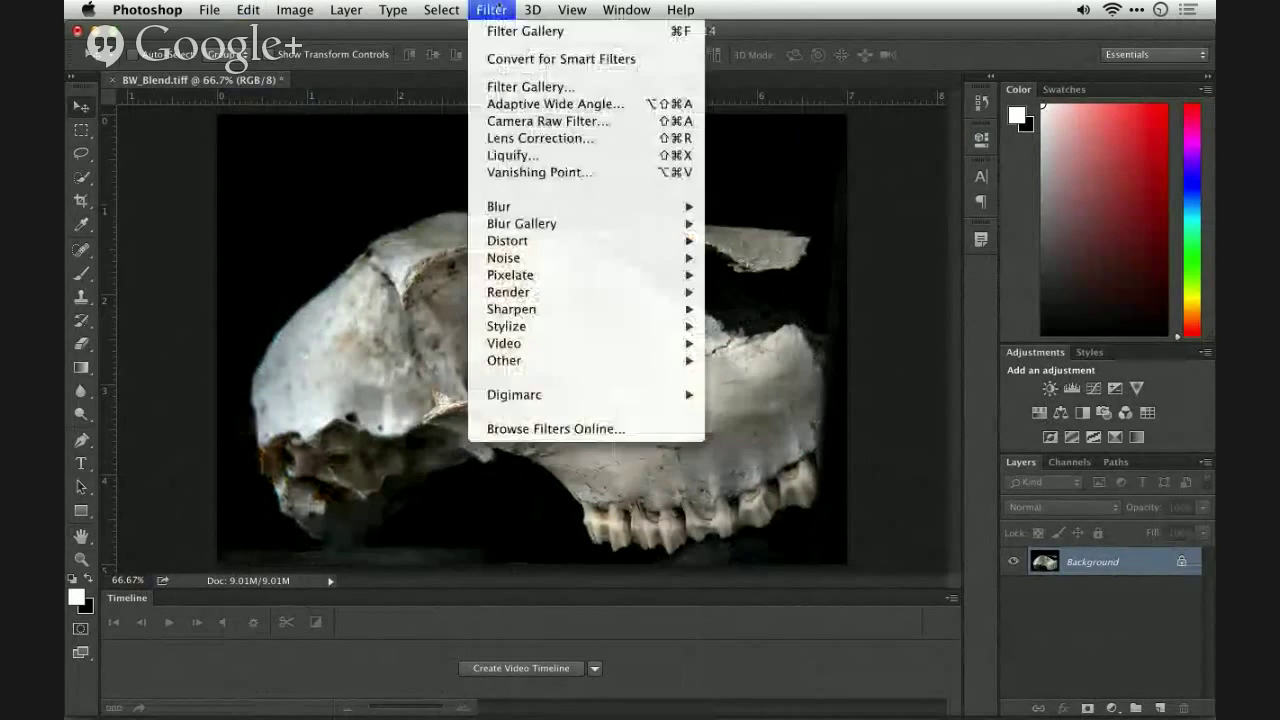
{"action": "left_click", "coordinate": [503, 60]}
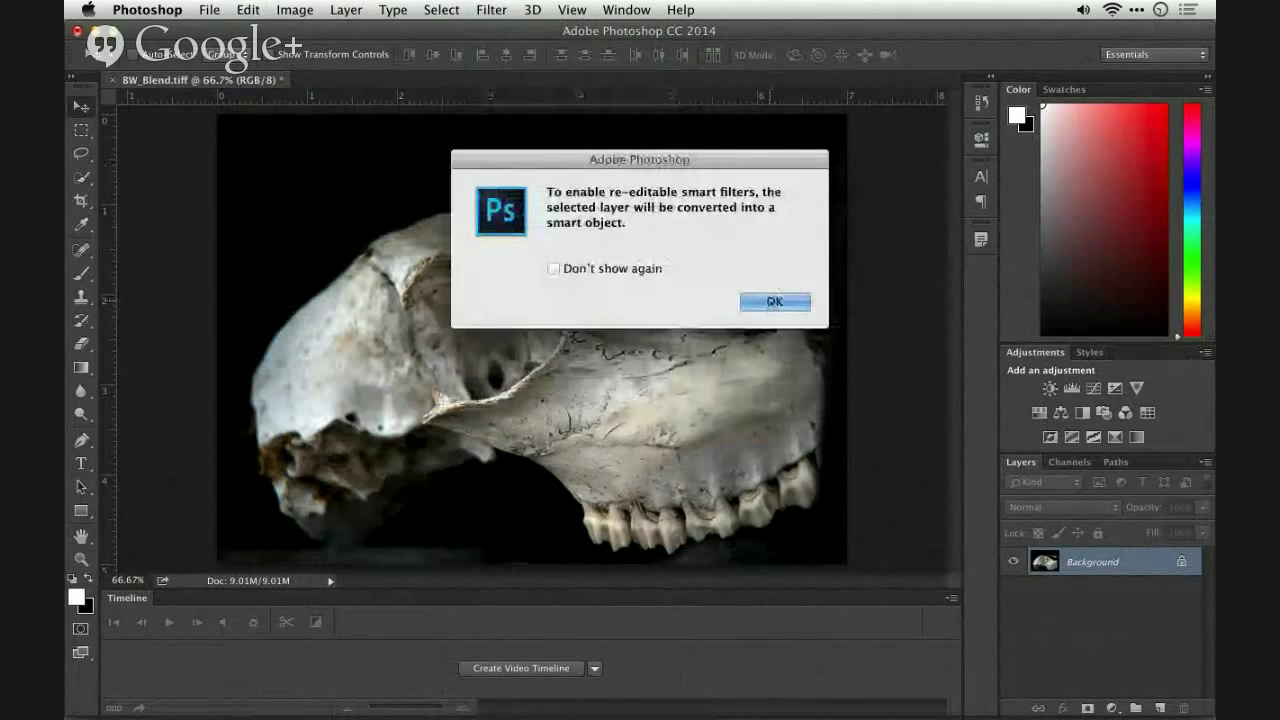
{"action": "key", "text": "Return"}
Reapply Glowing Edges from the Filter Gallery as an editable smart filter
{"action": "left_click", "coordinate": [491, 10]}
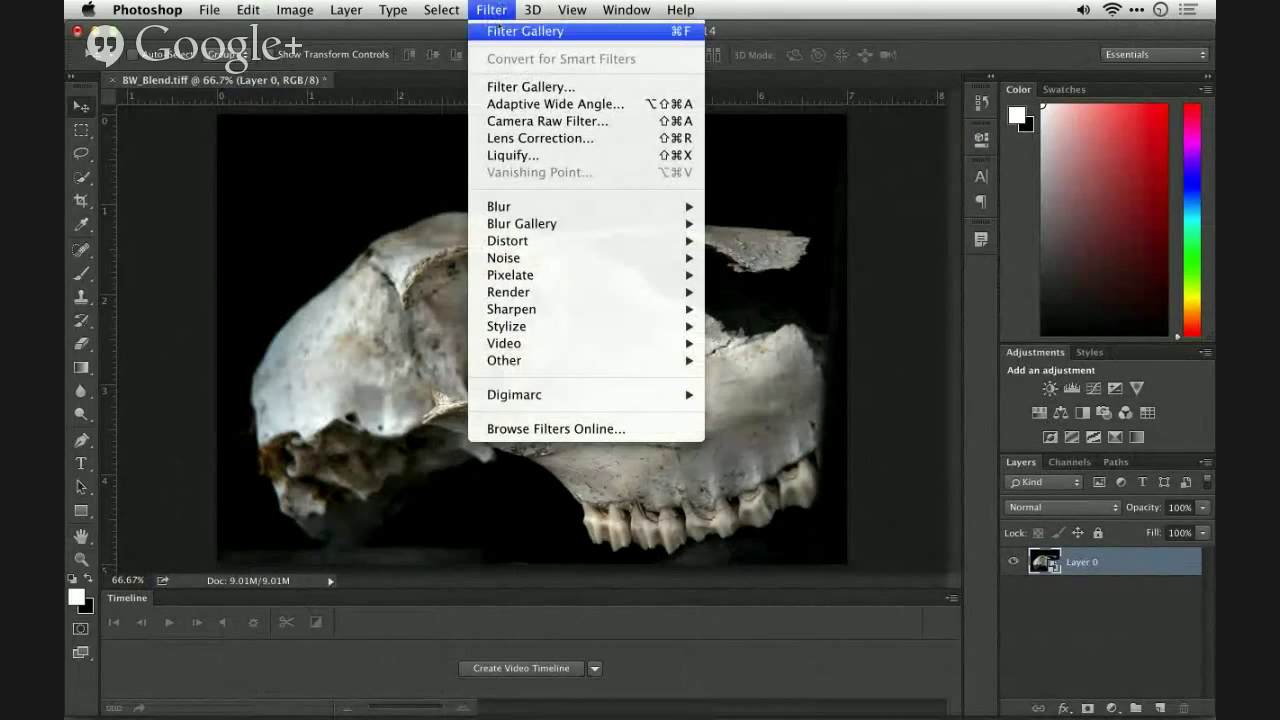
{"action": "left_click", "coordinate": [499, 30]}
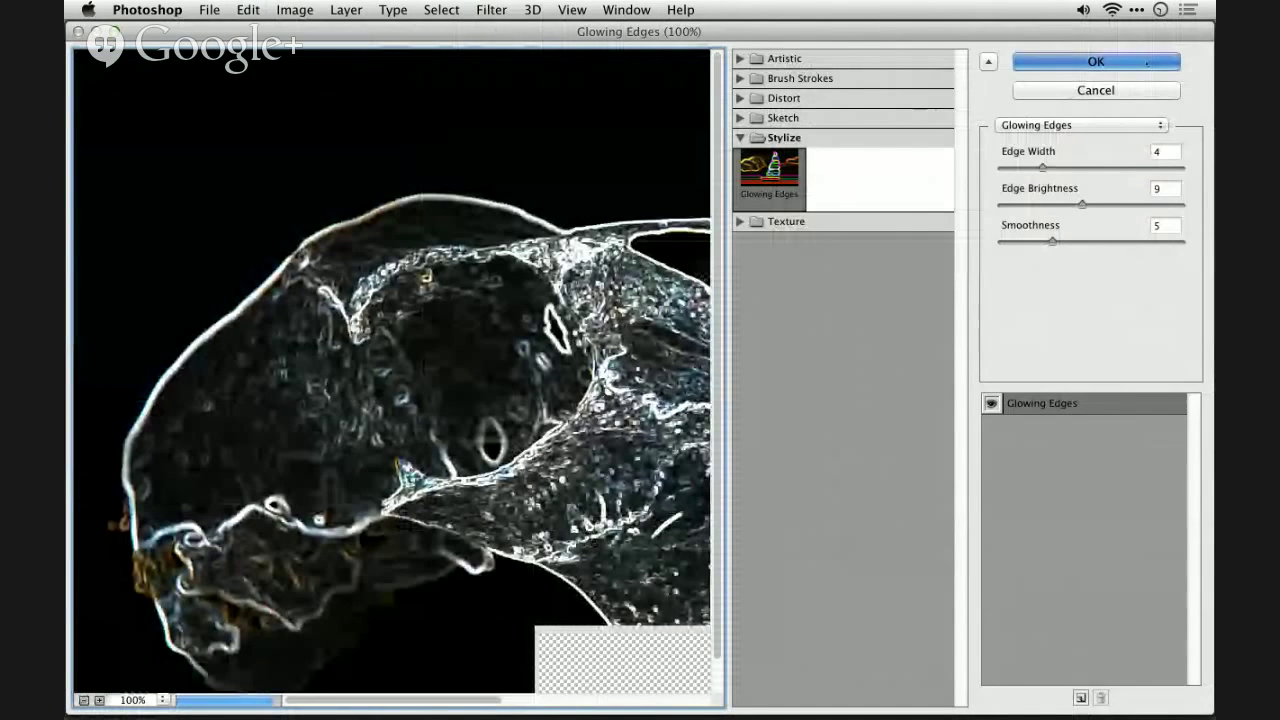
{"action": "left_click", "coordinate": [1147, 62]}
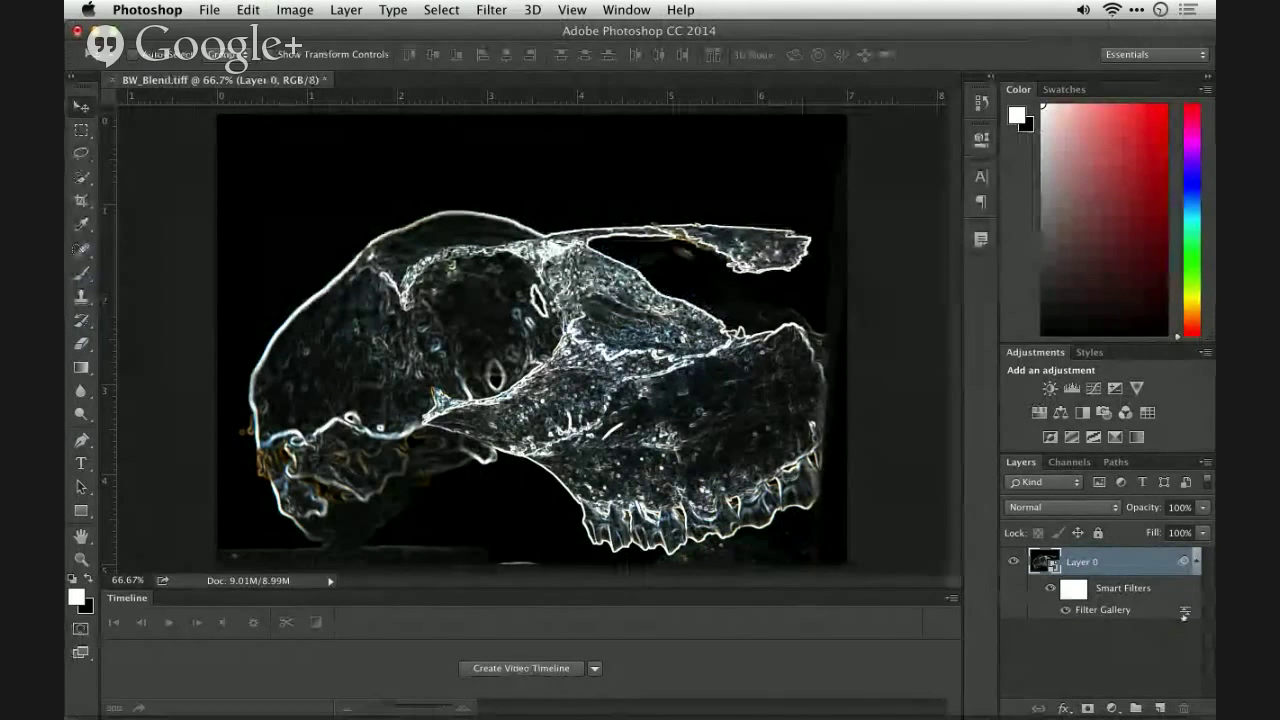
{"action": "double_click", "coordinate": [1184, 612]}
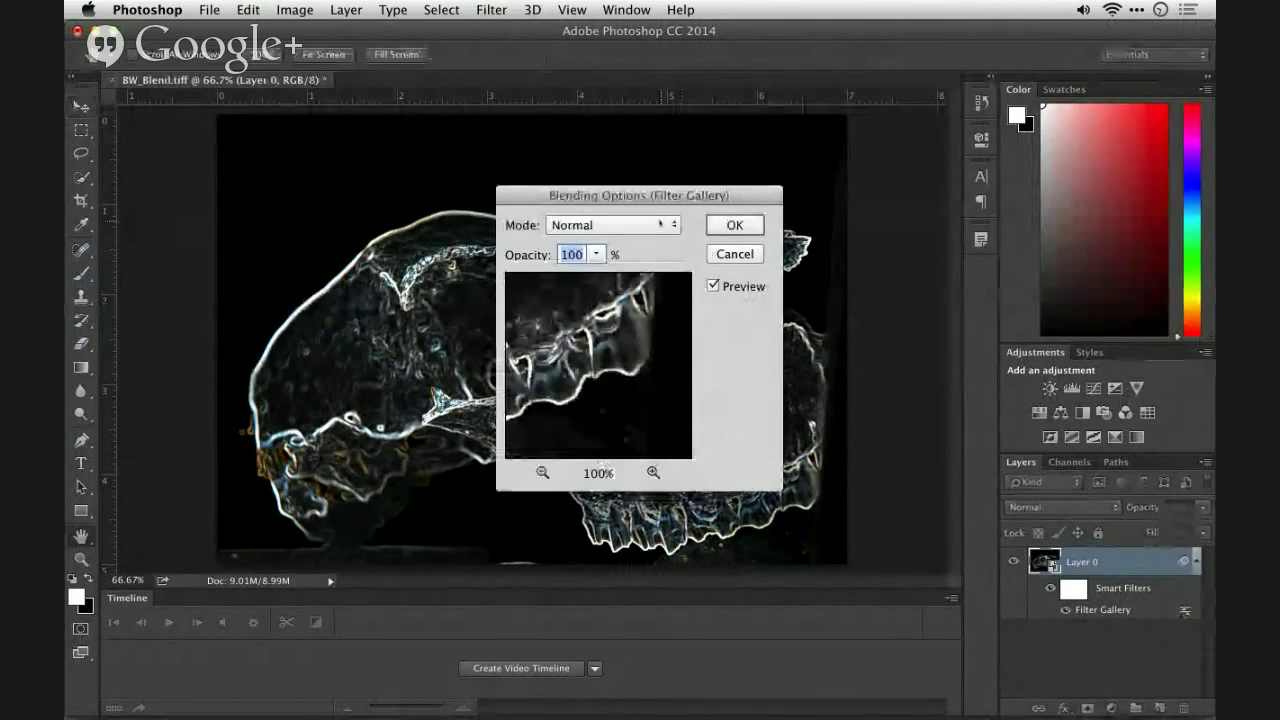
{"action": "left_click", "coordinate": [660, 224]}
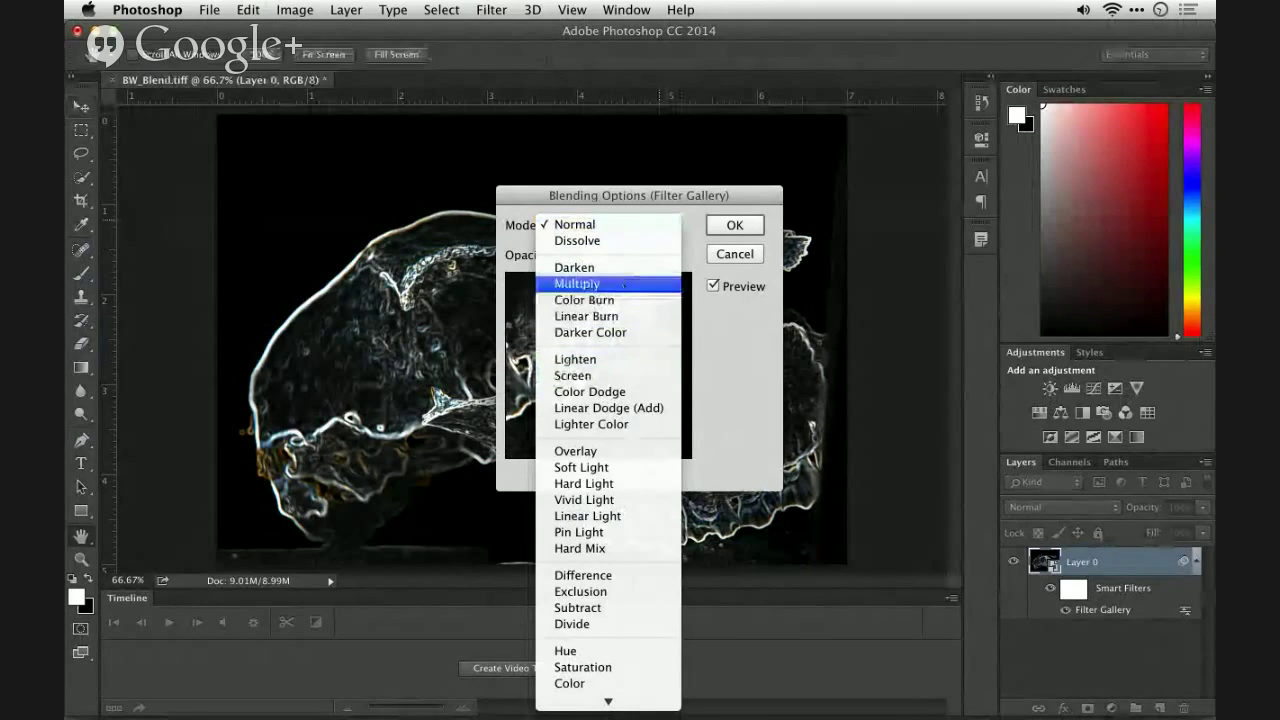
{"action": "left_click", "coordinate": [600, 375]}
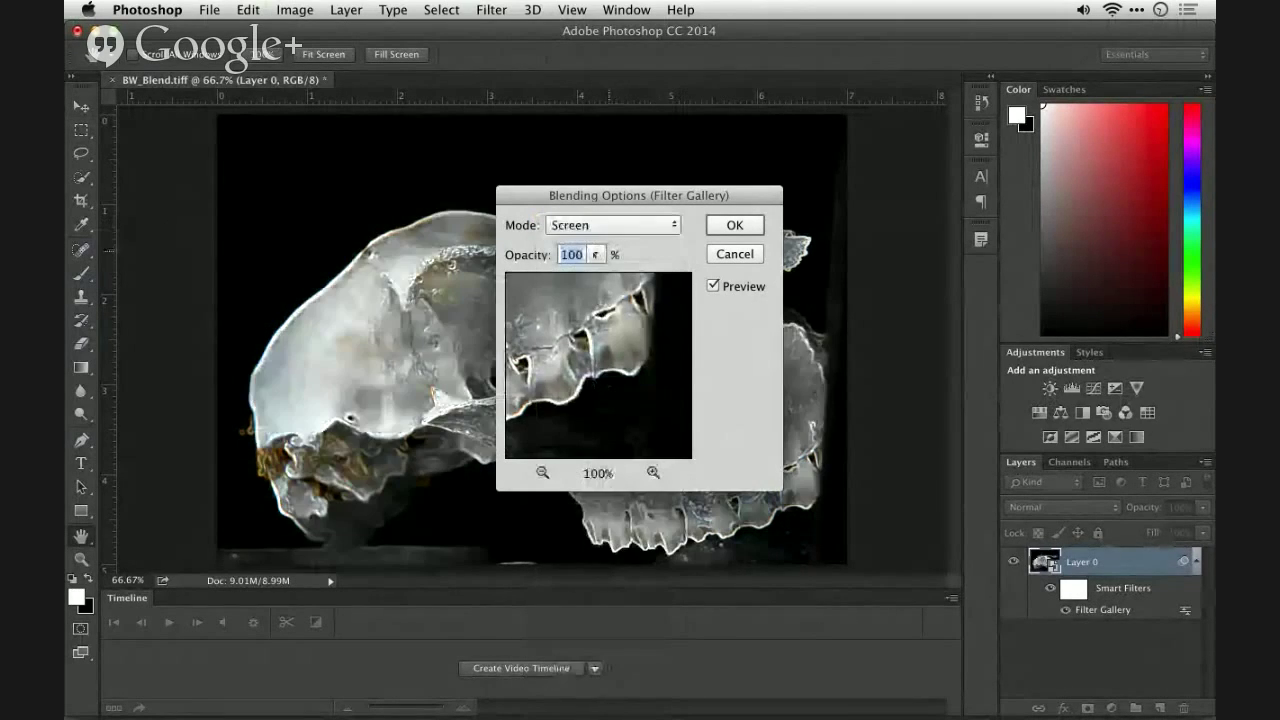
{"action": "left_click", "coordinate": [596, 254]}
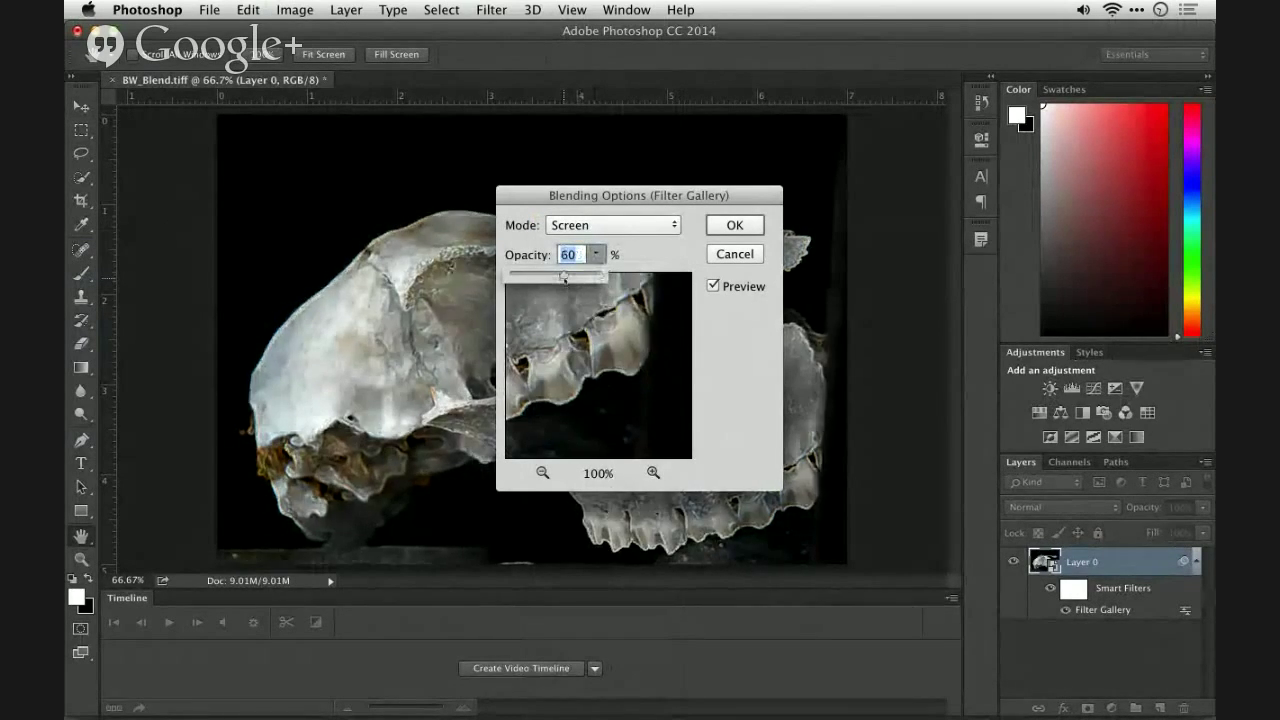
{"action": "key", "text": "Return"}
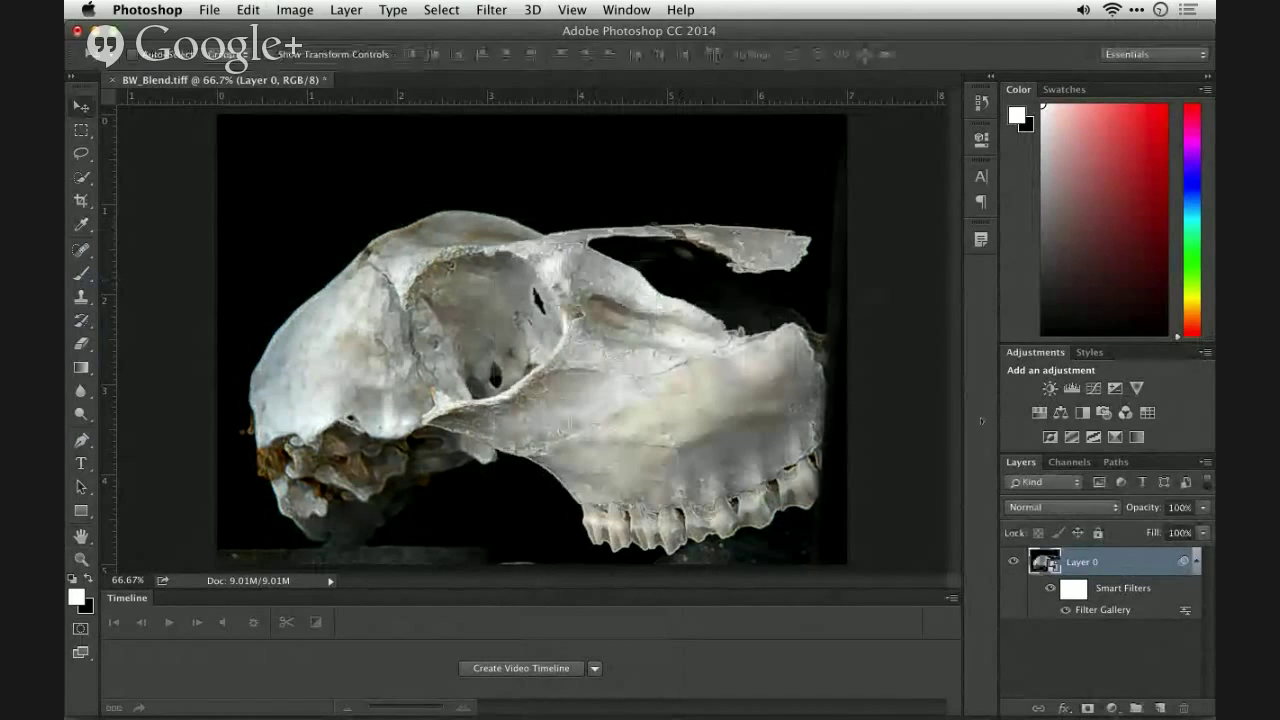
{"action": "left_click", "coordinate": [1051, 588]}
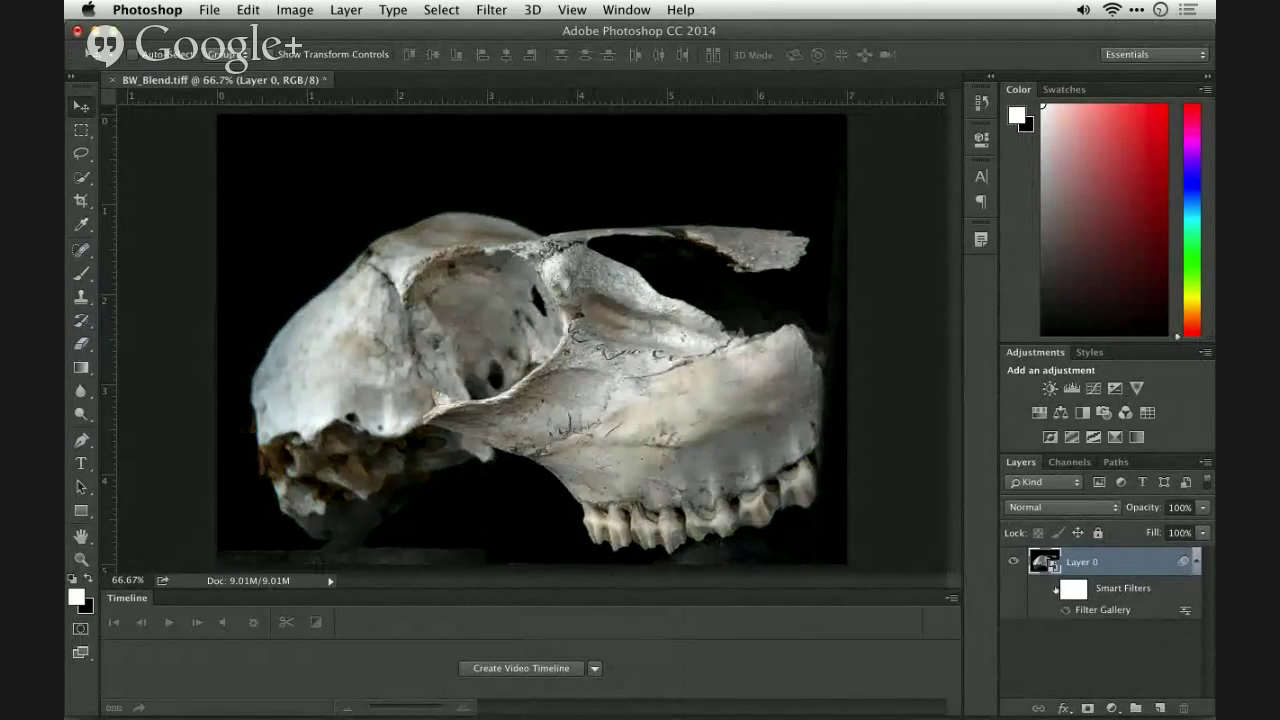
{"action": "left_click", "coordinate": [1051, 588]}
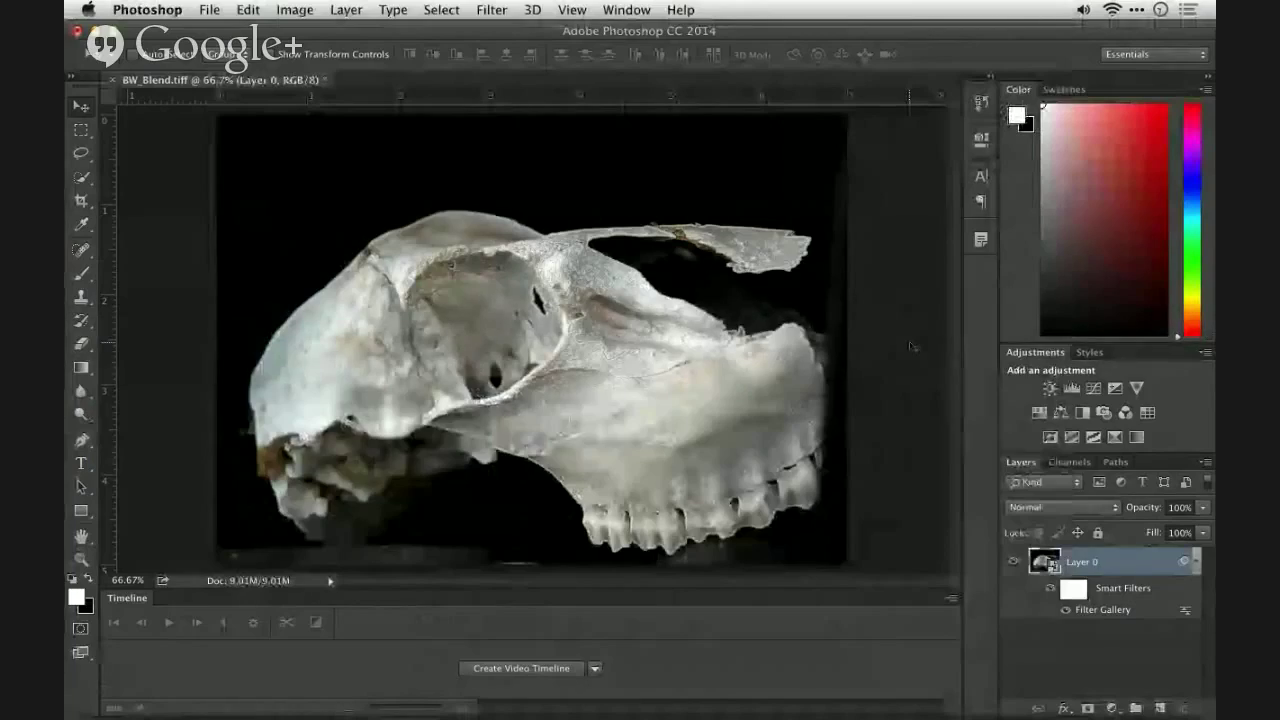
In Bridge, navigate Demo_PS Show's thumbnails to Creating a Film-Look and open that folder
{"action": "key", "text": "super+Tab"}
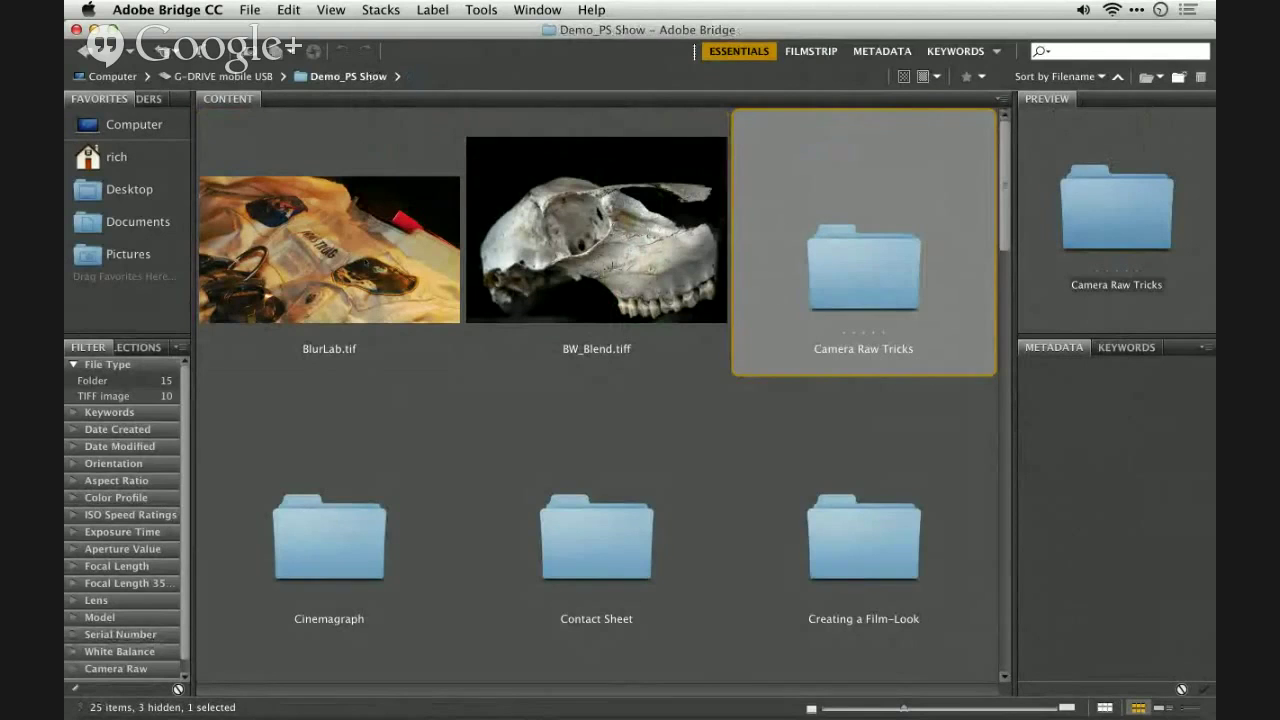
{"action": "key", "text": "Down"}
{"action": "key", "text": "Left"}
{"action": "key", "text": "Left"}
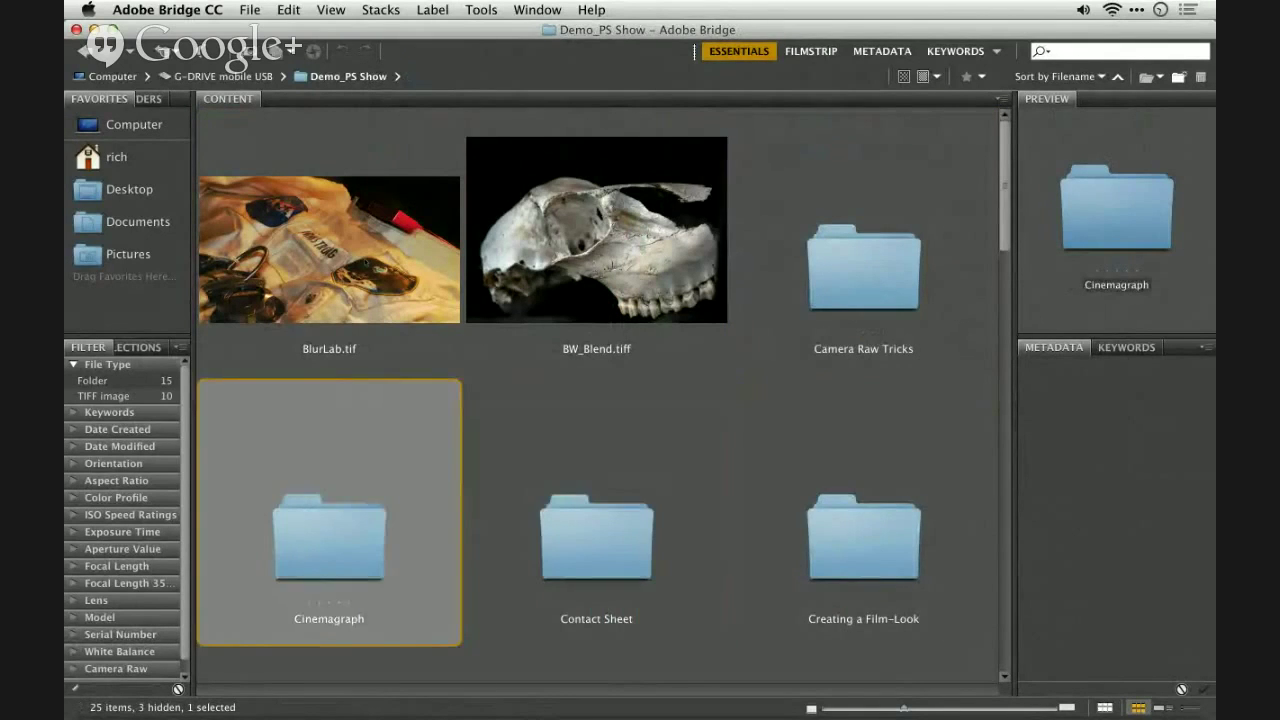
{"action": "key", "text": "Right"}
{"action": "key", "text": "Down"}
{"action": "key", "text": "Left"}
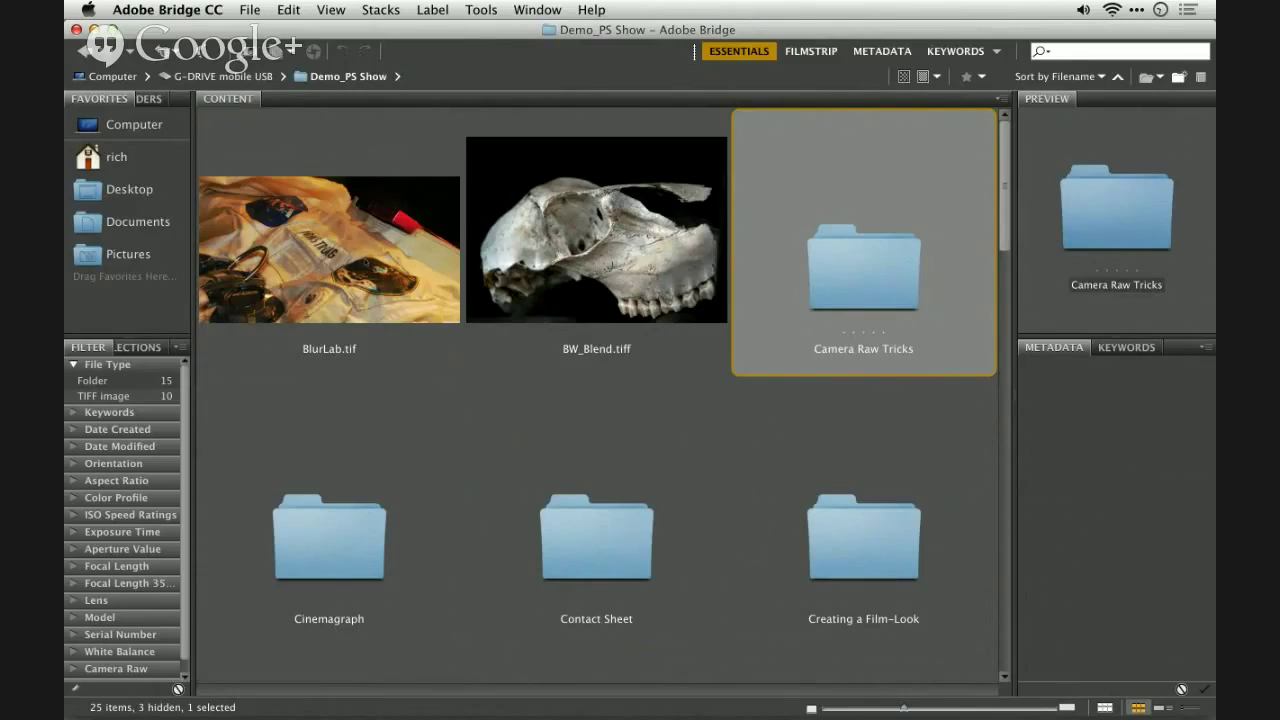
{"action": "key", "text": "Down"}
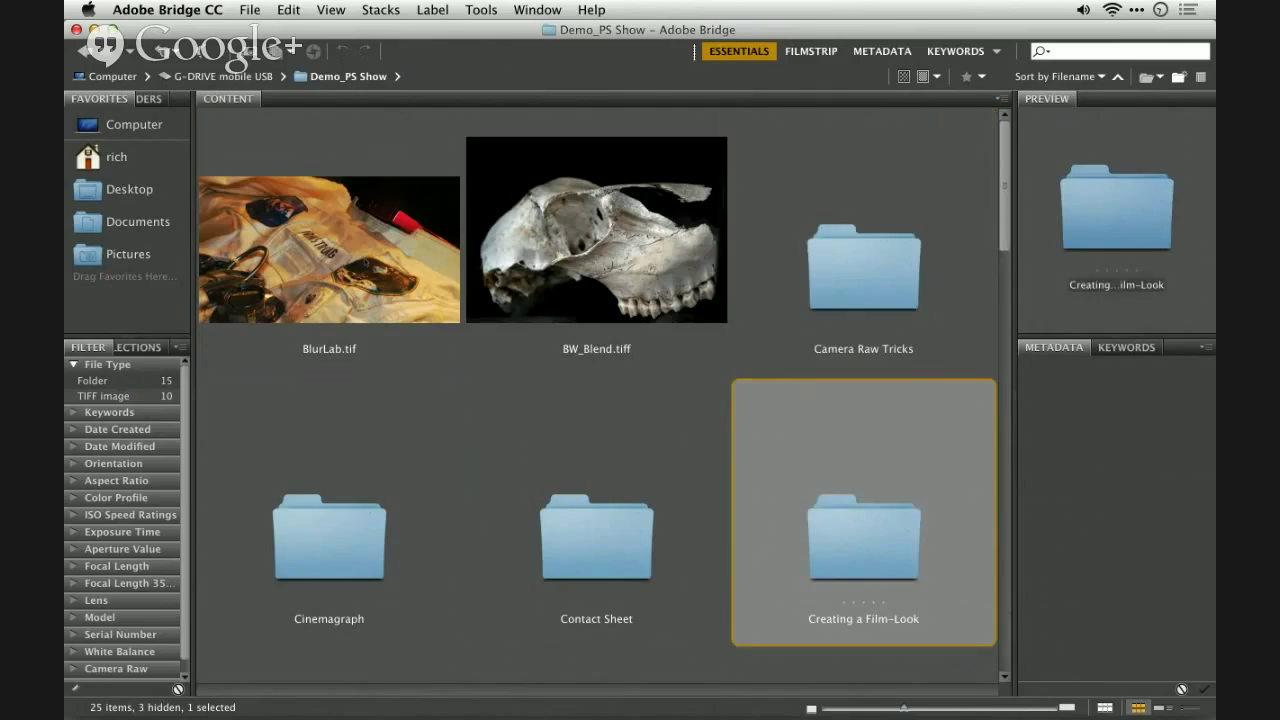
{"action": "key", "text": "Down"}
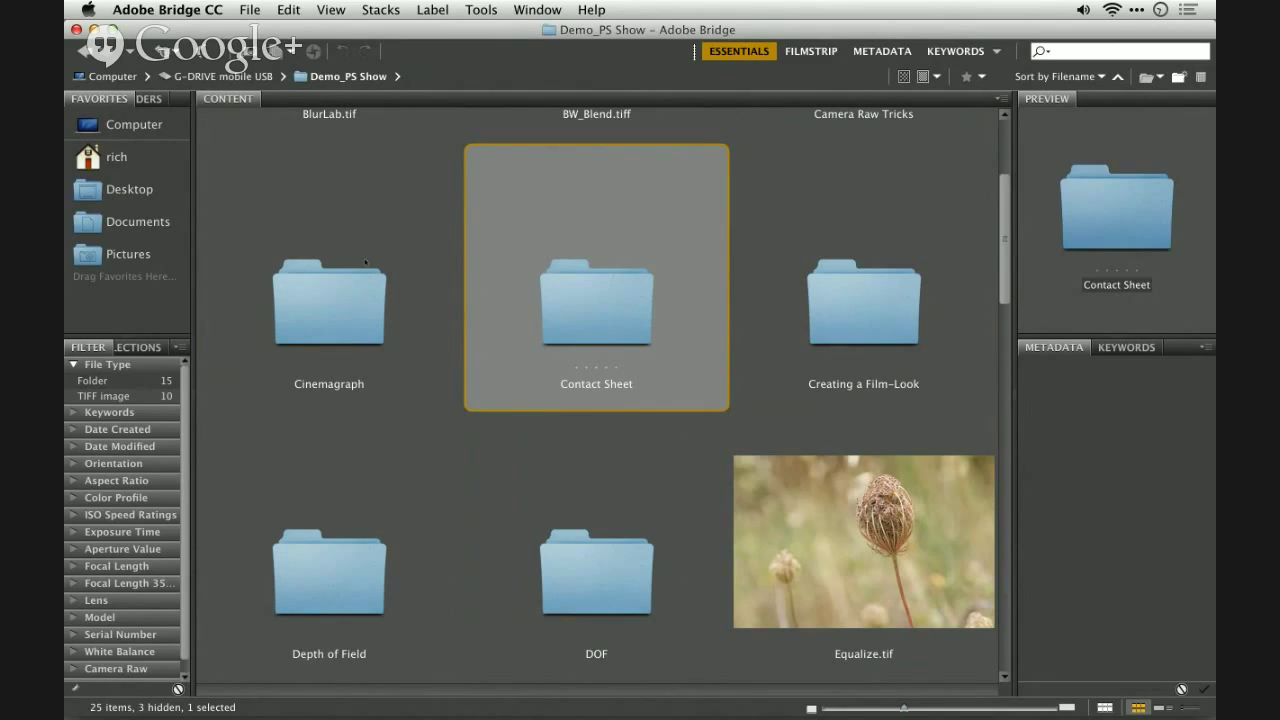
{"action": "key", "text": "Right"}
{"action": "key", "text": "super+o"}
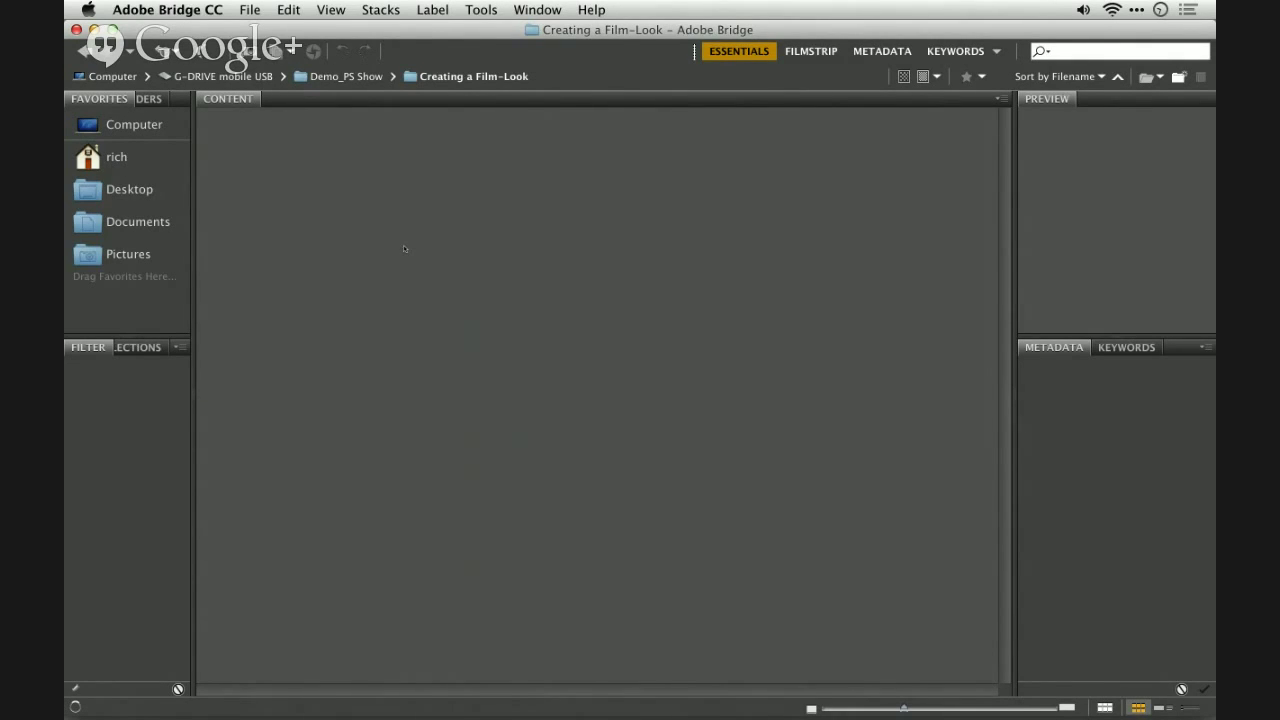
In Photoshop, preview FilmLook2.mp4, then open FilmLook1.mov from the Creating a Film-Look folder
{"action": "key", "text": "super+Tab"}
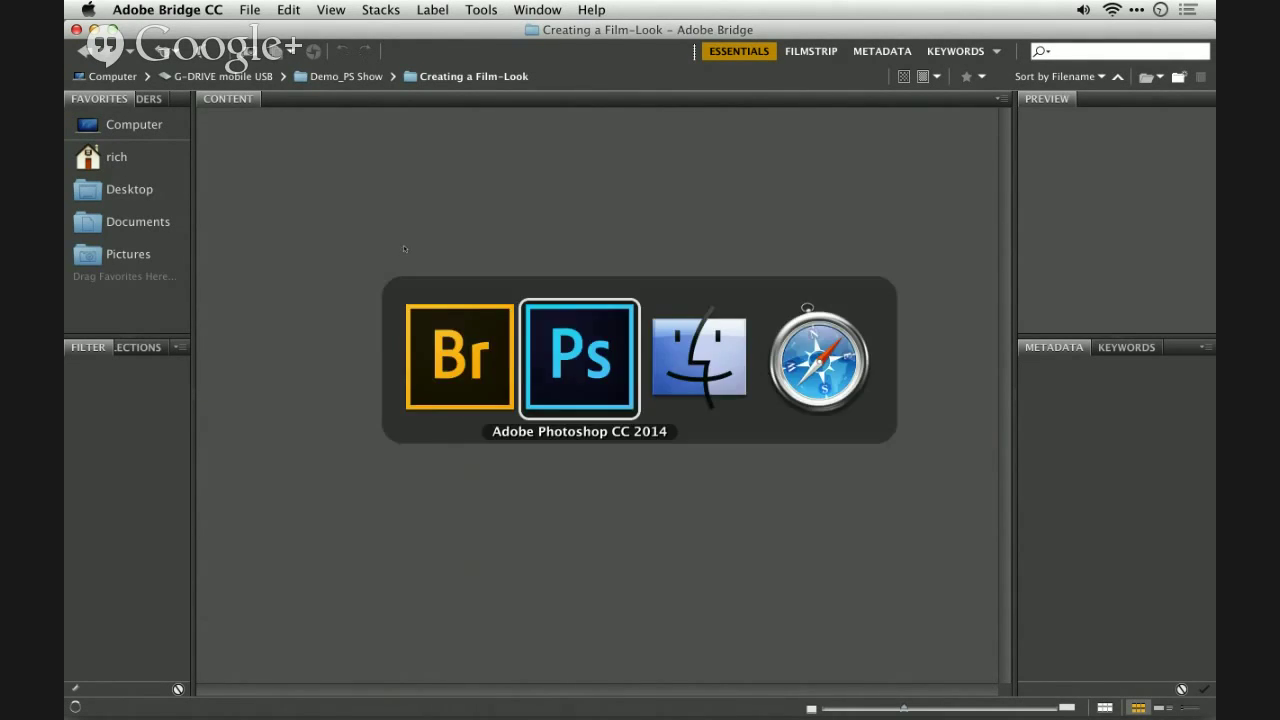
{"action": "key", "text": "super+o"}
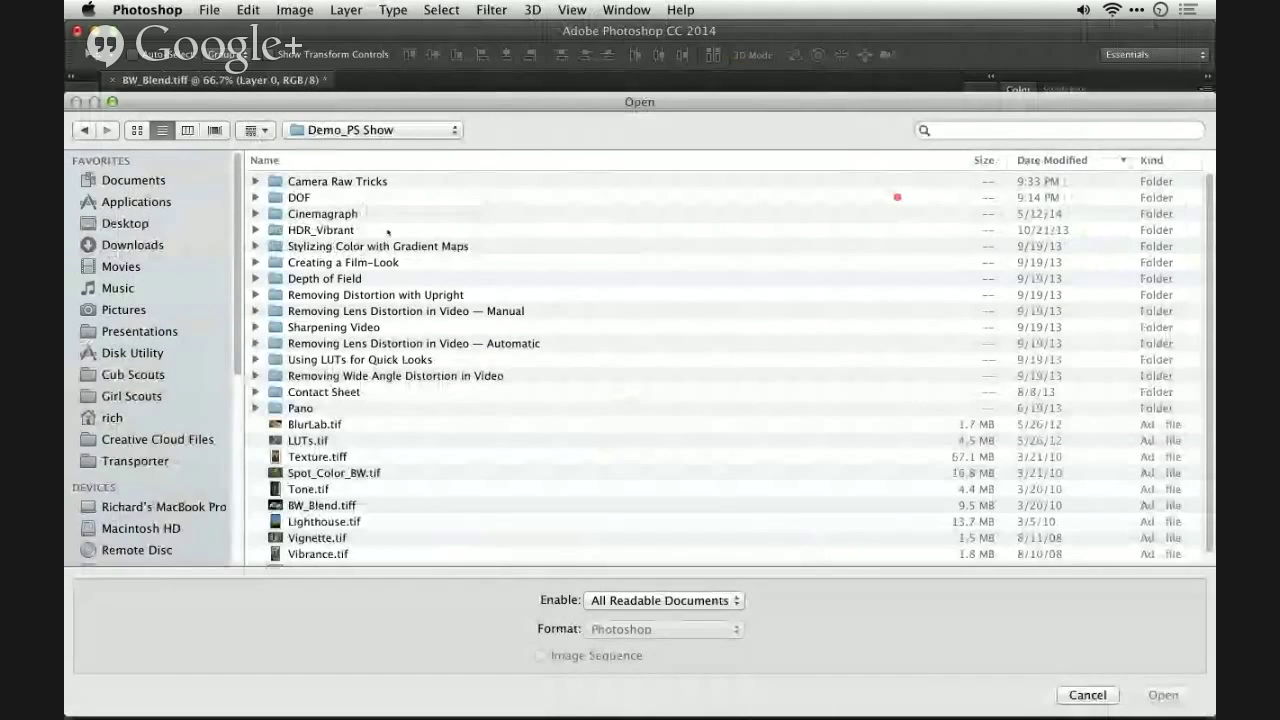
{"action": "double_click", "coordinate": [385, 266]}
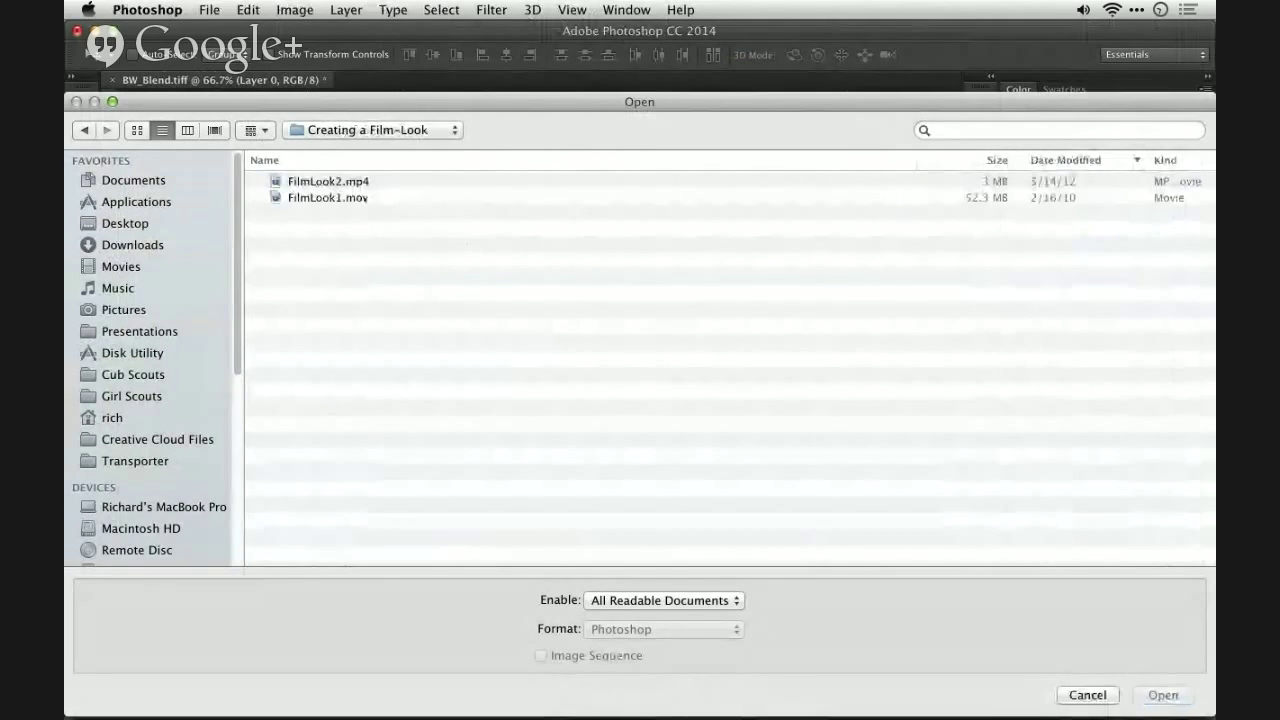
{"action": "left_click", "coordinate": [356, 186]}
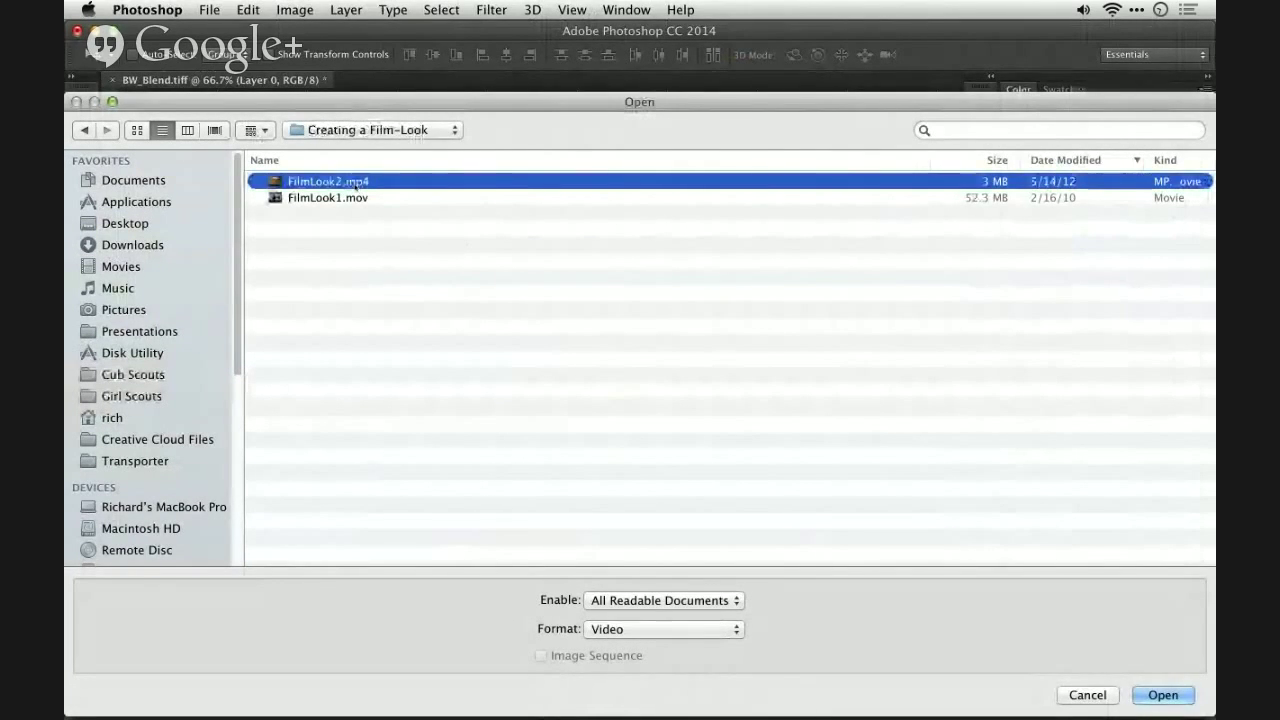
{"action": "key", "text": "space"}
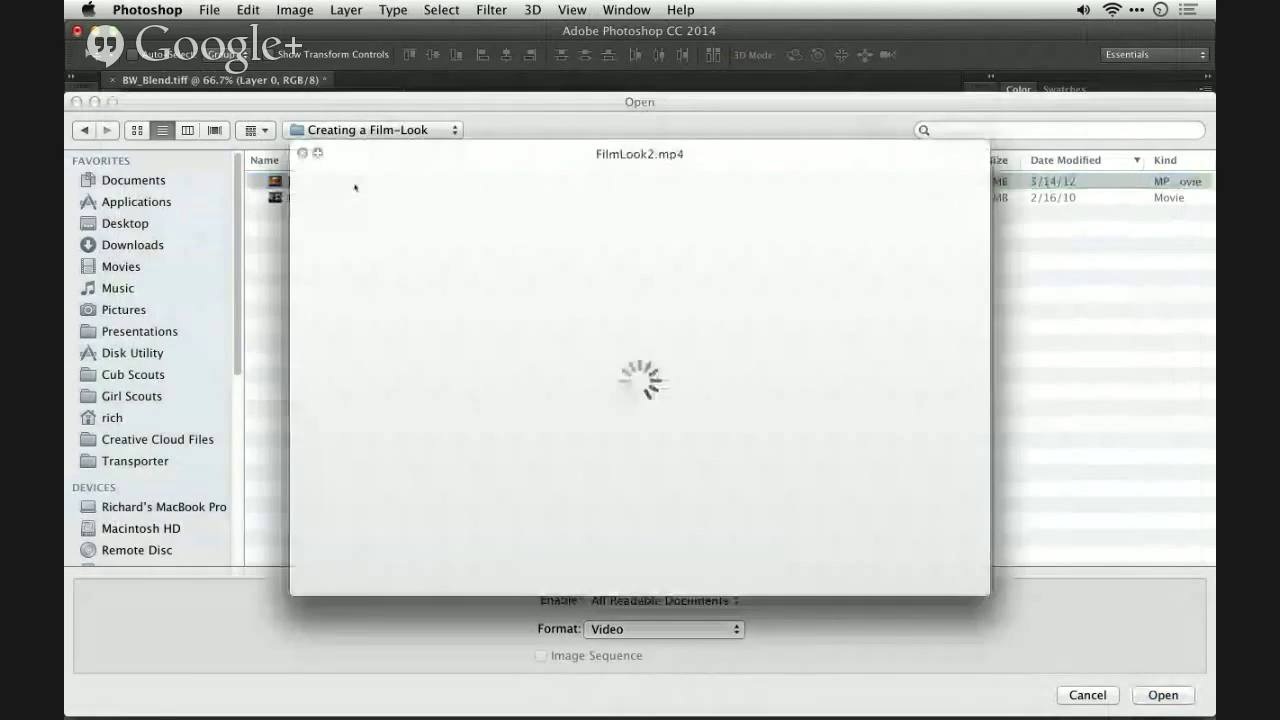
{"action": "key", "text": "space"}
{"action": "key", "text": "Down"}
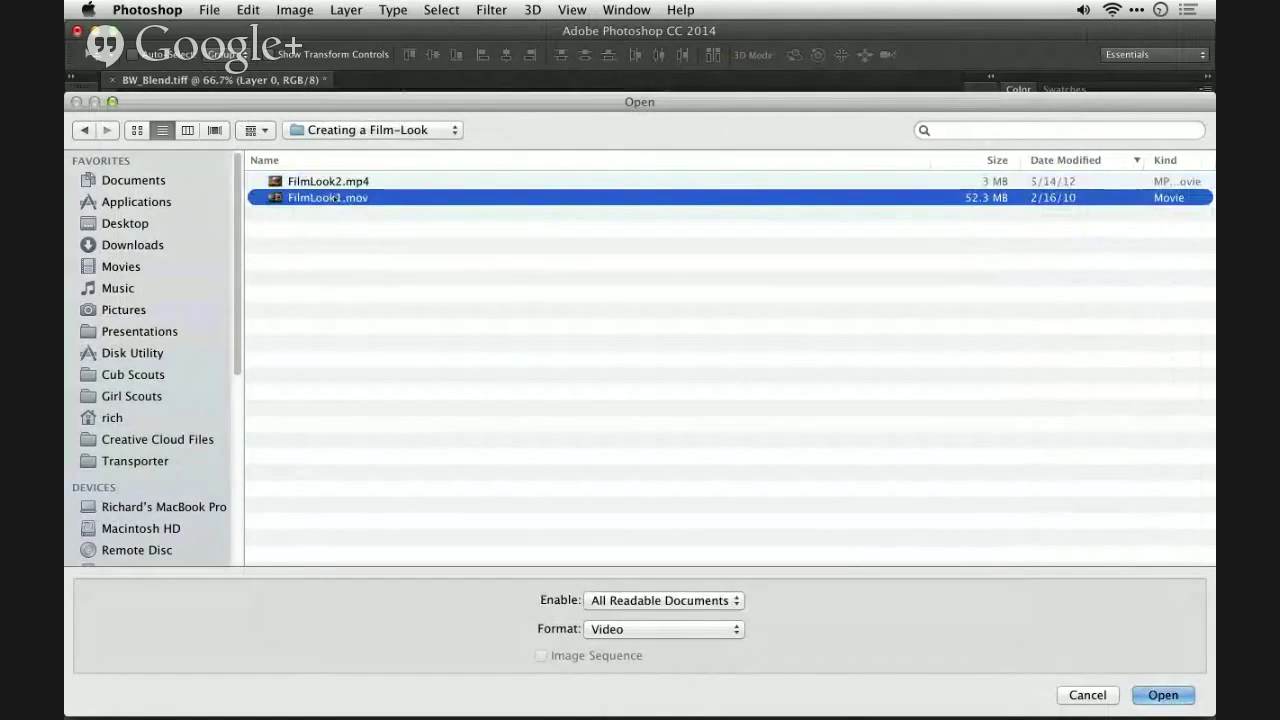
{"action": "left_click", "coordinate": [1171, 690]}
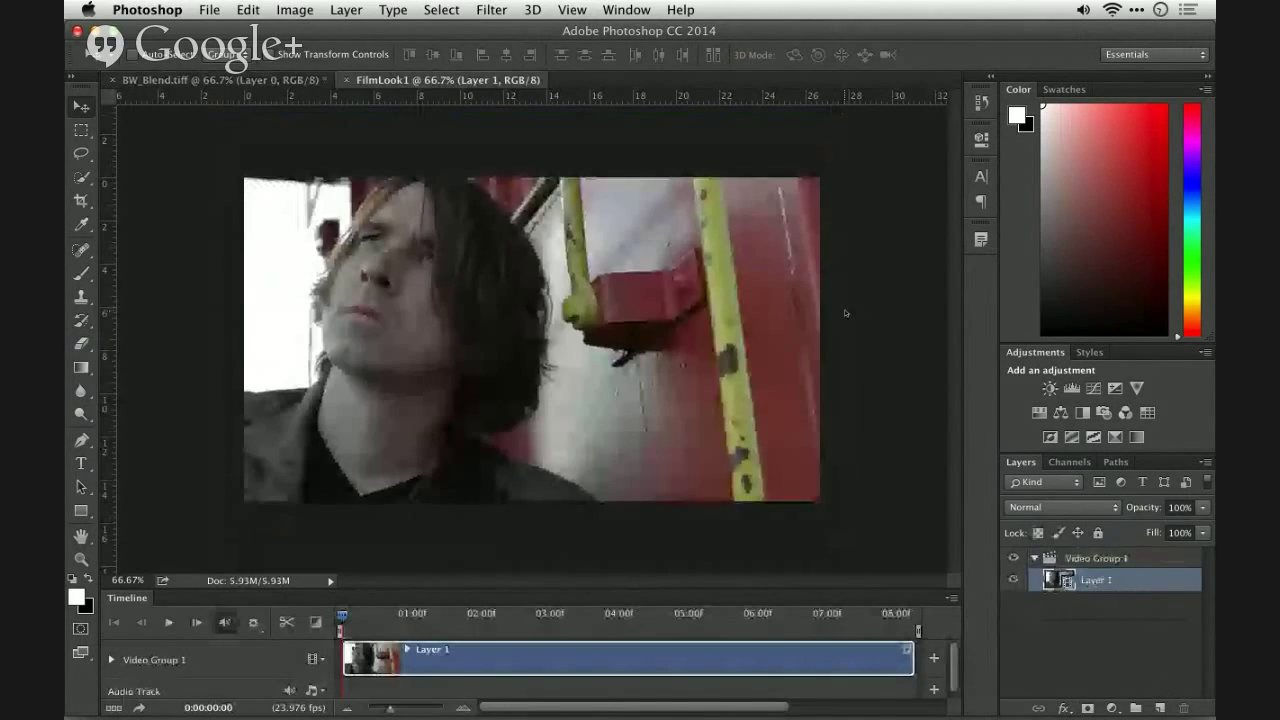
Advance the FilmLook1 clip to a frame showing the man's face, checking it at 200% zoom
{"action": "left_click_drag", "start_coordinate": [343, 616], "coordinate": [540, 614]}
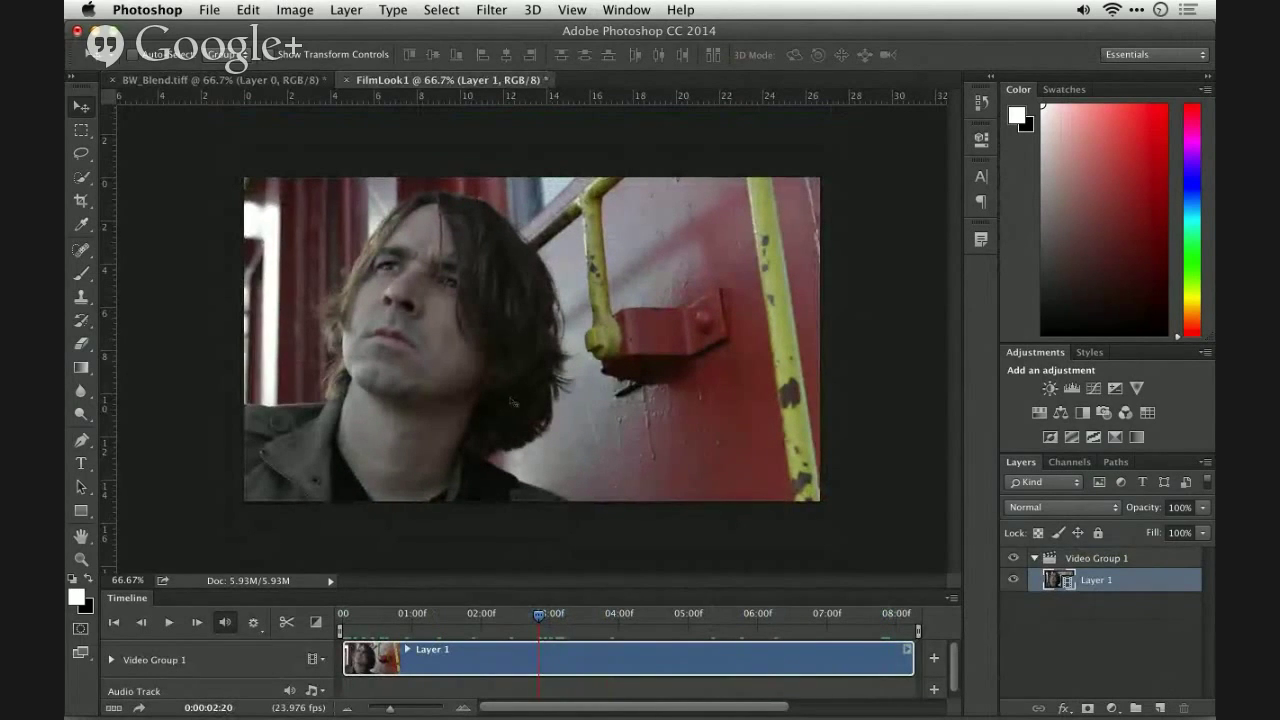
{"action": "key", "text": "super+plus"}
{"action": "key", "text": "super+plus"}
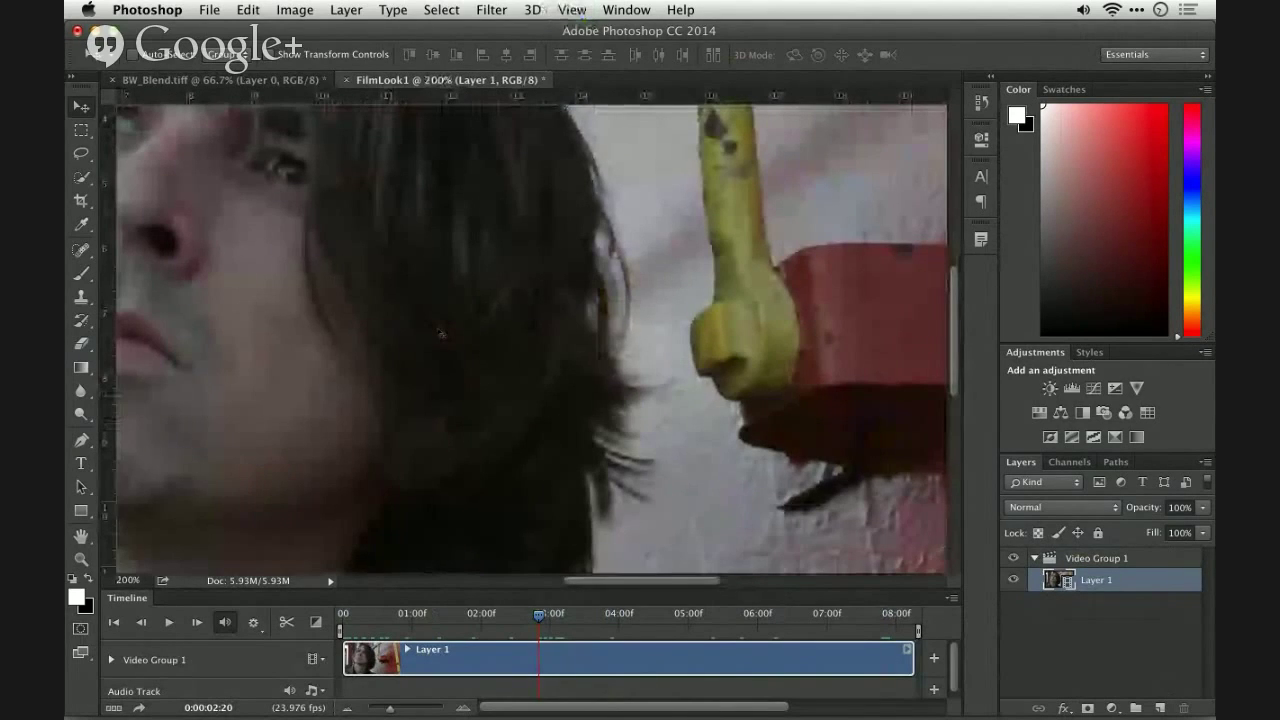
{"action": "key", "text": "super+minus"}
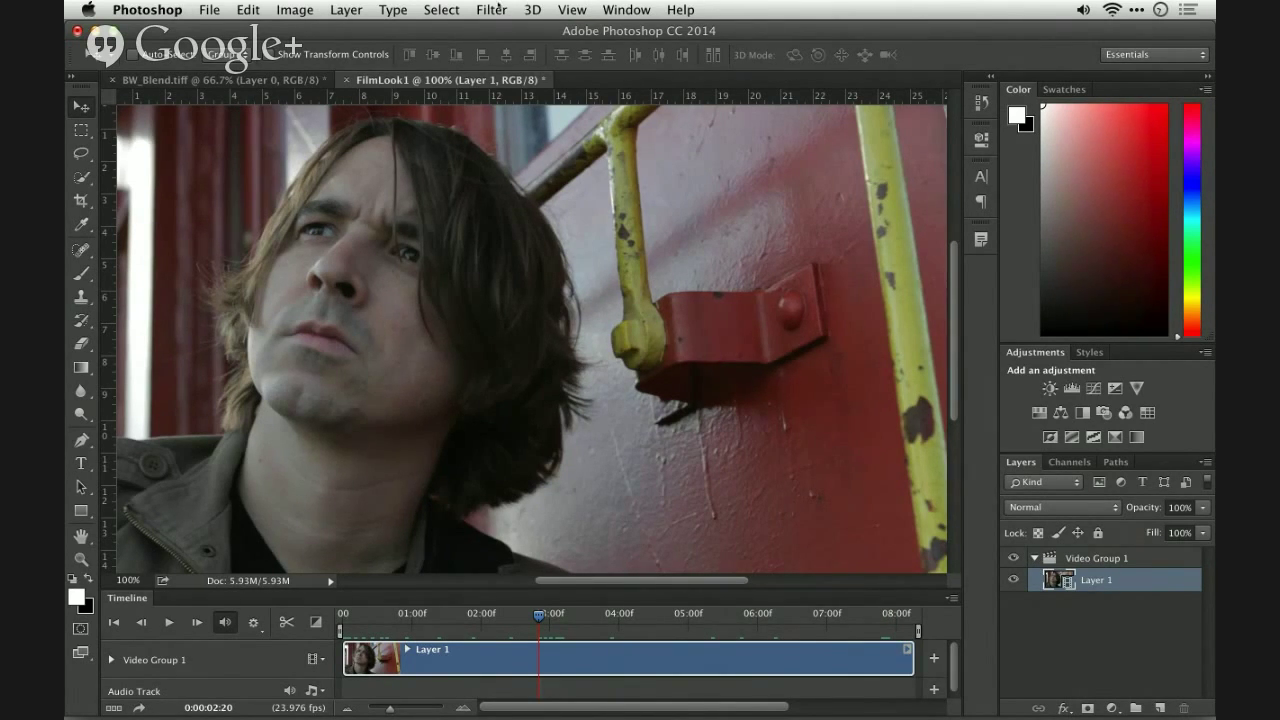
Convert the FilmLook1 video layer to a smart object and apply the Camera Raw Filter
{"action": "left_click", "coordinate": [497, 9]}
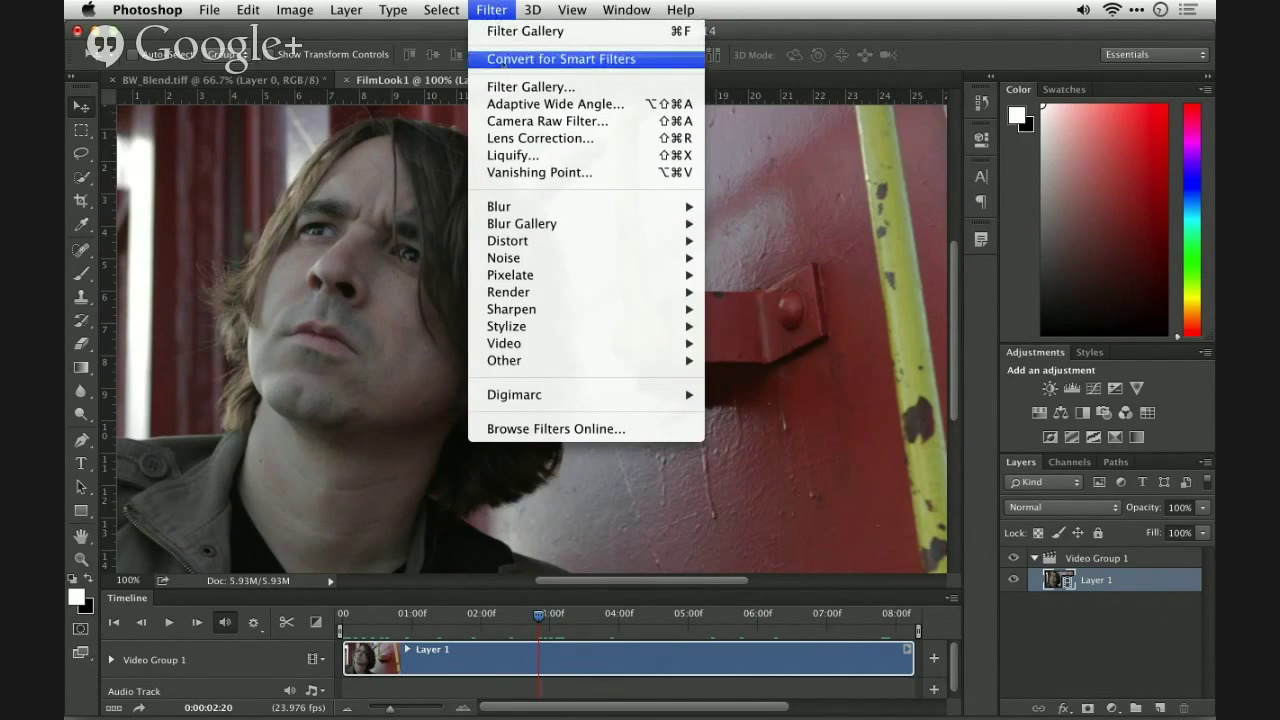
{"action": "left_click", "coordinate": [503, 59]}
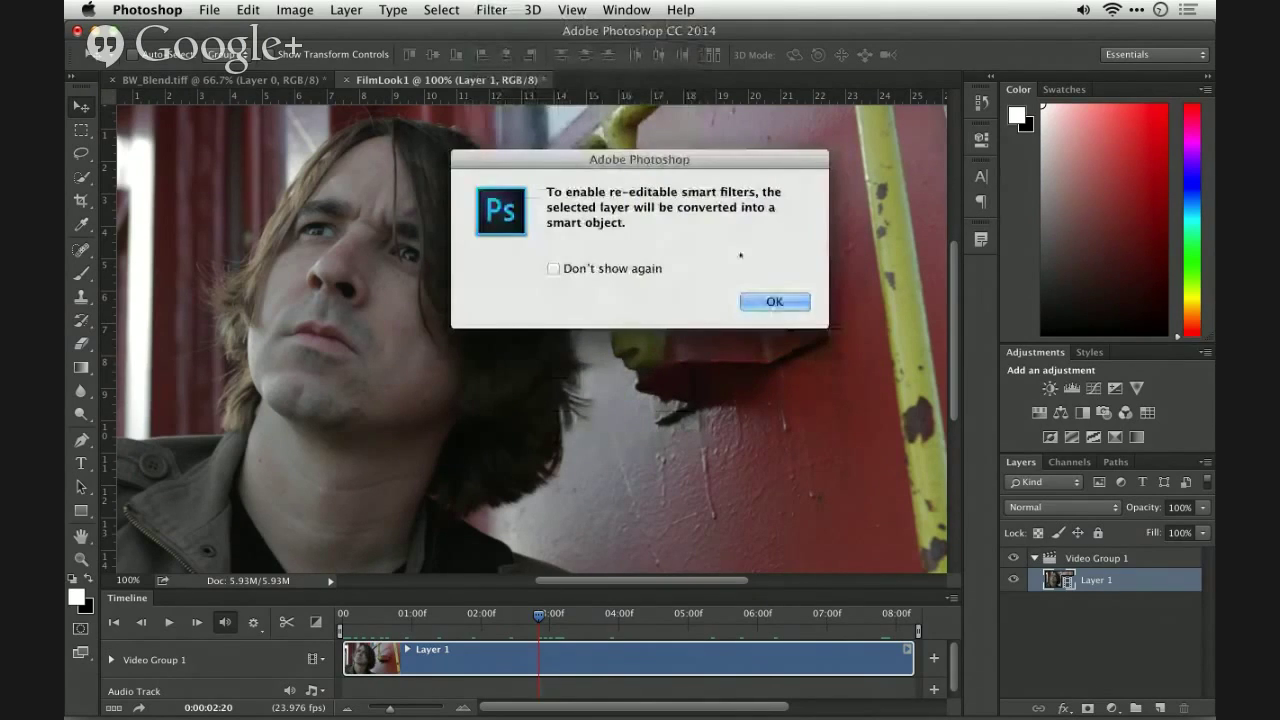
{"action": "left_click", "coordinate": [774, 301]}
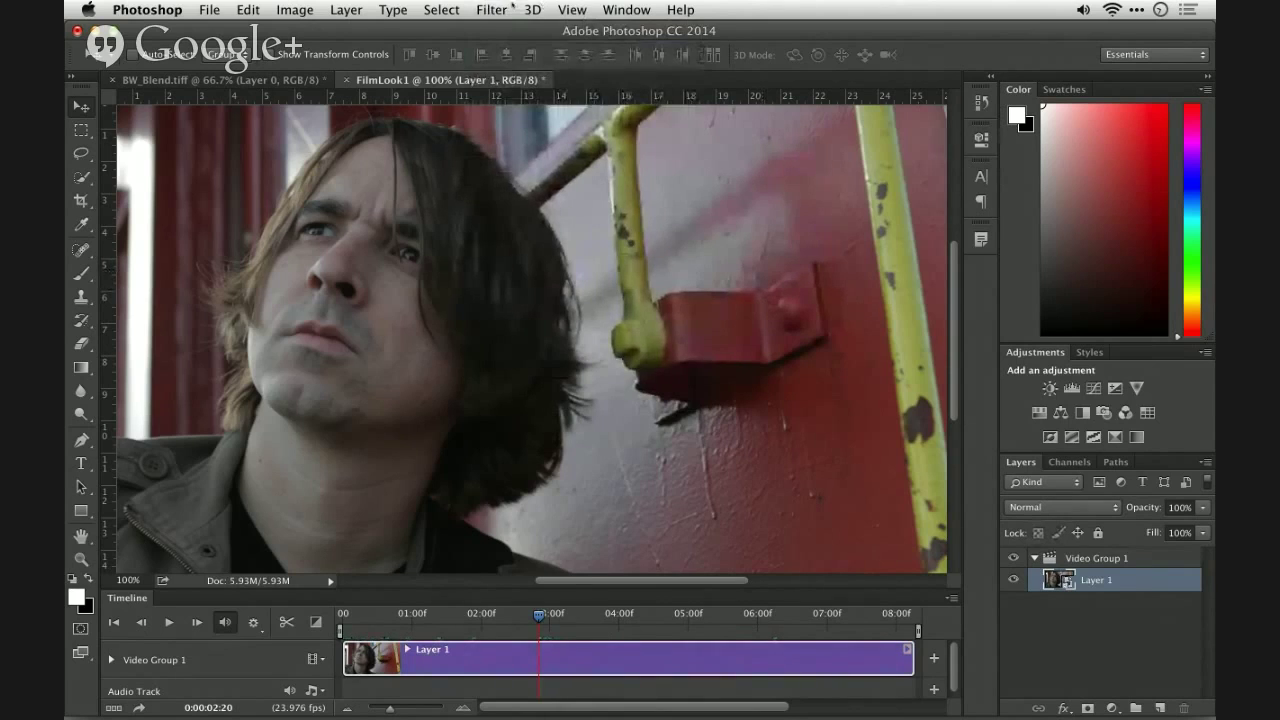
{"action": "left_click", "coordinate": [497, 9]}
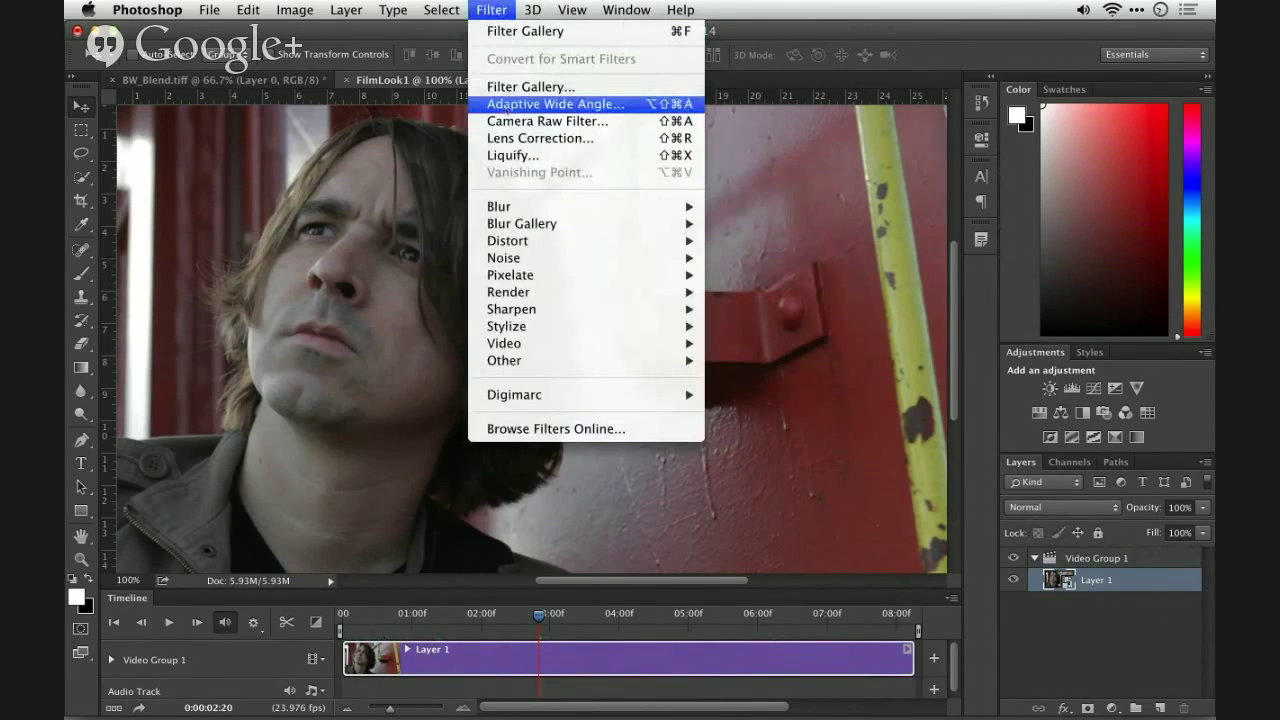
{"action": "left_click", "coordinate": [507, 120]}
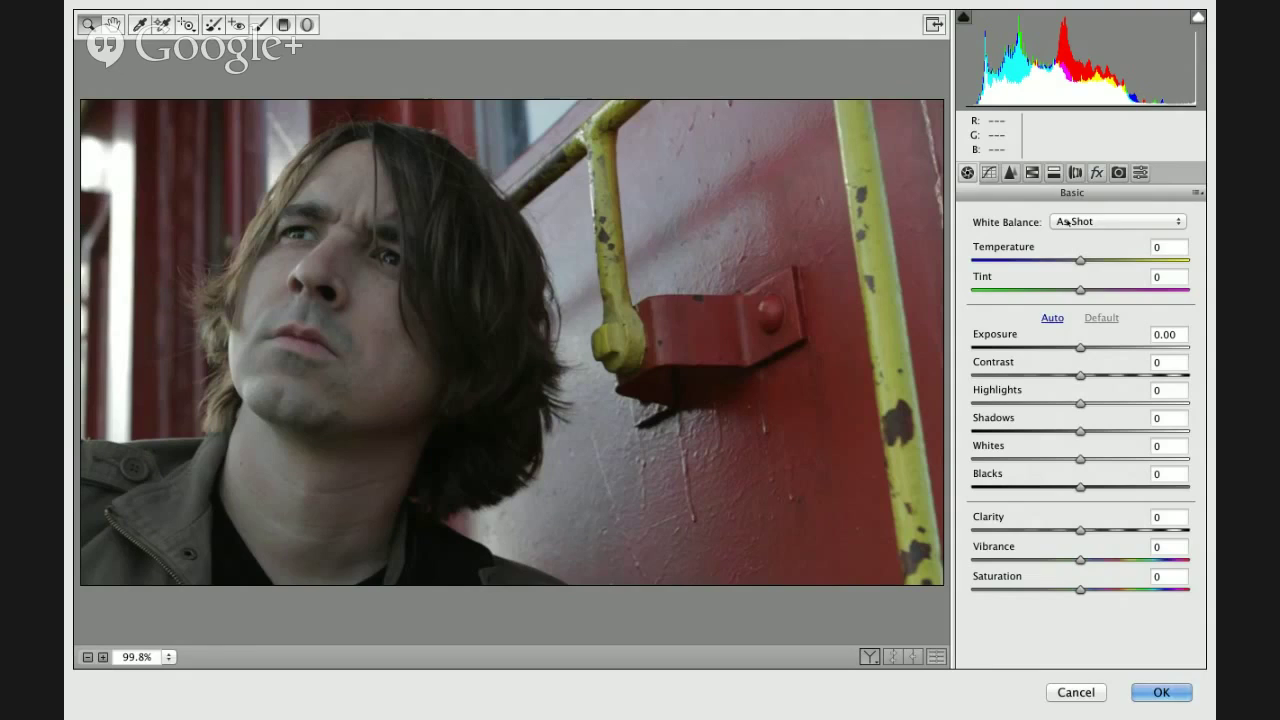
Set Custom white balance by sampling a neutral spot, ending at Temperature +8, Tint +1
{"action": "left_click", "coordinate": [1062, 221]}
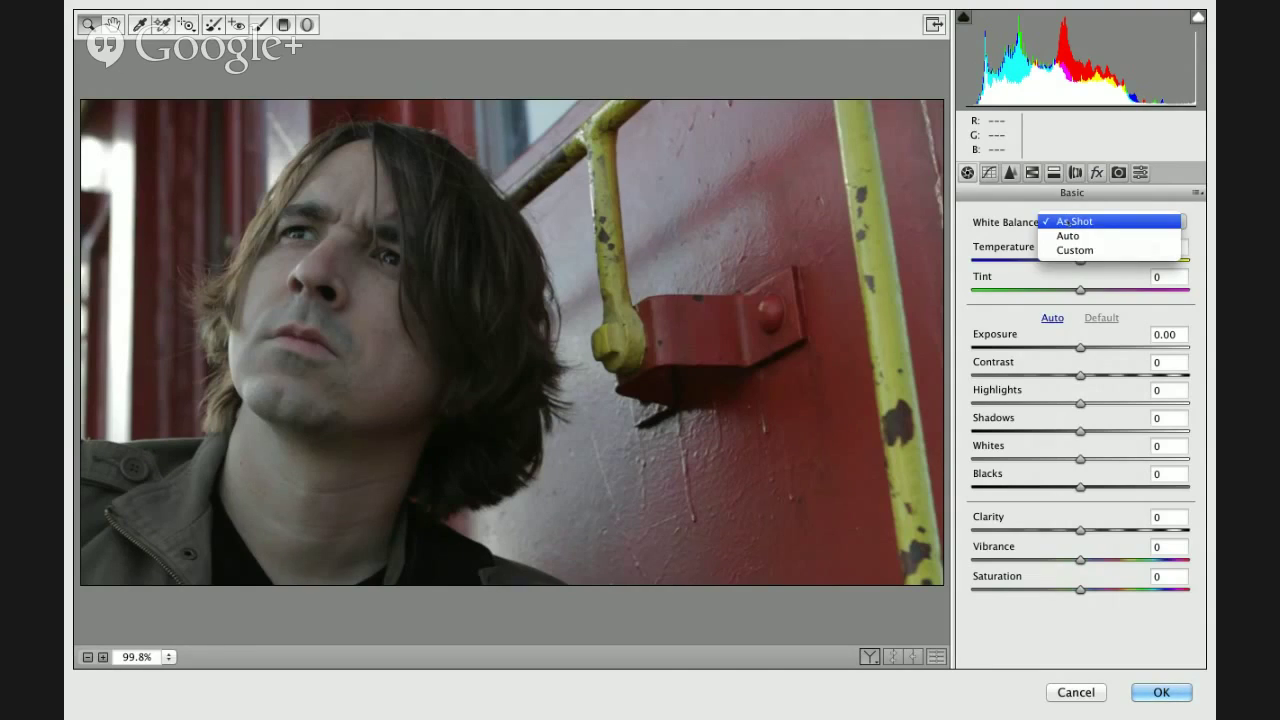
{"action": "left_click", "coordinate": [1074, 250]}
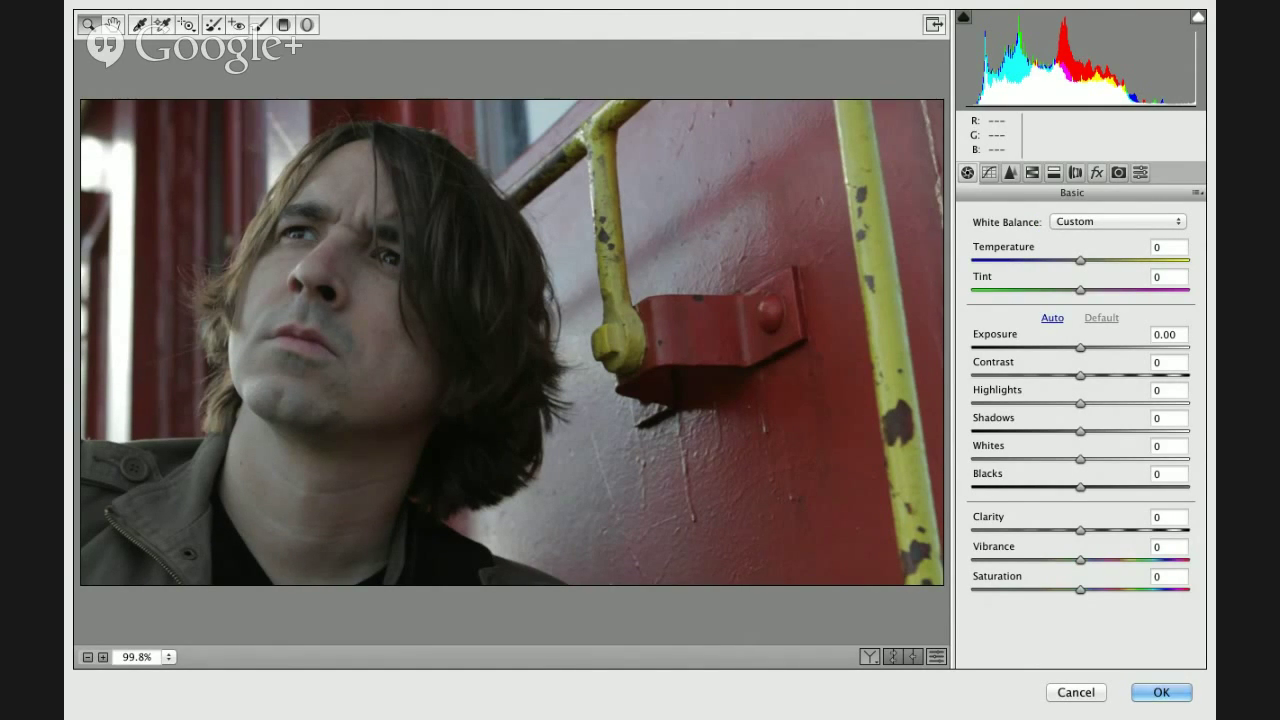
{"action": "left_click", "coordinate": [139, 24]}
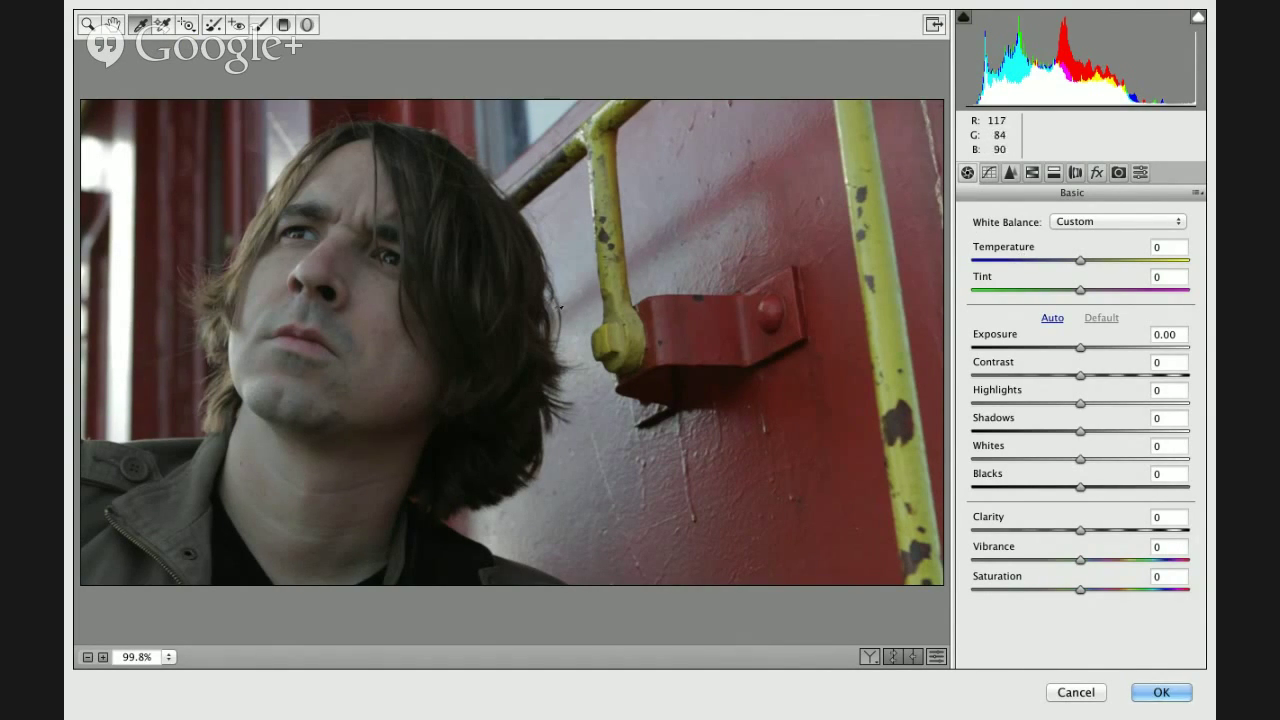
{"action": "left_click", "coordinate": [388, 402]}
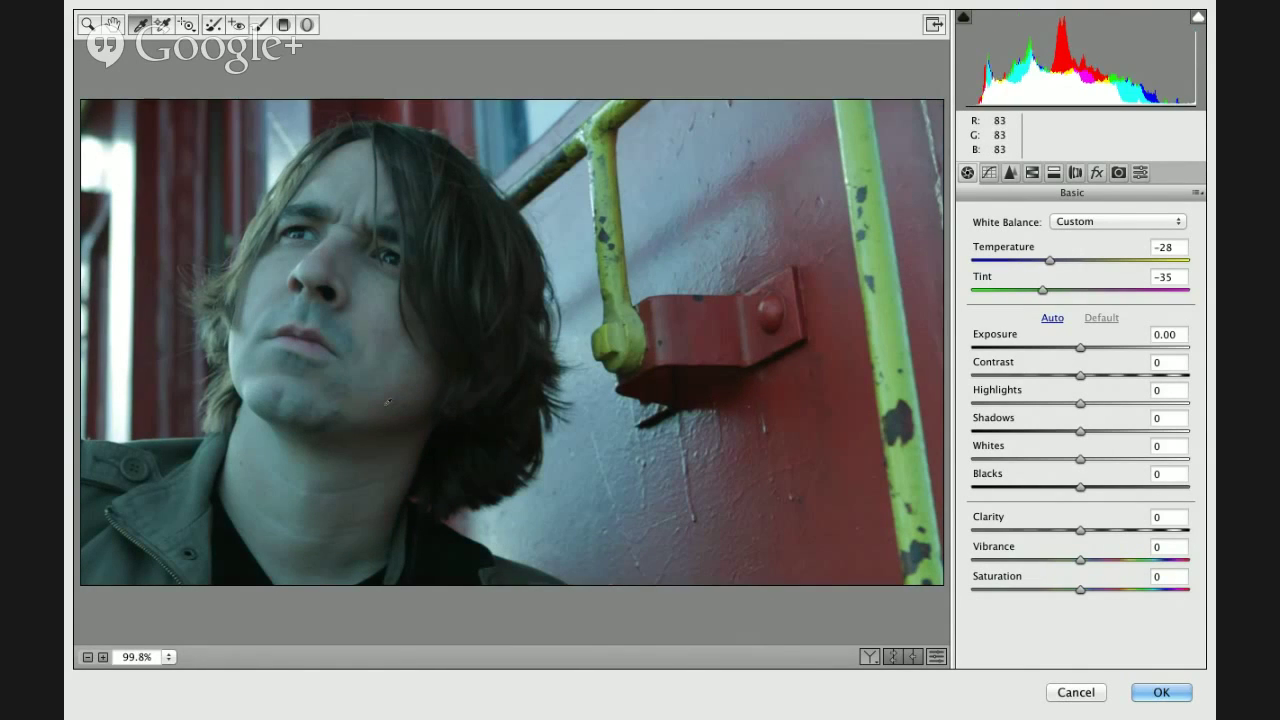
{"action": "left_click", "coordinate": [1052, 260]}
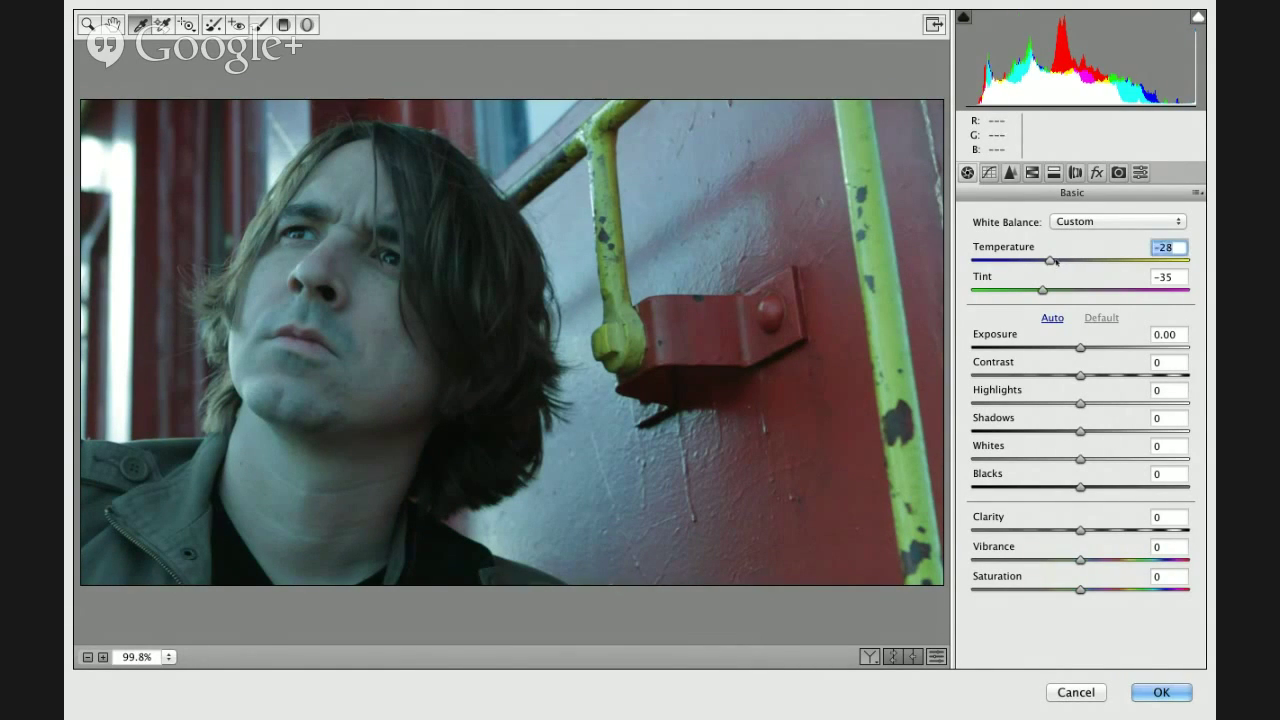
{"action": "left_click_drag", "start_coordinate": [1053, 260], "coordinate": [1082, 291]}
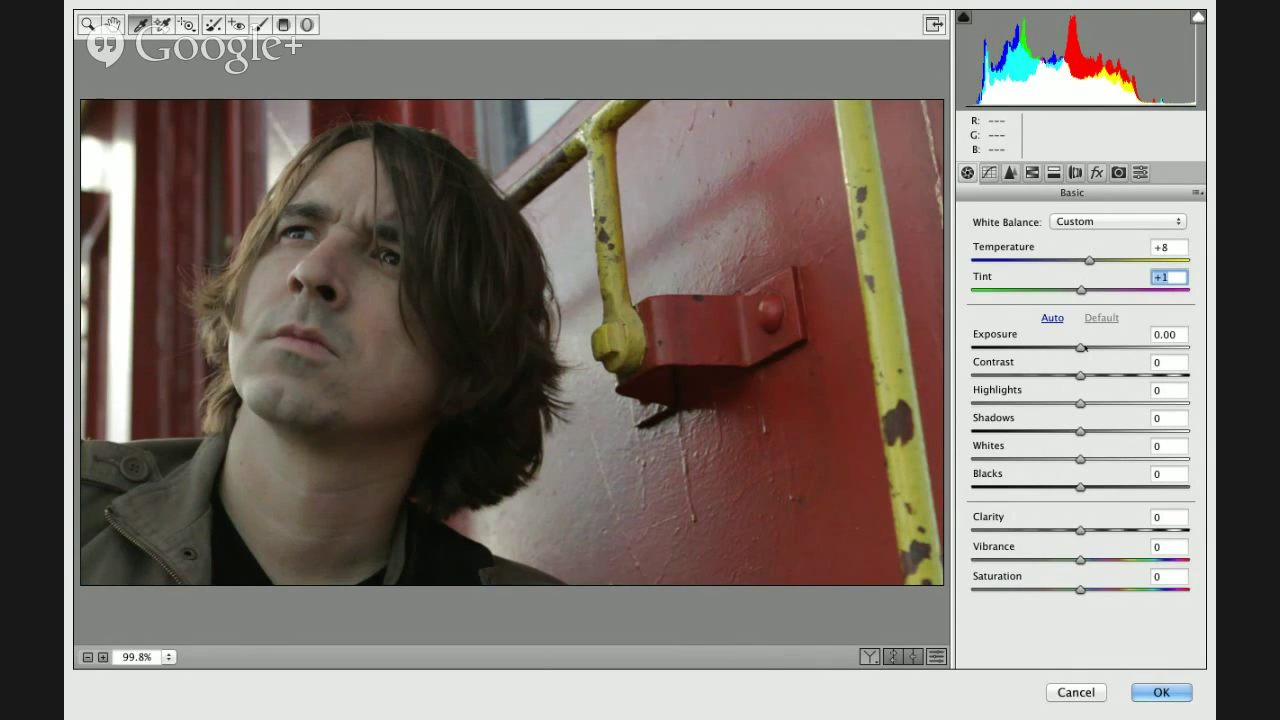
Lower Exposure and pull Highlights to -26 while Alt-previewing clipping
{"action": "key", "text": "alt"}
{"action": "left_click", "coordinate": [1080, 347], "text": "alt"}
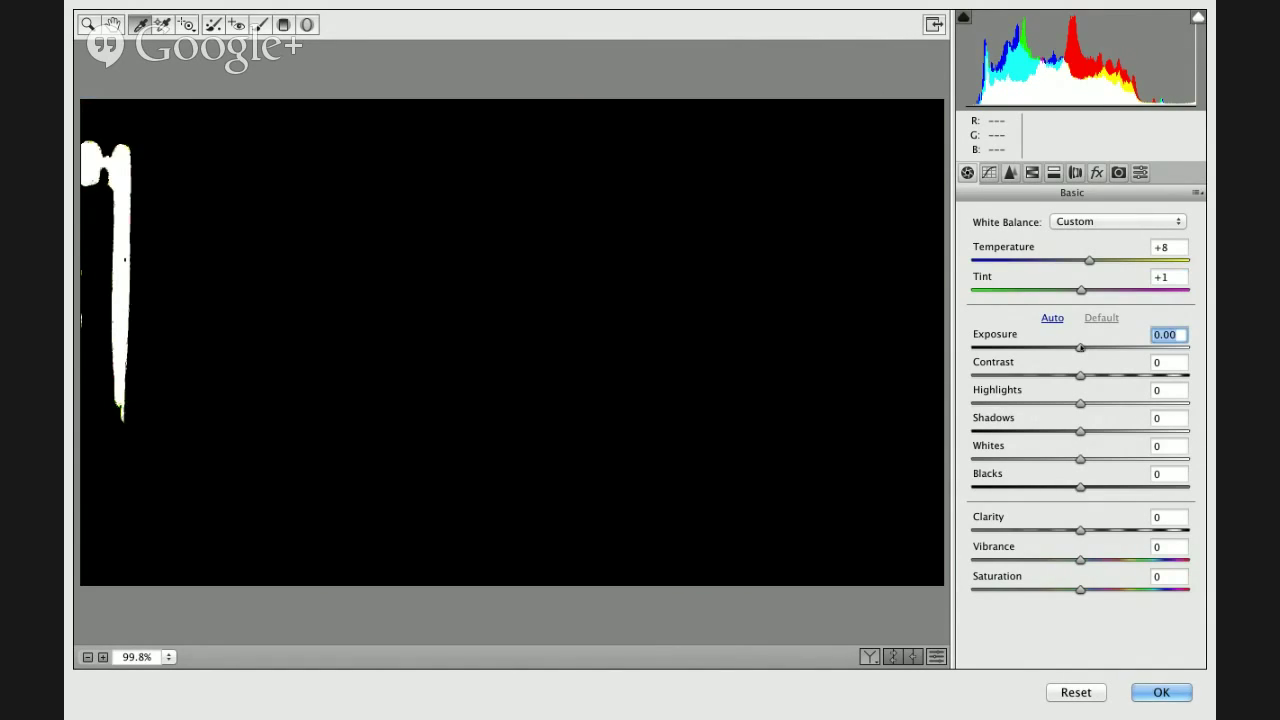
{"action": "mouse_move", "coordinate": [1080, 347]}
{"action": "left_mouse_down"}
{"action": "mouse_move", "coordinate": [1045, 349]}
{"action": "mouse_move", "coordinate": [1060, 353]}
{"action": "left_mouse_up"}
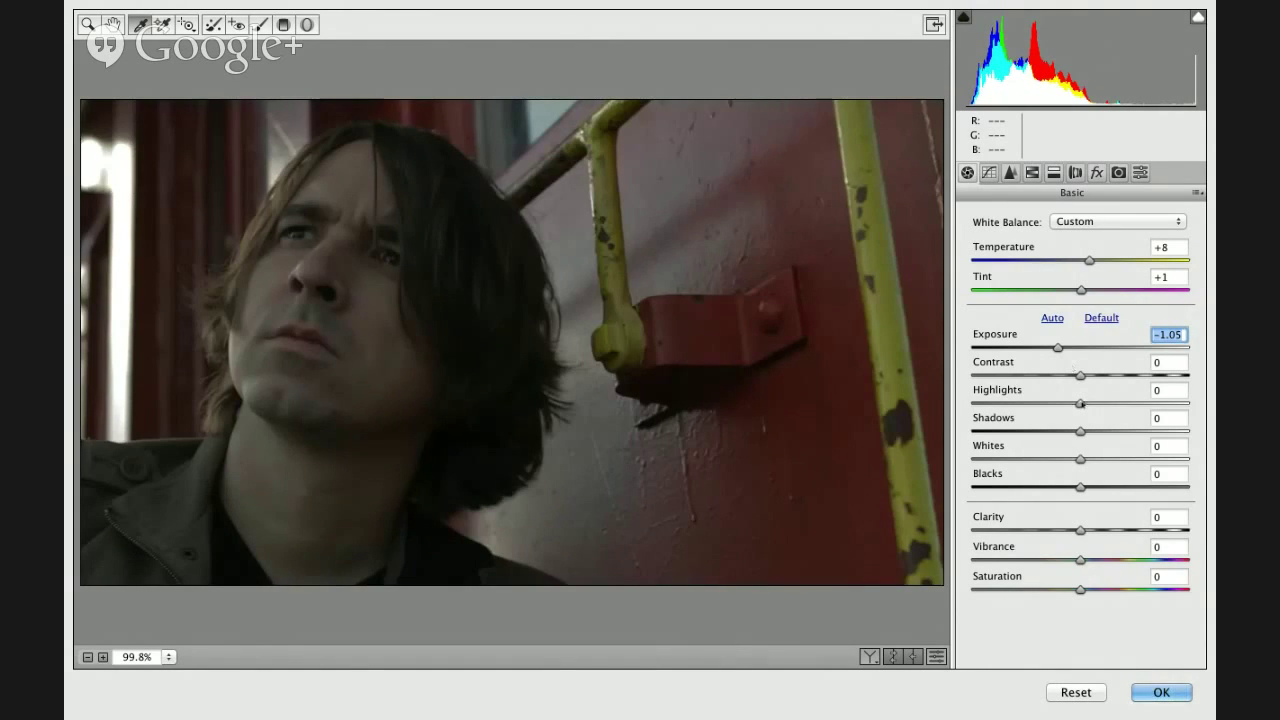
{"action": "left_click_drag", "start_coordinate": [1080, 403], "coordinate": [1052, 404]}
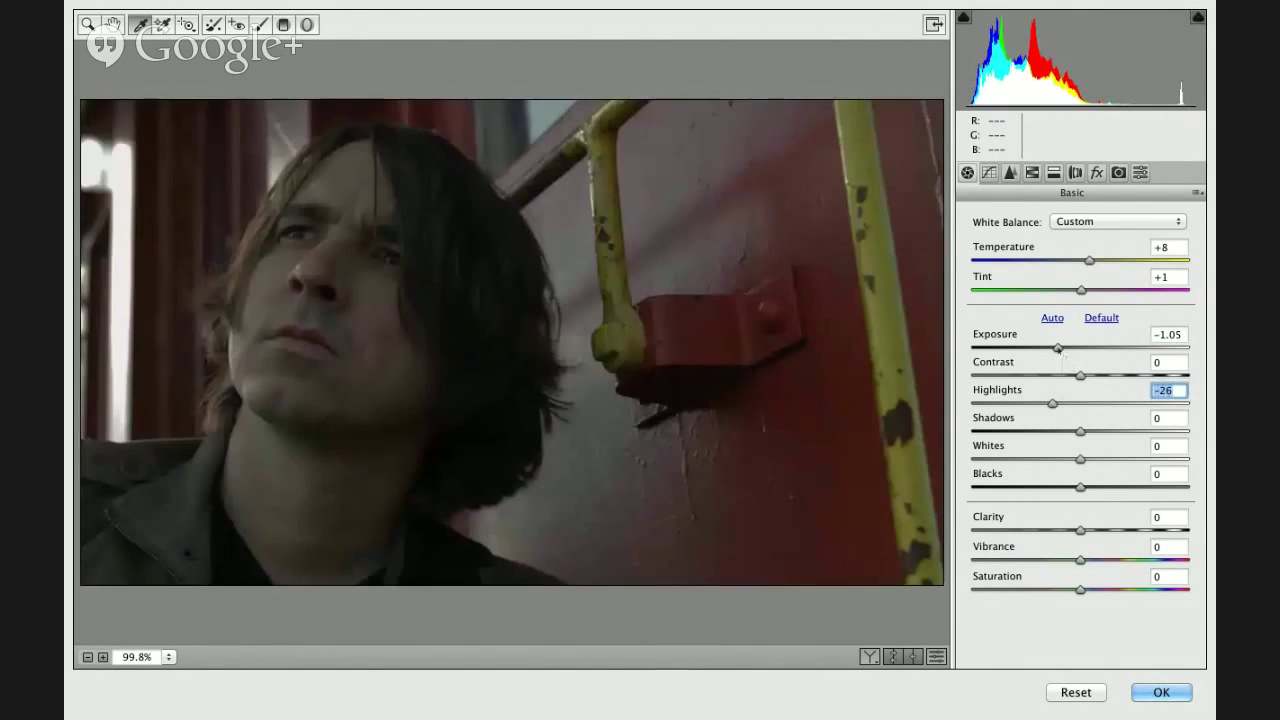
{"action": "left_click", "coordinate": [1058, 347]}
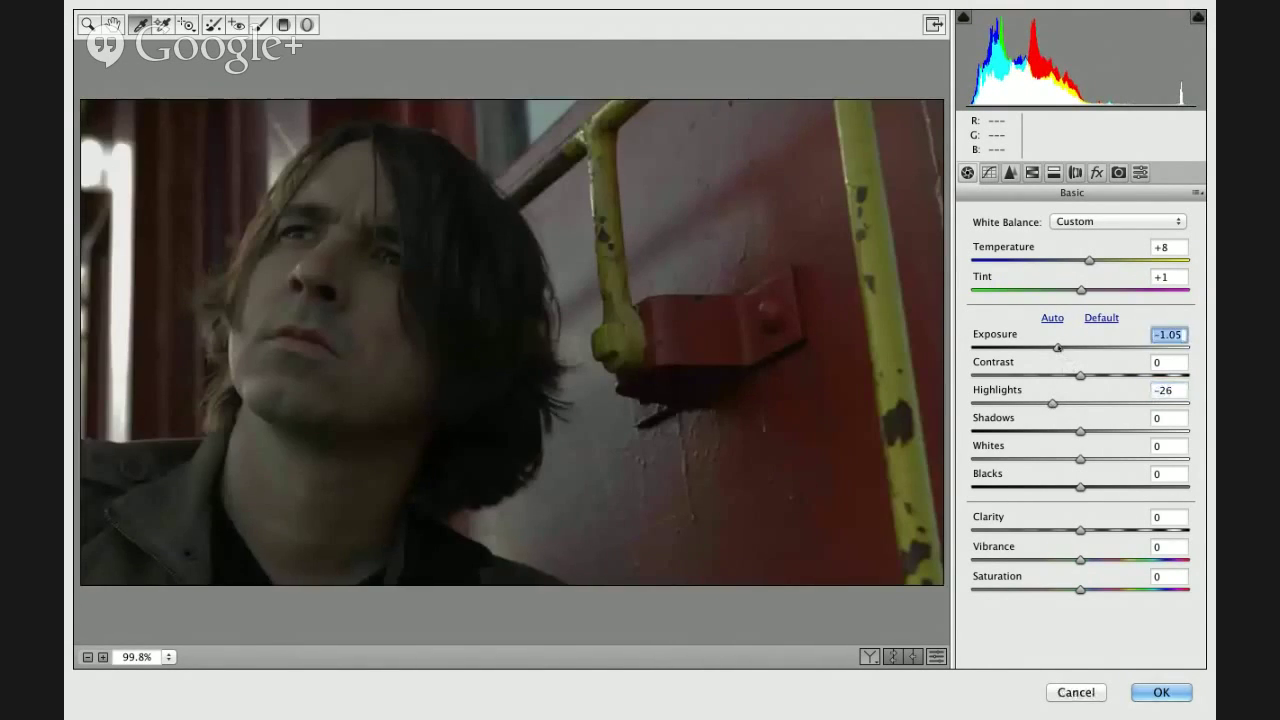
{"action": "left_click_drag", "start_coordinate": [1058, 347], "coordinate": [1069, 347]}
{"action": "left_click_drag", "start_coordinate": [1052, 403], "coordinate": [1052, 403]}
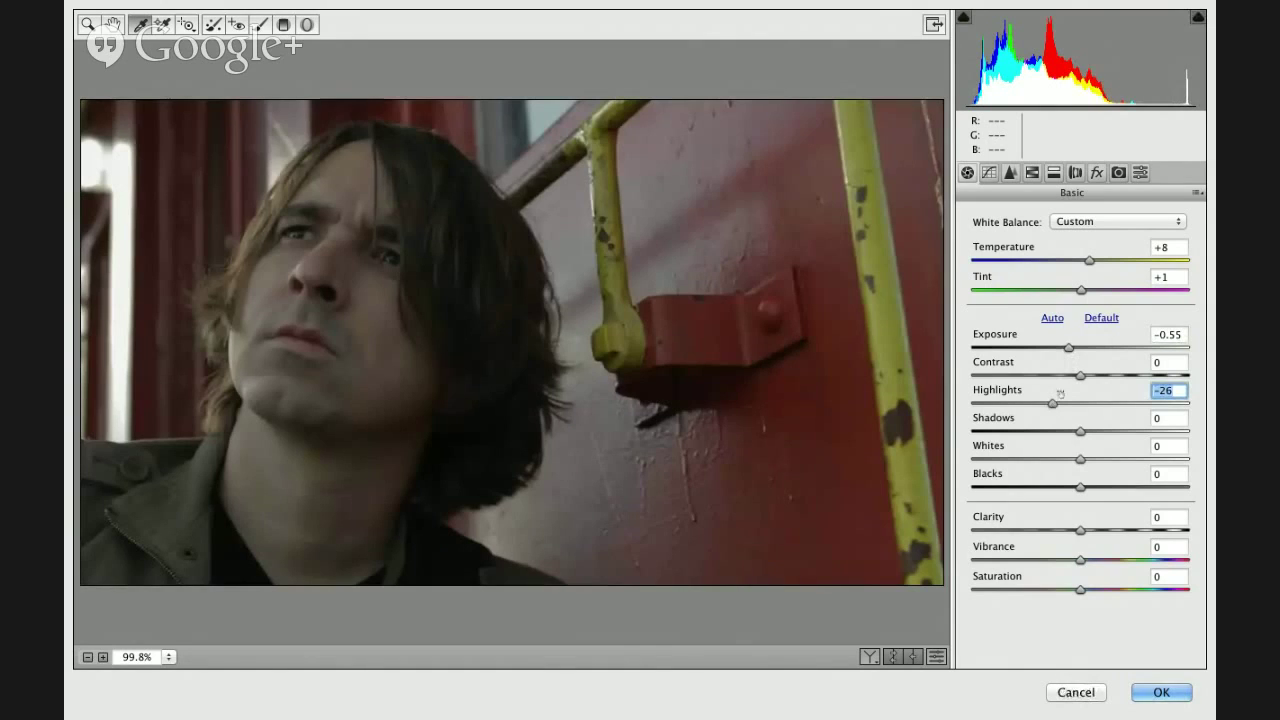
Lift Shadows to +69, settle Exposure at -0.25 and raise Clarity to +93
{"action": "key", "text": "alt"}
{"action": "left_click_drag", "start_coordinate": [1069, 347], "coordinate": [1069, 347]}
{"action": "left_click_drag", "start_coordinate": [1082, 431], "coordinate": [1160, 431]}
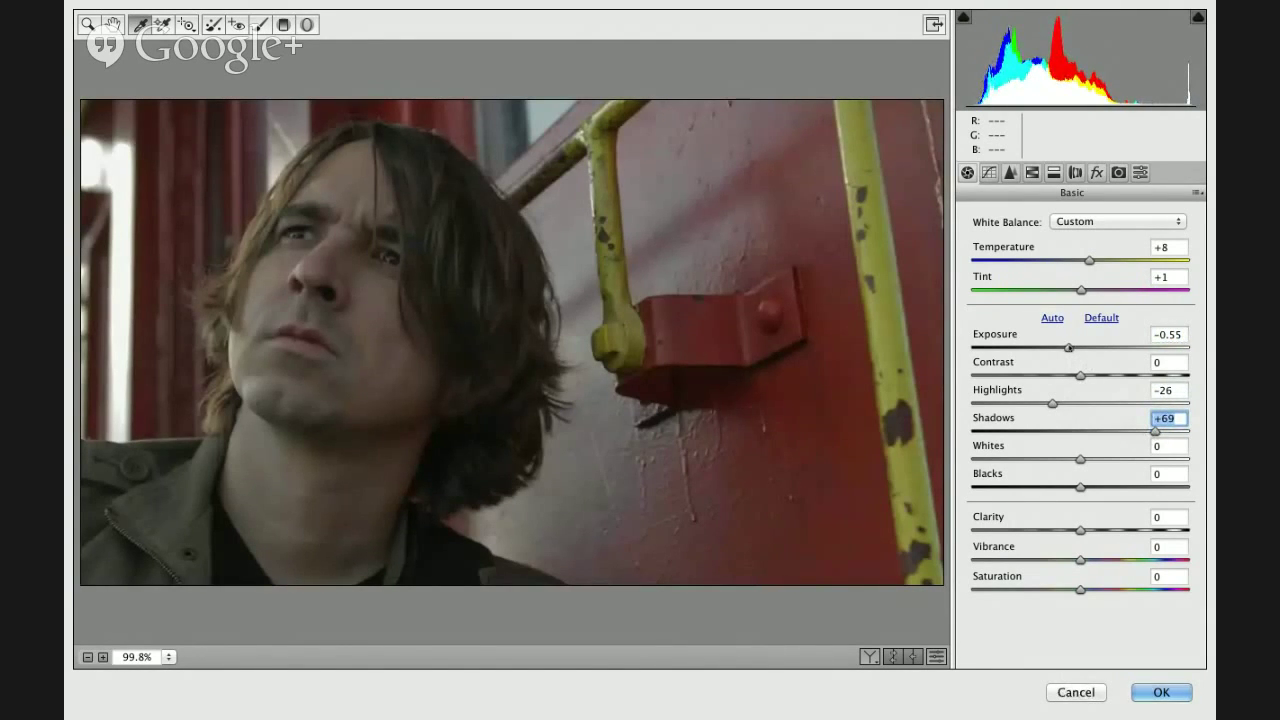
{"action": "left_click_drag", "start_coordinate": [1068, 347], "coordinate": [1075, 347]}
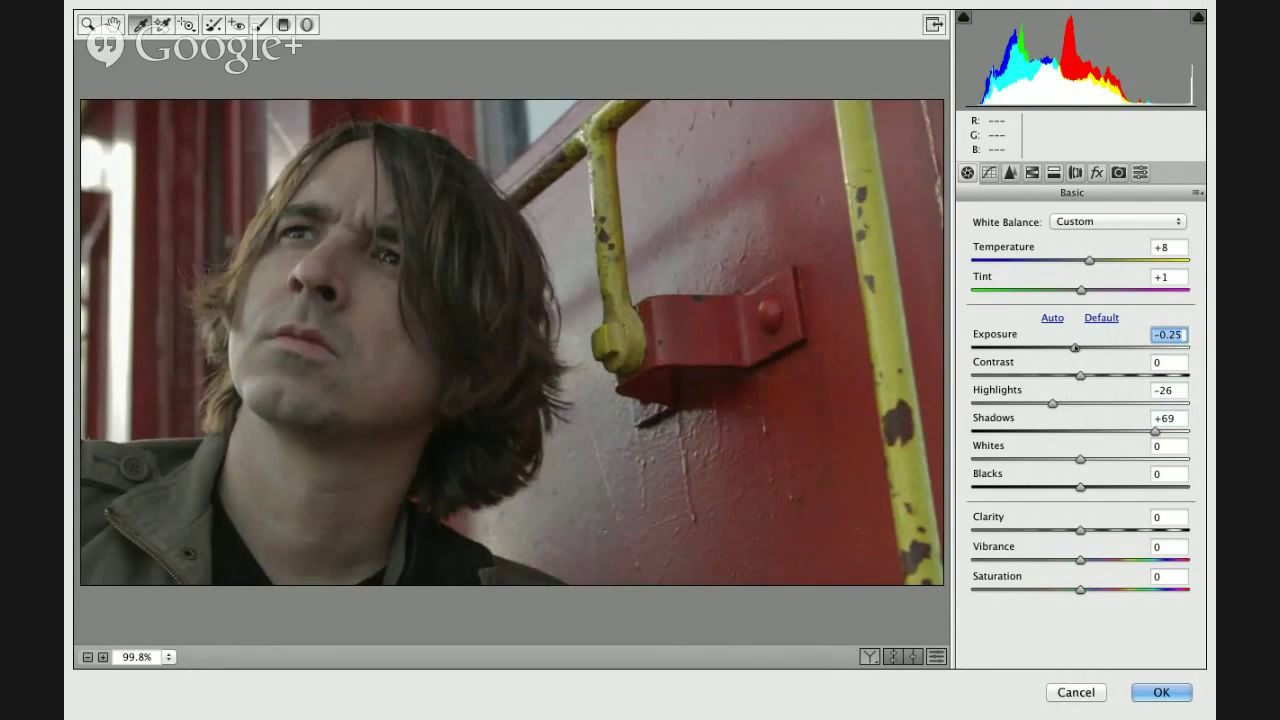
{"action": "left_click", "coordinate": [1080, 531]}
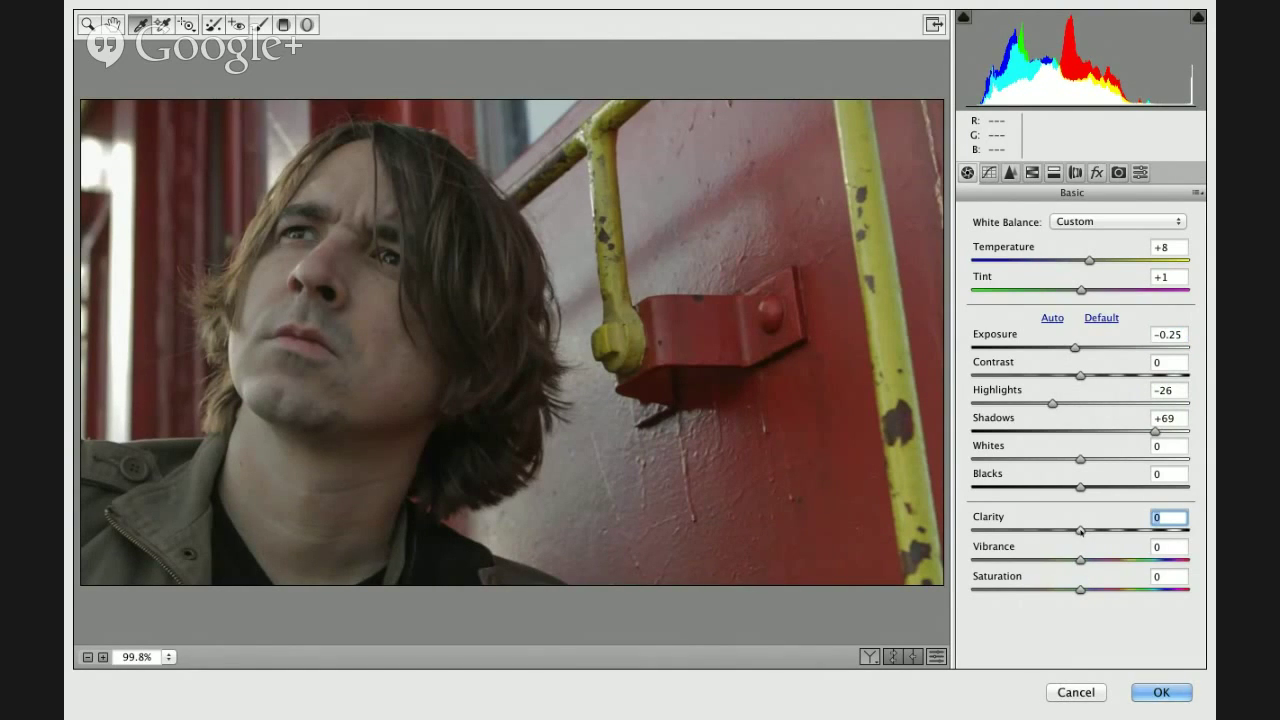
{"action": "left_click_drag", "start_coordinate": [1080, 531], "coordinate": [1181, 530]}
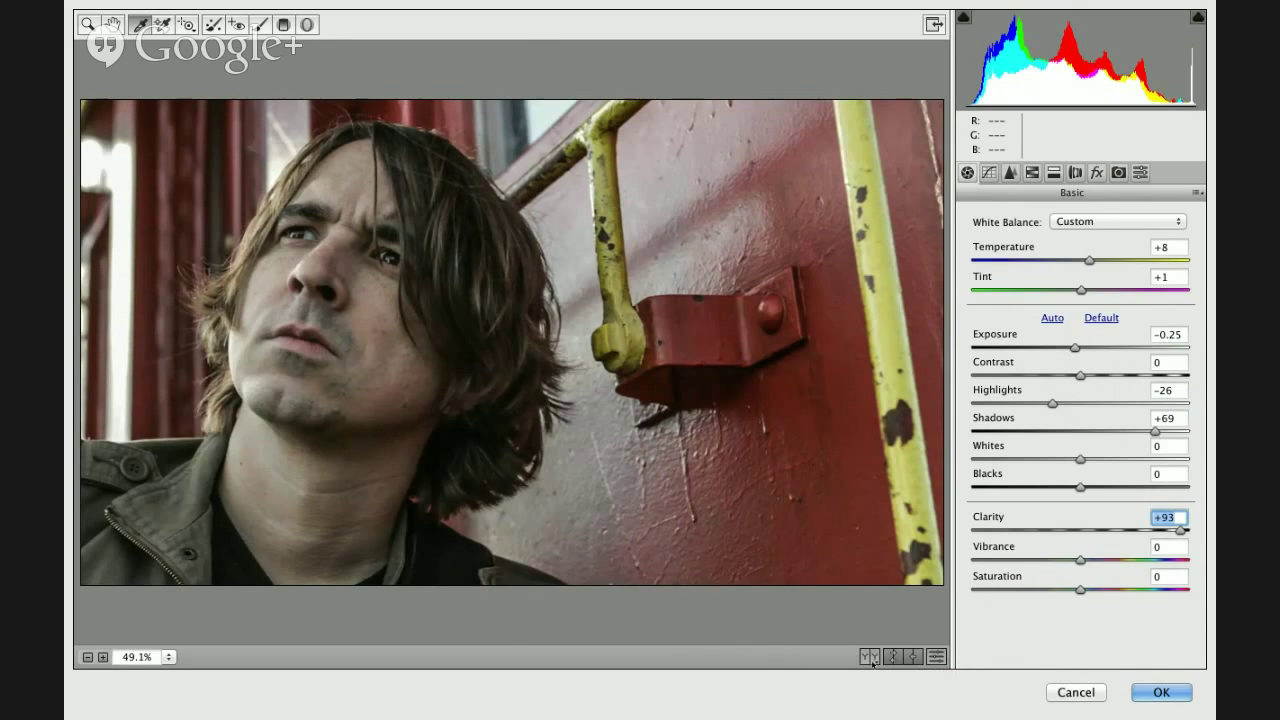
Compare before and after side by side, syncing the before view to current settings
{"action": "left_click", "coordinate": [869, 657]}
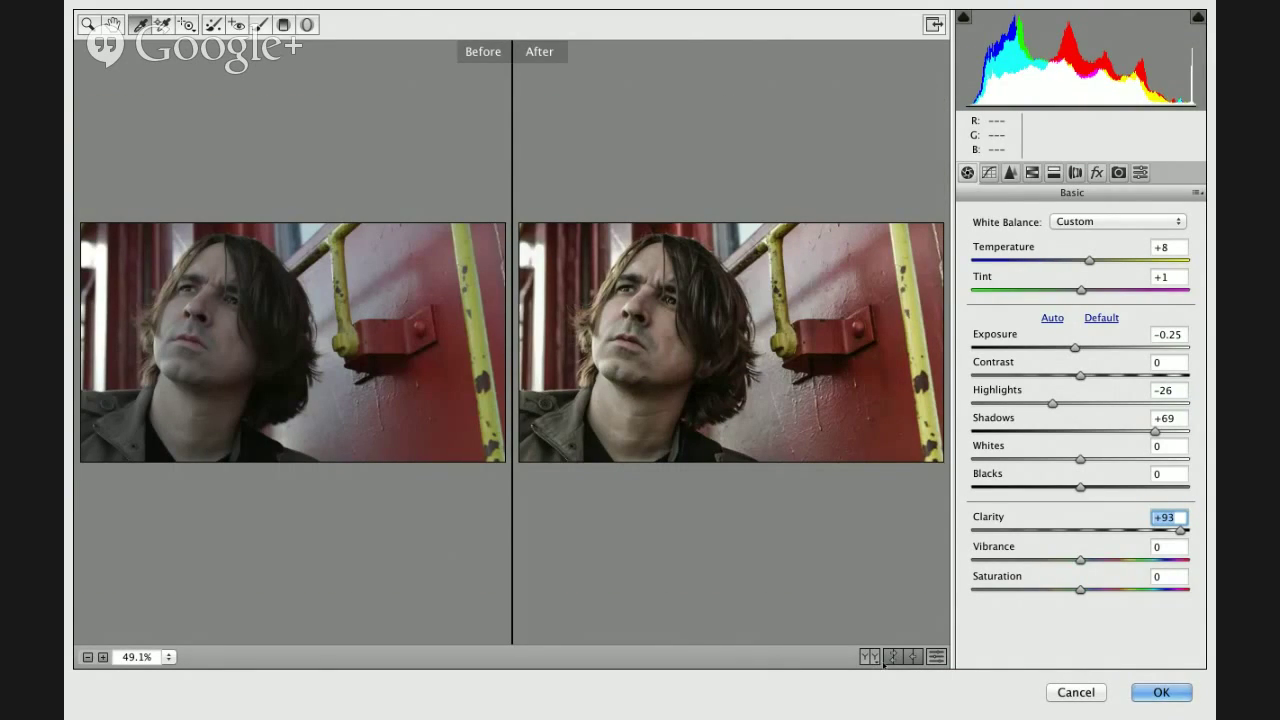
{"action": "left_click", "coordinate": [892, 657]}
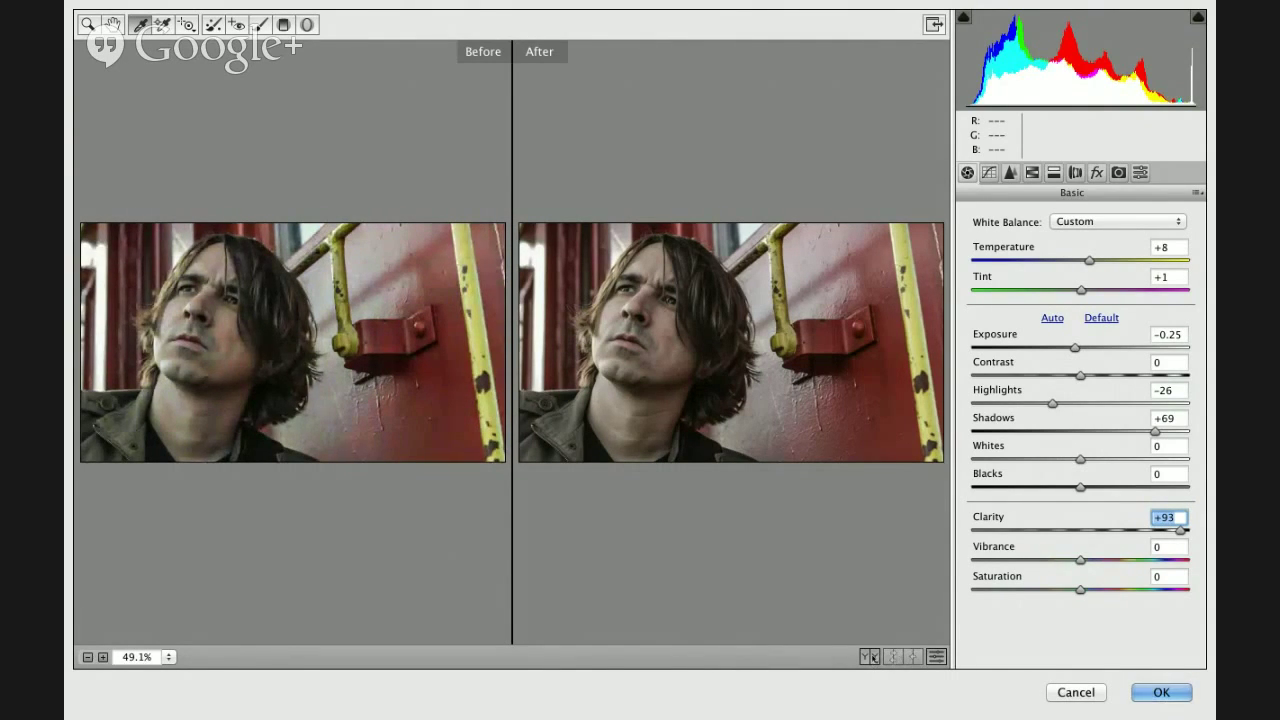
{"action": "left_click", "coordinate": [869, 657]}
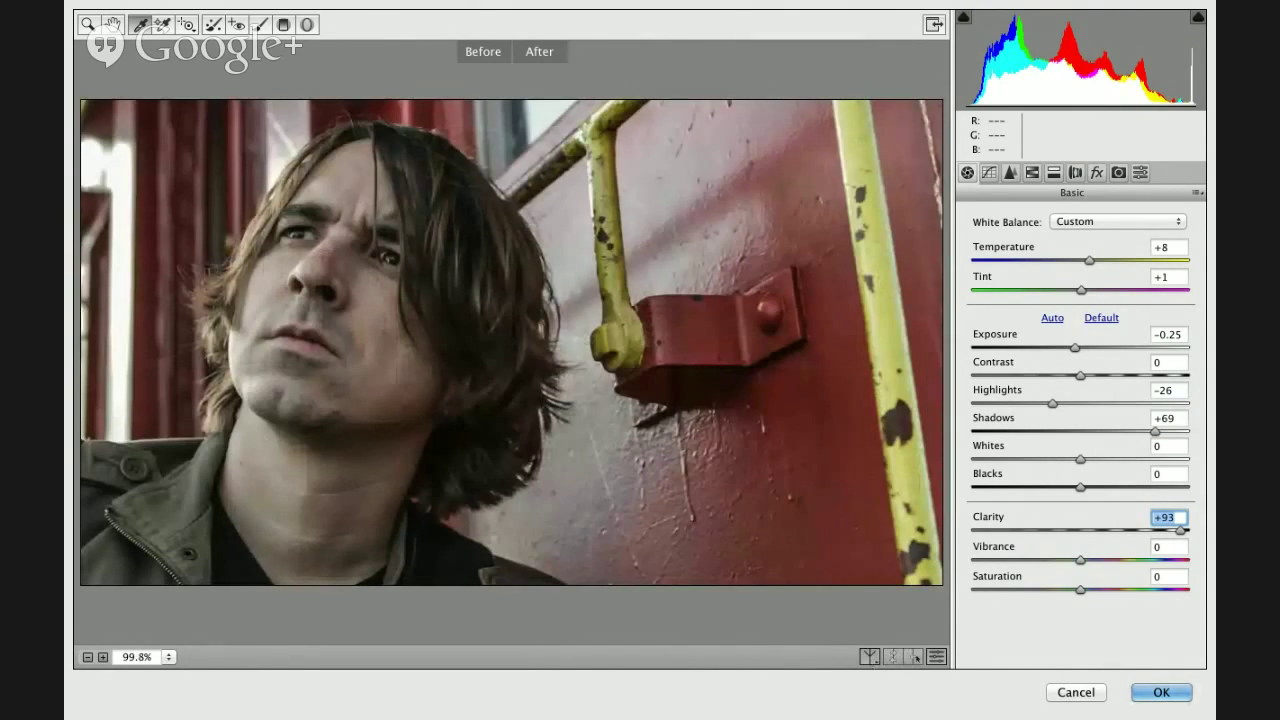
{"action": "left_click", "coordinate": [870, 657]}
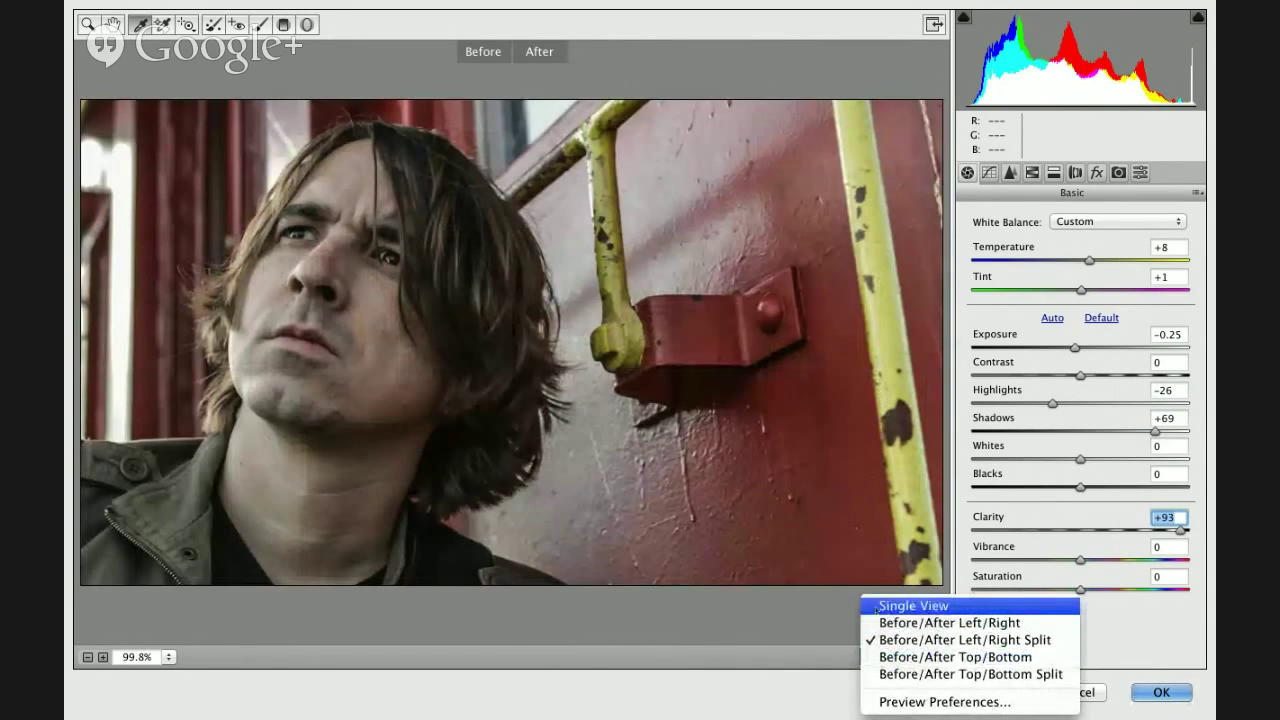
{"action": "left_click", "coordinate": [878, 614]}
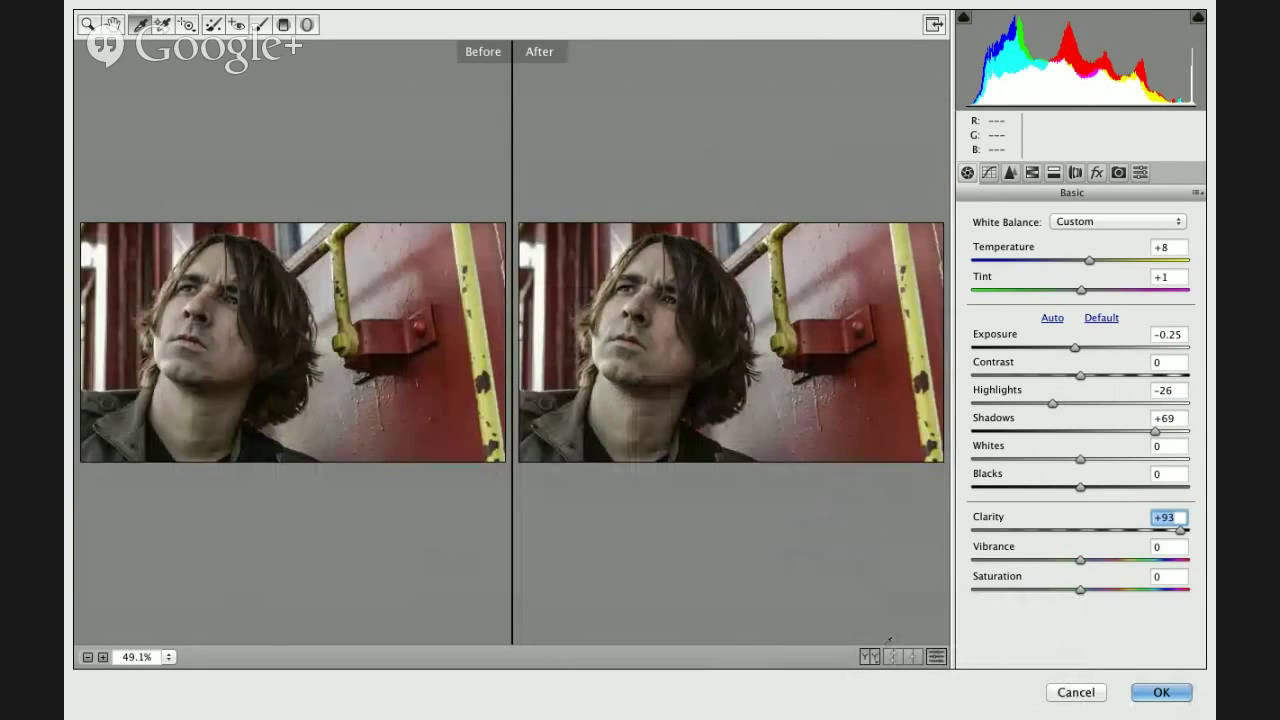
Try the Top/Bottom and Left/Right splits, ending on Before/After Top/Bottom Split
{"action": "left_click", "coordinate": [869, 657]}
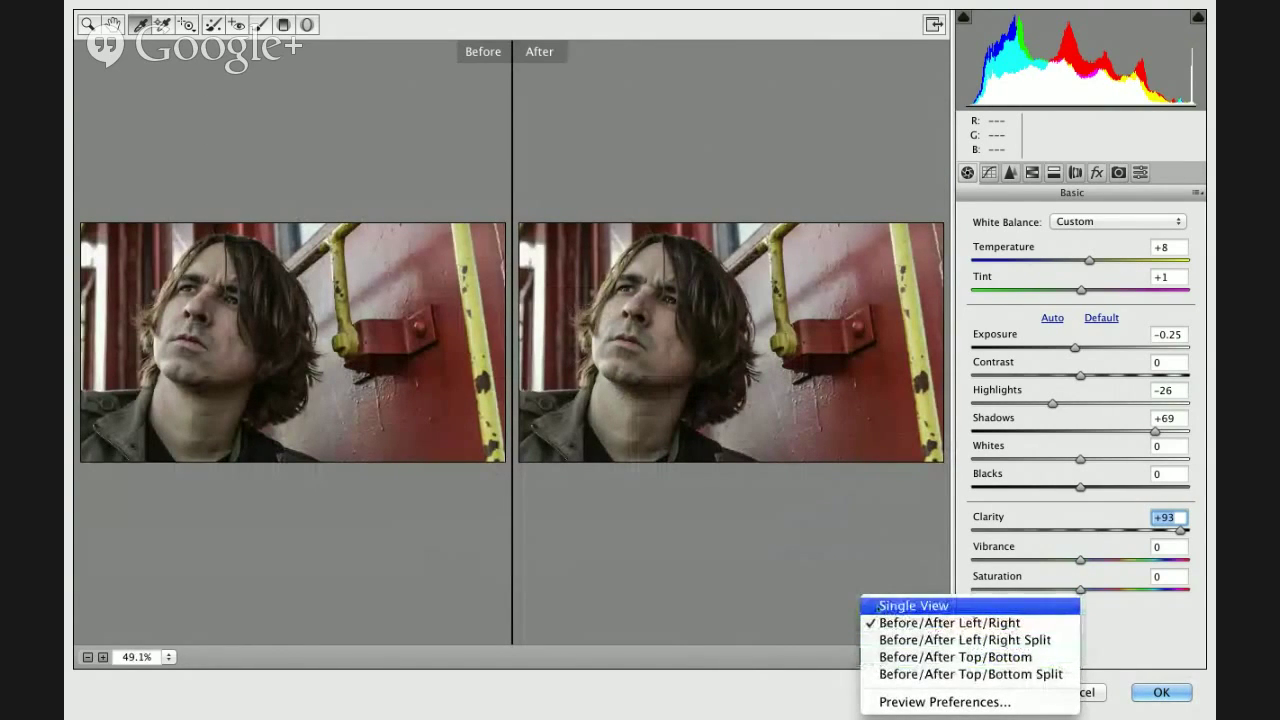
{"action": "left_click", "coordinate": [885, 674]}
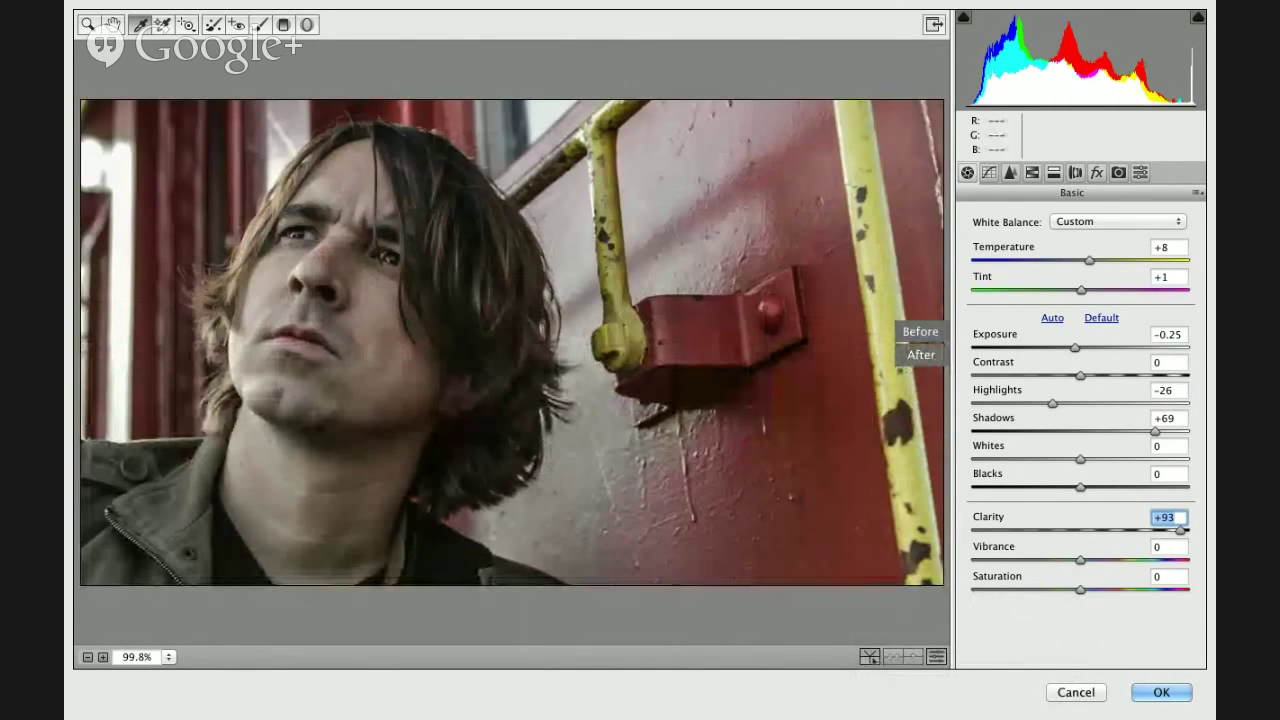
{"action": "left_click", "coordinate": [869, 657]}
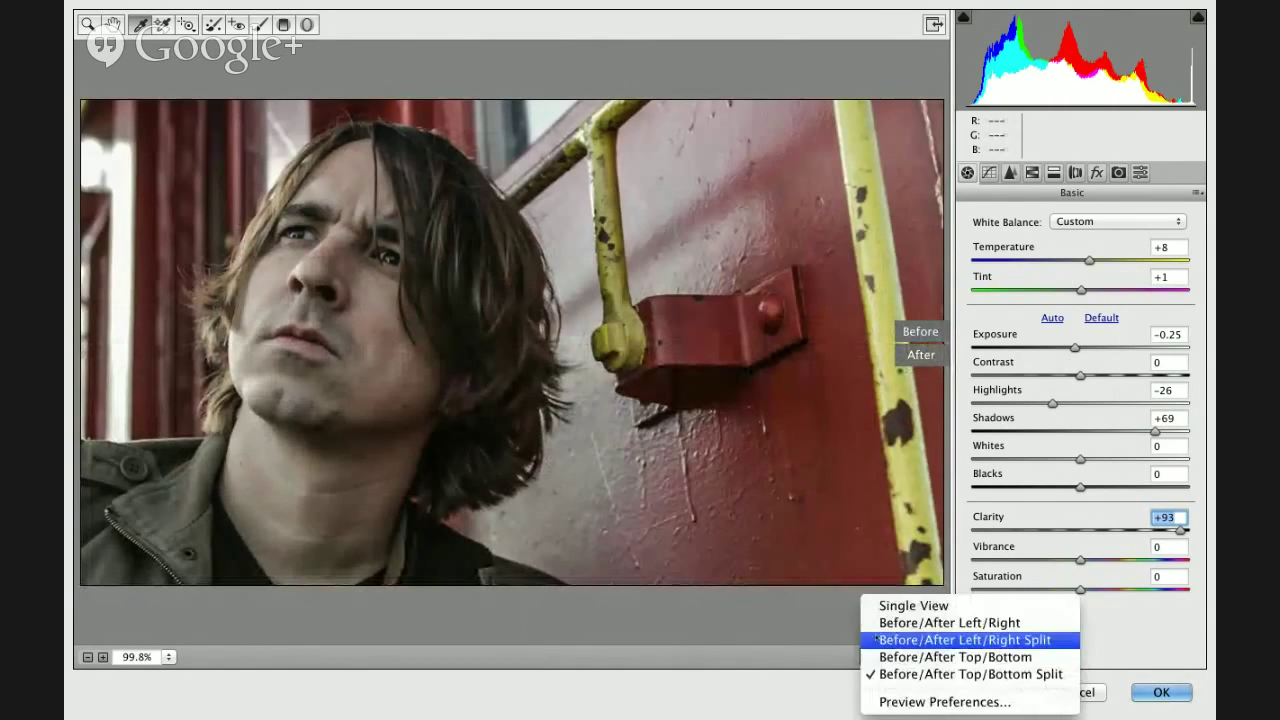
{"action": "left_click", "coordinate": [880, 639]}
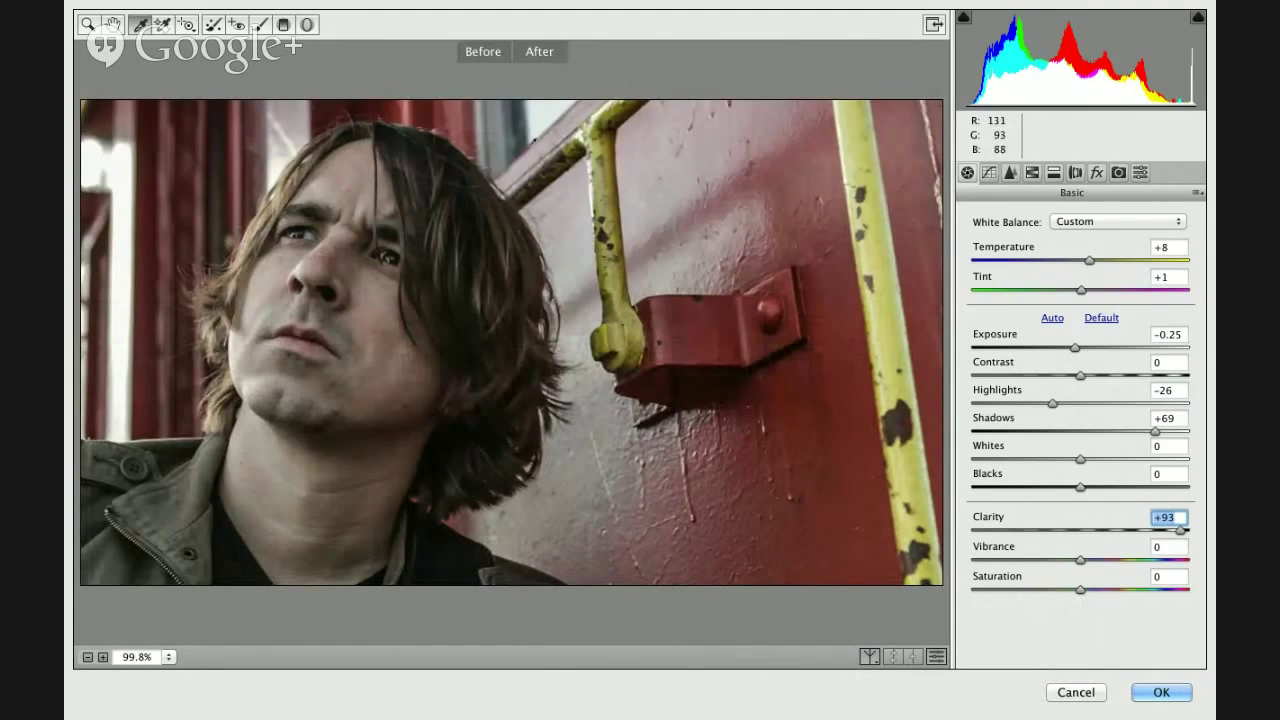
{"action": "left_click", "coordinate": [499, 51]}
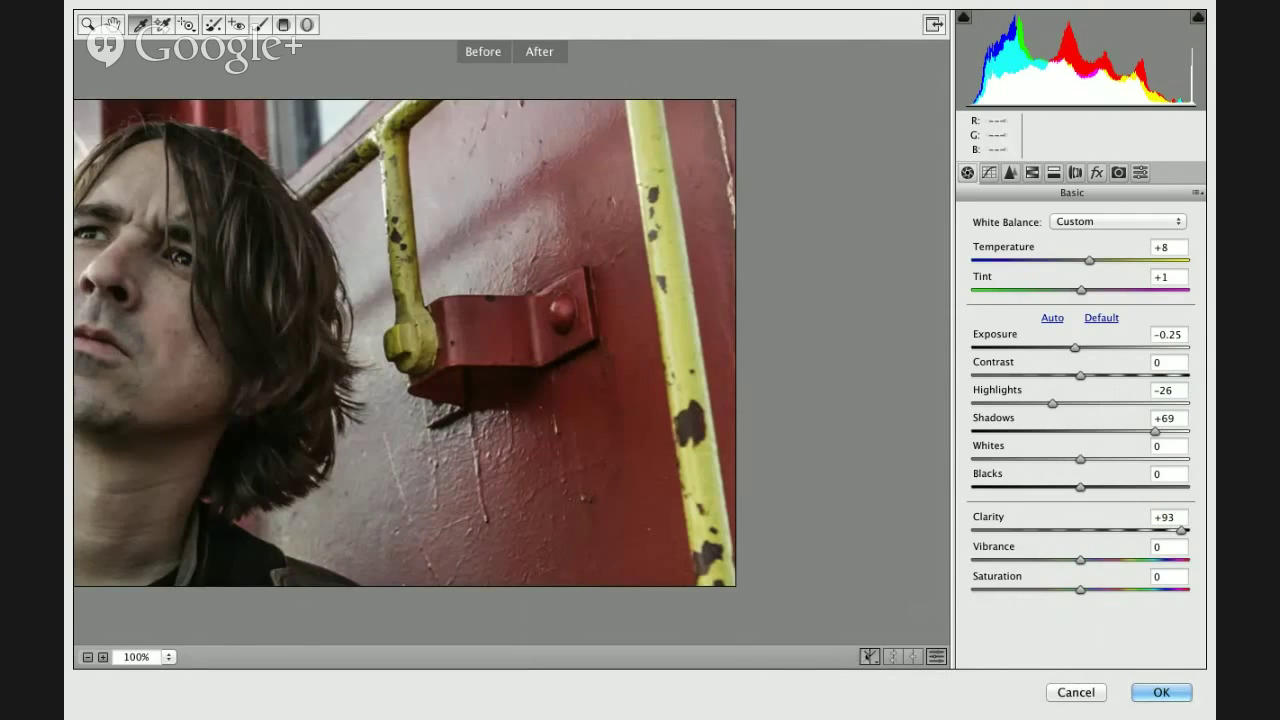
{"action": "key", "text": "q"}
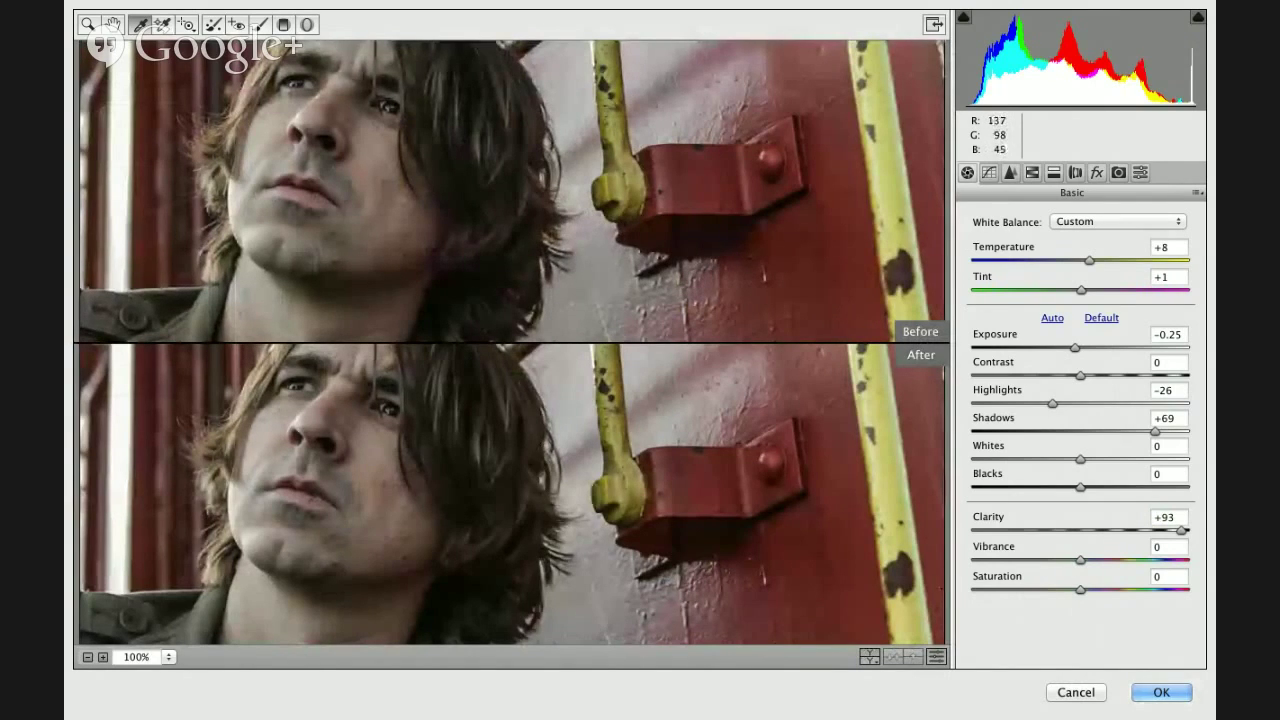
Raise Vibrance to +74 and cut Saturation to -27, returning to a single preview
{"action": "left_click_drag", "start_coordinate": [1080, 559], "coordinate": [1163, 561]}
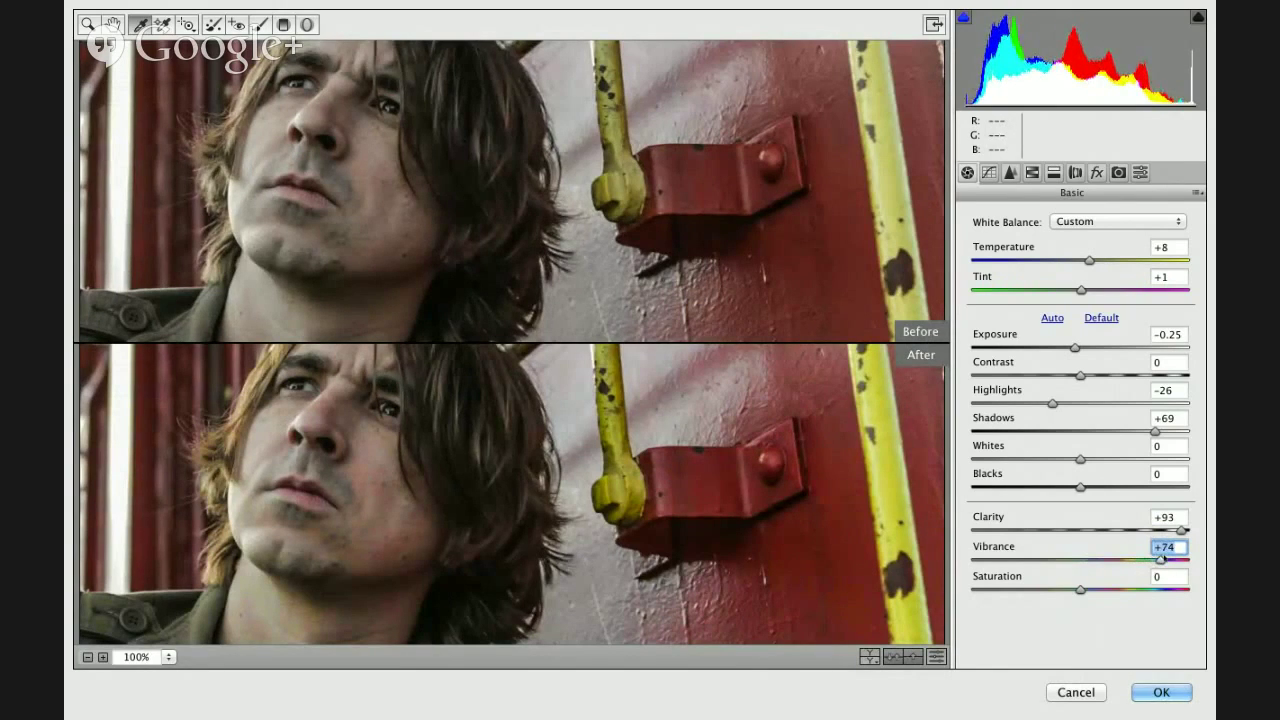
{"action": "left_click_drag", "start_coordinate": [1054, 590], "coordinate": [1044, 590]}
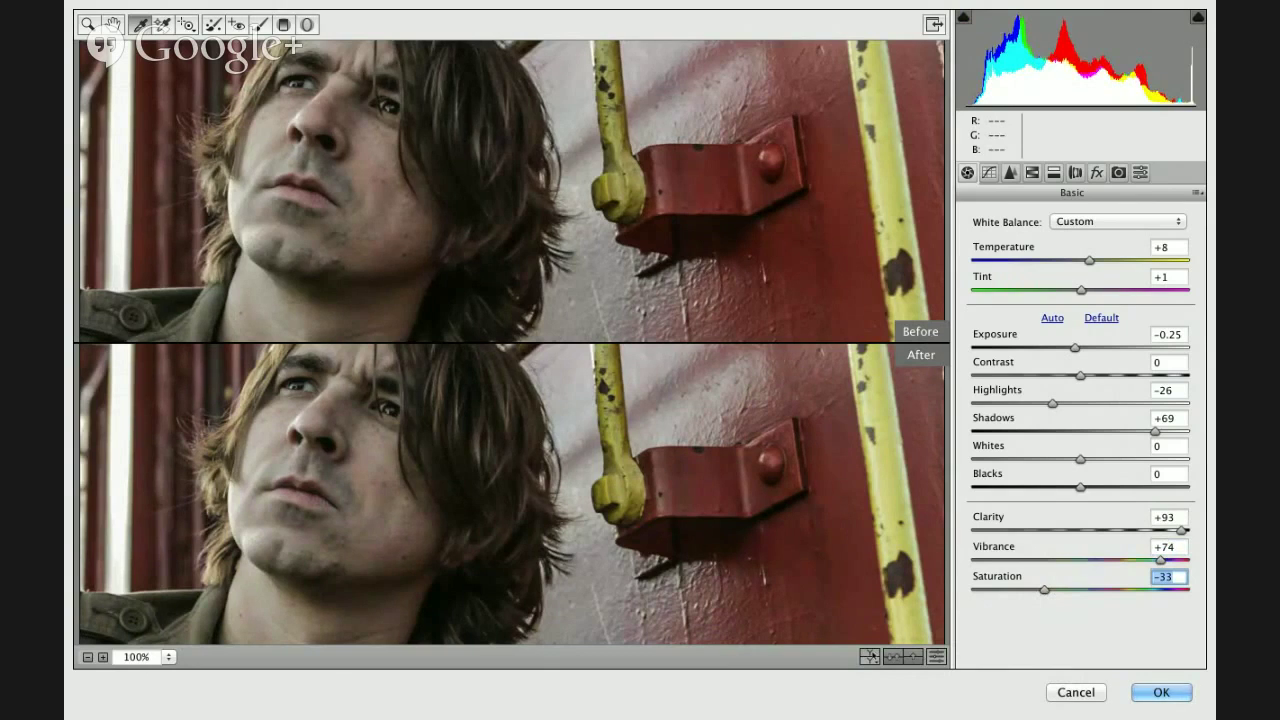
{"action": "left_click", "coordinate": [869, 657]}
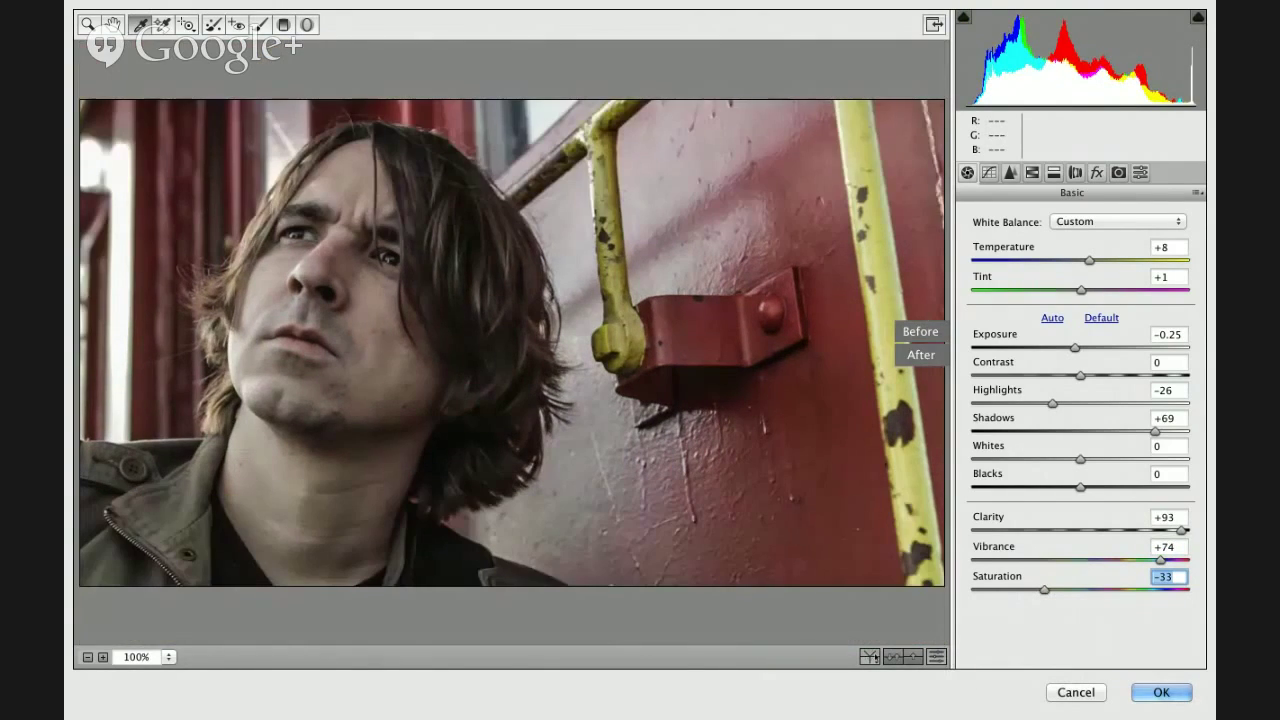
{"action": "left_click", "coordinate": [869, 657]}
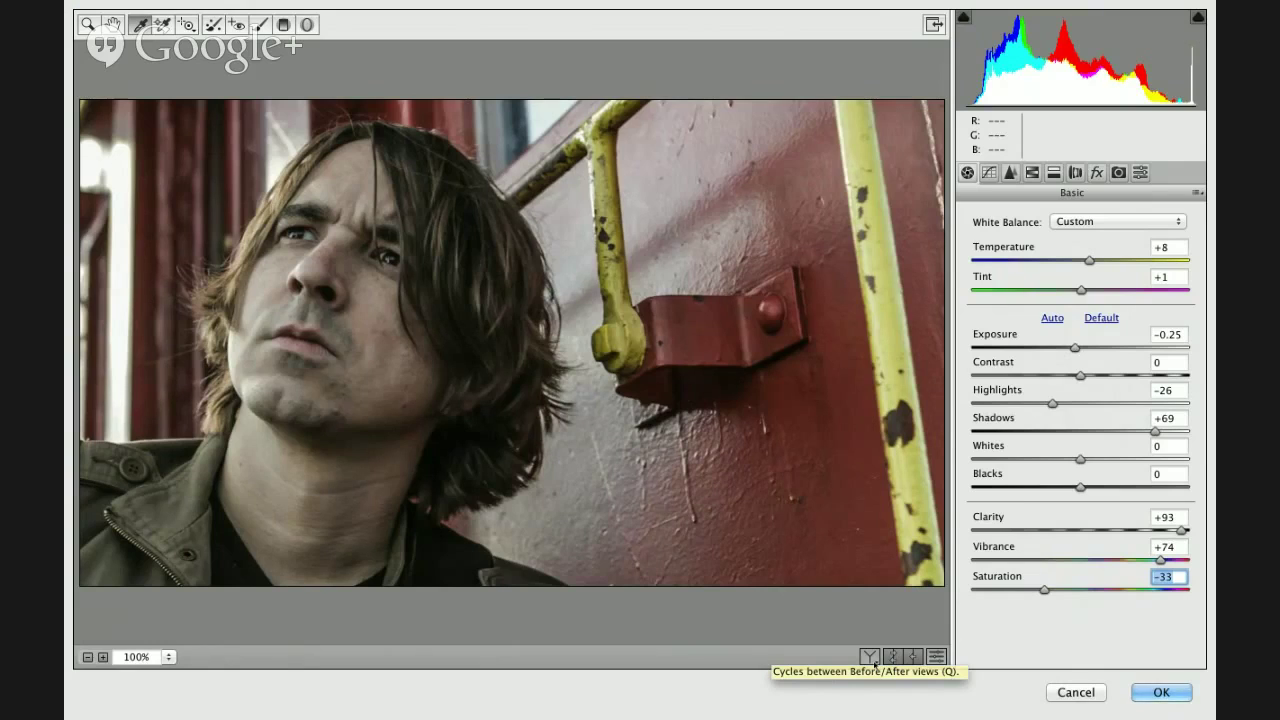
{"action": "left_click", "coordinate": [870, 658]}
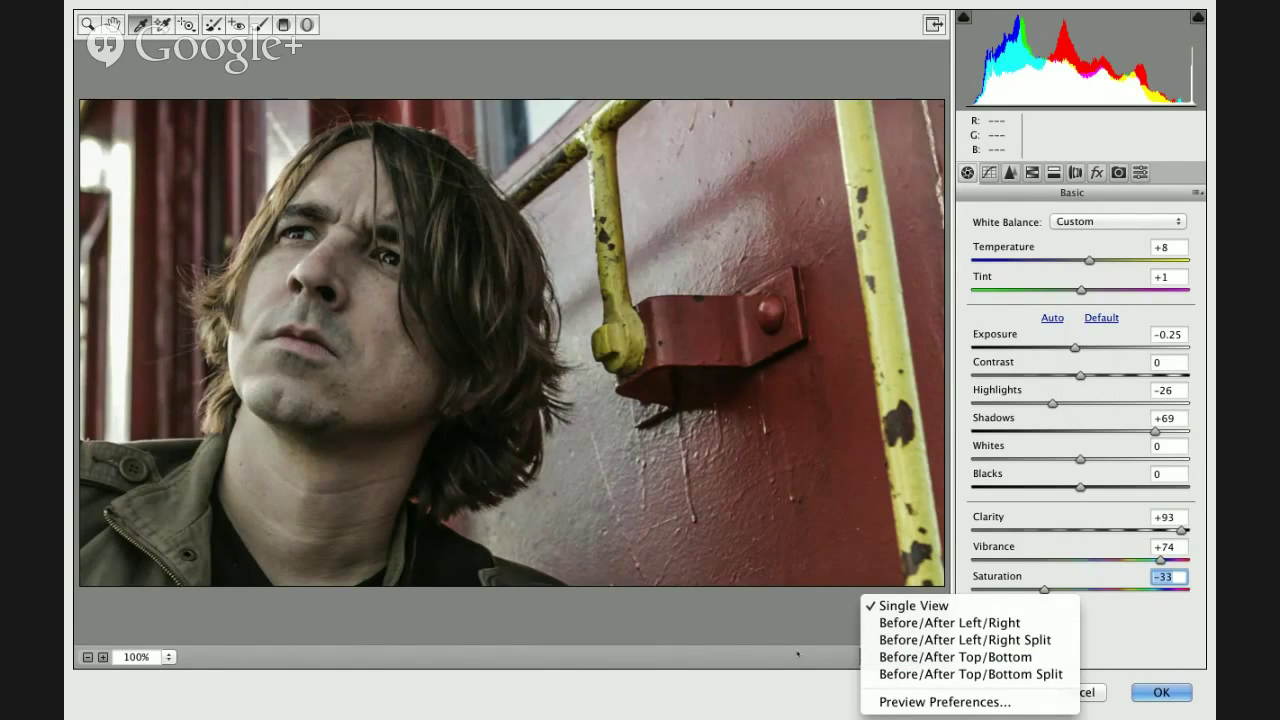
{"action": "key", "text": "Escape"}
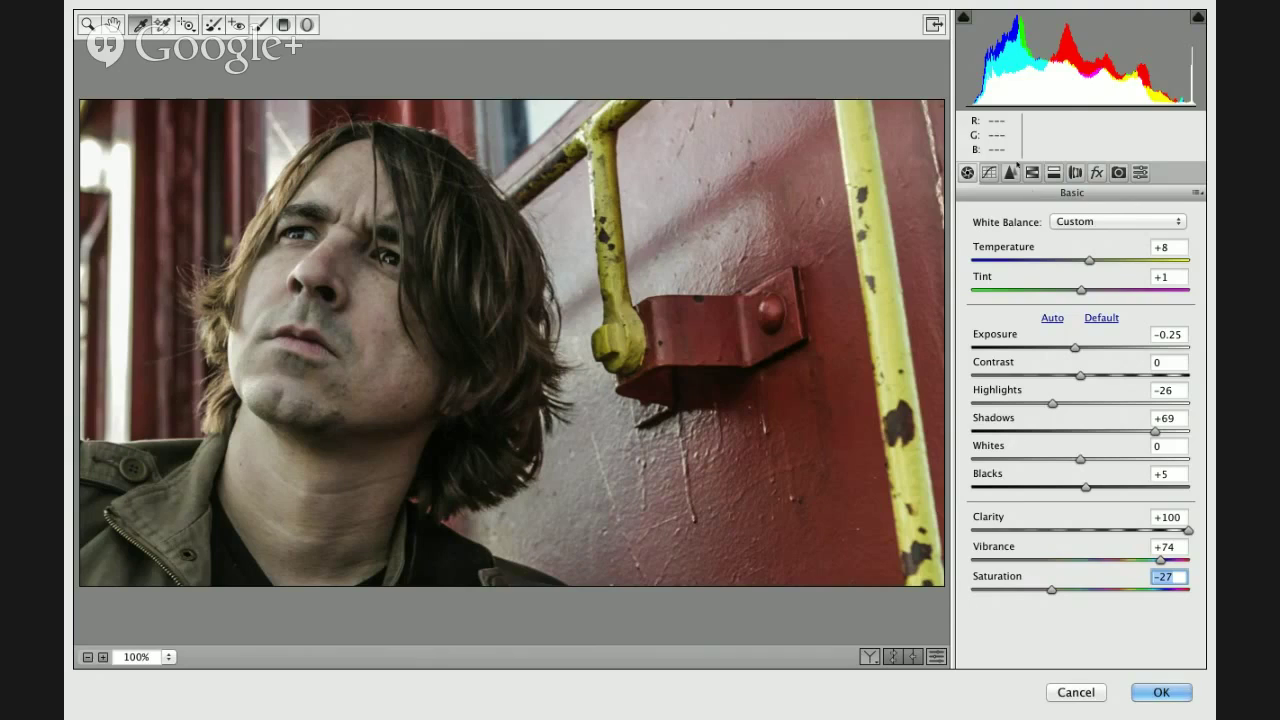
Apply the Medium Contrast point curve and raise its upper and middle points slightly
{"action": "left_click", "coordinate": [988, 172]}
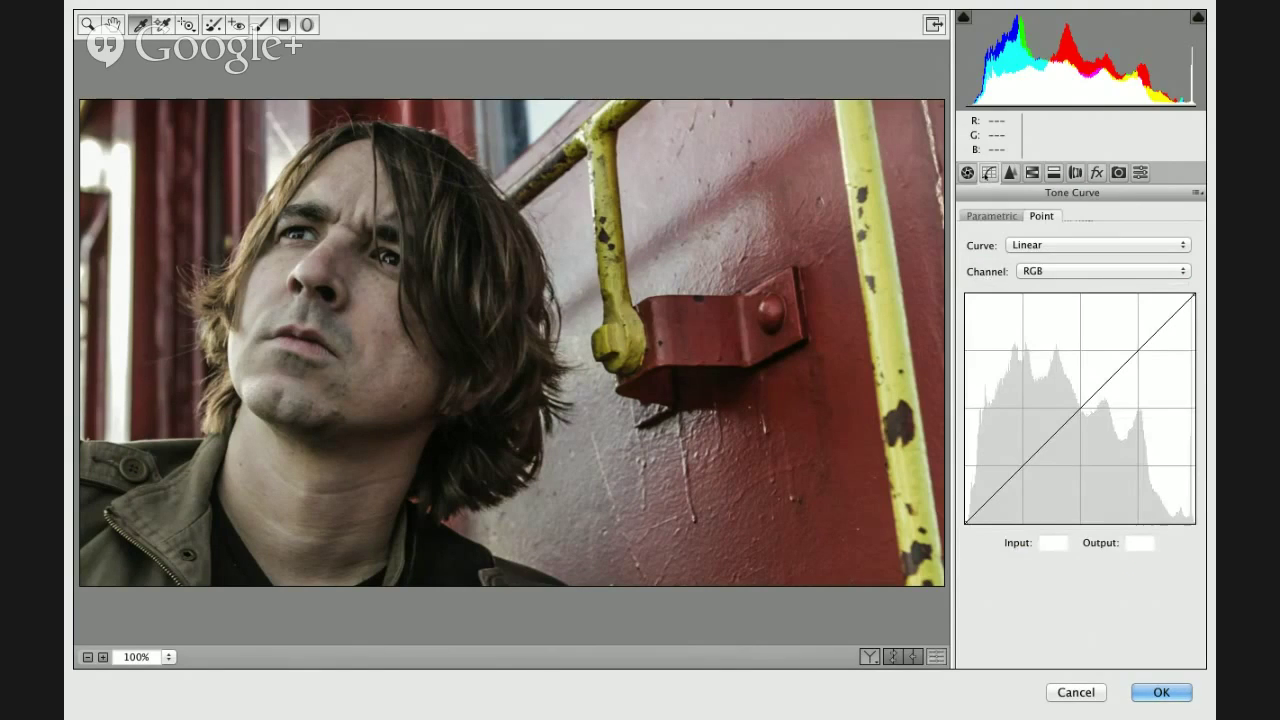
{"action": "left_click", "coordinate": [1031, 252]}
{"action": "left_click", "coordinate": [1033, 258]}
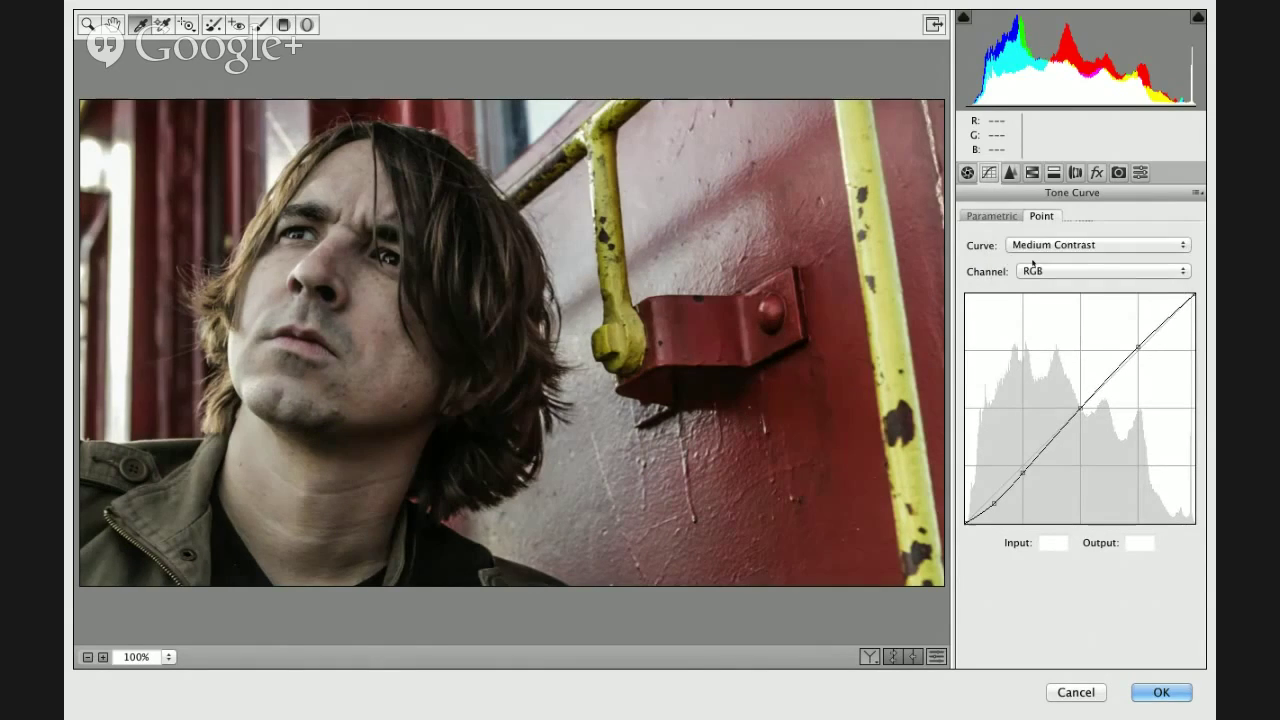
{"action": "left_click_drag", "start_coordinate": [1137, 345], "coordinate": [1137, 340]}
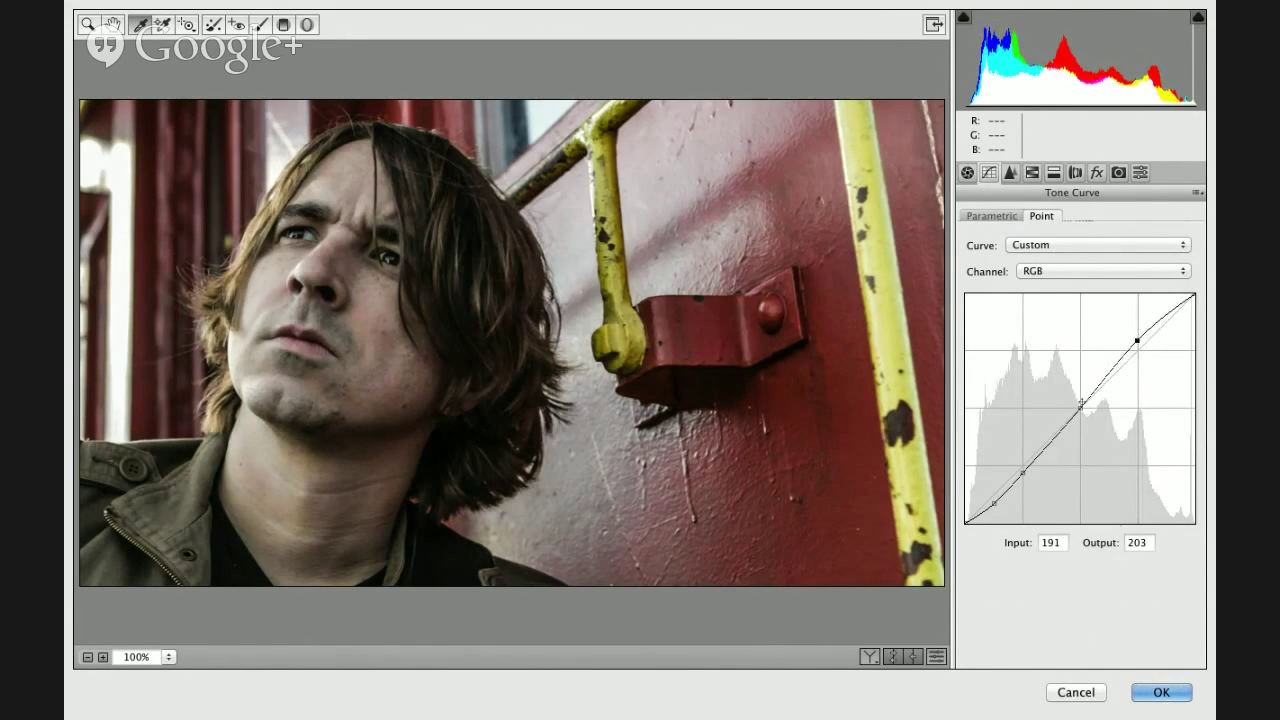
{"action": "left_click_drag", "start_coordinate": [1080, 409], "coordinate": [1076, 406]}
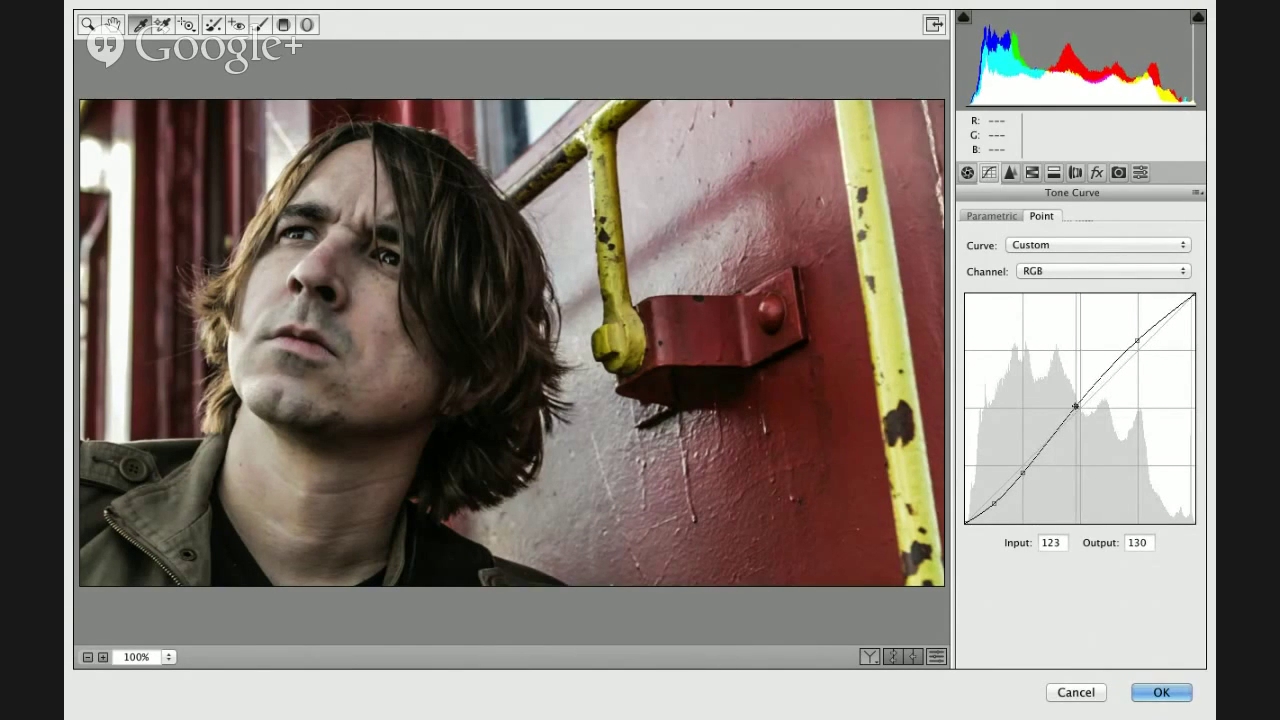
{"action": "left_click", "coordinate": [1011, 174]}
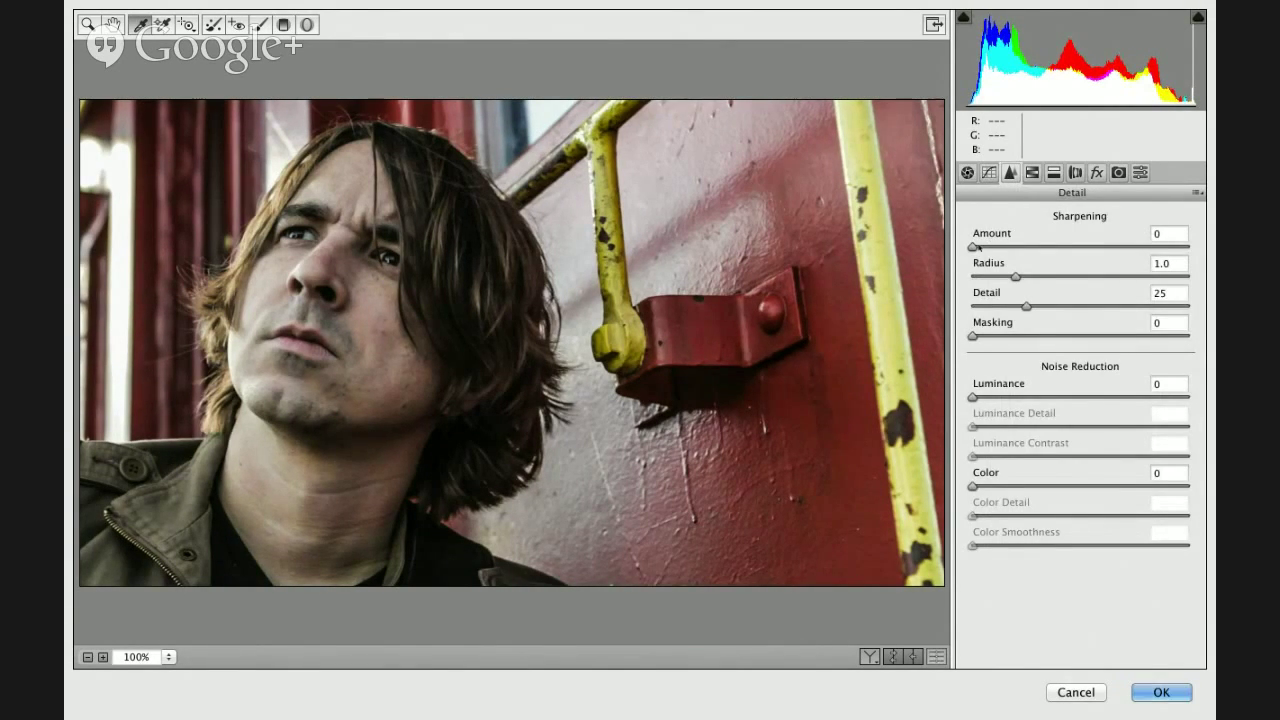
Sharpen with Amount 49, Radius 2.3, Masking 75, and add Luminance noise reduction 34
{"action": "left_click_drag", "start_coordinate": [978, 247], "coordinate": [1060, 277]}
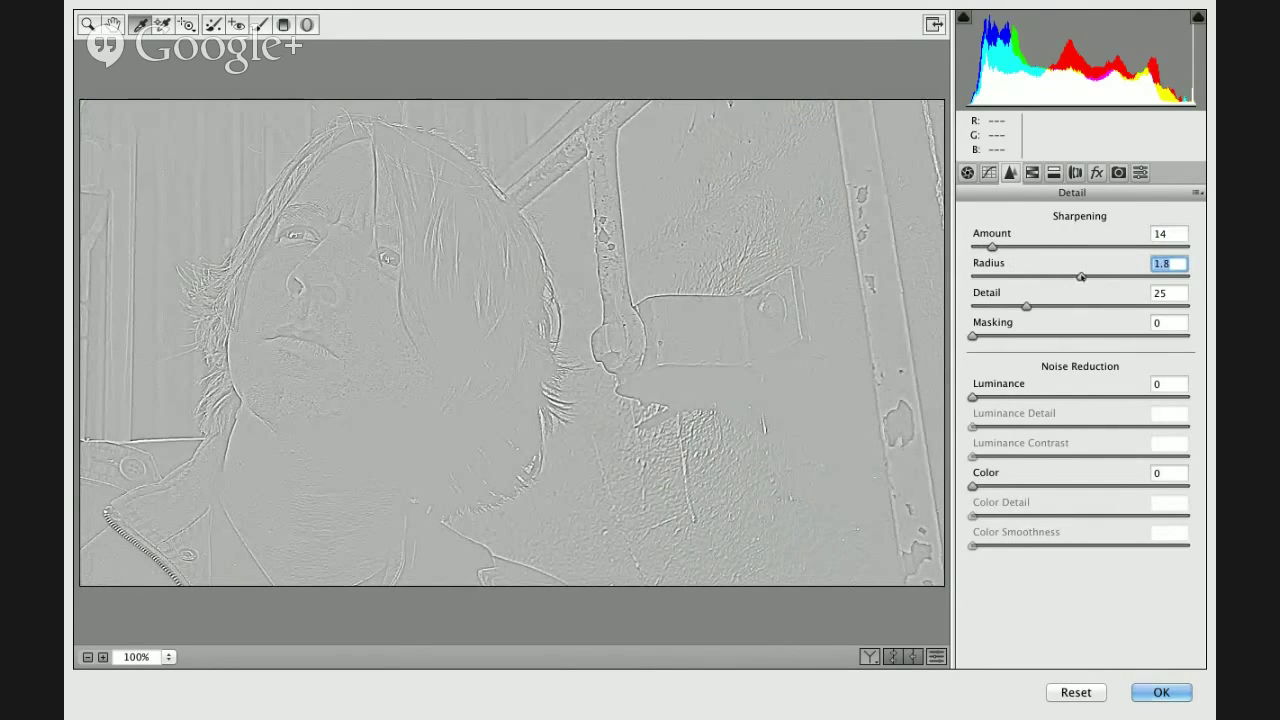
{"action": "left_click_drag", "start_coordinate": [1141, 272], "coordinate": [1143, 274]}
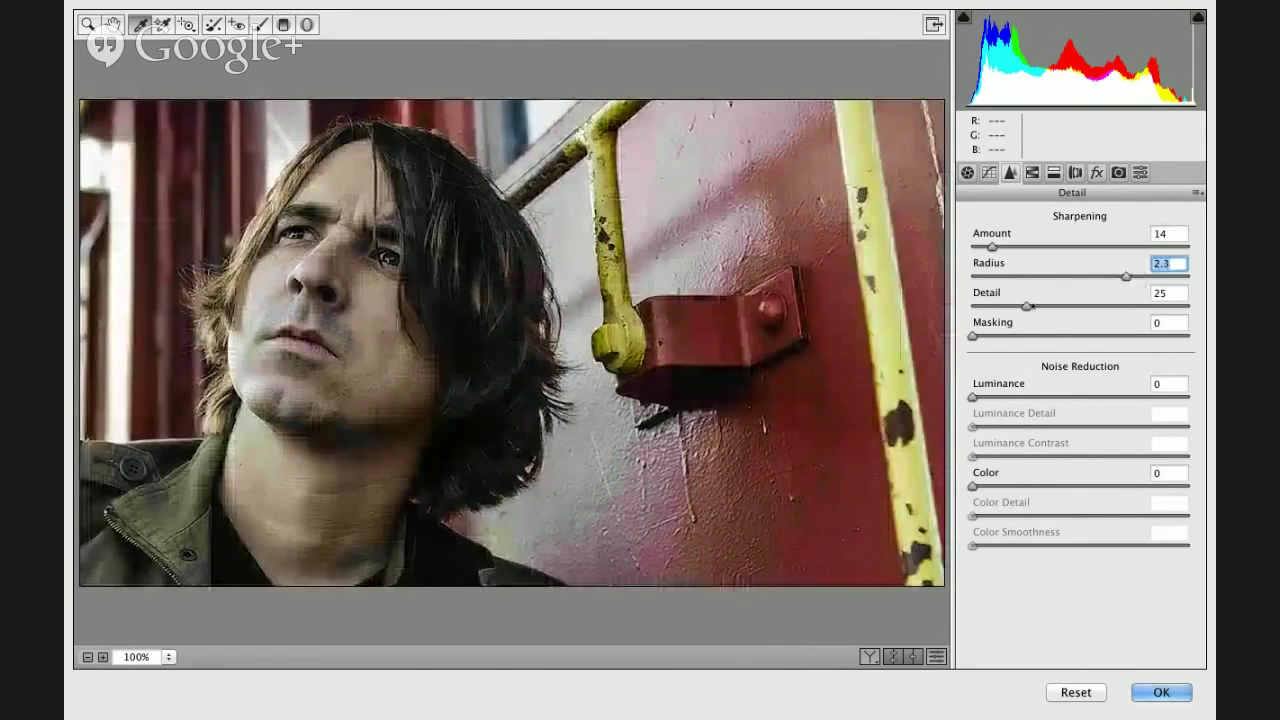
{"action": "left_click_drag", "start_coordinate": [1026, 306], "coordinate": [1088, 311]}
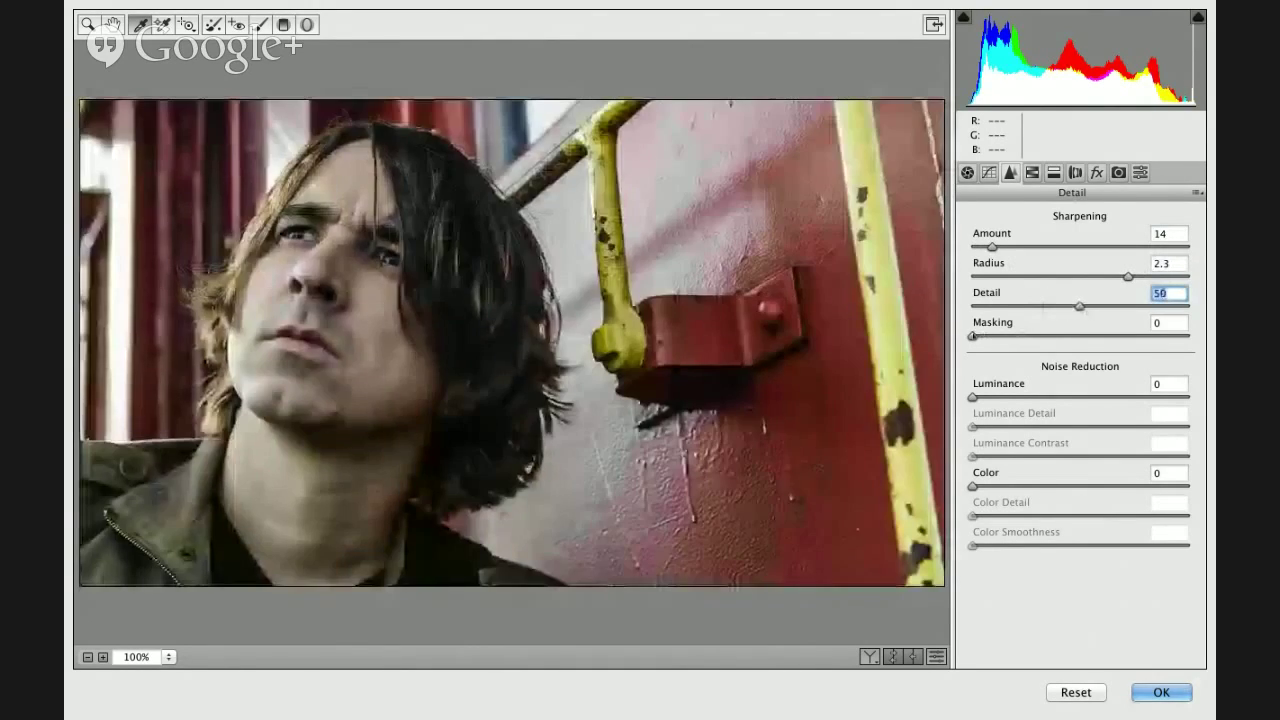
{"action": "left_click_drag", "start_coordinate": [972, 336], "coordinate": [1083, 332]}
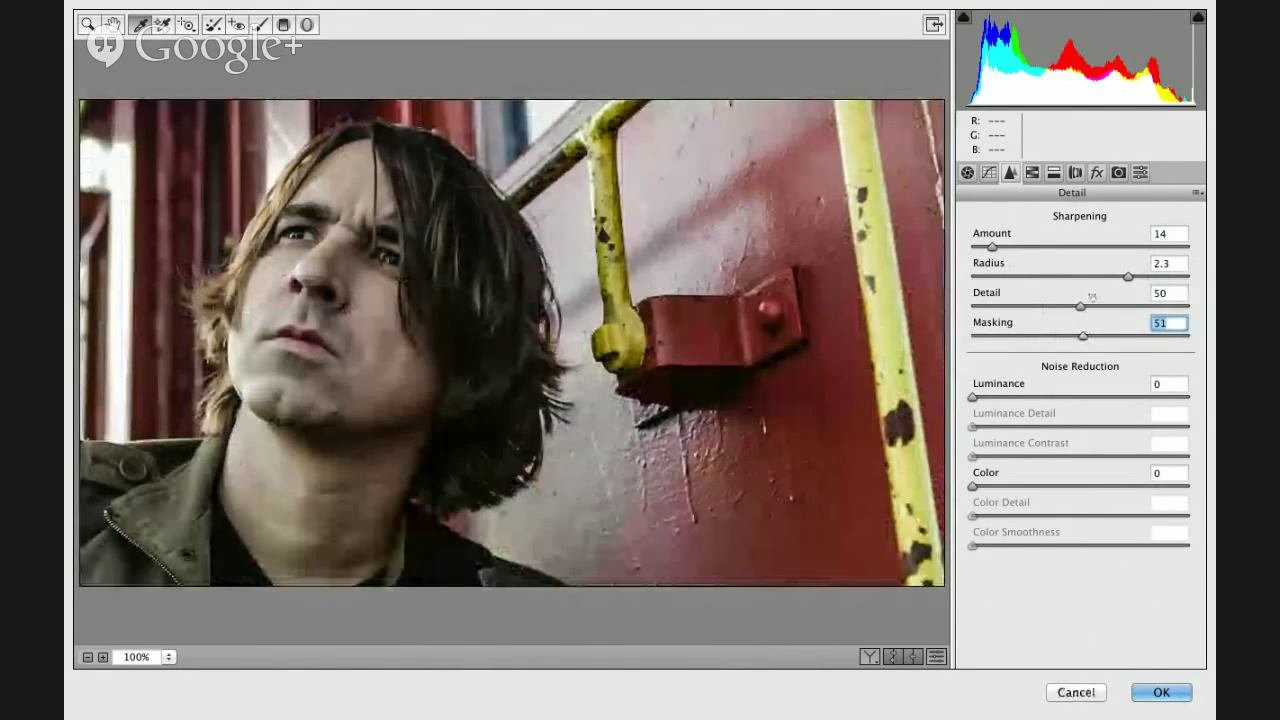
{"action": "left_click_drag", "start_coordinate": [992, 246], "coordinate": [1048, 254]}
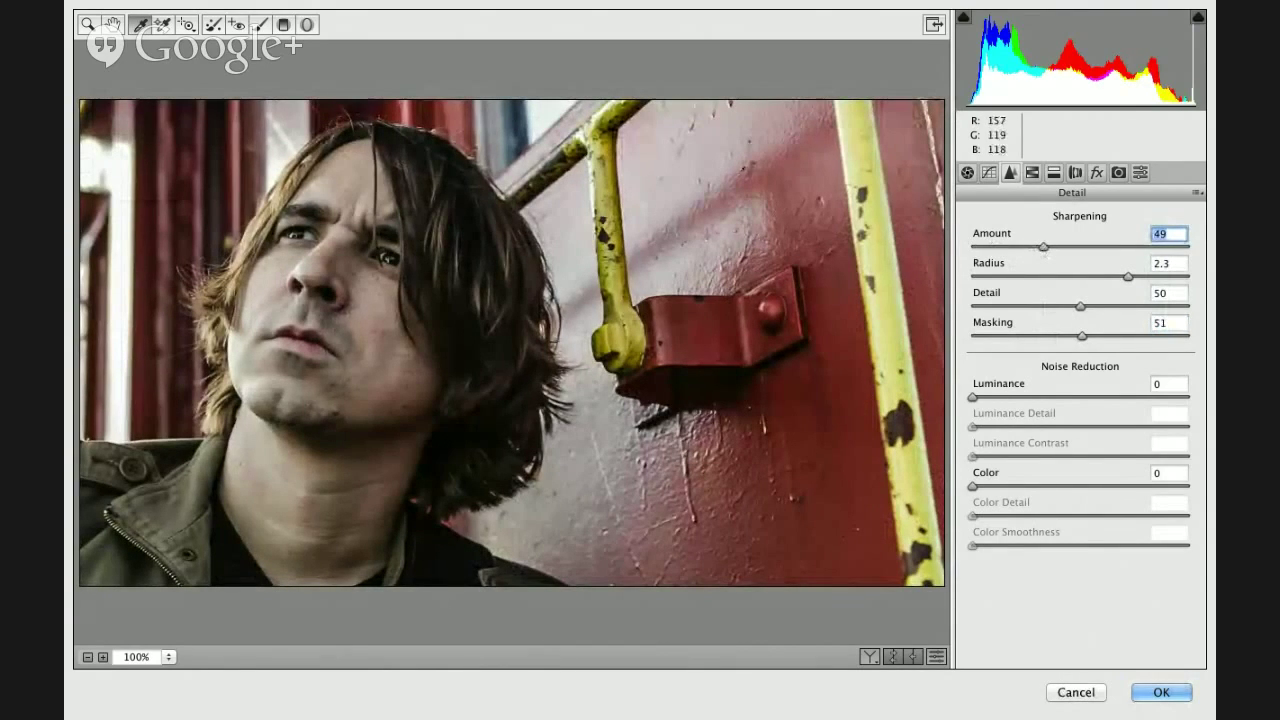
{"action": "left_click_drag", "start_coordinate": [1082, 338], "coordinate": [1133, 338]}
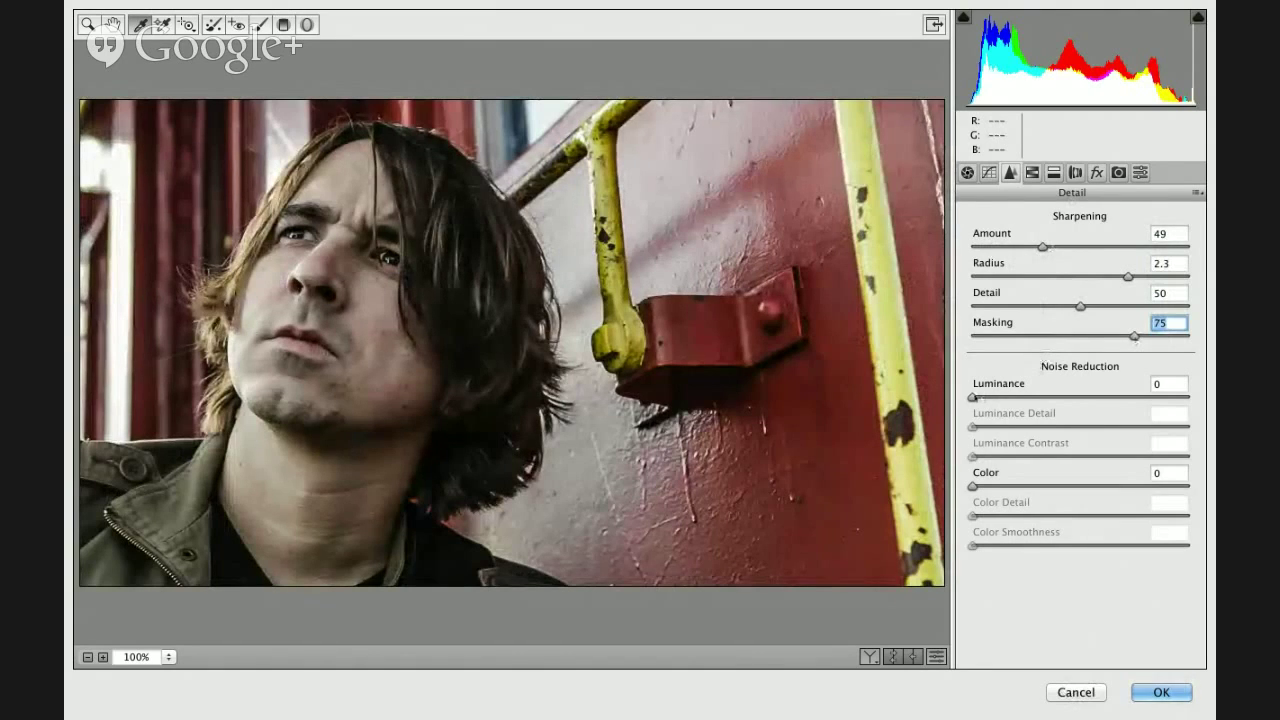
{"action": "left_click_drag", "start_coordinate": [973, 398], "coordinate": [1047, 399]}
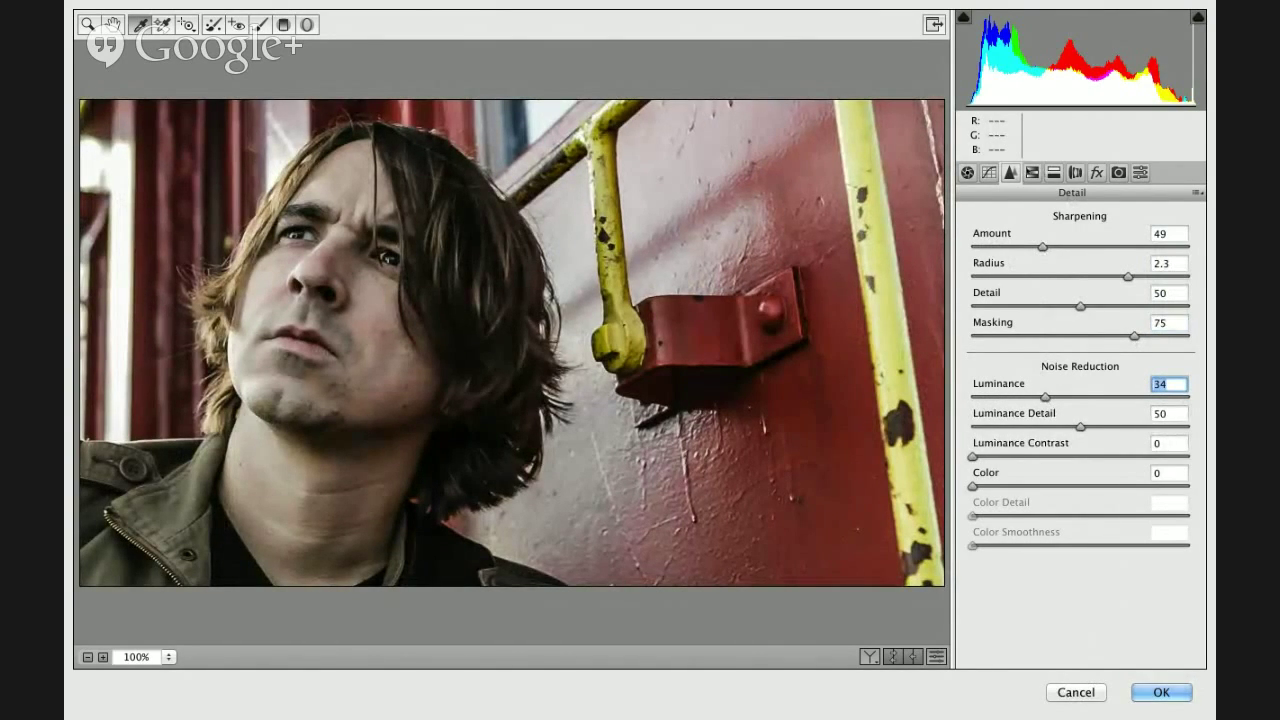
{"action": "left_click", "coordinate": [1031, 173]}
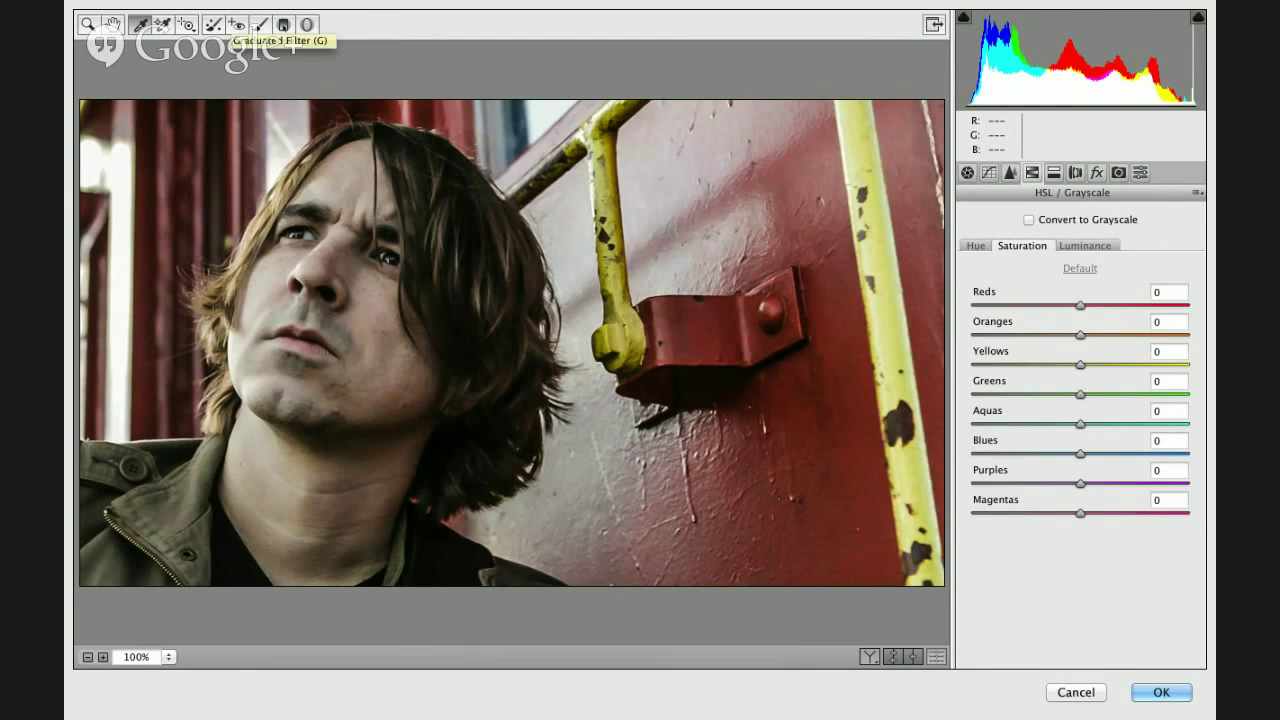
Draw a graduated filter in from the right edge and set its Temperature and Tint to 0
{"action": "left_click", "coordinate": [283, 24]}
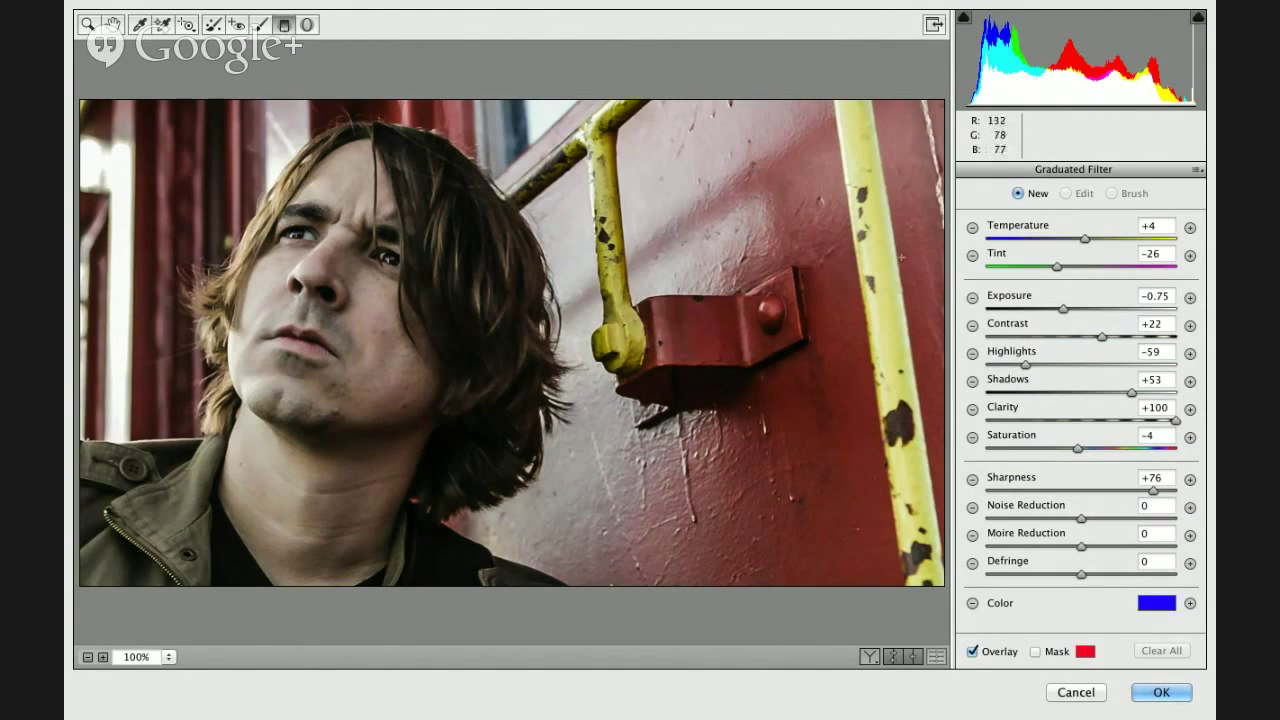
{"action": "left_click_drag", "start_coordinate": [901, 258], "coordinate": [459, 363]}
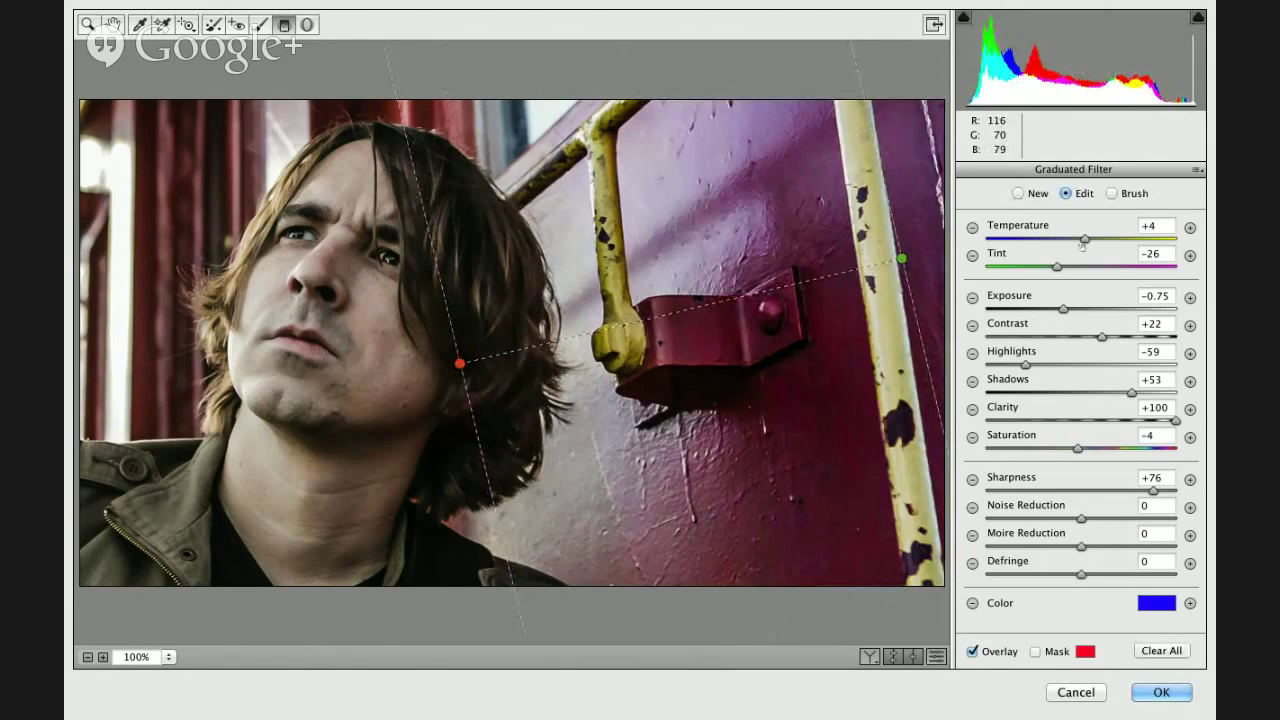
{"action": "key", "text": "Tab"}
{"action": "key", "text": "shift+Tab"}
{"action": "type", "text": "0"}
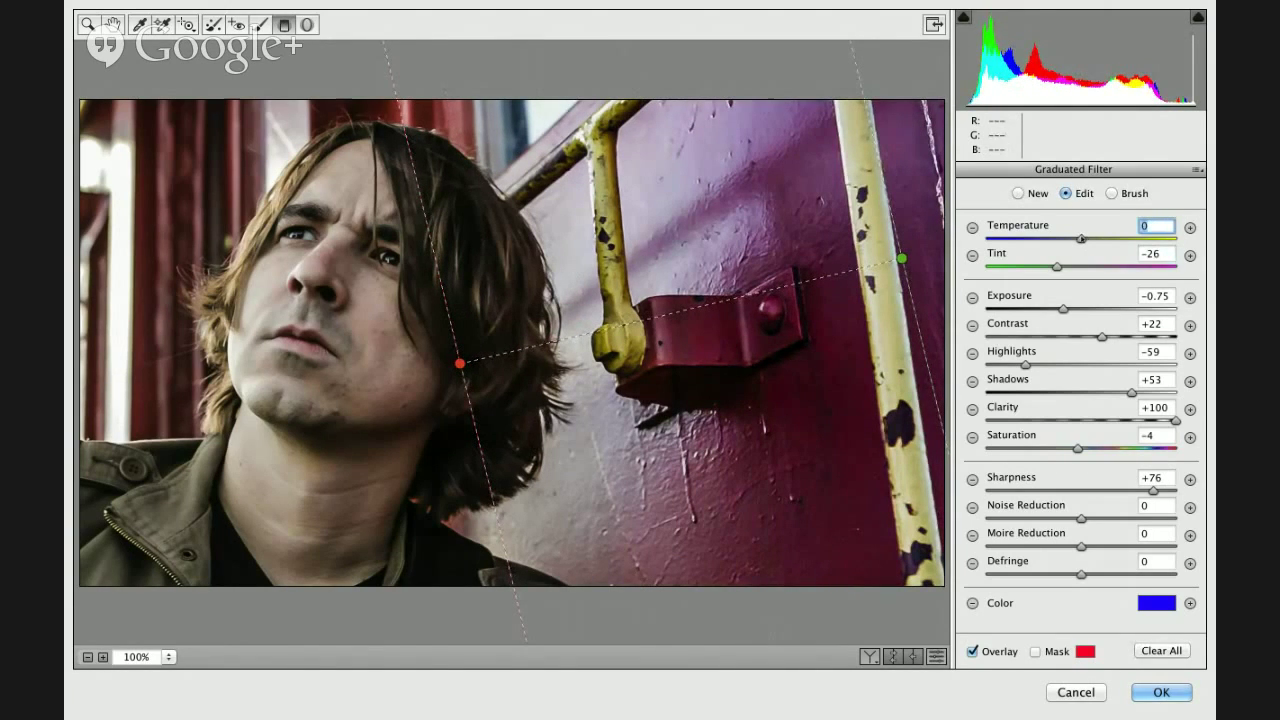
{"action": "key", "text": "Tab"}
{"action": "type", "text": "0"}
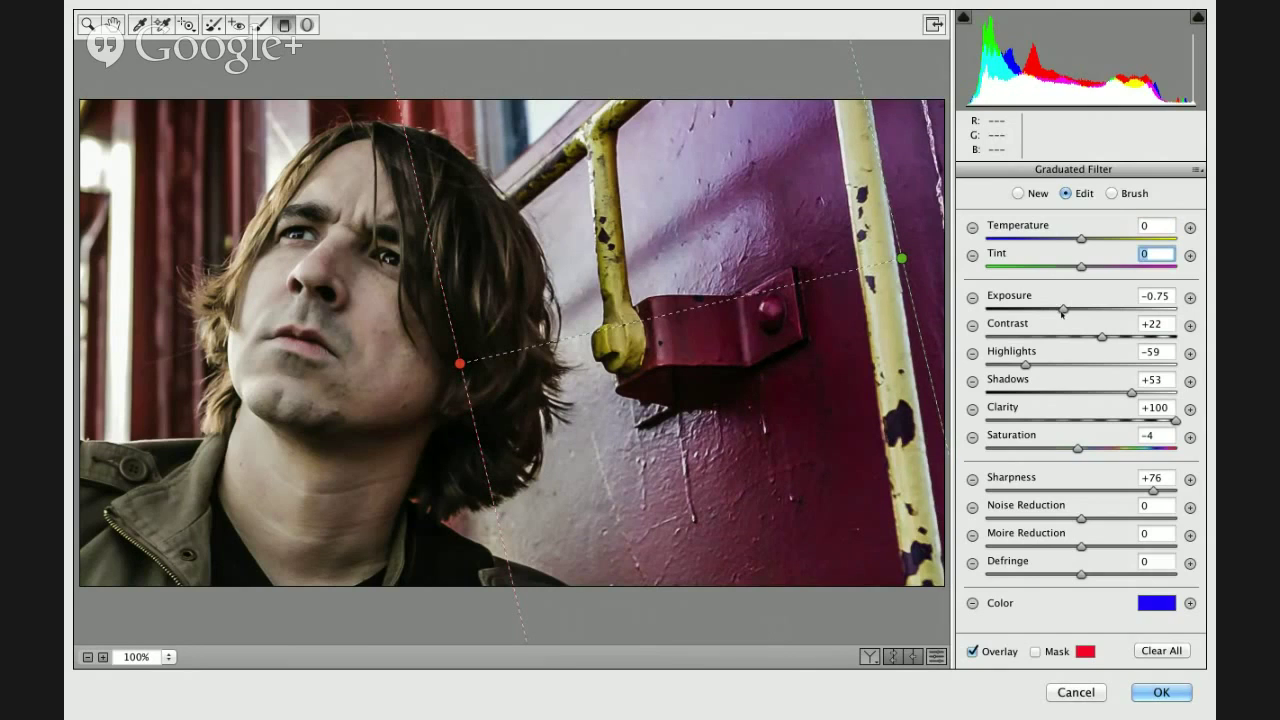
Try darker exposure, Clarity -50 and Saturation -71, then reset all filter sliders to 0
{"action": "left_click_drag", "start_coordinate": [1062, 313], "coordinate": [1021, 322]}
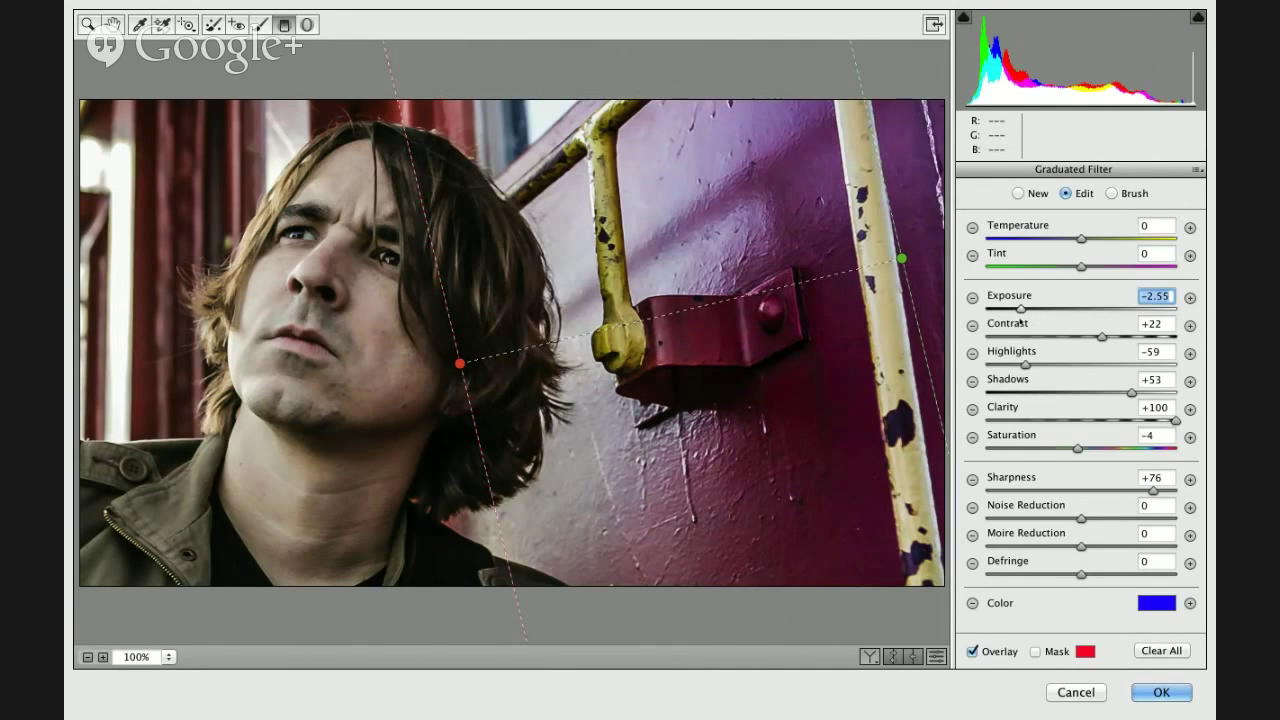
{"action": "left_click", "coordinate": [1035, 421]}
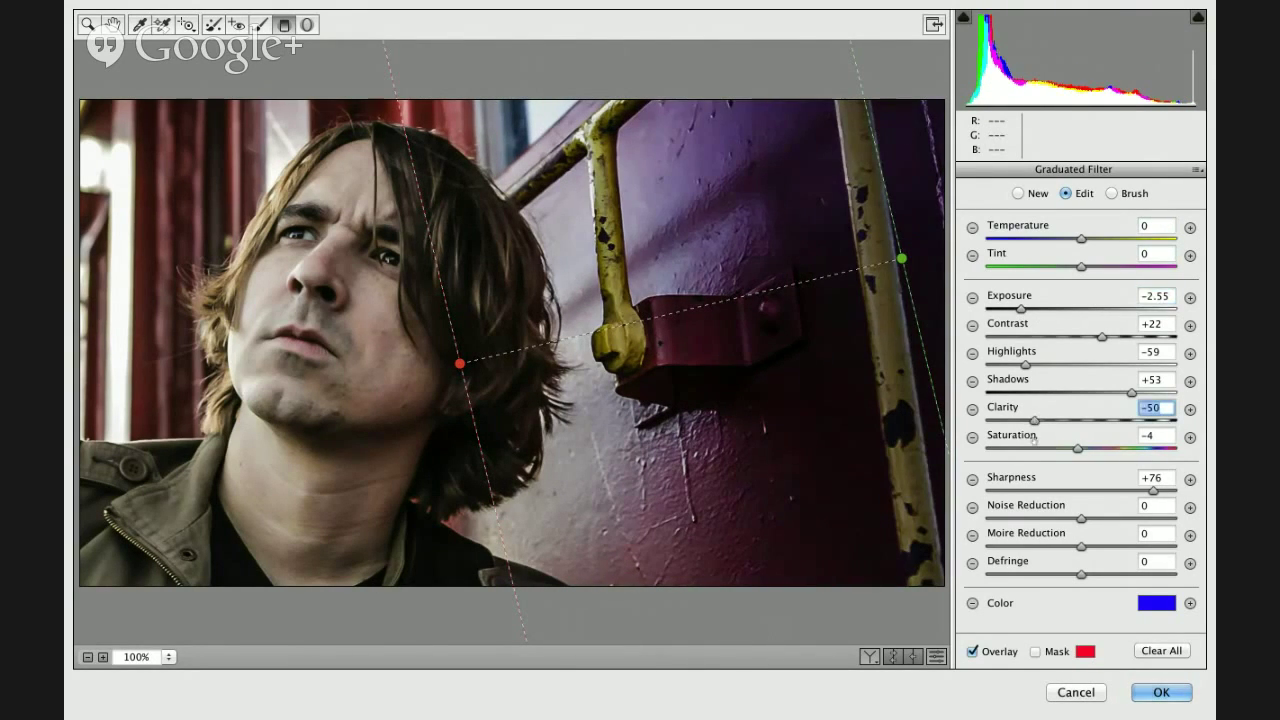
{"action": "left_click", "coordinate": [1013, 448]}
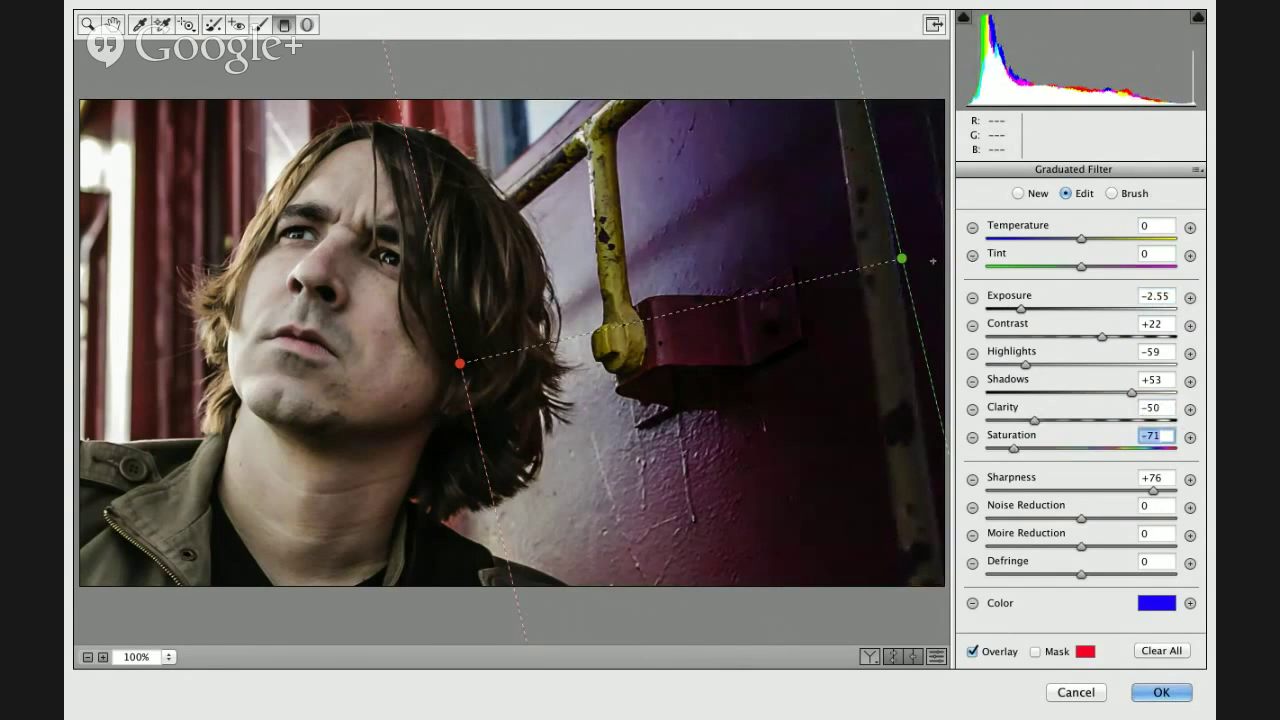
{"action": "left_click_drag", "start_coordinate": [901, 259], "coordinate": [900, 290]}
{"action": "left_click", "coordinate": [972, 603]}
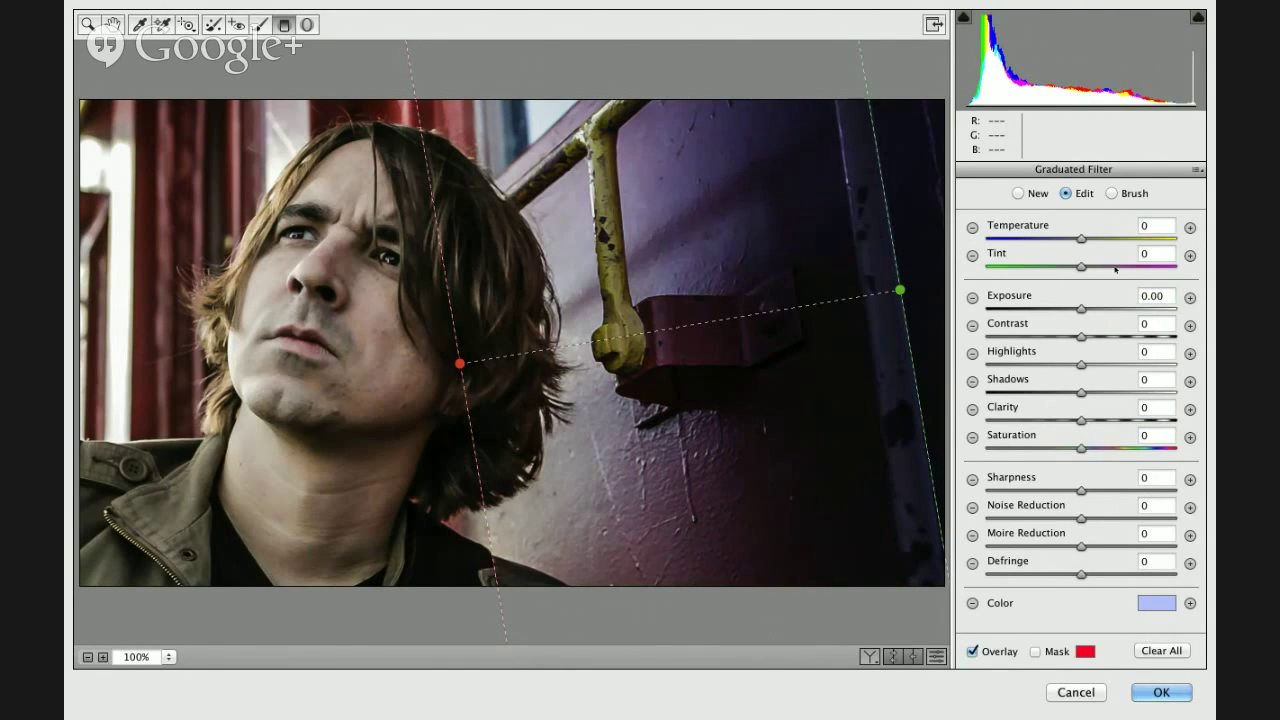
Set the graduated filter's colour to a neutral, zero-saturation tint
{"action": "left_click", "coordinate": [1160, 605]}
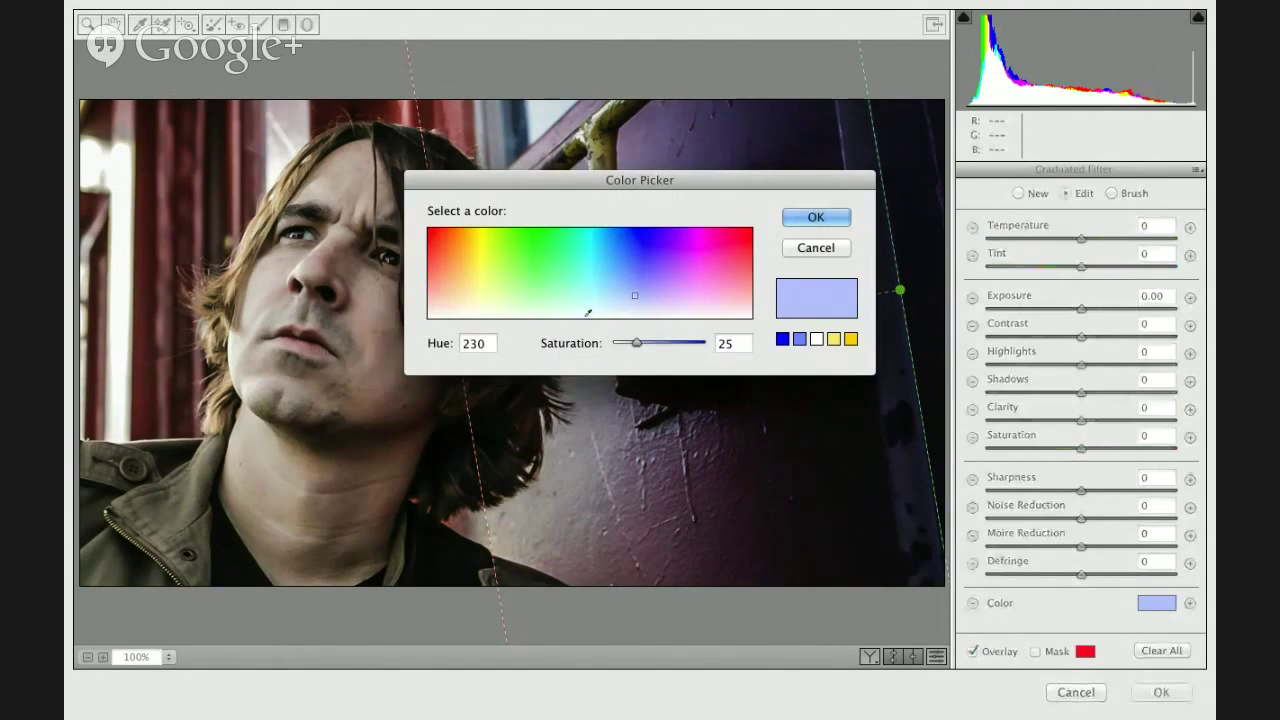
{"action": "left_click_drag", "start_coordinate": [580, 308], "coordinate": [572, 320]}
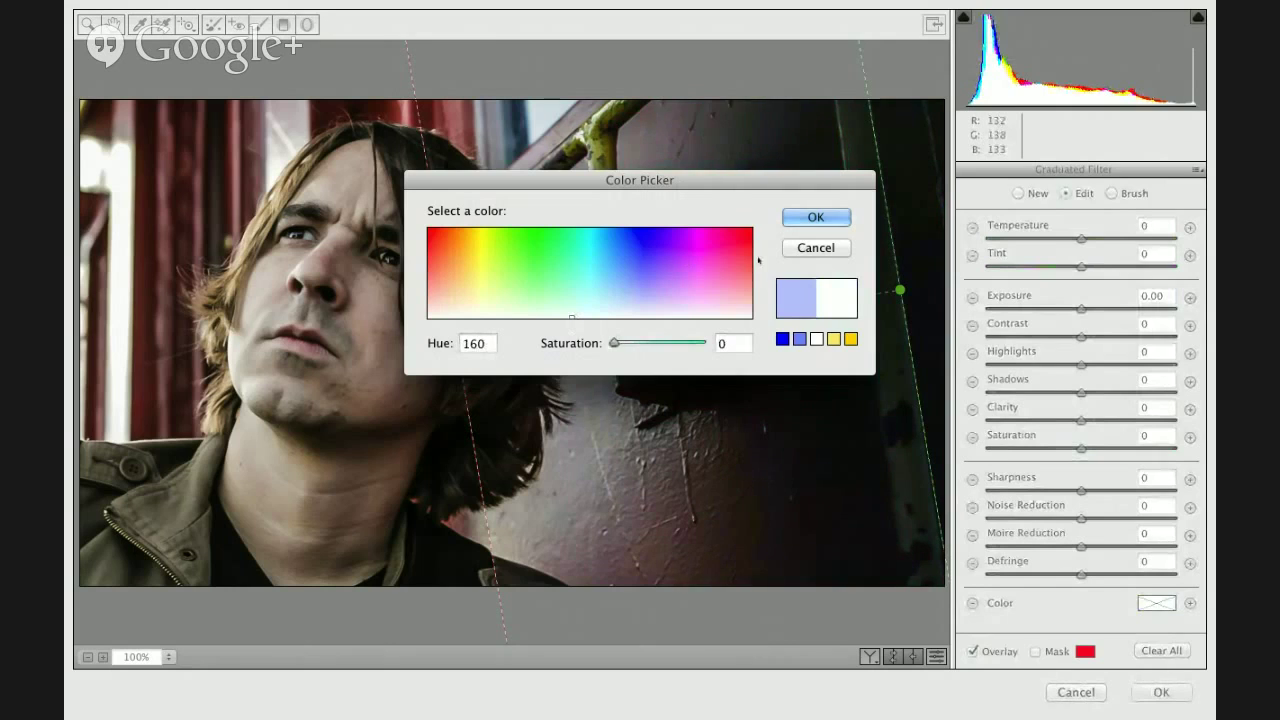
{"action": "left_click", "coordinate": [816, 217]}
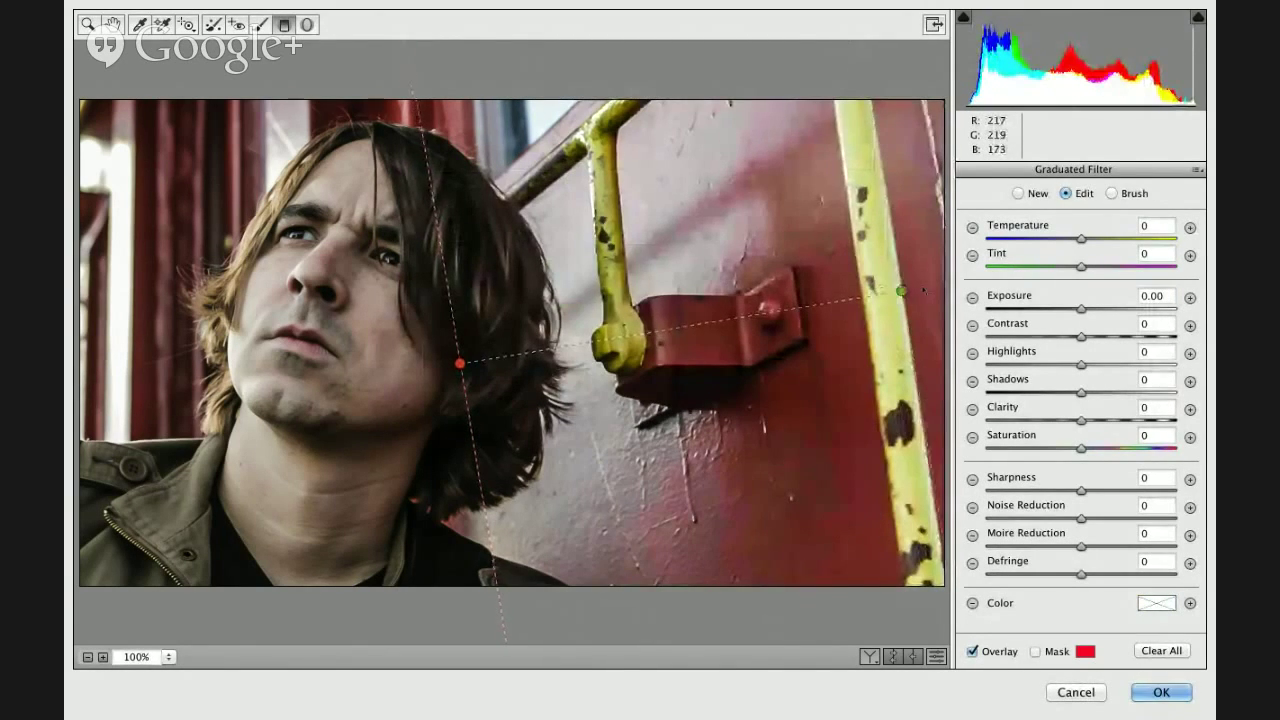
Give the filter Exposure -2.65 and Contrast -76, shifting it up and right over the wall
{"action": "left_click_drag", "start_coordinate": [901, 290], "coordinate": [922, 287]}
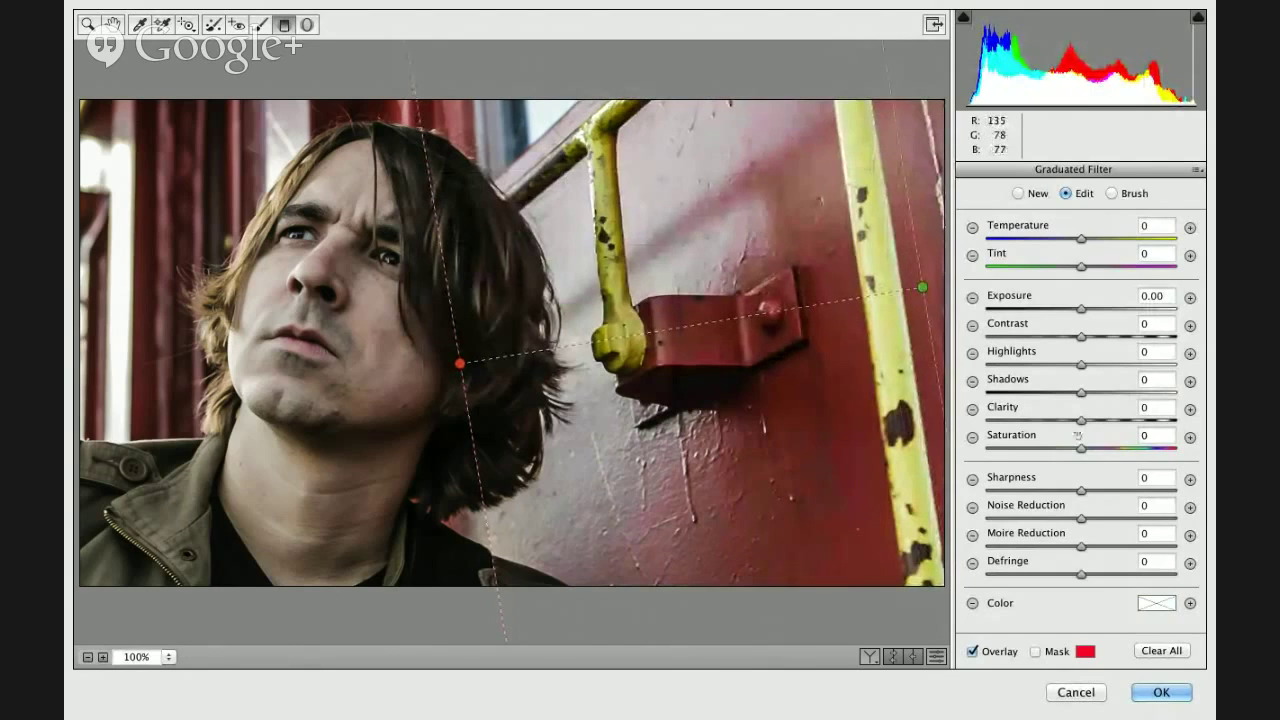
{"action": "left_click", "coordinate": [1048, 309]}
{"action": "left_click_drag", "start_coordinate": [1048, 309], "coordinate": [1016, 337]}
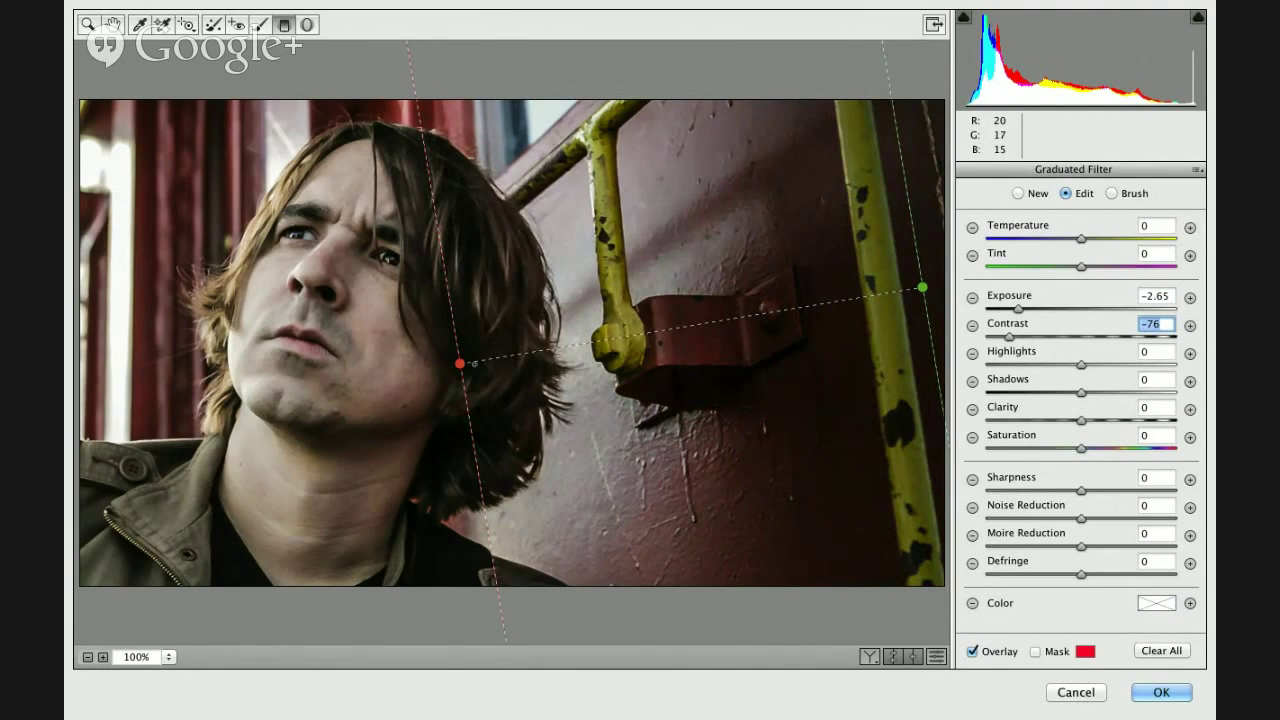
{"action": "left_click_drag", "start_coordinate": [905, 291], "coordinate": [997, 269]}
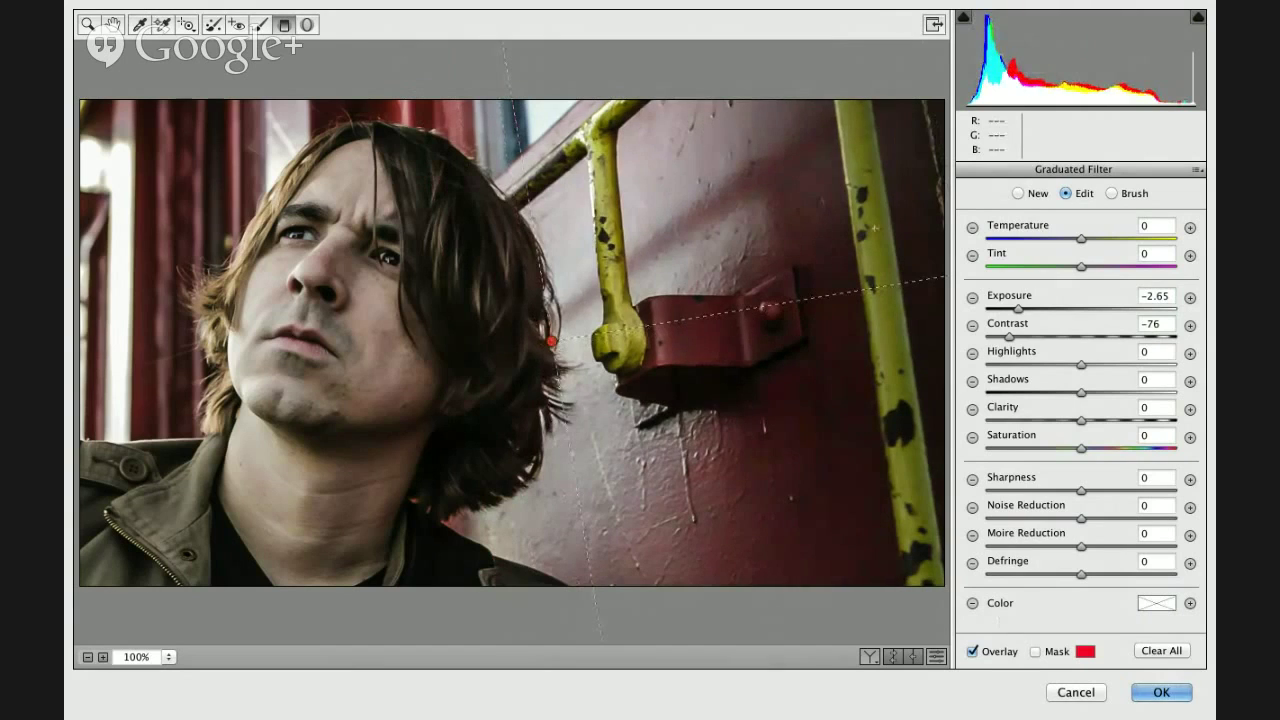
Split-tone with highlights at hue 26, saturation 7 and shadows at hue 230, saturation about 7
{"action": "key", "text": "h"}
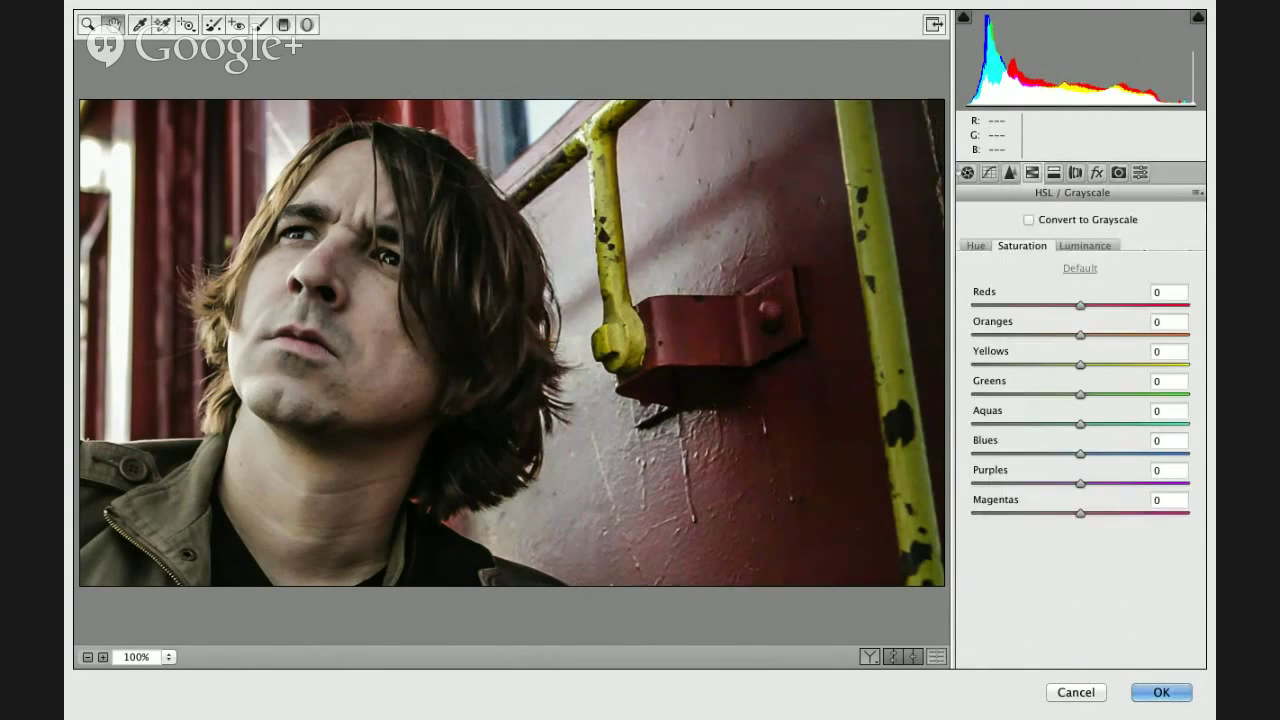
{"action": "key", "text": "super+alt+5"}
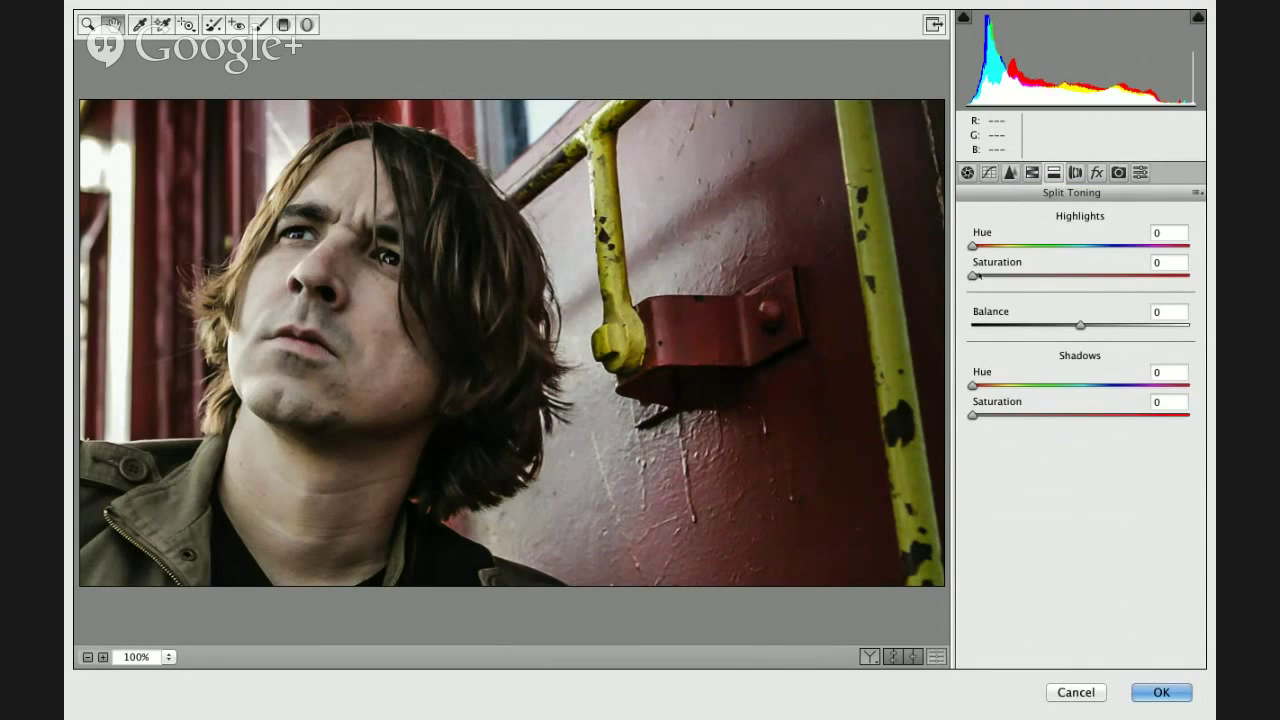
{"action": "left_click_drag", "start_coordinate": [972, 277], "coordinate": [987, 246]}
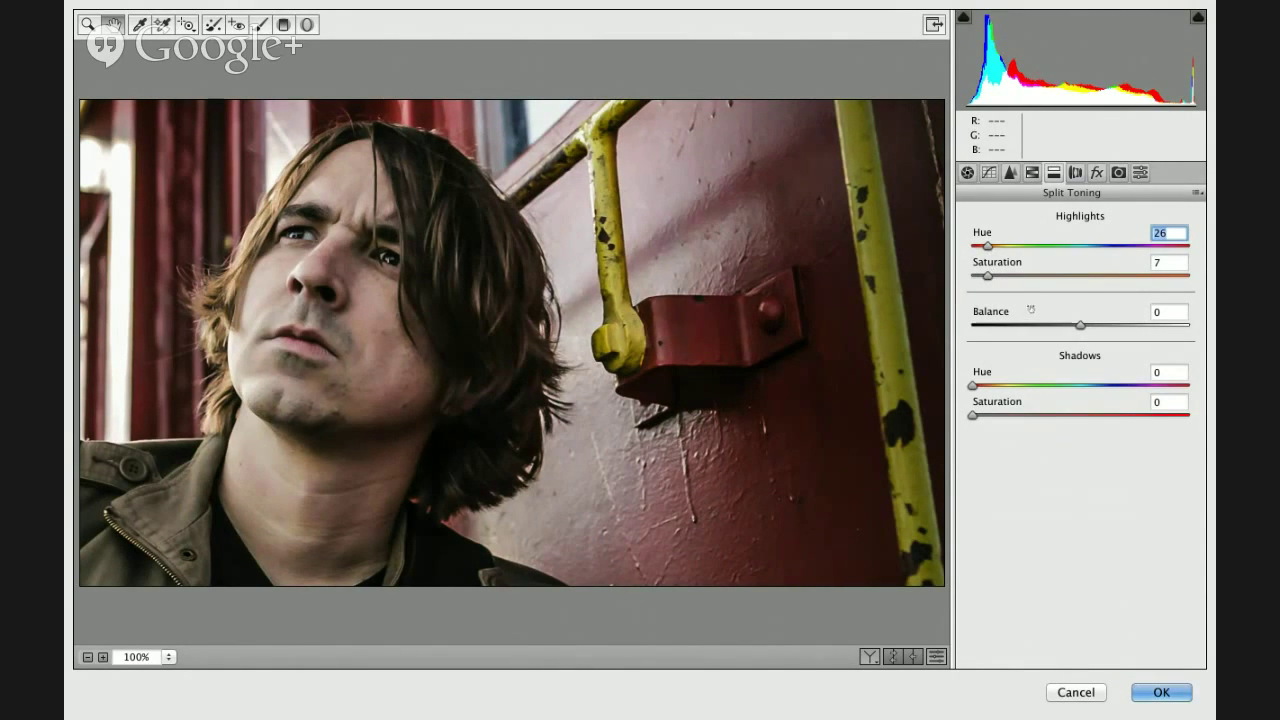
{"action": "left_click_drag", "start_coordinate": [986, 386], "coordinate": [1112, 387]}
{"action": "key", "text": "Tab"}
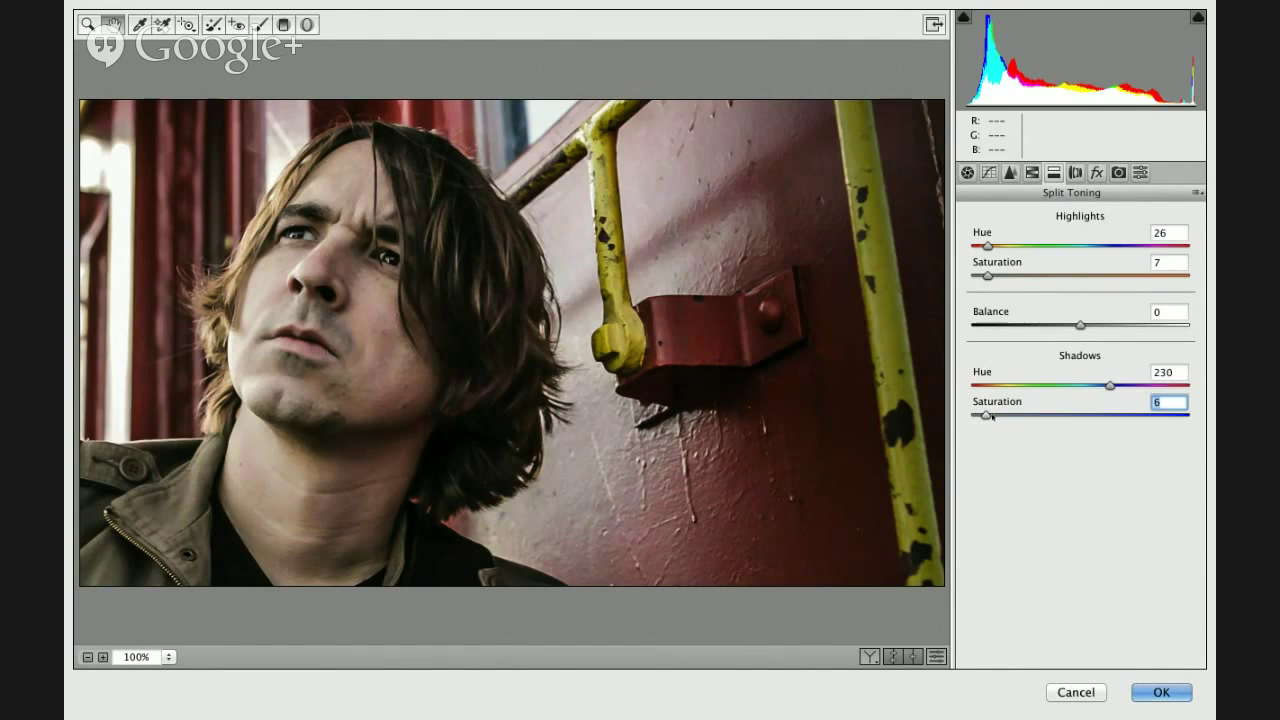
{"action": "key", "text": "Up"}
{"action": "key", "text": "super+alt+6"}
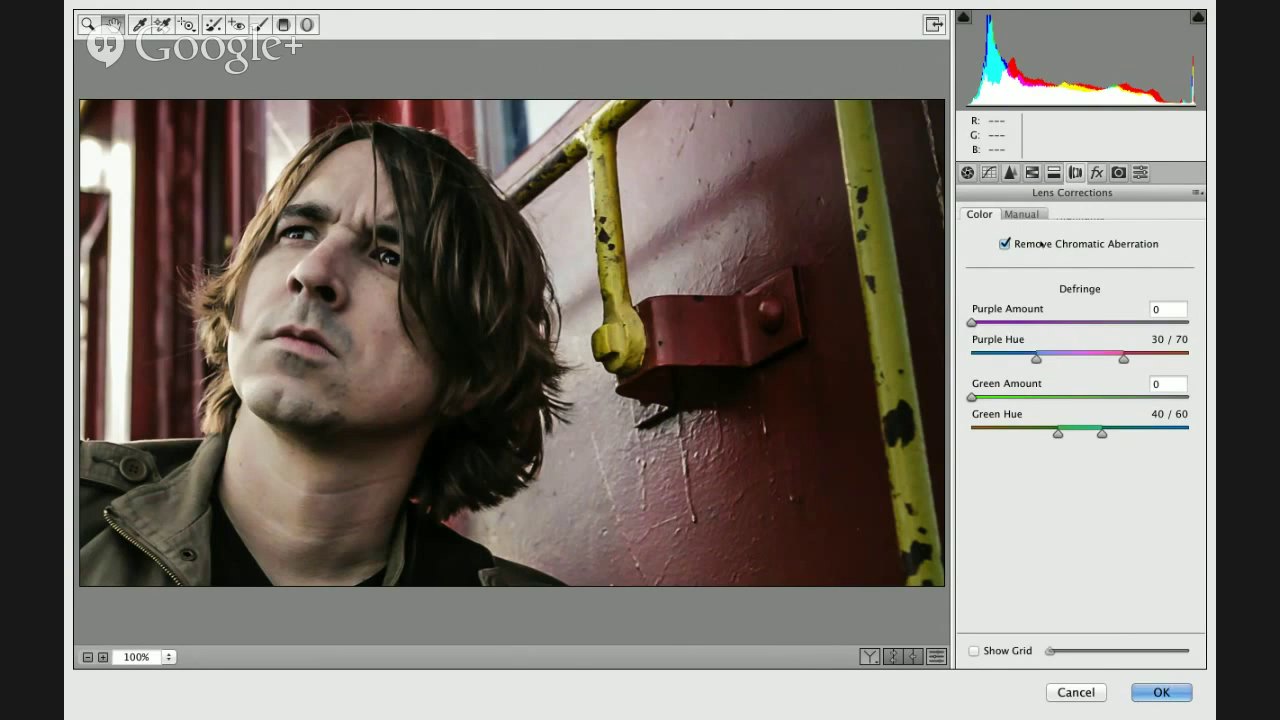
Turn off chromatic aberration removal and try the Vertical Upright perspective correction, toggling it to compare
{"action": "left_click", "coordinate": [1043, 244]}
{"action": "left_click", "coordinate": [1022, 214]}
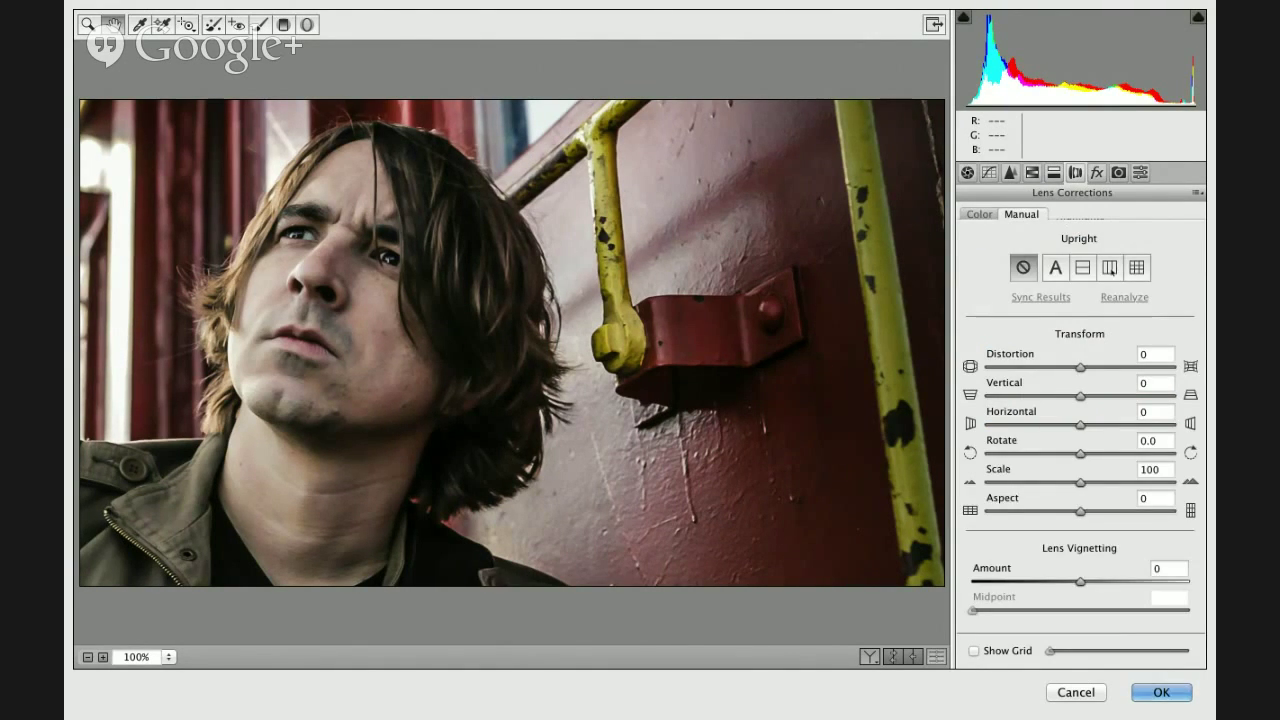
{"action": "left_click", "coordinate": [1107, 269]}
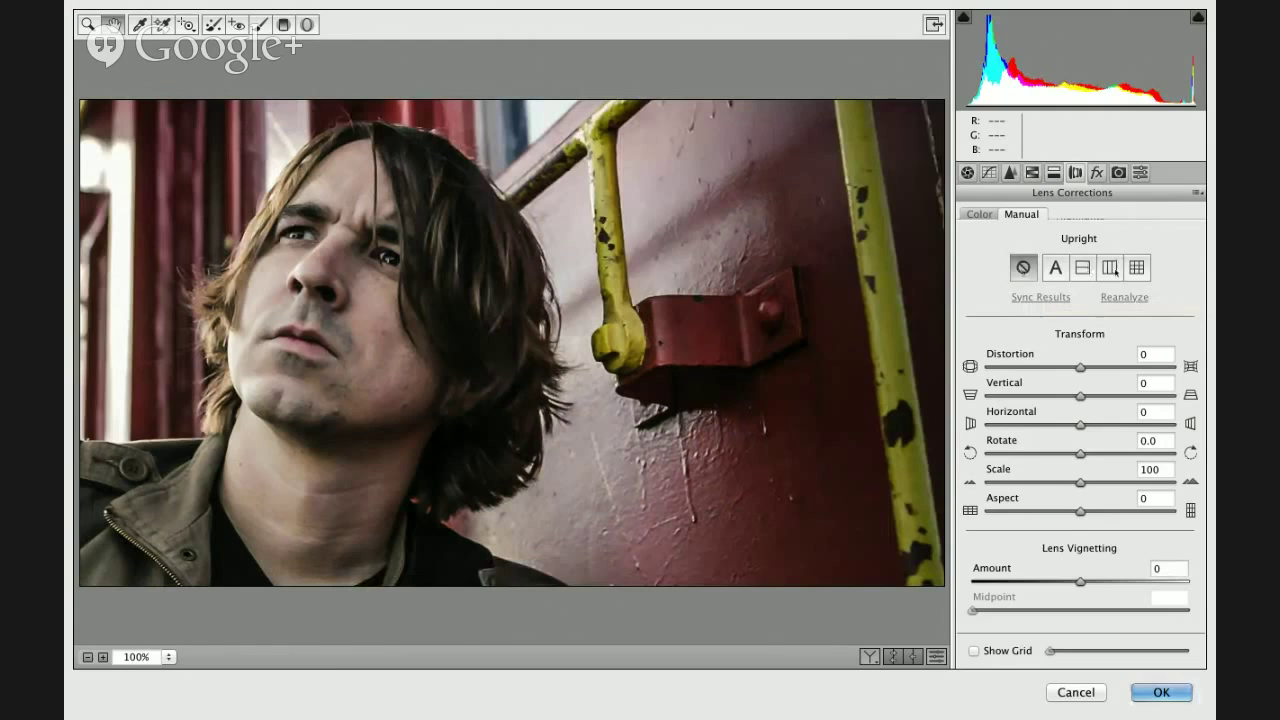
{"action": "left_click", "coordinate": [1108, 268]}
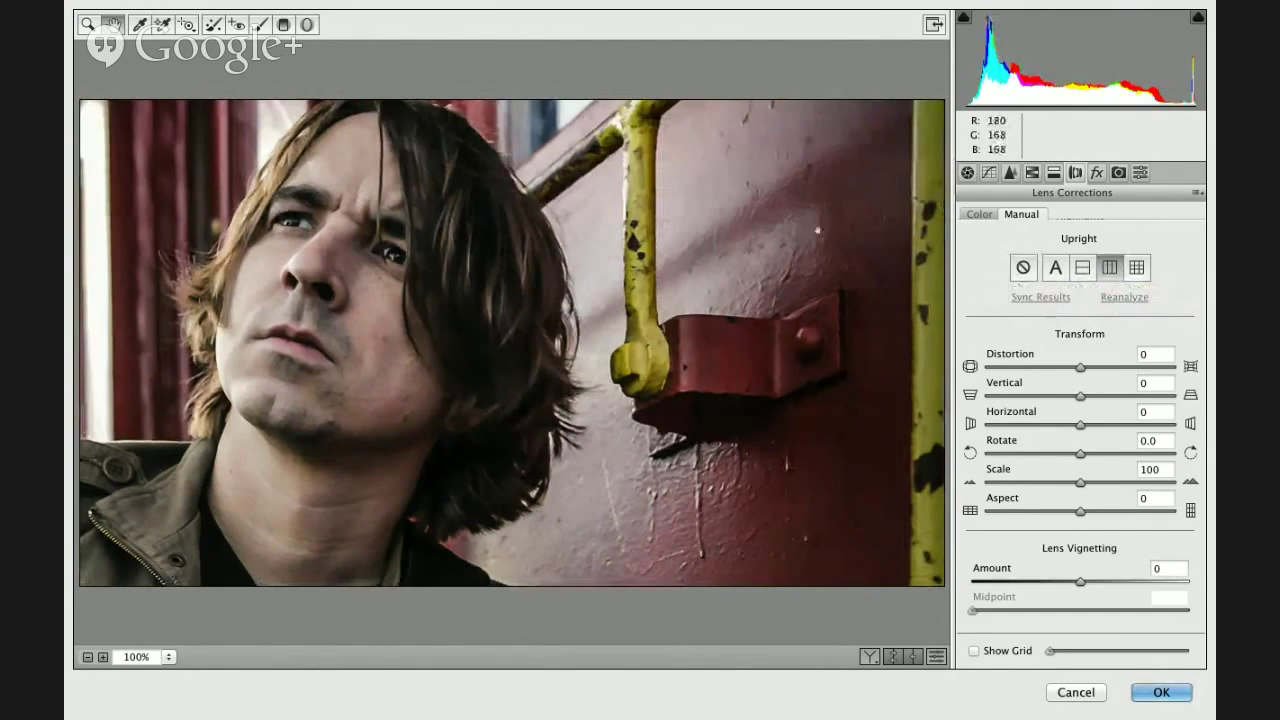
Add a post-crop vignette at amount -9 and bring up the presets list
{"action": "left_click", "coordinate": [1096, 174]}
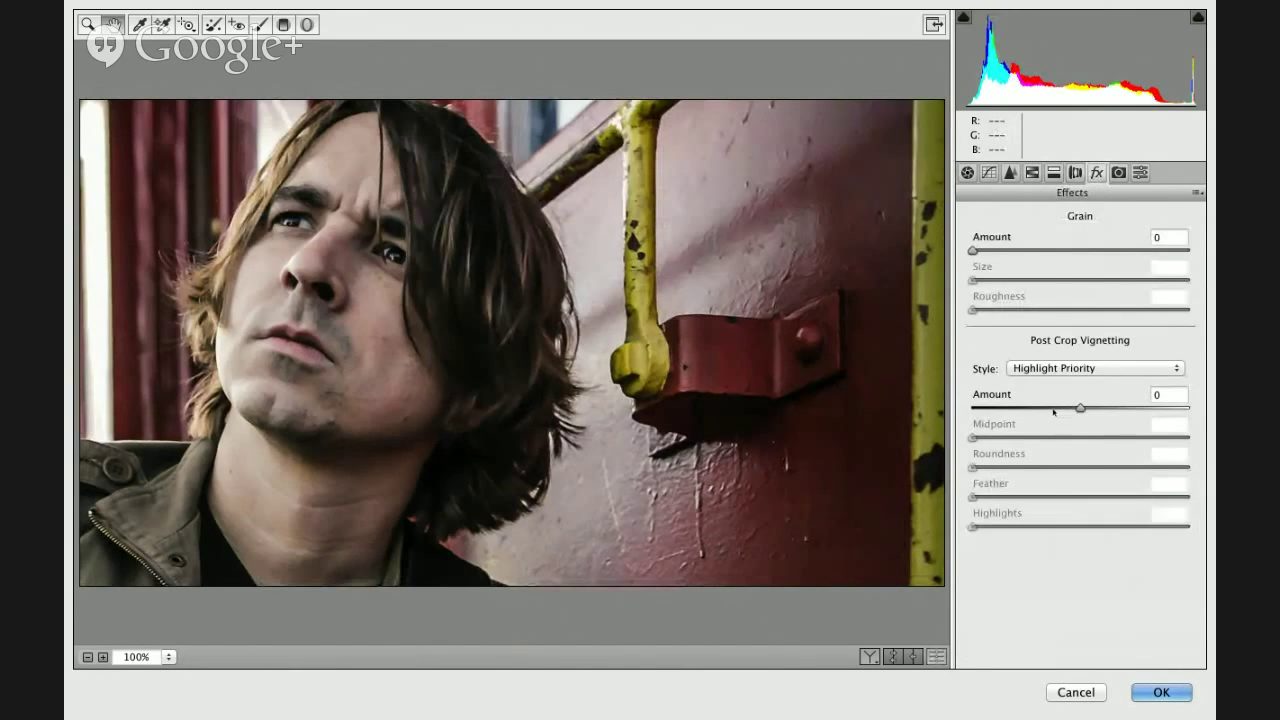
{"action": "left_click", "coordinate": [1048, 408]}
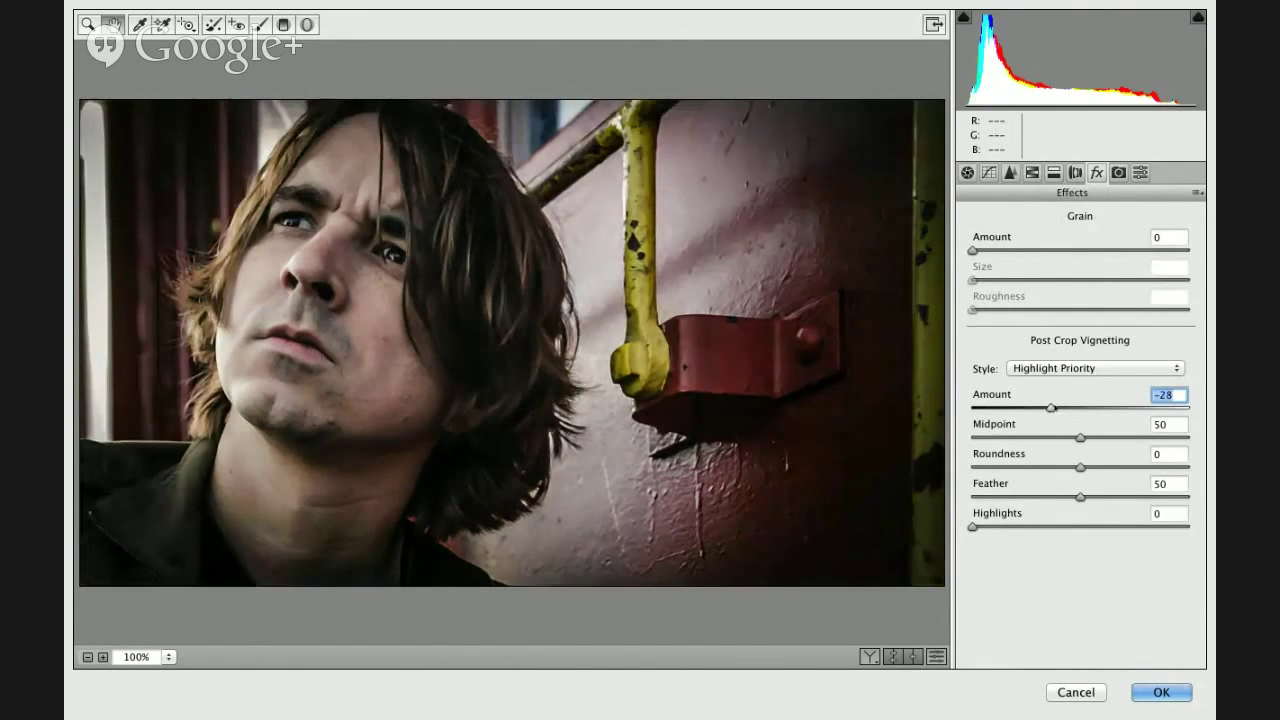
{"action": "left_click_drag", "start_coordinate": [1051, 408], "coordinate": [1070, 408]}
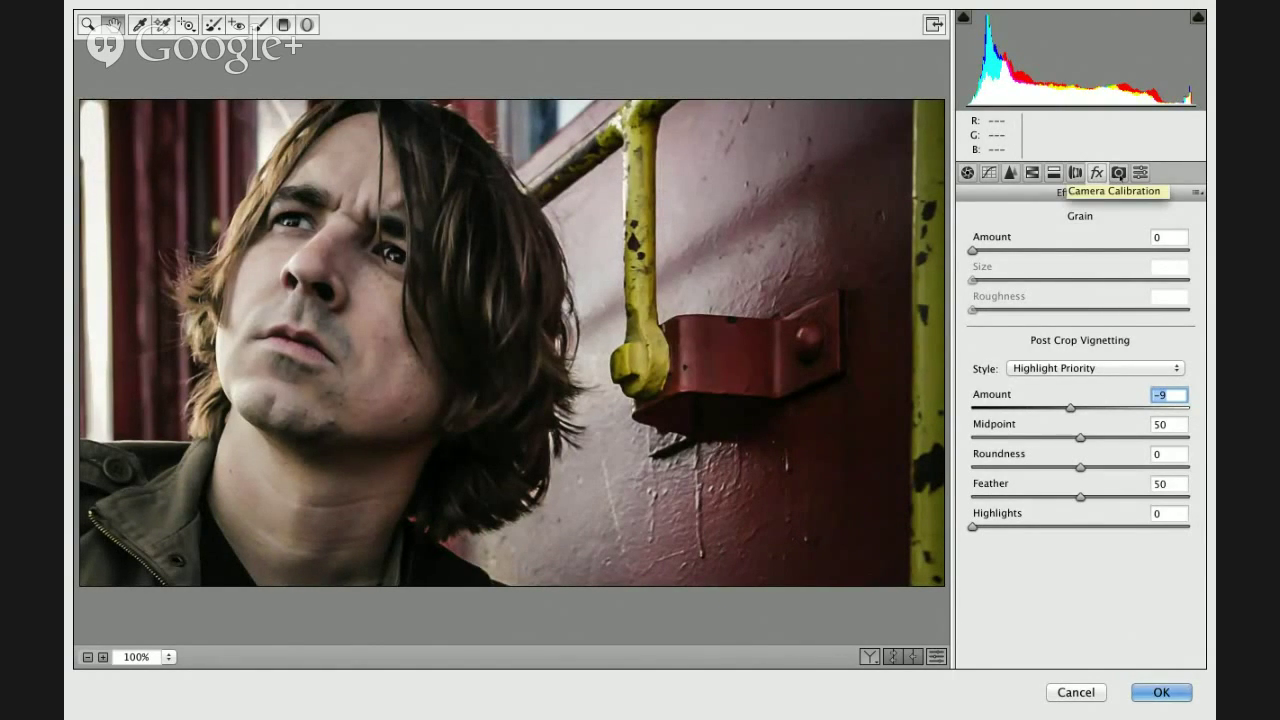
{"action": "left_click", "coordinate": [1140, 172]}
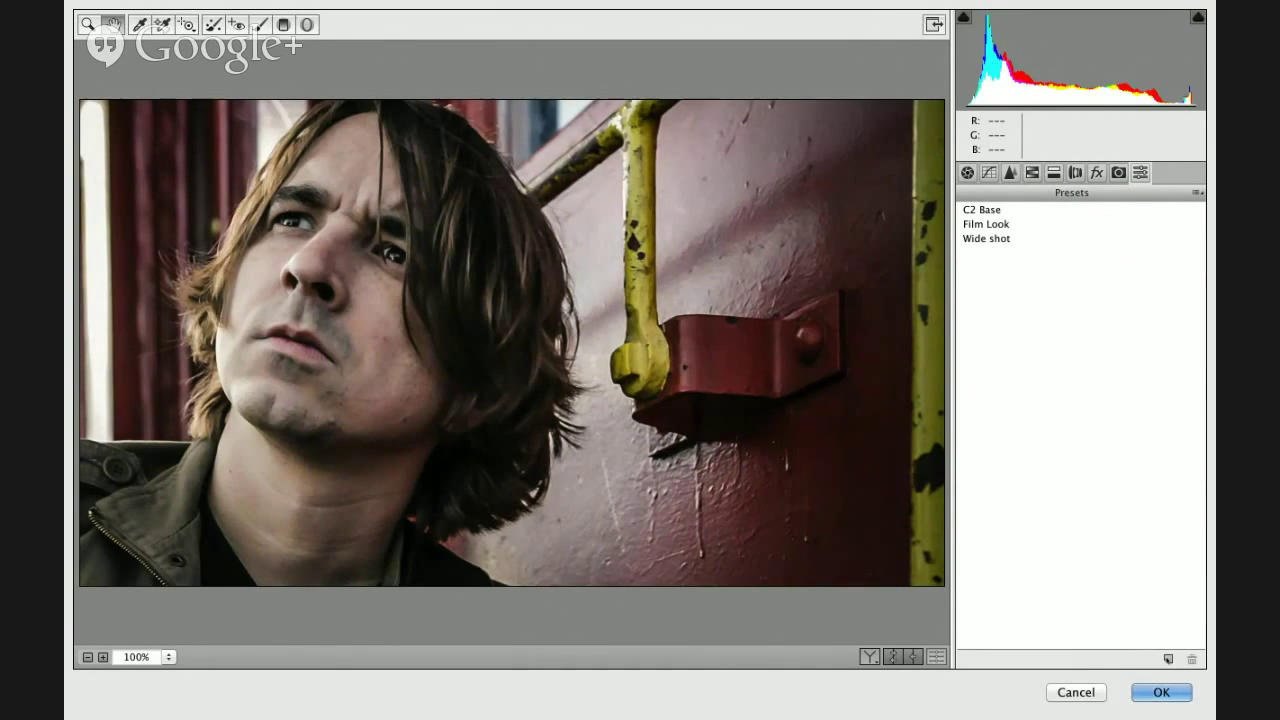
Save the current Camera Raw settings as a new preset named Film Look 3
{"action": "key", "text": "ctrl+alt+n"}
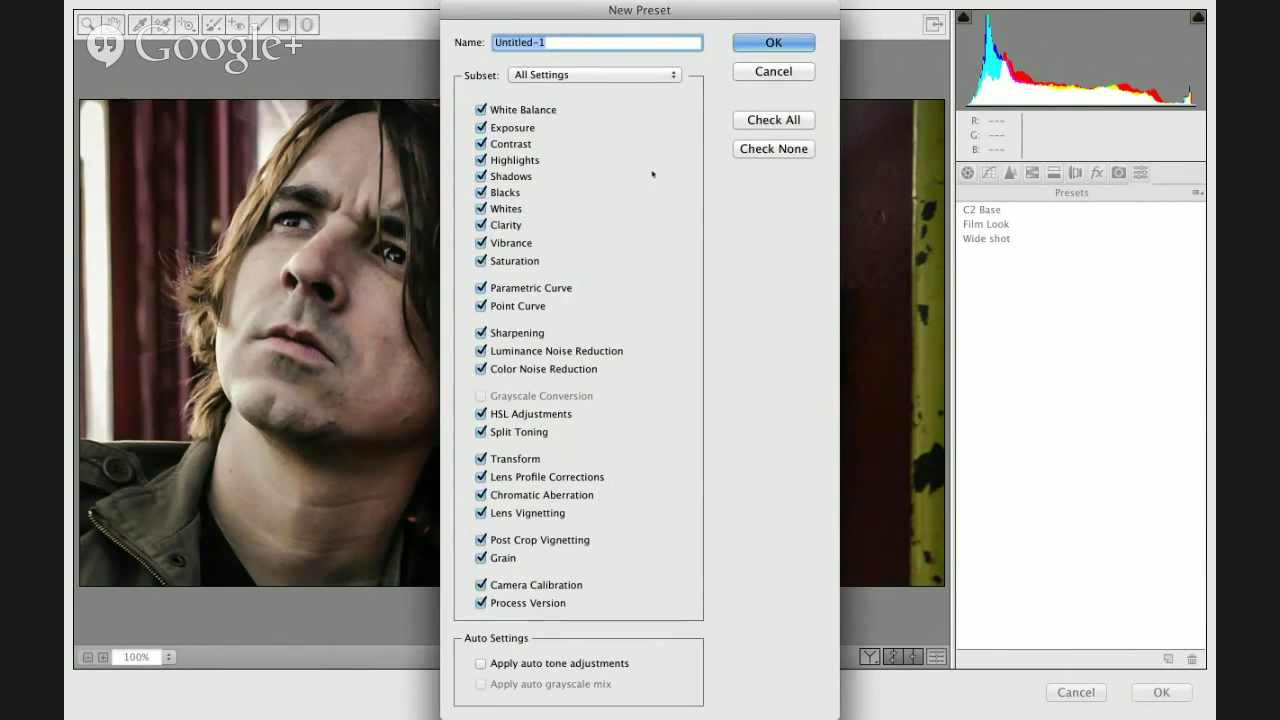
{"action": "type", "text": "Film Look 3"}
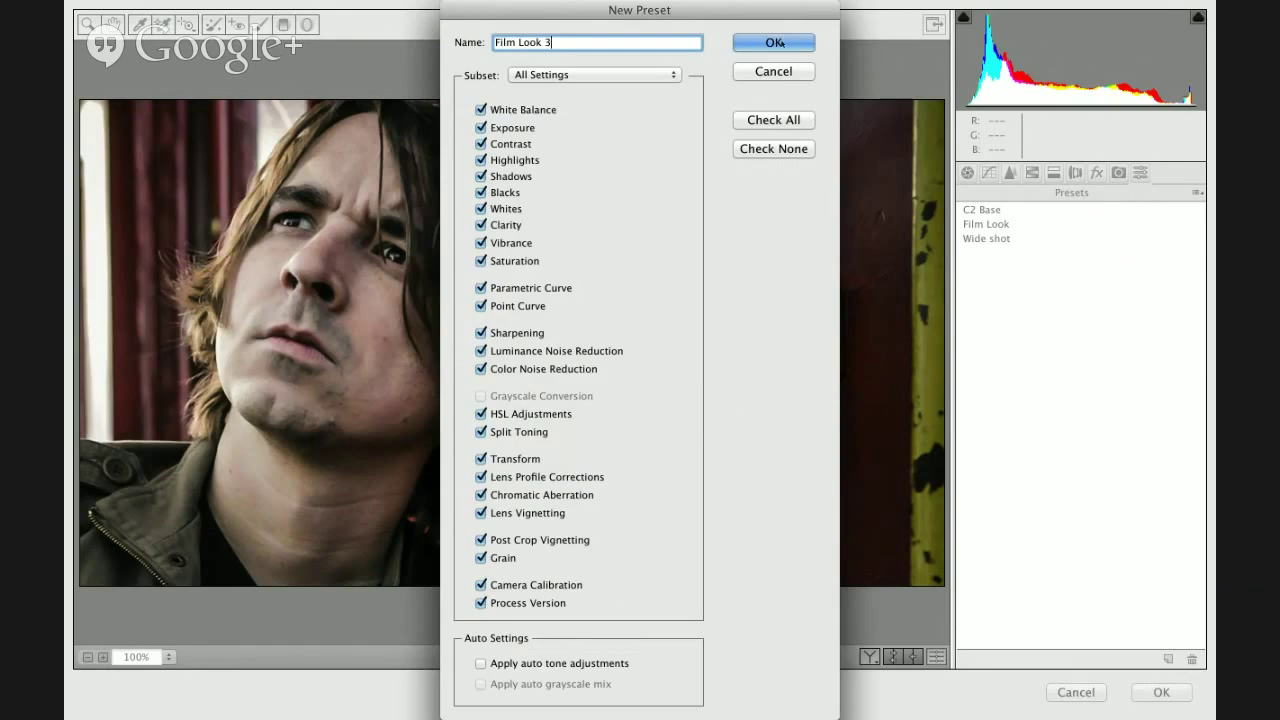
{"action": "left_click", "coordinate": [776, 43]}
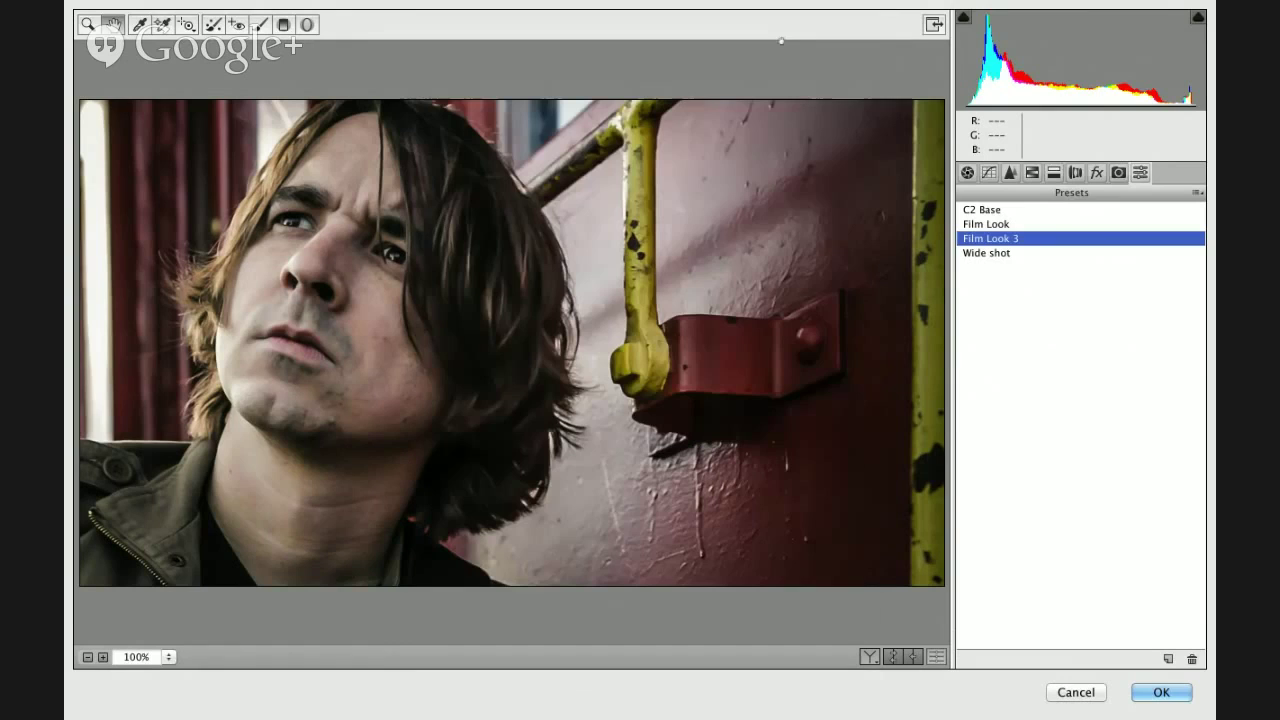
Compare the Film Look, Wide shot and Film Look 3 presets, settling on Film Look 3
{"action": "left_click", "coordinate": [1003, 226]}
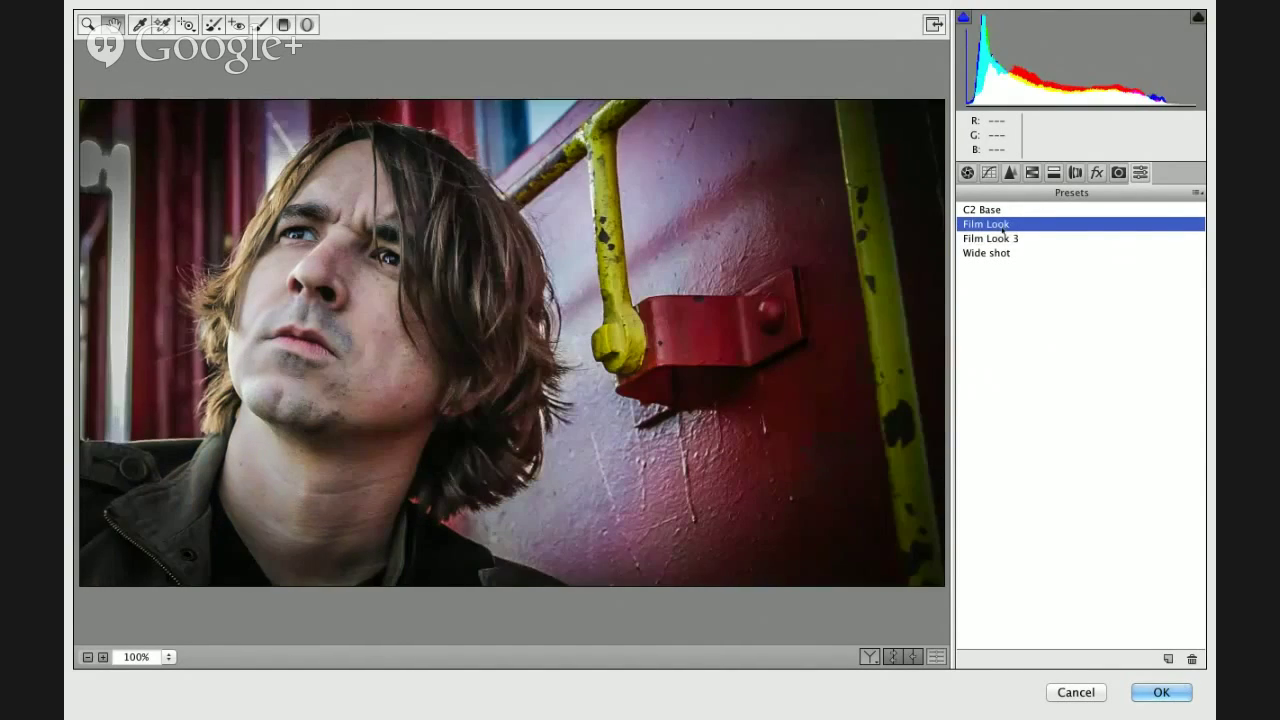
{"action": "left_click", "coordinate": [994, 254]}
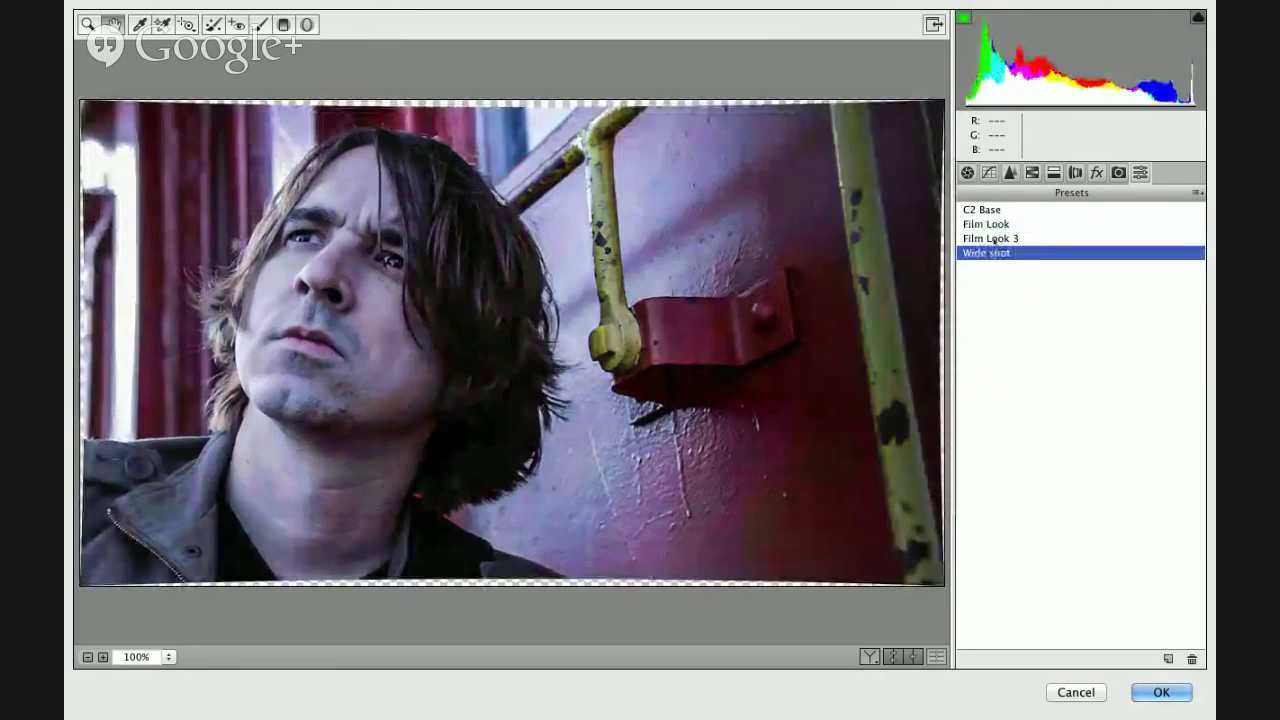
{"action": "left_click", "coordinate": [990, 239]}
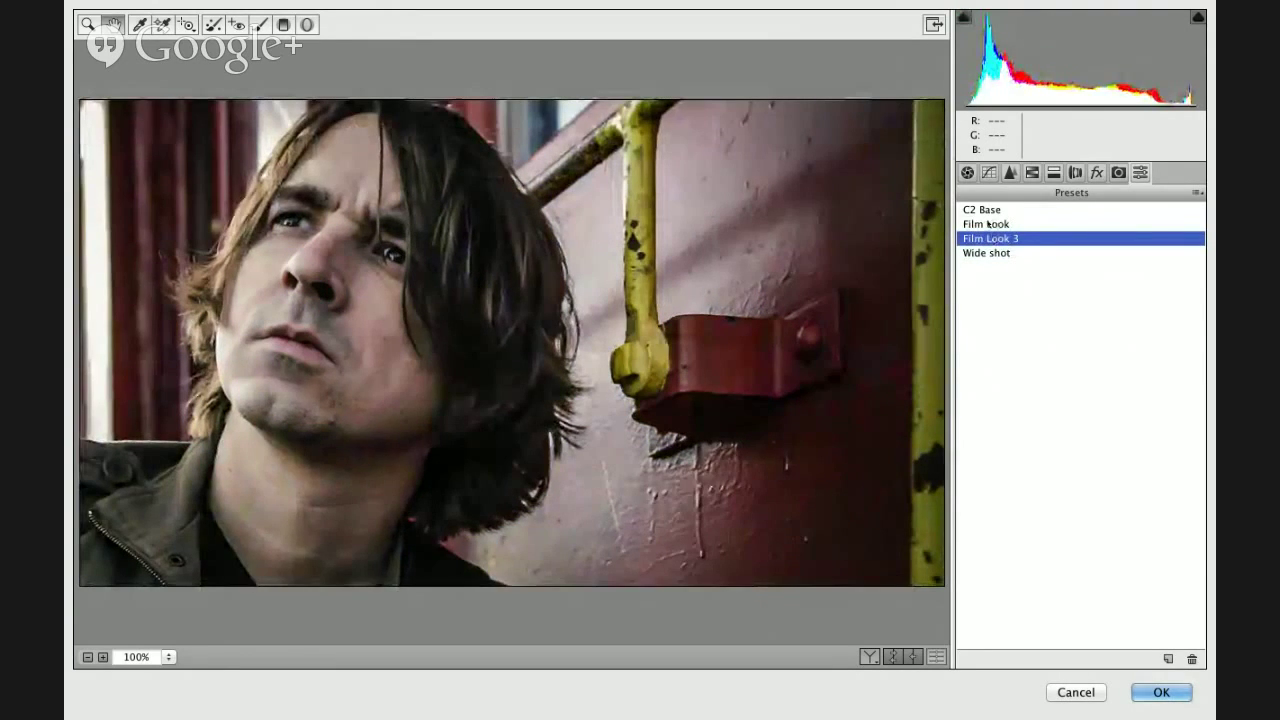
{"action": "left_click", "coordinate": [988, 225]}
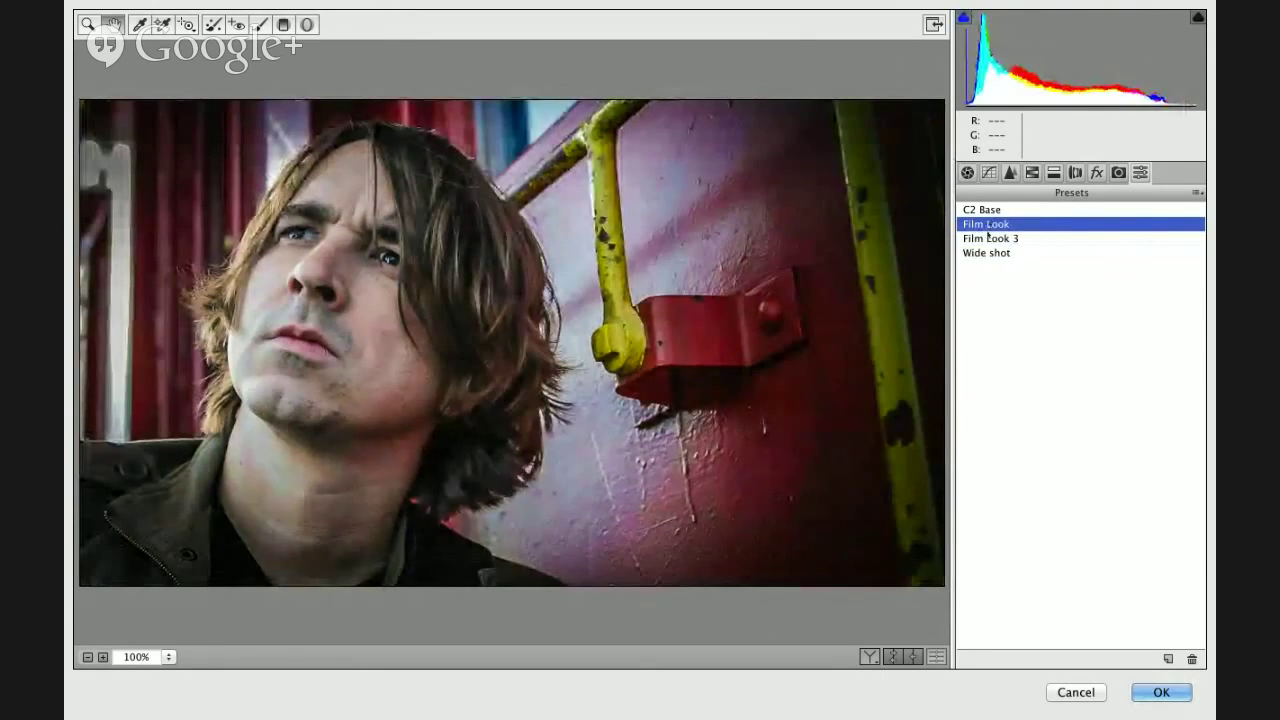
{"action": "left_click", "coordinate": [989, 238]}
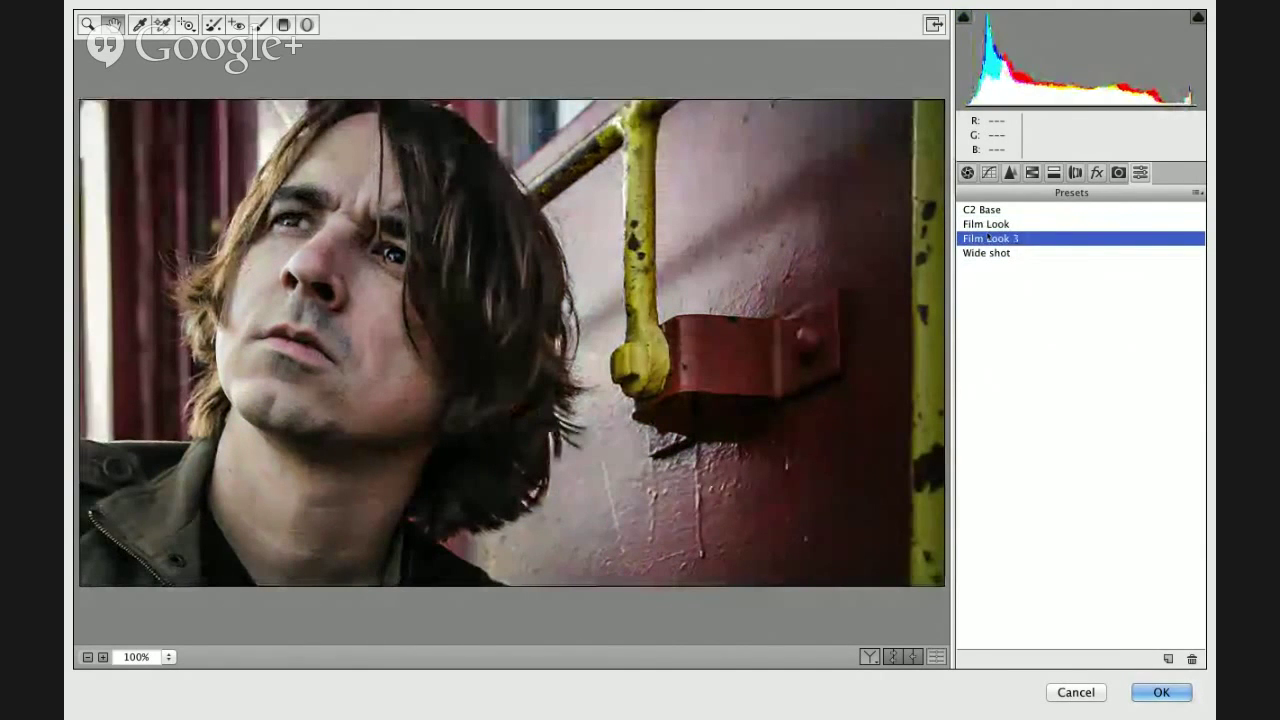
{"action": "left_click", "coordinate": [989, 226]}
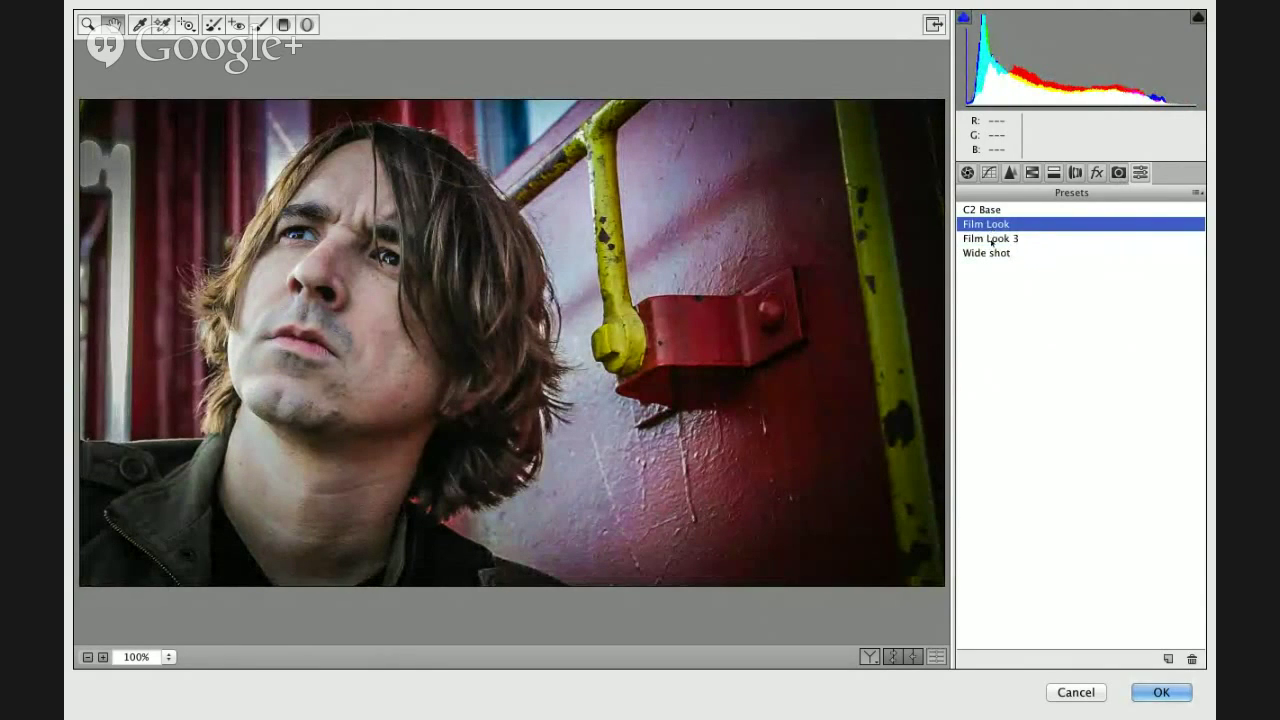
{"action": "left_click", "coordinate": [991, 240]}
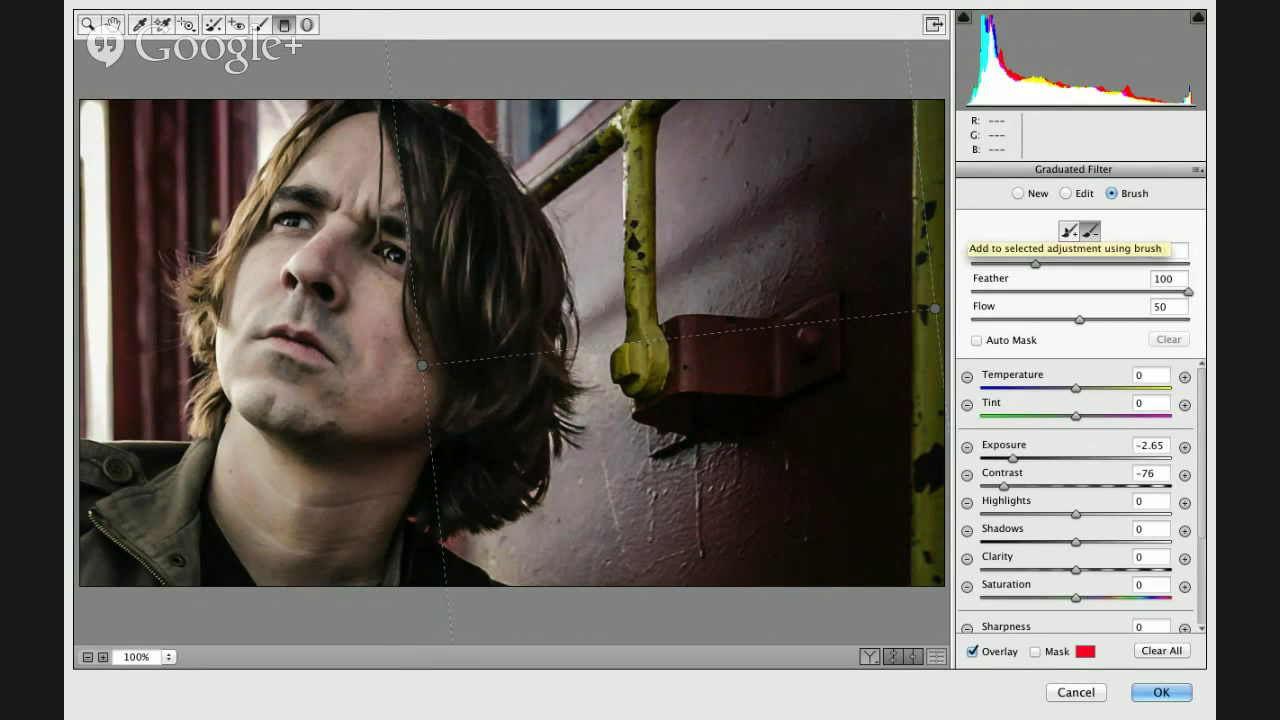
Paint the darkening onto the wall around the yellow pipe top and the red bracket
{"action": "left_click", "coordinate": [1069, 231]}
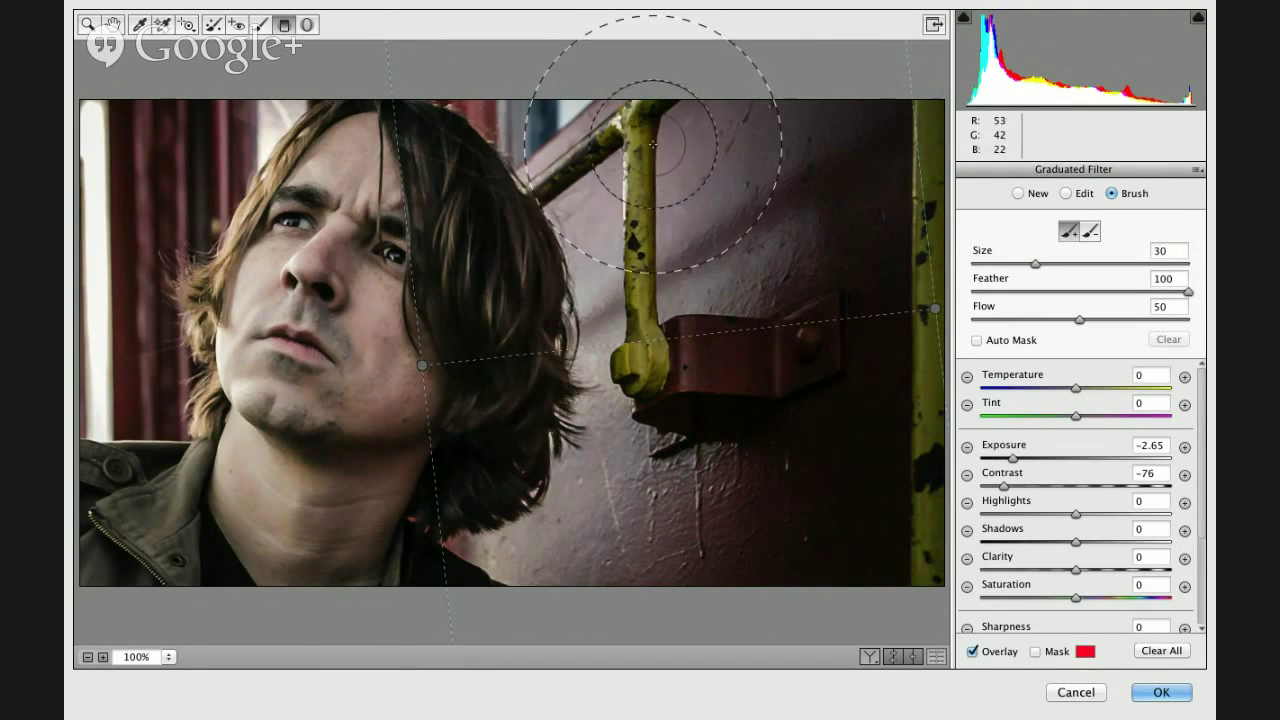
{"action": "mouse_move", "coordinate": [645, 135]}
{"action": "left_mouse_down"}
{"action": "mouse_move", "coordinate": [695, 125]}
{"action": "mouse_move", "coordinate": [657, 60]}
{"action": "mouse_move", "coordinate": [720, 85]}
{"action": "left_mouse_up"}
{"action": "mouse_move", "coordinate": [738, 428]}
{"action": "left_mouse_down"}
{"action": "mouse_move", "coordinate": [689, 529]}
{"action": "mouse_move", "coordinate": [614, 543]}
{"action": "mouse_move", "coordinate": [586, 600]}
{"action": "left_mouse_up"}
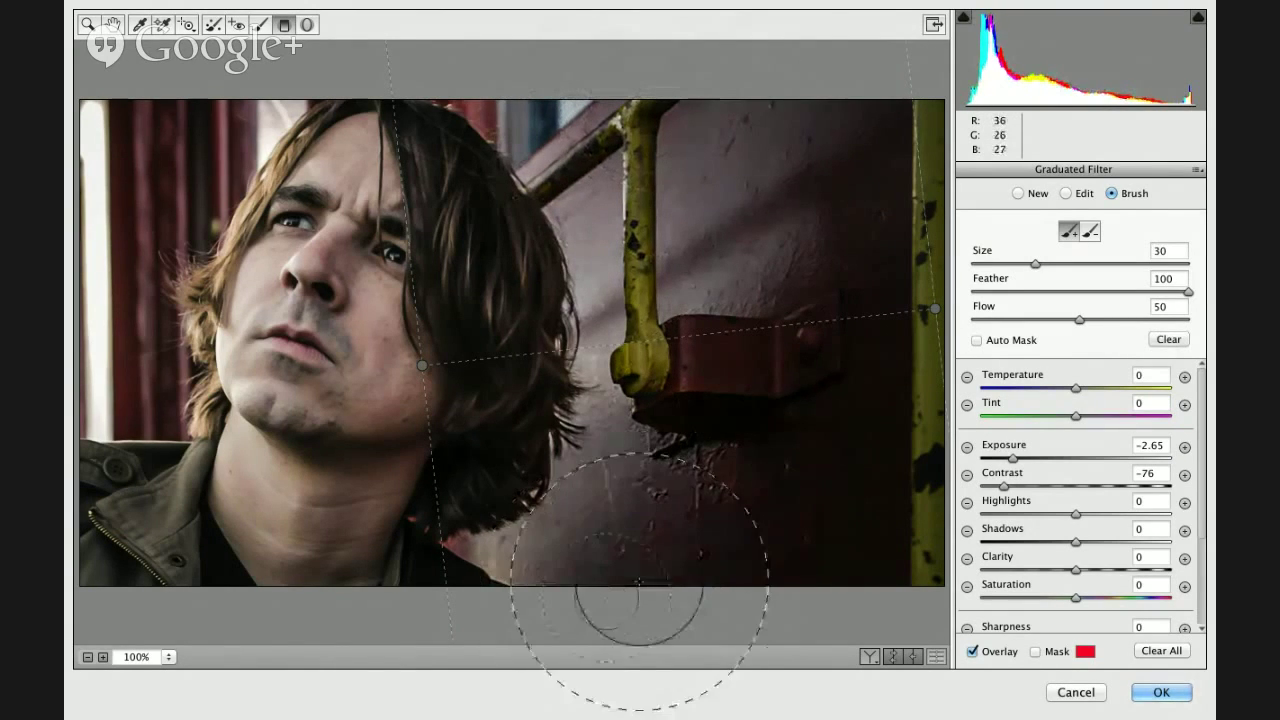
{"action": "mouse_move", "coordinate": [697, 143]}
{"action": "left_mouse_down"}
{"action": "mouse_move", "coordinate": [614, 71]}
{"action": "mouse_move", "coordinate": [560, 80]}
{"action": "left_mouse_up"}
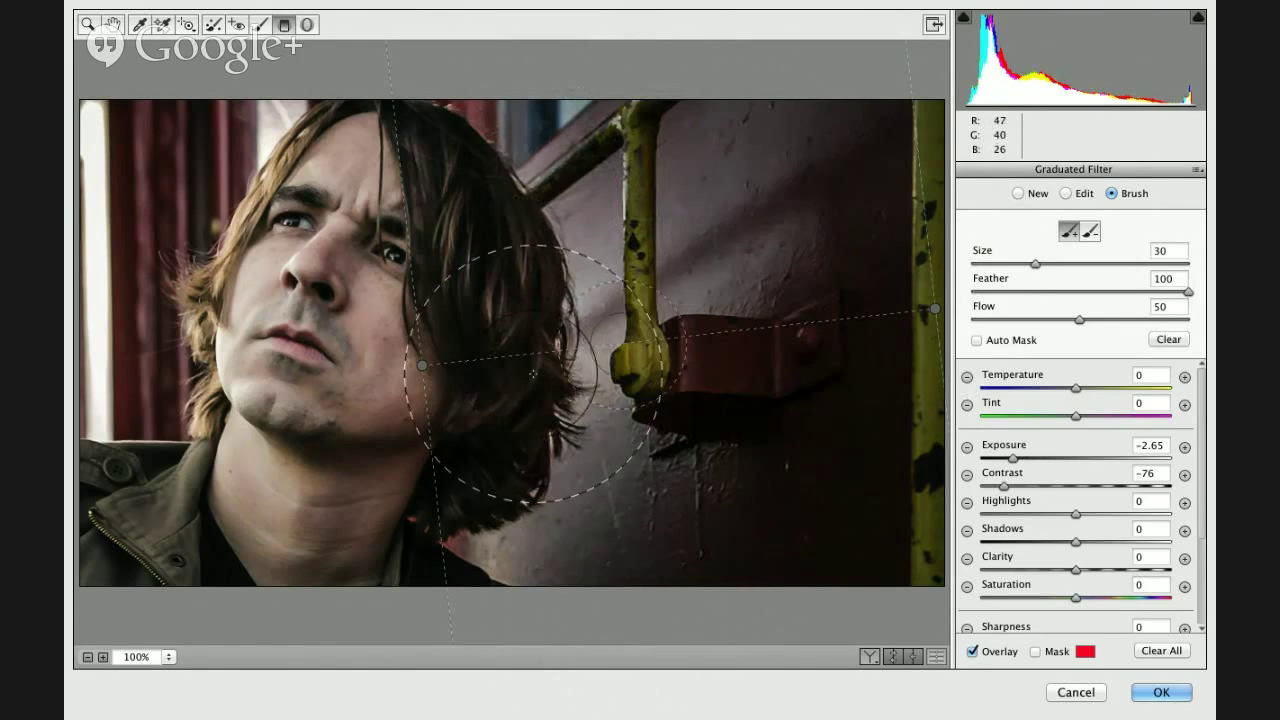
Erase the darkening from the face and hair
{"action": "left_click", "coordinate": [1089, 233]}
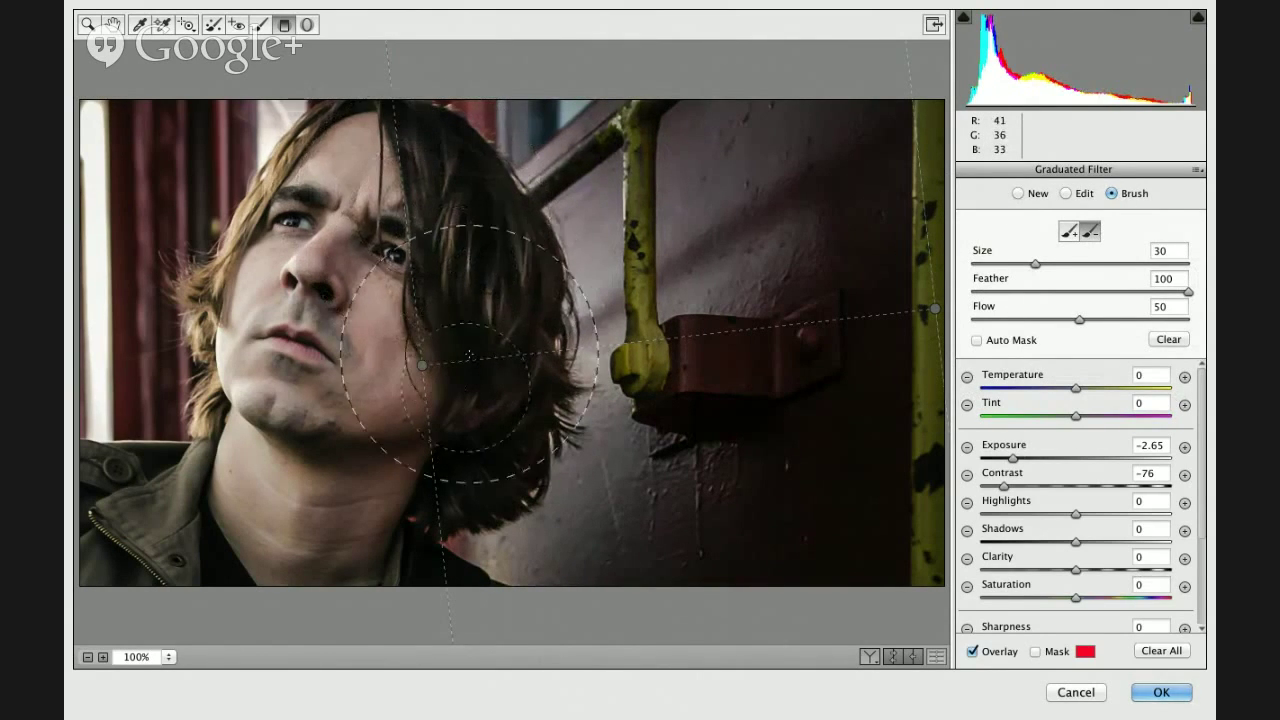
{"action": "mouse_move", "coordinate": [440, 412]}
{"action": "left_mouse_down"}
{"action": "mouse_move", "coordinate": [427, 306]}
{"action": "mouse_move", "coordinate": [402, 258]}
{"action": "mouse_move", "coordinate": [454, 326]}
{"action": "mouse_move", "coordinate": [445, 439]}
{"action": "mouse_move", "coordinate": [429, 465]}
{"action": "mouse_move", "coordinate": [442, 401]}
{"action": "mouse_move", "coordinate": [424, 292]}
{"action": "mouse_move", "coordinate": [391, 245]}
{"action": "left_mouse_up"}
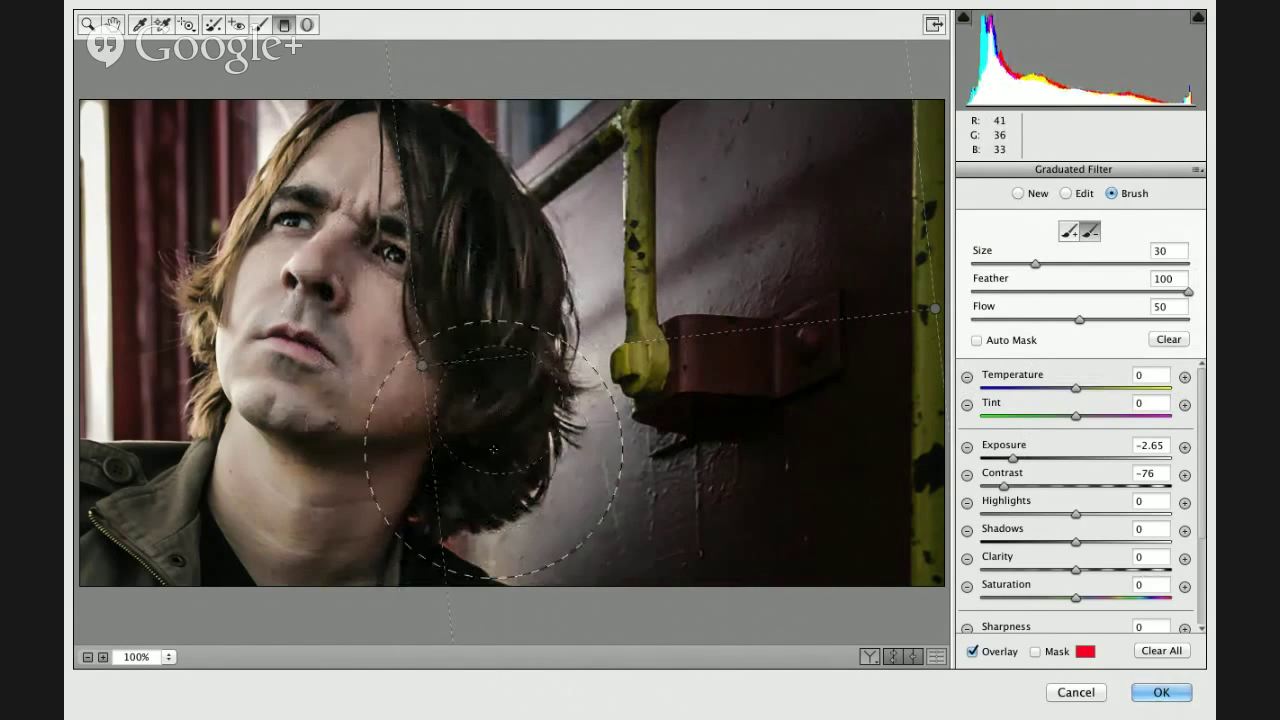
{"action": "mouse_move", "coordinate": [491, 457]}
{"action": "left_mouse_down"}
{"action": "mouse_move", "coordinate": [500, 386]}
{"action": "mouse_move", "coordinate": [443, 171]}
{"action": "mouse_move", "coordinate": [400, 86]}
{"action": "mouse_move", "coordinate": [493, 300]}
{"action": "mouse_move", "coordinate": [480, 410]}
{"action": "mouse_move", "coordinate": [440, 480]}
{"action": "mouse_move", "coordinate": [415, 210]}
{"action": "mouse_move", "coordinate": [489, 341]}
{"action": "mouse_move", "coordinate": [430, 470]}
{"action": "mouse_move", "coordinate": [430, 200]}
{"action": "mouse_move", "coordinate": [670, 82]}
{"action": "mouse_move", "coordinate": [829, 371]}
{"action": "mouse_move", "coordinate": [806, 500]}
{"action": "mouse_move", "coordinate": [880, 400]}
{"action": "mouse_move", "coordinate": [915, 218]}
{"action": "left_mouse_up"}
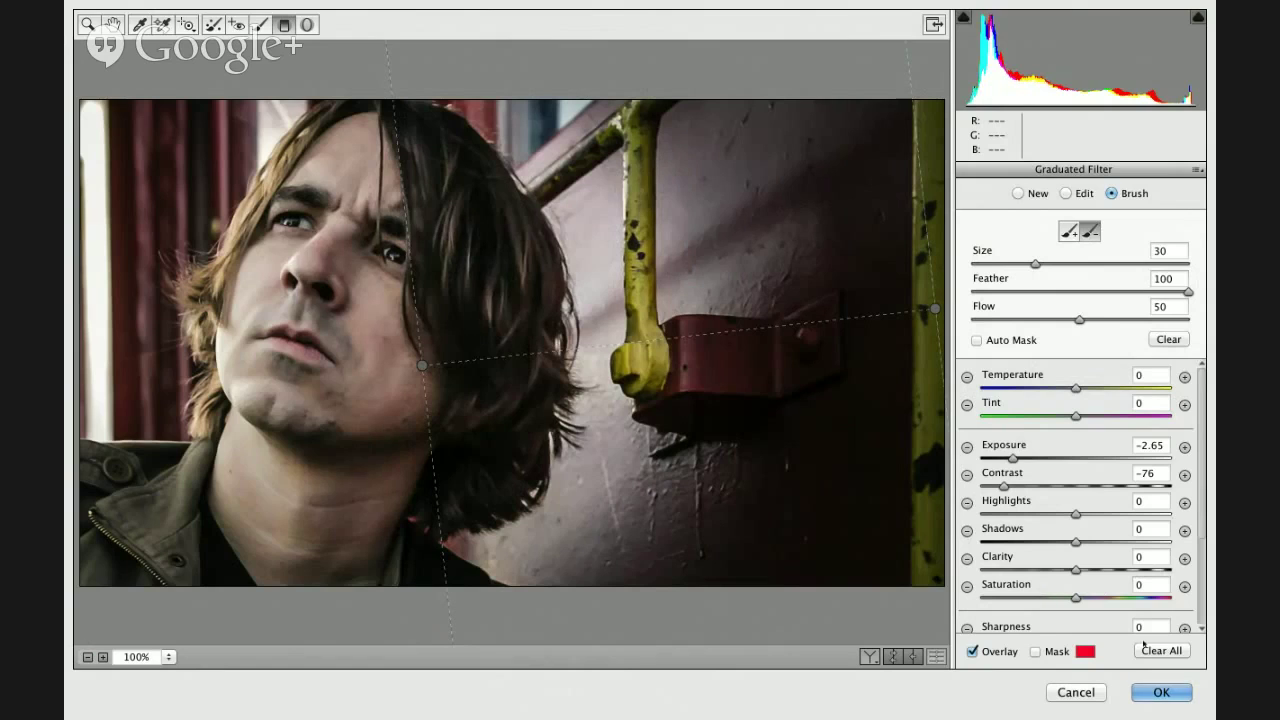
Apply the Camera Raw filter to the clip and toggle the smart filters to compare
{"action": "left_click", "coordinate": [1160, 692]}
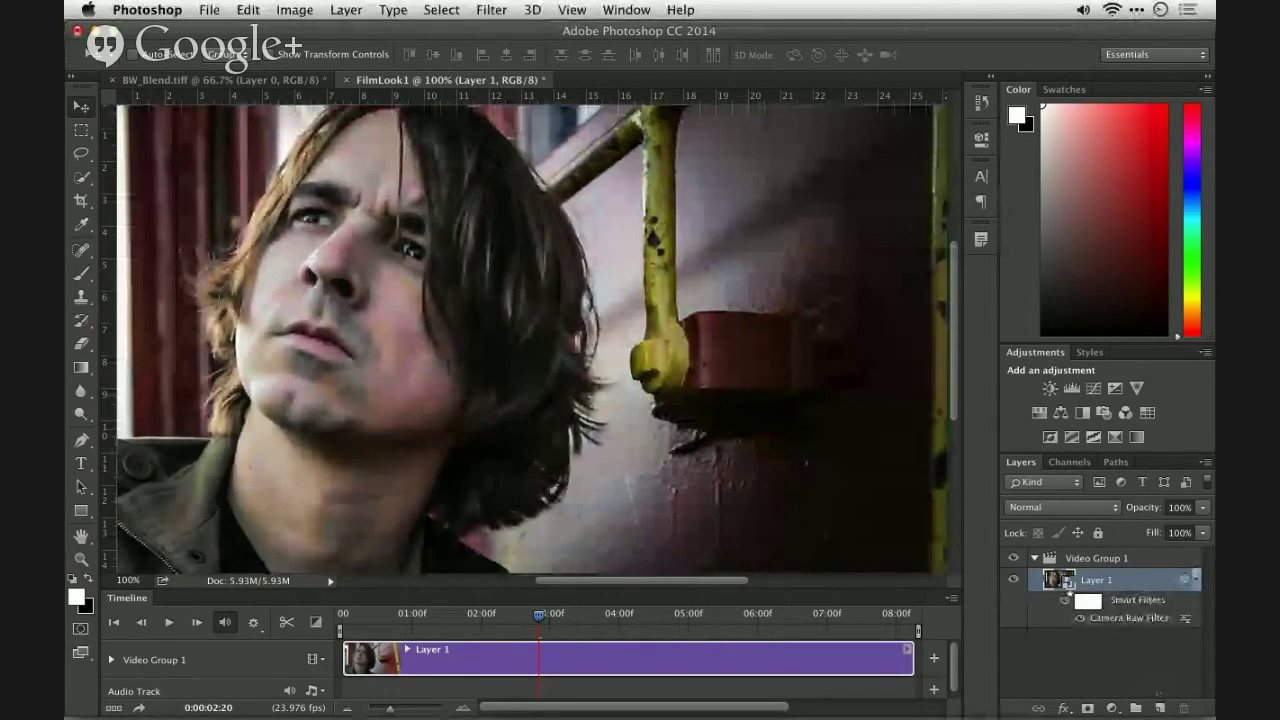
{"action": "left_click", "coordinate": [1066, 601]}
{"action": "left_click", "coordinate": [1066, 601]}
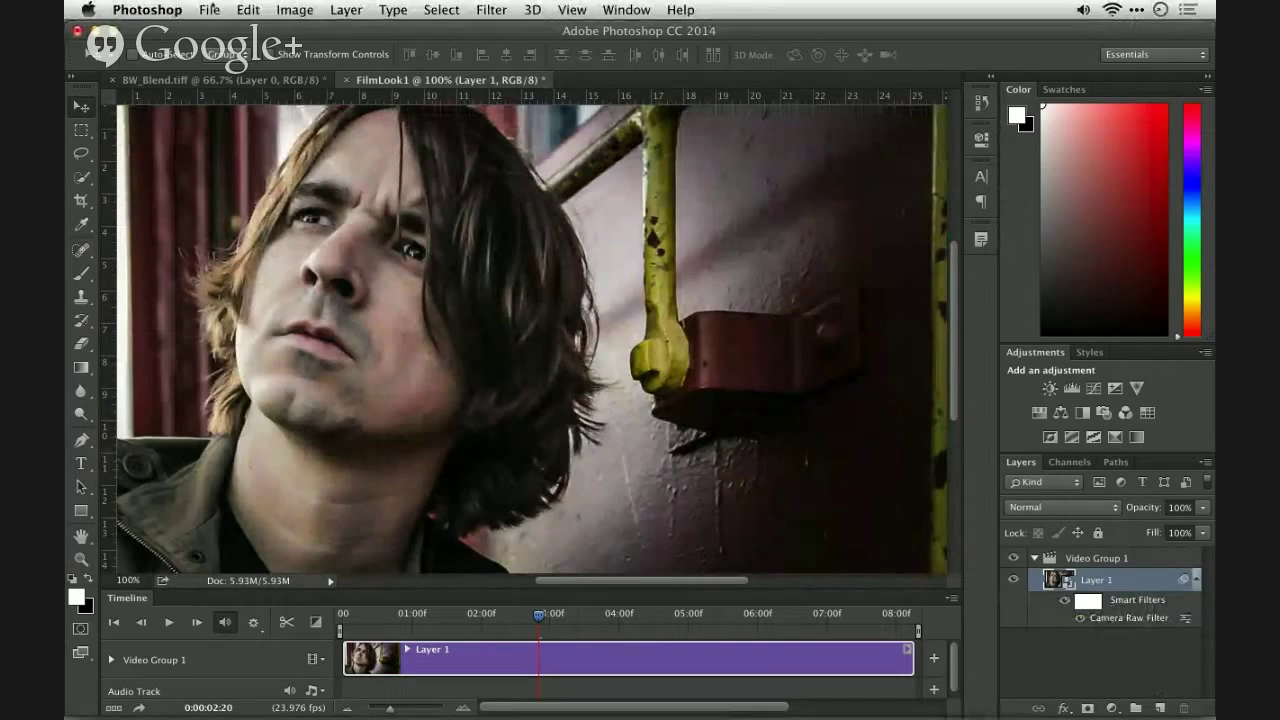
Split the clip at the playhead into Layer 1 and Layer 1 copy
{"action": "left_click", "coordinate": [210, 8]}
{"action": "left_click", "coordinate": [210, 8]}
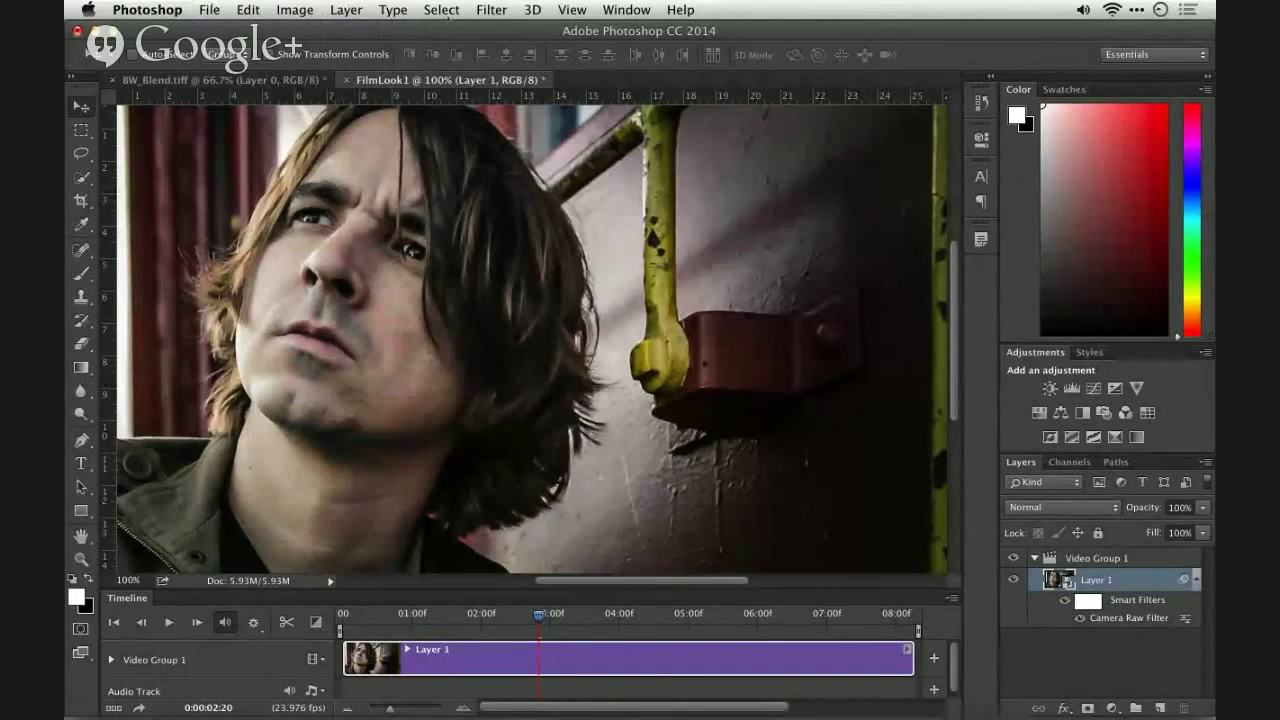
{"action": "left_click", "coordinate": [486, 9]}
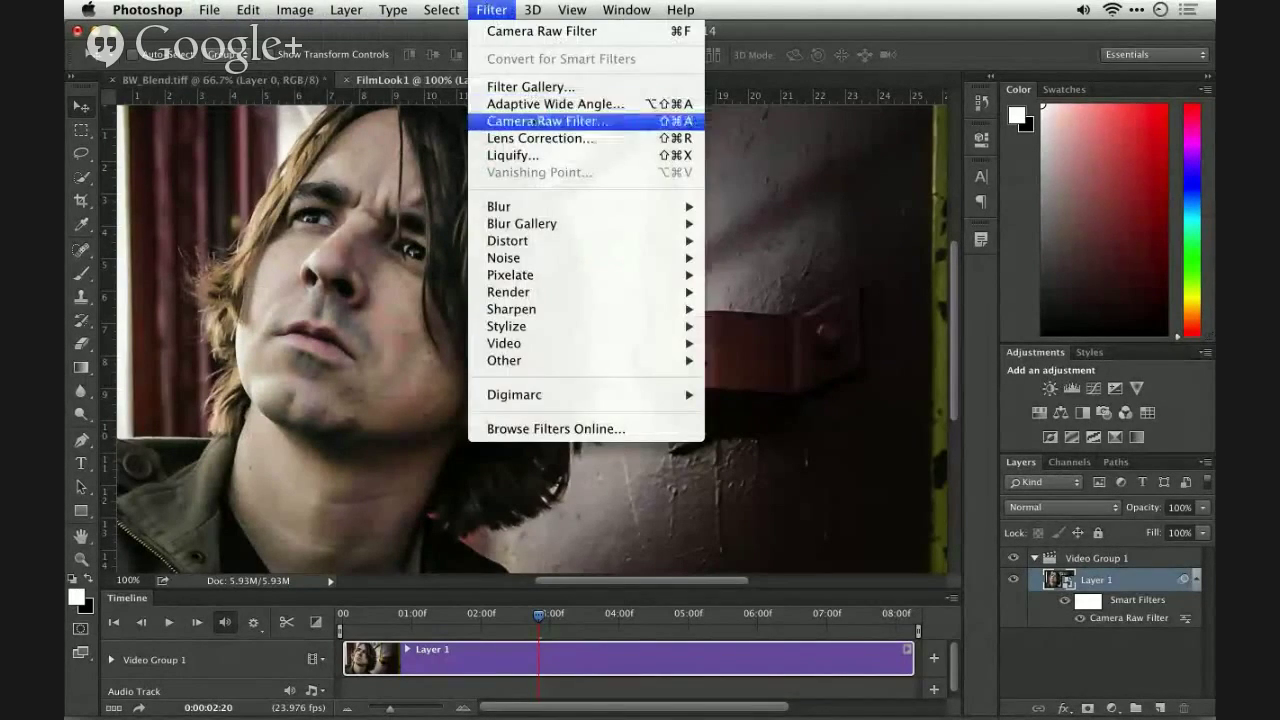
{"action": "left_click", "coordinate": [510, 9]}
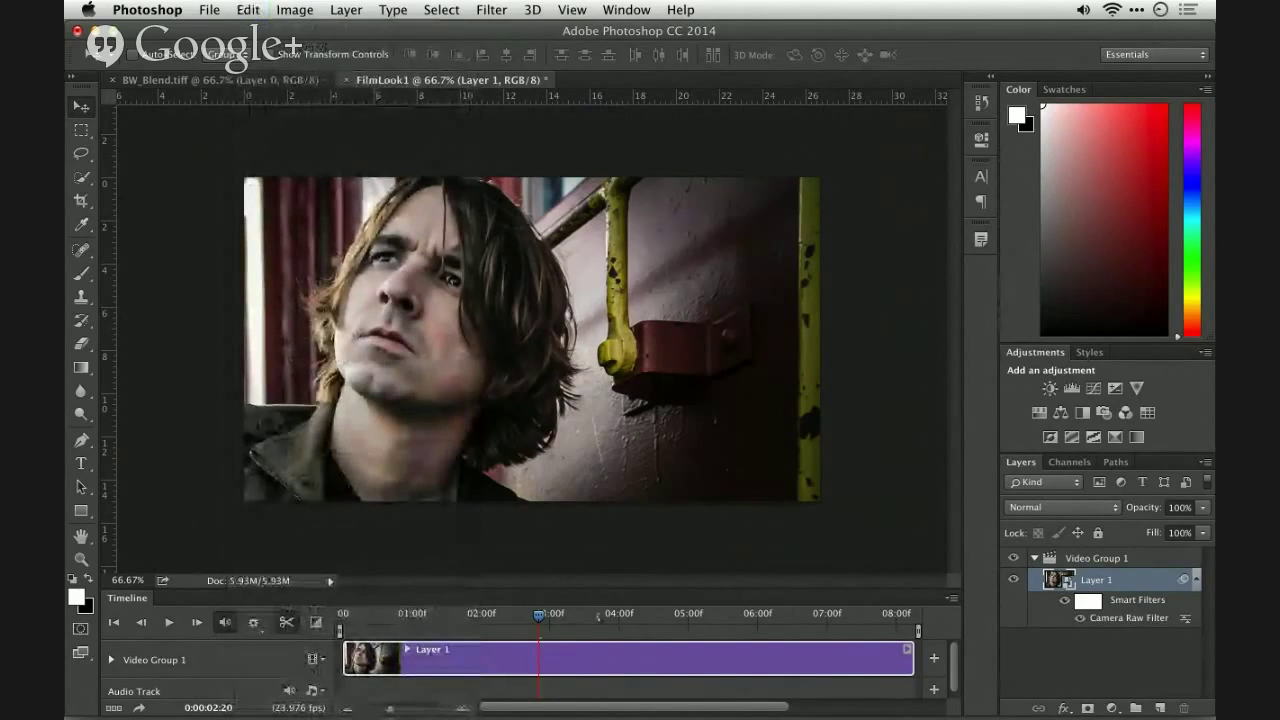
{"action": "left_click", "coordinate": [286, 622]}
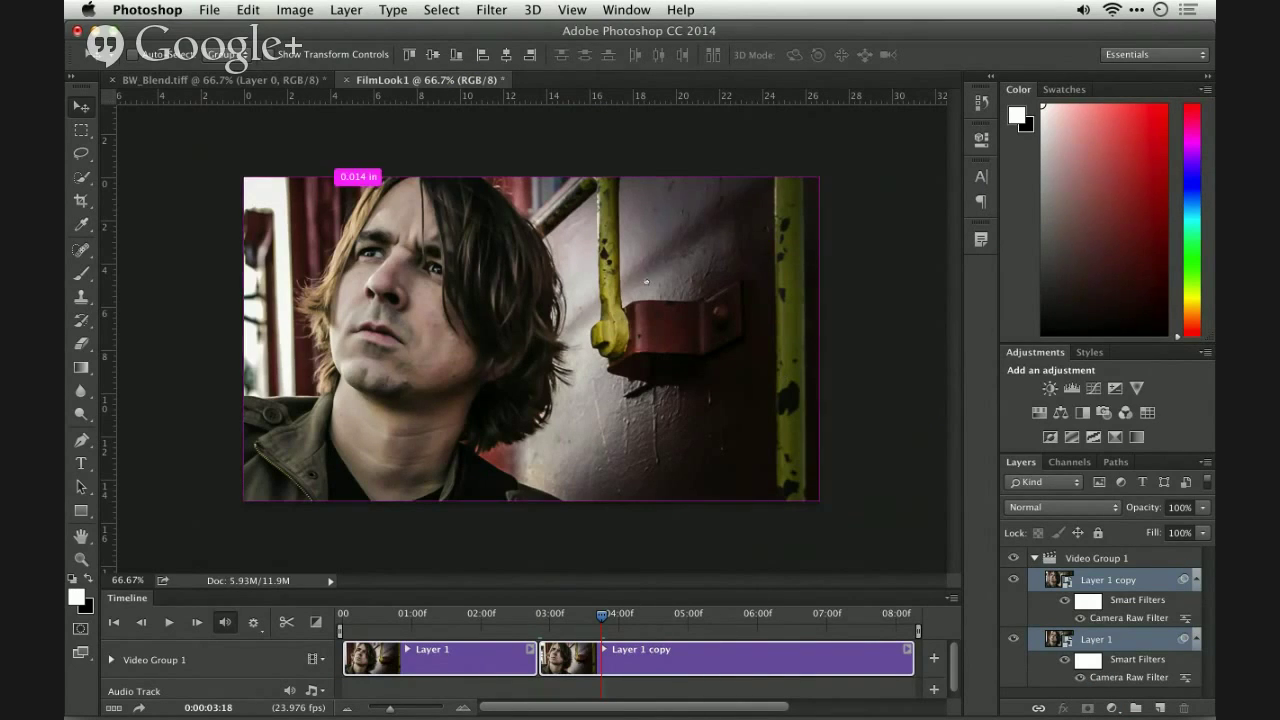
In Bridge, browse the Demo_PS Show folders and select the bike clip in Removing Wide Angle Distortion in Video
{"action": "key", "text": "super+Tab"}
{"action": "key", "text": "super+Up"}
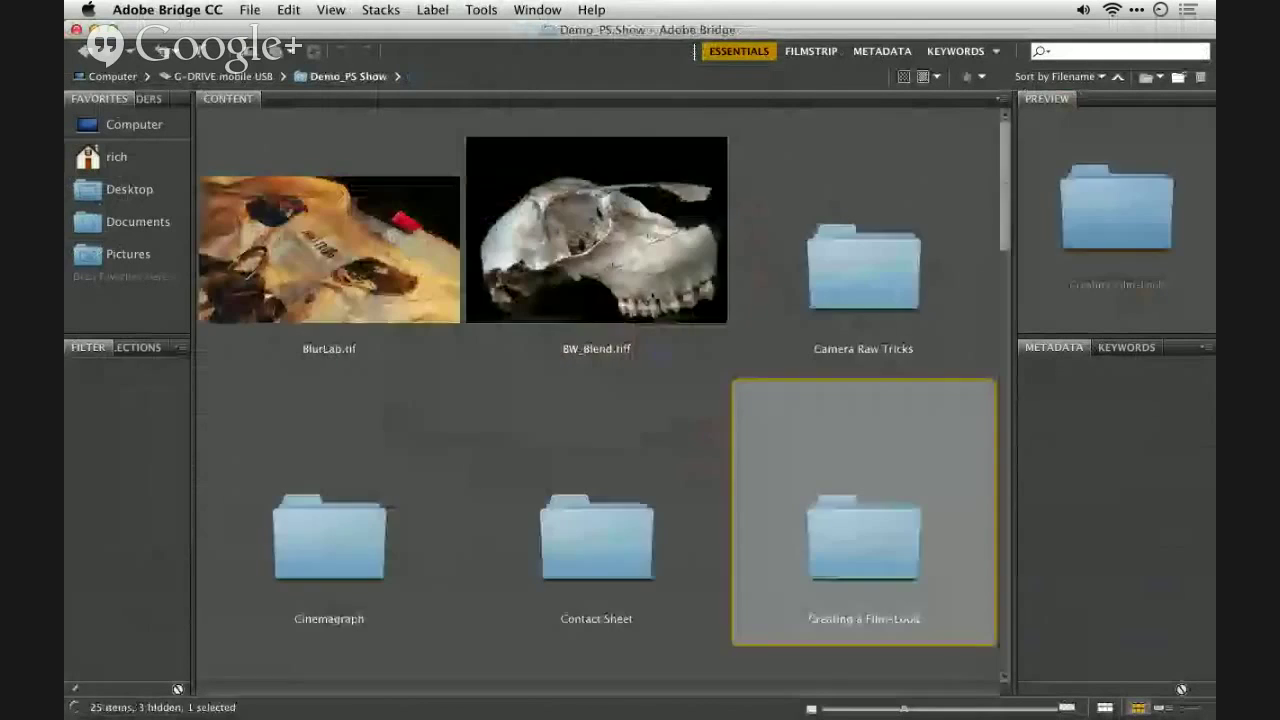
{"action": "key", "text": "Left"}
{"action": "key", "text": "Down"}
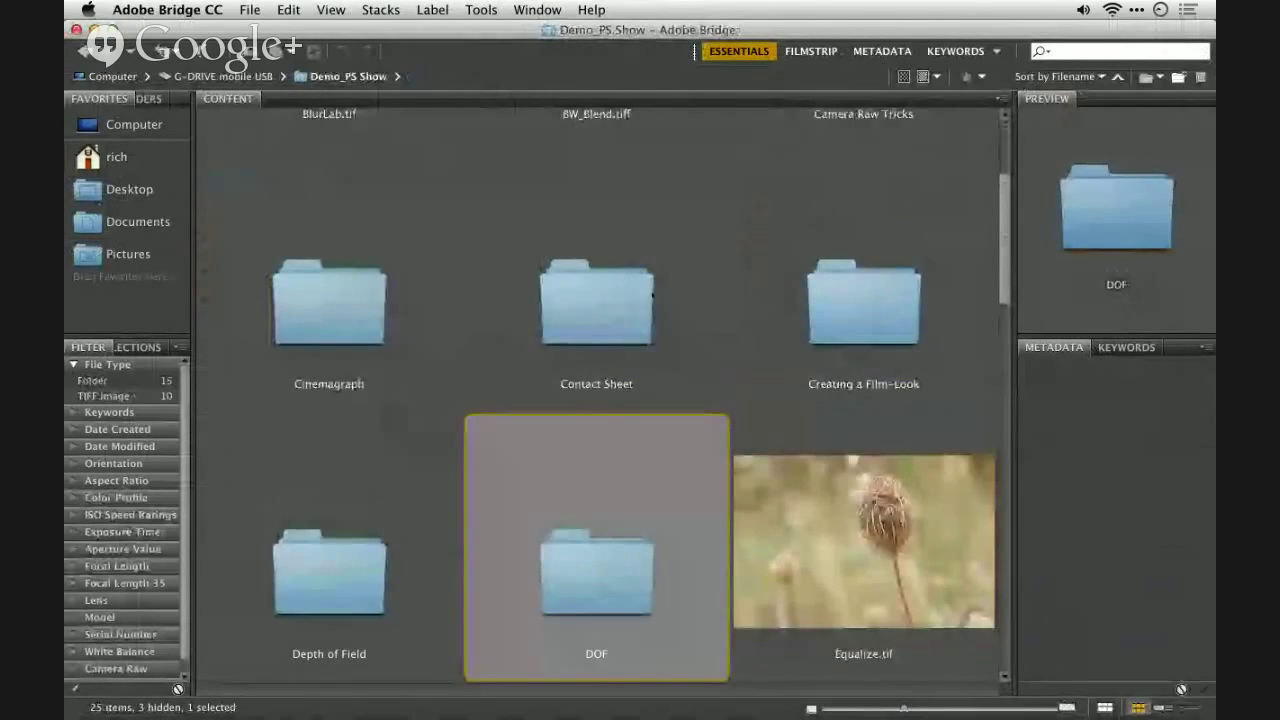
{"action": "key", "text": "Down"}
{"action": "key", "text": "Down"}
{"action": "key", "text": "Down"}
{"action": "key", "text": "Up"}
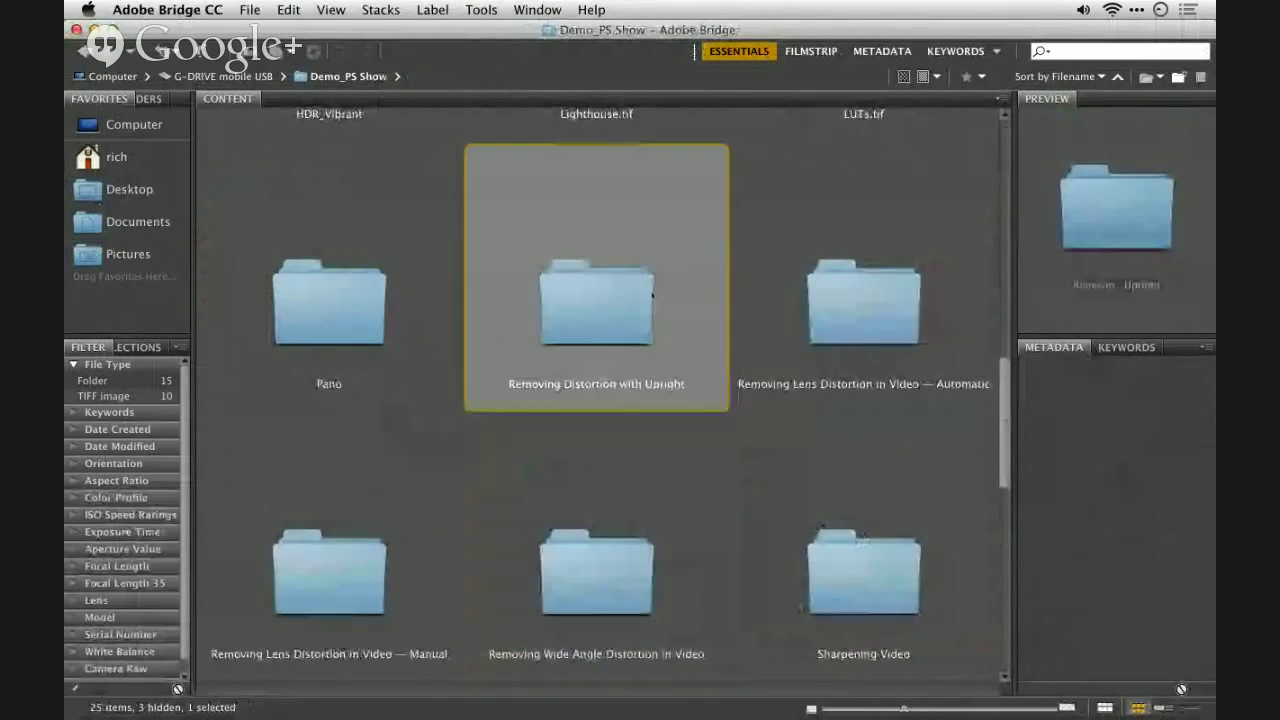
{"action": "key", "text": "super+Down"}
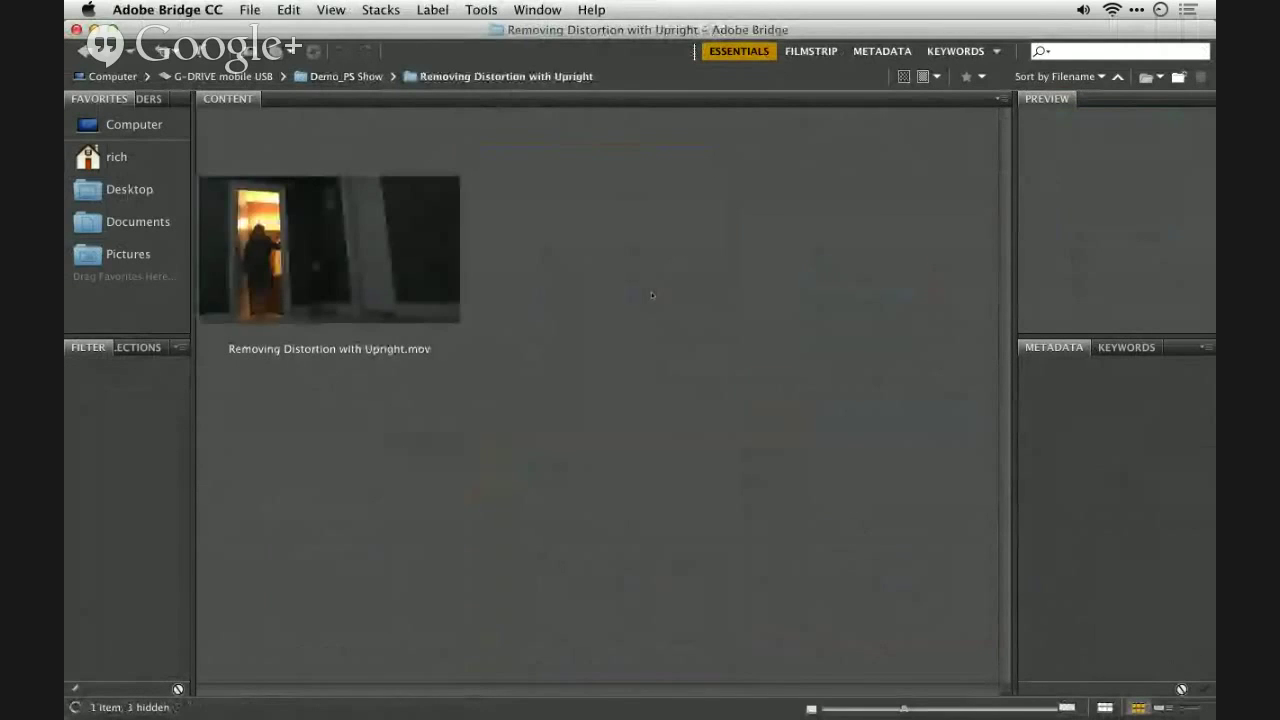
{"action": "key", "text": "super+Up"}
{"action": "key", "text": "Right"}
{"action": "key", "text": "super+Down"}
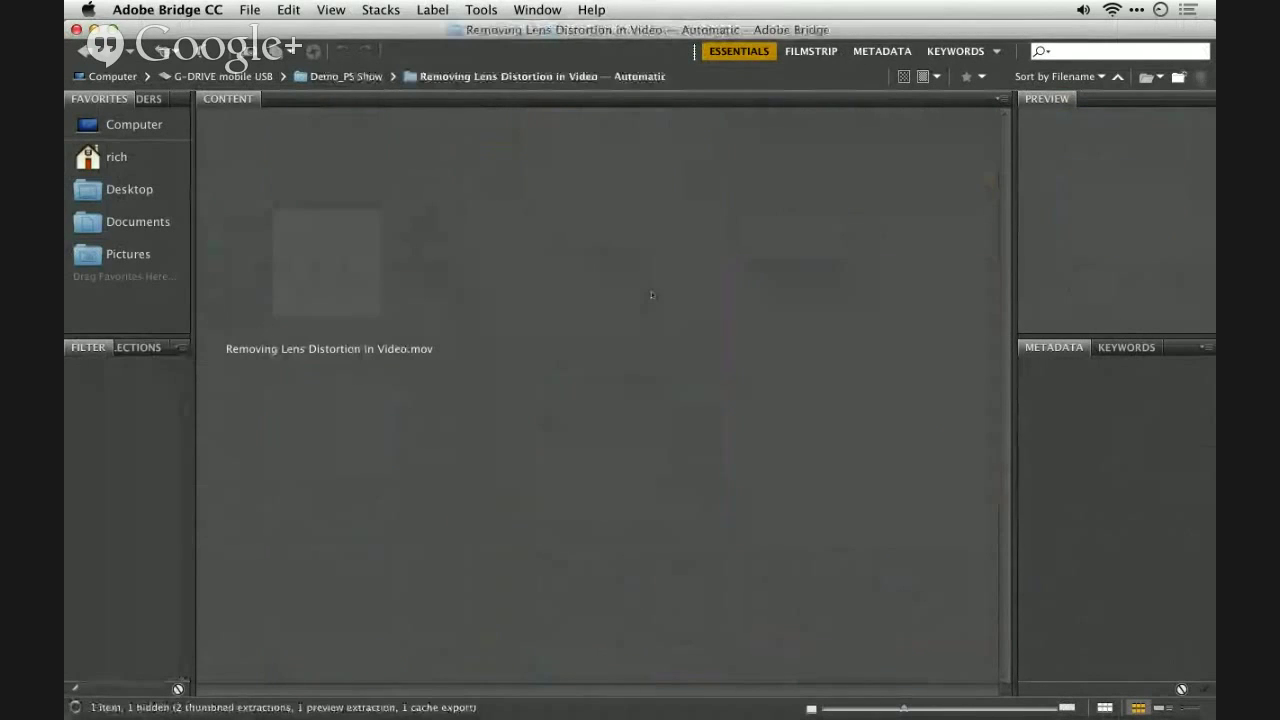
{"action": "key", "text": "super+Up"}
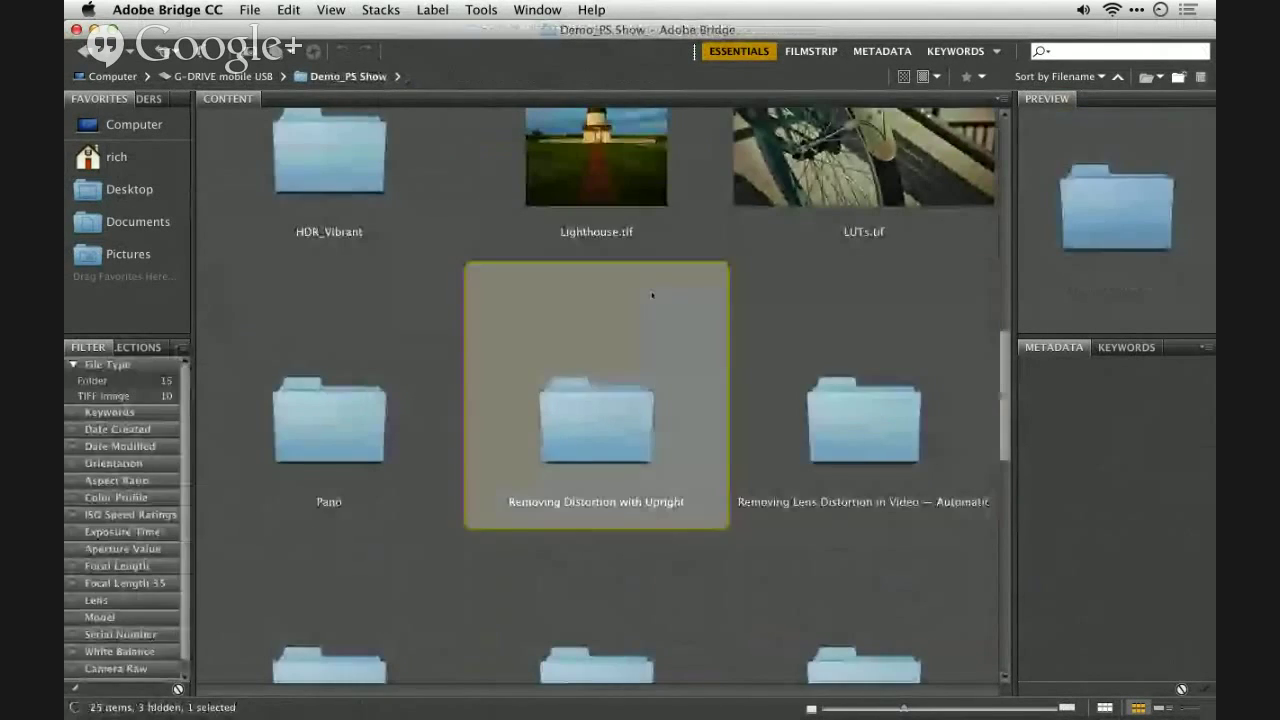
{"action": "key", "text": "Right"}
{"action": "key", "text": "super+Down"}
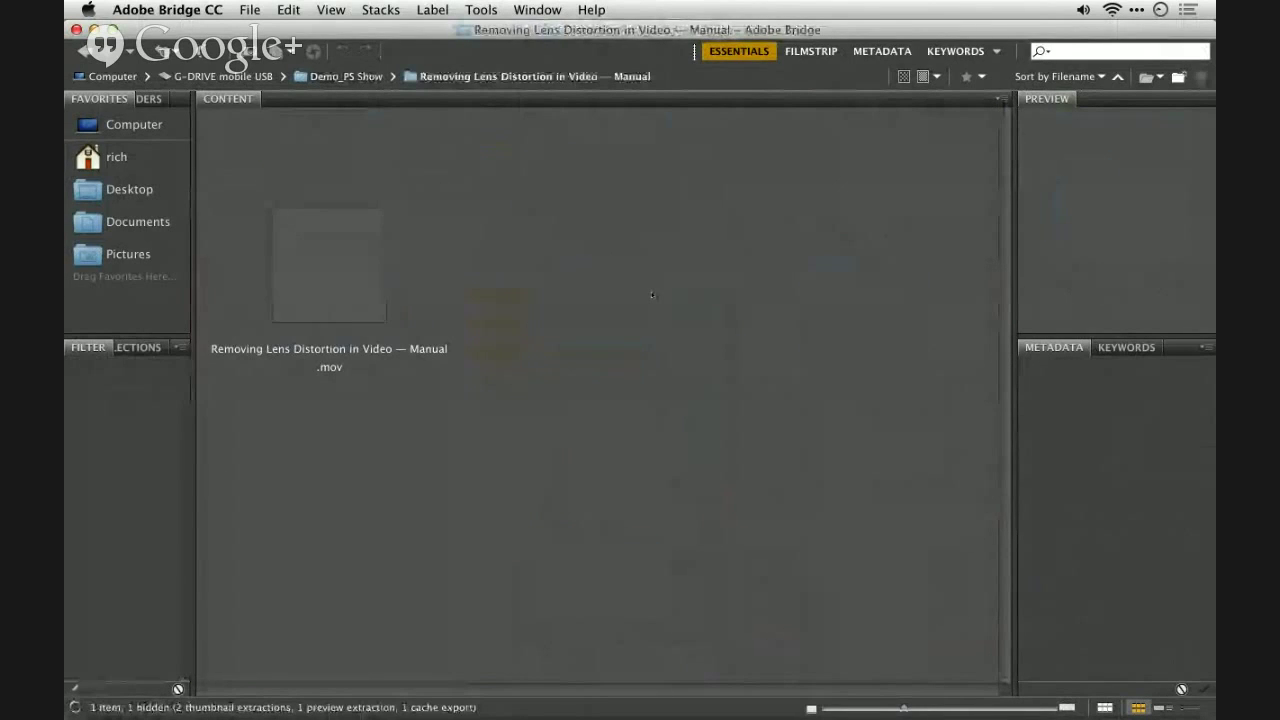
{"action": "key", "text": "super+Up"}
{"action": "key", "text": "Right"}
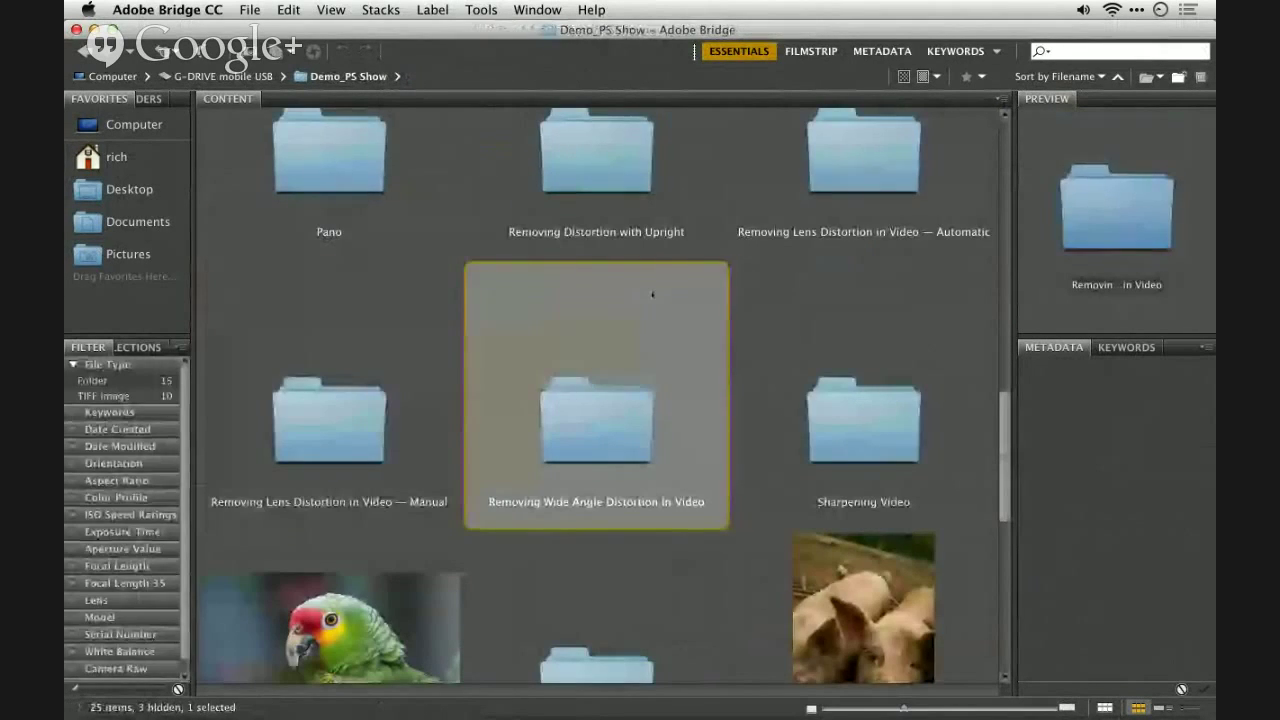
{"action": "key", "text": "super+Down"}
{"action": "key", "text": "Right"}
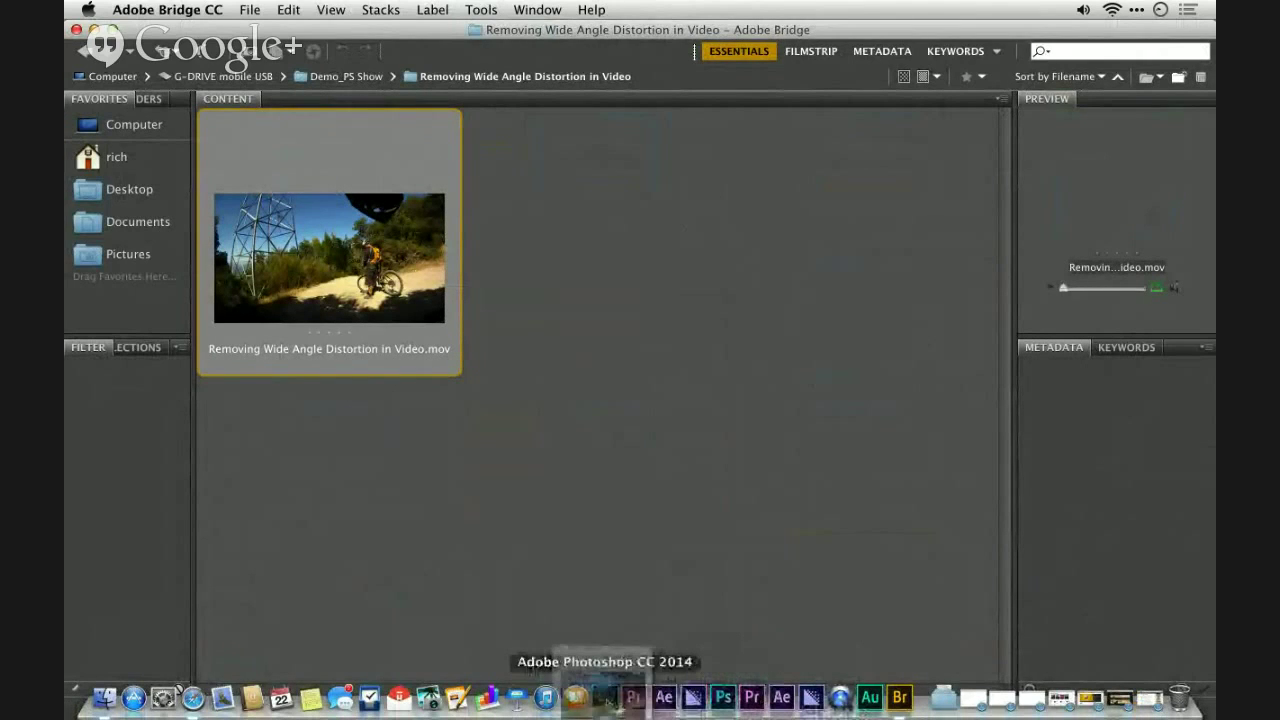
{"action": "left_click", "coordinate": [606, 697]}
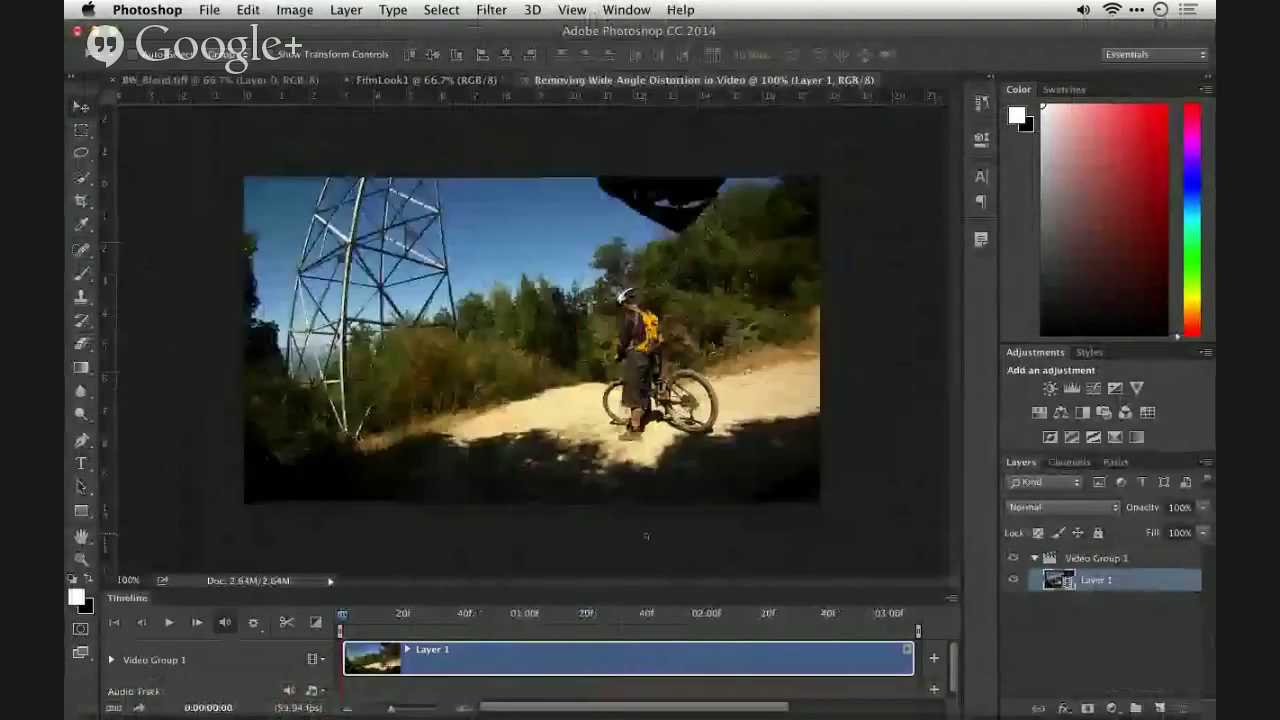
Open the Automatic lens distortion folder and drag the beach video into Photoshop
{"action": "key", "text": "super+Tab"}
{"action": "key", "text": "super+Up"}
{"action": "key", "text": "Left"}
{"action": "key", "text": "super+Down"}
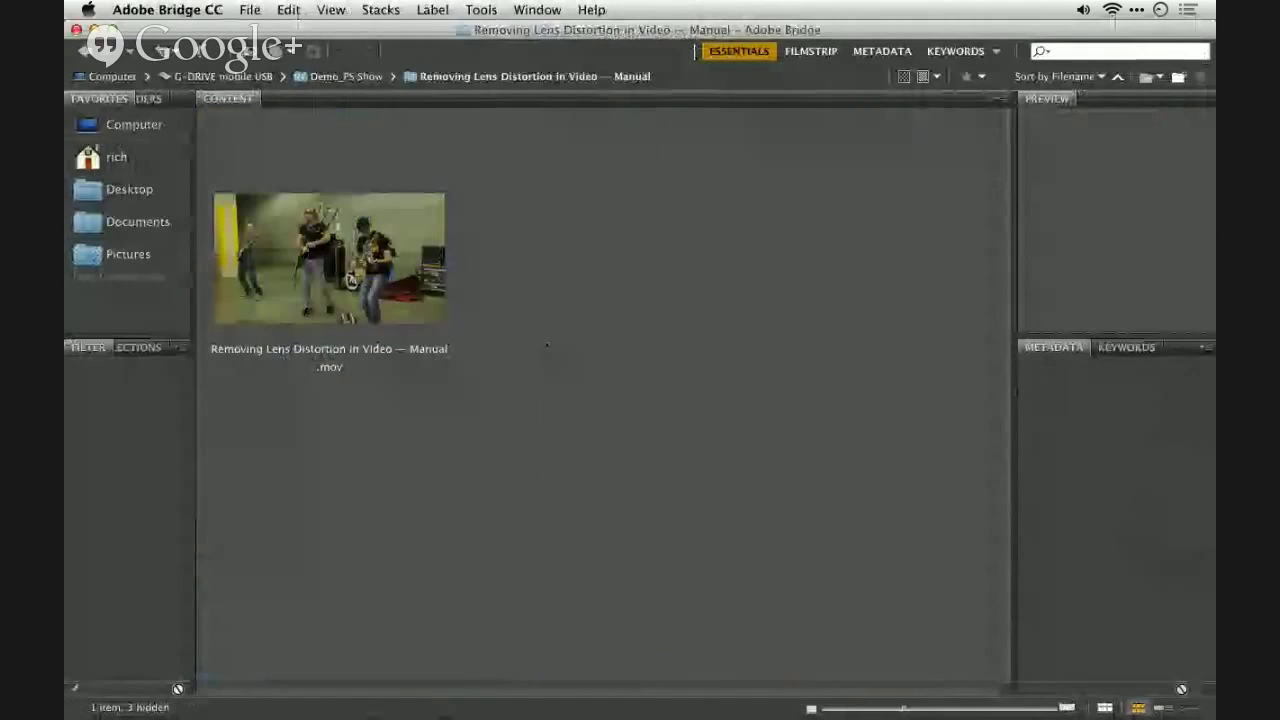
{"action": "key", "text": "super+Up"}
{"action": "key", "text": "Right"}
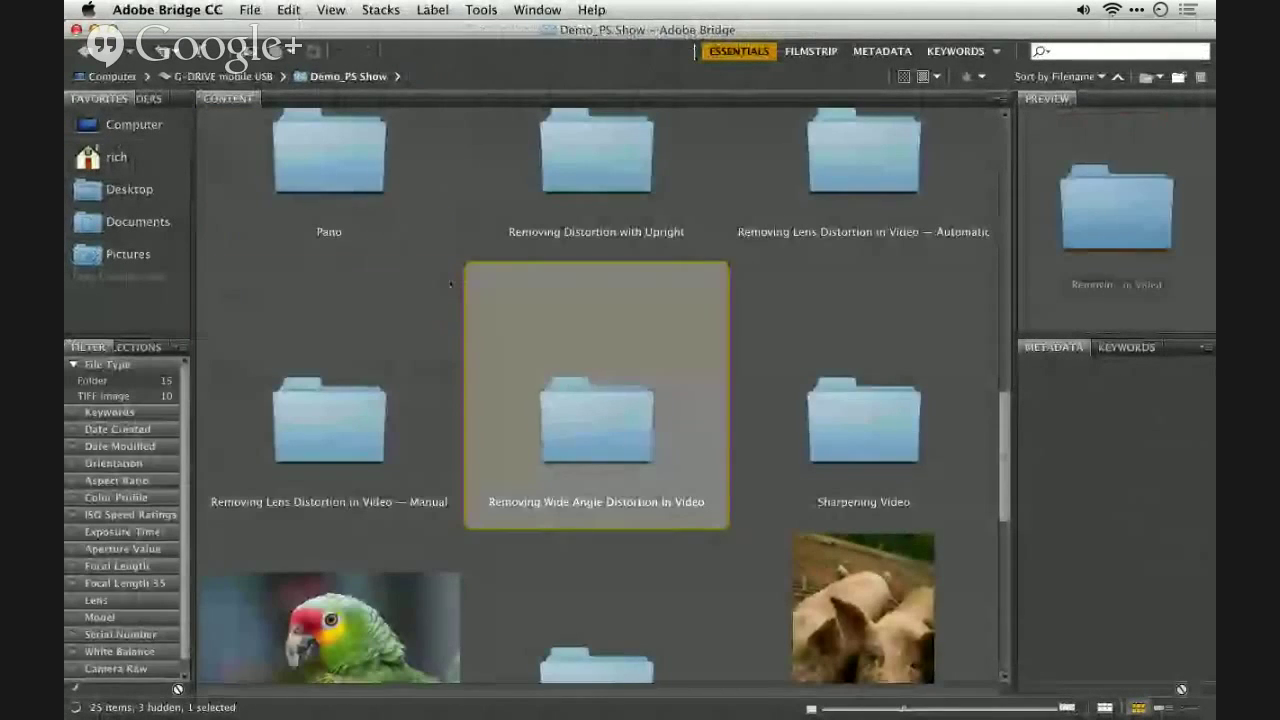
{"action": "key", "text": "Right"}
{"action": "key", "text": "Left"}
{"action": "key", "text": "Up"}
{"action": "key", "text": "Right"}
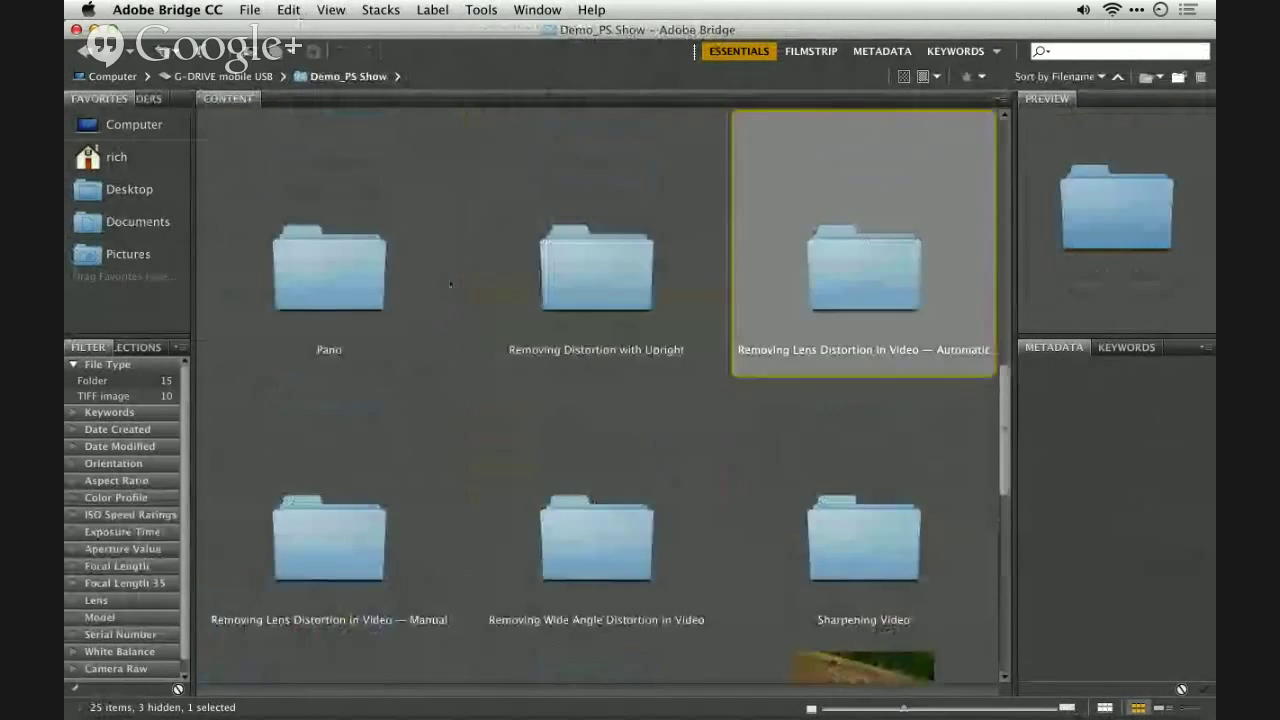
{"action": "key", "text": "super+Down"}
{"action": "left_click_drag", "start_coordinate": [330, 258], "coordinate": [603, 697]}
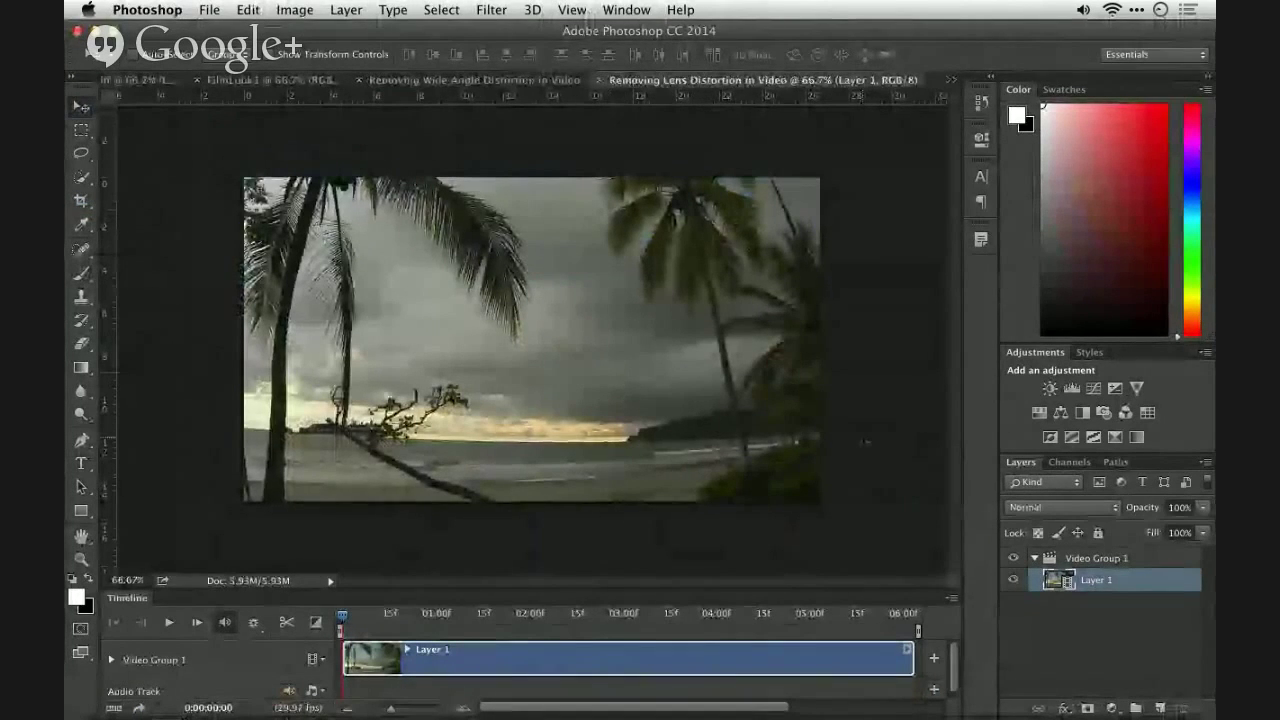
Convert the beach clip layer for Smart Filters
{"action": "left_click", "coordinate": [491, 9]}
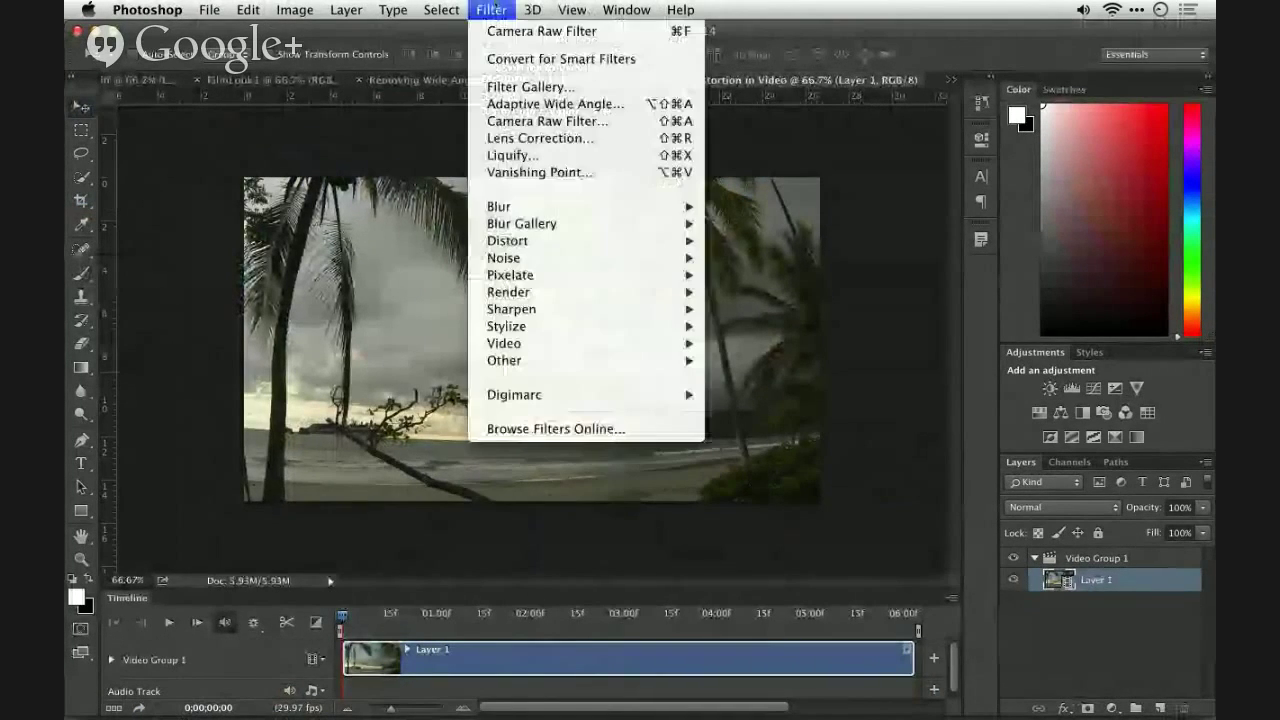
{"action": "left_click", "coordinate": [560, 59]}
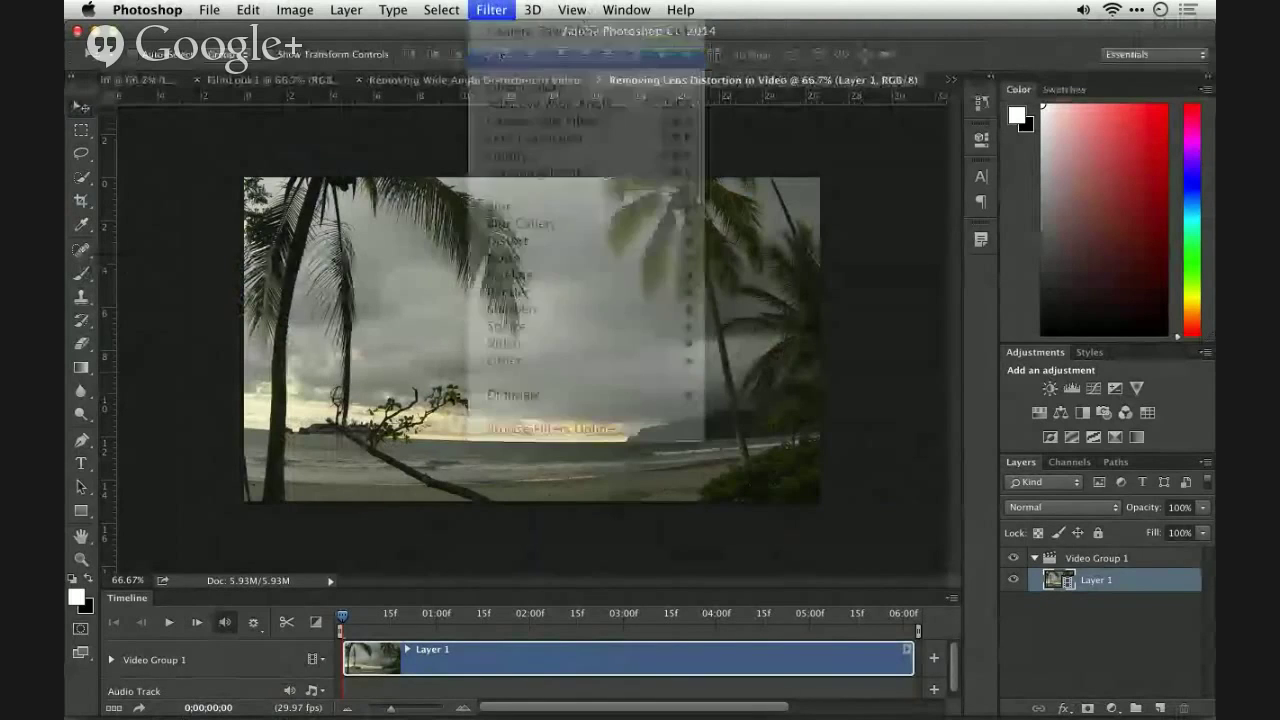
{"action": "key", "text": "Return"}
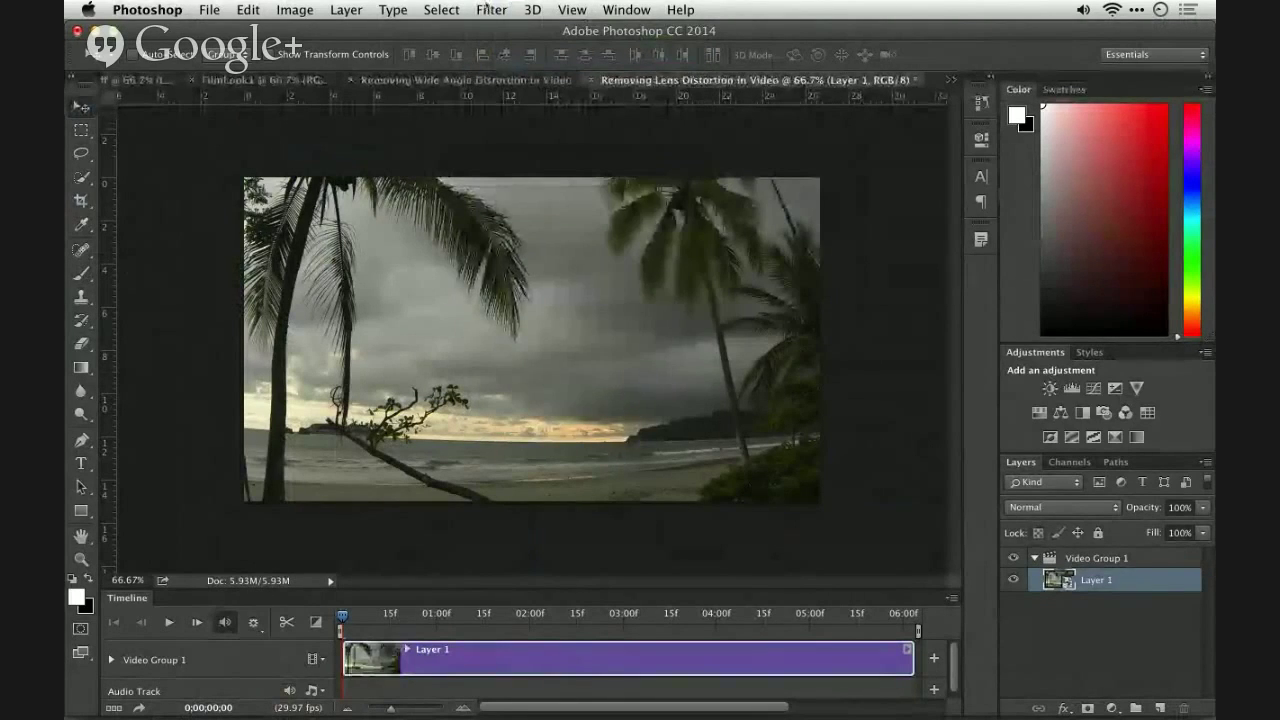
Try Lens Correction with GoPro Hero3 profiles and Remove Distortion -21, then cancel it
{"action": "left_click", "coordinate": [486, 9]}
{"action": "left_click", "coordinate": [506, 140]}
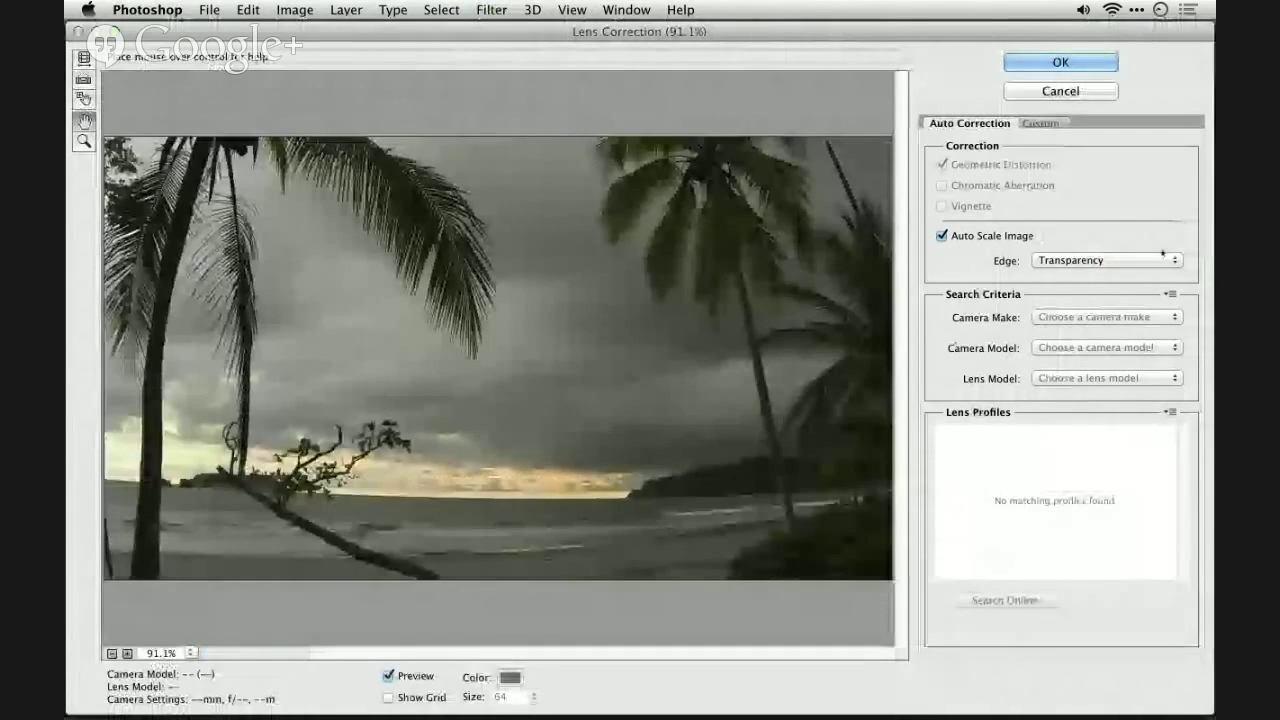
{"action": "left_click", "coordinate": [1143, 317]}
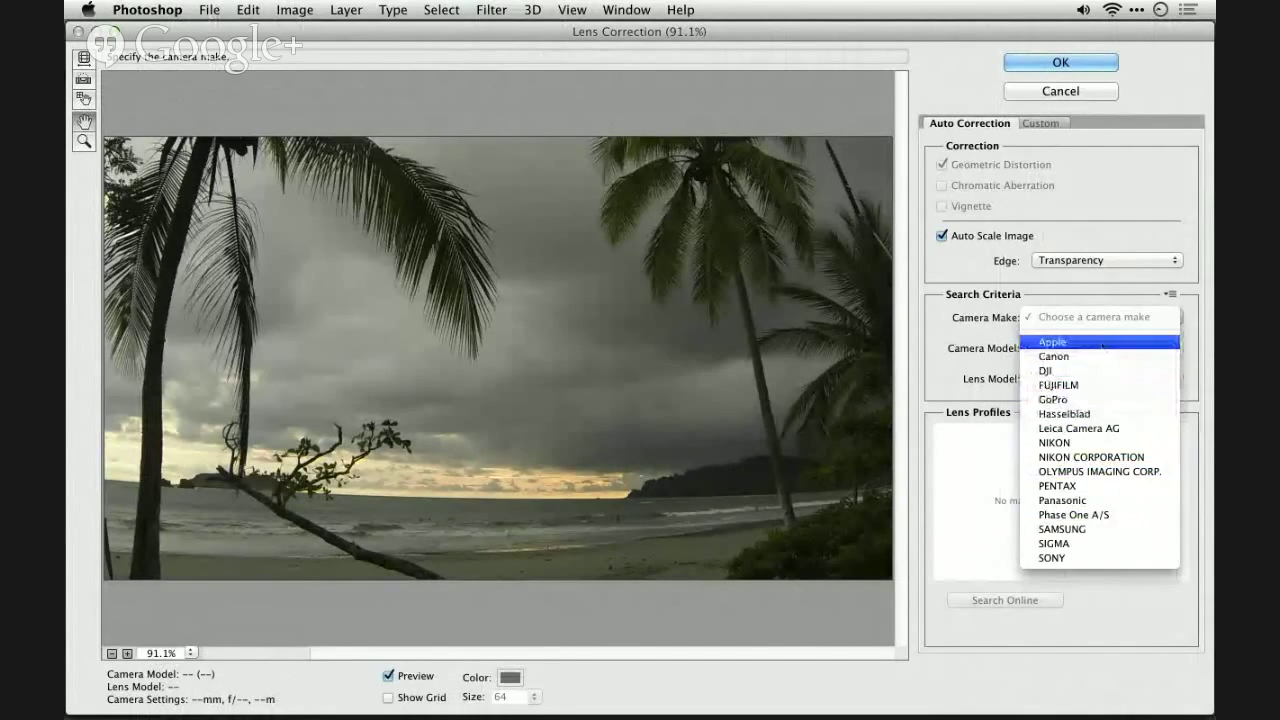
{"action": "left_click", "coordinate": [1097, 399]}
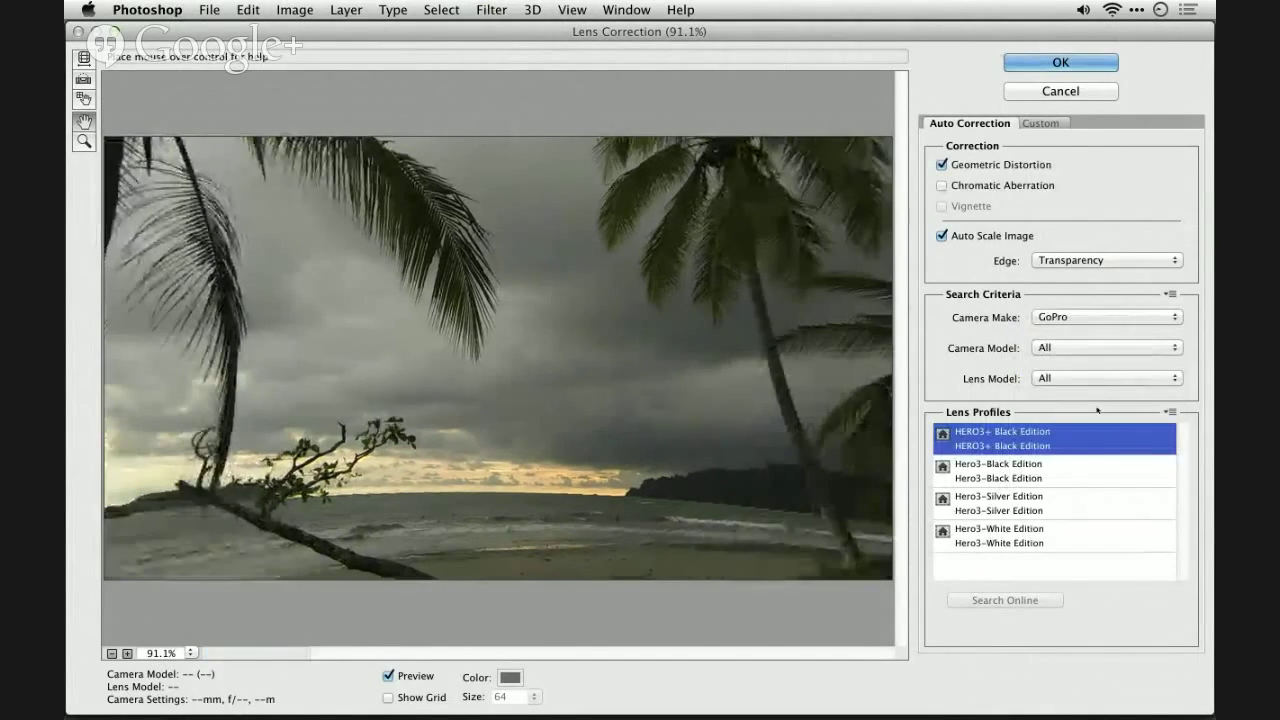
{"action": "left_click", "coordinate": [1078, 478]}
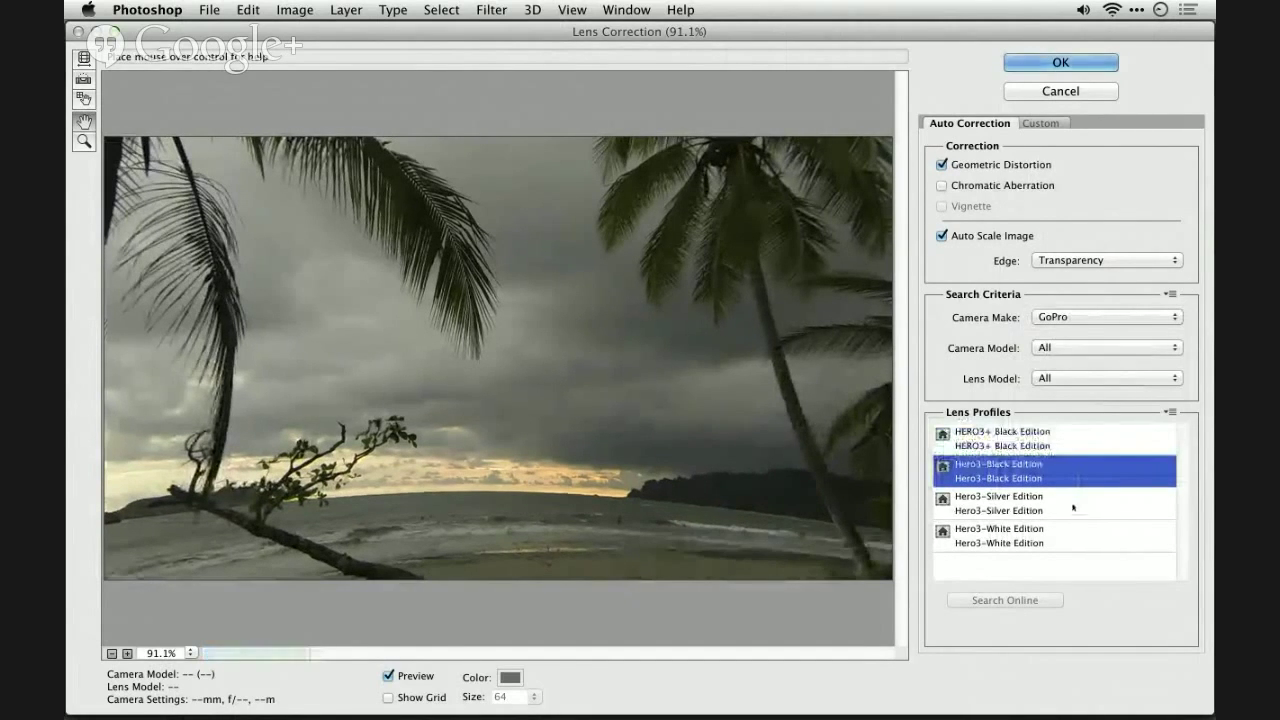
{"action": "left_click", "coordinate": [1069, 503]}
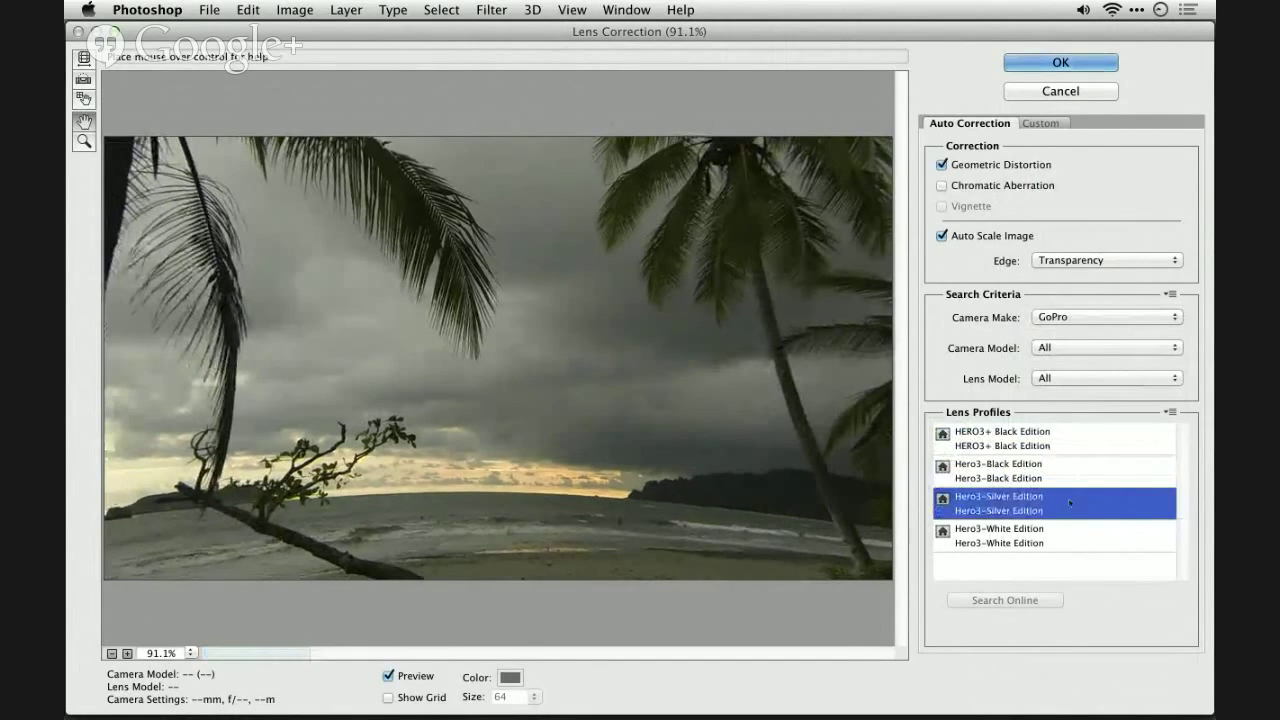
{"action": "left_click", "coordinate": [1043, 124]}
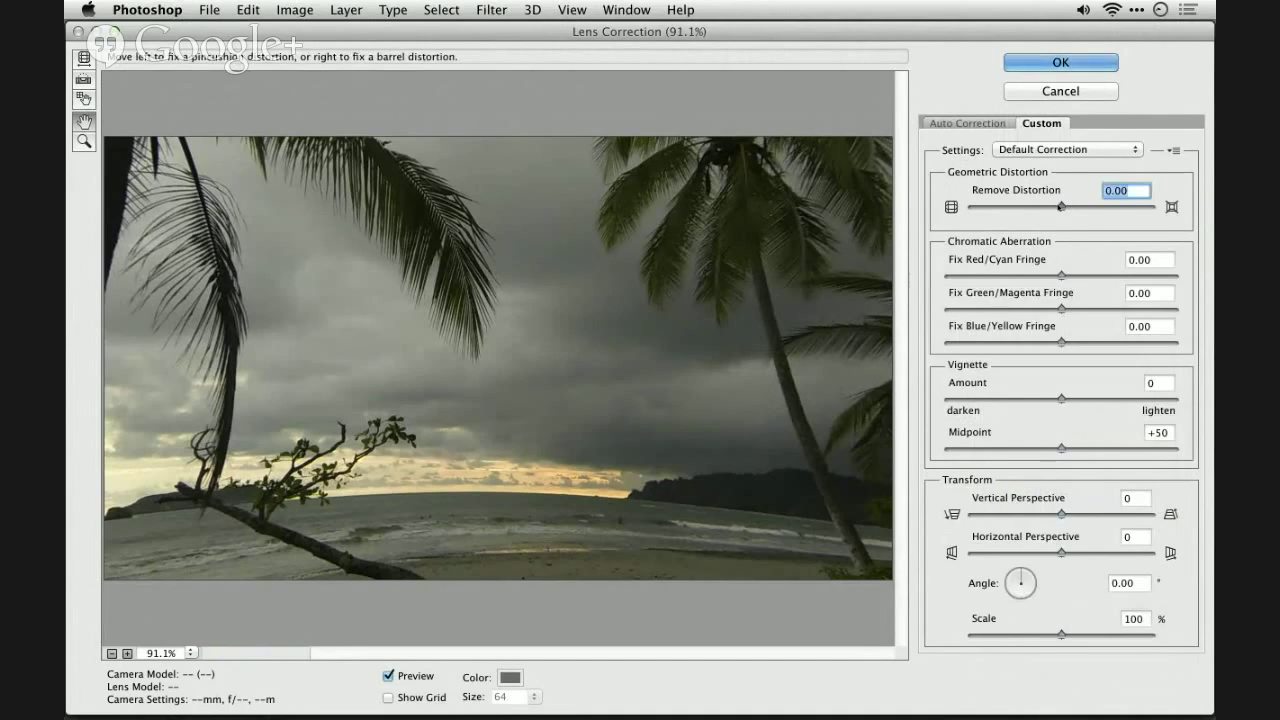
{"action": "left_click_drag", "start_coordinate": [1061, 206], "coordinate": [1043, 207]}
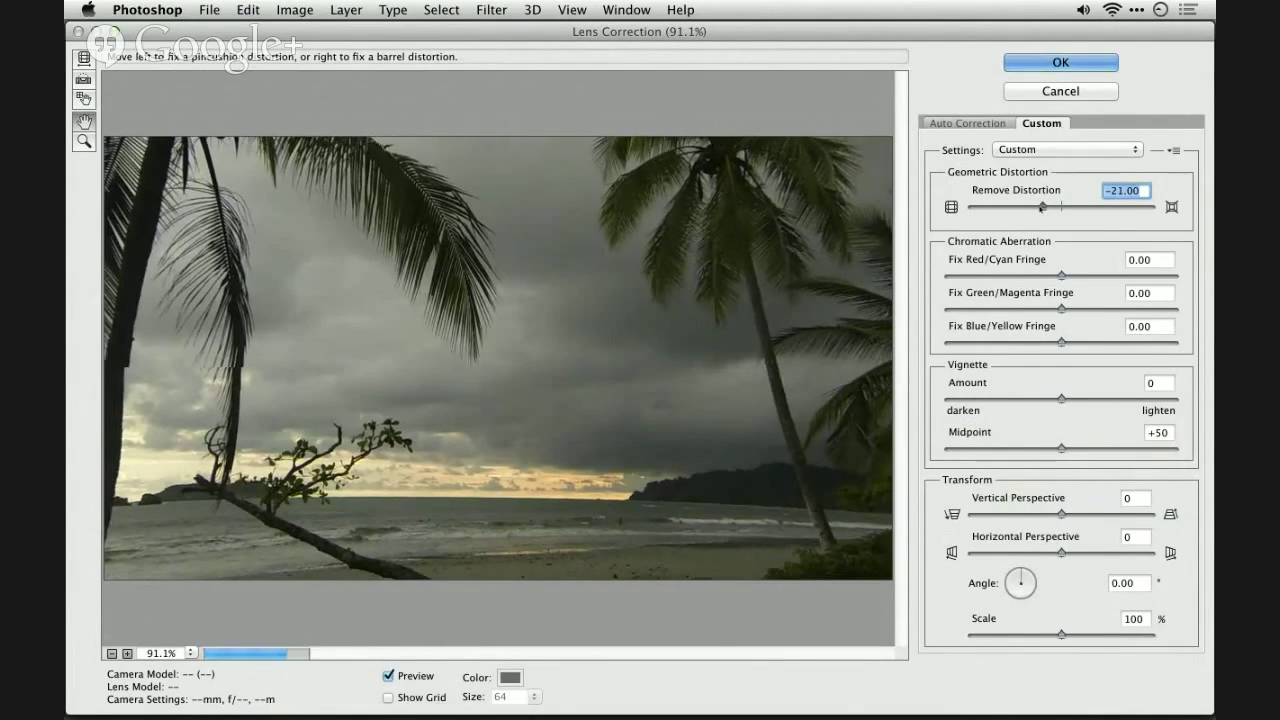
{"action": "left_click", "coordinate": [1089, 92]}
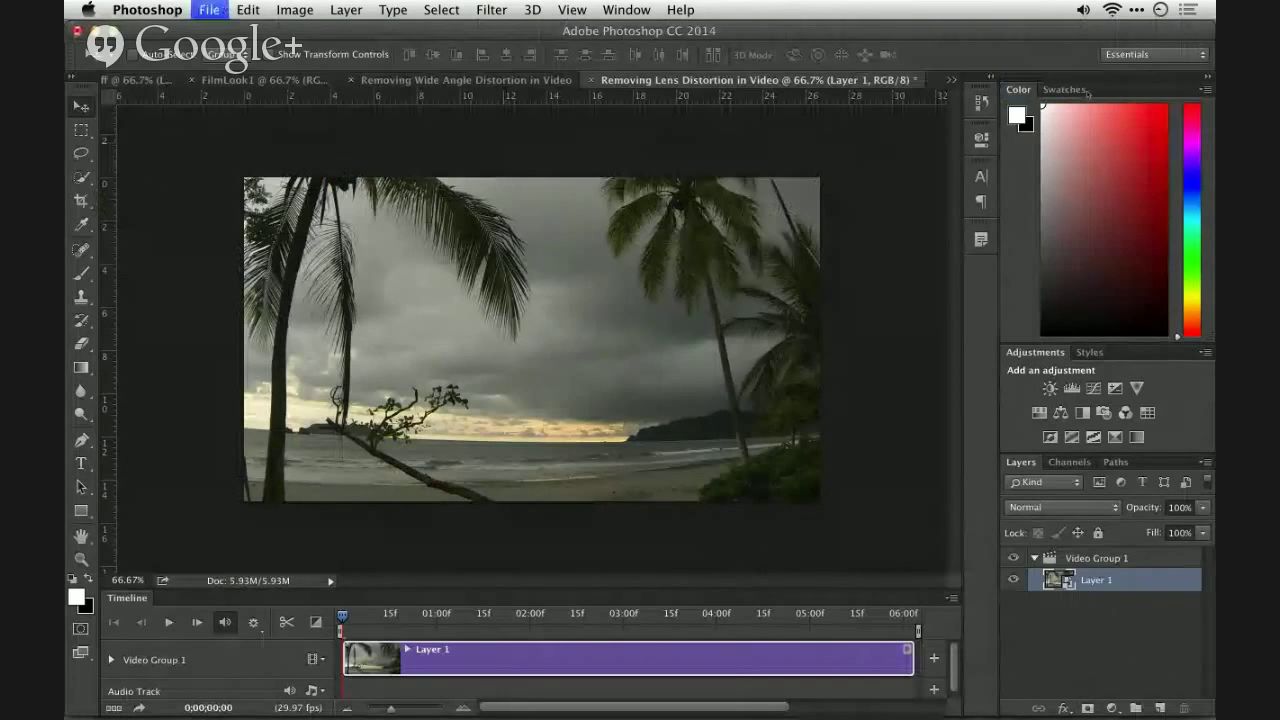
Close the beach clip without saving and convert the bike clip for Smart Filters
{"action": "key", "text": "super+w"}
{"action": "key", "text": "super+d"}
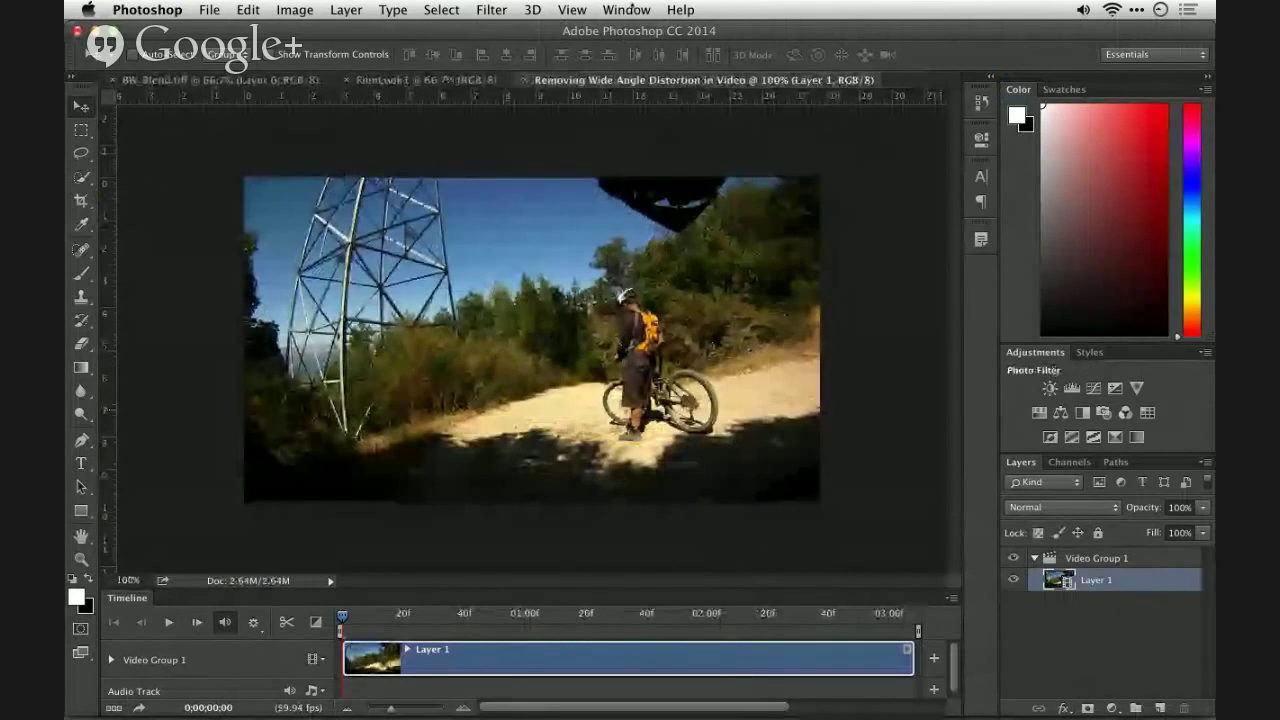
{"action": "left_click", "coordinate": [492, 9]}
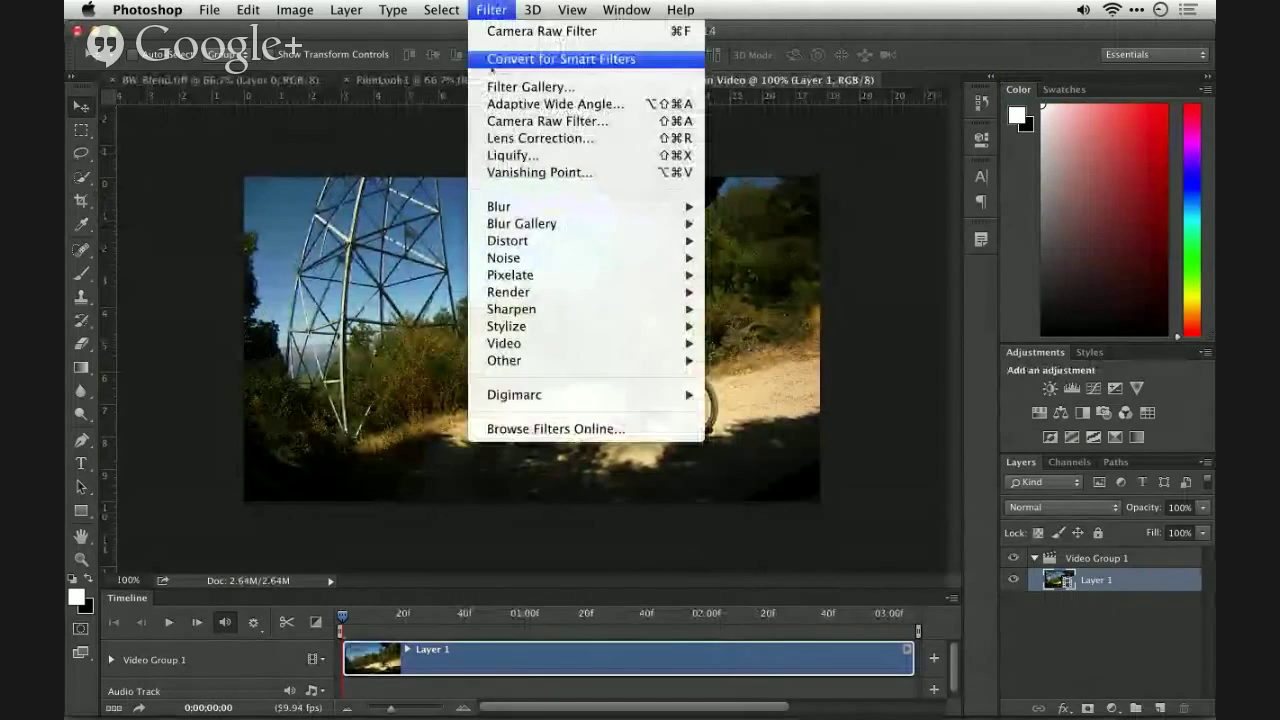
{"action": "left_click", "coordinate": [495, 61]}
{"action": "key", "text": "Return"}
Open the Adaptive Wide Angle filter on the bike clip
{"action": "left_click", "coordinate": [490, 9]}
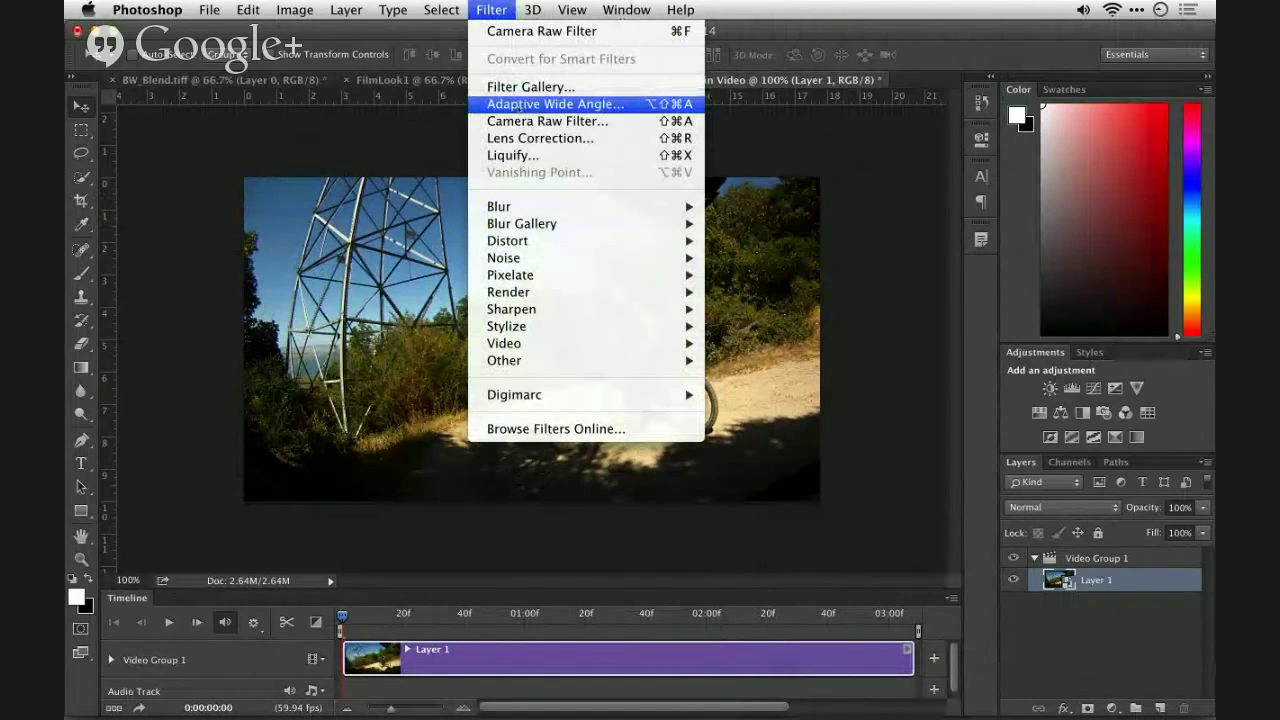
{"action": "left_click", "coordinate": [490, 9]}
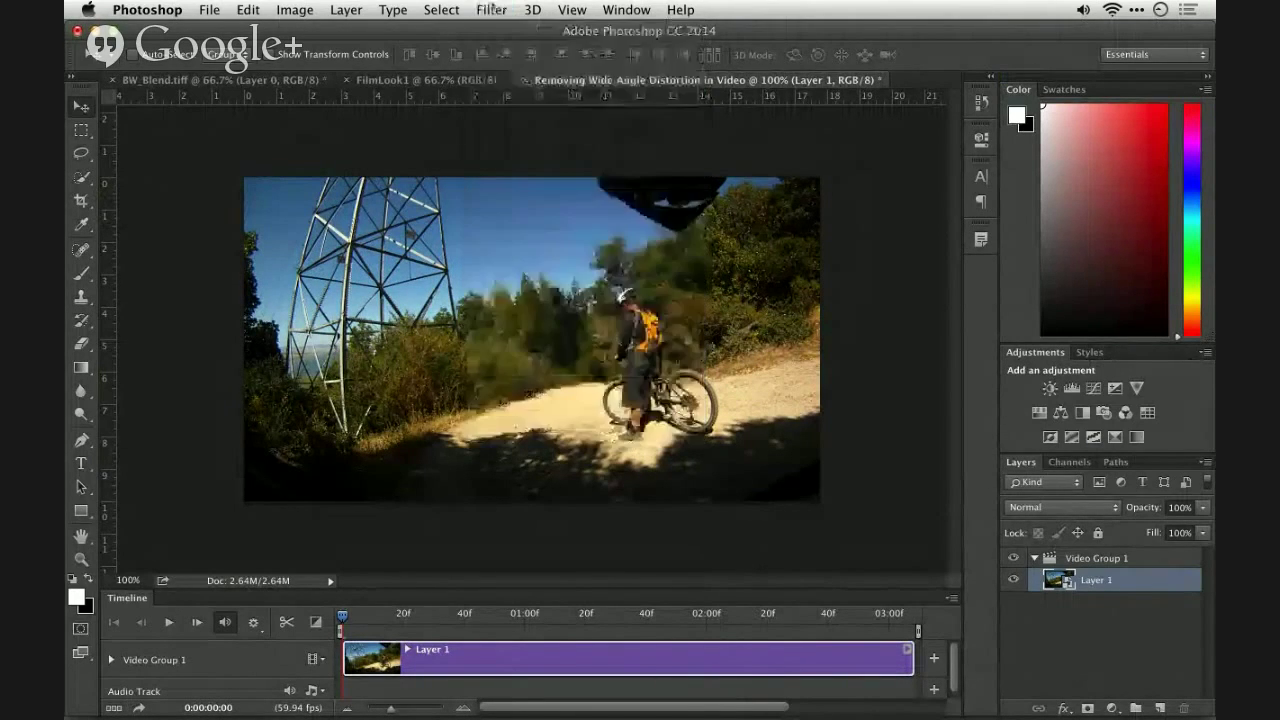
{"action": "left_click", "coordinate": [490, 9]}
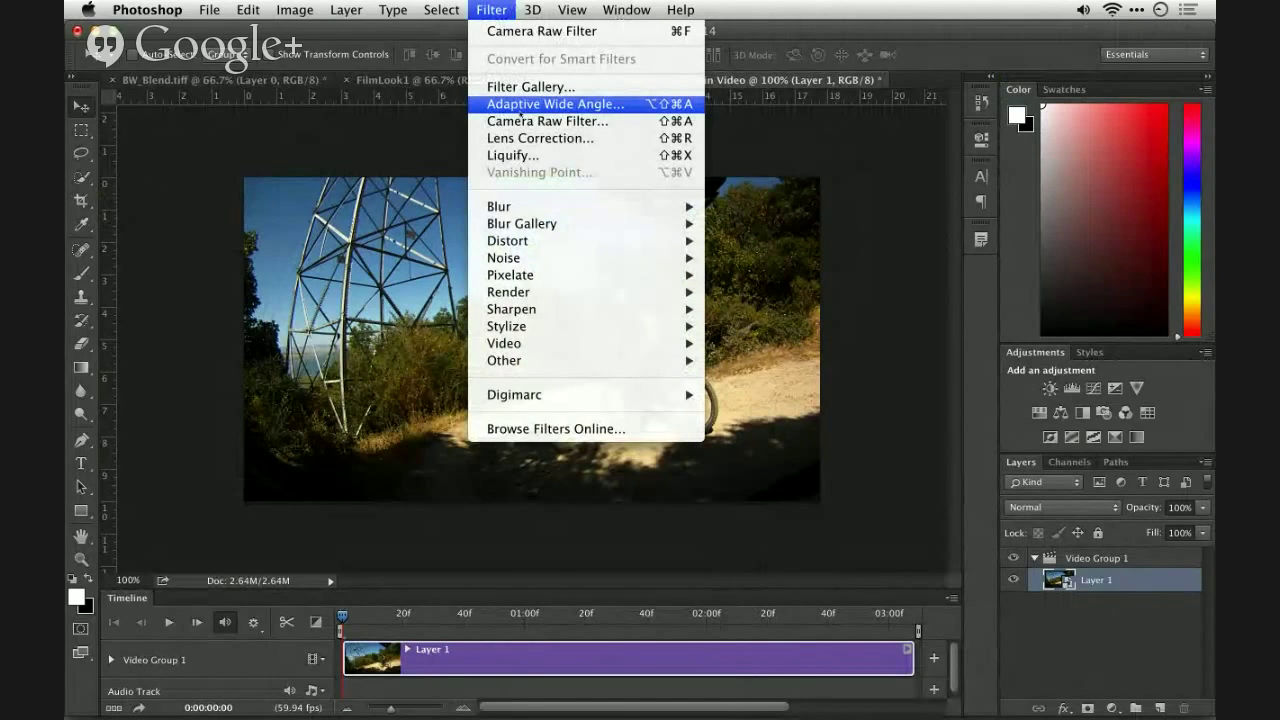
{"action": "left_click", "coordinate": [520, 109]}
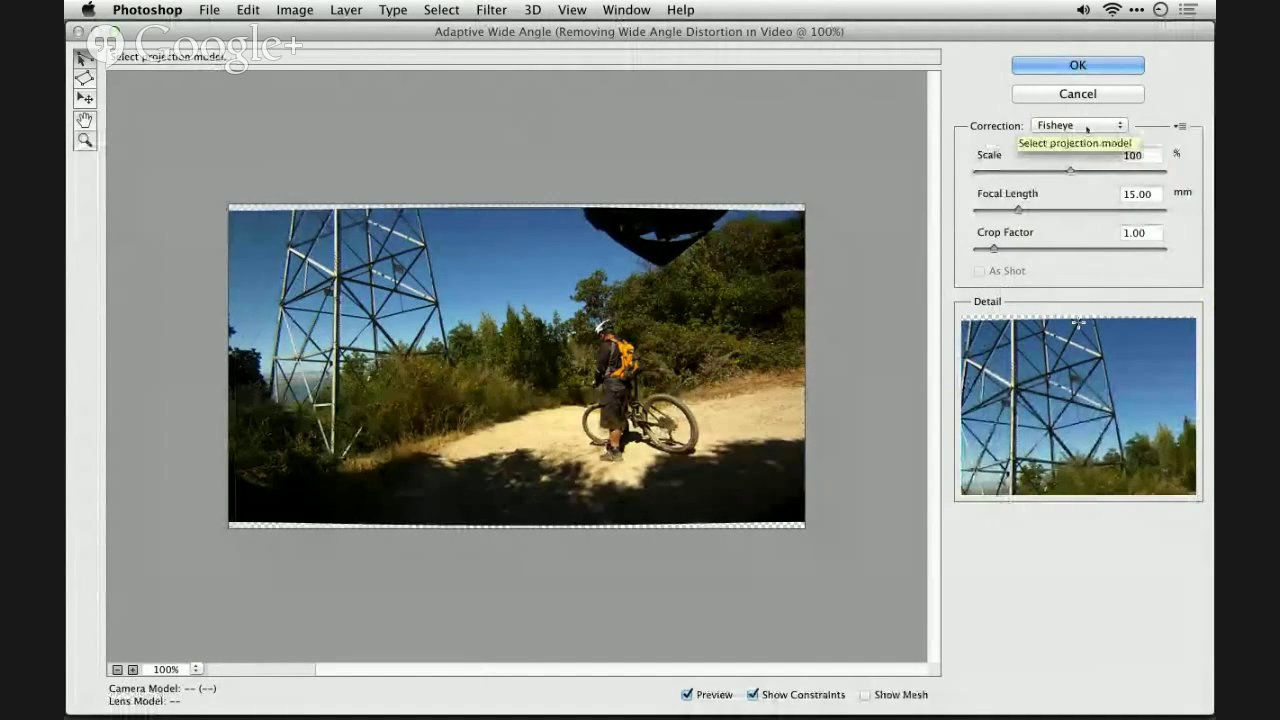
Try the Auto projection model and dismiss the missing lens profile alert
{"action": "left_click", "coordinate": [1087, 129]}
{"action": "left_click", "coordinate": [1087, 154]}
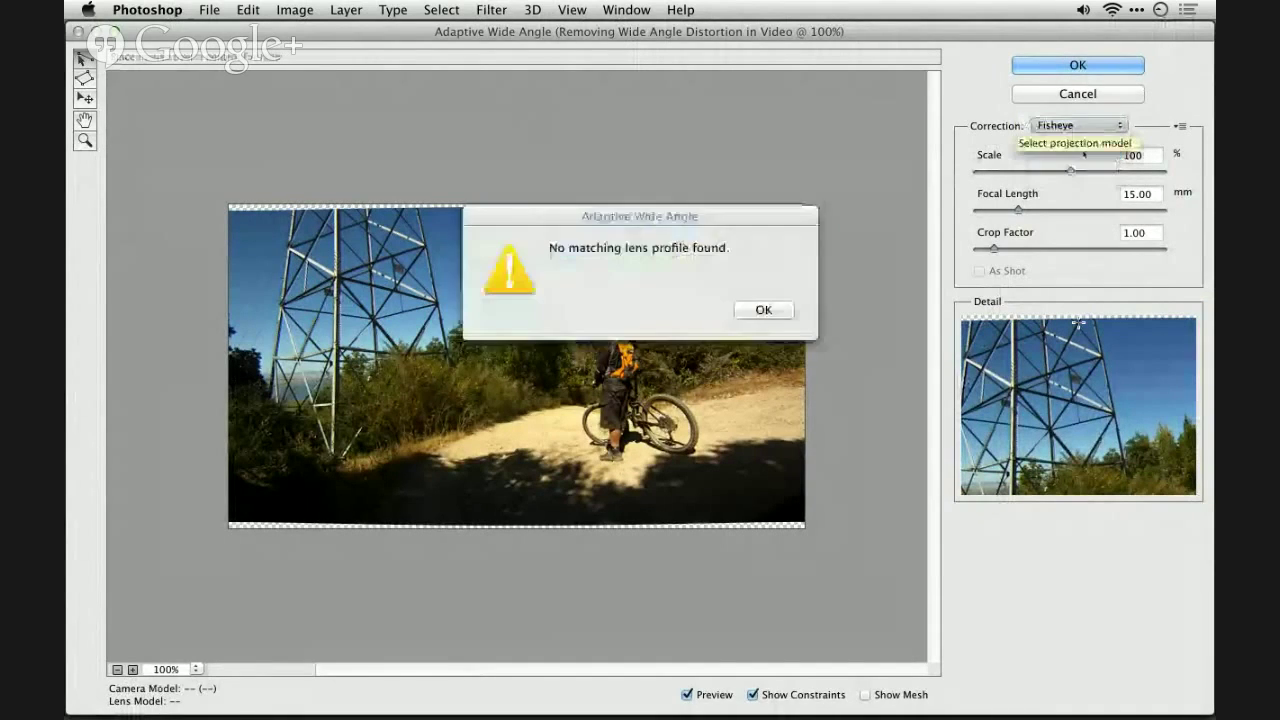
{"action": "left_click", "coordinate": [766, 306]}
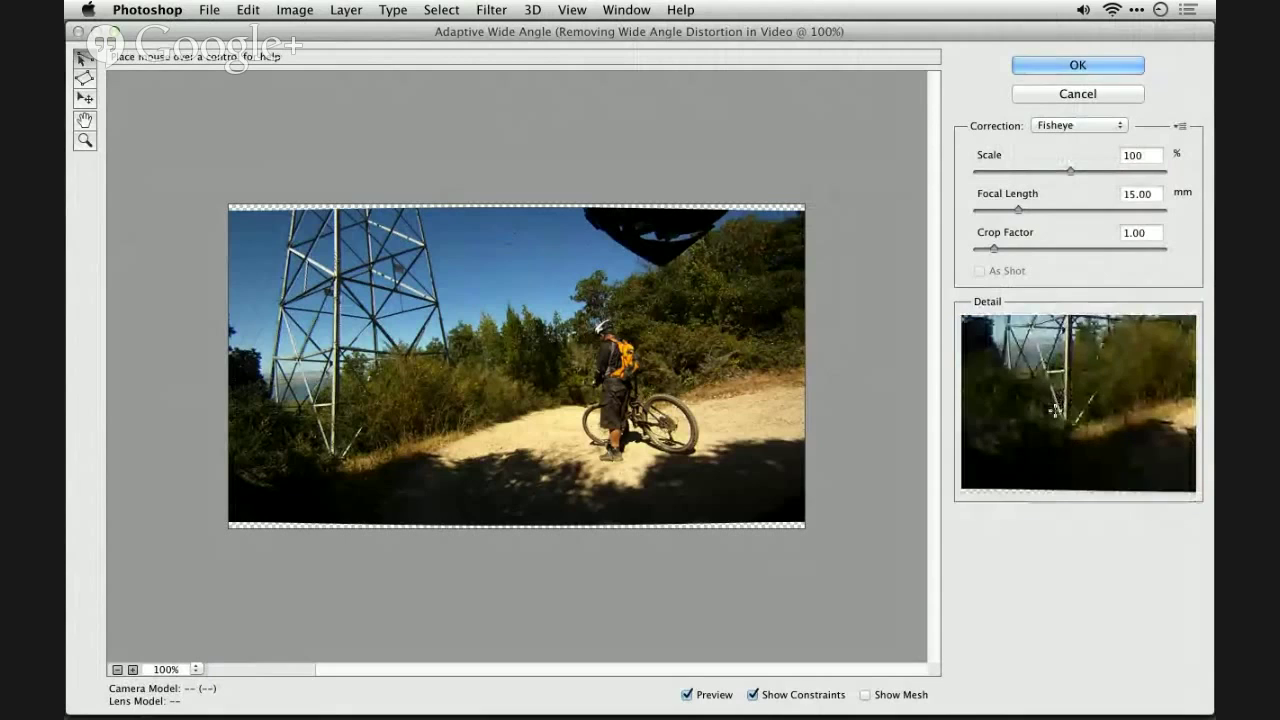
Add constraints along the tower's legs, rotating them to make the tower vertical
{"action": "left_click", "coordinate": [333, 455]}
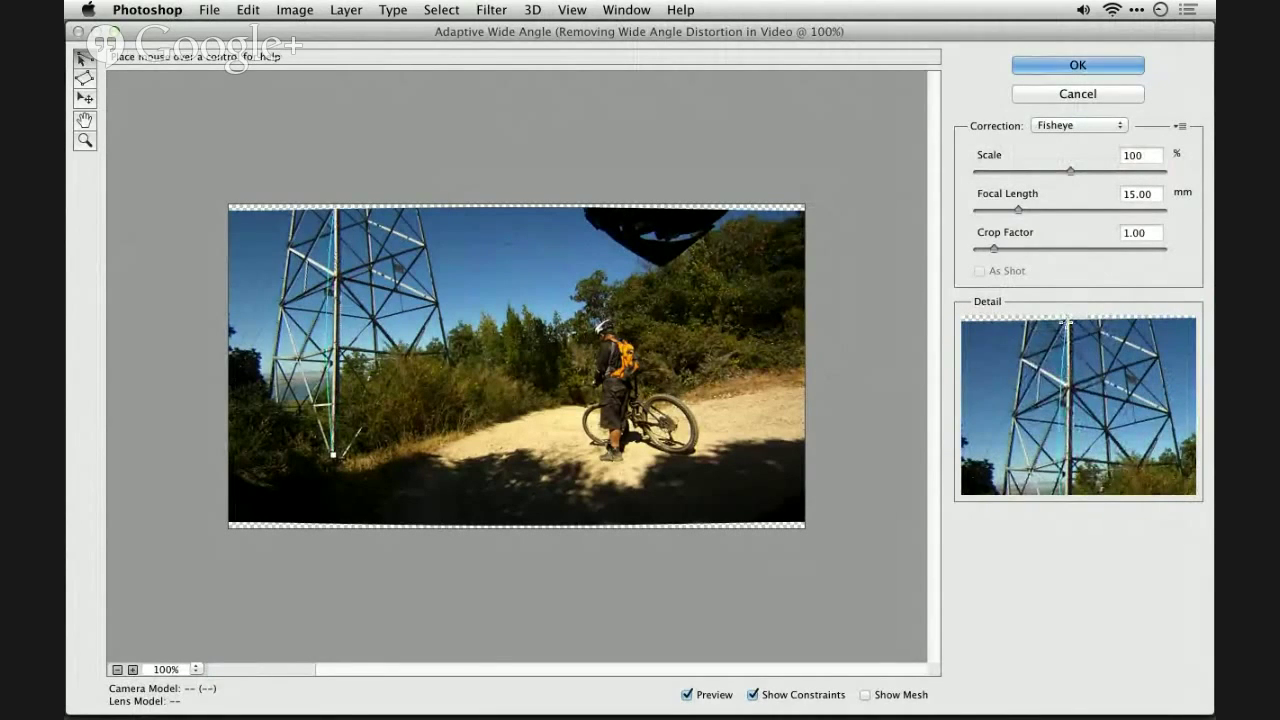
{"action": "left_click", "coordinate": [335, 208]}
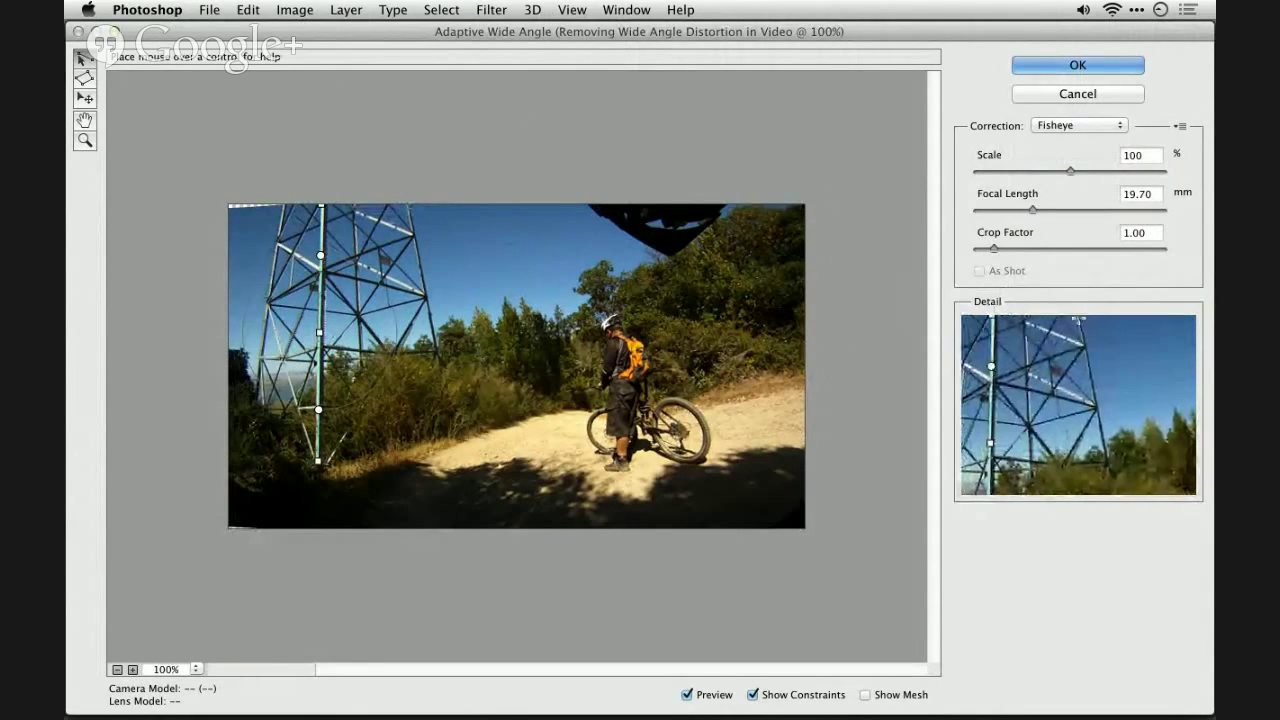
{"action": "left_click", "coordinate": [408, 207]}
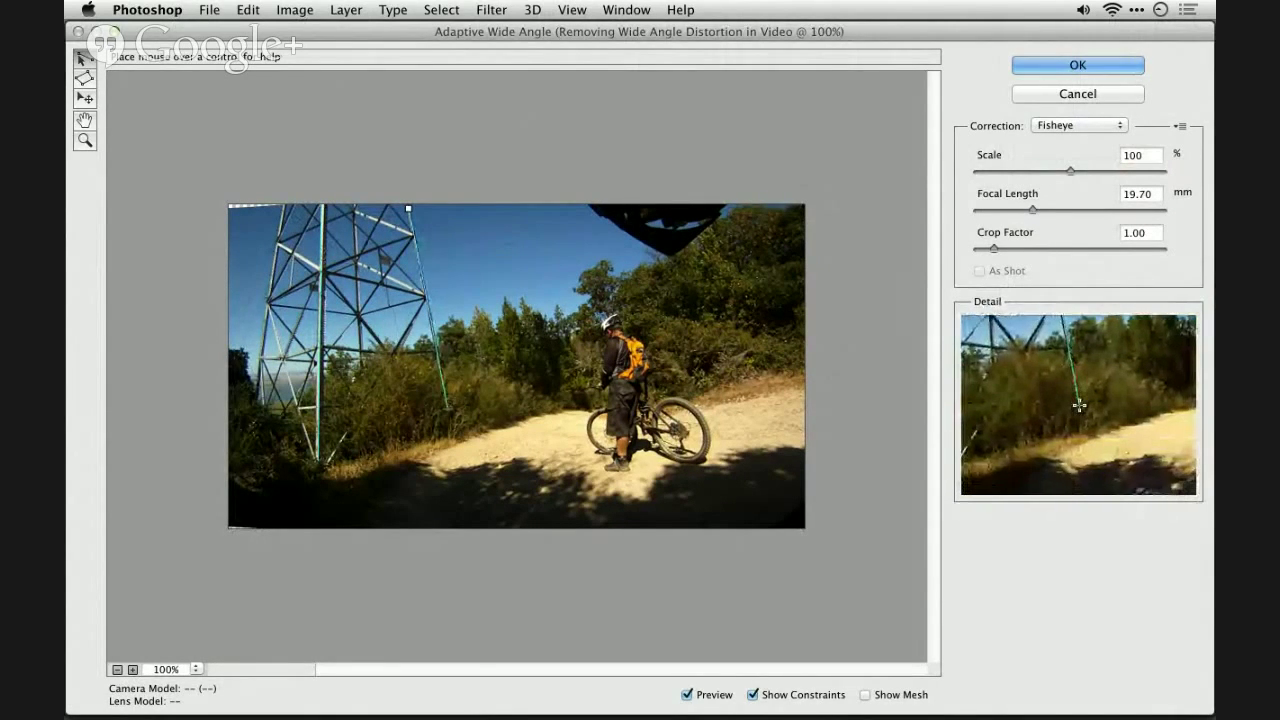
{"action": "left_click", "coordinate": [448, 410]}
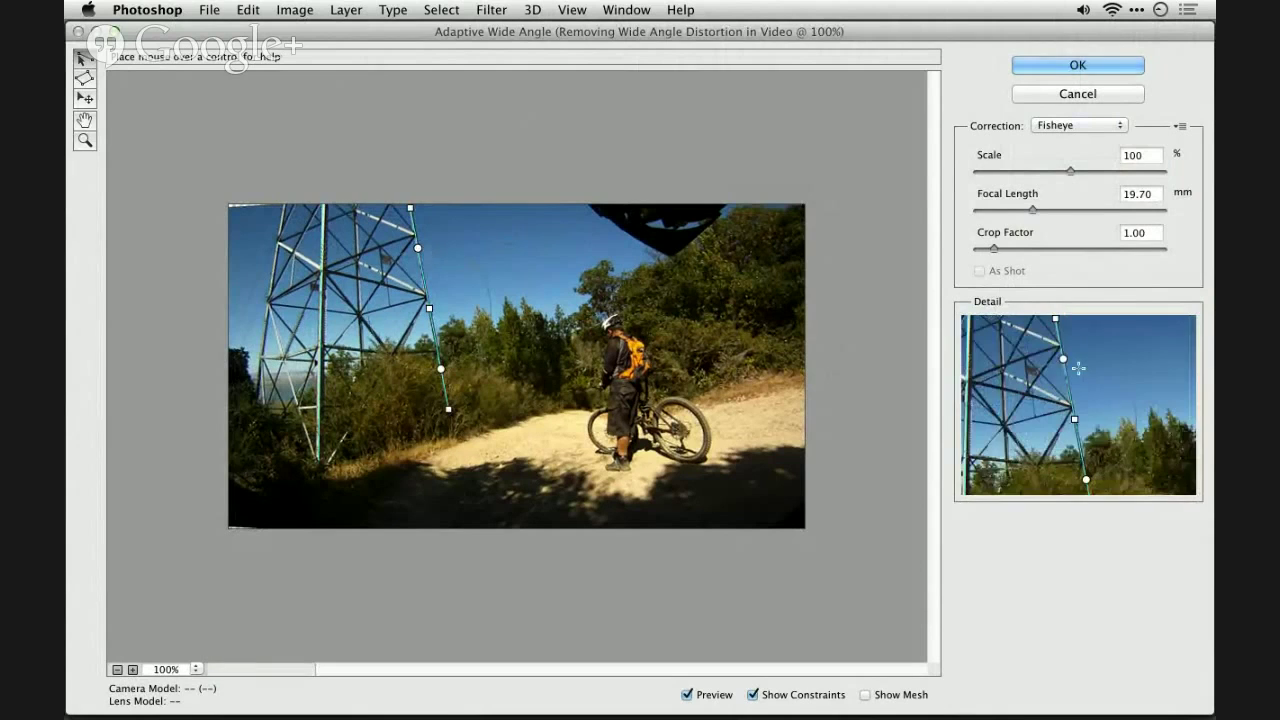
{"action": "left_click_drag", "start_coordinate": [417, 247], "coordinate": [419, 248]}
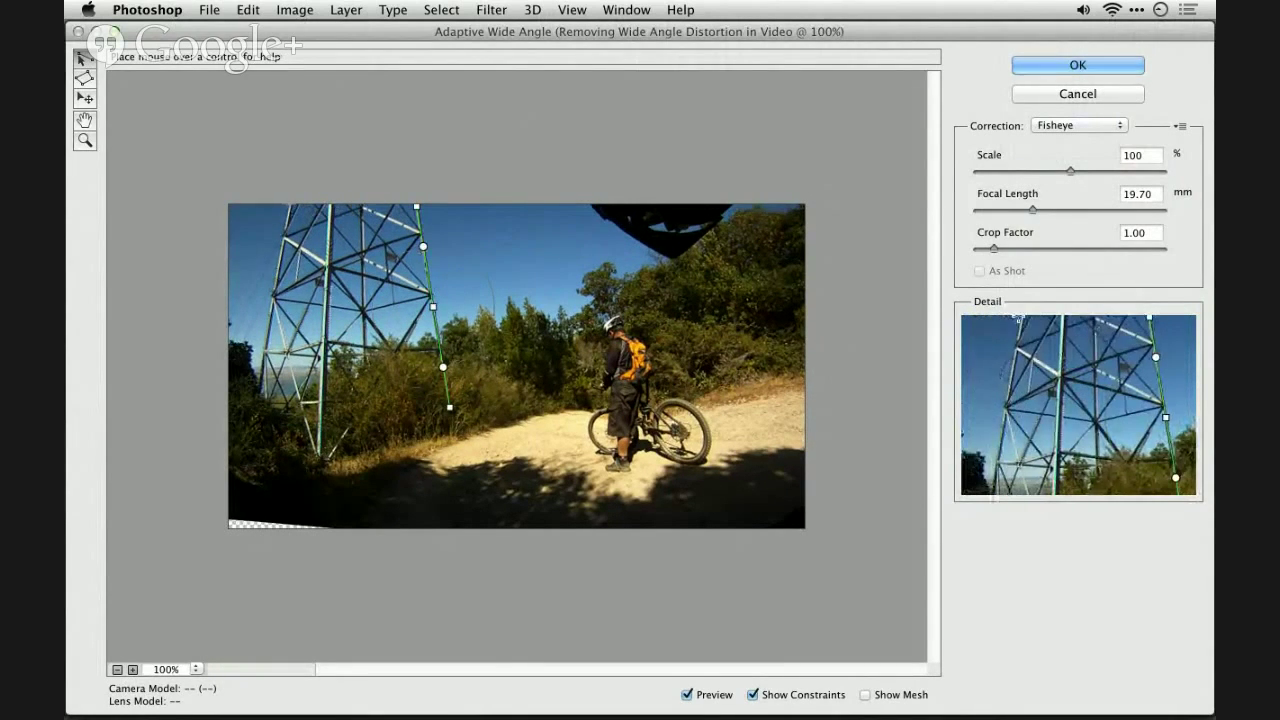
{"action": "left_click", "coordinate": [289, 206]}
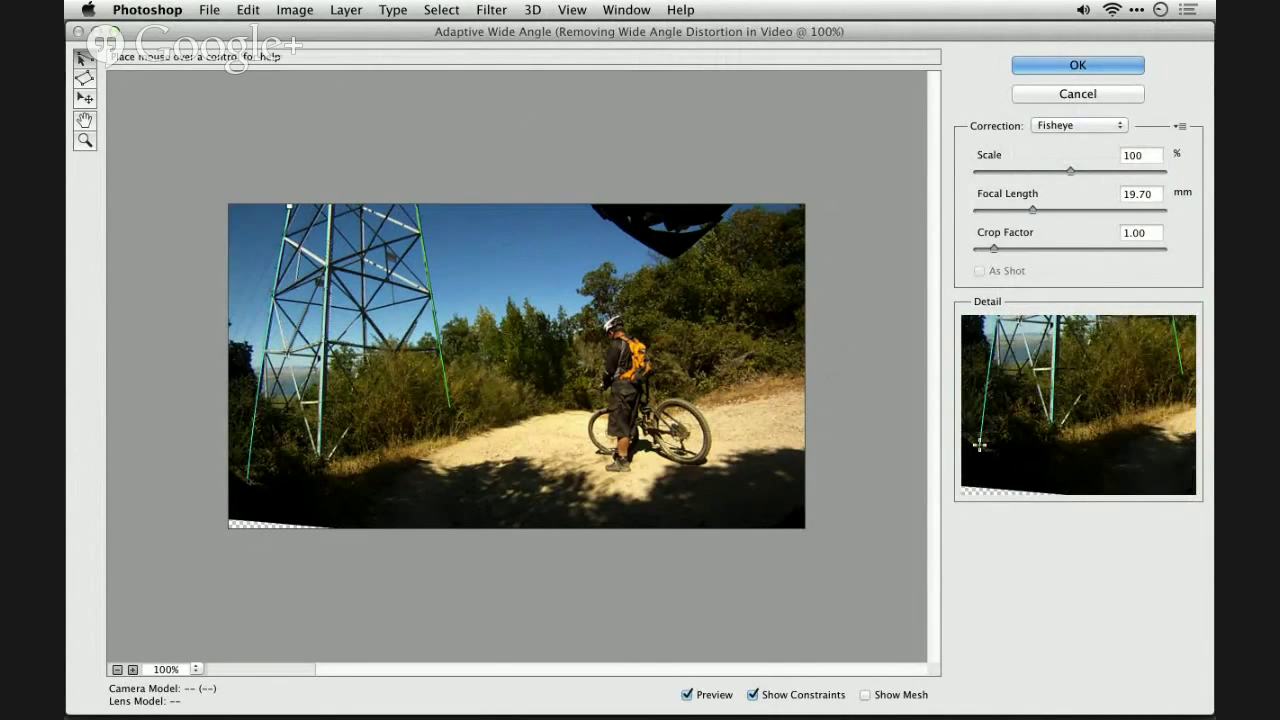
{"action": "left_click", "coordinate": [248, 478]}
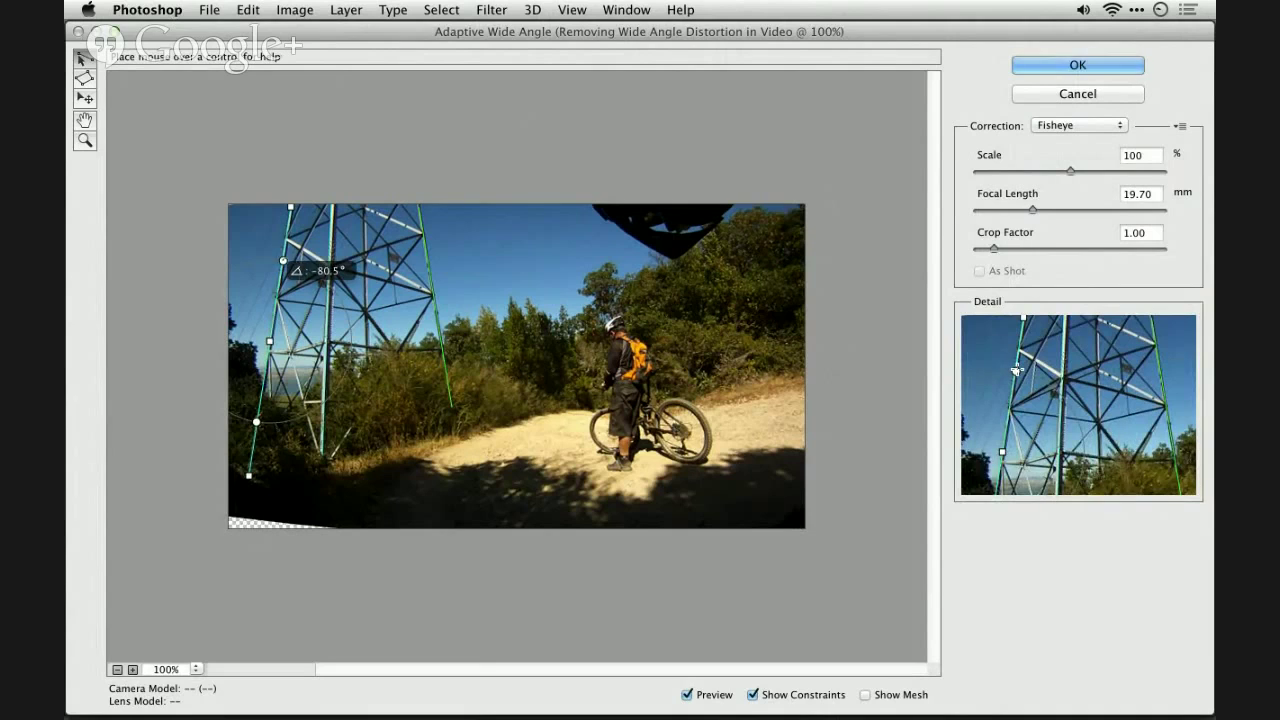
{"action": "left_click_drag", "start_coordinate": [282, 260], "coordinate": [285, 260]}
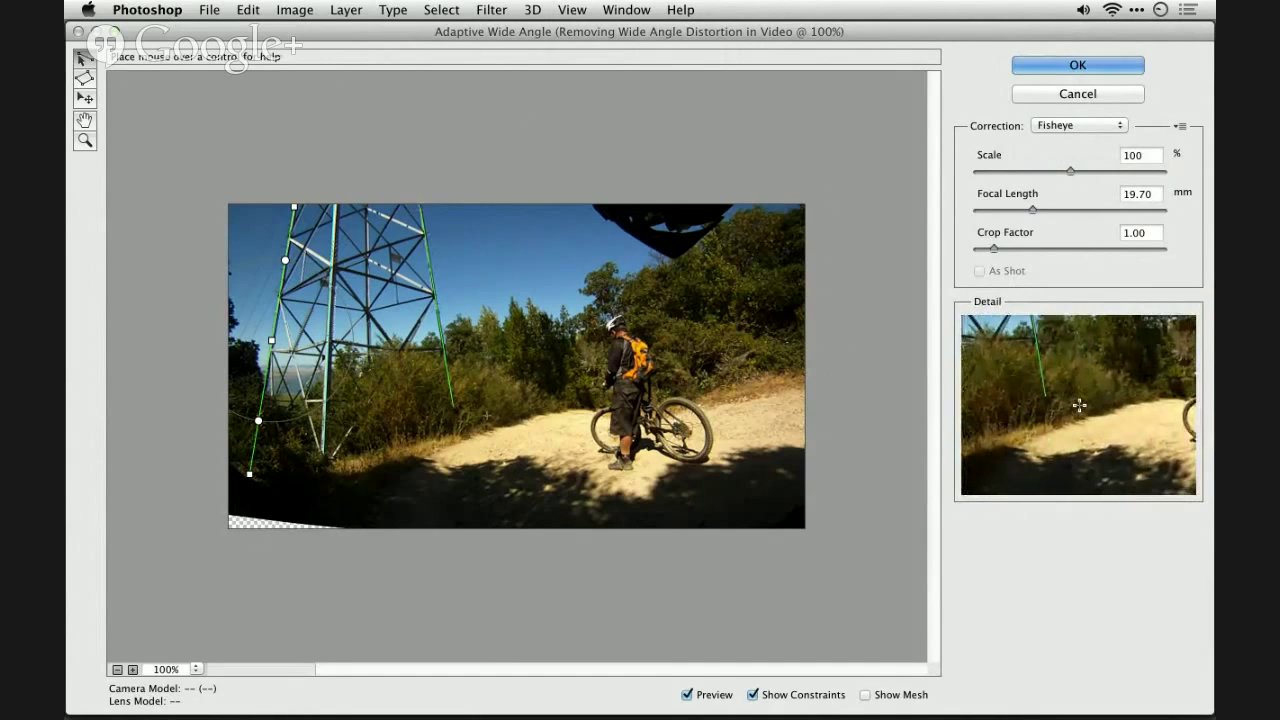
Add a slightly tilted constraint along the trail edge and set Scale to 104%
{"action": "left_click", "coordinate": [486, 413]}
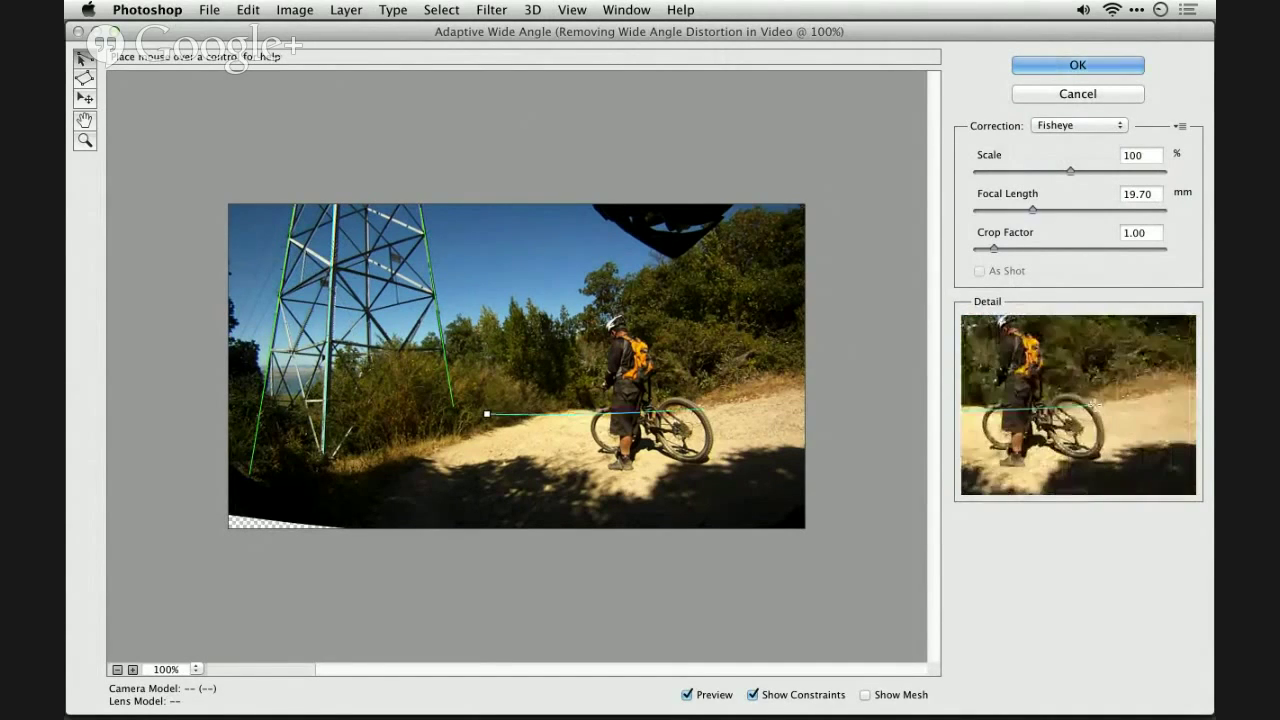
{"action": "left_click", "coordinate": [789, 411]}
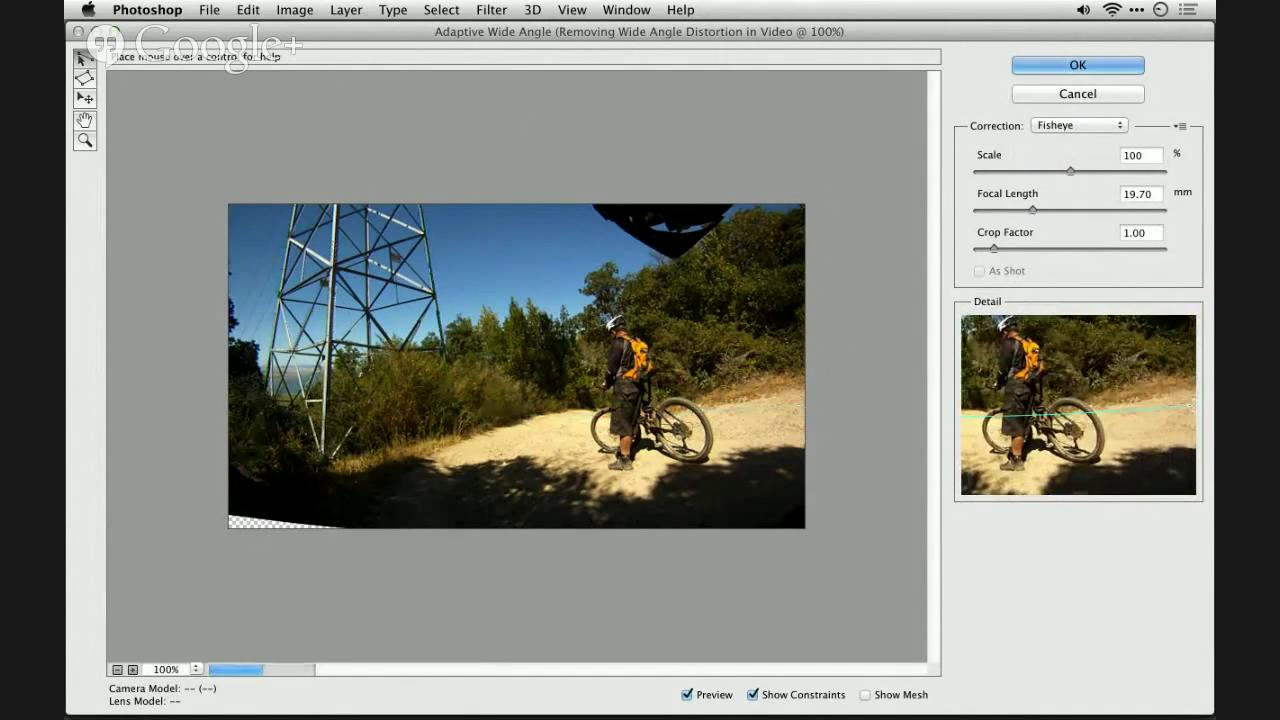
{"action": "left_click_drag", "start_coordinate": [727, 411], "coordinate": [731, 411]}
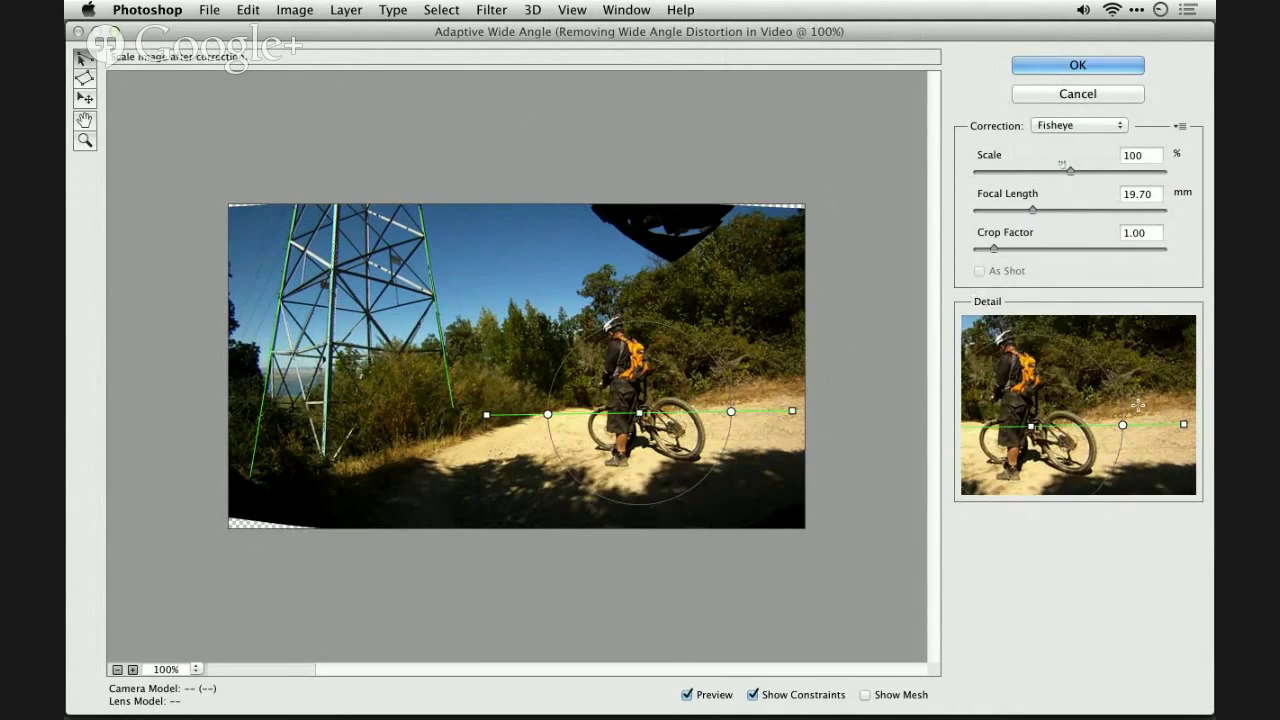
{"action": "left_click", "coordinate": [1075, 172]}
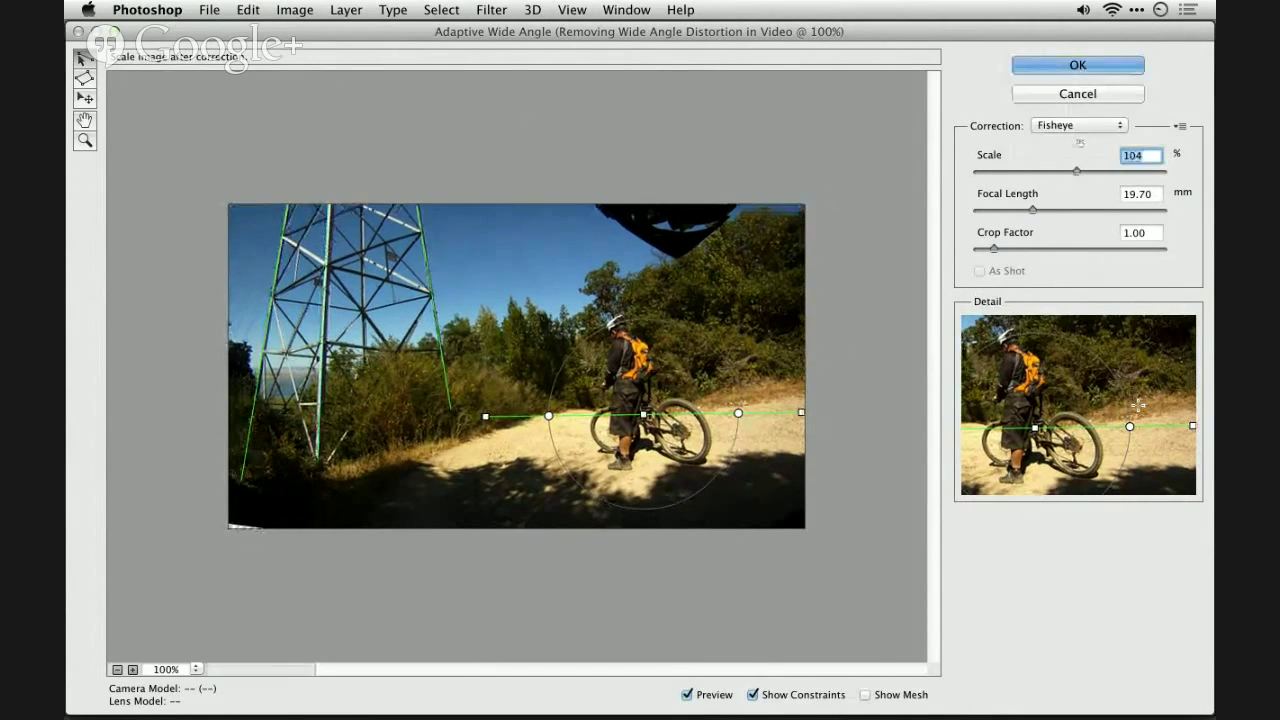
Apply the Adaptive Wide Angle correction to the bike clip
{"action": "left_click", "coordinate": [1078, 66]}
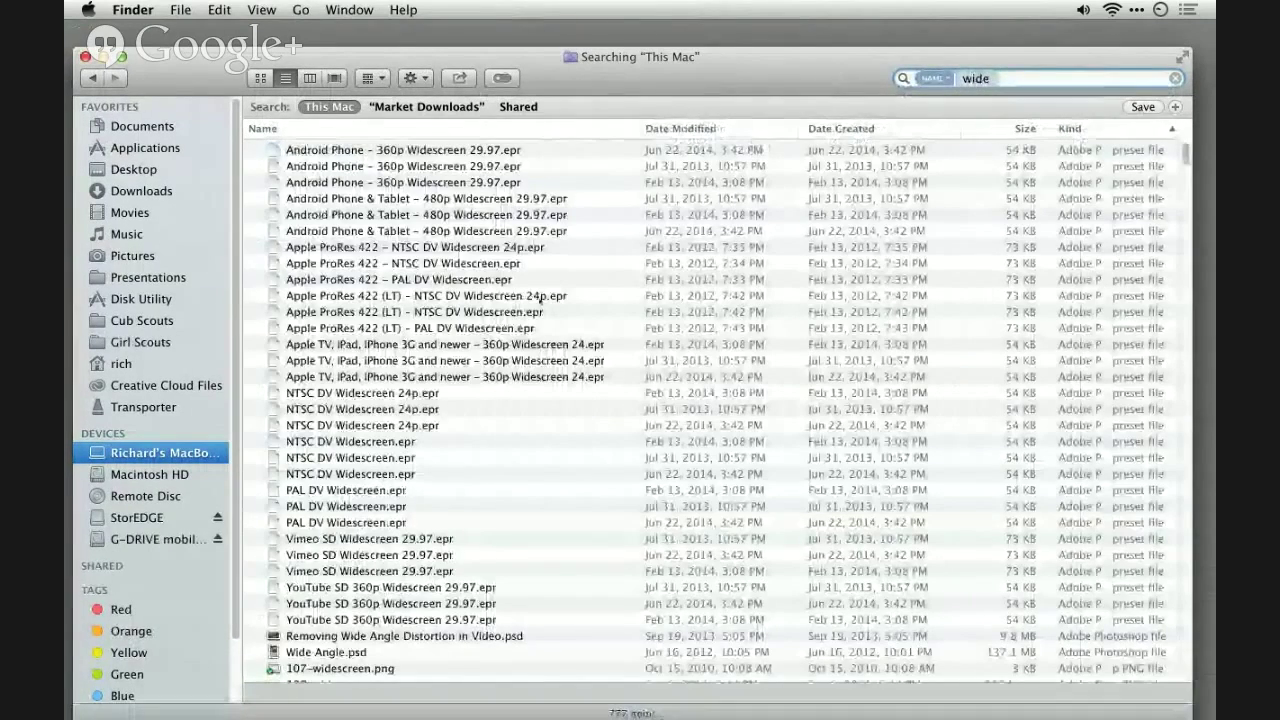
Find Wide Angle.psd in the Finder search results and drag it onto Photoshop's Dock icon
{"action": "left_click", "coordinate": [434, 636]}
{"action": "left_click", "coordinate": [360, 667]}
{"action": "left_click", "coordinate": [326, 652]}
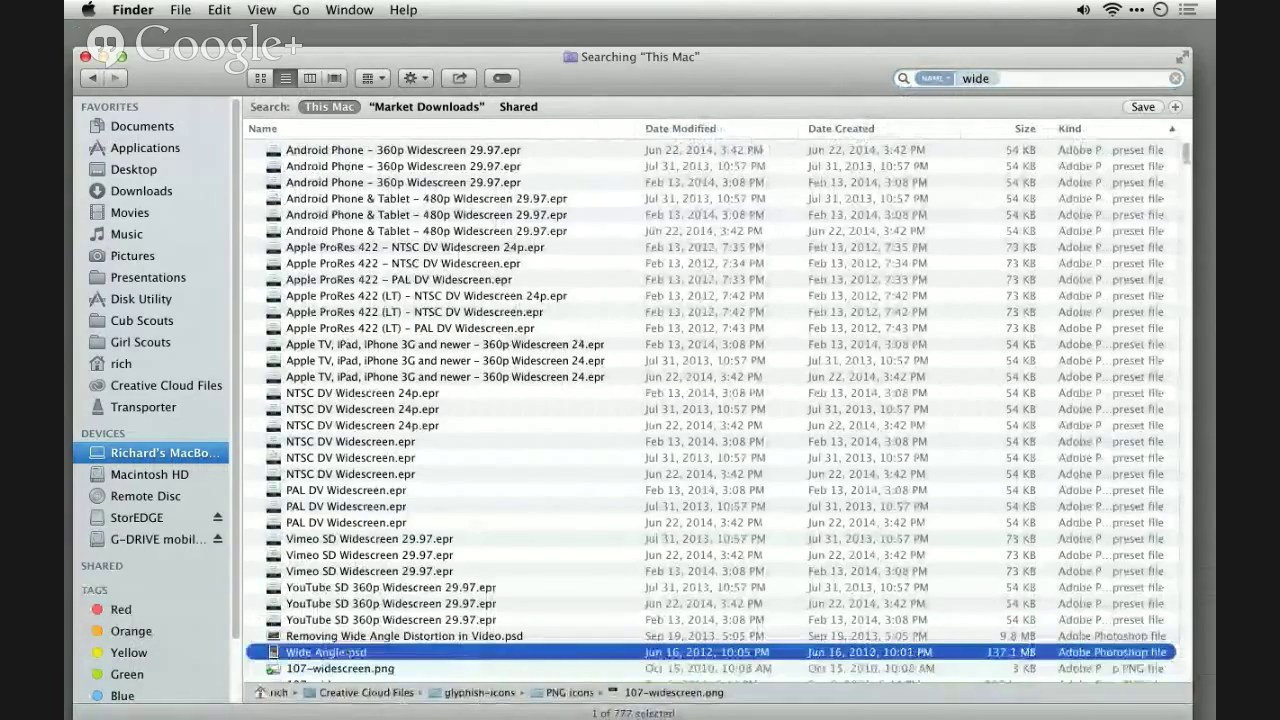
{"action": "scroll", "coordinate": [297, 145], "scroll_direction": "down", "scroll_amount": 9}
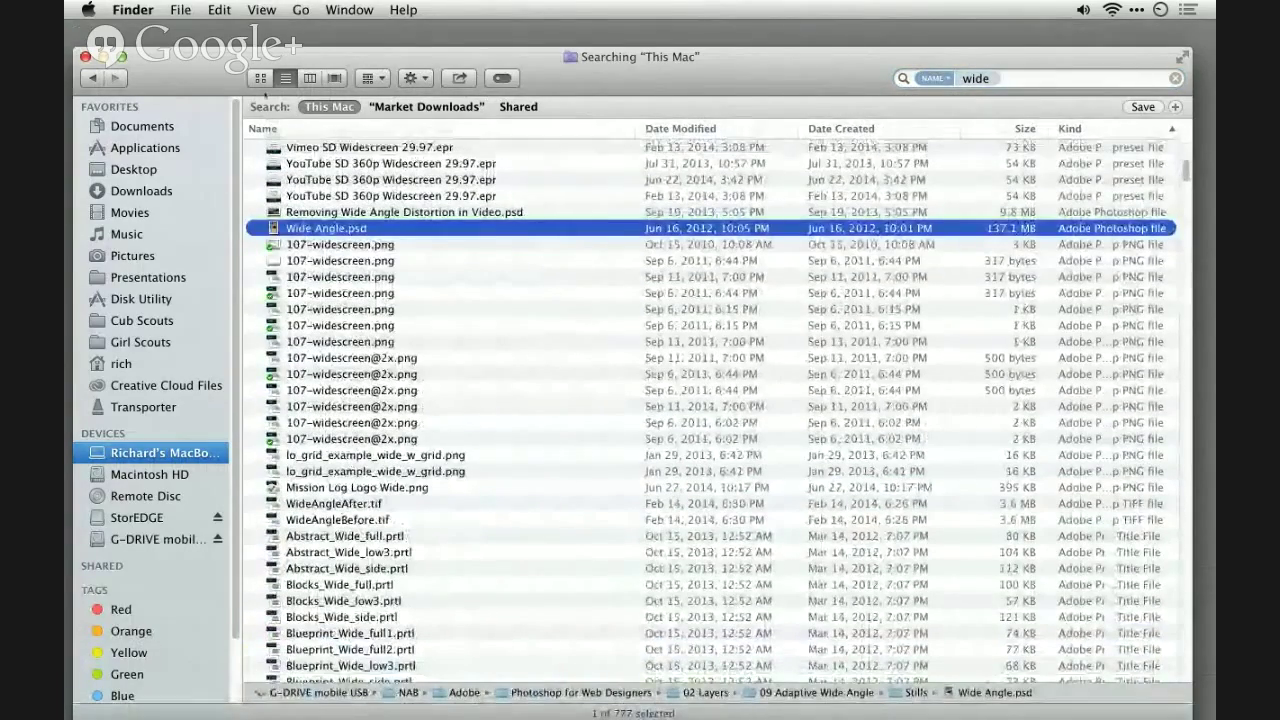
{"action": "left_click", "coordinate": [260, 78]}
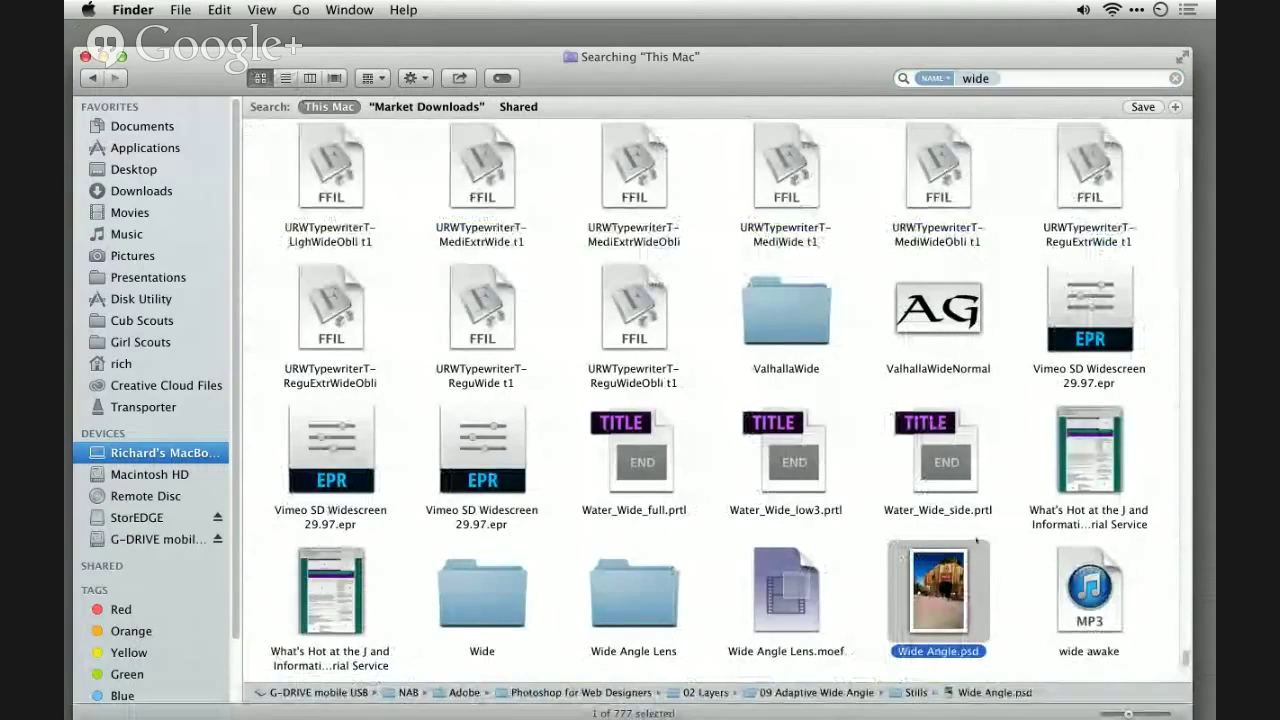
{"action": "left_click_drag", "start_coordinate": [938, 590], "coordinate": [600, 688]}
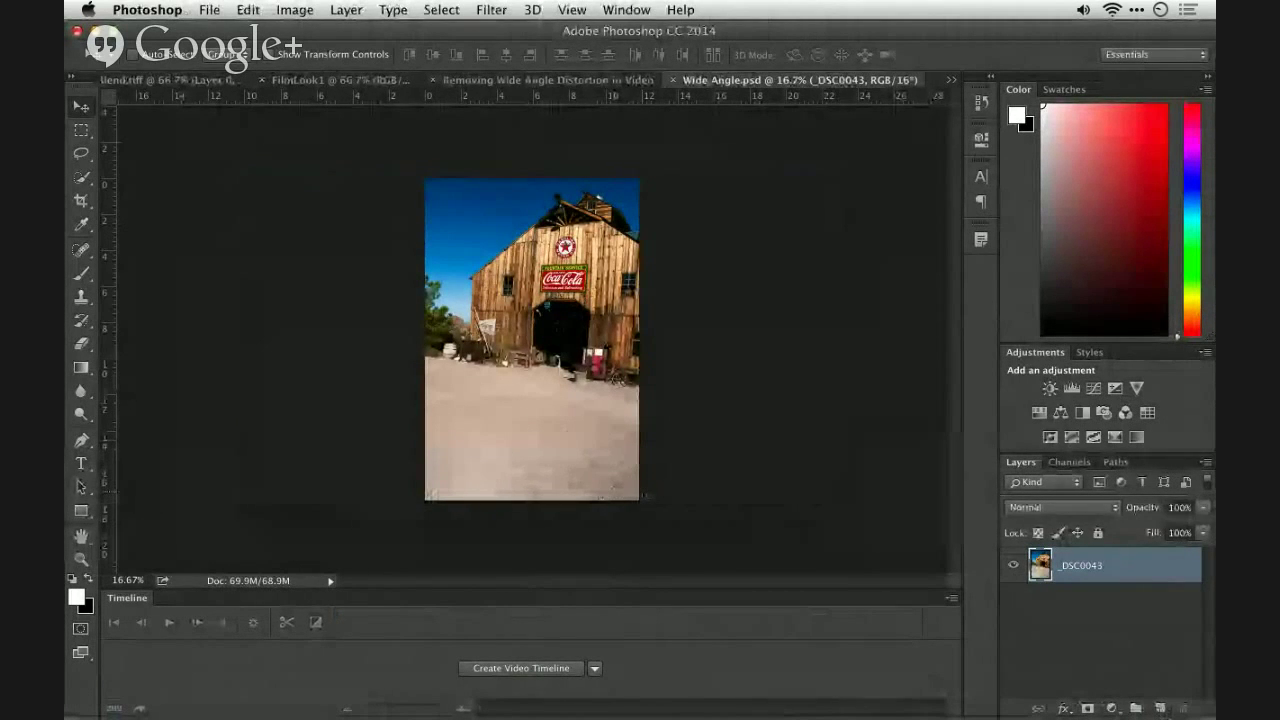
Switch between Adobe Bridge and the Finder search window, then return to Photoshop
{"action": "key", "text": "super+Tab"}
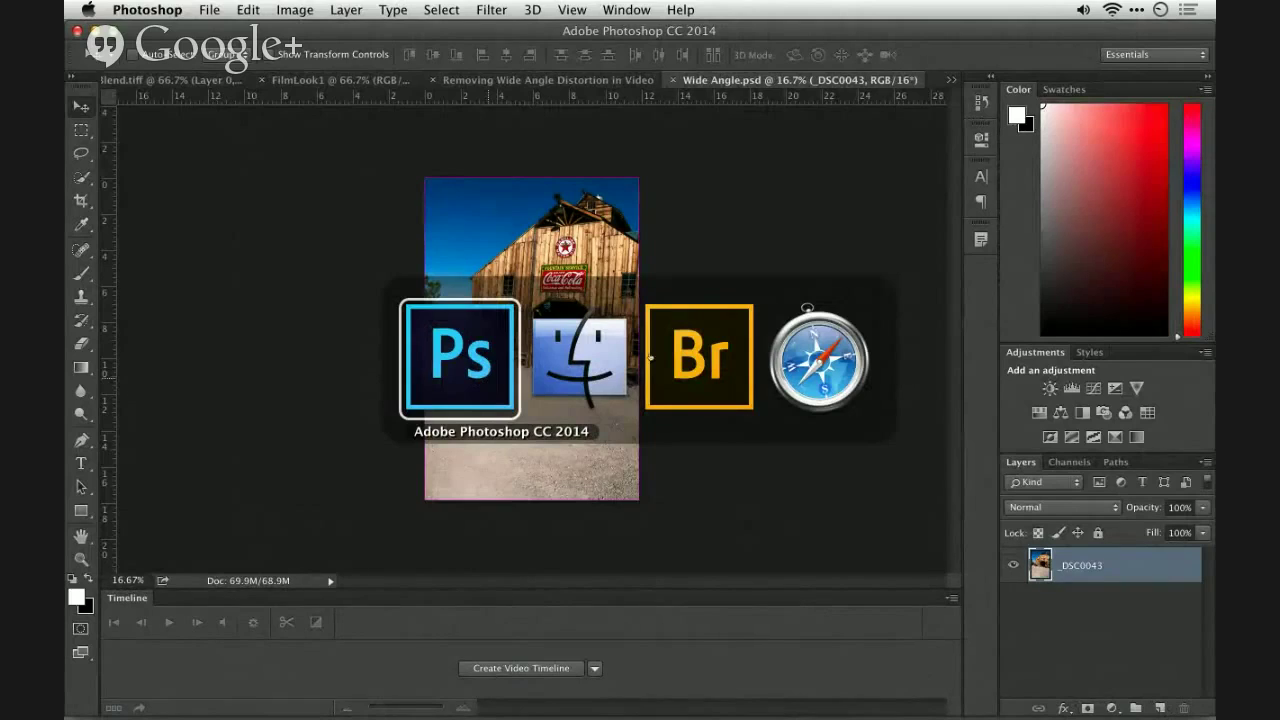
{"action": "left_click", "coordinate": [684, 355]}
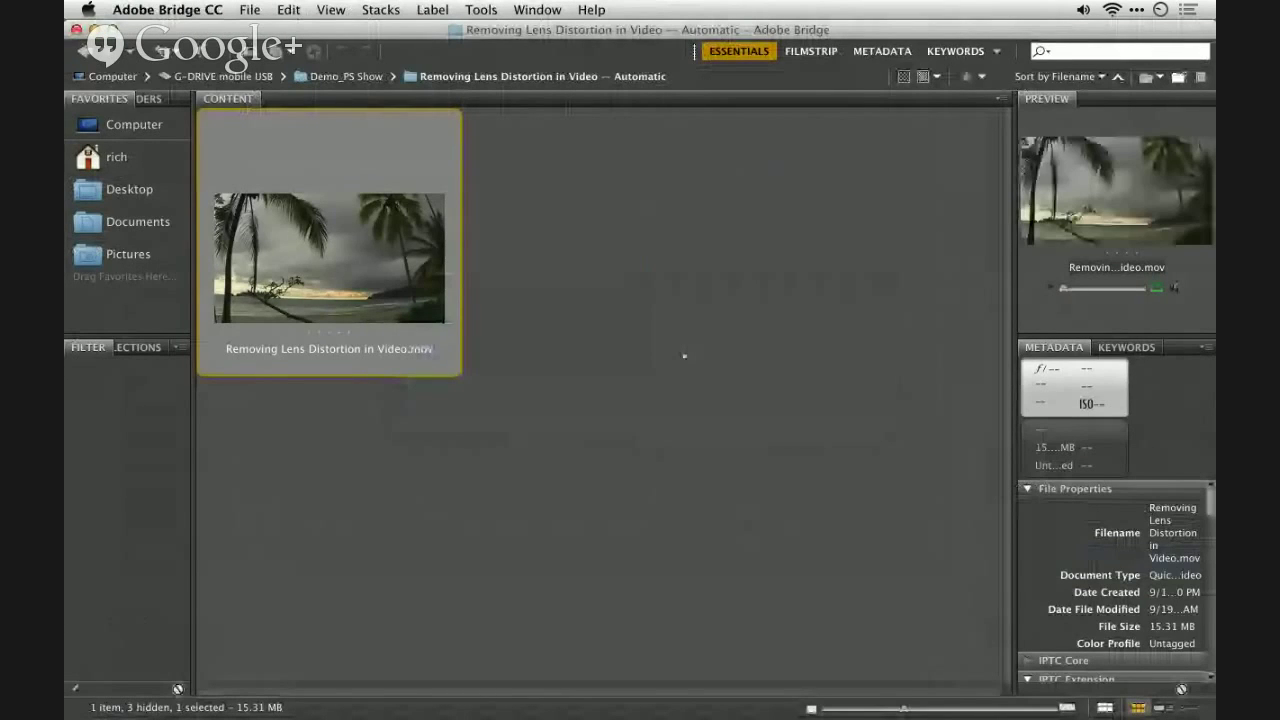
{"action": "key", "text": "super+Tab"}
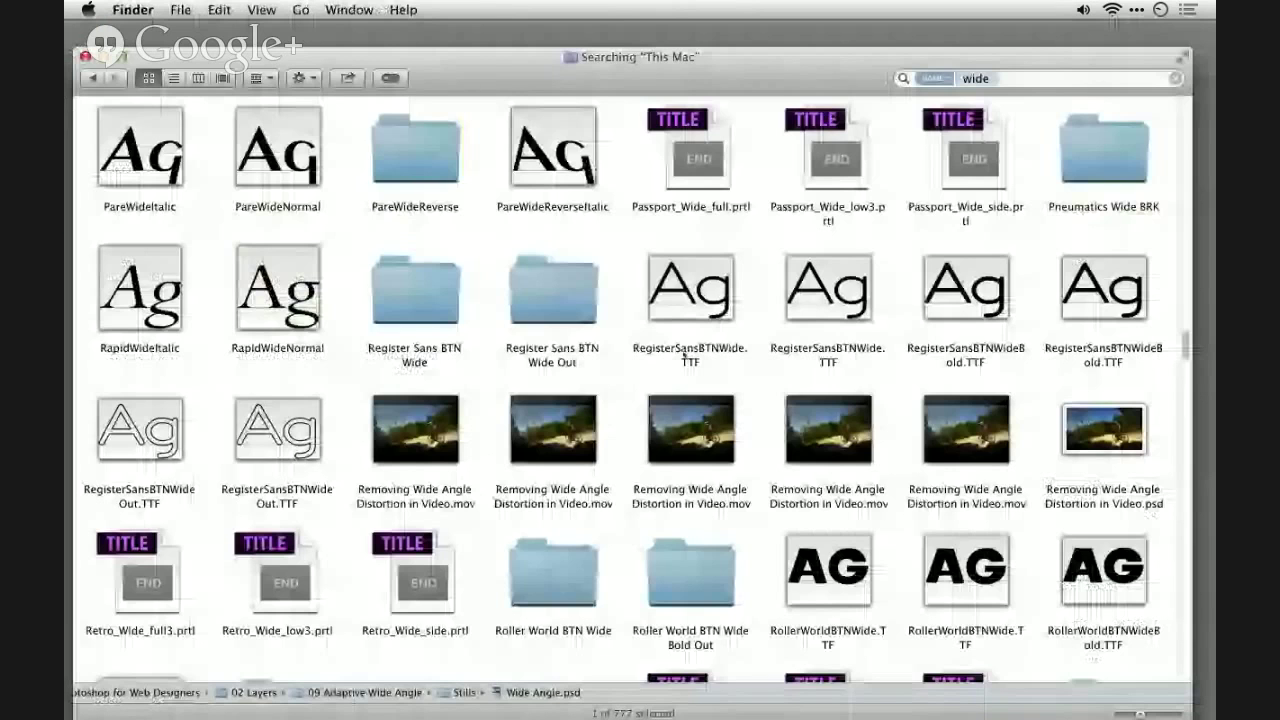
{"action": "scroll", "coordinate": [684, 355], "scroll_direction": "down", "scroll_amount": 5}
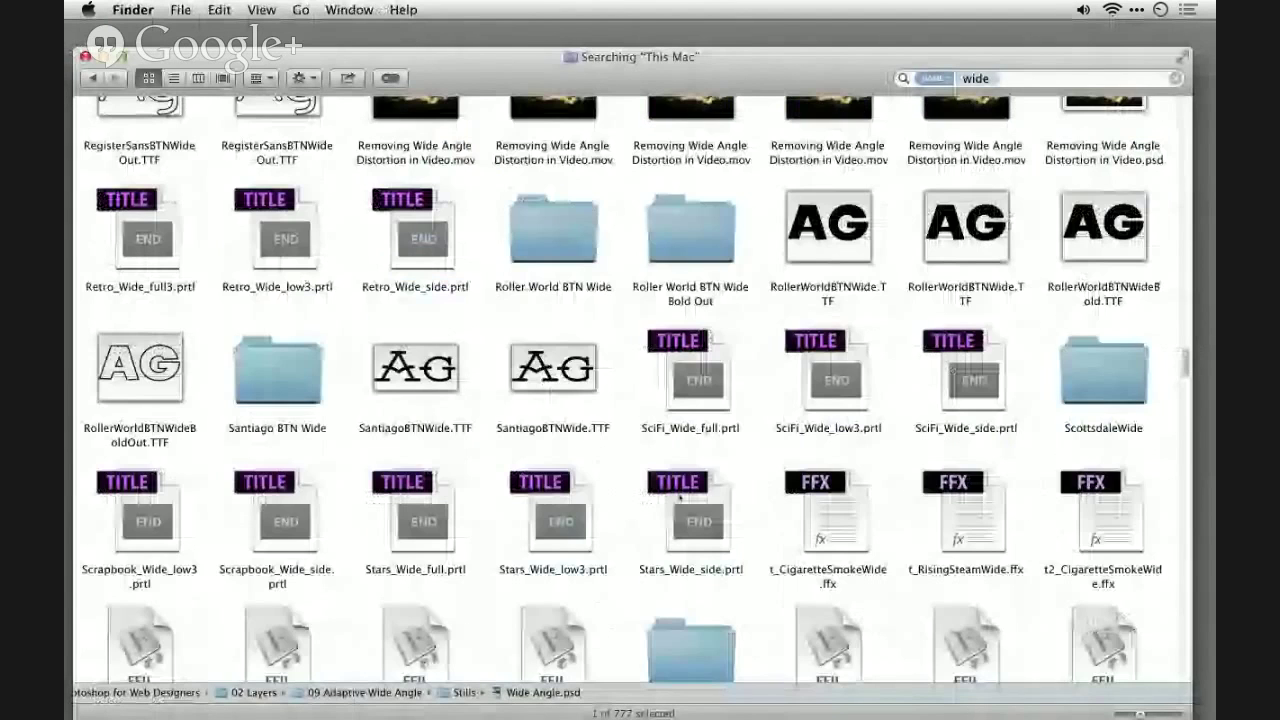
{"action": "scroll", "coordinate": [679, 496], "scroll_direction": "down", "scroll_amount": 10}
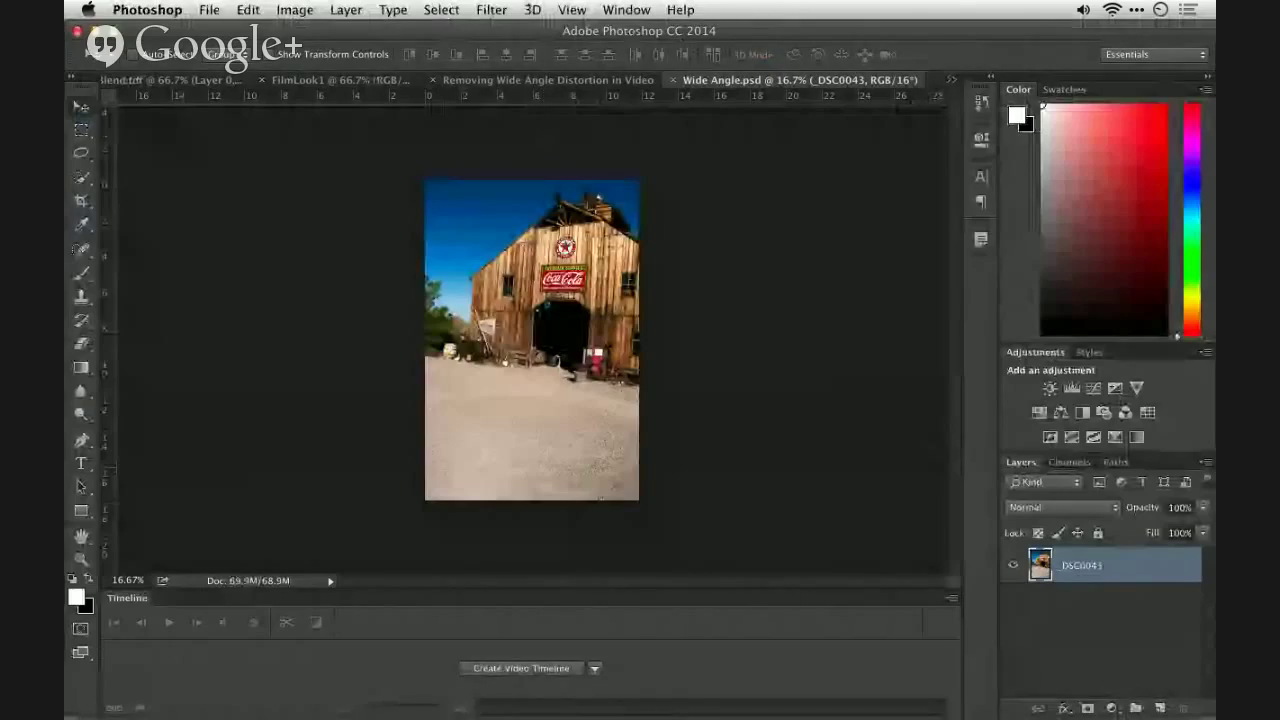
Convert the _DSC0043 layer for Smart Filters, confirming the smart object dialog
{"action": "left_click", "coordinate": [476, 9]}
{"action": "left_click", "coordinate": [557, 54]}
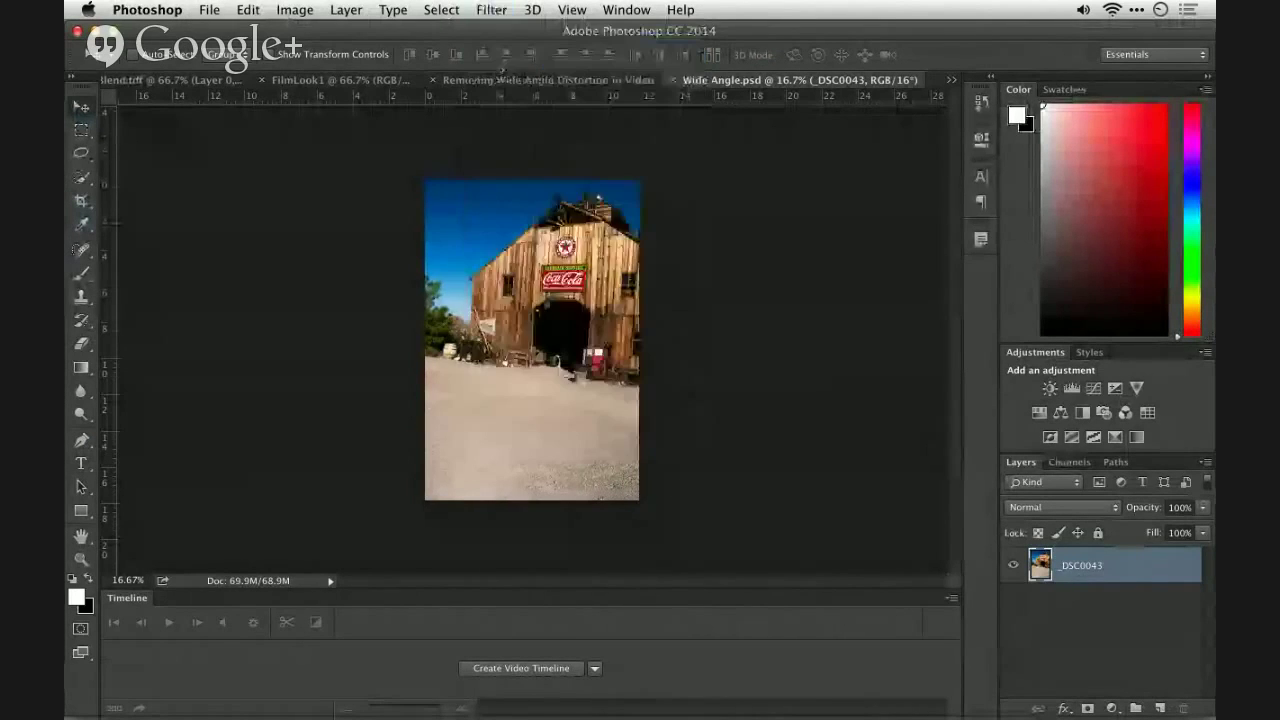
{"action": "left_click", "coordinate": [775, 304]}
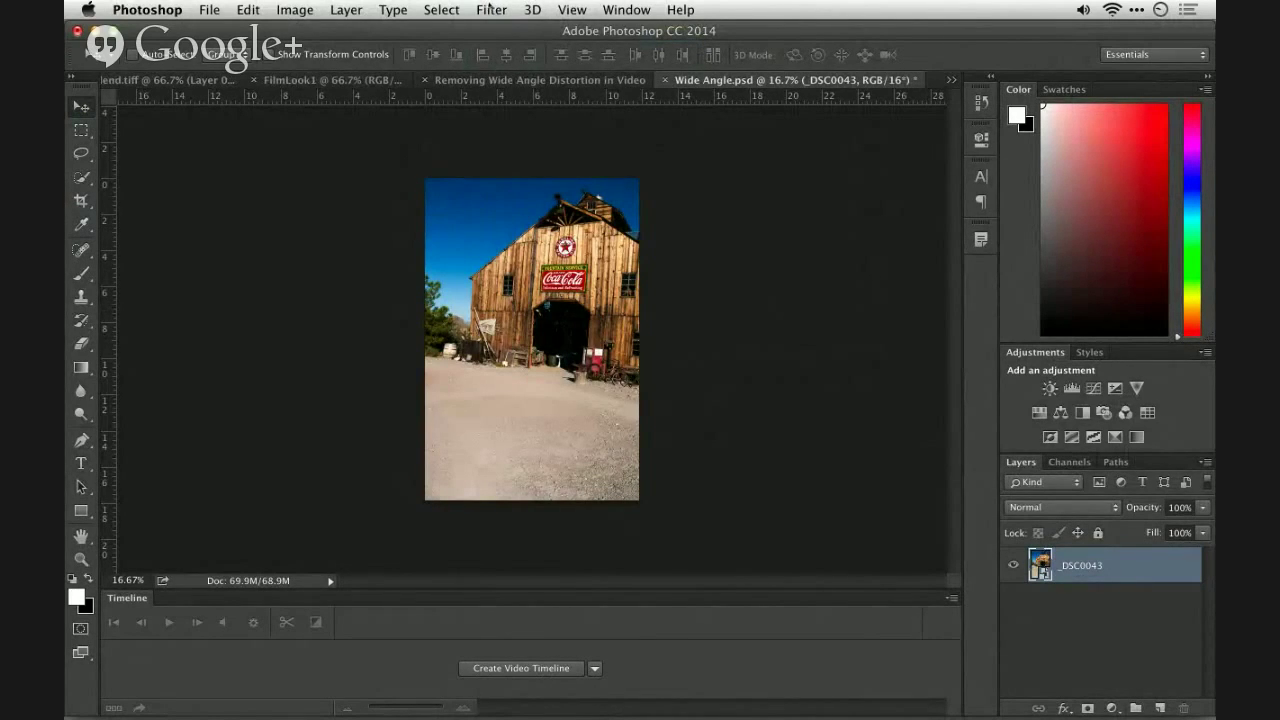
Open Adaptive Wide Angle and draw a constraint down the left doorway edge
{"action": "left_click", "coordinate": [490, 9]}
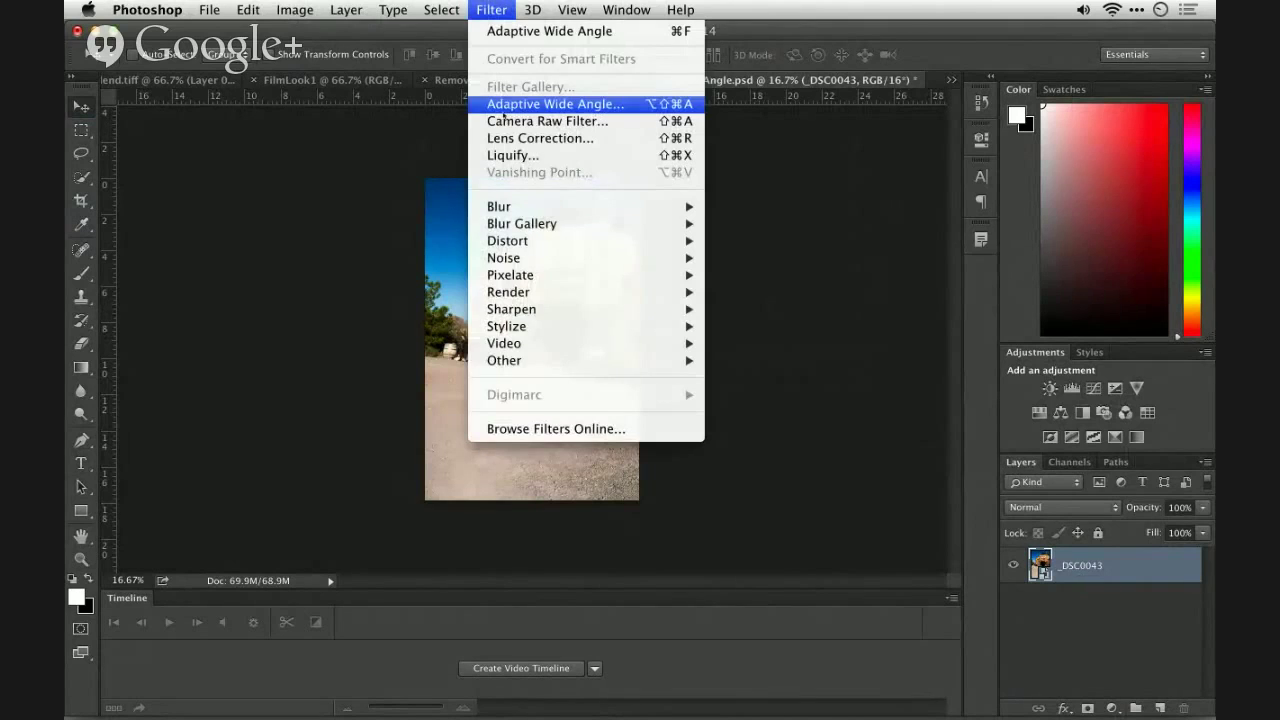
{"action": "left_click", "coordinate": [510, 104]}
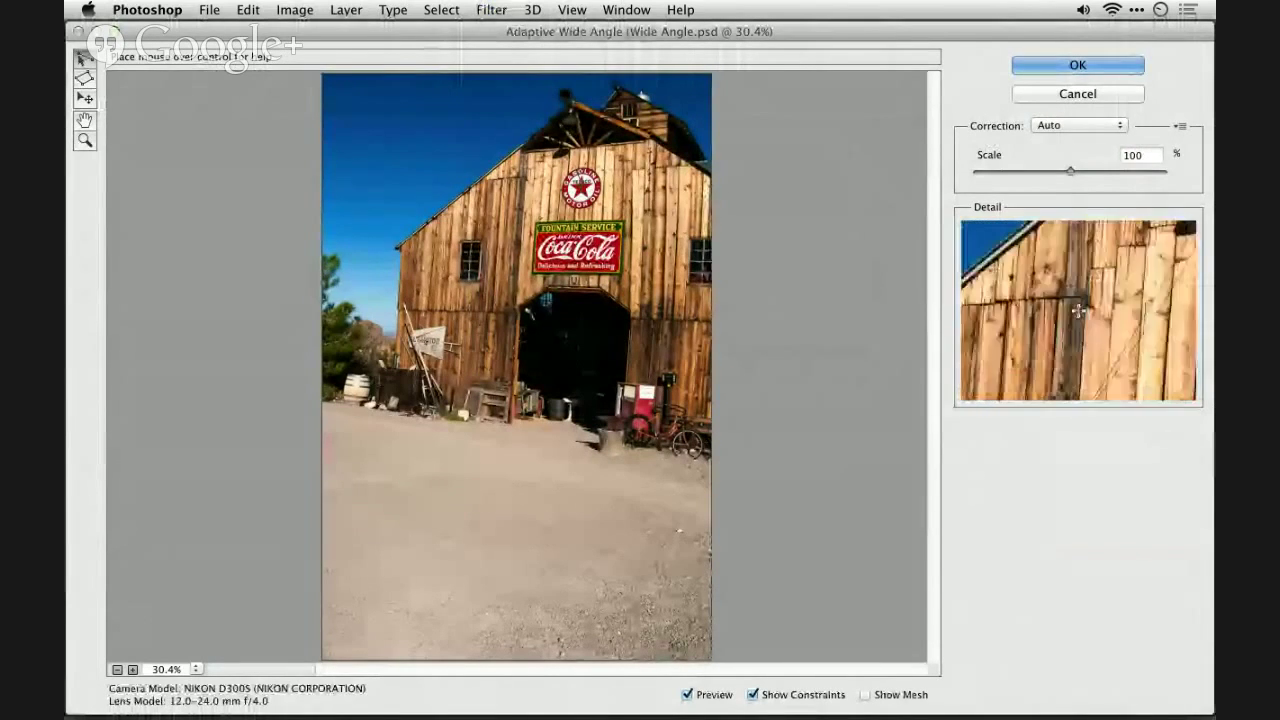
{"action": "left_click_drag", "start_coordinate": [522, 150], "coordinate": [511, 428]}
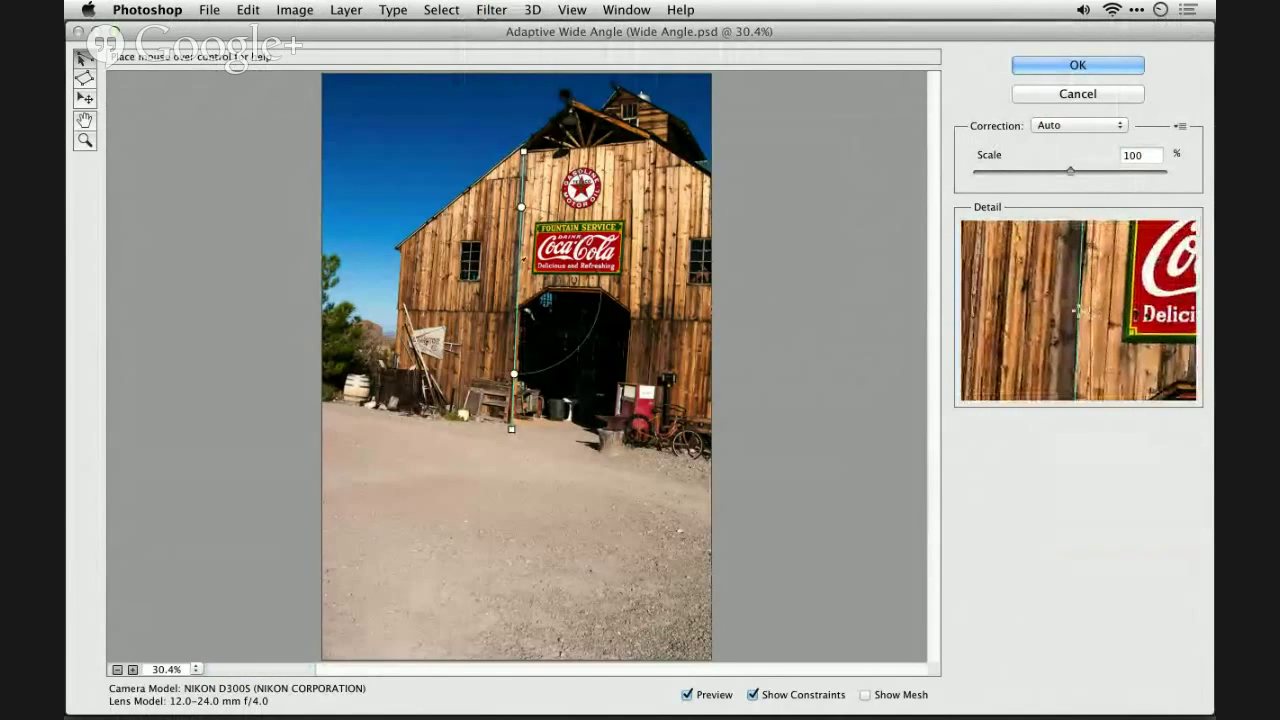
{"action": "left_click", "coordinate": [517, 262], "text": "shift"}
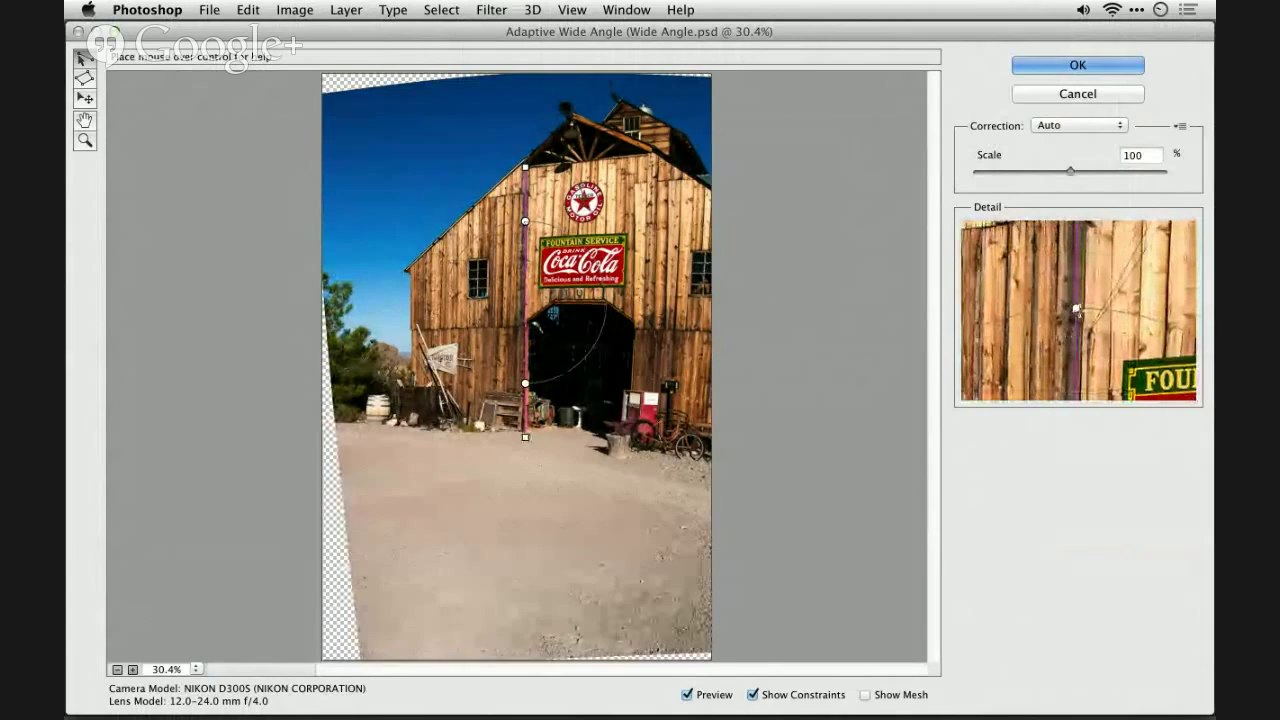
{"action": "left_click", "coordinate": [525, 221], "text": "shift"}
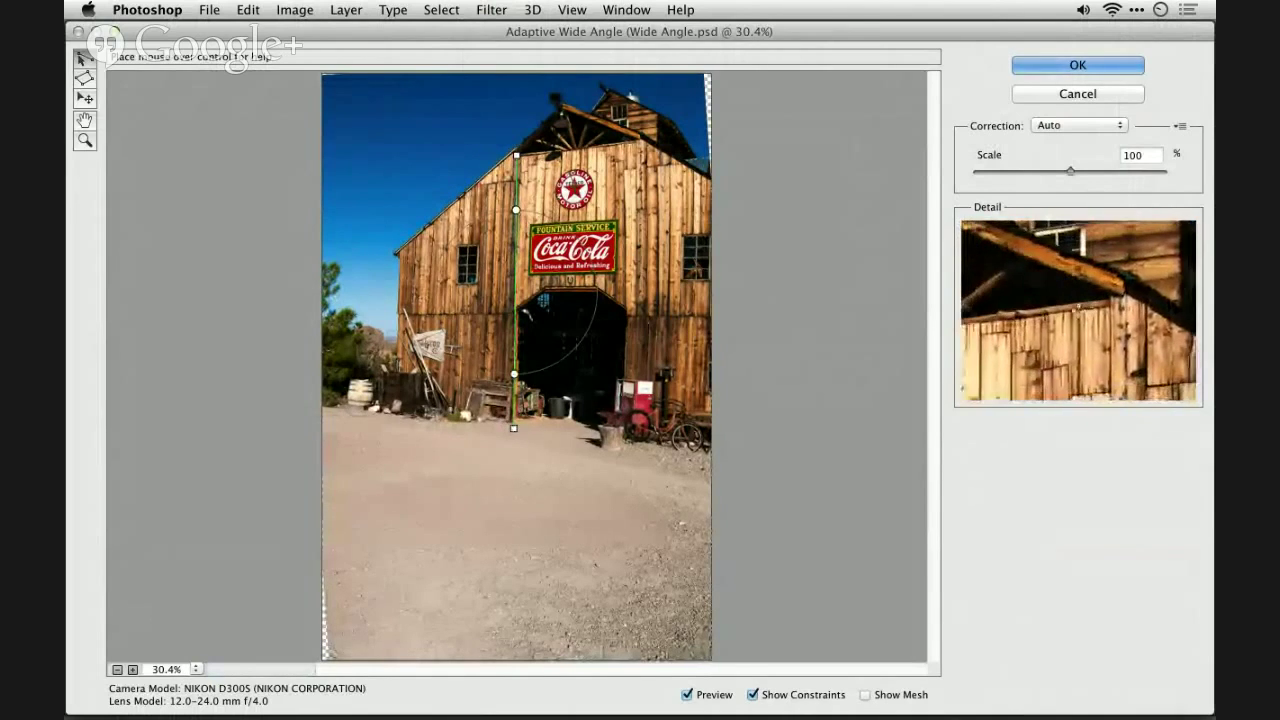
Constrain the right doorway edge to the ground, tilting it slightly off vertical
{"action": "left_click", "coordinate": [625, 140]}
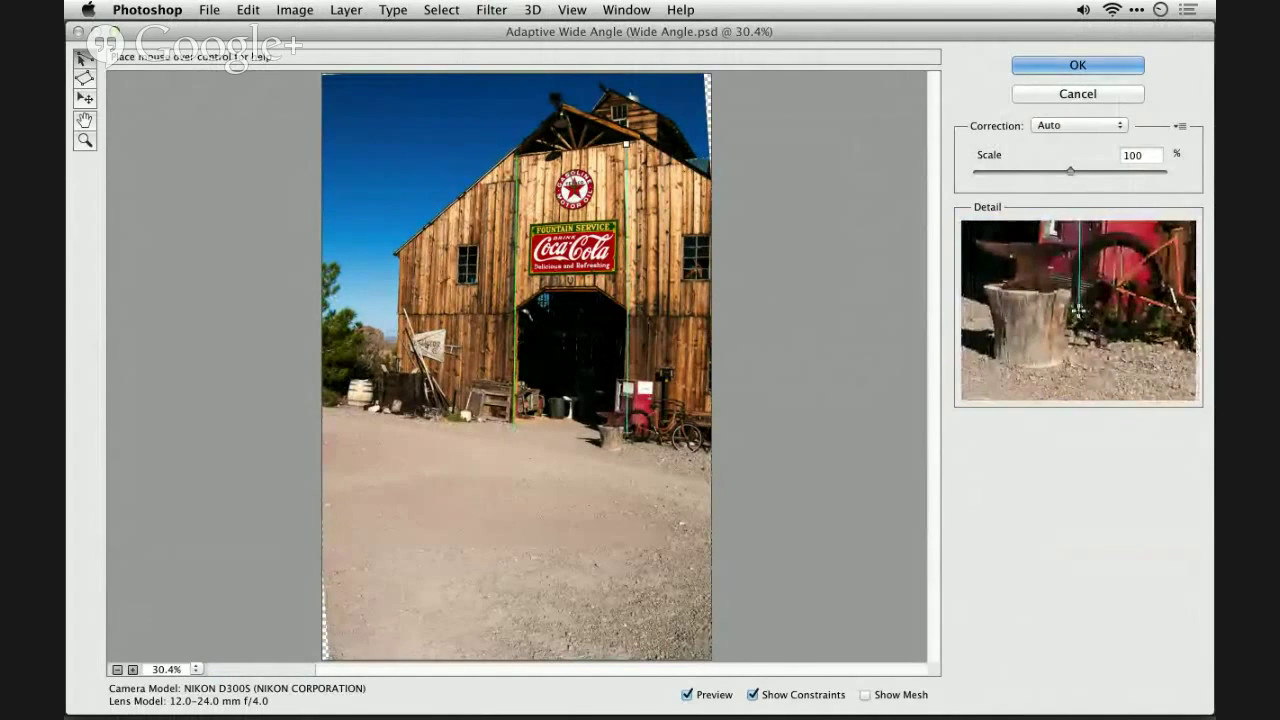
{"action": "left_click", "coordinate": [627, 428]}
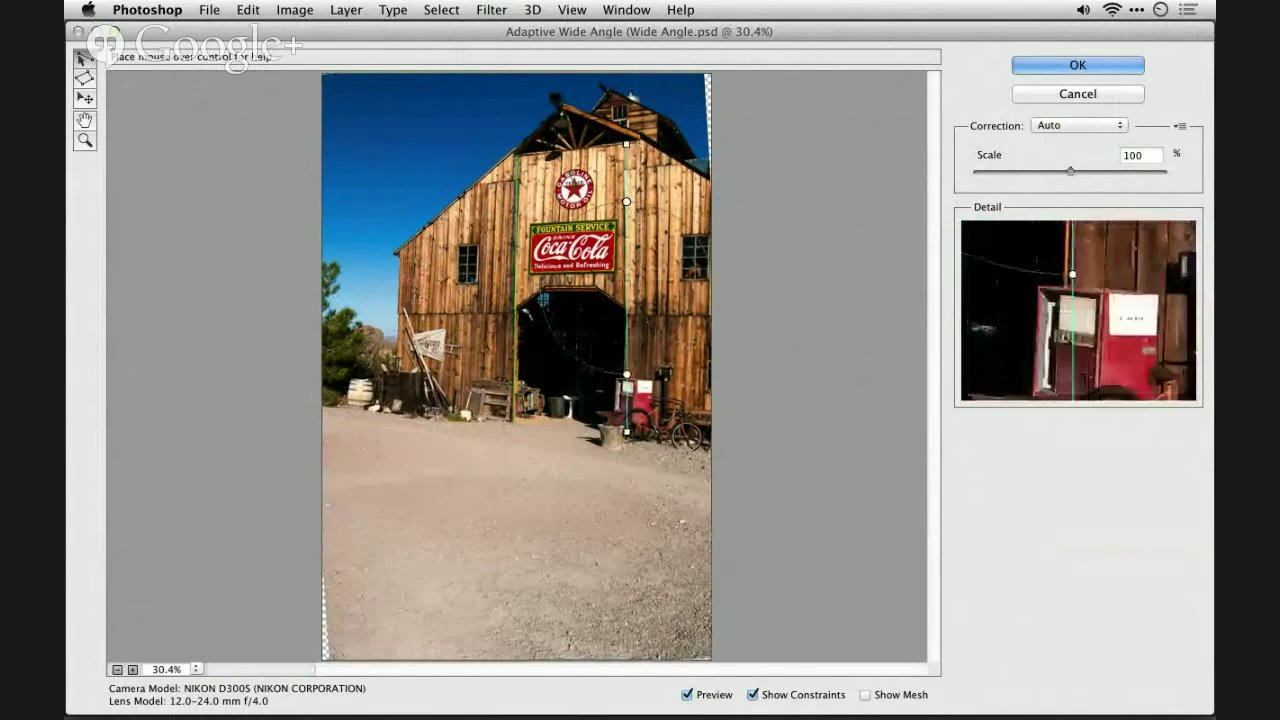
{"action": "left_click", "coordinate": [626, 330], "text": "shift"}
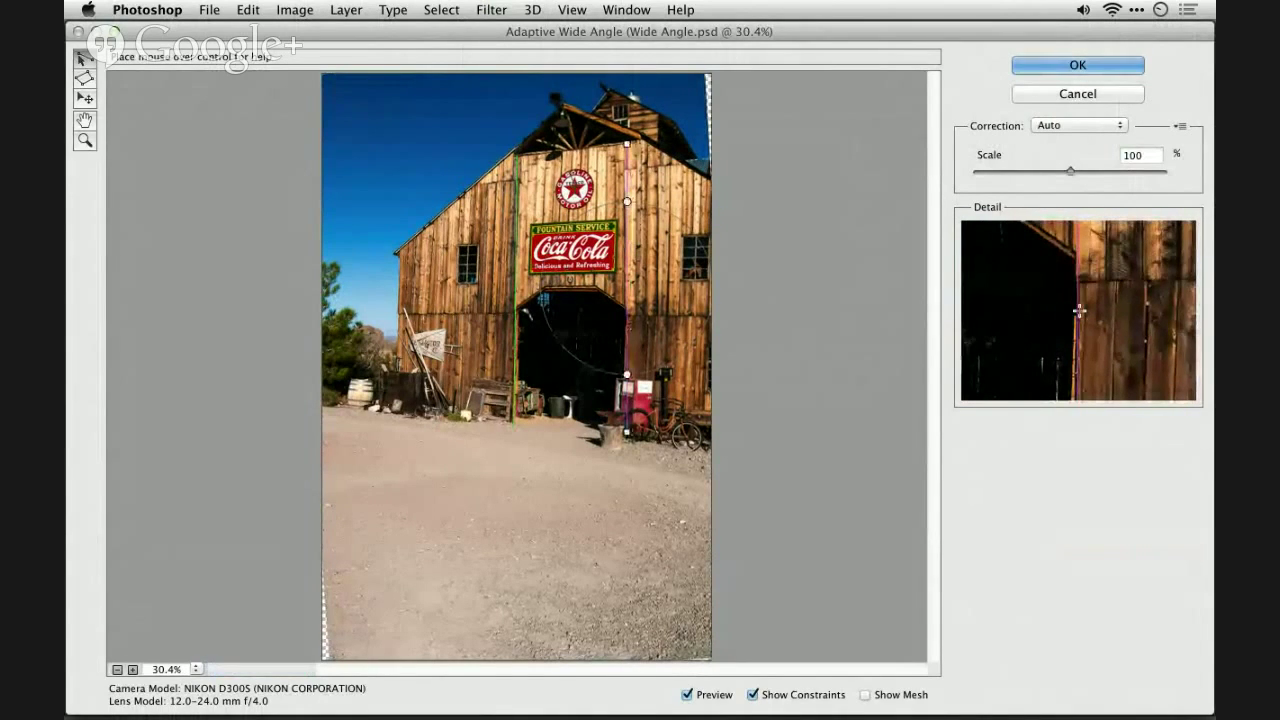
{"action": "left_click_drag", "start_coordinate": [626, 201], "coordinate": [633, 204]}
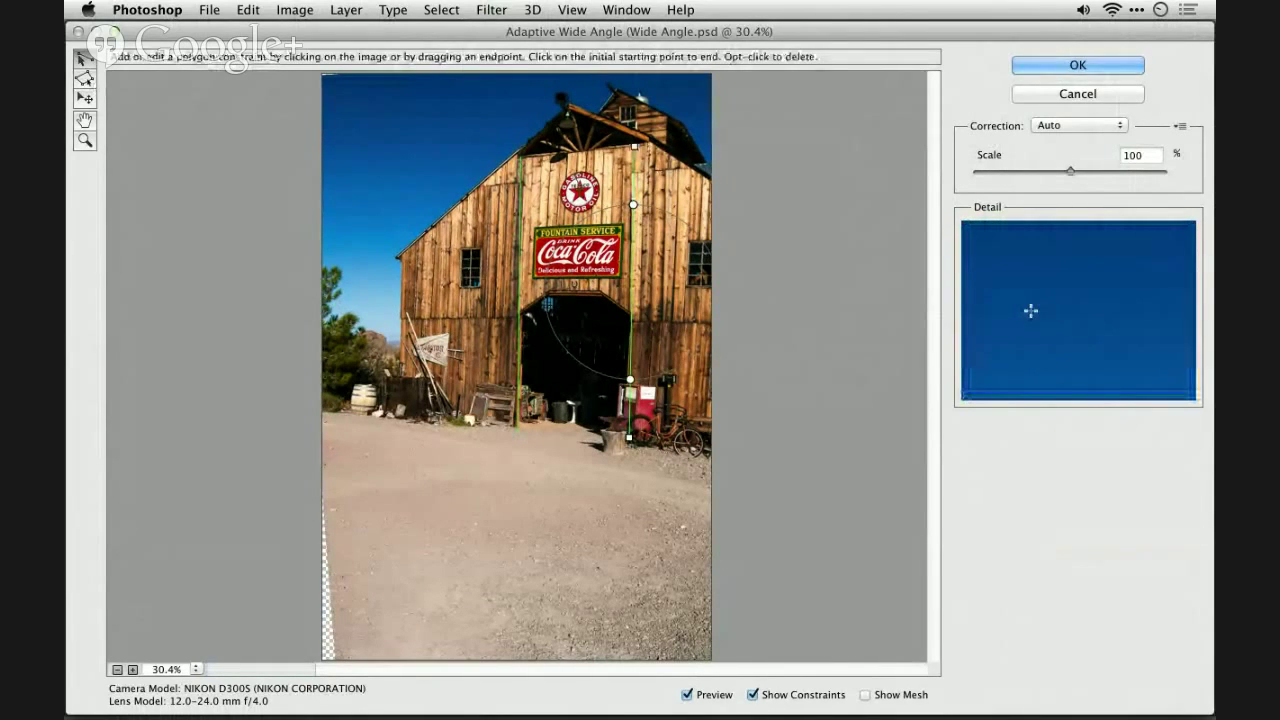
{"action": "left_click", "coordinate": [85, 78]}
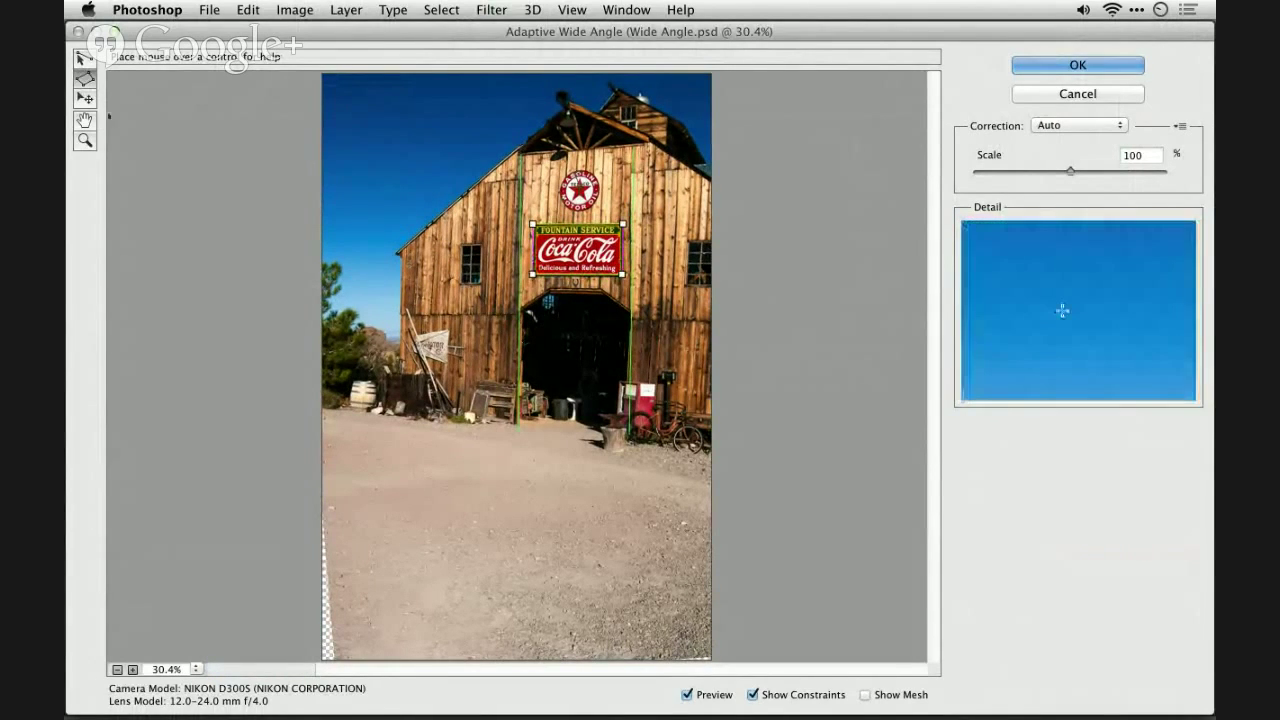
Add a constraint along the ground line and rotate it to level the ground
{"action": "left_click", "coordinate": [84, 58]}
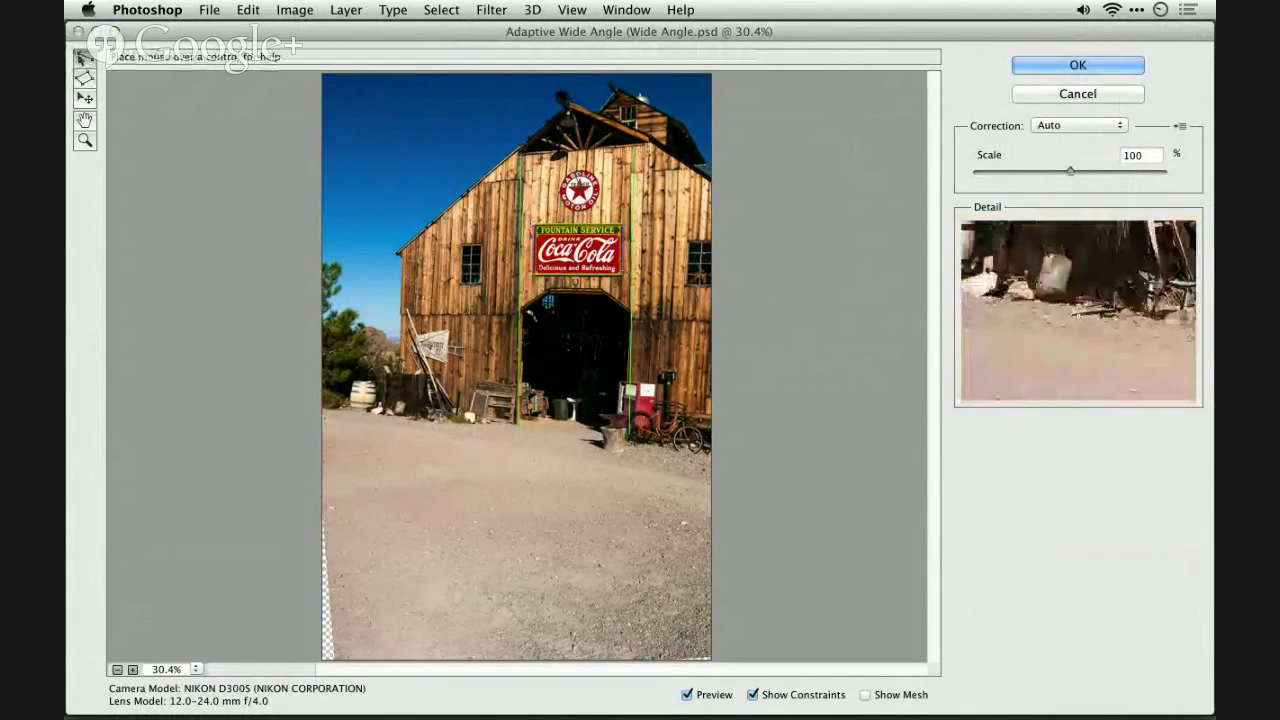
{"action": "left_click", "coordinate": [400, 413]}
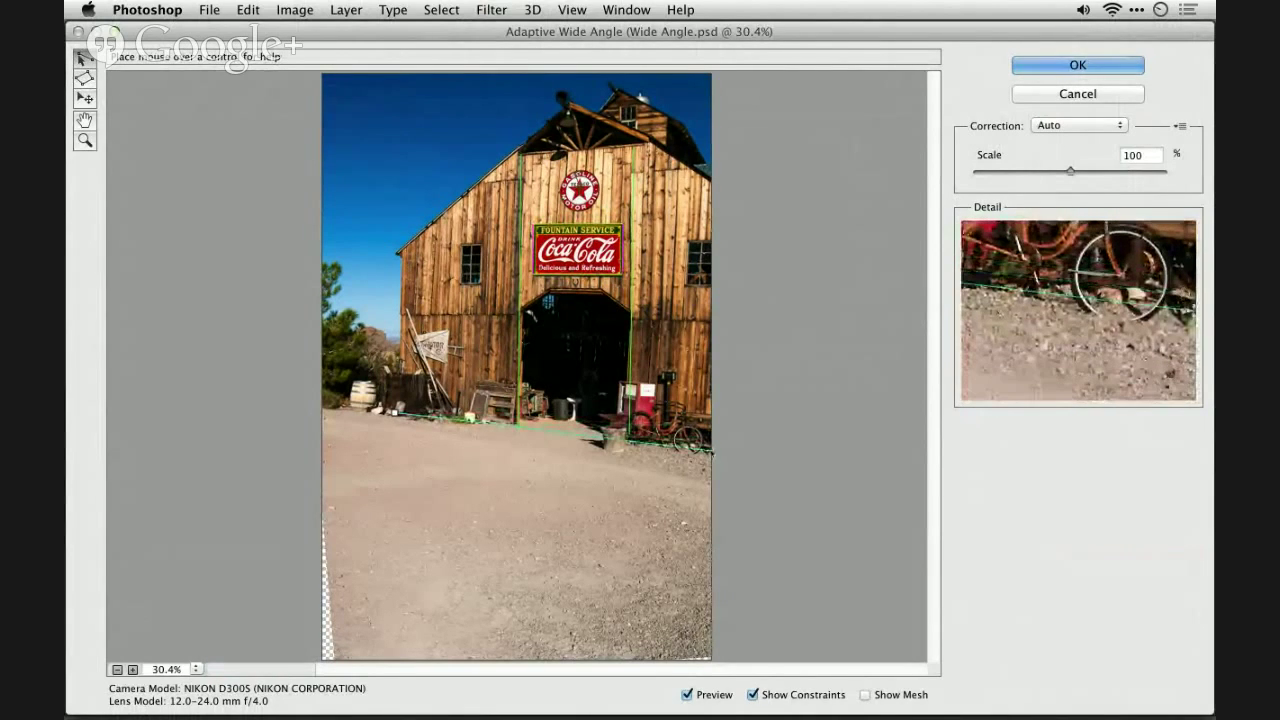
{"action": "left_click", "coordinate": [712, 452]}
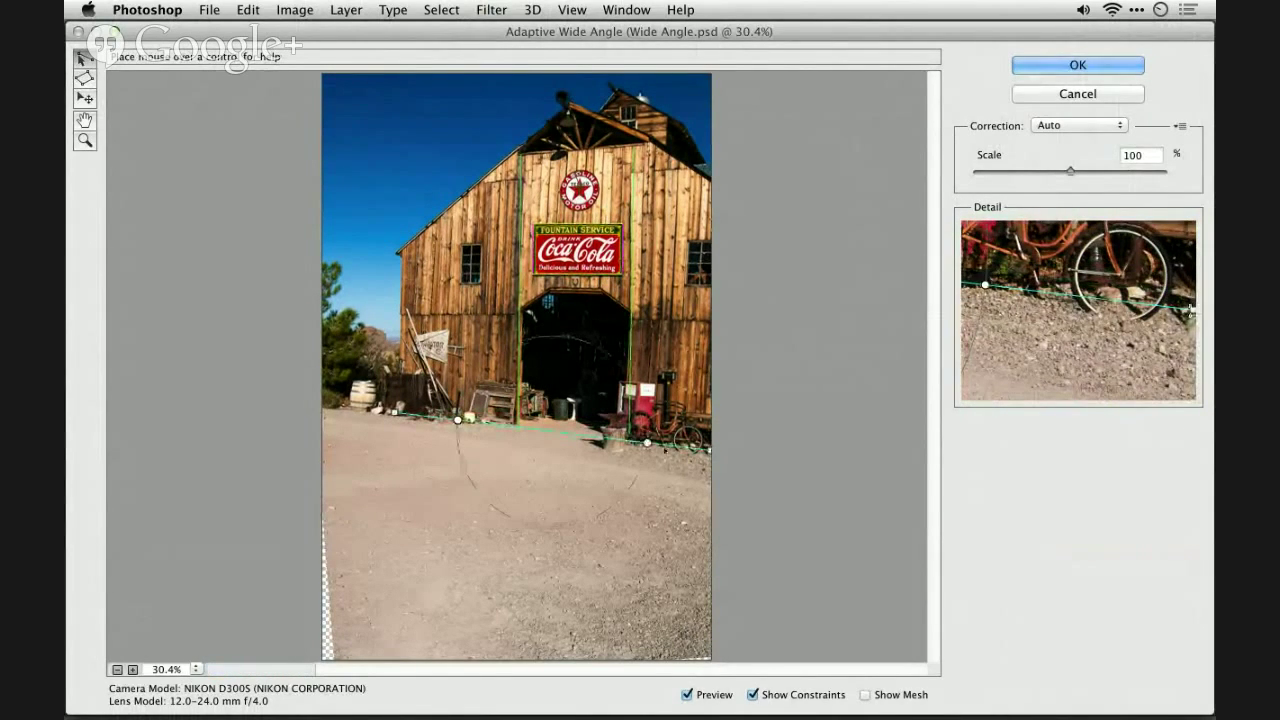
{"action": "left_click_drag", "start_coordinate": [647, 441], "coordinate": [640, 437]}
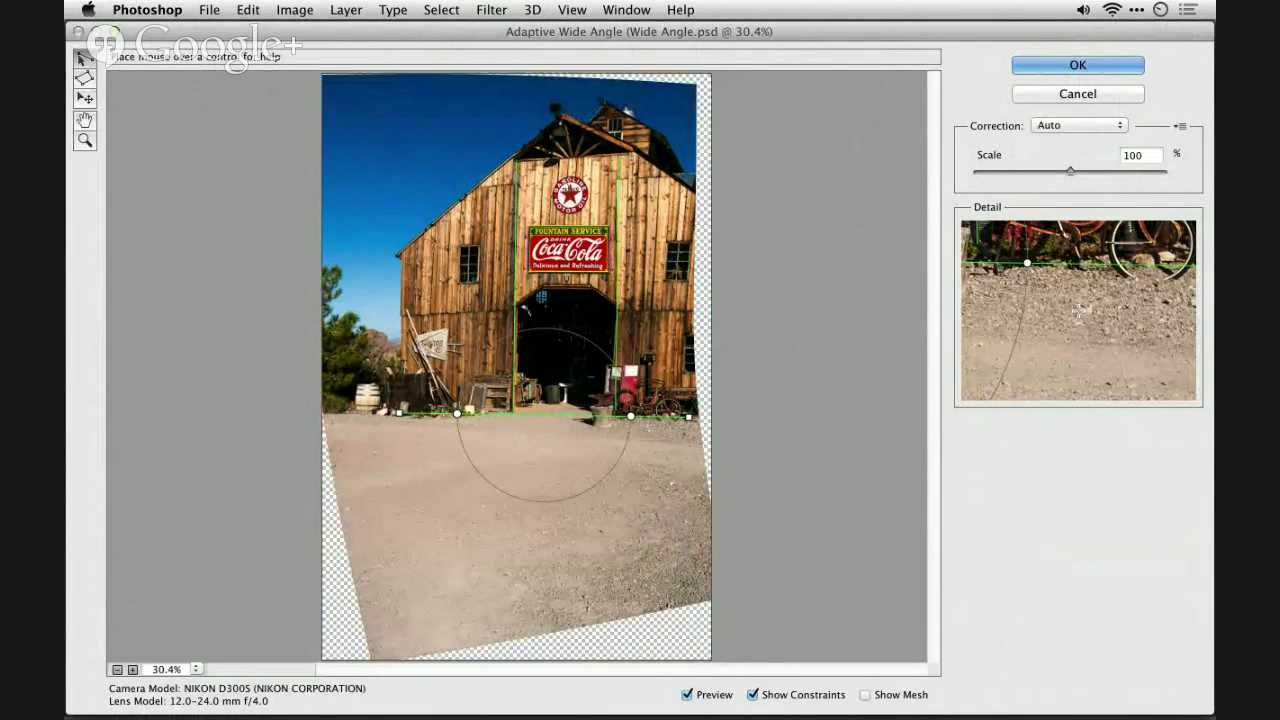
Constrain both roof edges from the corners to the peak, rotating each to straighten it
{"action": "left_click", "coordinate": [396, 253]}
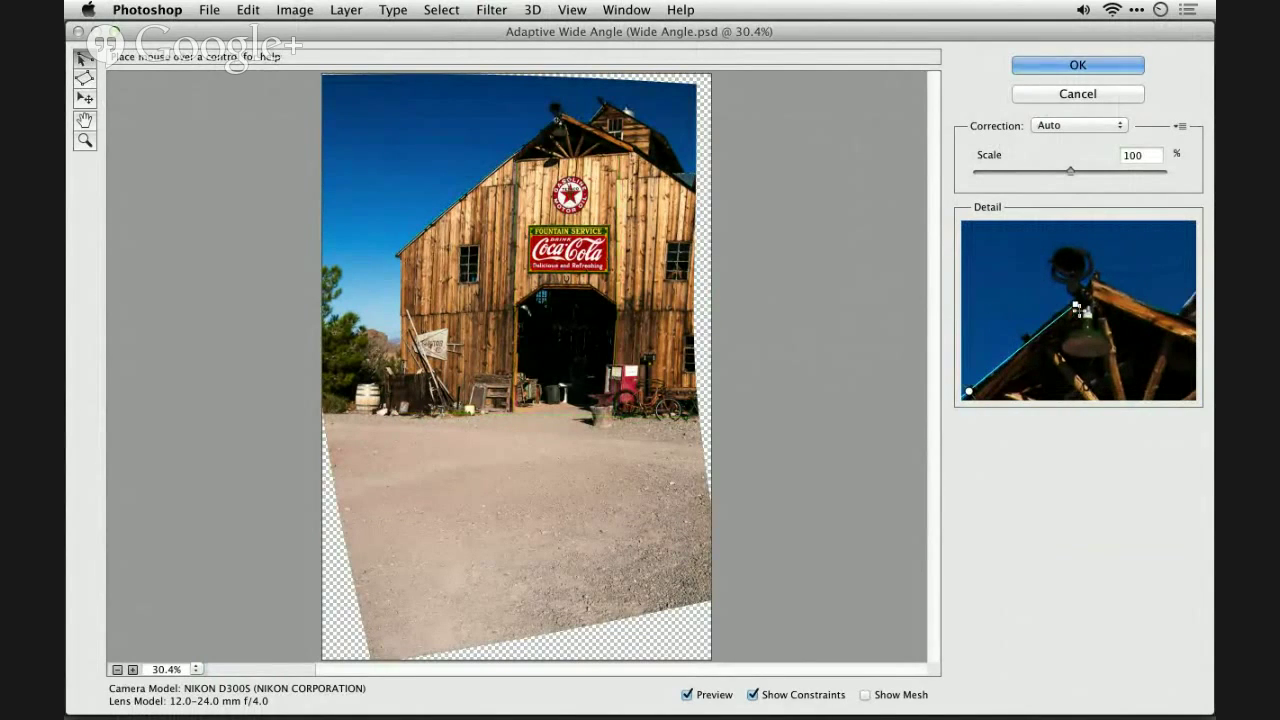
{"action": "left_click", "coordinate": [556, 119]}
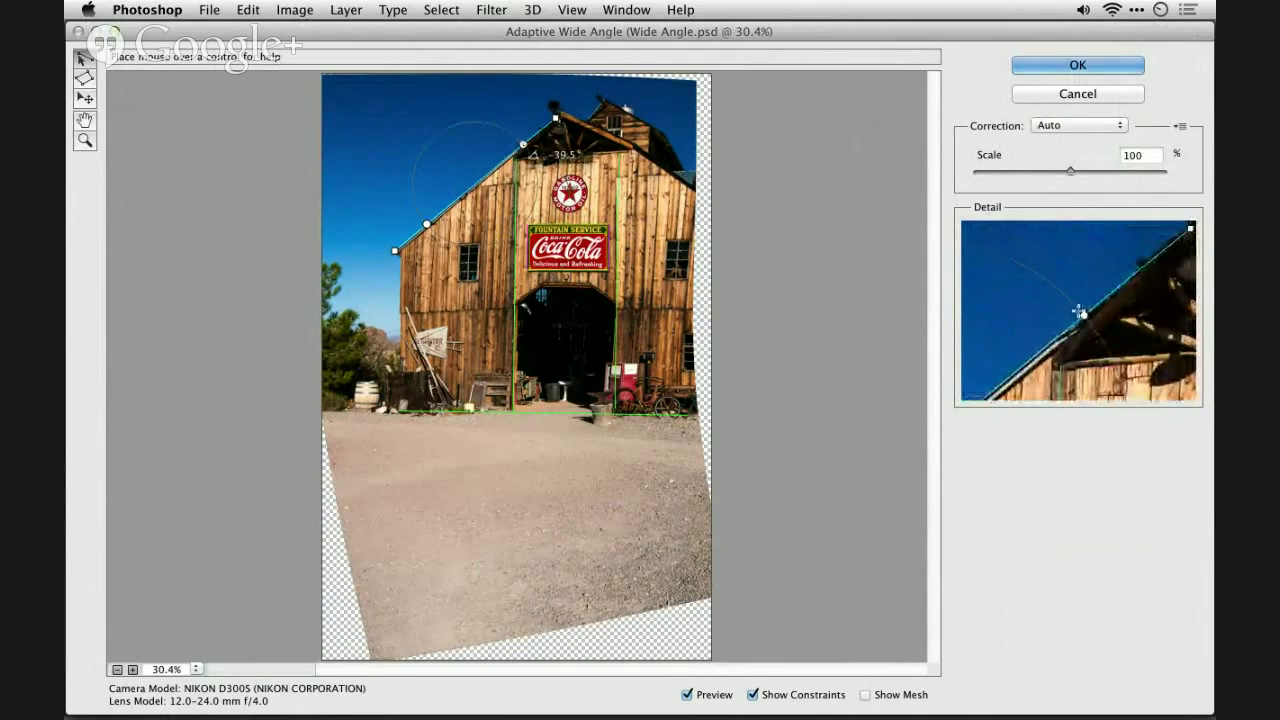
{"action": "left_click_drag", "start_coordinate": [523, 145], "coordinate": [521, 143]}
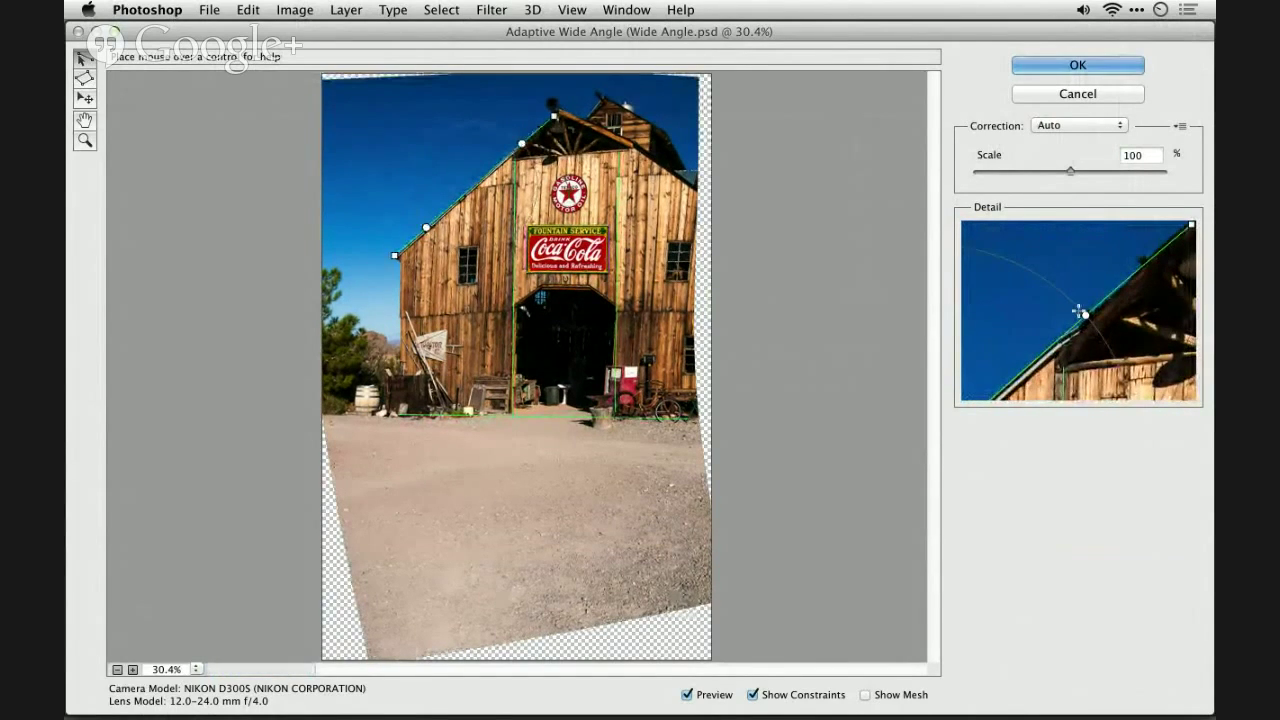
{"action": "left_click", "coordinate": [555, 114]}
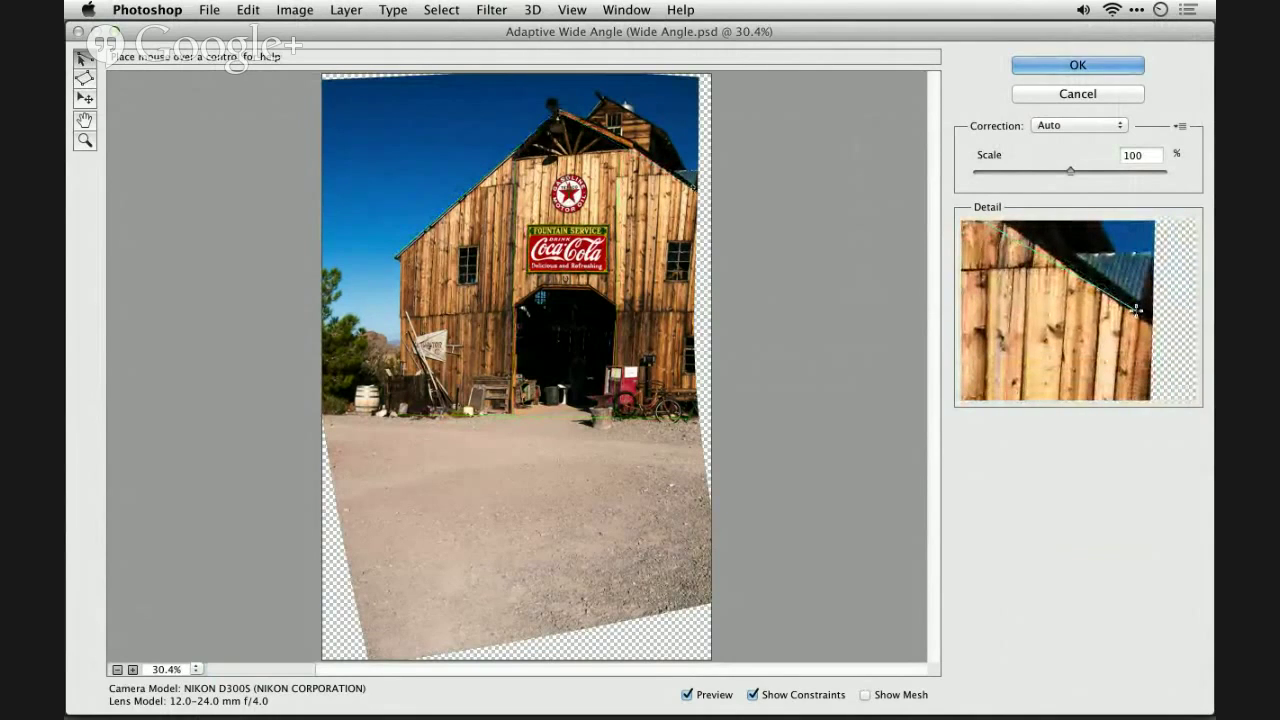
{"action": "left_click", "coordinate": [694, 185]}
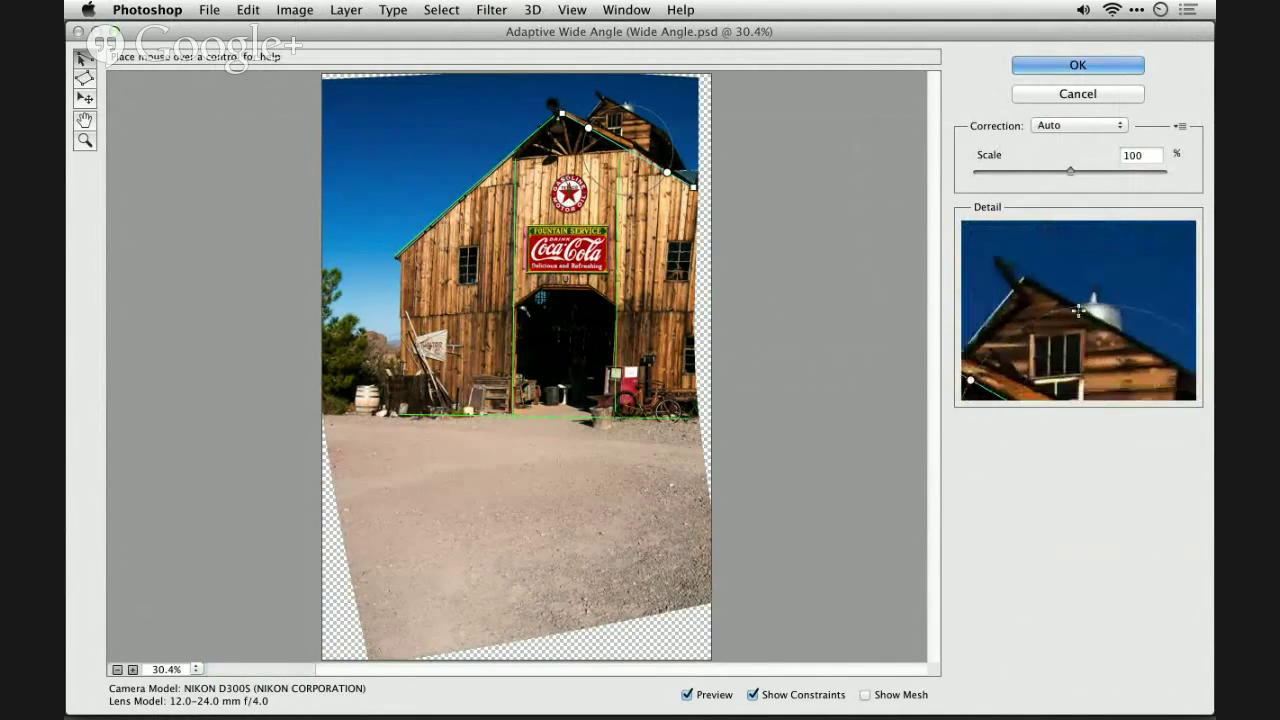
{"action": "left_click_drag", "start_coordinate": [589, 128], "coordinate": [589, 128]}
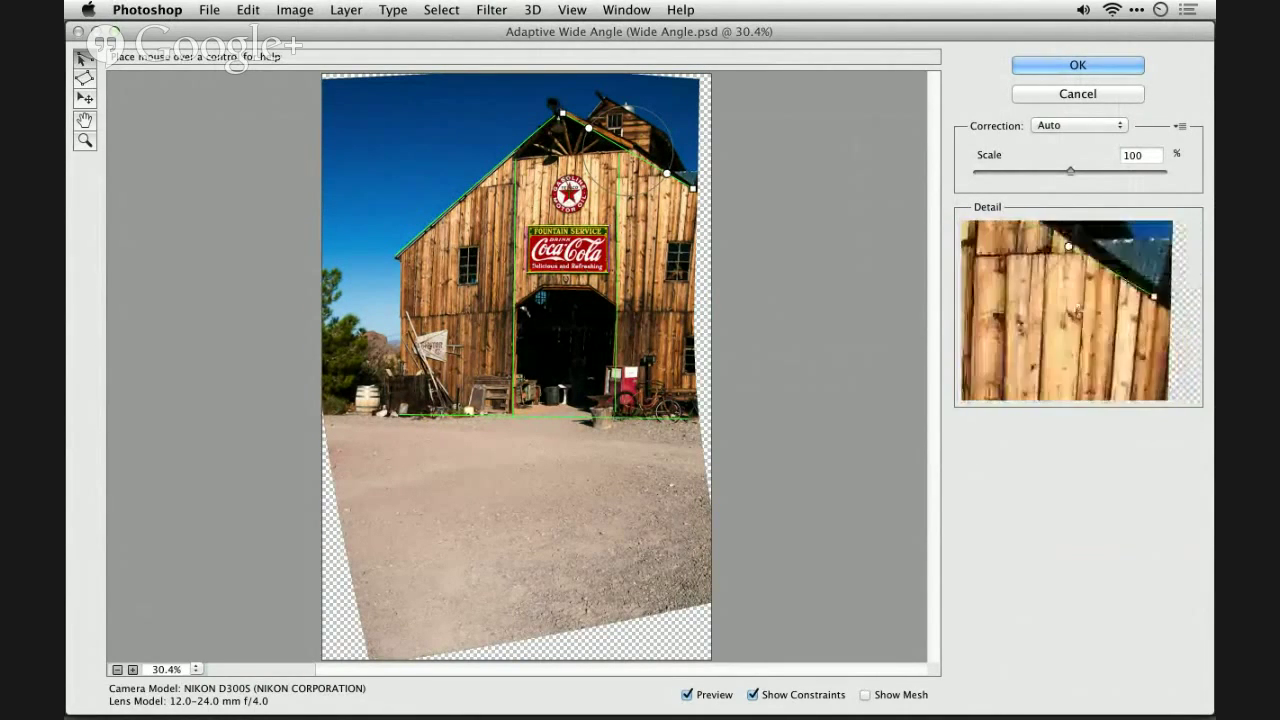
Add constraints down the barn's right wall and its left wall
{"action": "left_click", "coordinate": [670, 224]}
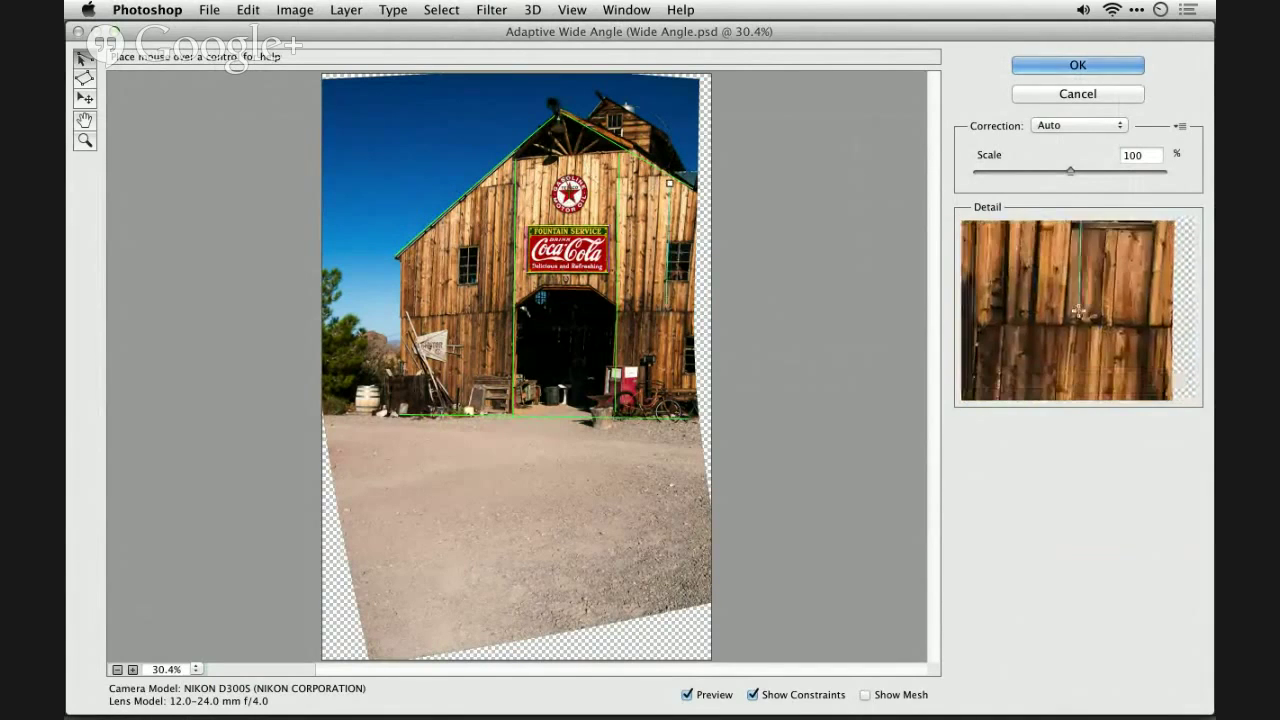
{"action": "left_click", "coordinate": [664, 289]}
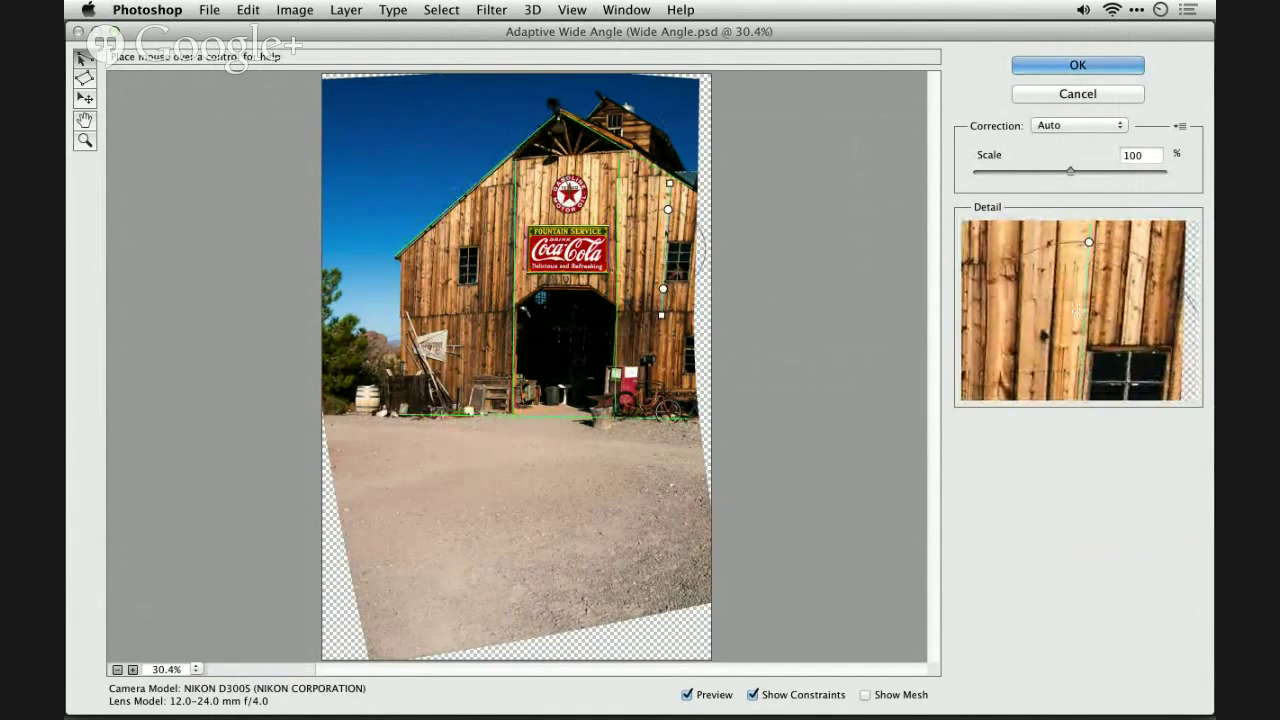
{"action": "left_click", "coordinate": [666, 230], "text": "shift"}
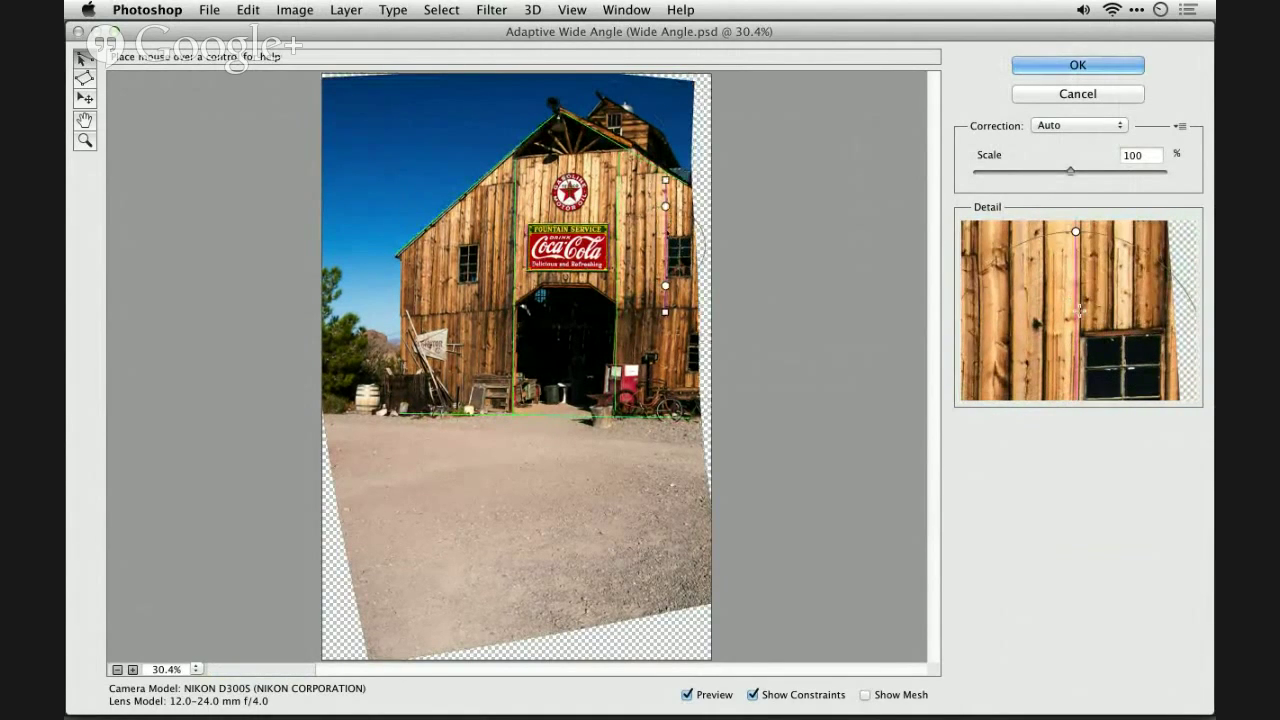
{"action": "mouse_move", "coordinate": [666, 207]}
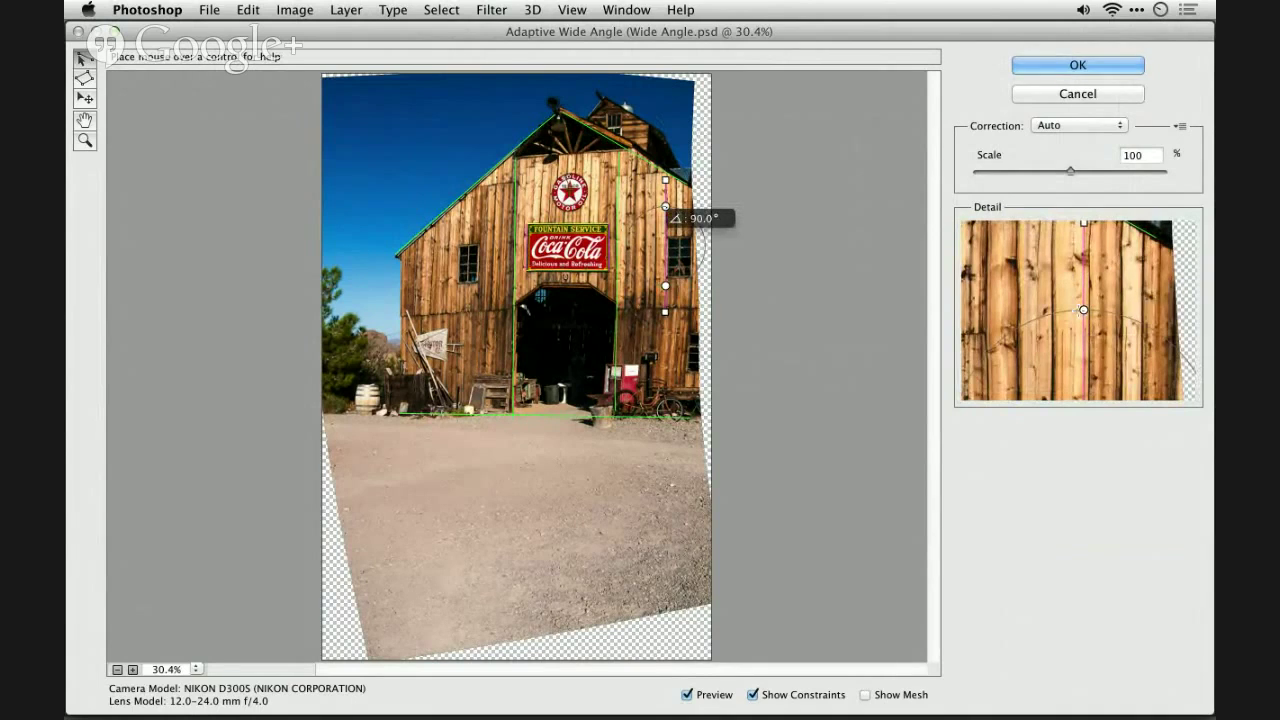
{"action": "left_click", "coordinate": [665, 240], "text": "shift"}
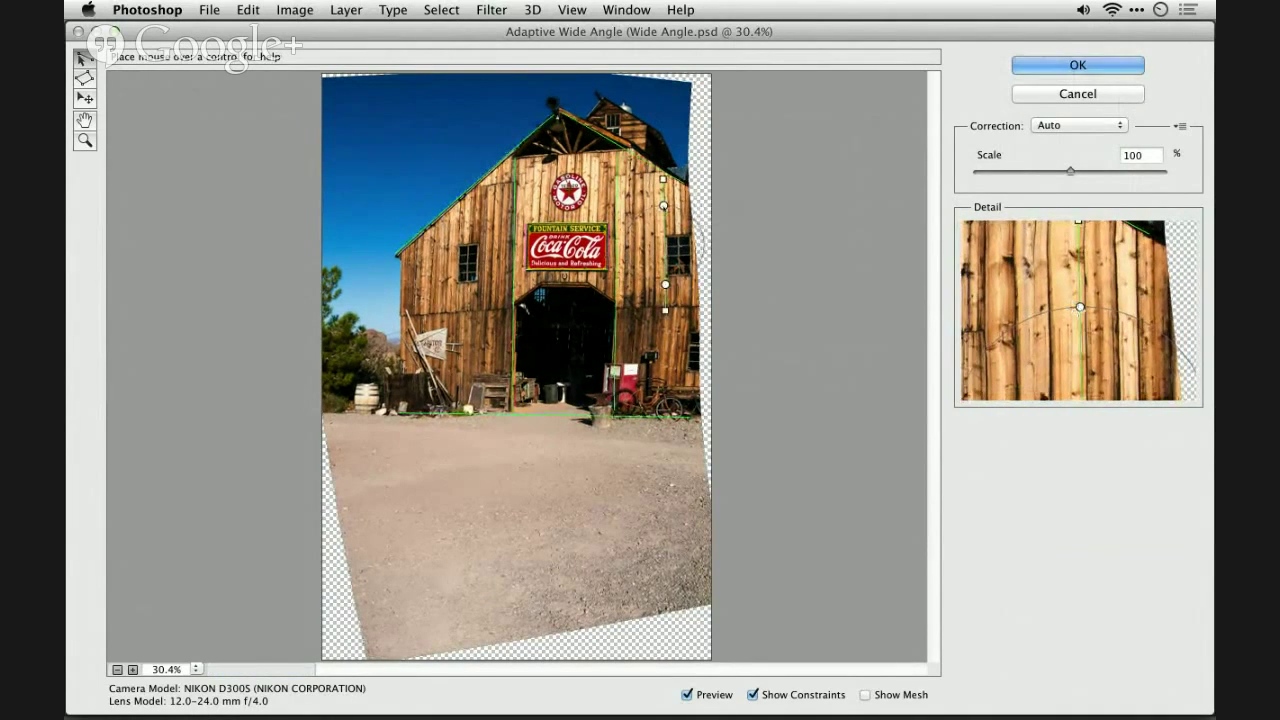
{"action": "left_click", "coordinate": [399, 257]}
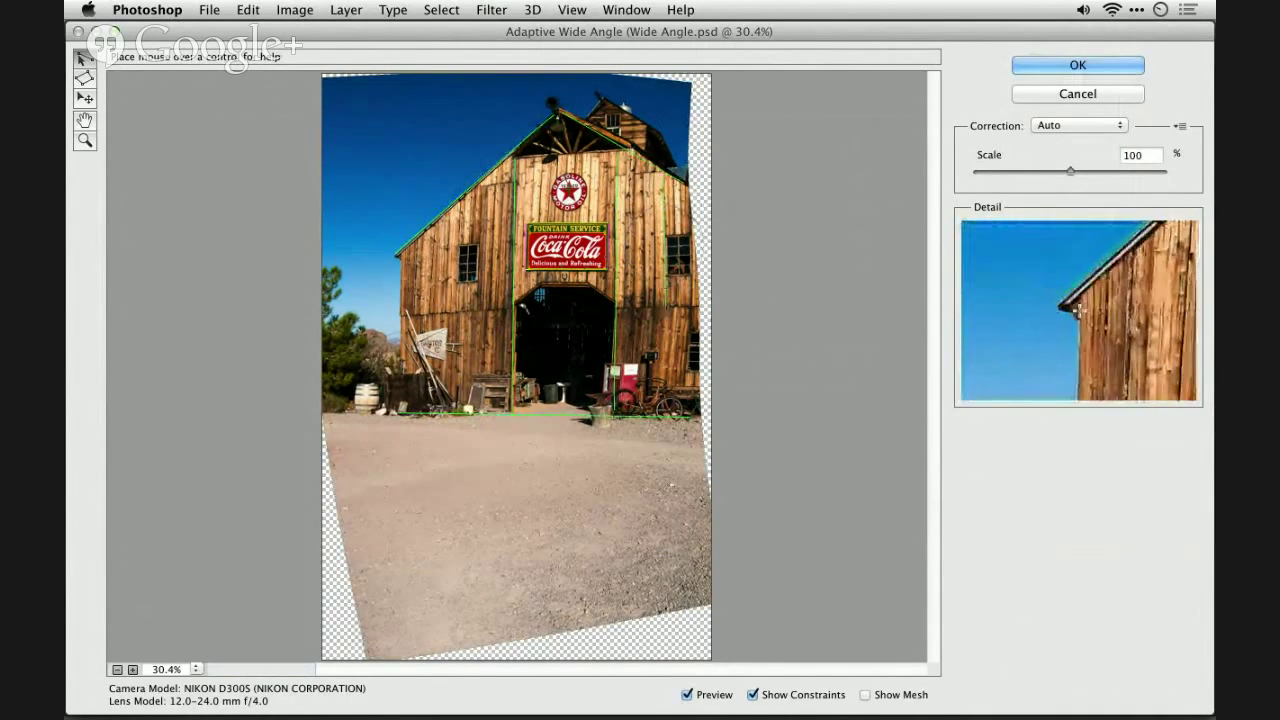
{"action": "left_click", "coordinate": [400, 406]}
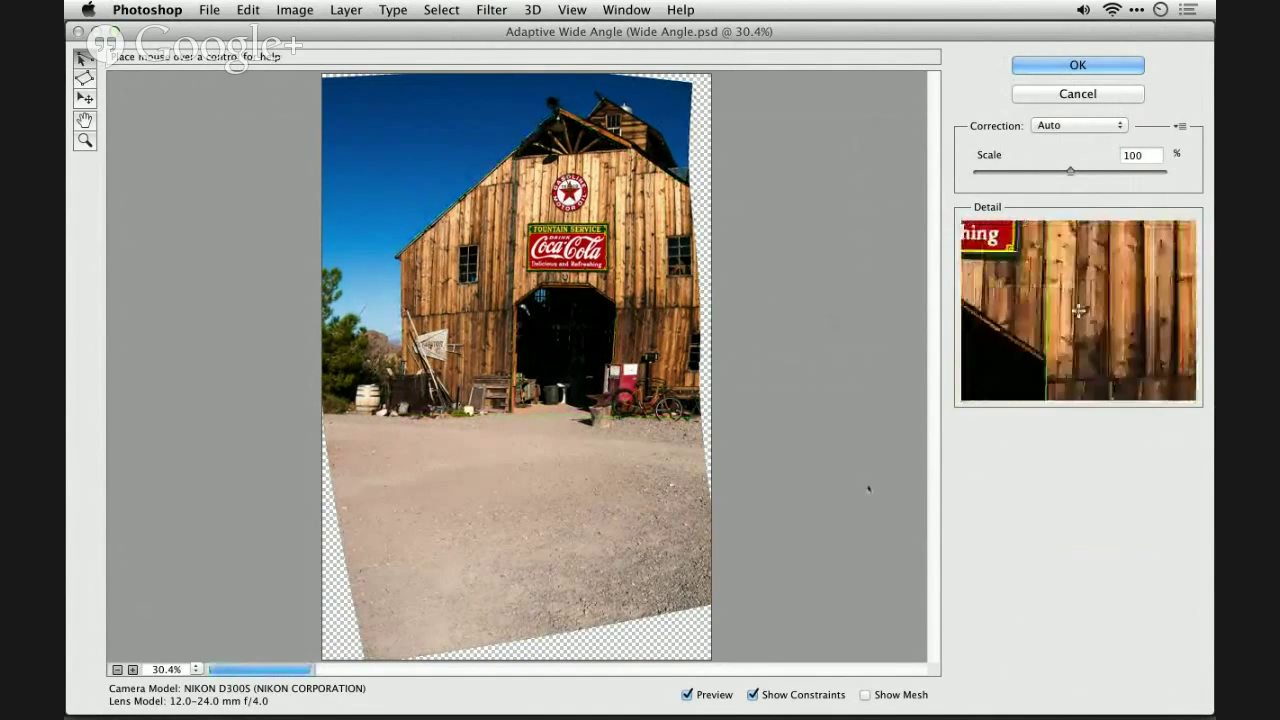
Compare the preview off and on, then apply the Adaptive Wide Angle correction
{"action": "left_click", "coordinate": [716, 696]}
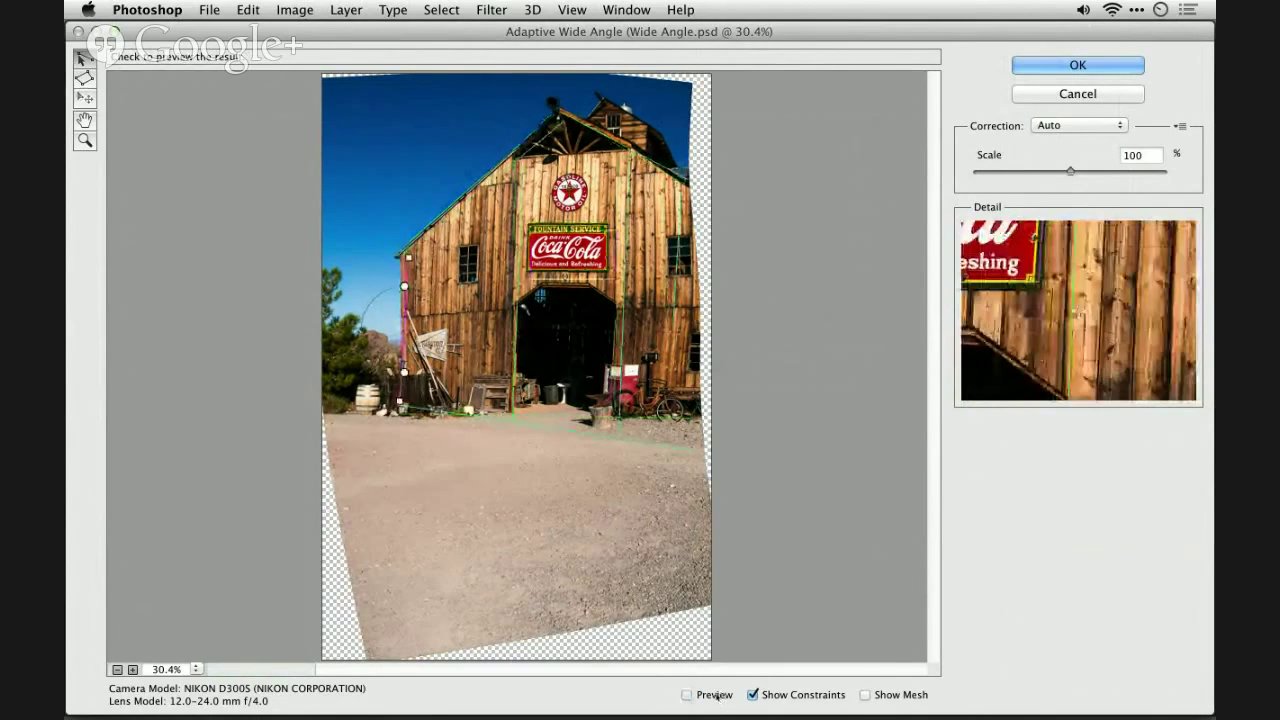
{"action": "left_click", "coordinate": [716, 696]}
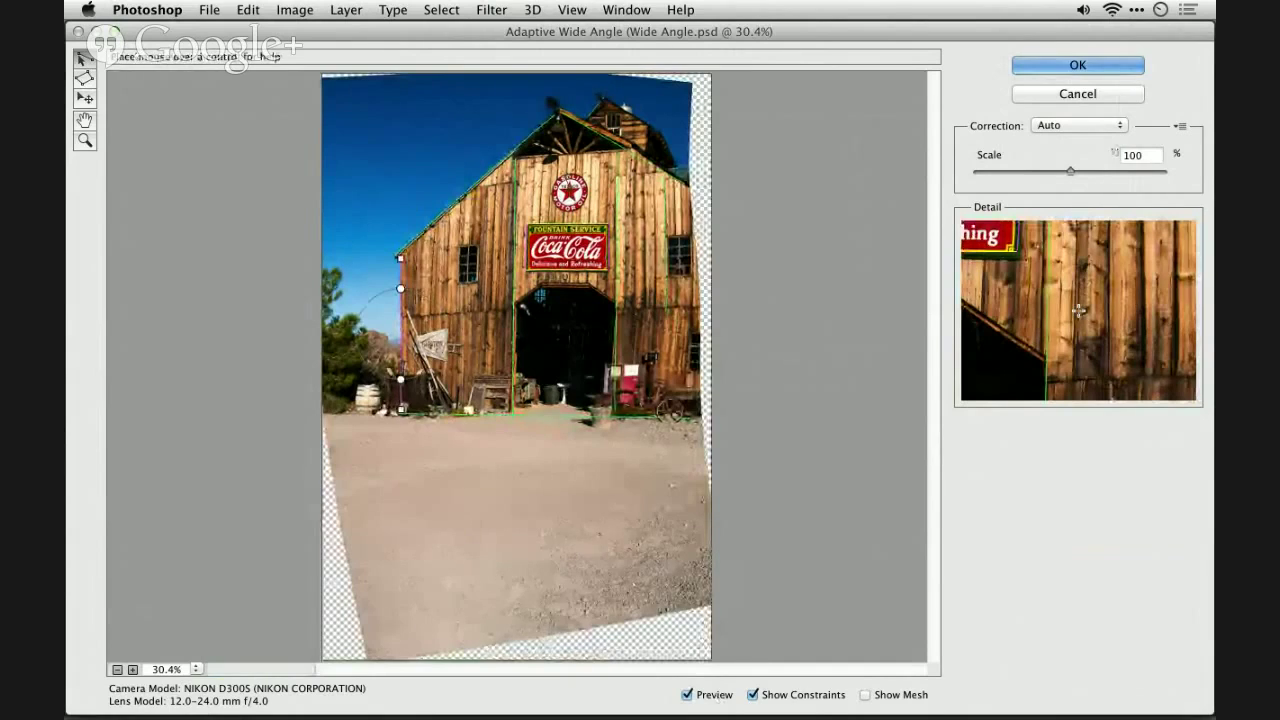
{"action": "left_click", "coordinate": [1075, 65]}
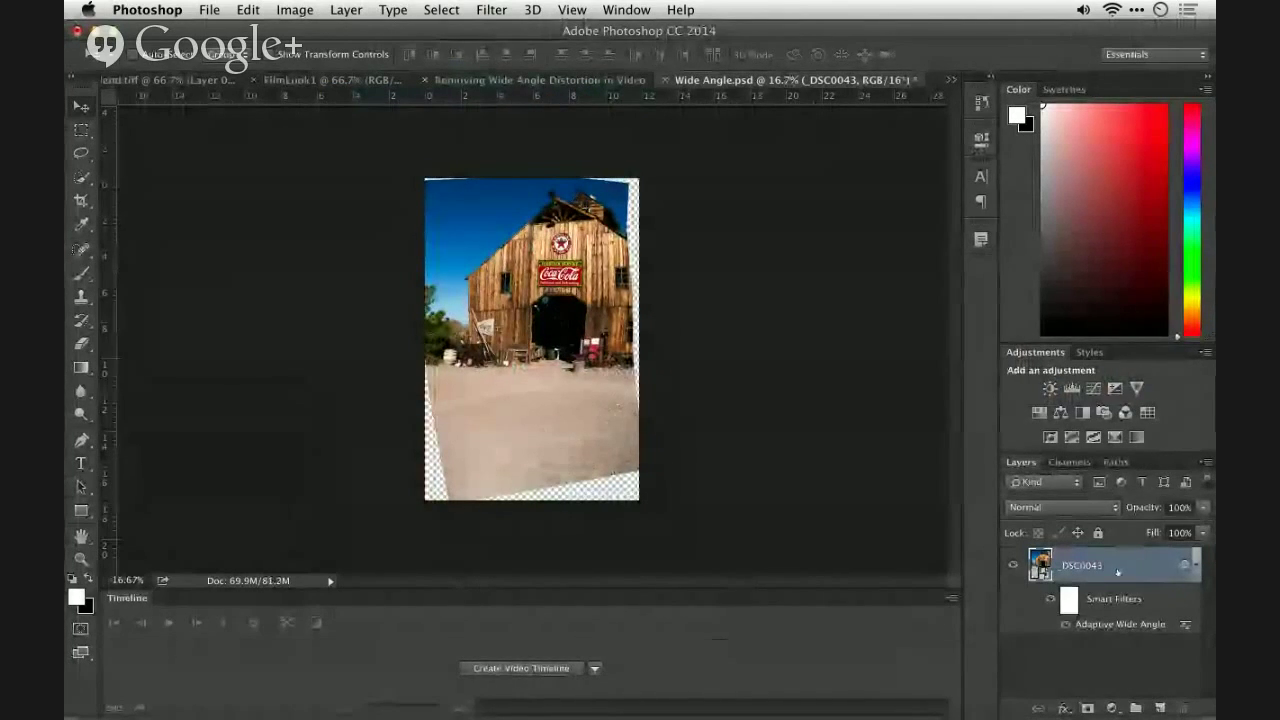
Duplicate the barn layer and rasterize the copy
{"action": "key", "text": "super+j"}
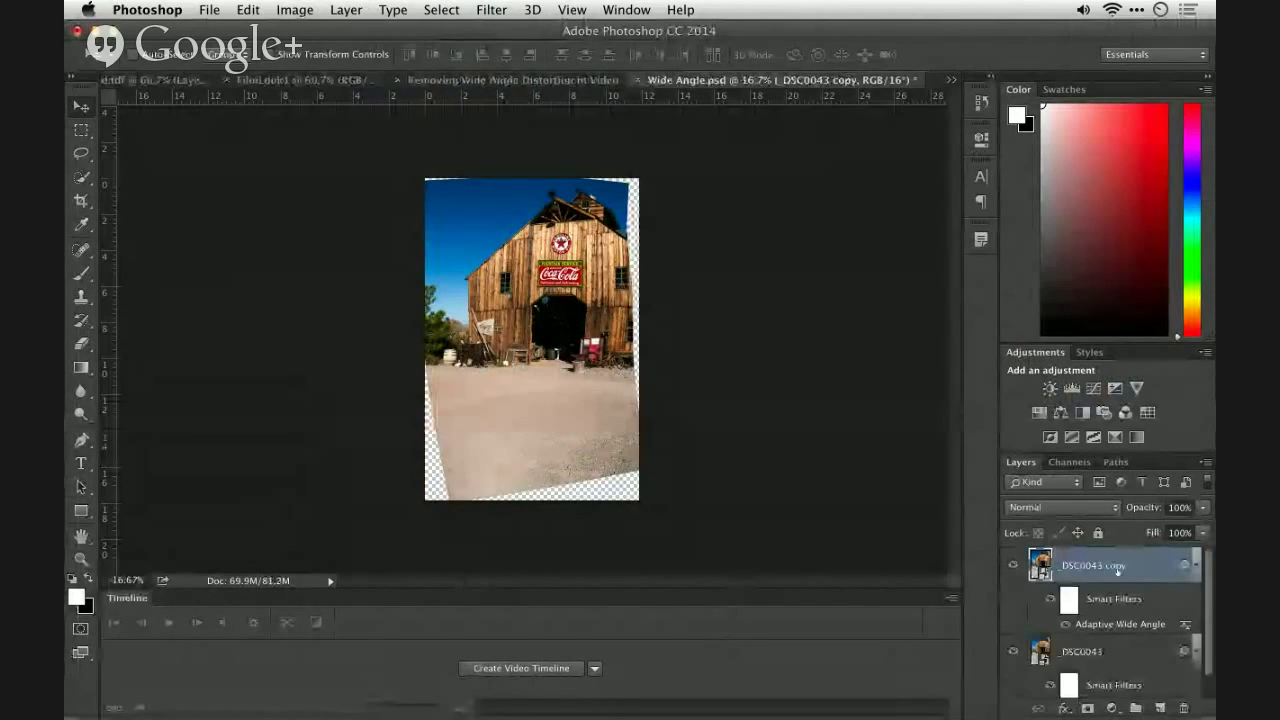
{"action": "right_click", "coordinate": [1118, 570]}
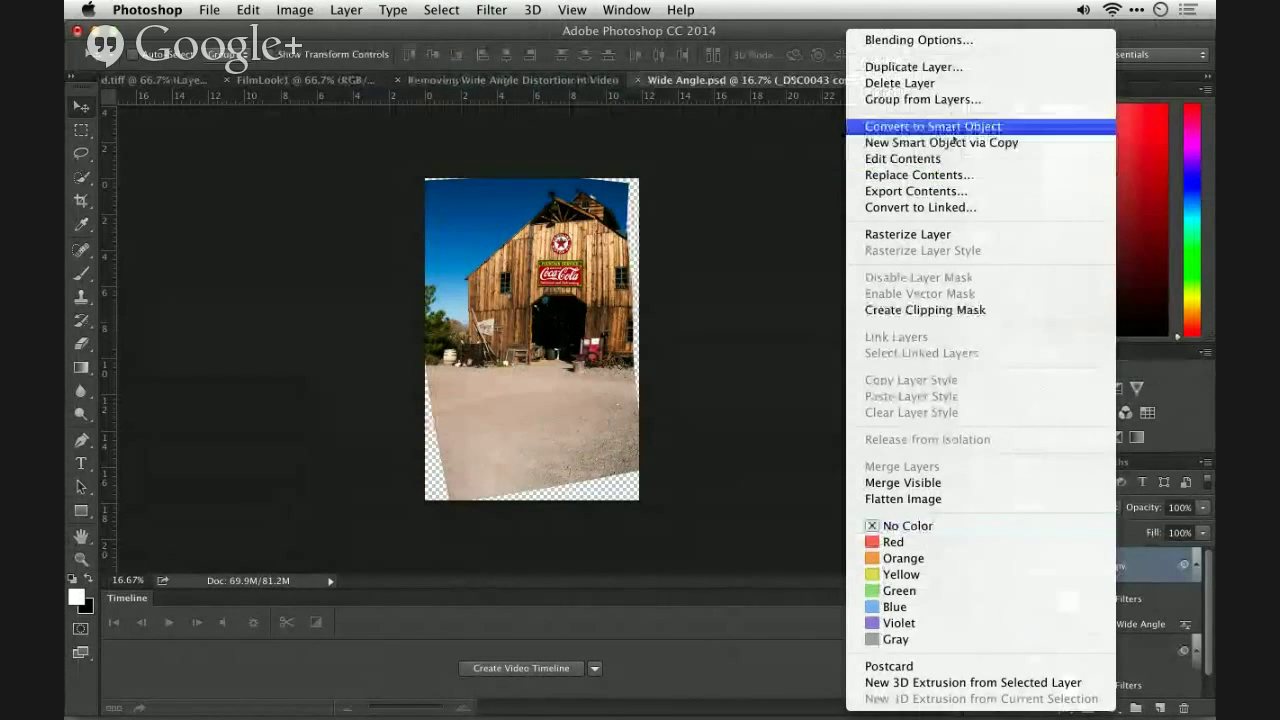
{"action": "left_click", "coordinate": [946, 234]}
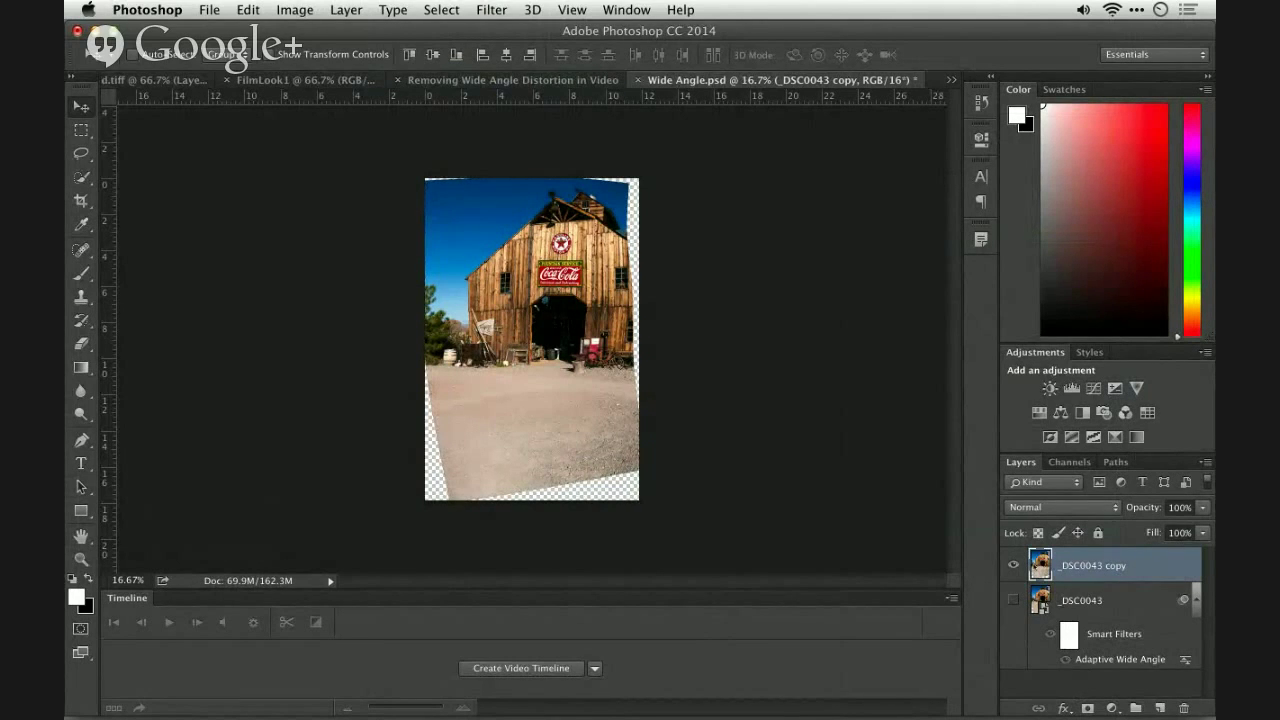
Select the transparent edges by inverting the selection and expanding it 10 pixels
{"action": "left_click", "coordinate": [441, 9]}
{"action": "left_click", "coordinate": [456, 82]}
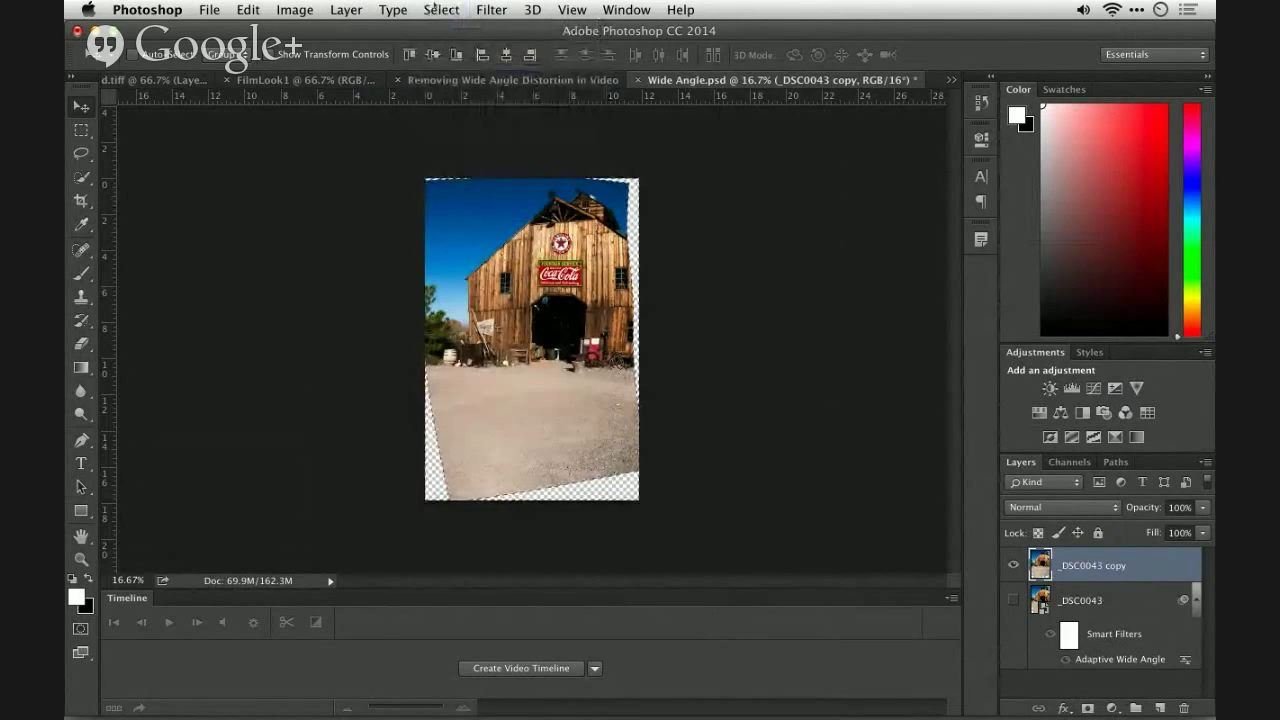
{"action": "left_click", "coordinate": [440, 9]}
{"action": "mouse_move", "coordinate": [467, 250]}
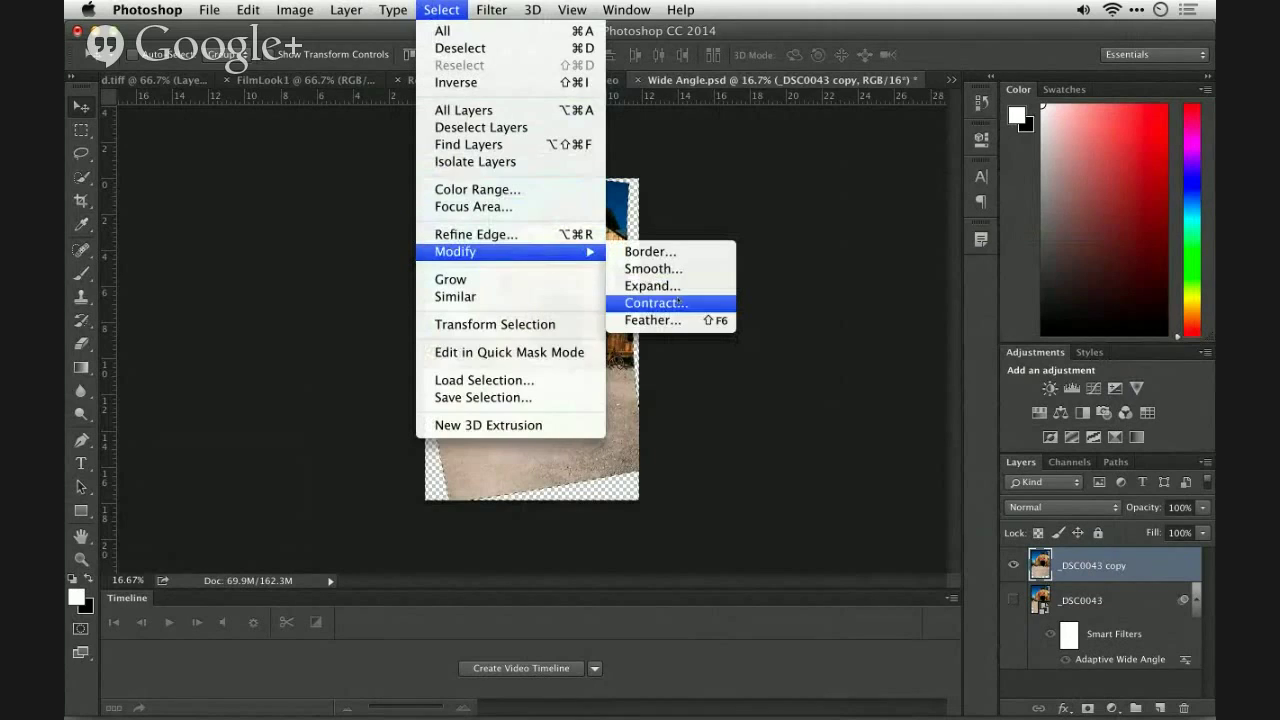
{"action": "left_click", "coordinate": [652, 285]}
{"action": "type", "text": "10"}
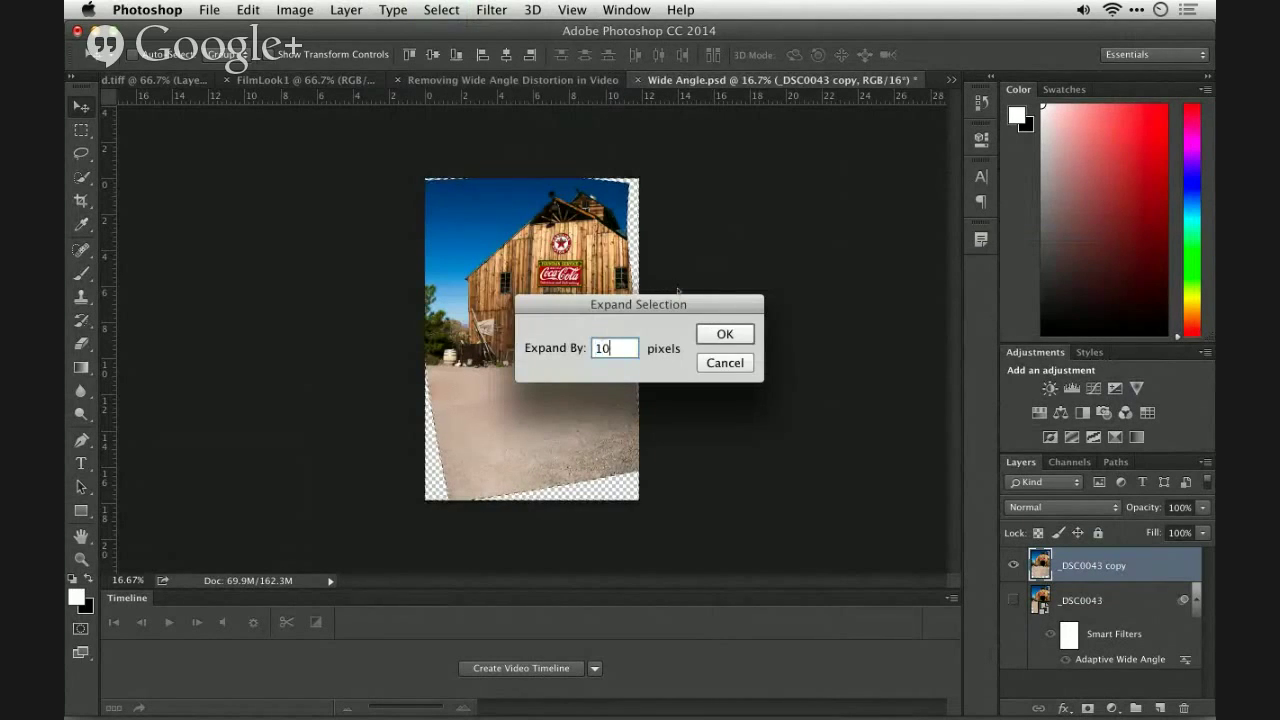
{"action": "key", "text": "Return"}
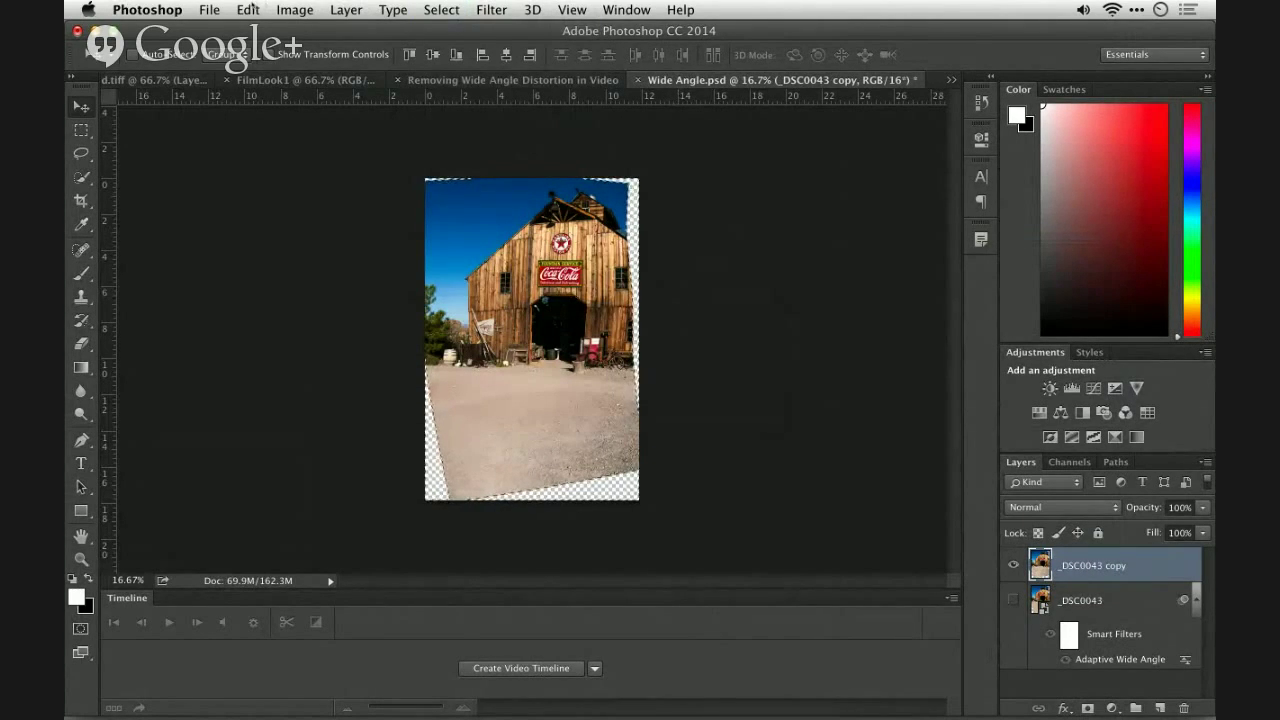
Content-Aware Fill the edges and move the original _DSC0043 layer above the copy
{"action": "left_click", "coordinate": [250, 9]}
{"action": "left_click", "coordinate": [258, 277]}
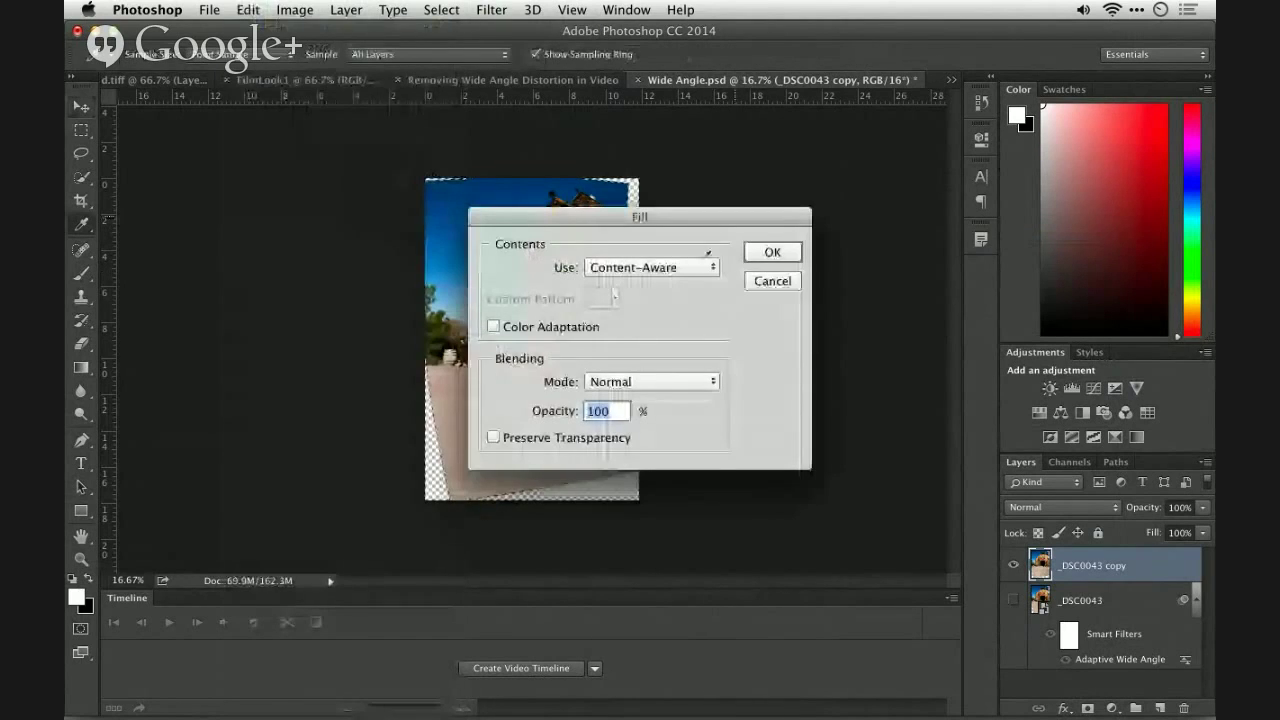
{"action": "left_click", "coordinate": [770, 252]}
{"action": "key", "text": "v"}
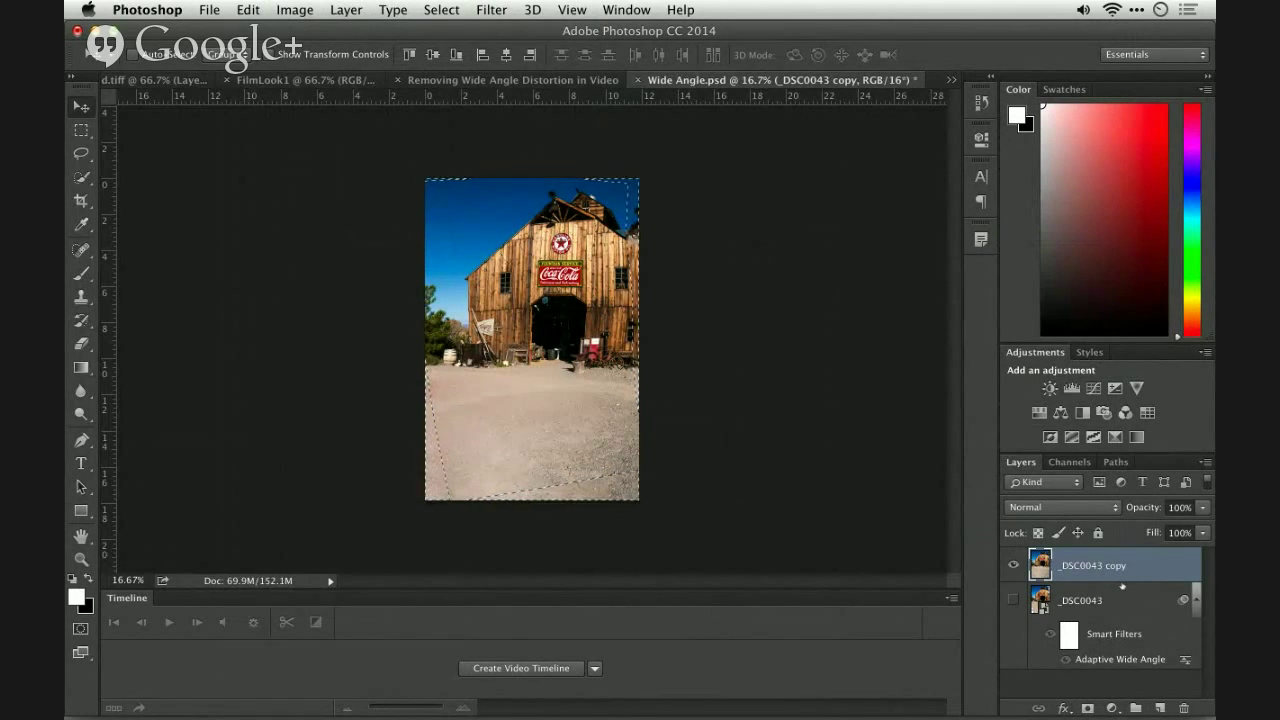
{"action": "left_click_drag", "start_coordinate": [1117, 585], "coordinate": [1113, 560]}
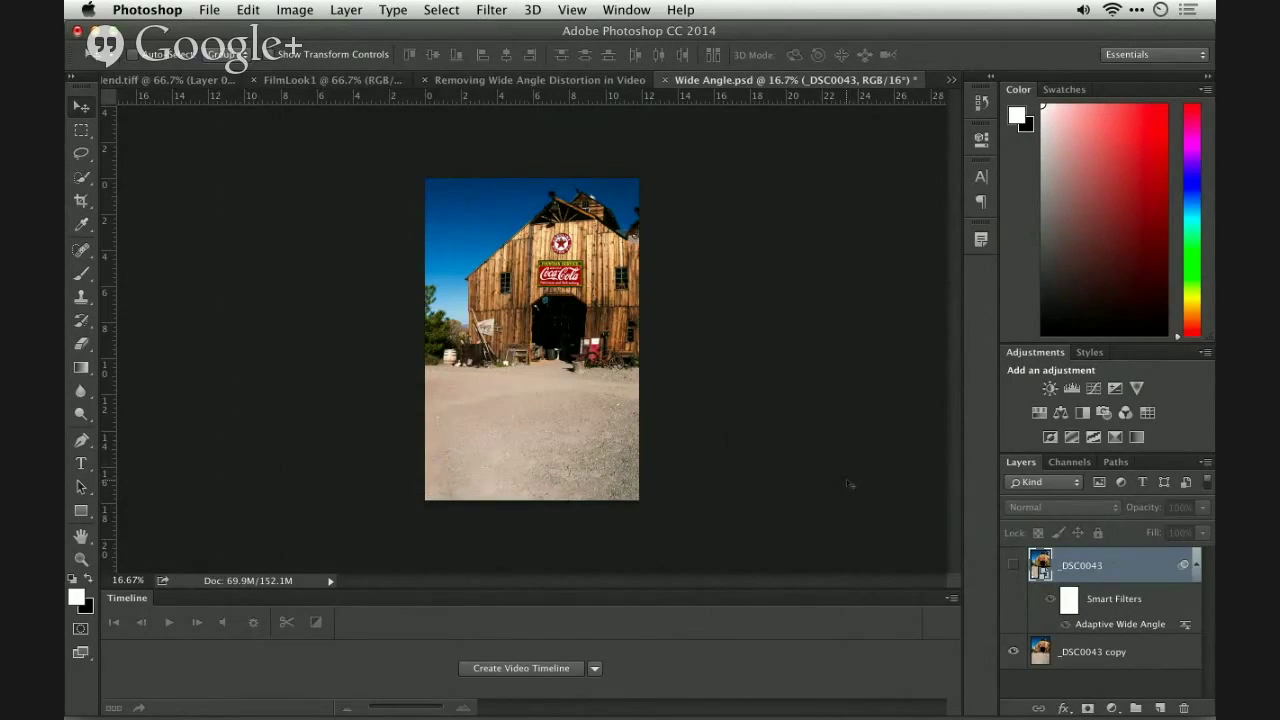
Crop the barn photo to full height and about 11.3 in wide, trimming the right edge
{"action": "key", "text": "c"}
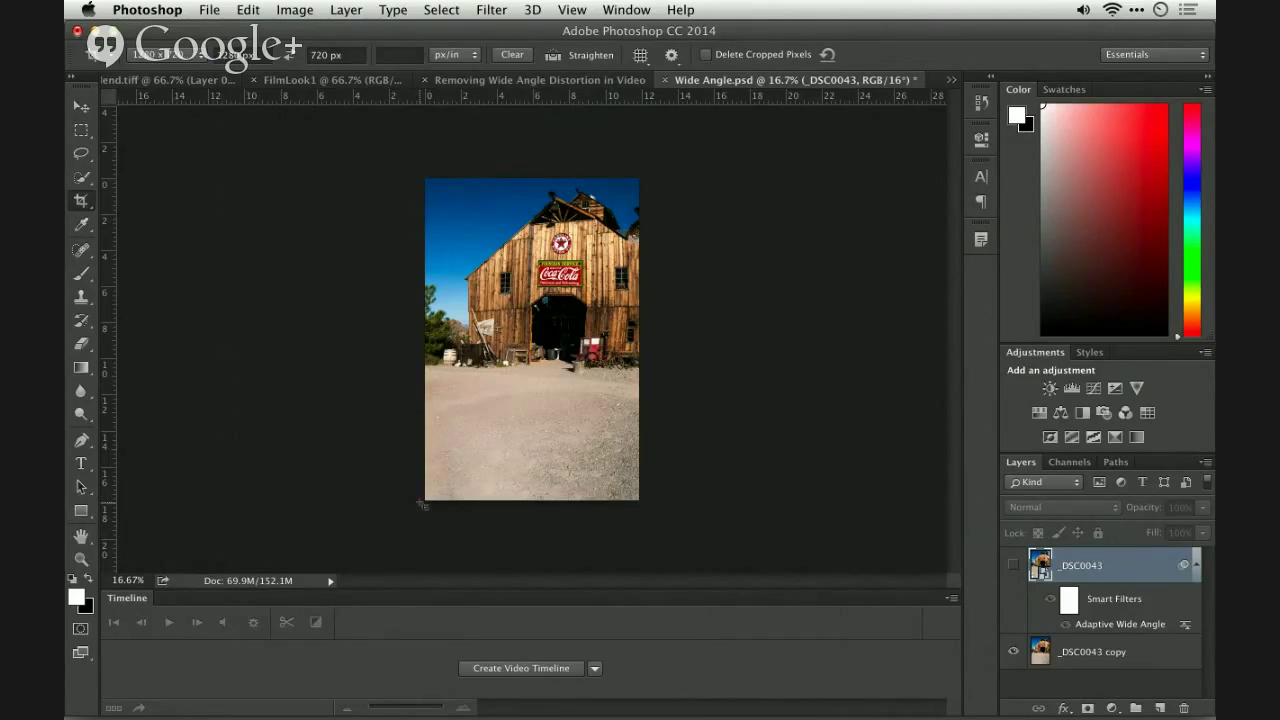
{"action": "left_click_drag", "start_coordinate": [423, 505], "coordinate": [581, 412]}
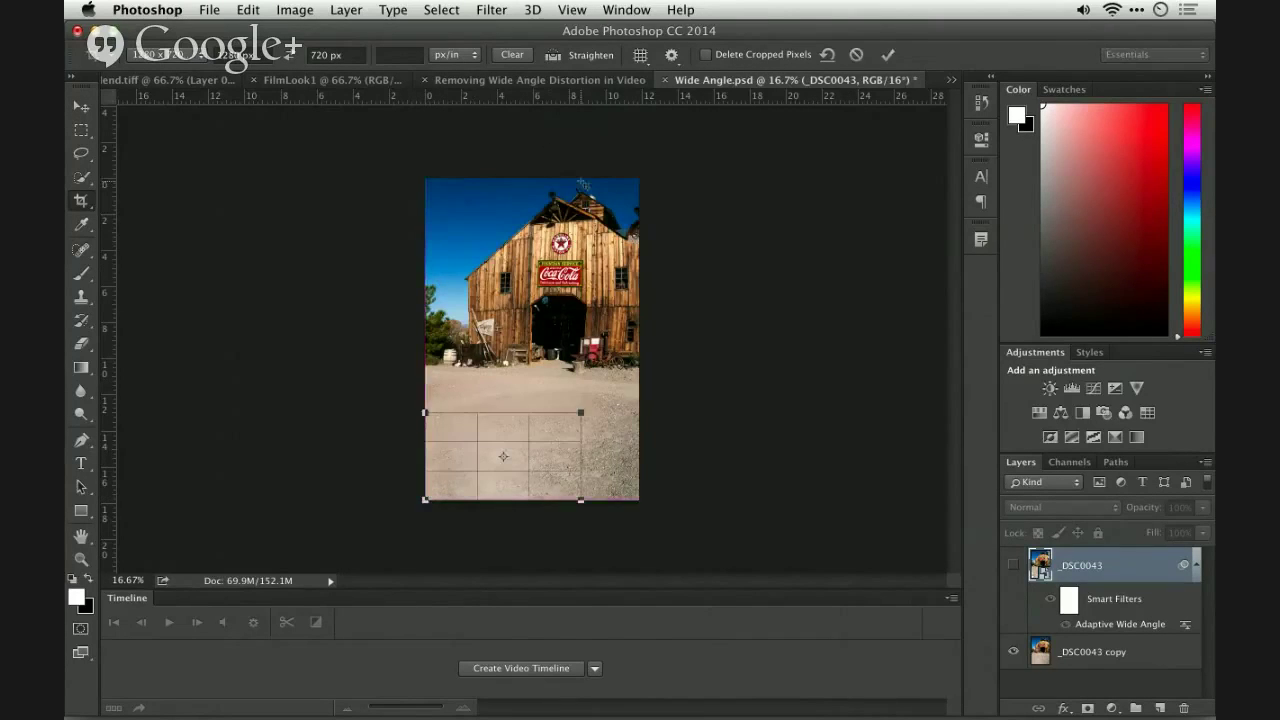
{"action": "left_click", "coordinate": [512, 55]}
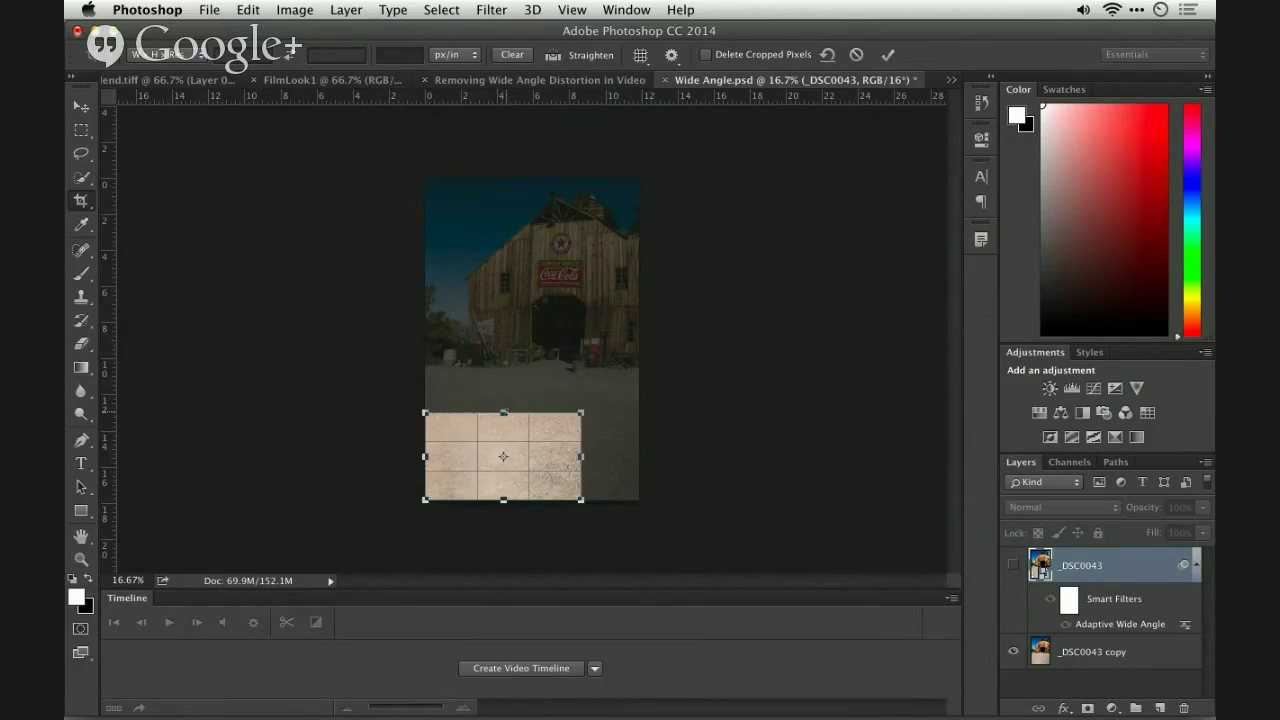
{"action": "left_click_drag", "start_coordinate": [503, 412], "coordinate": [503, 178]}
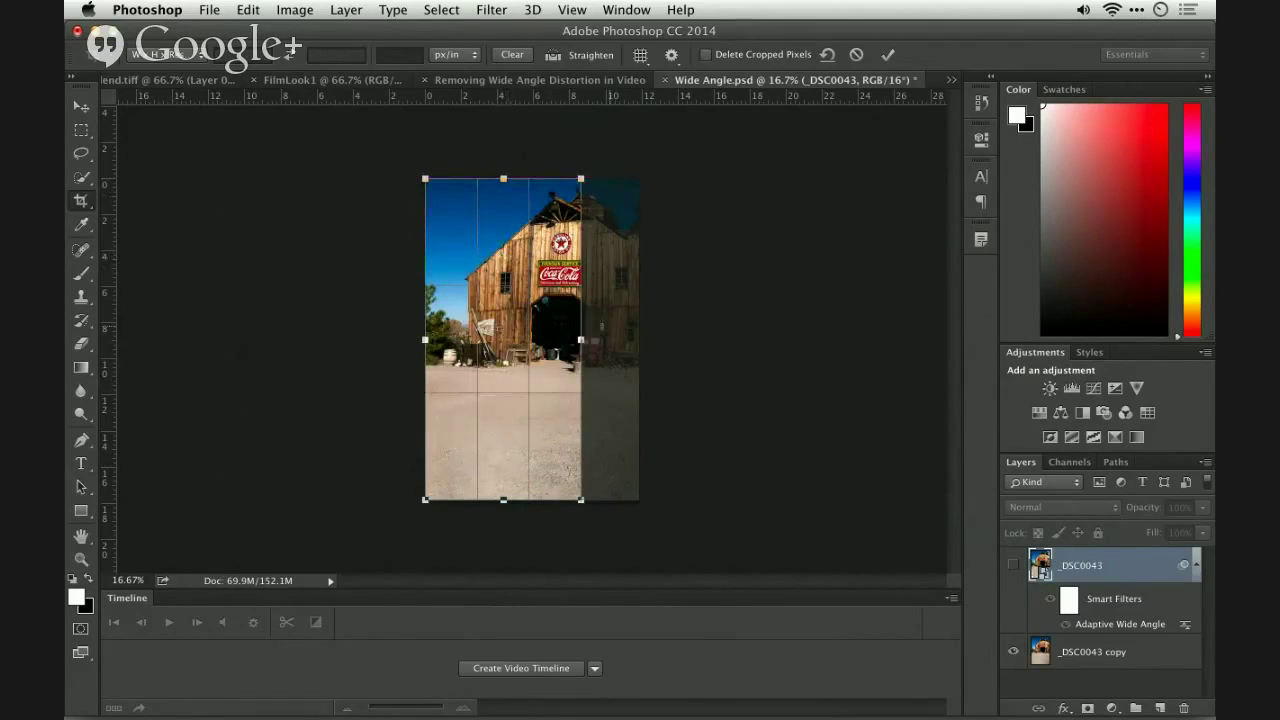
{"action": "left_click_drag", "start_coordinate": [581, 340], "coordinate": [629, 338]}
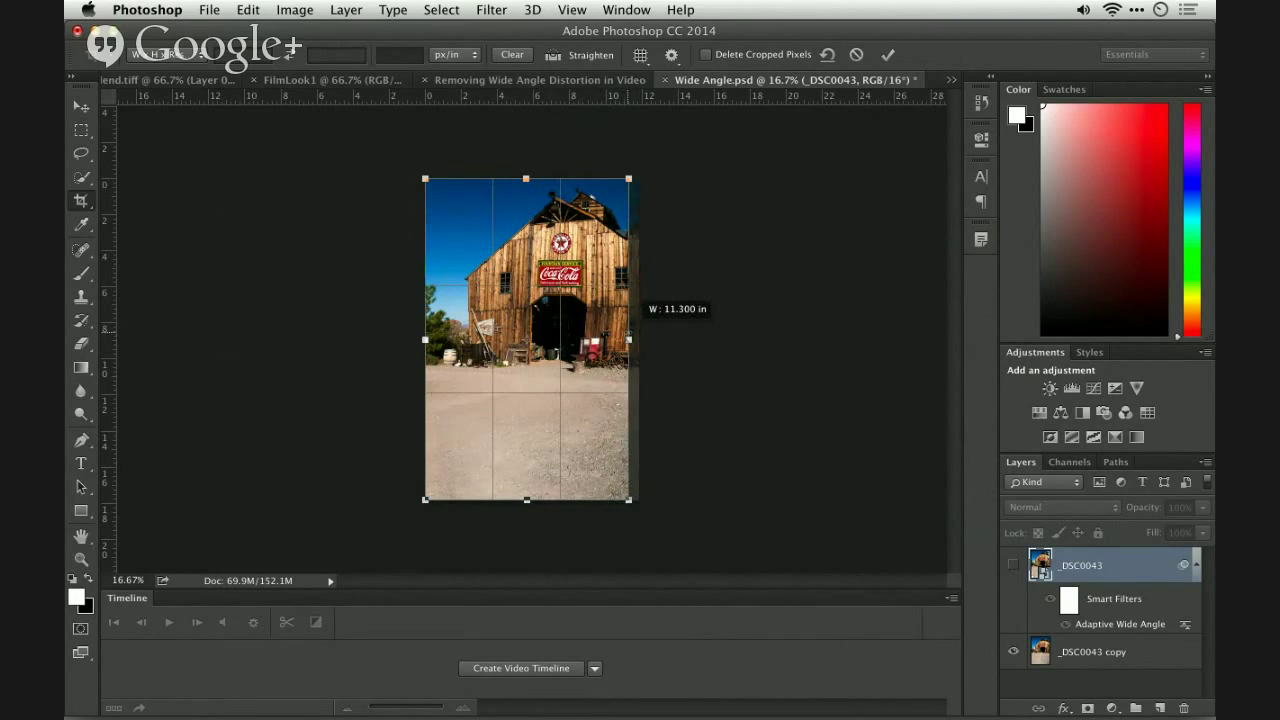
{"action": "key", "text": "Return"}
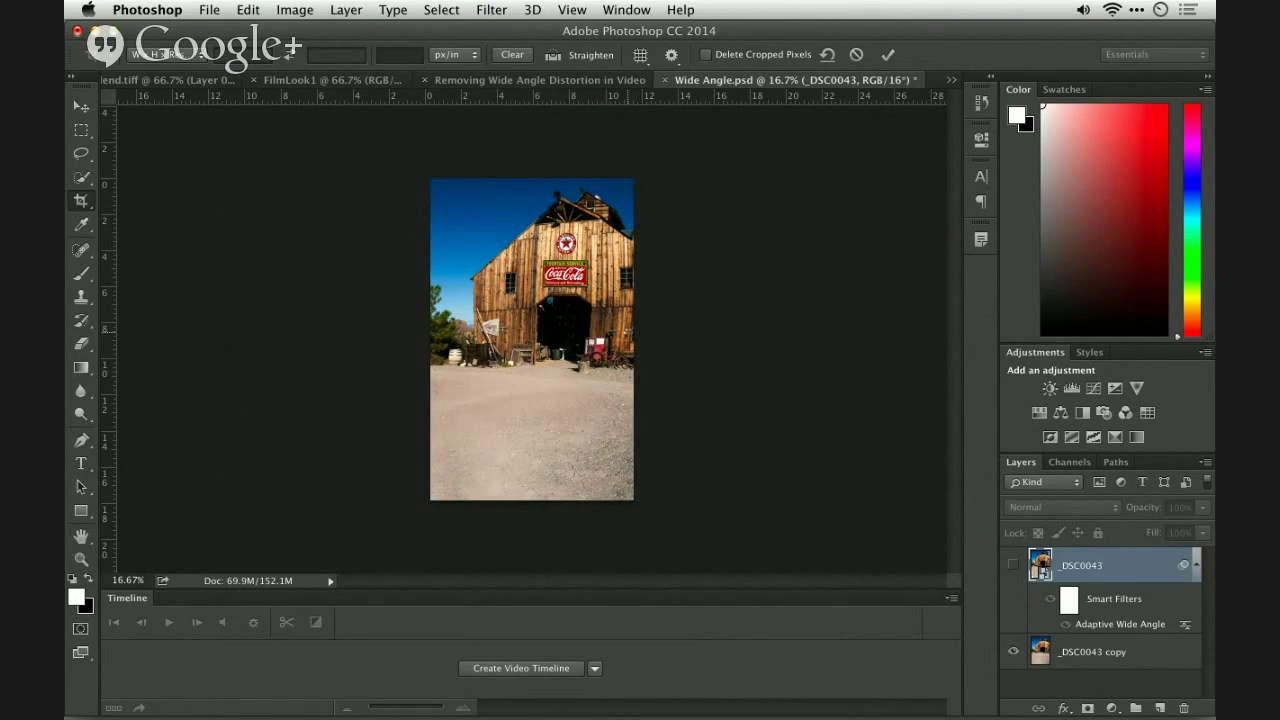
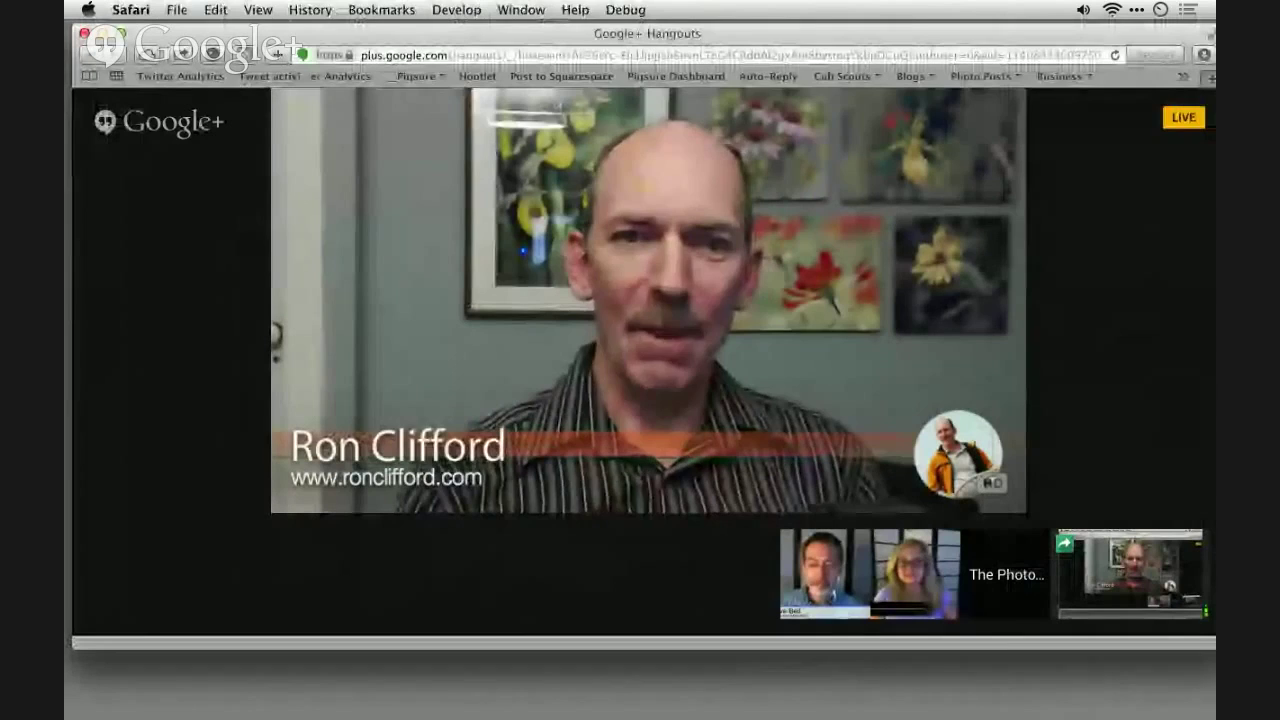
Switch from Photoshop to Adobe Bridge and go up to the Demo_PS Show folder
{"action": "key", "text": "super+Tab"}
{"action": "key", "text": "super+Tab"}
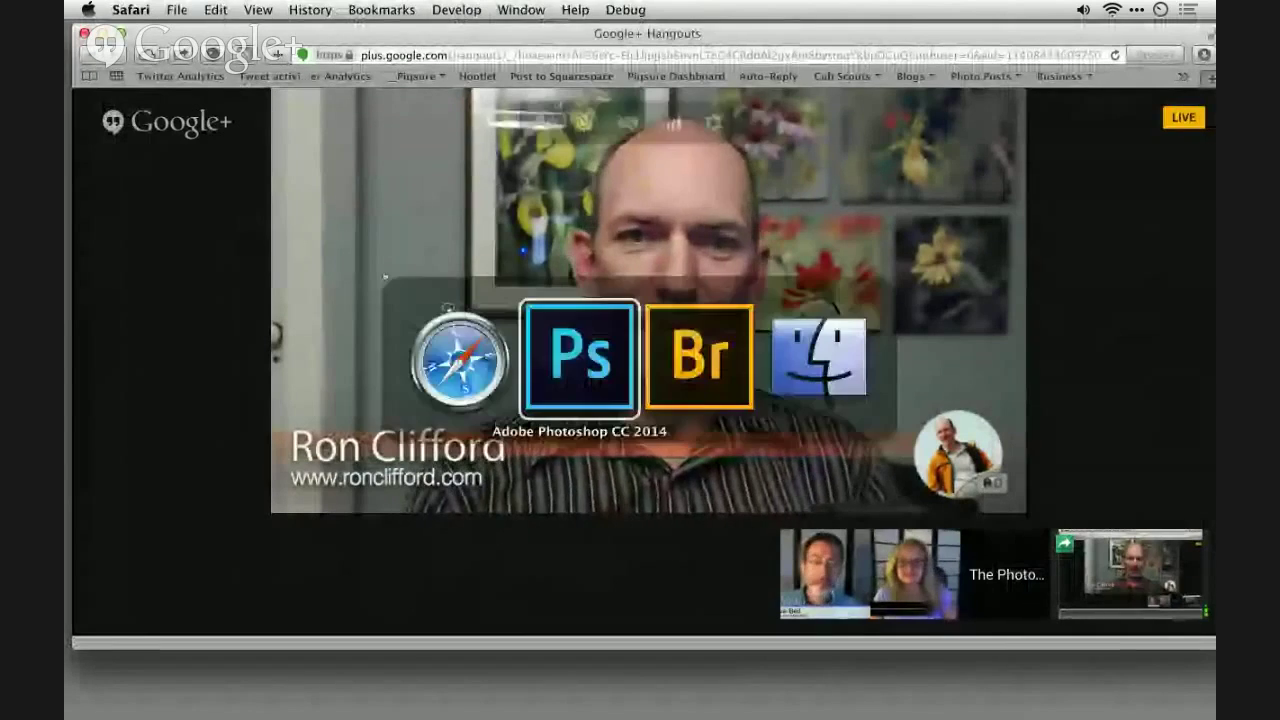
{"action": "key", "text": "super+Up"}
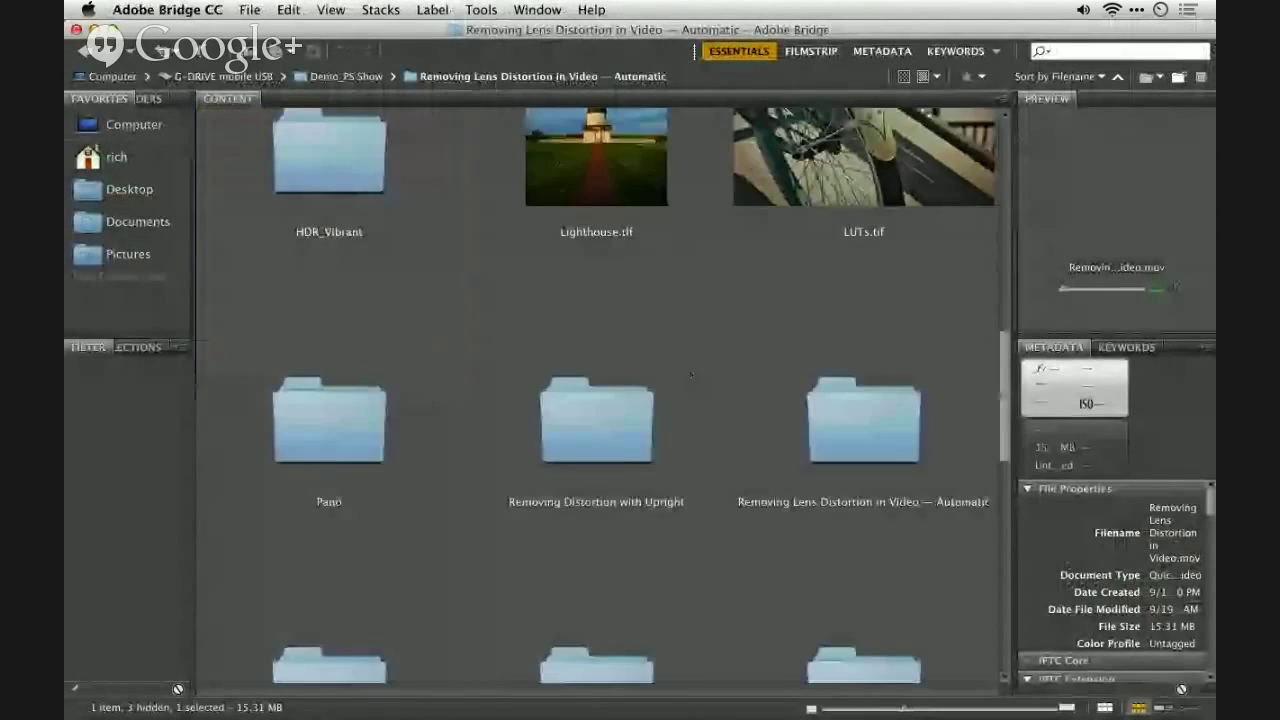
Open the Pano folder inside Demo_PS Show and select all 11 DNG frames
{"action": "left_click", "coordinate": [690, 374]}
{"action": "key", "text": "Left"}
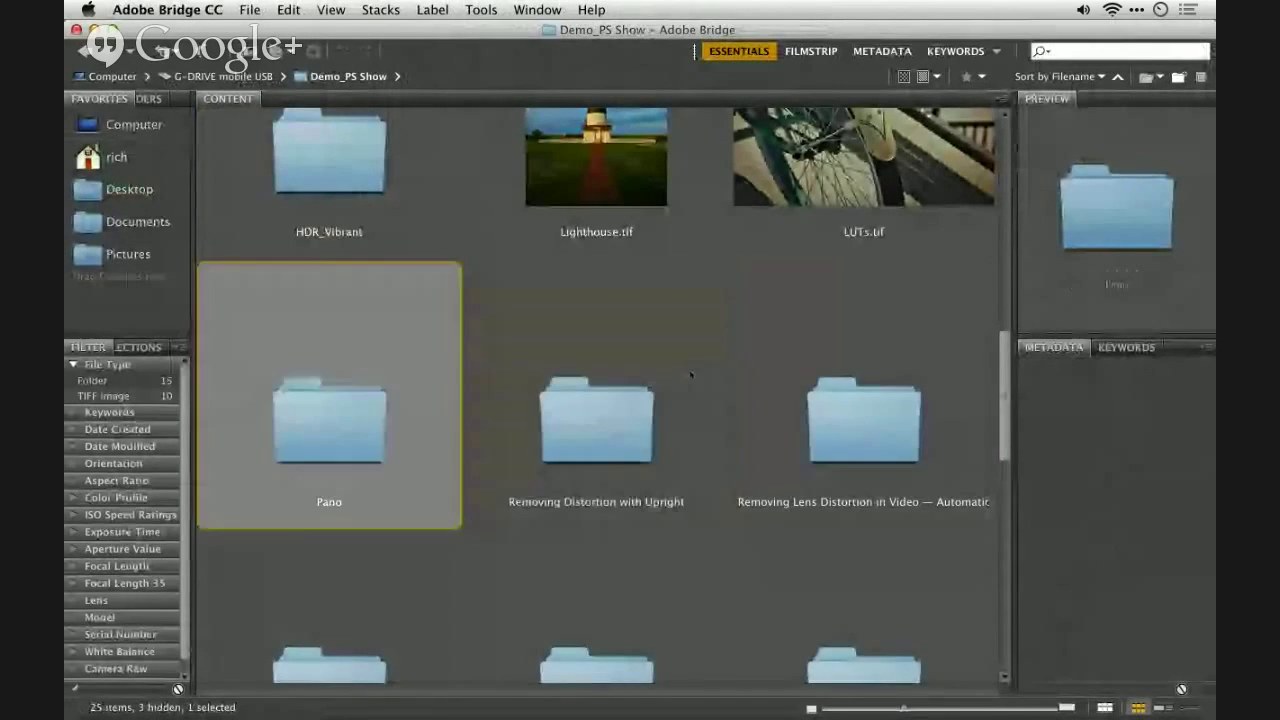
{"action": "key", "text": "Down"}
{"action": "key", "text": "Up"}
{"action": "key", "text": "super+Down"}
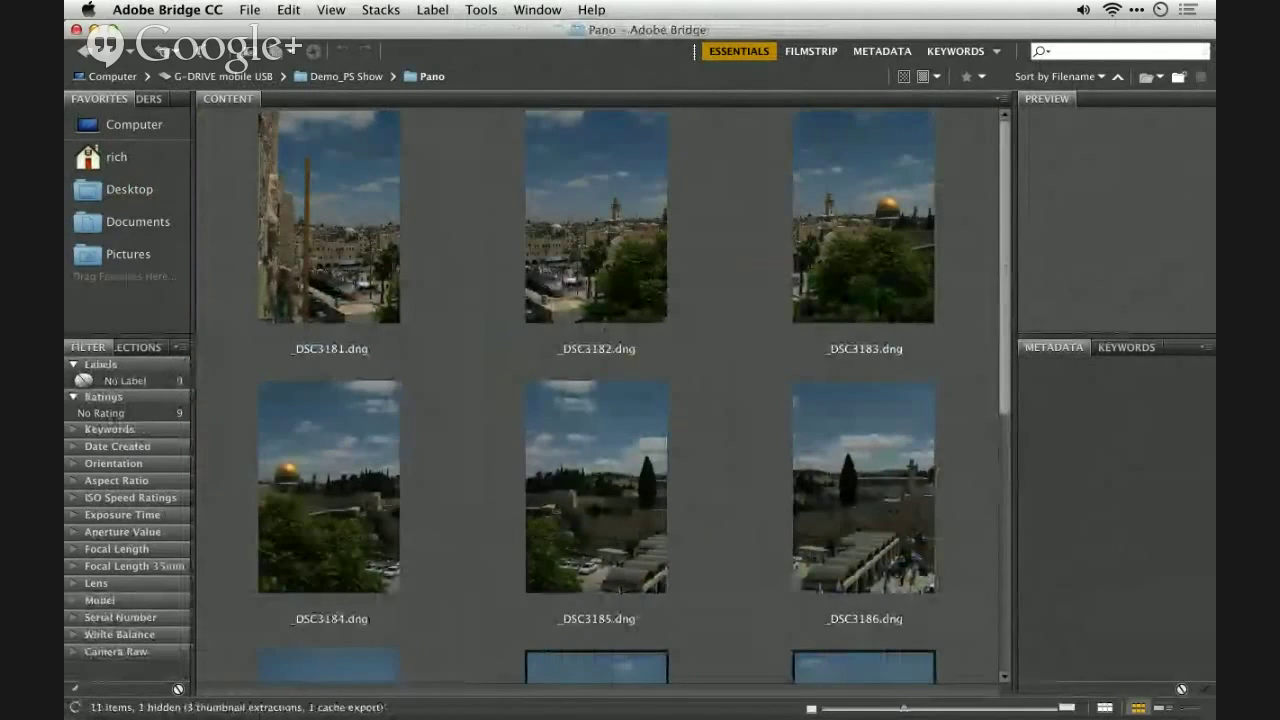
{"action": "left_click", "coordinate": [345, 293]}
{"action": "key", "text": "super+a"}
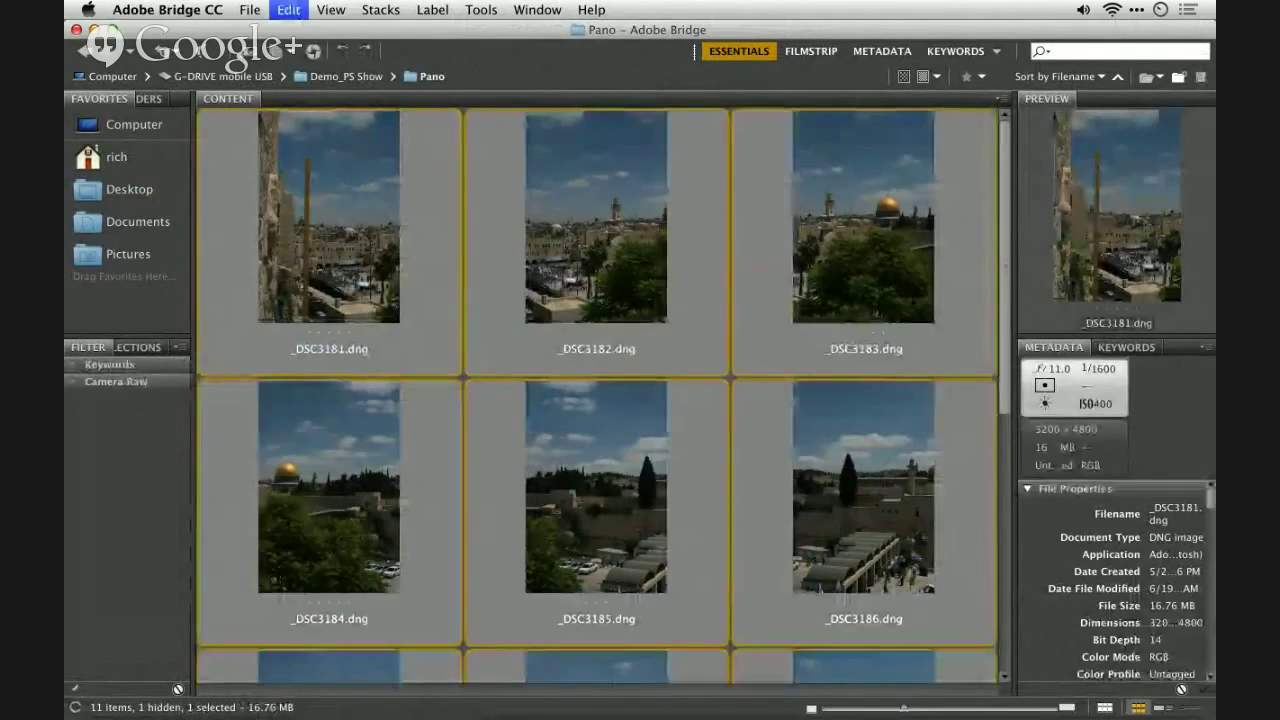
Preview the panorama frames as a full-screen slideshow, then return to the thumbnails
{"action": "scroll", "coordinate": [600, 400], "scroll_direction": "down", "scroll_amount": 2}
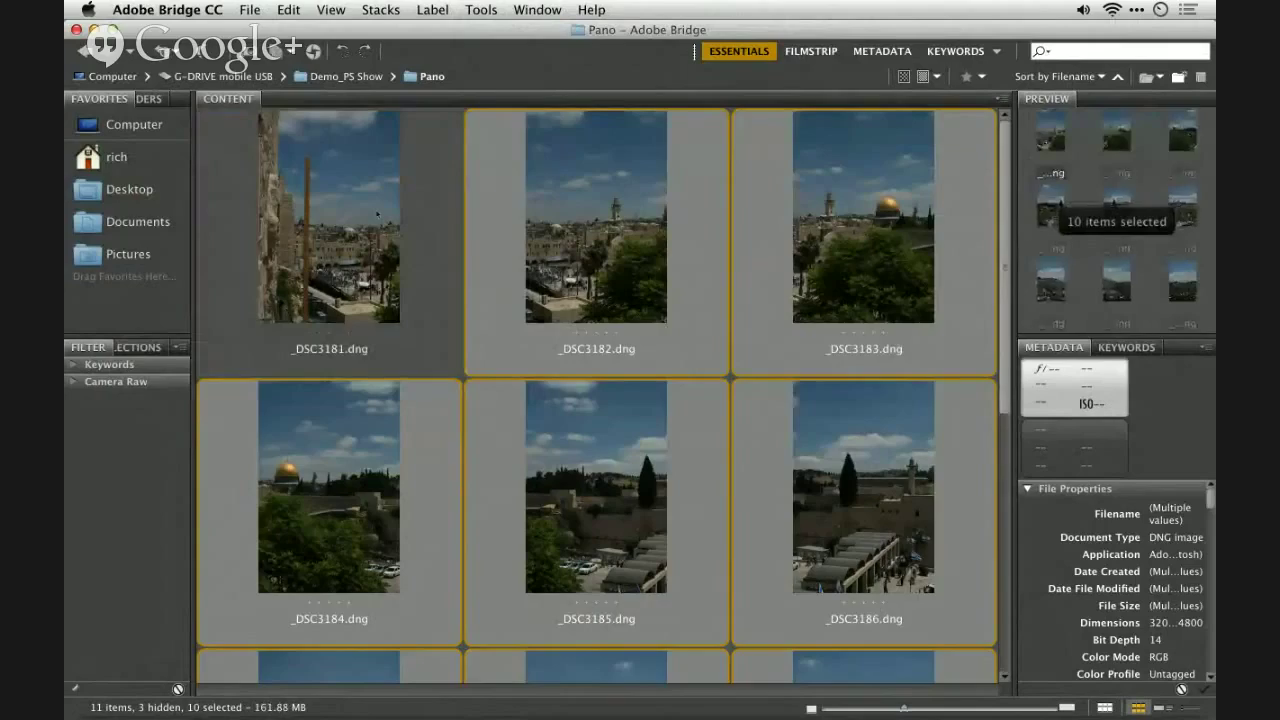
{"action": "left_click", "coordinate": [377, 213]}
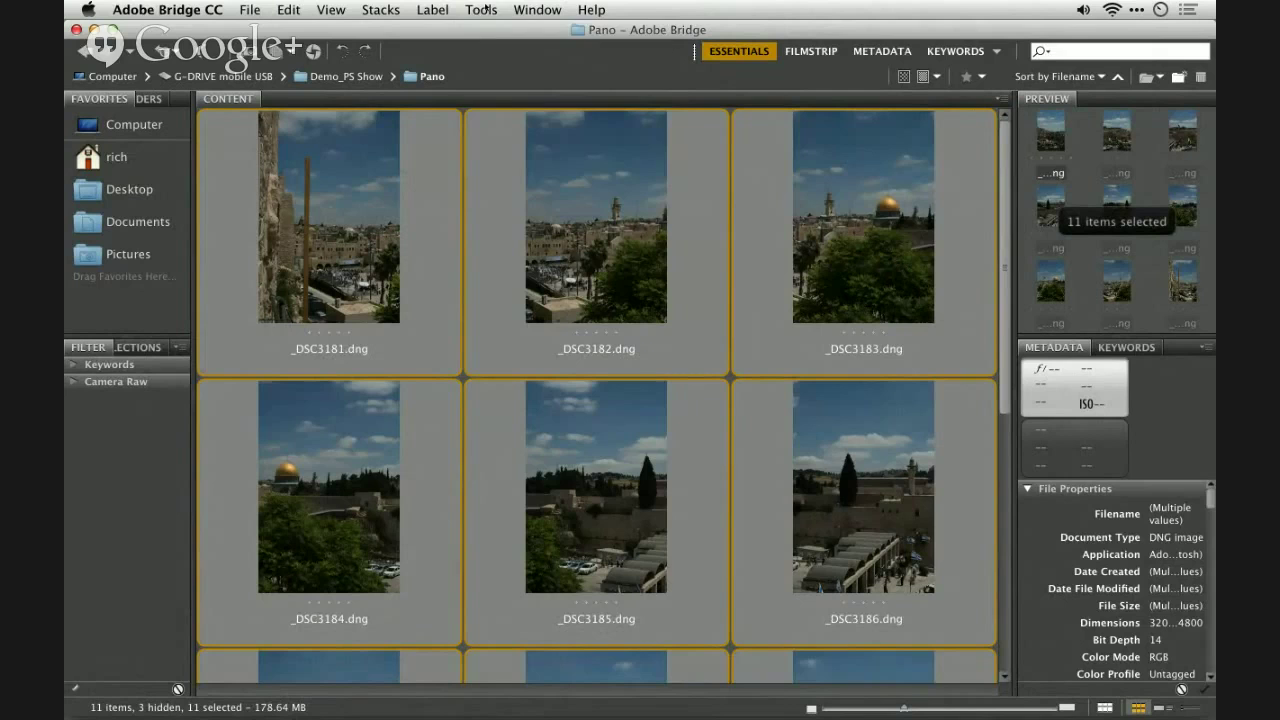
{"action": "left_click", "coordinate": [481, 9]}
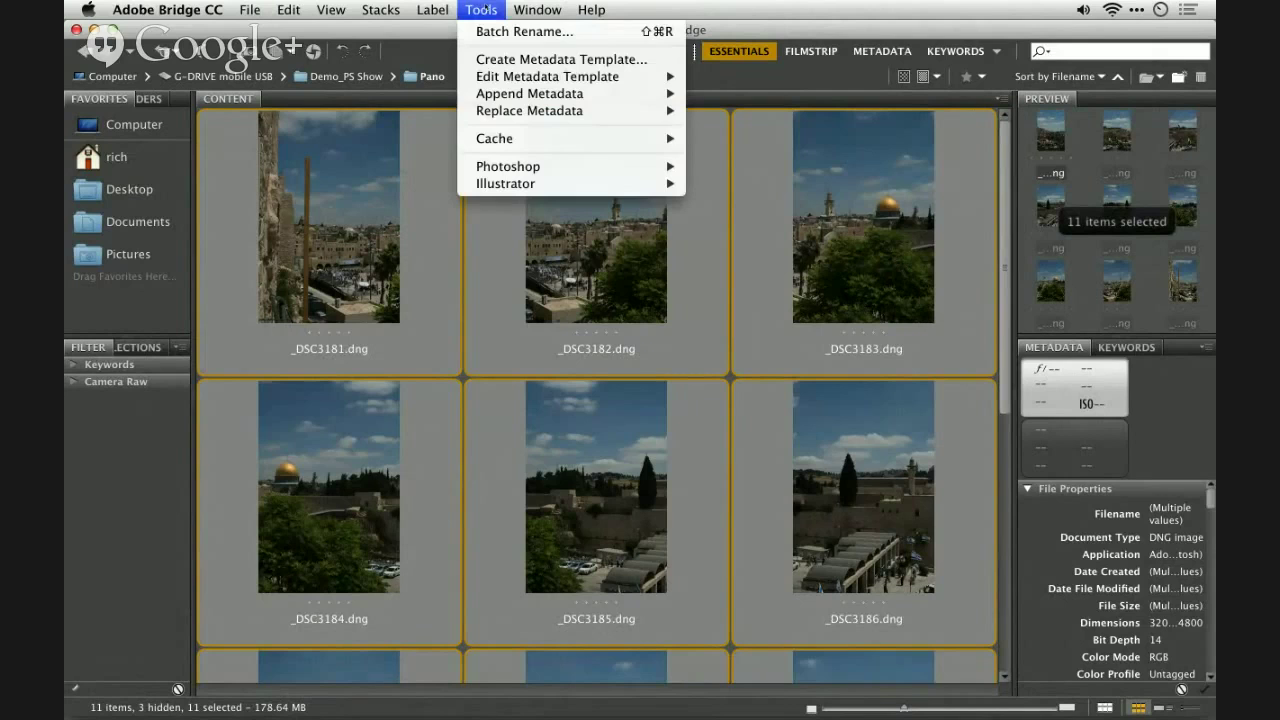
{"action": "left_click", "coordinate": [386, 140]}
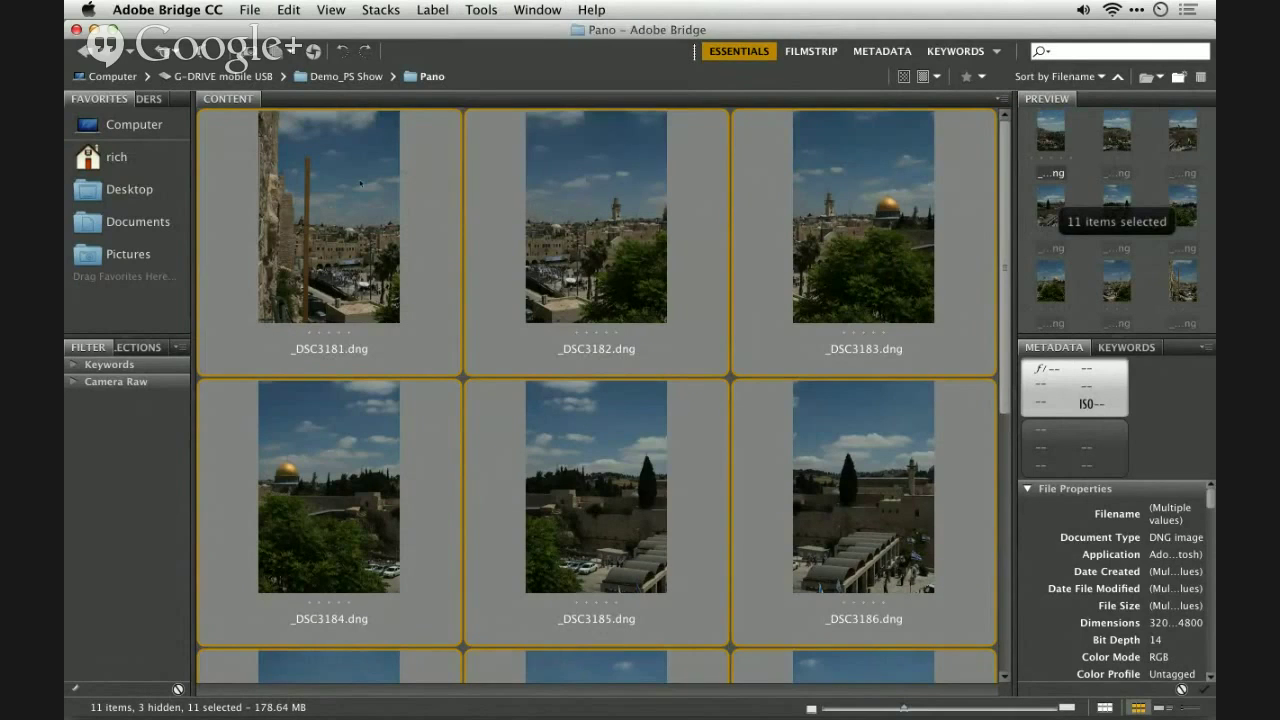
{"action": "key", "text": "super+l"}
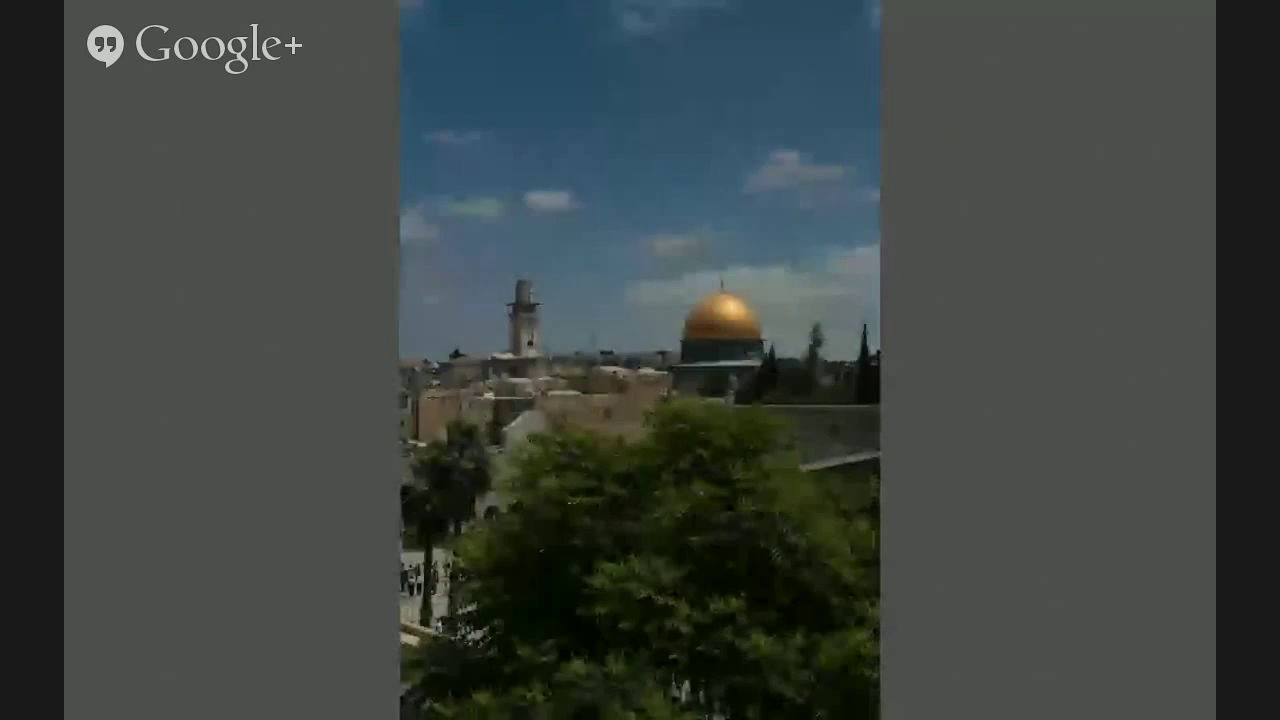
{"action": "key", "text": "Escape"}
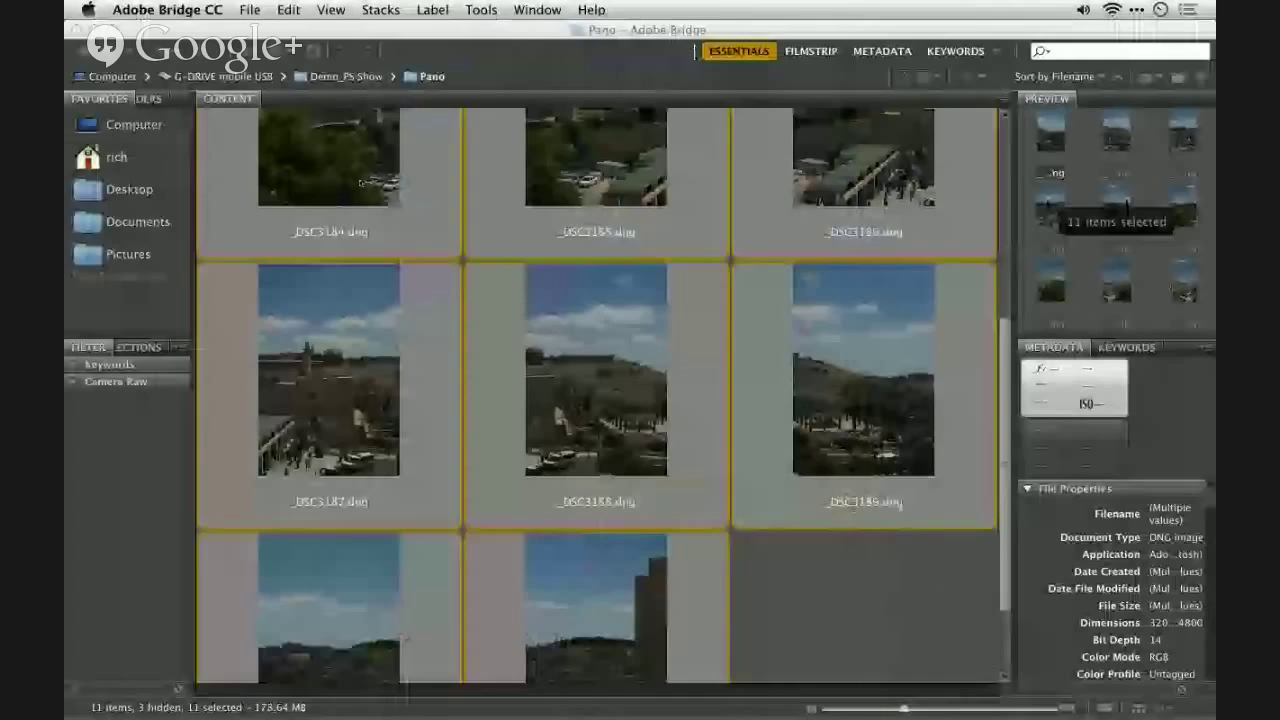
Reselect all 11 Pano frames
{"action": "key", "text": "super+a"}
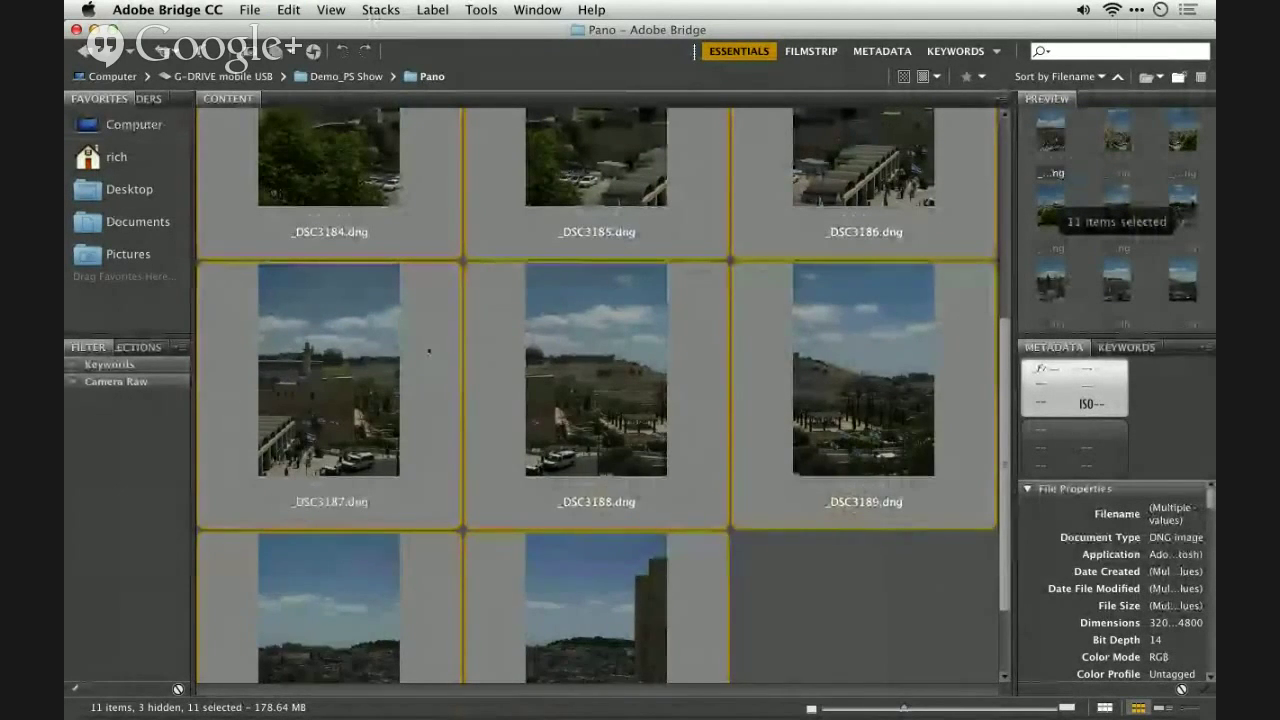
{"action": "scroll", "coordinate": [429, 350], "scroll_direction": "up", "scroll_amount": 3}
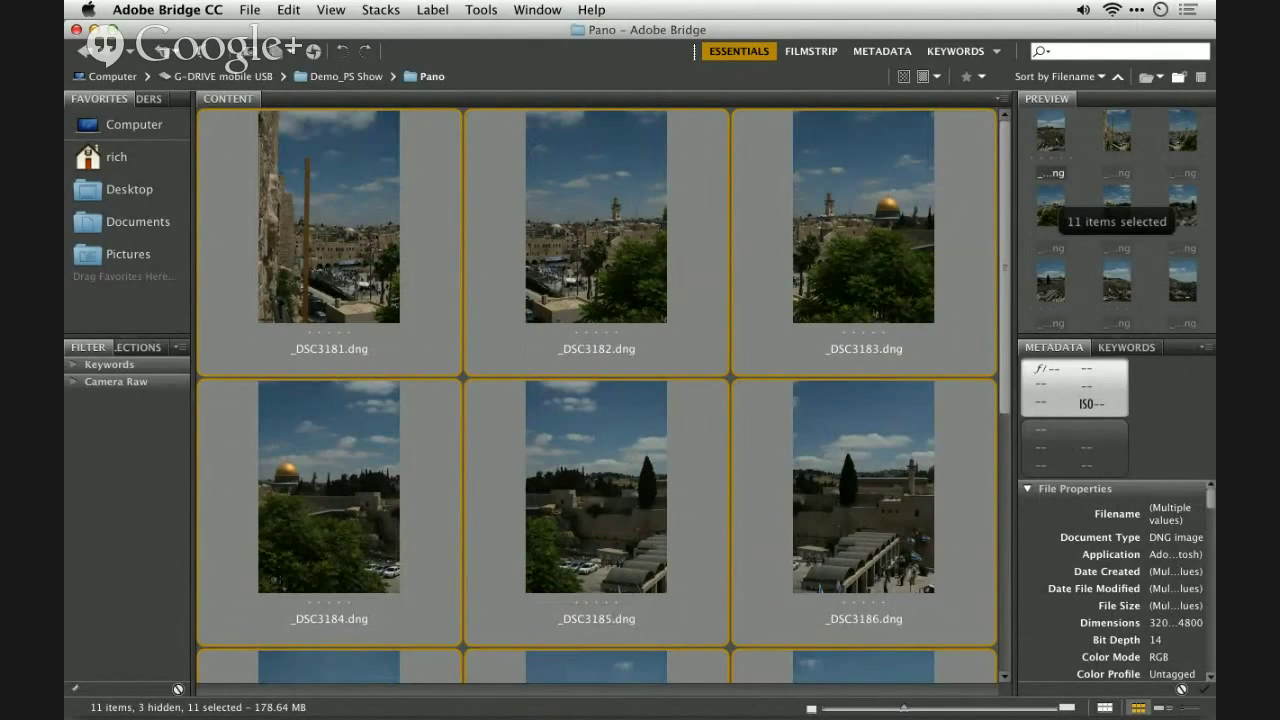
{"action": "left_click", "coordinate": [329, 240]}
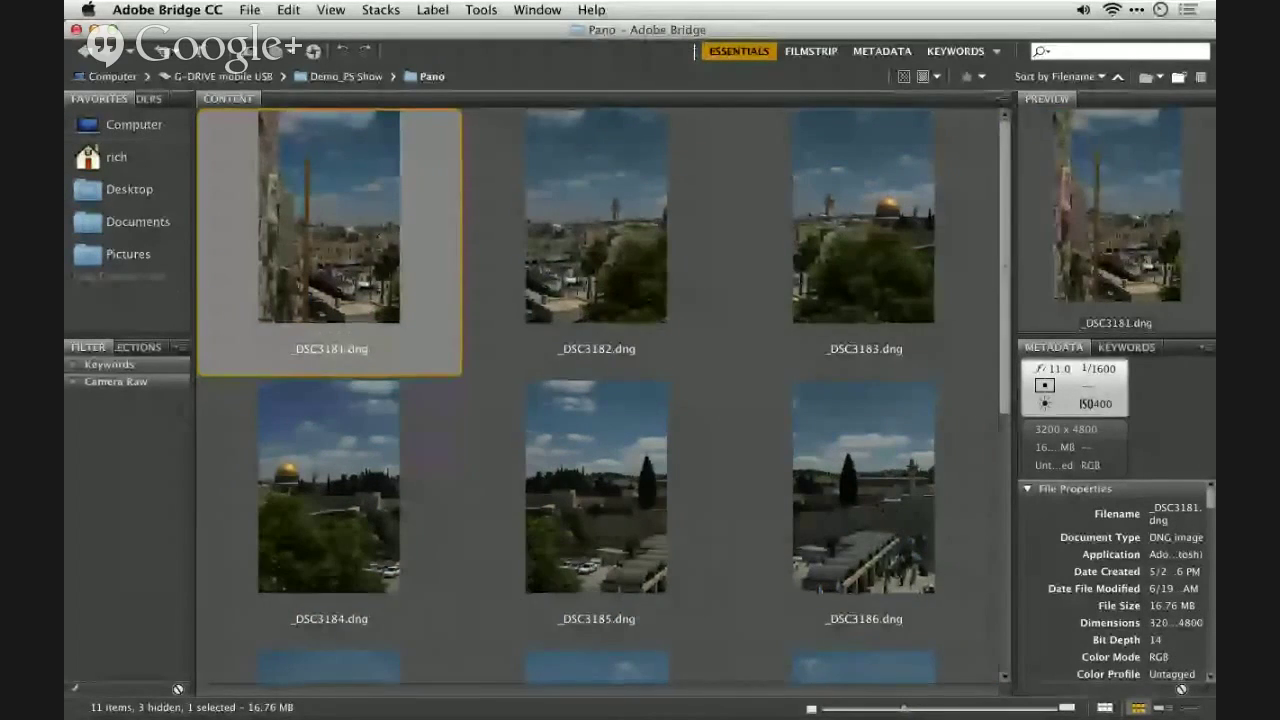
{"action": "key", "text": "super+a"}
Open the frames in Camera Raw and apply Auto tone, Contrast -16, Highlights -66, Shadows +12
{"action": "right_click", "coordinate": [362, 224]}
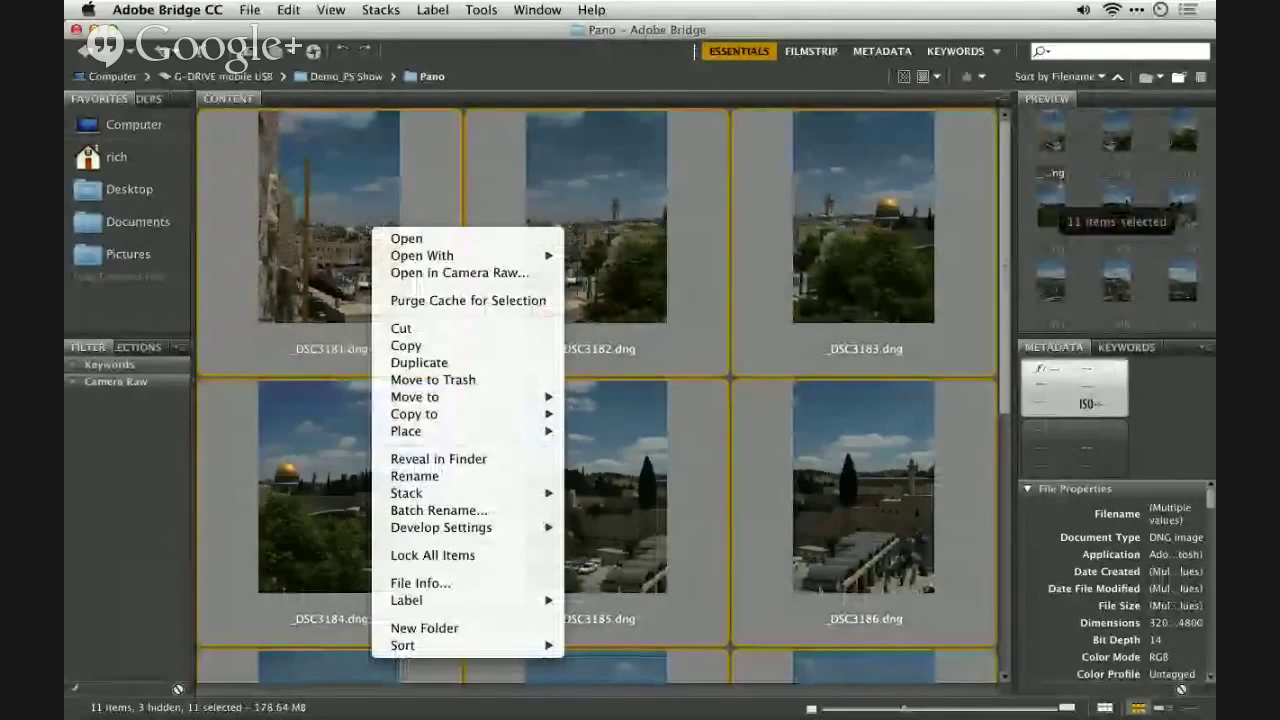
{"action": "left_click", "coordinate": [421, 271]}
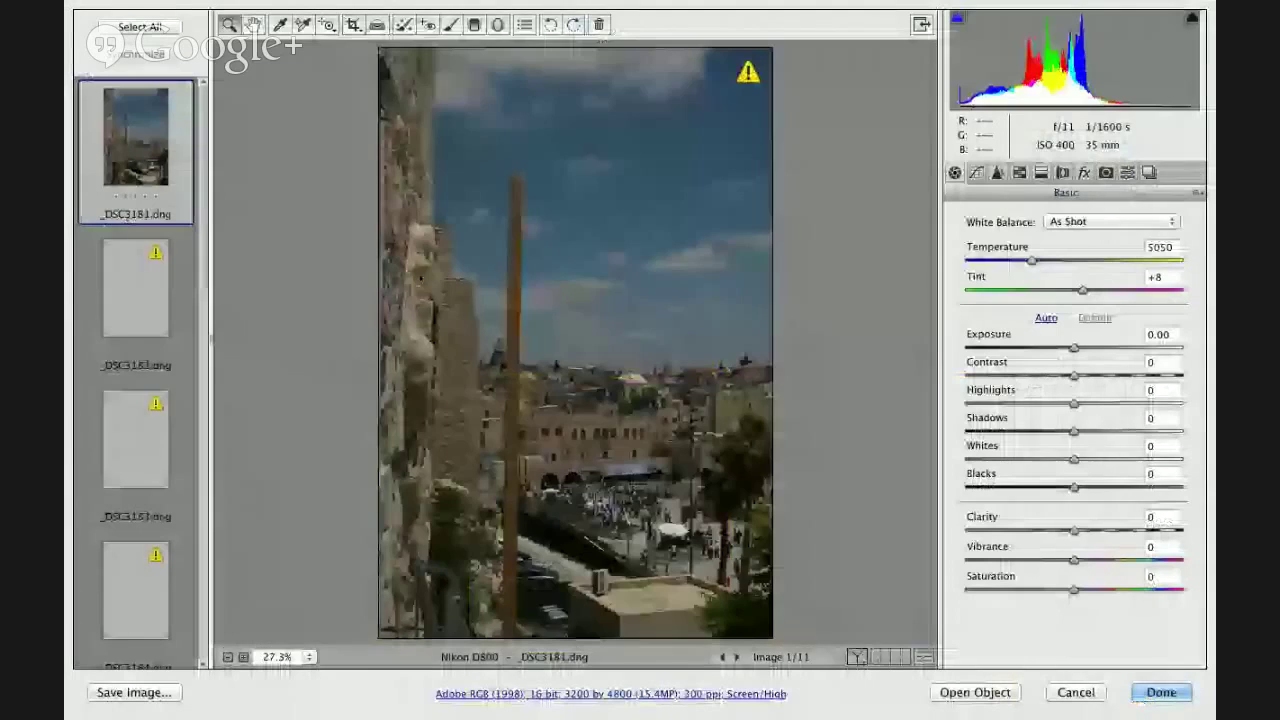
{"action": "left_click", "coordinate": [1046, 317]}
{"action": "left_click", "coordinate": [1058, 374]}
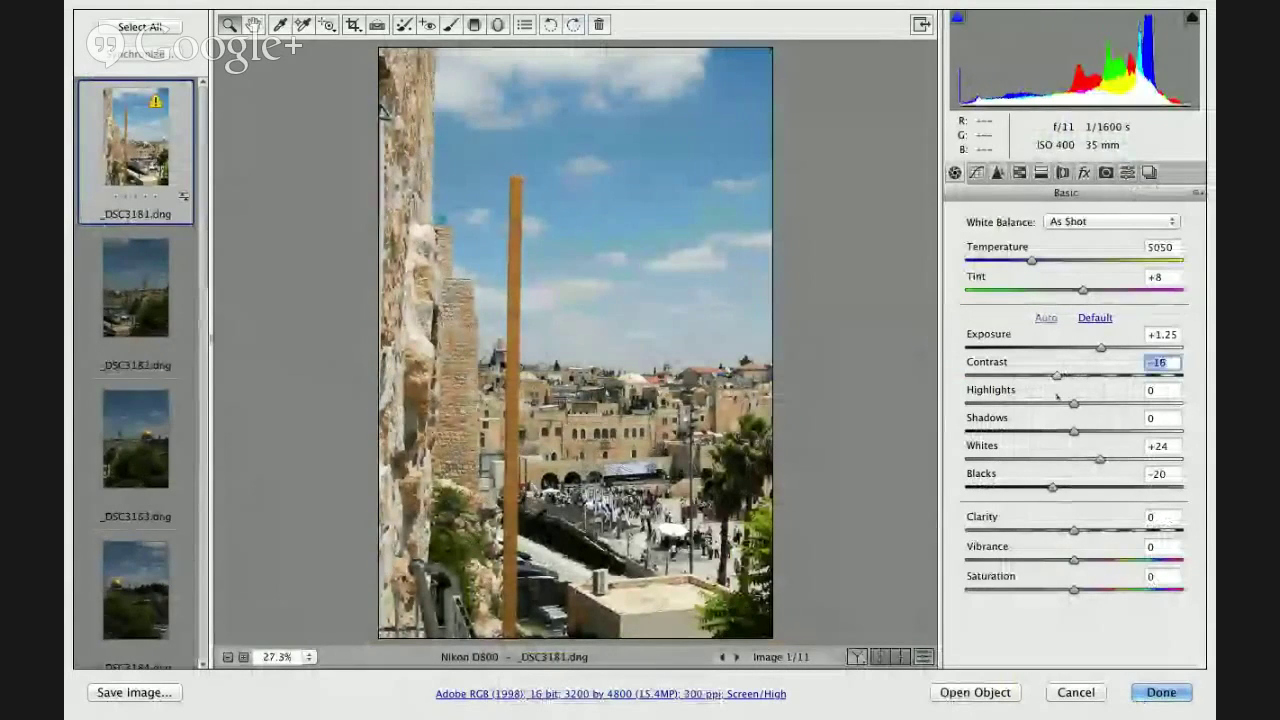
{"action": "left_click", "coordinate": [1003, 403]}
{"action": "left_click", "coordinate": [1086, 431]}
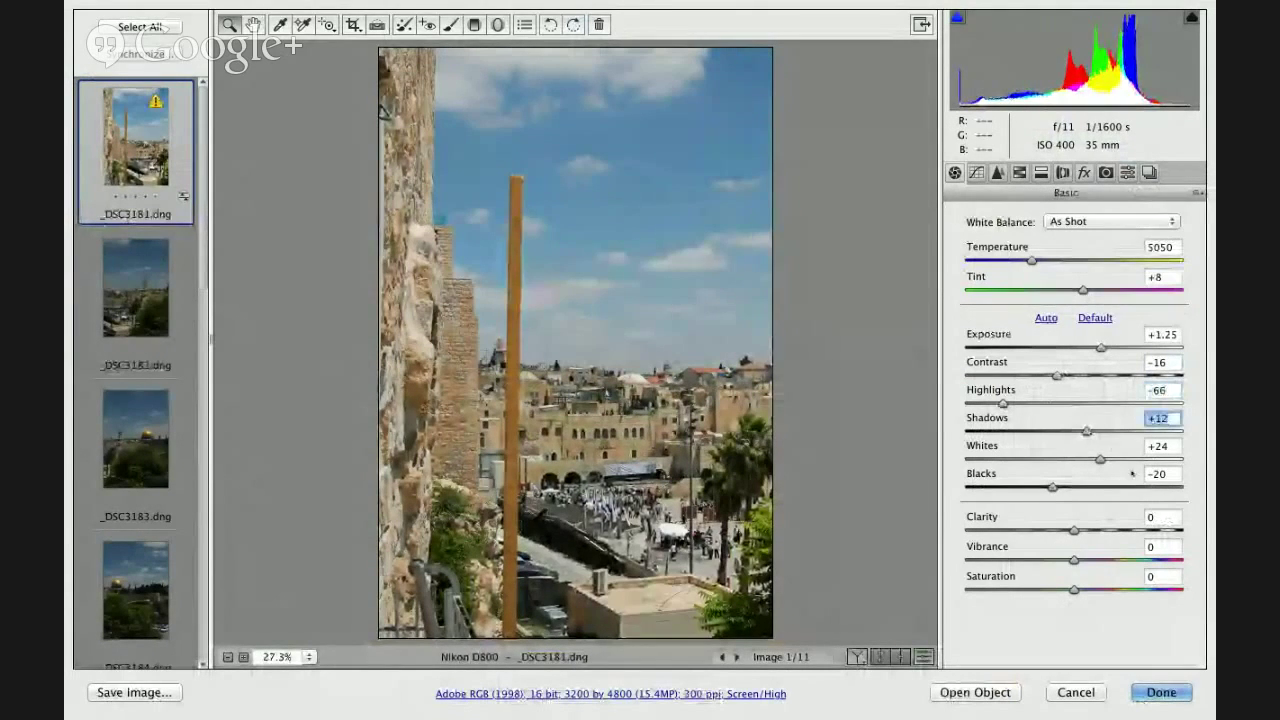
Raise Clarity to +56 and Vibrance to +73, then synchronize across all 11 frames
{"action": "left_click", "coordinate": [1118, 530]}
{"action": "left_click", "coordinate": [1133, 530]}
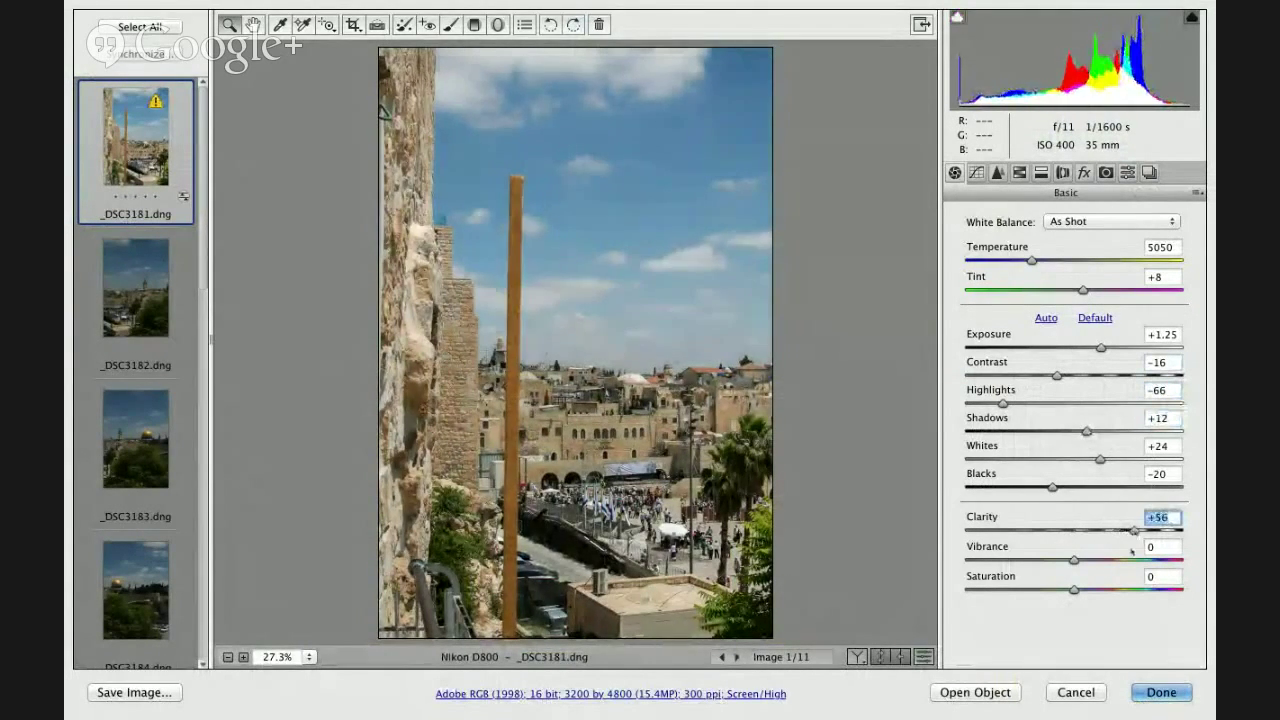
{"action": "left_click", "coordinate": [1125, 560]}
{"action": "left_click", "coordinate": [1150, 559]}
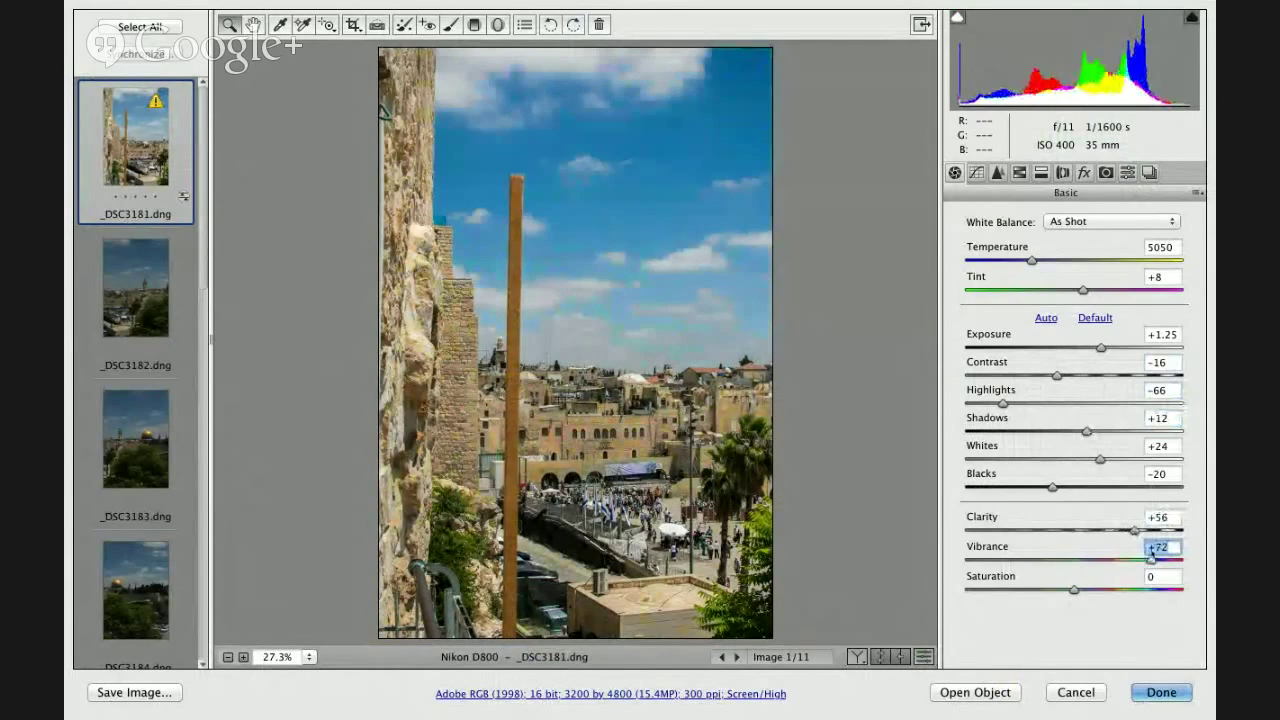
{"action": "left_click_drag", "start_coordinate": [1151, 560], "coordinate": [1152, 560]}
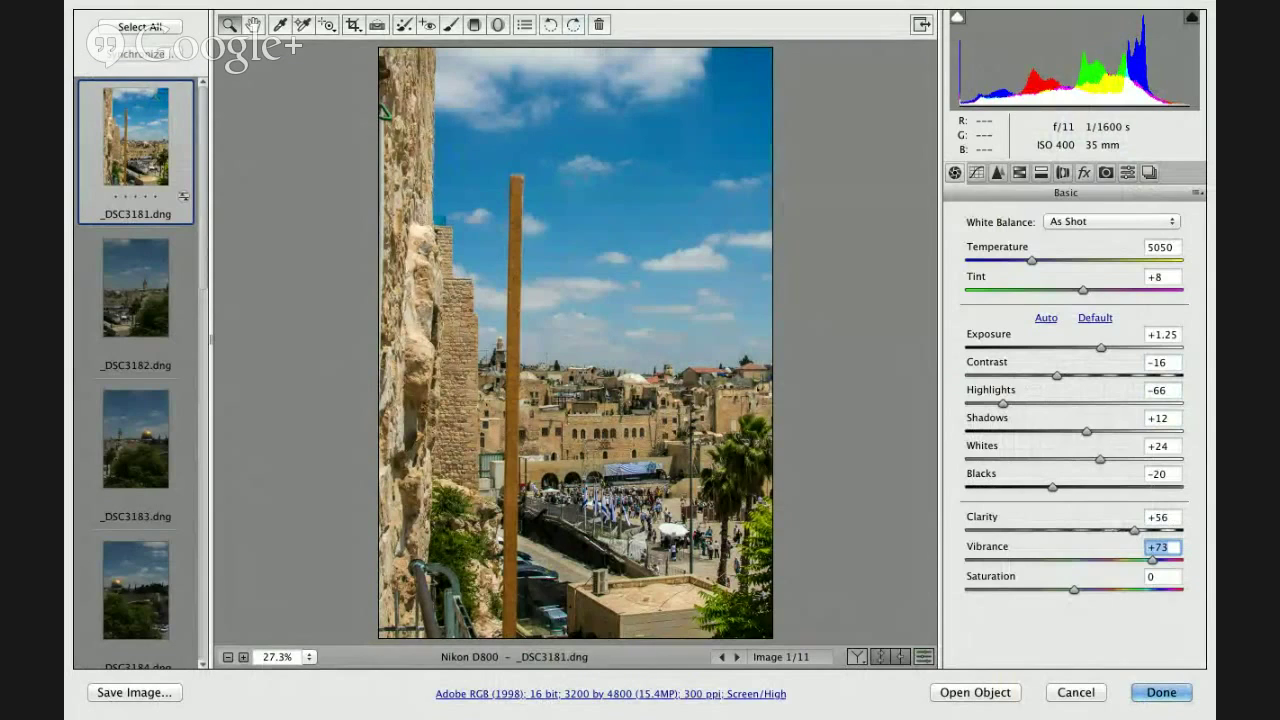
{"action": "left_click", "coordinate": [168, 27]}
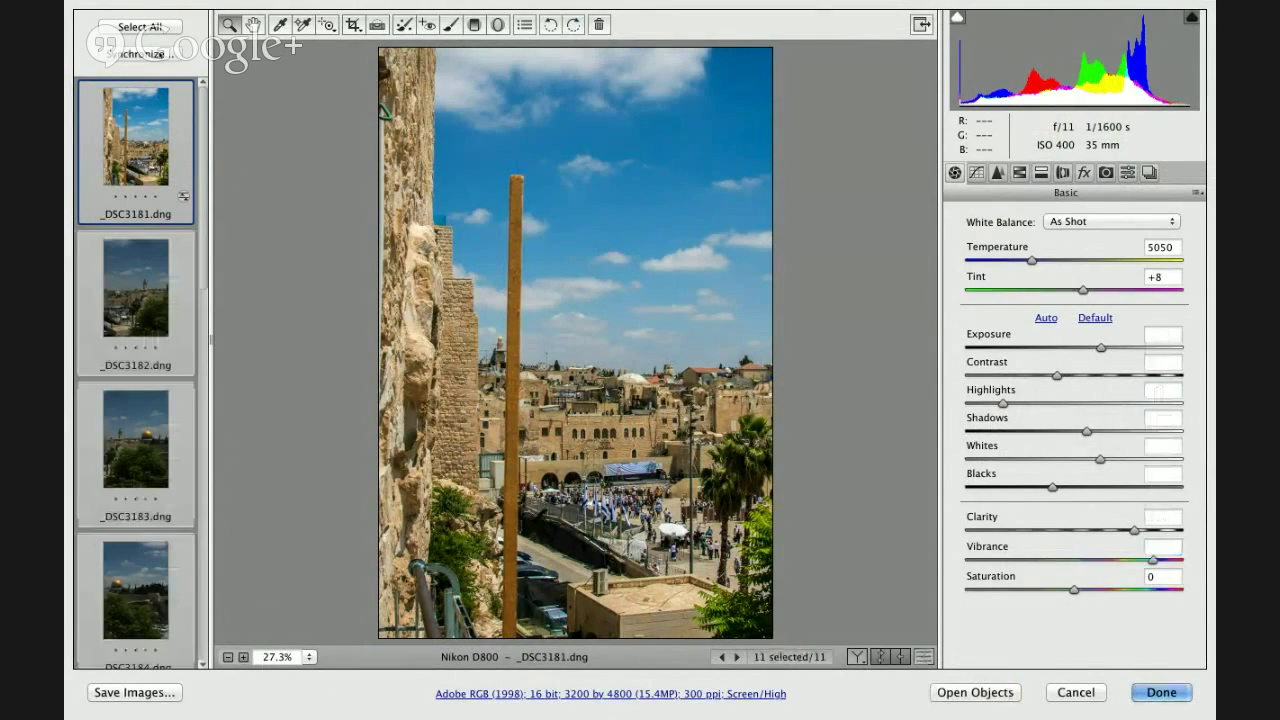
{"action": "left_click", "coordinate": [140, 53]}
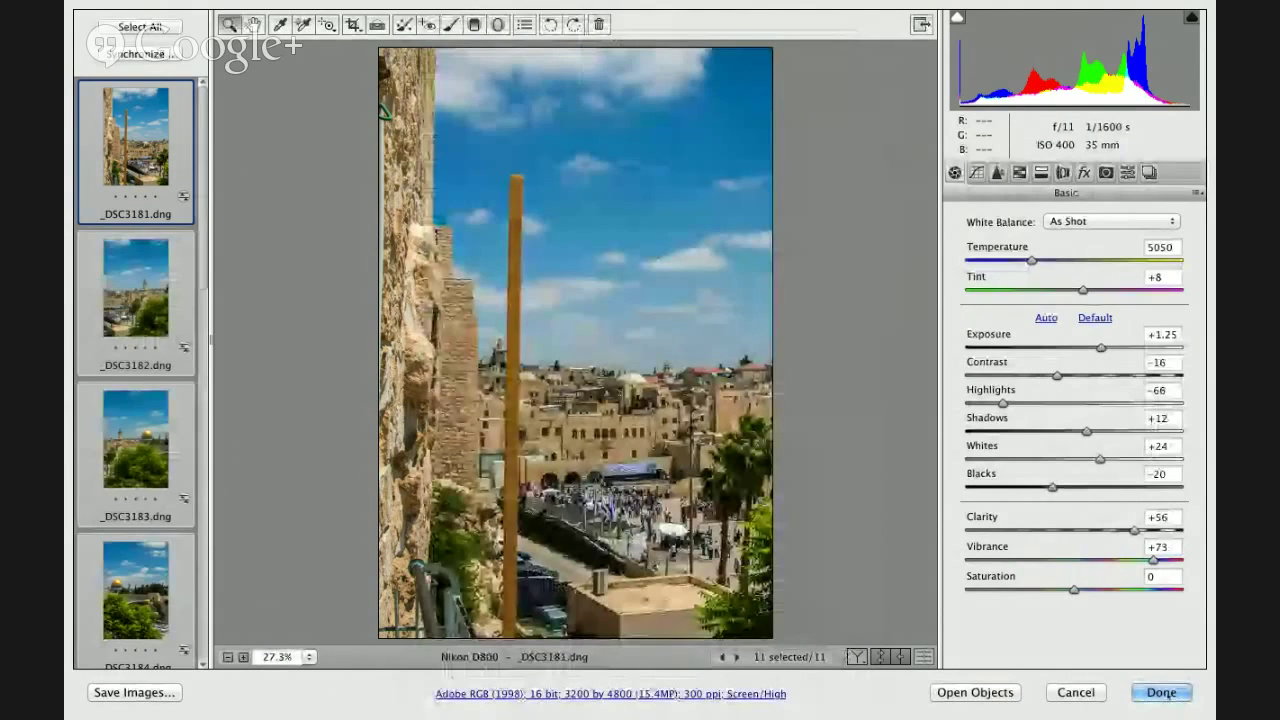
Finish in Camera Raw, check the Tools menu, and select all 11 edited frames in Bridge
{"action": "left_click", "coordinate": [1182, 697]}
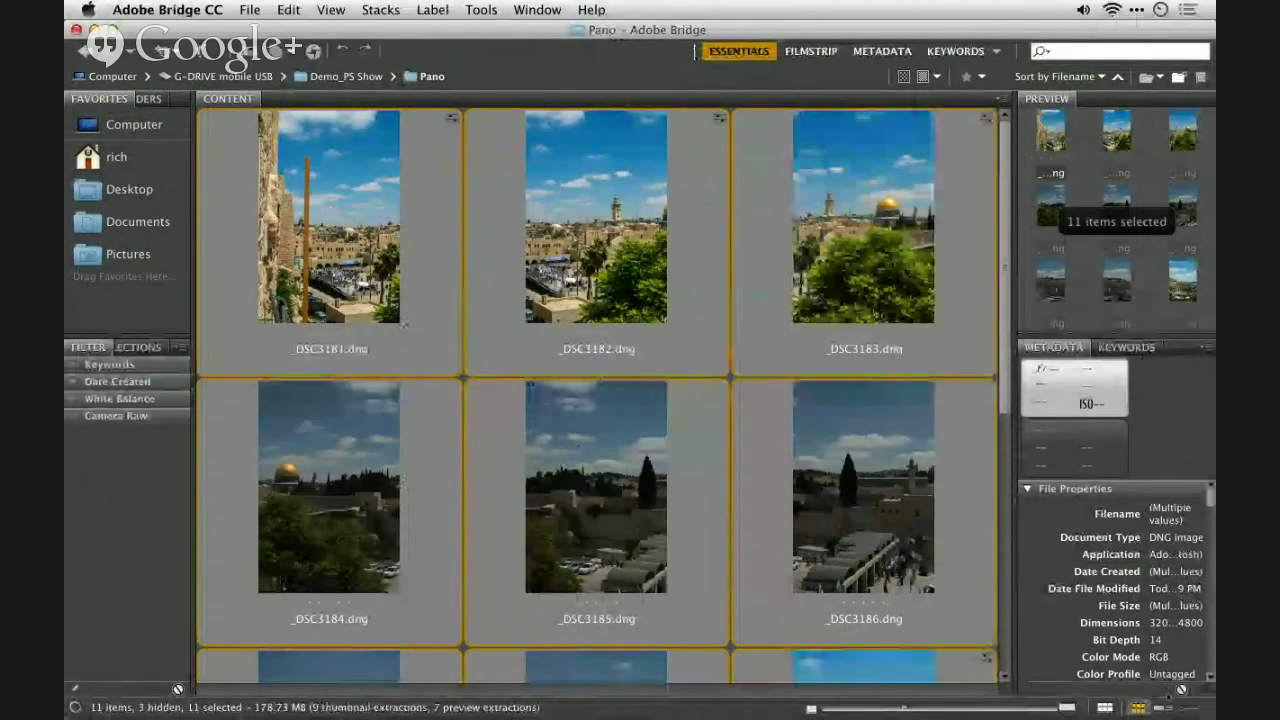
{"action": "mouse_move", "coordinate": [943, 698]}
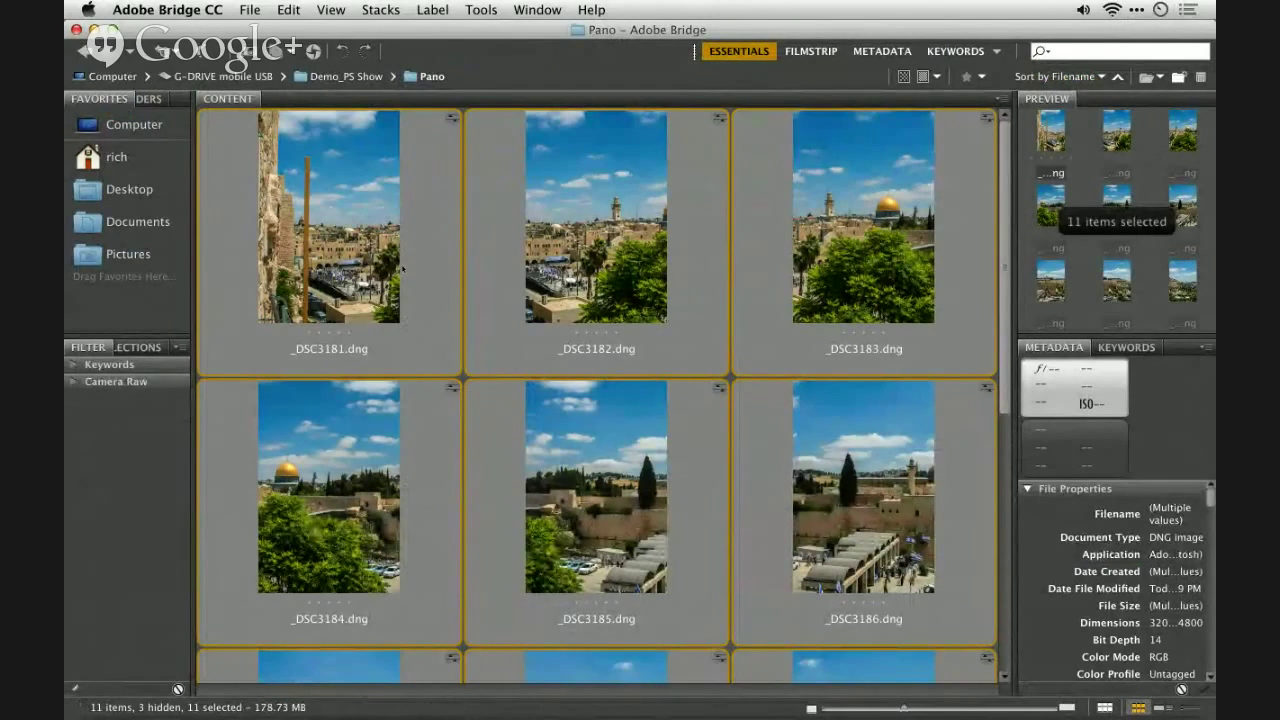
{"action": "left_click", "coordinate": [481, 9]}
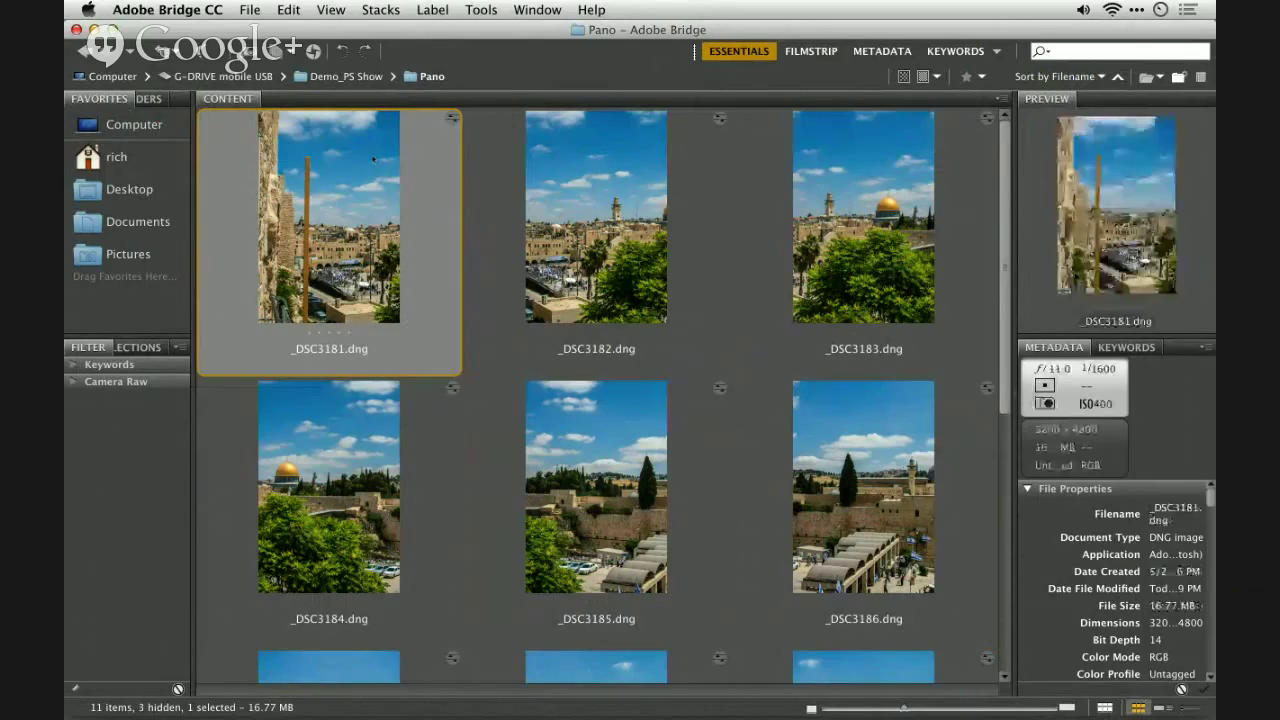
{"action": "key", "text": "super+a"}
Reopen all 11 frames in Camera Raw and sync a vertical Upright correction across them
{"action": "right_click", "coordinate": [373, 158]}
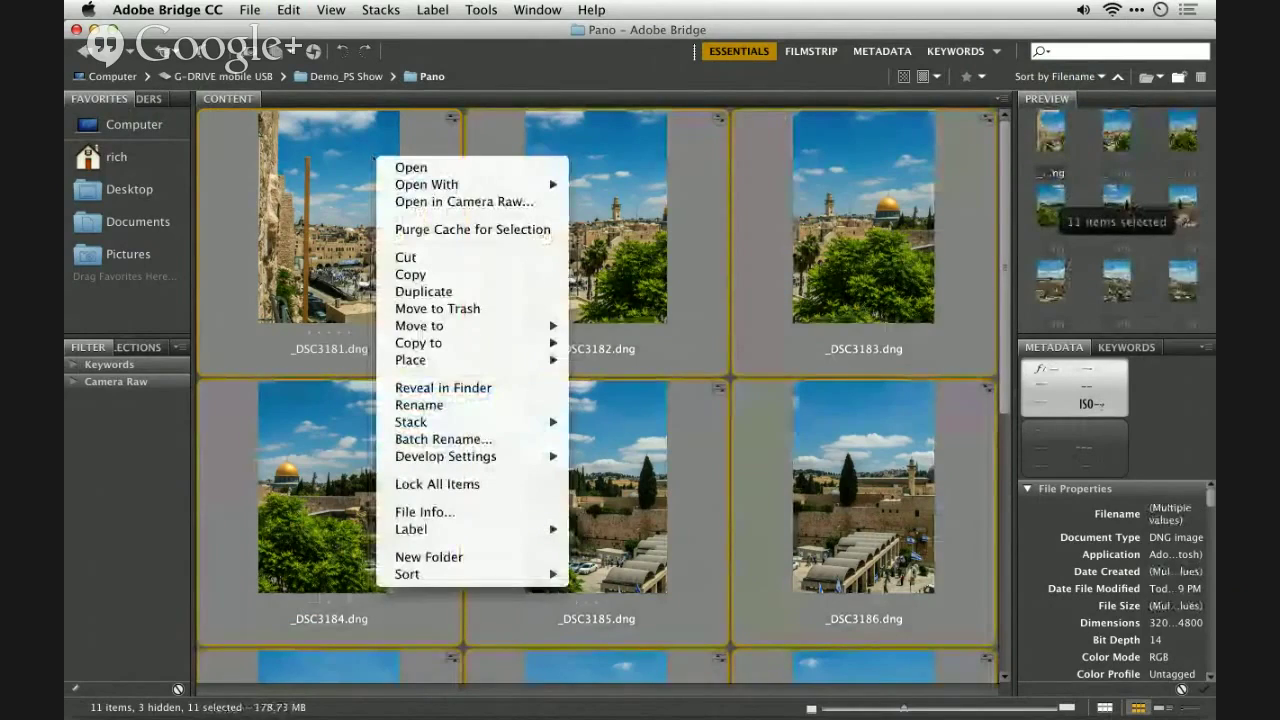
{"action": "left_click", "coordinate": [417, 207]}
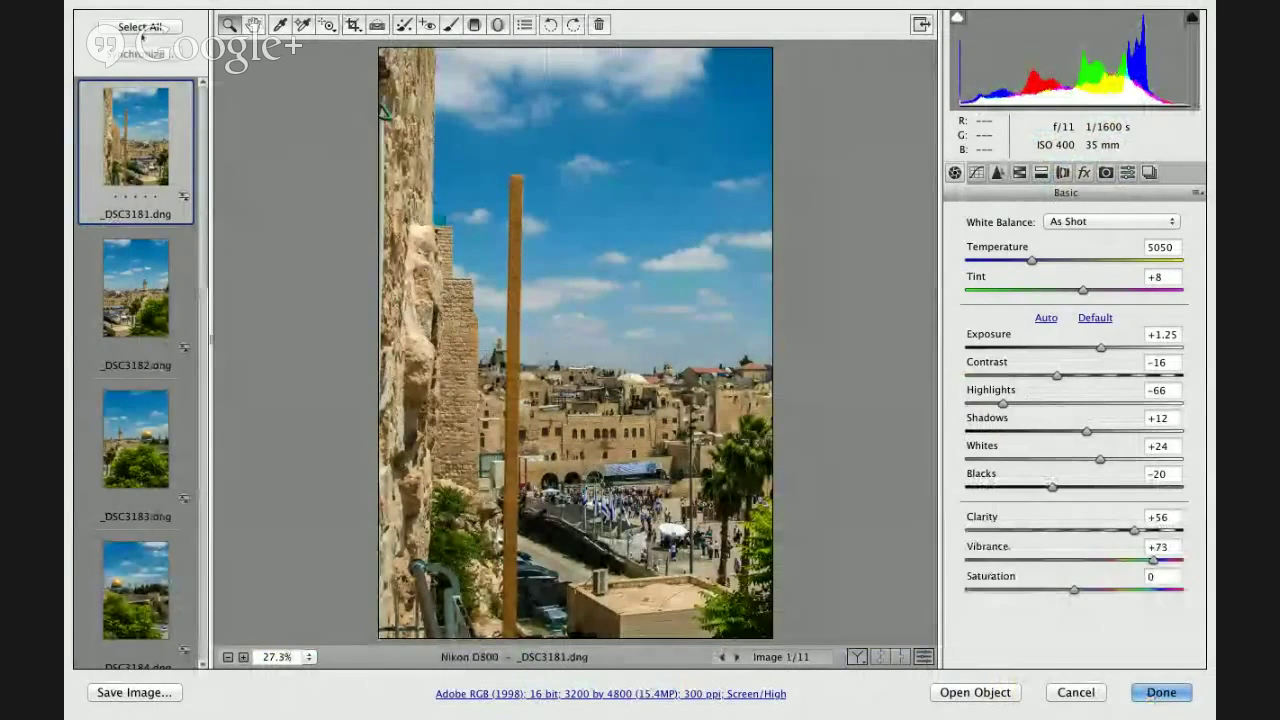
{"action": "key", "text": "super+a"}
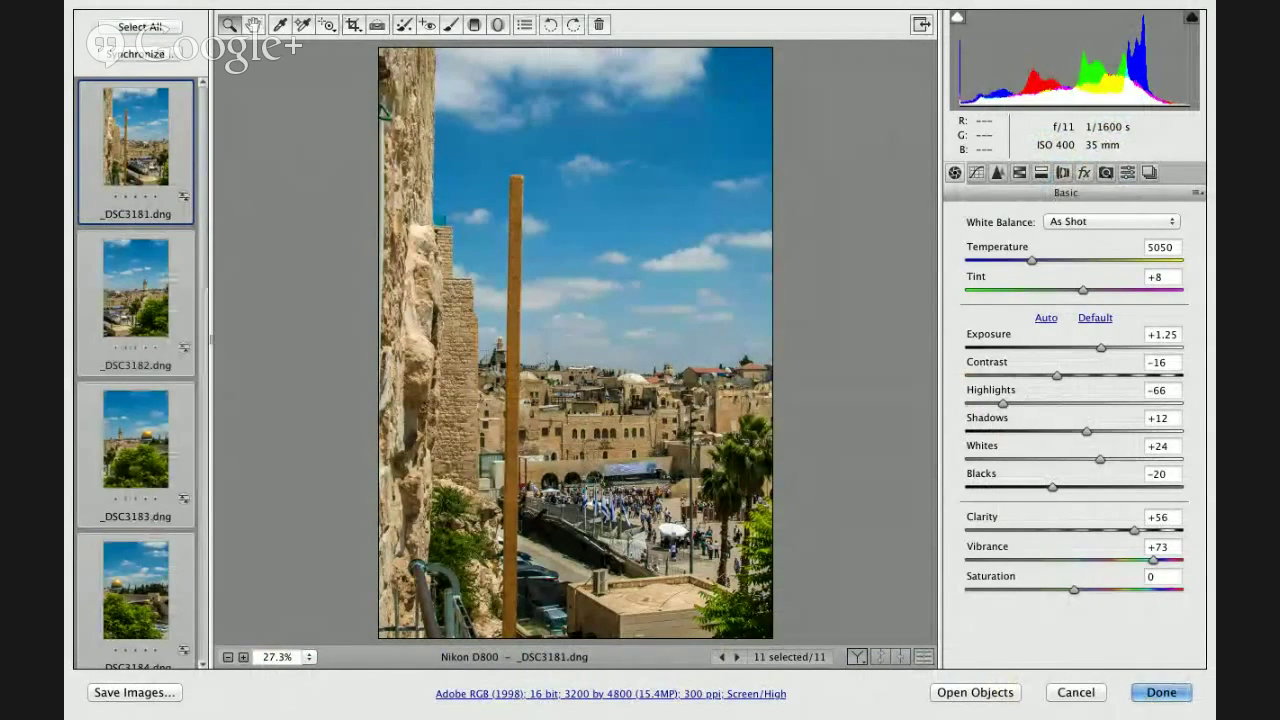
{"action": "key", "text": "super+alt+6"}
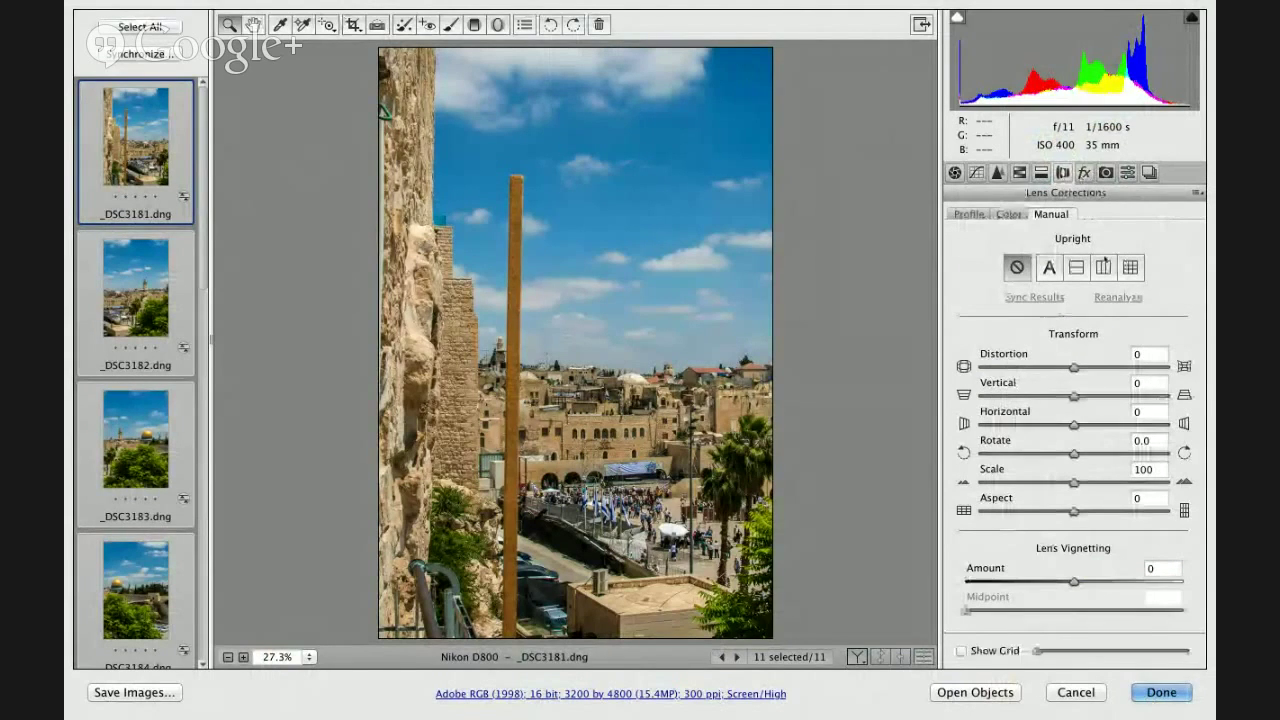
{"action": "left_click", "coordinate": [1103, 267]}
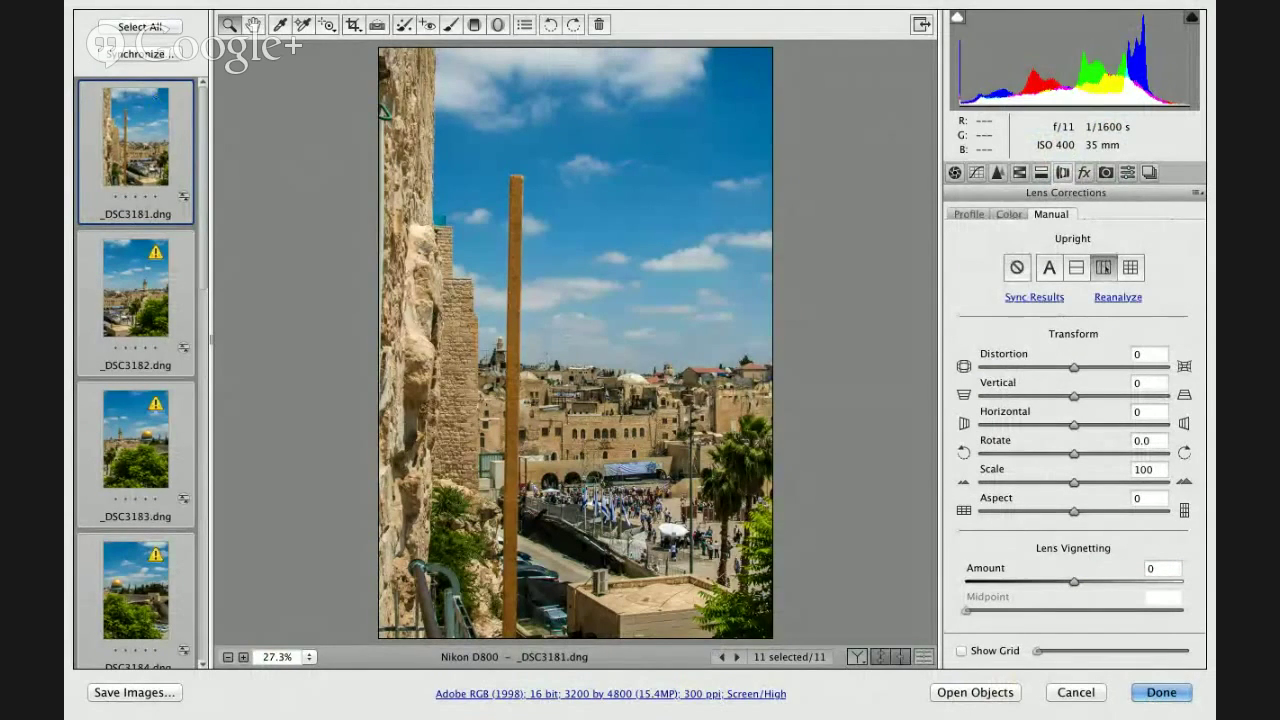
{"action": "left_click", "coordinate": [1045, 297]}
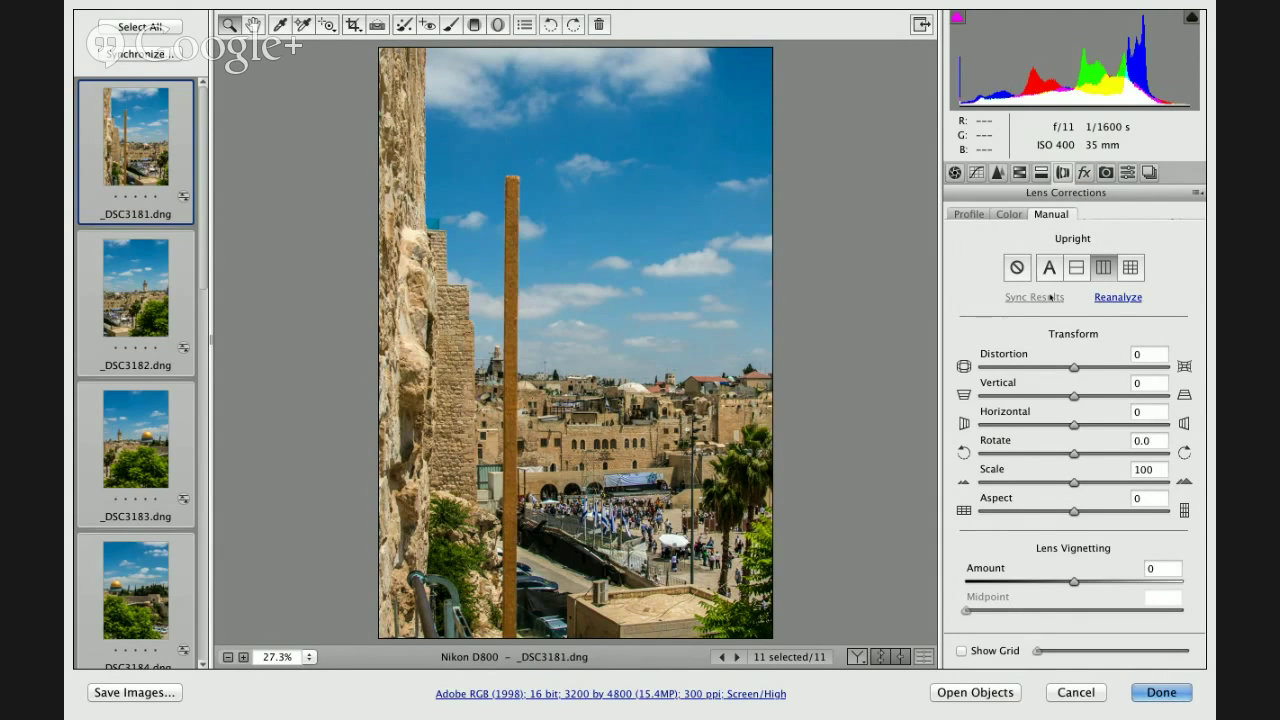
Enable Nikon lens profile corrections and Remove Chromatic Aberration
{"action": "left_click", "coordinate": [968, 214]}
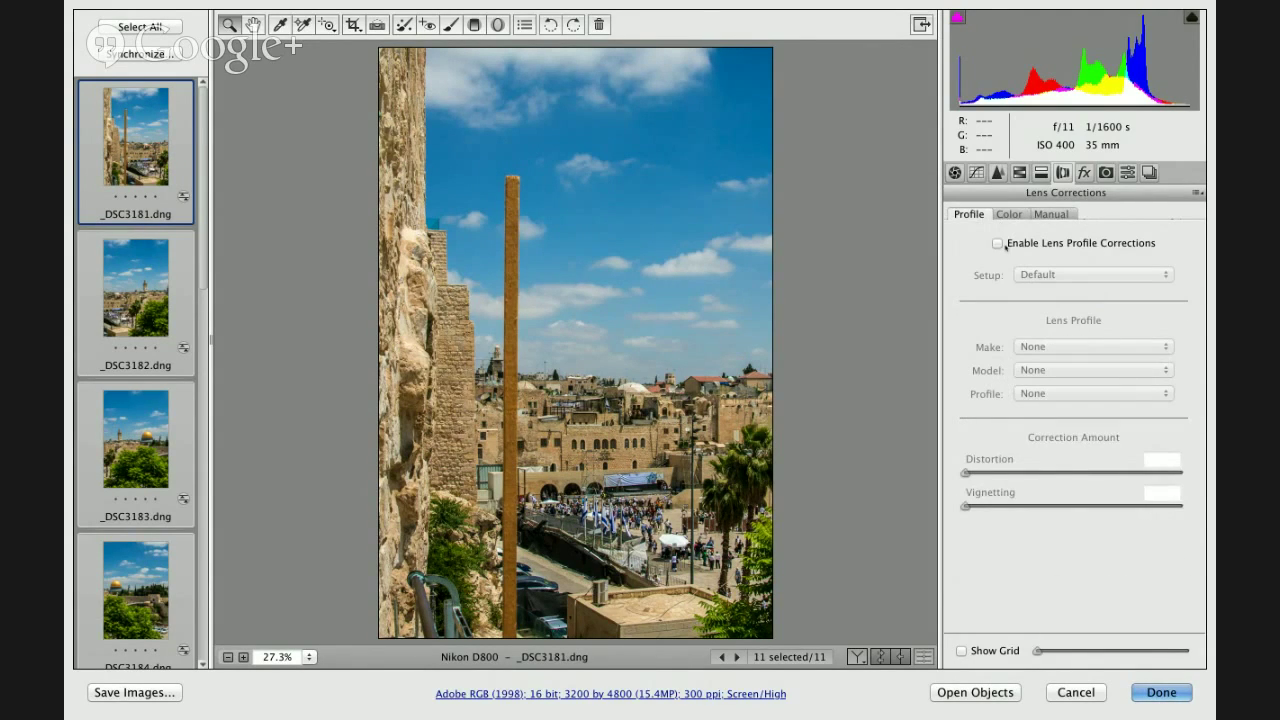
{"action": "left_click", "coordinate": [997, 243]}
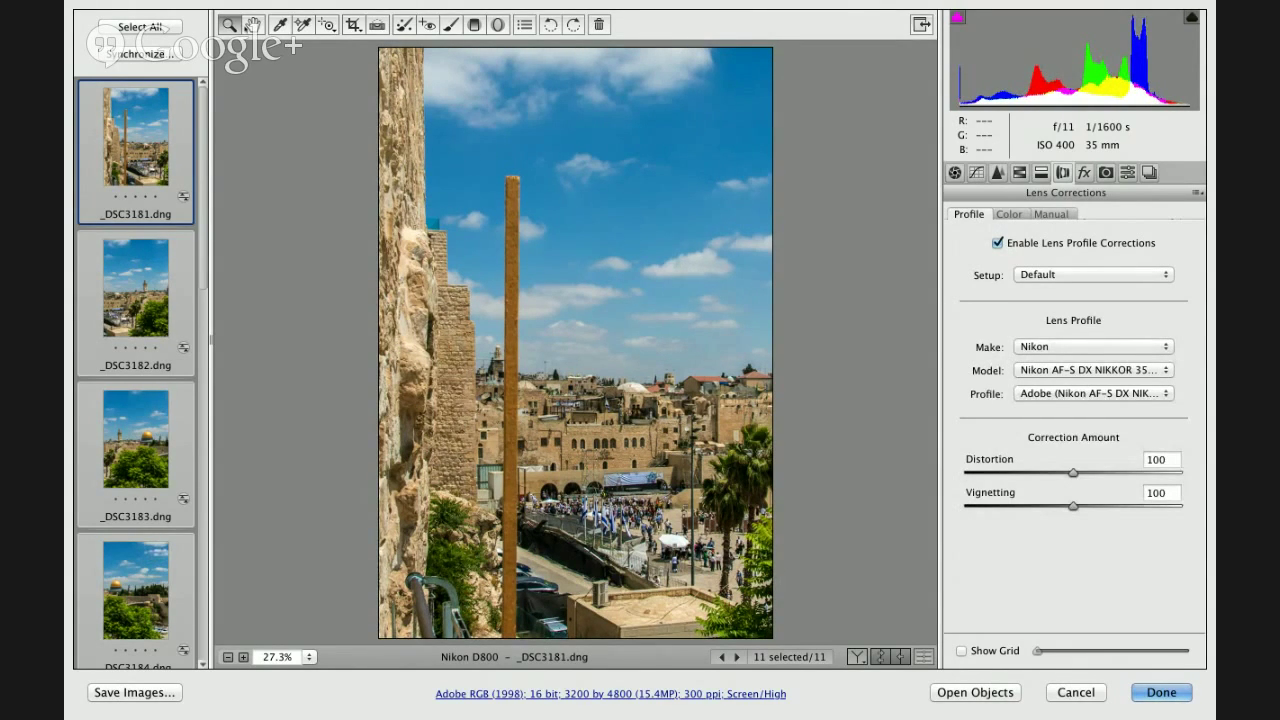
{"action": "left_click", "coordinate": [1051, 214]}
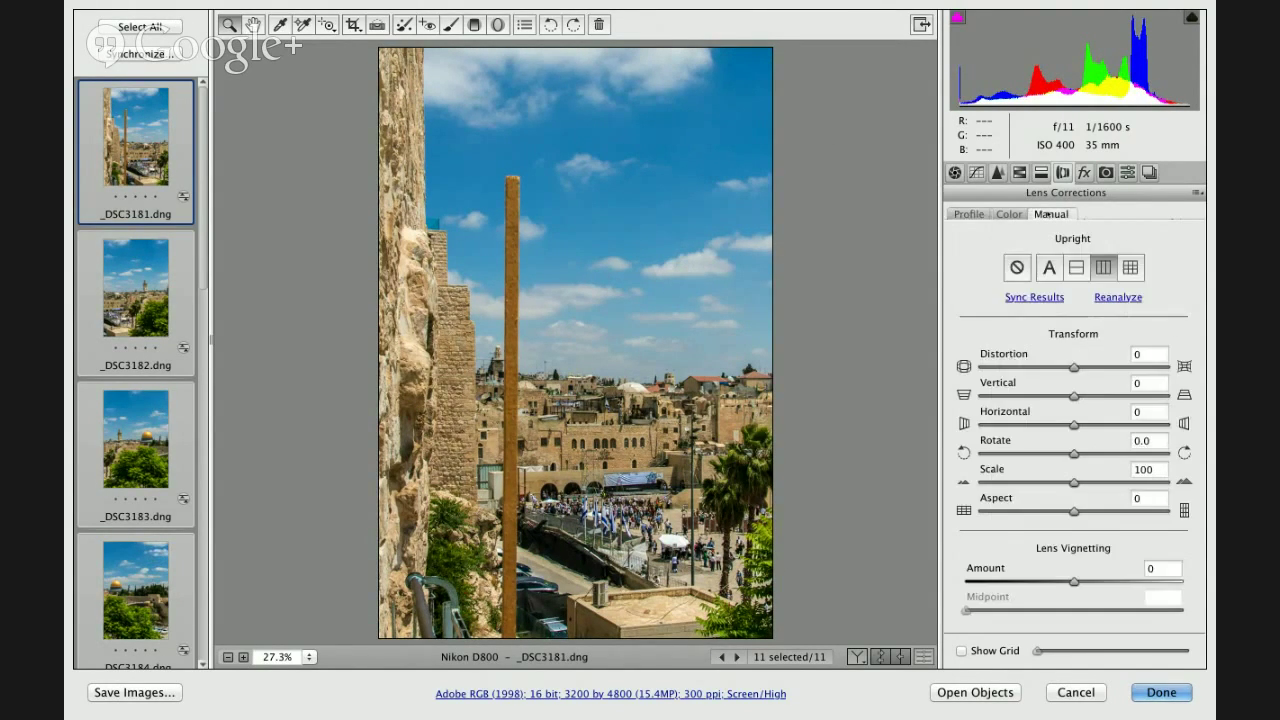
{"action": "left_click", "coordinate": [1009, 214]}
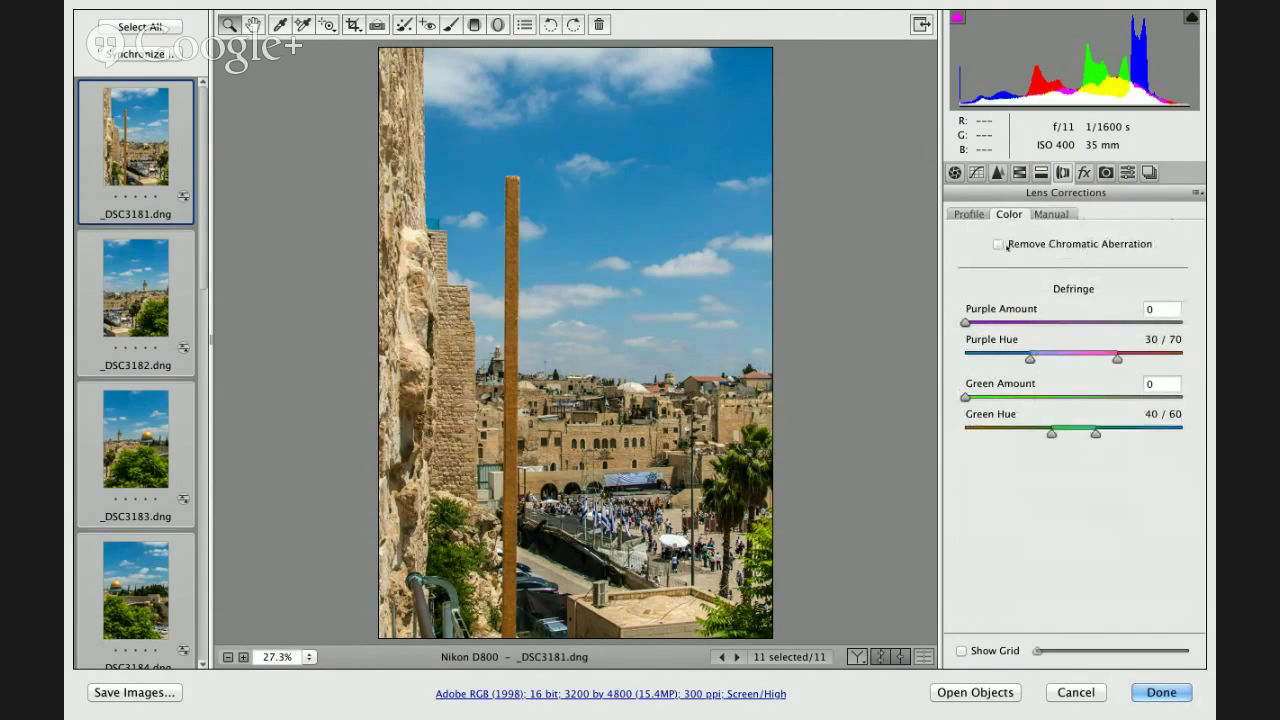
{"action": "left_click", "coordinate": [1005, 245]}
Zoom into the wall edges to compare chromatic aberration removal off and on, then finish with Done
{"action": "key", "text": "super+equal"}
{"action": "left_click", "coordinate": [745, 336]}
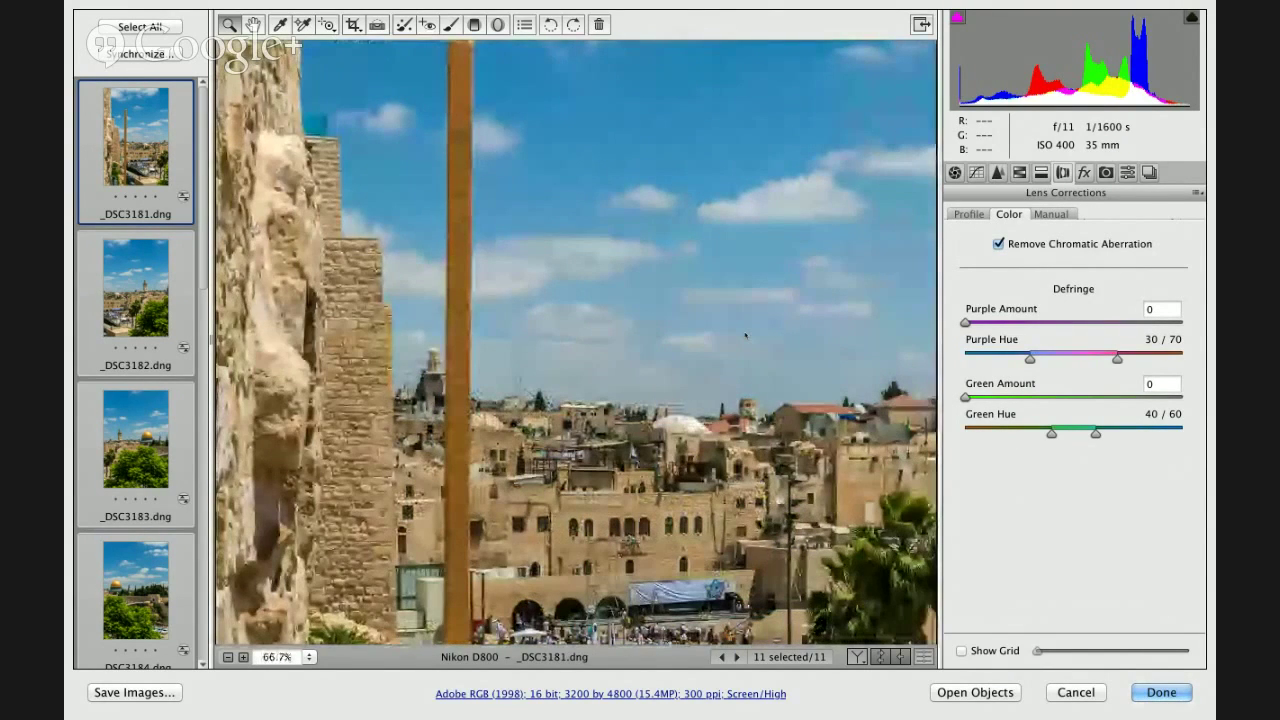
{"action": "left_click", "coordinate": [998, 243]}
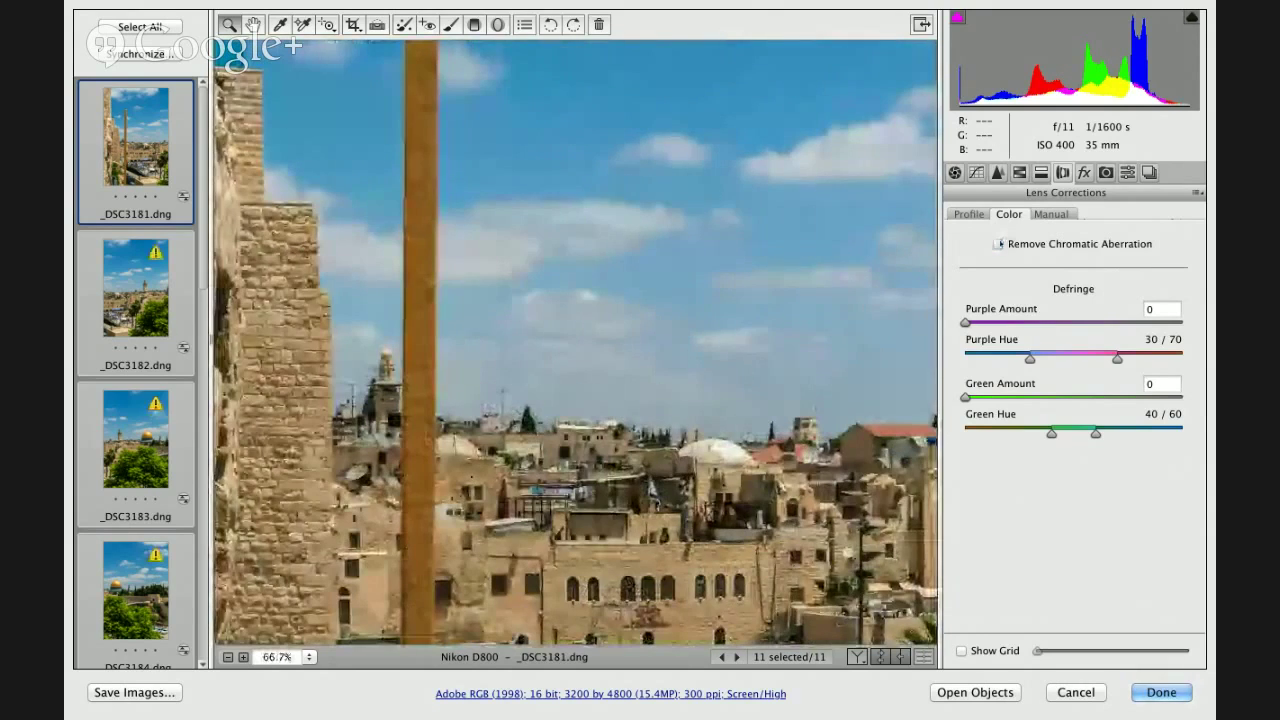
{"action": "left_click", "coordinate": [998, 243]}
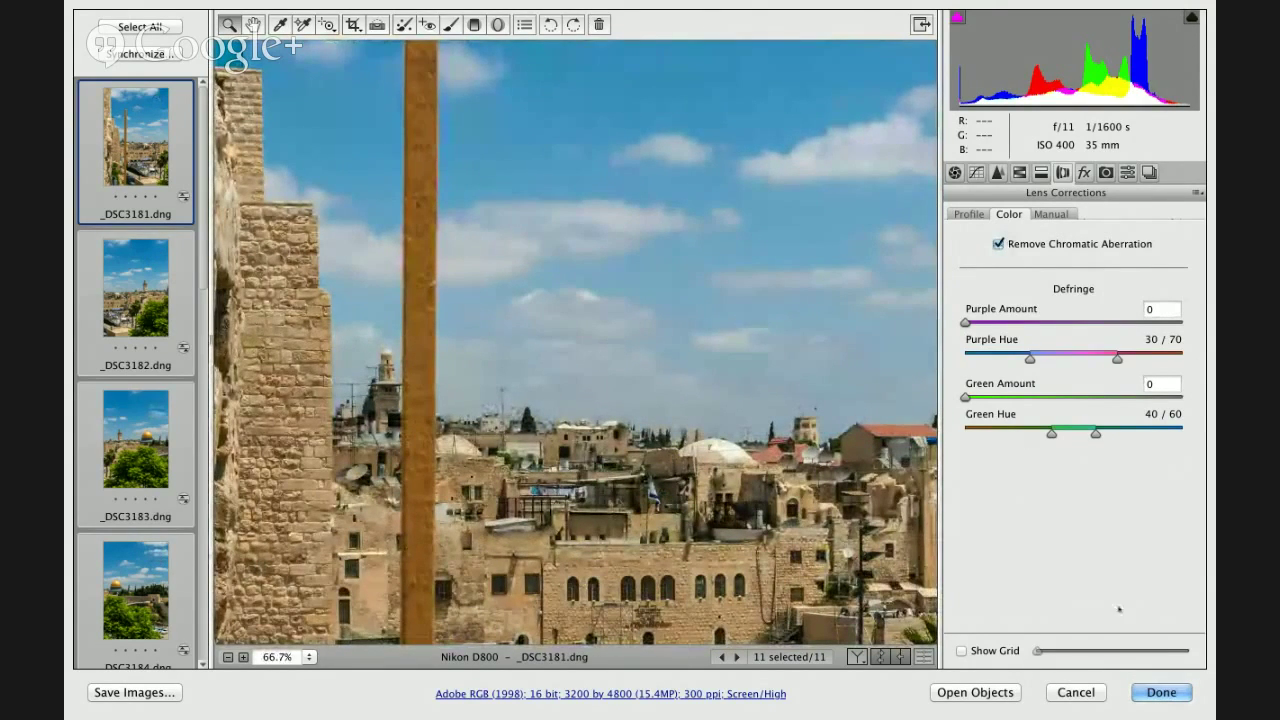
{"action": "left_click", "coordinate": [1160, 691]}
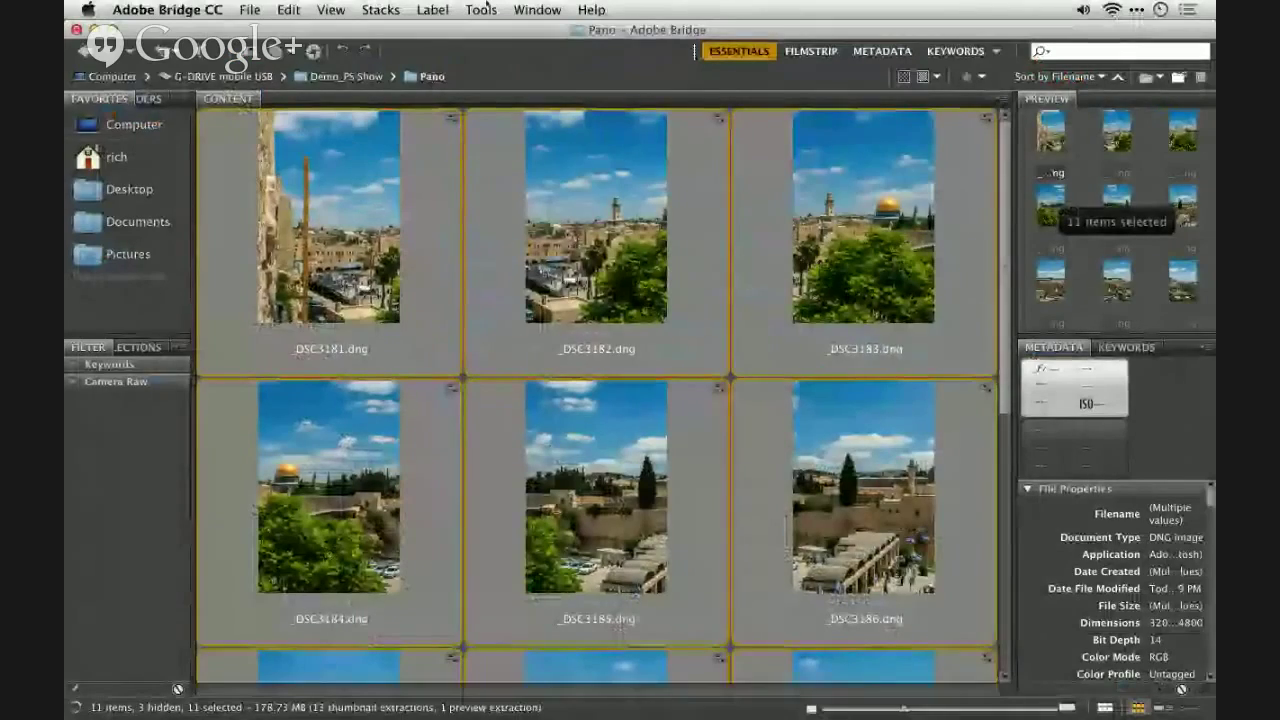
Send the 11 photos to Photomerge with Geometric Distortion Correction enabled and start merging
{"action": "left_click", "coordinate": [483, 9]}
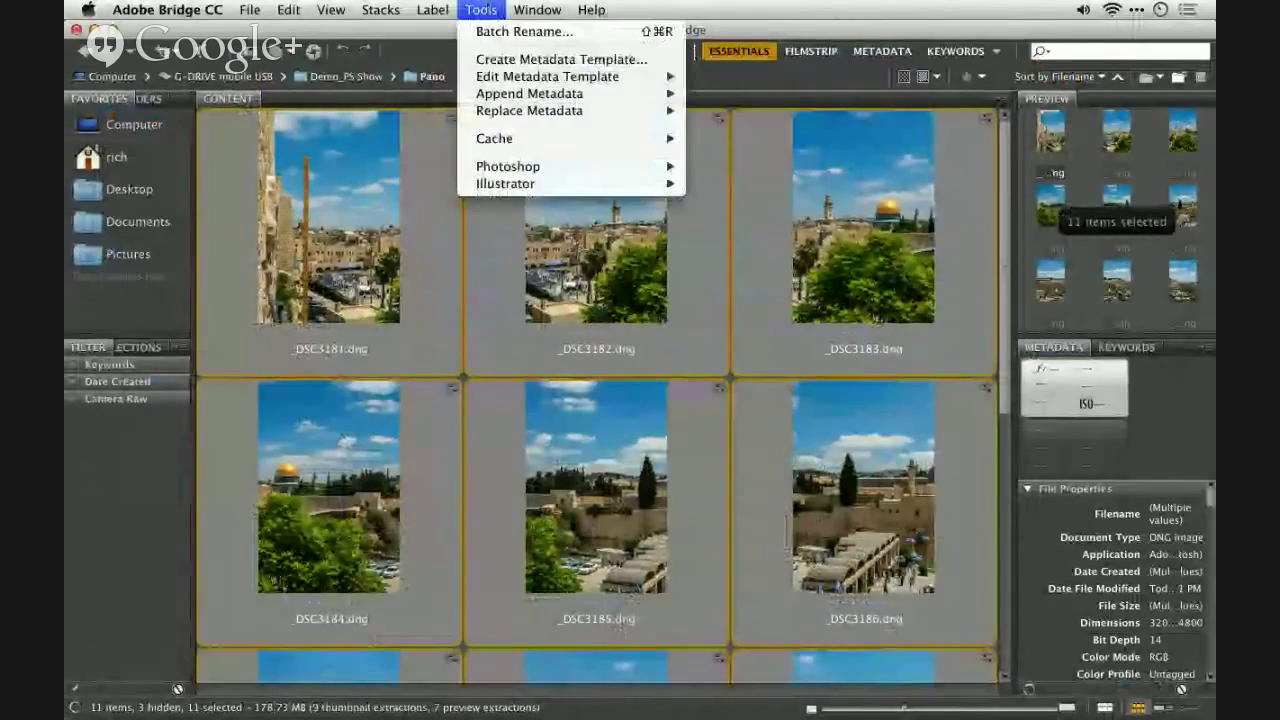
{"action": "mouse_move", "coordinate": [590, 166]}
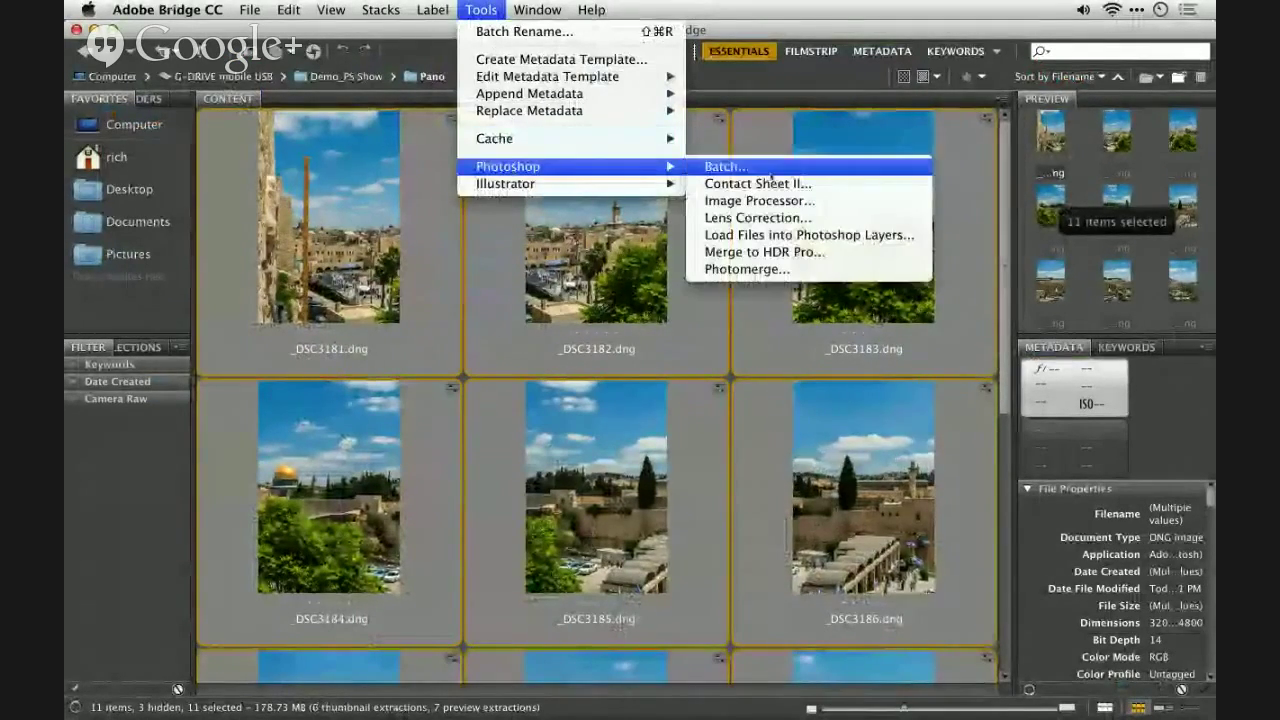
{"action": "left_click", "coordinate": [760, 269]}
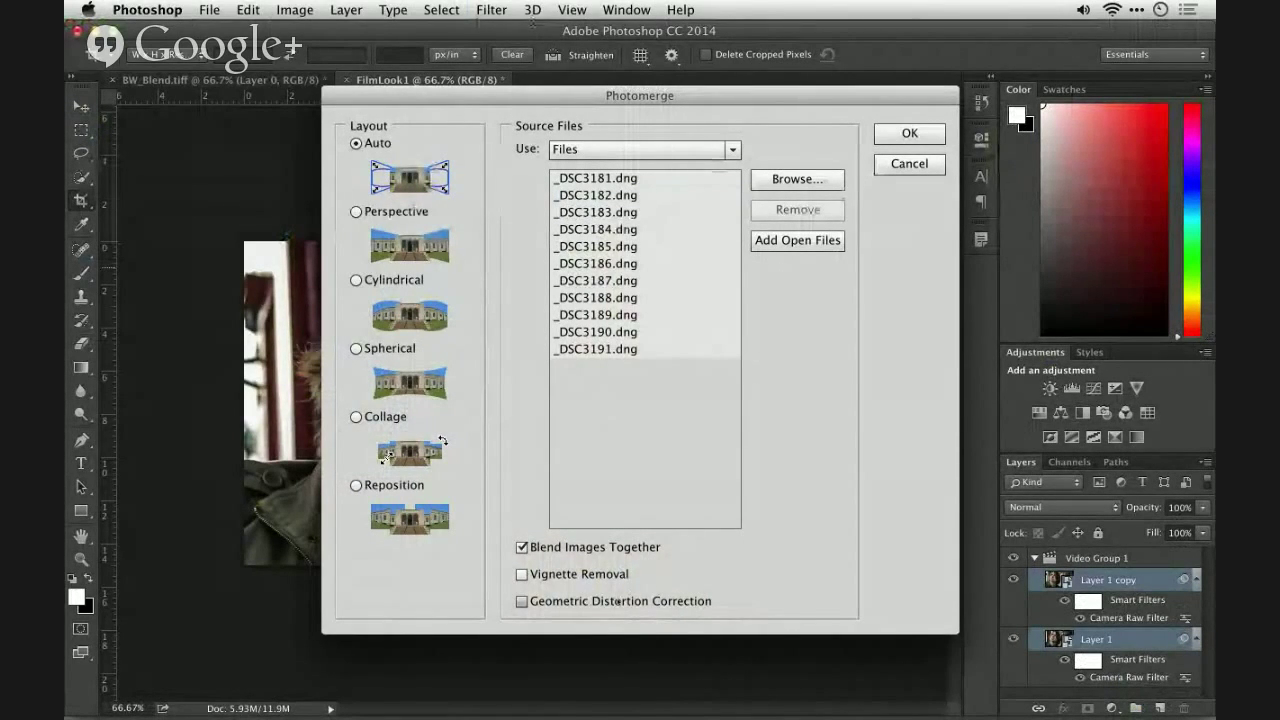
{"action": "left_click", "coordinate": [619, 603]}
{"action": "left_click", "coordinate": [905, 132]}
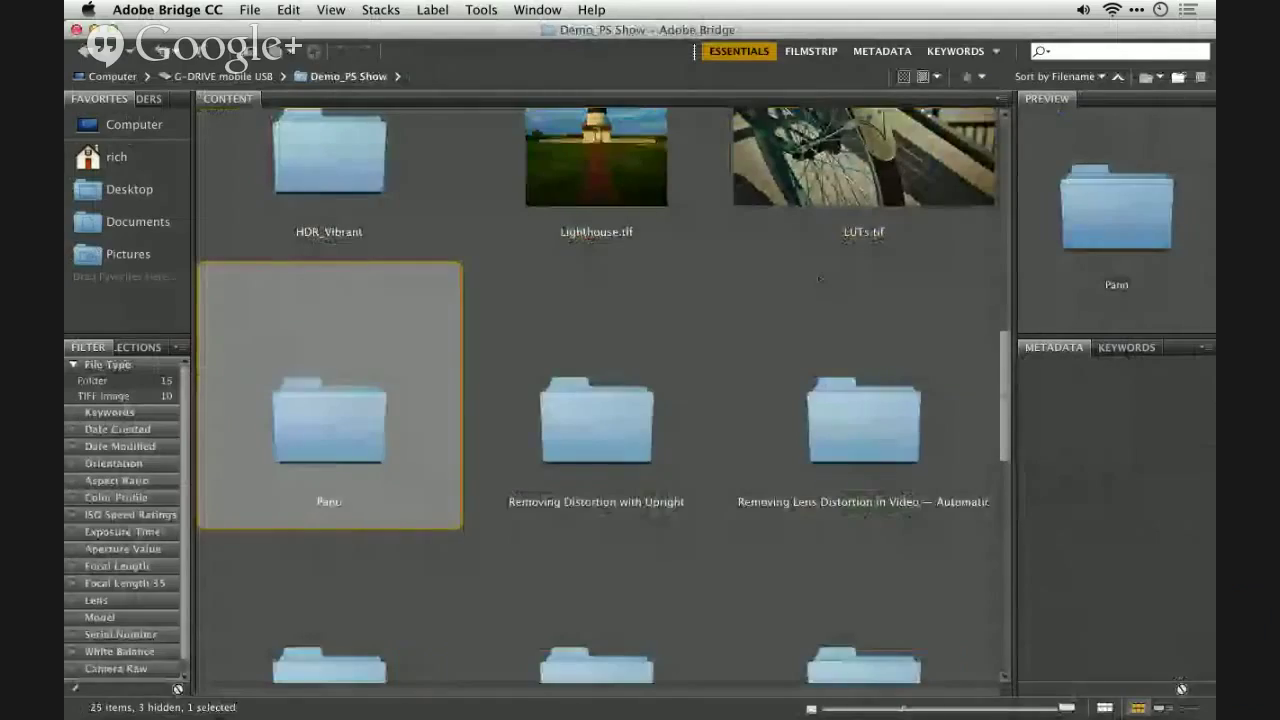
While the panorama aligns, go to Bridge's Camera Raw Tricks folder and select its three NEFs
{"action": "key", "text": "Right"}
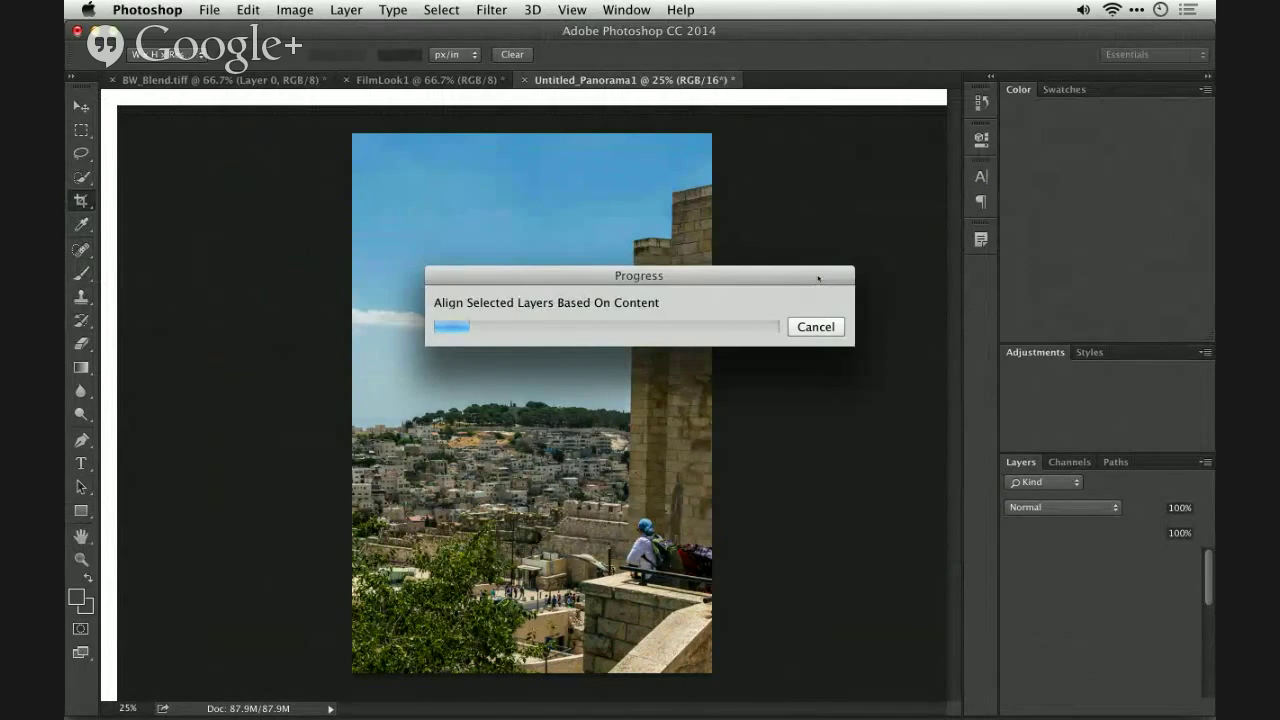
{"action": "key", "text": "super+Tab"}
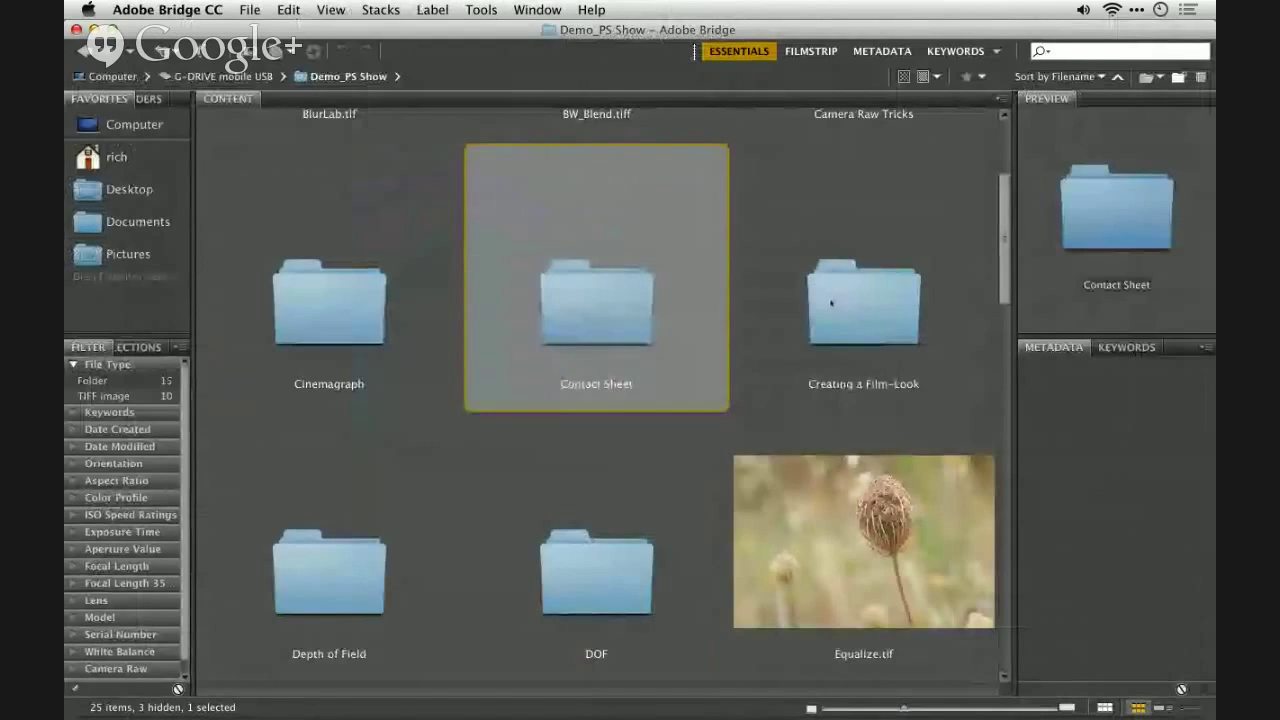
{"action": "scroll", "coordinate": [830, 298], "scroll_direction": "up", "scroll_amount": 2}
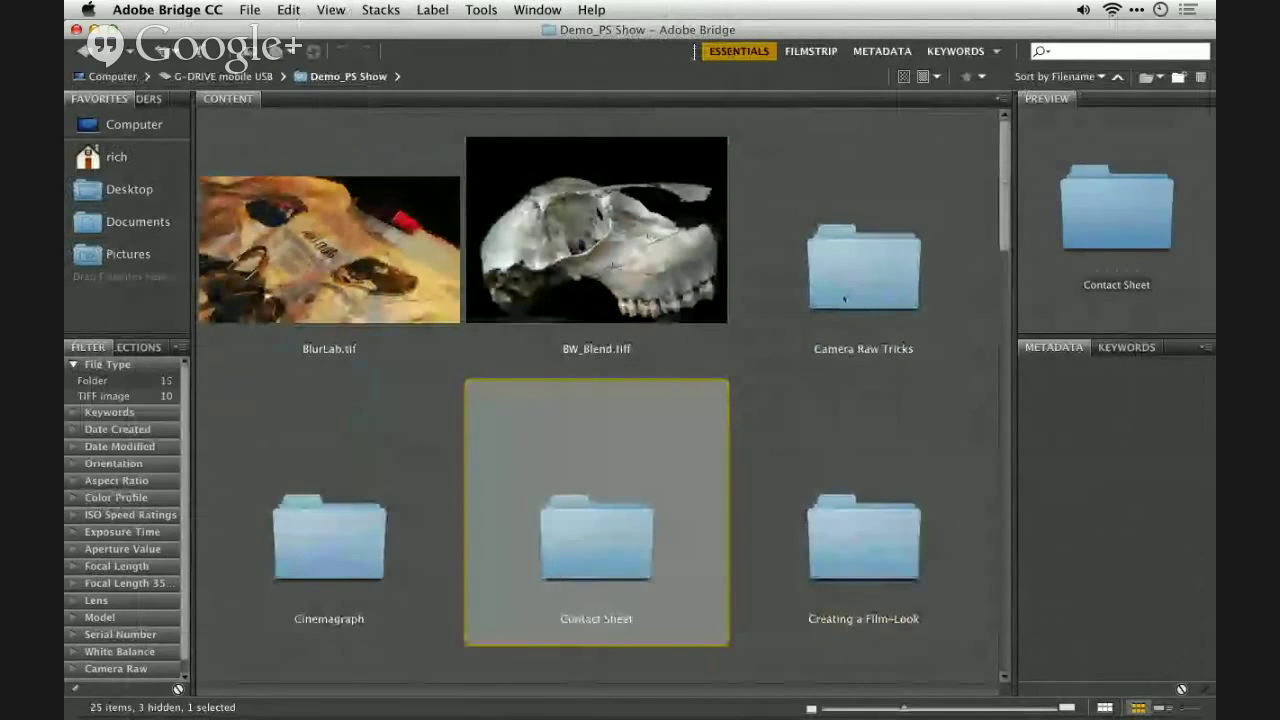
{"action": "key", "text": "super+Tab"}
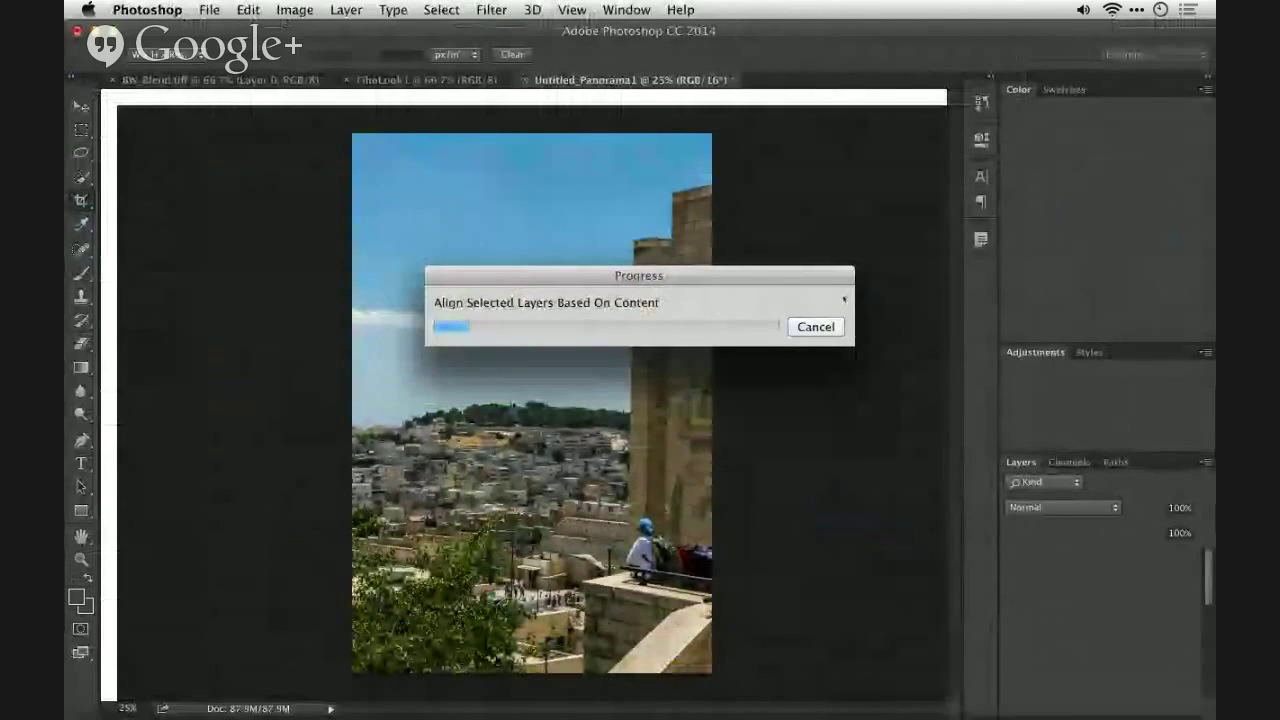
{"action": "key", "text": "super+Tab"}
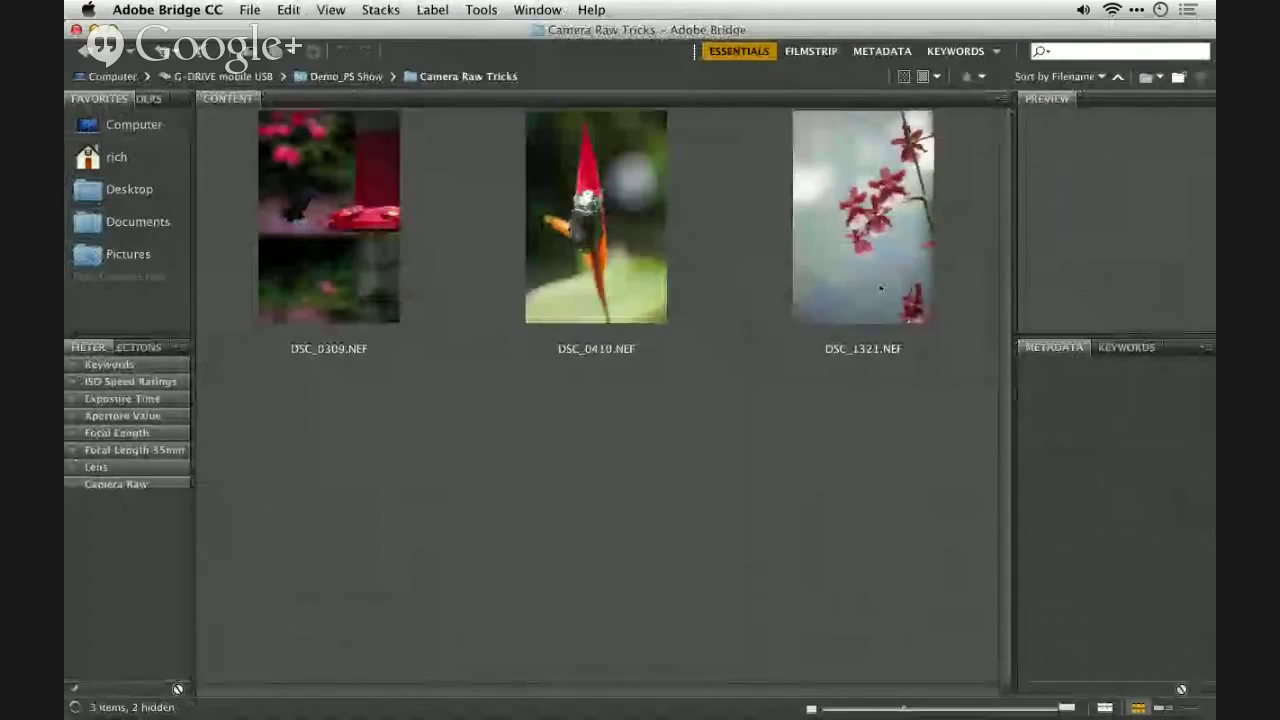
{"action": "key", "text": "super+a"}
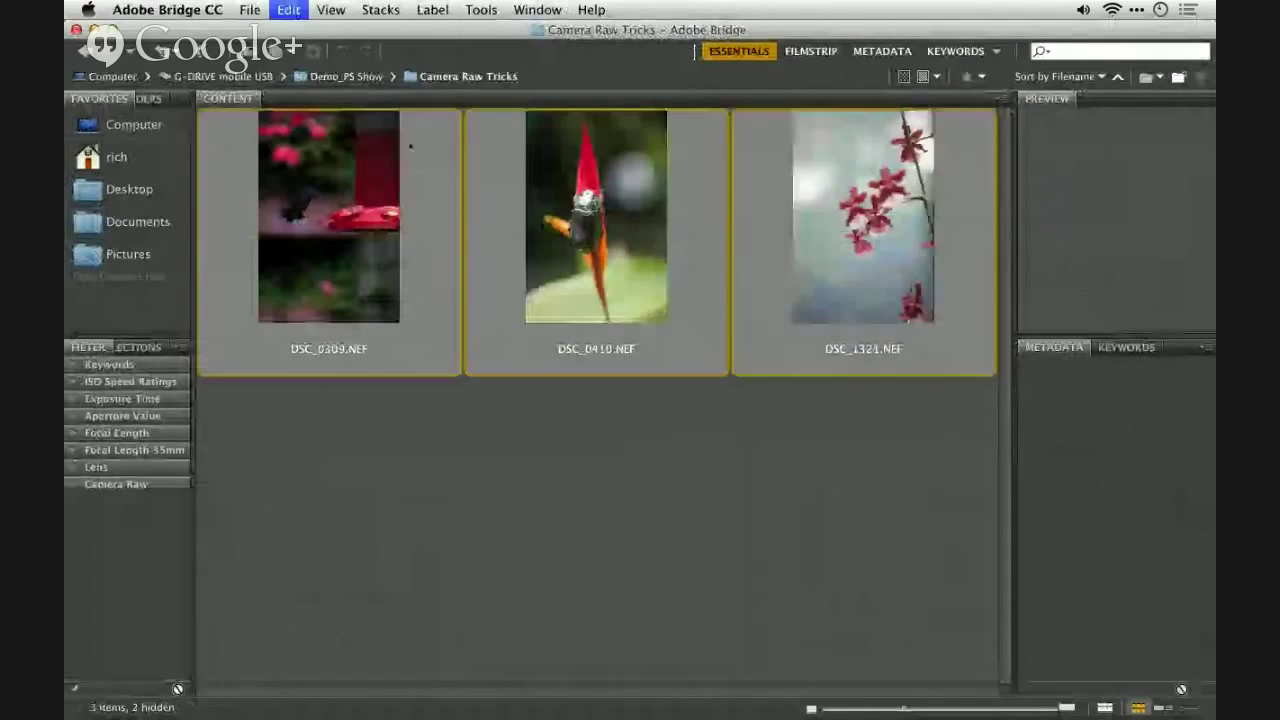
Open the three NEFs in Camera Raw and give DSC_1321 Auto tone plus Clarity +59
{"action": "right_click", "coordinate": [348, 140]}
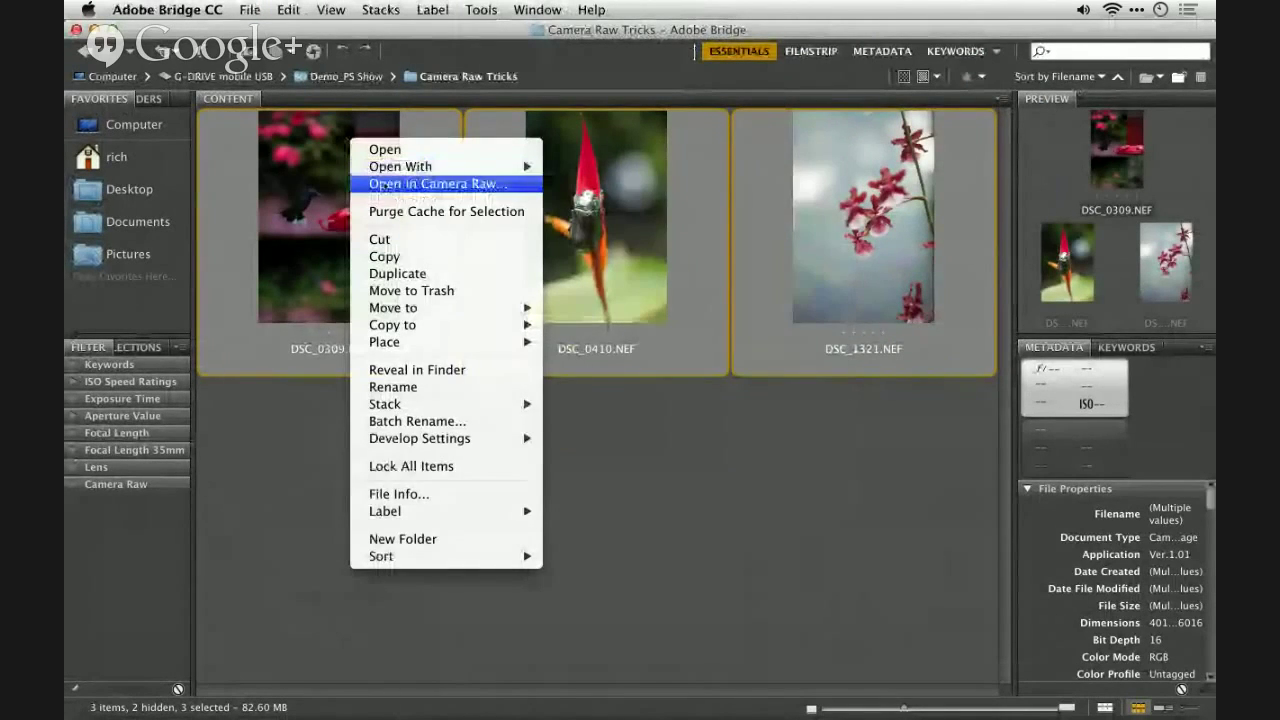
{"action": "left_click", "coordinate": [430, 183]}
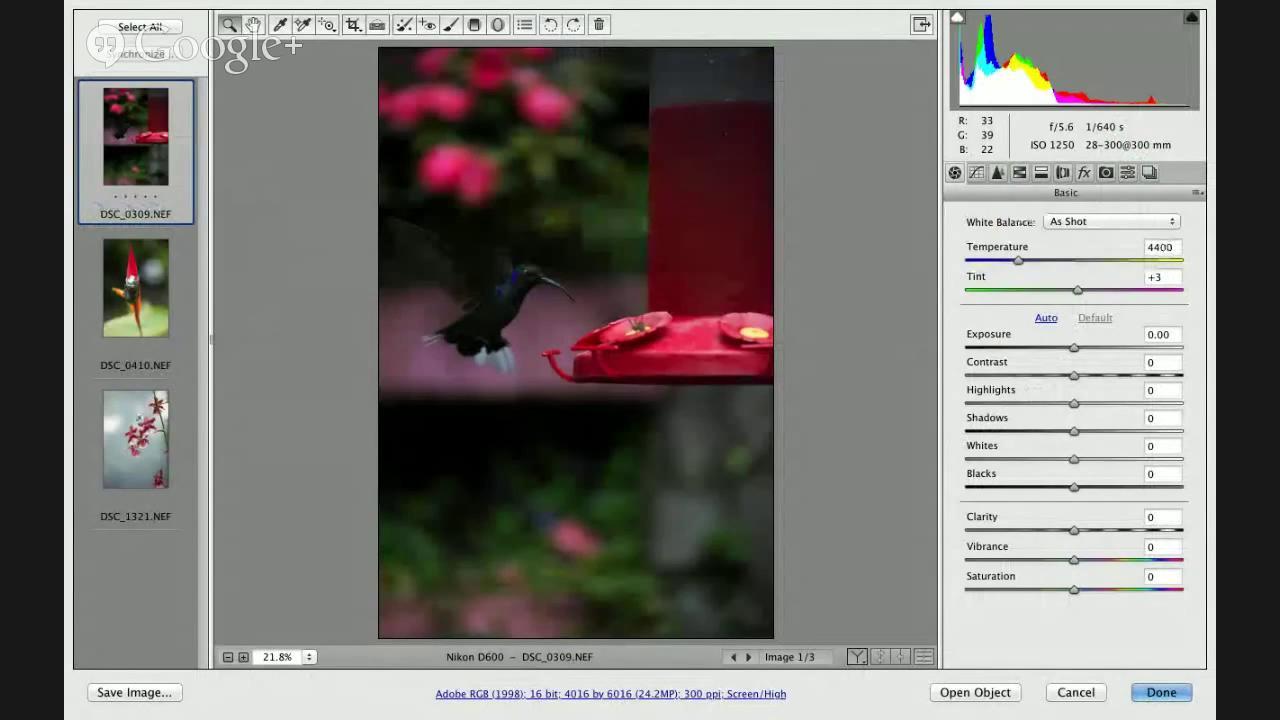
{"action": "left_click", "coordinate": [143, 423]}
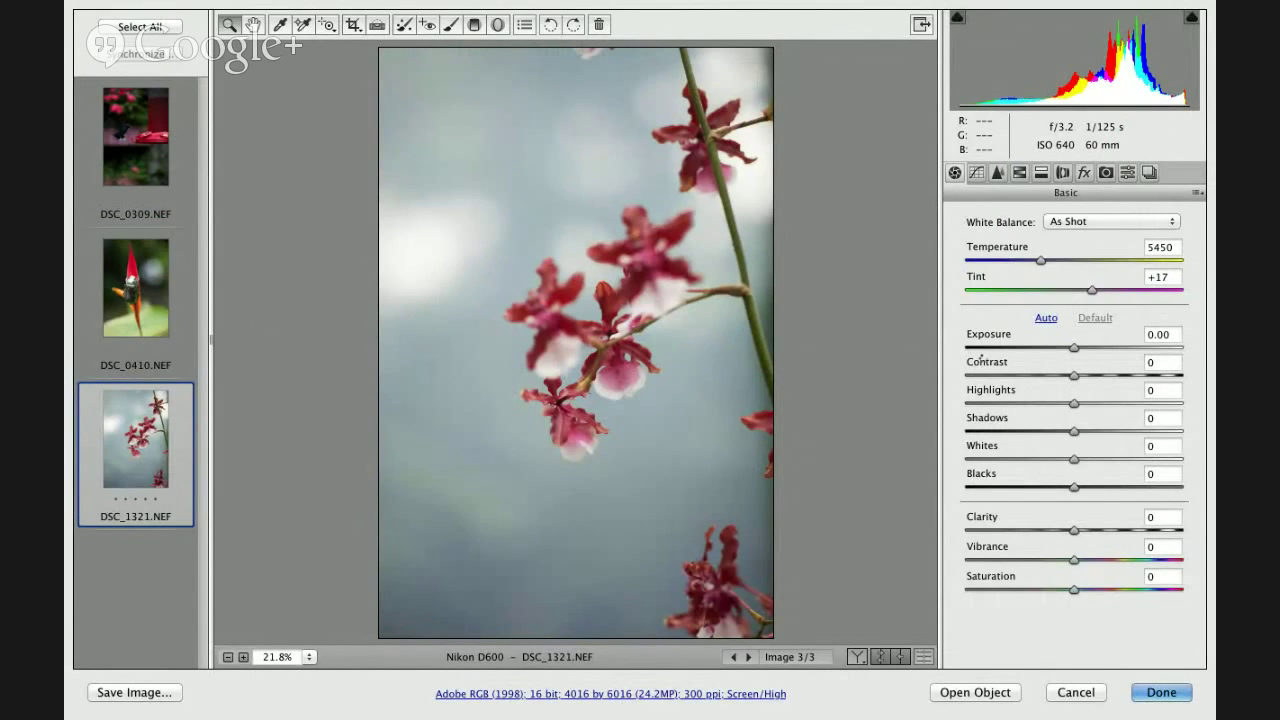
{"action": "left_click", "coordinate": [1045, 318]}
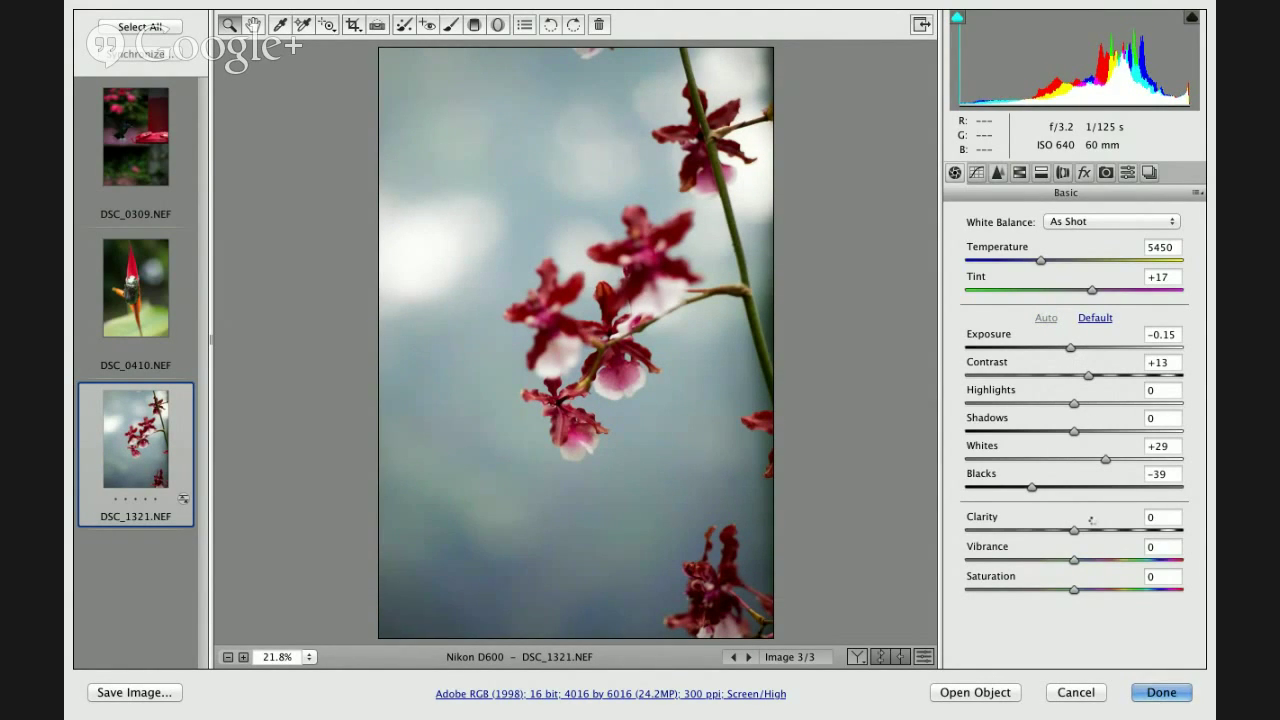
{"action": "left_click", "coordinate": [1160, 517]}
{"action": "left_click_drag", "start_coordinate": [1074, 530], "coordinate": [1137, 530]}
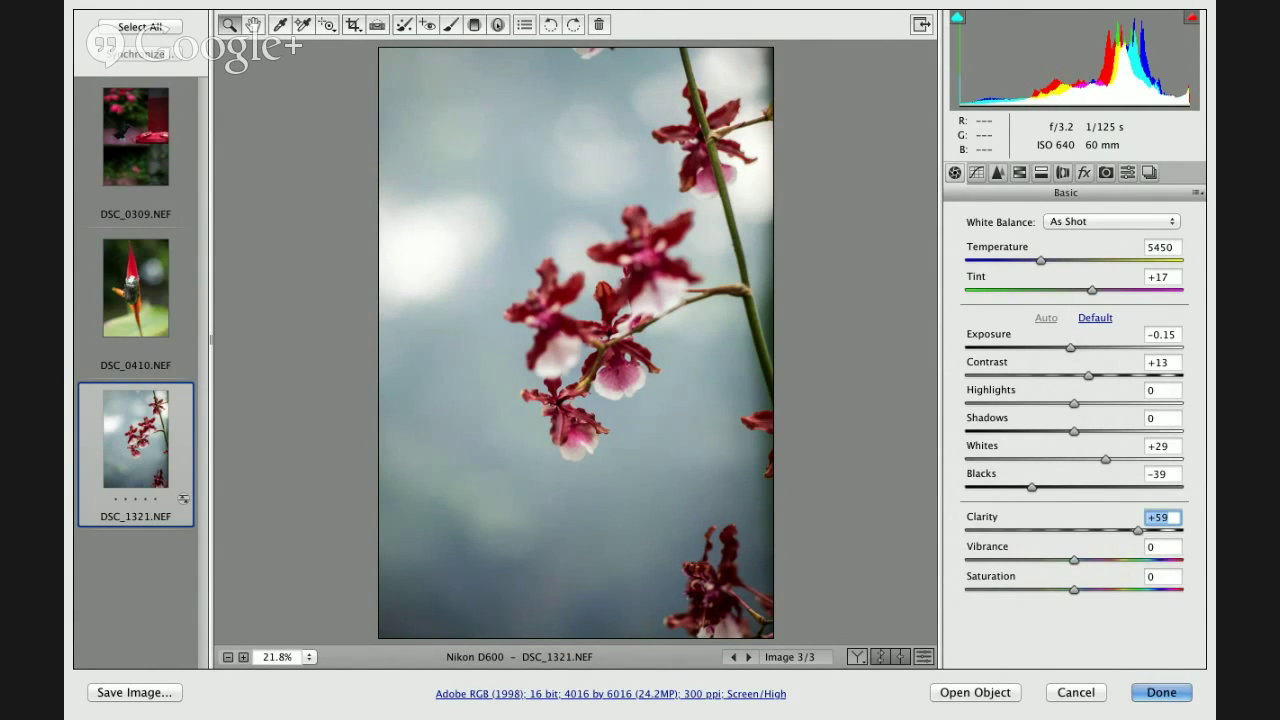
Draw a radial filter around the orchid blossoms, applying its effect outside the ellipse
{"action": "key", "text": "j"}
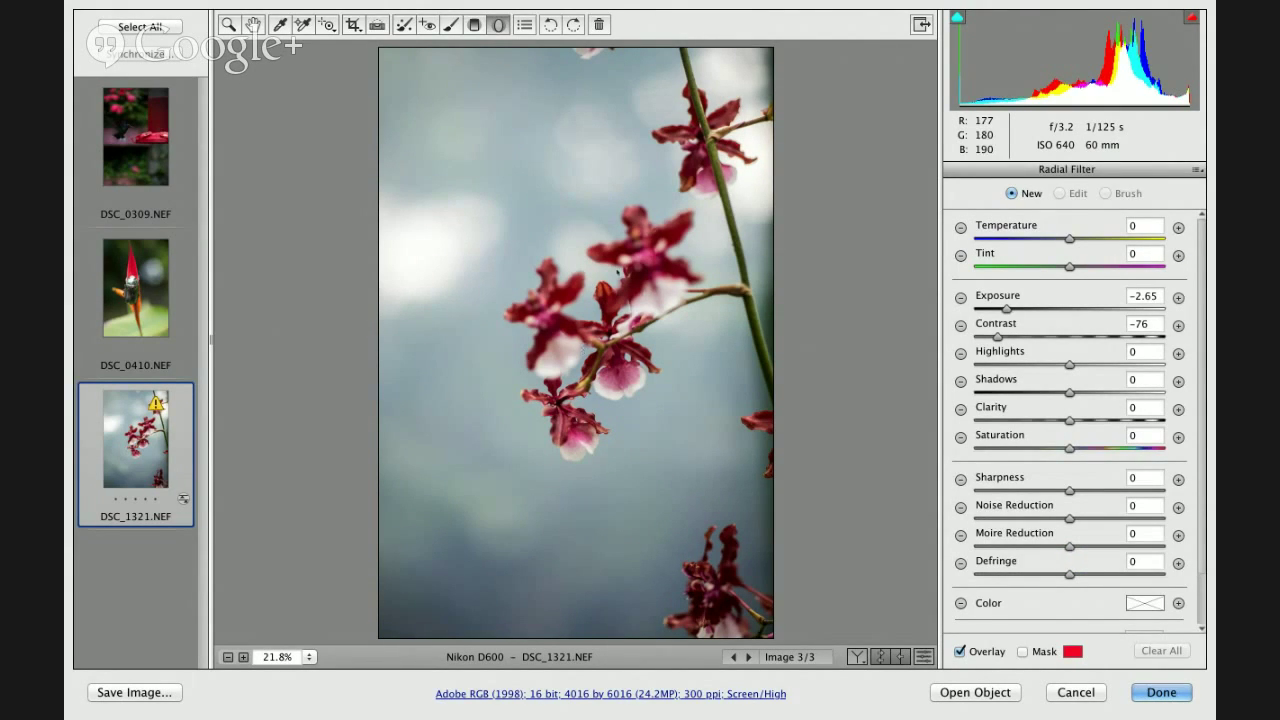
{"action": "left_click_drag", "start_coordinate": [583, 350], "coordinate": [755, 630]}
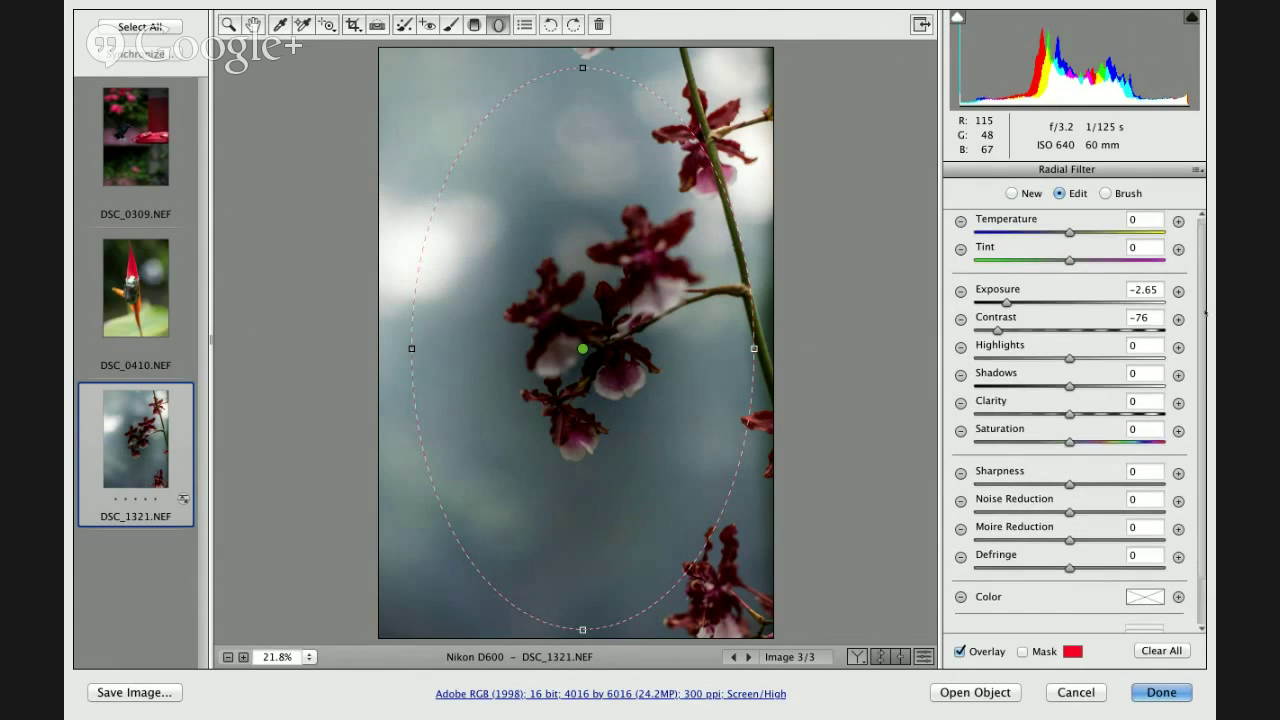
{"action": "scroll", "coordinate": [1088, 567], "scroll_direction": "down", "scroll_amount": 3}
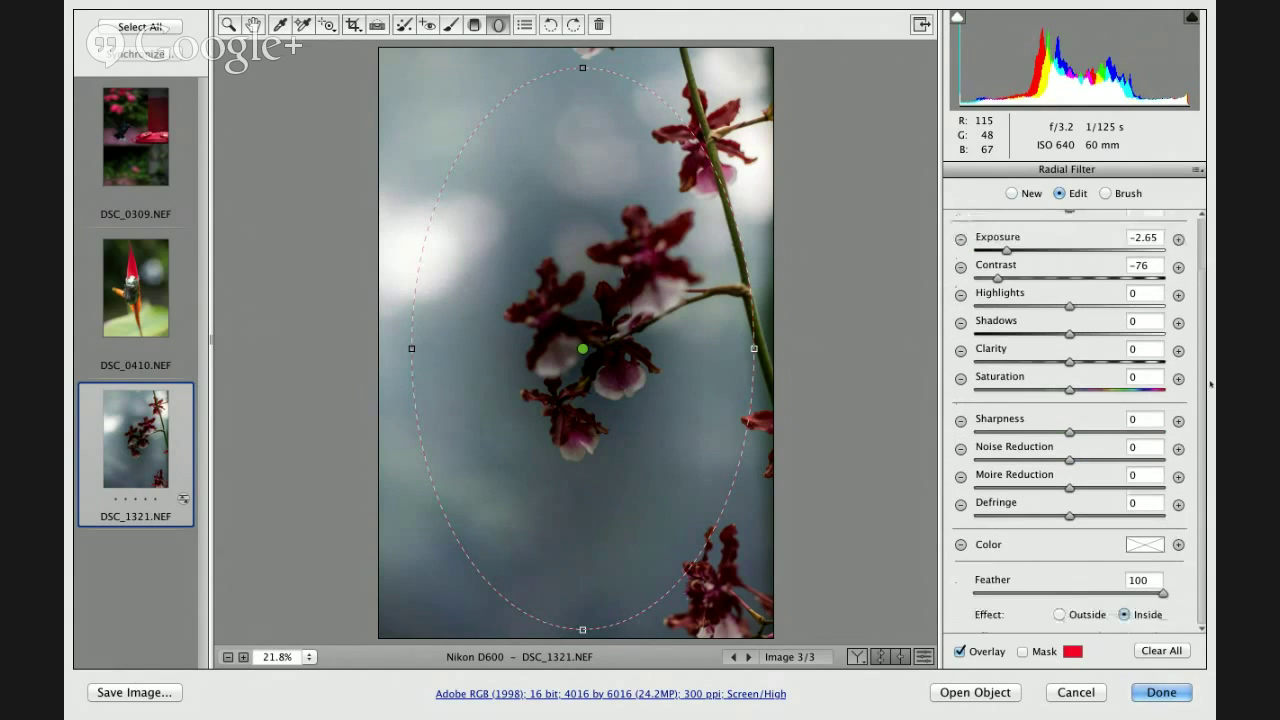
{"action": "left_click", "coordinate": [1059, 615]}
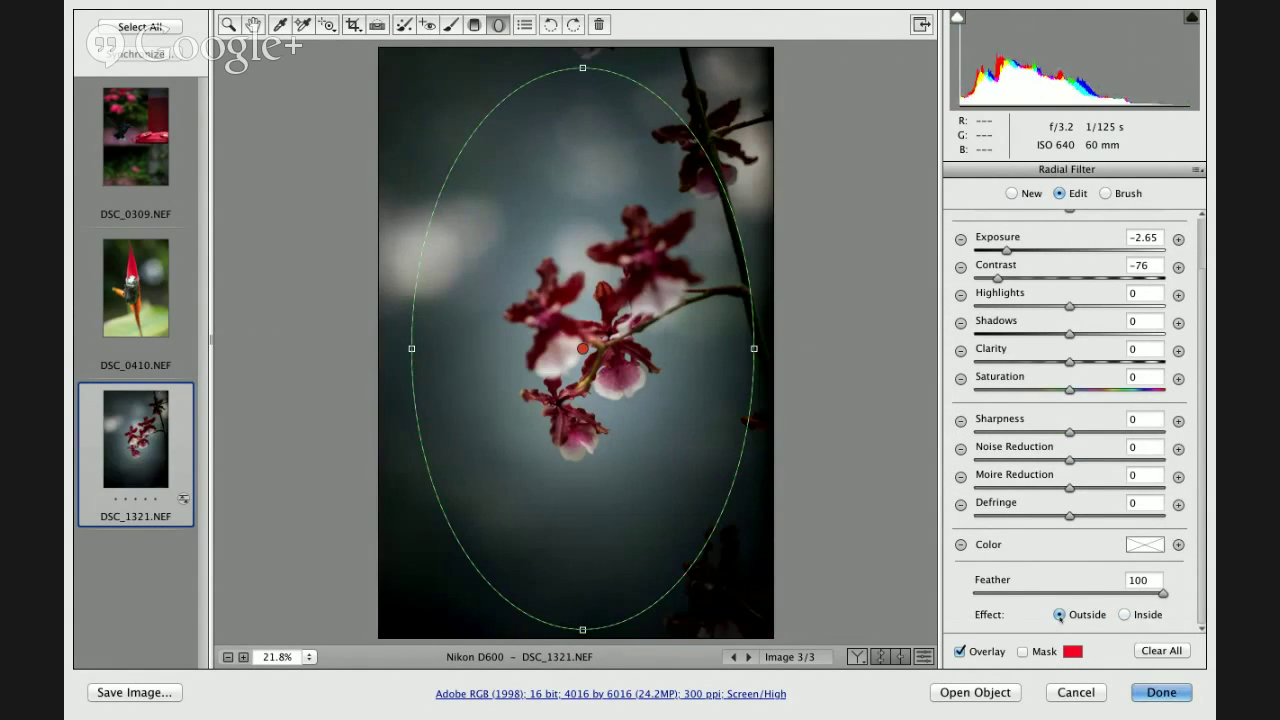
Set the outside area to Exposure -1.75 and Clarity -100, reduce saturation, brighten highlights
{"action": "left_click", "coordinate": [1013, 255]}
{"action": "left_click_drag", "start_coordinate": [1013, 255], "coordinate": [1031, 256]}
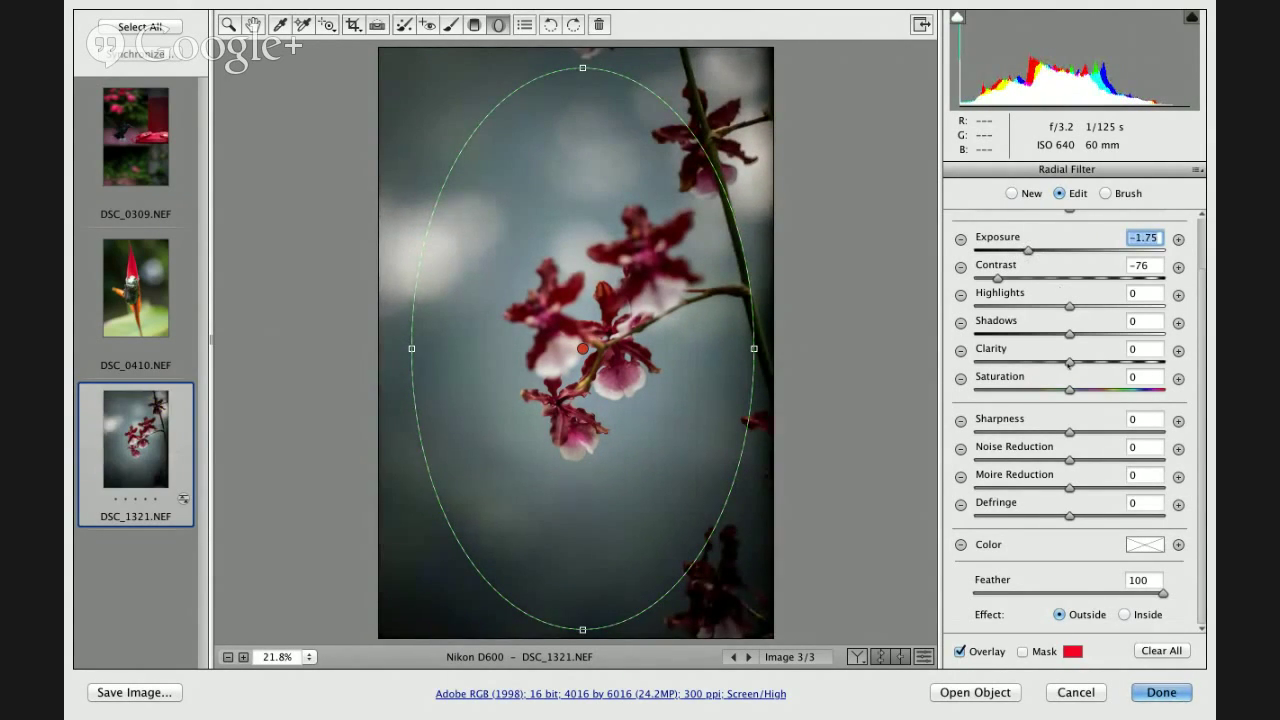
{"action": "left_click_drag", "start_coordinate": [1069, 363], "coordinate": [972, 374]}
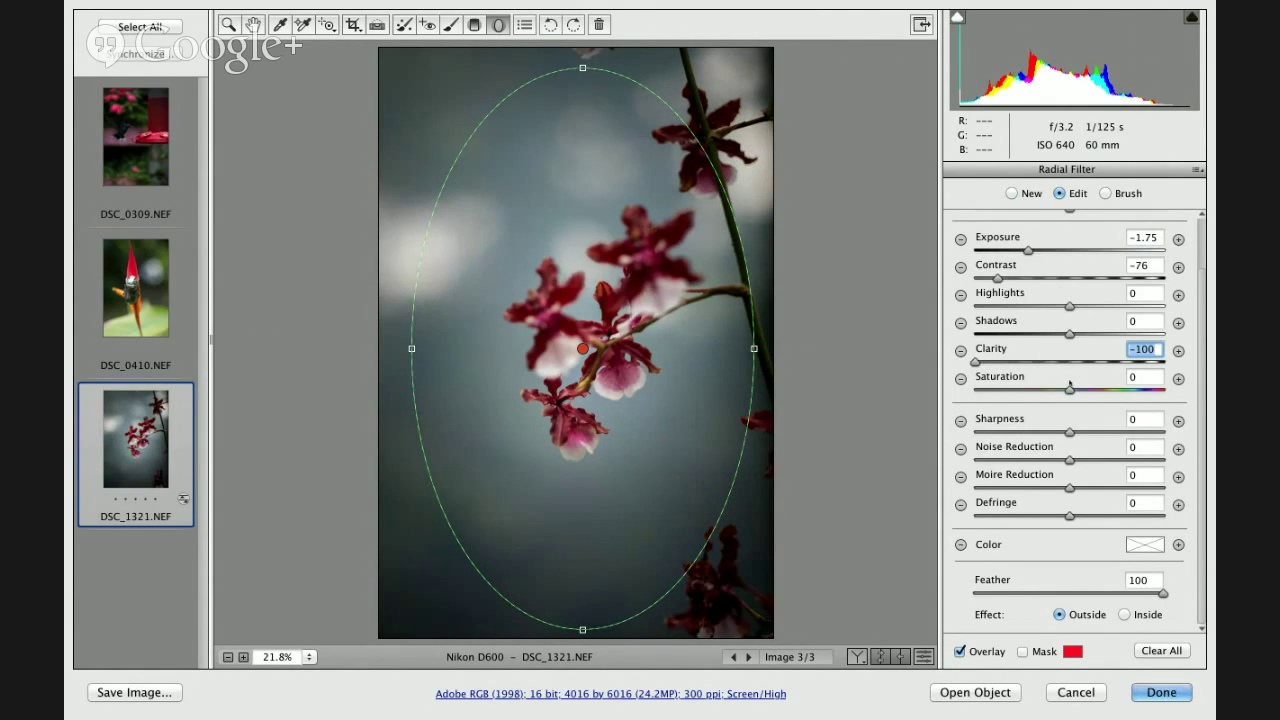
{"action": "left_click_drag", "start_coordinate": [1071, 392], "coordinate": [996, 400]}
{"action": "mouse_move", "coordinate": [1070, 307]}
{"action": "left_mouse_down"}
{"action": "mouse_move", "coordinate": [1110, 307]}
{"action": "mouse_move", "coordinate": [1040, 307]}
{"action": "mouse_move", "coordinate": [1091, 310]}
{"action": "left_mouse_up"}
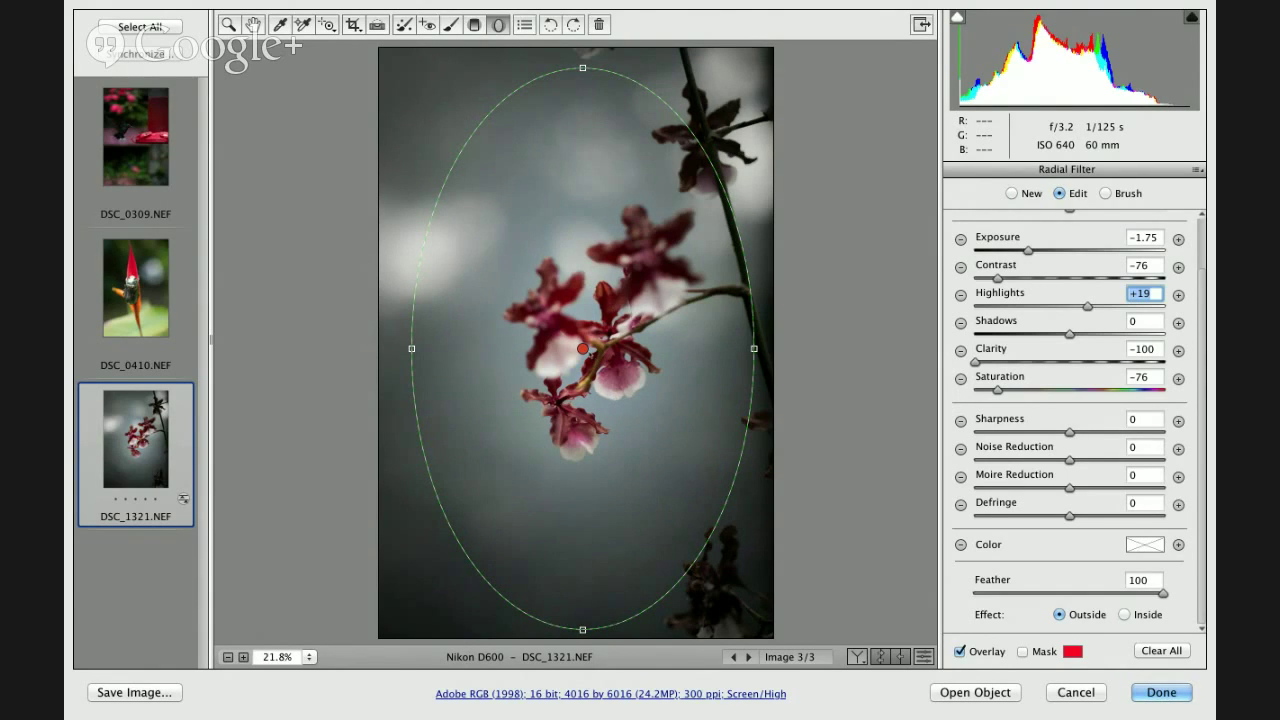
Move the ellipse higher on the orchid, set Saturation to -82, and return to the Hand tool
{"action": "left_click_drag", "start_coordinate": [584, 349], "coordinate": [585, 331]}
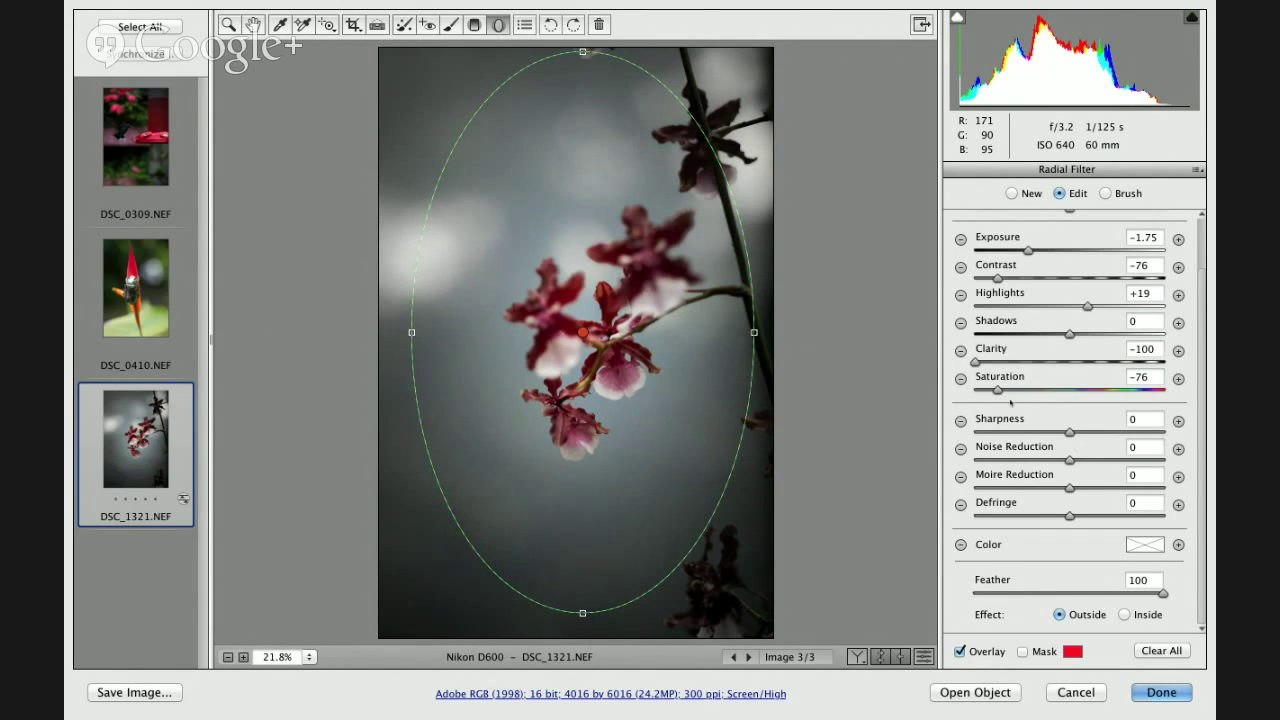
{"action": "mouse_move", "coordinate": [998, 390]}
{"action": "left_mouse_down"}
{"action": "mouse_move", "coordinate": [1045, 391]}
{"action": "mouse_move", "coordinate": [991, 390]}
{"action": "left_mouse_up"}
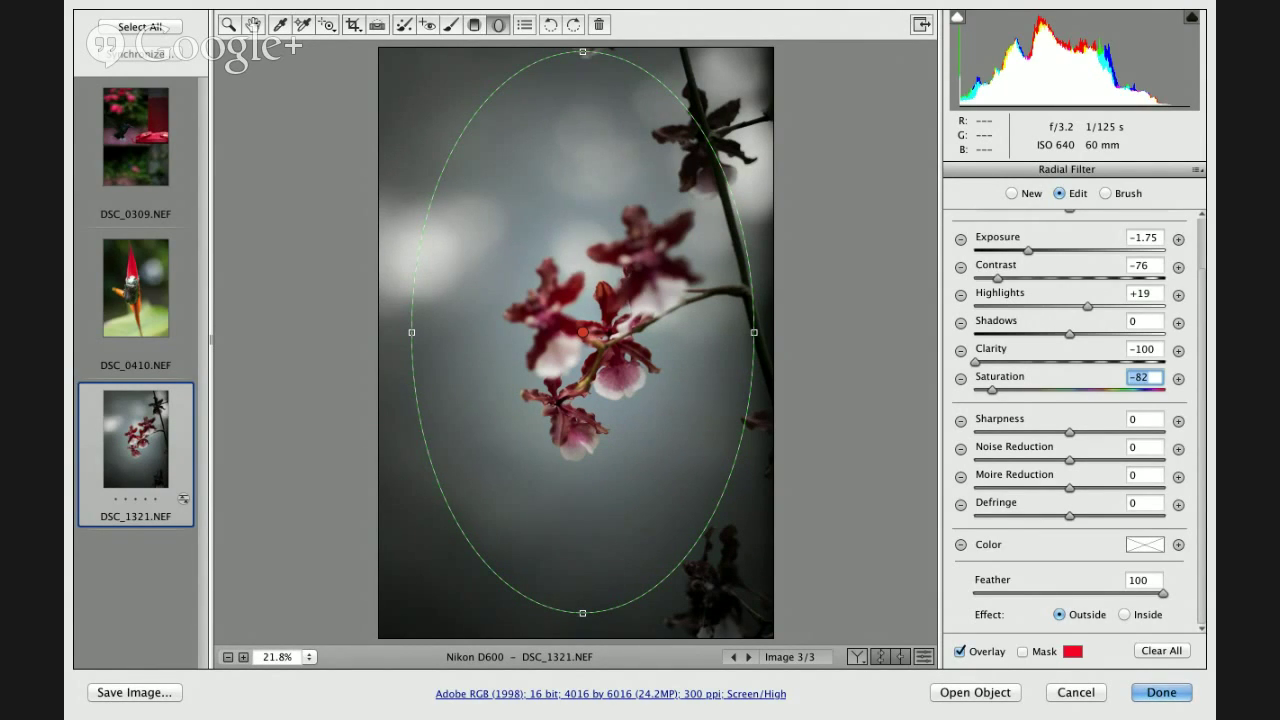
{"action": "key", "text": "h"}
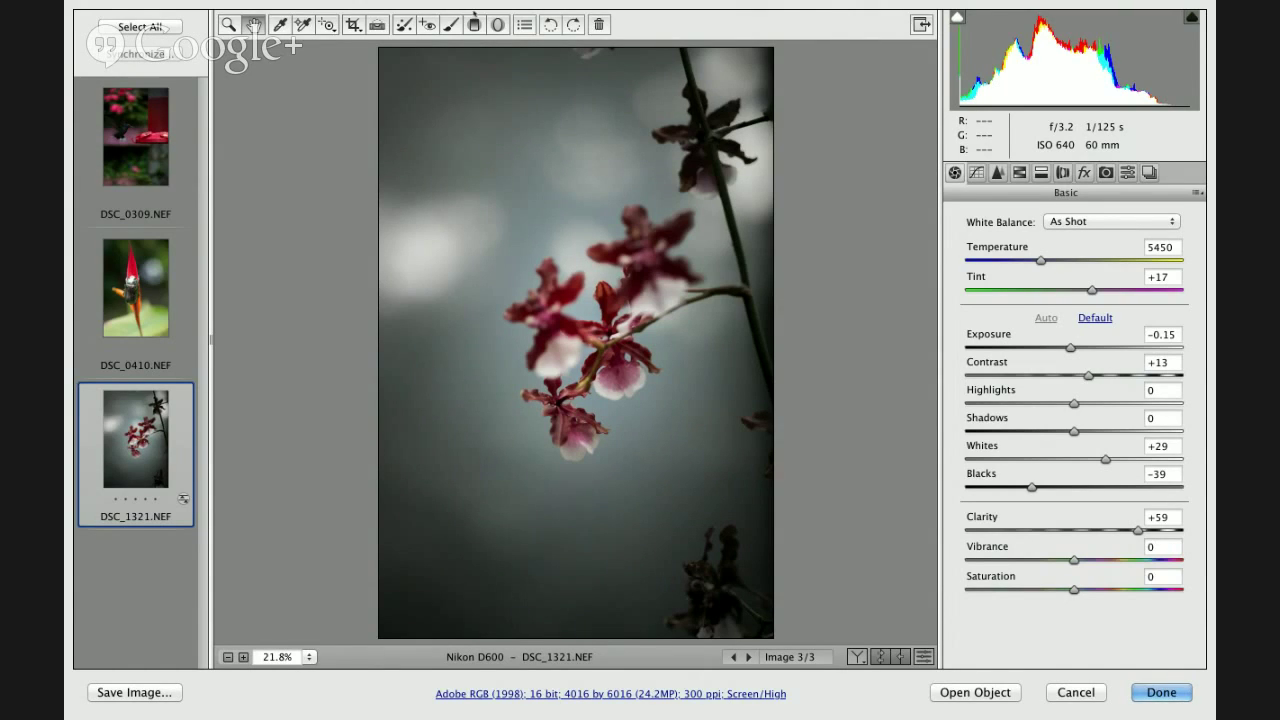
Boost Vibrance to +83 and Saturation to +17, then lift Shadows to +33 and Blacks to -19
{"action": "left_click_drag", "start_coordinate": [1103, 559], "coordinate": [1165, 562]}
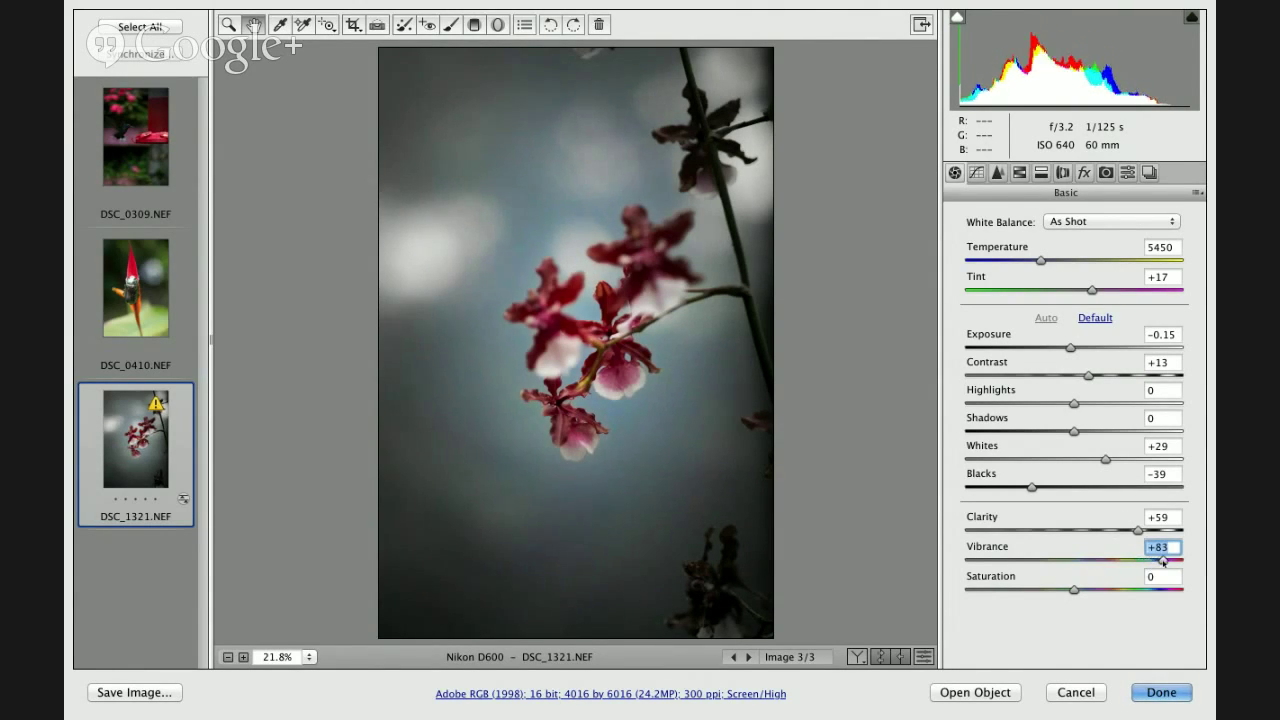
{"action": "left_click", "coordinate": [1093, 590]}
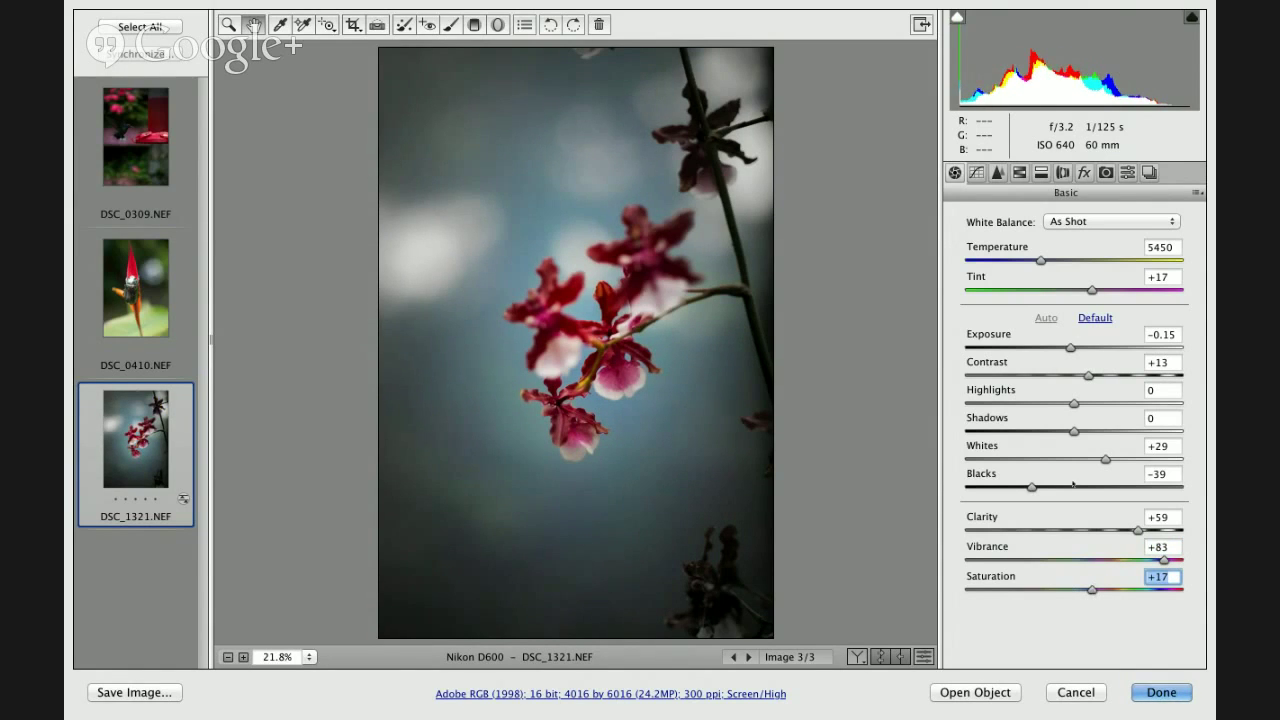
{"action": "left_click_drag", "start_coordinate": [1070, 347], "coordinate": [1079, 347]}
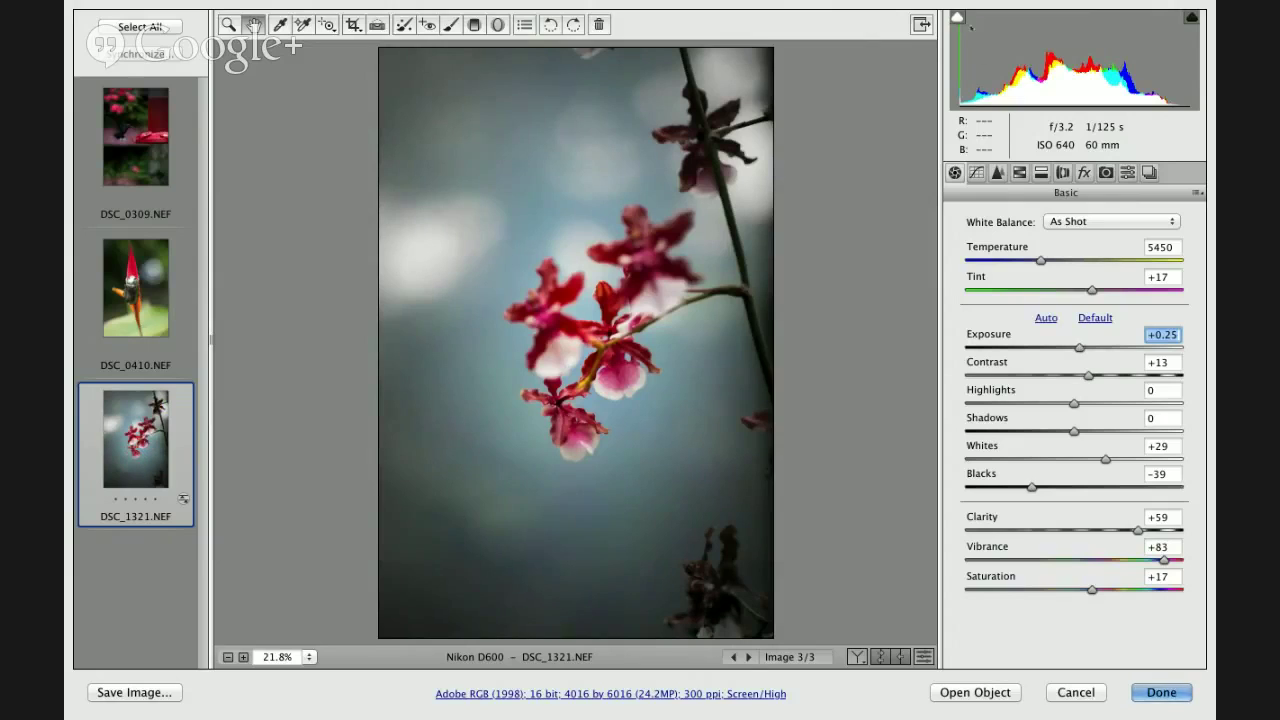
{"action": "key", "text": "u"}
{"action": "key", "text": "alt"}
{"action": "left_click", "coordinate": [1162, 418]}
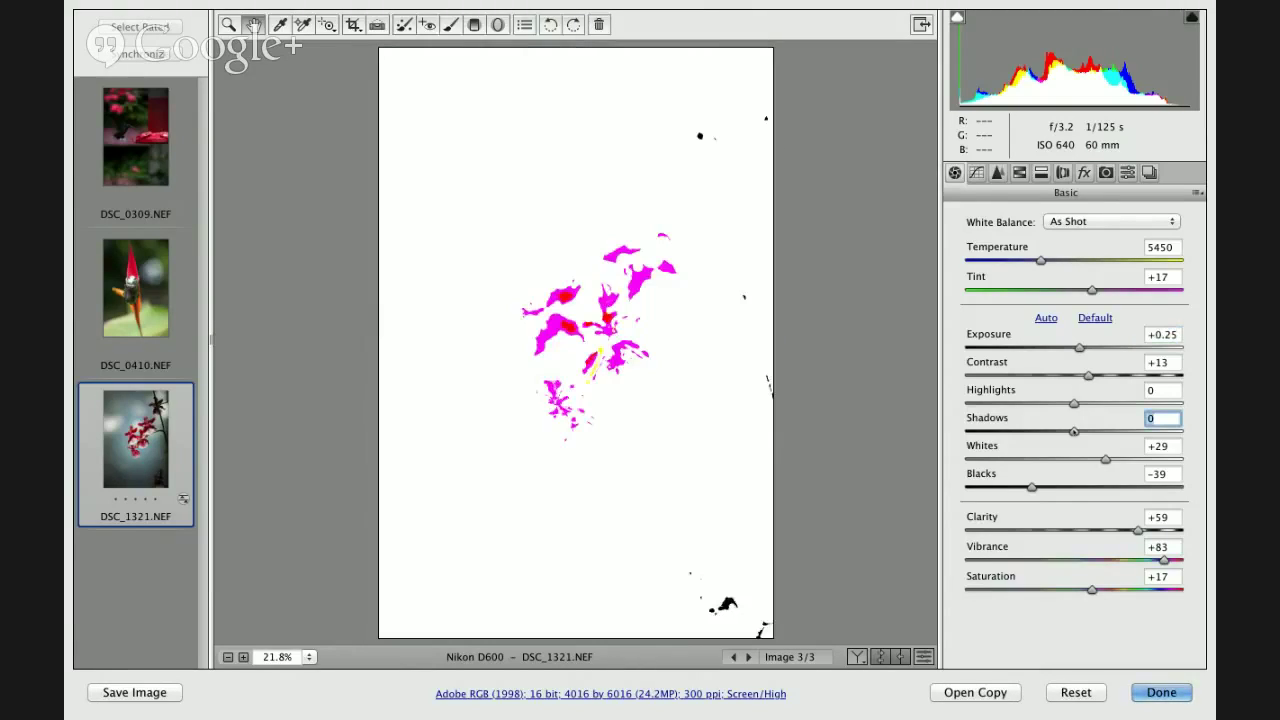
{"action": "left_click_drag", "start_coordinate": [1074, 431], "coordinate": [1110, 431]}
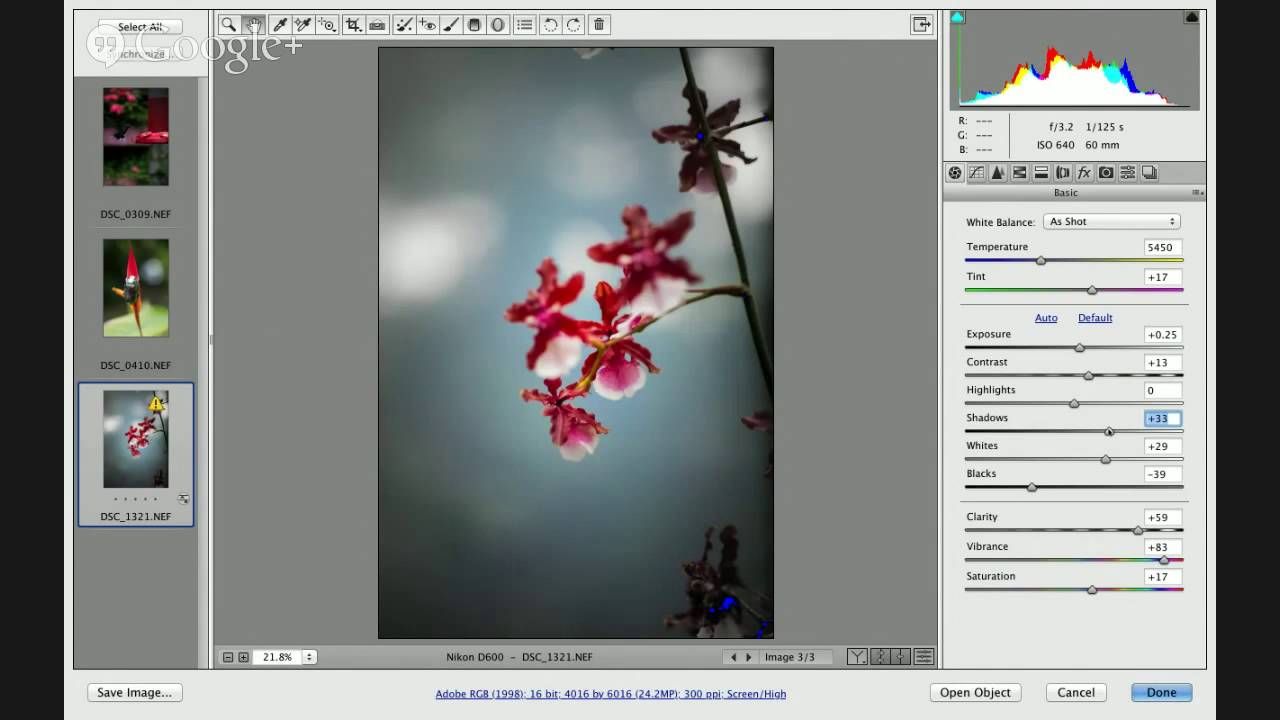
{"action": "left_click_drag", "start_coordinate": [1032, 487], "coordinate": [1055, 488]}
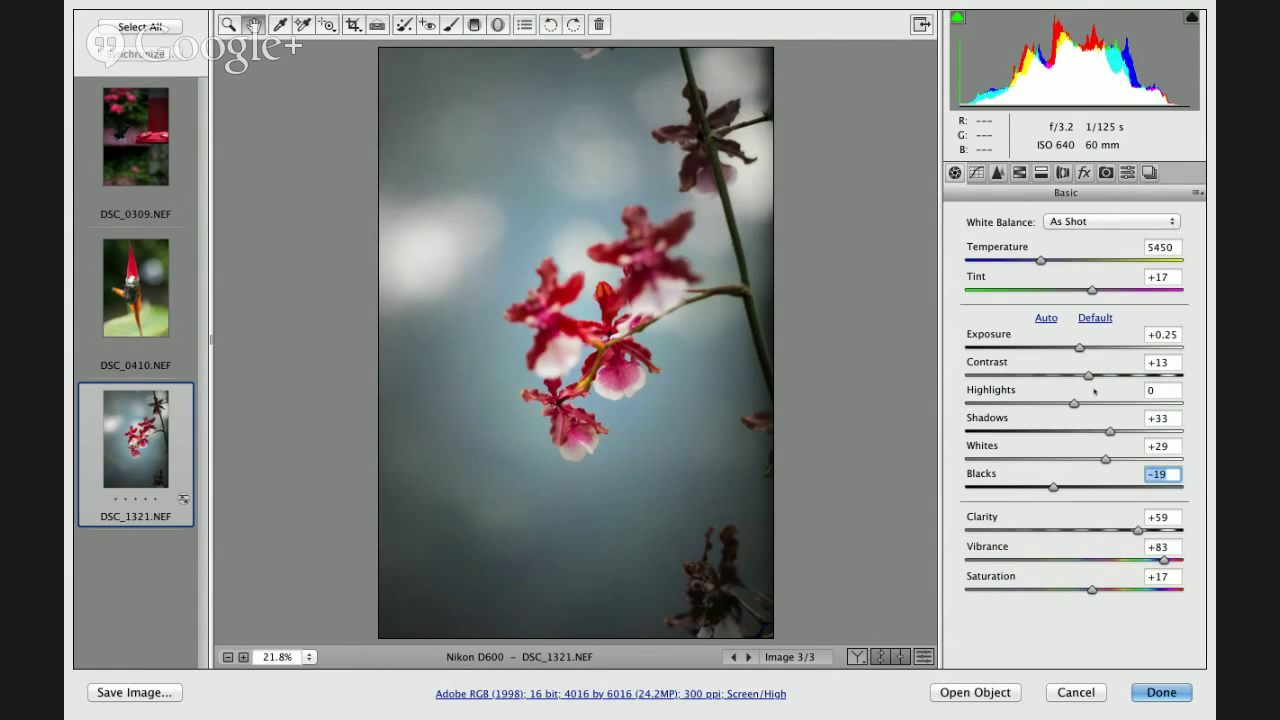
Raise Highlights to +49 and Exposure to +1.35 while previewing highlight clipping
{"action": "left_click_drag", "start_coordinate": [1074, 403], "coordinate": [1144, 402]}
{"action": "left_click_drag", "start_coordinate": [1079, 347], "coordinate": [1103, 349]}
{"action": "key", "text": "alt"}
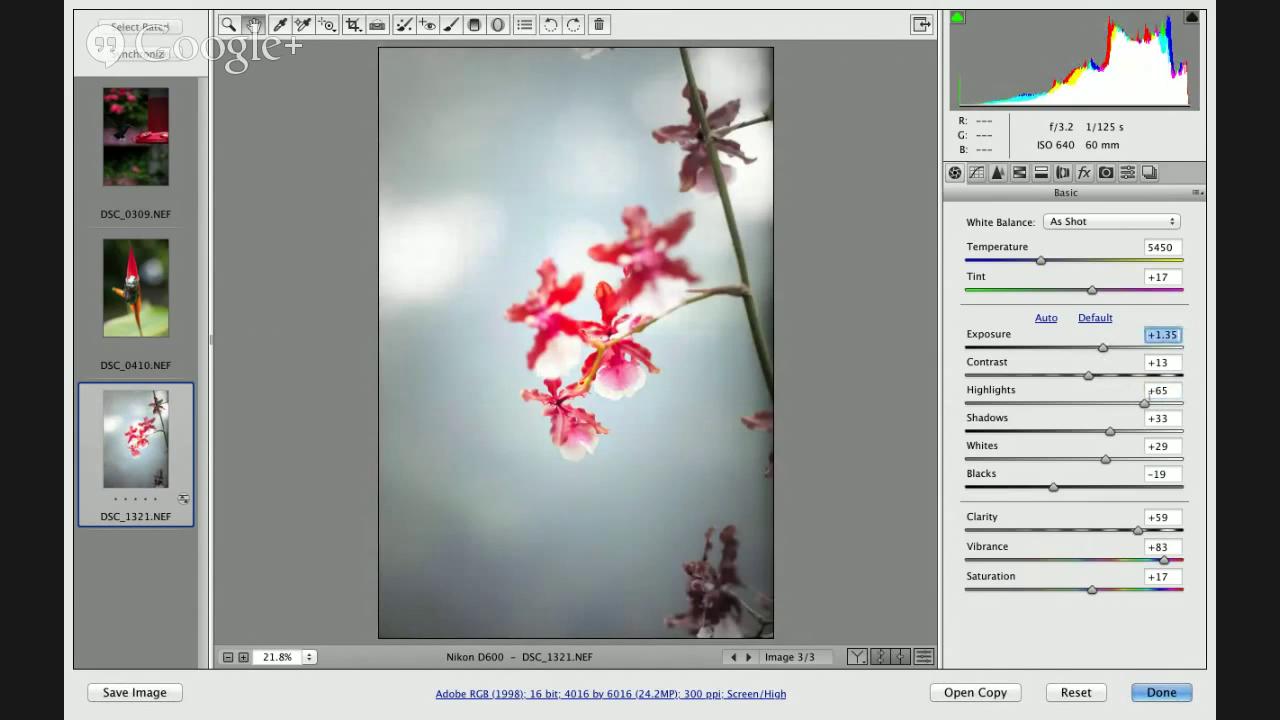
{"action": "left_click", "coordinate": [1144, 403], "text": "alt"}
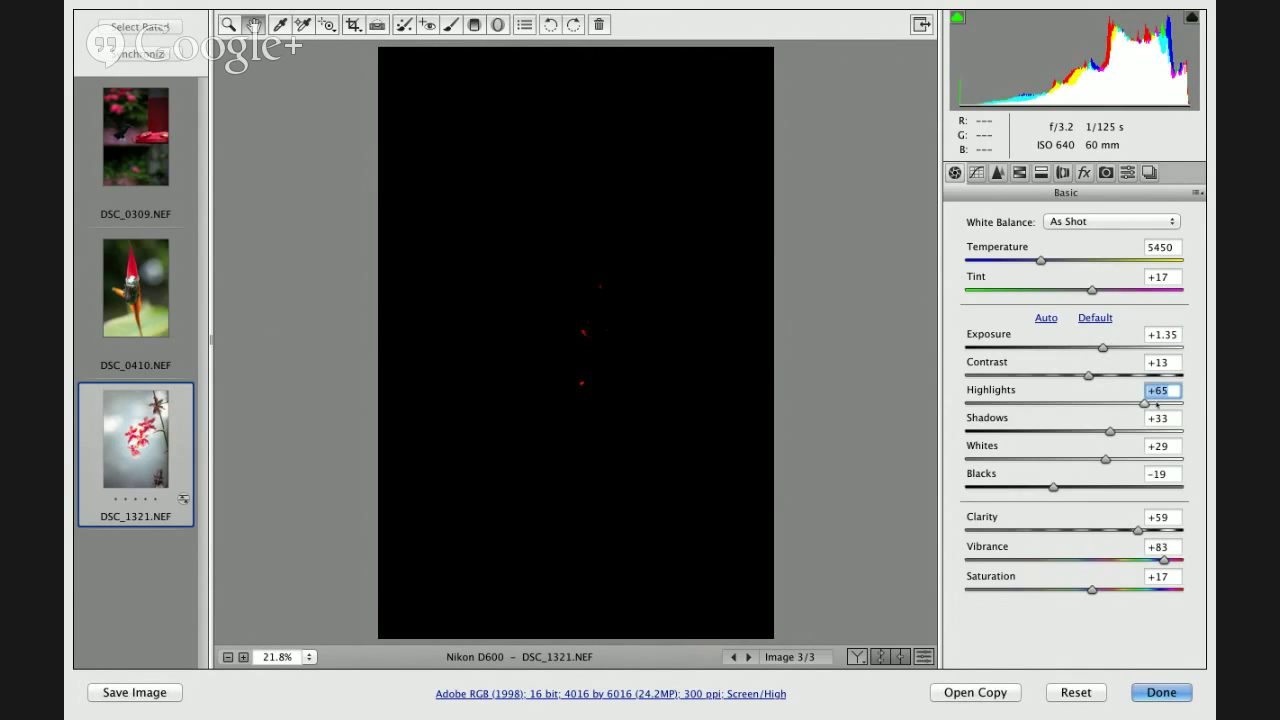
{"action": "left_click_drag", "start_coordinate": [1155, 403], "coordinate": [1127, 403]}
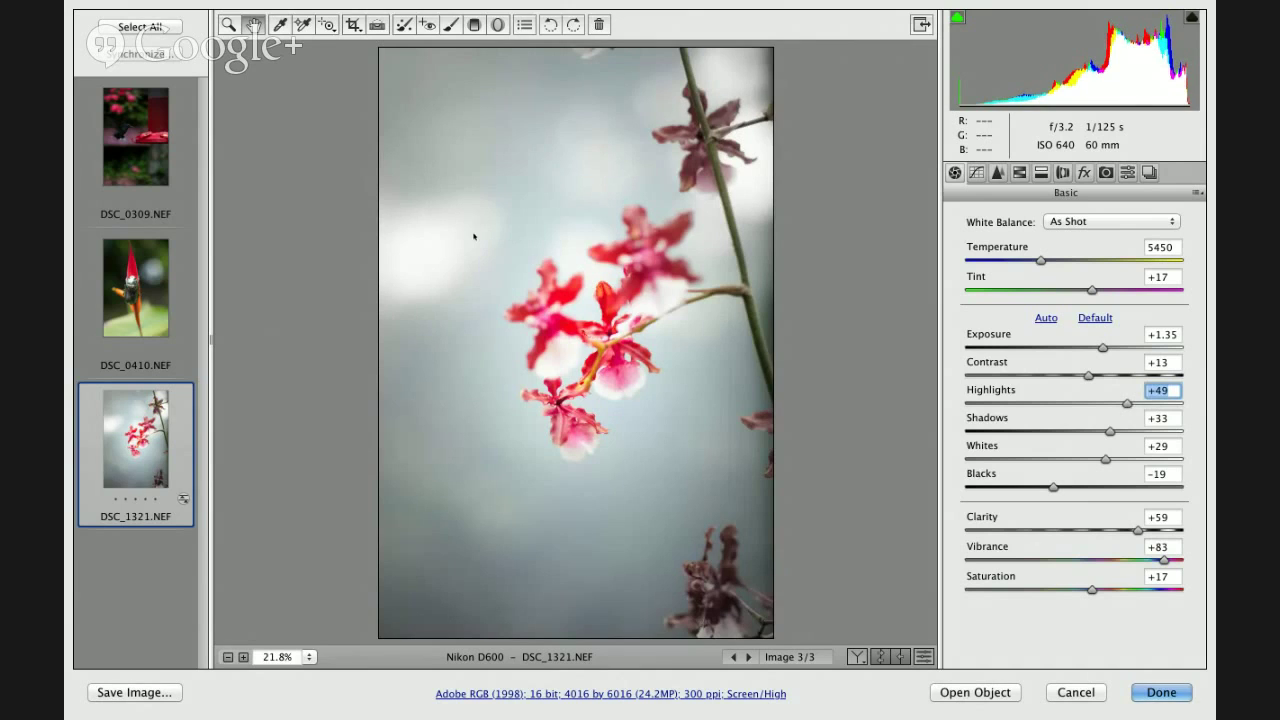
Open the beetle photo DSC_0410 and zoom in to inspect its highlights
{"action": "left_click", "coordinate": [146, 285]}
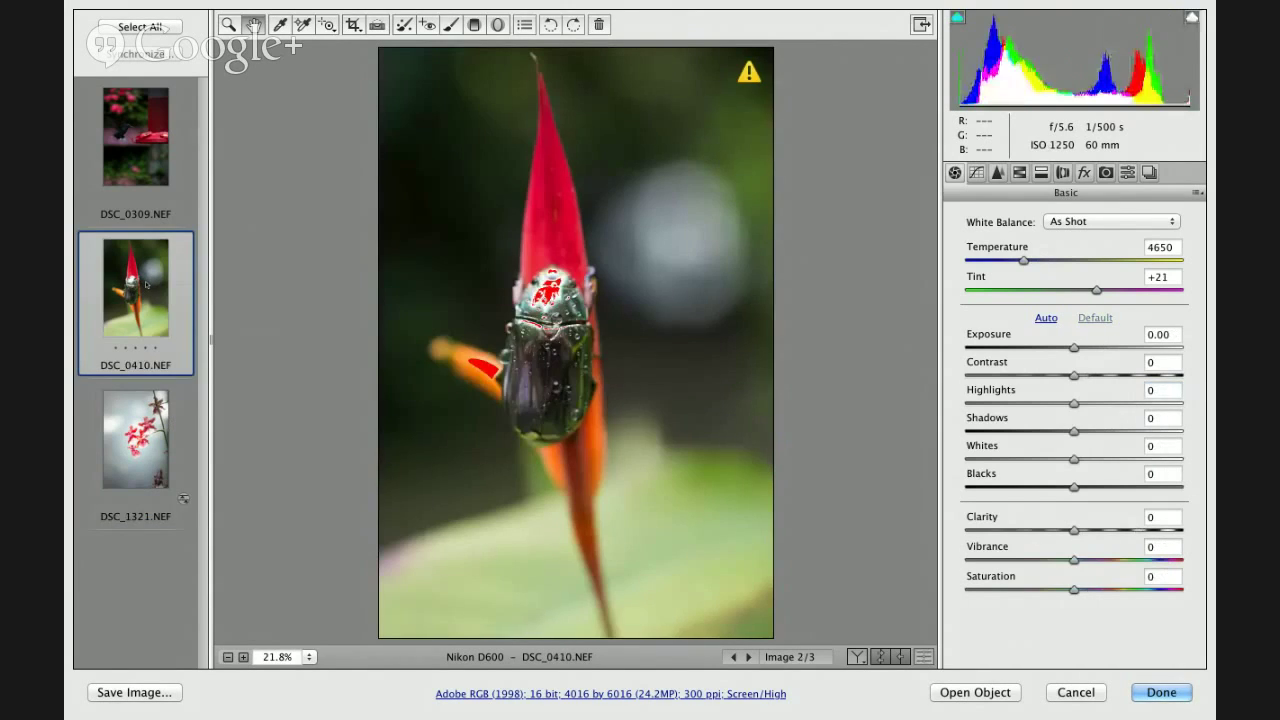
{"action": "key", "text": "super+Tab"}
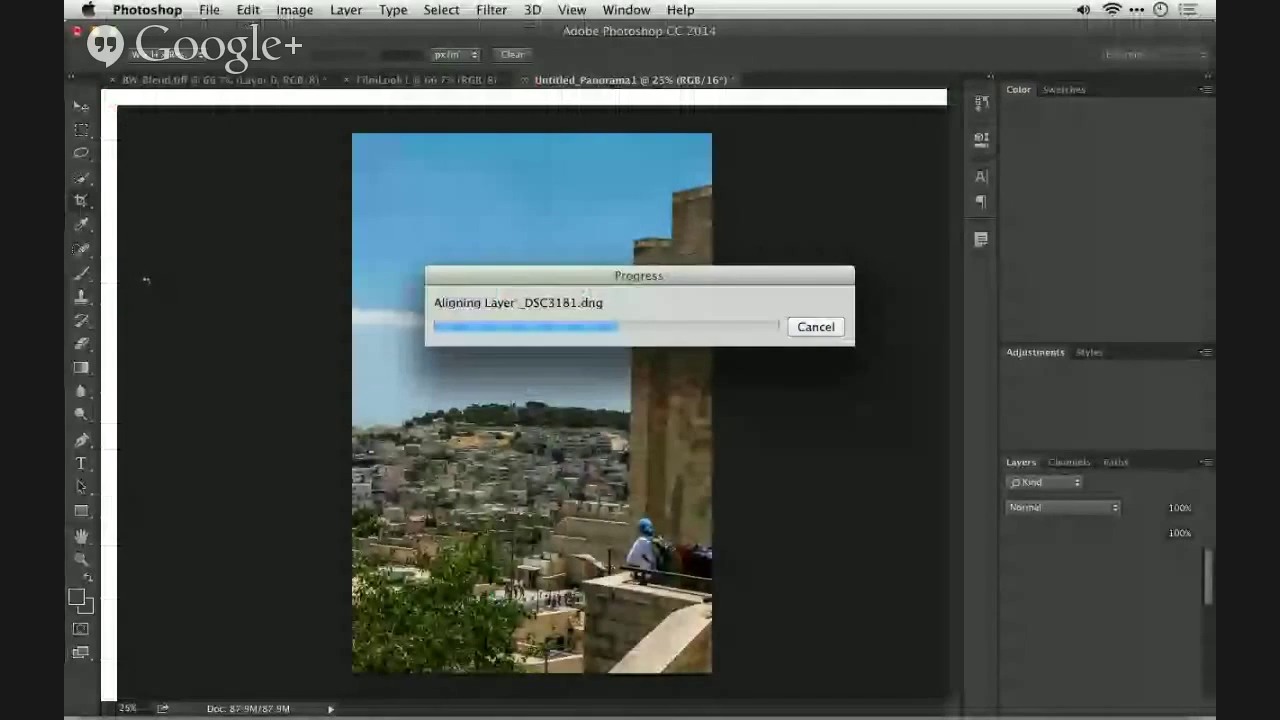
{"action": "key", "text": "super+Tab"}
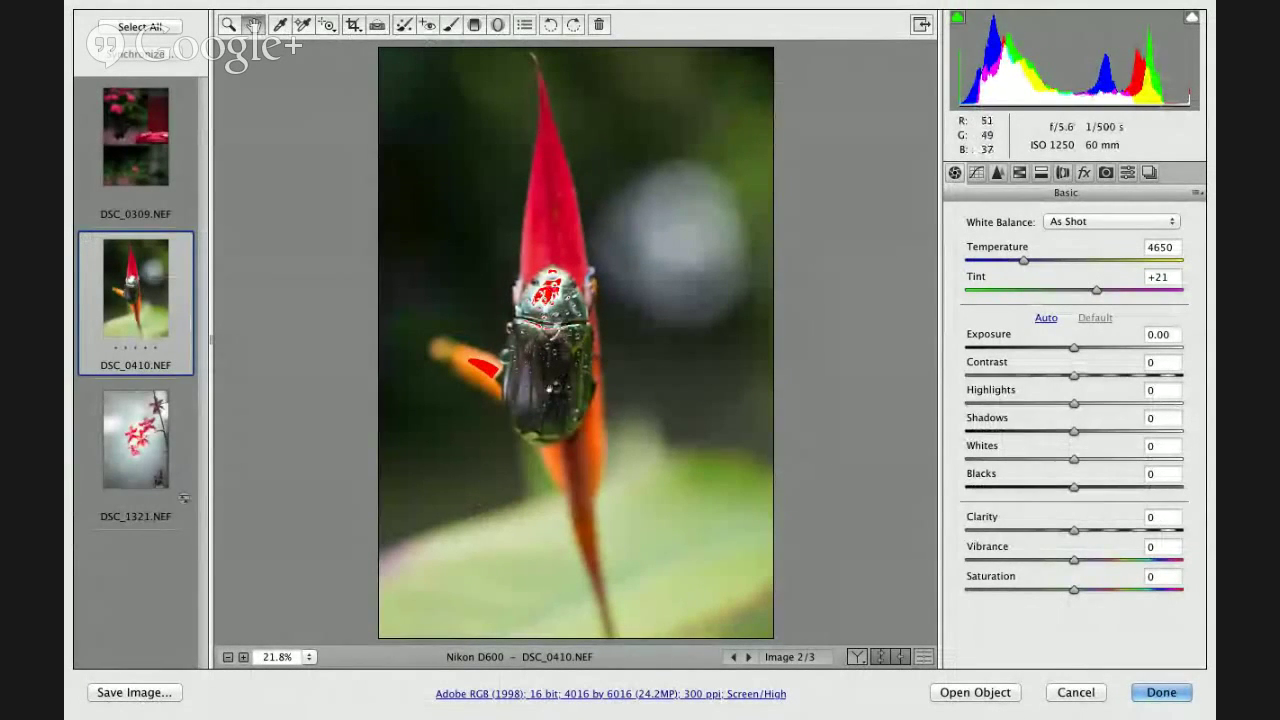
{"action": "key", "text": "super+equal"}
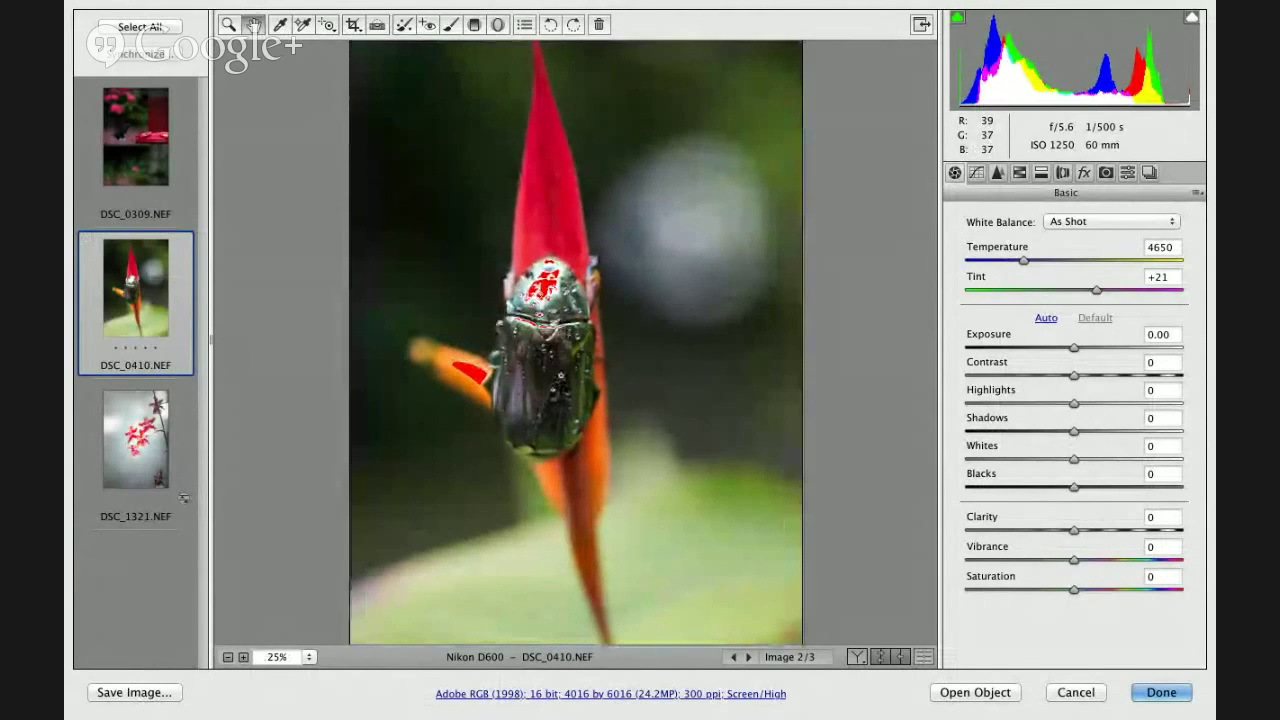
{"action": "key", "text": "super+equal"}
{"action": "key", "text": "super+equal"}
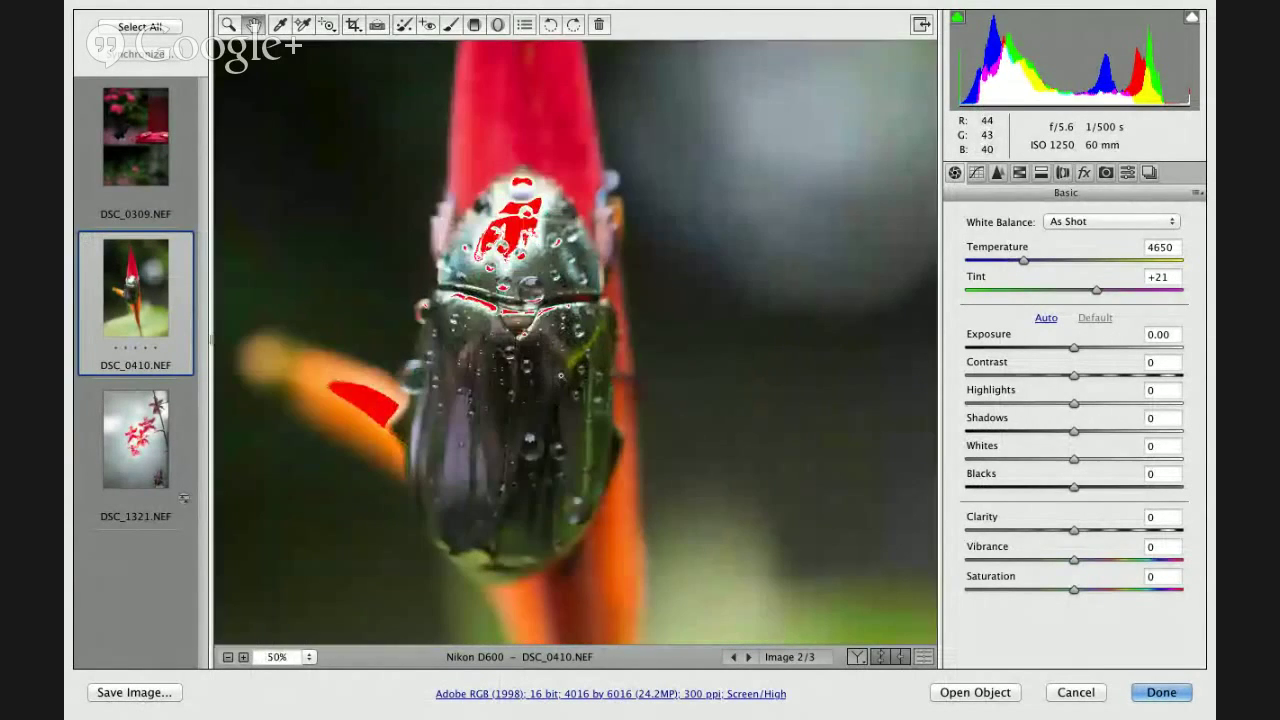
{"action": "key", "text": "super+equal"}
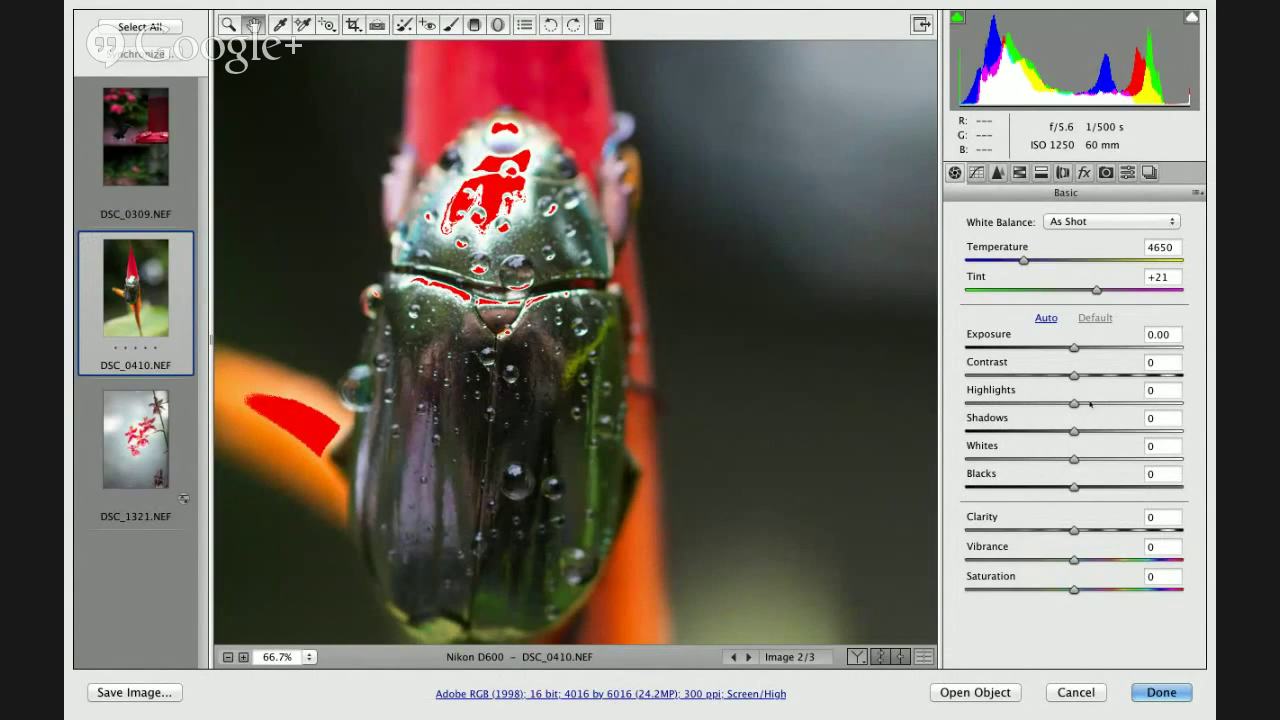
Lower Whites to -49 and Highlights to -15 with clipping preview, then zoom back to 50%
{"action": "left_click", "coordinate": [1074, 459], "text": "alt"}
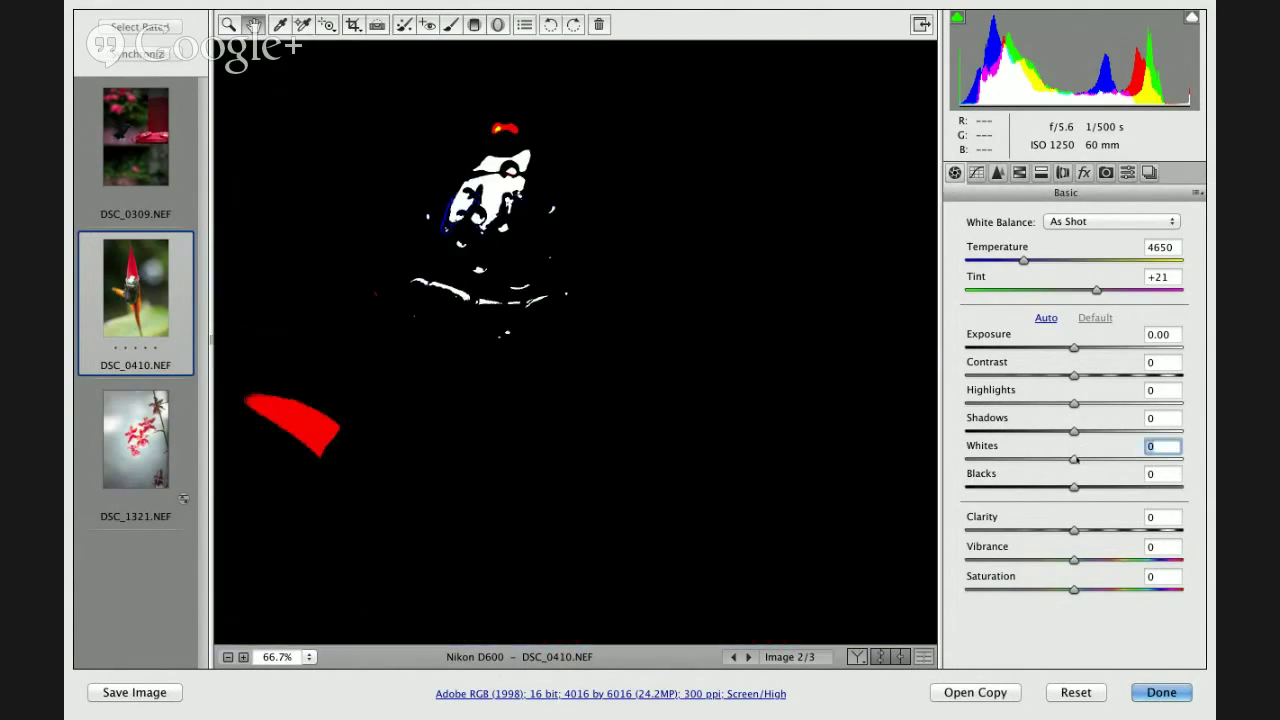
{"action": "left_click_drag", "start_coordinate": [1074, 459], "coordinate": [1021, 459]}
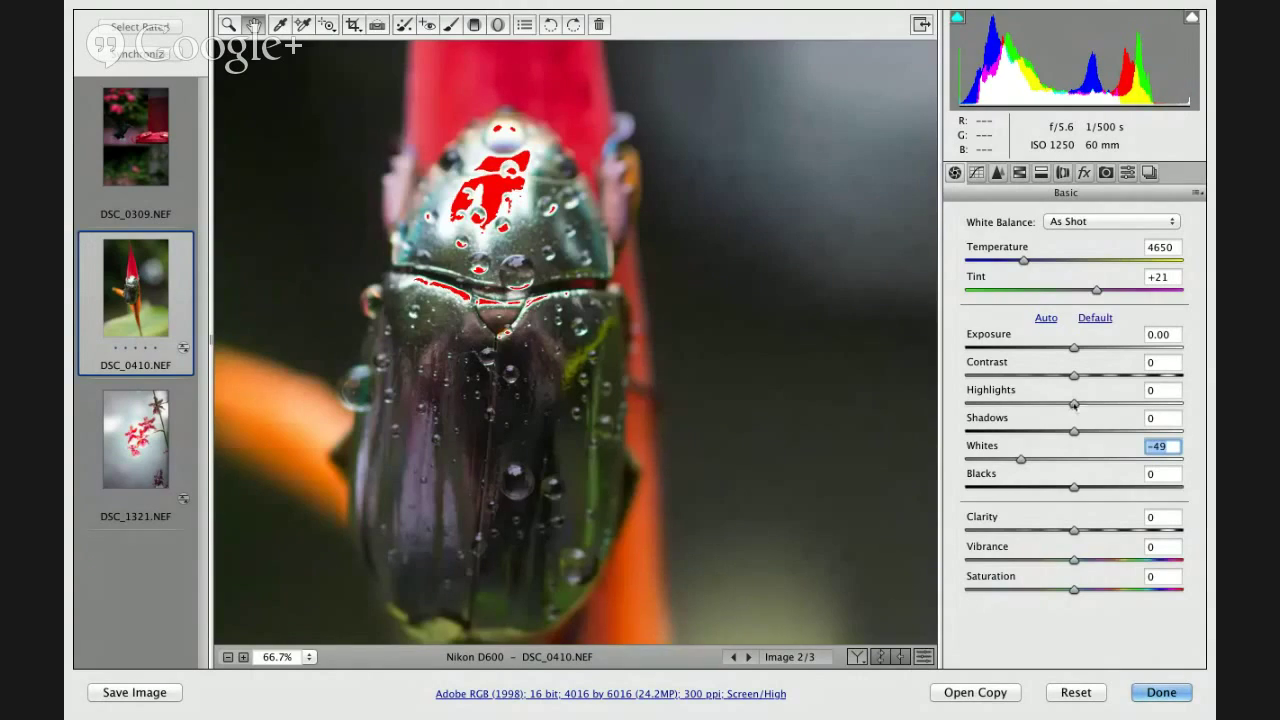
{"action": "left_click_drag", "start_coordinate": [1074, 404], "coordinate": [1057, 404]}
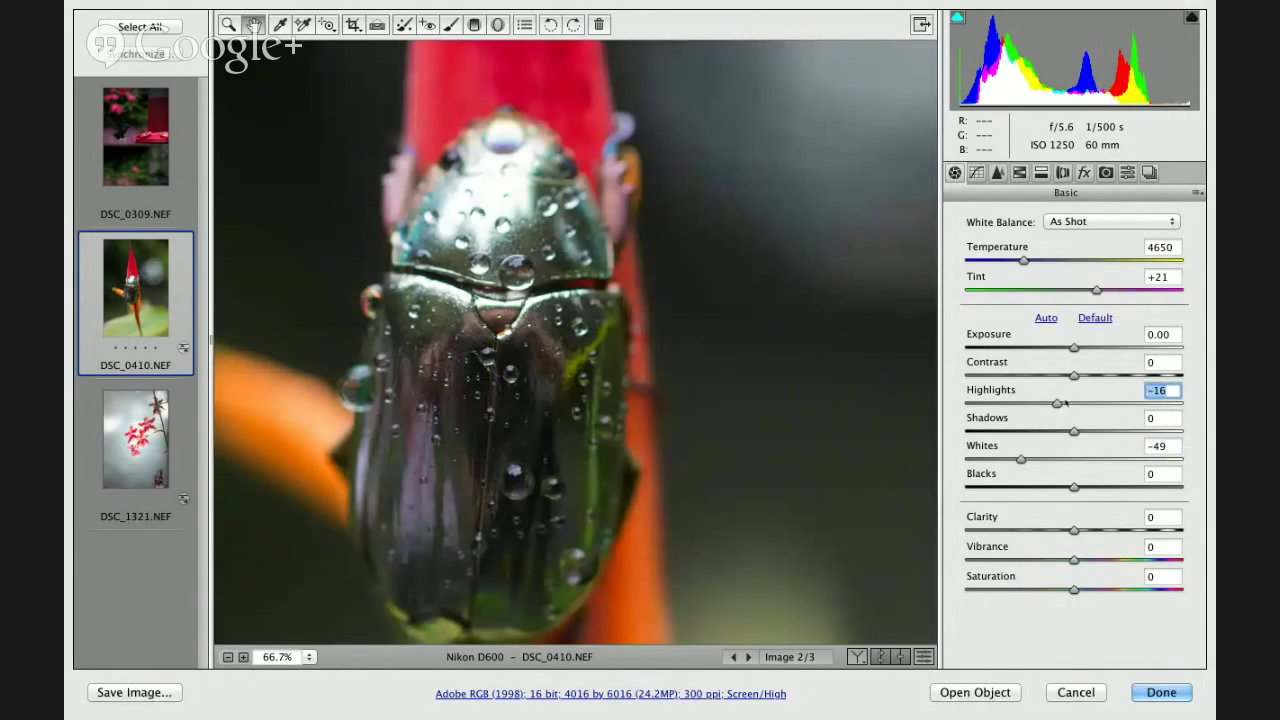
{"action": "mouse_move", "coordinate": [1058, 404]}
{"action": "left_mouse_down"}
{"action": "mouse_move", "coordinate": [1072, 404]}
{"action": "mouse_move", "coordinate": [1057, 404]}
{"action": "left_mouse_up"}
{"action": "key", "text": "super+minus"}
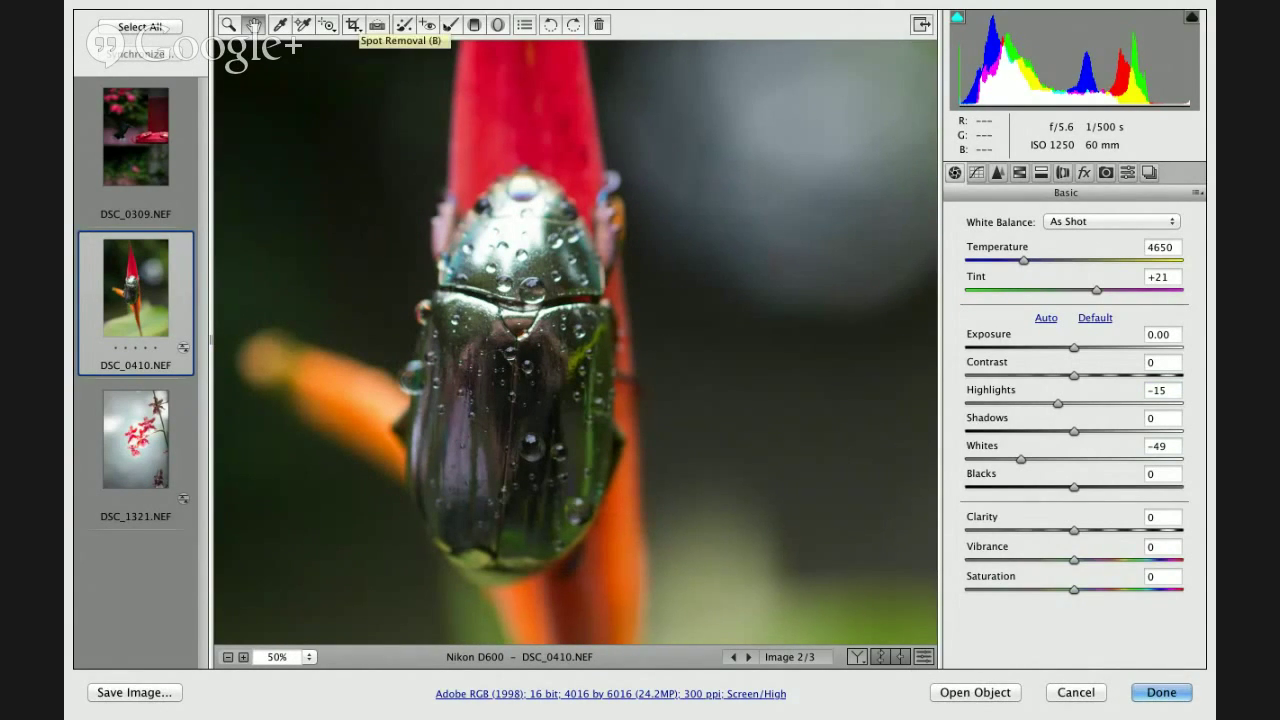
Paint an Adjustment Brush mask over the beetle's centre and left edge up to the head
{"action": "left_click", "coordinate": [451, 24]}
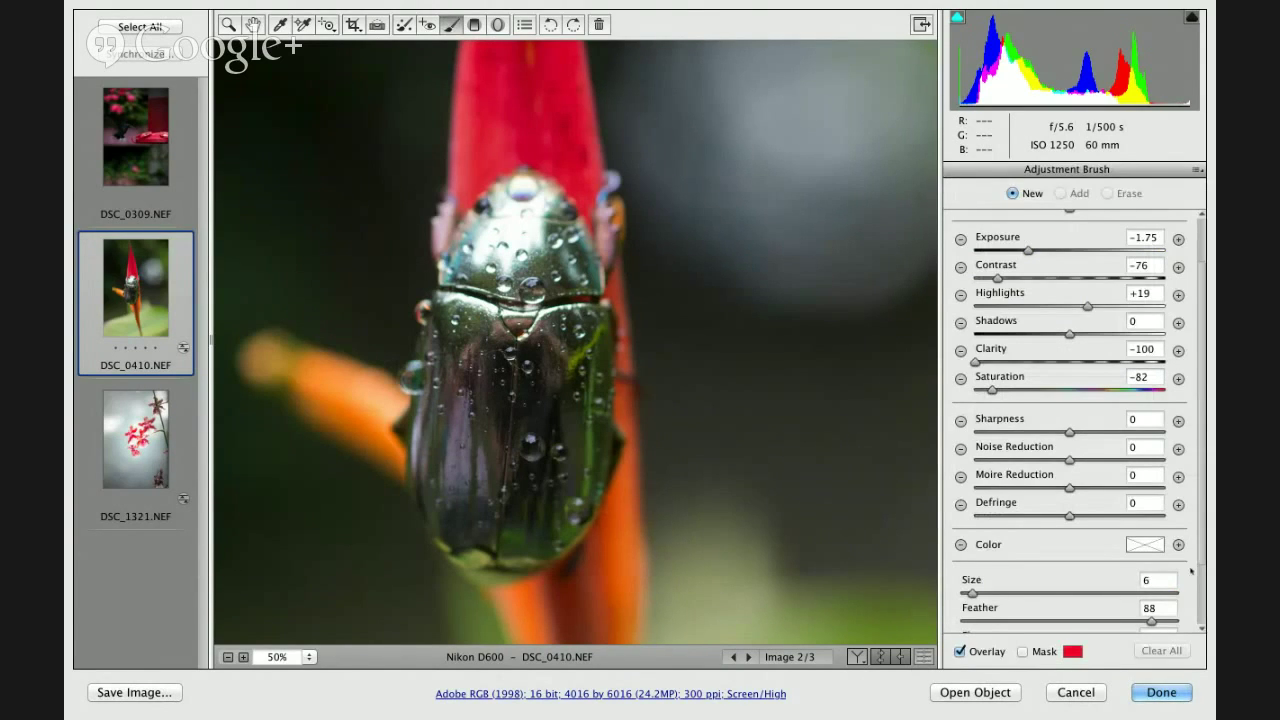
{"action": "scroll", "coordinate": [1070, 560], "scroll_direction": "down", "scroll_amount": 3}
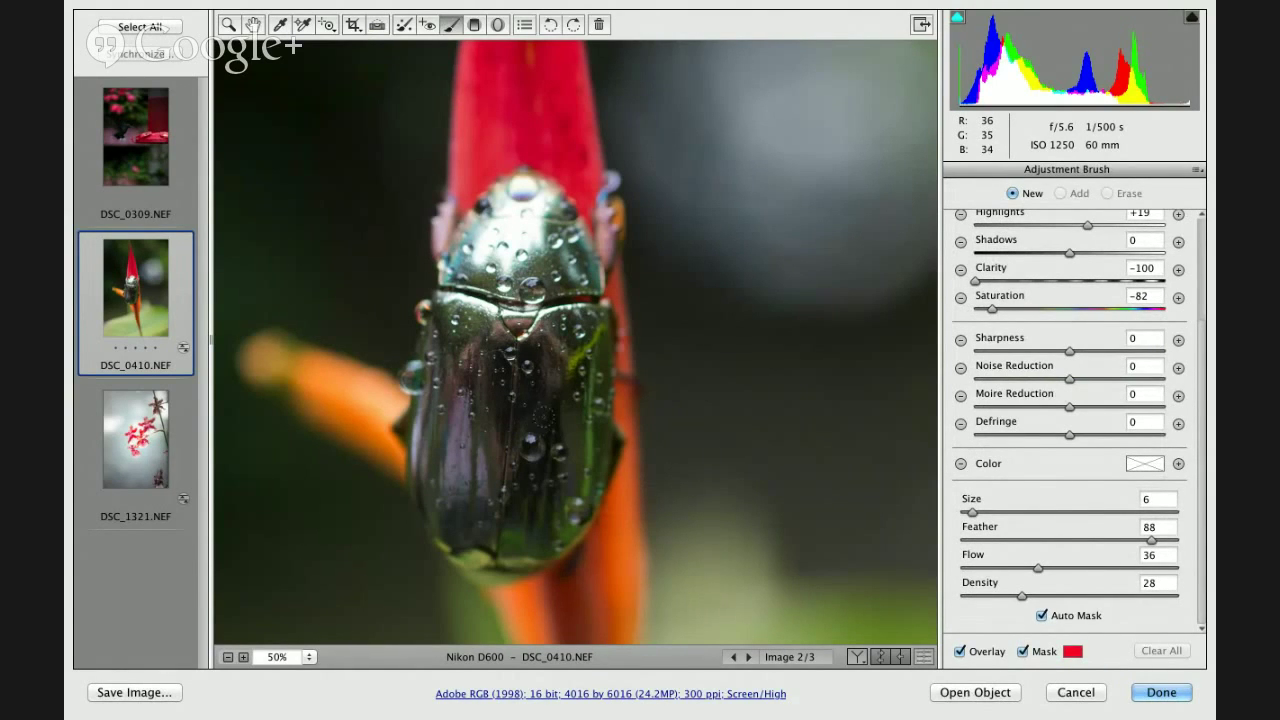
{"action": "mouse_move", "coordinate": [550, 440]}
{"action": "left_mouse_down"}
{"action": "mouse_move", "coordinate": [579, 363]}
{"action": "mouse_move", "coordinate": [558, 495]}
{"action": "mouse_move", "coordinate": [572, 264]}
{"action": "mouse_move", "coordinate": [549, 217]}
{"action": "mouse_move", "coordinate": [518, 198]}
{"action": "mouse_move", "coordinate": [496, 261]}
{"action": "left_mouse_up"}
{"action": "scroll", "coordinate": [1204, 234], "scroll_direction": "up", "scroll_amount": 5}
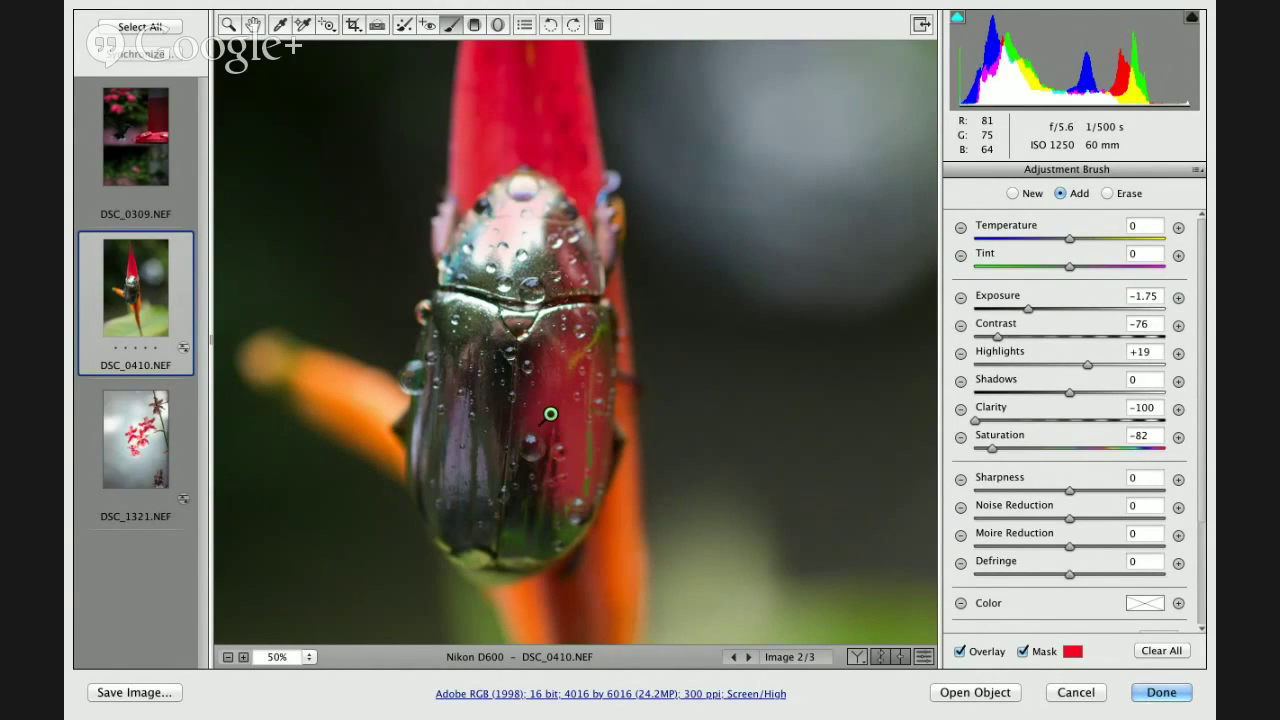
{"action": "key", "text": "shift"}
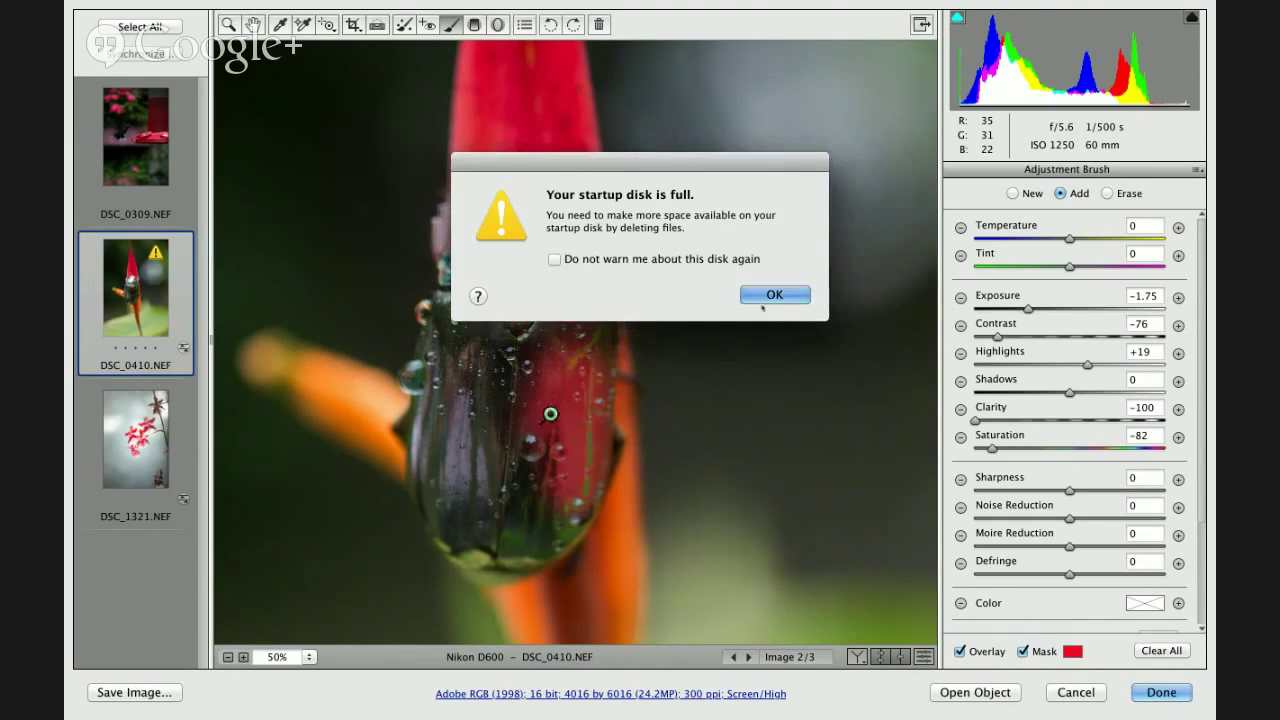
{"action": "left_click", "coordinate": [772, 295]}
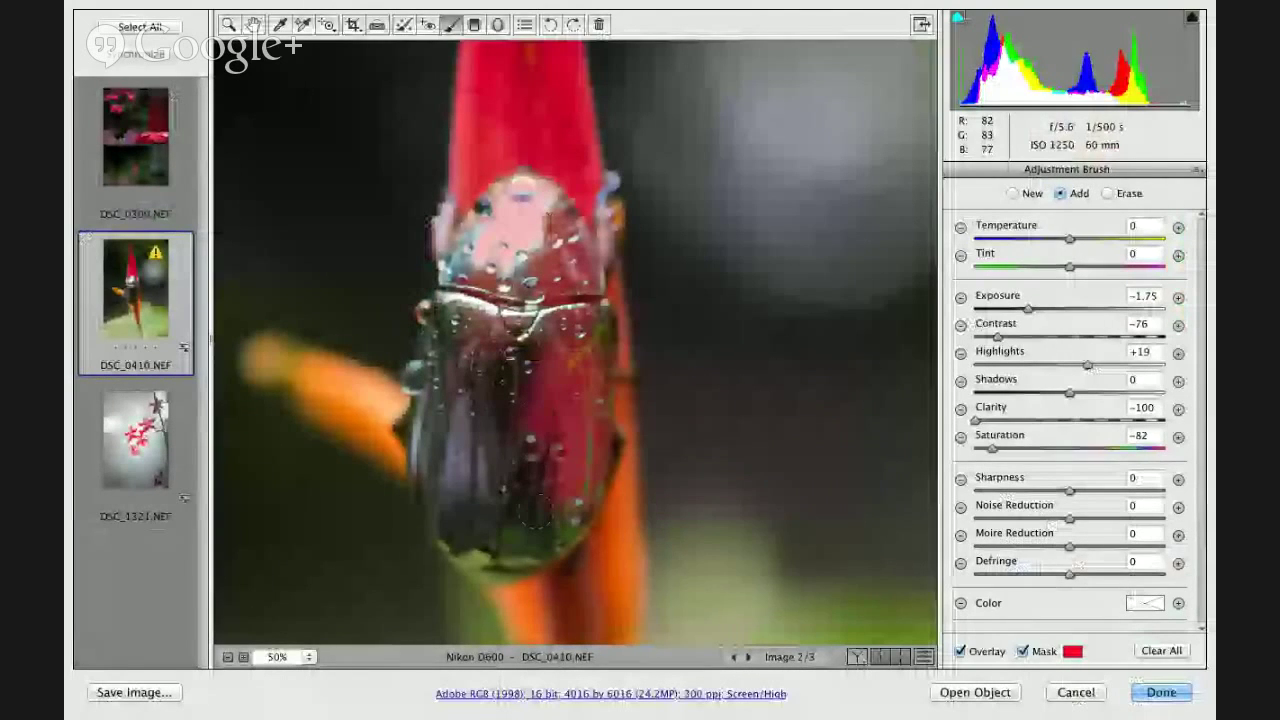
{"action": "key", "text": "p"}
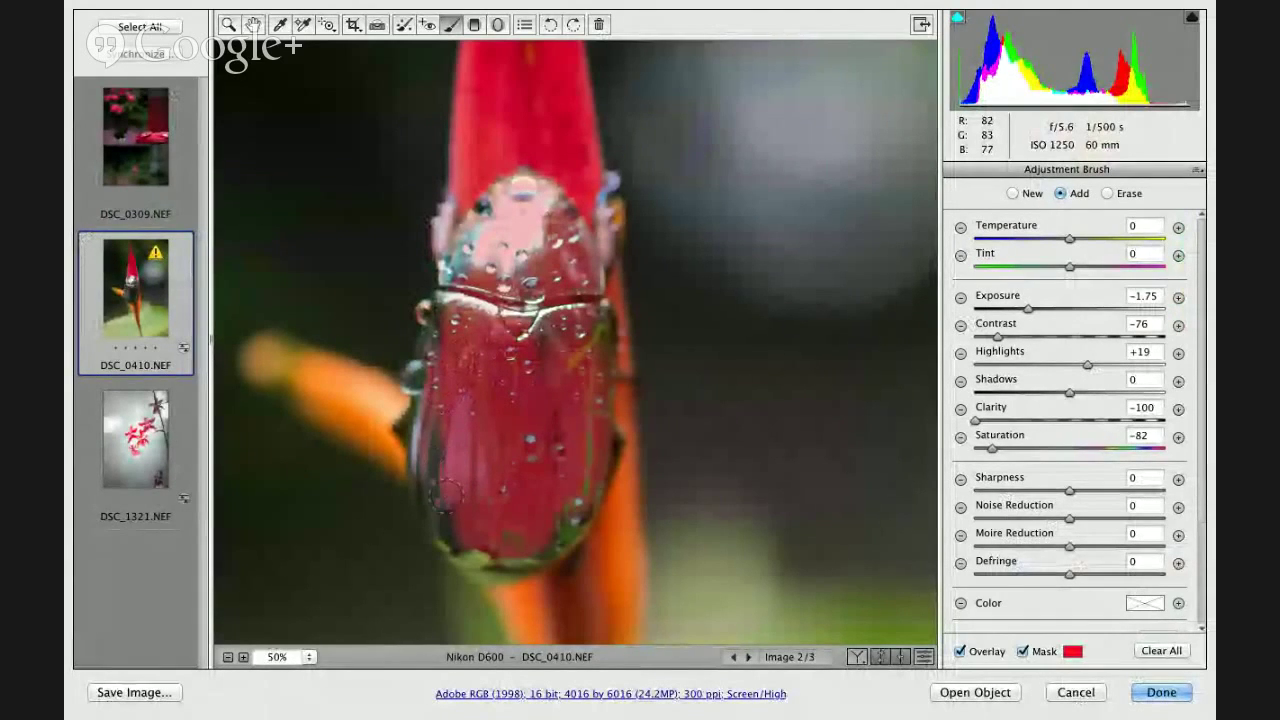
{"action": "mouse_move", "coordinate": [459, 530]}
{"action": "left_mouse_down"}
{"action": "mouse_move", "coordinate": [430, 490]}
{"action": "mouse_move", "coordinate": [475, 560]}
{"action": "mouse_move", "coordinate": [547, 523]}
{"action": "mouse_move", "coordinate": [584, 424]}
{"action": "mouse_move", "coordinate": [578, 283]}
{"action": "mouse_move", "coordinate": [600, 330]}
{"action": "mouse_move", "coordinate": [485, 234]}
{"action": "left_mouse_up"}
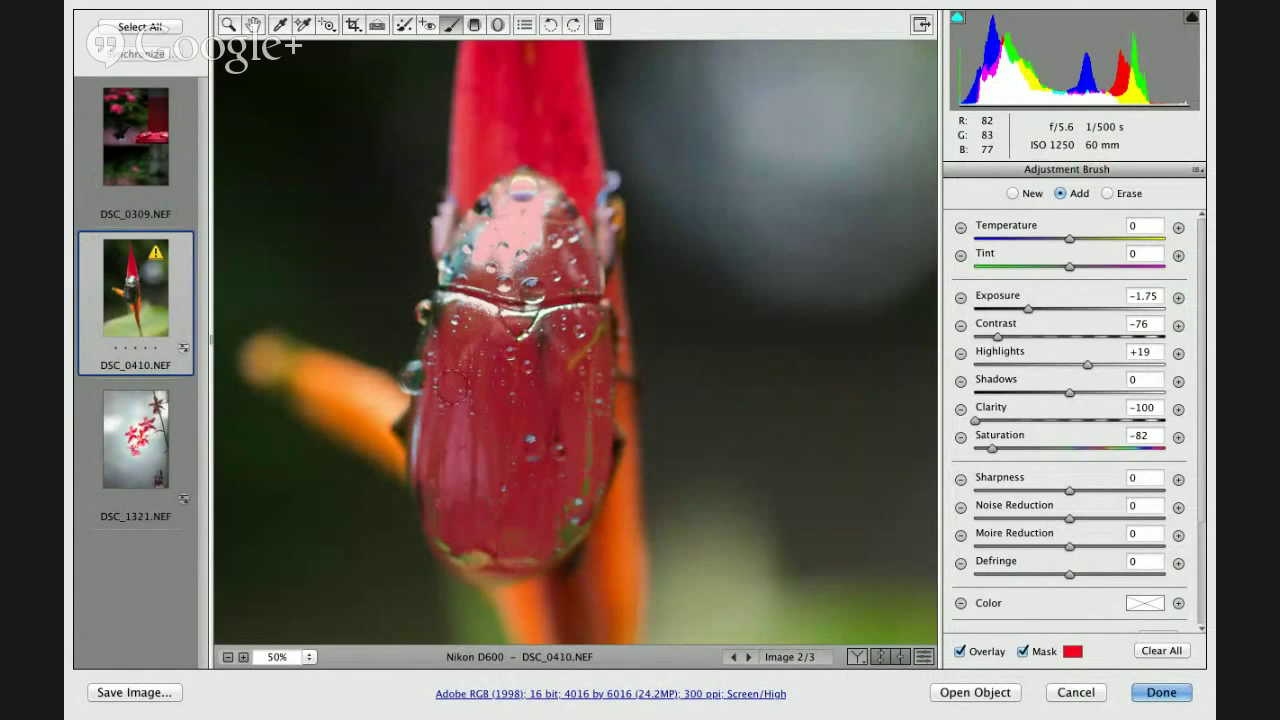
{"action": "mouse_move", "coordinate": [436, 380]}
{"action": "left_mouse_down"}
{"action": "mouse_move", "coordinate": [465, 255]}
{"action": "mouse_move", "coordinate": [500, 228]}
{"action": "mouse_move", "coordinate": [570, 342]}
{"action": "mouse_move", "coordinate": [570, 380]}
{"action": "mouse_move", "coordinate": [462, 318]}
{"action": "mouse_move", "coordinate": [357, 329]}
{"action": "mouse_move", "coordinate": [357, 243]}
{"action": "mouse_move", "coordinate": [378, 252]}
{"action": "left_mouse_up"}
{"action": "key", "text": "alt"}
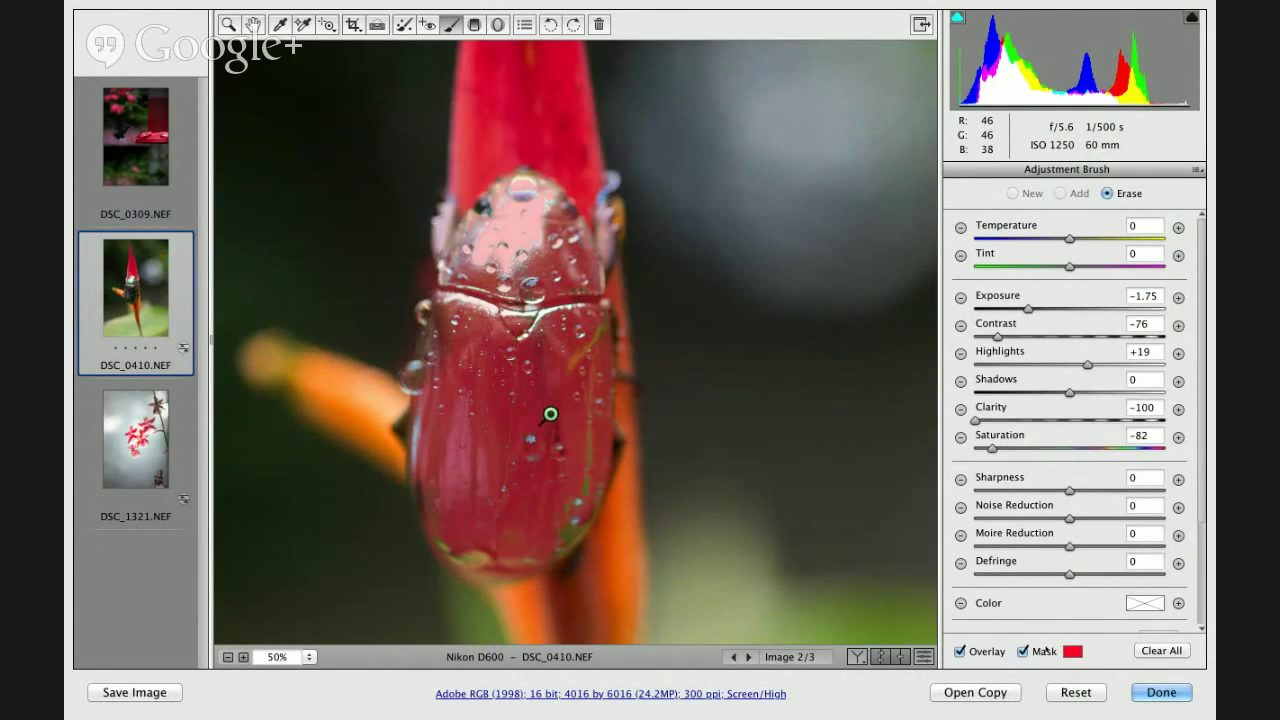
{"action": "left_click", "coordinate": [1040, 651], "text": "shift"}
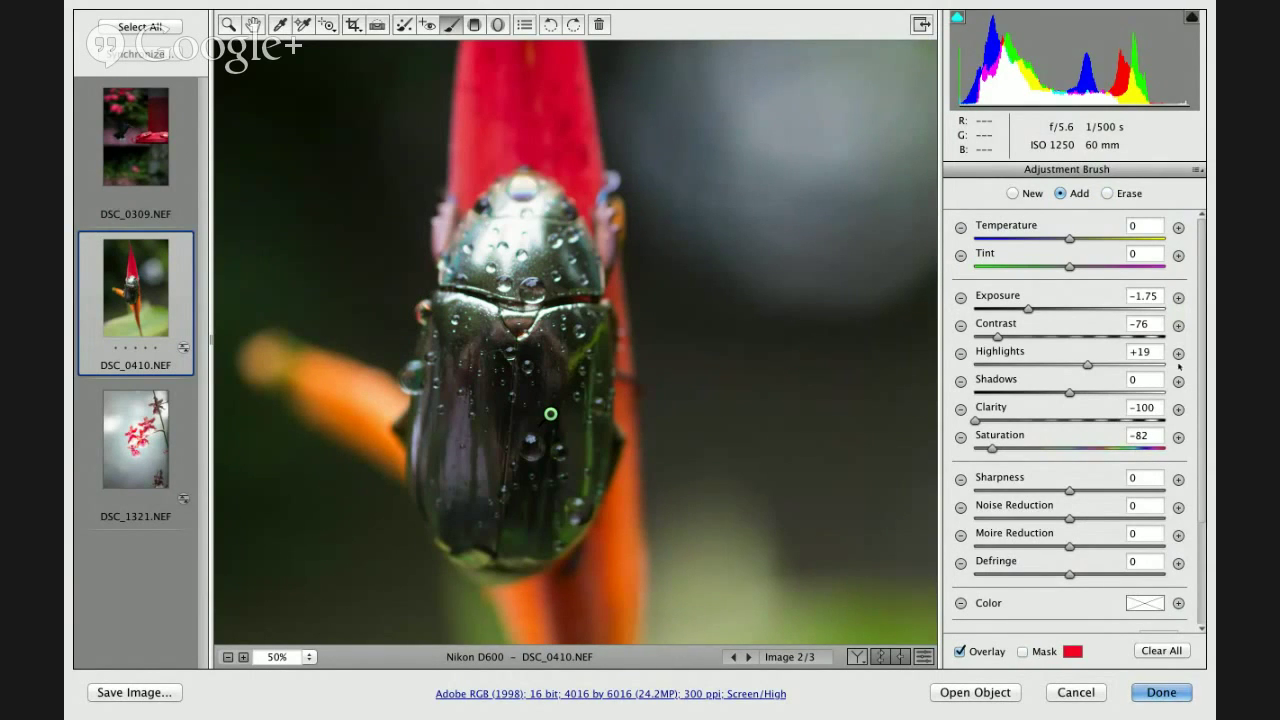
{"action": "scroll", "coordinate": [1204, 318], "scroll_direction": "down", "scroll_amount": 2}
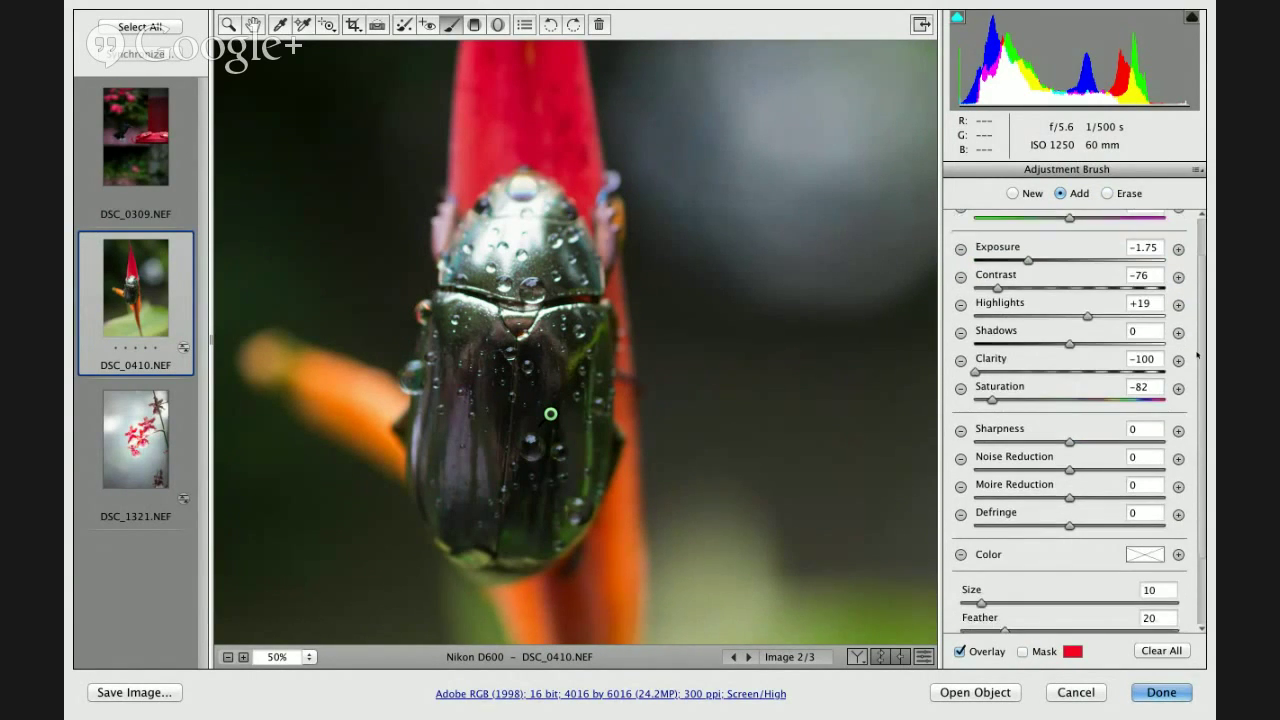
Set the brush to Sharpness +83, Clarity +100, Contrast -42, Tint -39, compare Before/After, and click Done
{"action": "left_click", "coordinate": [1129, 446]}
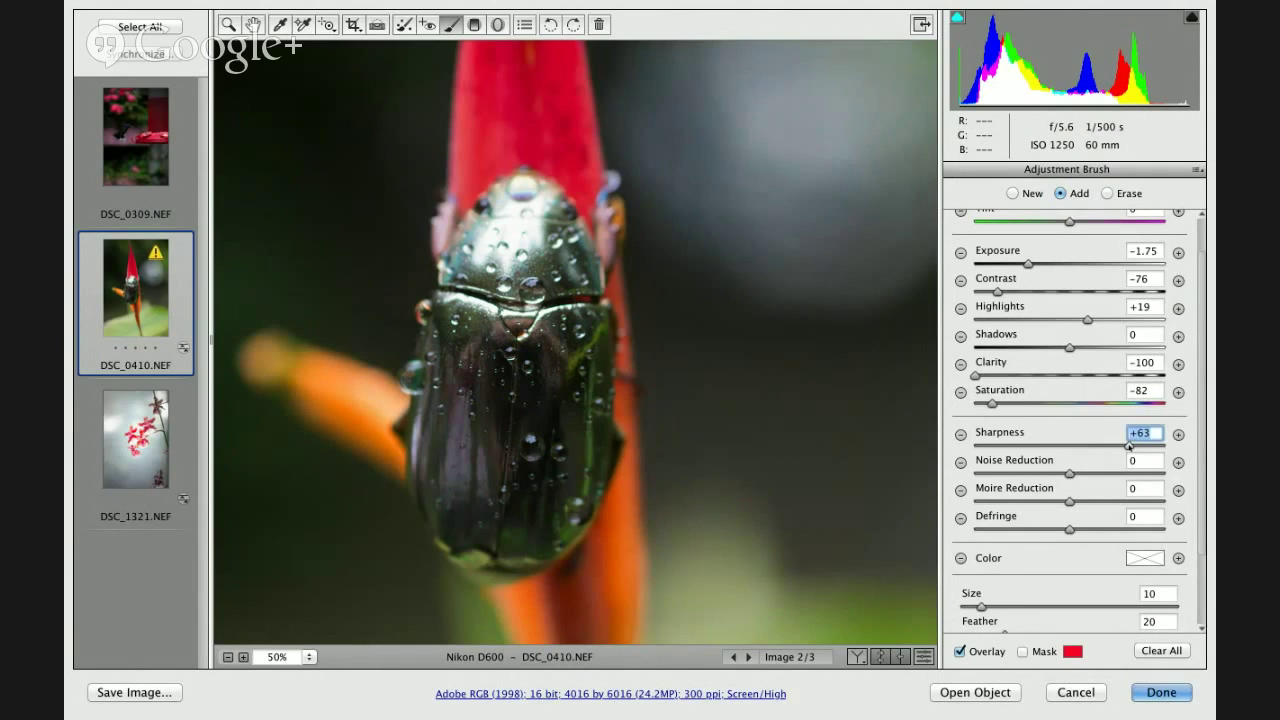
{"action": "left_click_drag", "start_coordinate": [1137, 447], "coordinate": [1147, 446]}
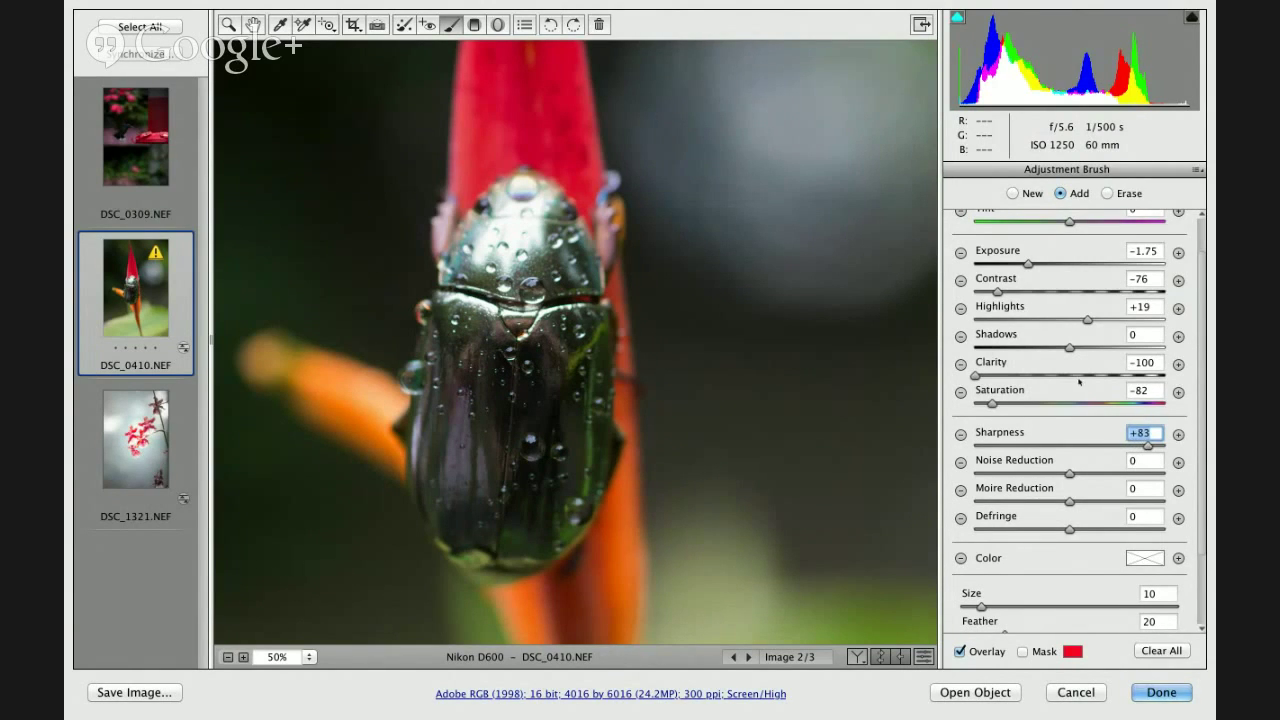
{"action": "left_click", "coordinate": [1082, 380]}
{"action": "key", "text": "Up"}
{"action": "key", "text": "Up"}
{"action": "key", "text": "Up"}
{"action": "key", "text": "Up"}
{"action": "key", "text": "Up"}
{"action": "key", "text": "Up"}
{"action": "key", "text": "Up"}
{"action": "key", "text": "Up"}
{"action": "key", "text": "Up"}
{"action": "key", "text": "Up"}
{"action": "key", "text": "Up"}
{"action": "key", "text": "Up"}
{"action": "key", "text": "Up"}
{"action": "key", "text": "Up"}
{"action": "key", "text": "Up"}
{"action": "key", "text": "Up"}
{"action": "key", "text": "Up"}
{"action": "key", "text": "Up"}
{"action": "key", "text": "Up"}
{"action": "key", "text": "Up"}
{"action": "key", "text": "Up"}
{"action": "key", "text": "Up"}
{"action": "key", "text": "Up"}
{"action": "key", "text": "Up"}
{"action": "key", "text": "Up"}
{"action": "key", "text": "Up"}
{"action": "key", "text": "Up"}
{"action": "key", "text": "Up"}
{"action": "key", "text": "Up"}
{"action": "key", "text": "Up"}
{"action": "key", "text": "Up"}
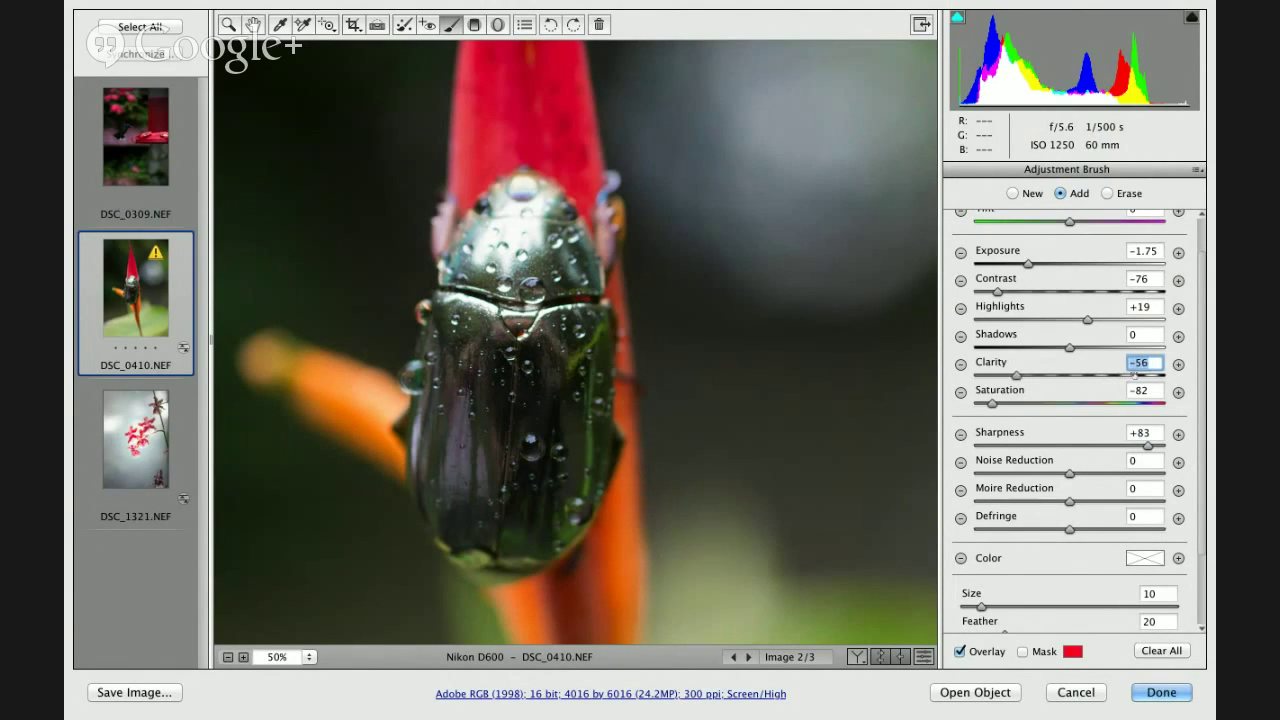
{"action": "key", "text": "Up"}
{"action": "key", "text": "Up"}
{"action": "key", "text": "Up"}
{"action": "key", "text": "Up"}
{"action": "key", "text": "Up"}
{"action": "key", "text": "Up"}
{"action": "key", "text": "Up"}
{"action": "key", "text": "Up"}
{"action": "key", "text": "Up"}
{"action": "key", "text": "Up"}
{"action": "key", "text": "Up"}
{"action": "key", "text": "Up"}
{"action": "key", "text": "Up"}
{"action": "key", "text": "Up"}
{"action": "key", "text": "Up"}
{"action": "key", "text": "Up"}
{"action": "key", "text": "Up"}
{"action": "key", "text": "Up"}
{"action": "key", "text": "Up"}
{"action": "key", "text": "Up"}
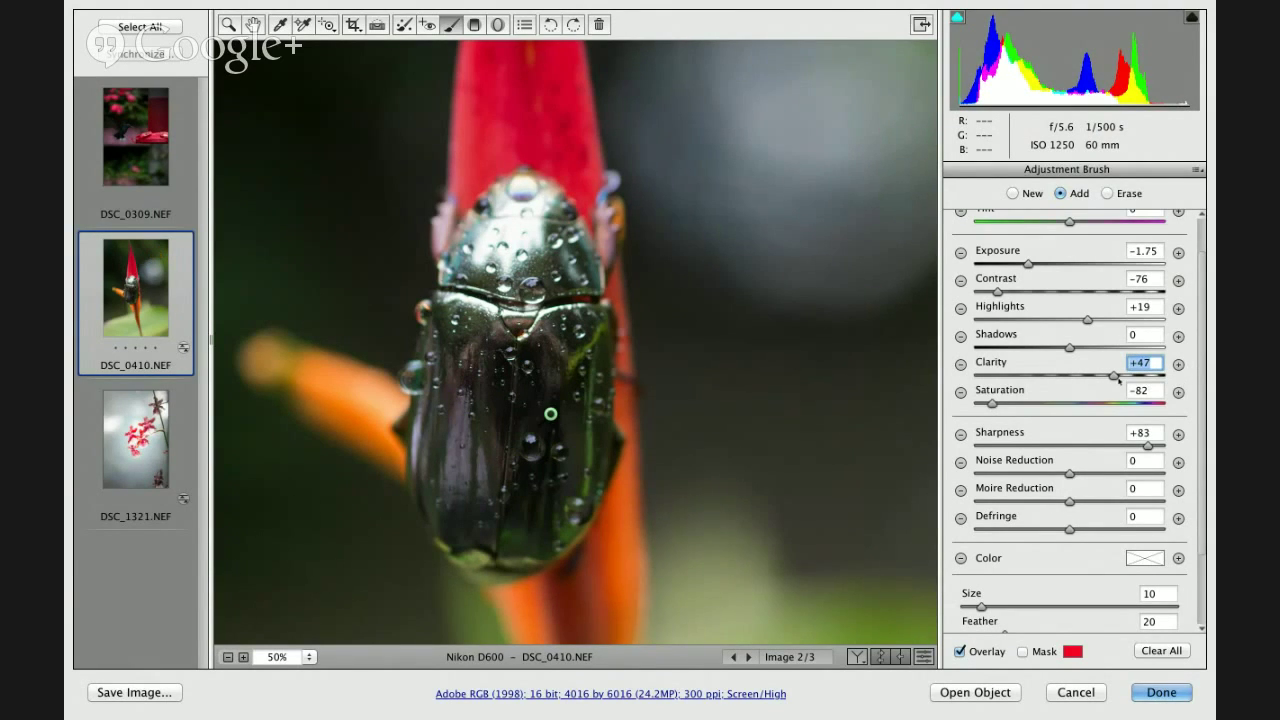
{"action": "left_click_drag", "start_coordinate": [1115, 376], "coordinate": [1186, 376]}
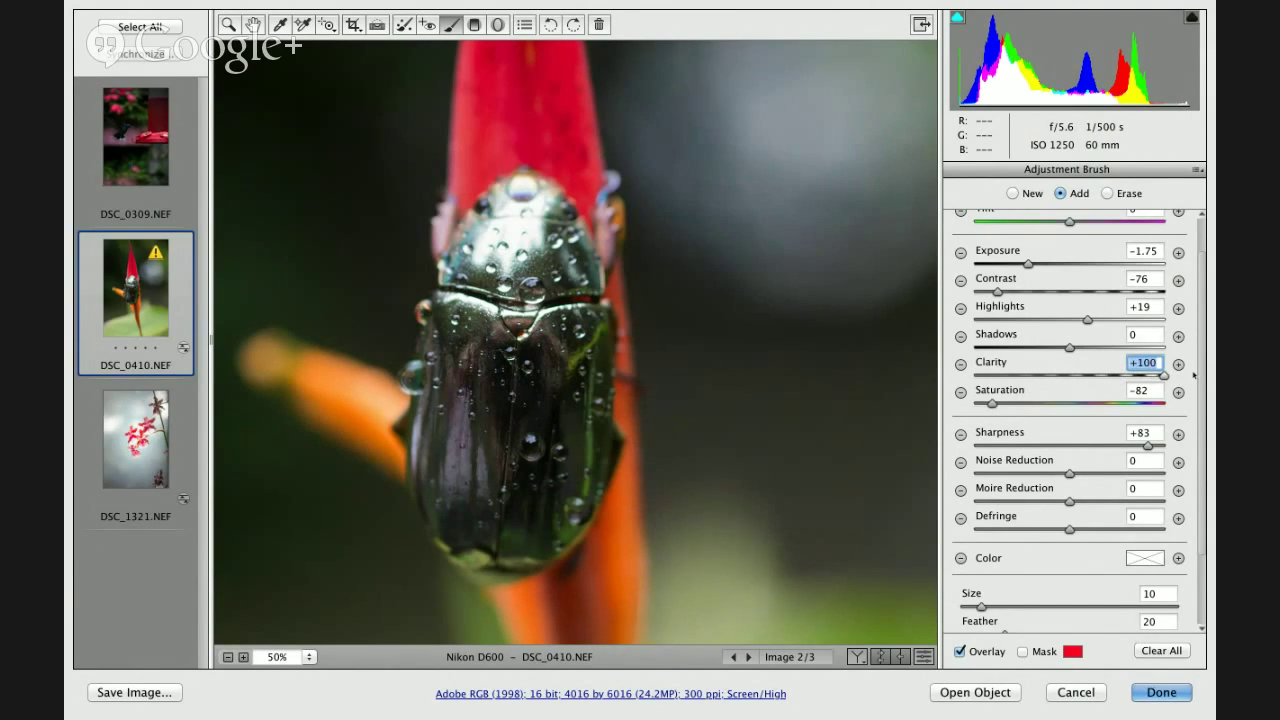
{"action": "left_click_drag", "start_coordinate": [1013, 292], "coordinate": [1030, 292]}
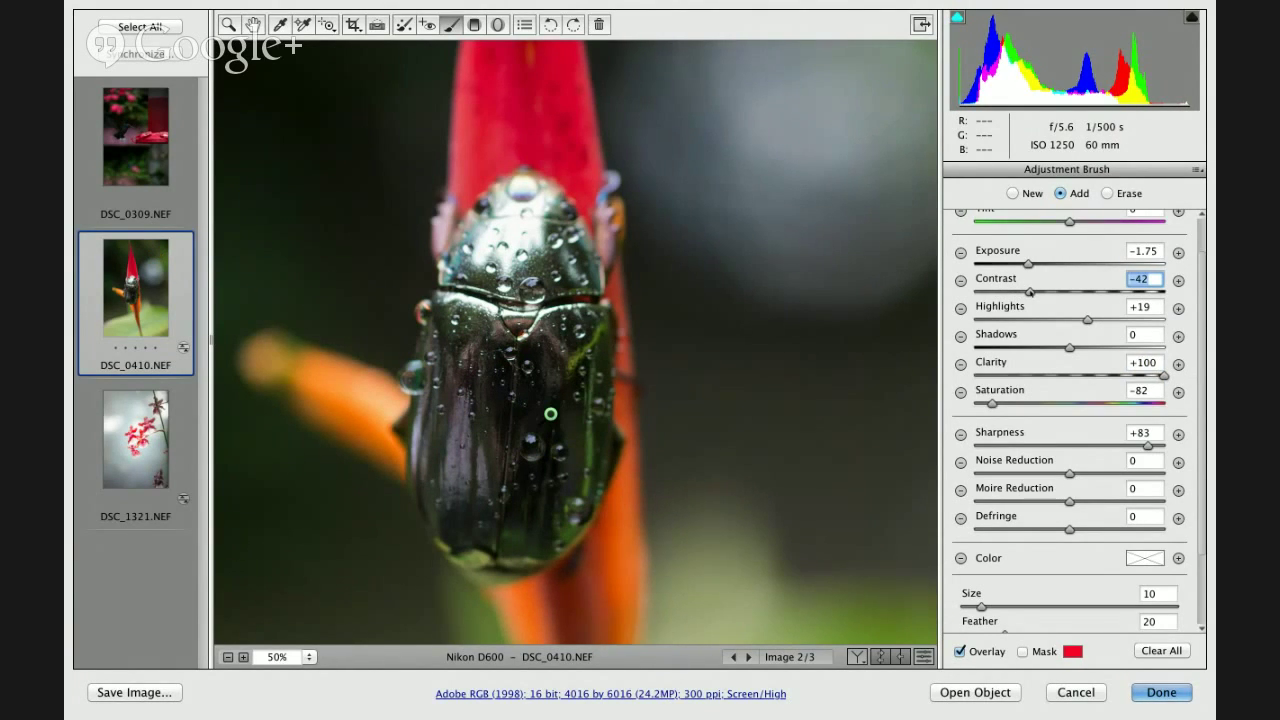
{"action": "scroll", "coordinate": [1201, 229], "scroll_direction": "up", "scroll_amount": 2}
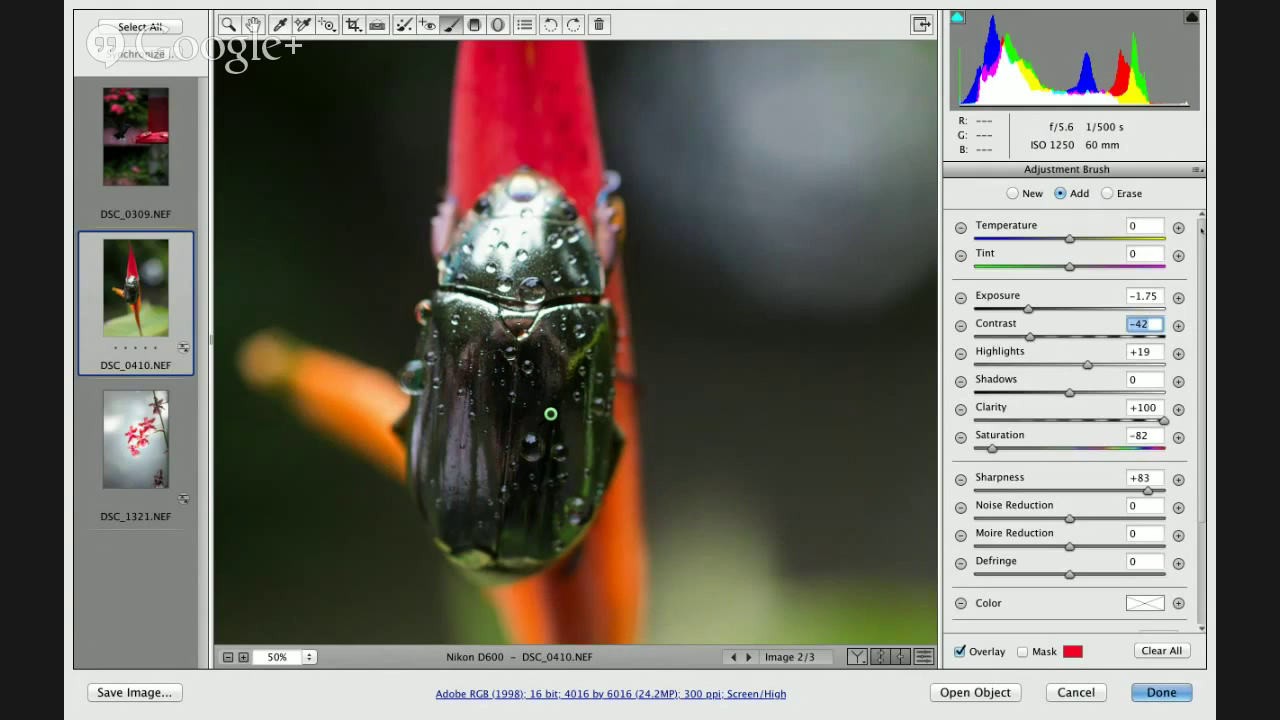
{"action": "left_click_drag", "start_coordinate": [1069, 267], "coordinate": [1036, 267]}
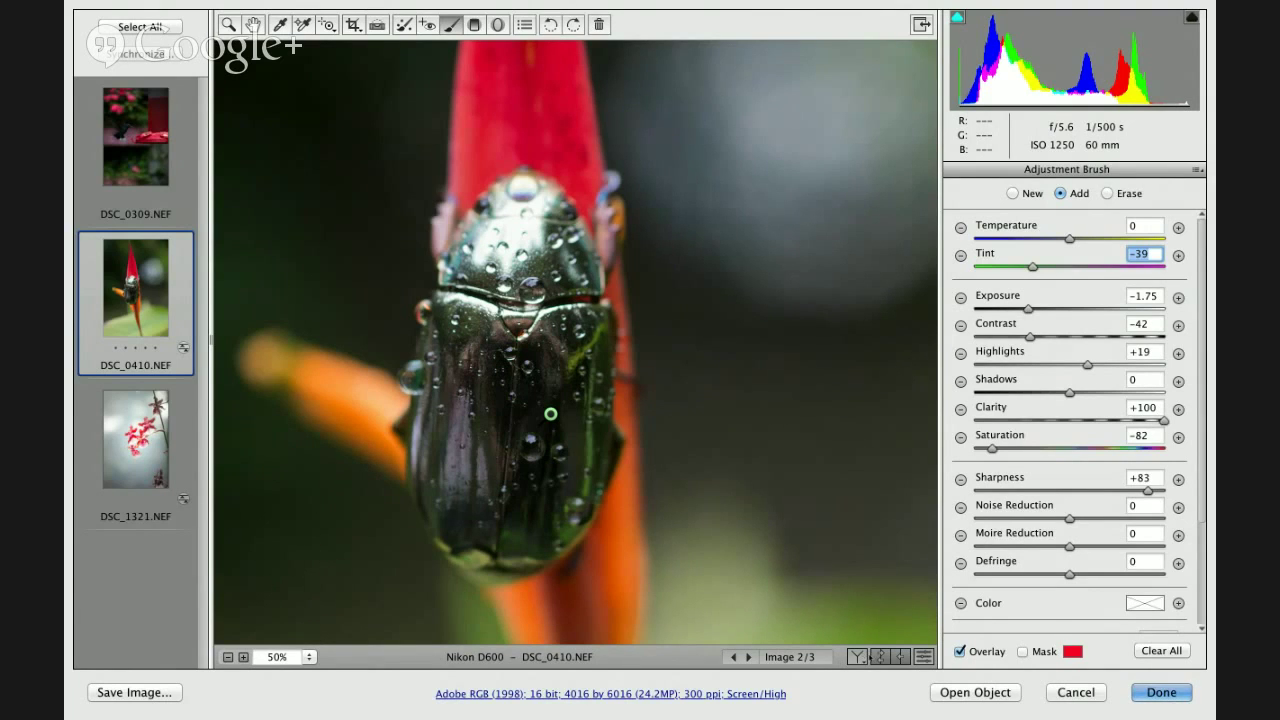
{"action": "left_click", "coordinate": [857, 656]}
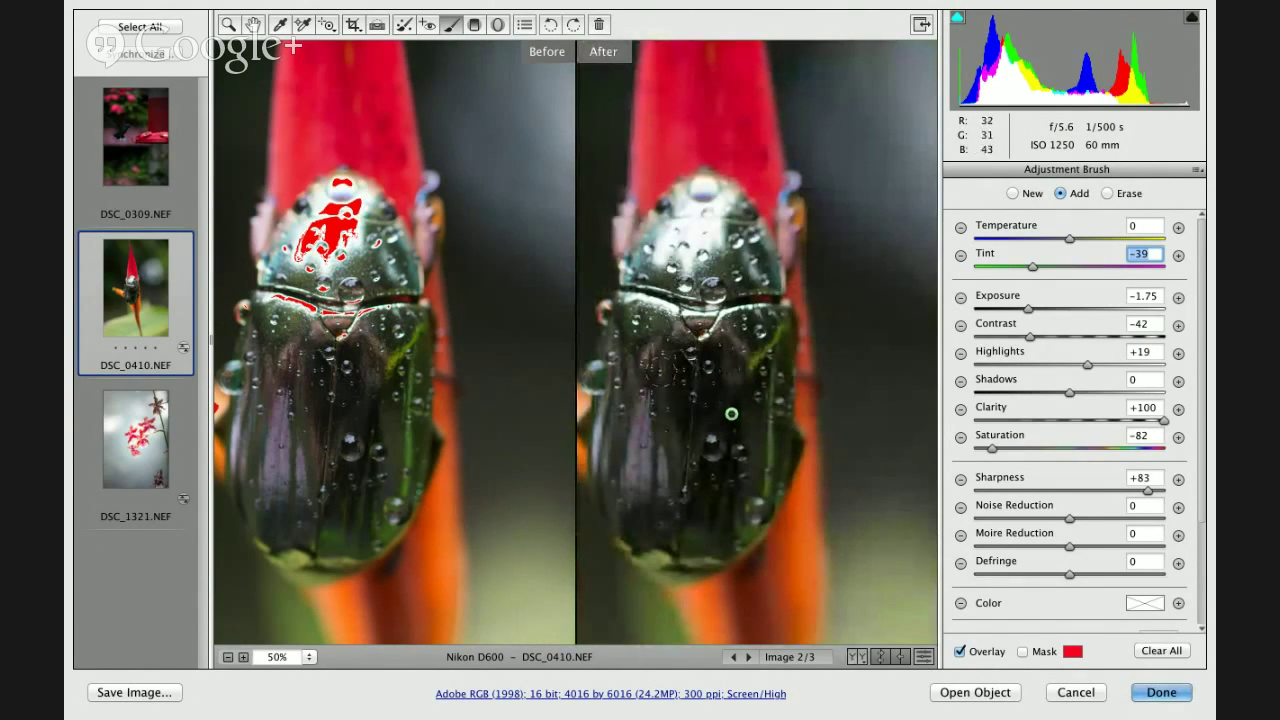
{"action": "left_click", "coordinate": [1161, 692]}
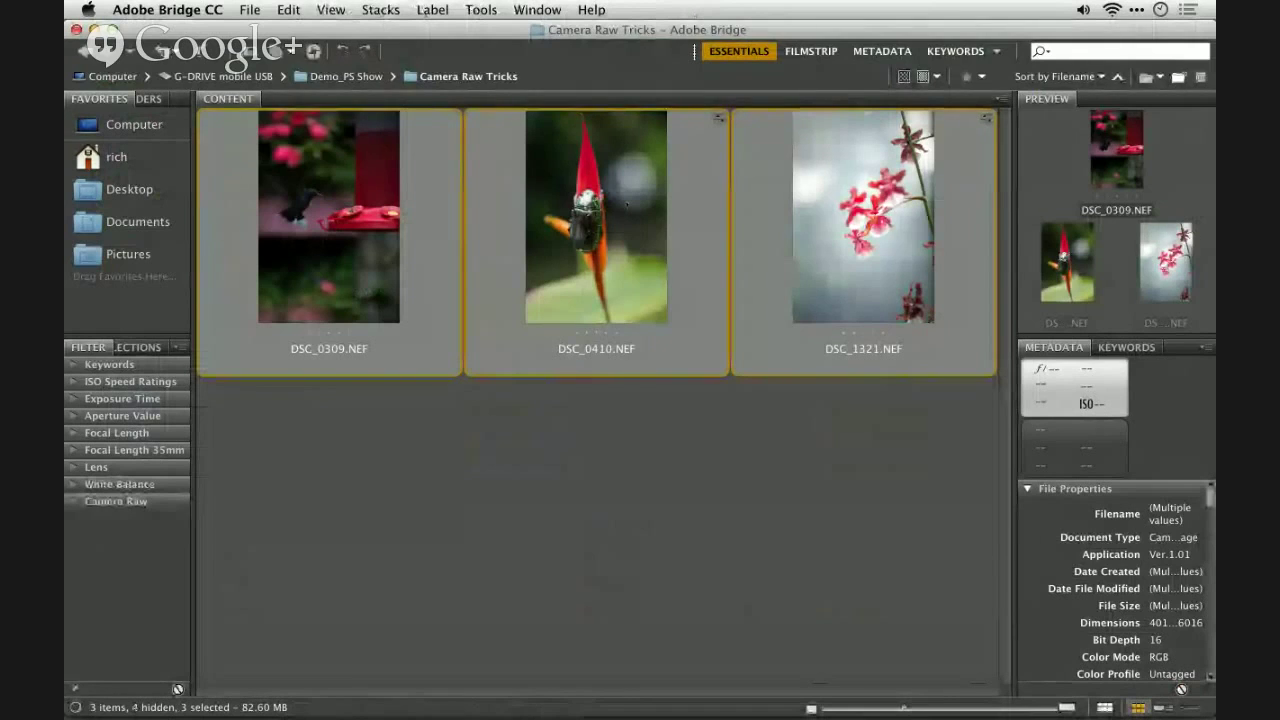
{"action": "key", "text": "super+Tab"}
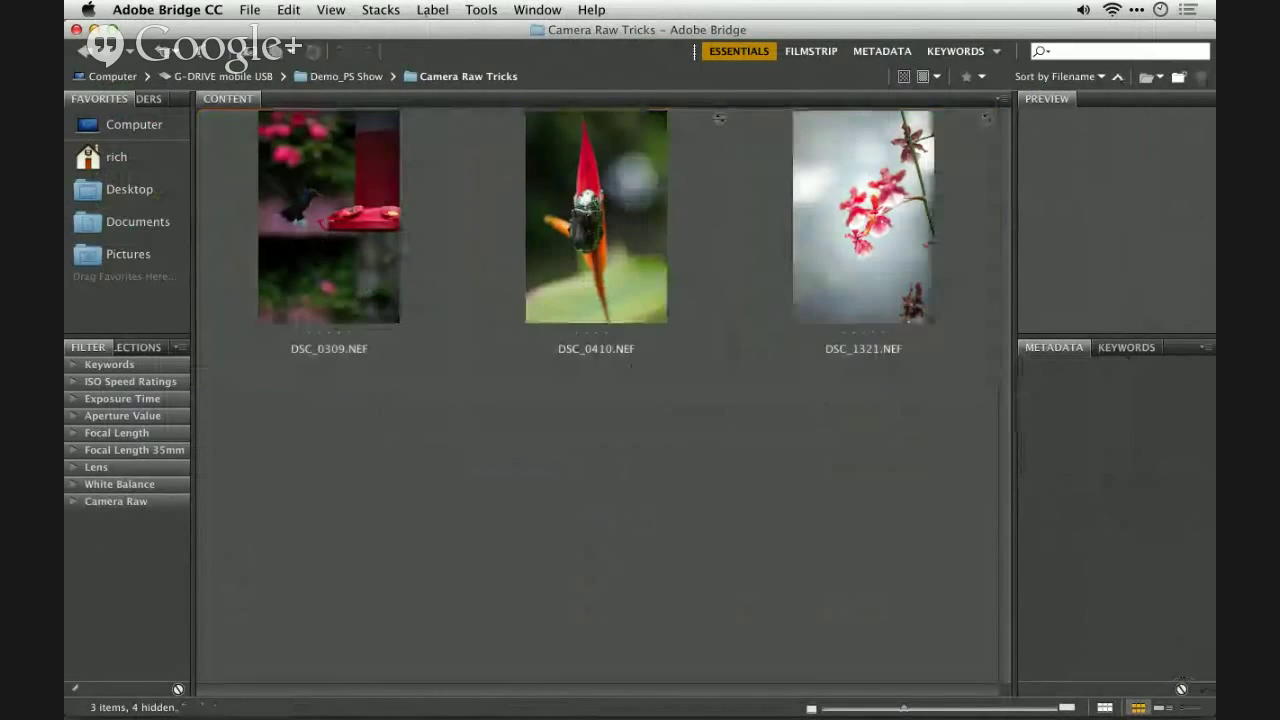
{"action": "left_click", "coordinate": [629, 266]}
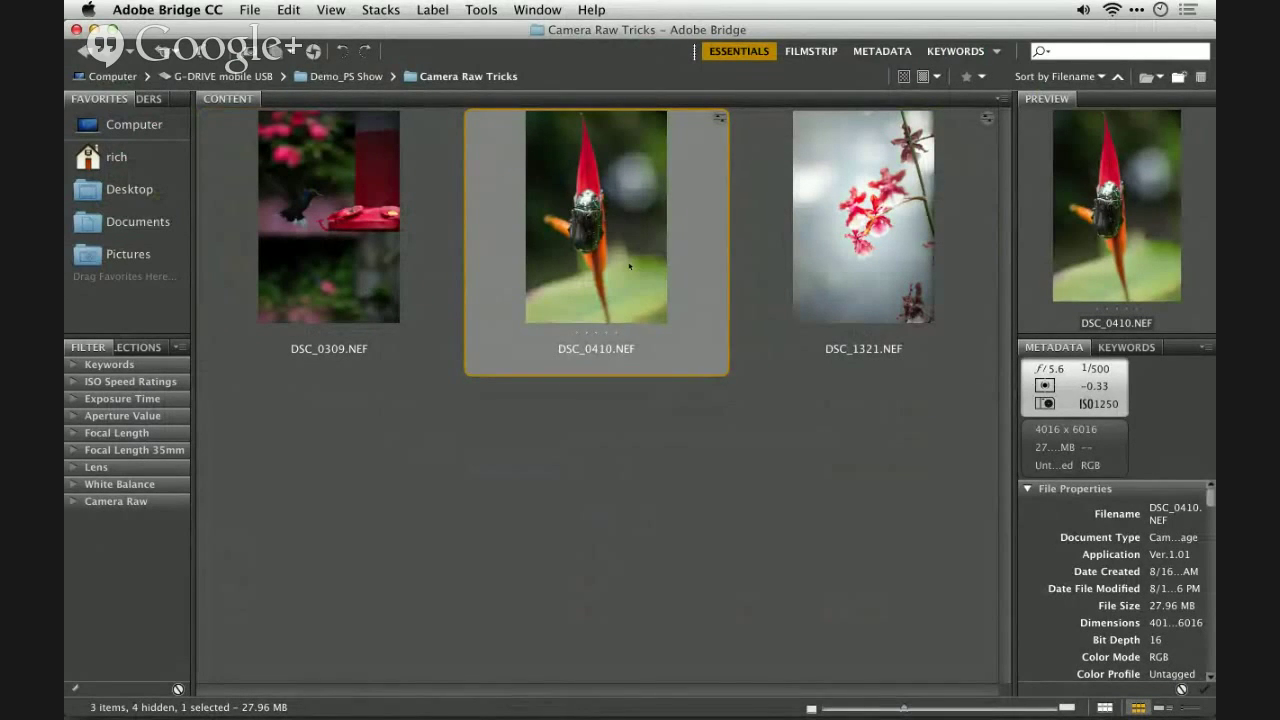
{"action": "right_click", "coordinate": [629, 266]}
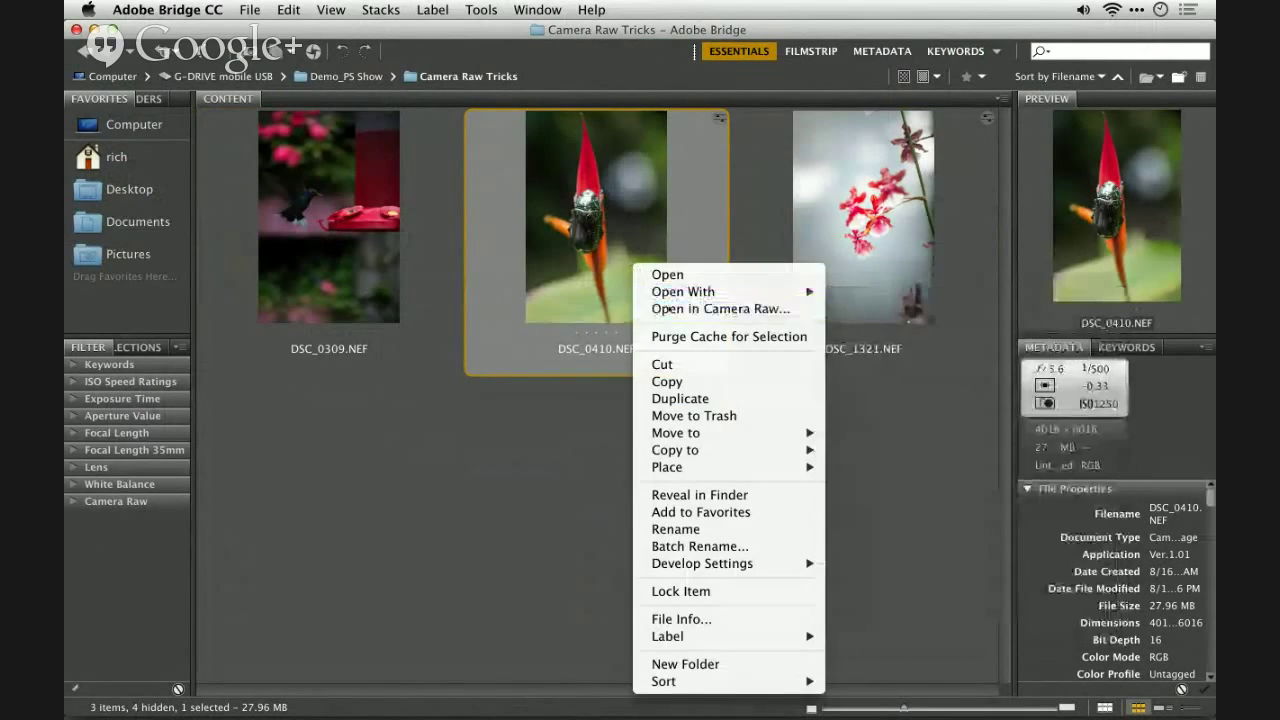
{"action": "left_click", "coordinate": [669, 308]}
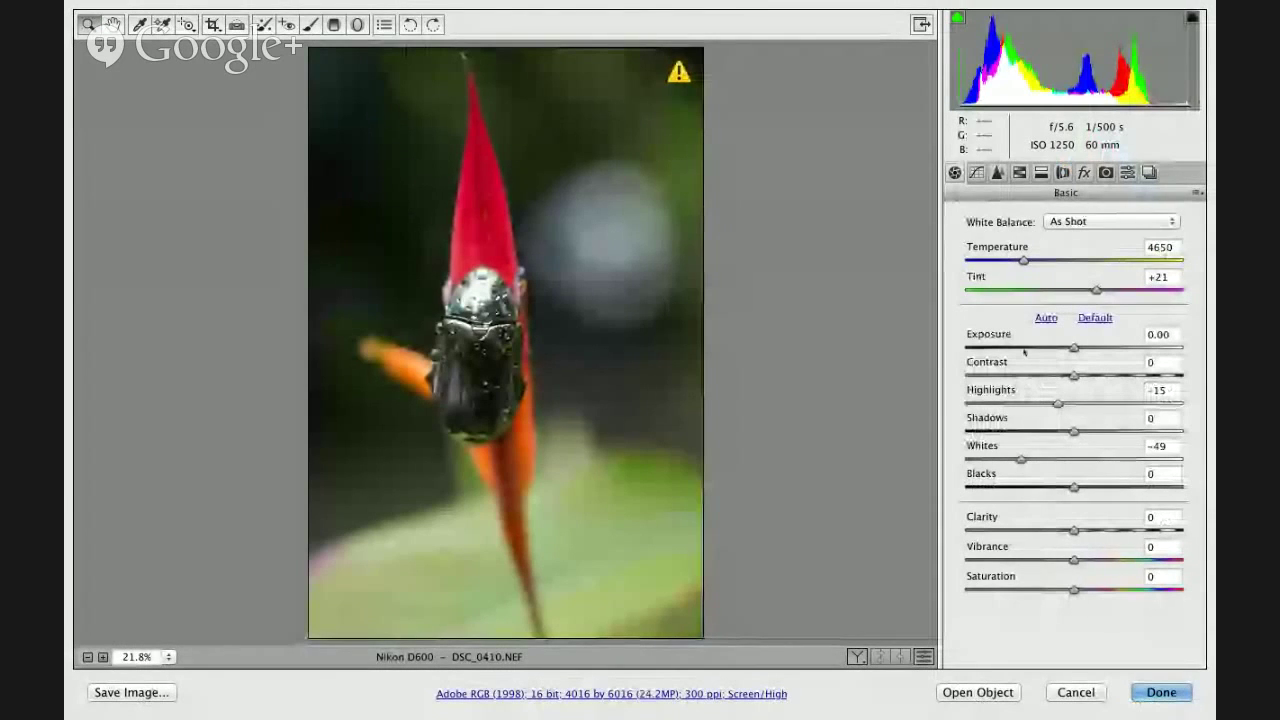
{"action": "left_click", "coordinate": [264, 24]}
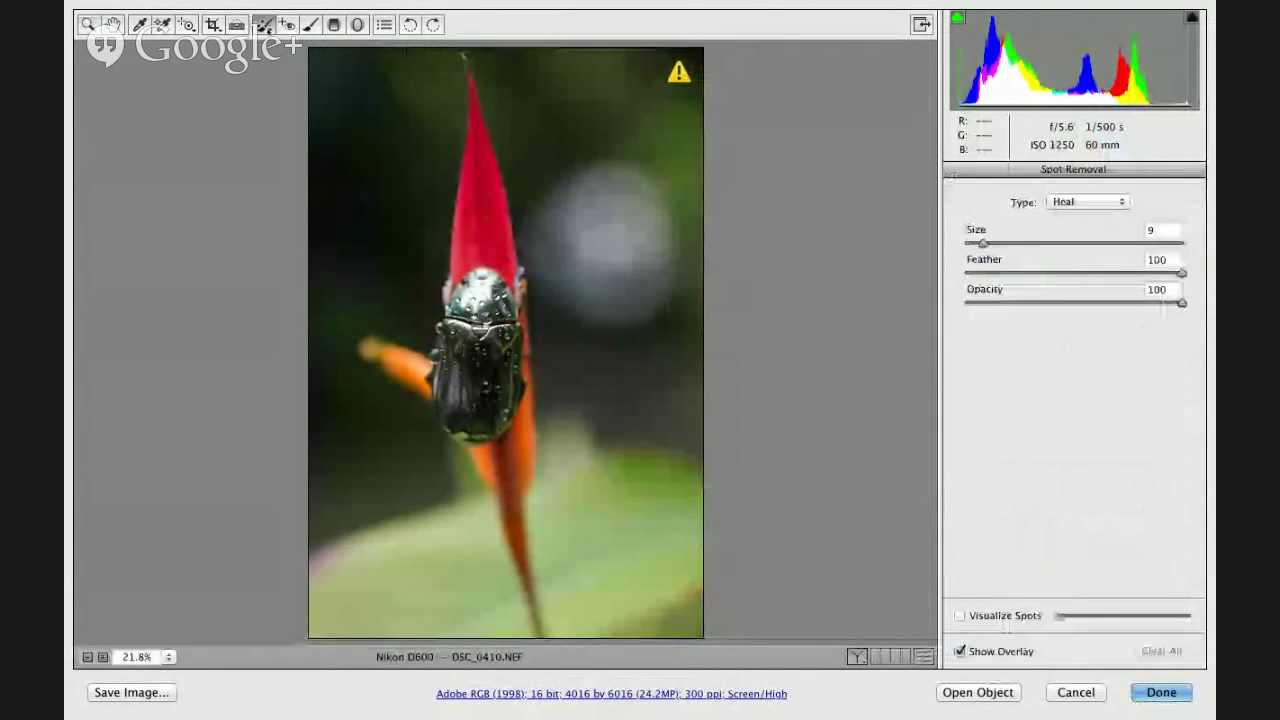
{"action": "left_click", "coordinate": [310, 24]}
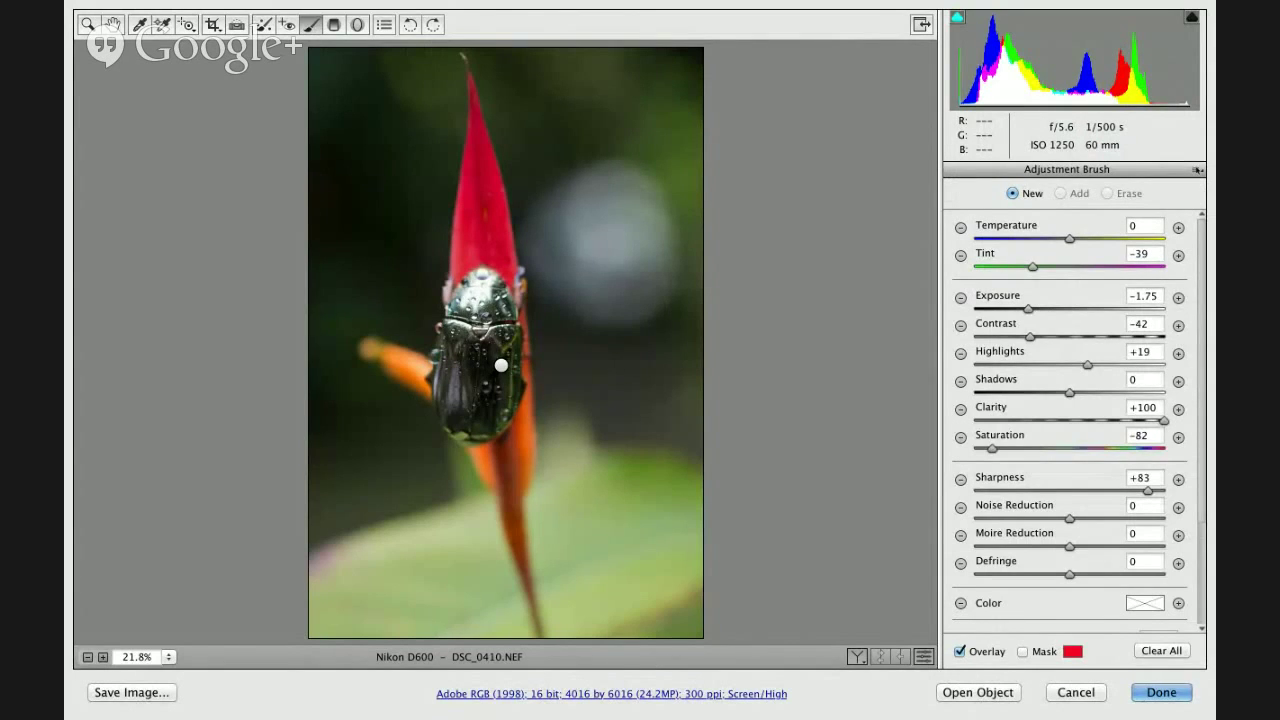
{"action": "left_click", "coordinate": [1196, 170]}
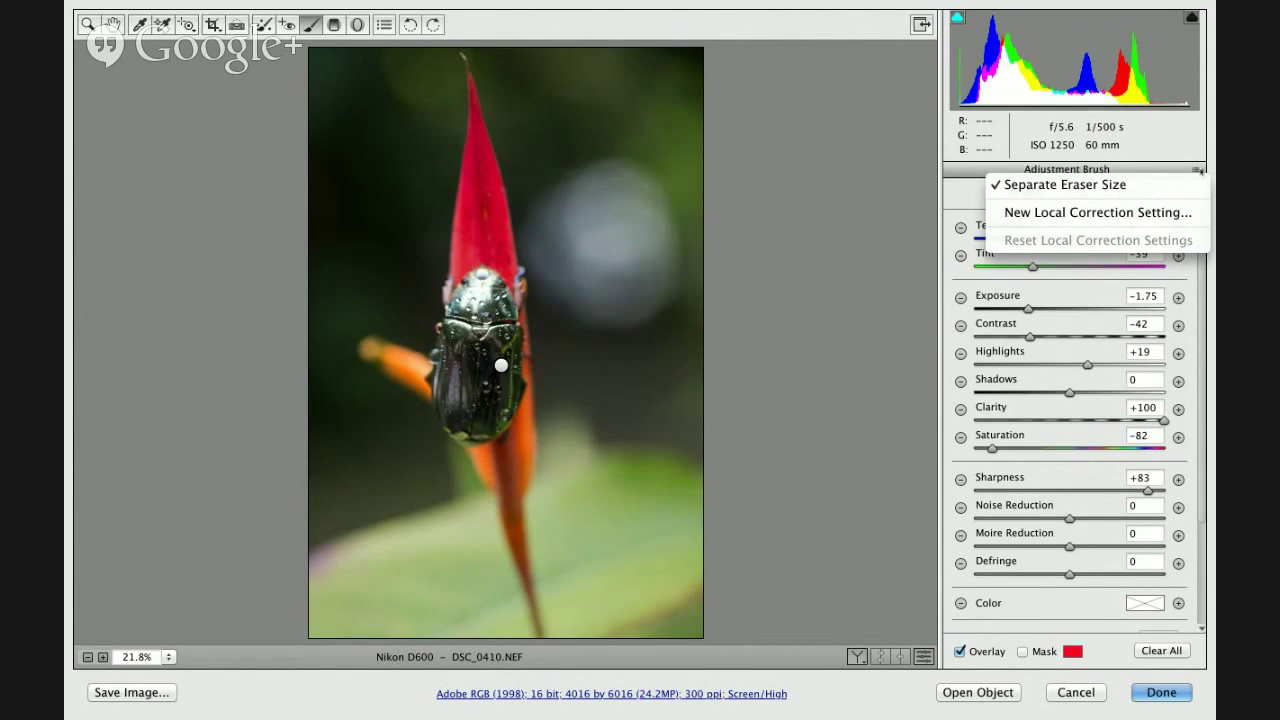
{"action": "key", "text": "Escape"}
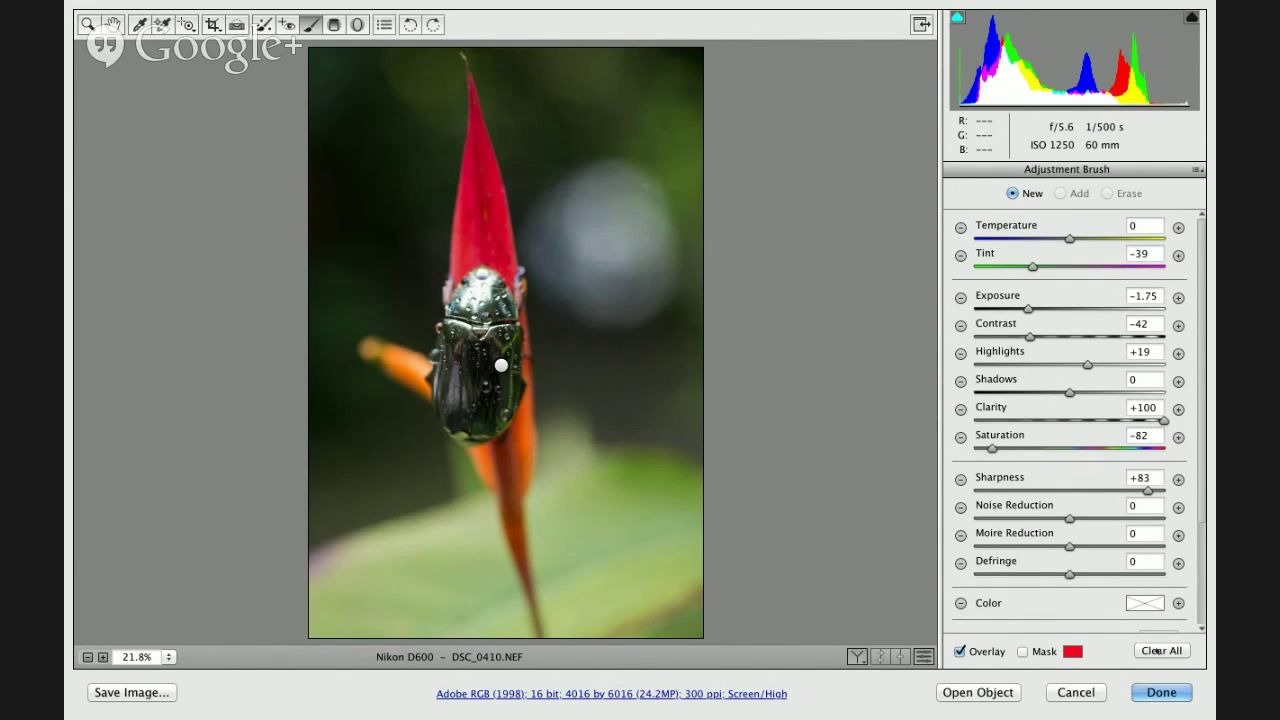
{"action": "scroll", "coordinate": [1070, 420], "scroll_direction": "down", "scroll_amount": 3}
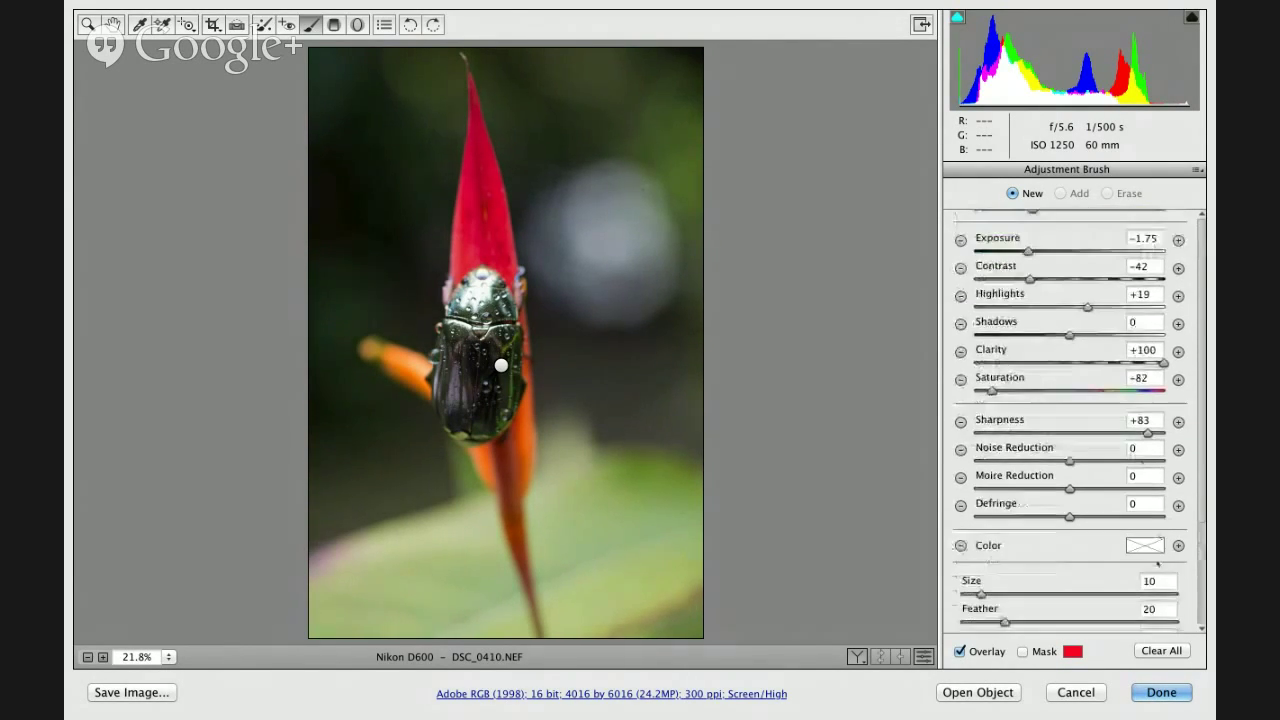
{"action": "left_click", "coordinate": [1076, 692]}
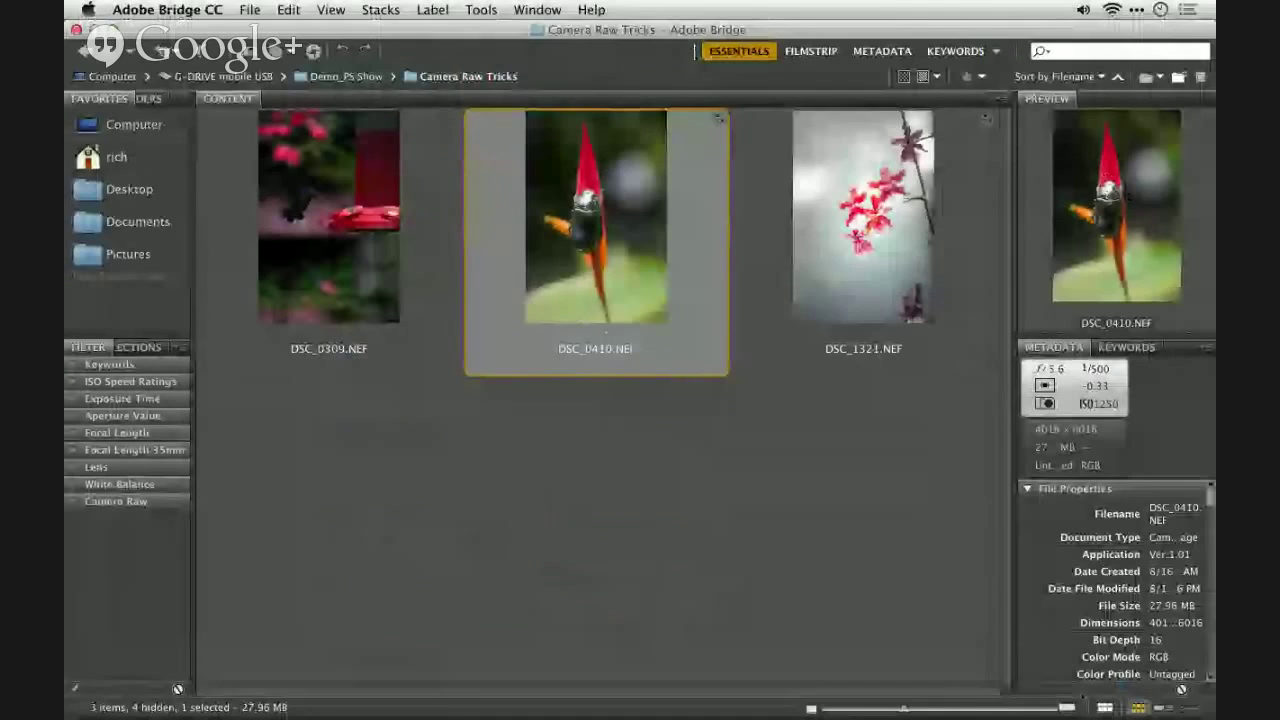
Clear the photo selection and purge the video cache via Edit > Purge > Video Cache
{"action": "left_click", "coordinate": [684, 429]}
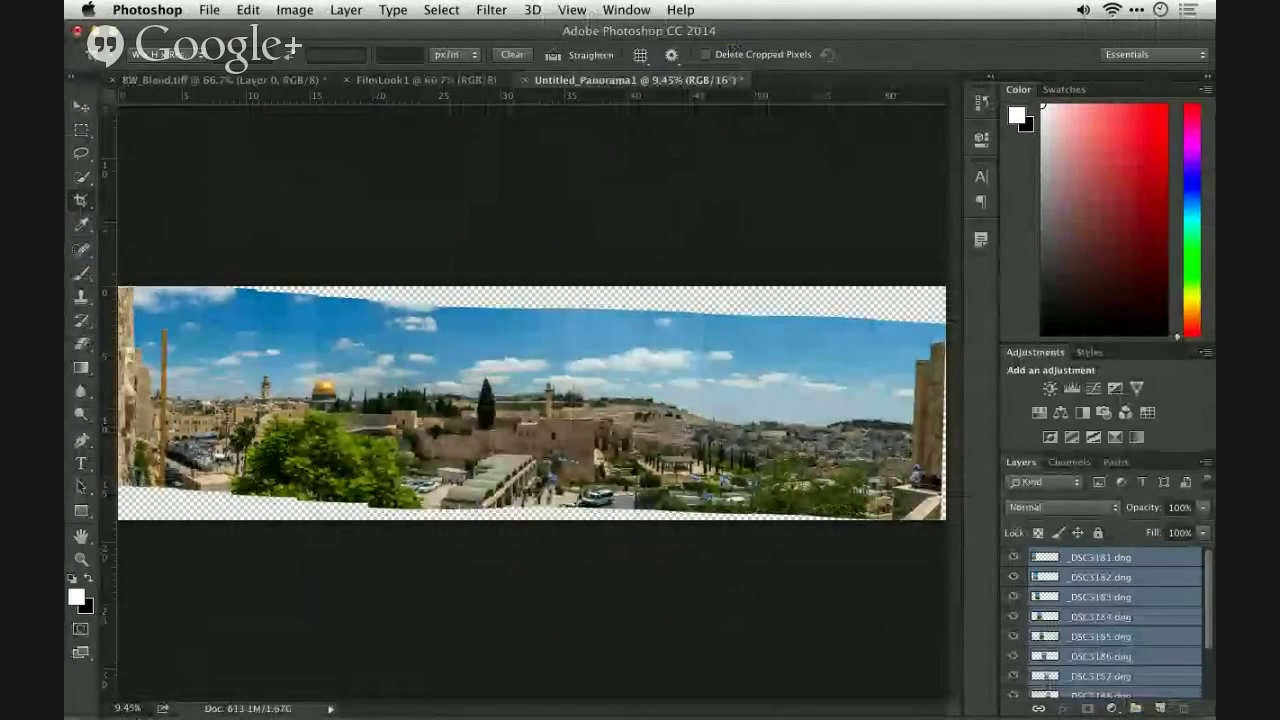
{"action": "scroll", "coordinate": [1113, 588], "scroll_direction": "down", "scroll_amount": 3}
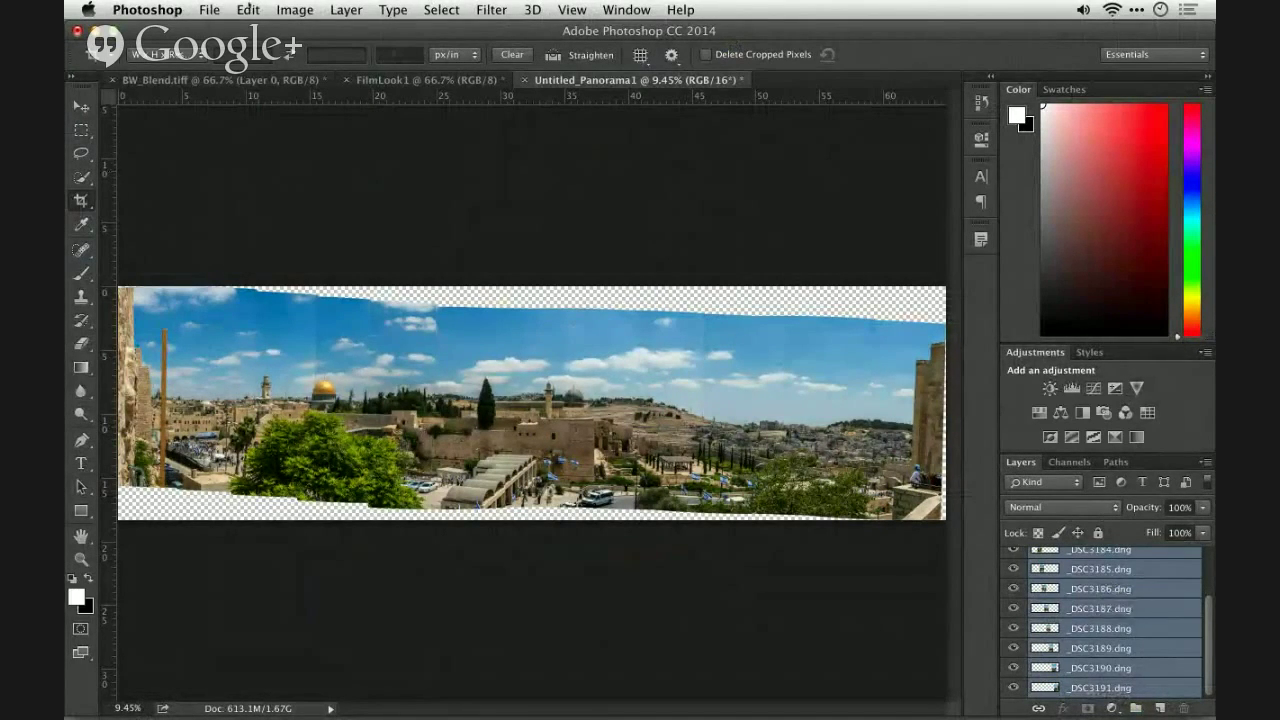
{"action": "left_click", "coordinate": [248, 10]}
{"action": "mouse_move", "coordinate": [360, 520]}
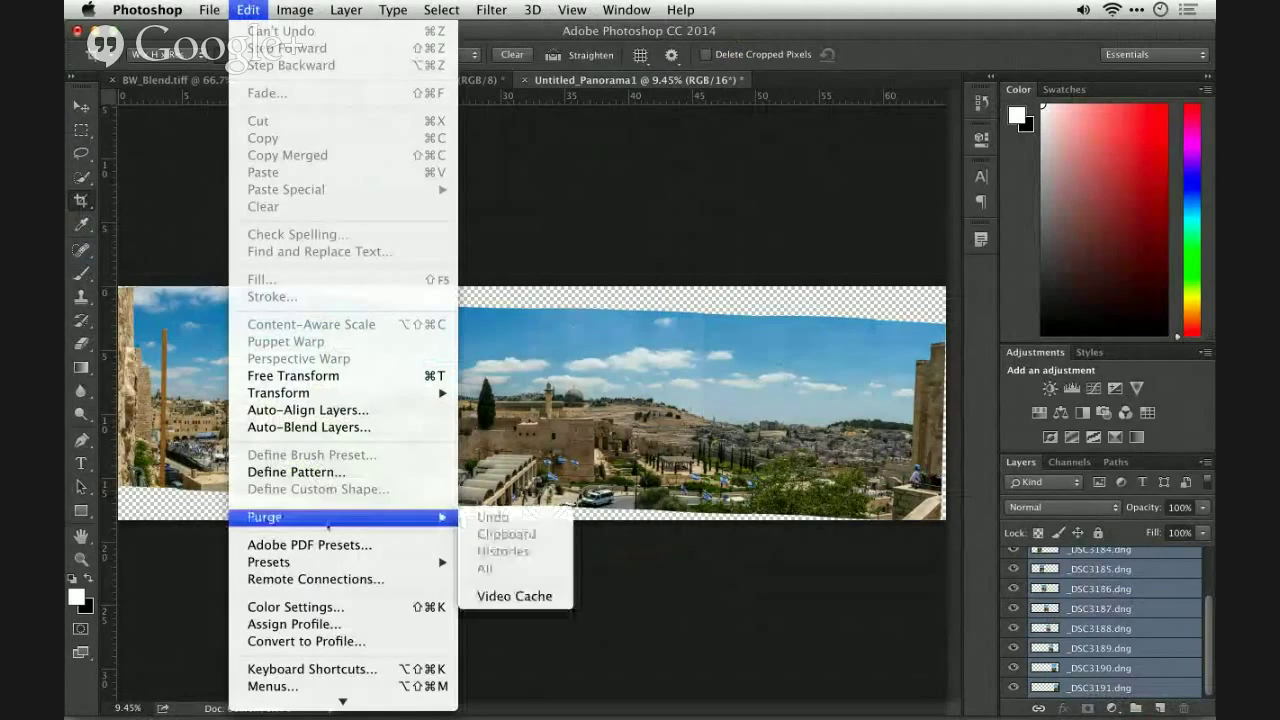
{"action": "left_click", "coordinate": [500, 595]}
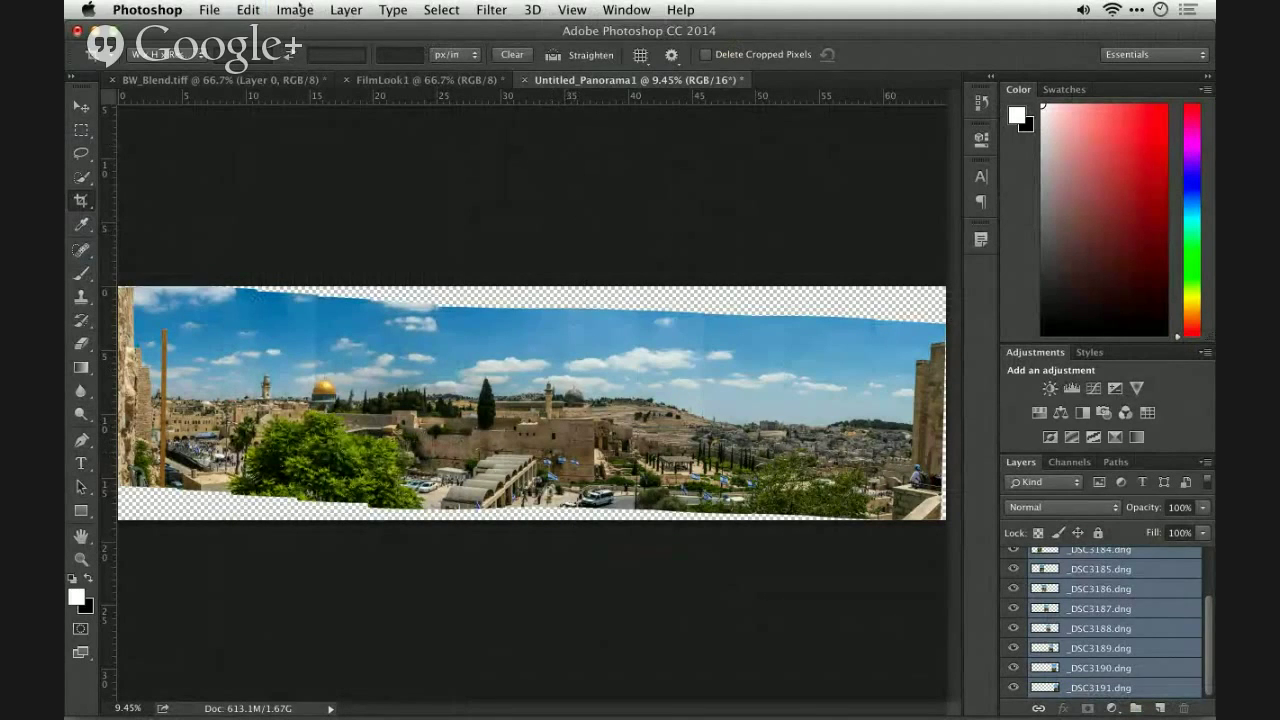
{"action": "left_click", "coordinate": [297, 9]}
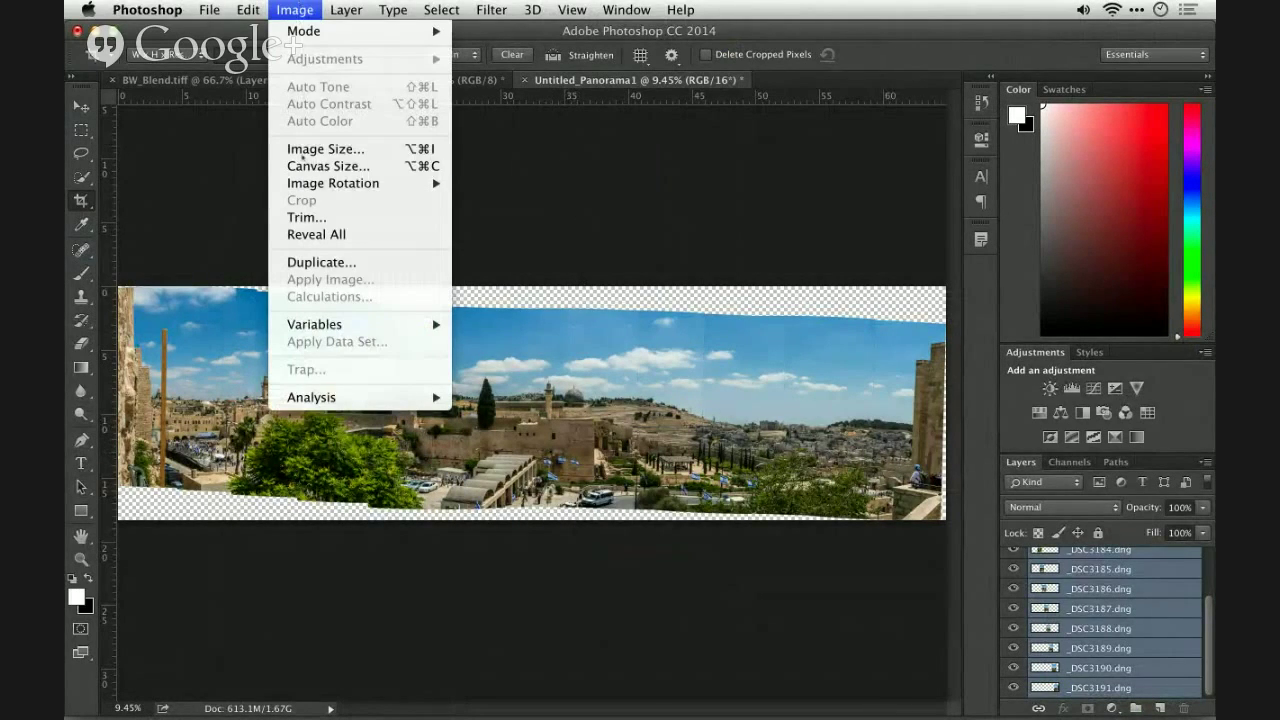
Resize the panorama to 50 percent in Image Size with linked proportions, shrinking it to 151.3M
{"action": "left_click", "coordinate": [325, 148]}
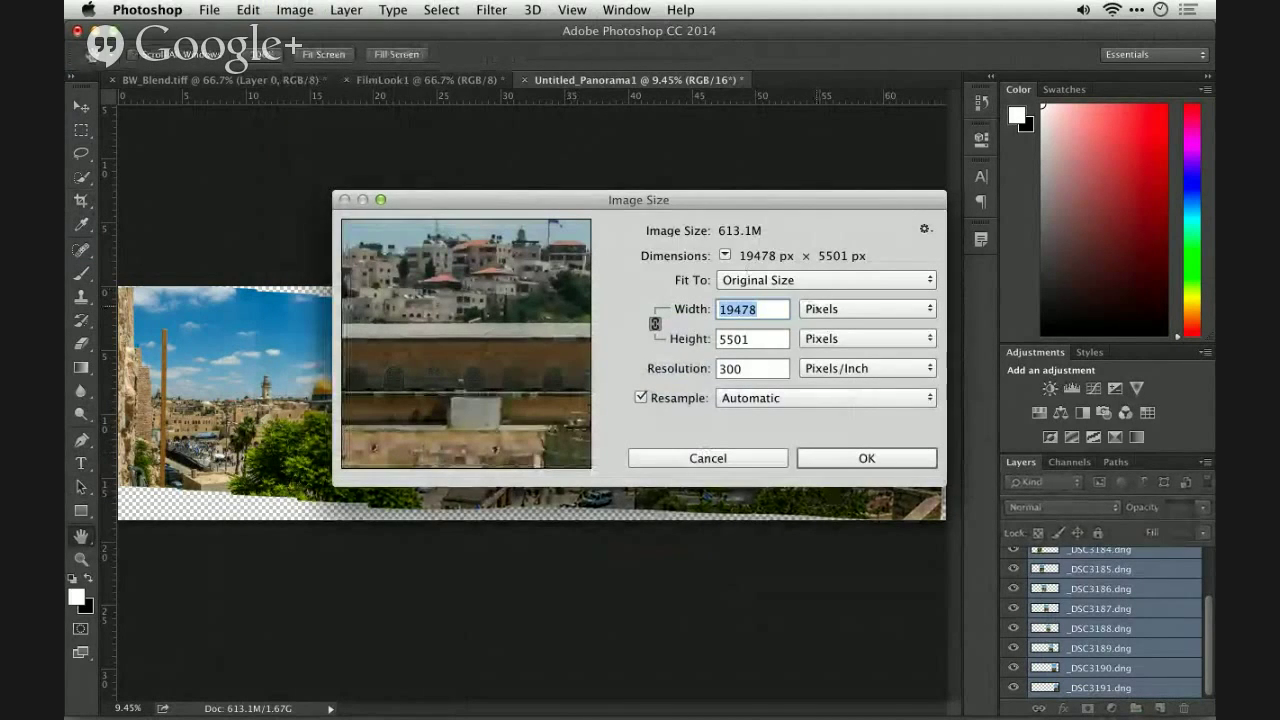
{"action": "left_click", "coordinate": [806, 308]}
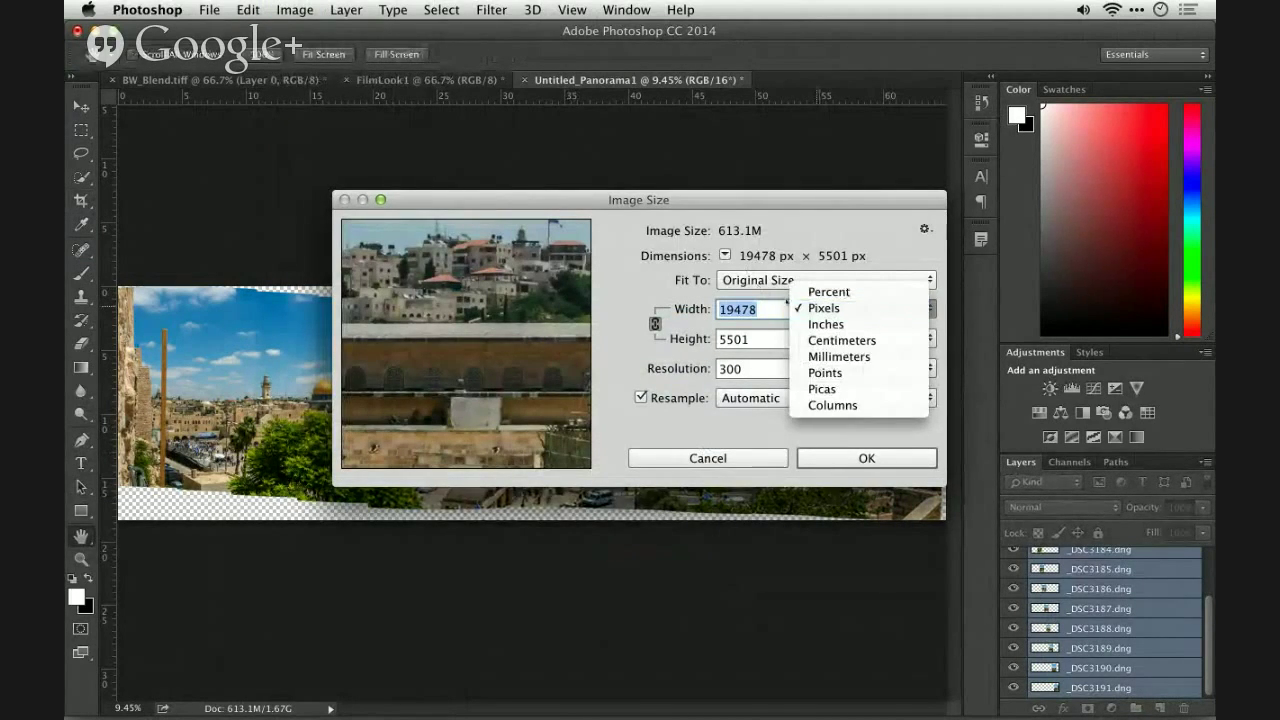
{"action": "left_click", "coordinate": [820, 324]}
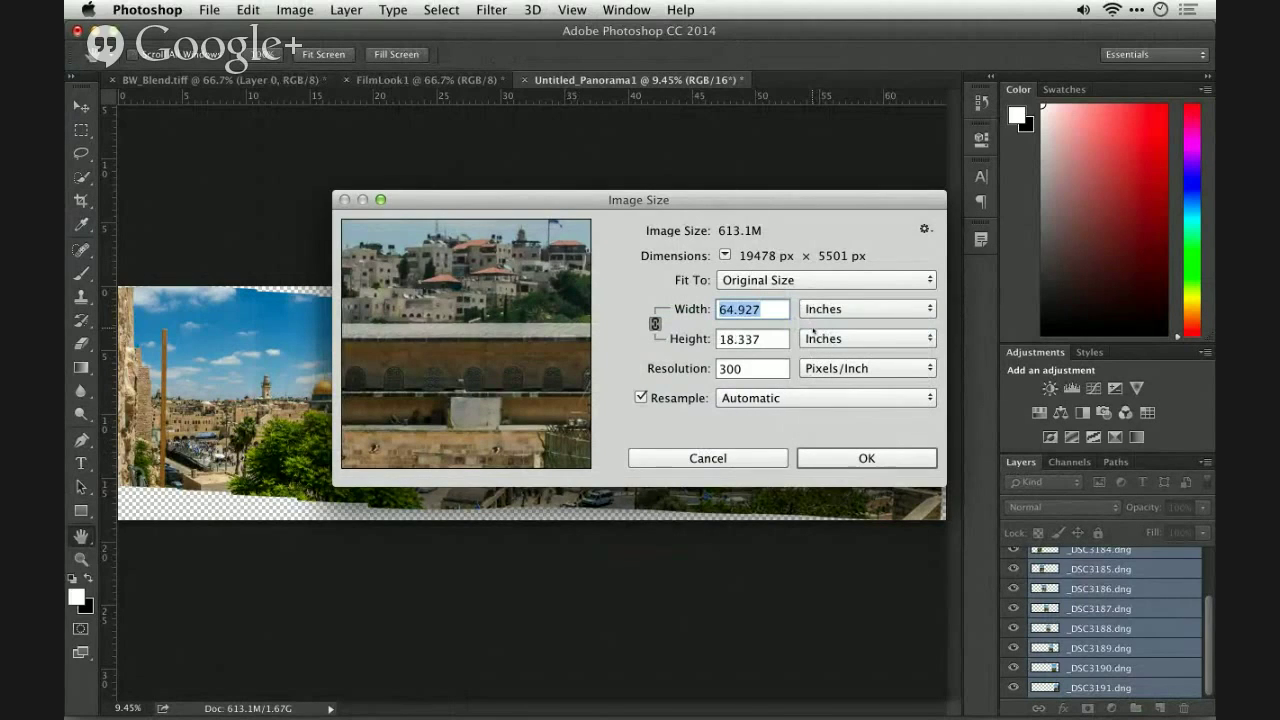
{"action": "left_click", "coordinate": [797, 283]}
{"action": "left_click", "coordinate": [797, 284]}
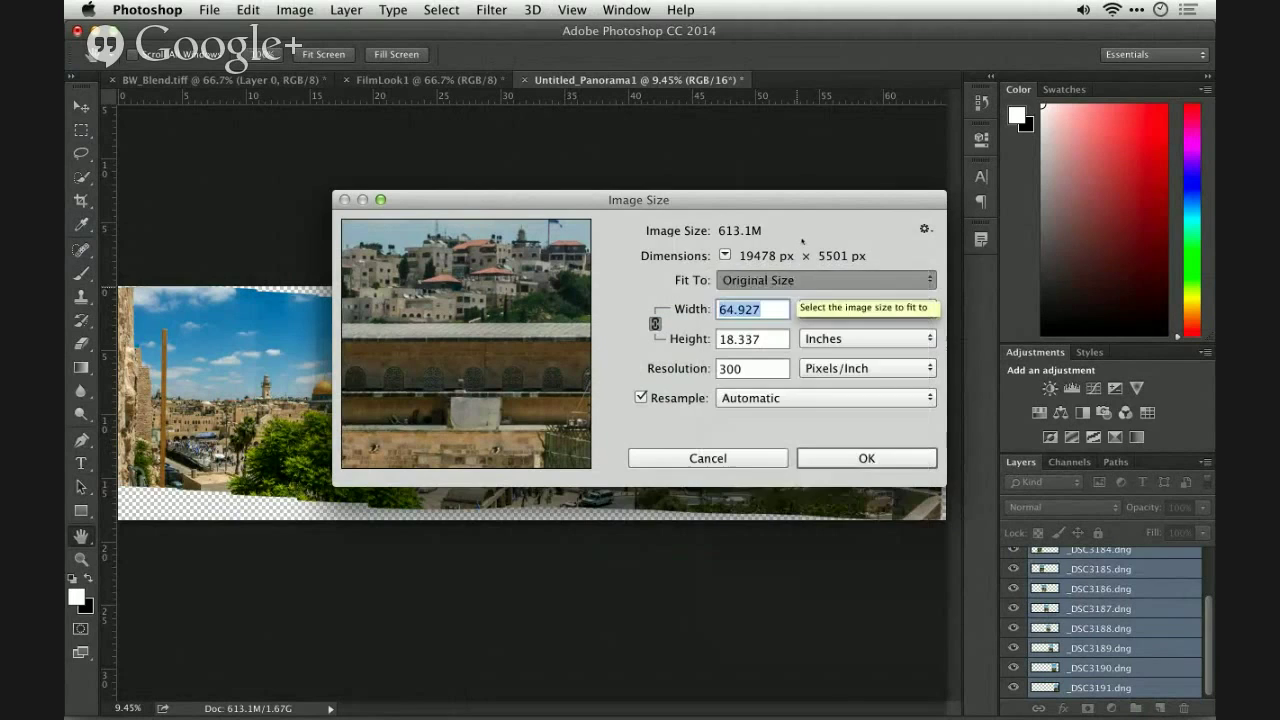
{"action": "left_click", "coordinate": [828, 310]}
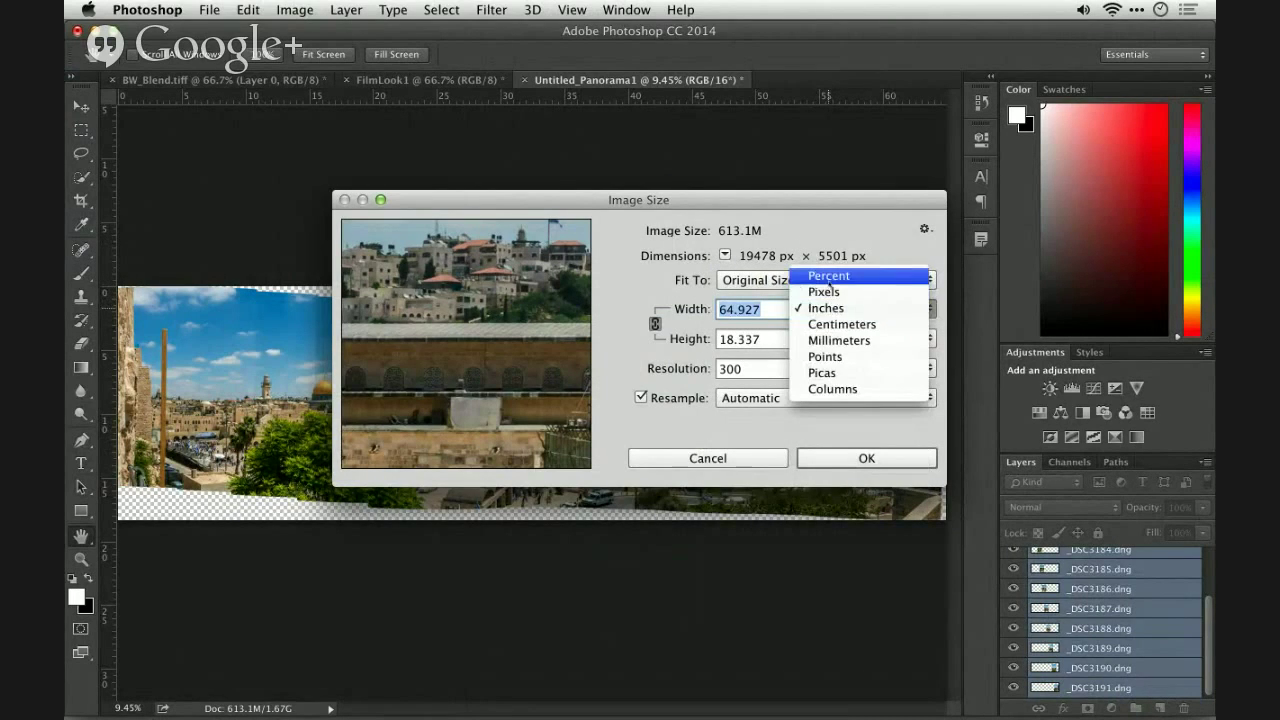
{"action": "left_click", "coordinate": [829, 280]}
{"action": "type", "text": "50"}
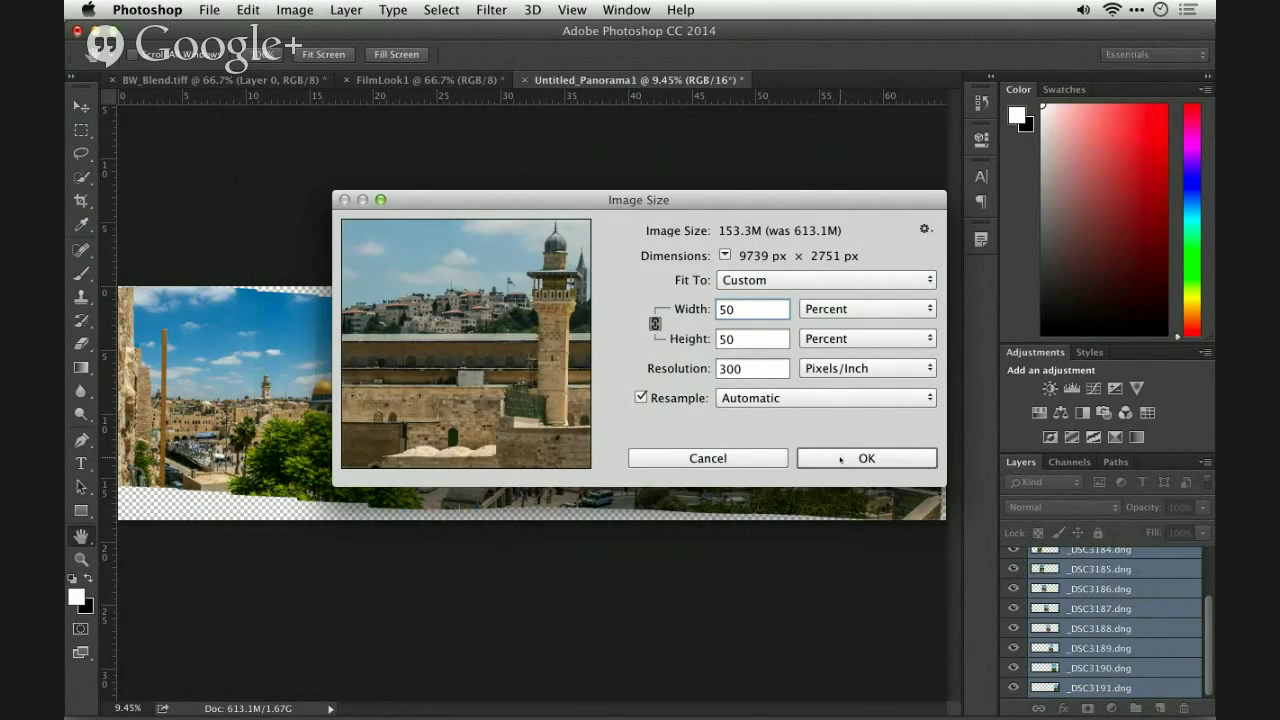
{"action": "left_click", "coordinate": [841, 458]}
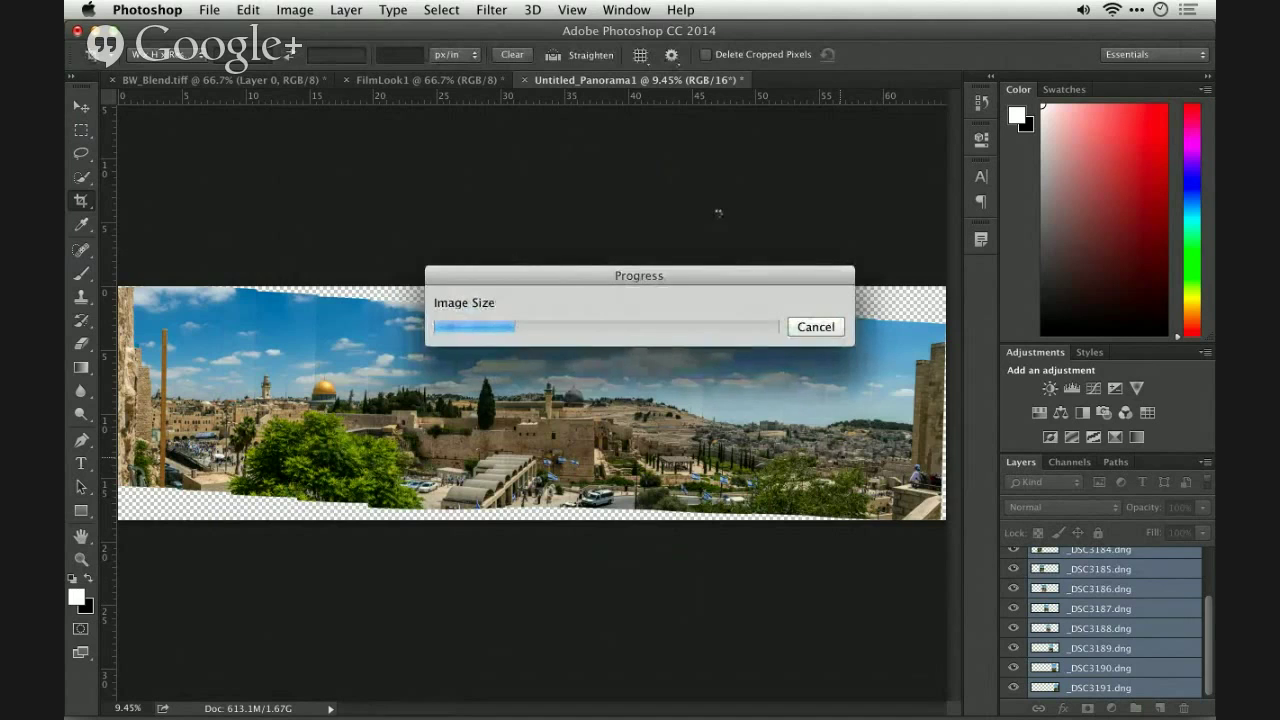
{"action": "key", "text": "super+Tab"}
{"action": "key", "text": "super+shift+Tab"}
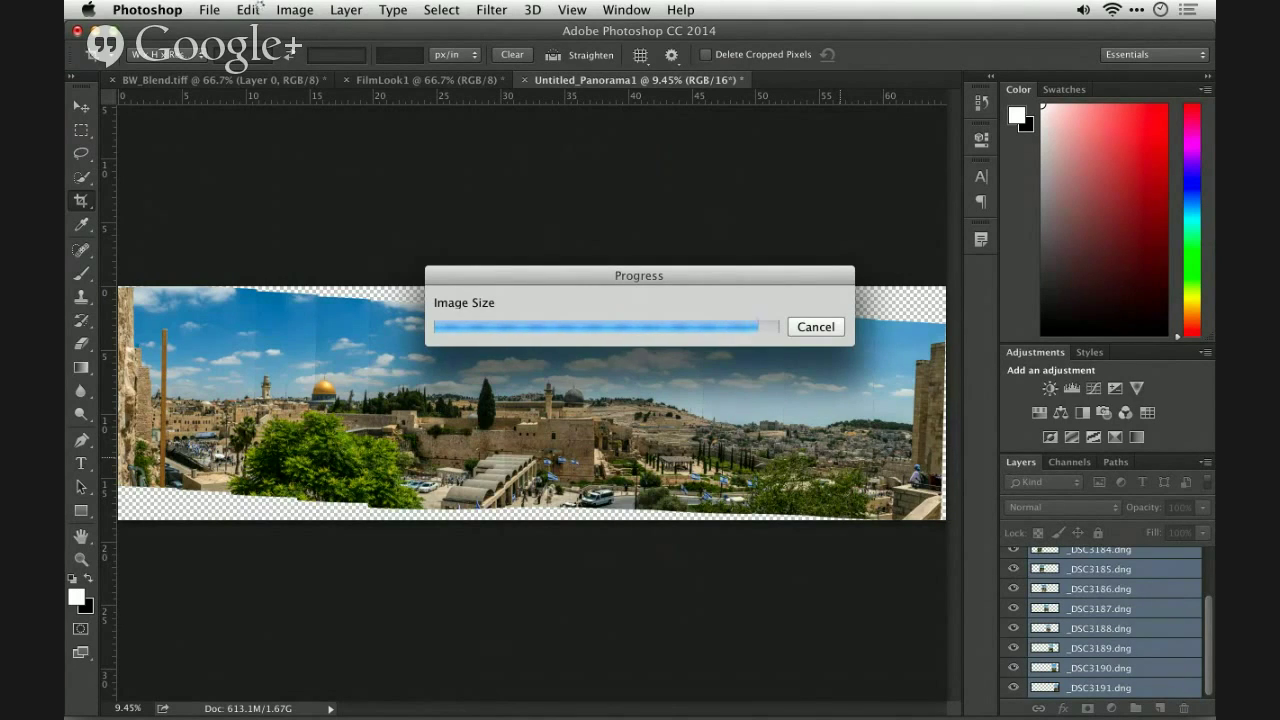
{"action": "key", "text": "super+plus"}
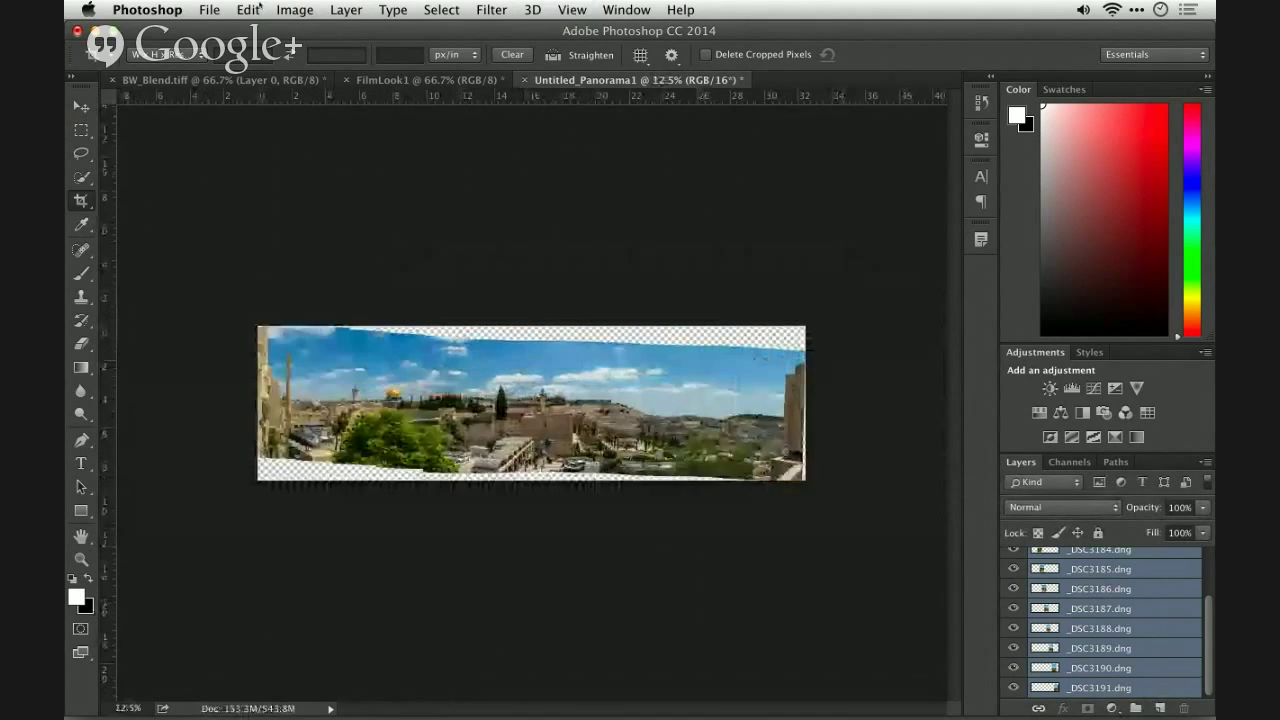
Fit the panorama in view and Auto-Blend its layers as Panorama with Seamless Tones and Colors
{"action": "key", "text": "super+plus"}
{"action": "key", "text": "super+plus"}
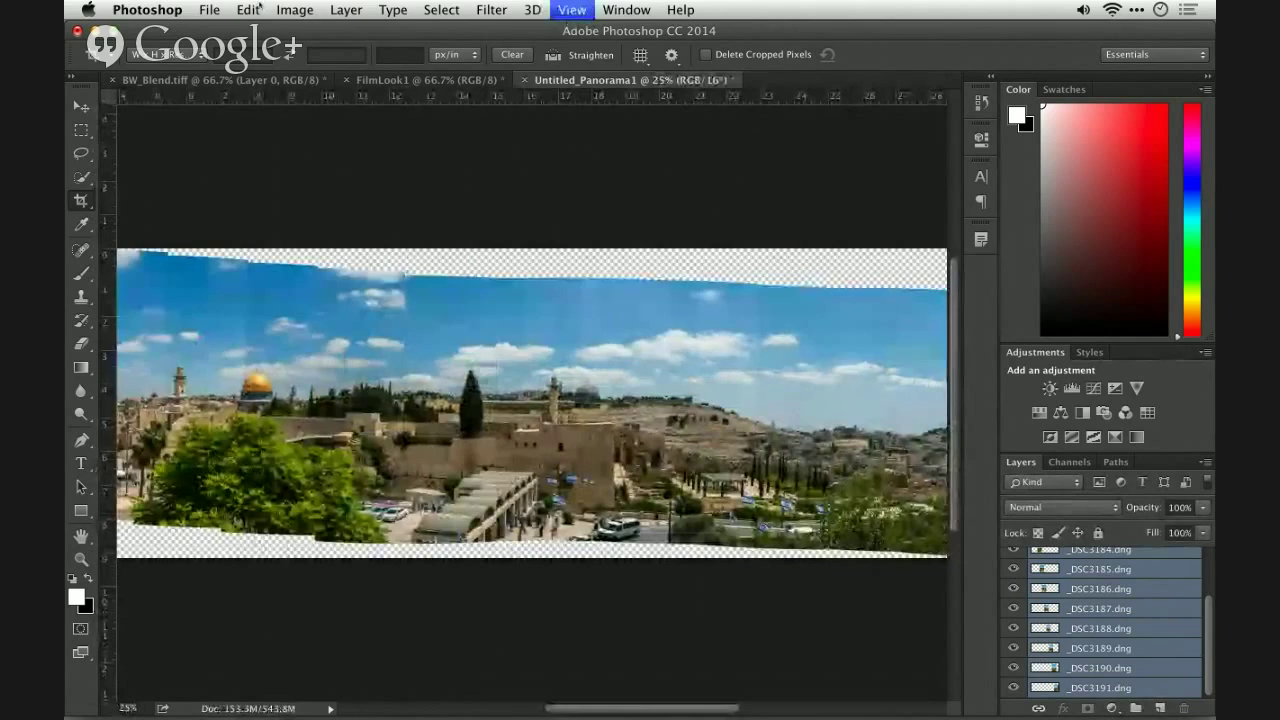
{"action": "key", "text": "super+minus"}
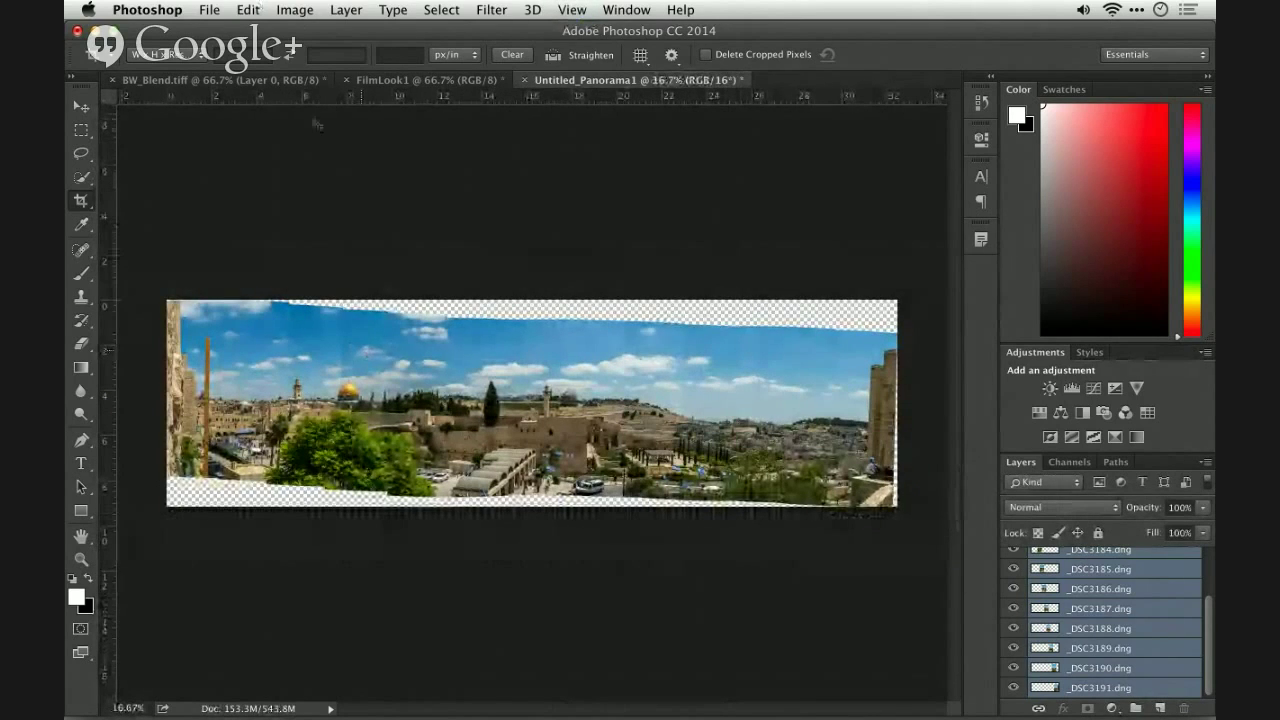
{"action": "left_click", "coordinate": [250, 10]}
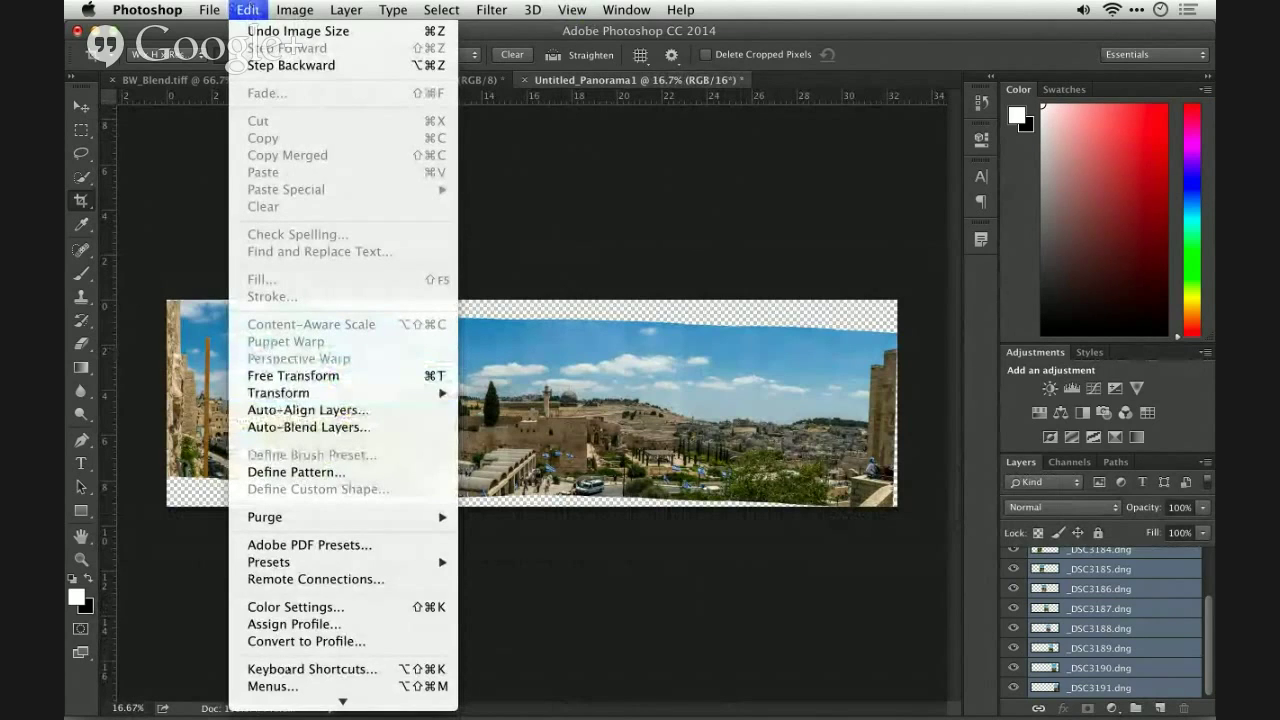
{"action": "left_click", "coordinate": [305, 427]}
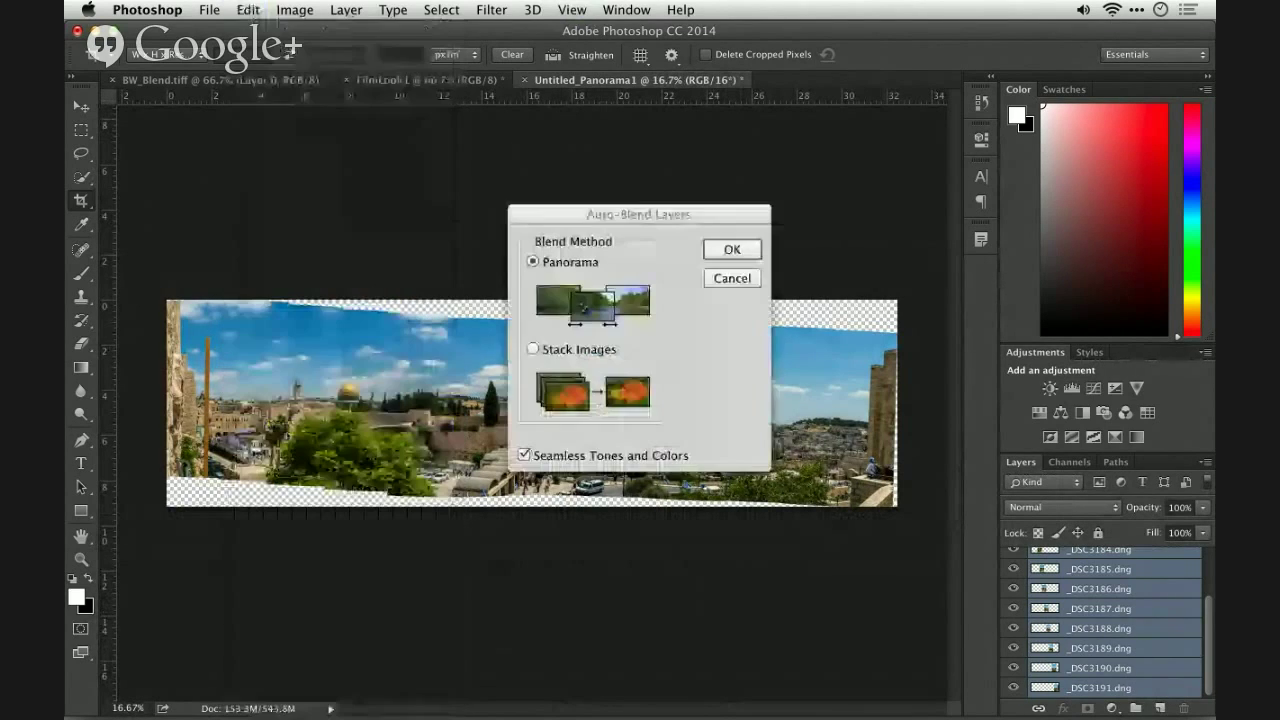
{"action": "left_click", "coordinate": [735, 249]}
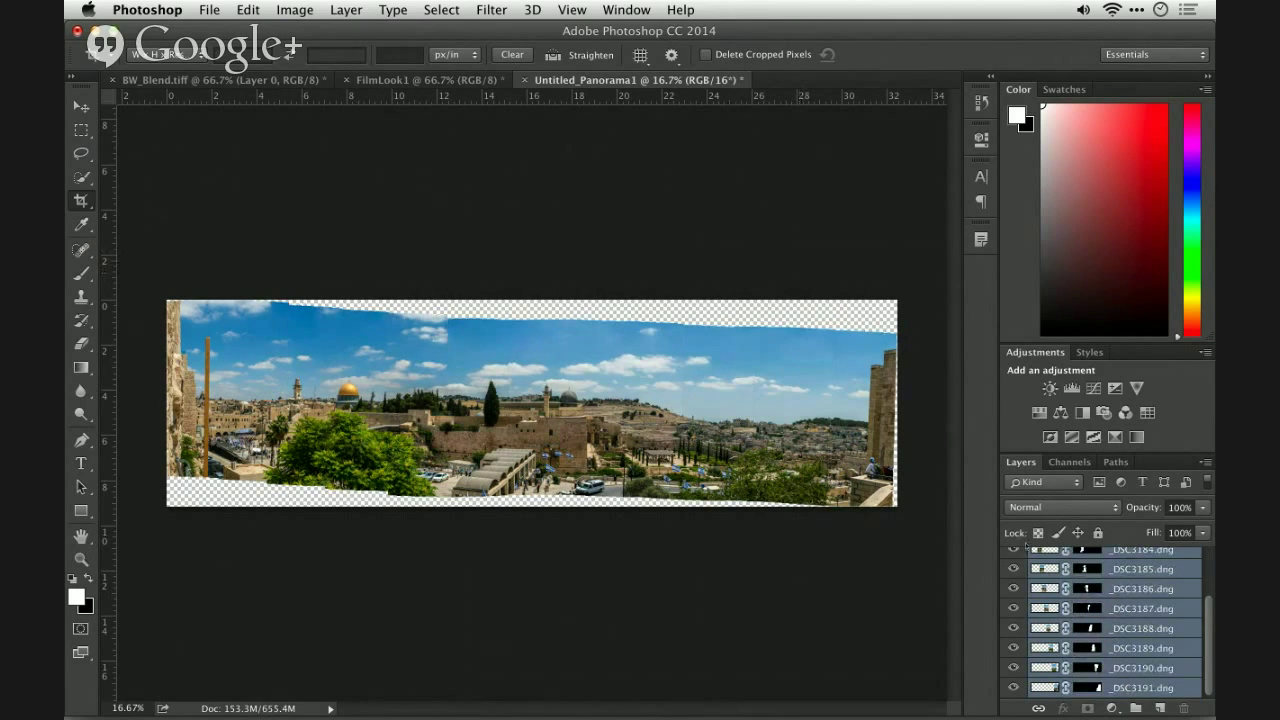
Toggle _DSC3185.dng and _DSC3186.dng visibility to check the blend, then merge the layers into _DSC3181.dng
{"action": "left_click", "coordinate": [1013, 568]}
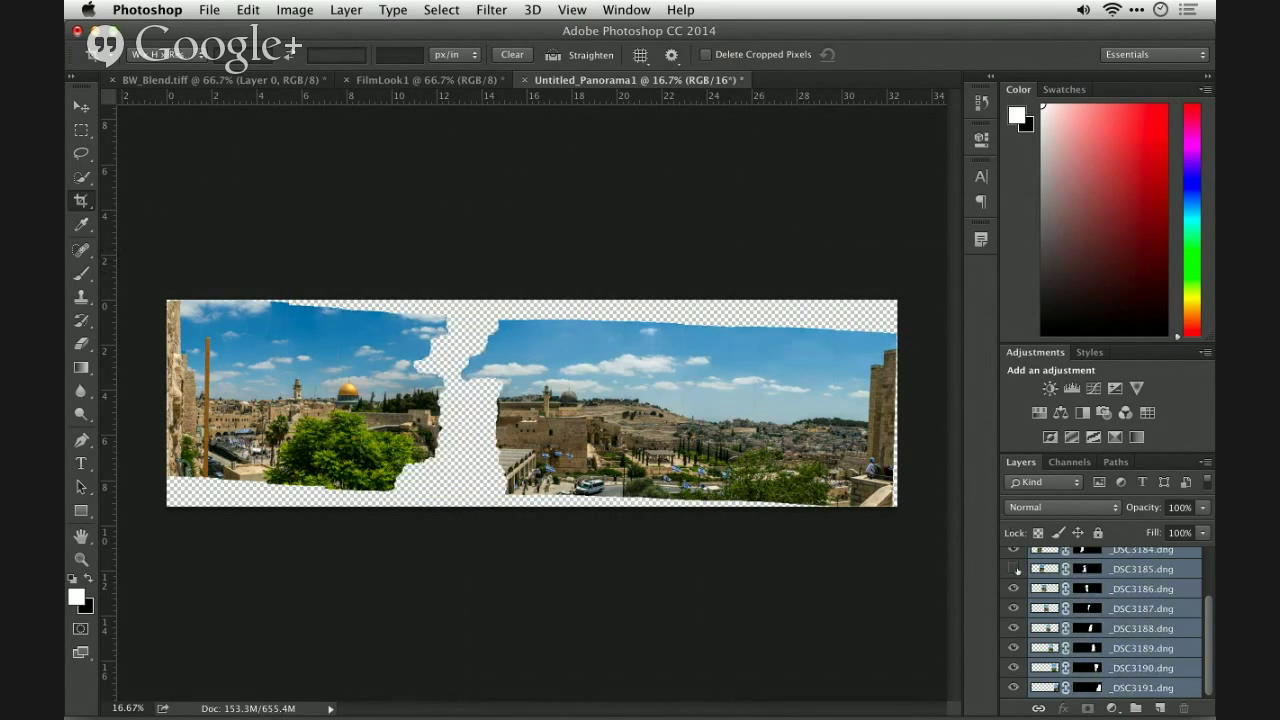
{"action": "left_click", "coordinate": [1013, 568]}
{"action": "left_click", "coordinate": [1013, 588]}
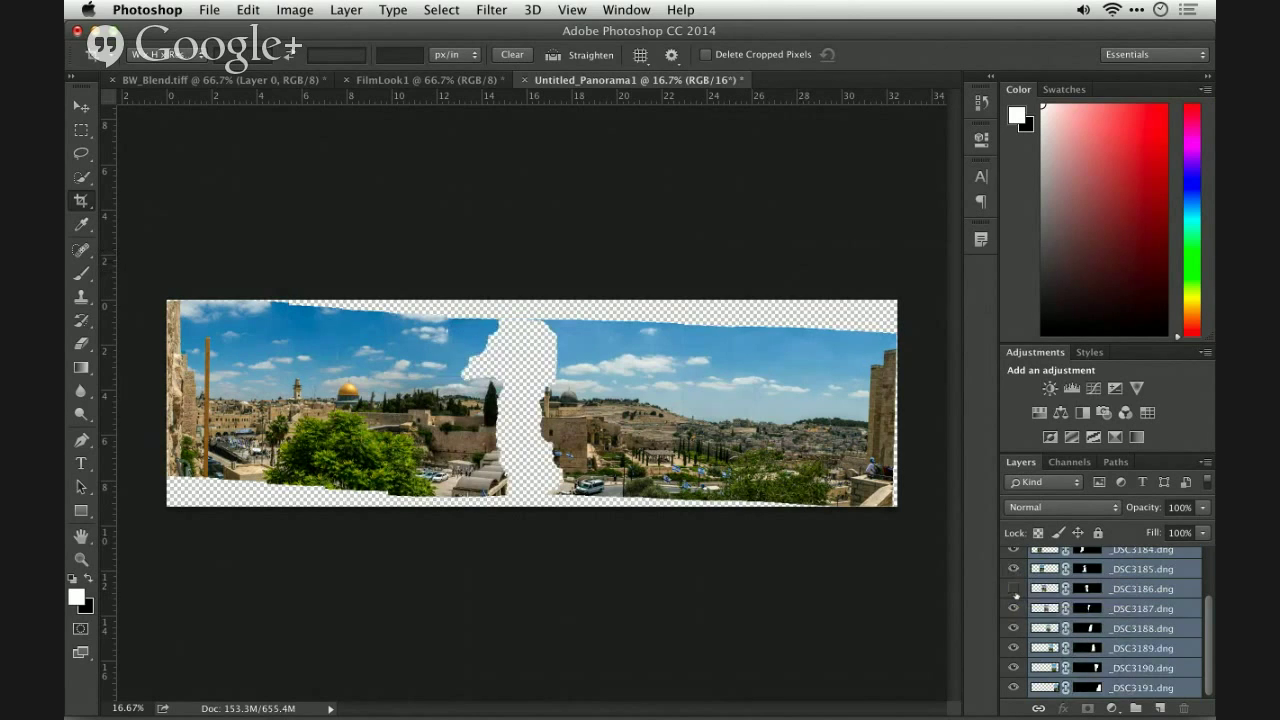
{"action": "left_click", "coordinate": [1013, 588]}
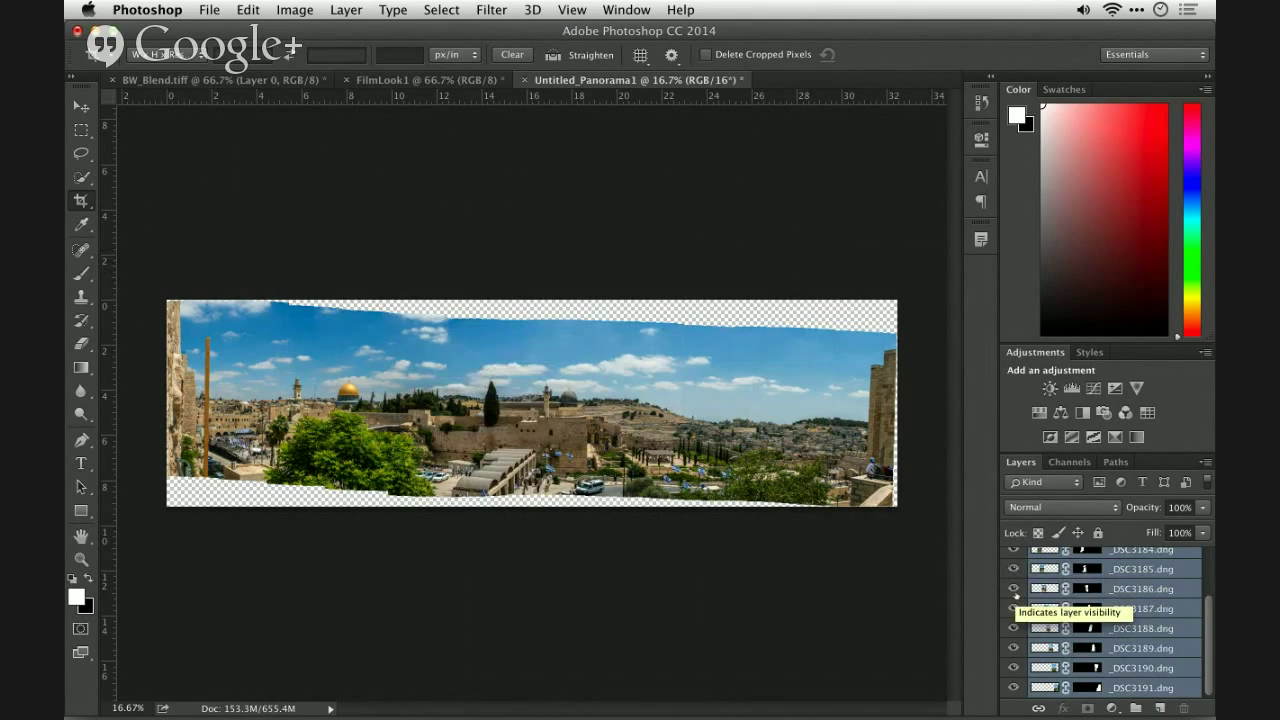
{"action": "scroll", "coordinate": [1080, 597], "scroll_direction": "up", "scroll_amount": 3}
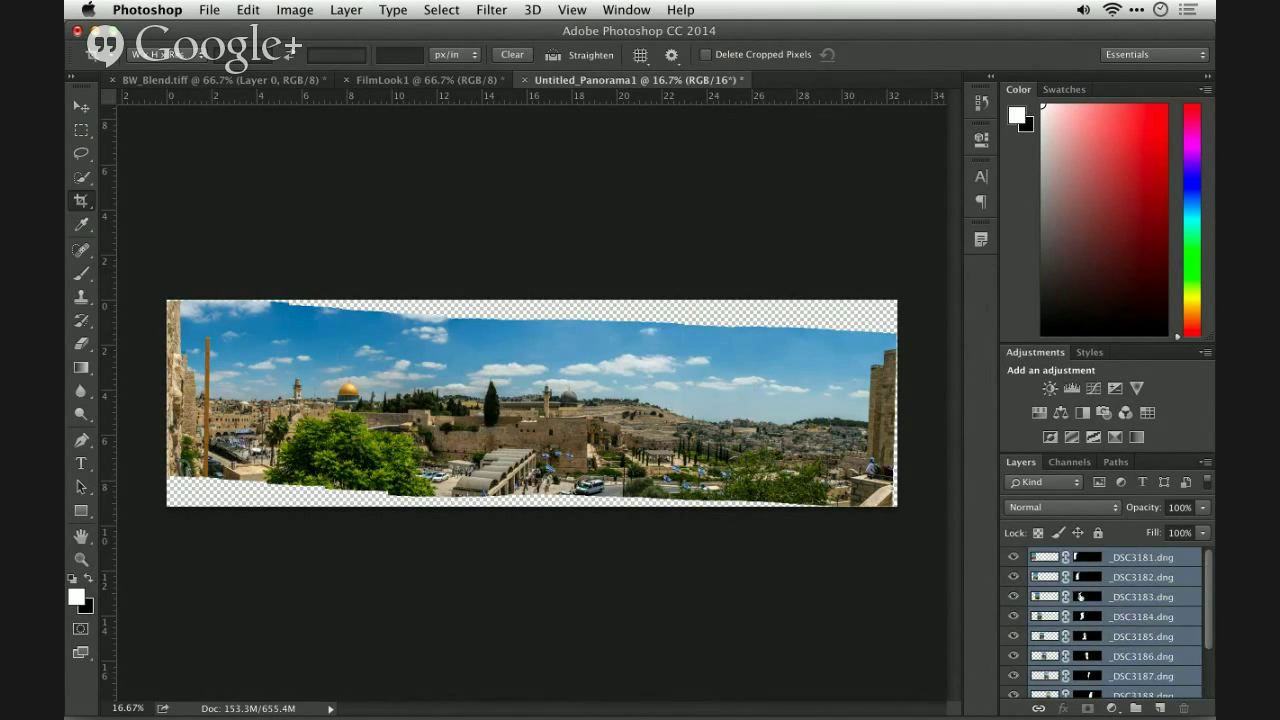
{"action": "left_click", "coordinate": [492, 10]}
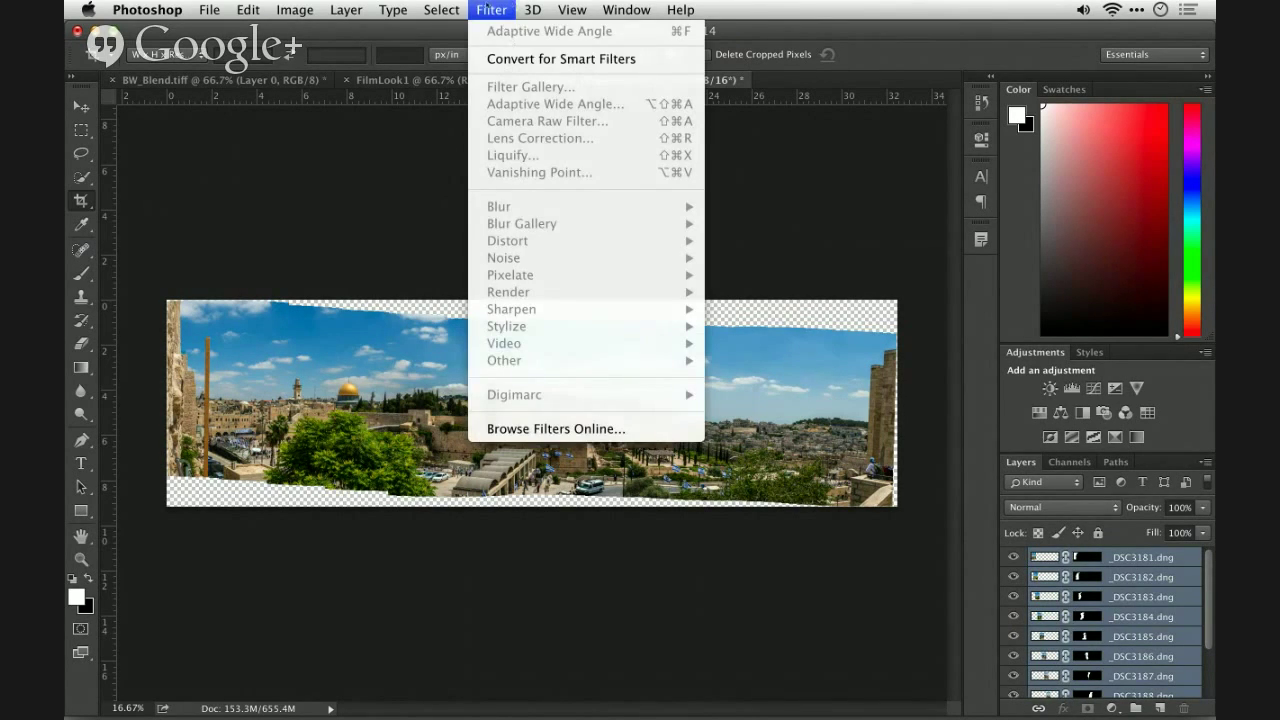
{"action": "left_click", "coordinate": [490, 10]}
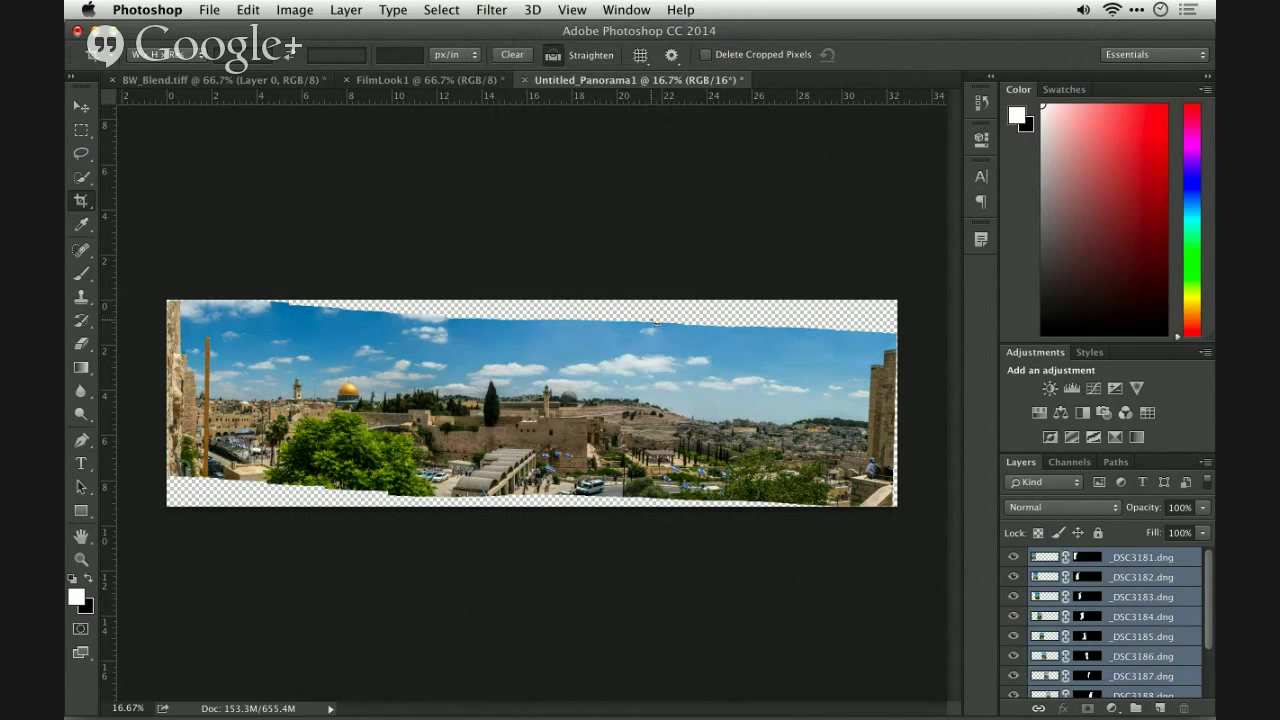
{"action": "key", "text": "super+e"}
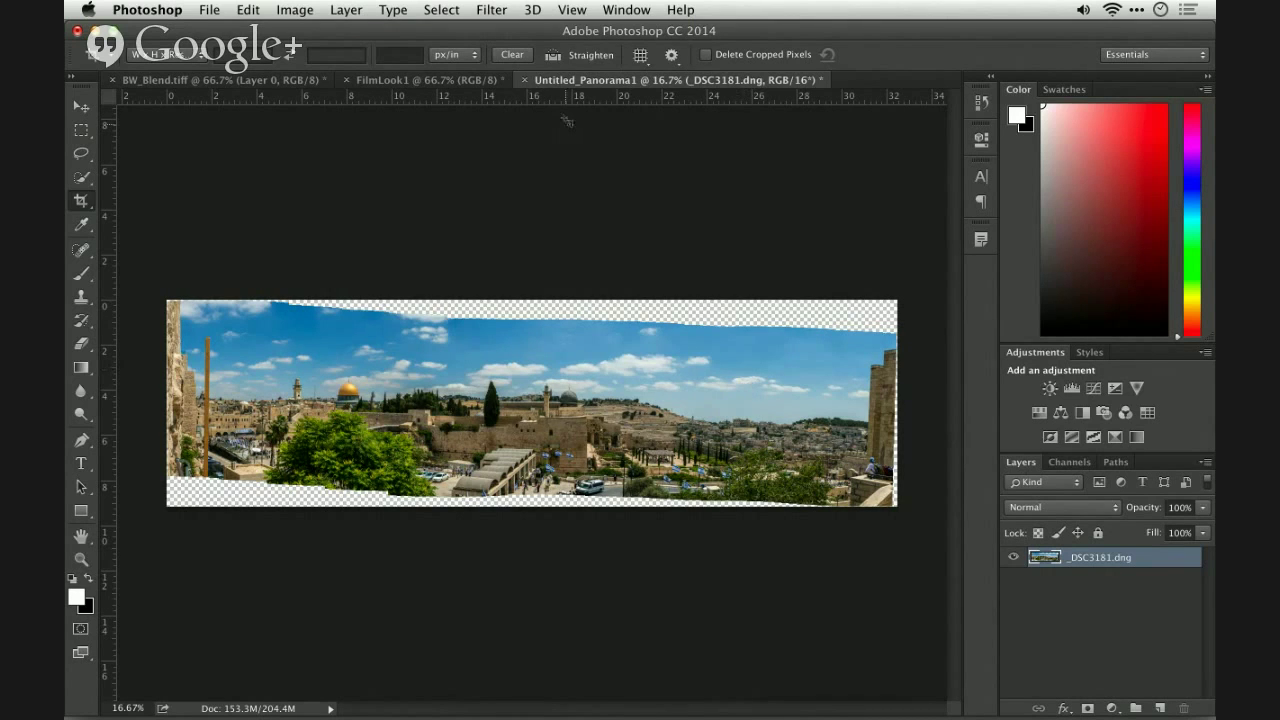
{"action": "left_click", "coordinate": [491, 9]}
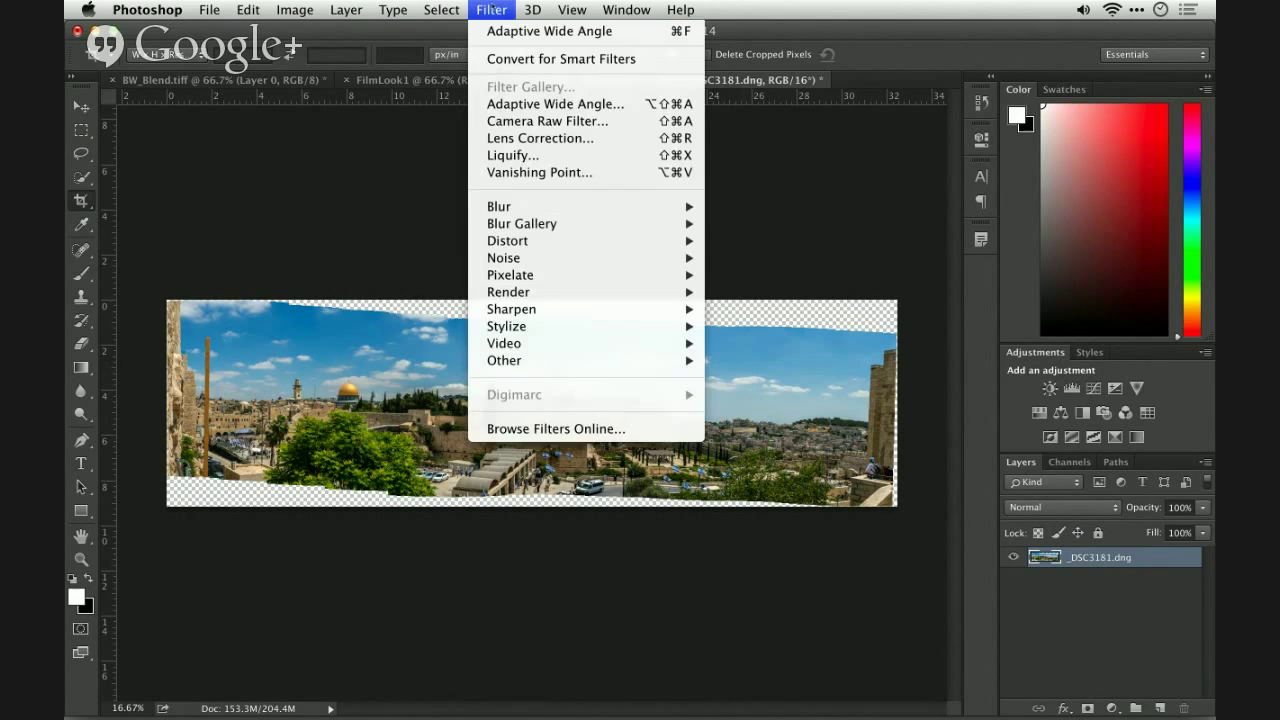
In Adaptive Wide Angle, draw a constraint along the long wall and rotate it to horizontal
{"action": "left_click", "coordinate": [499, 104]}
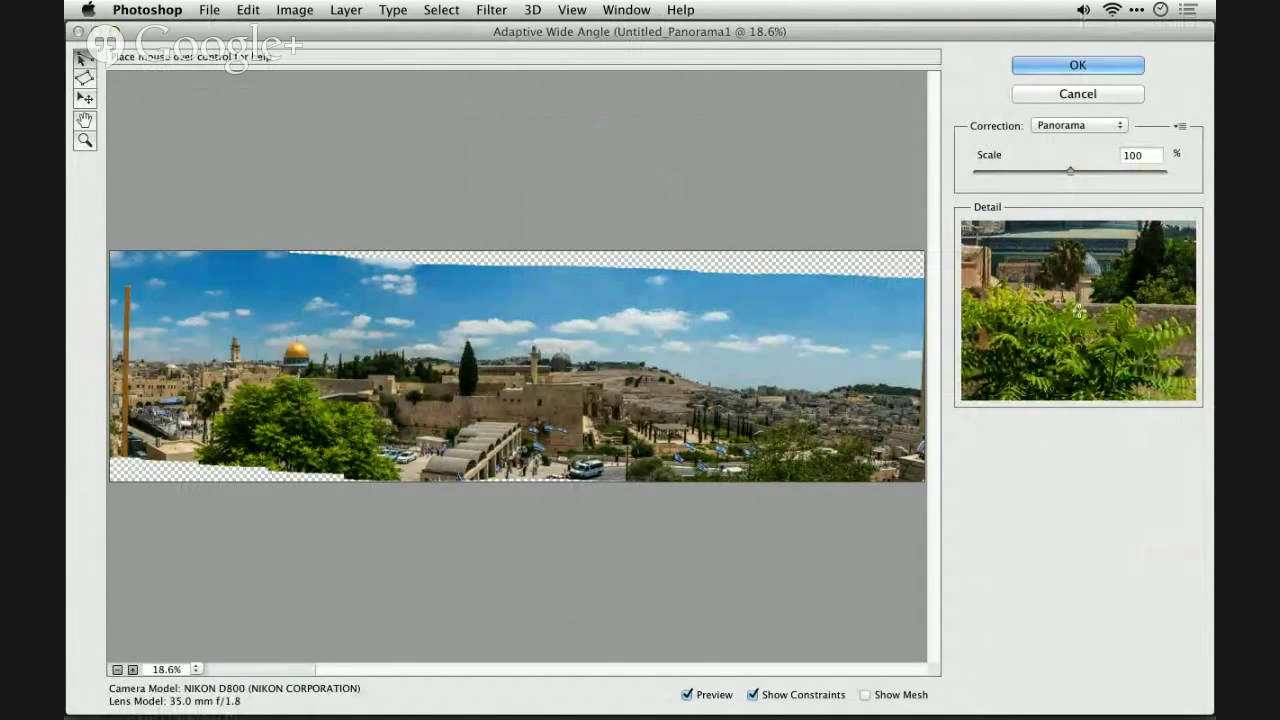
{"action": "left_click", "coordinate": [297, 379]}
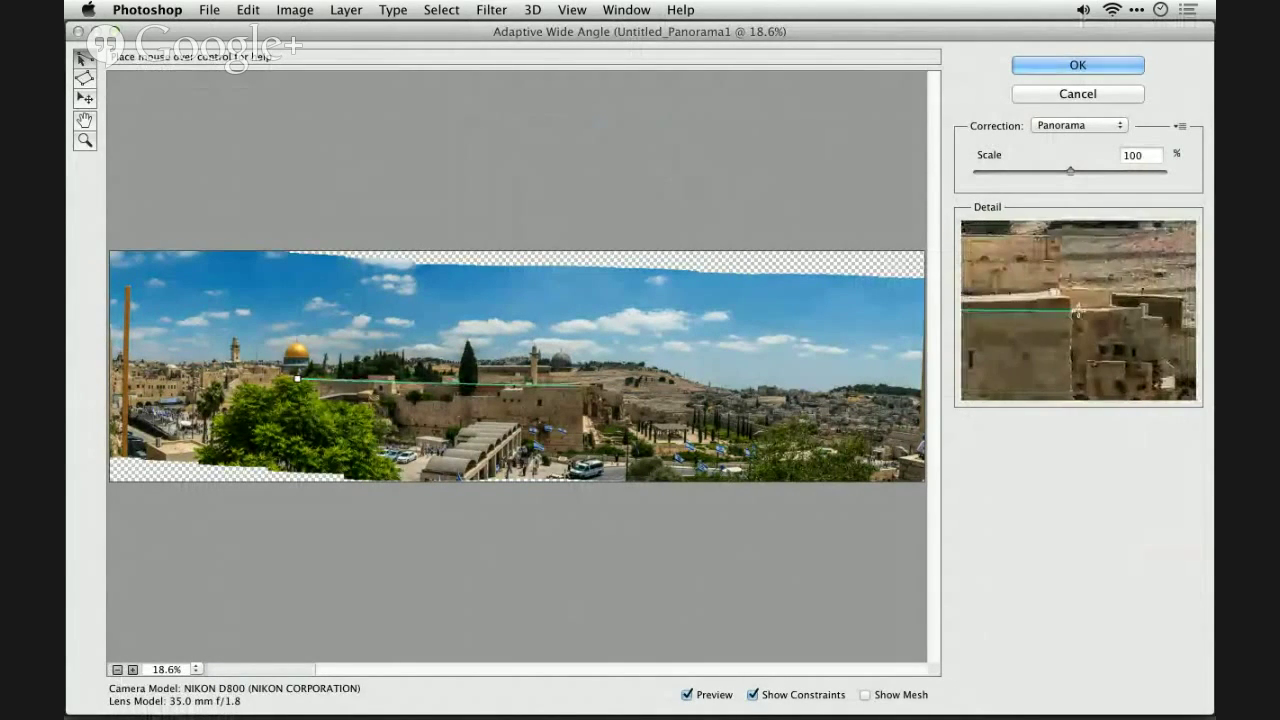
{"action": "left_click", "coordinate": [584, 384]}
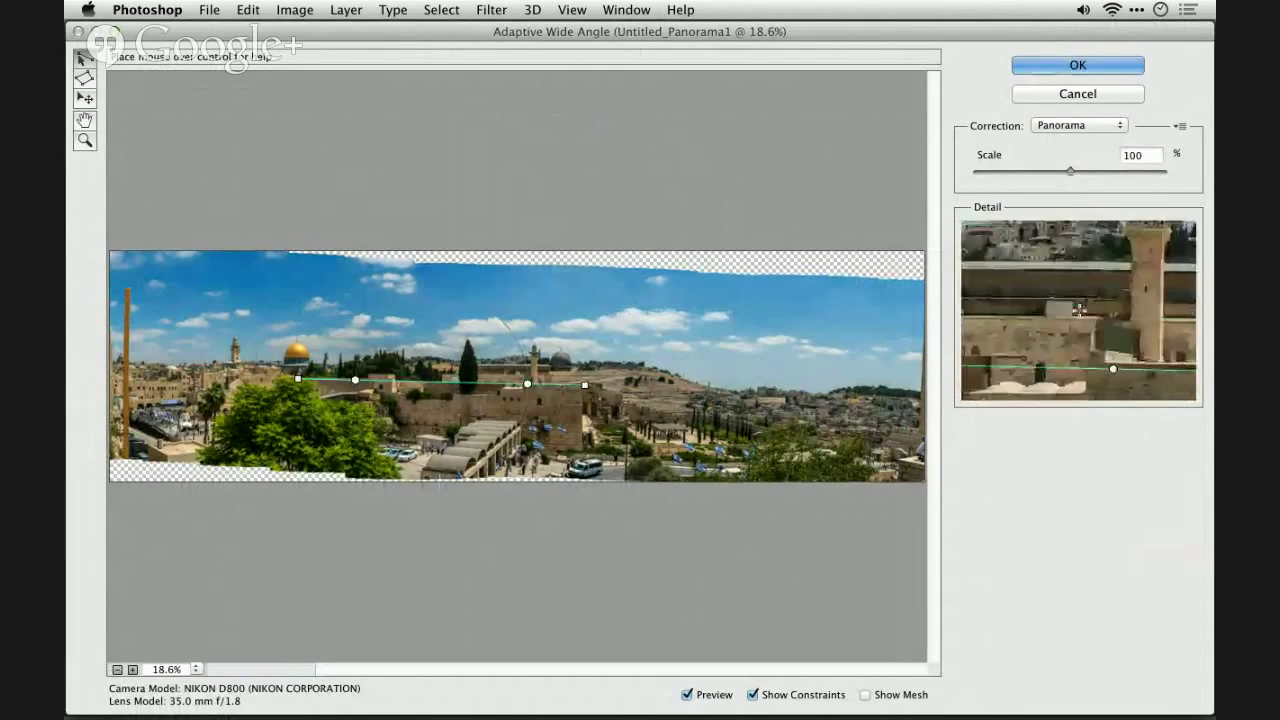
{"action": "key", "text": "super+z"}
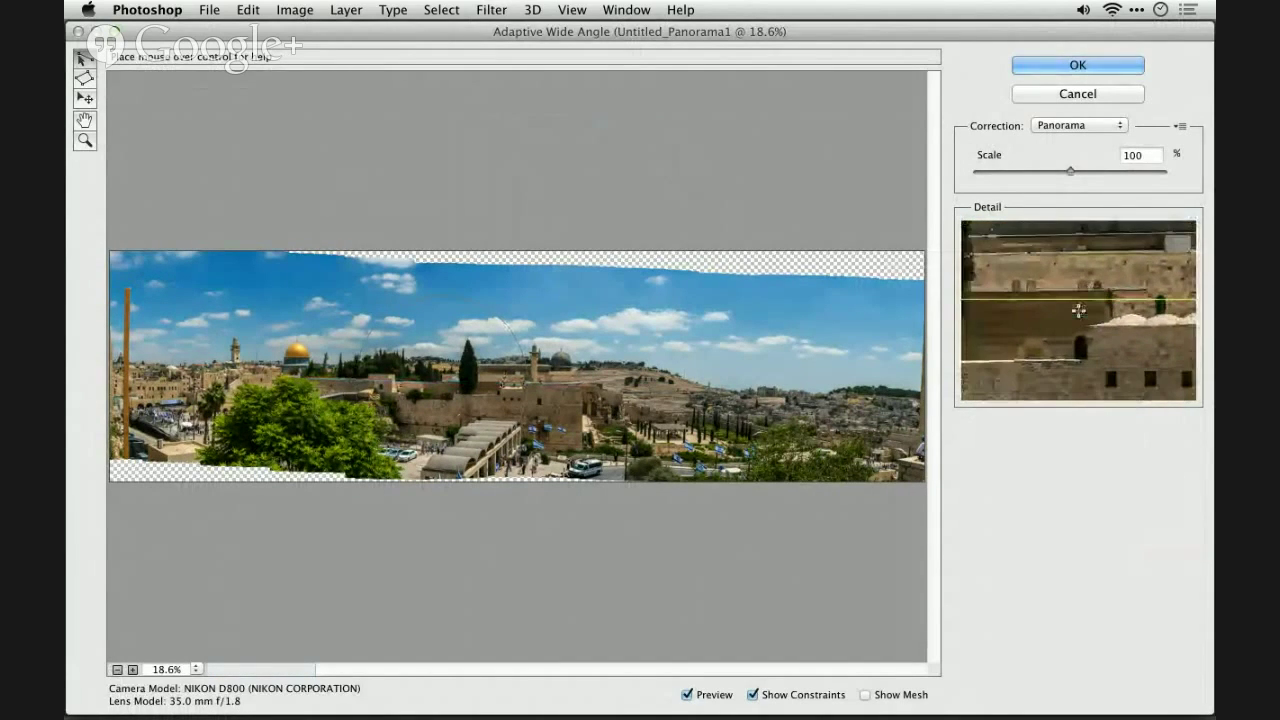
{"action": "key", "text": "super+z"}
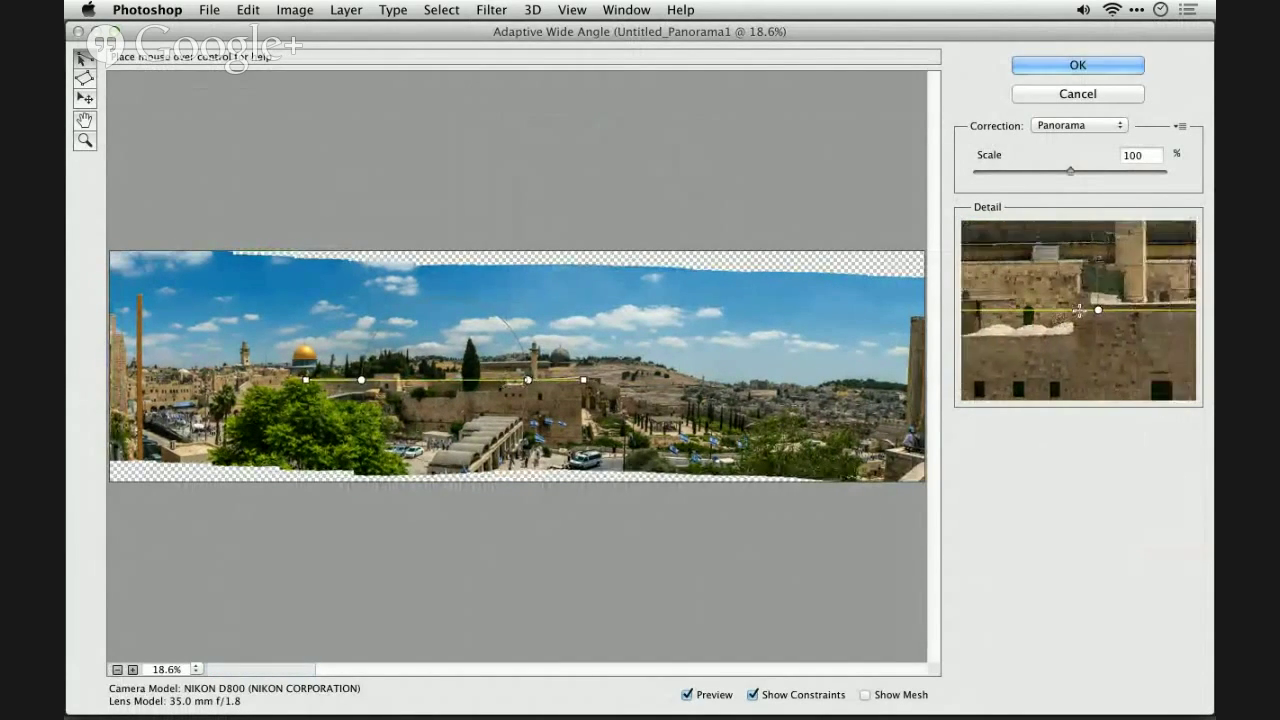
{"action": "left_click", "coordinate": [526, 380]}
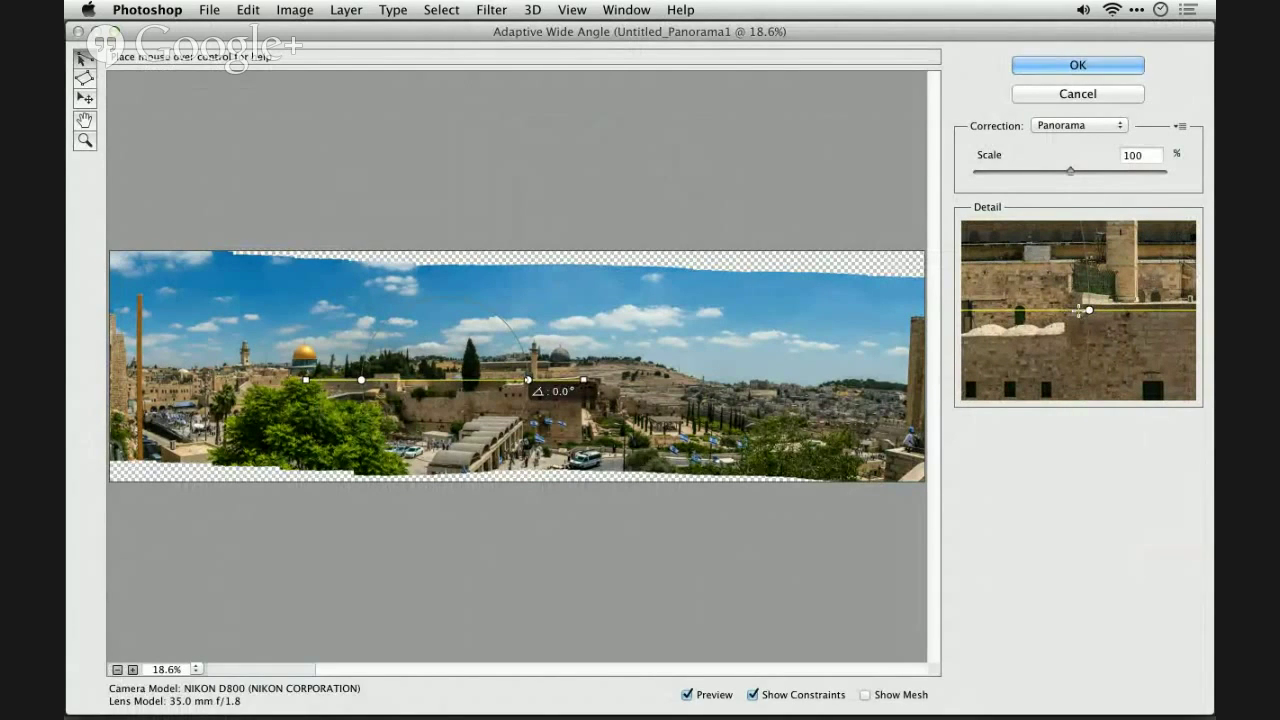
{"action": "mouse_move", "coordinate": [527, 380]}
{"action": "left_mouse_down"}
{"action": "mouse_move", "coordinate": [584, 418]}
{"action": "mouse_move", "coordinate": [585, 461]}
{"action": "left_mouse_up"}
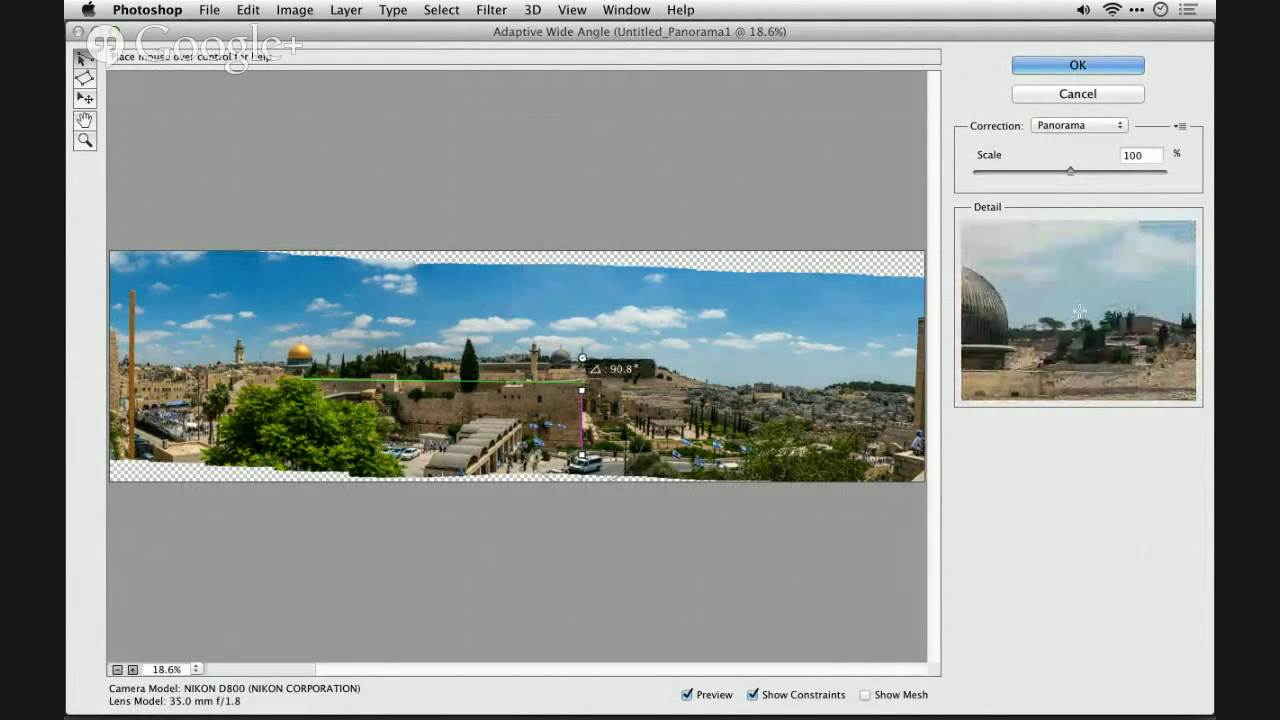
Add vertical constraints down the right-edge tower and the left pole
{"action": "key", "text": "super+z"}
{"action": "key", "text": "super+z"}
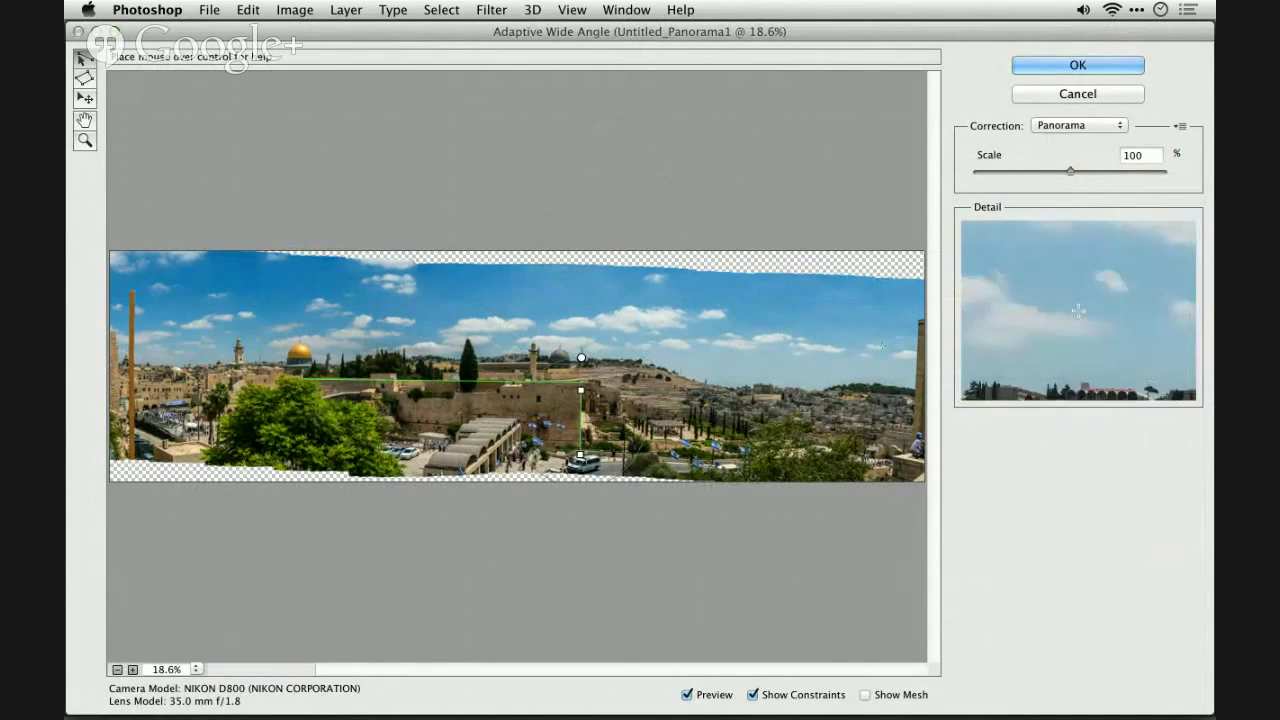
{"action": "left_click_drag", "start_coordinate": [917, 325], "coordinate": [917, 440]}
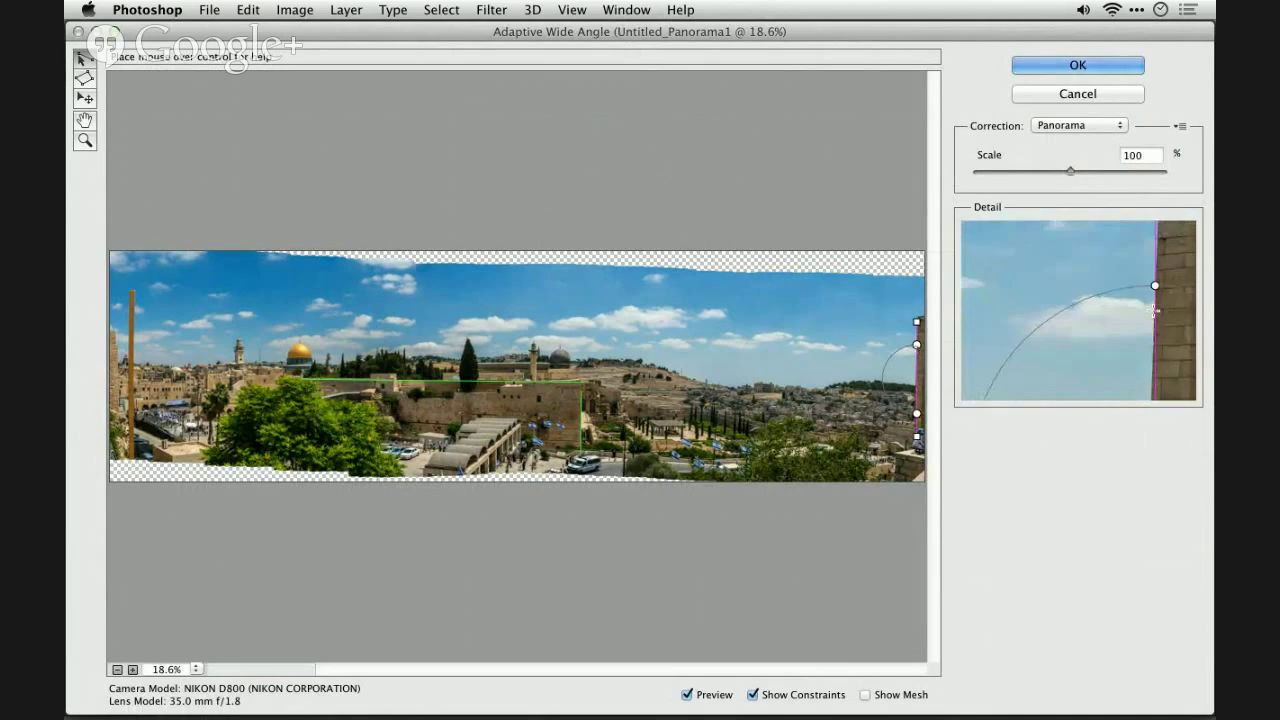
{"action": "left_click_drag", "start_coordinate": [915, 346], "coordinate": [914, 344]}
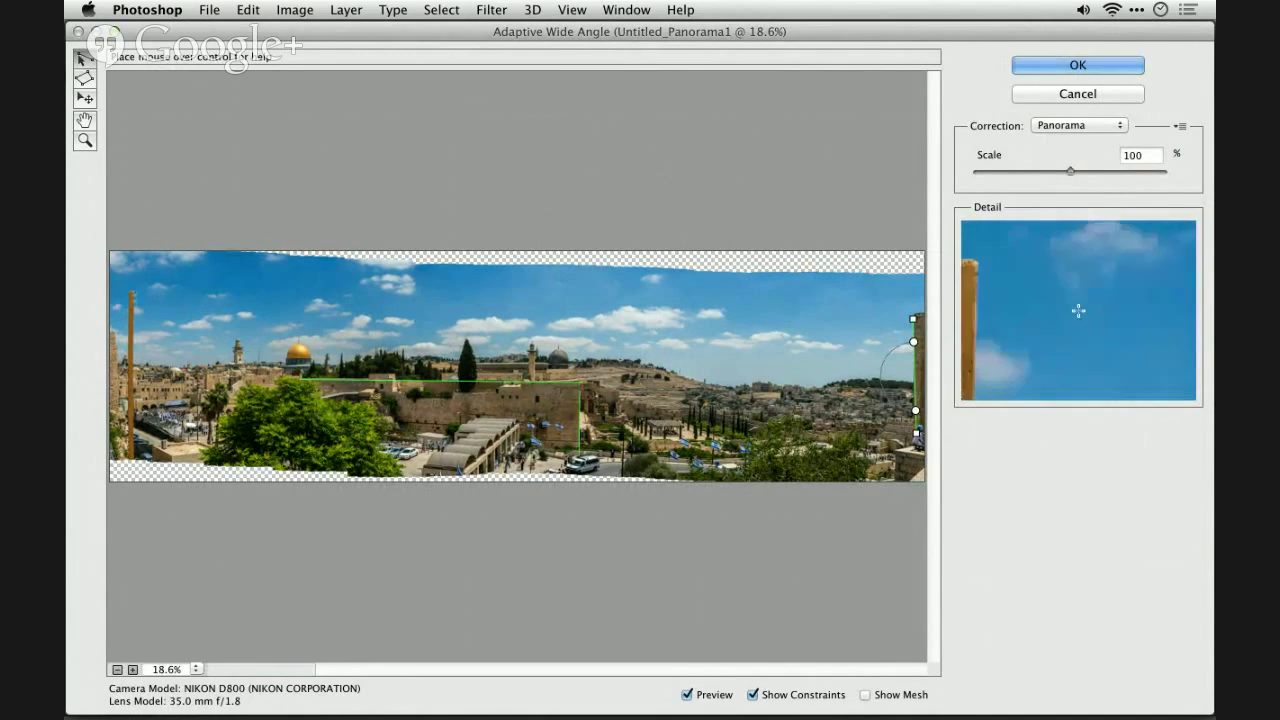
{"action": "left_click", "coordinate": [135, 294]}
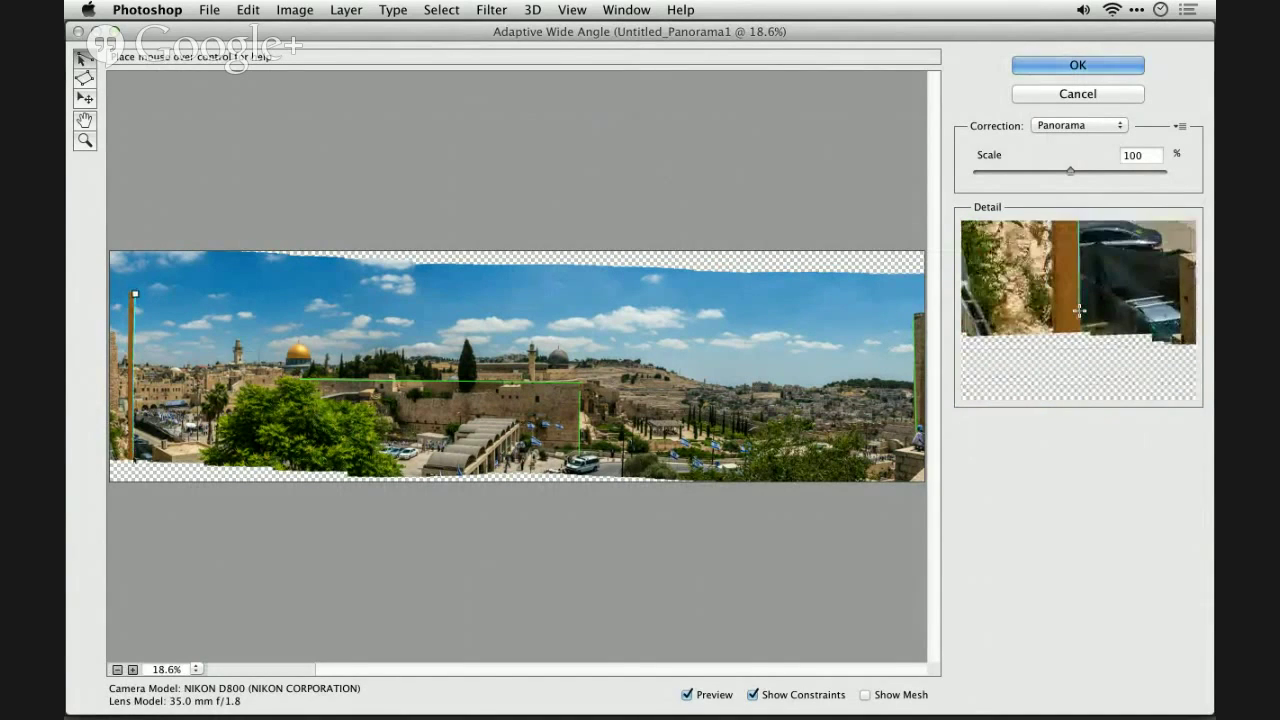
{"action": "left_click", "coordinate": [132, 457]}
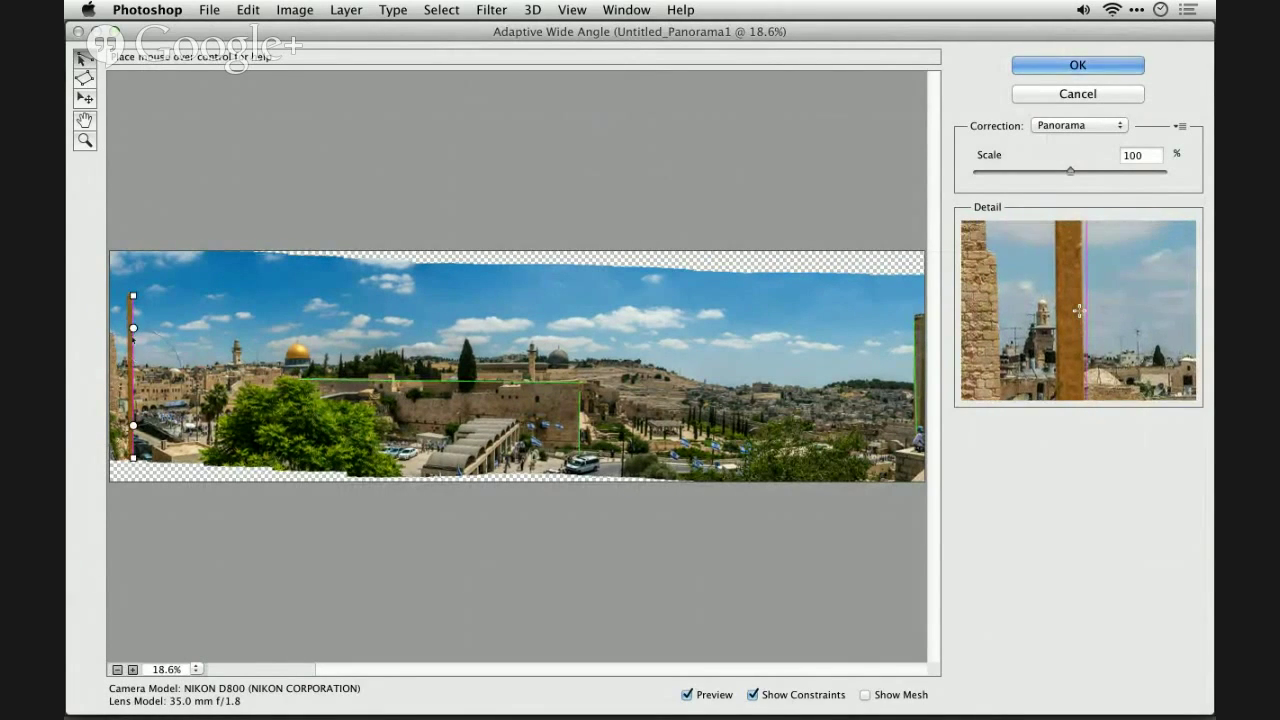
{"action": "left_click_drag", "start_coordinate": [133, 328], "coordinate": [138, 330]}
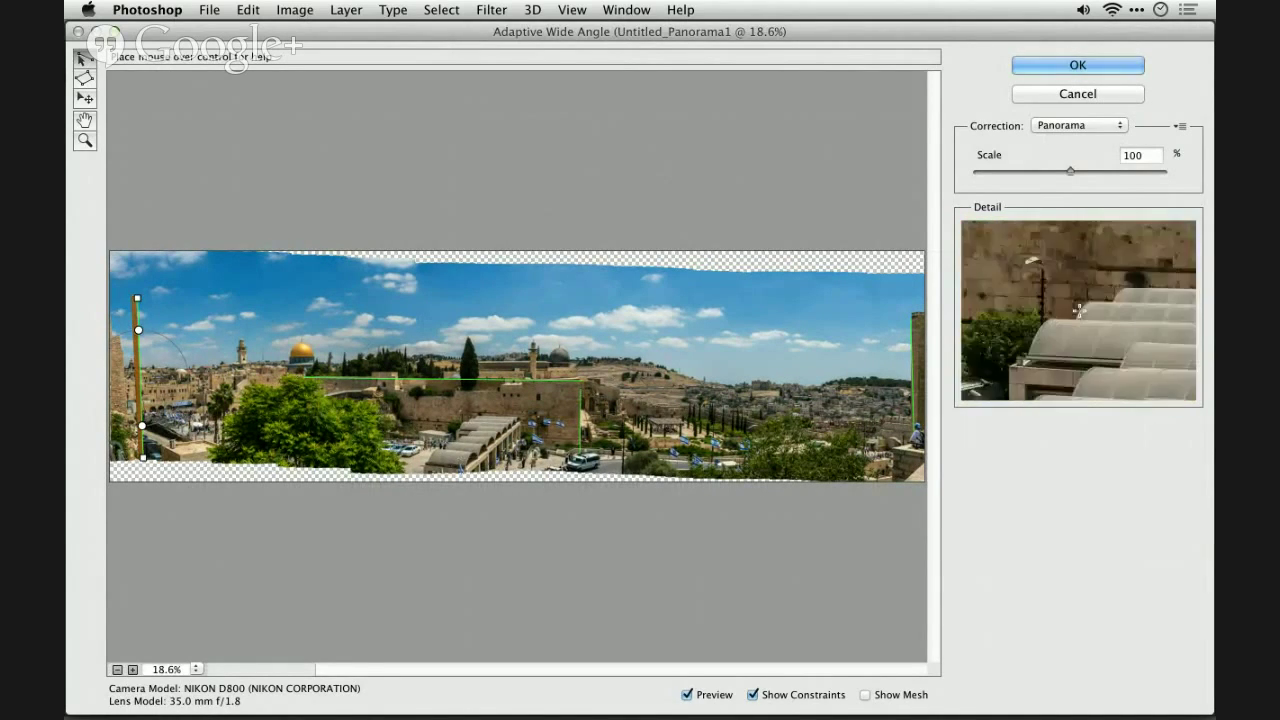
Add a straight constraint along the wall's bottom edge, compare with Preview, and apply the correction
{"action": "left_click", "coordinate": [469, 472]}
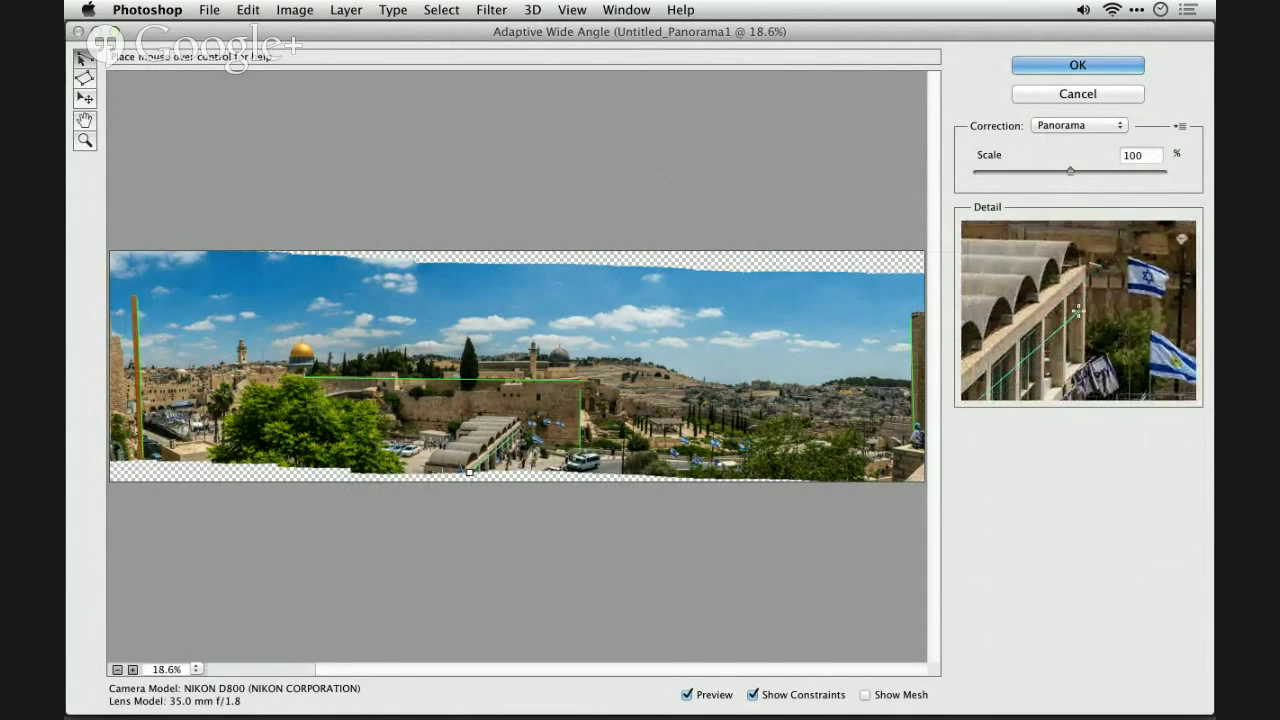
{"action": "left_click", "coordinate": [519, 427]}
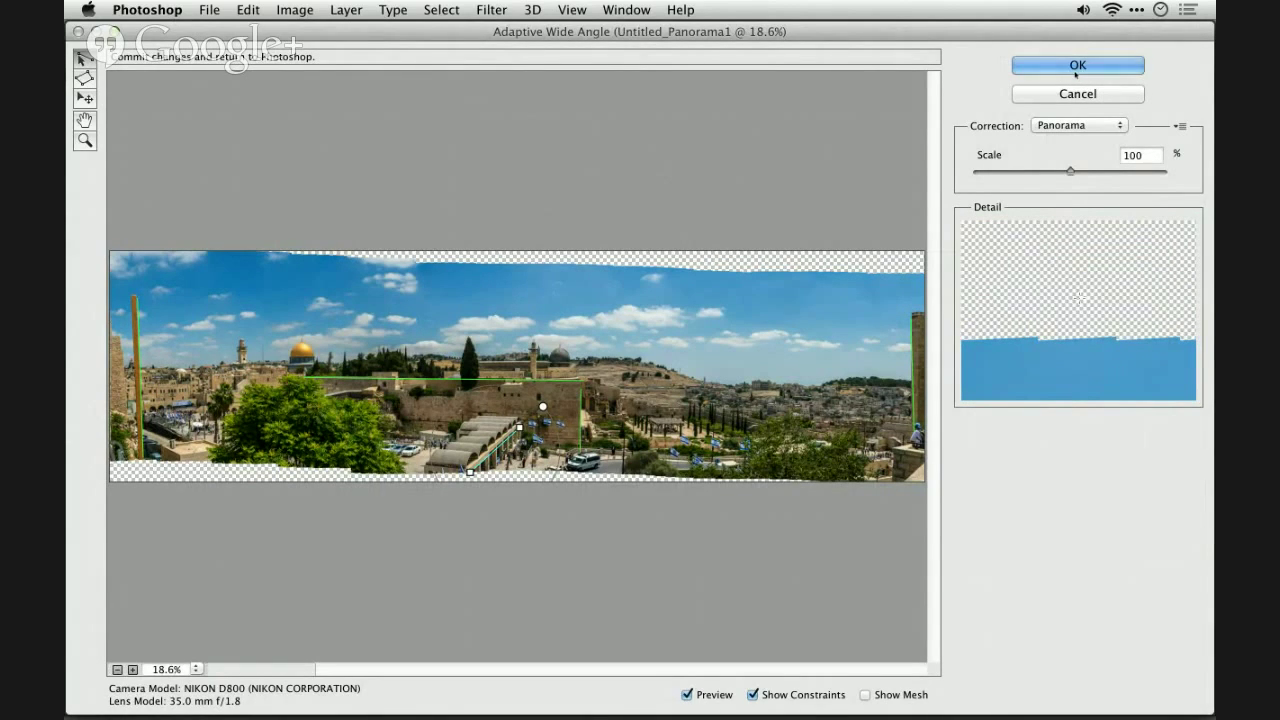
{"action": "left_click", "coordinate": [703, 694]}
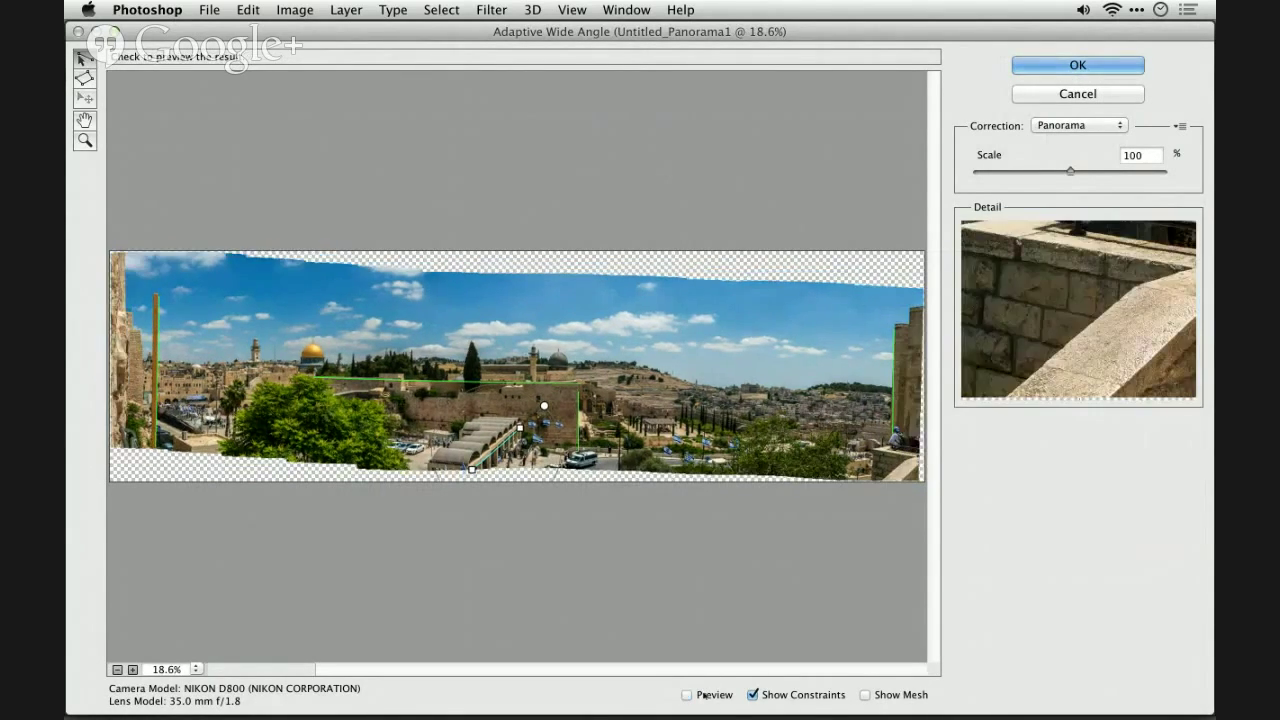
{"action": "left_click", "coordinate": [703, 694]}
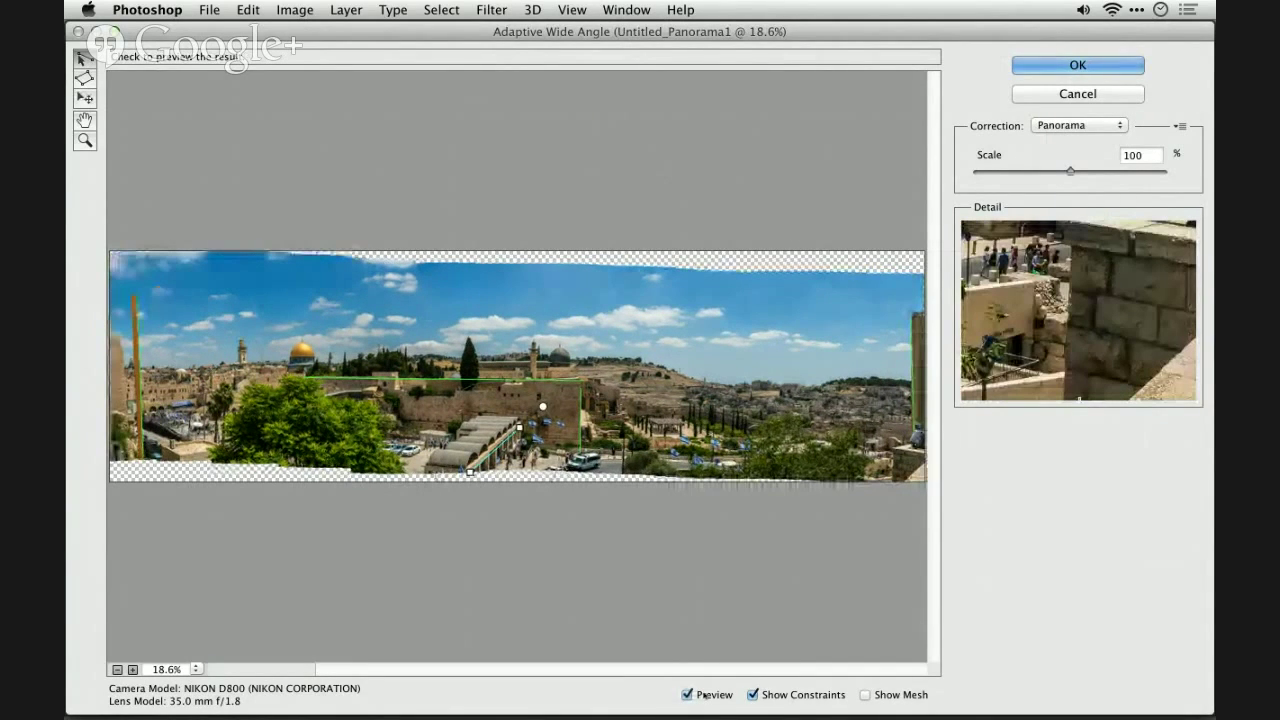
{"action": "left_click", "coordinate": [1077, 65]}
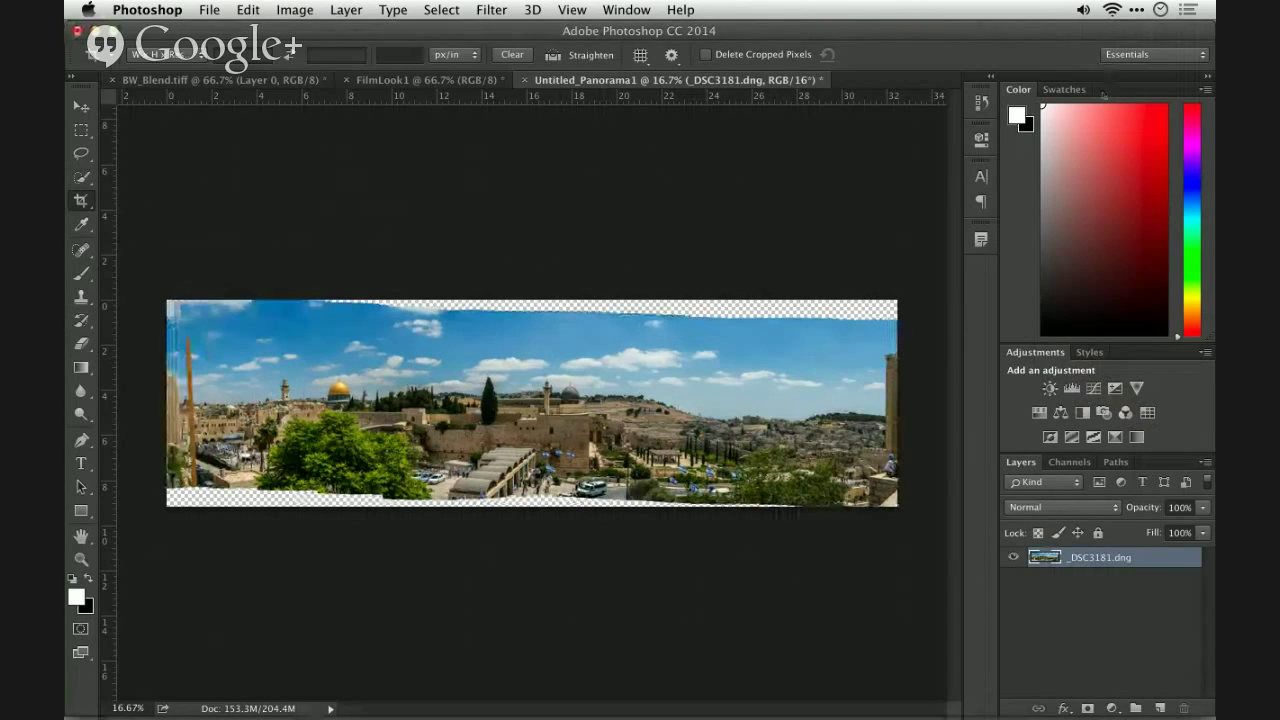
Select the transparent edges by inverting the layer selection, expand it 20 px, and Content-Aware fill them
{"action": "left_click", "coordinate": [1044, 557], "text": "super"}
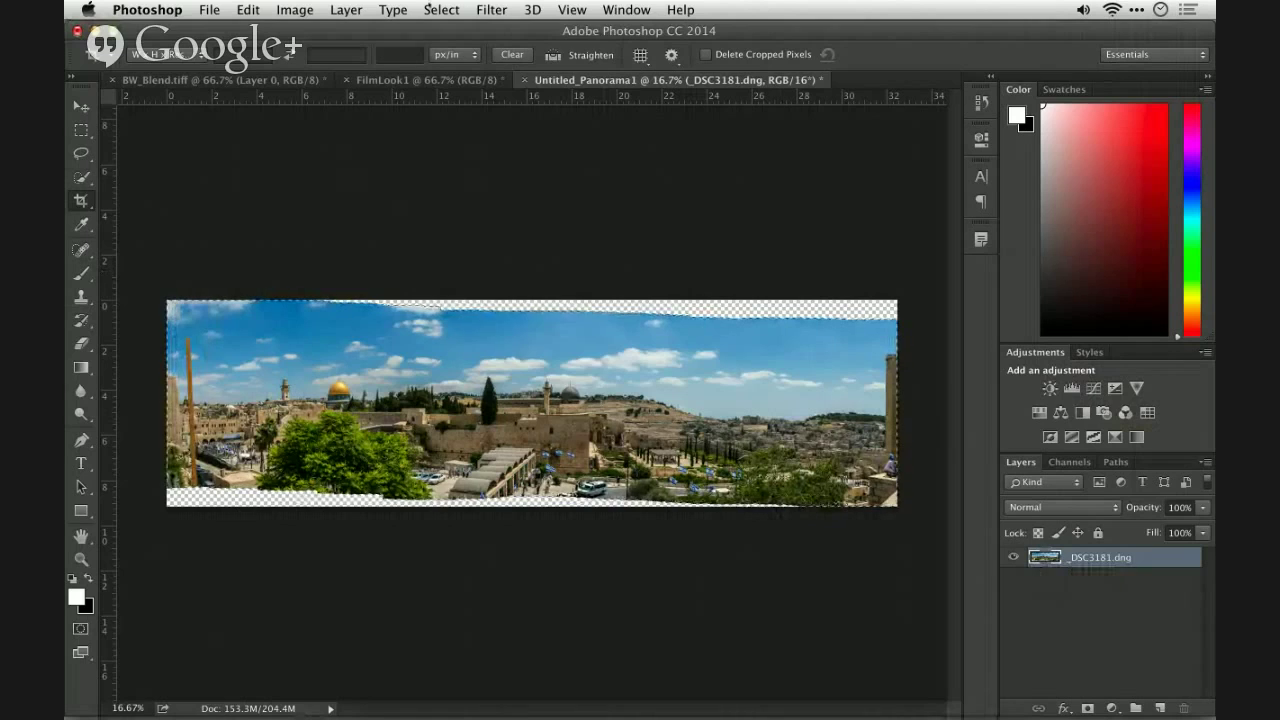
{"action": "left_click", "coordinate": [441, 10]}
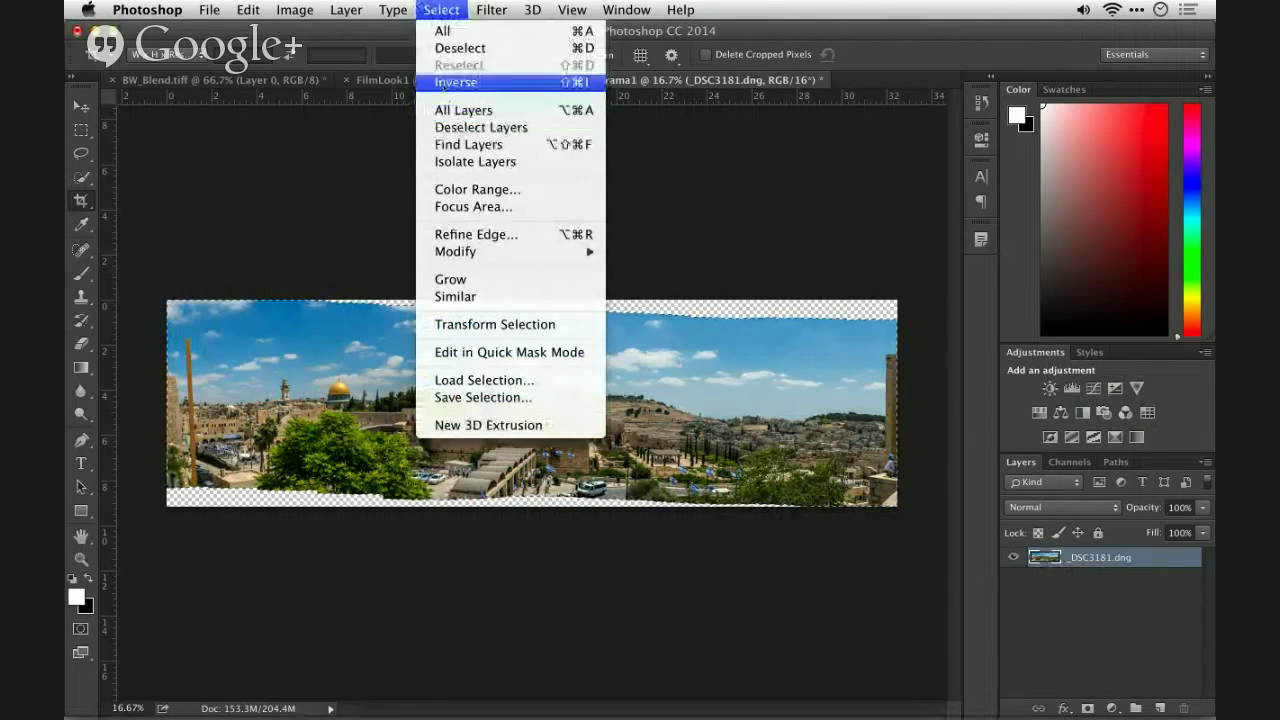
{"action": "left_click", "coordinate": [455, 82]}
{"action": "left_click", "coordinate": [432, 9]}
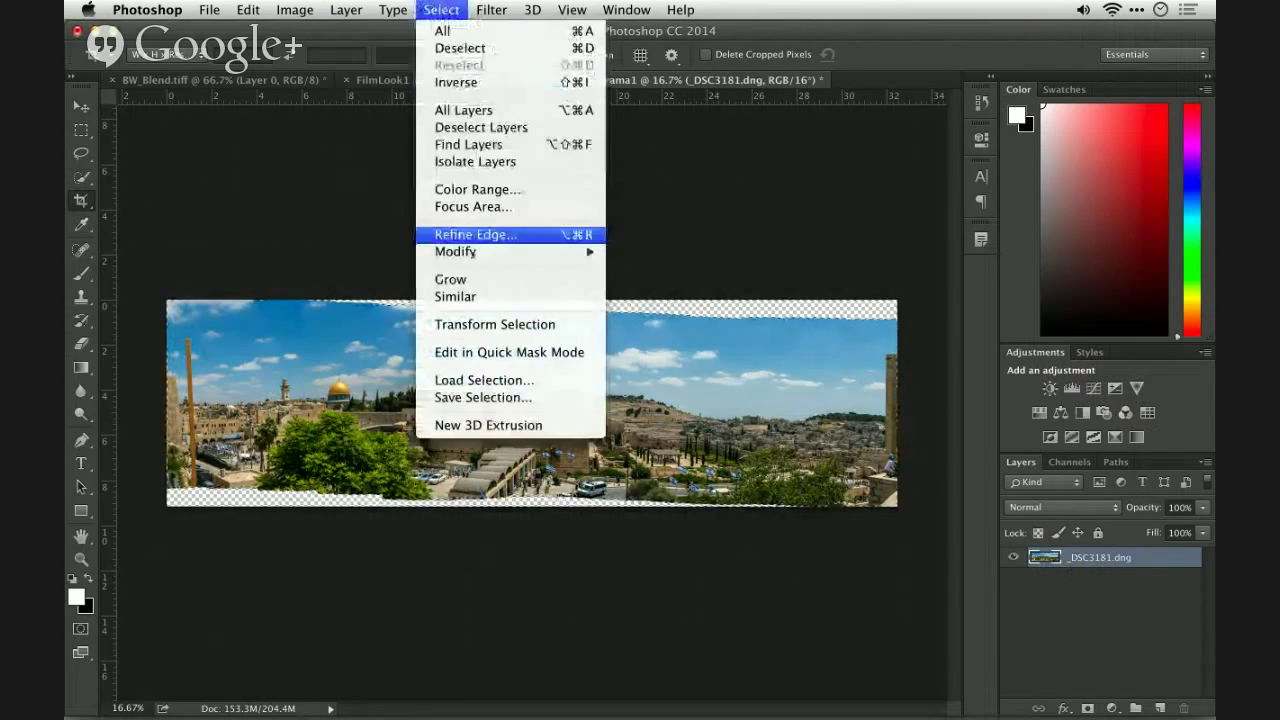
{"action": "left_click", "coordinate": [643, 285]}
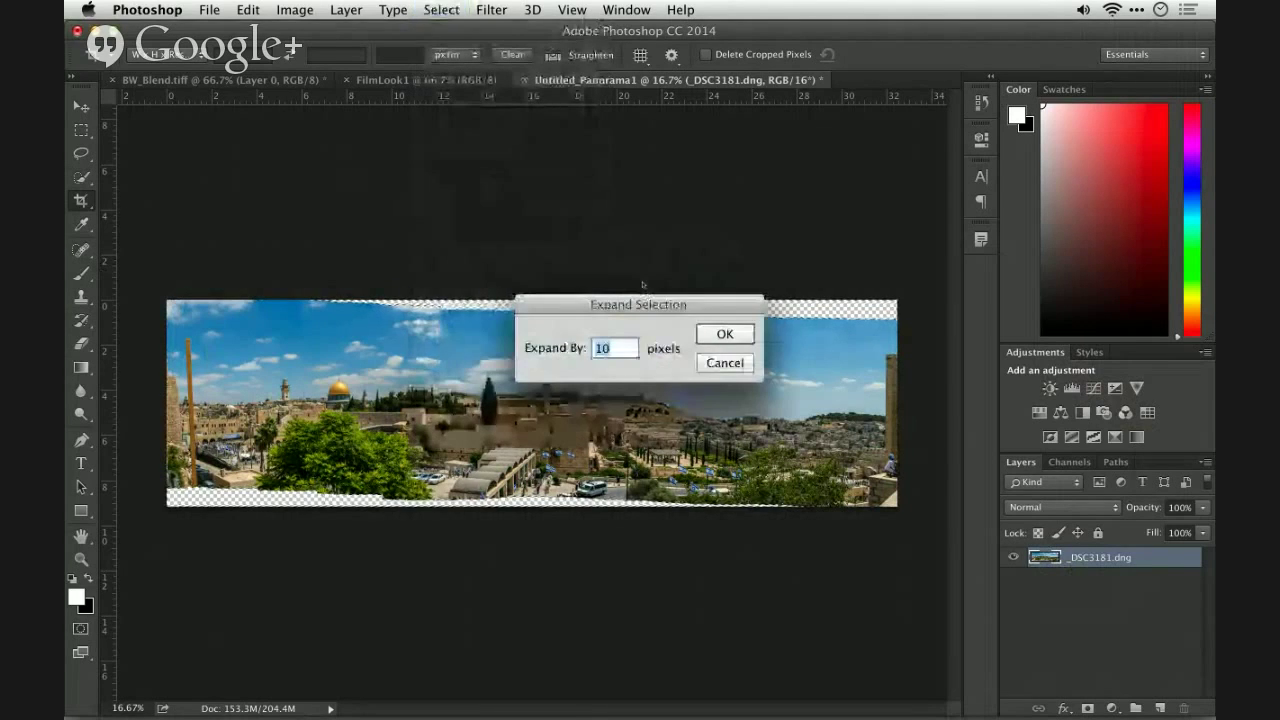
{"action": "type", "text": "20"}
{"action": "key", "text": "Return"}
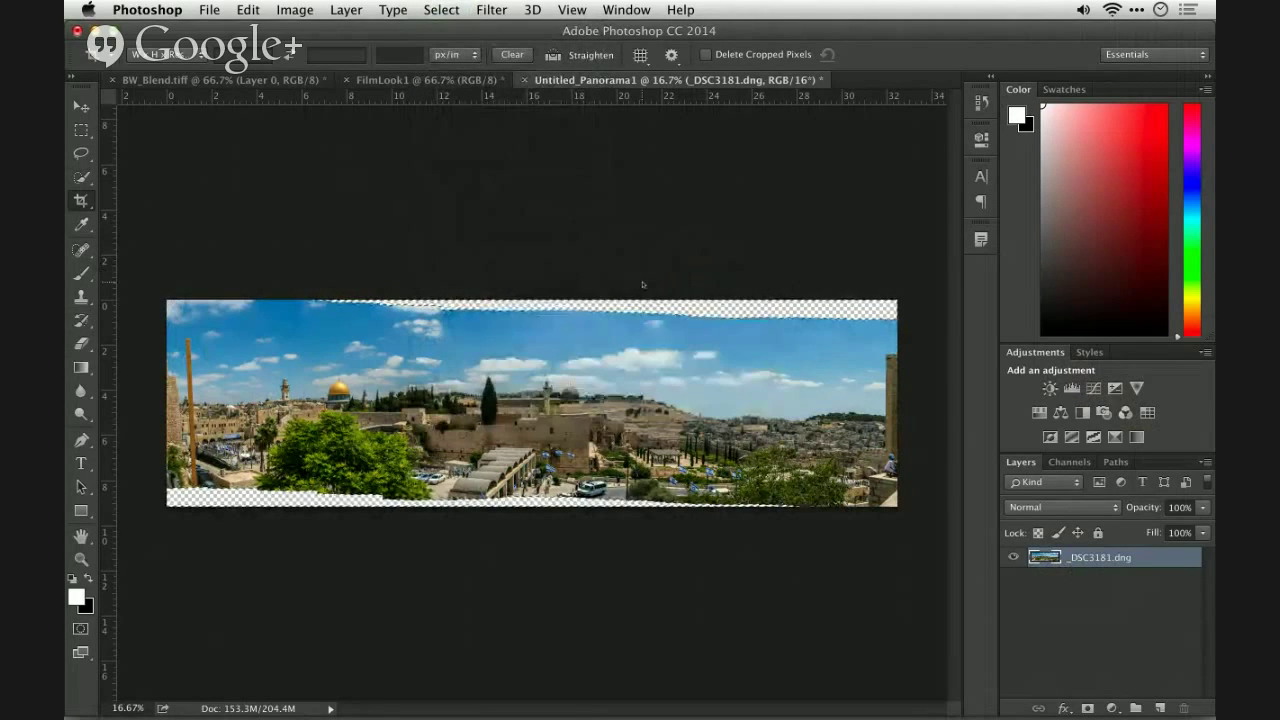
{"action": "key", "text": "i"}
{"action": "key", "text": "shift+BackSpace"}
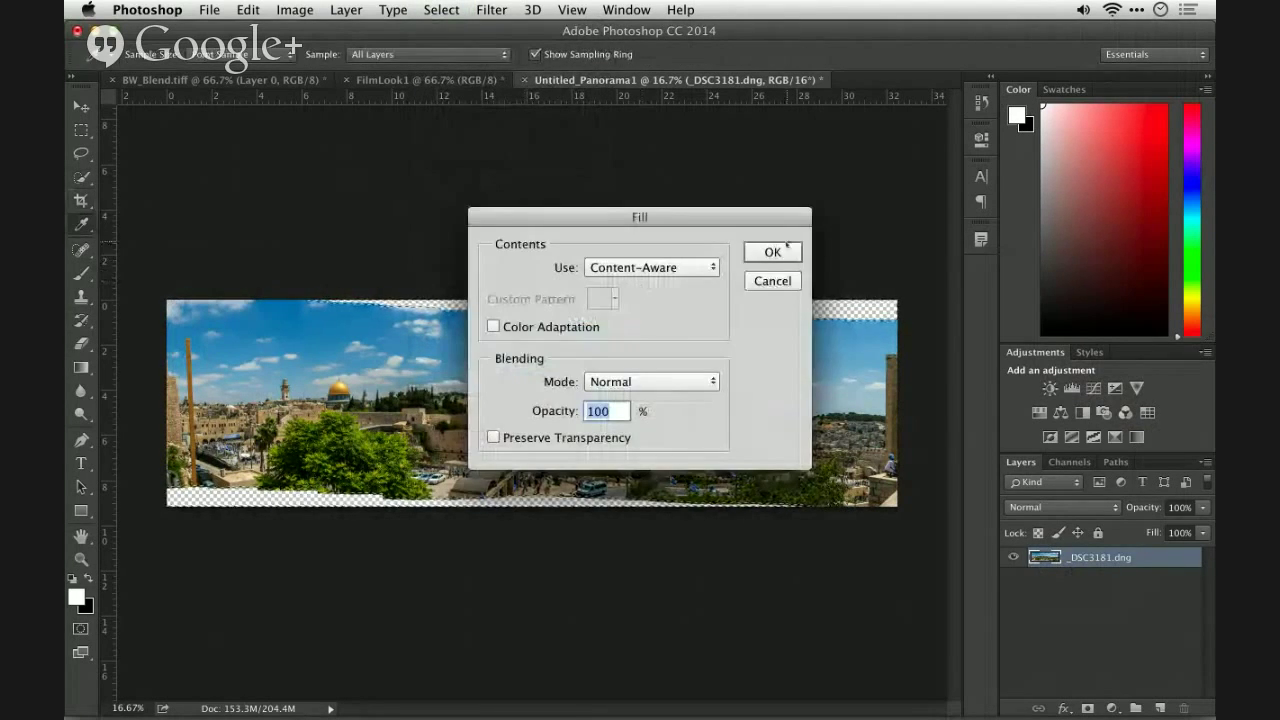
{"action": "left_click", "coordinate": [772, 251]}
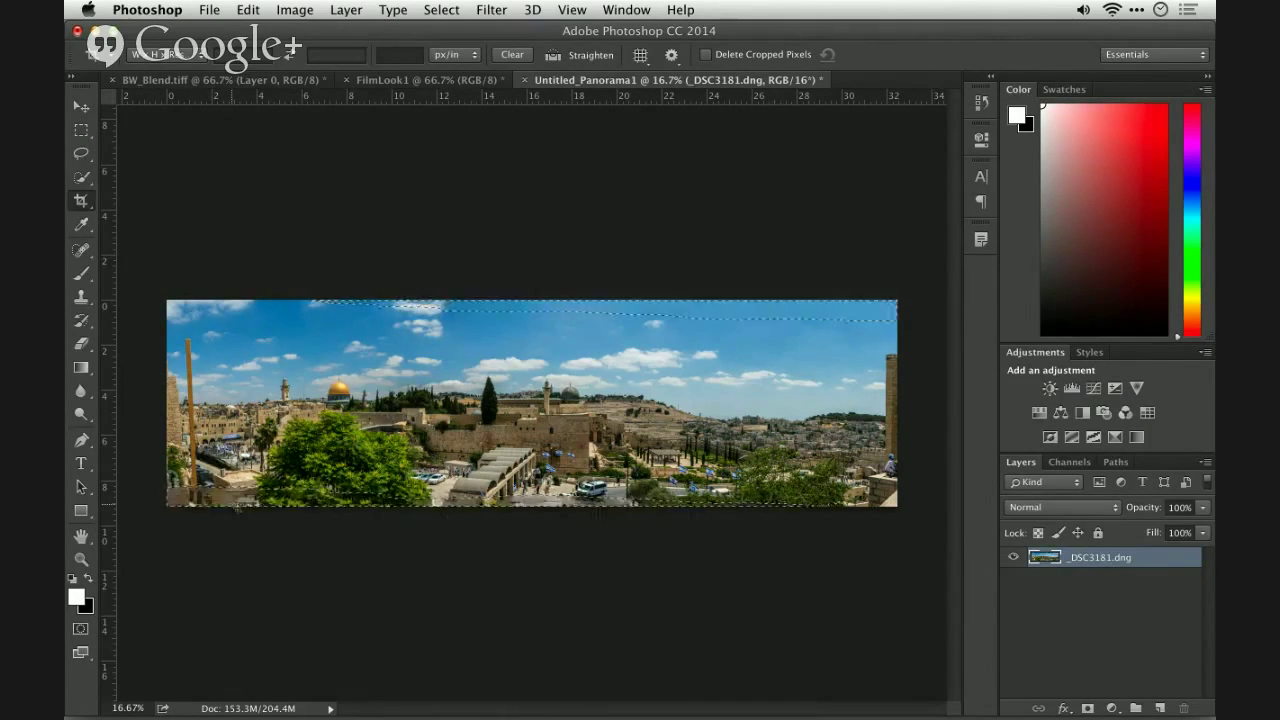
Deselect, then crop the panorama to a clean rectangle without ragged transparent edges
{"action": "key", "text": "ctrl+d"}
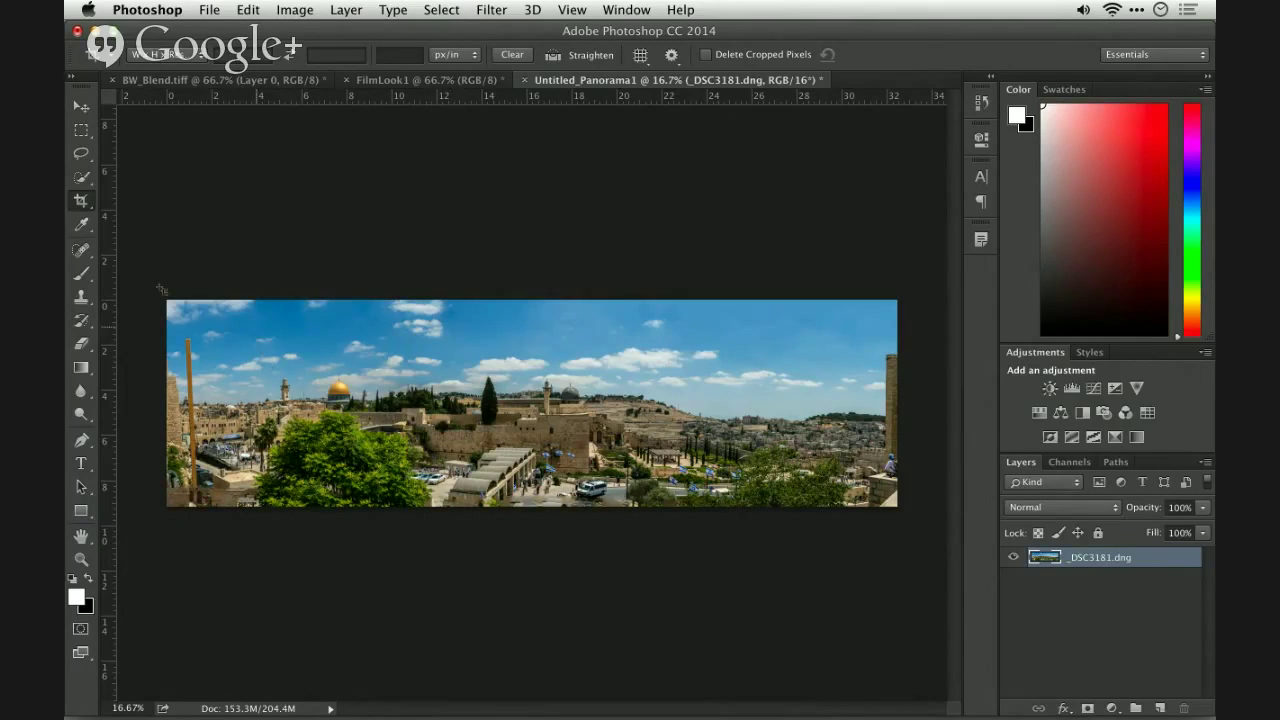
{"action": "left_click_drag", "start_coordinate": [157, 298], "coordinate": [933, 500]}
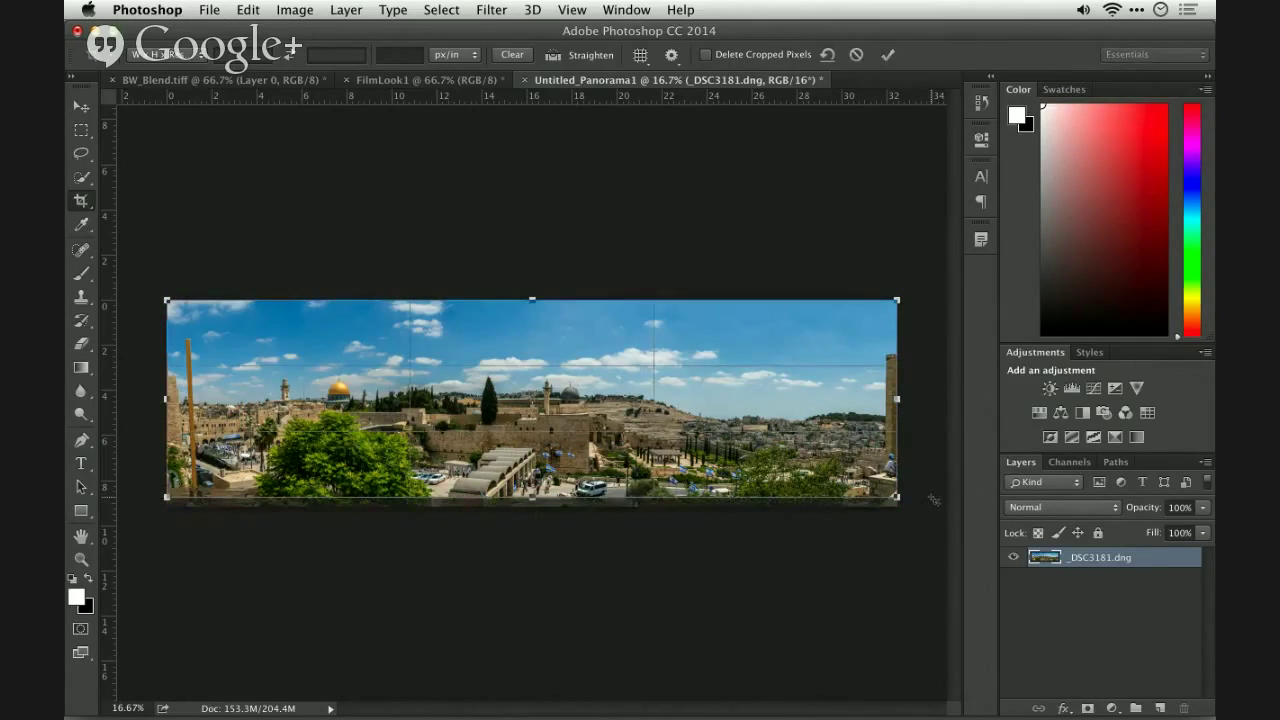
{"action": "key", "text": "Return"}
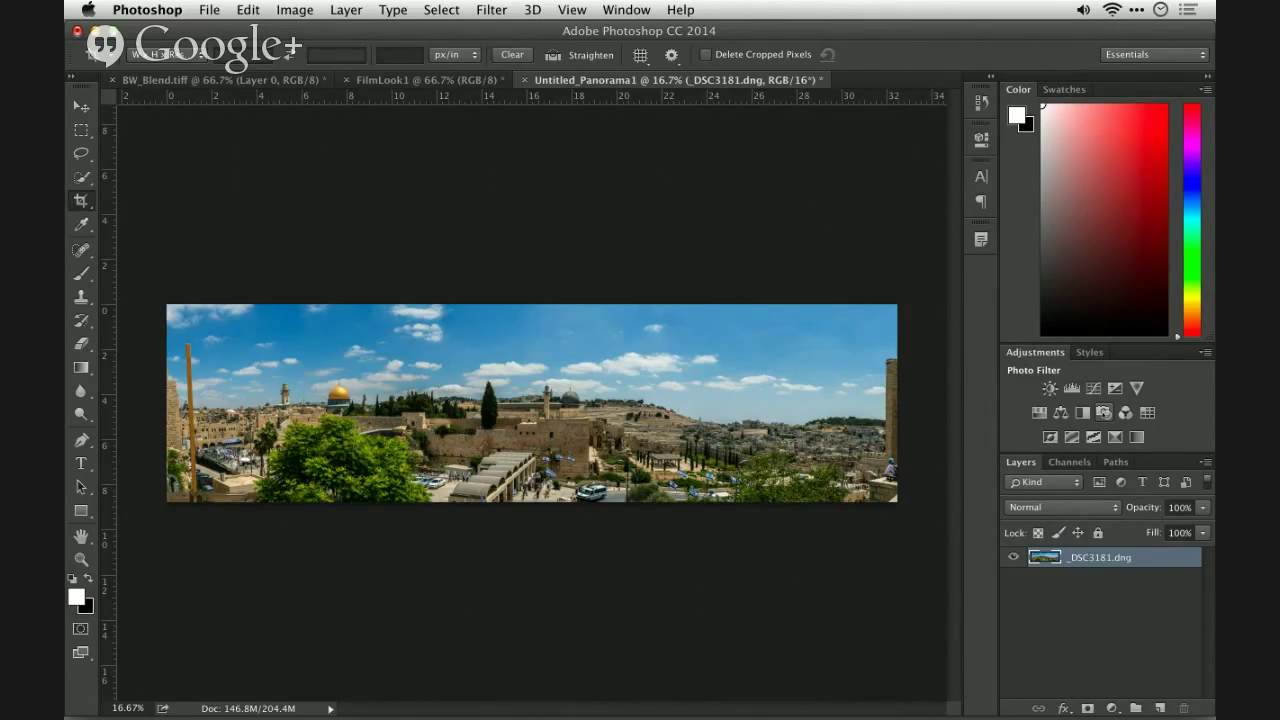
Add a Photo Filter layer, trying Warming Filter (LBA), then Cooling Filter (80) at density 33
{"action": "left_click", "coordinate": [981, 139]}
{"action": "left_click", "coordinate": [1103, 412]}
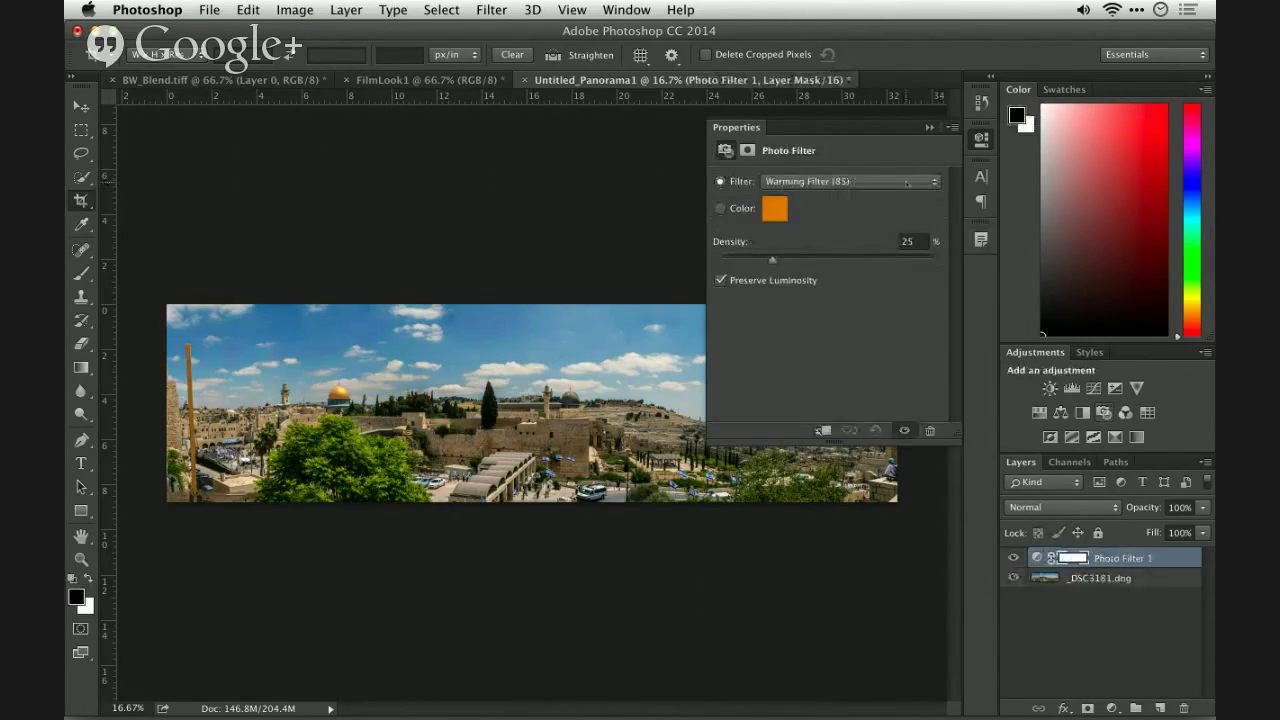
{"action": "left_click", "coordinate": [907, 183]}
{"action": "left_click", "coordinate": [905, 192]}
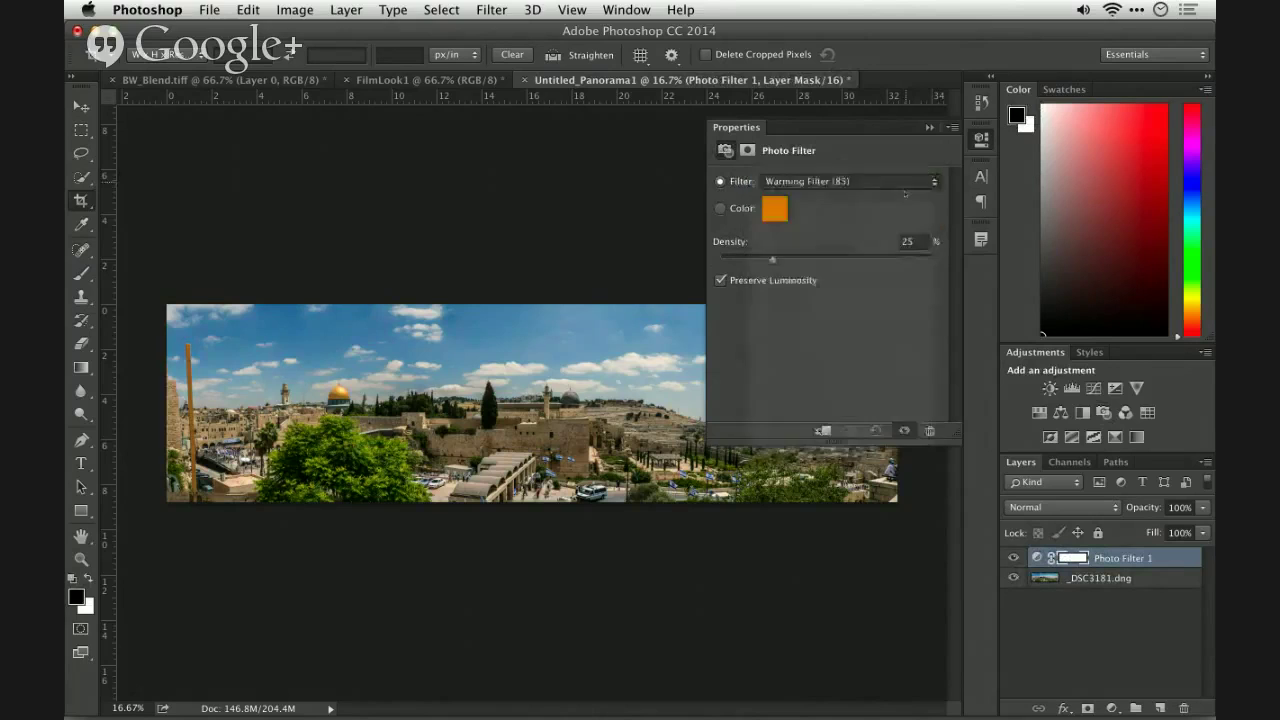
{"action": "left_click", "coordinate": [905, 183]}
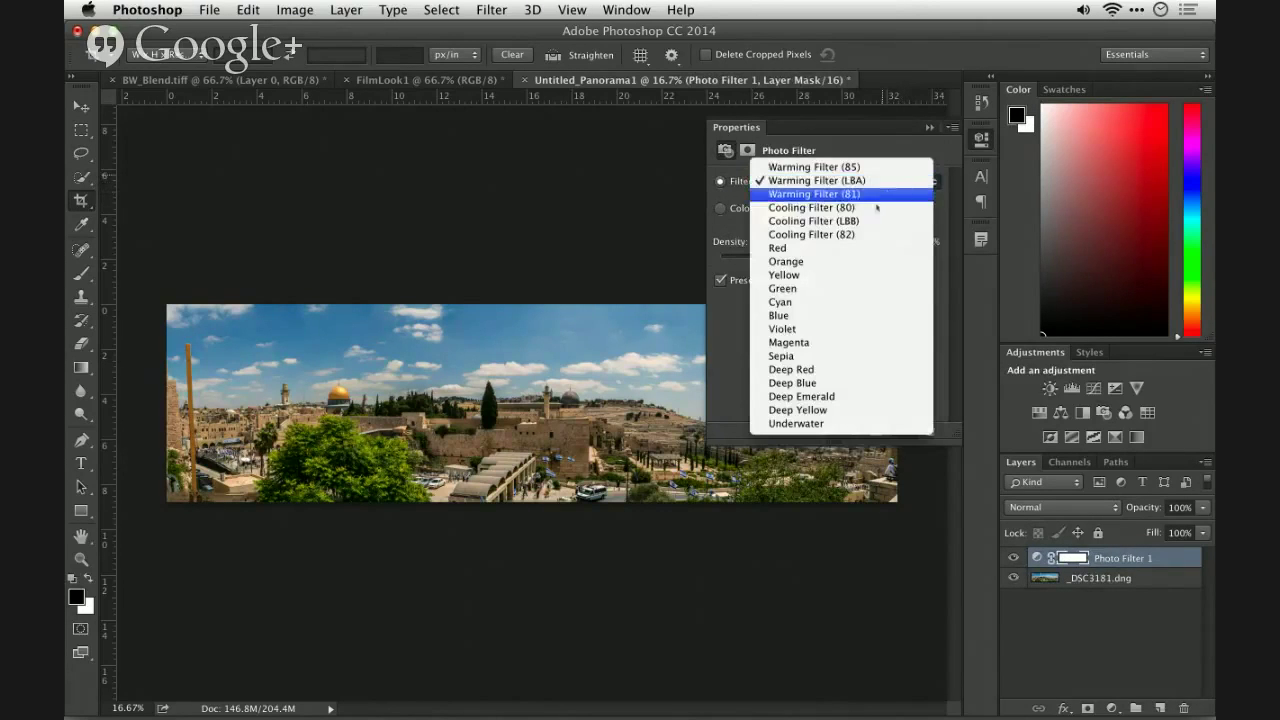
{"action": "left_click", "coordinate": [876, 208]}
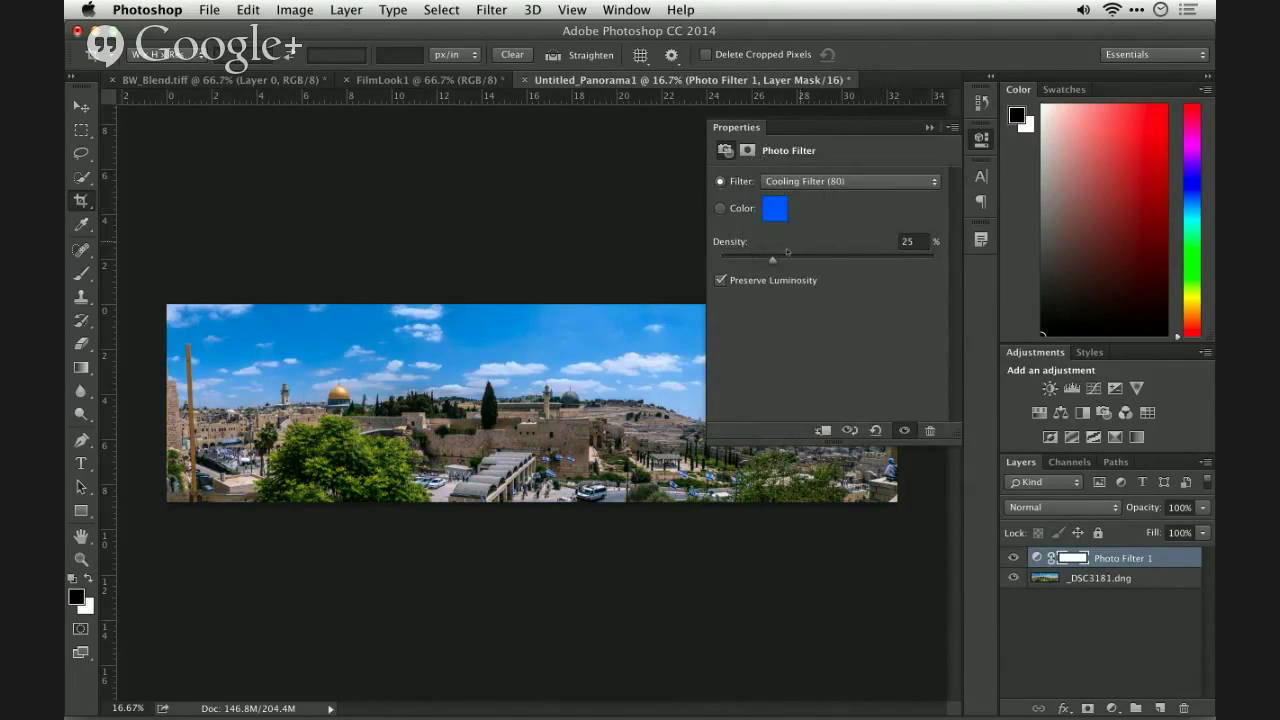
{"action": "left_click", "coordinate": [792, 258]}
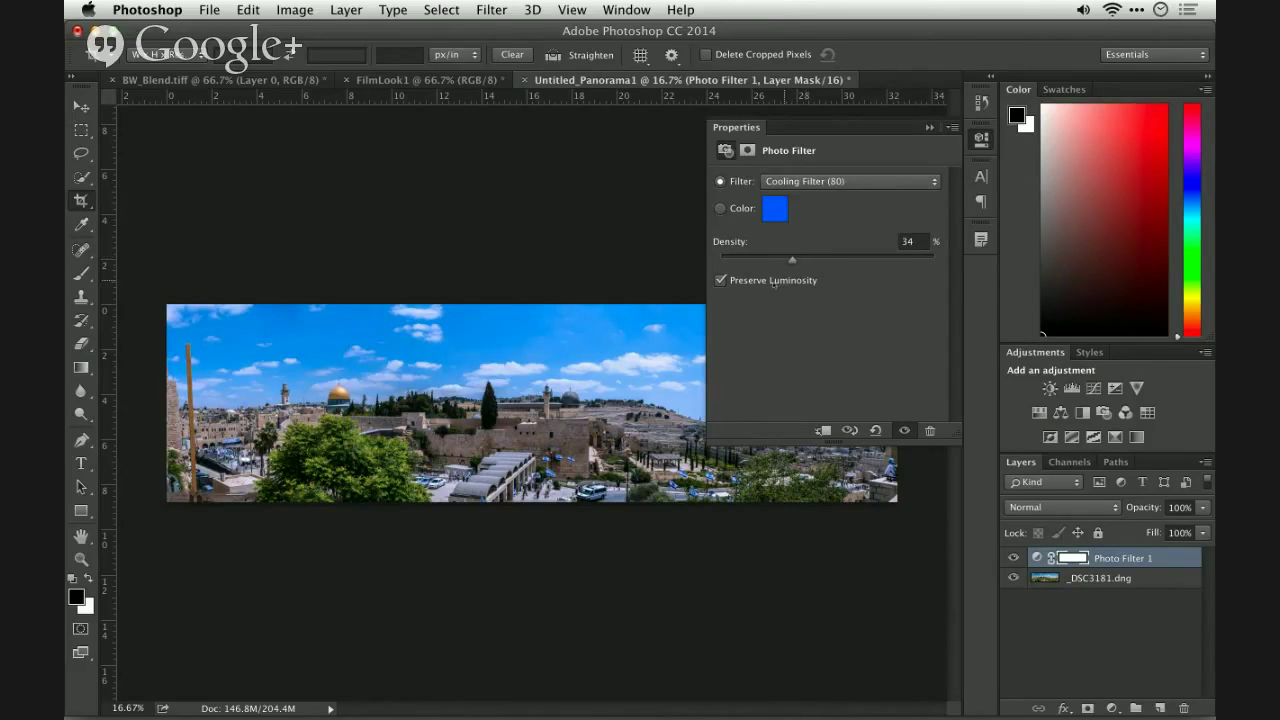
Compare Cooling Filter (LBB) and (82), then settle on Cooling Filter (80) at 22% density
{"action": "left_click", "coordinate": [822, 181]}
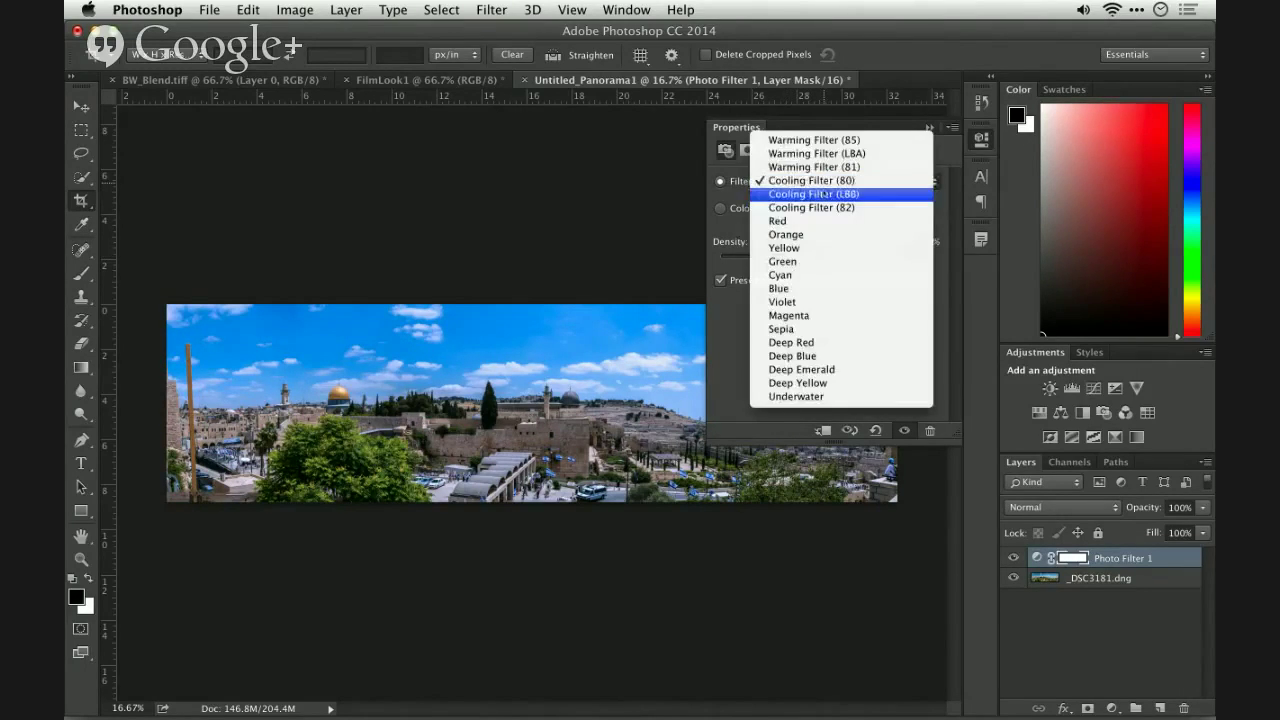
{"action": "left_click", "coordinate": [826, 194]}
{"action": "left_click", "coordinate": [826, 181]}
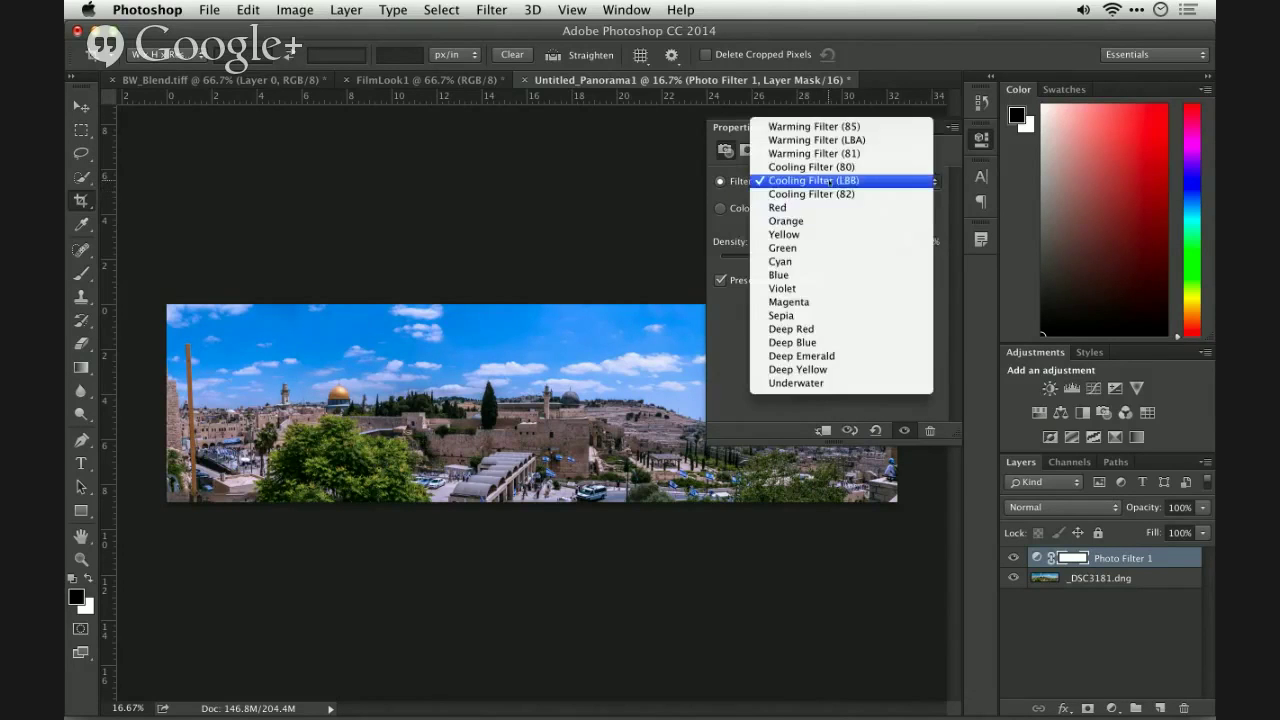
{"action": "left_click", "coordinate": [829, 194]}
{"action": "left_click_drag", "start_coordinate": [781, 259], "coordinate": [777, 259]}
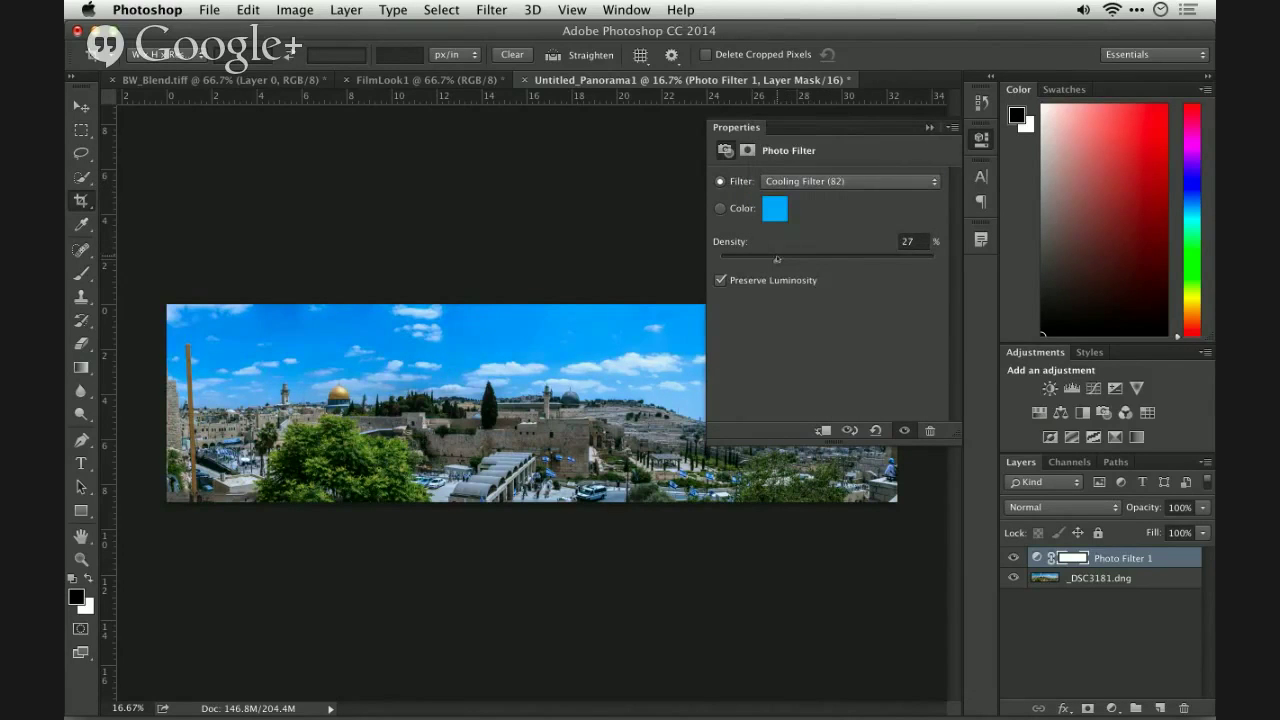
{"action": "left_click", "coordinate": [817, 183]}
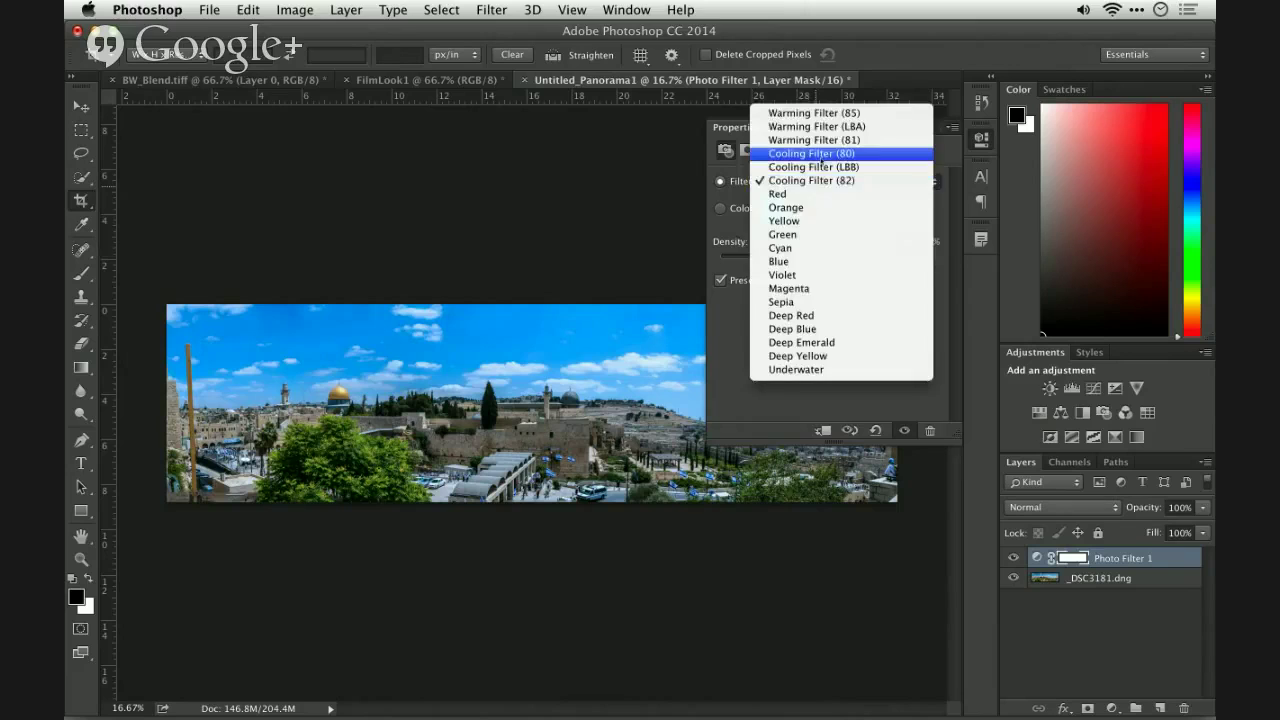
{"action": "left_click", "coordinate": [812, 154]}
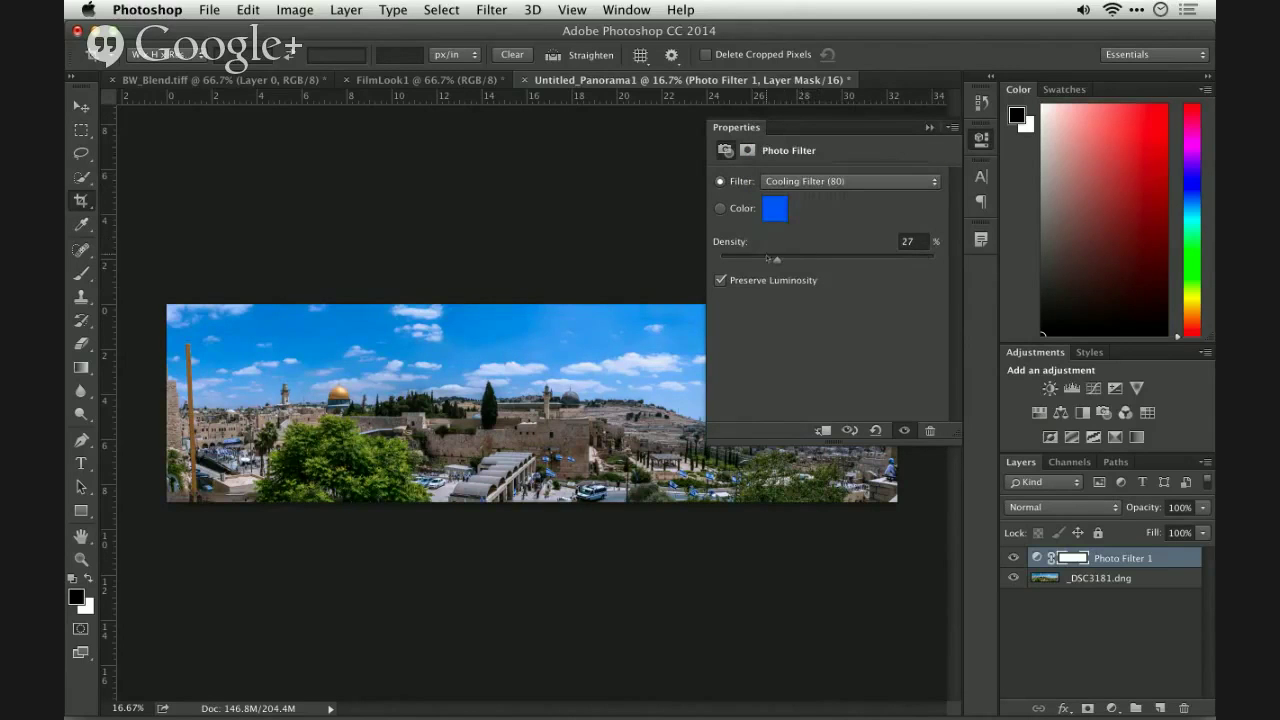
{"action": "left_click", "coordinate": [767, 258]}
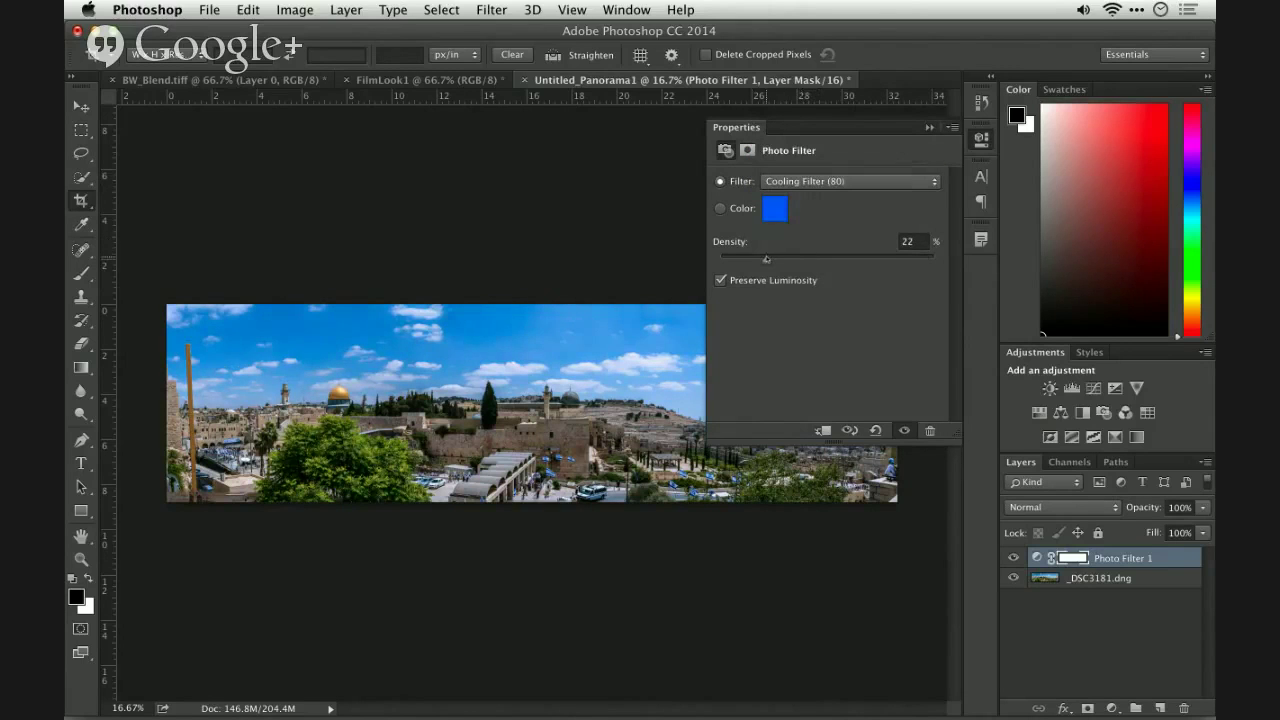
Add a Vibrance adjustment layer with vibrance boosted to +56
{"action": "left_click", "coordinate": [1136, 388]}
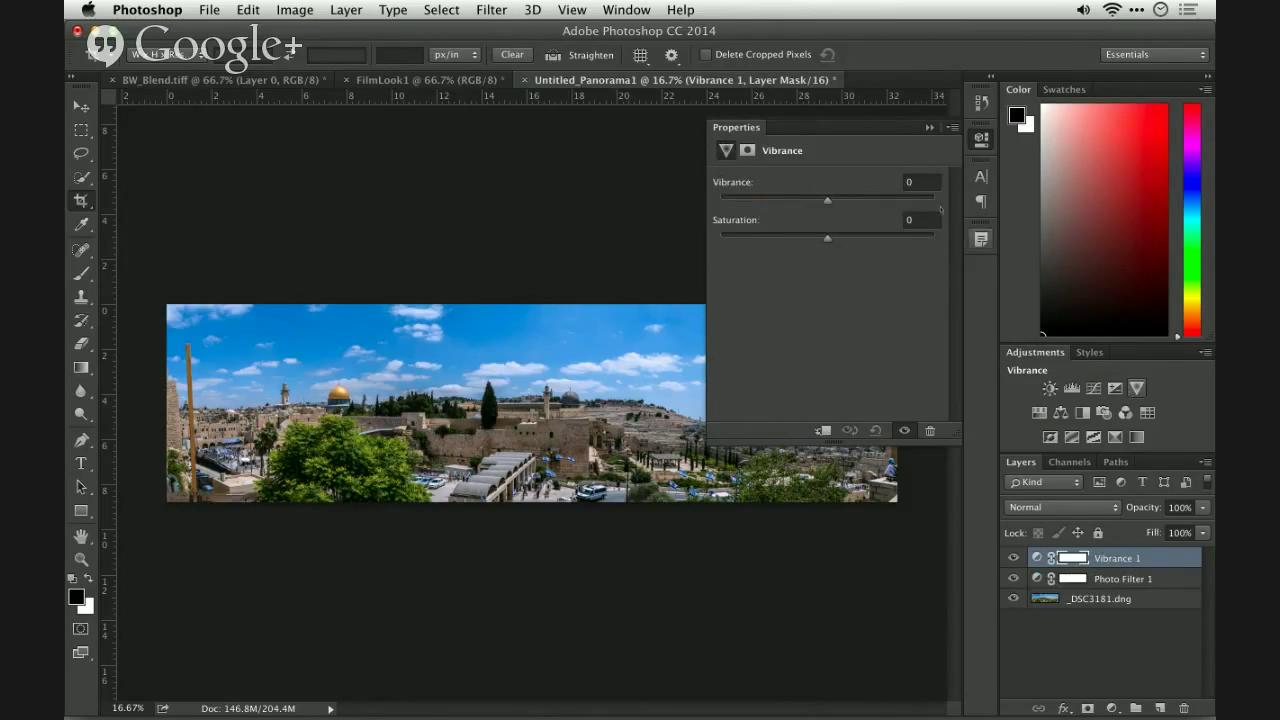
{"action": "left_click", "coordinate": [888, 201]}
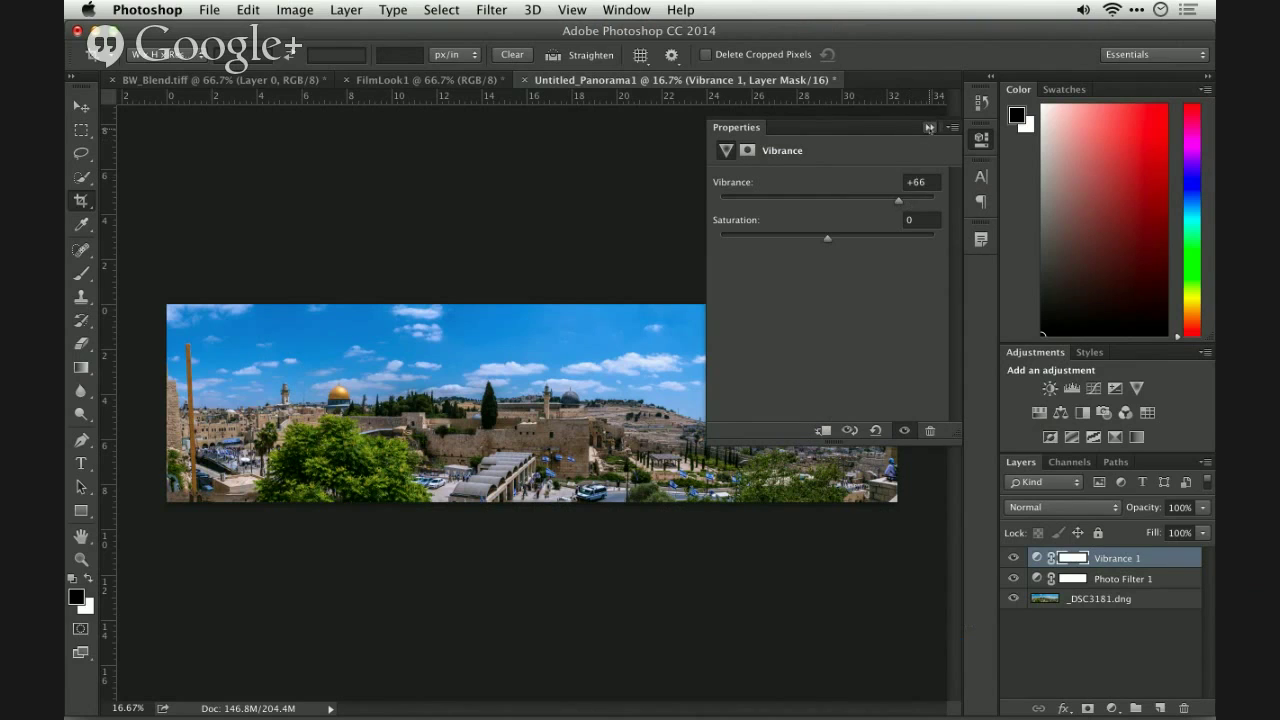
{"action": "left_click", "coordinate": [930, 126]}
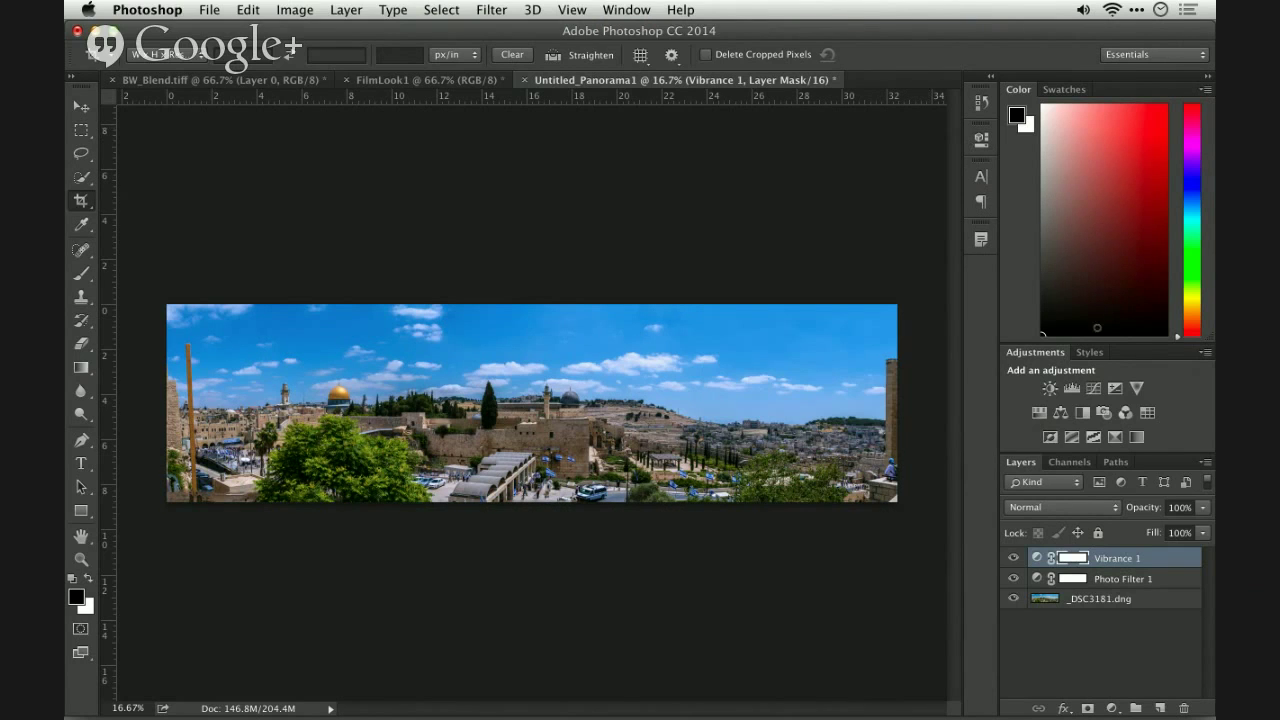
Add Curves 1, auto-corrected with Enhance Per Channel Contrast and Snap Neutral Midtones
{"action": "left_click", "coordinate": [1093, 388]}
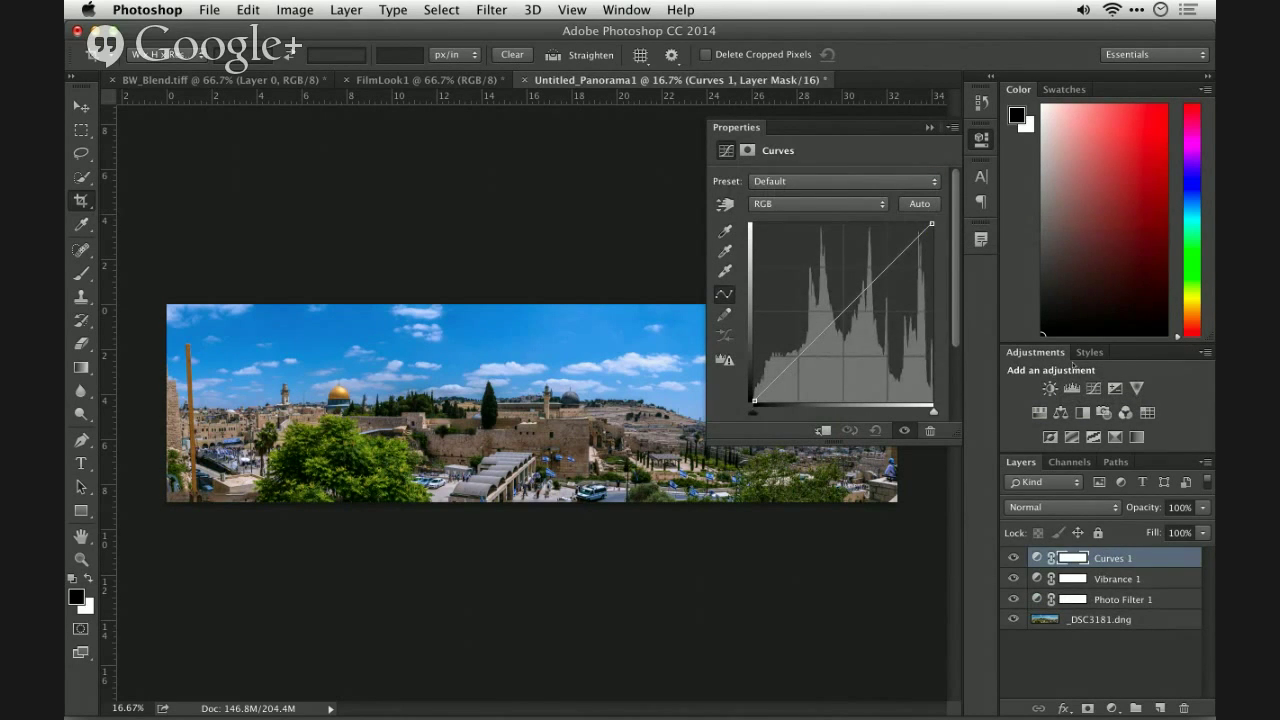
{"action": "left_click", "coordinate": [933, 207]}
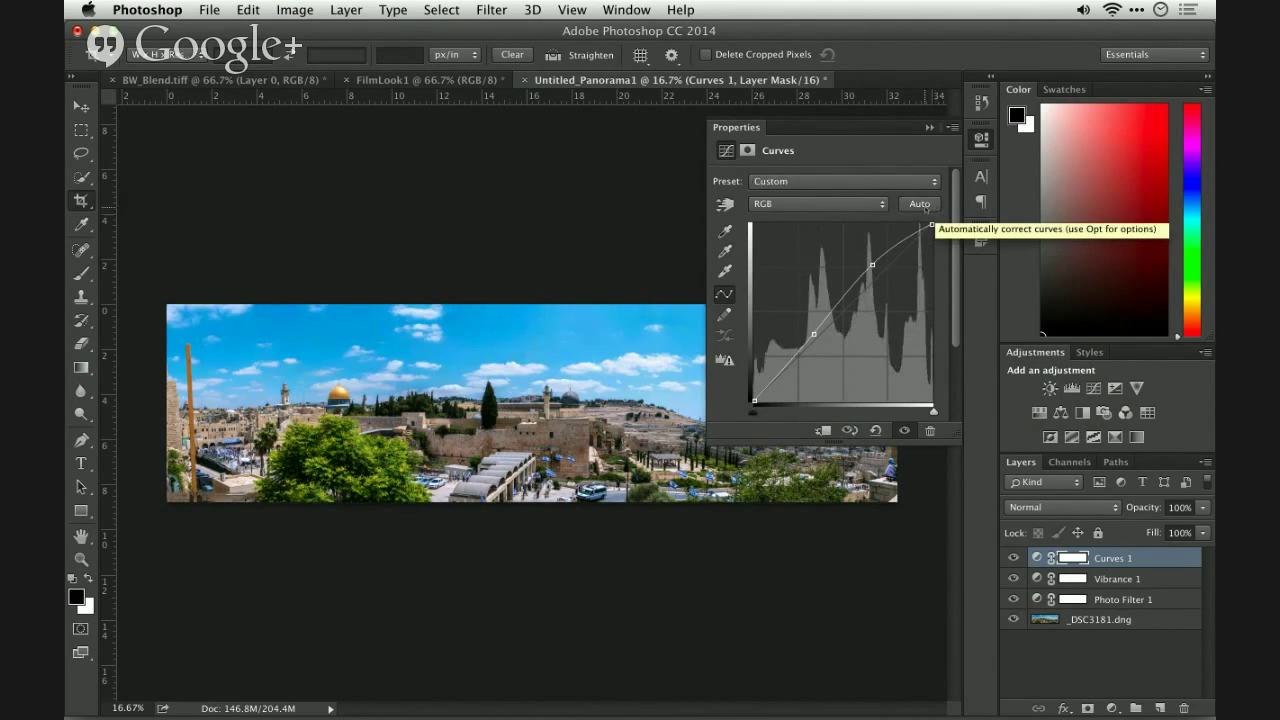
{"action": "left_click", "coordinate": [921, 205], "text": "alt"}
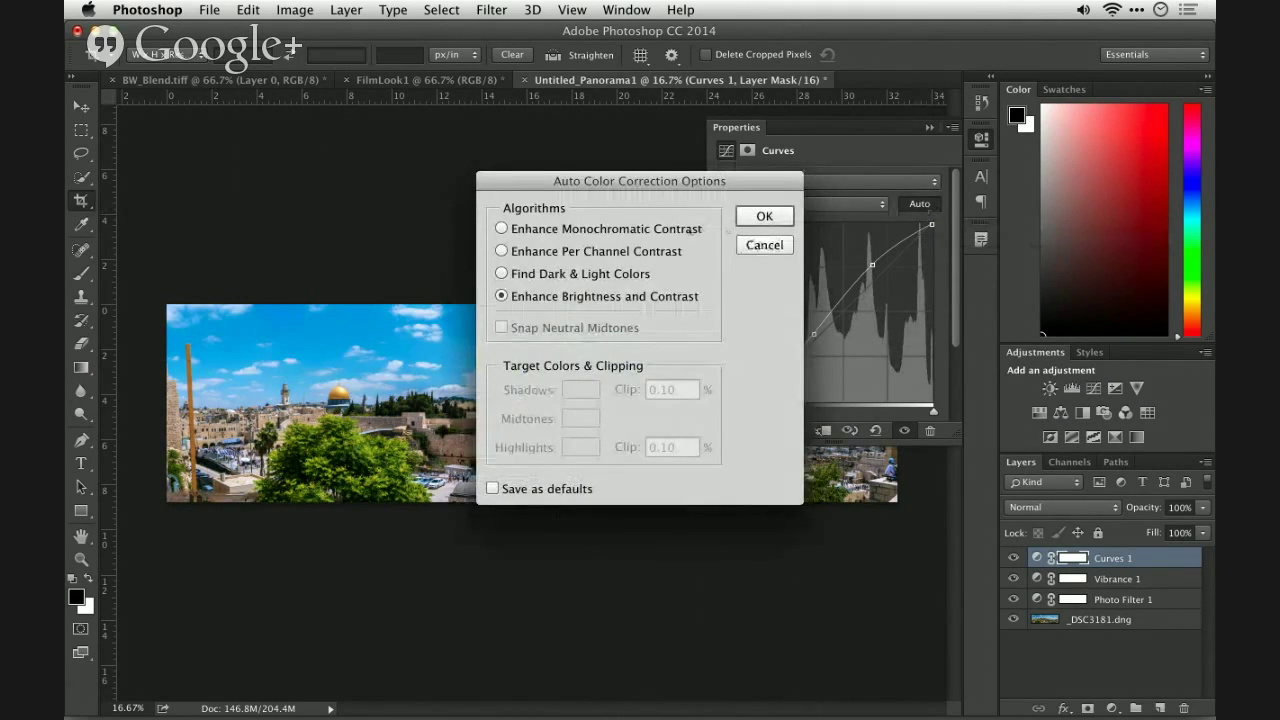
{"action": "left_click", "coordinate": [694, 229]}
{"action": "left_click_drag", "start_coordinate": [685, 183], "coordinate": [890, 160]}
{"action": "left_click", "coordinate": [823, 229]}
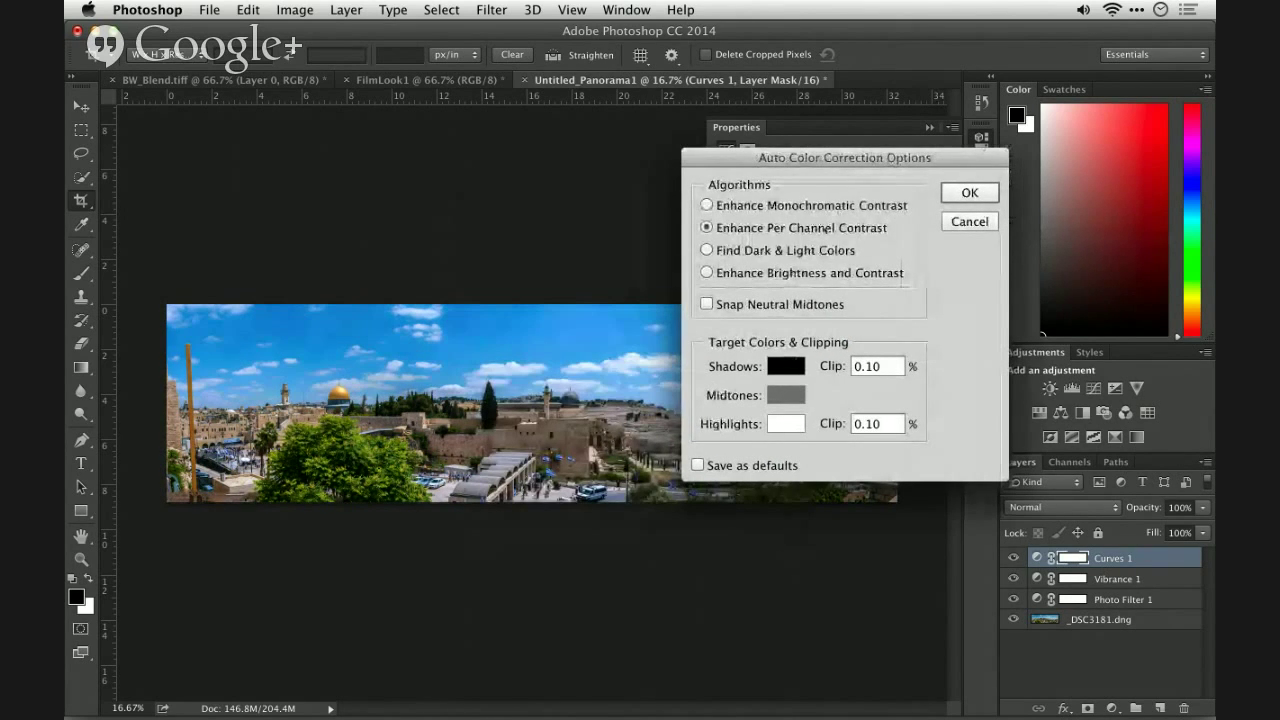
{"action": "left_click", "coordinate": [793, 305]}
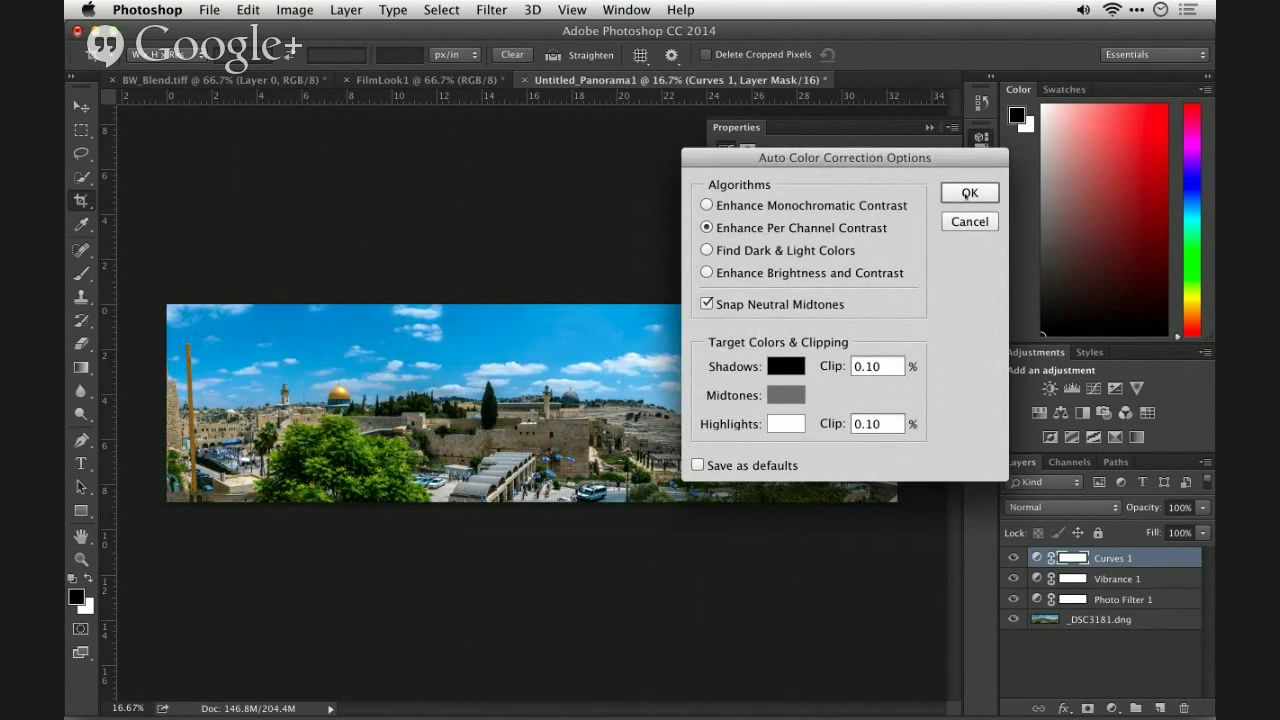
{"action": "left_click", "coordinate": [969, 193]}
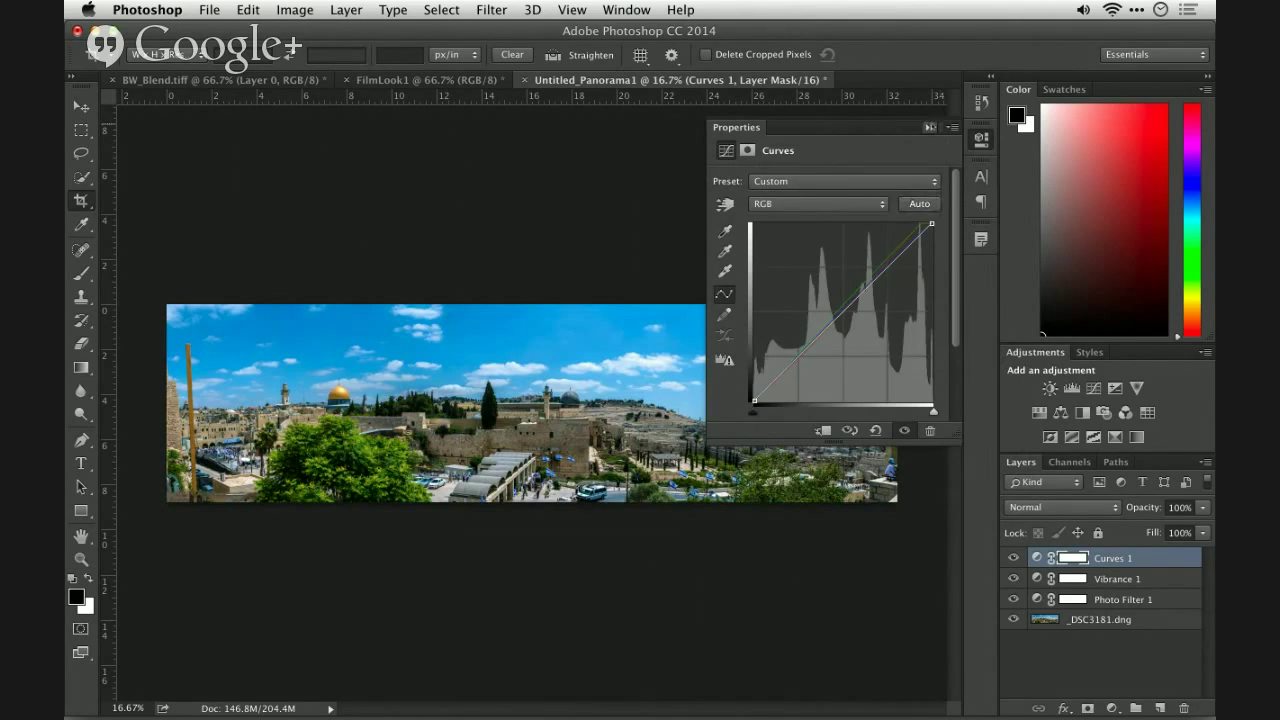
{"action": "left_click", "coordinate": [929, 127]}
Toggle Curves 1 and Vibrance 1 to compare, recheck auto options, then hide Curves 1
{"action": "left_click_drag", "start_coordinate": [1012, 558], "coordinate": [1012, 578]}
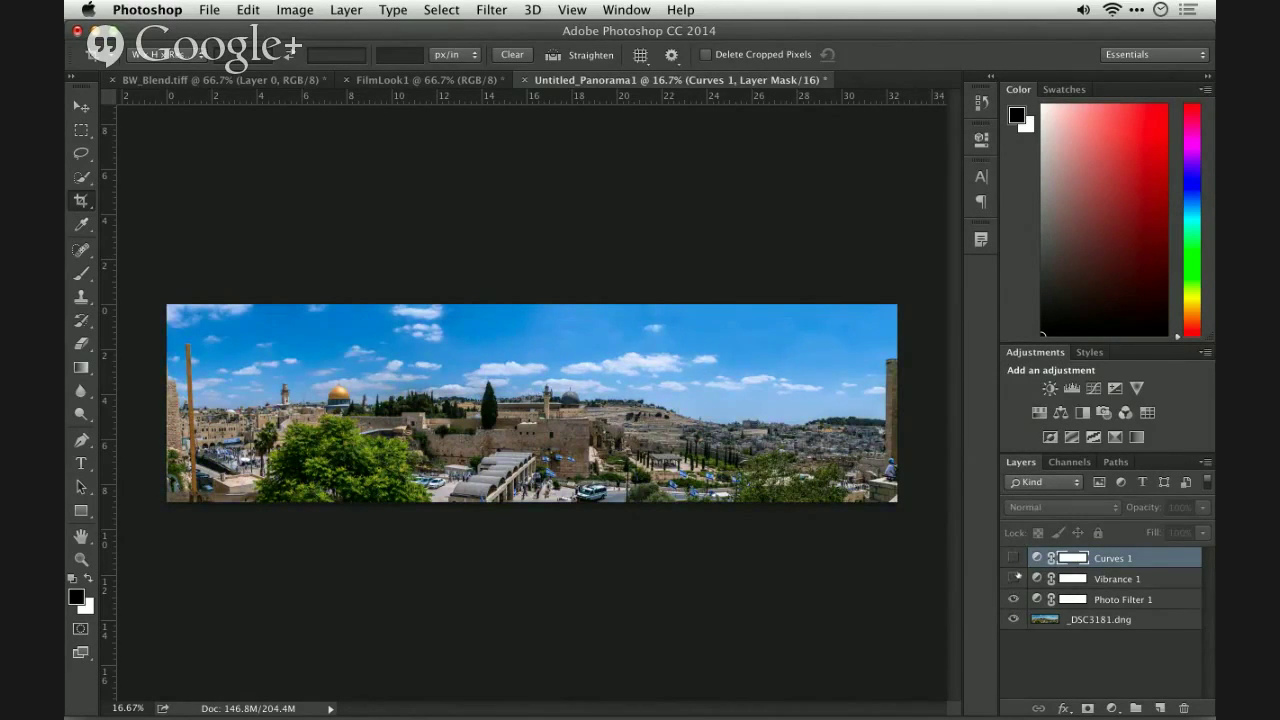
{"action": "left_click", "coordinate": [1013, 578]}
{"action": "left_click", "coordinate": [1014, 558]}
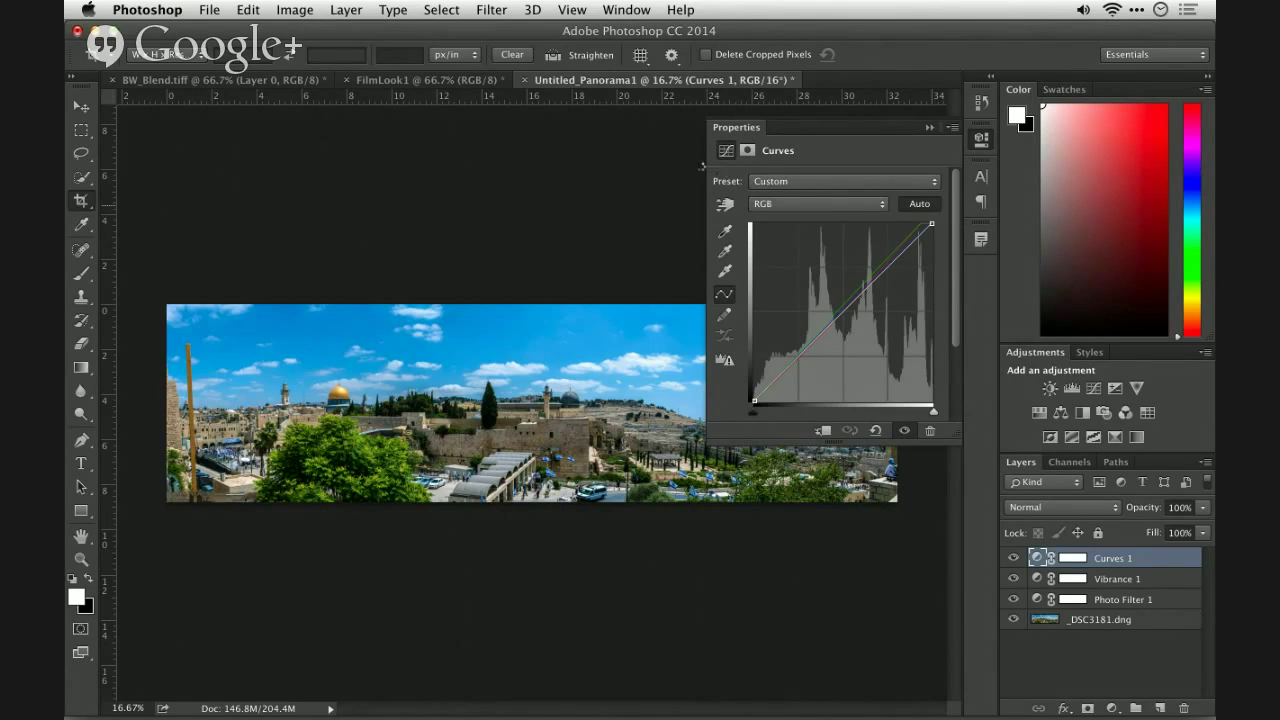
{"action": "left_click", "coordinate": [919, 203], "text": "alt"}
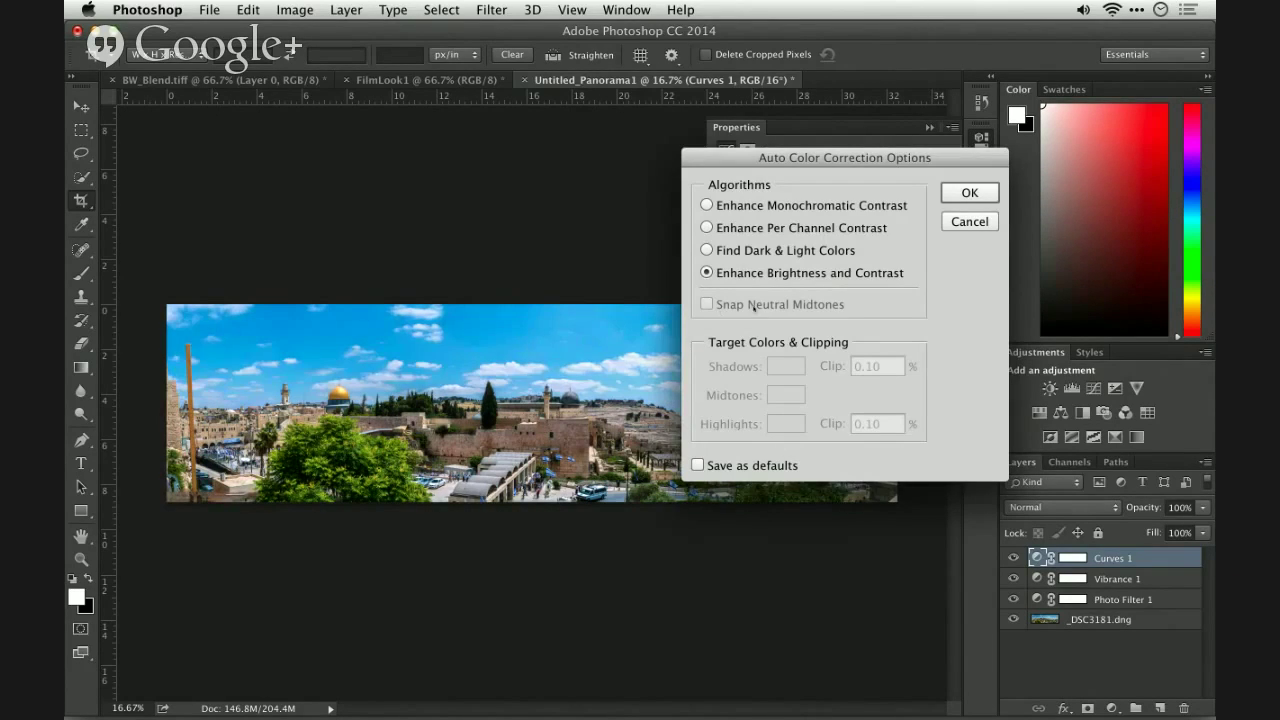
{"action": "left_click", "coordinate": [968, 221]}
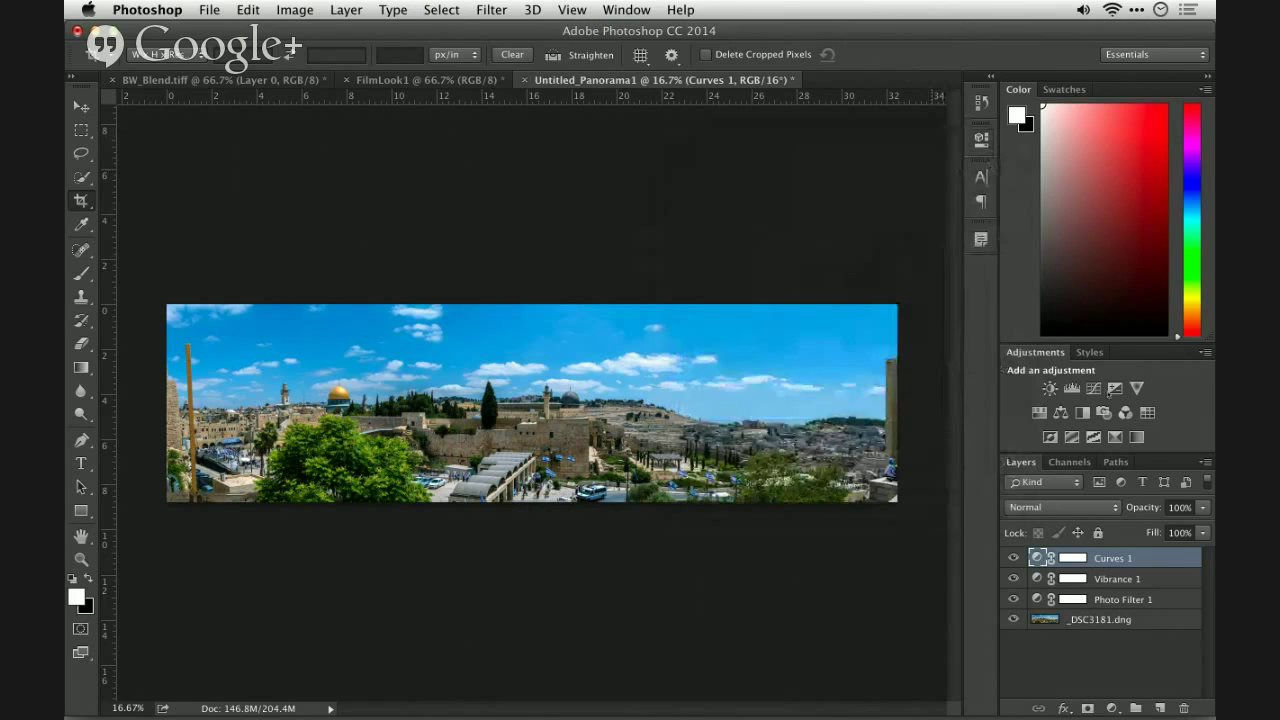
{"action": "left_click", "coordinate": [1013, 557]}
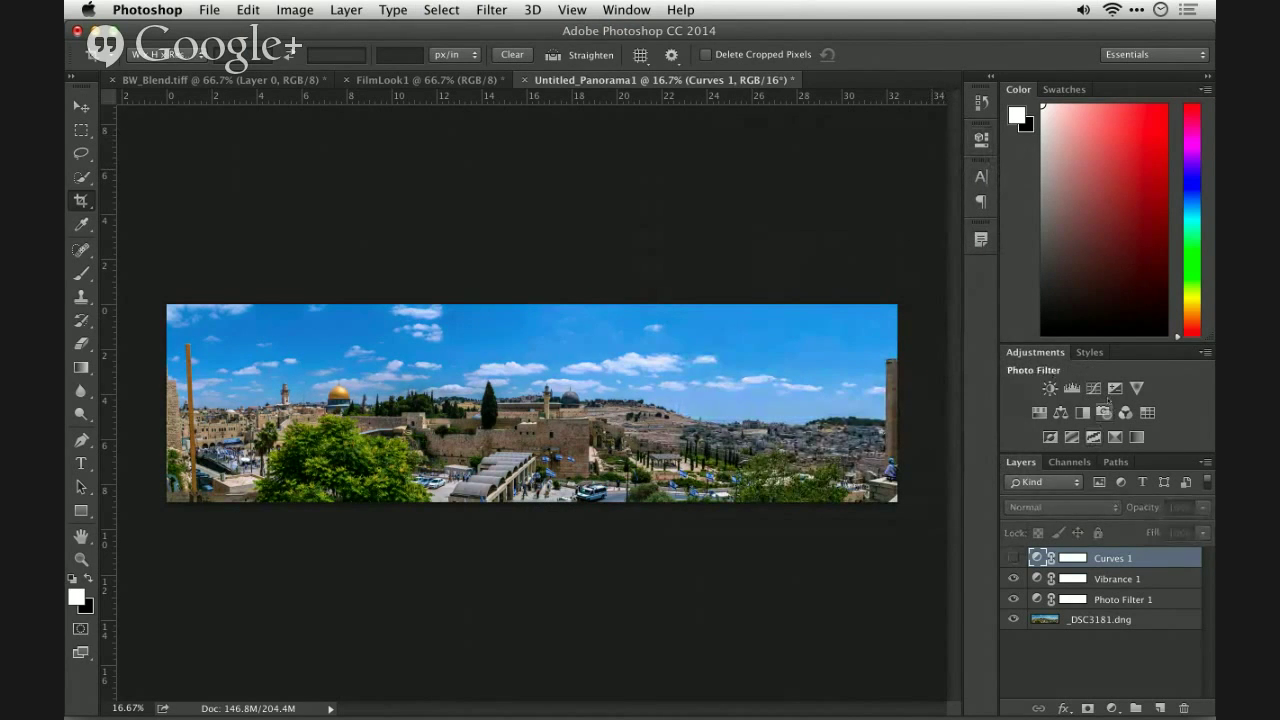
Add a Curves 2 adjustment layer and hide it along with Curves 1
{"action": "left_click", "coordinate": [981, 138]}
{"action": "left_click", "coordinate": [1071, 388]}
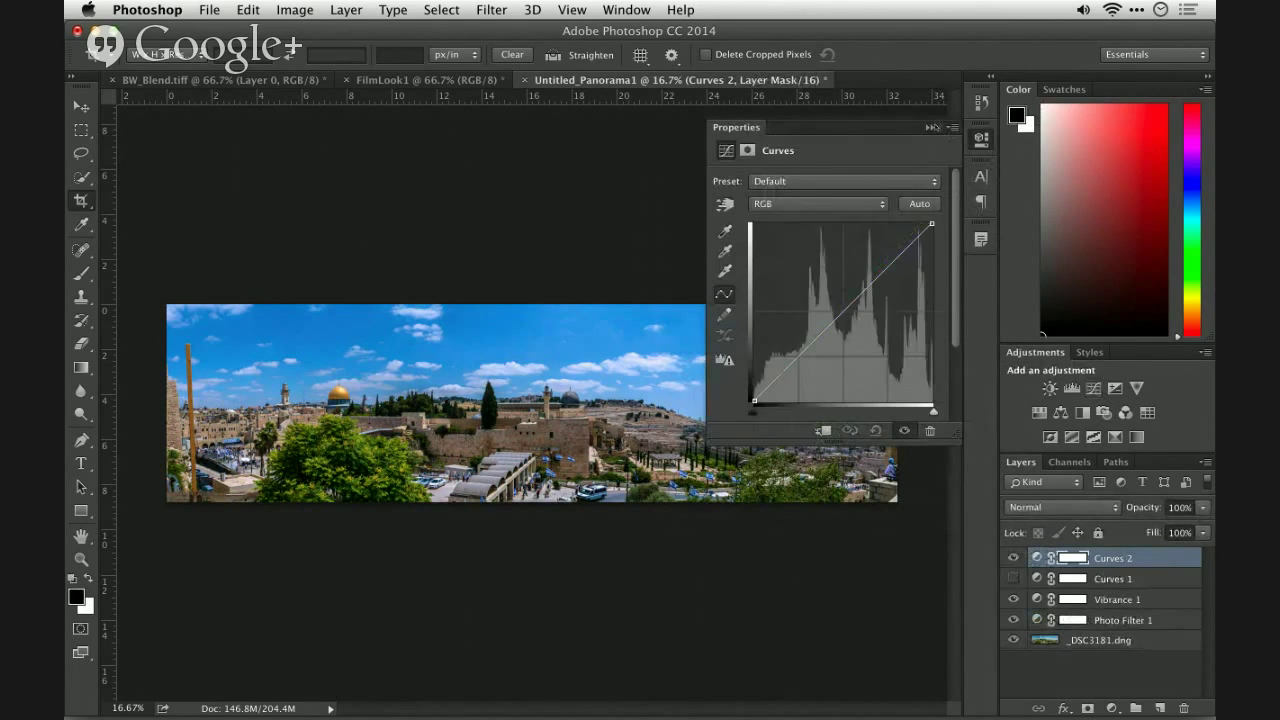
{"action": "left_click", "coordinate": [1013, 557]}
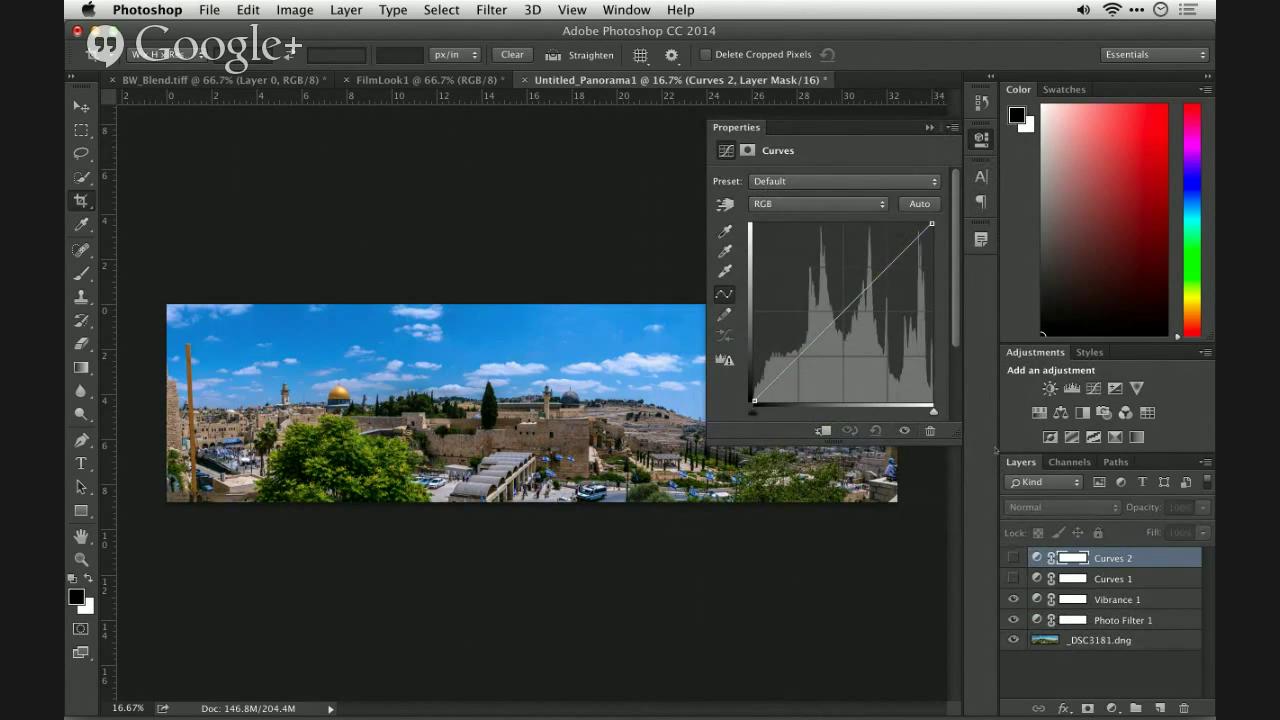
{"action": "left_click", "coordinate": [929, 127]}
Add a Levels 1 layer and set its auto options to snap neutral midtones
{"action": "left_click", "coordinate": [1071, 388]}
{"action": "left_click", "coordinate": [912, 213]}
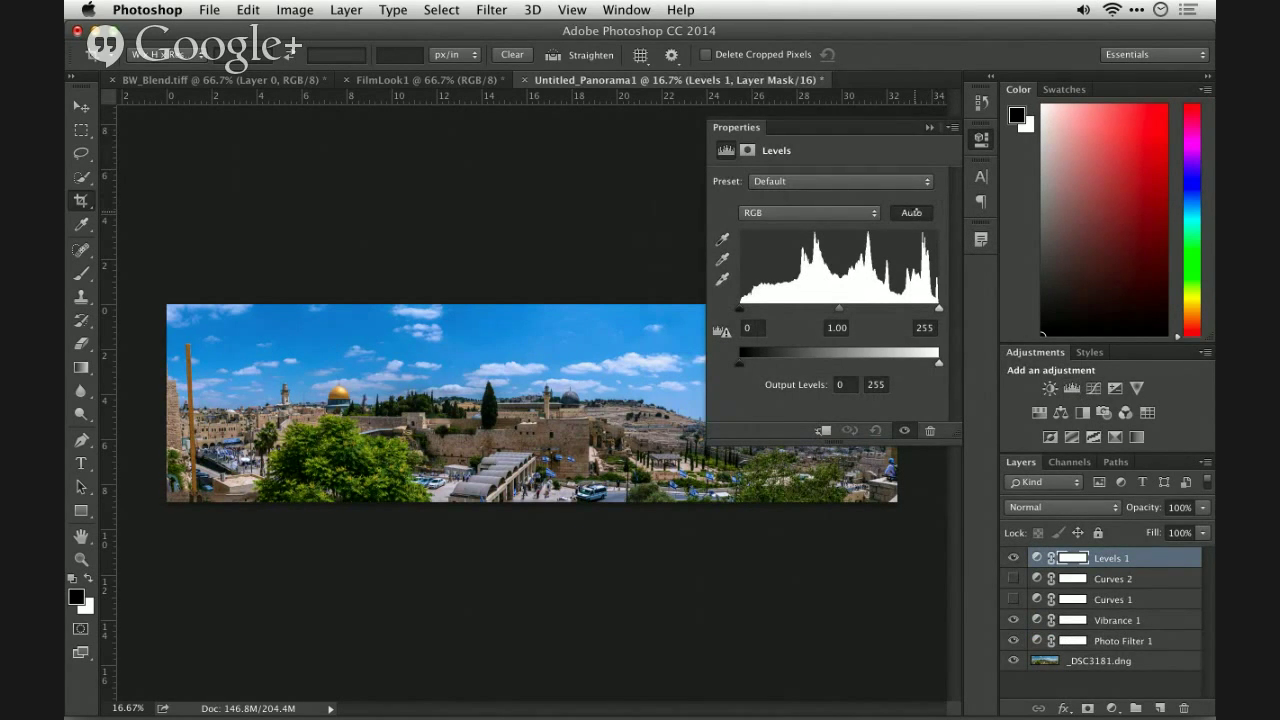
{"action": "left_click", "coordinate": [912, 213], "text": "alt"}
{"action": "left_click", "coordinate": [824, 206]}
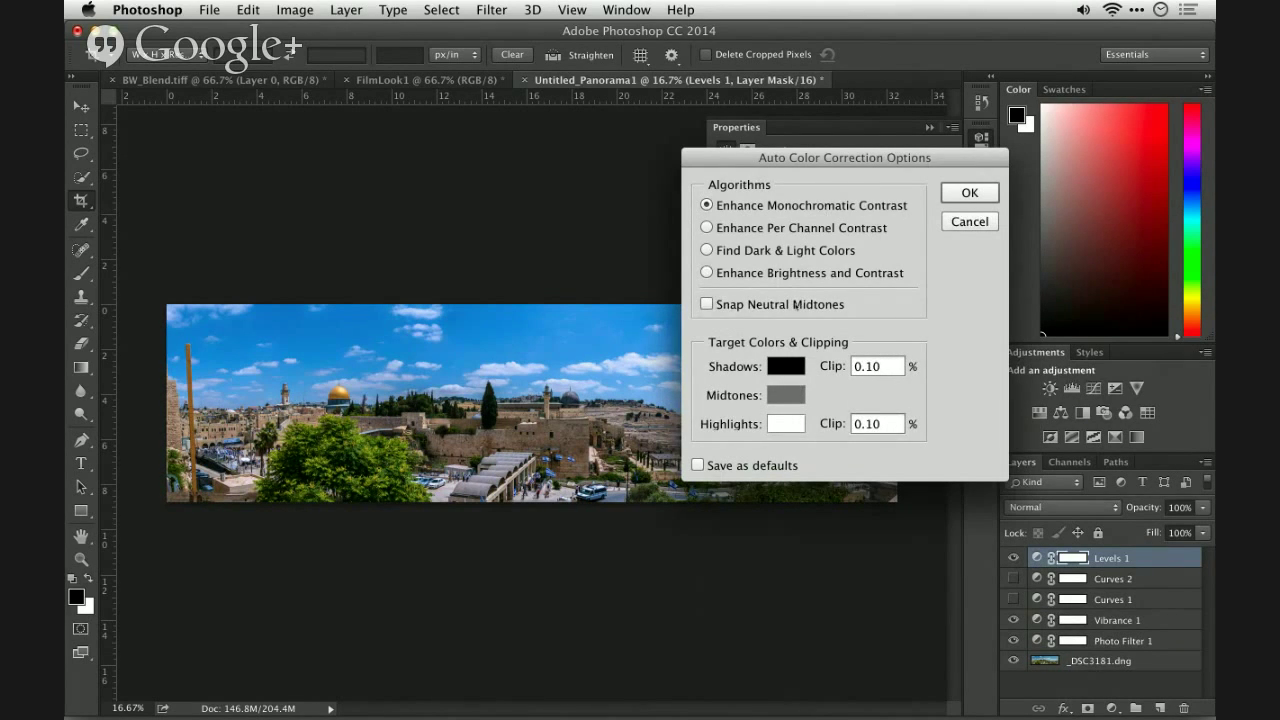
{"action": "left_click", "coordinate": [780, 304]}
Try other auto algorithms, confirm Enhance Per Channel Contrast, then view the Channels panel
{"action": "left_click", "coordinate": [707, 250]}
{"action": "left_click", "coordinate": [774, 273]}
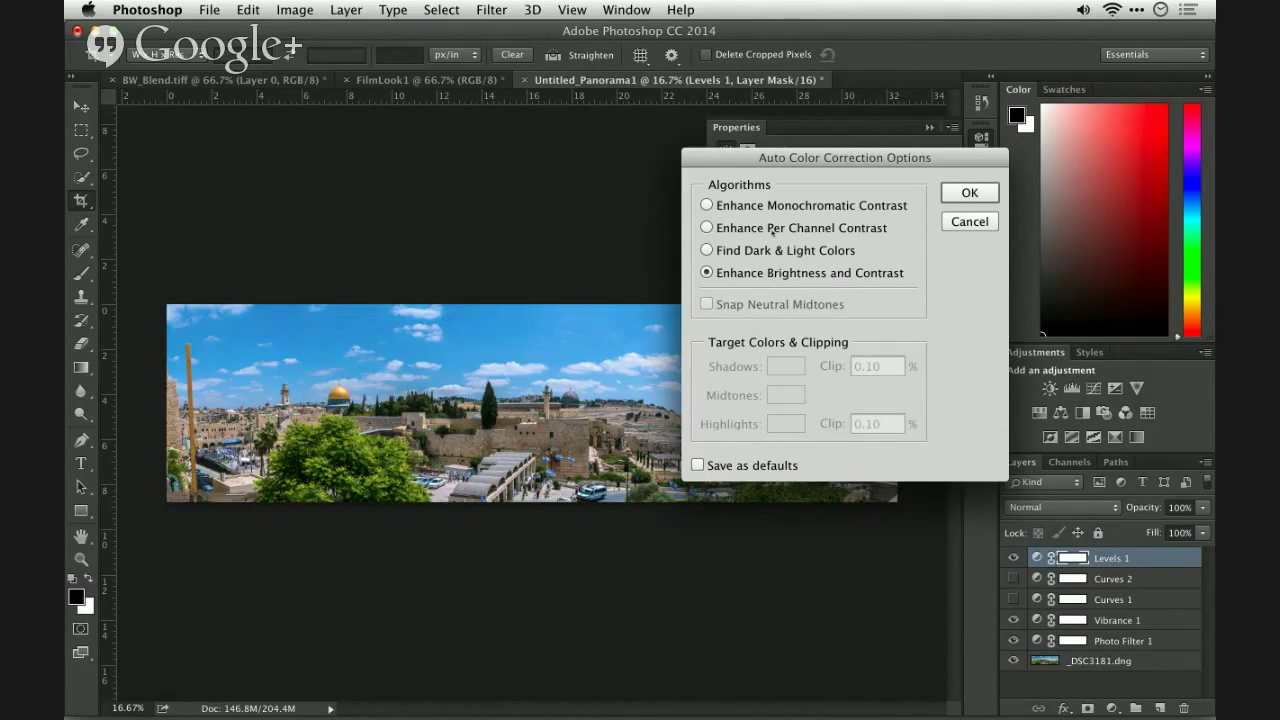
{"action": "left_click", "coordinate": [769, 228]}
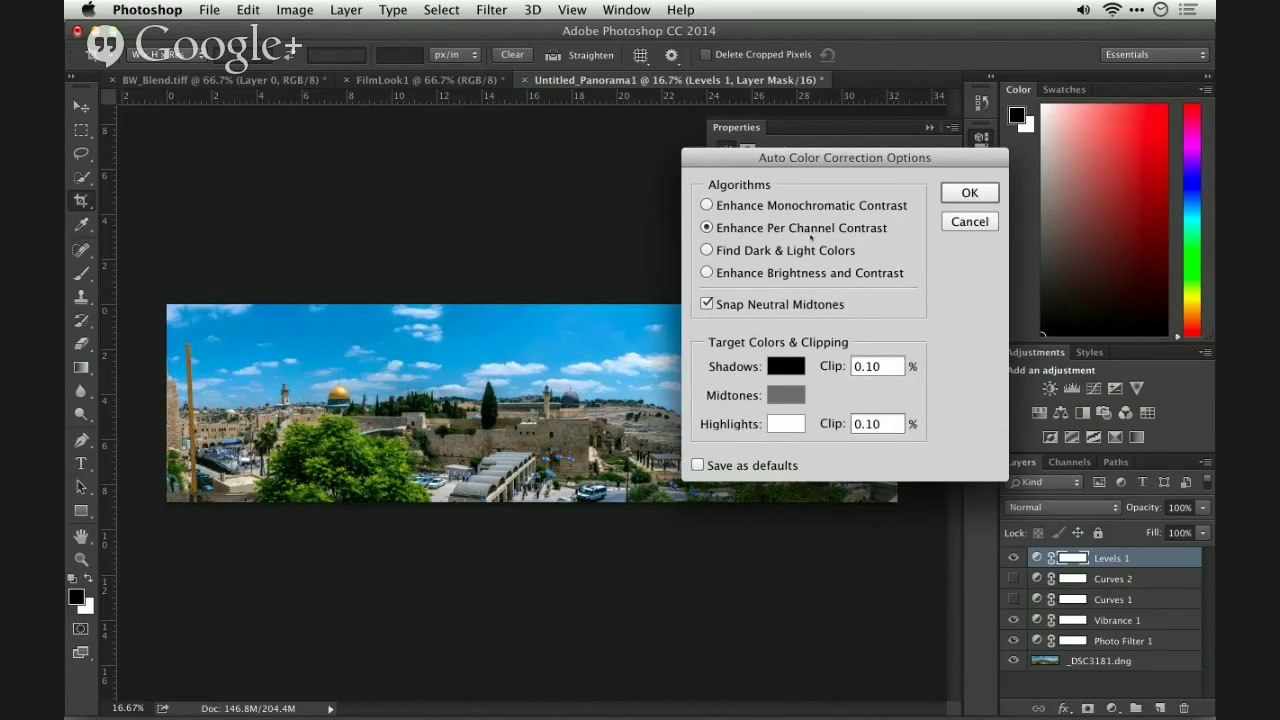
{"action": "left_click", "coordinate": [967, 193]}
{"action": "left_click", "coordinate": [930, 128]}
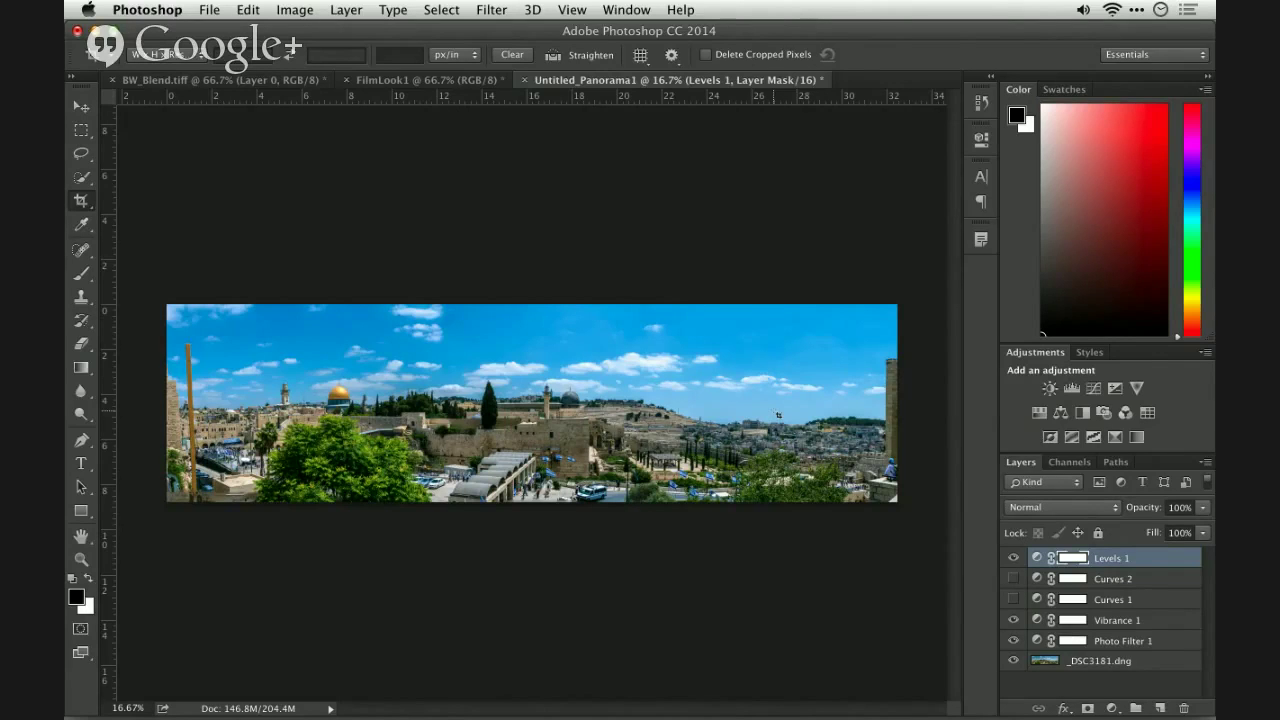
{"action": "left_click", "coordinate": [1070, 462]}
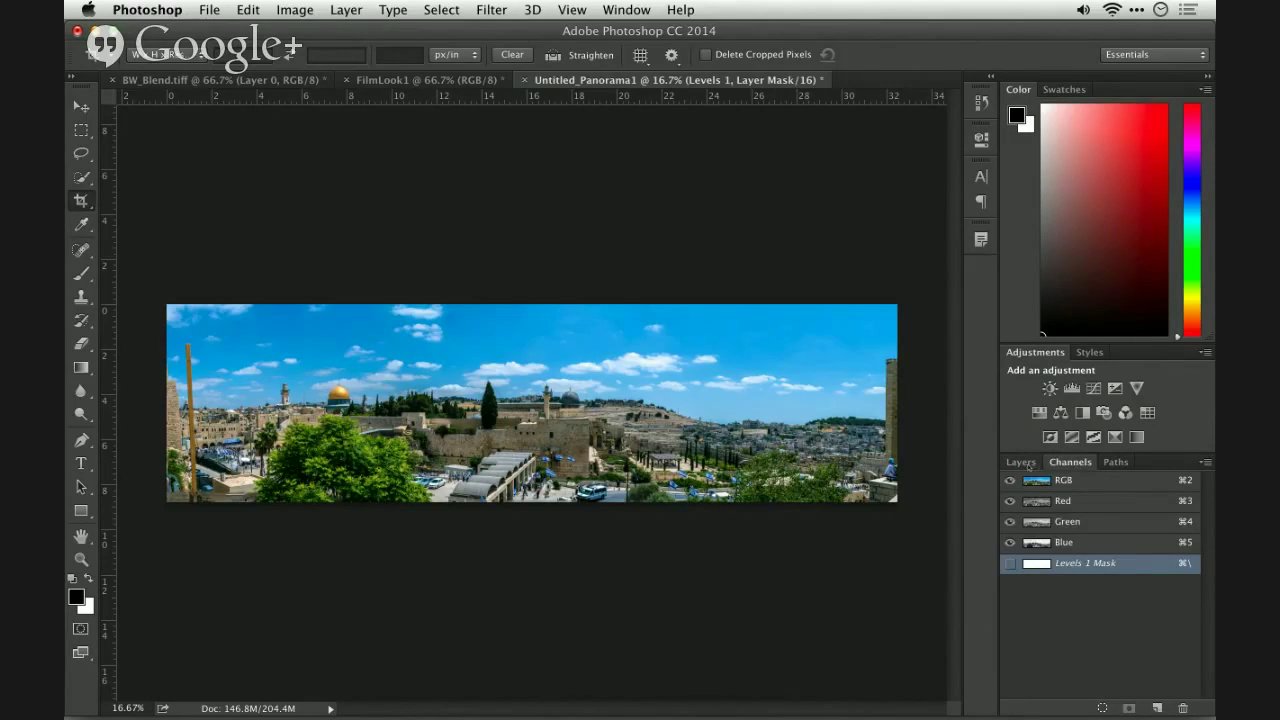
Reopen Levels 1 from the layer list and inspect its Red, Green and Blue channel levels
{"action": "left_click", "coordinate": [1030, 464]}
{"action": "double_click", "coordinate": [1037, 557]}
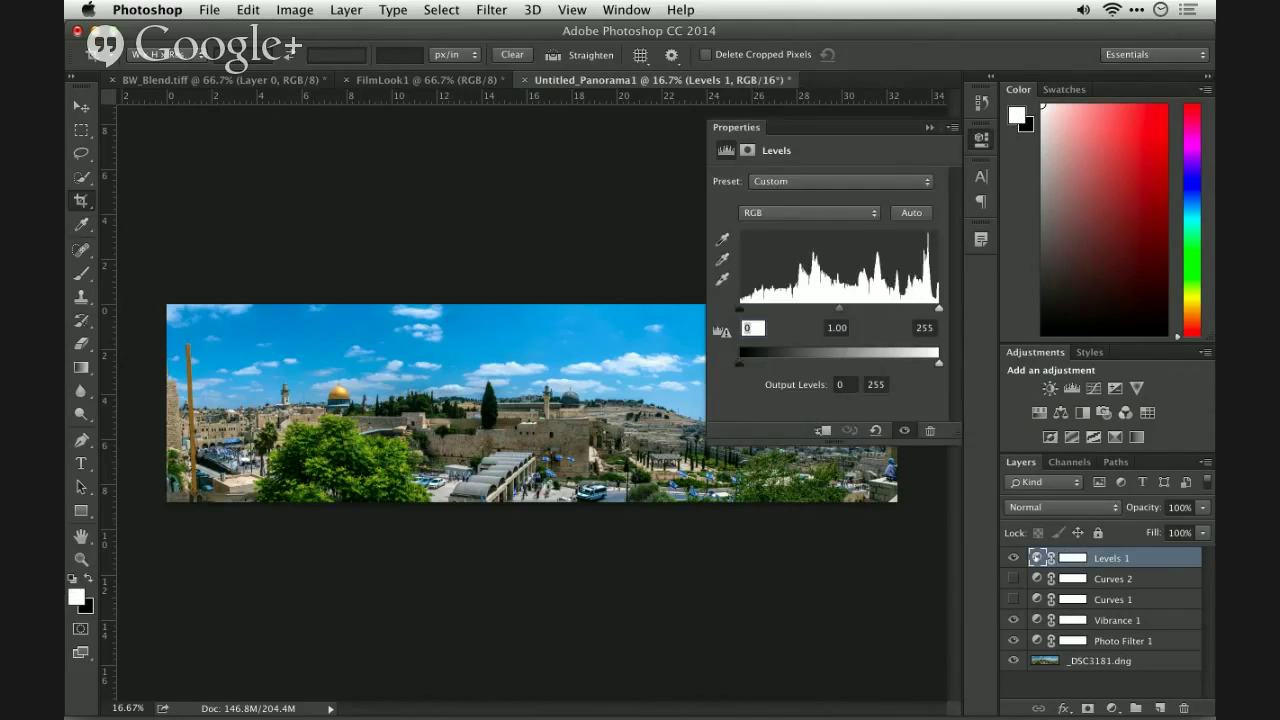
{"action": "left_click", "coordinate": [859, 216]}
{"action": "left_click", "coordinate": [859, 226]}
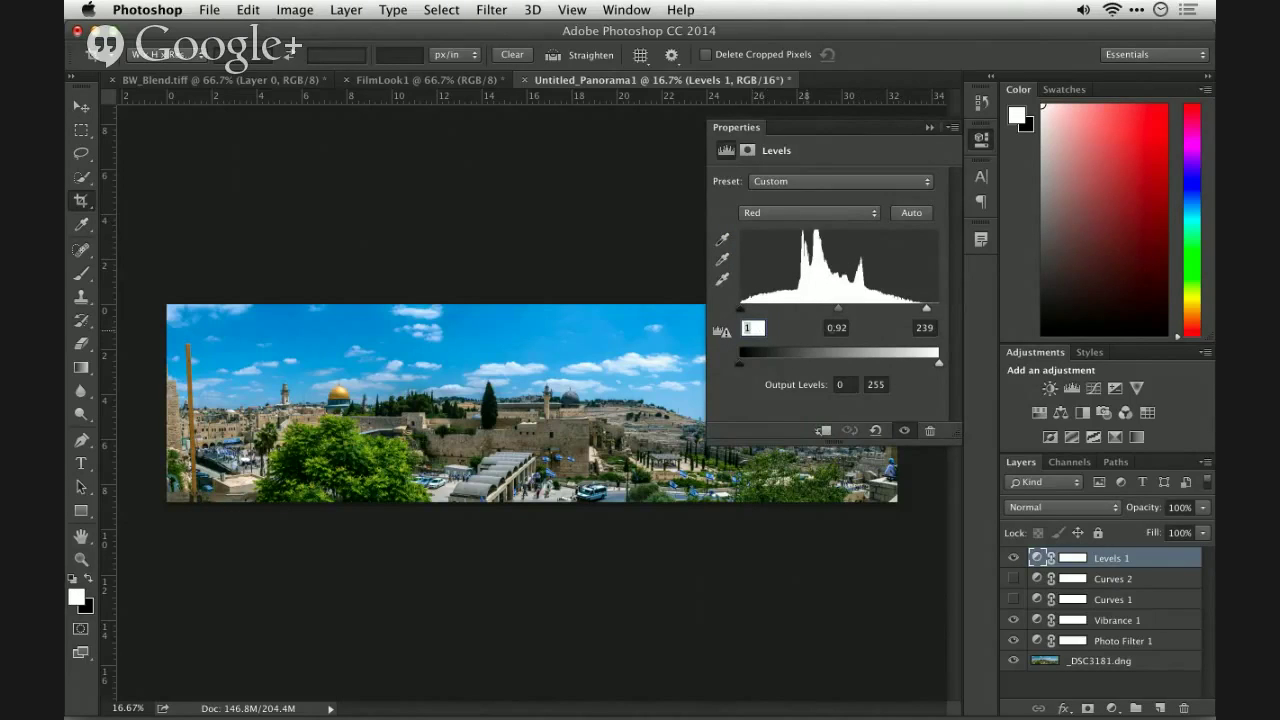
{"action": "left_click", "coordinate": [819, 213]}
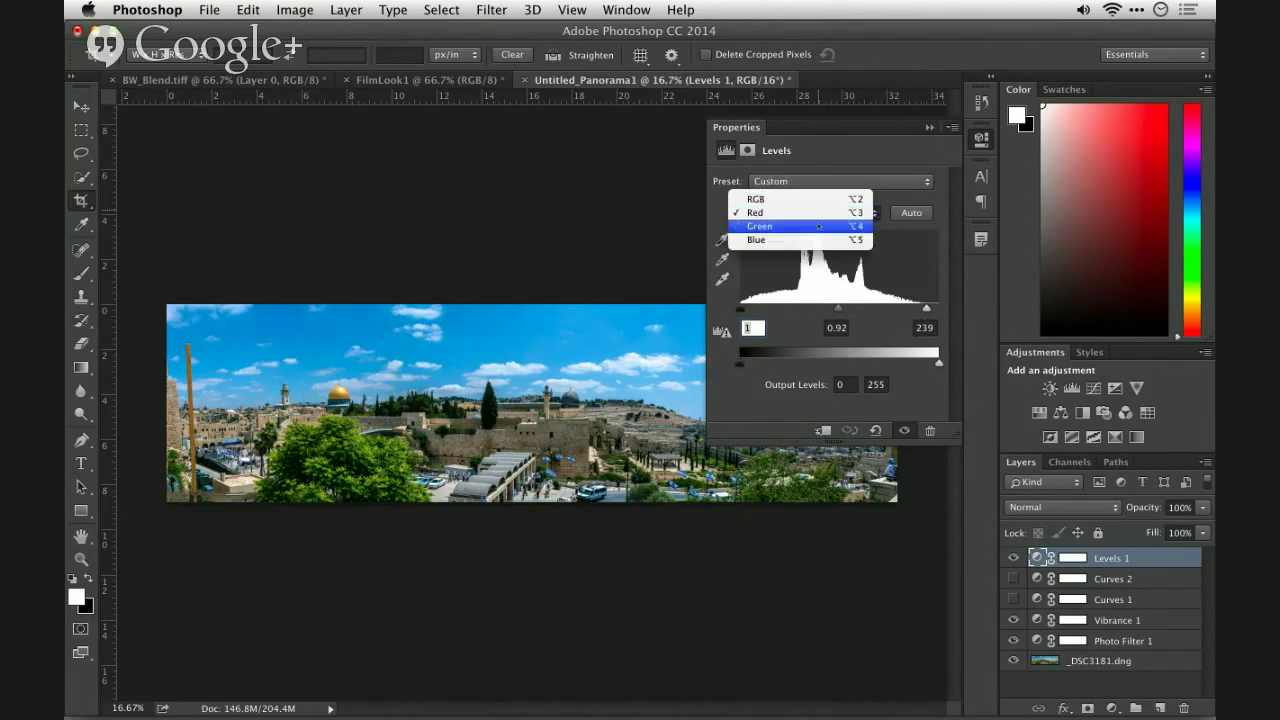
{"action": "left_click", "coordinate": [819, 226]}
{"action": "left_click", "coordinate": [818, 213]}
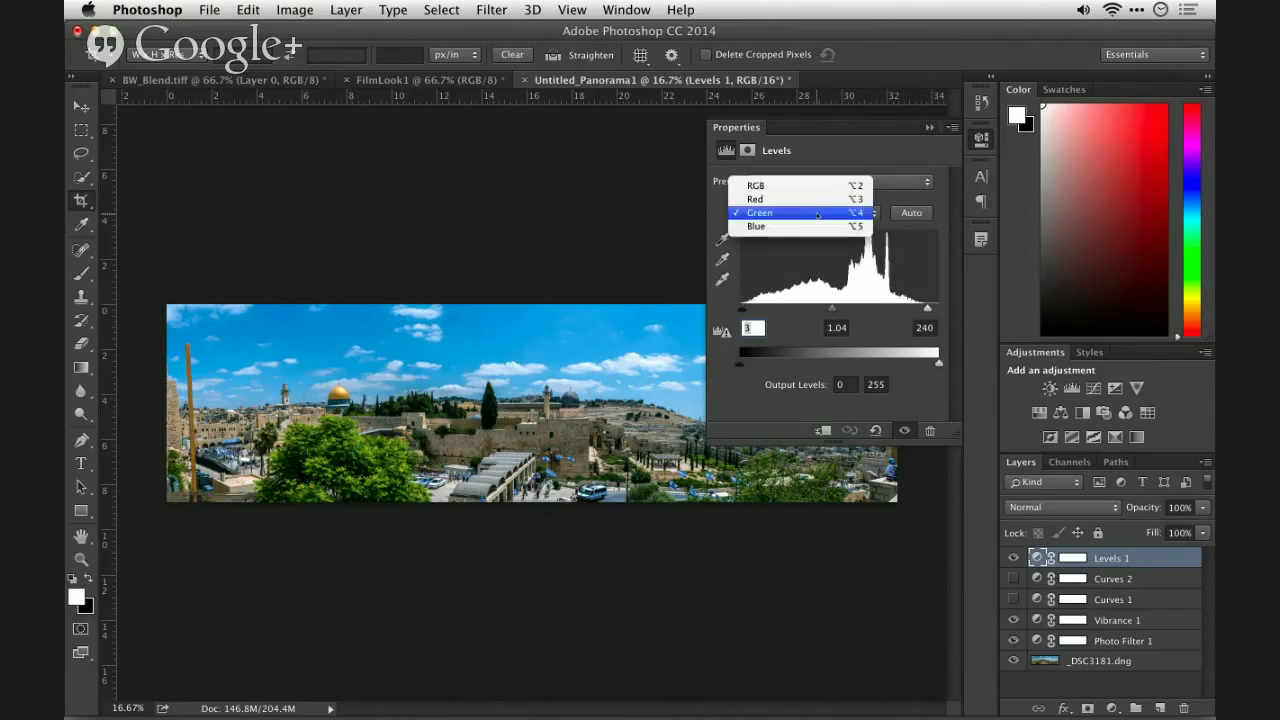
{"action": "left_click", "coordinate": [818, 227]}
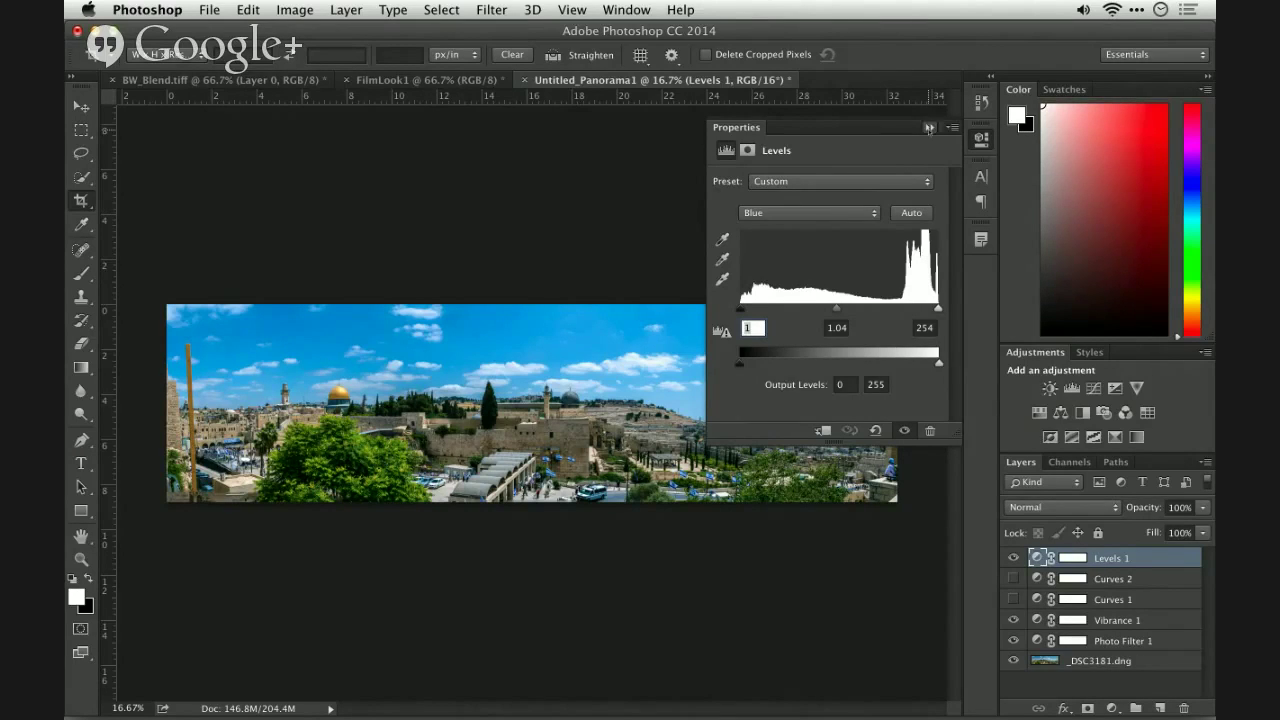
{"action": "left_click", "coordinate": [929, 128]}
Start closing the panorama with Cmd+W, then cancel to keep it open
{"action": "key", "text": "super"}
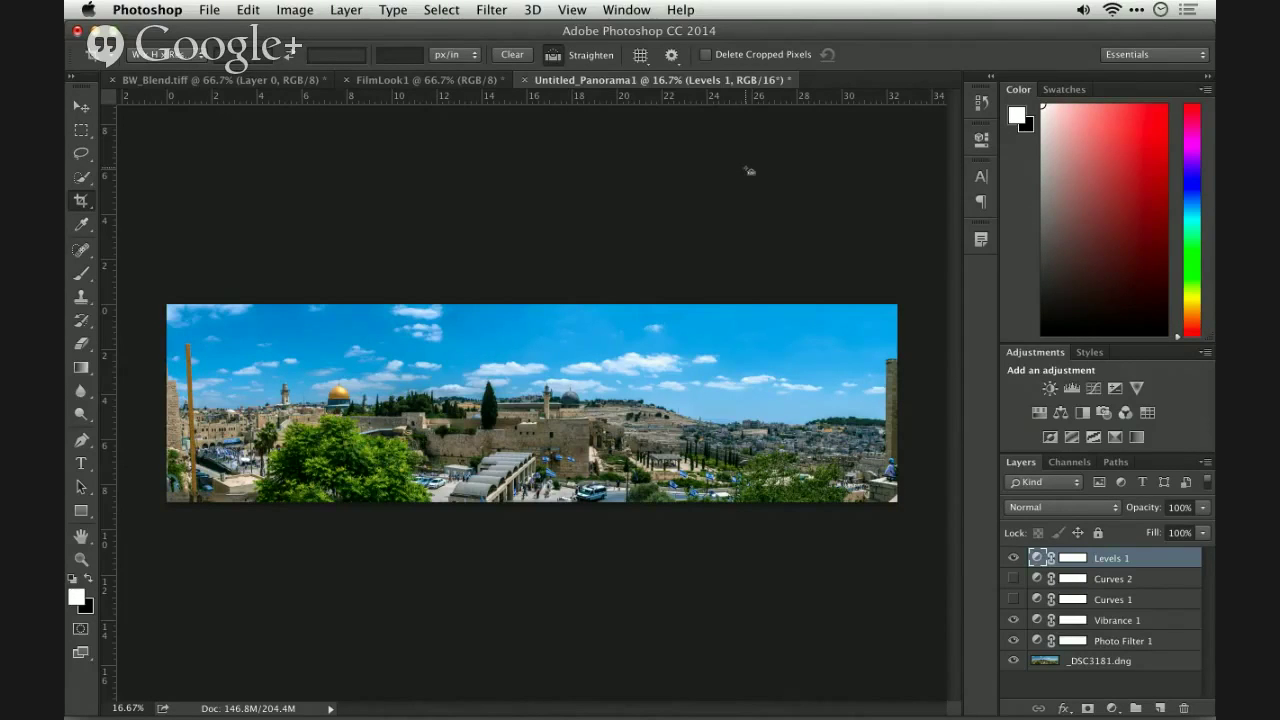
{"action": "key", "text": "super+w"}
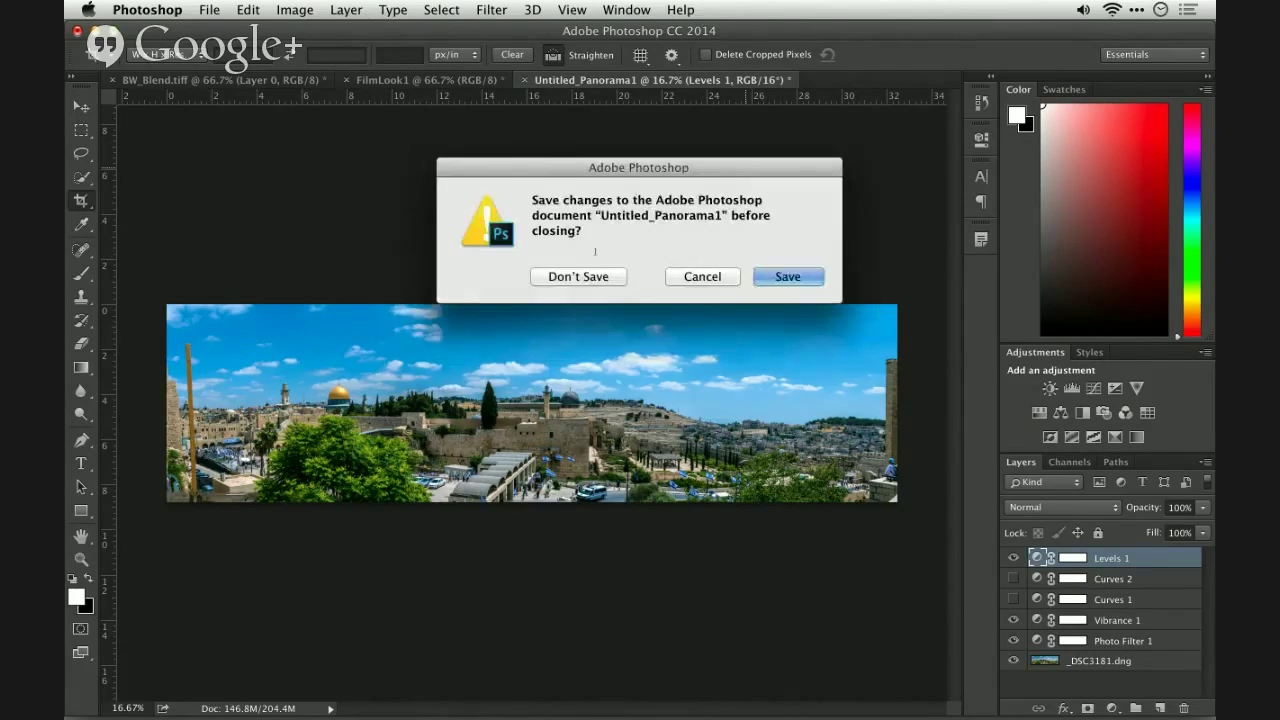
{"action": "left_click", "coordinate": [728, 276]}
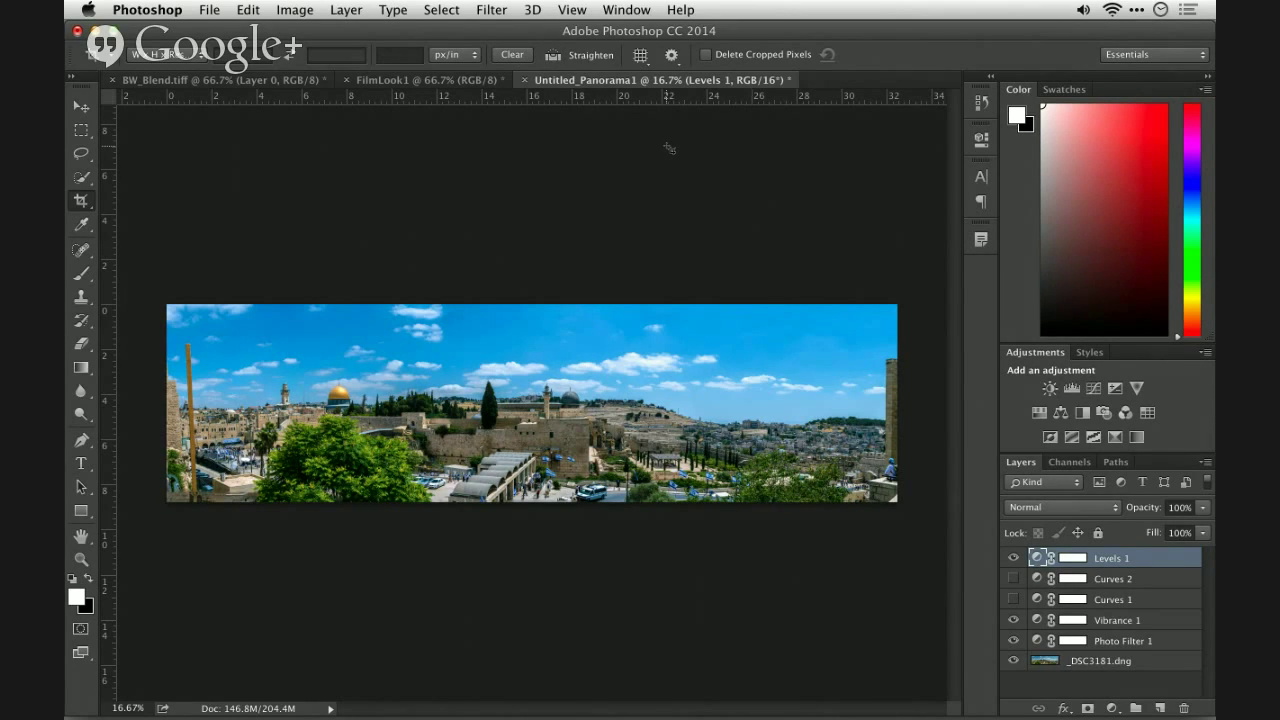
In Bridge, go up from DSC_0410.NEF to the Demo_PS Show folder and locate BlurLab.tif
{"action": "key", "text": "super+Tab"}
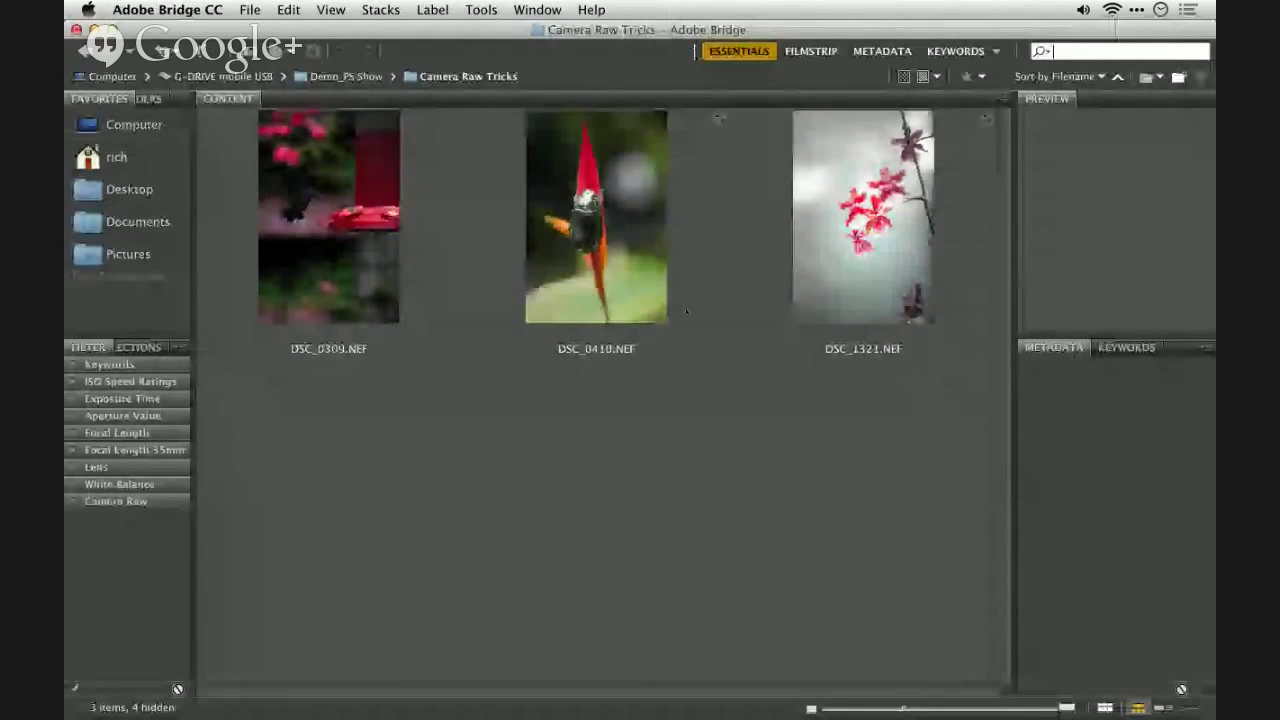
{"action": "key", "text": "super+Tab"}
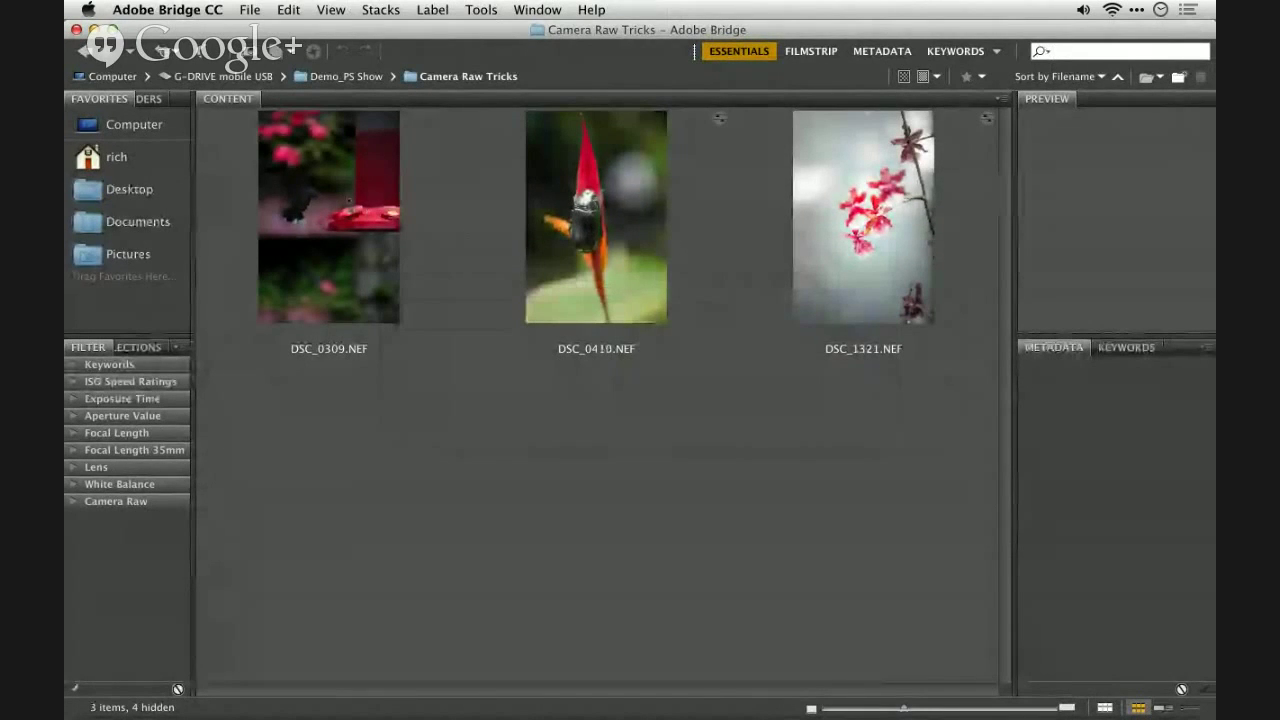
{"action": "key", "text": "super+f"}
{"action": "key", "text": "super+Tab"}
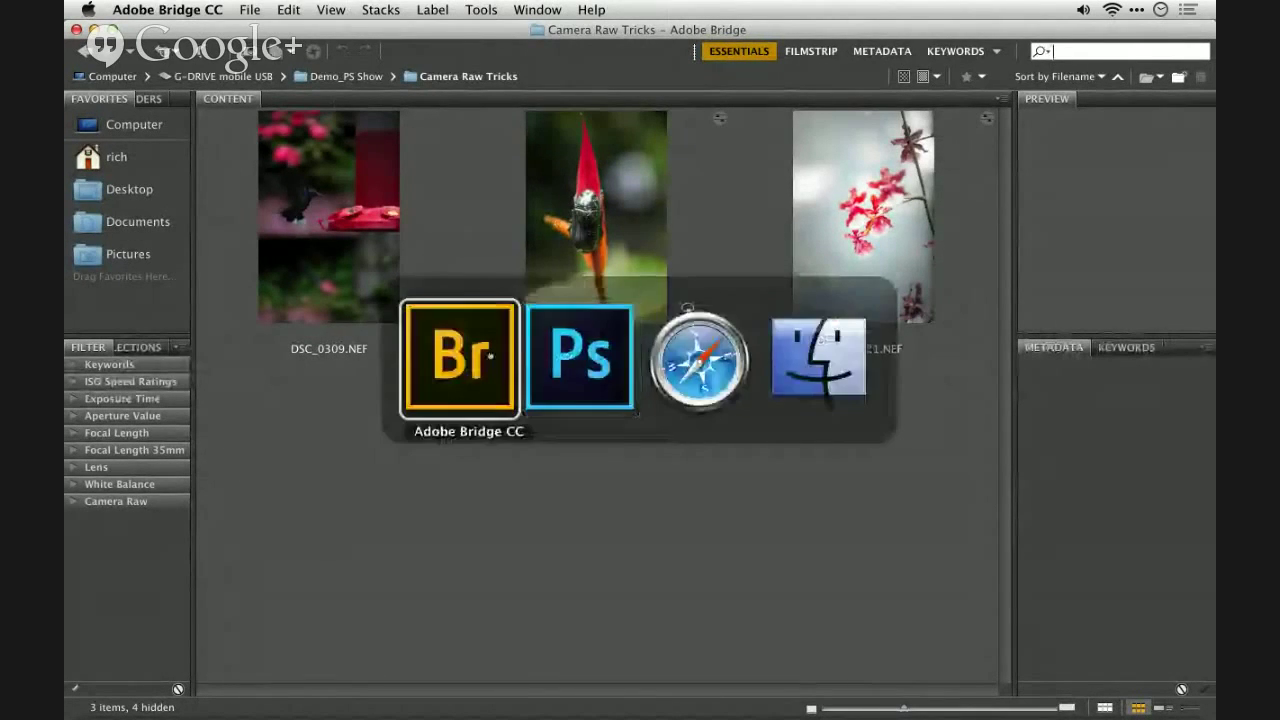
{"action": "left_click", "coordinate": [548, 283]}
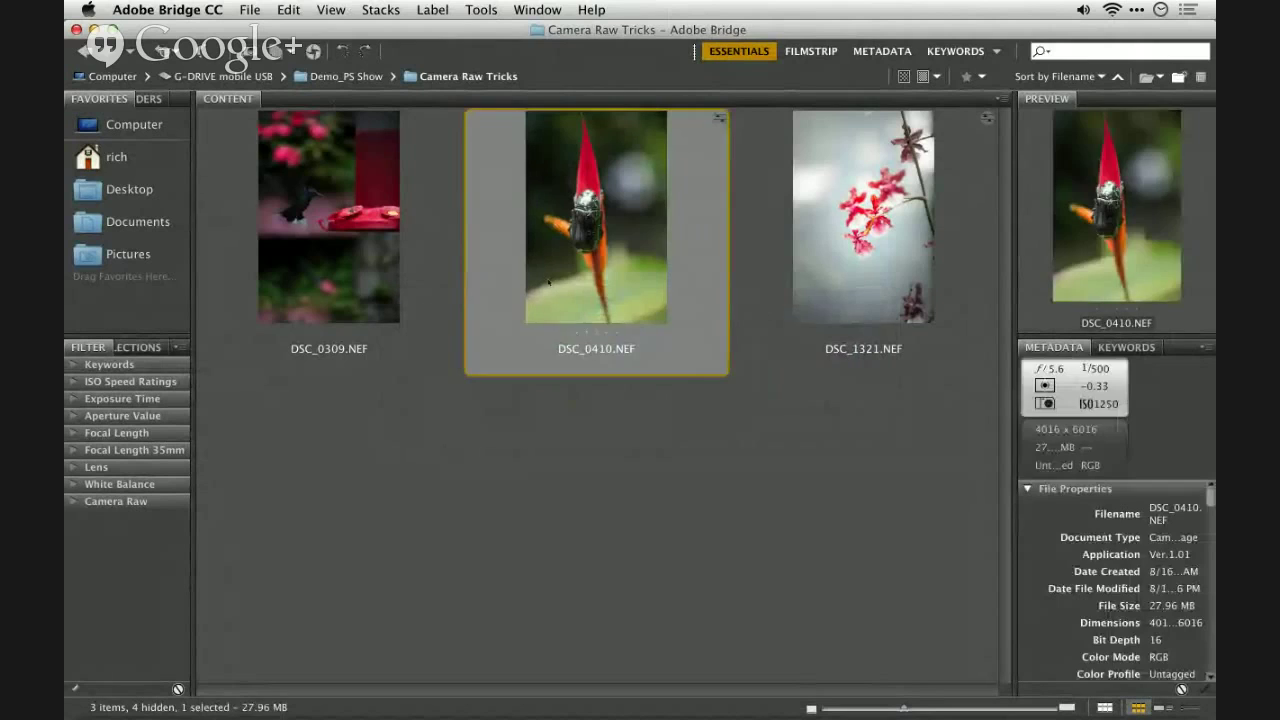
{"action": "key", "text": "super+Up"}
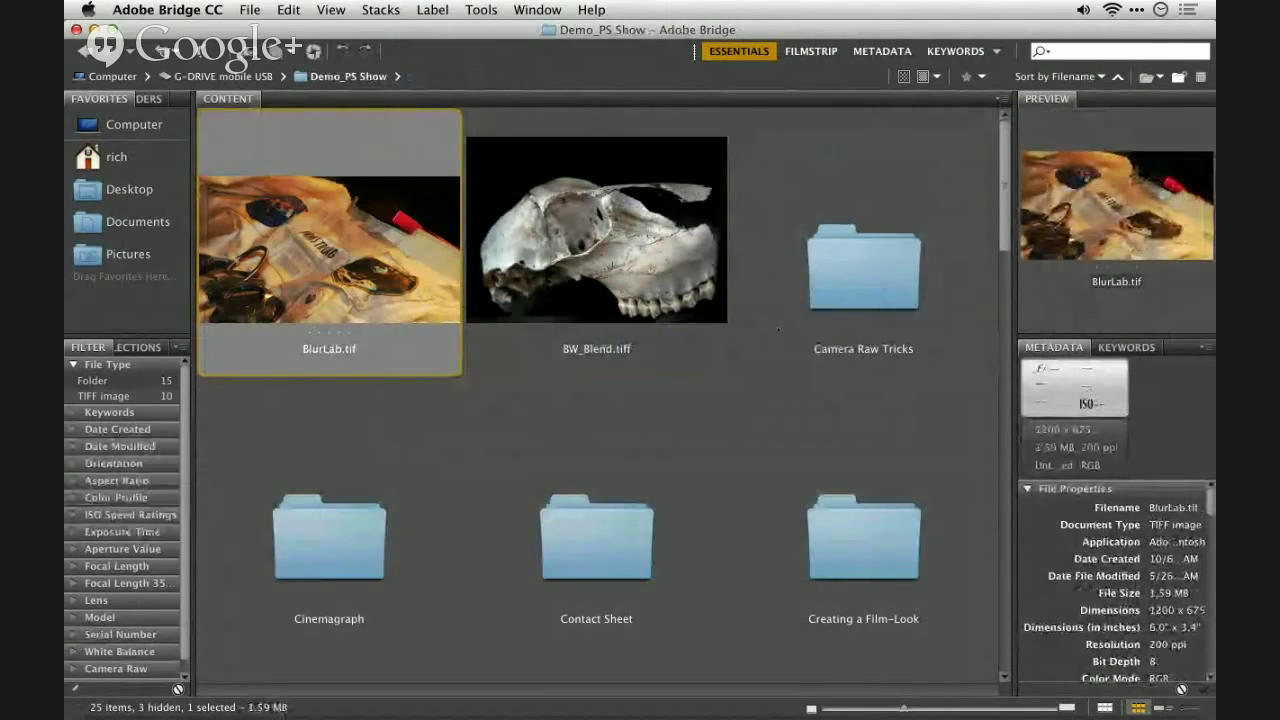
{"action": "scroll", "coordinate": [778, 328], "scroll_direction": "down", "scroll_amount": 5}
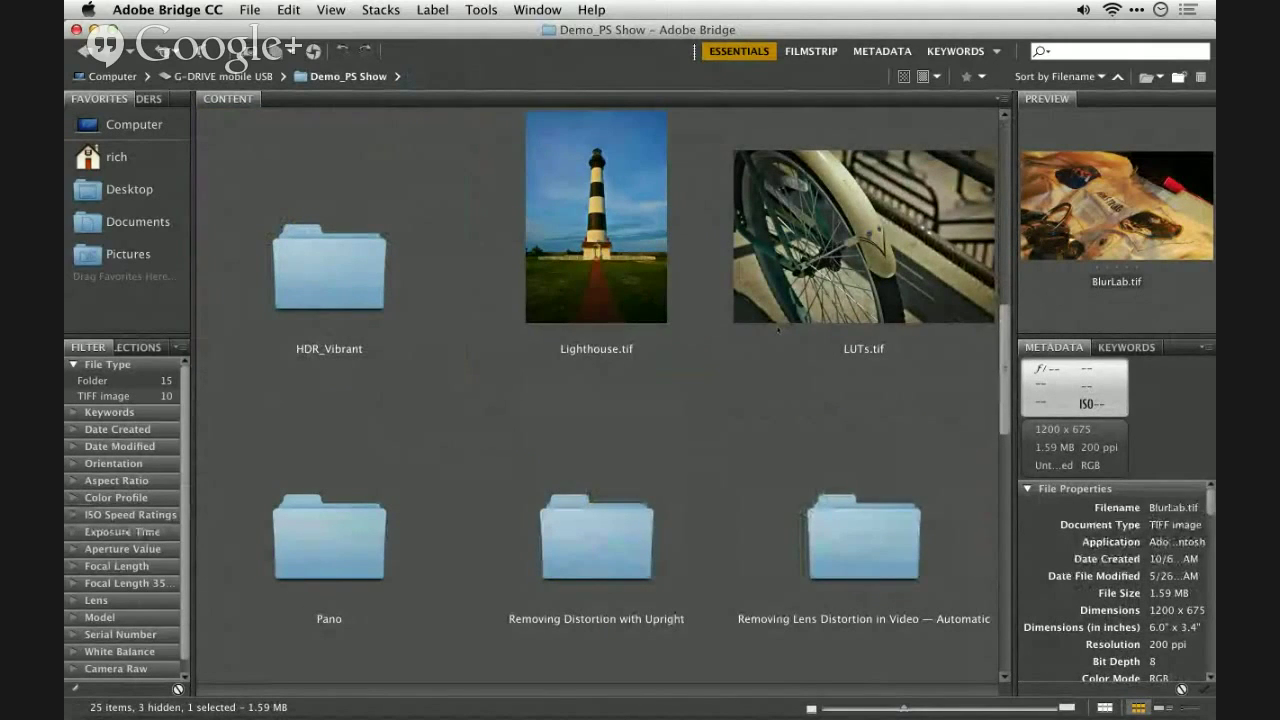
{"action": "scroll", "coordinate": [598, 395], "scroll_direction": "down", "scroll_amount": 6}
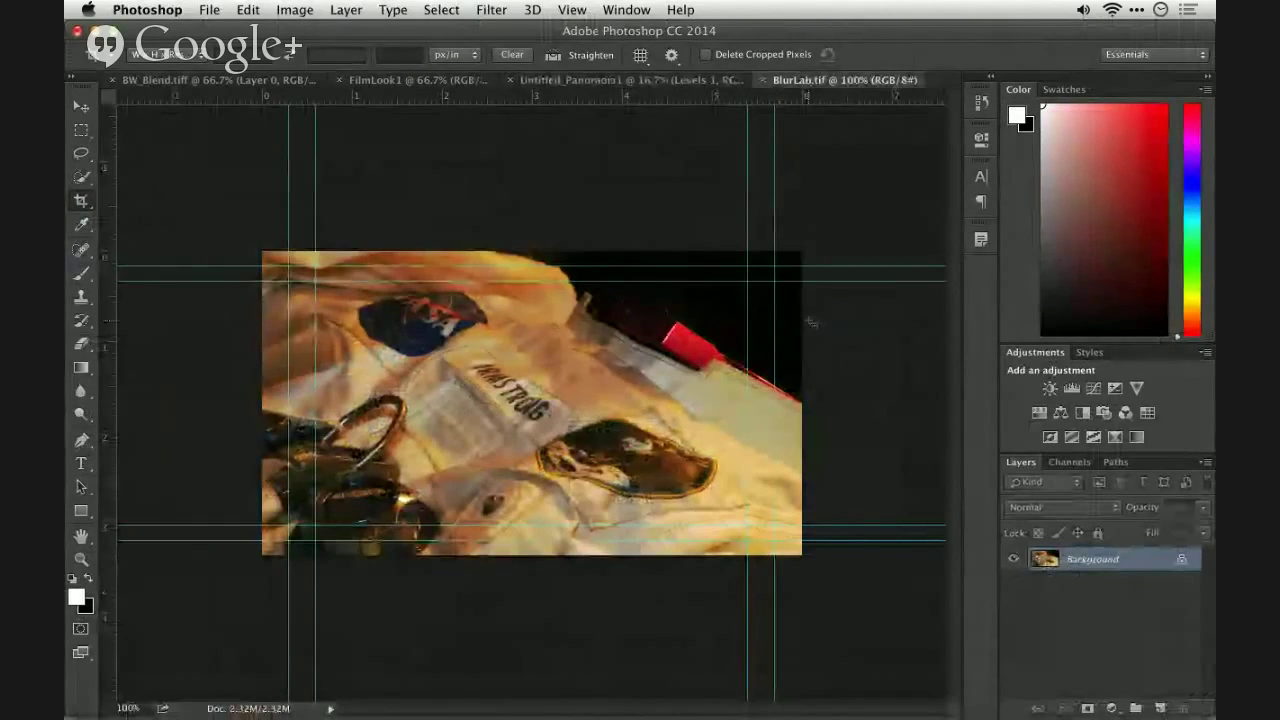
Back in Photoshop, convert BlurLab's Background into a smart object layer
{"action": "key", "text": "super+Tab"}
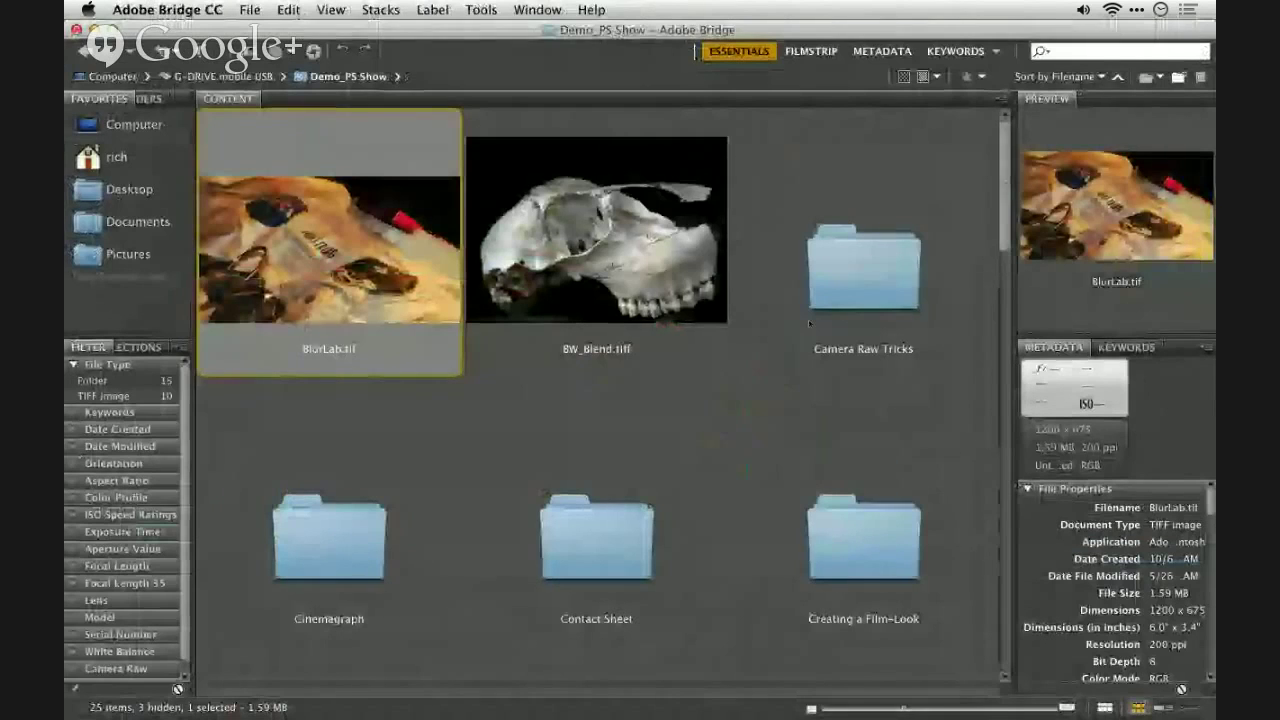
{"action": "key", "text": "super+Tab"}
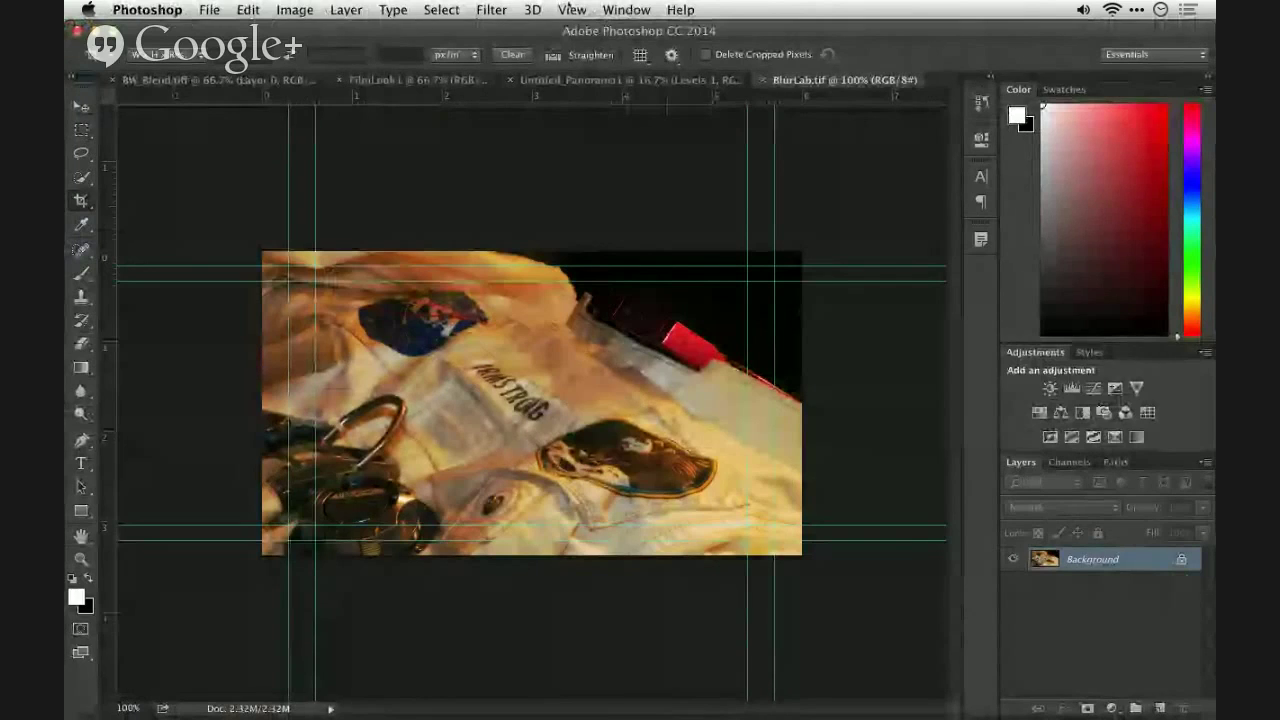
{"action": "key", "text": "super+plus"}
{"action": "key", "text": "super+minus"}
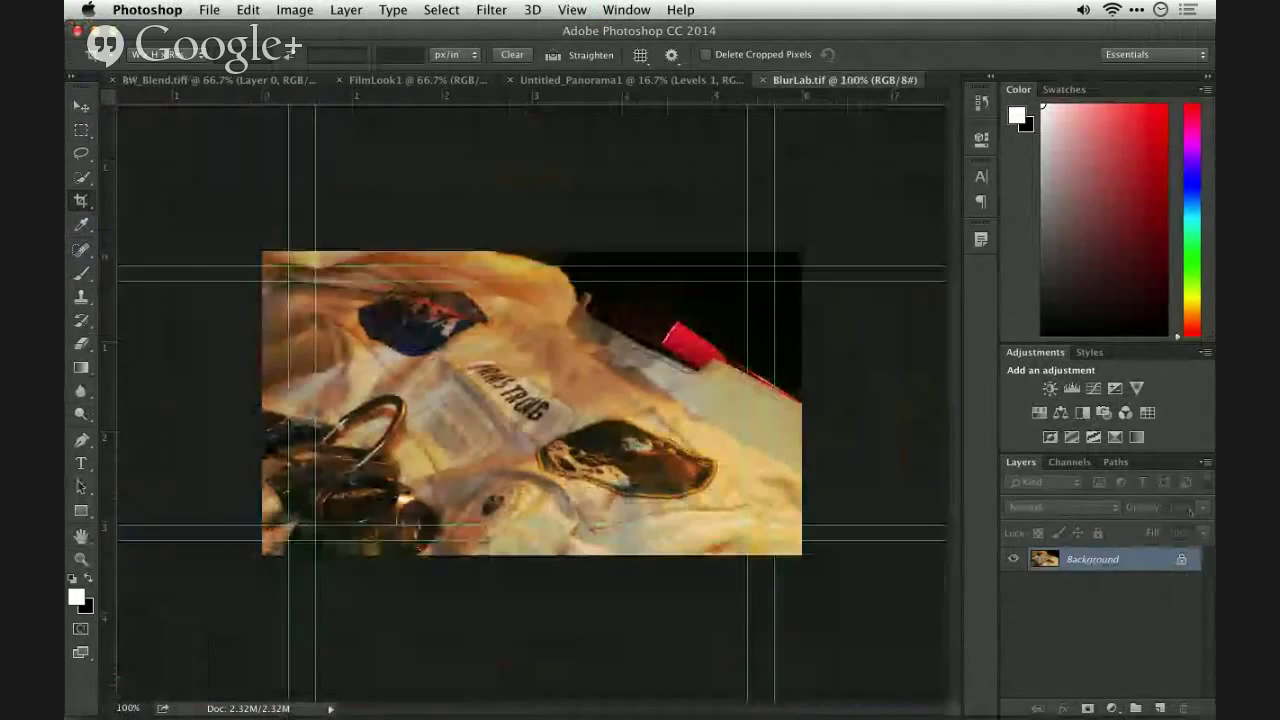
{"action": "right_click", "coordinate": [1132, 573]}
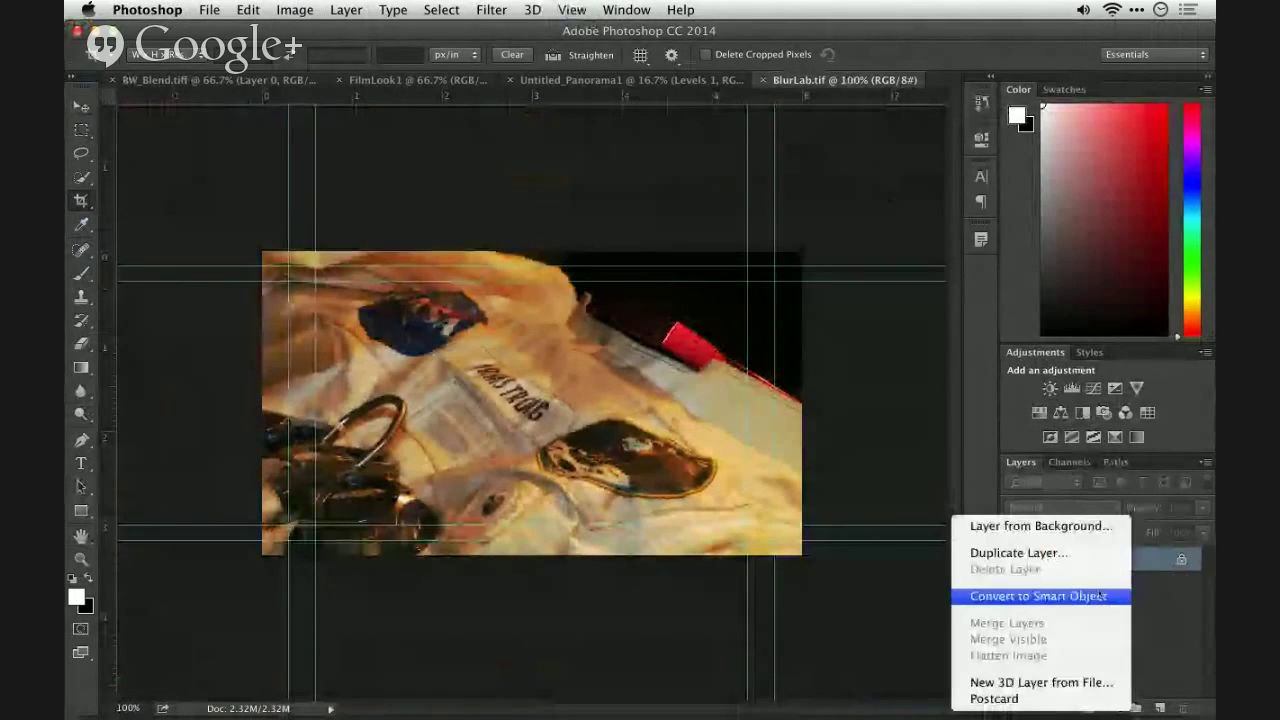
{"action": "left_click", "coordinate": [1099, 595]}
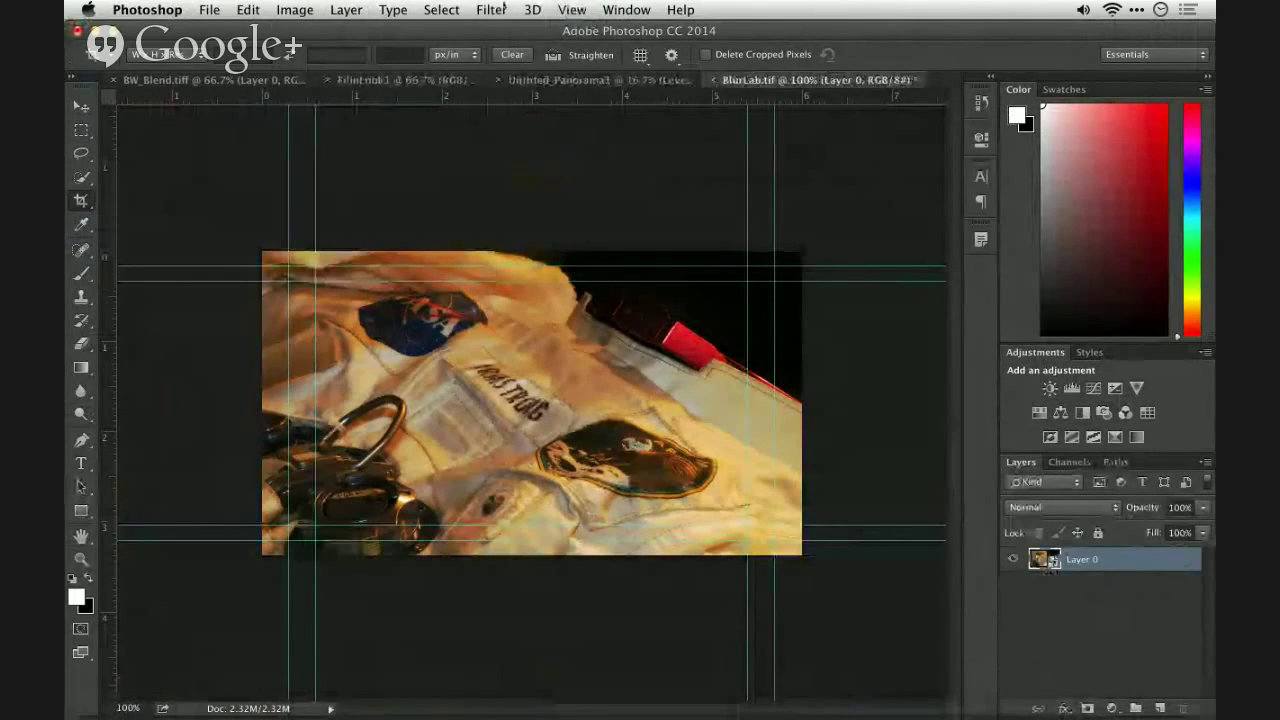
Bring up the Filter menu's Blur Gallery choices for Layer 1
{"action": "left_click", "coordinate": [491, 10]}
{"action": "mouse_move", "coordinate": [531, 207]}
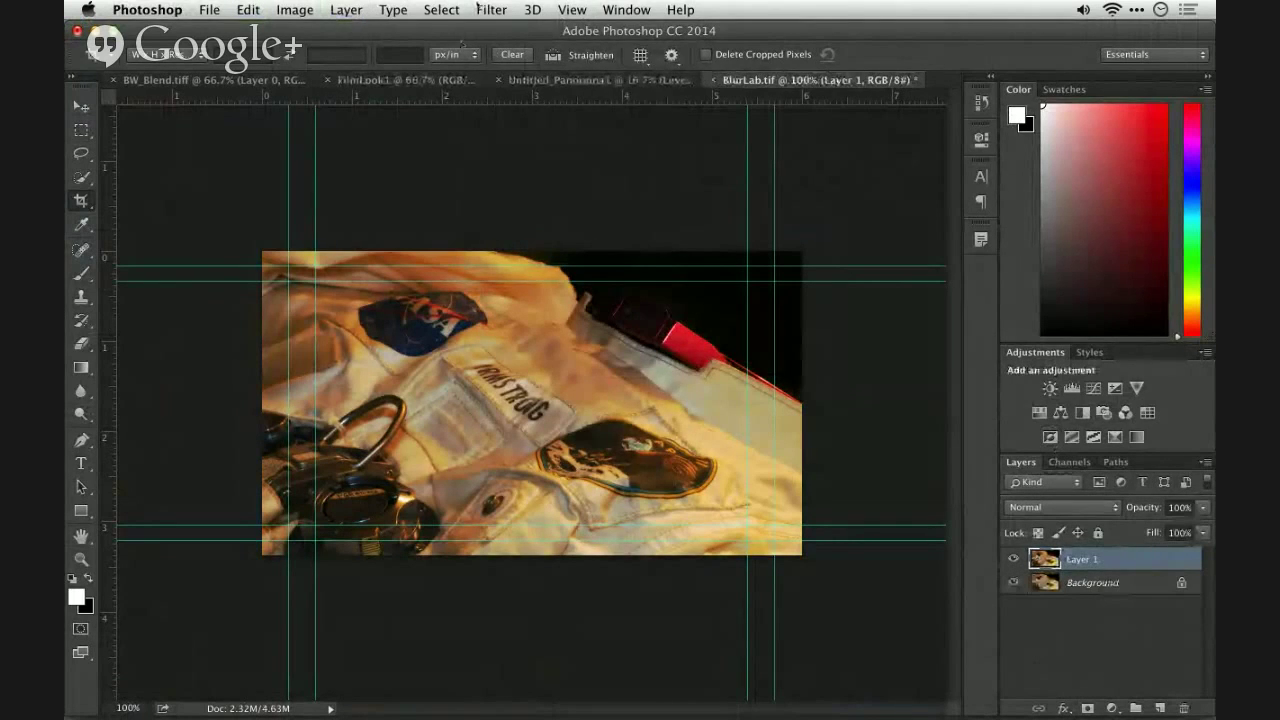
{"action": "left_click", "coordinate": [491, 10]}
{"action": "mouse_move", "coordinate": [541, 216]}
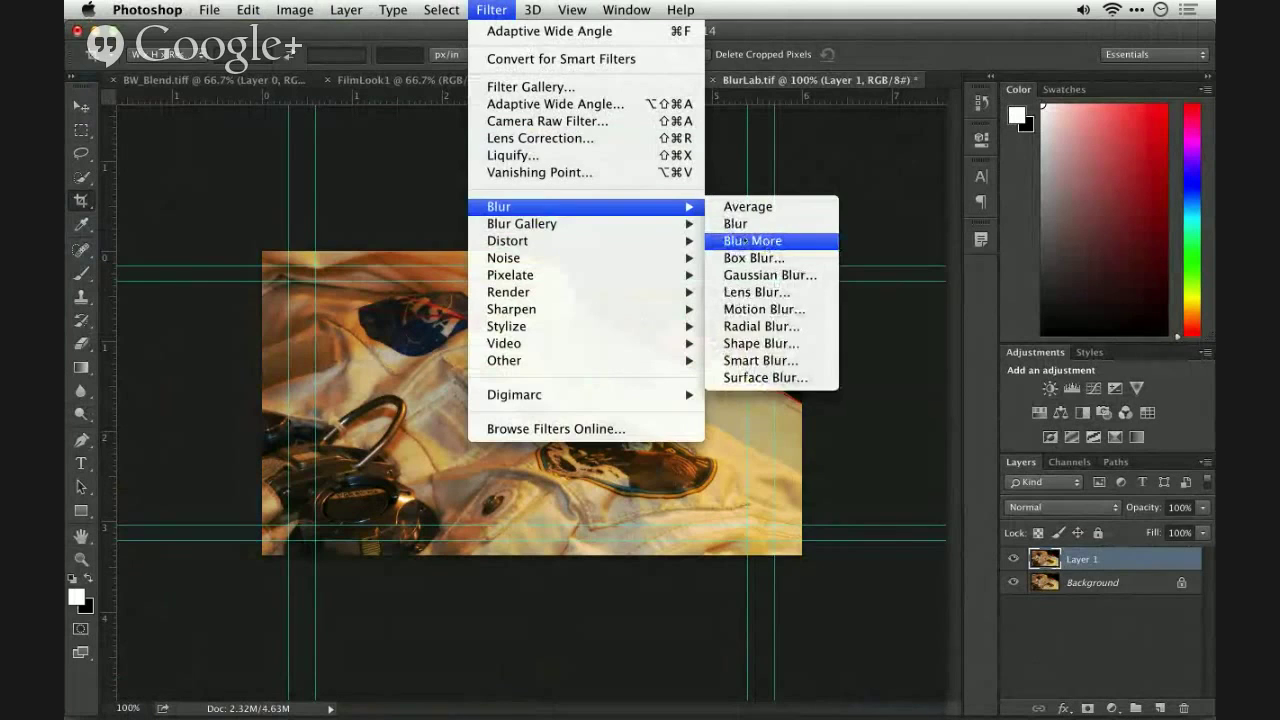
{"action": "mouse_move", "coordinate": [670, 228]}
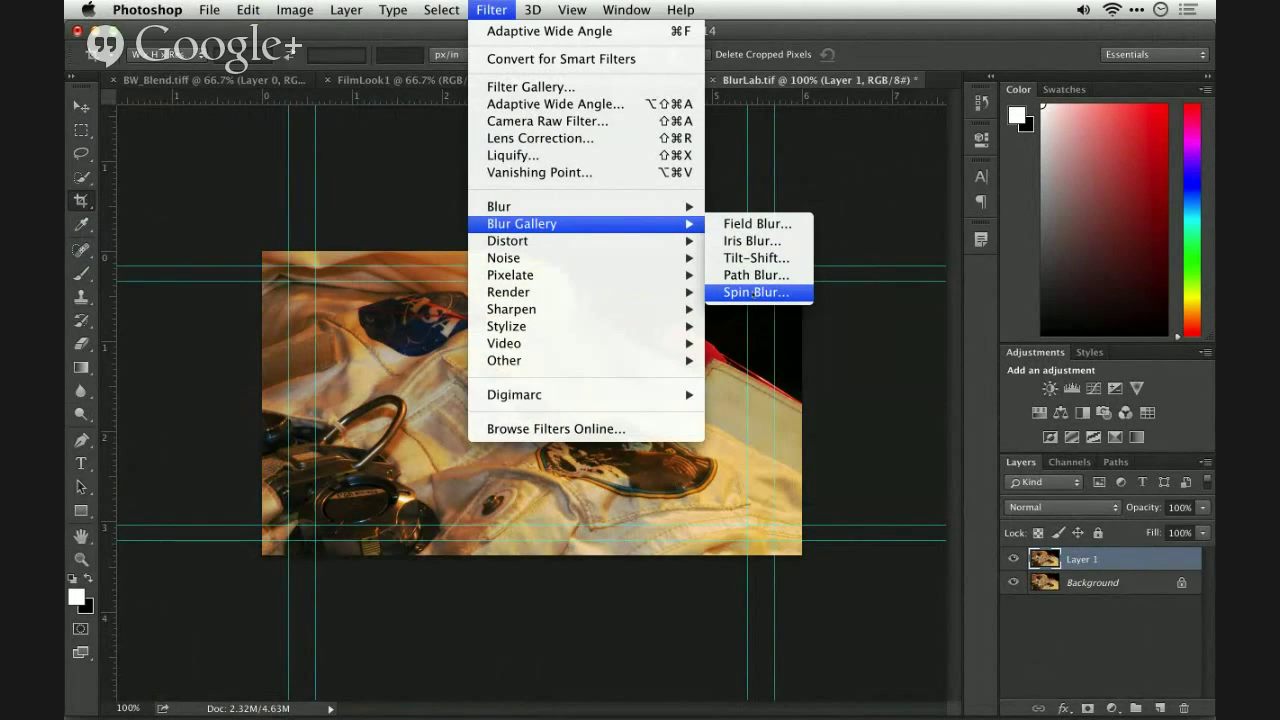
Start a Field Blur on Layer 1, weakening the first pin and adding a sharp centre pin
{"action": "left_click", "coordinate": [758, 226]}
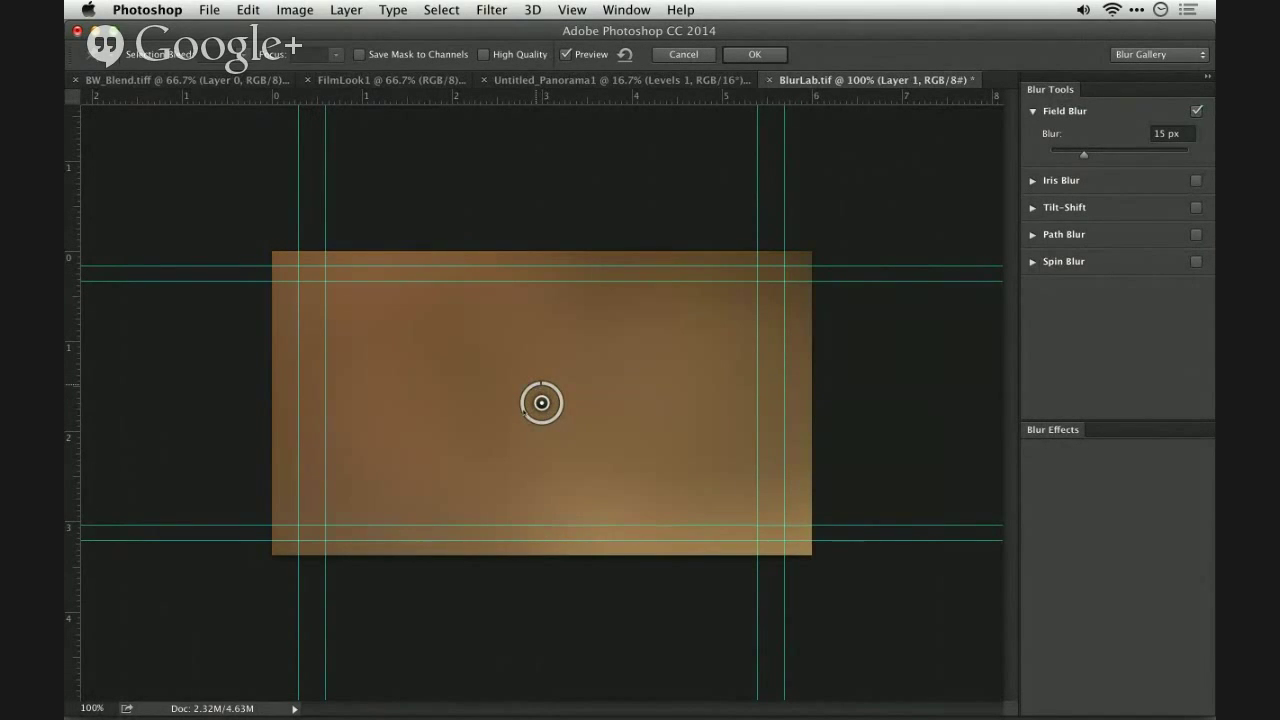
{"action": "left_click_drag", "start_coordinate": [522, 410], "coordinate": [313, 252]}
{"action": "left_click", "coordinate": [496, 362]}
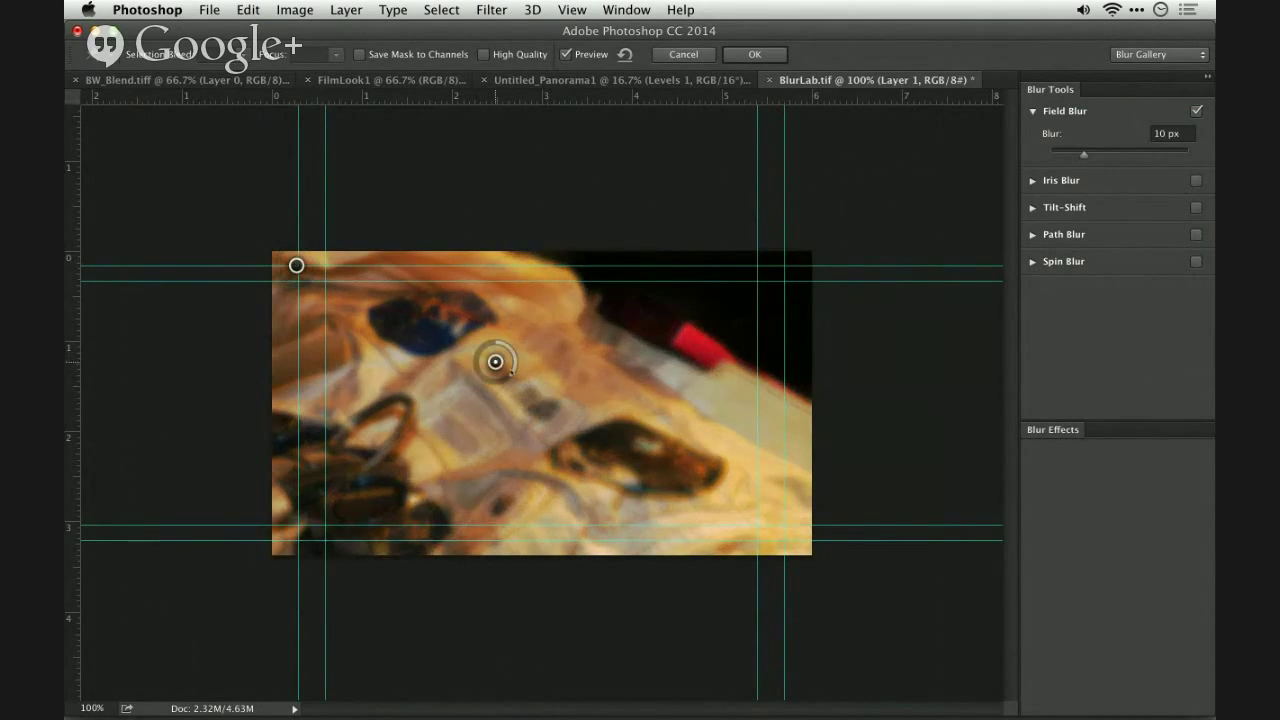
{"action": "left_click_drag", "start_coordinate": [514, 357], "coordinate": [502, 337]}
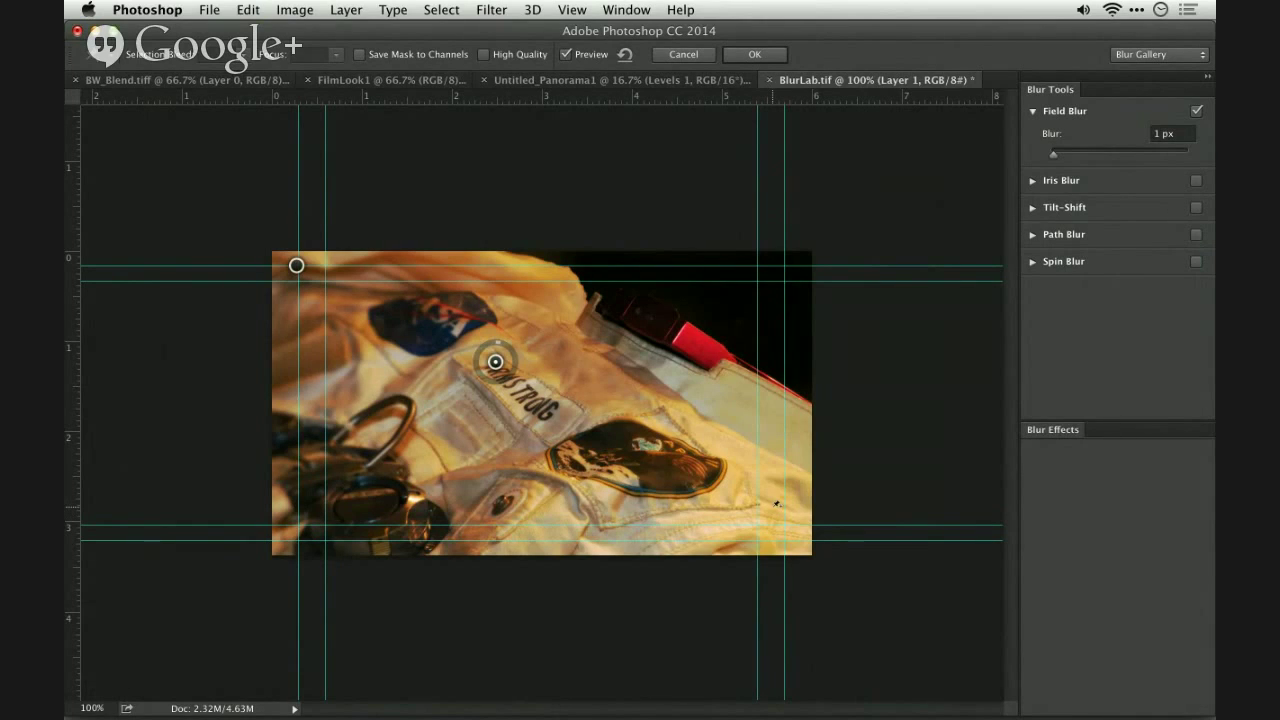
Add a stronger lower-right pin and a sharp dark-patch pin, then toggle Save Mask to Channels
{"action": "left_click", "coordinate": [773, 506]}
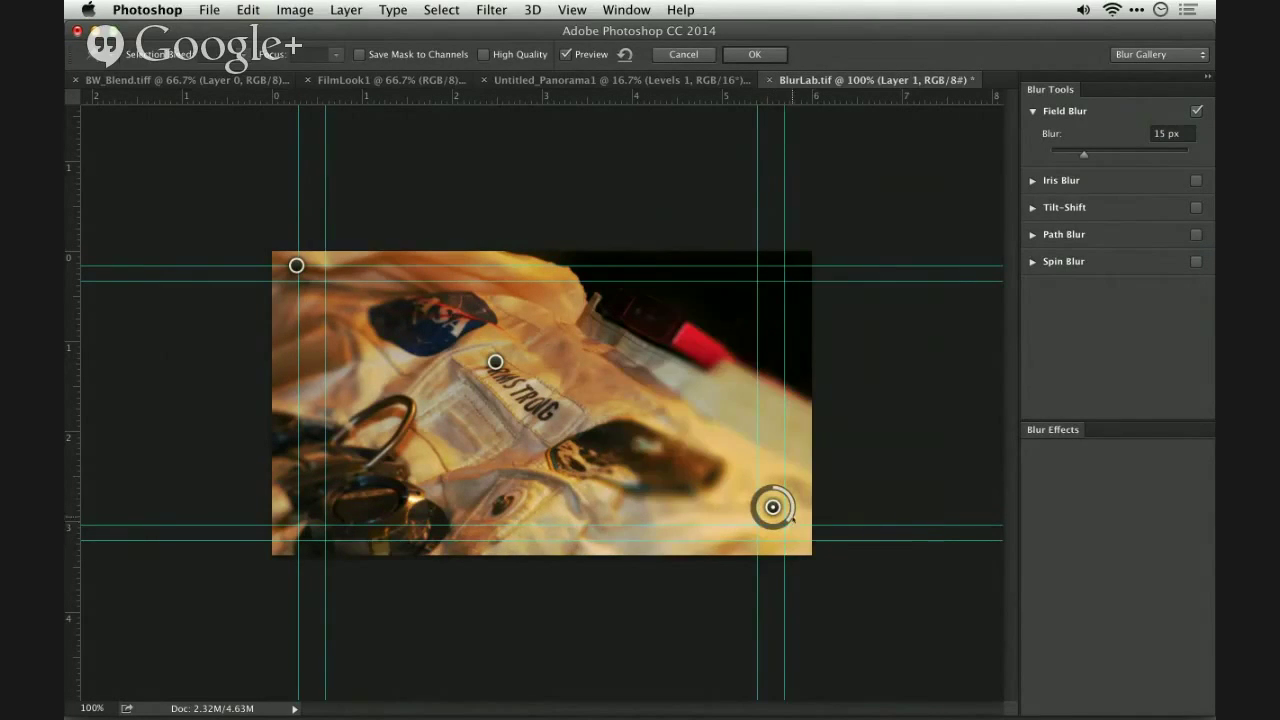
{"action": "left_click_drag", "start_coordinate": [788, 520], "coordinate": [776, 522]}
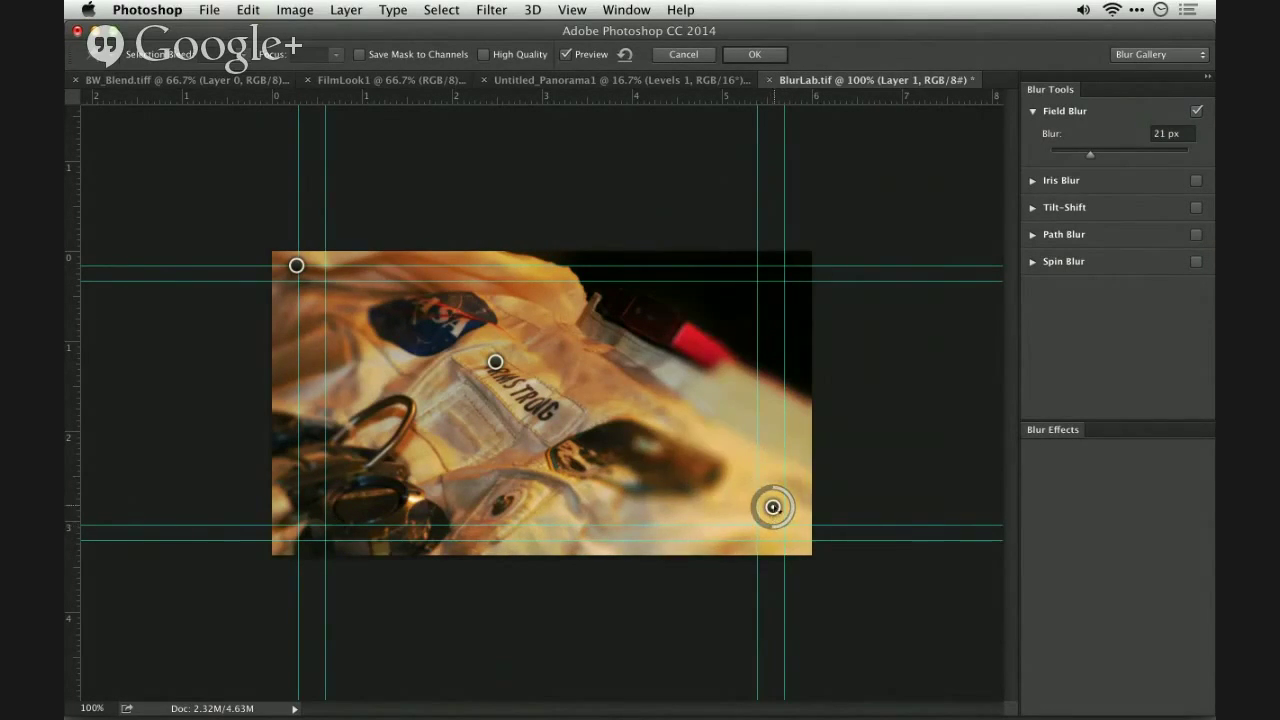
{"action": "left_click", "coordinate": [683, 465]}
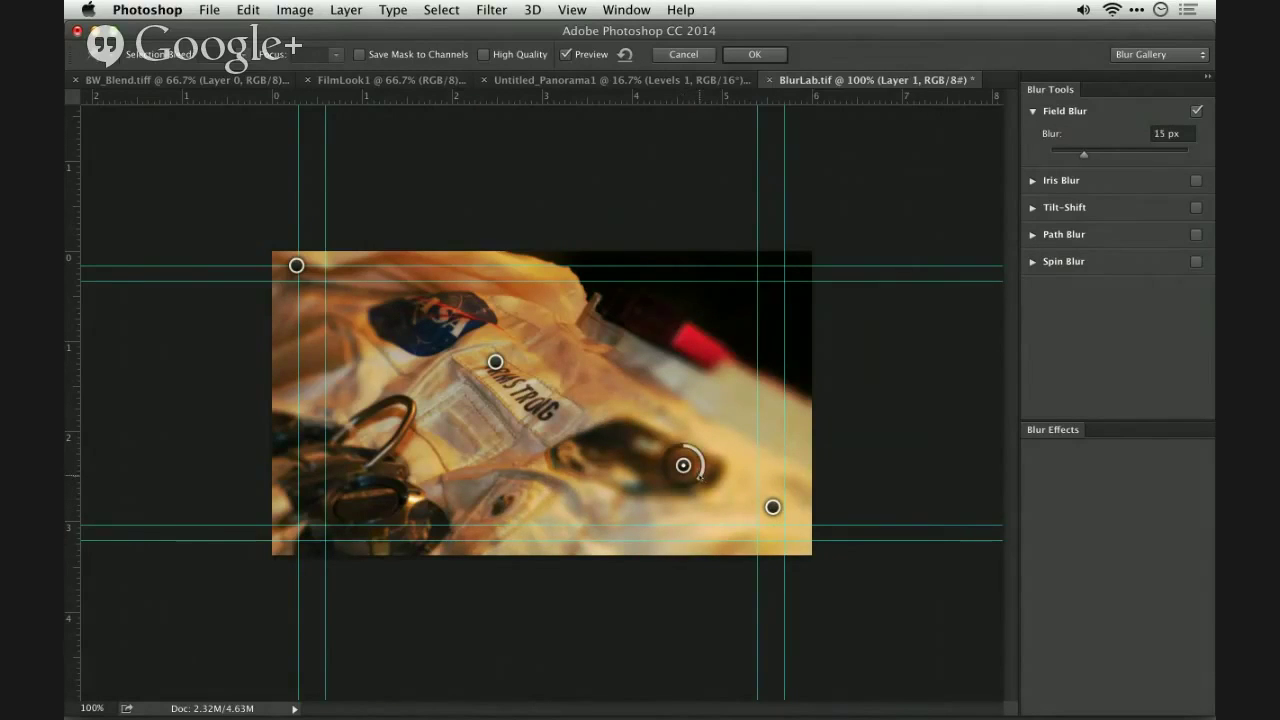
{"action": "left_click_drag", "start_coordinate": [699, 472], "coordinate": [784, 461]}
{"action": "left_click_drag", "start_coordinate": [785, 509], "coordinate": [683, 465]}
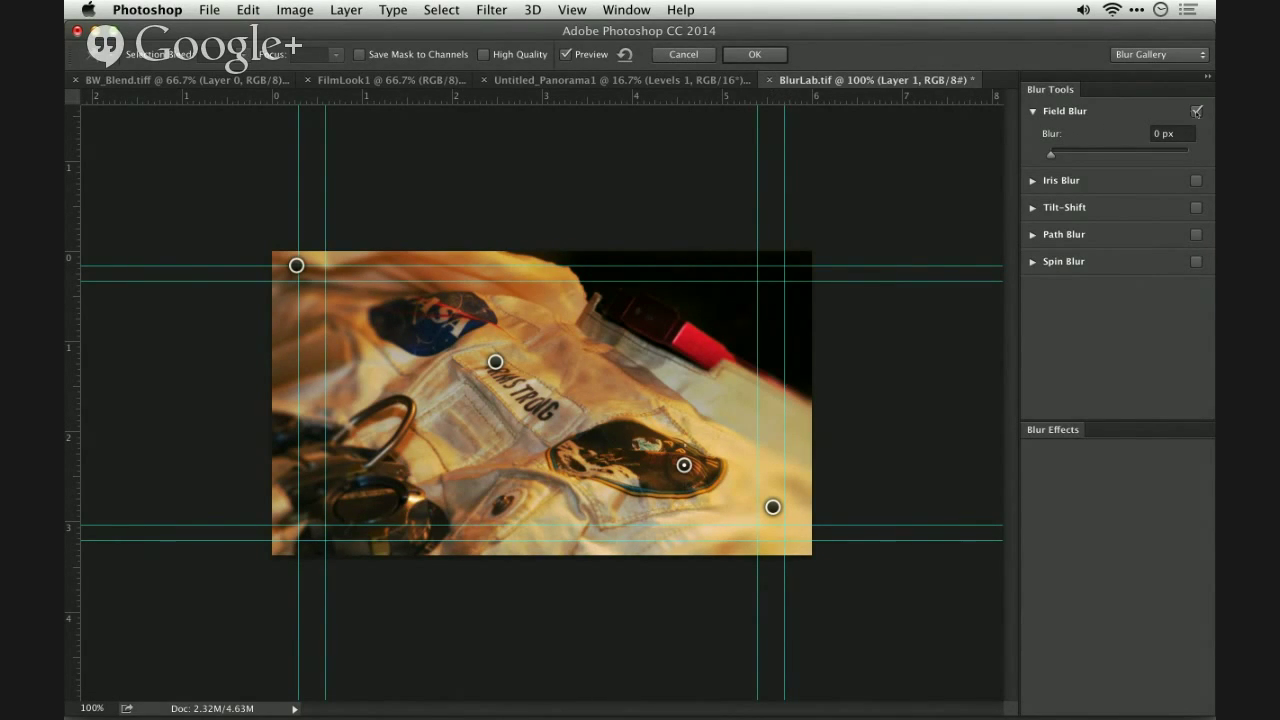
{"action": "left_click", "coordinate": [422, 57]}
{"action": "left_click", "coordinate": [419, 57]}
Swap Field Blur for Iris Blur, widening, stretching and rounding the ellipse with an outward feather
{"action": "left_click", "coordinate": [1197, 111]}
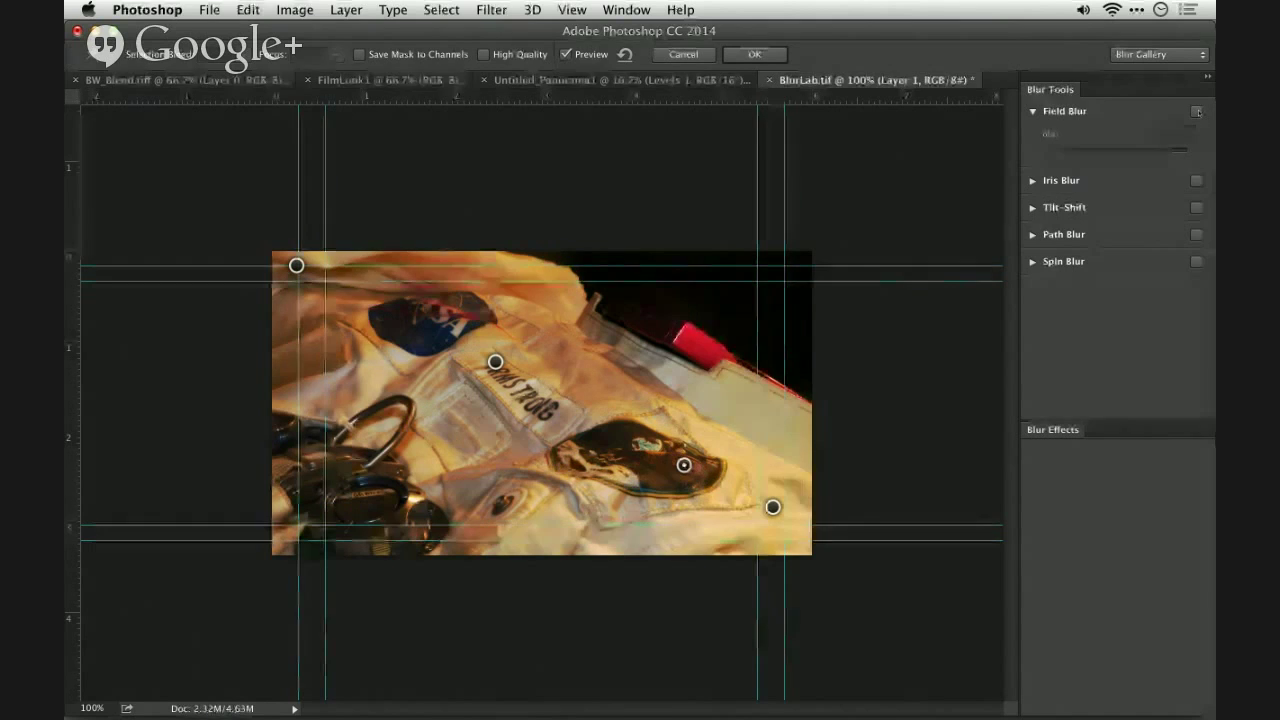
{"action": "left_click", "coordinate": [1196, 180]}
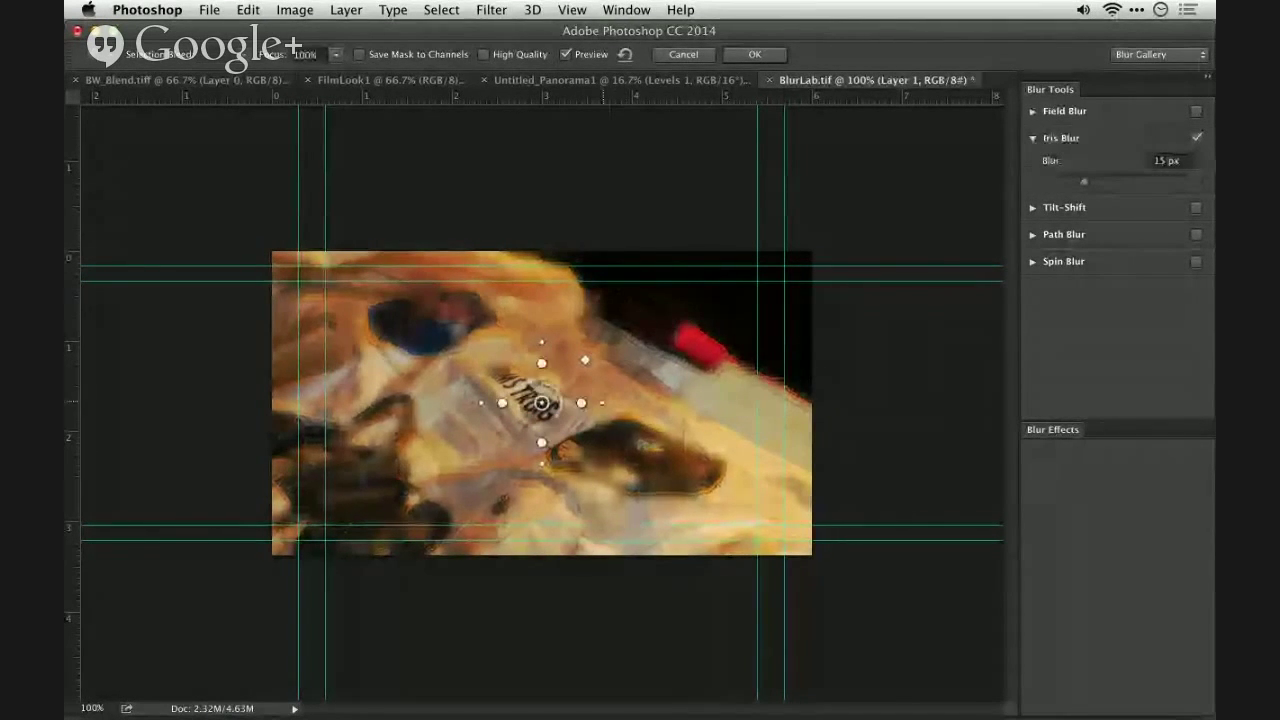
{"action": "left_click_drag", "start_coordinate": [585, 402], "coordinate": [699, 406]}
{"action": "left_click_drag", "start_coordinate": [540, 441], "coordinate": [544, 491]}
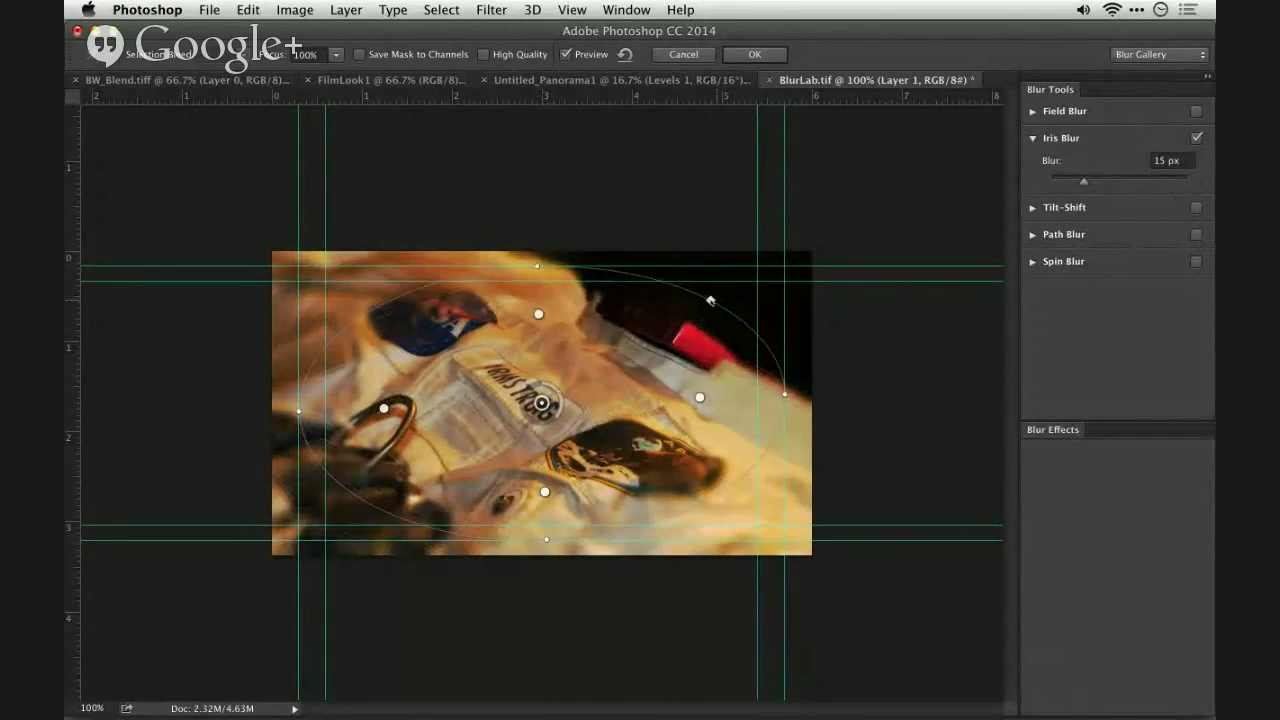
{"action": "left_click_drag", "start_coordinate": [714, 301], "coordinate": [749, 298]}
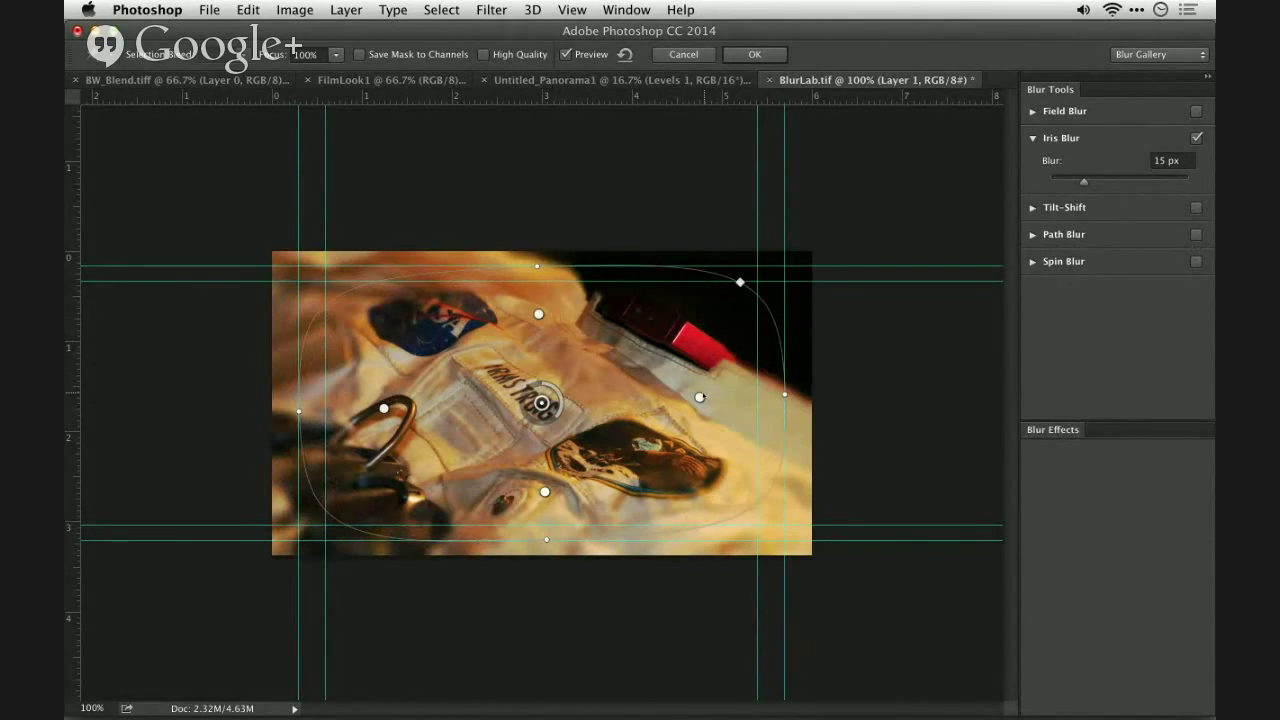
{"action": "left_click_drag", "start_coordinate": [700, 397], "coordinate": [727, 396]}
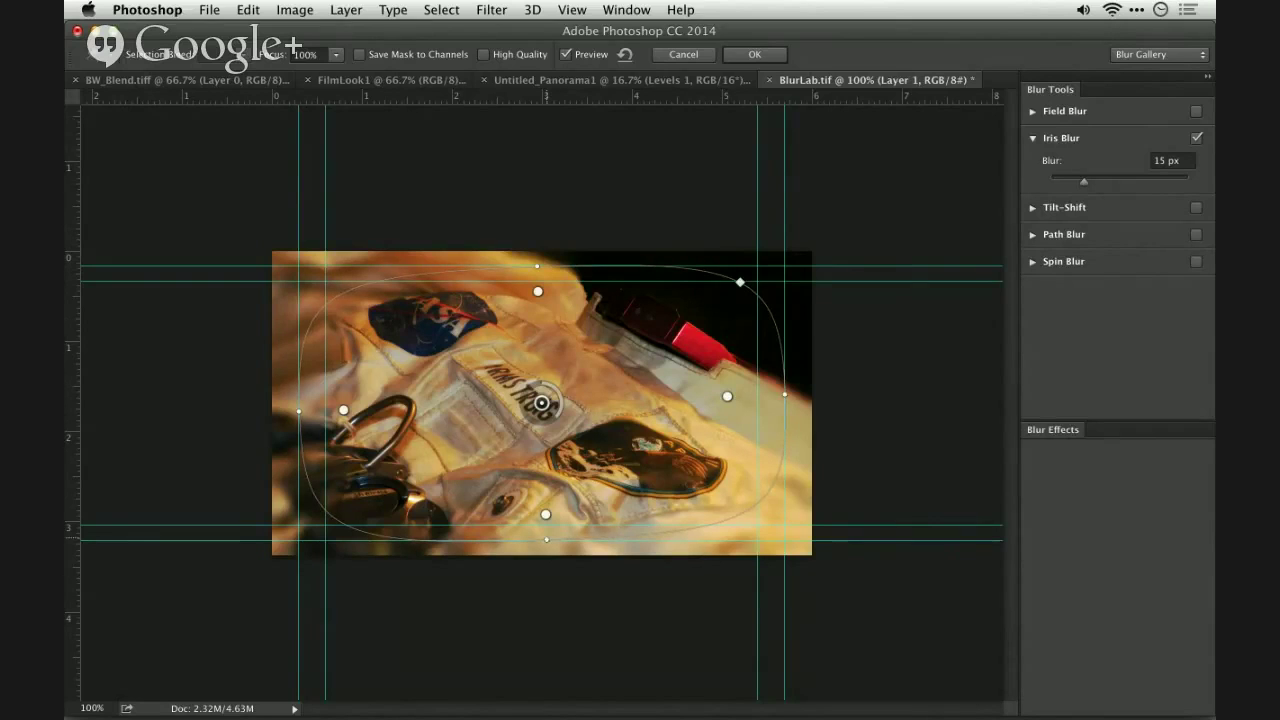
Make the iris taller, pull in the top feather, lower blur to about 7 px, save mask, apply
{"action": "left_click_drag", "start_coordinate": [546, 539], "coordinate": [543, 555]}
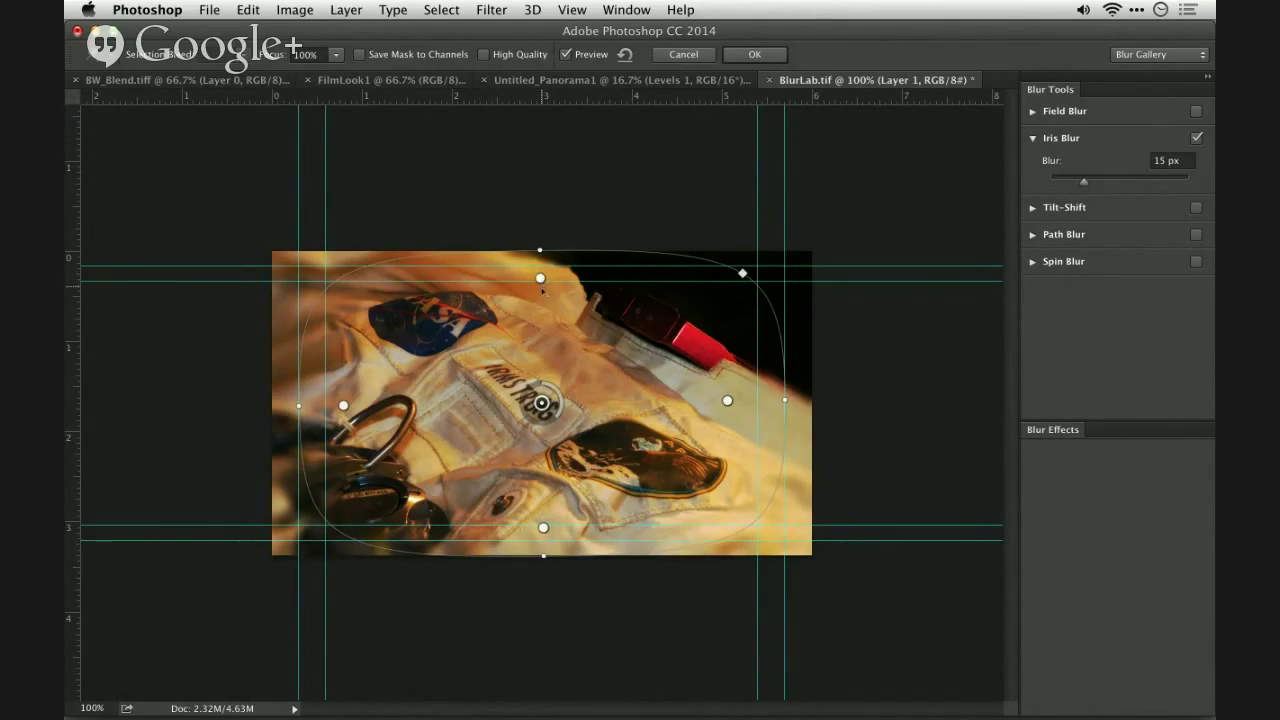
{"action": "left_click_drag", "start_coordinate": [542, 284], "coordinate": [541, 306]}
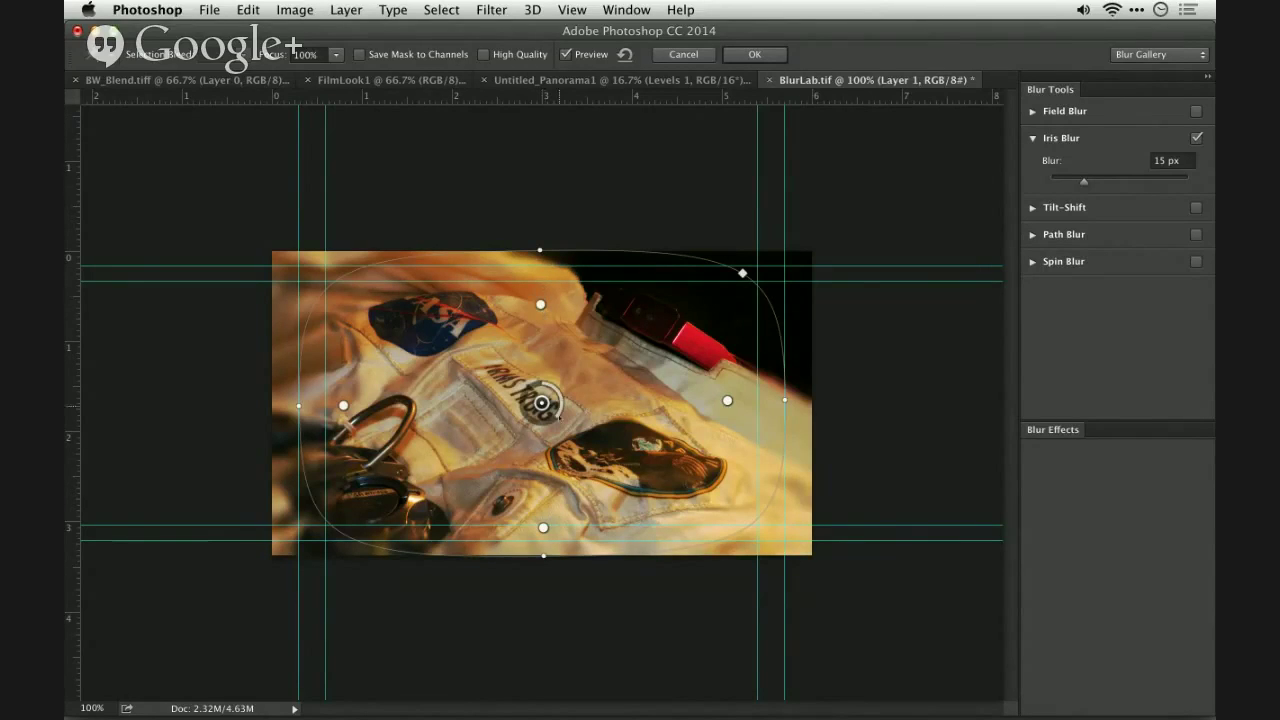
{"action": "left_click_drag", "start_coordinate": [560, 414], "coordinate": [563, 401]}
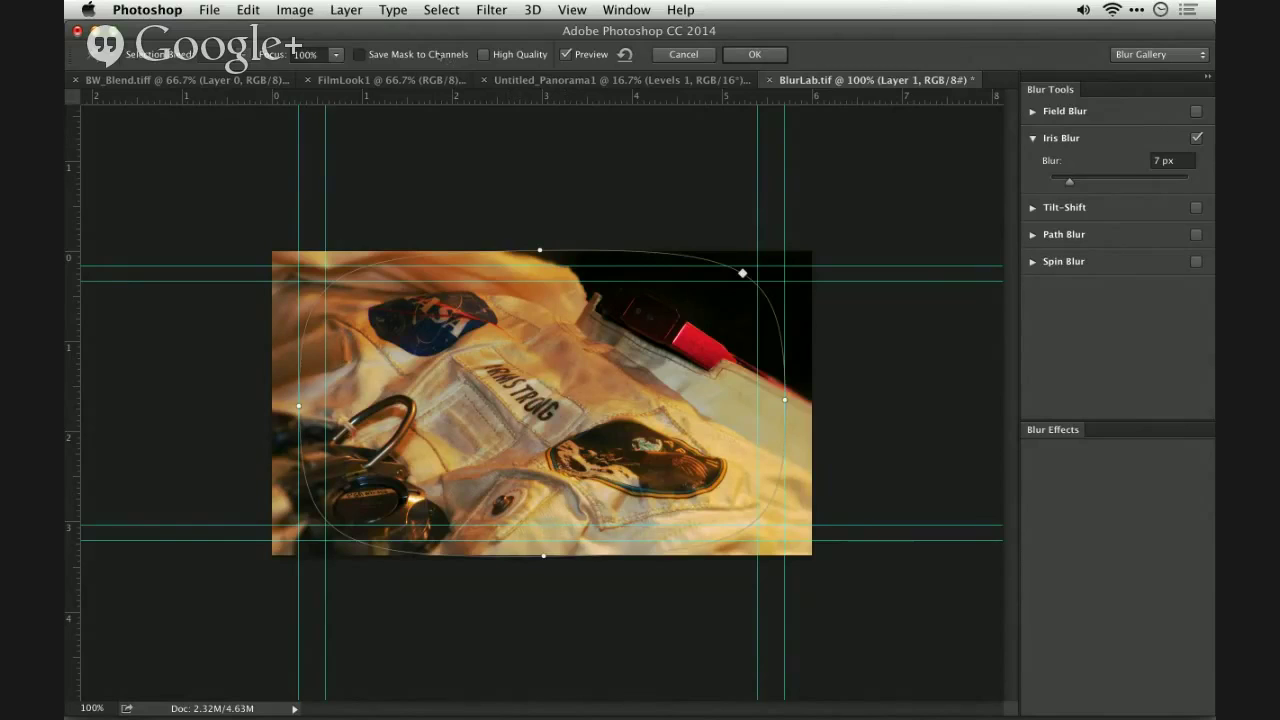
{"action": "left_click", "coordinate": [359, 54]}
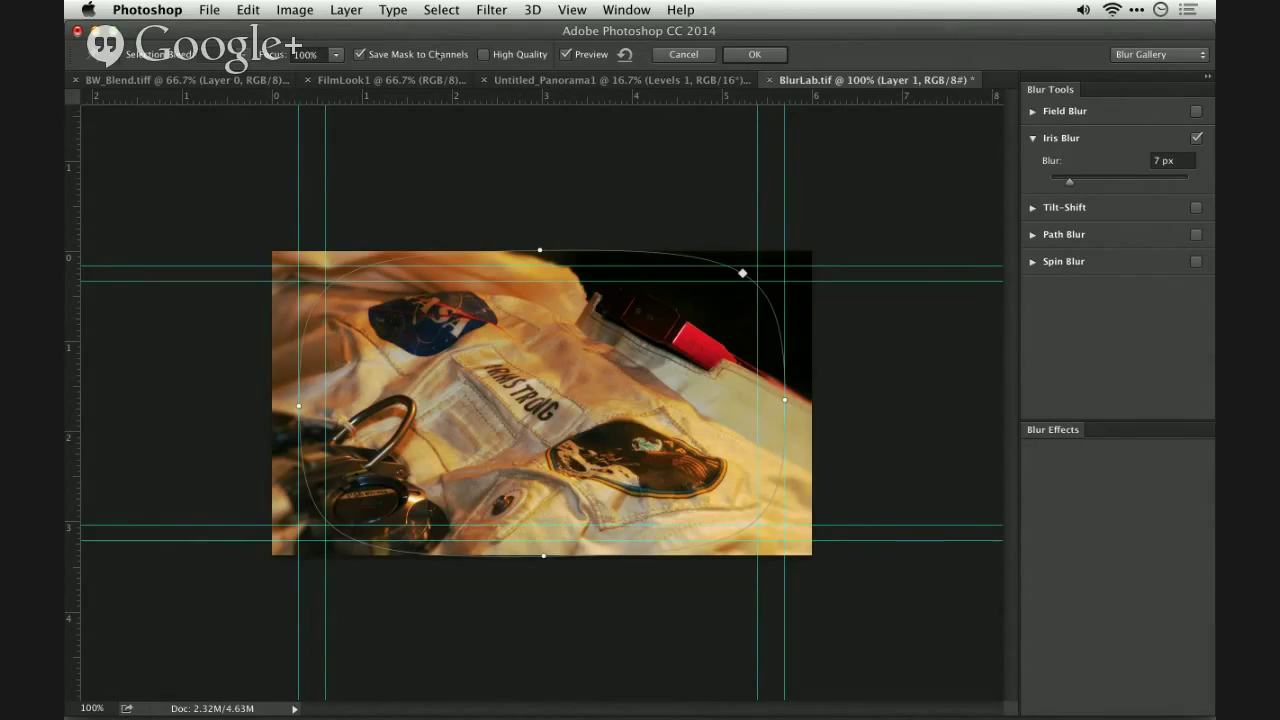
{"action": "left_click", "coordinate": [754, 54]}
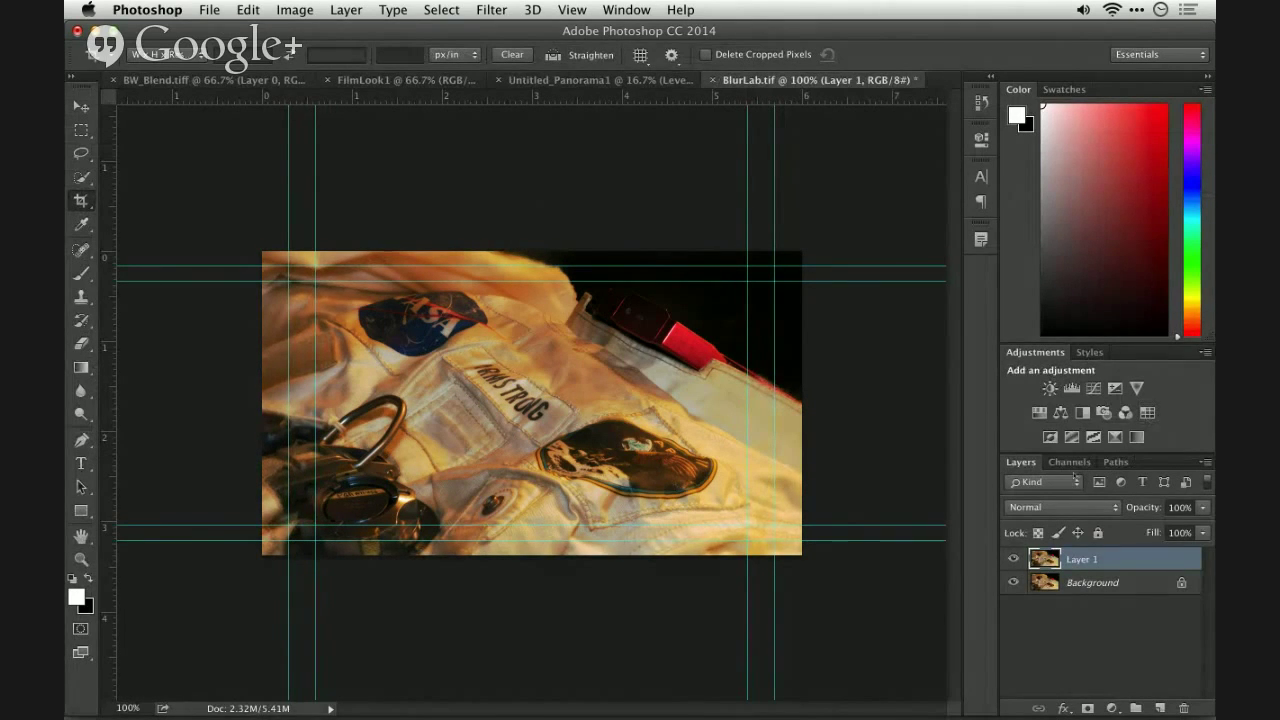
Load the Blur Mask channel as a selection and add Exposure 1 at -1.68 through it
{"action": "left_click", "coordinate": [1068, 463]}
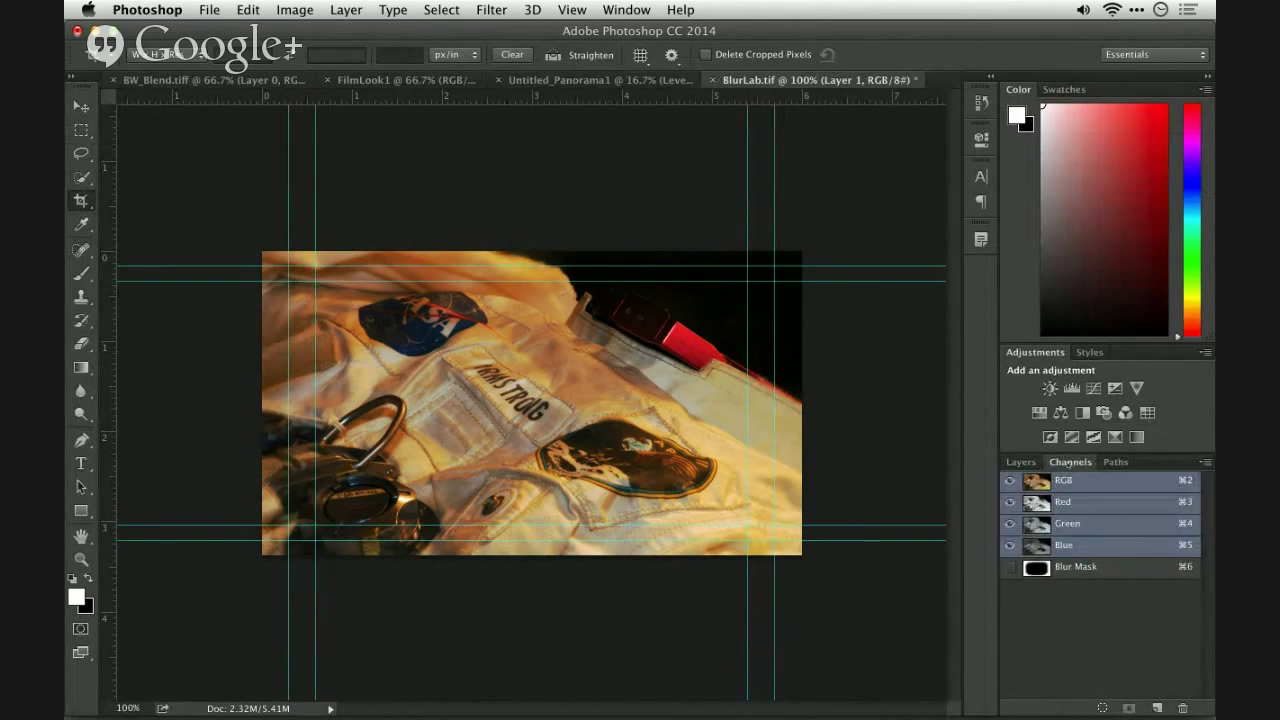
{"action": "left_click", "coordinate": [1037, 568], "text": "super"}
{"action": "left_click", "coordinate": [1020, 462]}
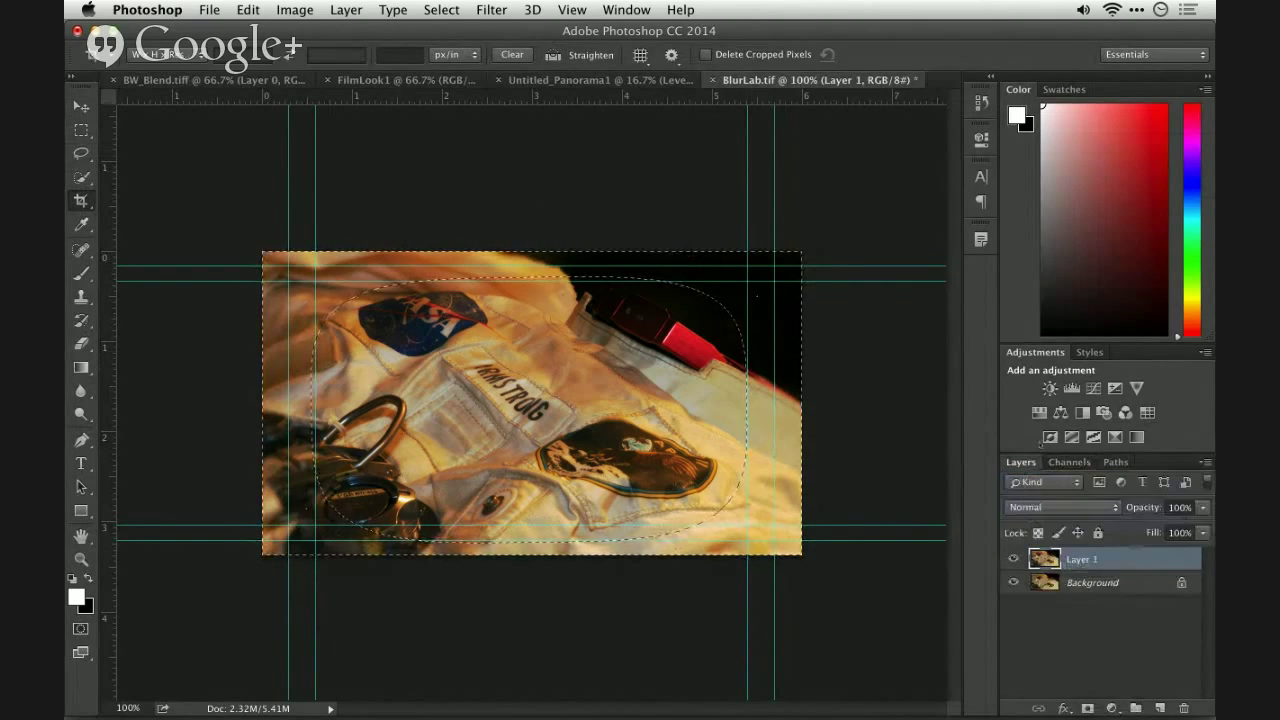
{"action": "left_click", "coordinate": [1115, 390]}
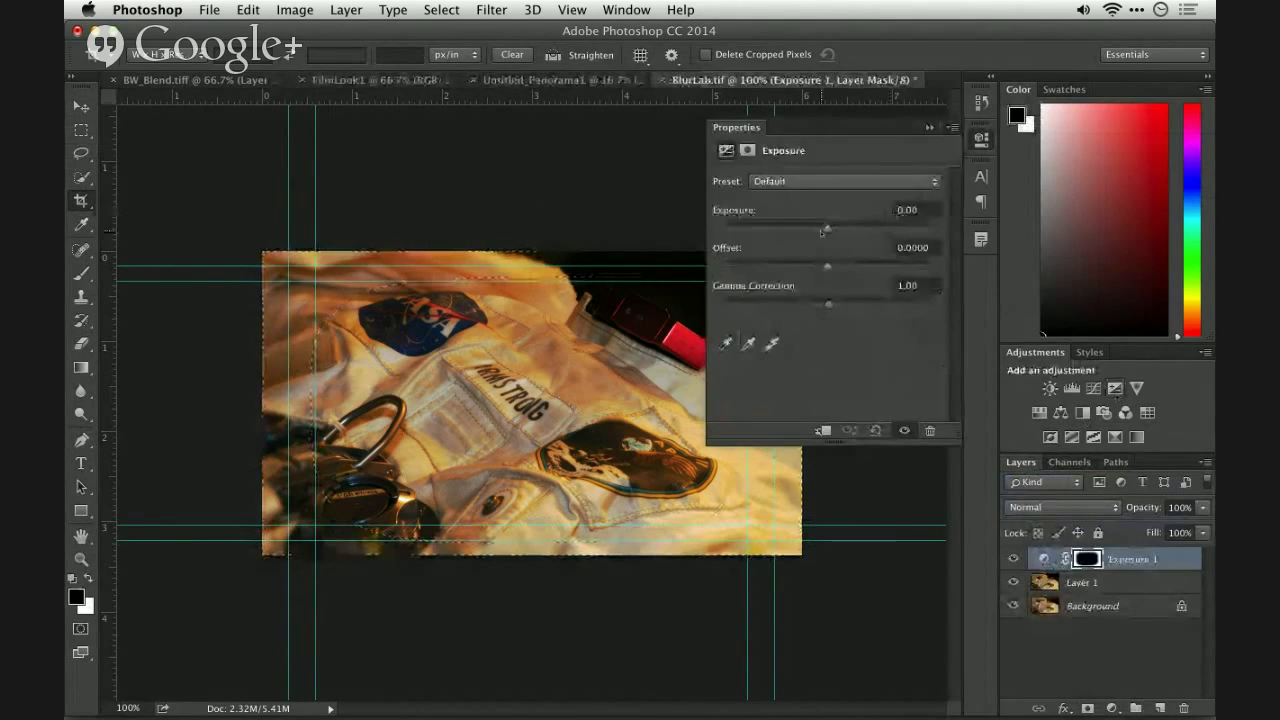
{"action": "left_click_drag", "start_coordinate": [820, 231], "coordinate": [794, 235]}
{"action": "left_click", "coordinate": [929, 128]}
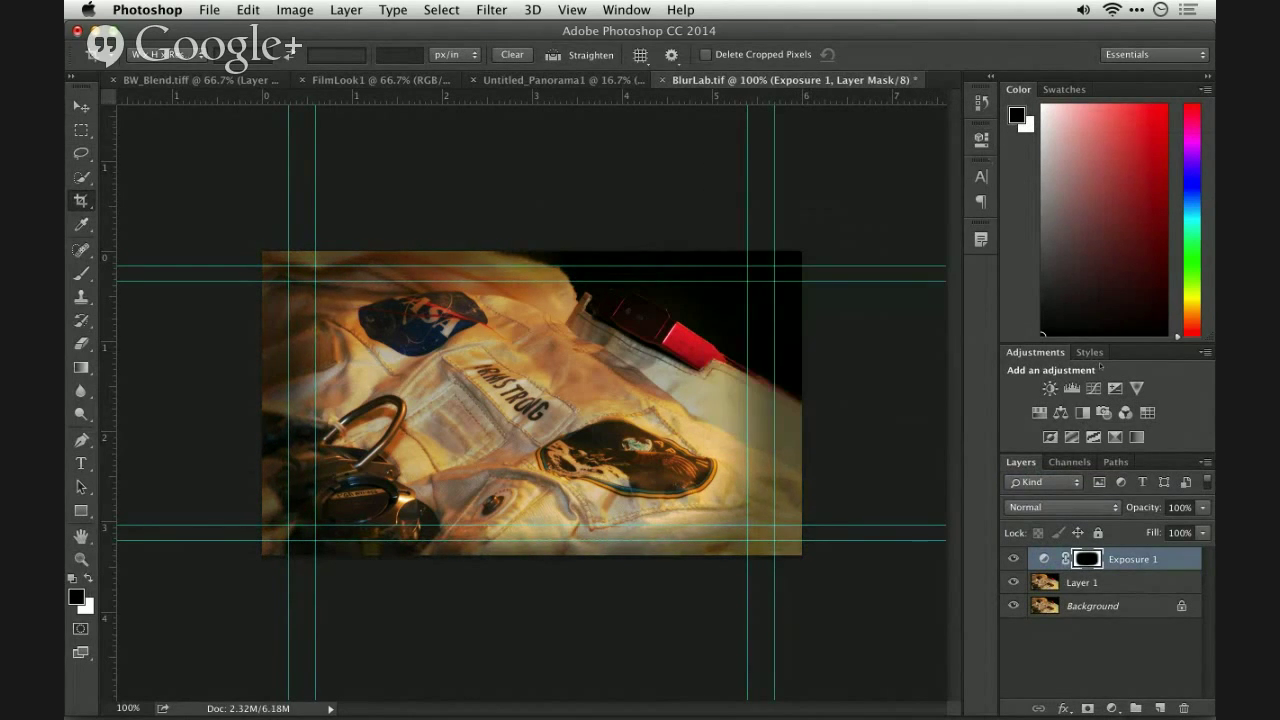
Toggle Exposure 1 to compare, hide Layer 1 and Exposure 1, and select the Background
{"action": "left_click", "coordinate": [1014, 559]}
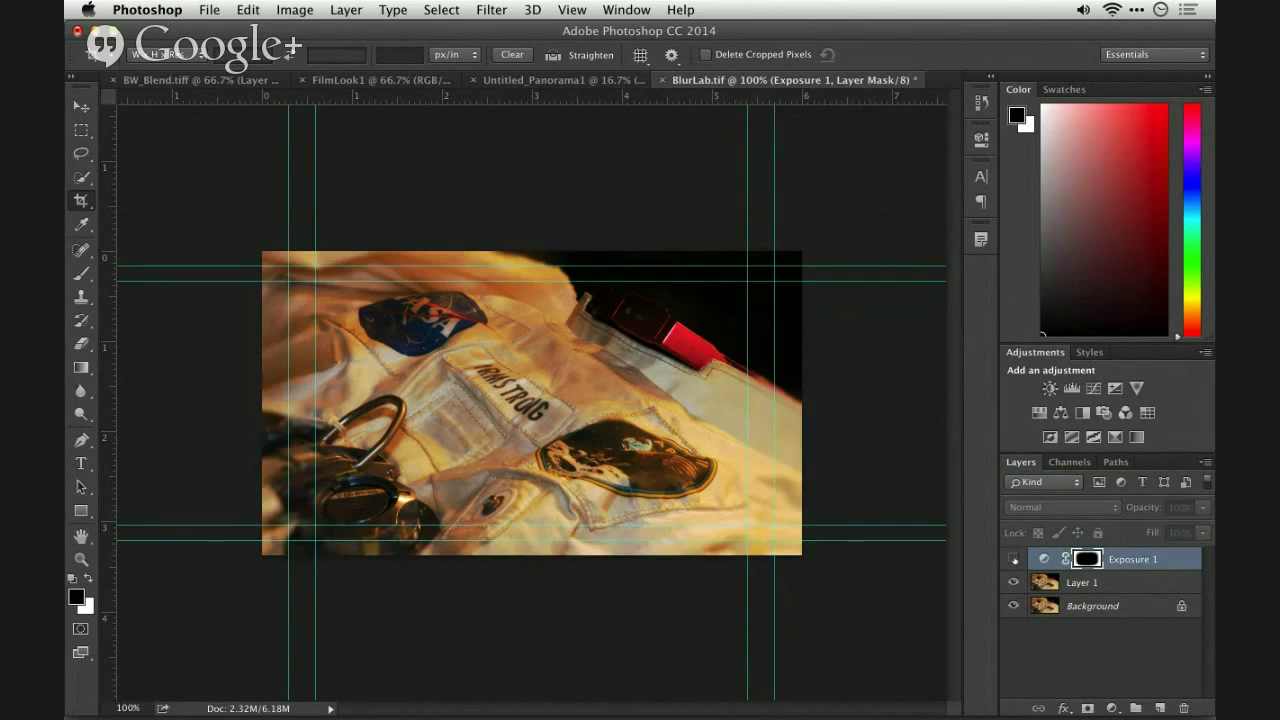
{"action": "left_click", "coordinate": [1014, 559]}
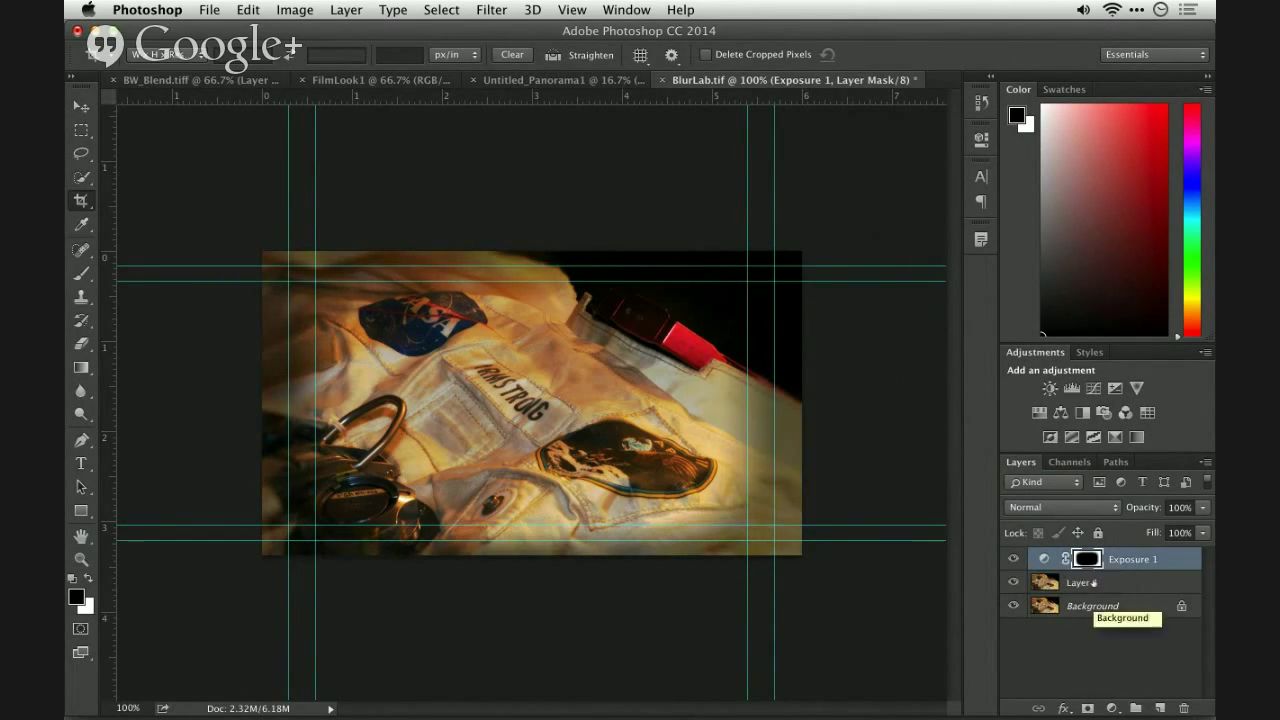
{"action": "left_click", "coordinate": [1015, 582]}
{"action": "left_click", "coordinate": [1014, 559]}
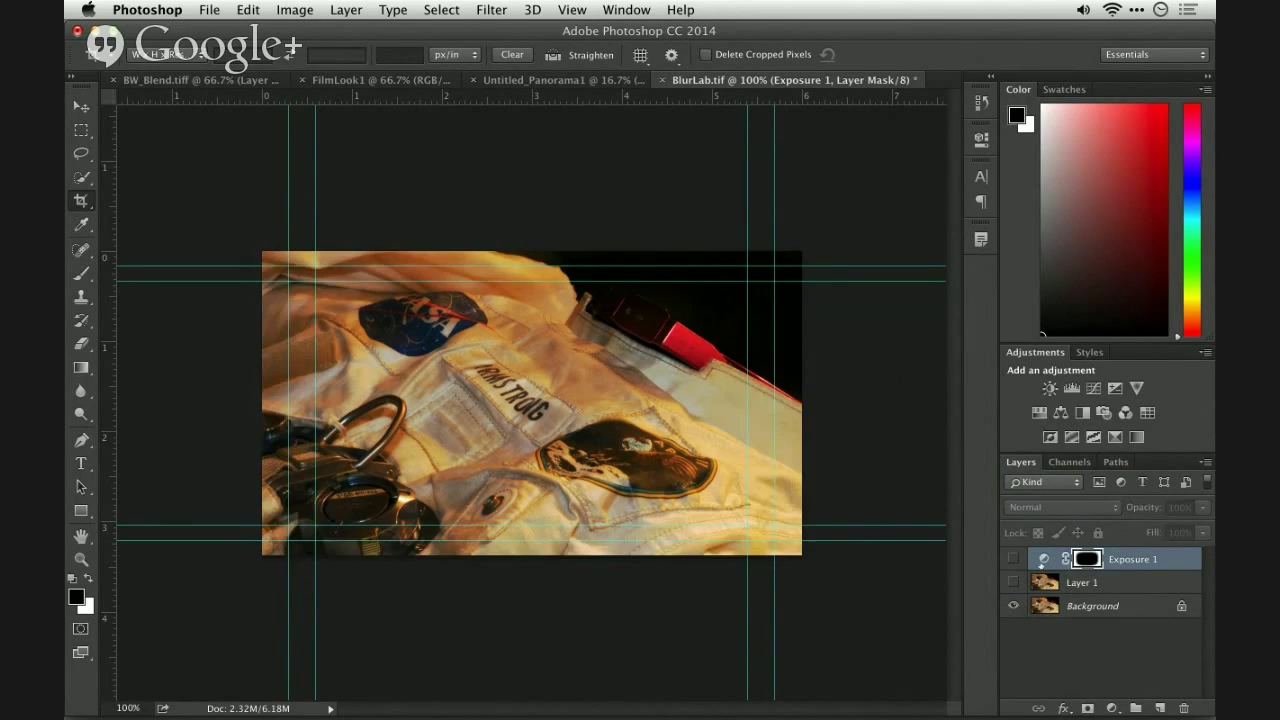
{"action": "left_click", "coordinate": [1105, 606]}
Duplicate the Background layer and start a Tilt-Shift blur on Background copy
{"action": "key", "text": "super+j"}
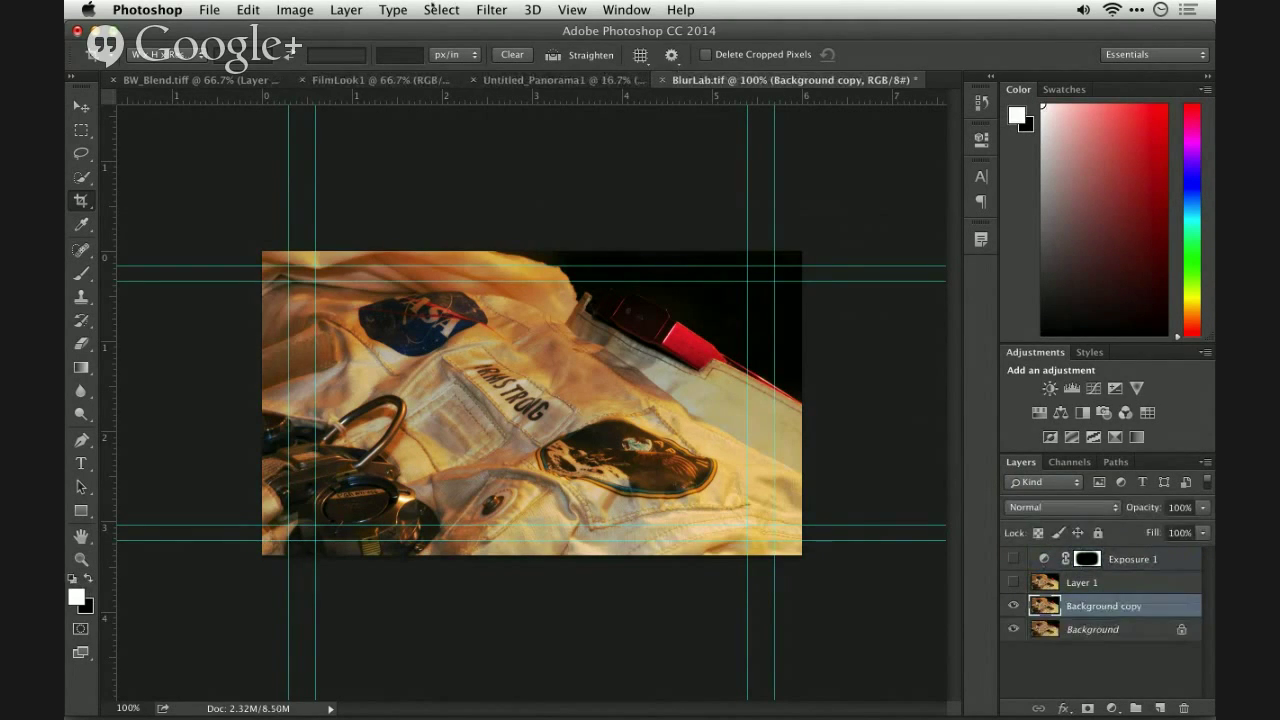
{"action": "left_click", "coordinate": [490, 9]}
{"action": "left_click", "coordinate": [522, 31]}
{"action": "left_click", "coordinate": [495, 9]}
{"action": "mouse_move", "coordinate": [680, 224]}
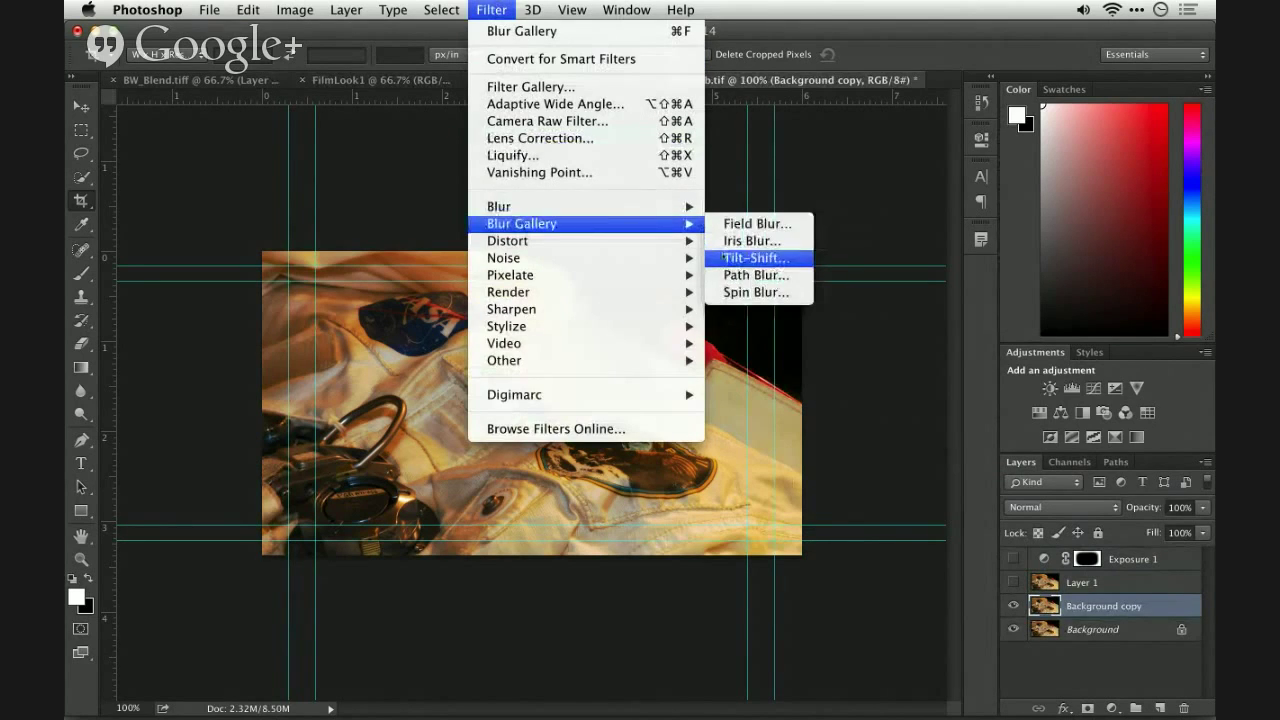
{"action": "left_click", "coordinate": [724, 258]}
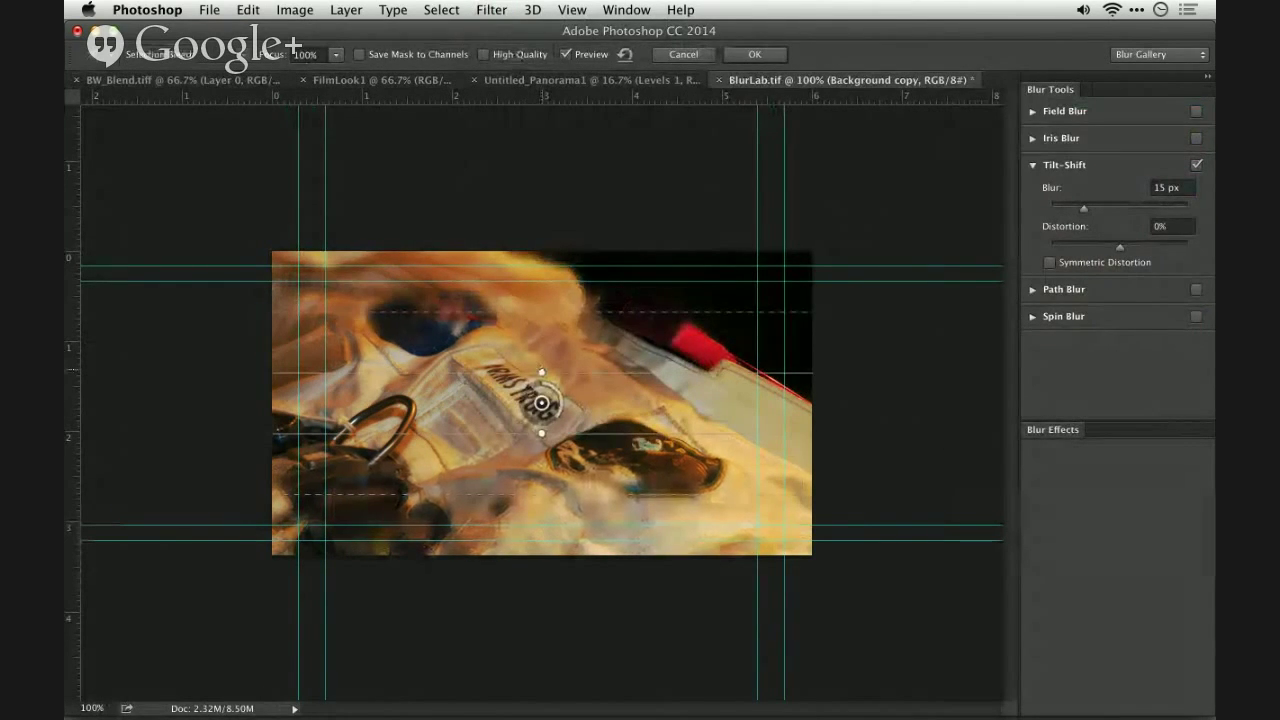
Angle the tilt-shift band about 13° across the suit, widen it, then turn Tilt-Shift off
{"action": "left_click_drag", "start_coordinate": [541, 372], "coordinate": [513, 281]}
{"action": "left_click_drag", "start_coordinate": [548, 432], "coordinate": [553, 454]}
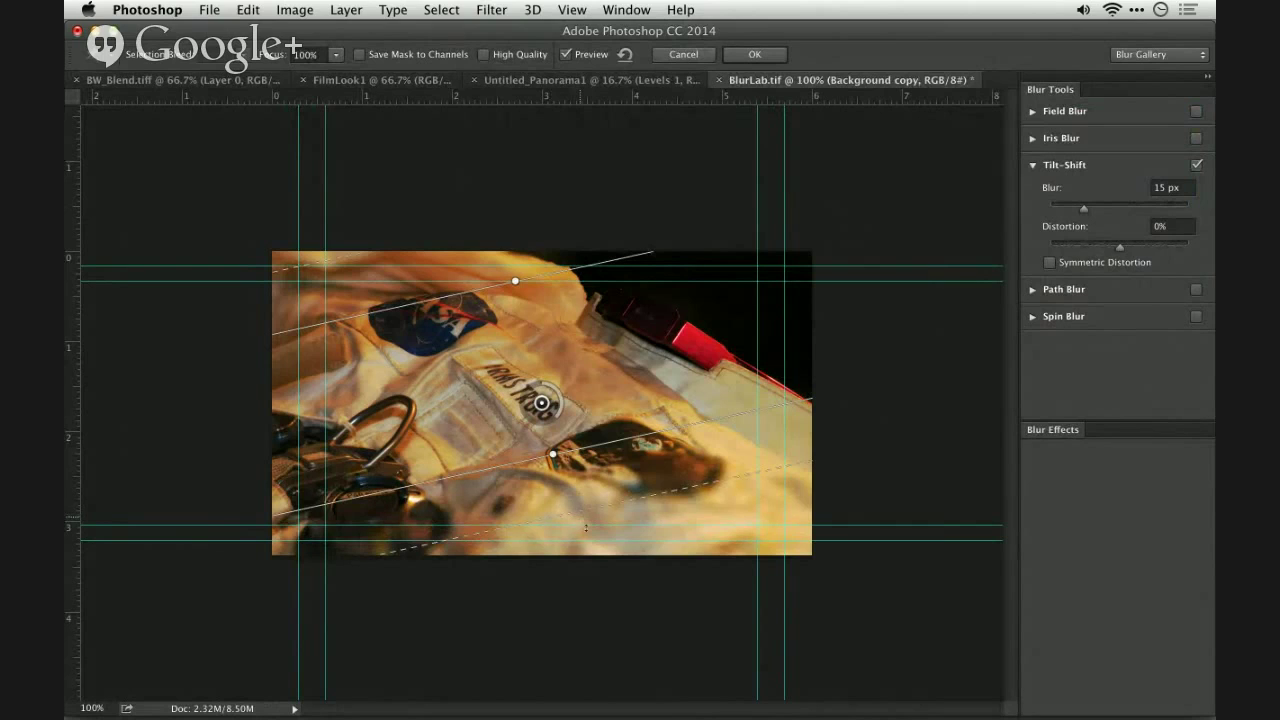
{"action": "left_click_drag", "start_coordinate": [586, 527], "coordinate": [600, 556]}
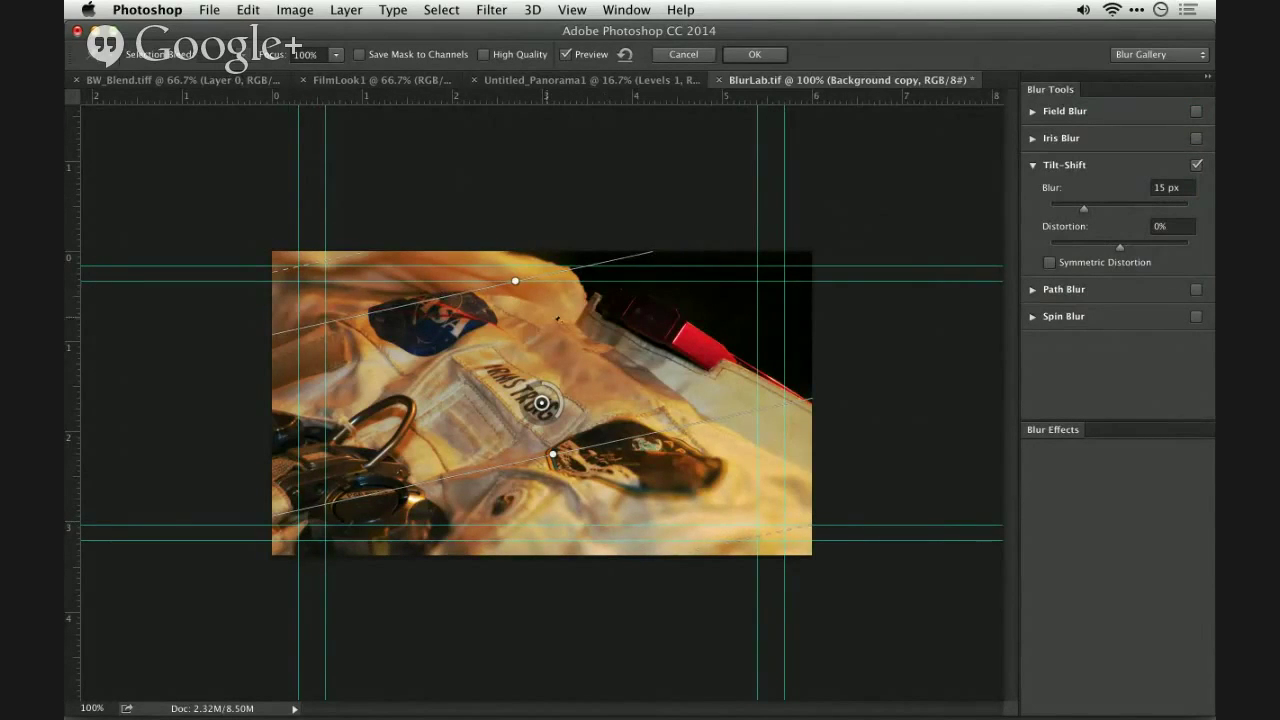
{"action": "left_click", "coordinate": [1201, 166]}
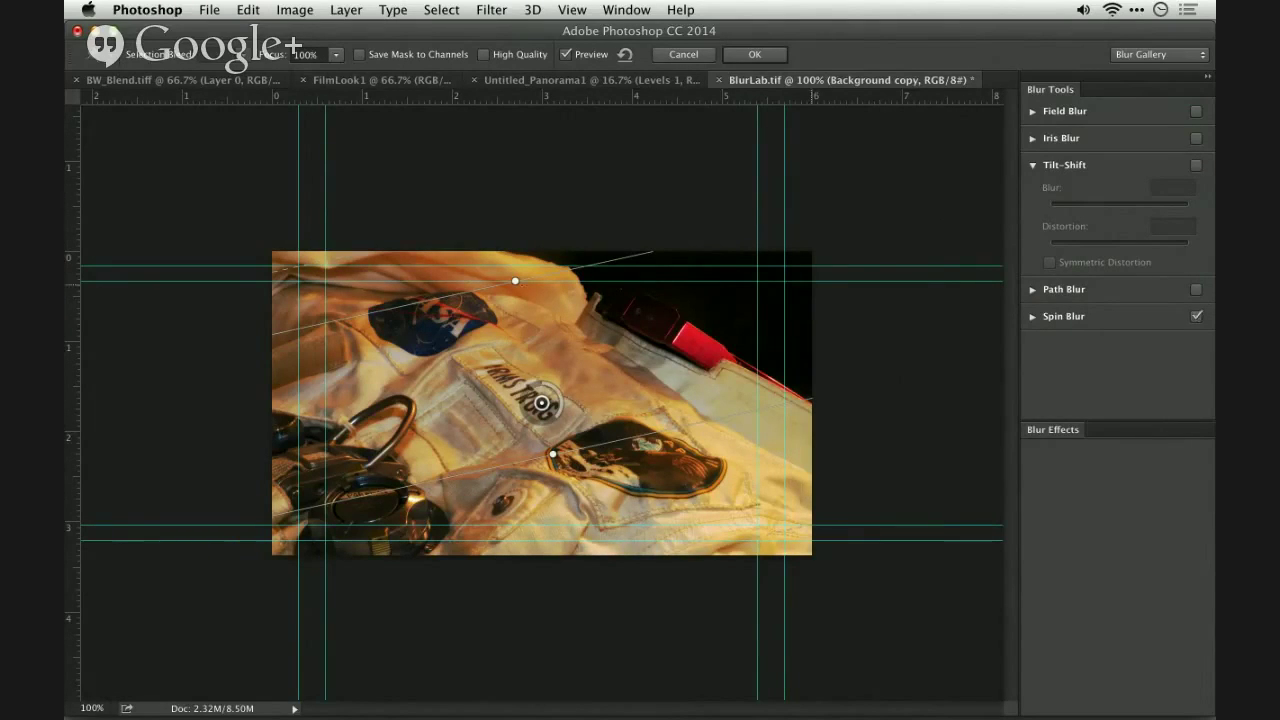
Add a tilt-shift pin on the blue patch and raise its blur to 43 px
{"action": "left_click", "coordinate": [426, 320]}
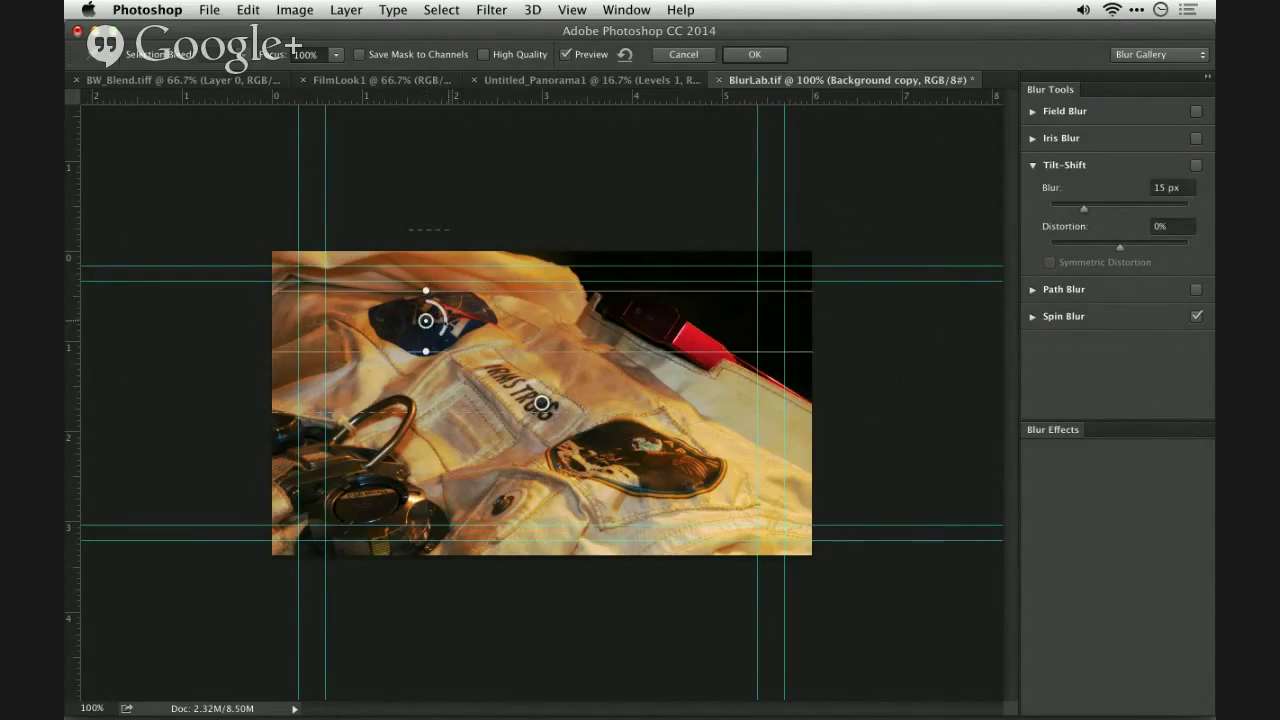
{"action": "left_click_drag", "start_coordinate": [426, 290], "coordinate": [426, 281]}
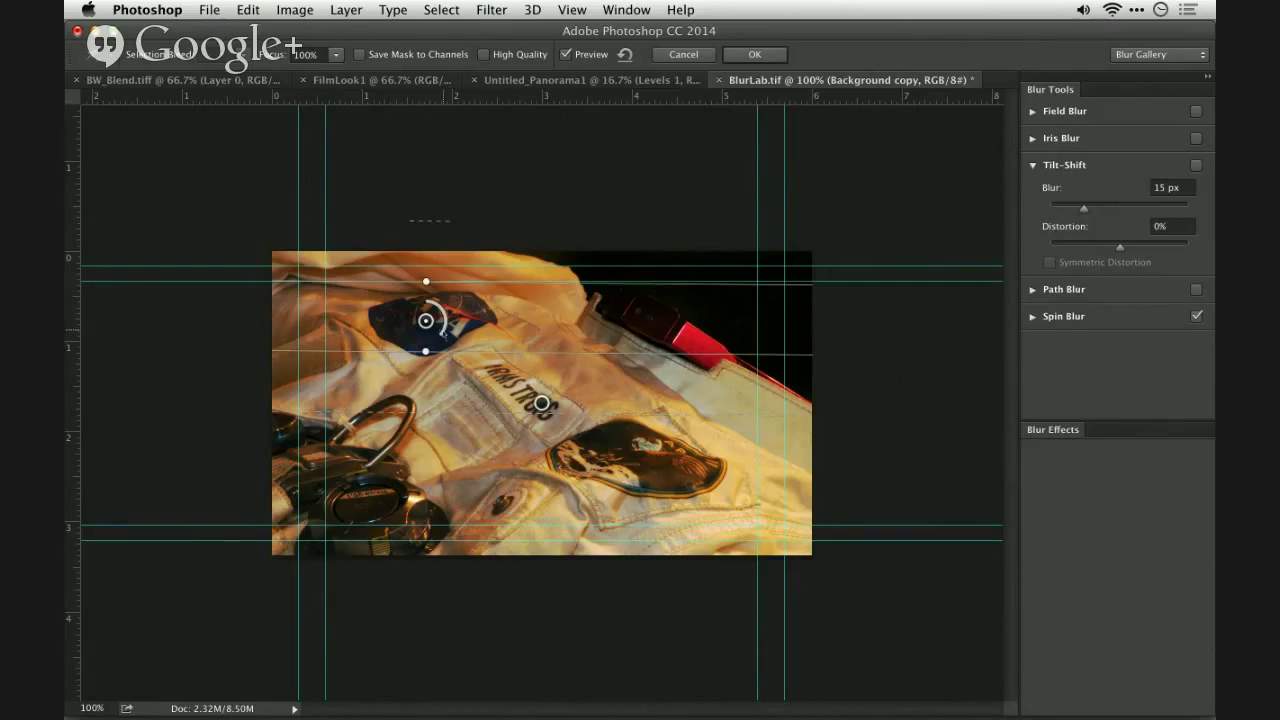
{"action": "left_click_drag", "start_coordinate": [444, 333], "coordinate": [411, 343]}
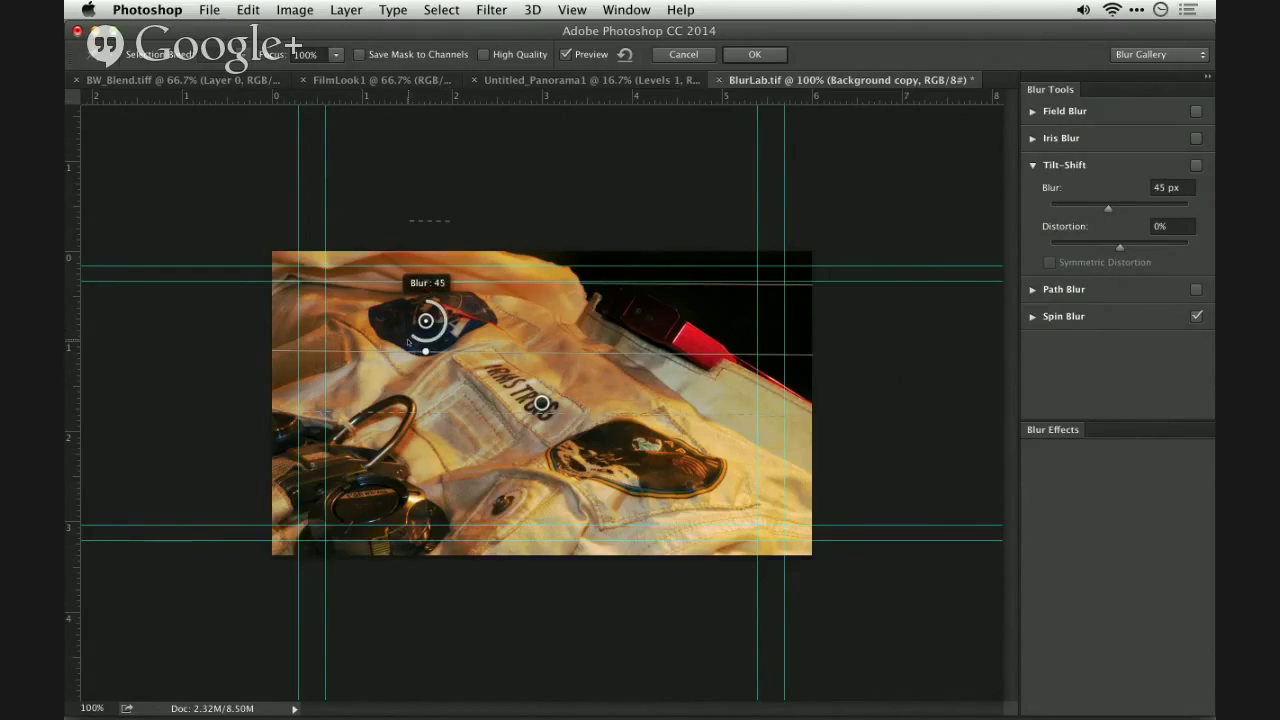
Centre a spin blur on the blue patch, then replace it with Path Blur
{"action": "left_click", "coordinate": [1032, 318]}
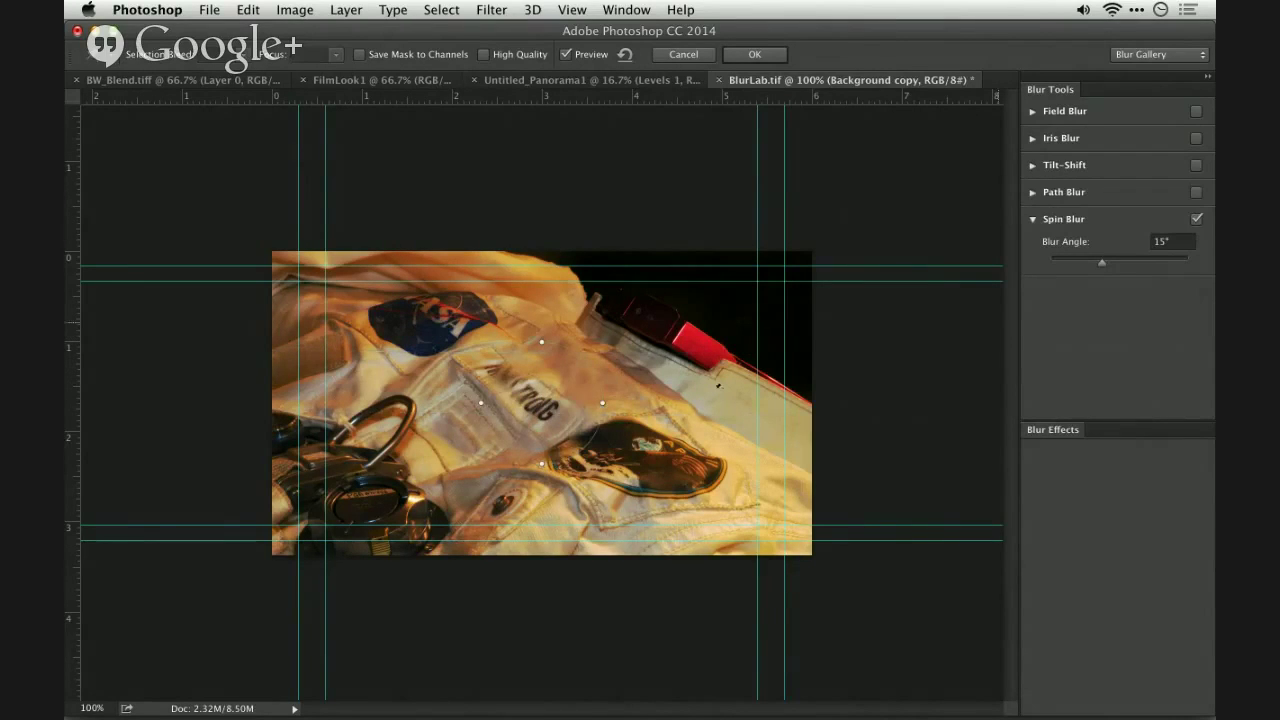
{"action": "left_click_drag", "start_coordinate": [541, 403], "coordinate": [429, 310]}
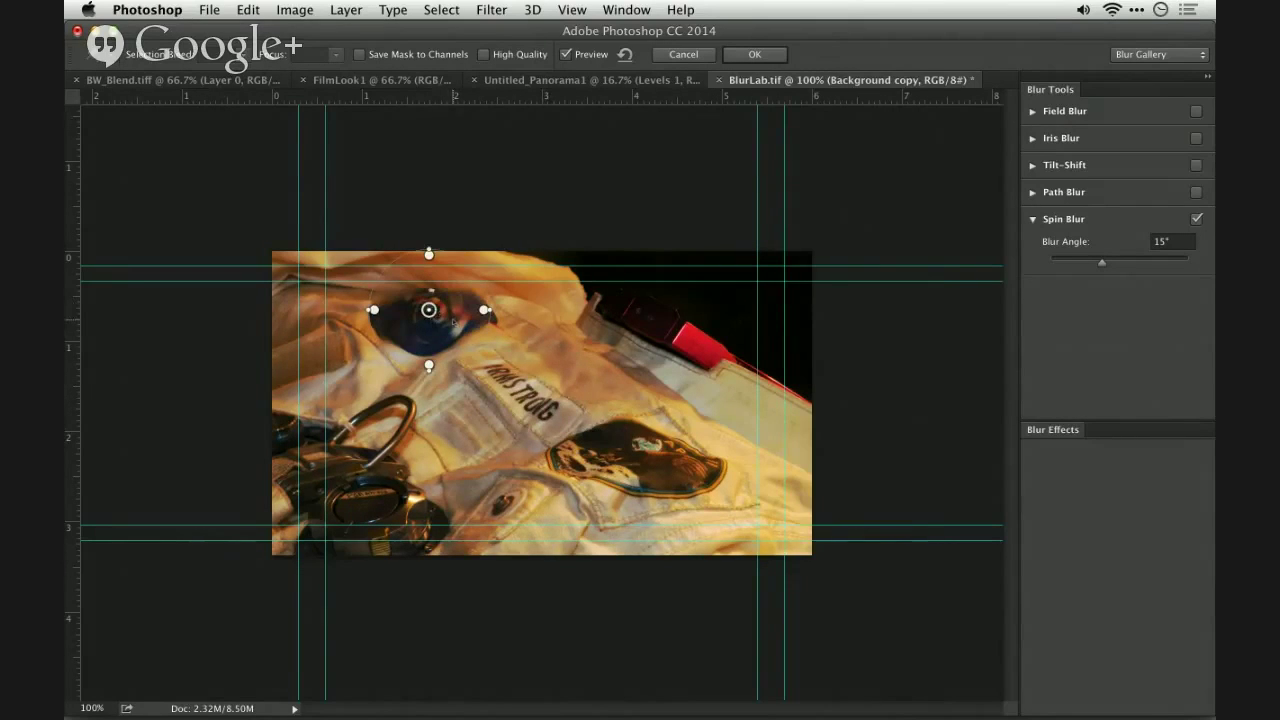
{"action": "left_click", "coordinate": [1196, 219]}
{"action": "left_click", "coordinate": [1196, 192]}
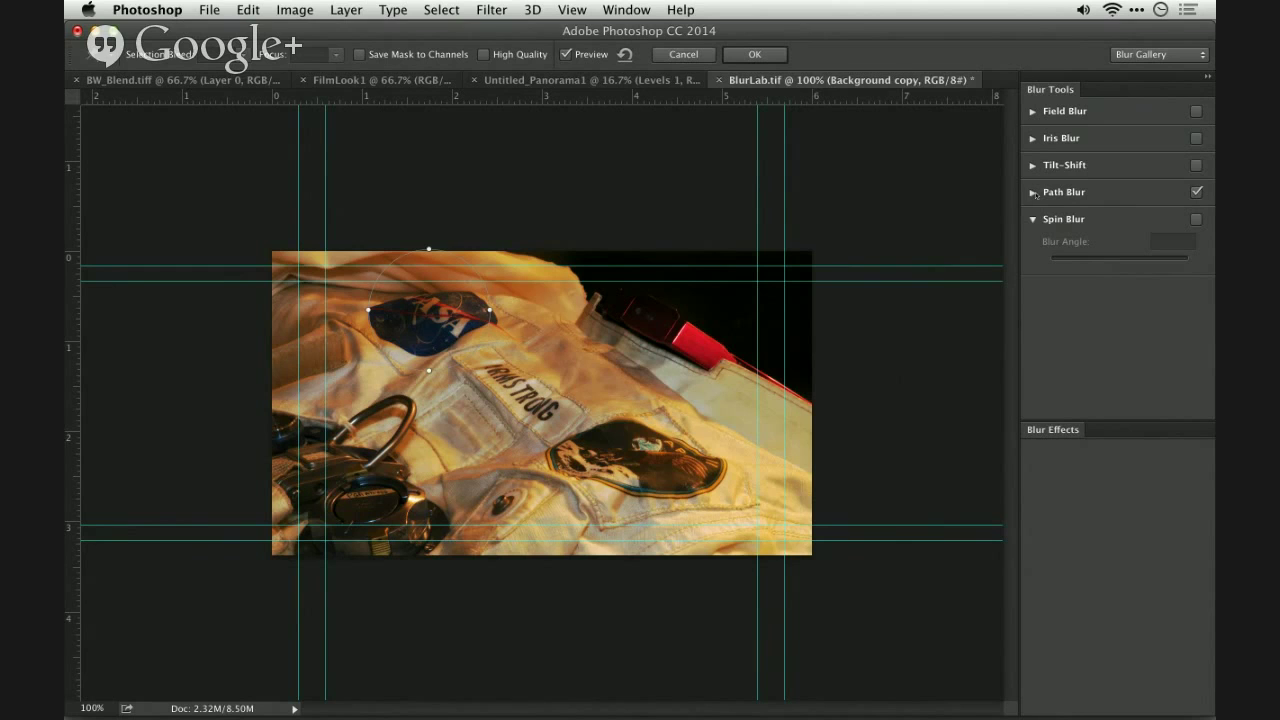
Curve the blur path from the blue patch down to the lower patch
{"action": "left_click", "coordinate": [1033, 192]}
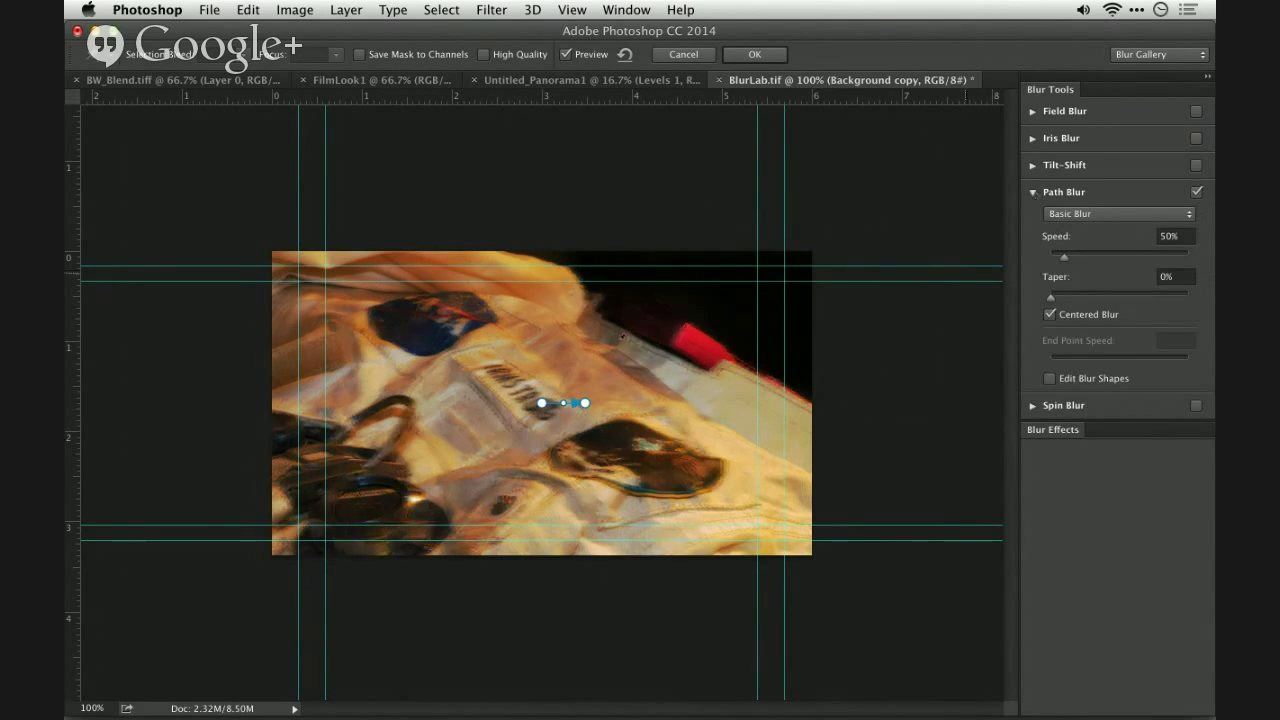
{"action": "left_click_drag", "start_coordinate": [585, 403], "coordinate": [715, 495]}
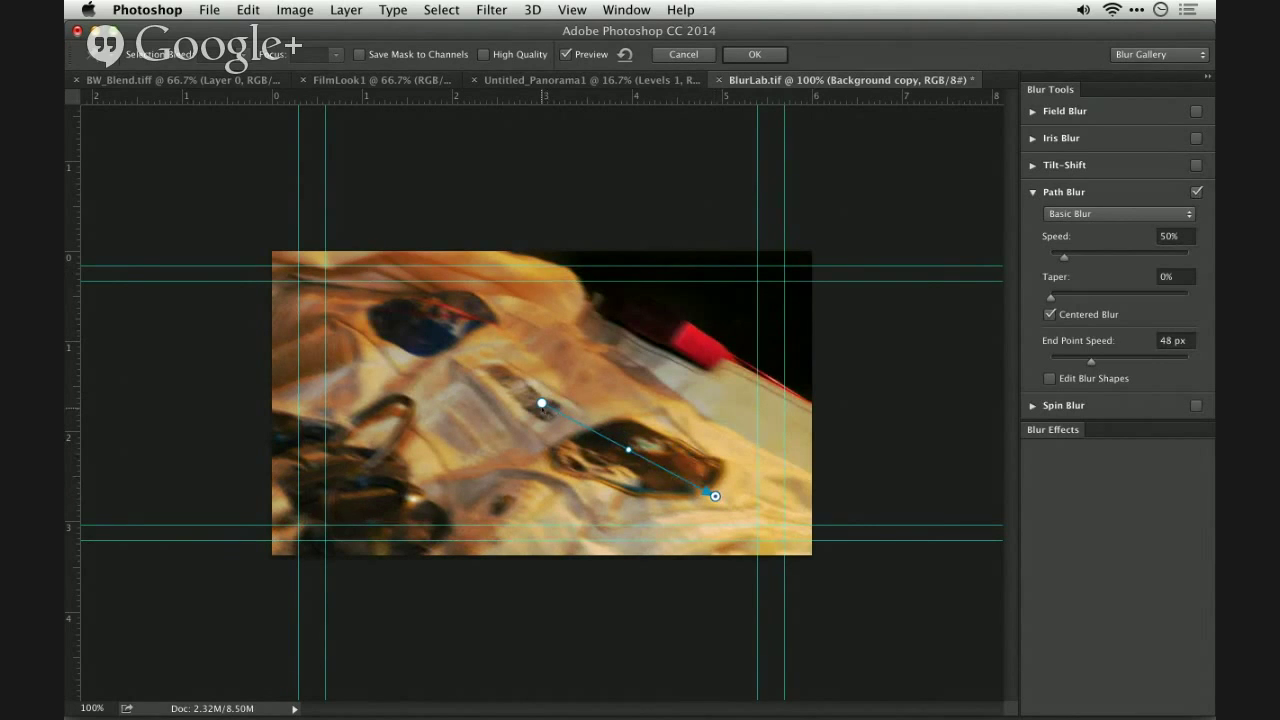
{"action": "left_click_drag", "start_coordinate": [541, 403], "coordinate": [478, 346]}
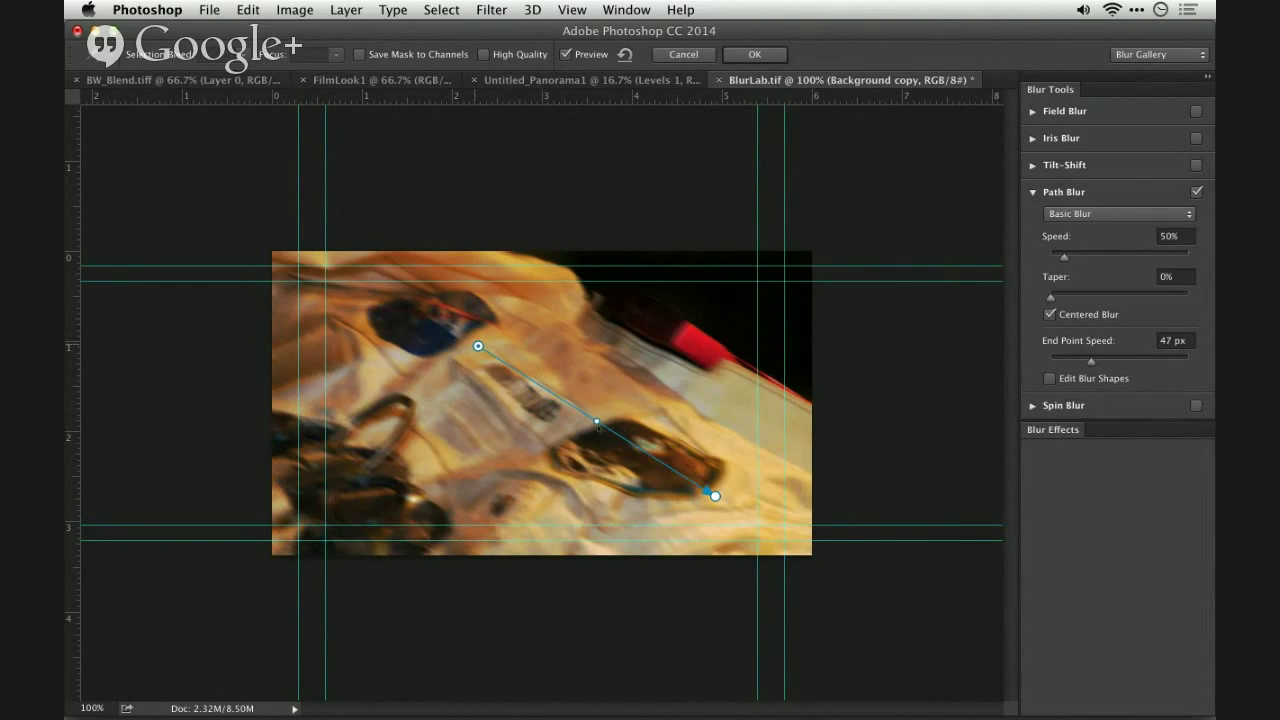
{"action": "left_click_drag", "start_coordinate": [597, 423], "coordinate": [655, 504]}
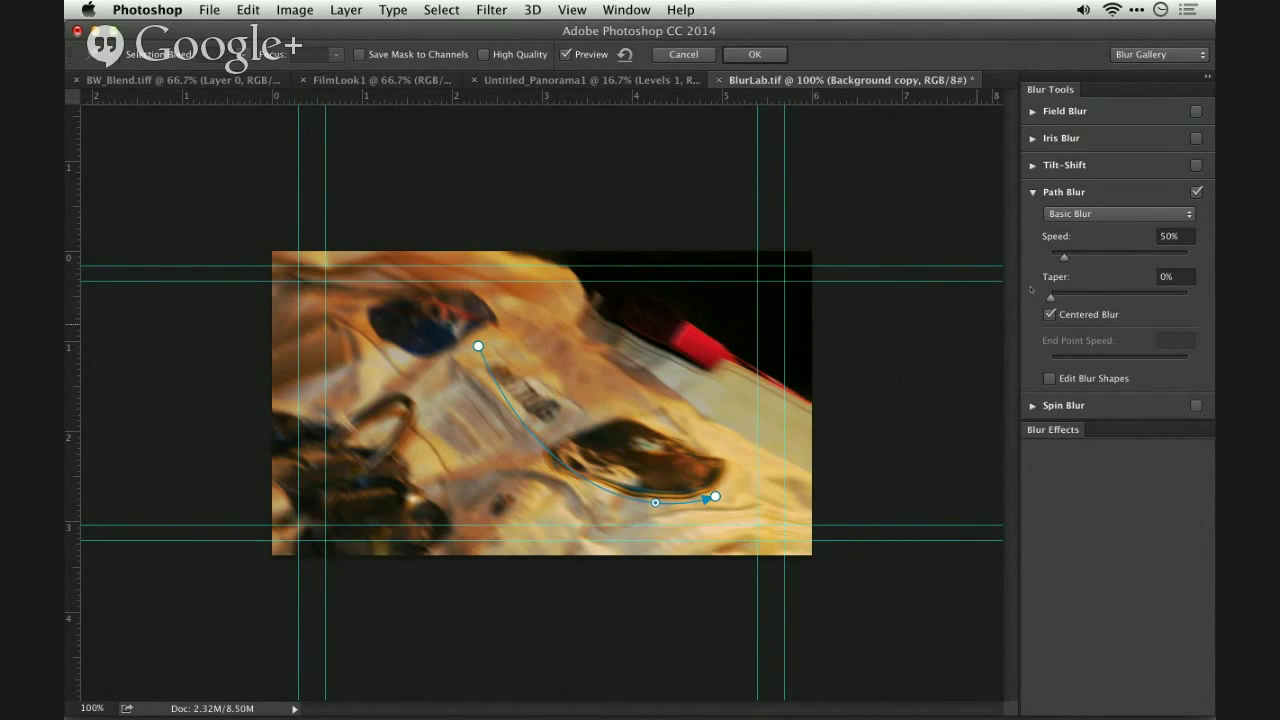
Set path blur Speed to 157% and Taper to 100%, then apply it
{"action": "left_click_drag", "start_coordinate": [1066, 257], "coordinate": [1166, 297]}
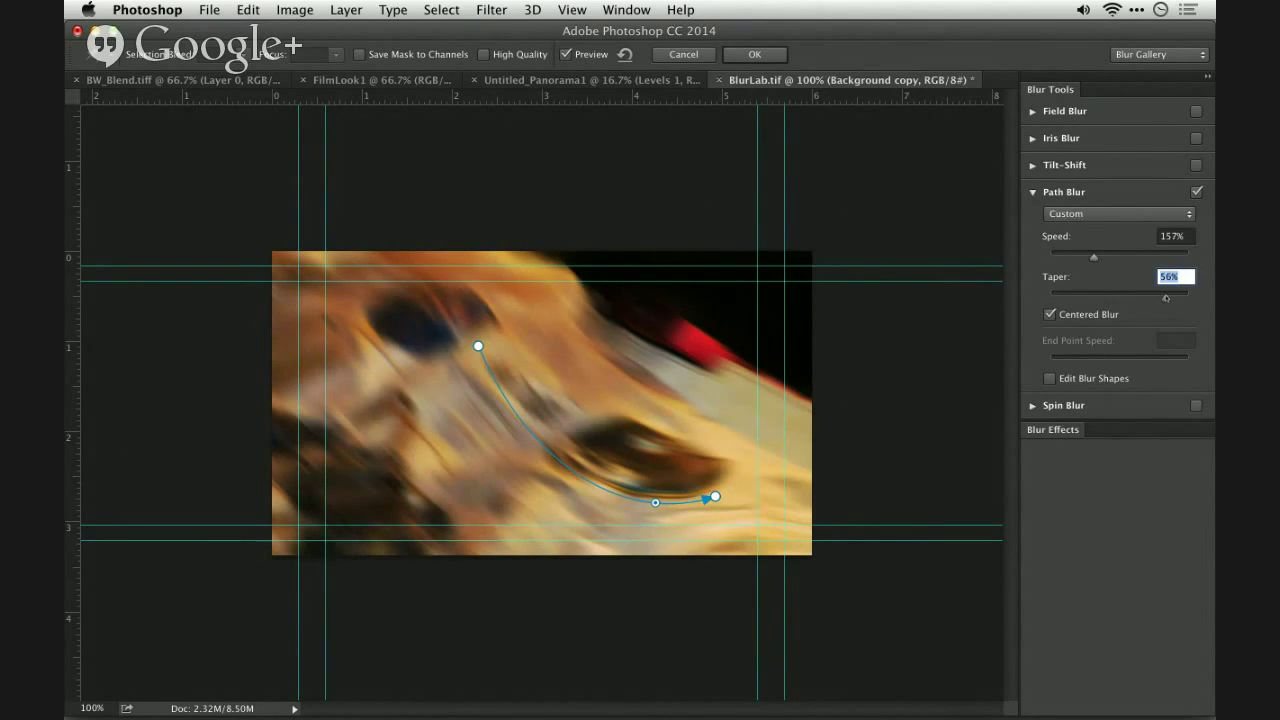
{"action": "left_click", "coordinate": [1199, 297]}
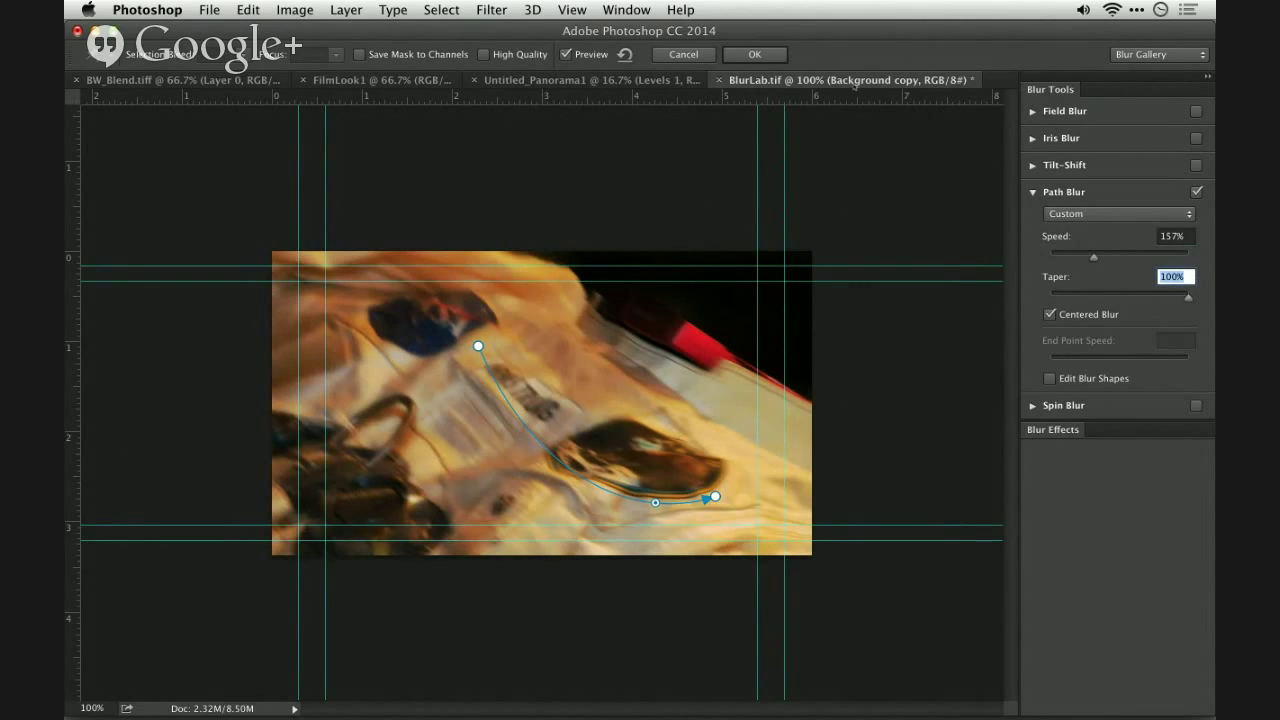
{"action": "left_click", "coordinate": [757, 54]}
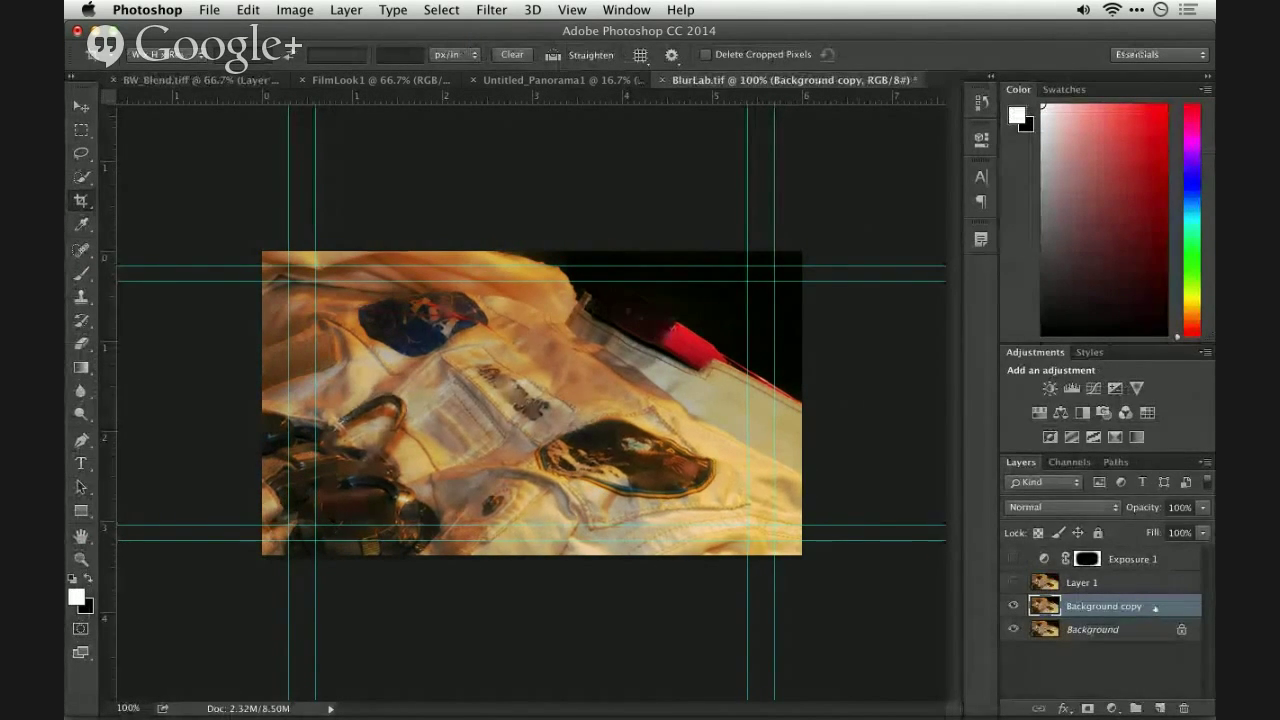
Move Background copy above Layer 1 and compare it with the original
{"action": "left_click_drag", "start_coordinate": [1158, 584], "coordinate": [1150, 571]}
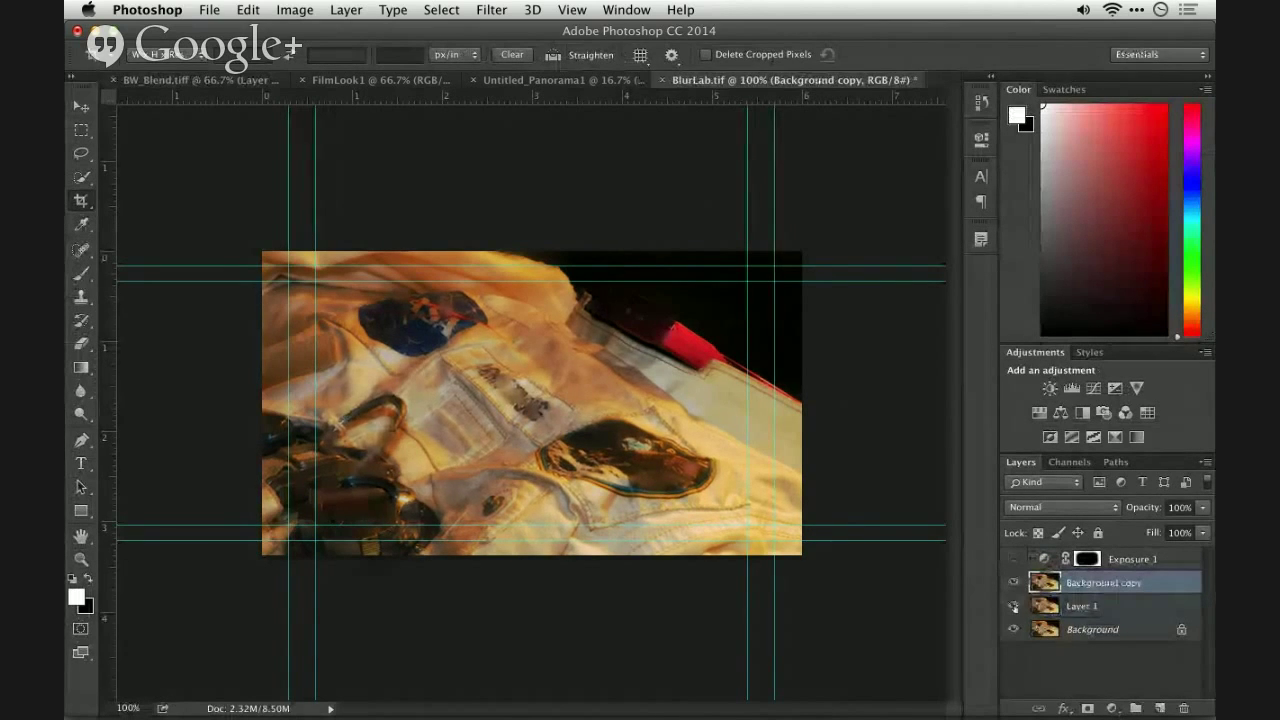
{"action": "left_click", "coordinate": [1012, 582]}
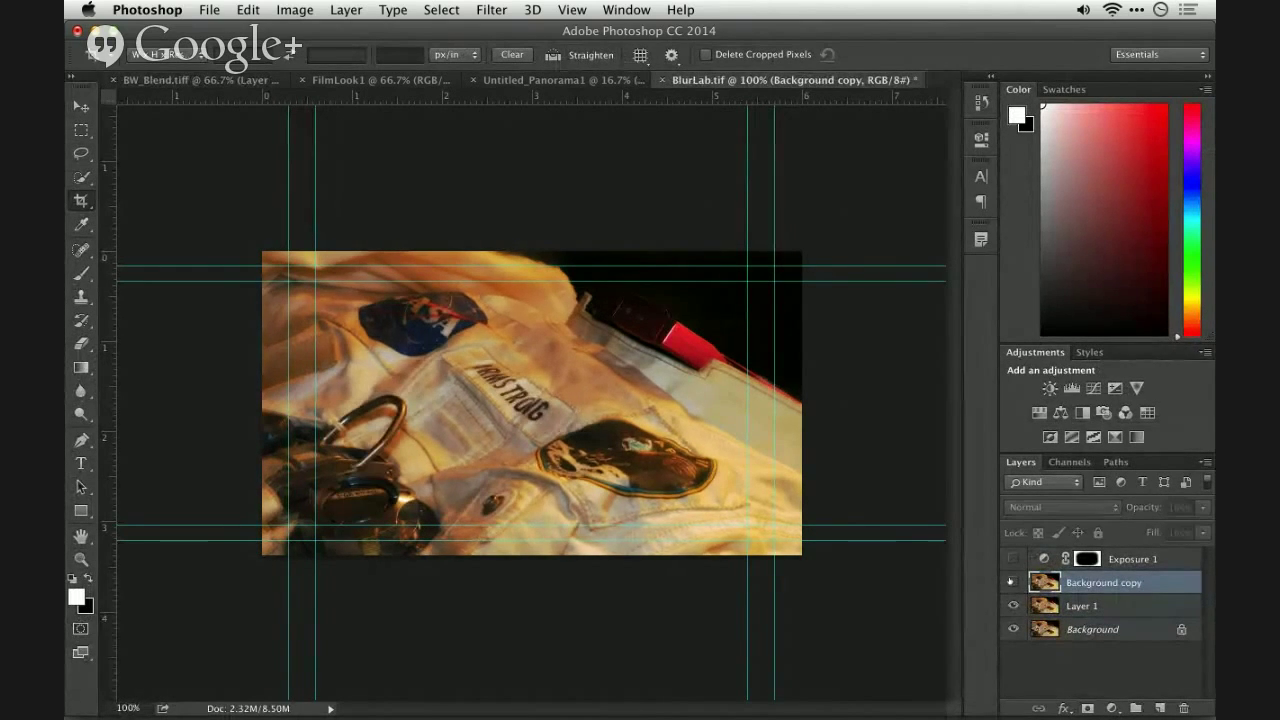
{"action": "left_click", "coordinate": [1012, 582]}
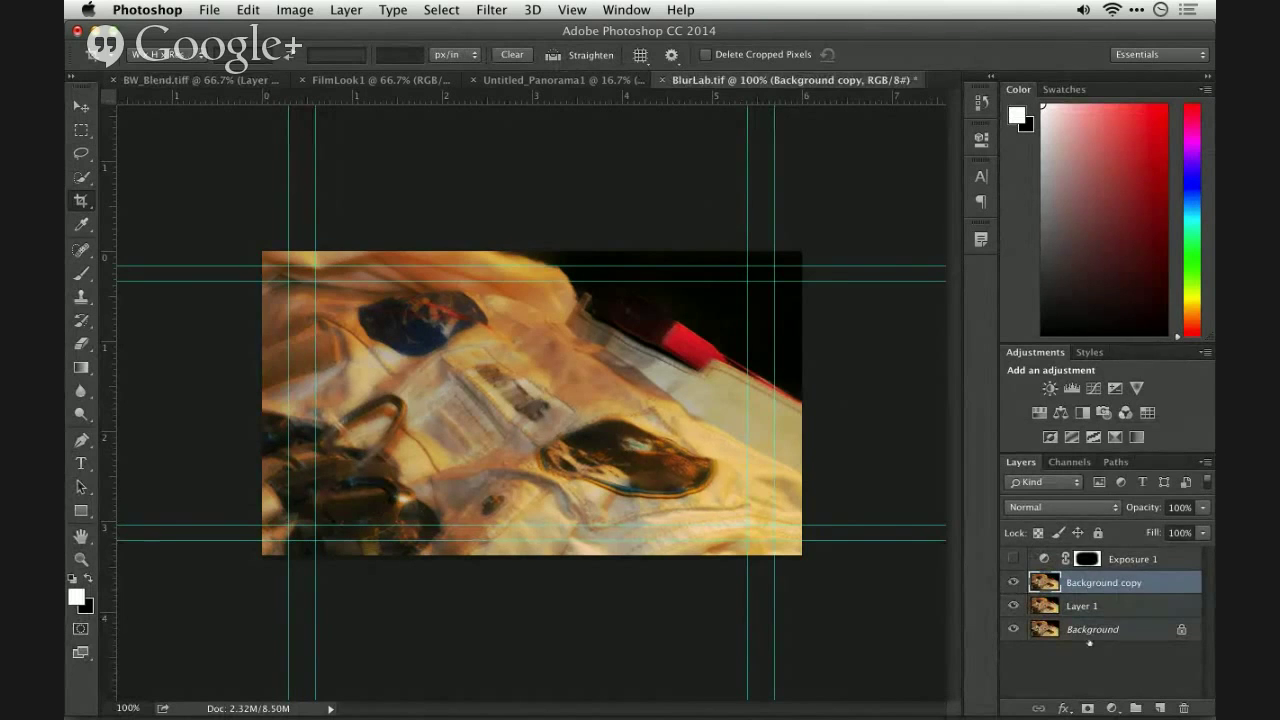
Add a layer mask to Background copy with a gradient keeping the photo's left sharp
{"action": "left_click", "coordinate": [1087, 708]}
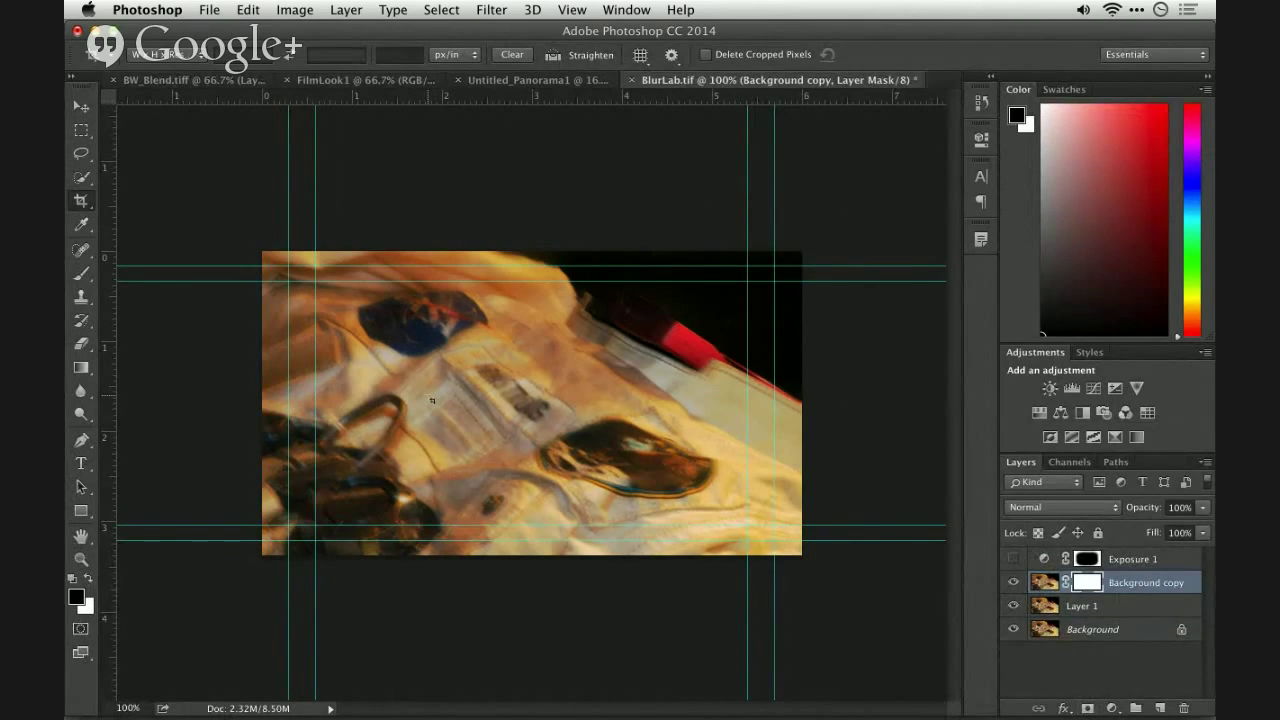
{"action": "key", "text": "f"}
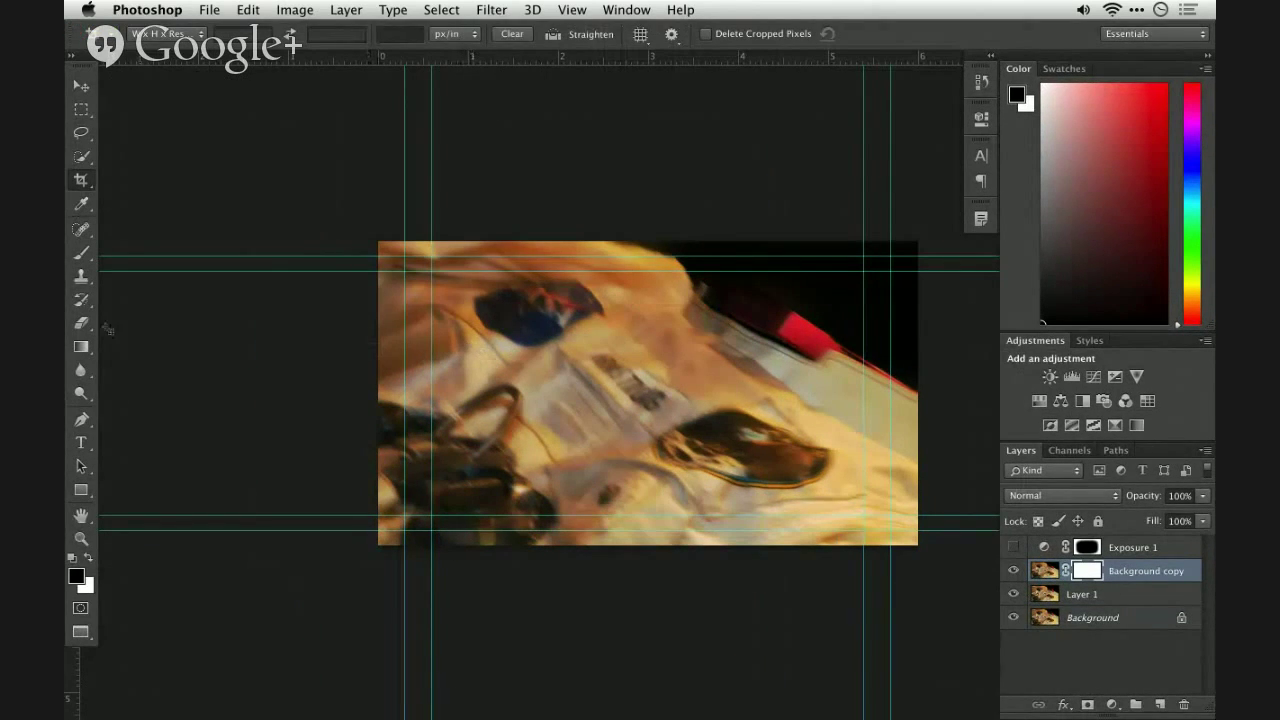
{"action": "key", "text": "g"}
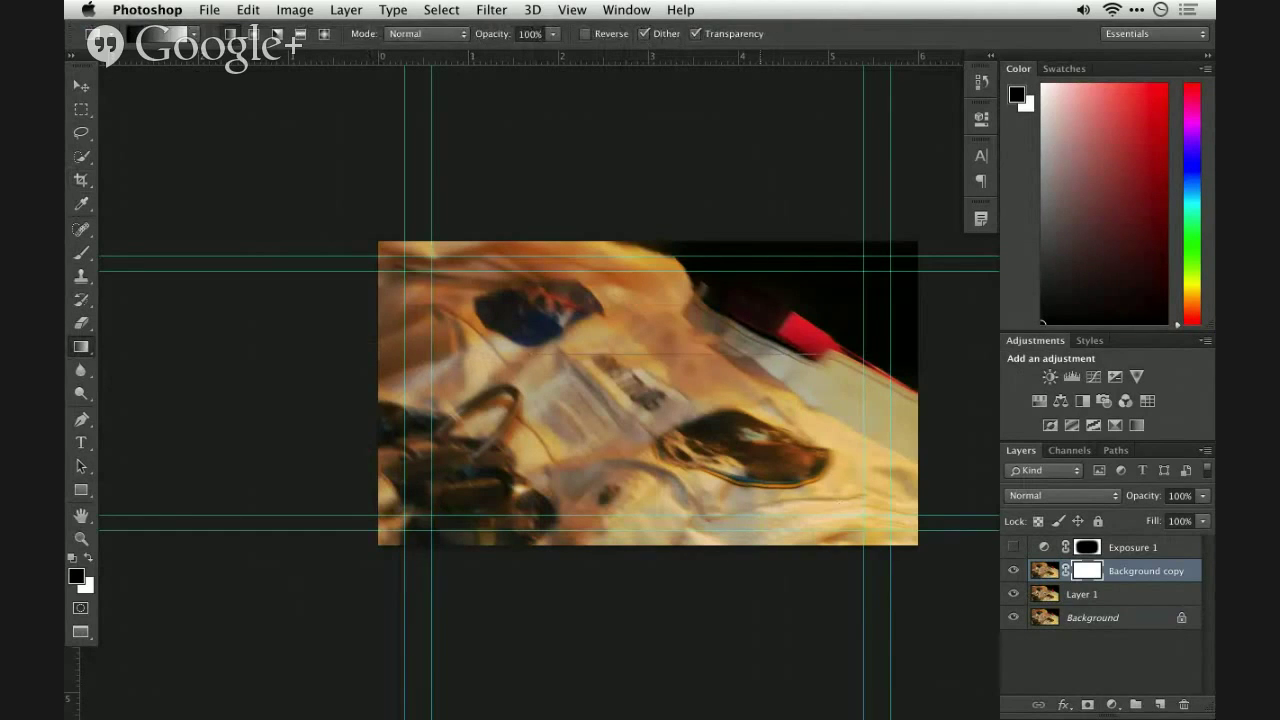
{"action": "left_click_drag", "start_coordinate": [680, 425], "coordinate": [878, 519]}
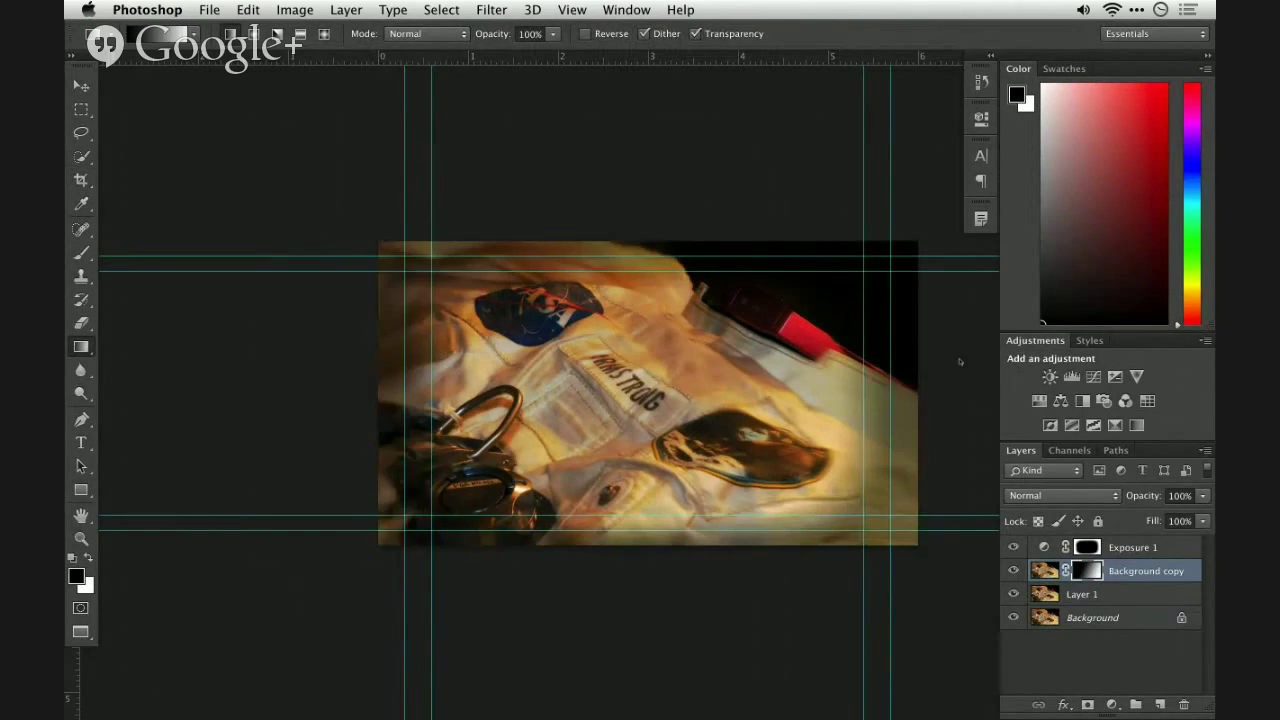
{"action": "key", "text": "super+plus"}
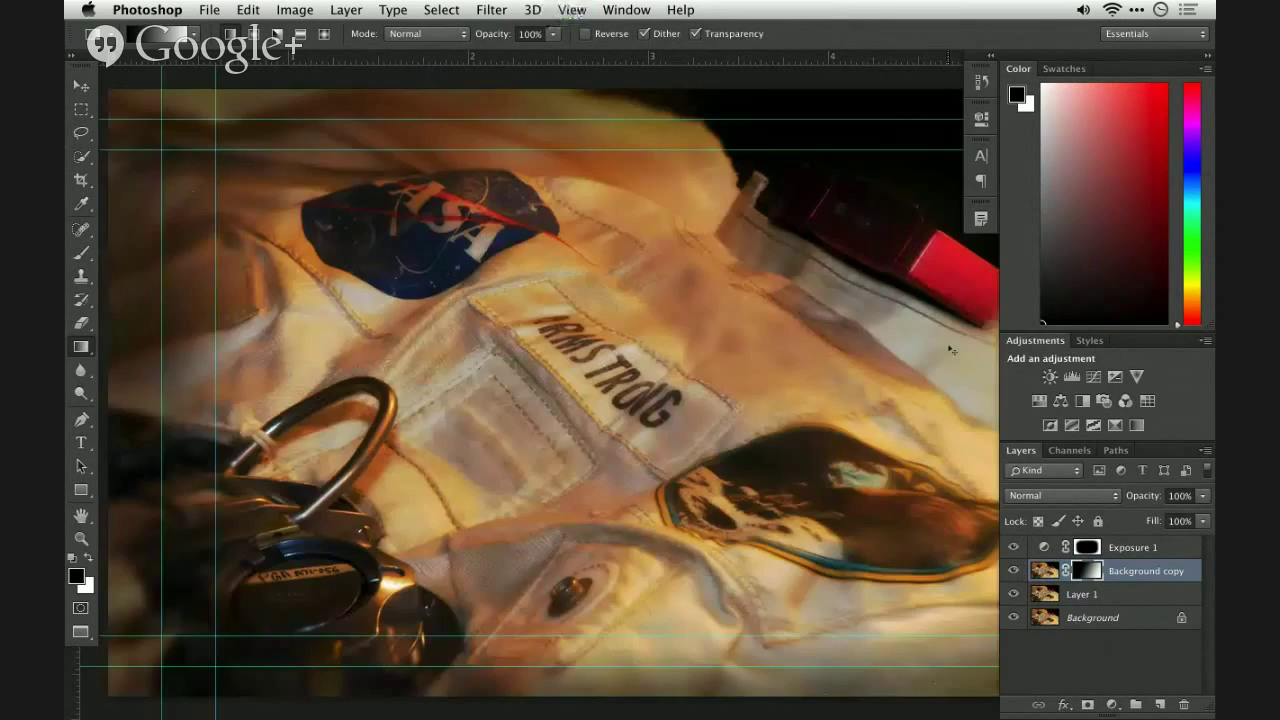
{"action": "key", "text": "super+minus"}
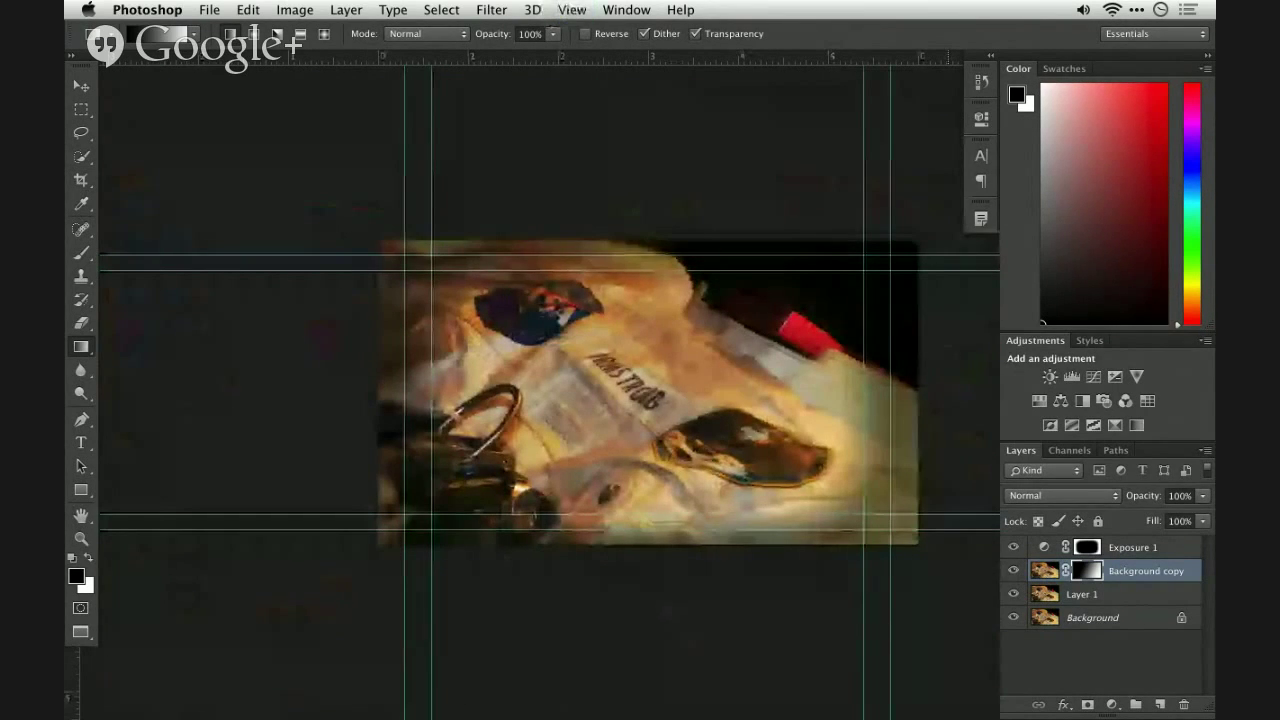
Show the photo full screen, fitted and without rulers, then switch to the Hangouts window
{"action": "key", "text": "f"}
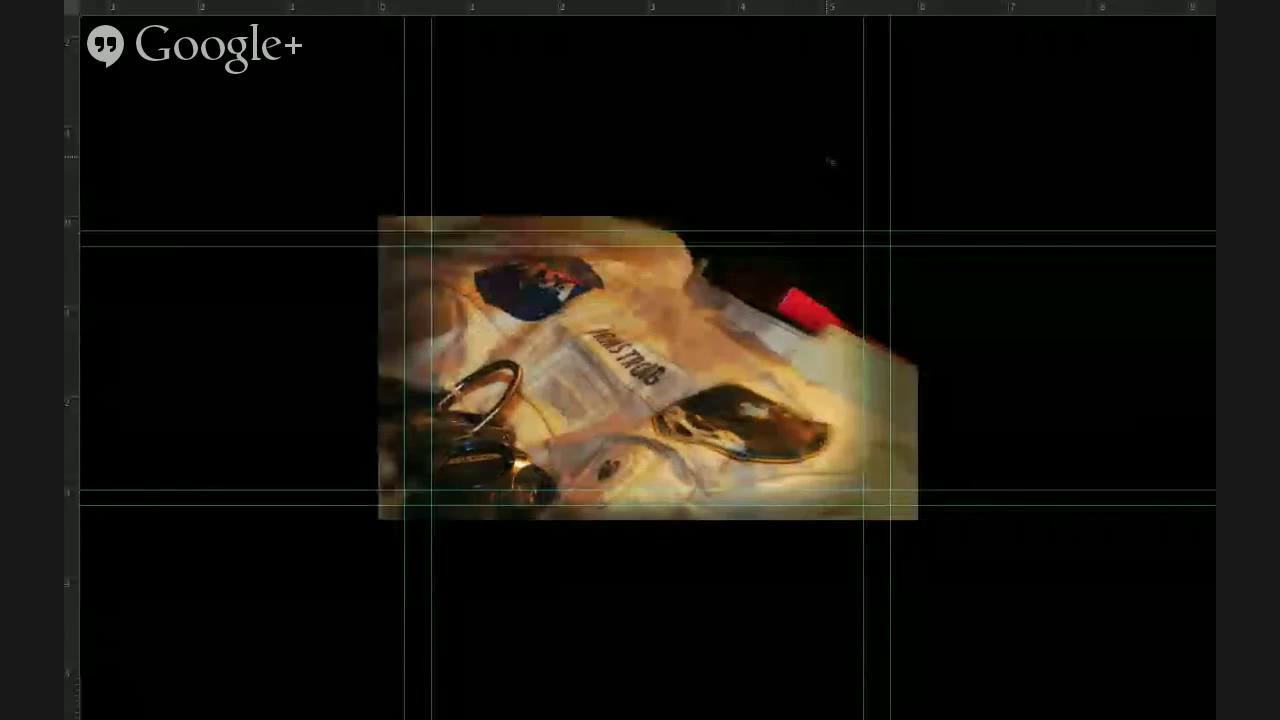
{"action": "key", "text": "super+0"}
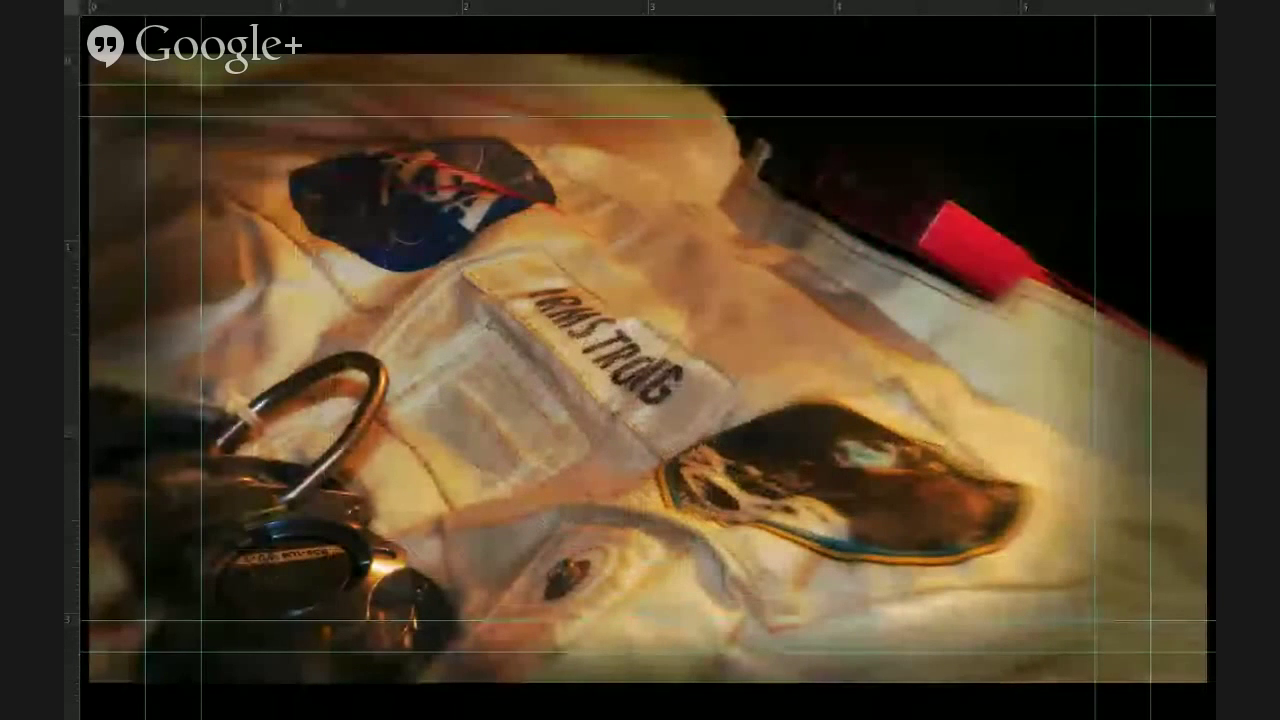
{"action": "key", "text": "super+r"}
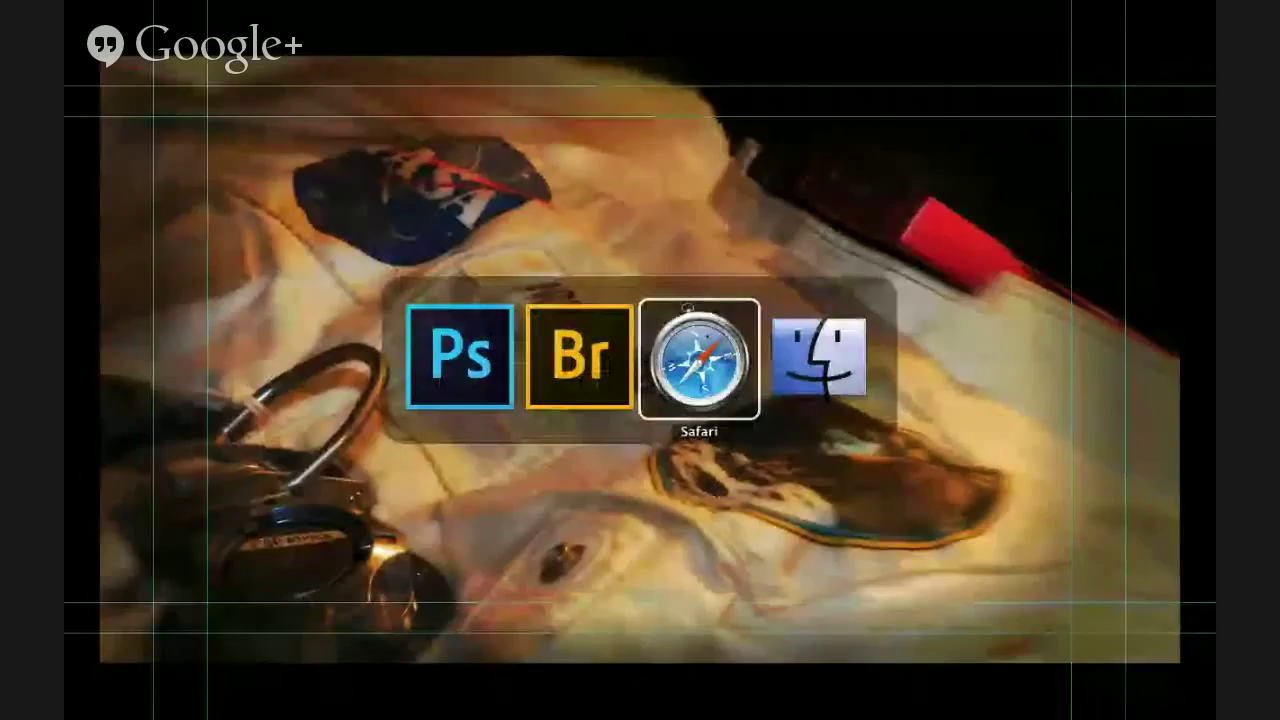
{"action": "key", "text": "super+Tab"}
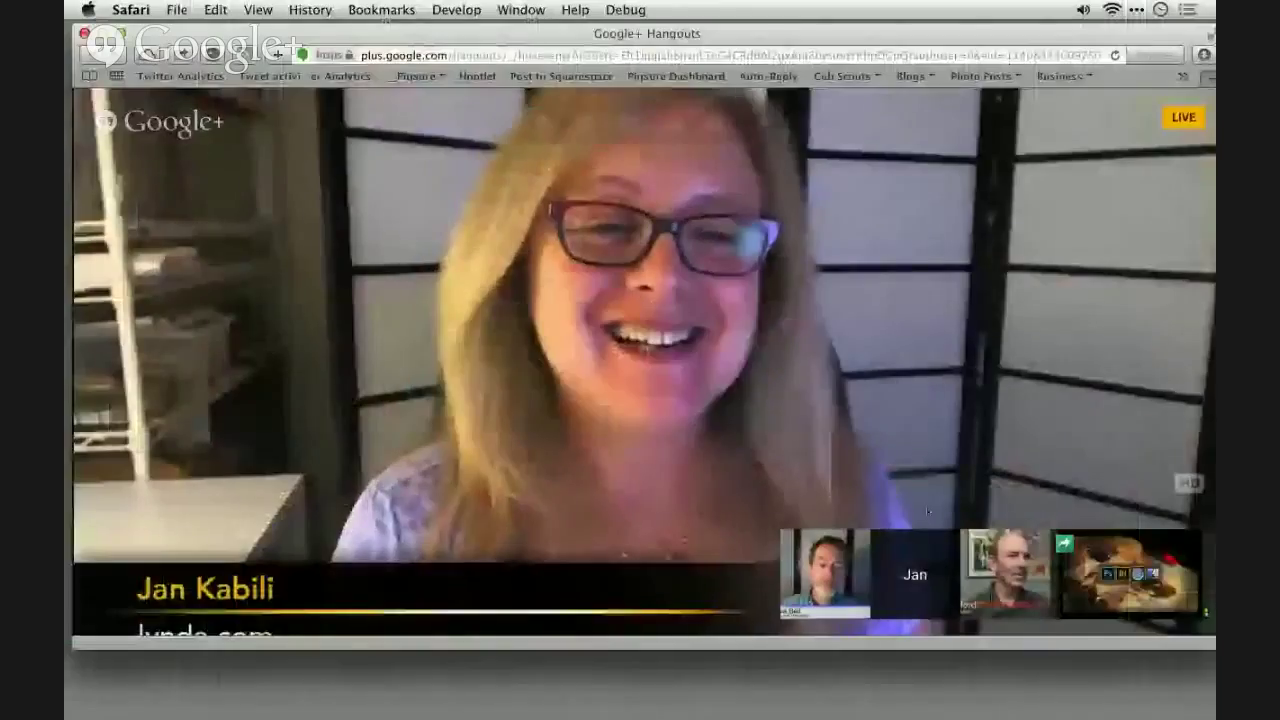